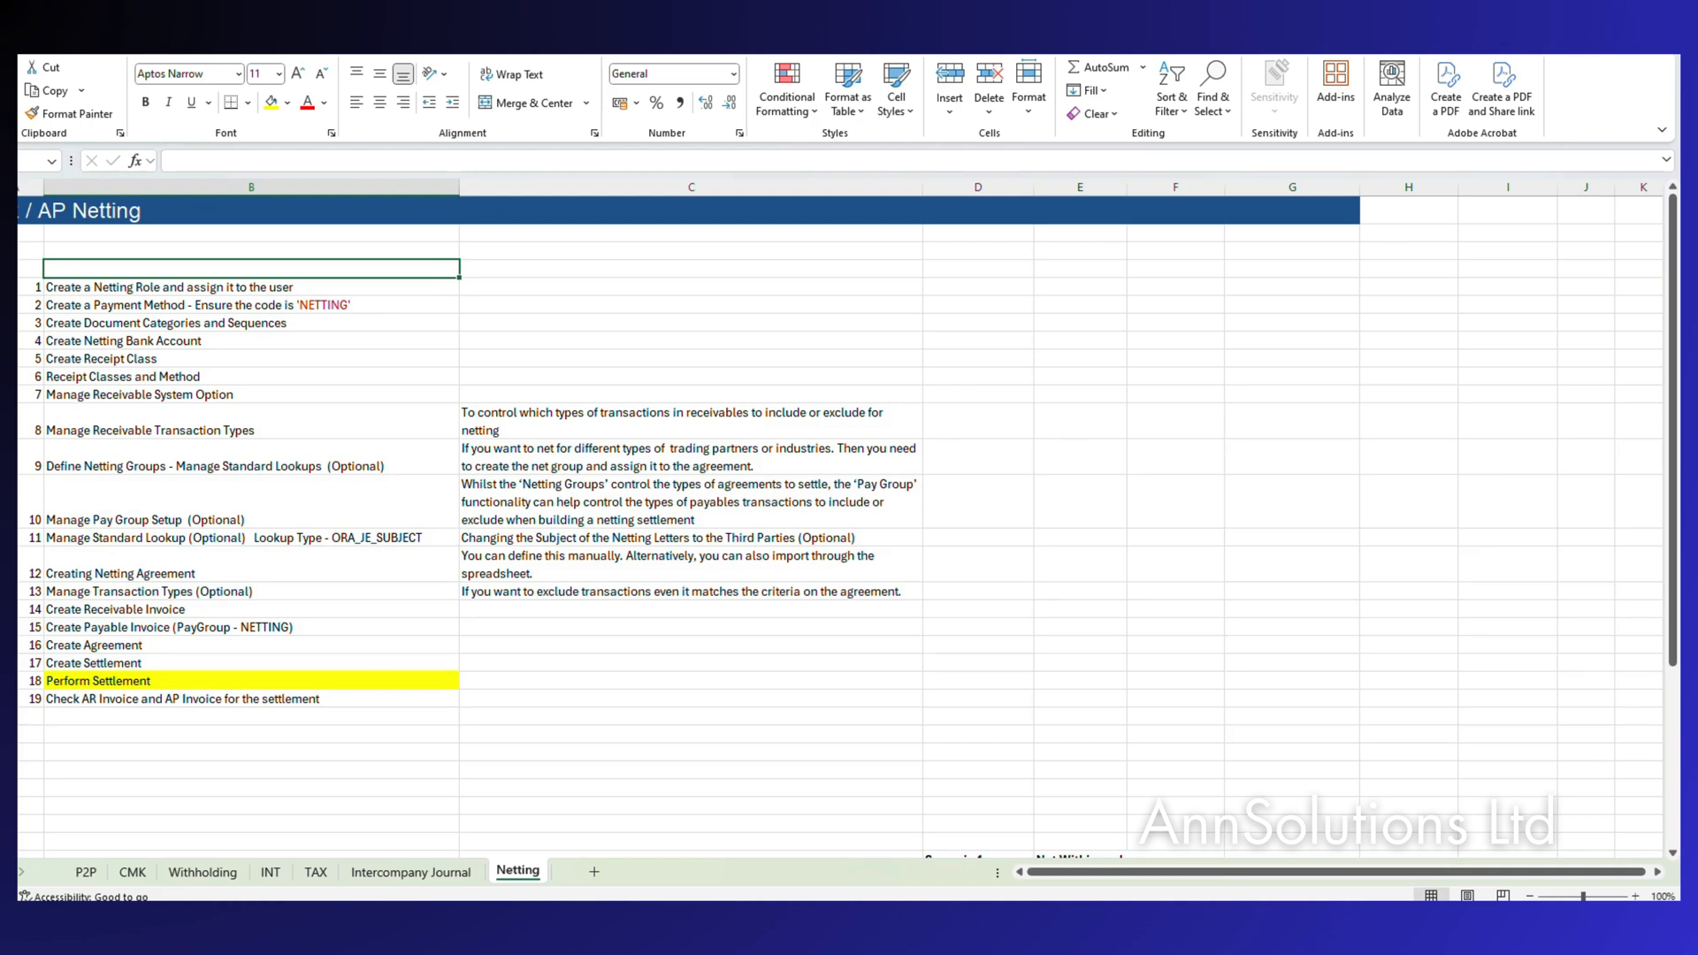
Switch from the Excel AP Netting checklist to the Oracle Fusion Cloud browser window.
{"action": "mouse_move", "coordinate": [943, 921]}
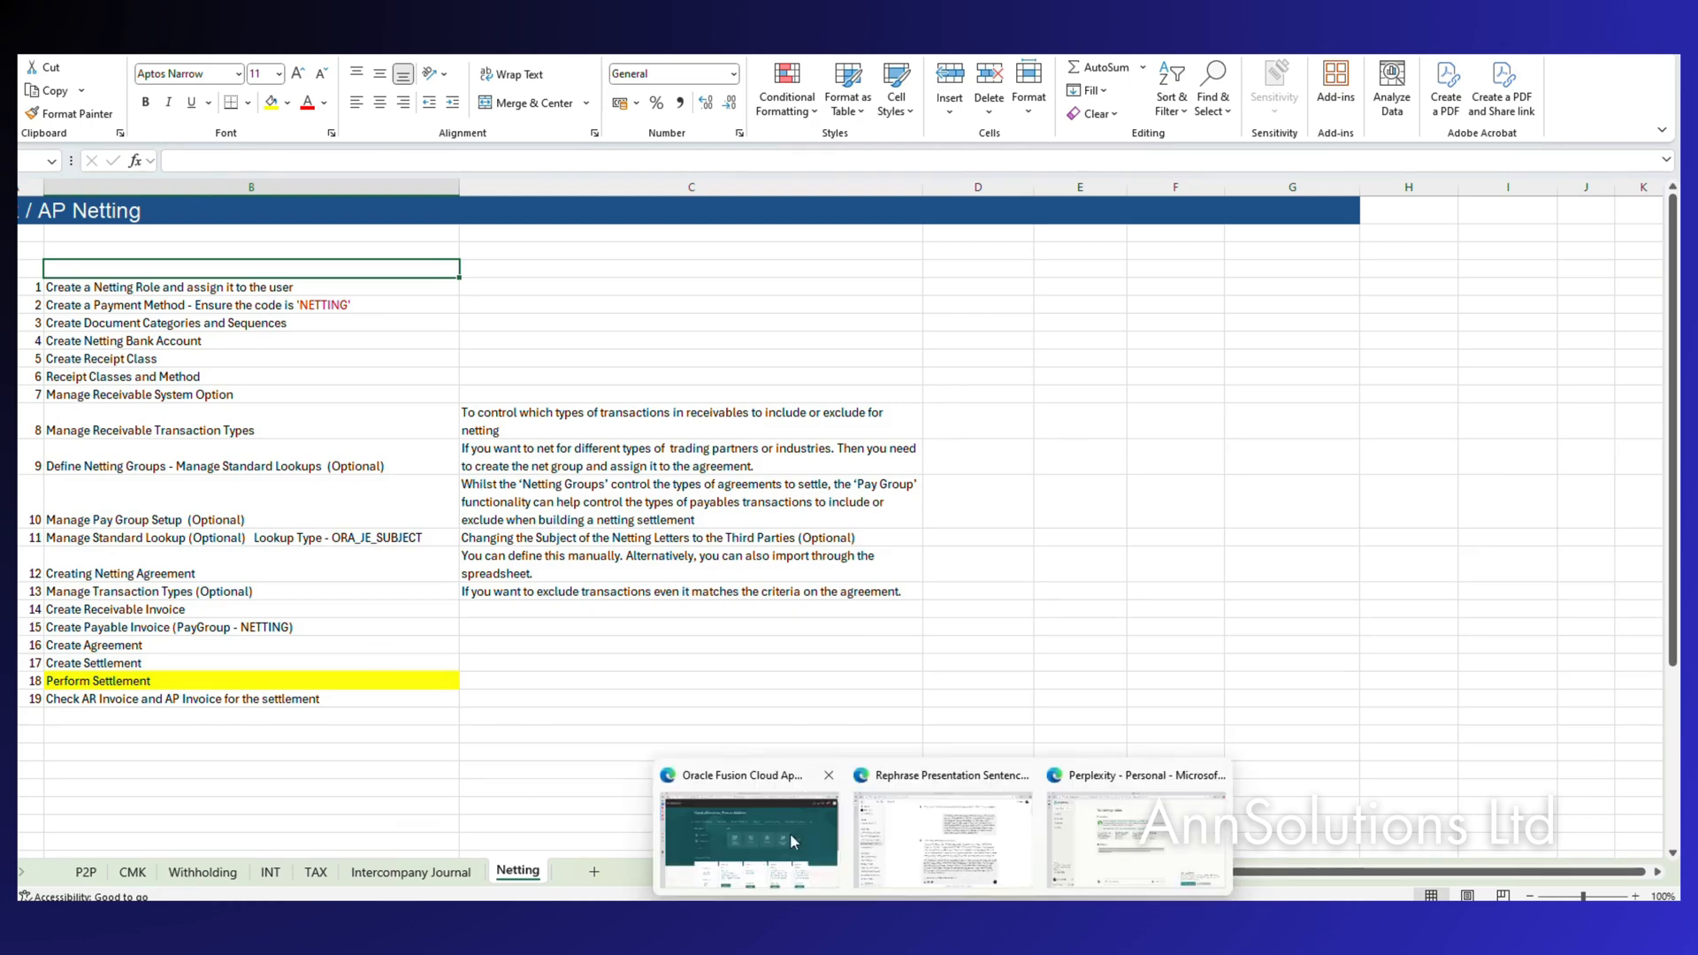
{"action": "left_click", "coordinate": [748, 825]}
{"action": "mouse_move", "coordinate": [906, 922]}
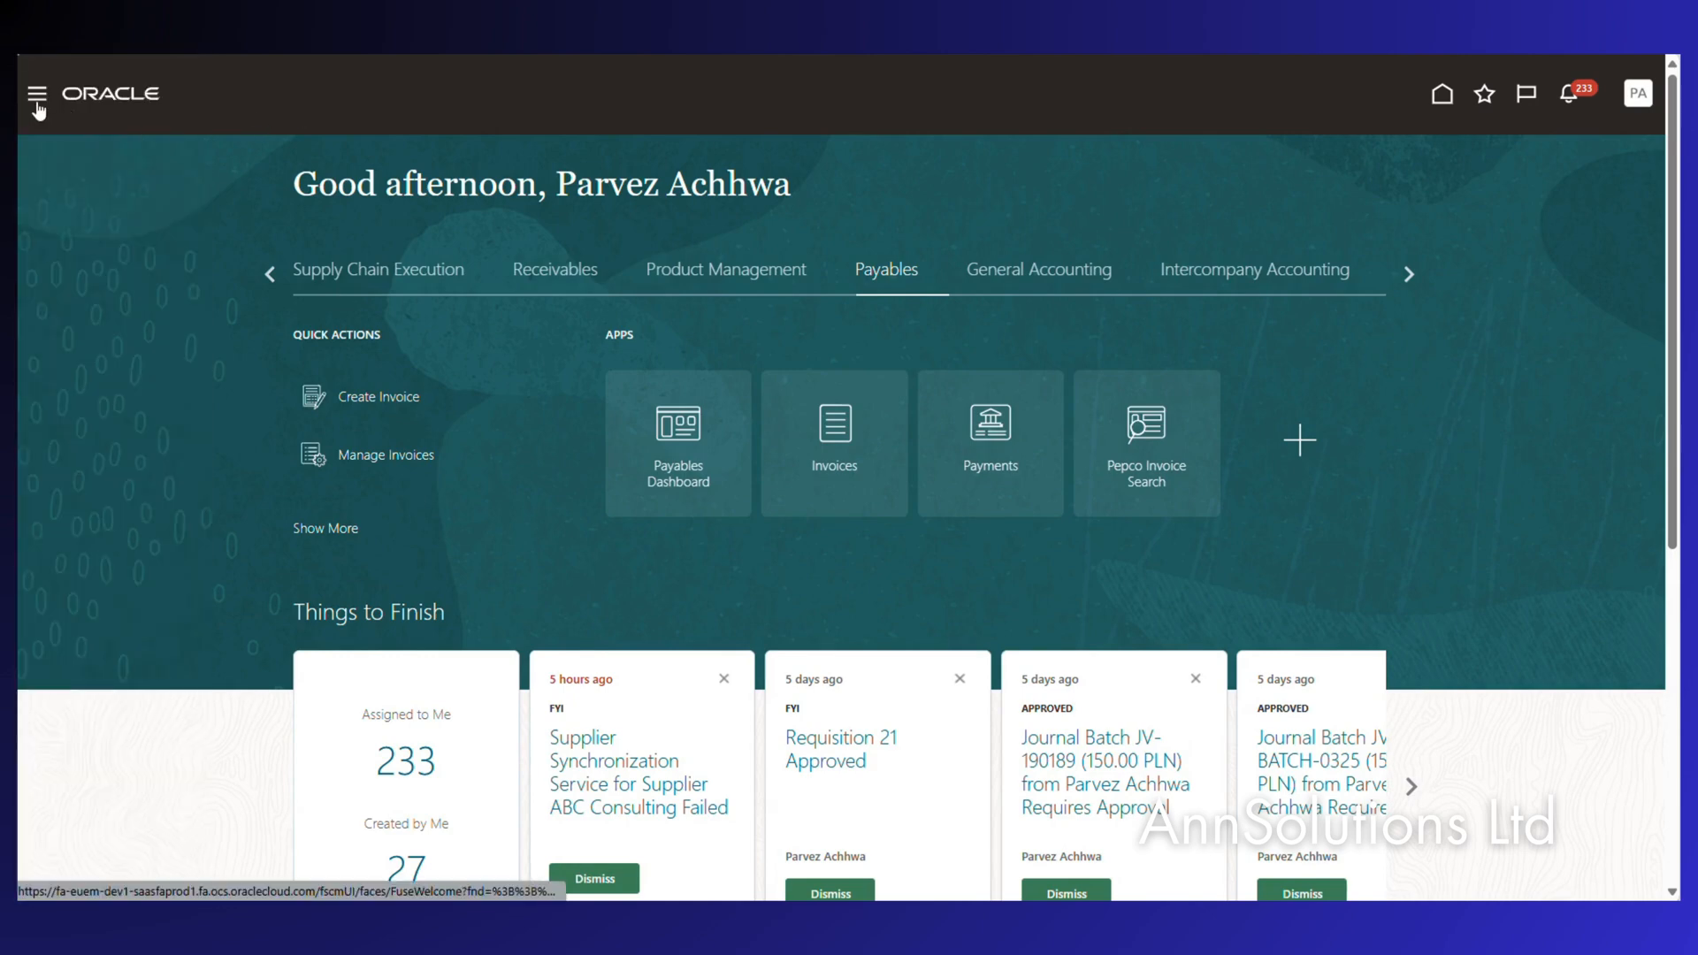
Open the Security Console from the Navigator's Tools list.
{"action": "left_click", "coordinate": [36, 96]}
{"action": "scroll", "coordinate": [165, 776], "scroll_direction": "down", "scroll_amount": 5}
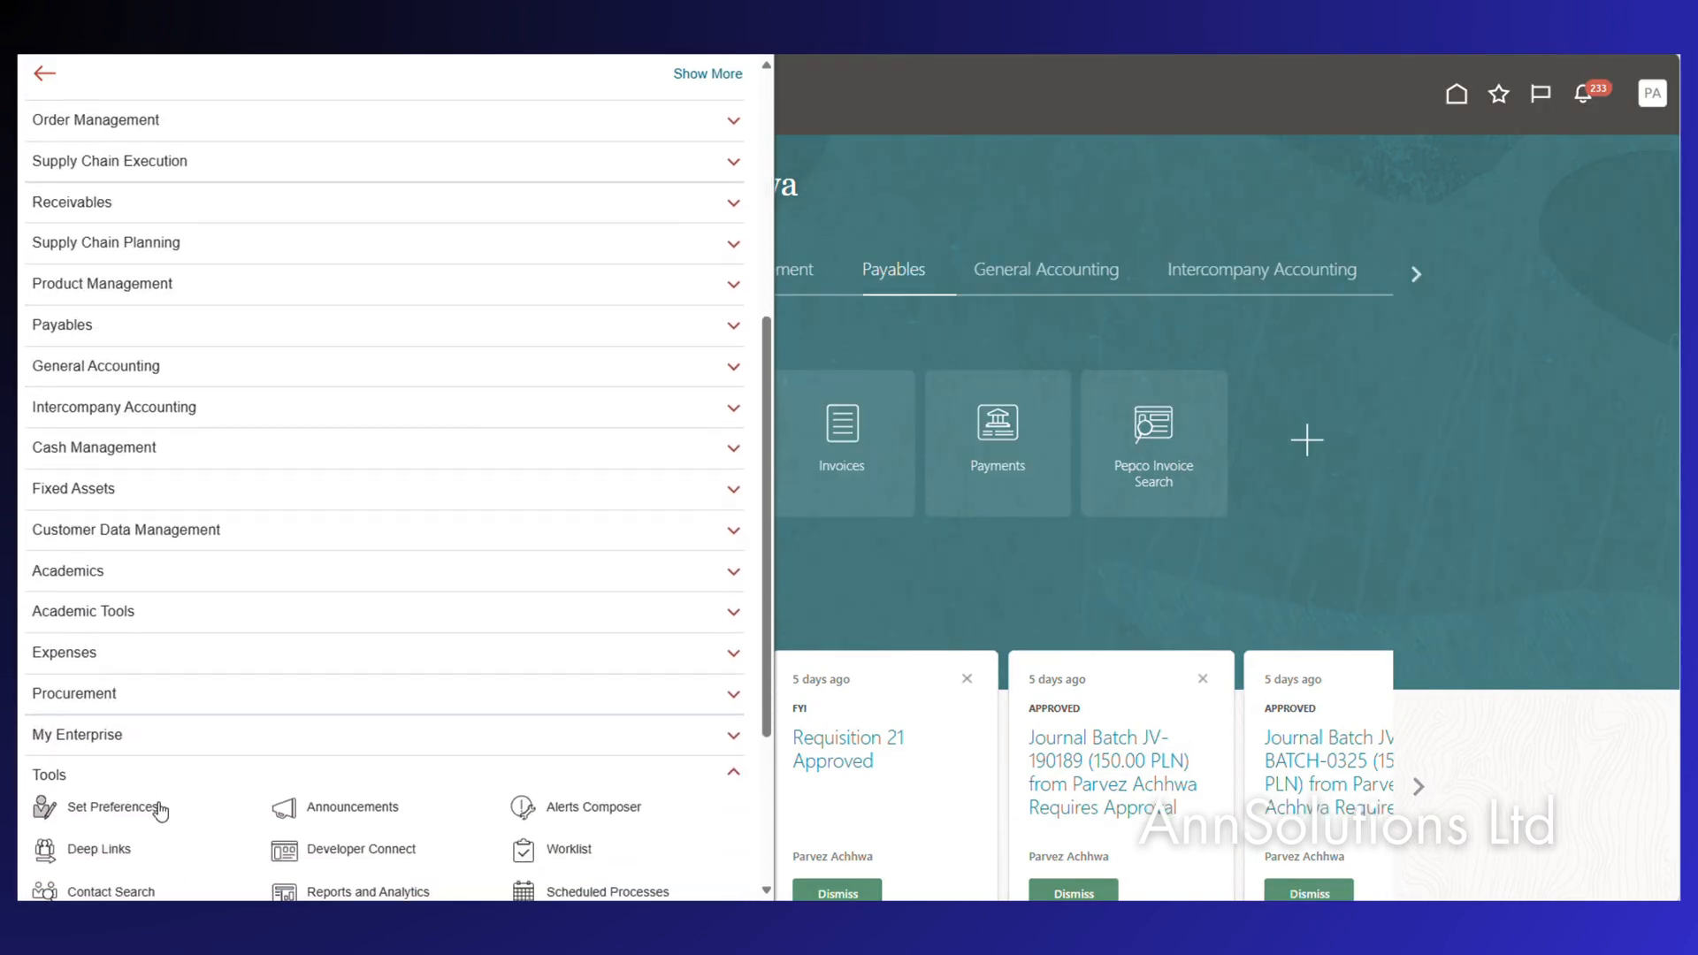
{"action": "scroll", "coordinate": [259, 871], "scroll_direction": "down", "scroll_amount": 1}
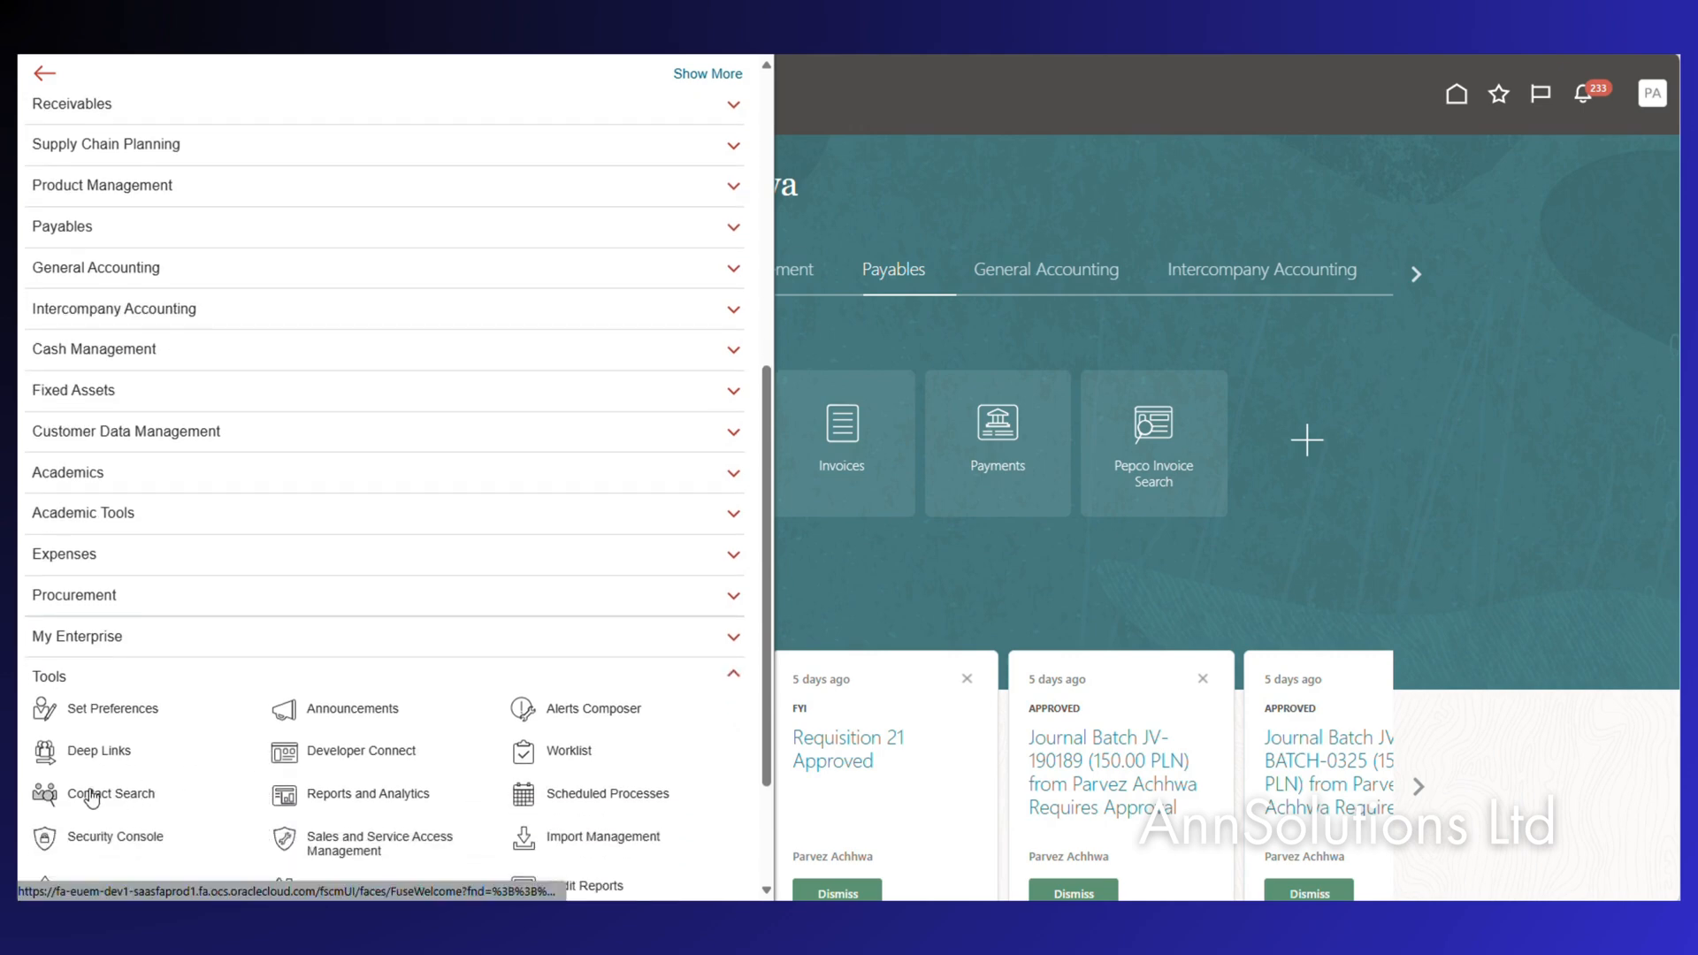
{"action": "left_click", "coordinate": [113, 838]}
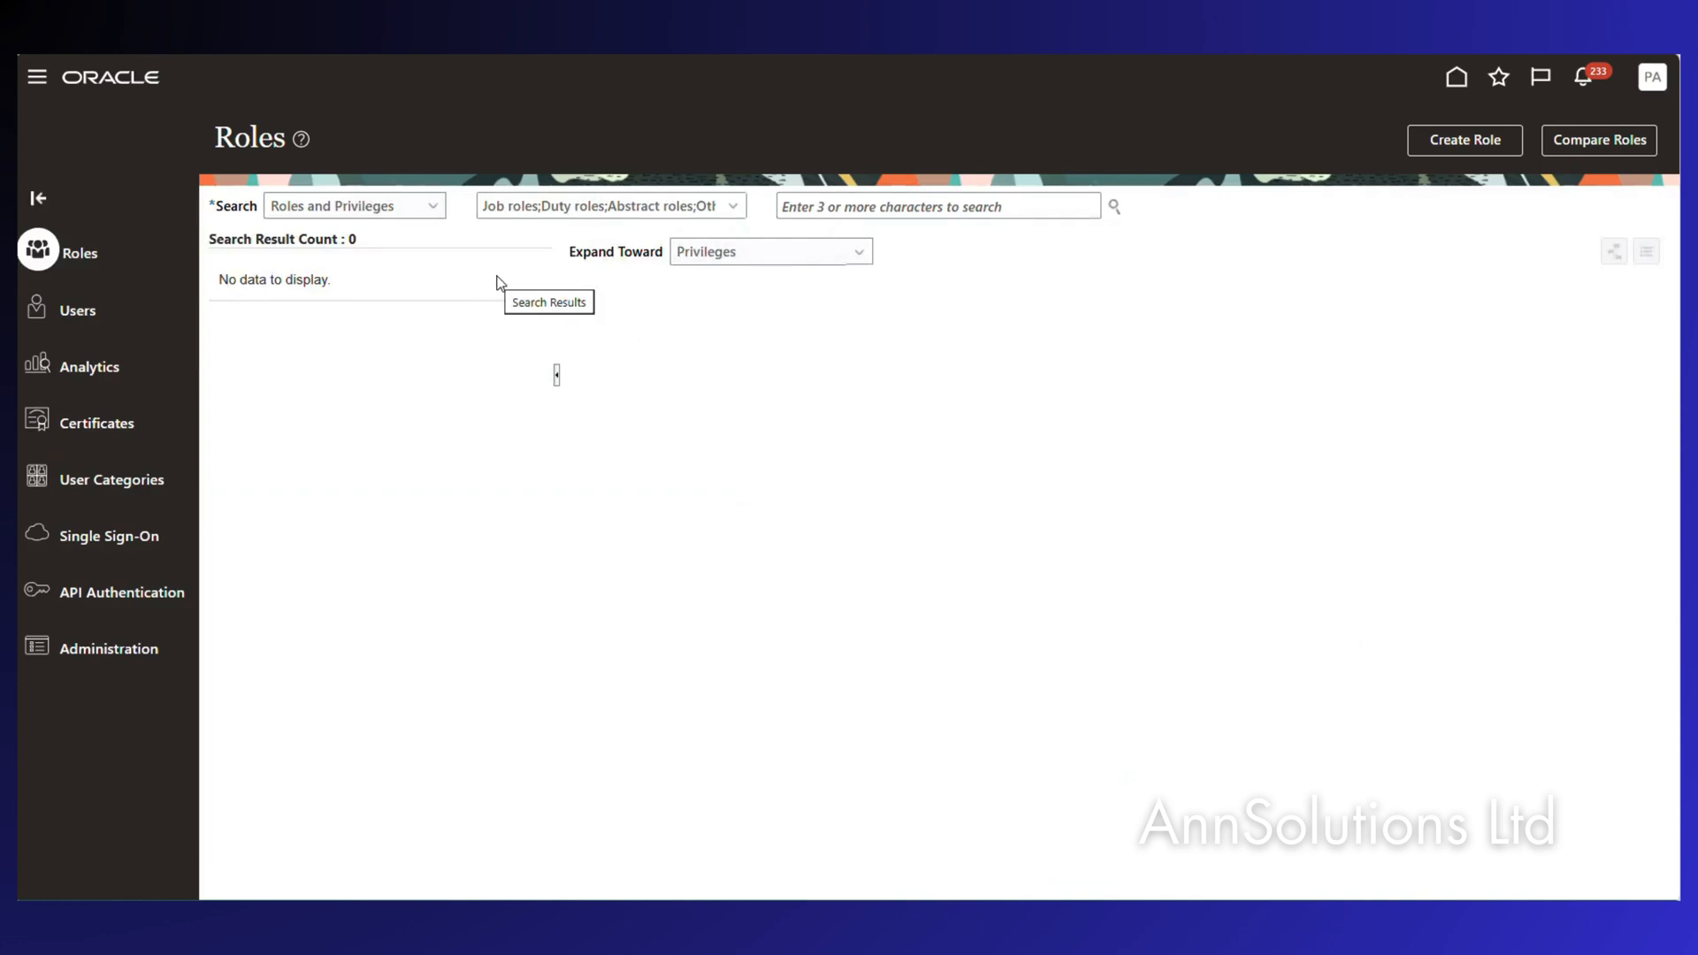
Search for XX Netting Manager Job Role and choose Edit Role for it.
{"action": "left_click", "coordinate": [885, 204]}
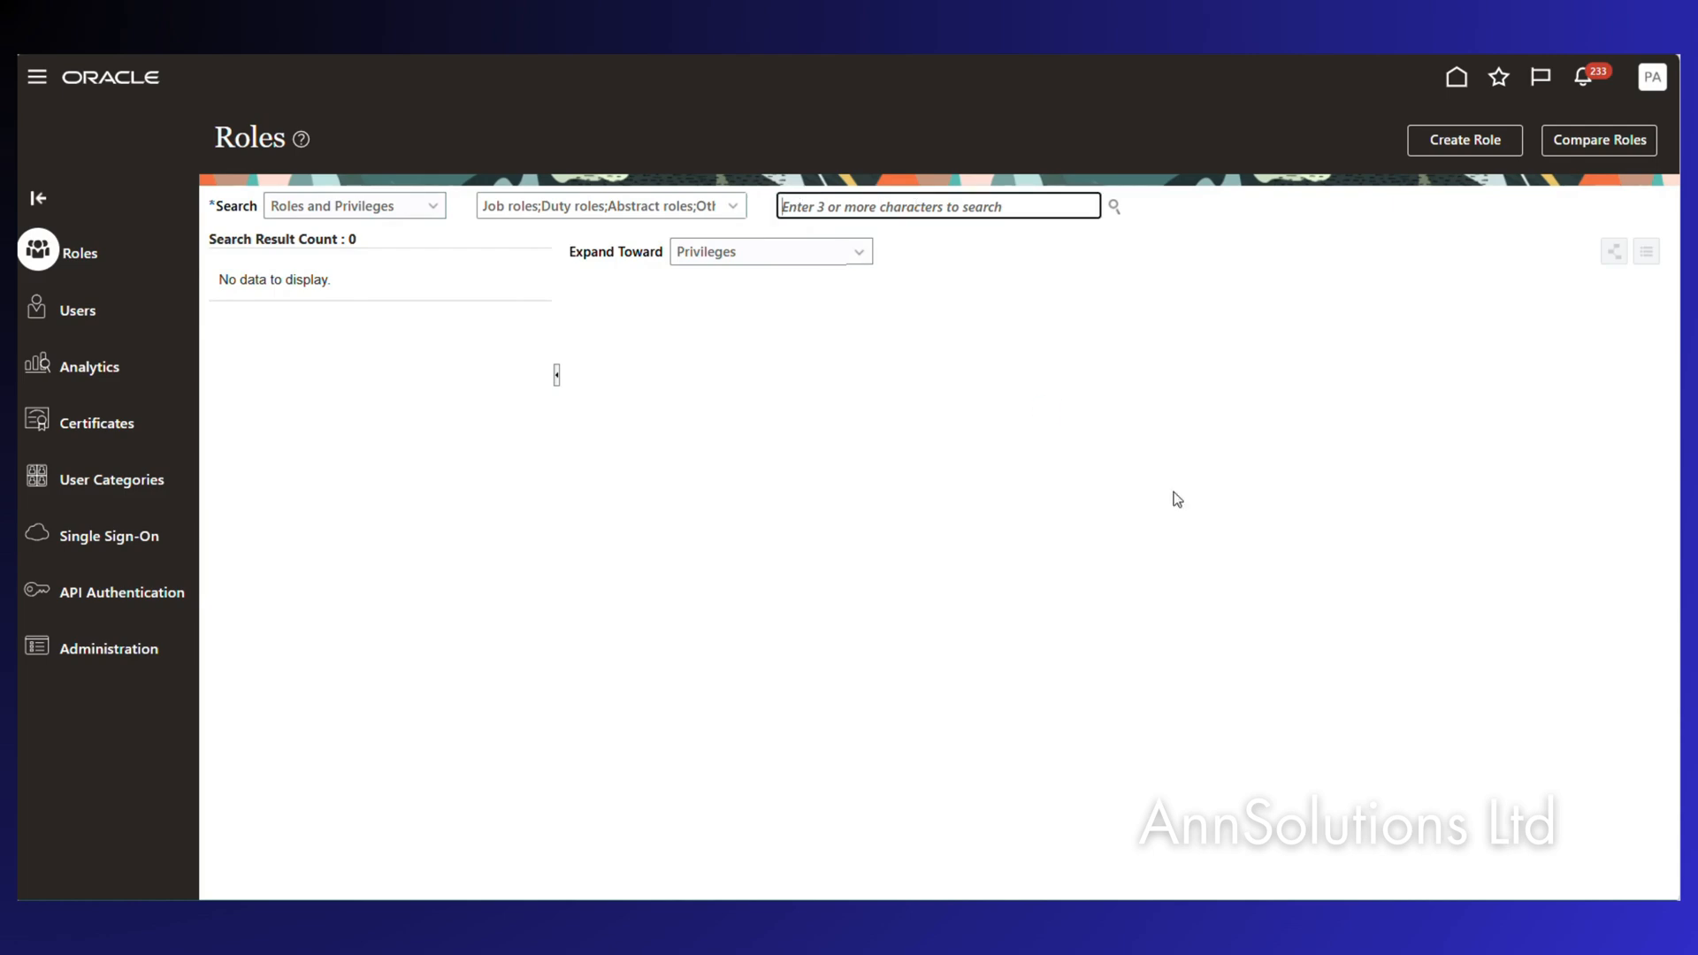
{"action": "type", "text": "XX Net"}
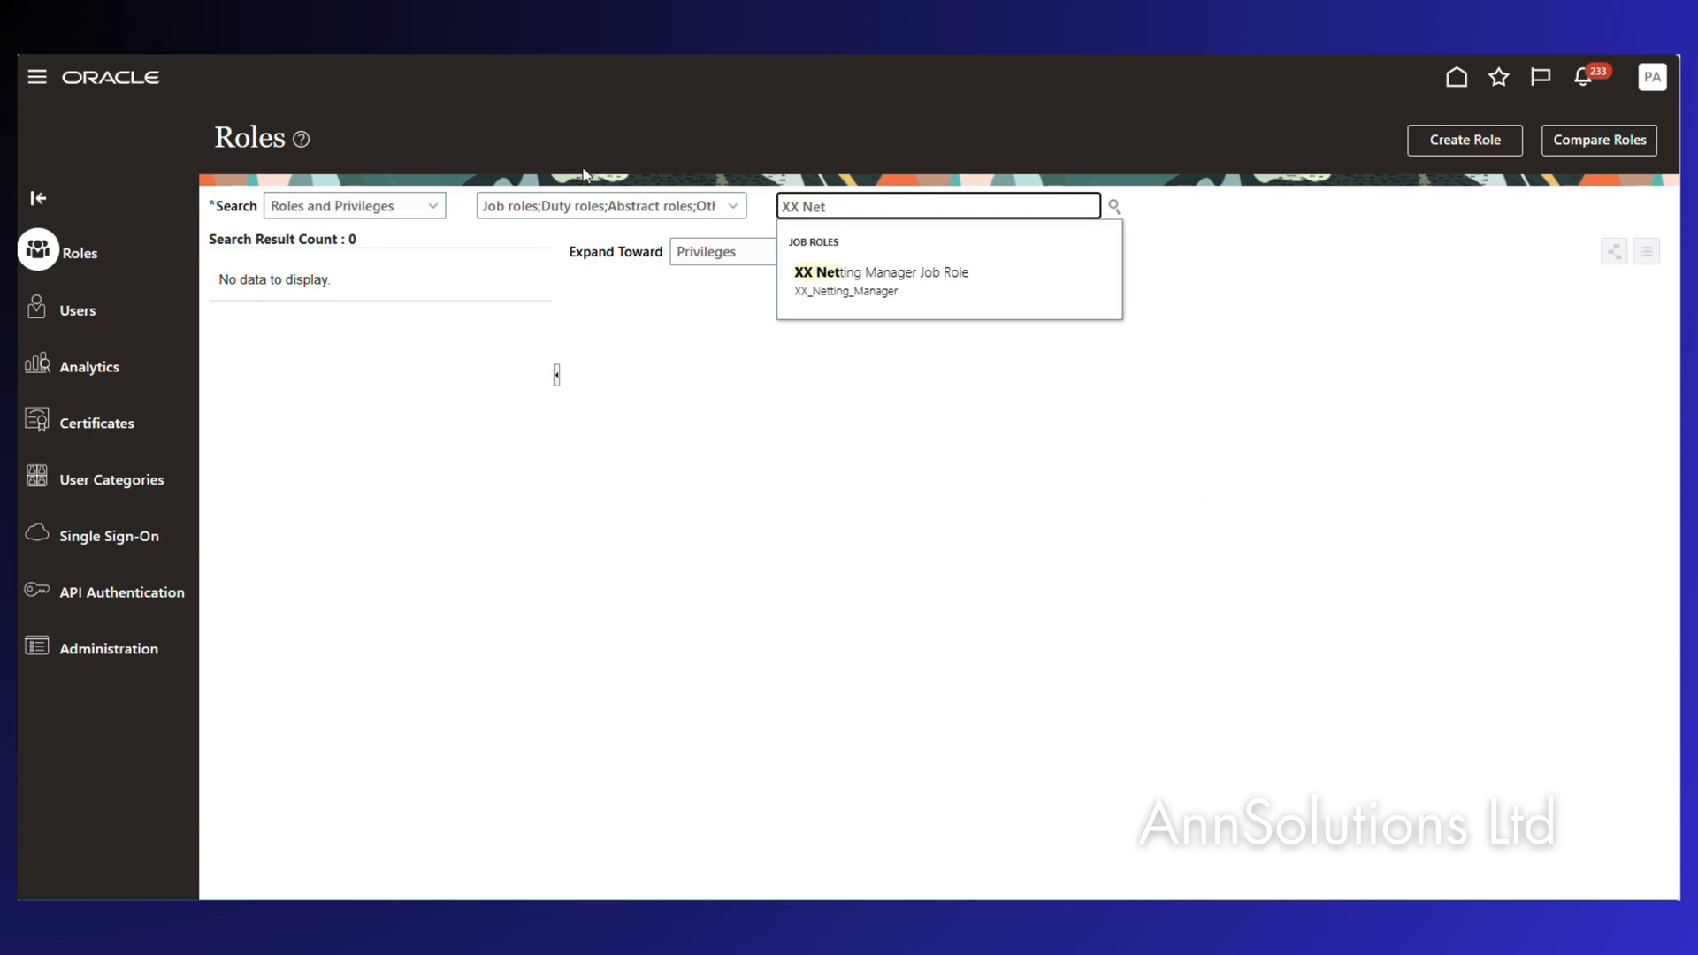
{"action": "left_click", "coordinate": [871, 273]}
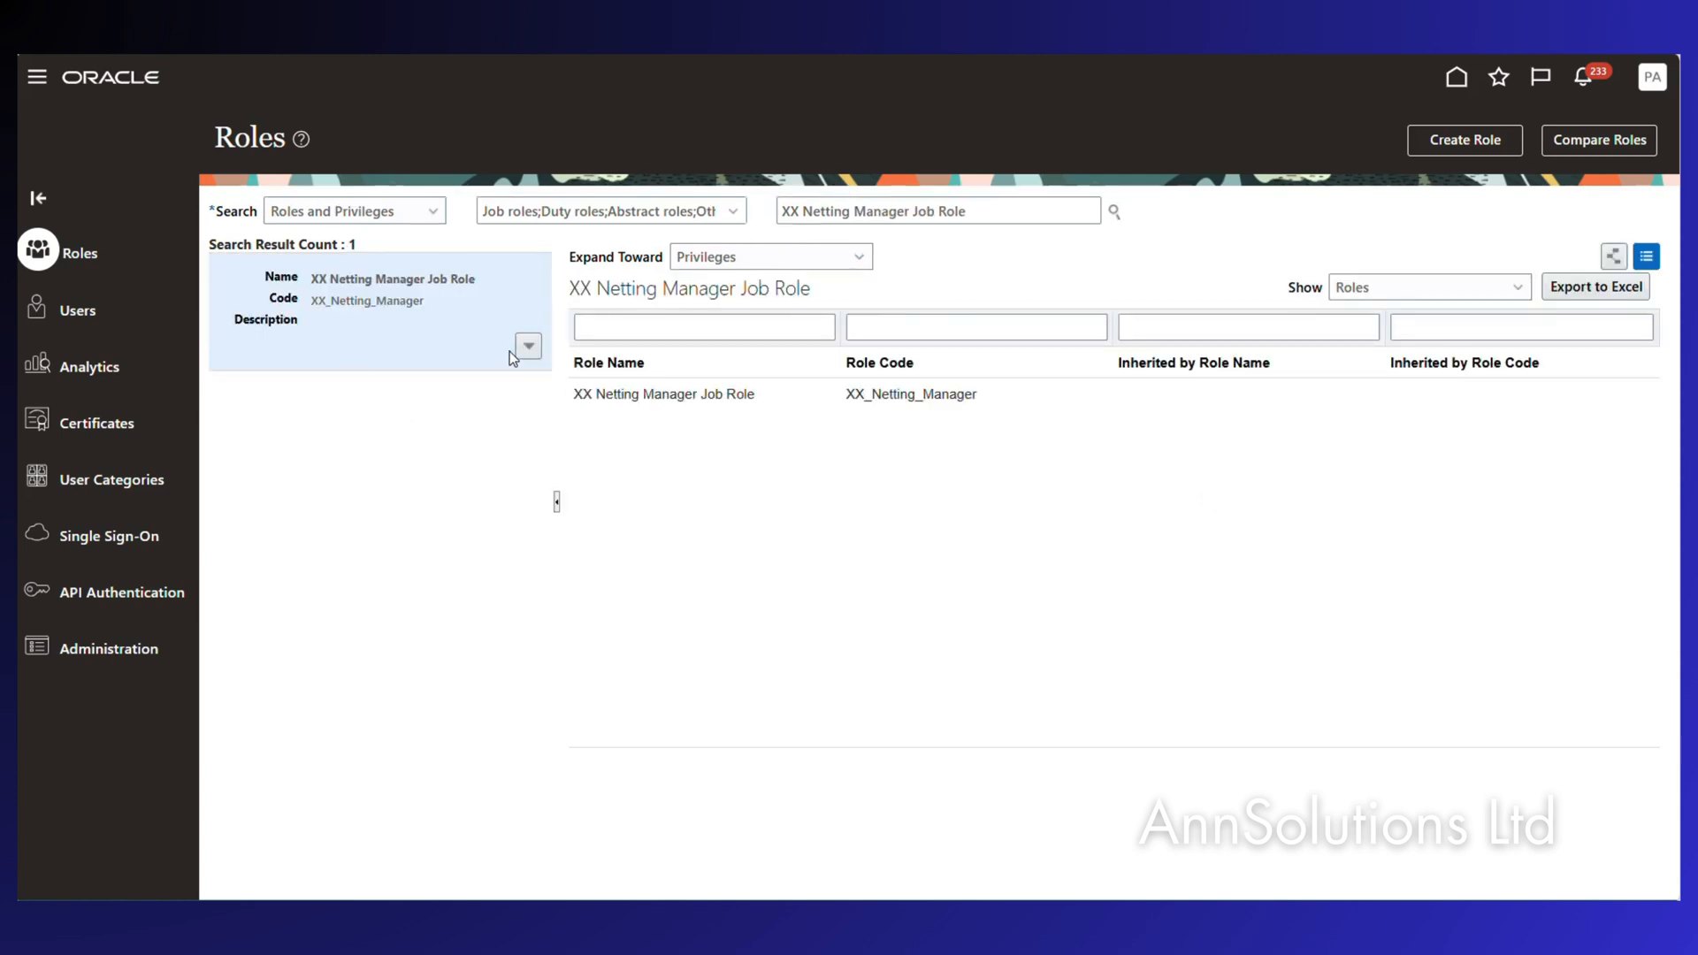
{"action": "left_click", "coordinate": [528, 346]}
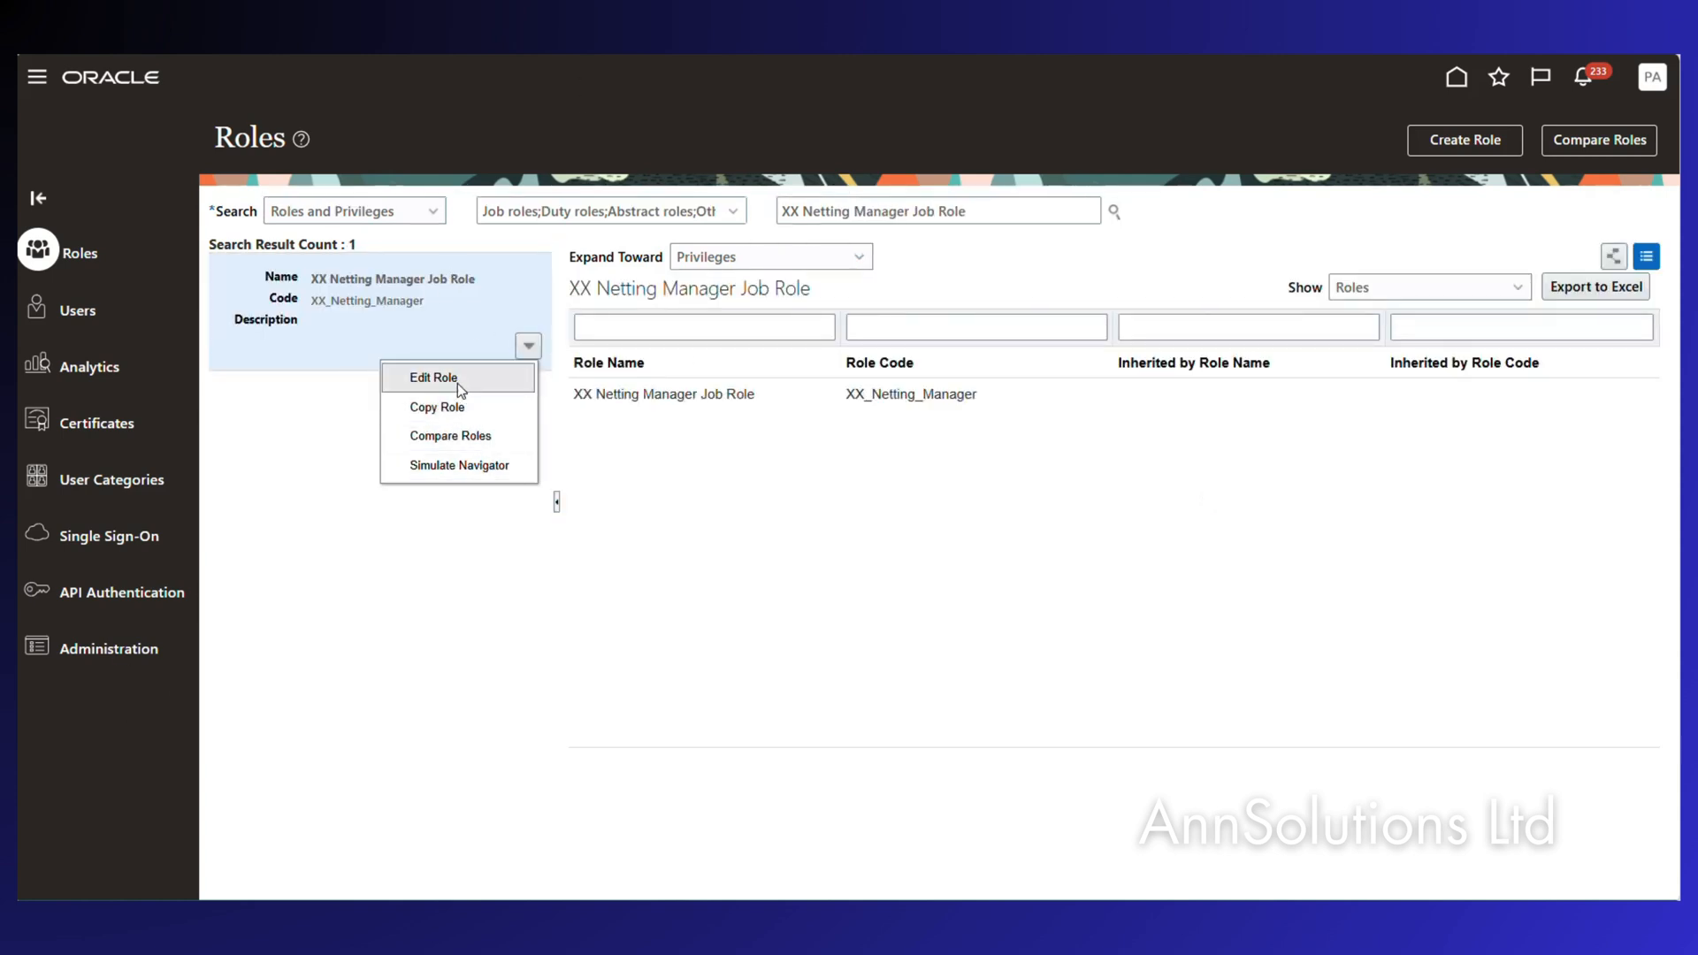
{"action": "left_click", "coordinate": [457, 388]}
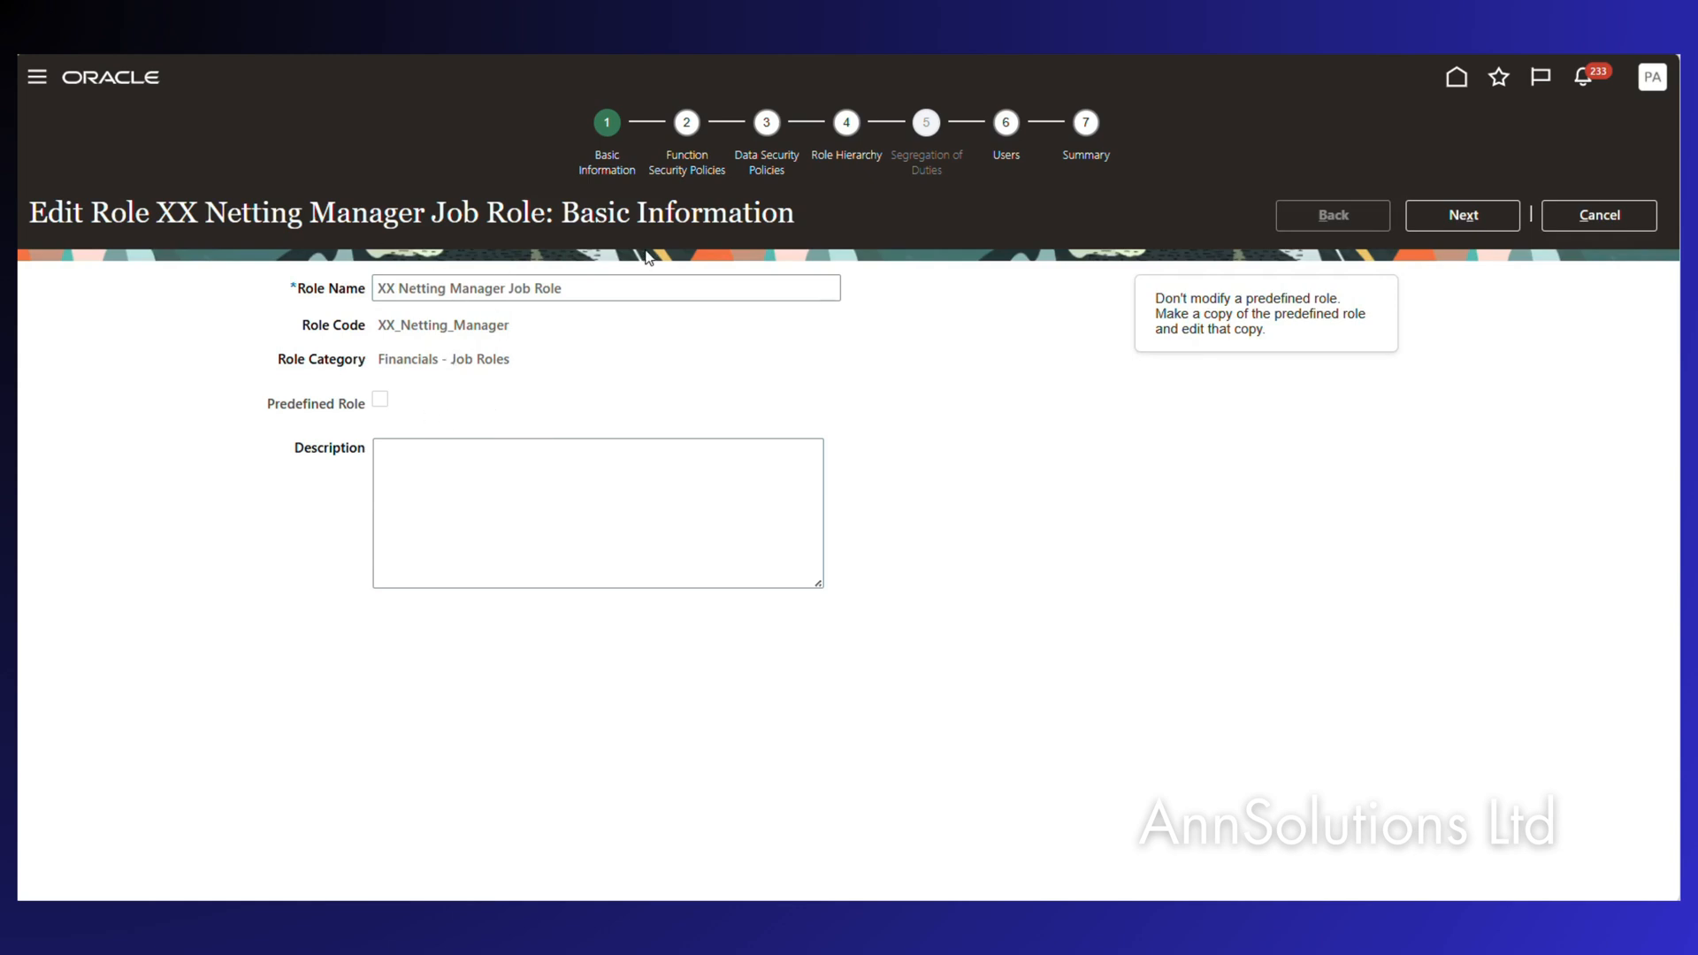
Inspect the Manage Netting Agreements and Batches privilege's resources, then go to Data Security Policies.
{"action": "left_click", "coordinate": [694, 173]}
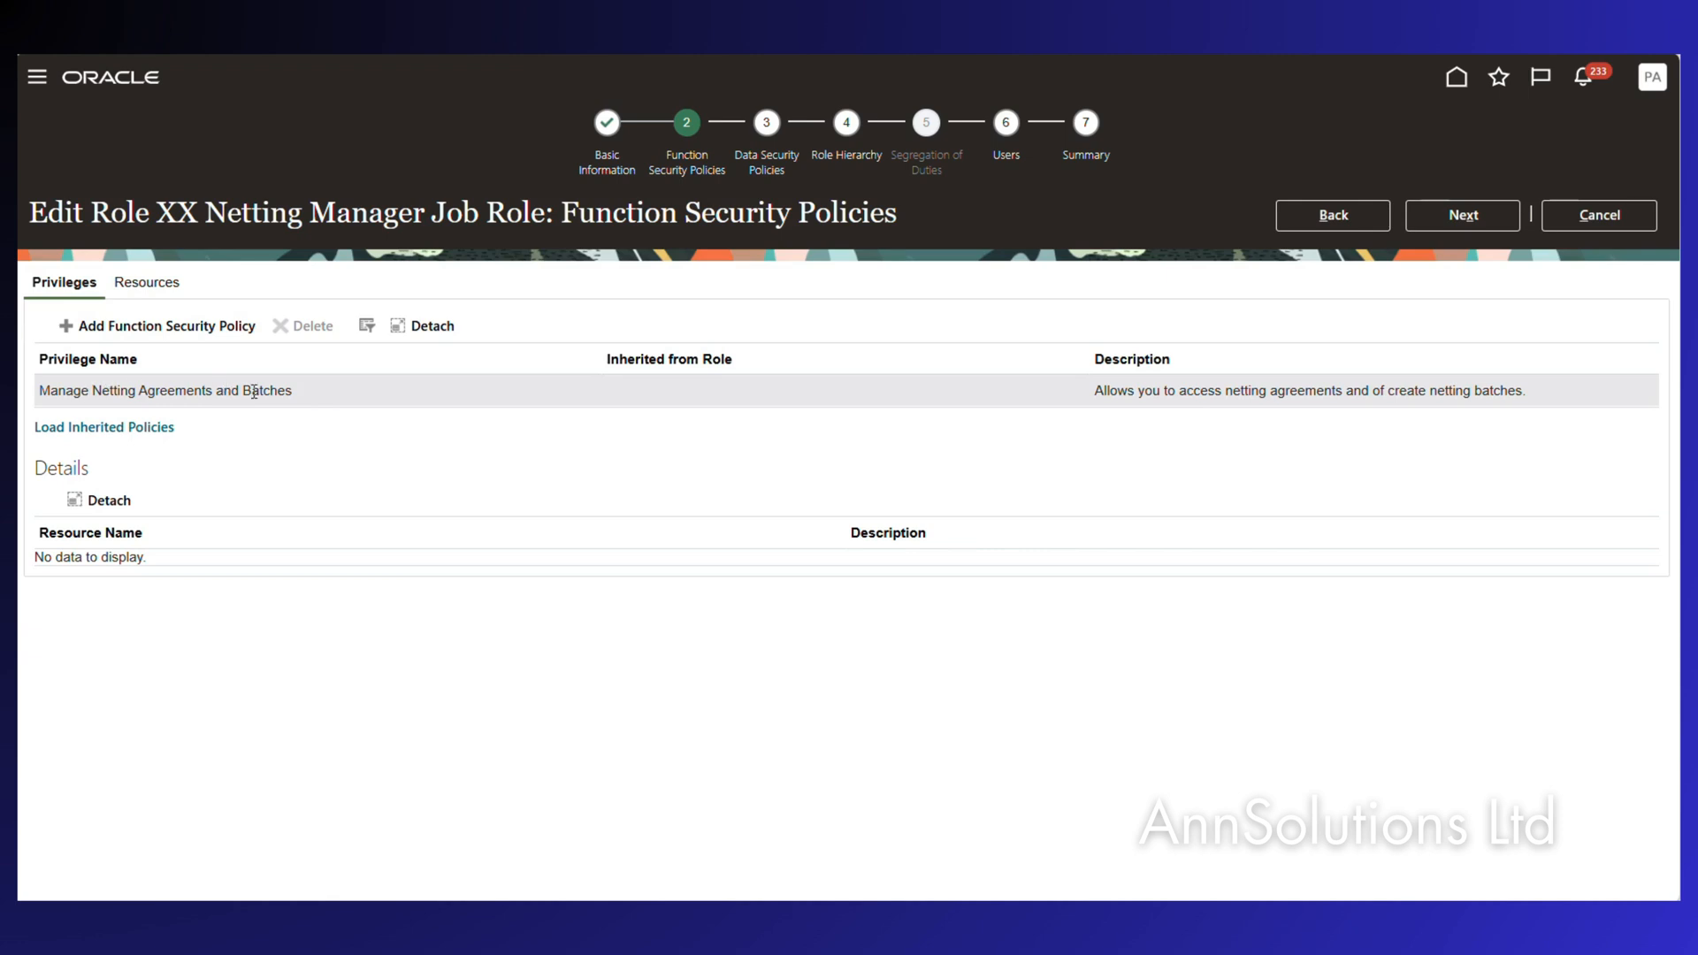
{"action": "left_click", "coordinate": [41, 389]}
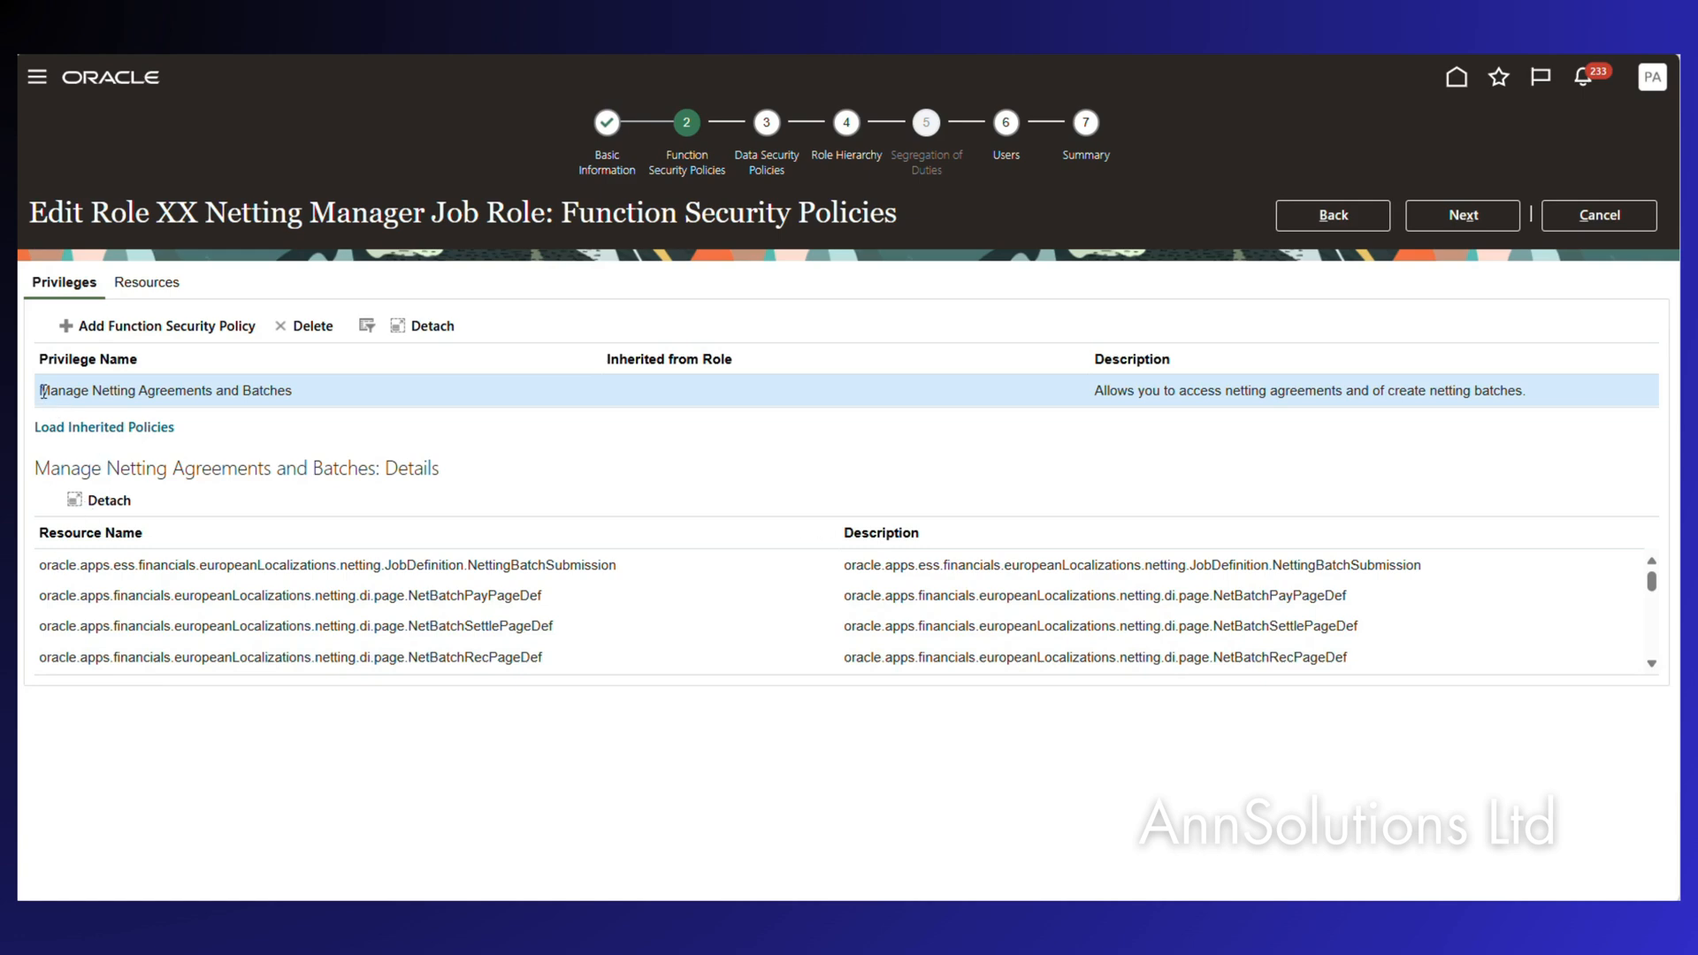
{"action": "left_click_drag", "start_coordinate": [43, 390], "coordinate": [327, 385]}
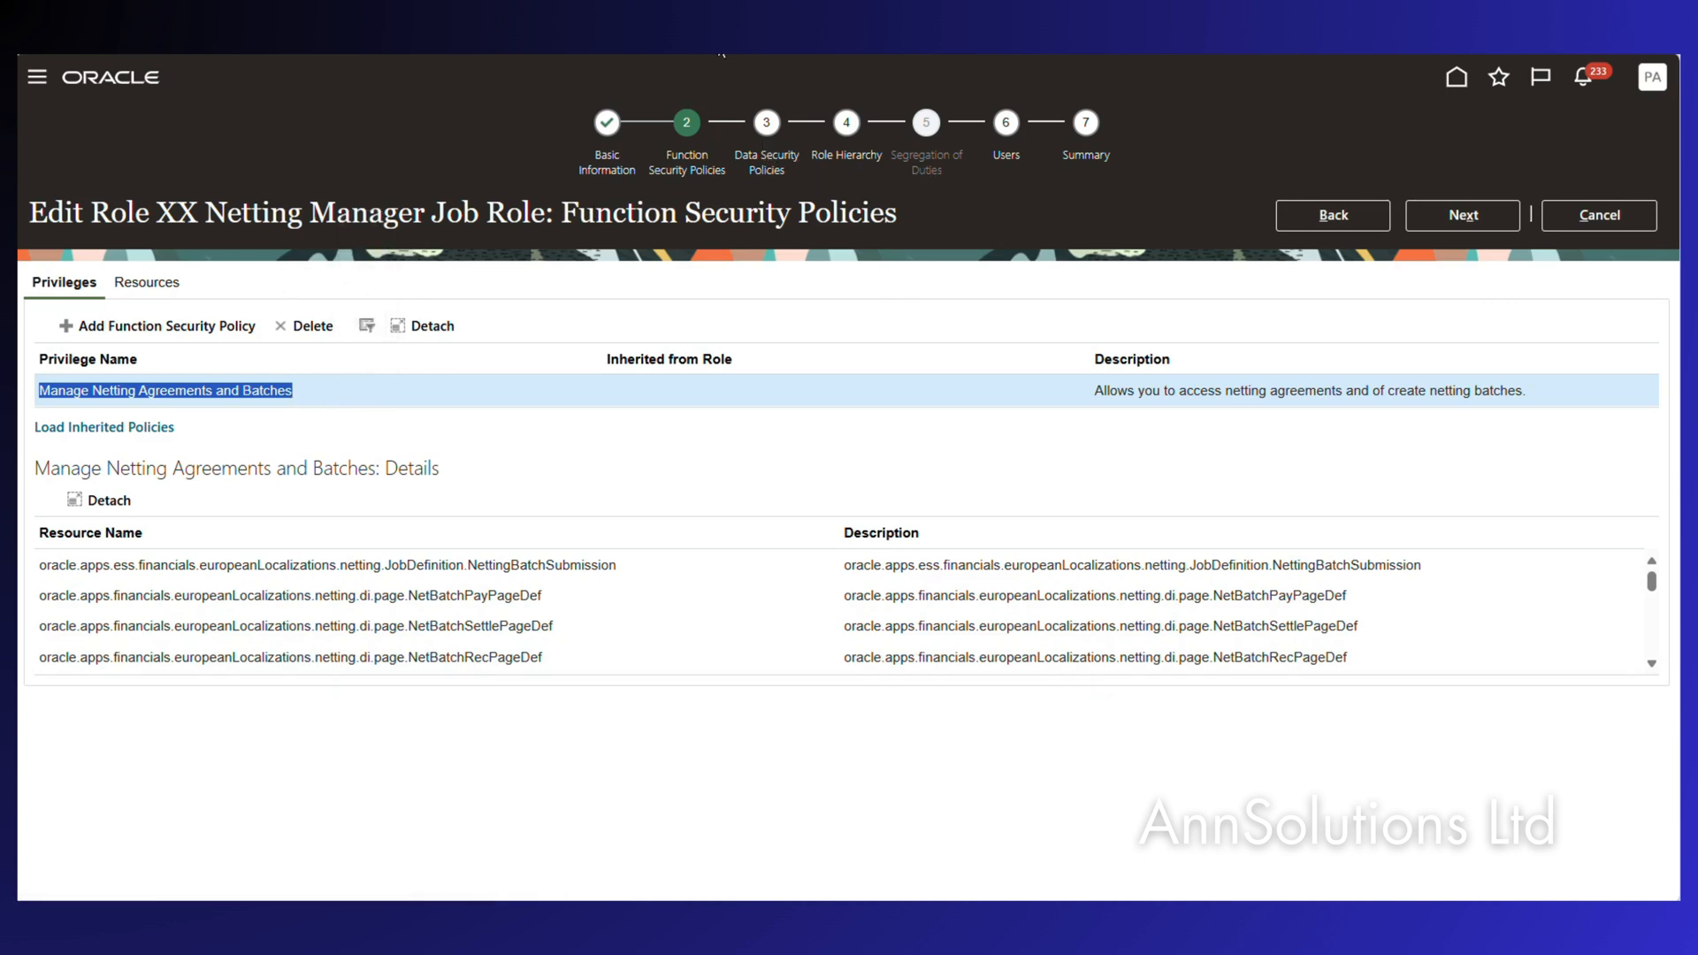
{"action": "left_click", "coordinate": [751, 170]}
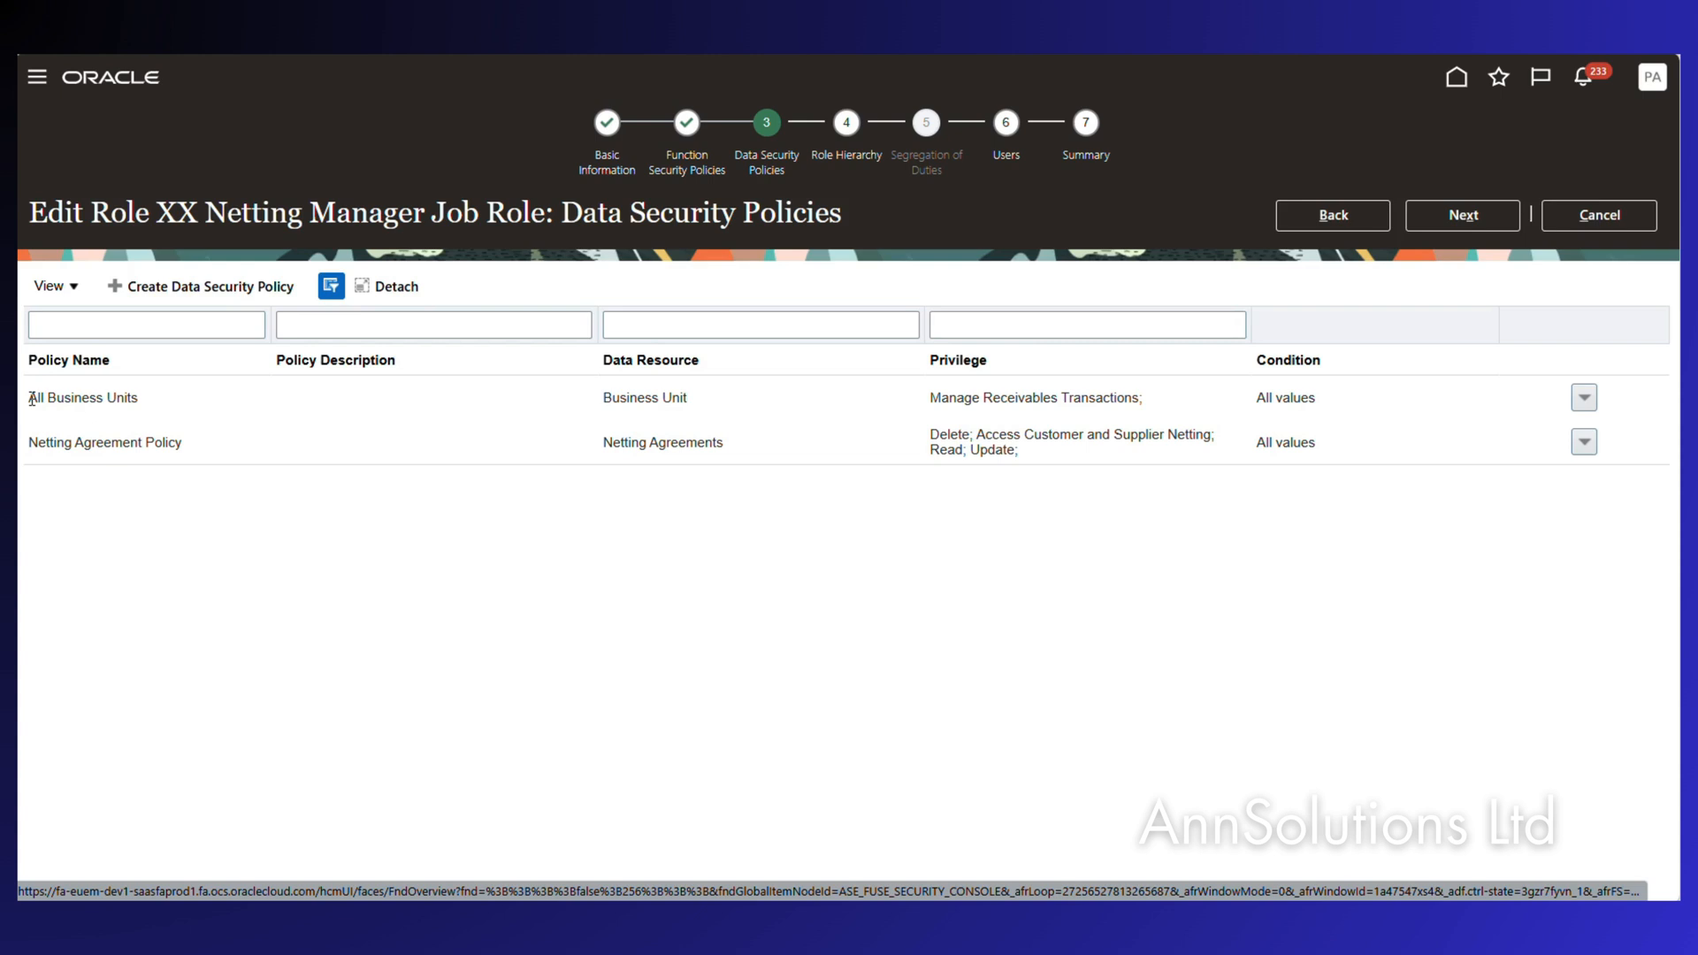
{"action": "left_click_drag", "start_coordinate": [32, 395], "coordinate": [156, 405]}
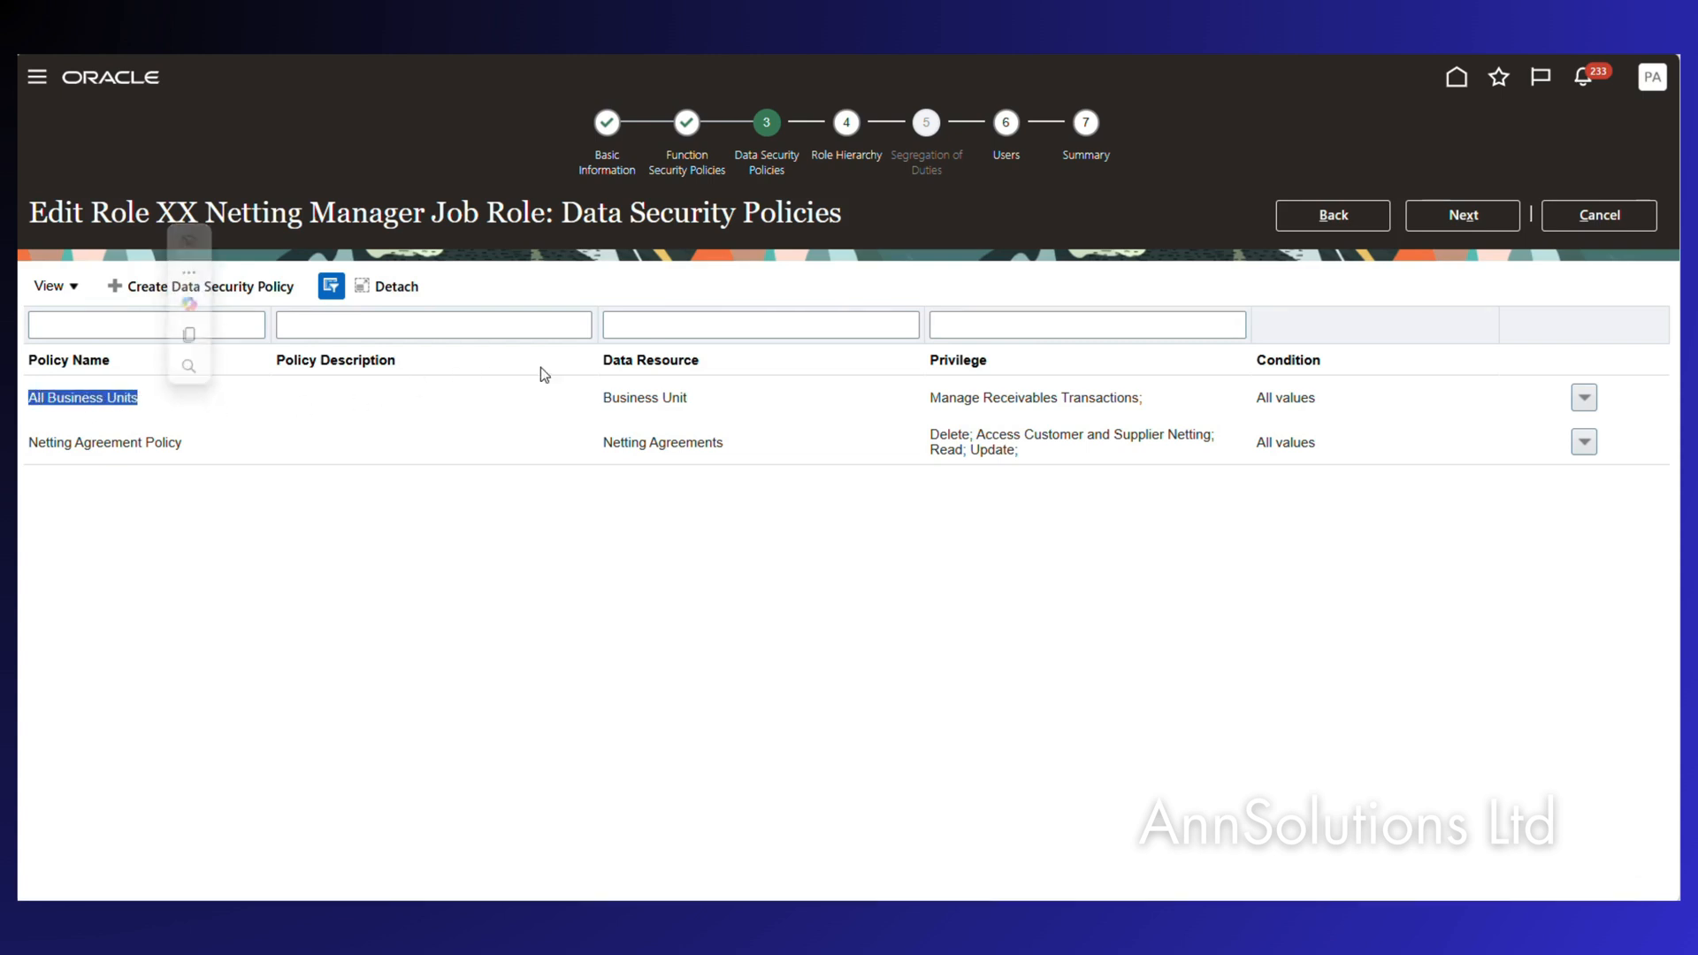
{"action": "mouse_move", "coordinate": [20, 354]}
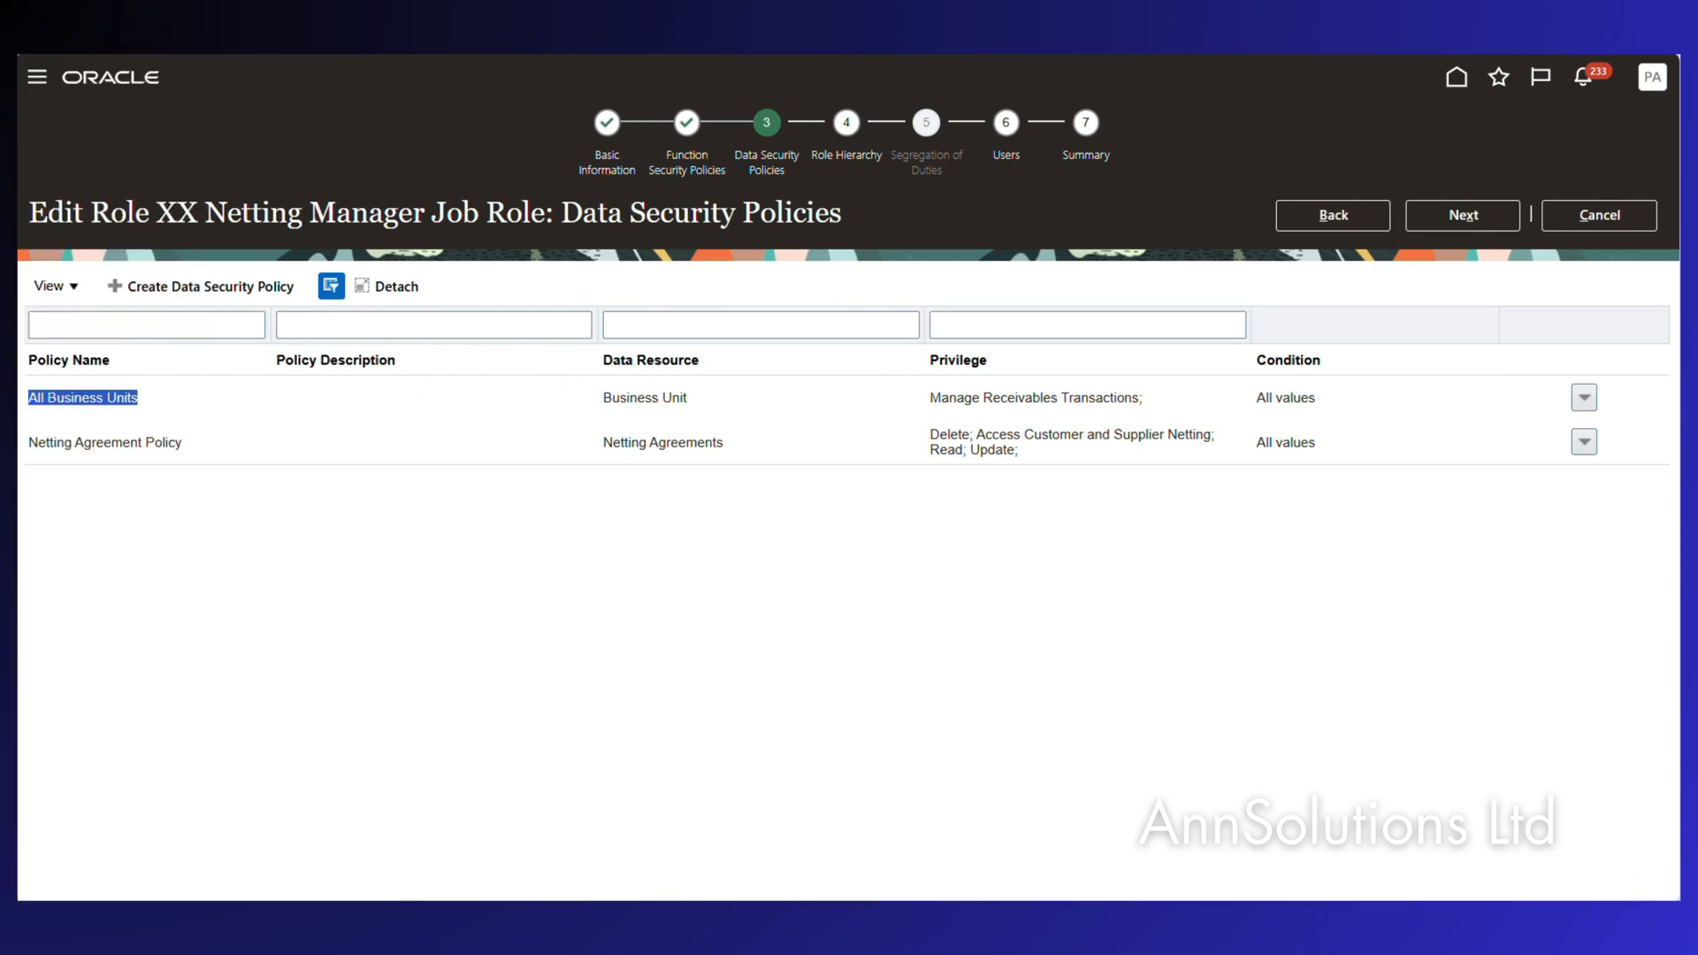
{"action": "left_click", "coordinate": [1584, 399]}
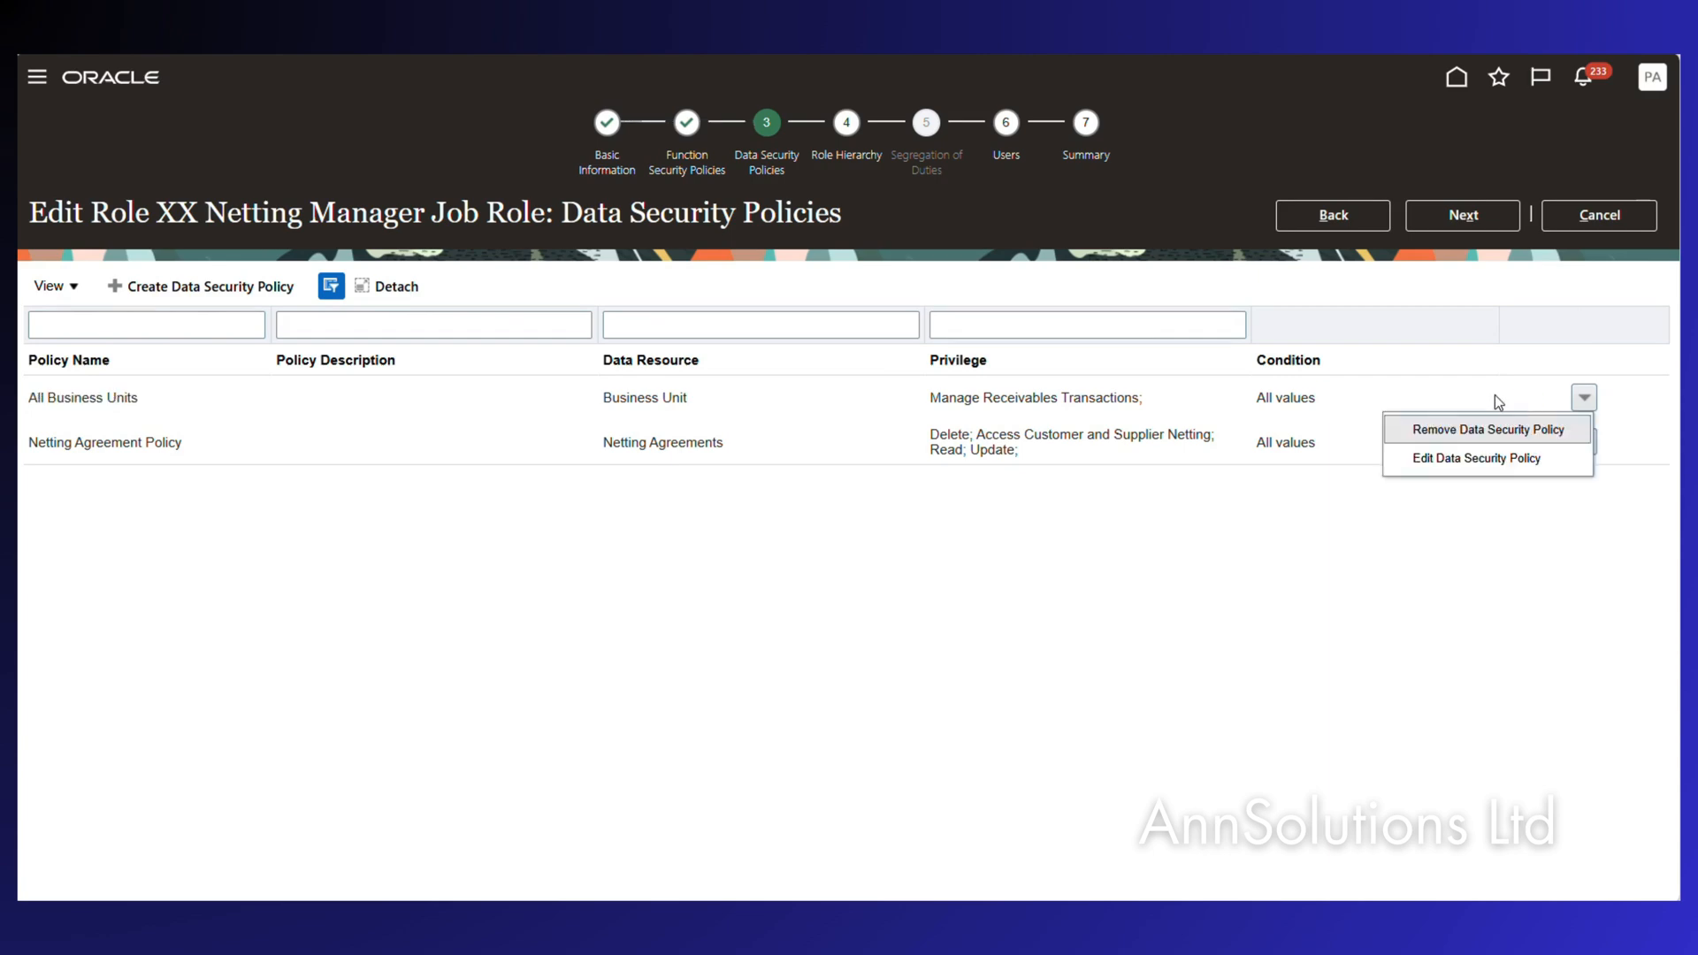
{"action": "left_click", "coordinate": [1435, 459]}
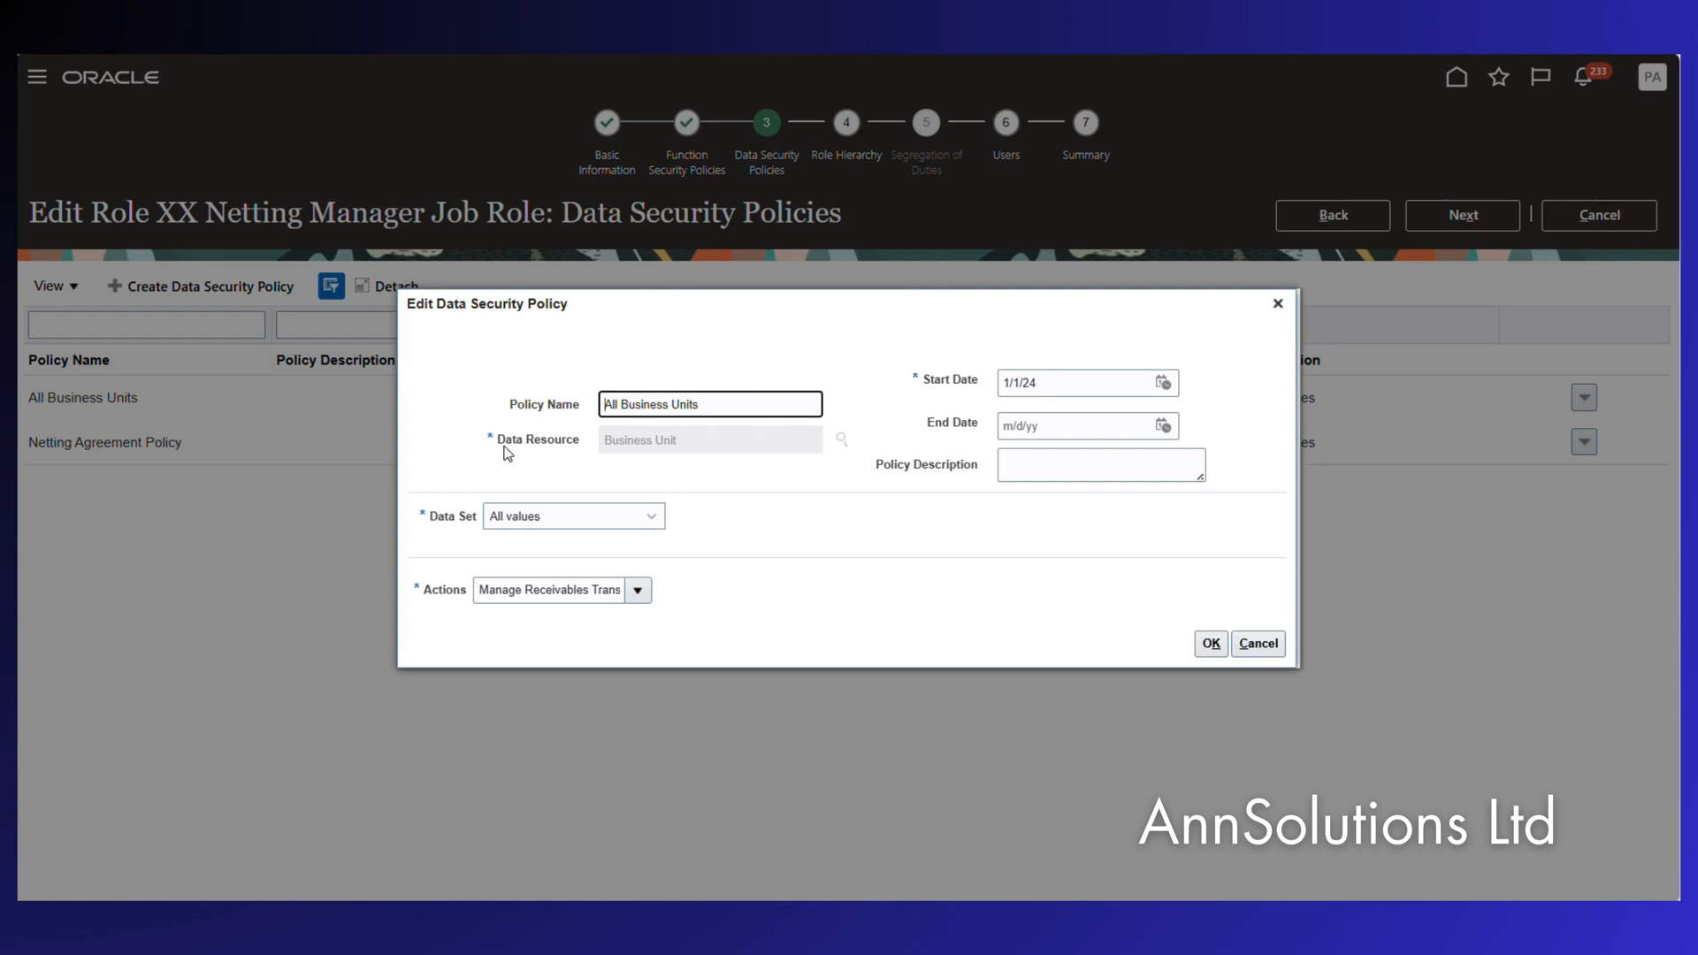
{"action": "left_click", "coordinate": [486, 588]}
{"action": "left_click", "coordinate": [649, 589]}
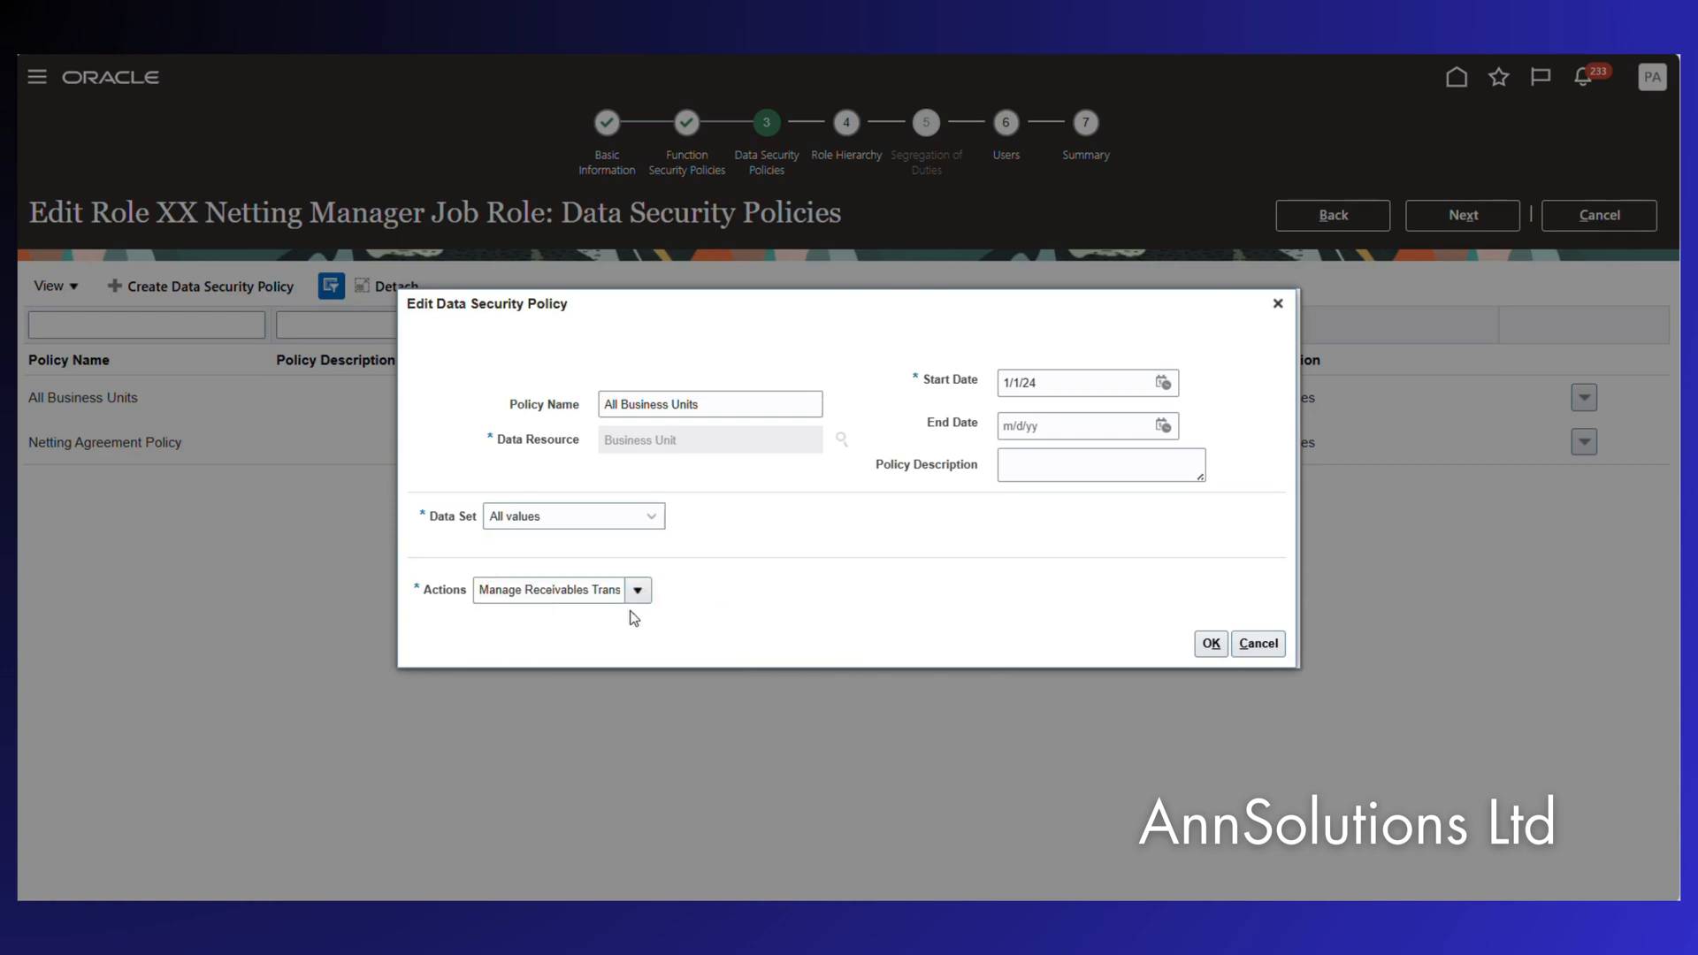
{"action": "left_click", "coordinate": [479, 590]}
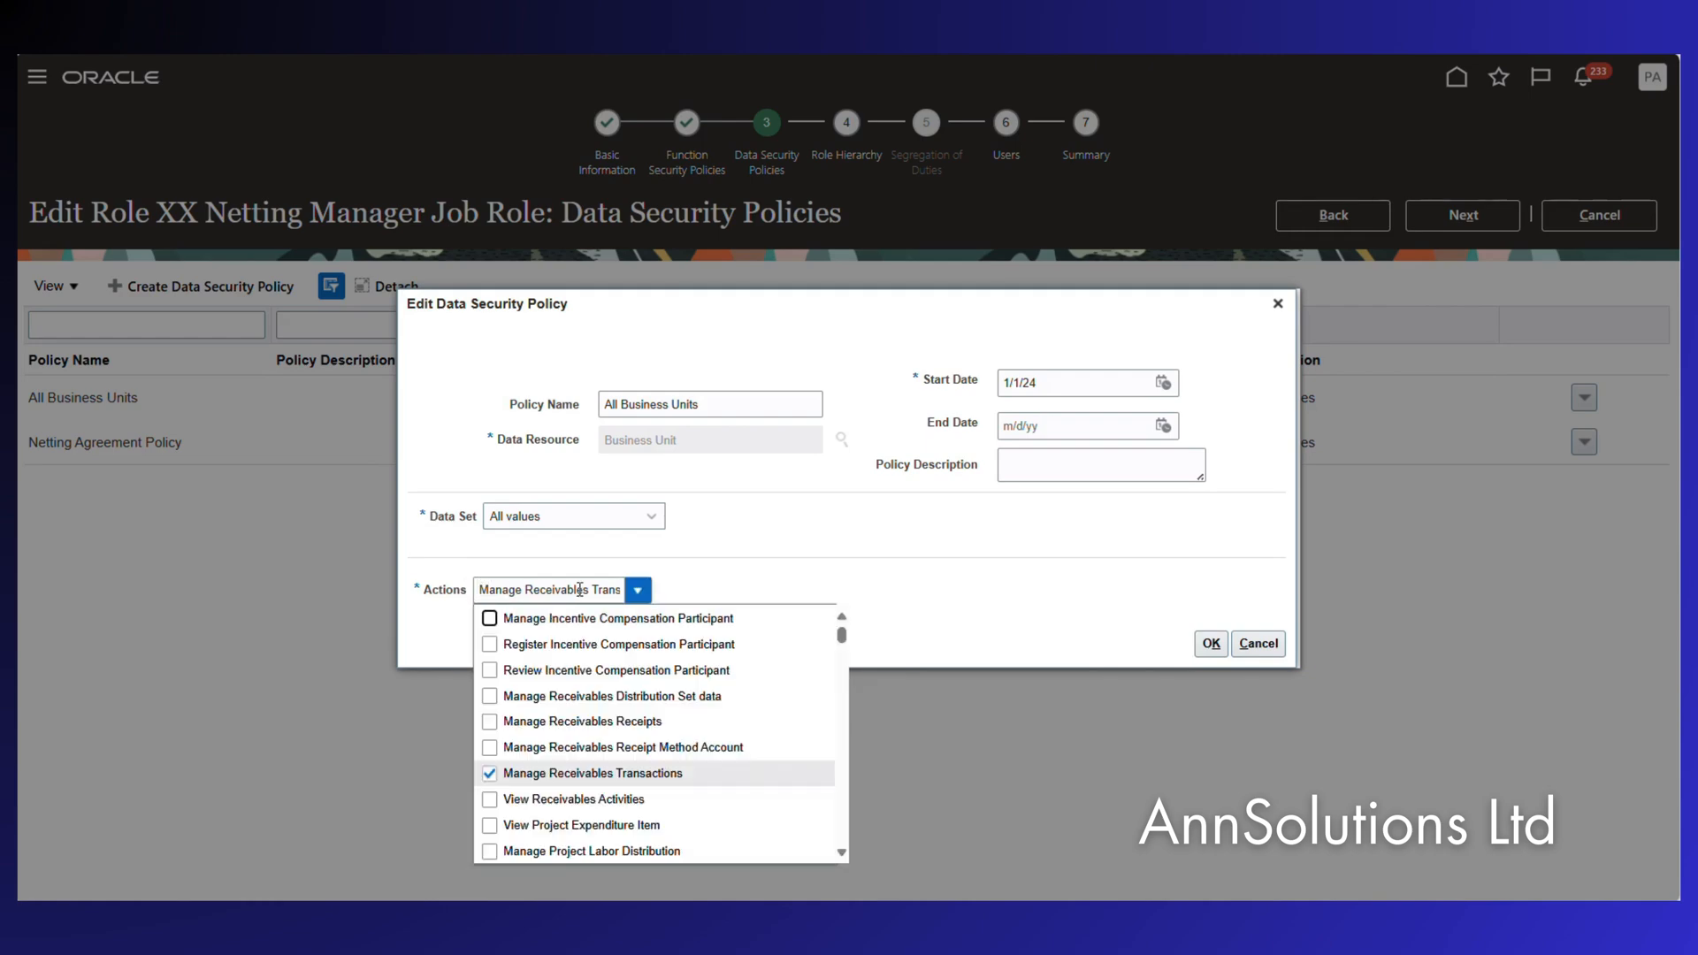
{"action": "left_click", "coordinate": [754, 578]}
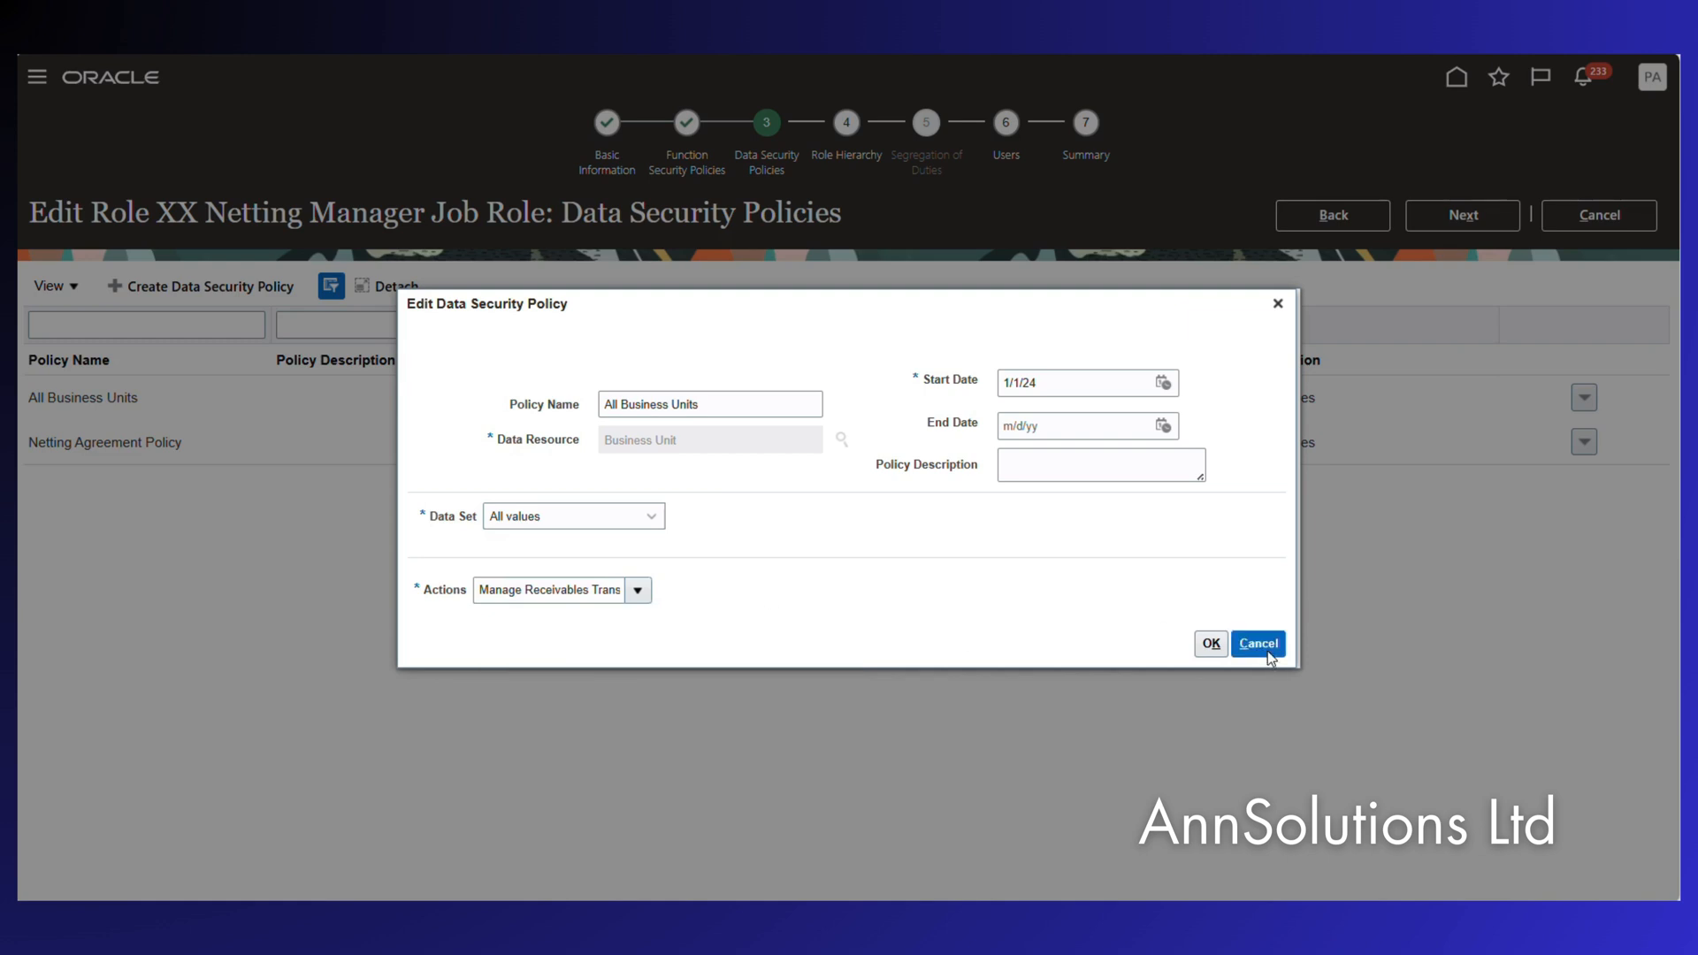
{"action": "left_click", "coordinate": [1259, 644]}
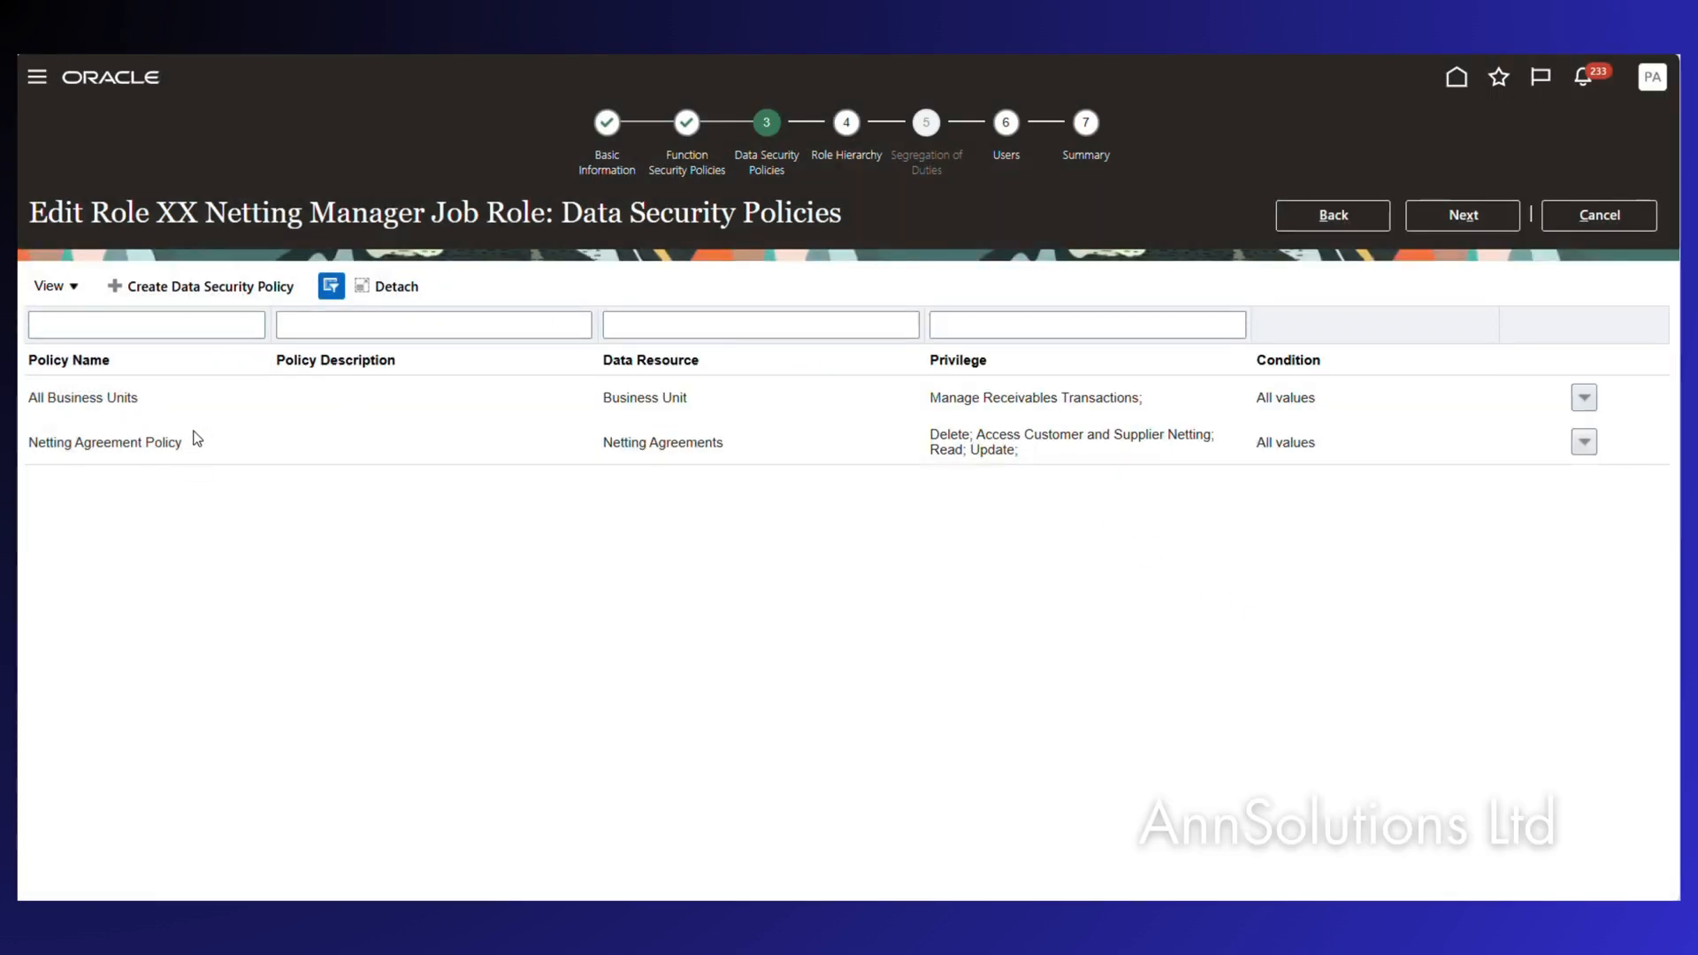
{"action": "left_click", "coordinate": [1584, 442]}
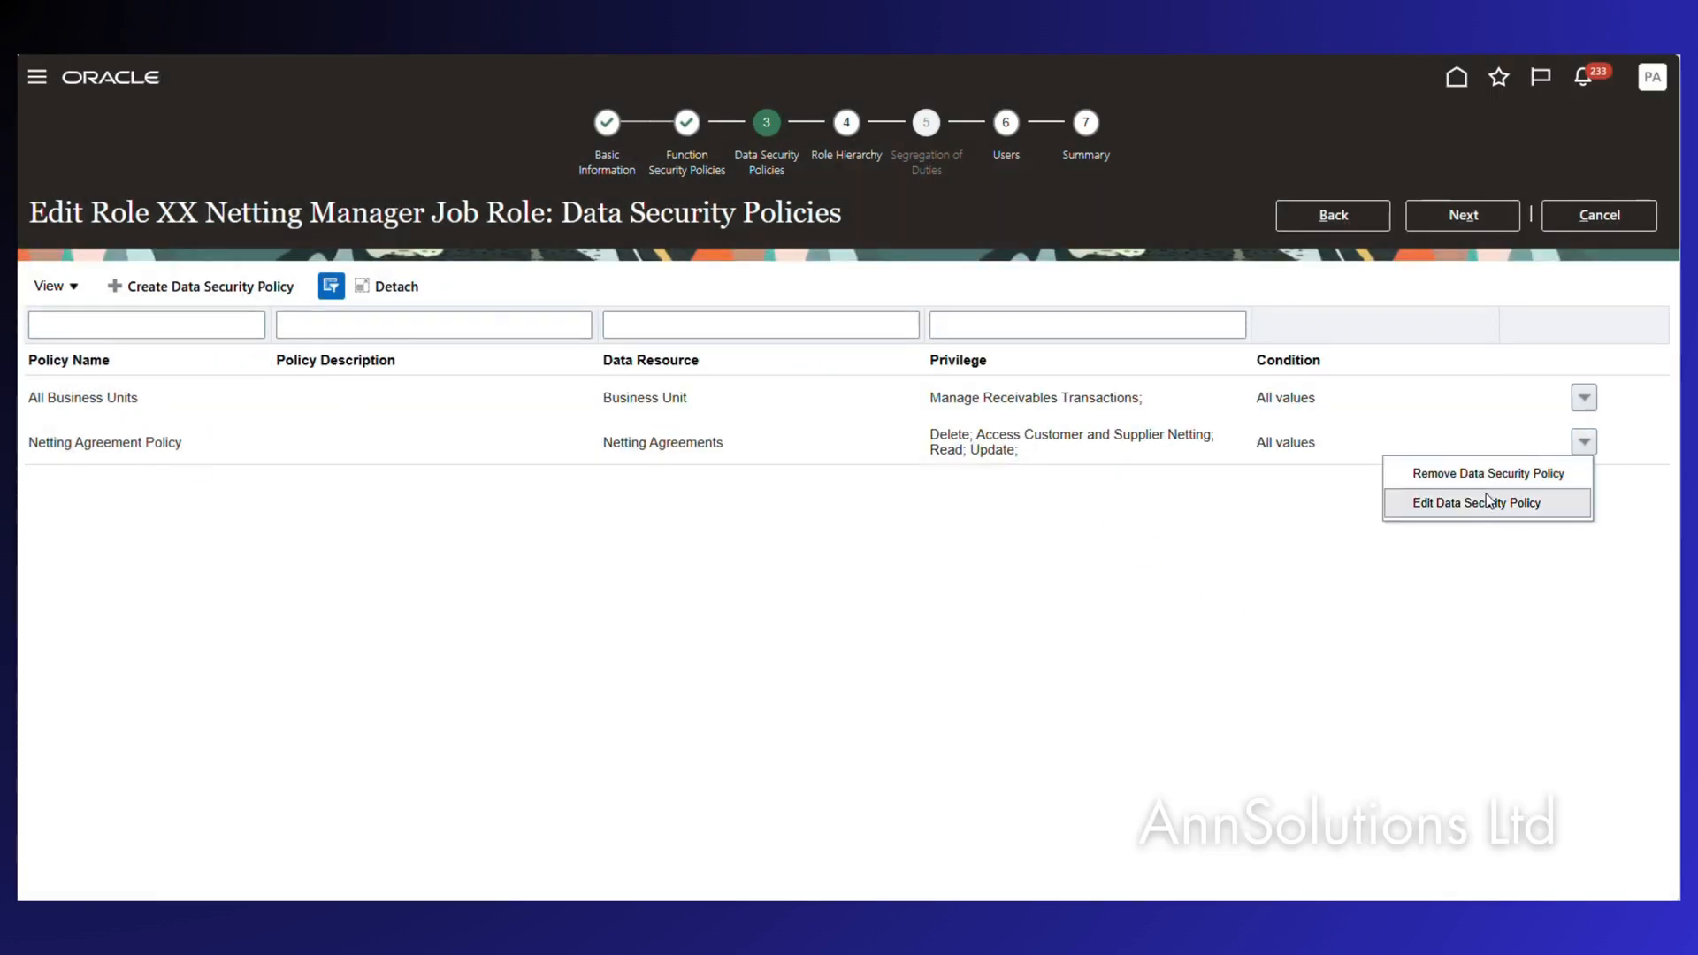
{"action": "left_click", "coordinate": [1489, 501]}
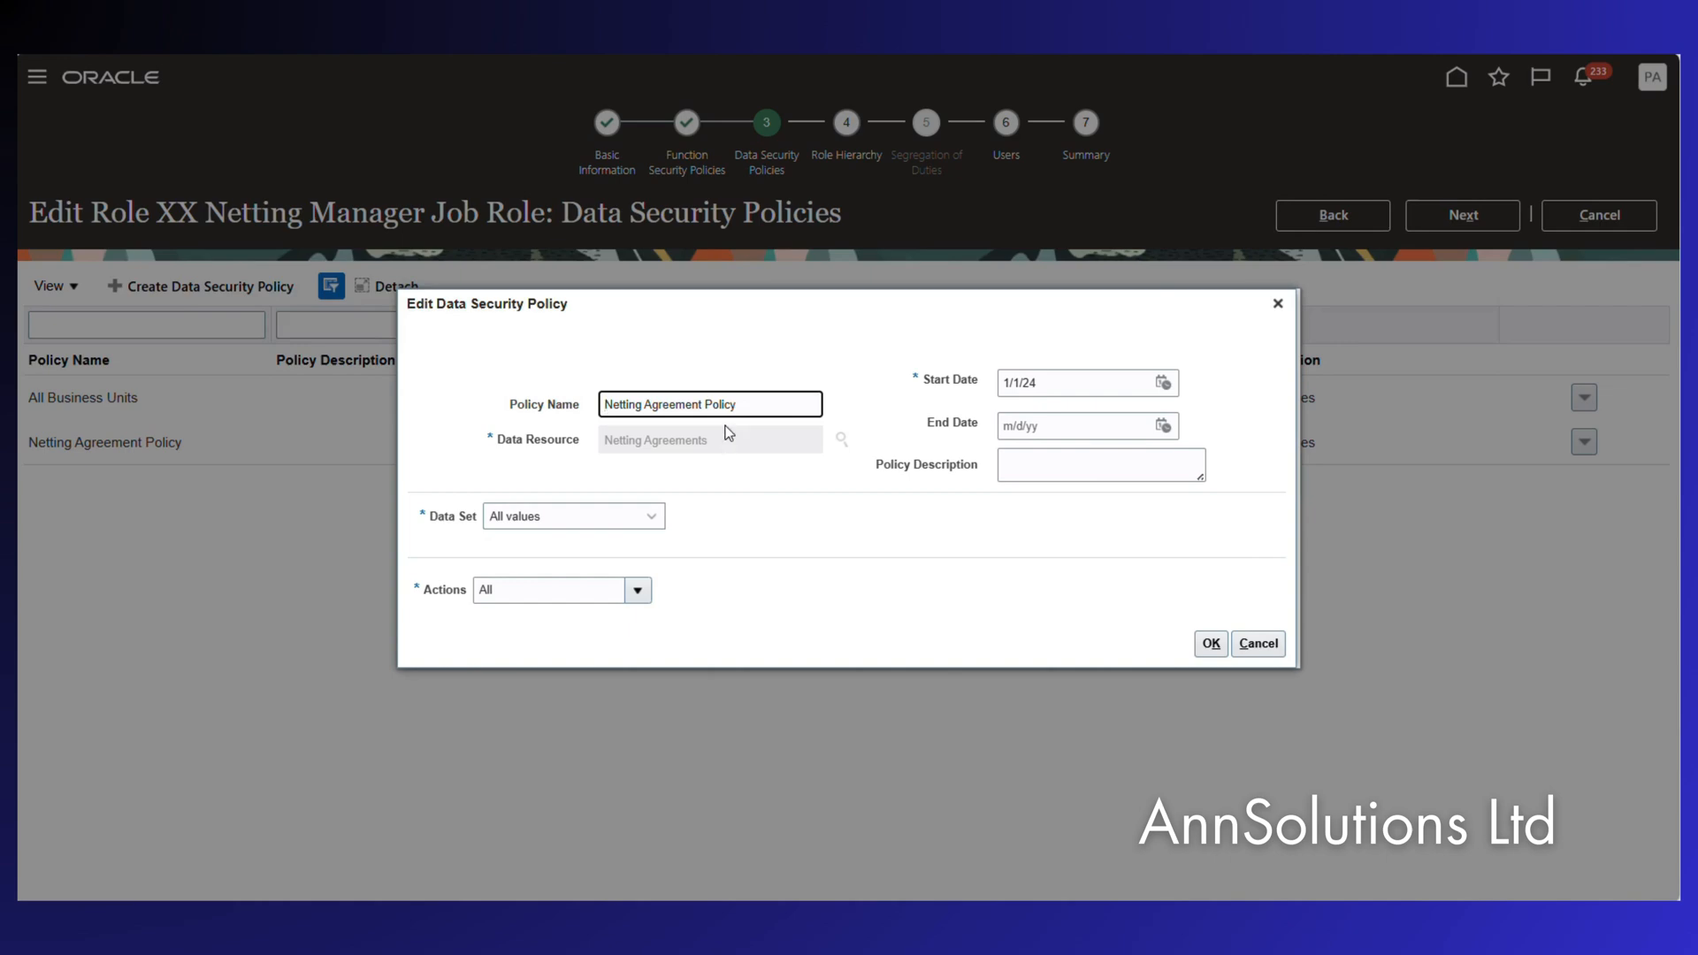
{"action": "left_click", "coordinate": [632, 518]}
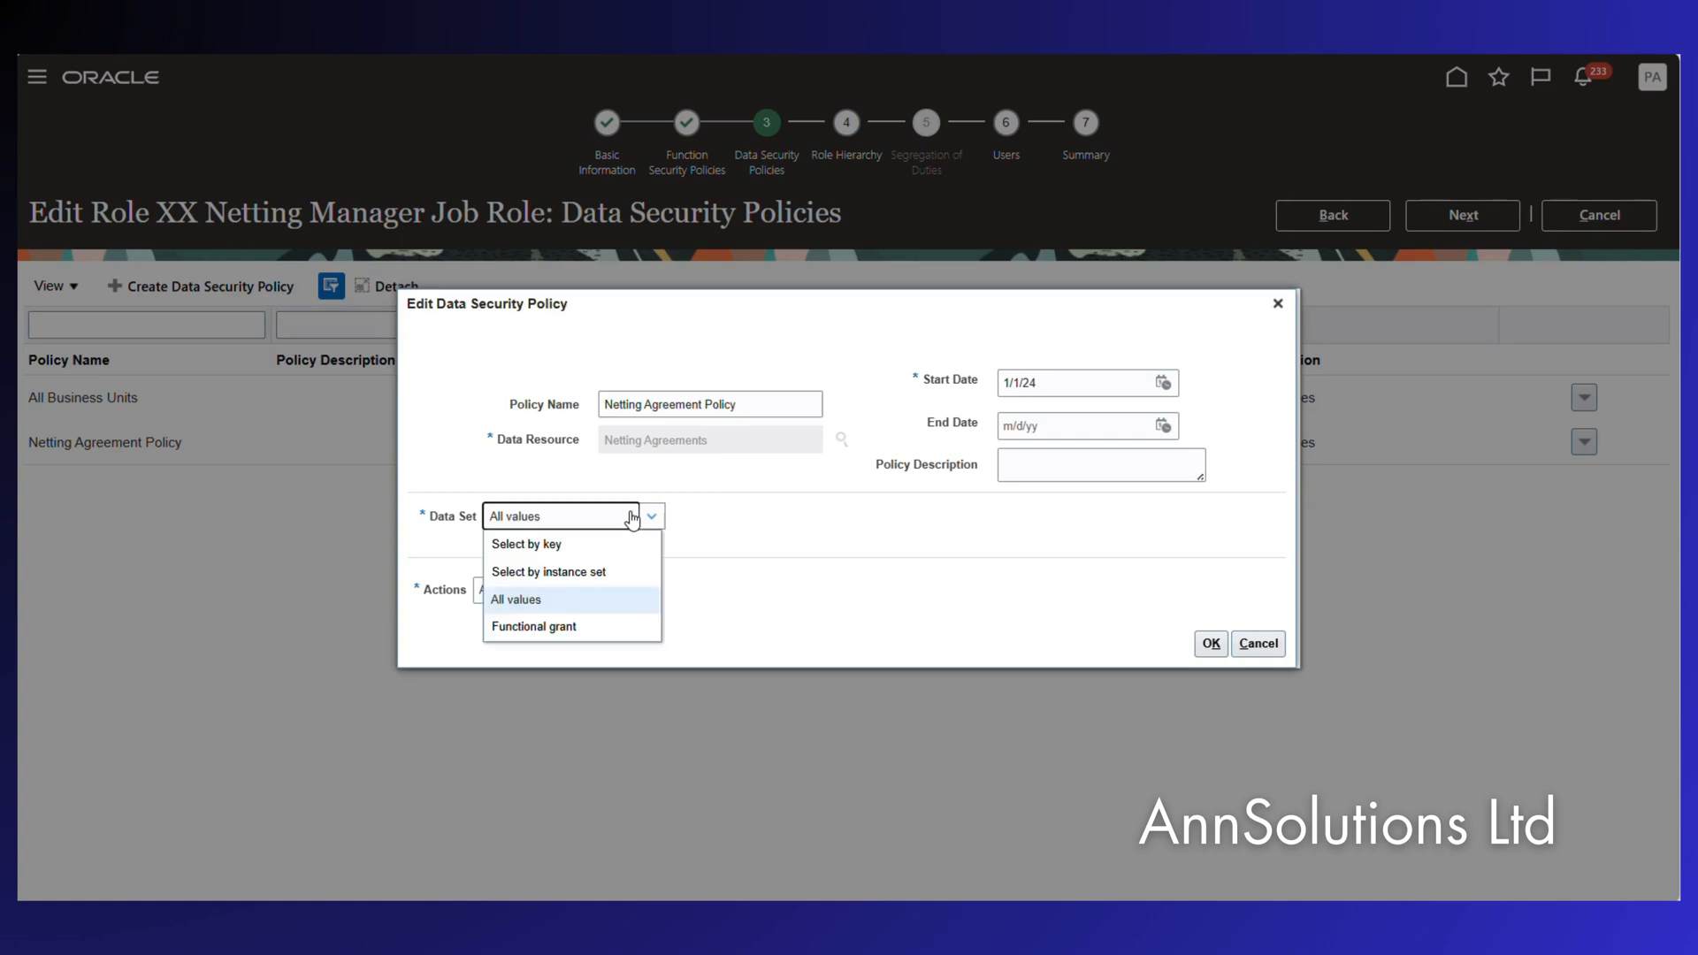
{"action": "left_click", "coordinate": [632, 519]}
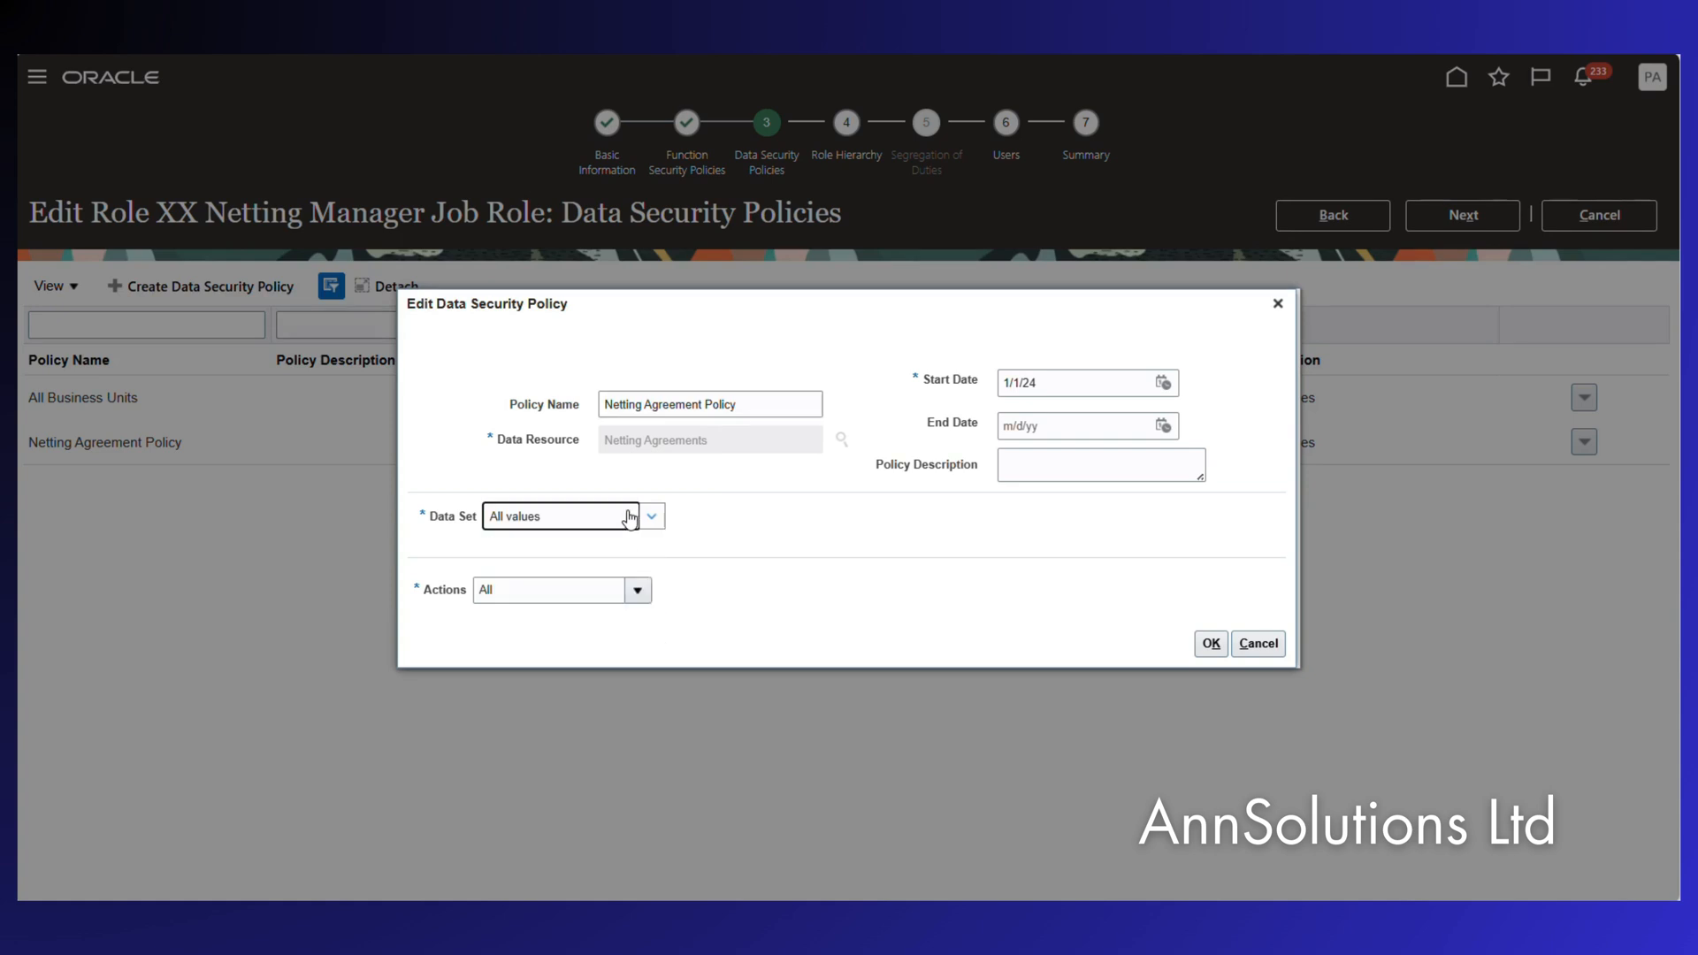
{"action": "left_click", "coordinate": [639, 591]}
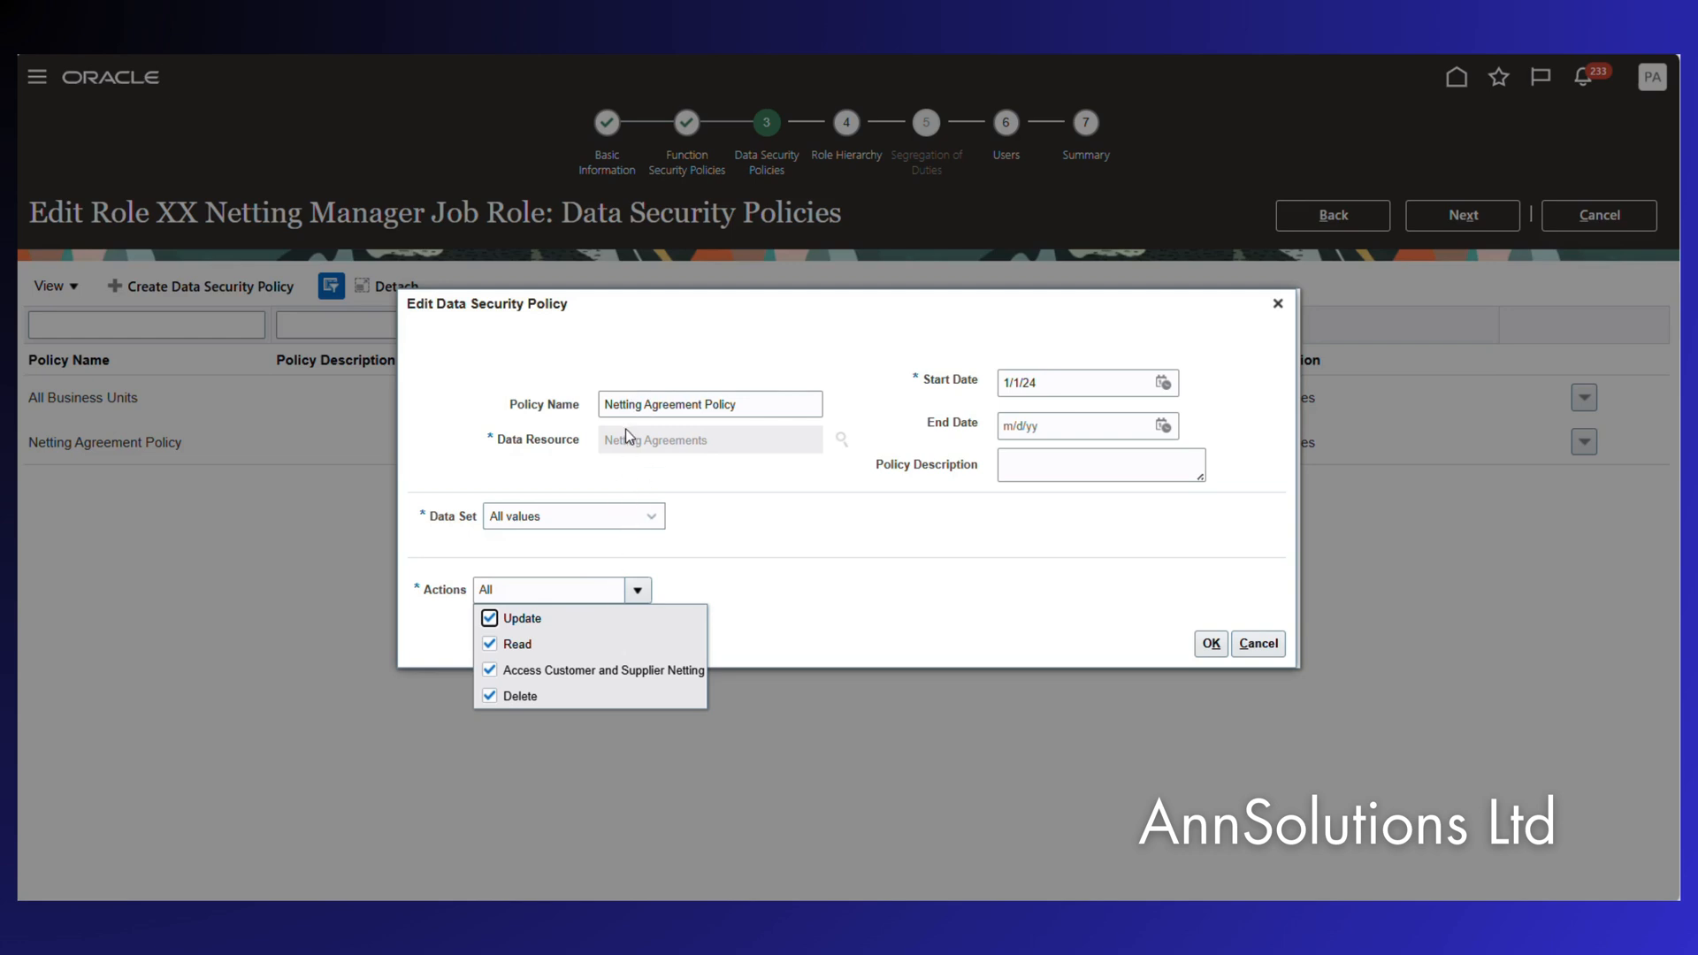
{"action": "left_click", "coordinate": [1211, 643]}
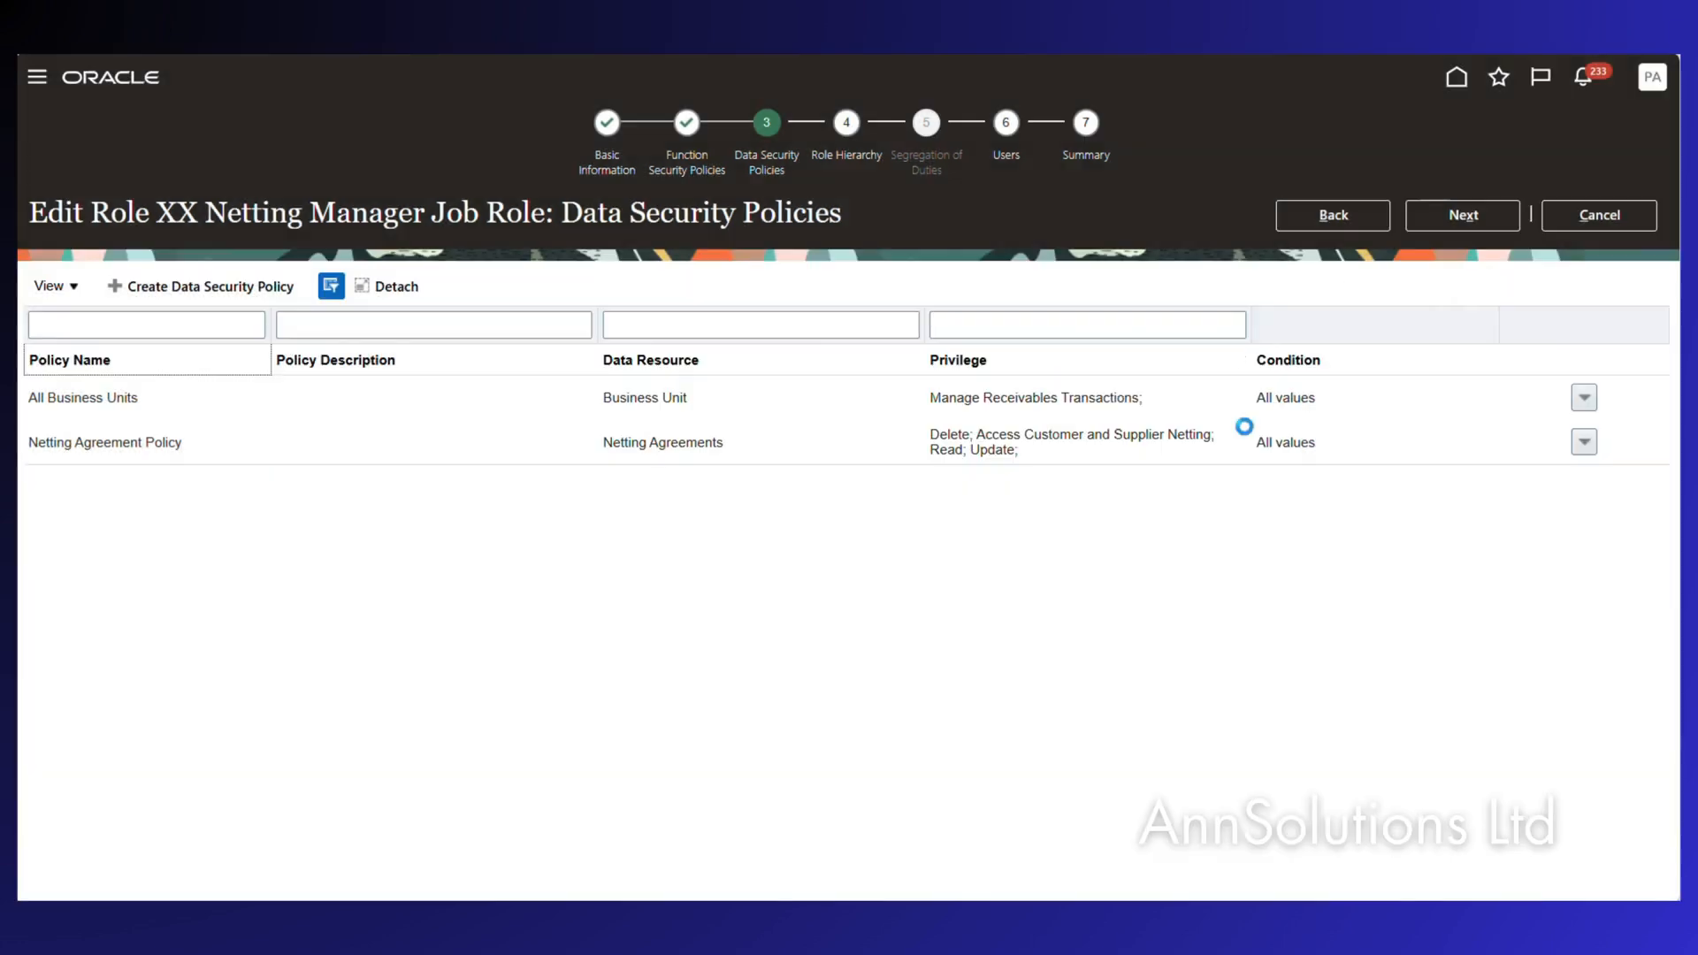
Step through Role Hierarchy and Summary, then exit the role editor without saving.
{"action": "left_click", "coordinate": [837, 158]}
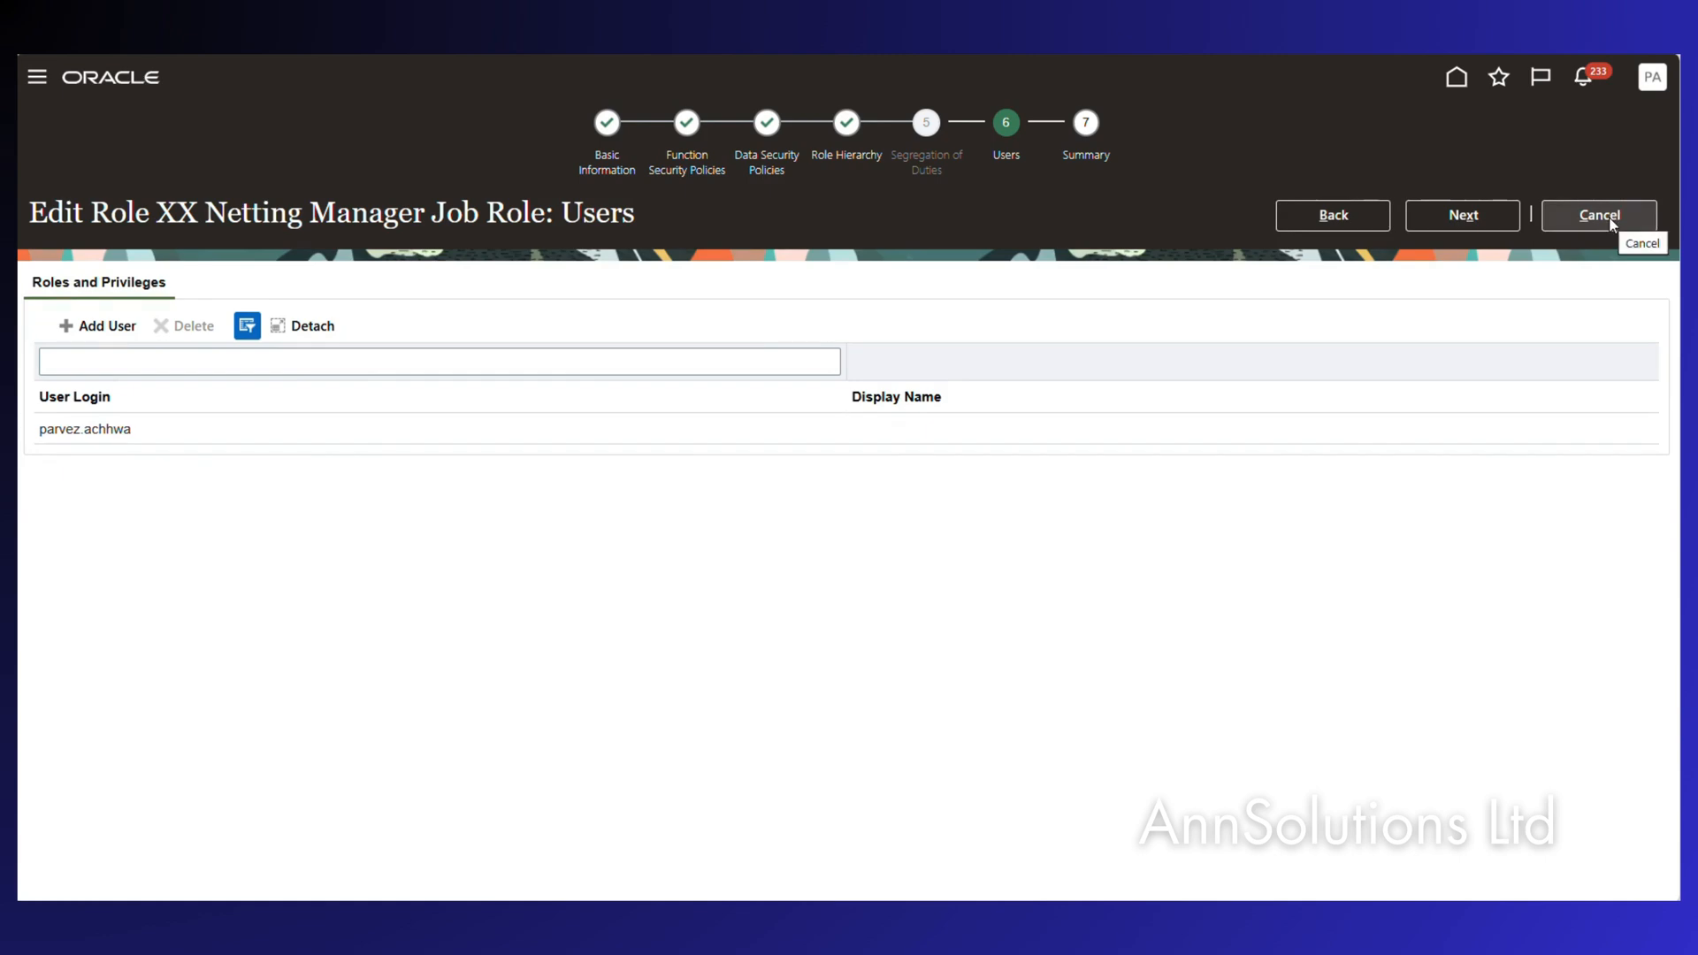
{"action": "left_click", "coordinate": [1087, 166]}
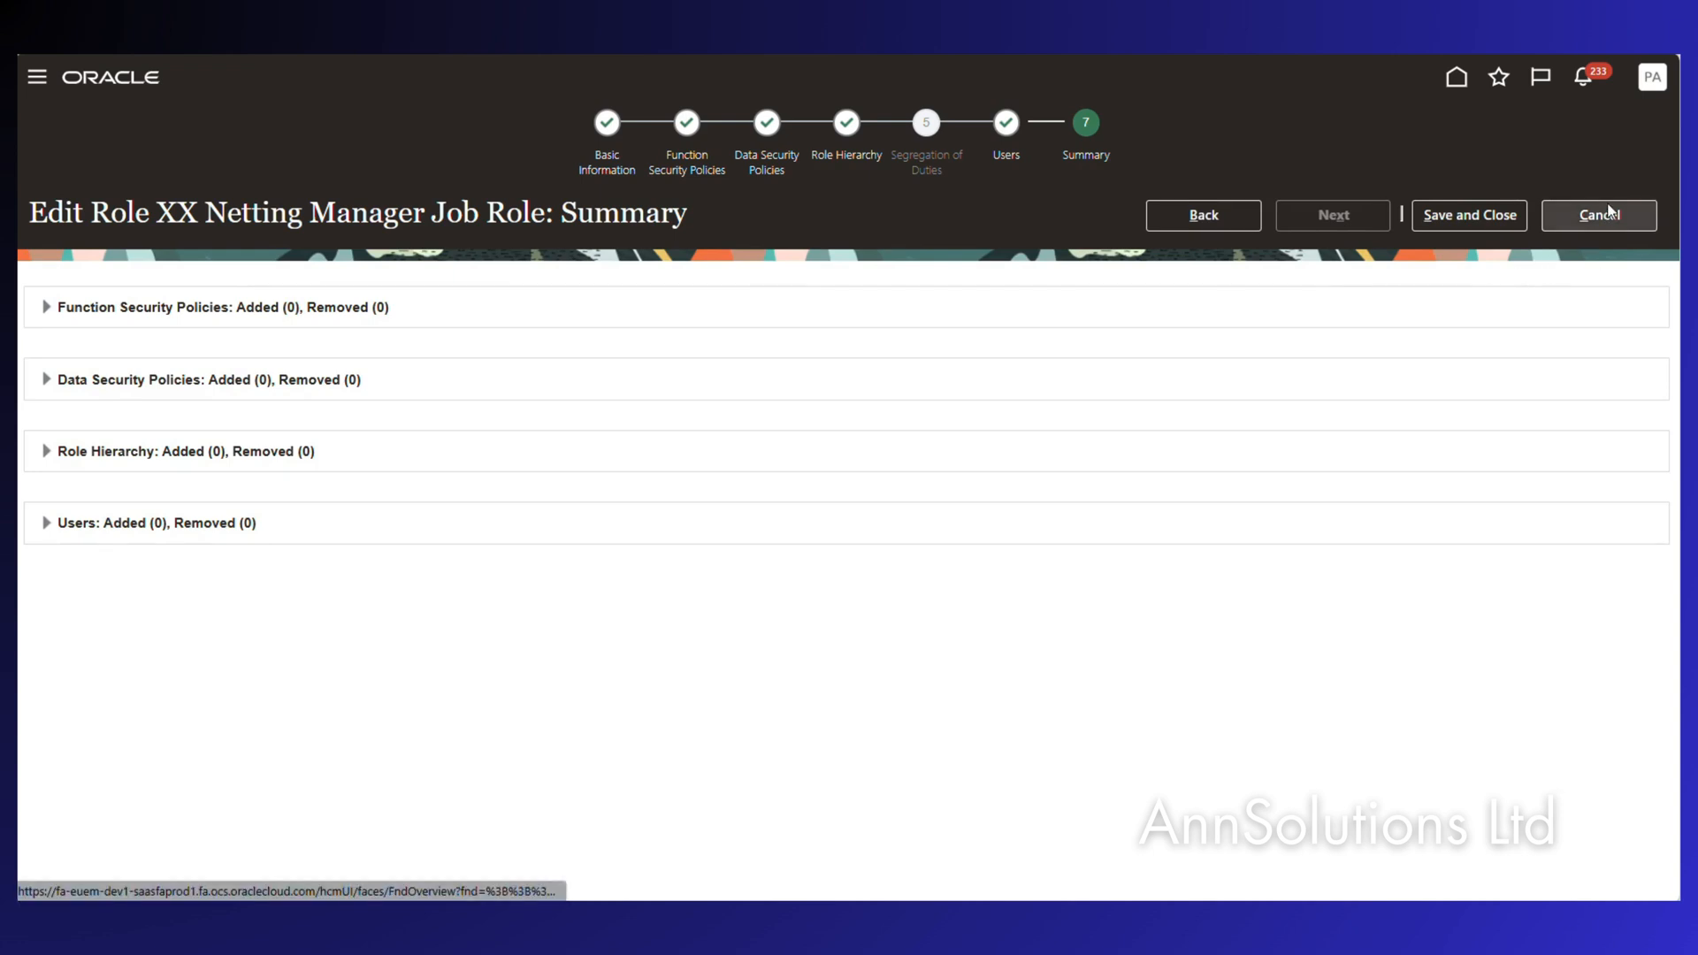
{"action": "left_click", "coordinate": [1597, 217]}
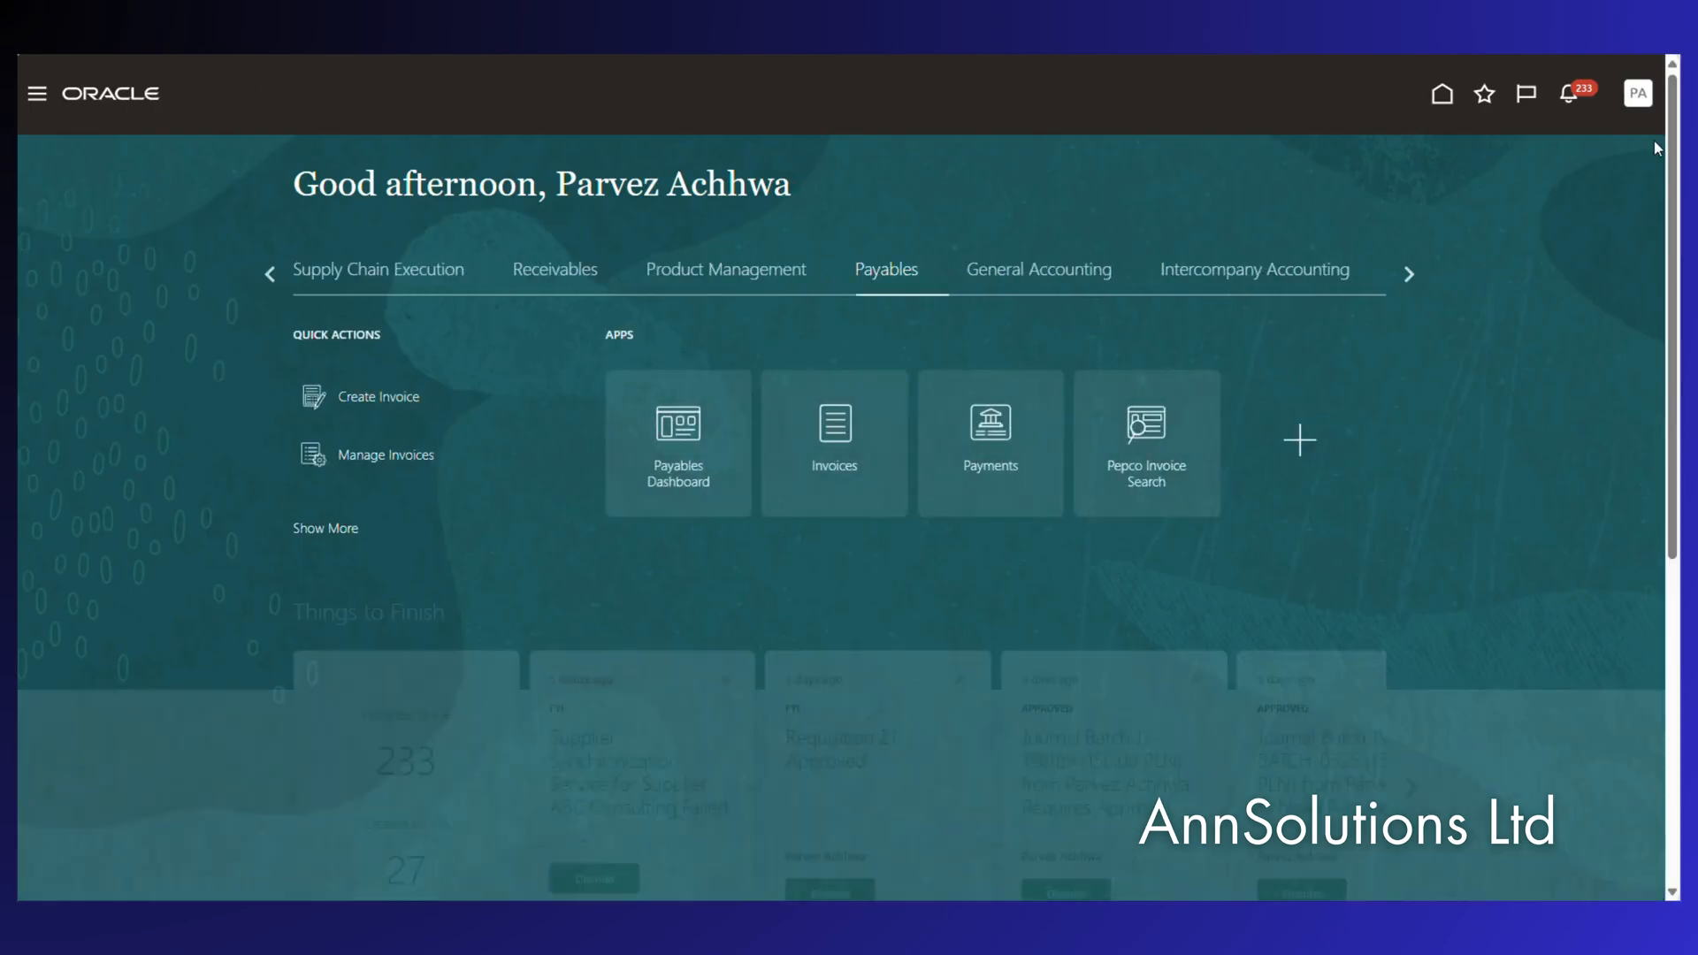
Open Setup and Maintenance and display the Payments offering's task list.
{"action": "left_click", "coordinate": [1638, 93]}
{"action": "left_click", "coordinate": [1318, 384]}
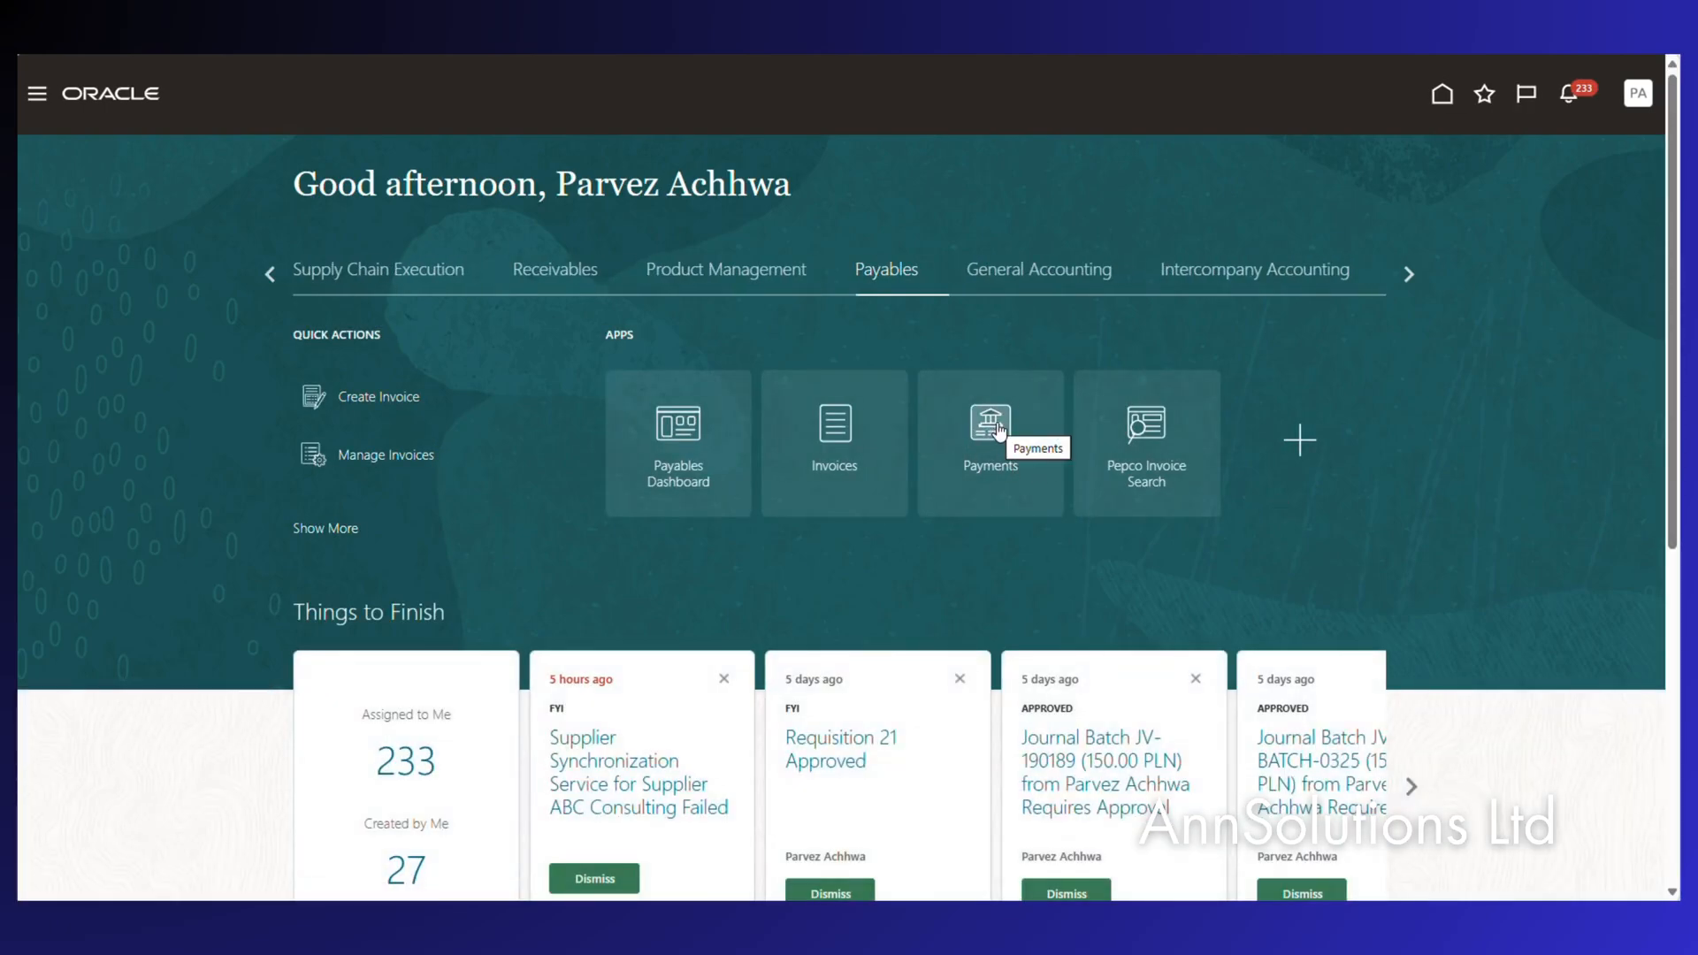
{"action": "left_click", "coordinate": [999, 431]}
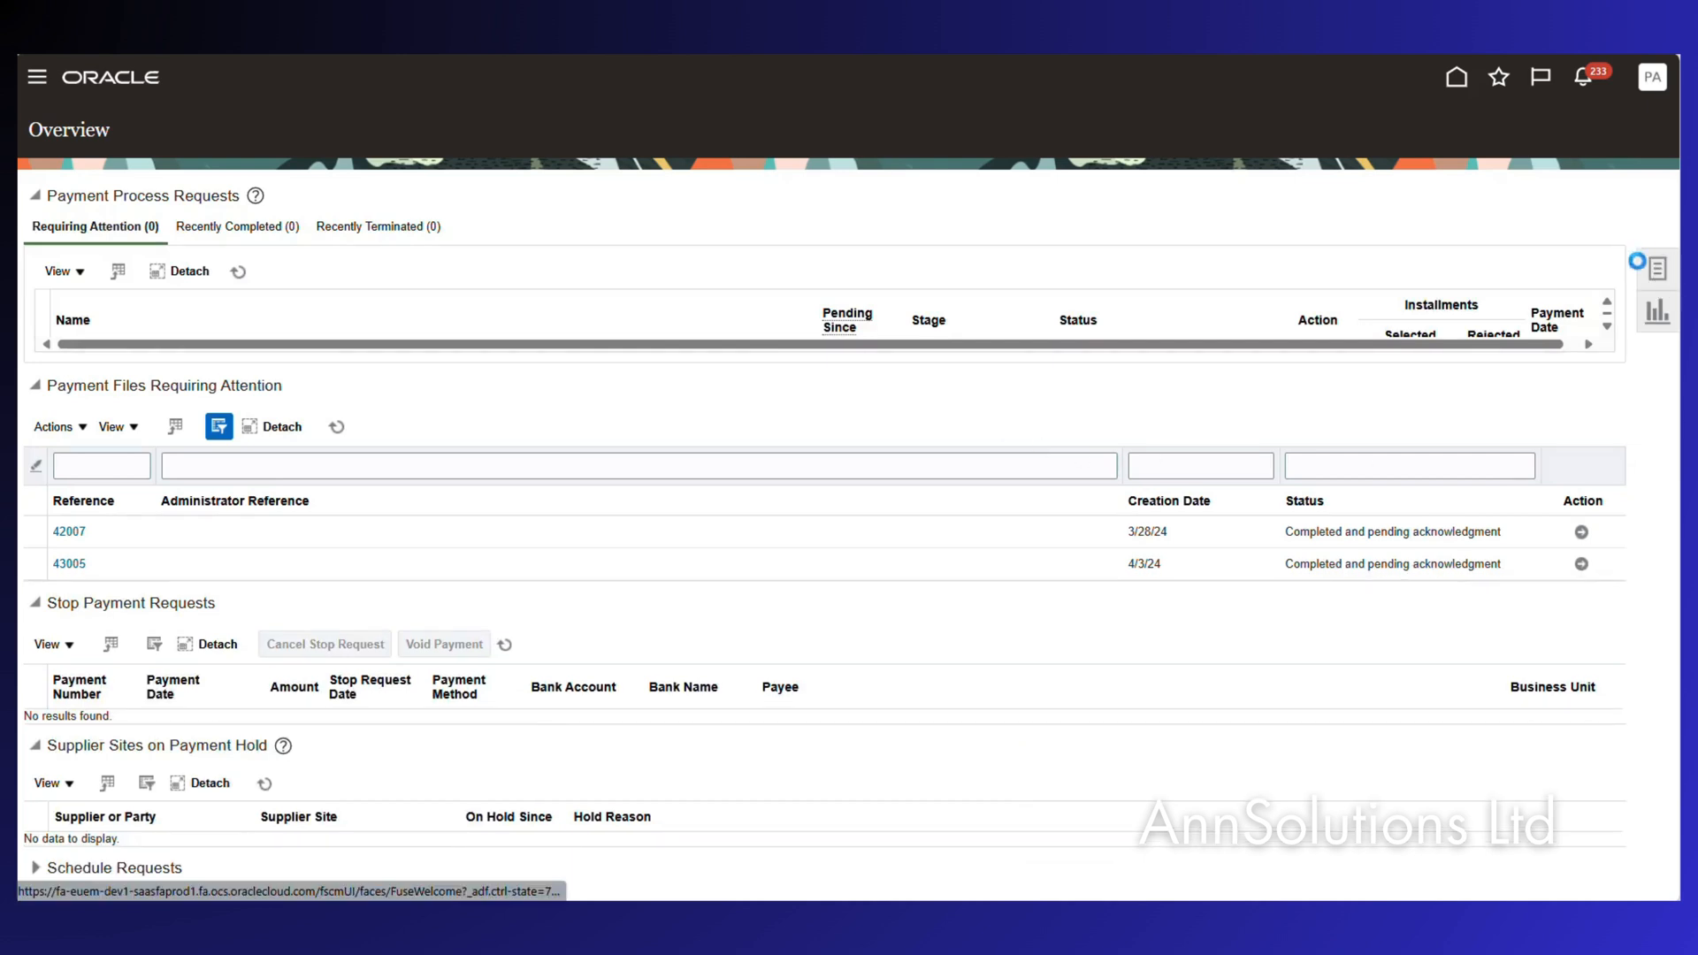
{"action": "left_click", "coordinate": [1657, 276]}
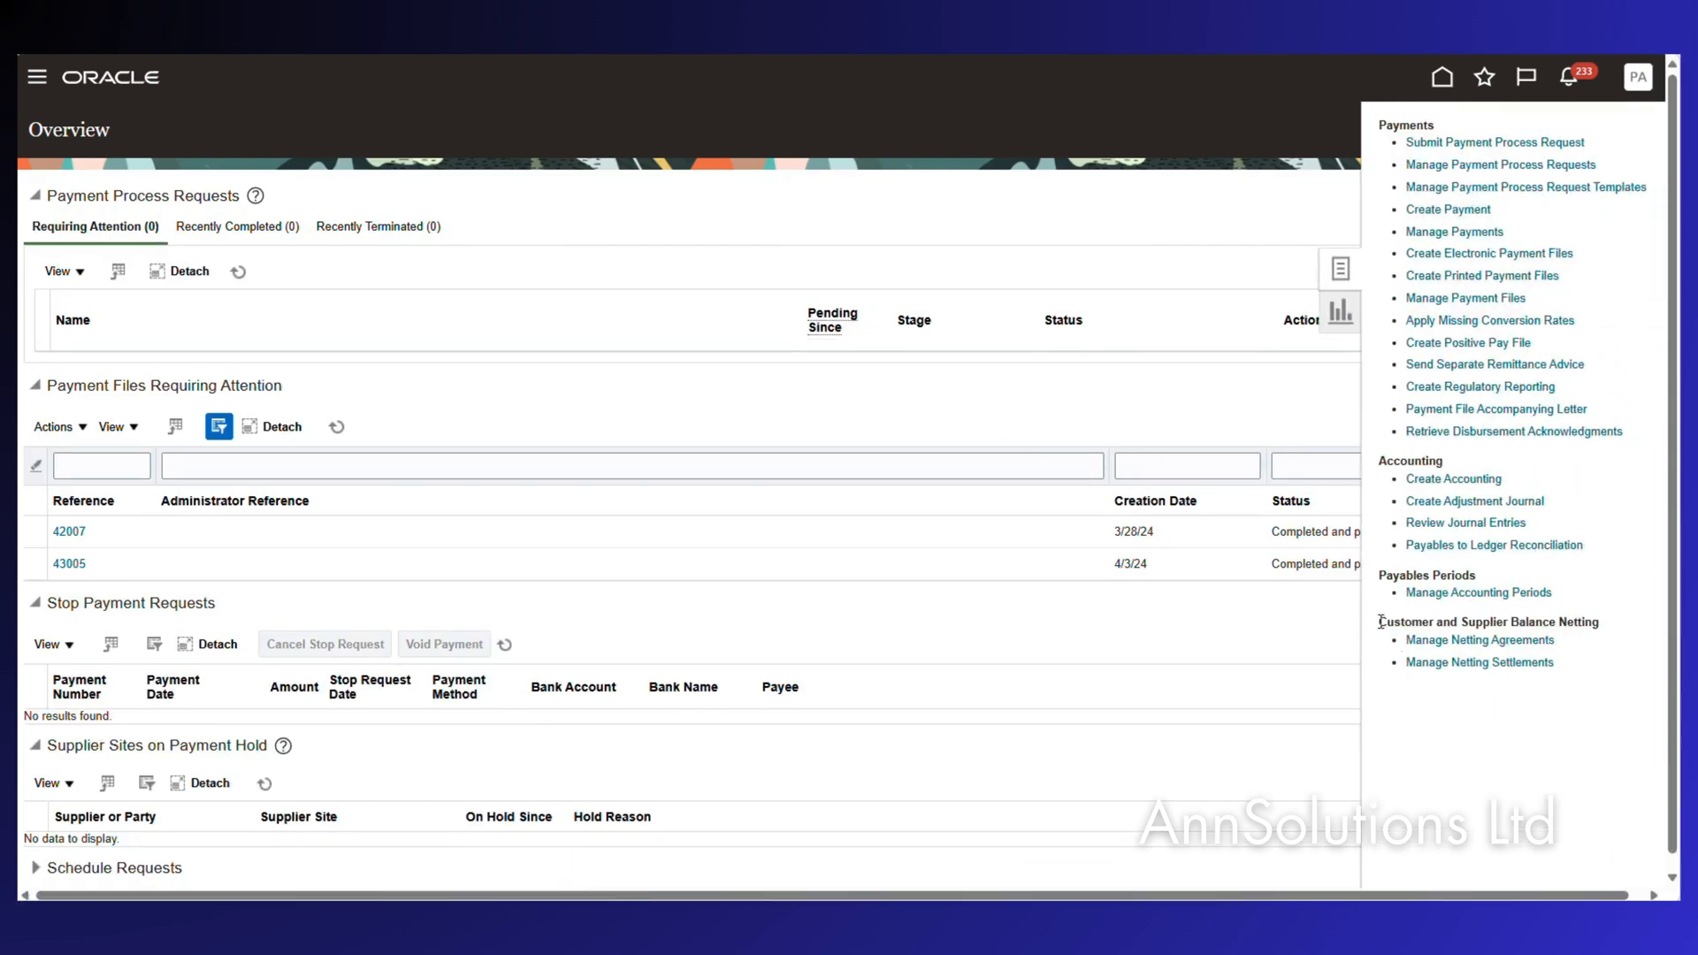
Locate Customer and Supplier Balance Netting, then check the Excel Create a Payment Method step.
{"action": "left_click_drag", "start_coordinate": [1382, 619], "coordinate": [1640, 619]}
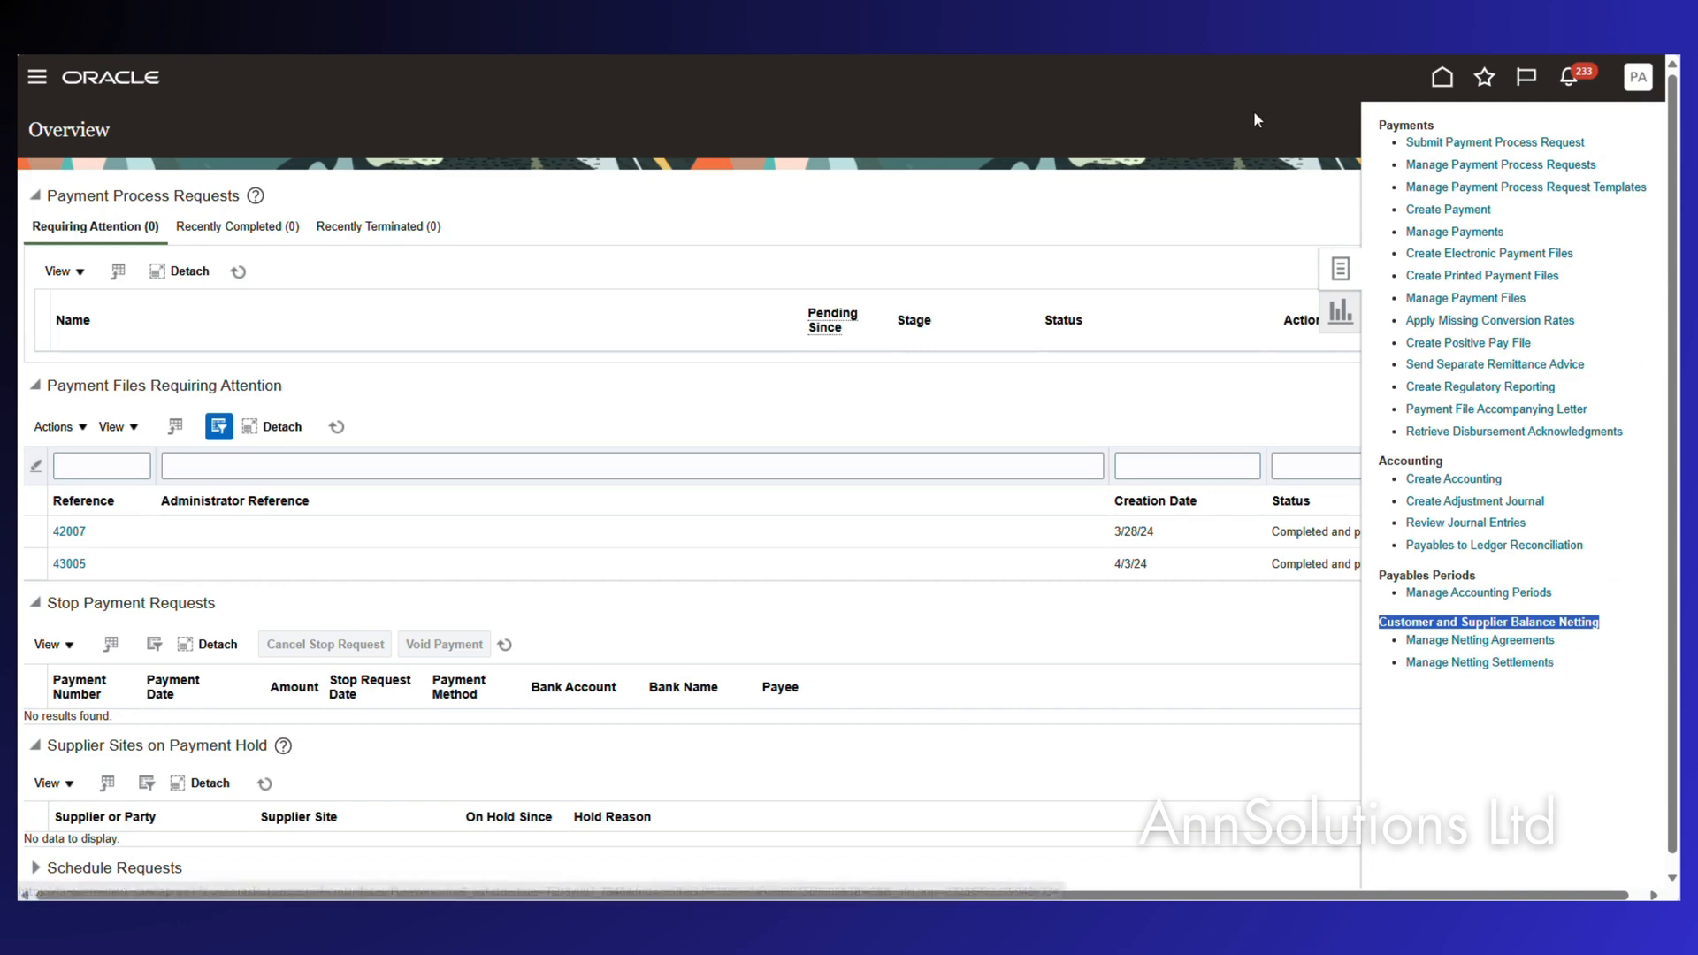
{"action": "left_click", "coordinate": [1217, 114]}
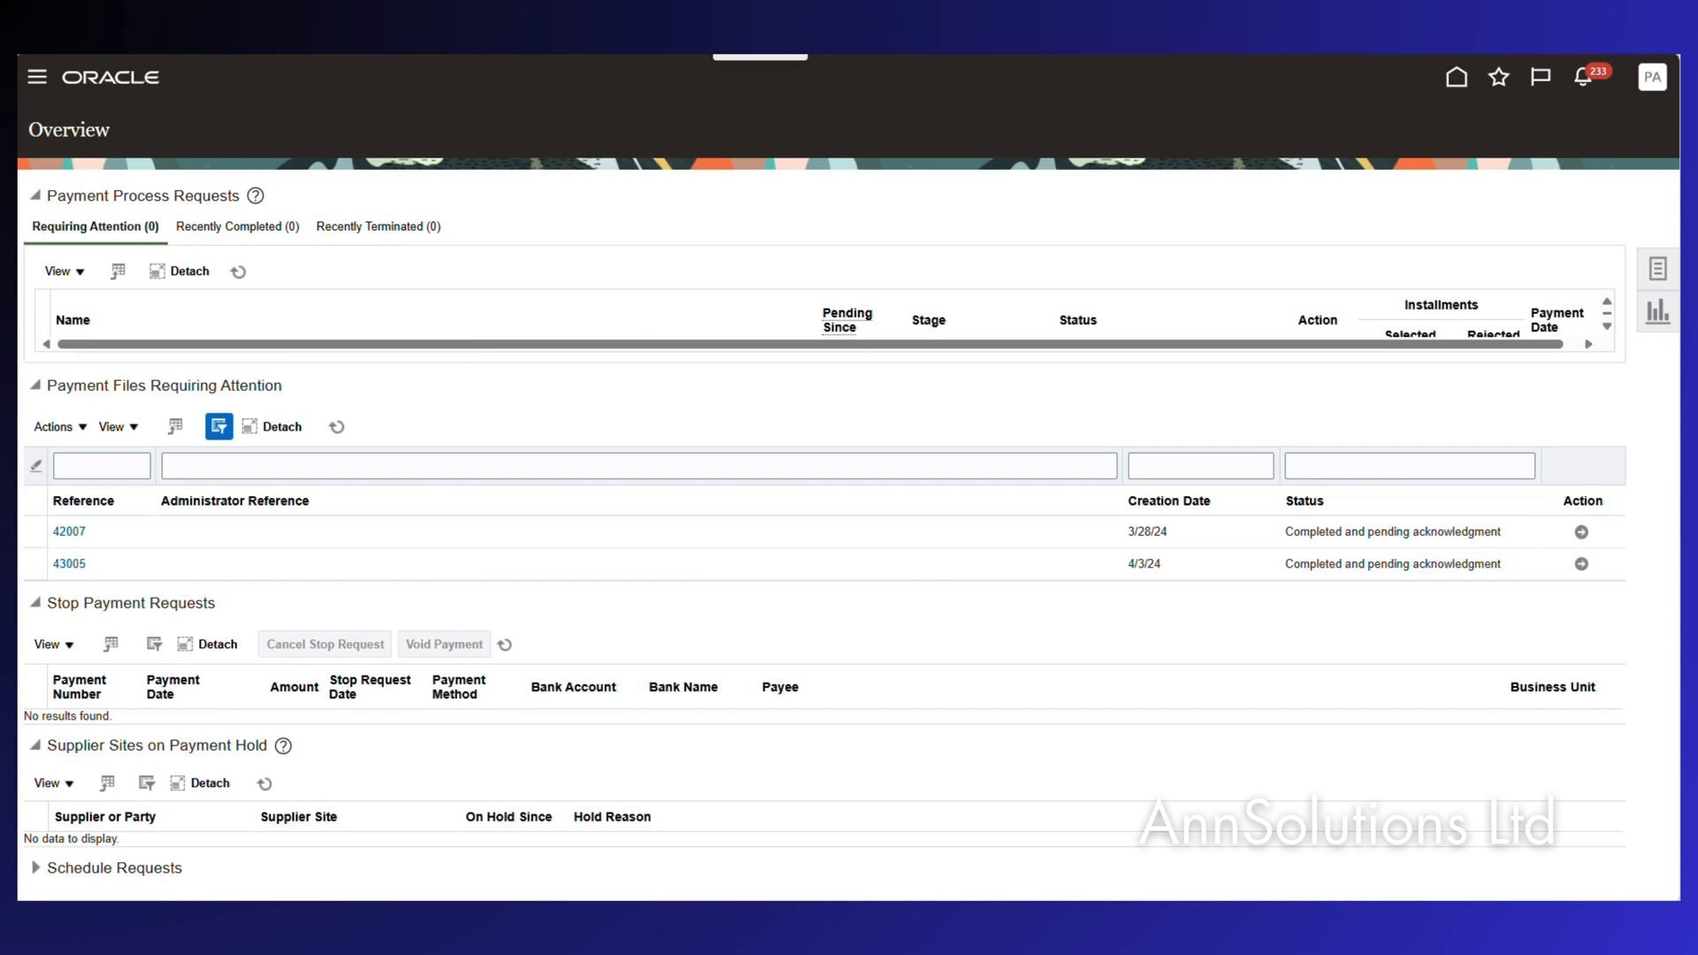
{"action": "left_click", "coordinate": [1031, 920]}
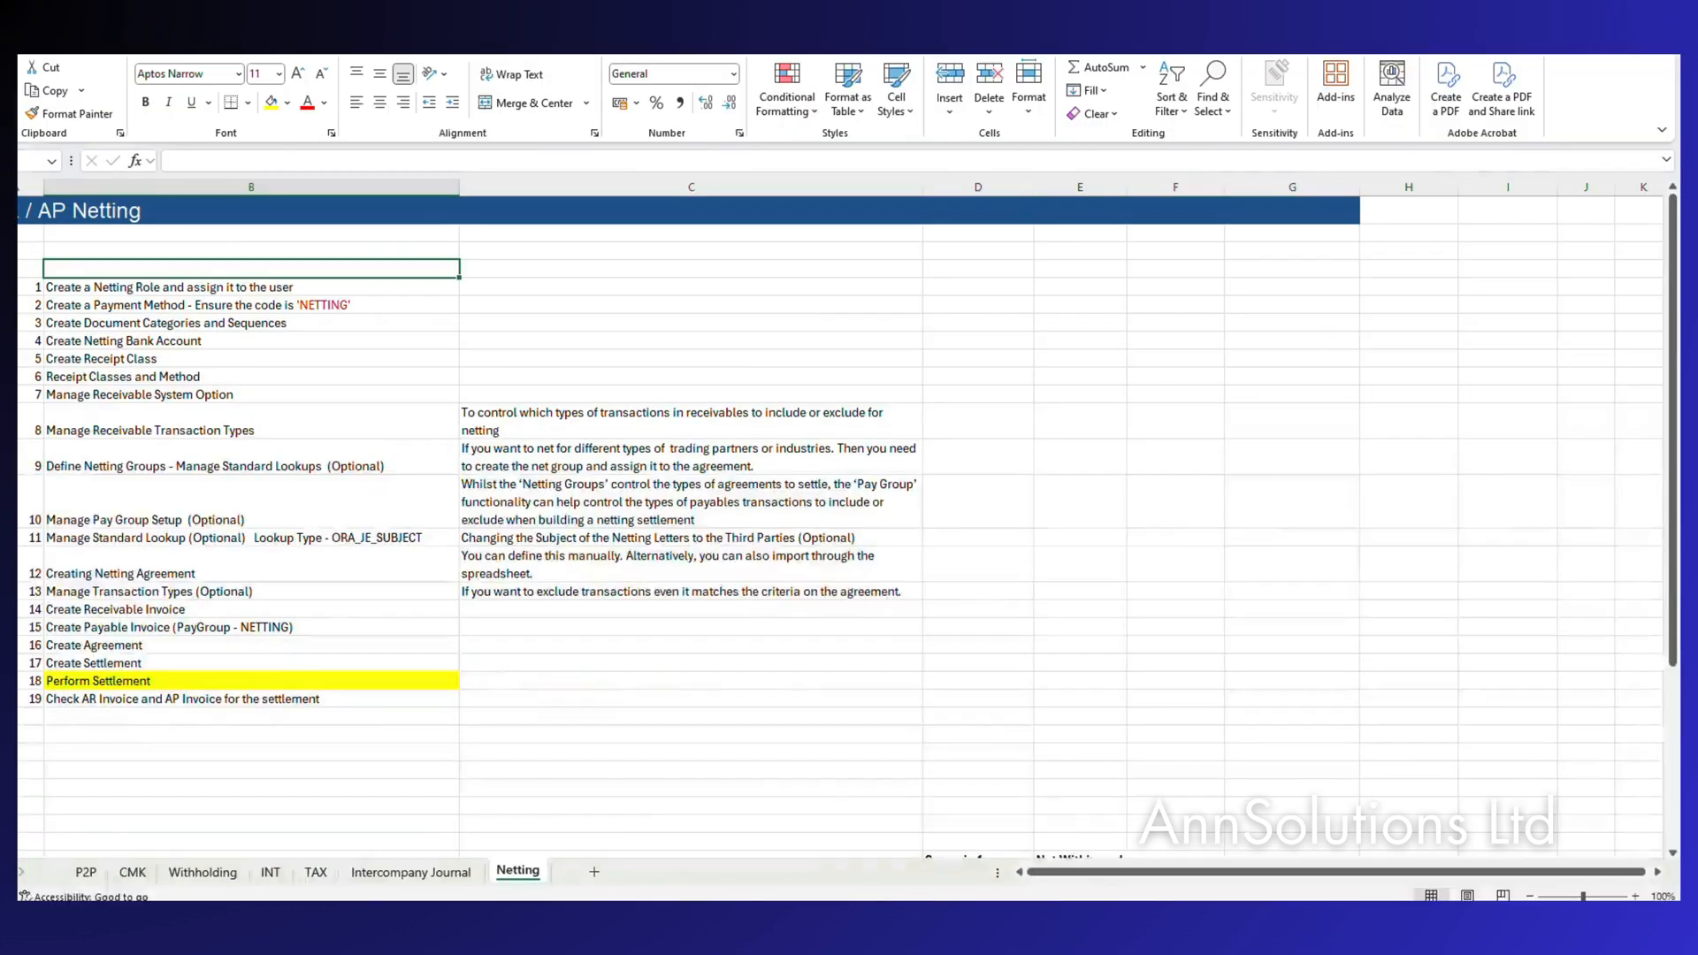
{"action": "left_click", "coordinate": [106, 301]}
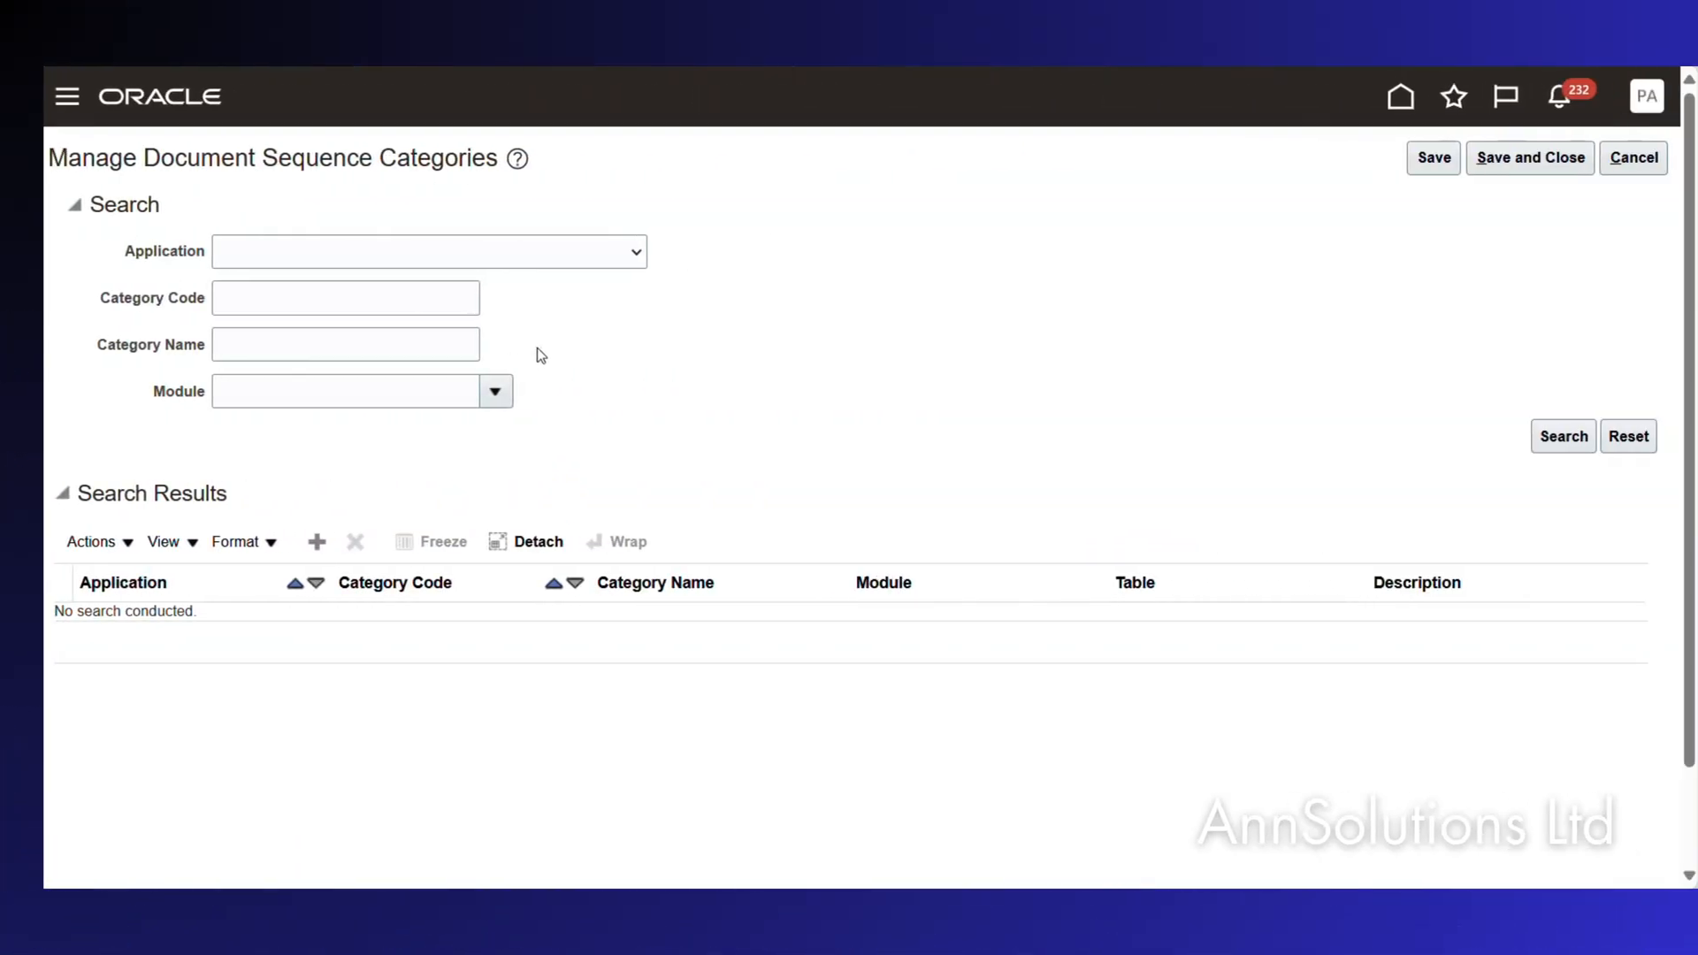
Add a new document sequence category row with application Payables.
{"action": "left_click", "coordinate": [293, 542]}
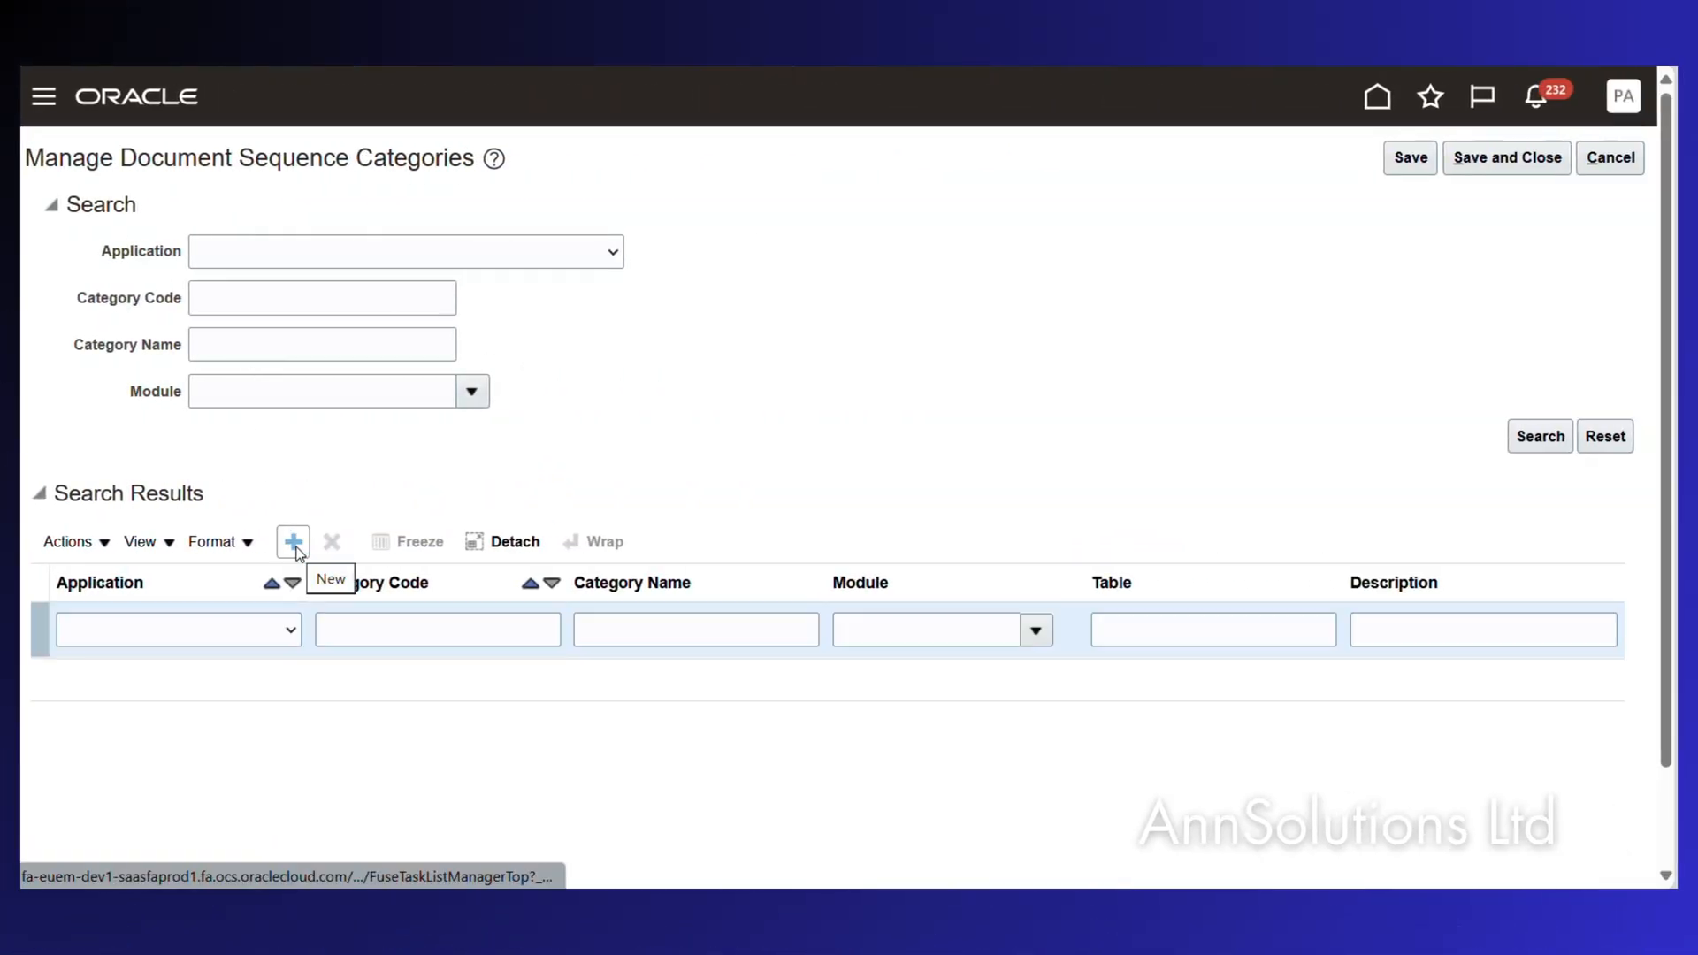
{"action": "left_click", "coordinate": [275, 634]}
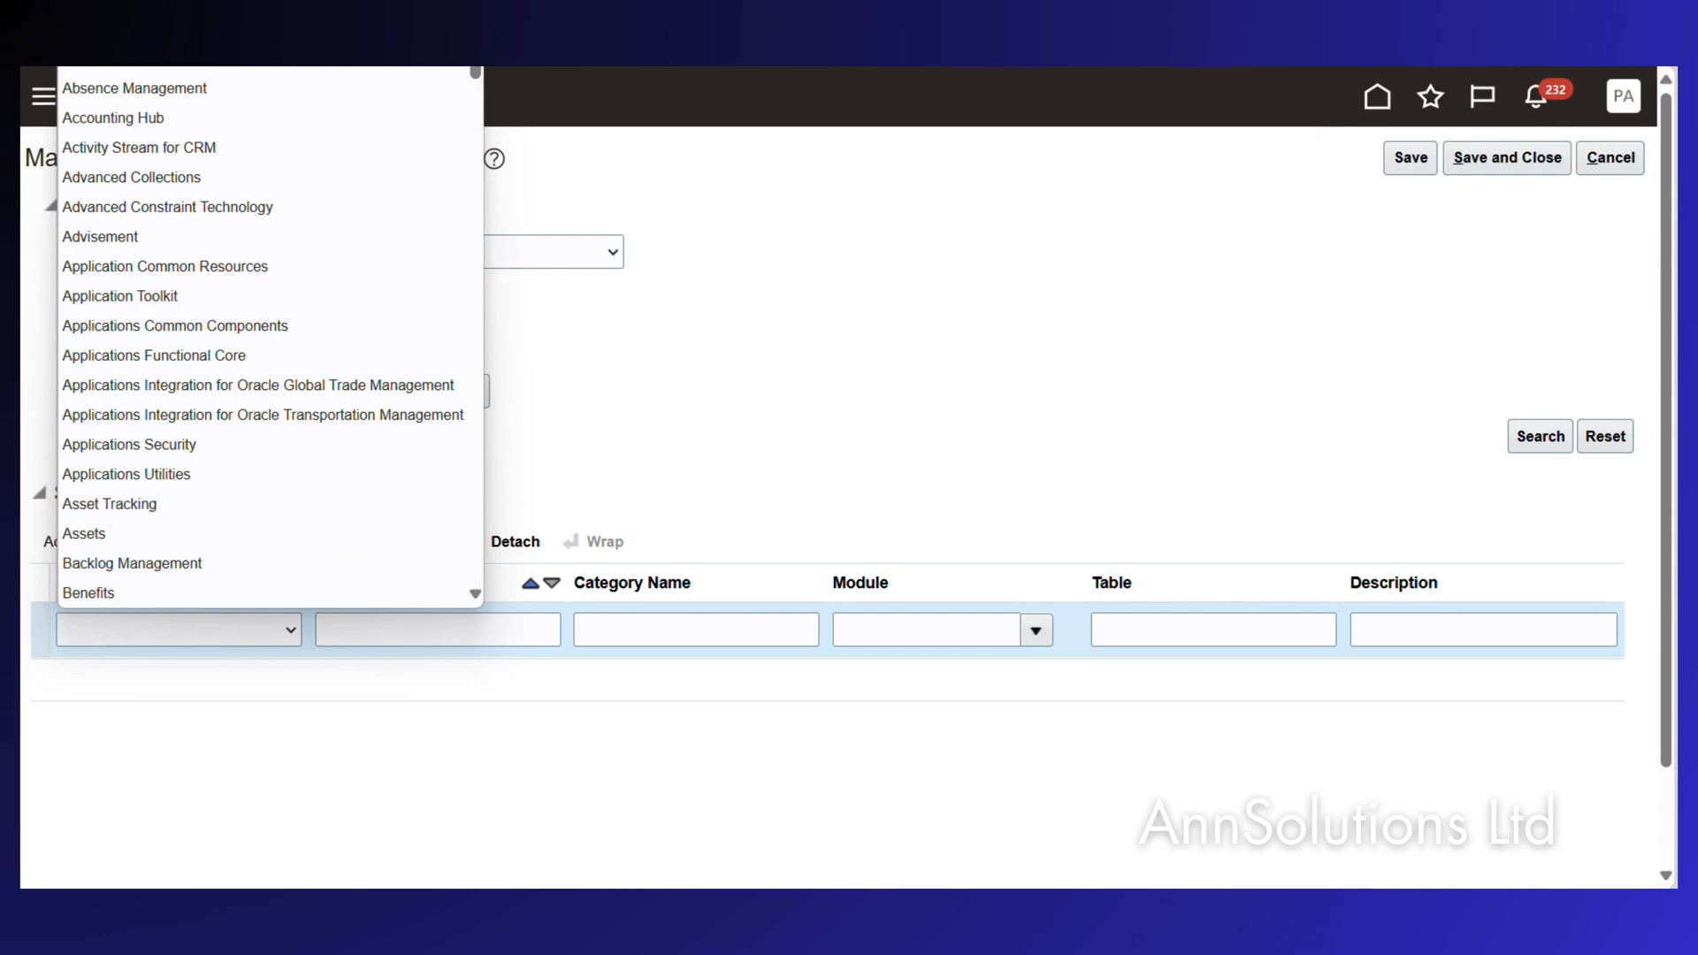
{"action": "key", "text": "Escape"}
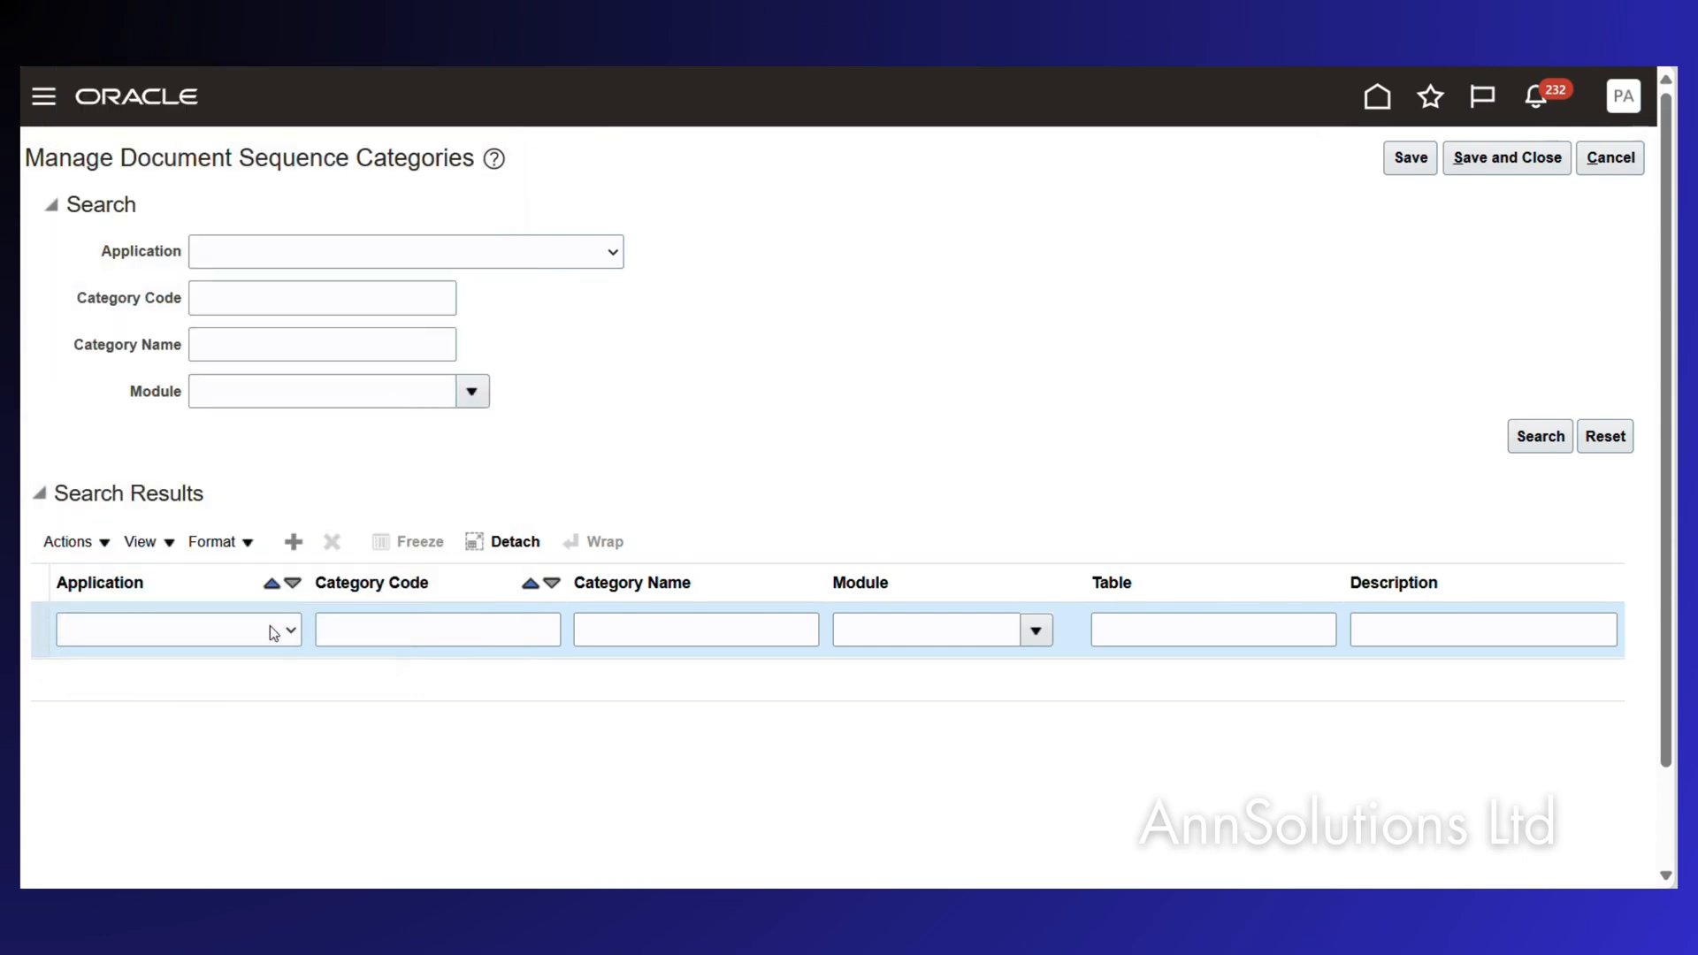
{"action": "left_click", "coordinate": [291, 632]}
{"action": "scroll", "coordinate": [220, 455], "scroll_direction": "down", "scroll_amount": 1}
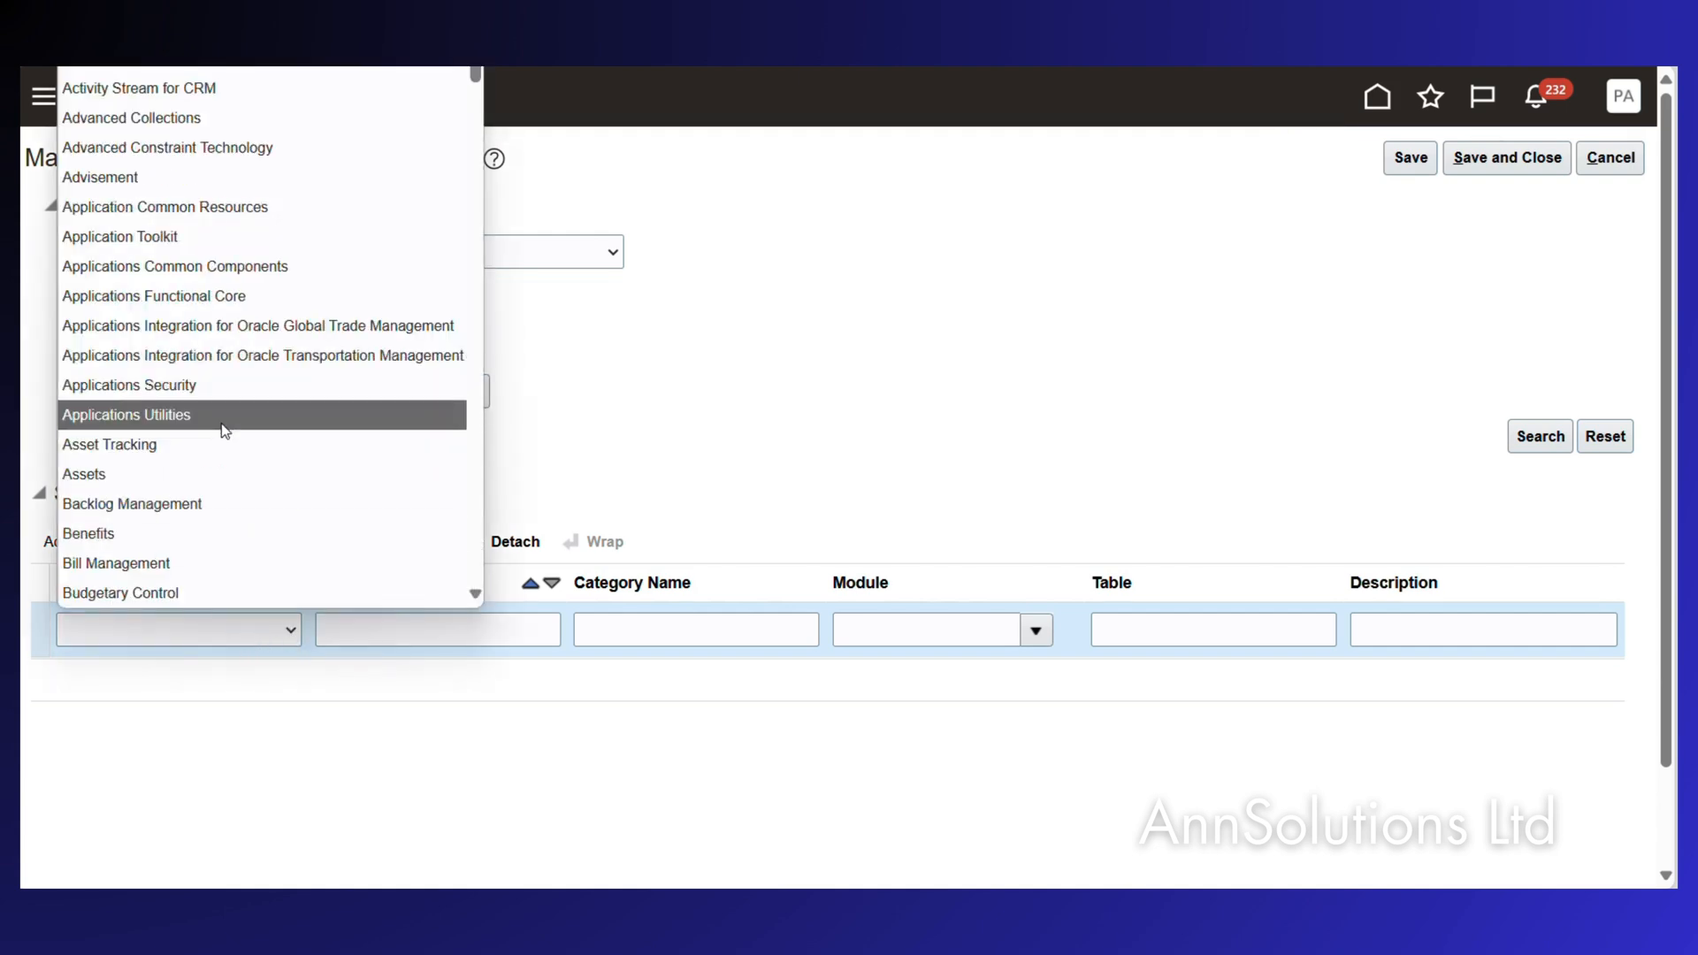
{"action": "scroll", "coordinate": [221, 425], "scroll_direction": "down", "scroll_amount": 1}
{"action": "scroll", "coordinate": [222, 425], "scroll_direction": "down", "scroll_amount": 4}
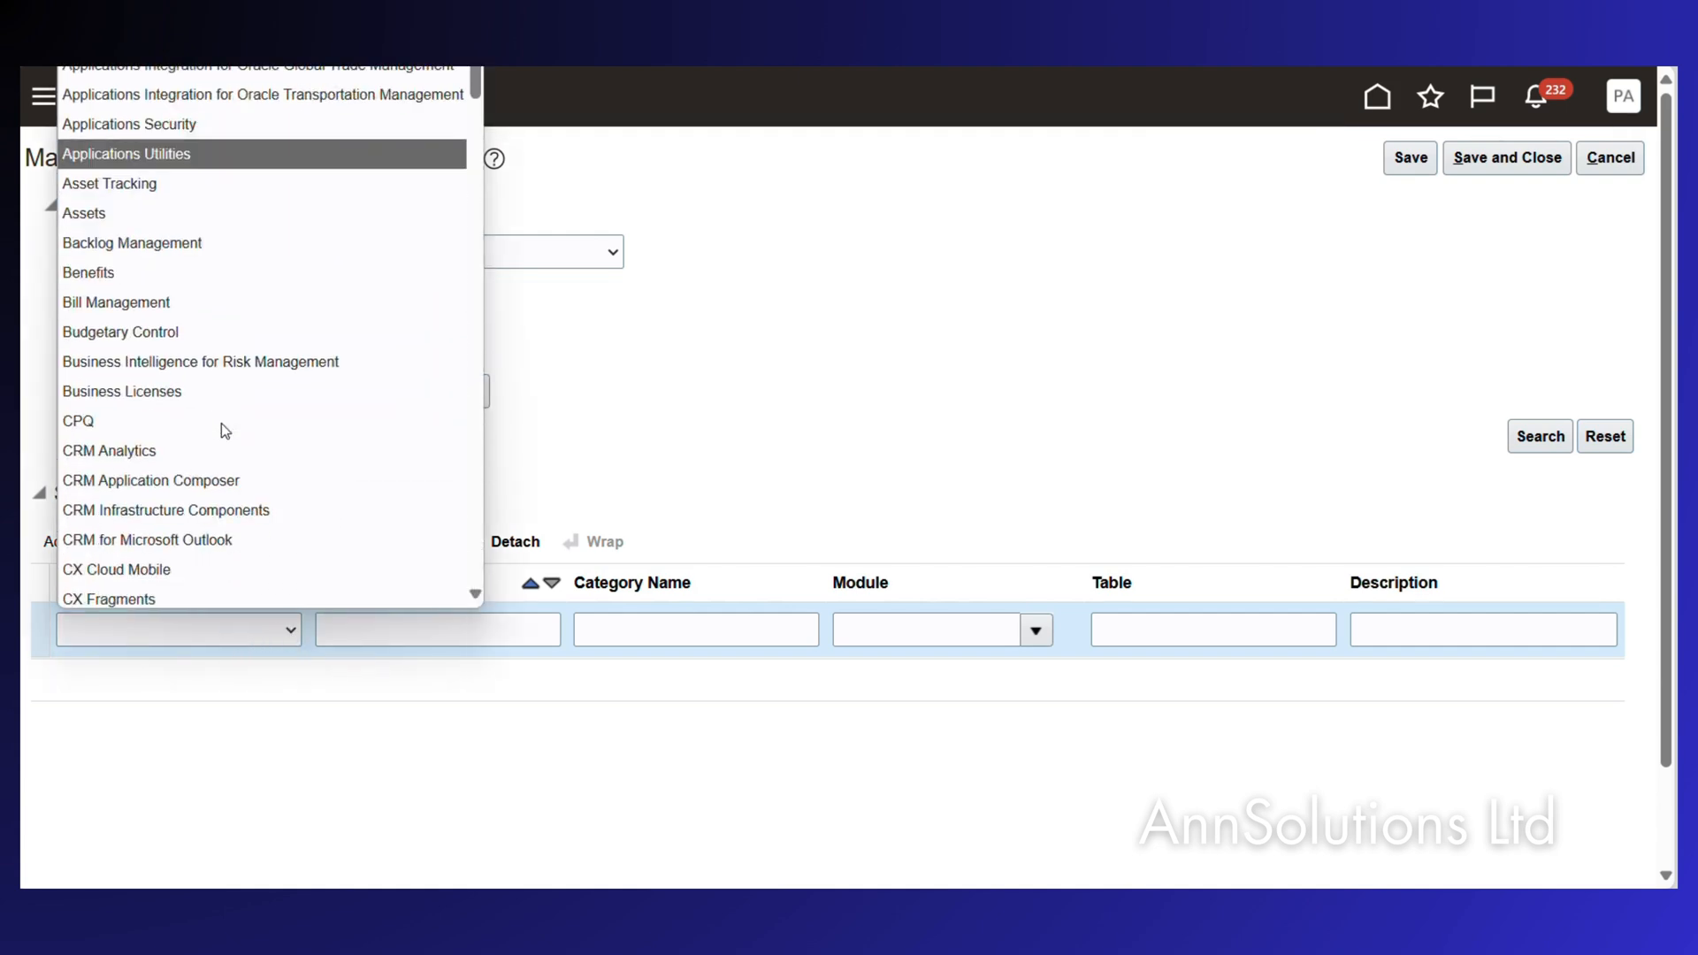
{"action": "scroll", "coordinate": [221, 423], "scroll_direction": "down", "scroll_amount": 12}
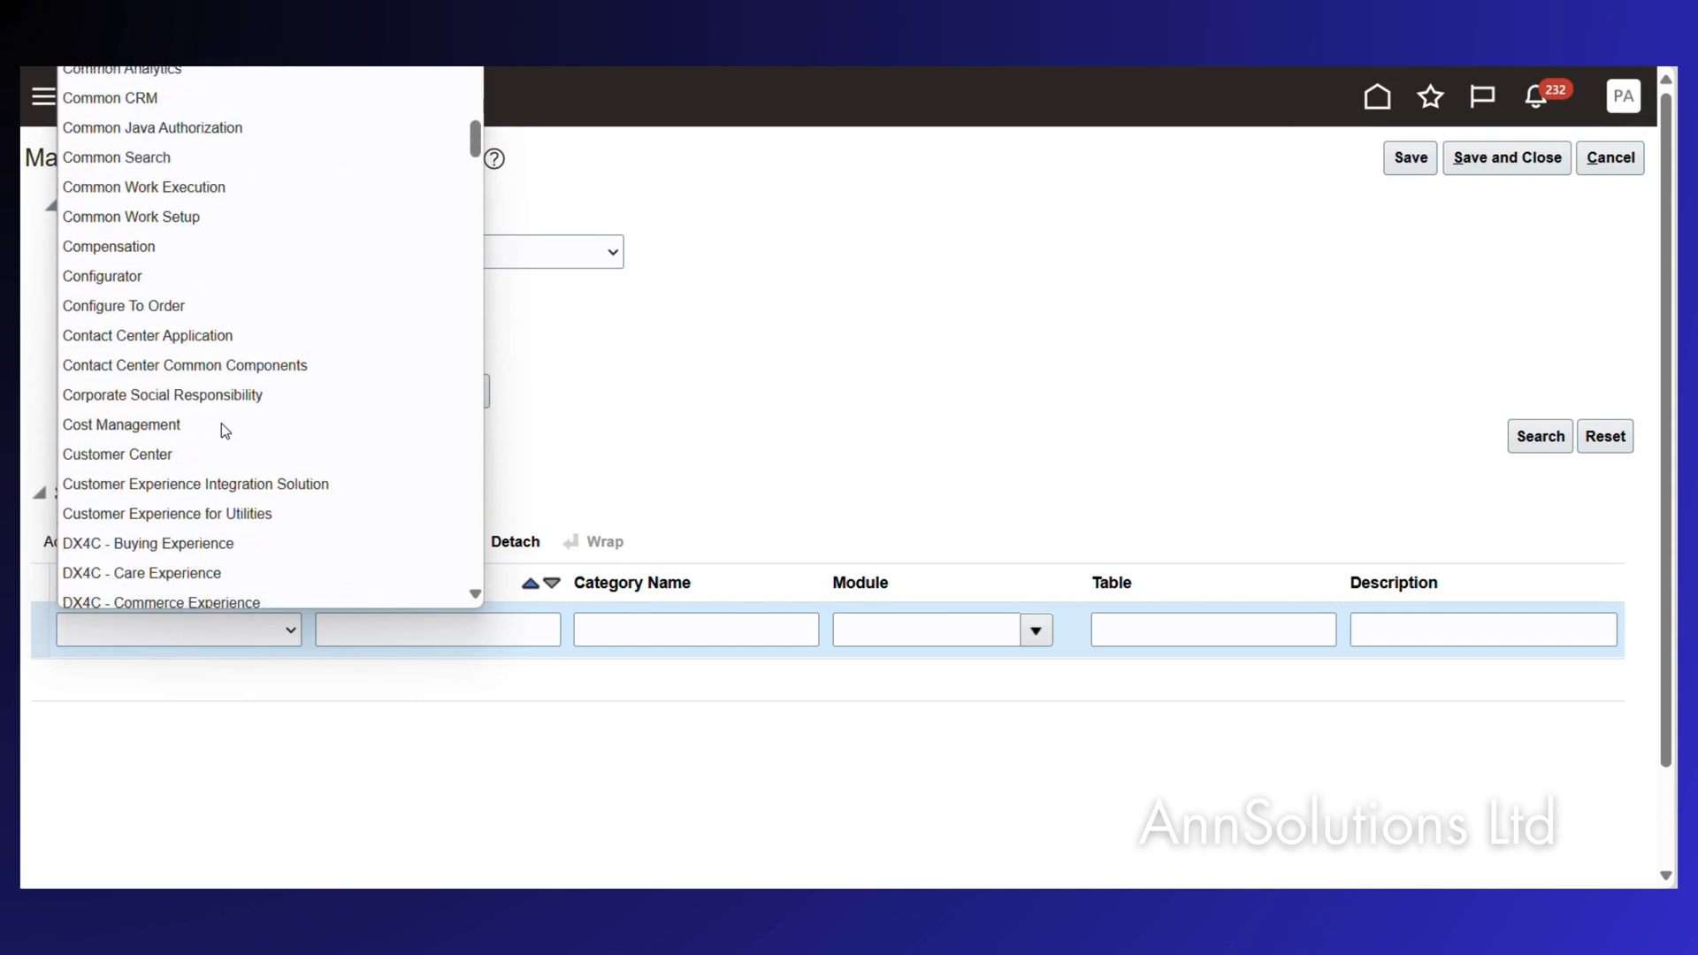
{"action": "type", "text": "pay"}
{"action": "key", "text": "Return"}
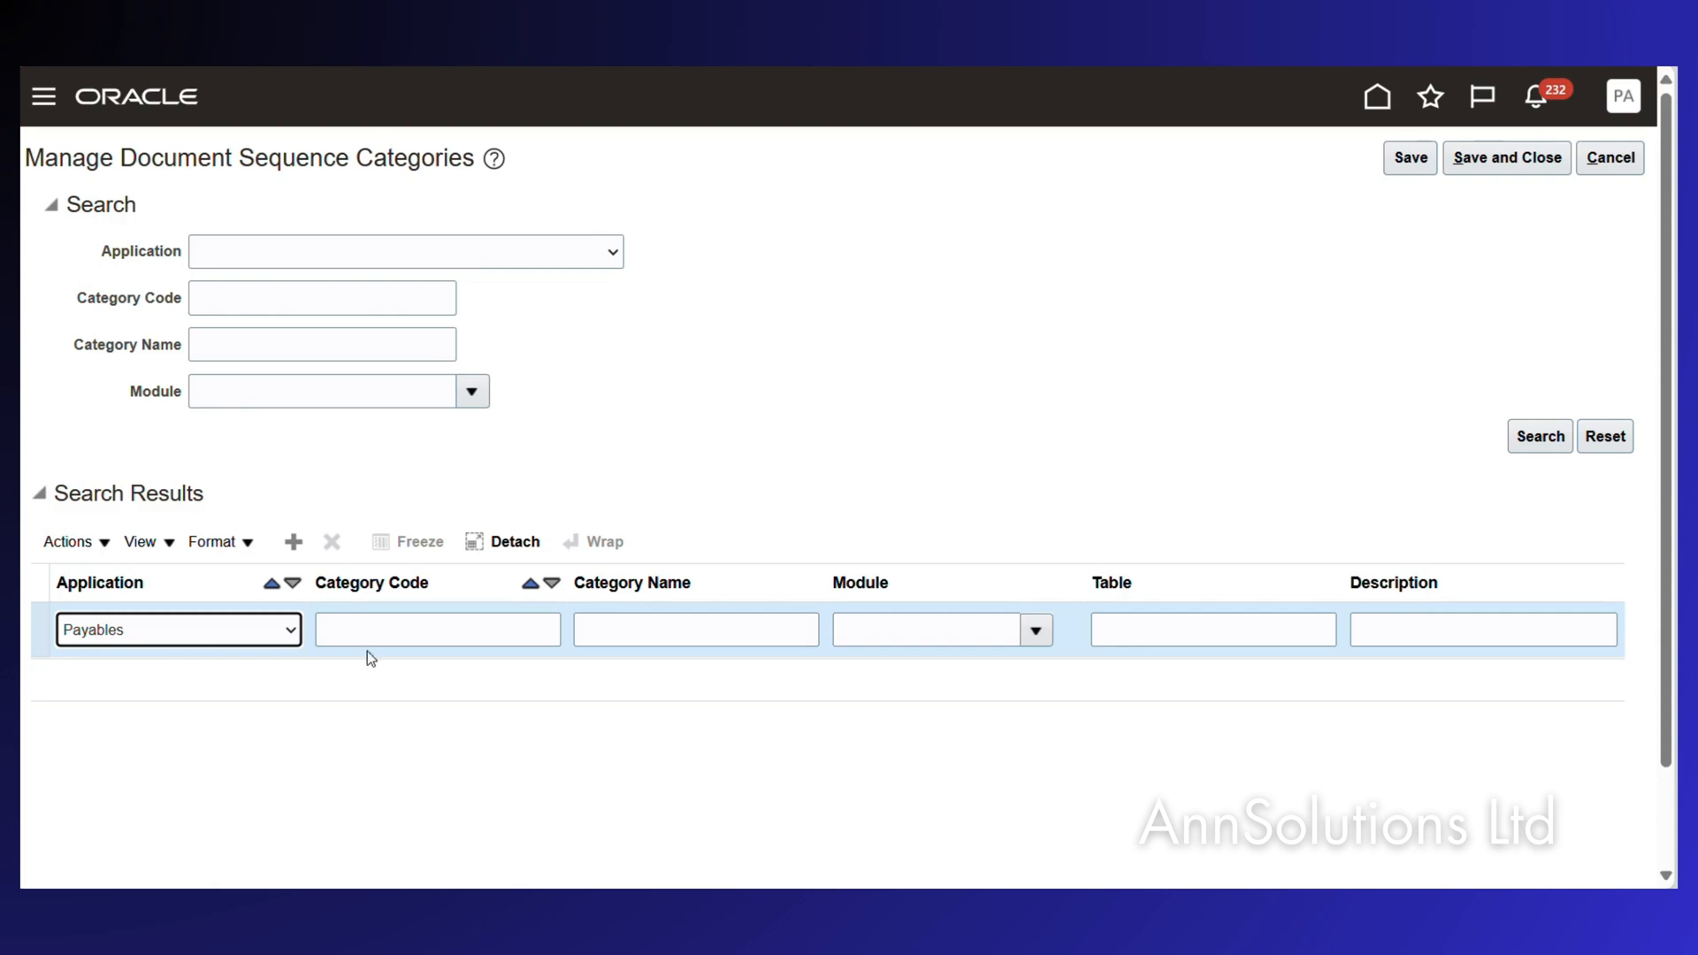
Enter category code NETTING and category name Netting Payments.
{"action": "left_click", "coordinate": [375, 630]}
{"action": "left_click", "coordinate": [414, 541]}
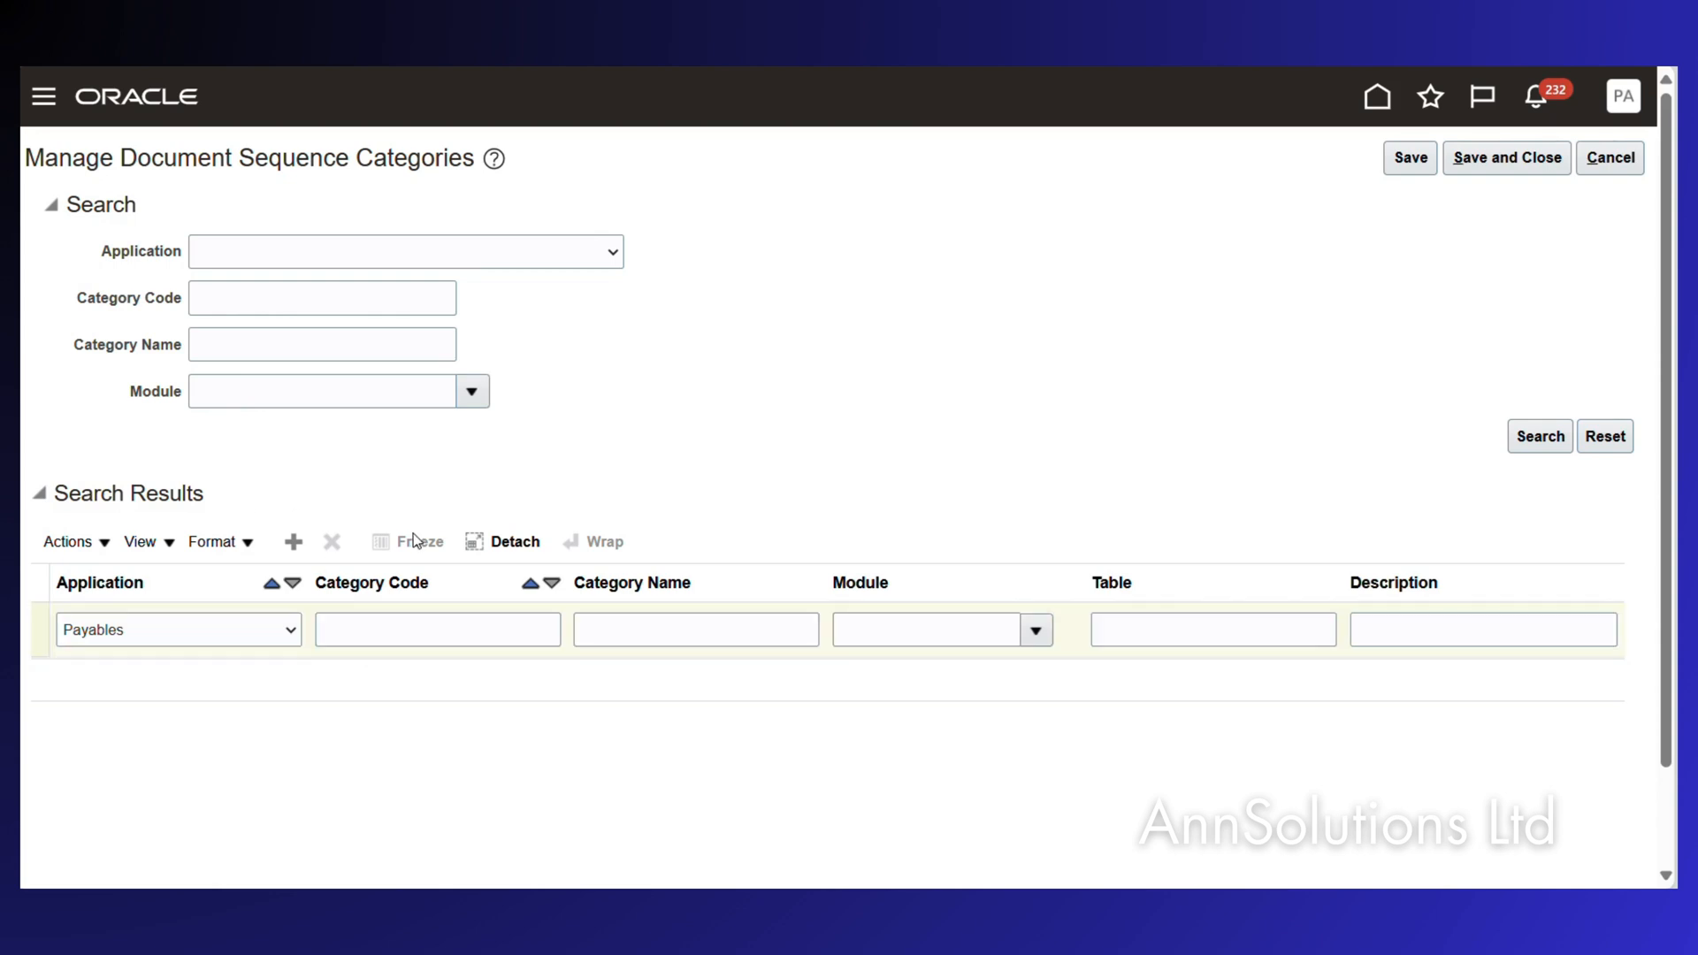
{"action": "left_click", "coordinate": [372, 635]}
{"action": "type", "text": "NET"}
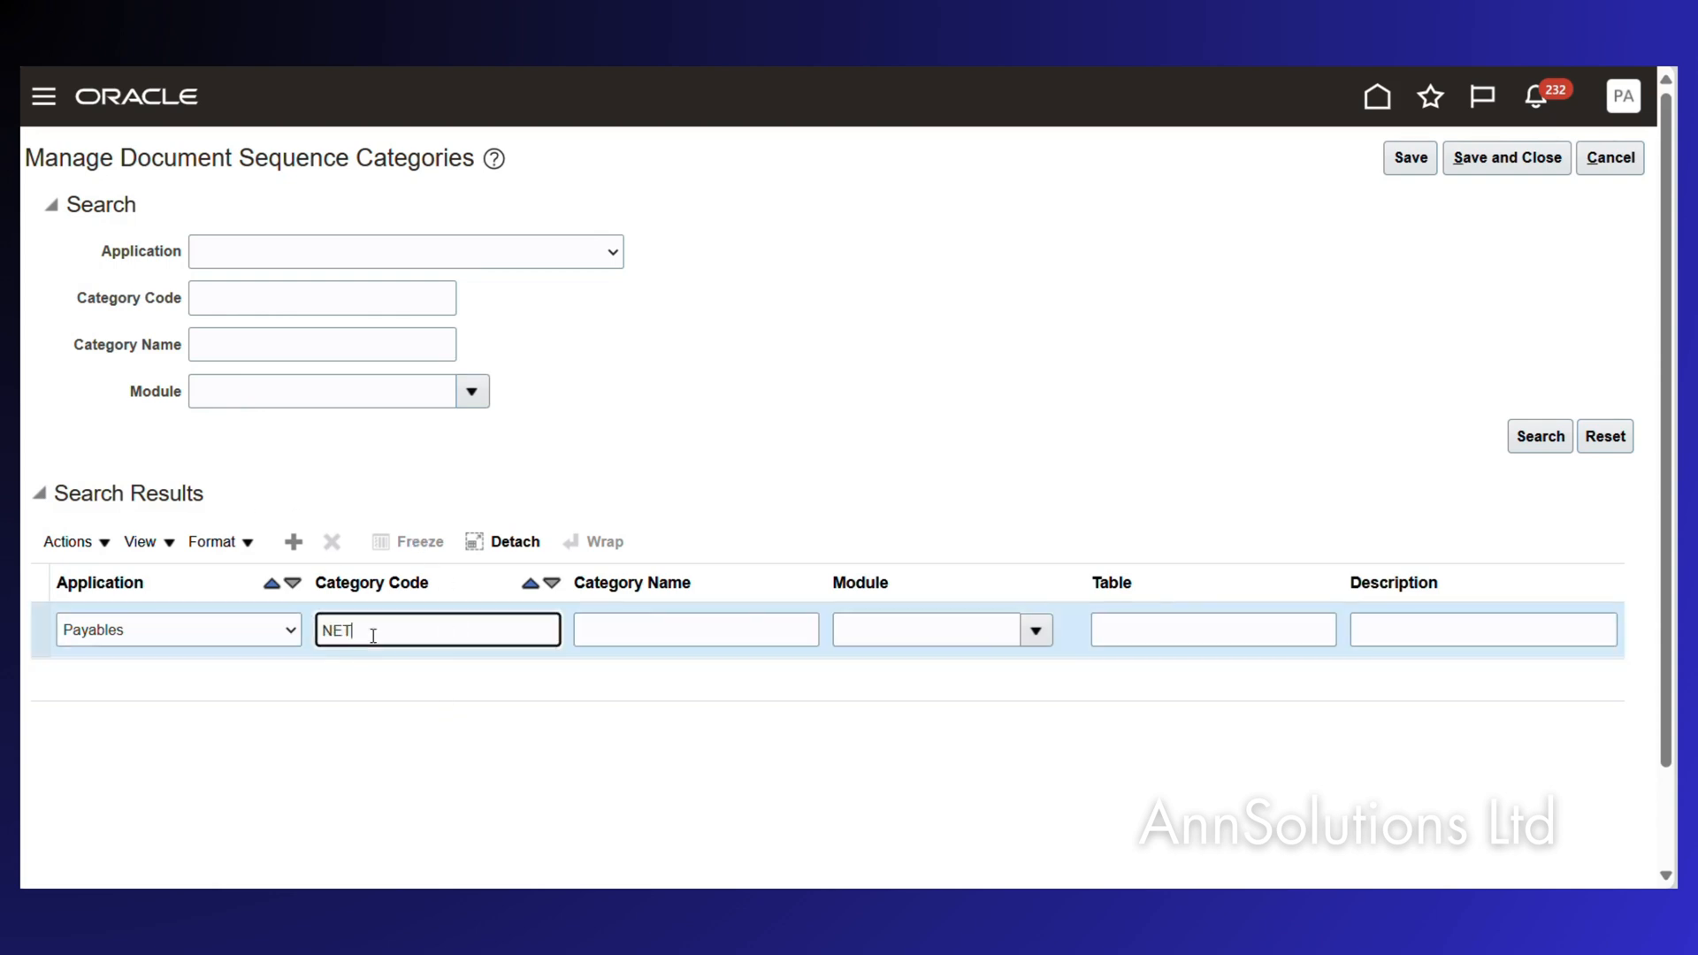
{"action": "type", "text": "TING"}
{"action": "key", "text": "Tab"}
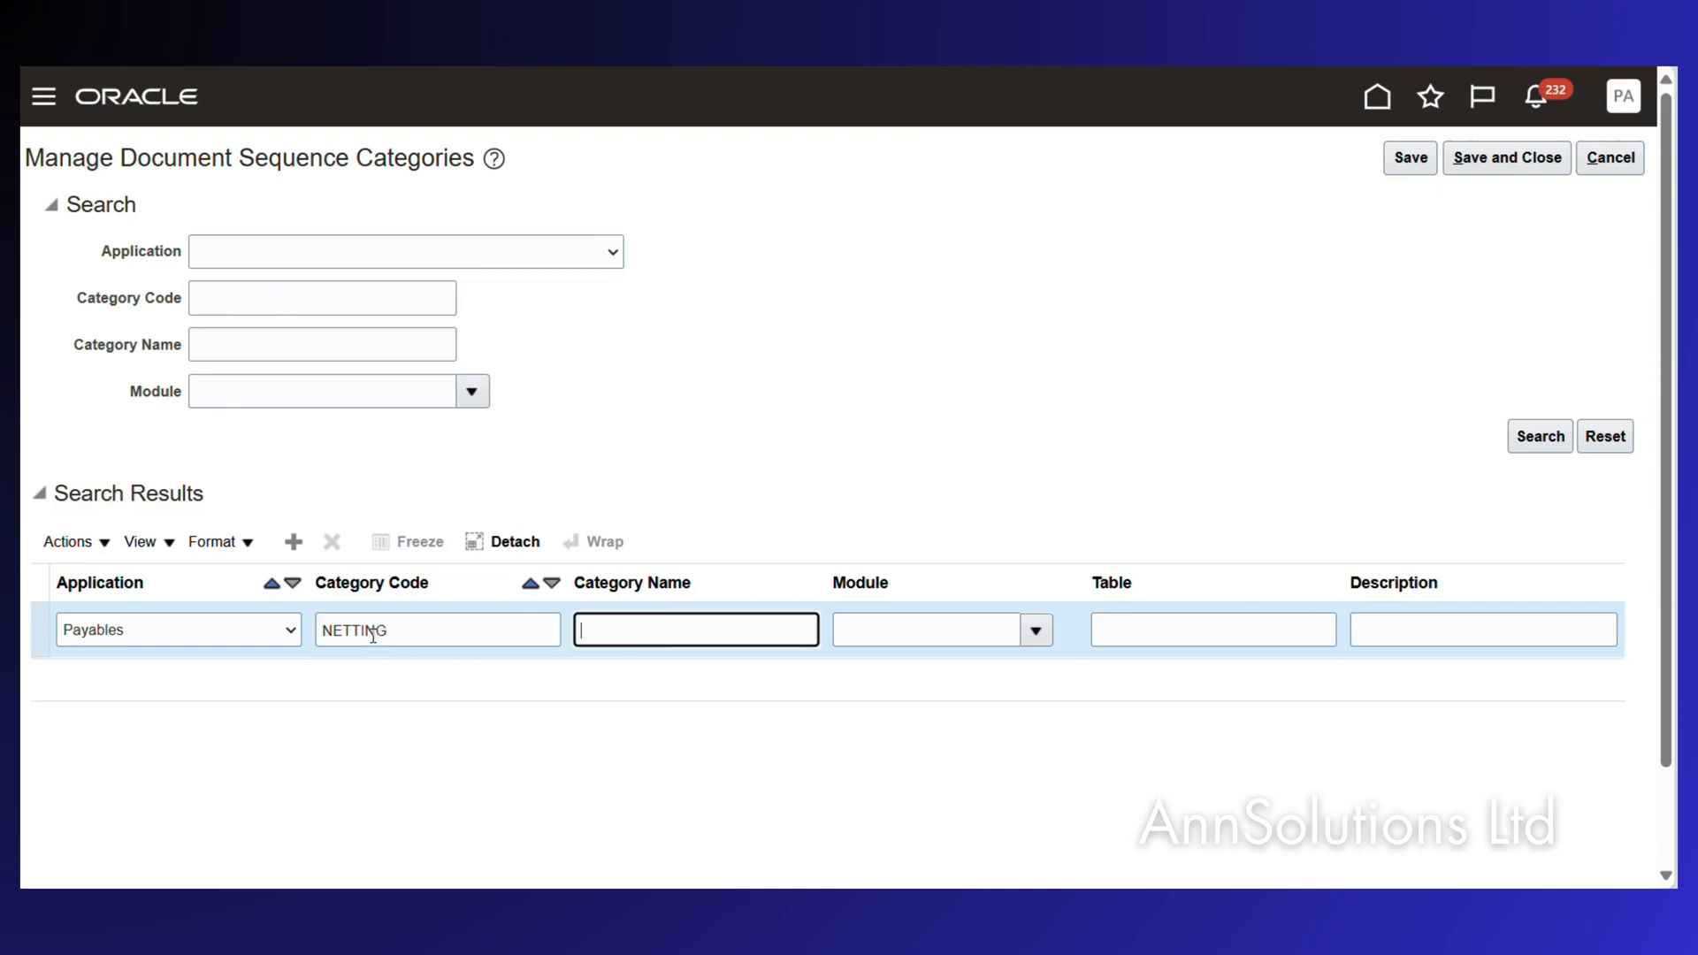
{"action": "type", "text": "Netting"}
{"action": "left_click", "coordinate": [867, 465]}
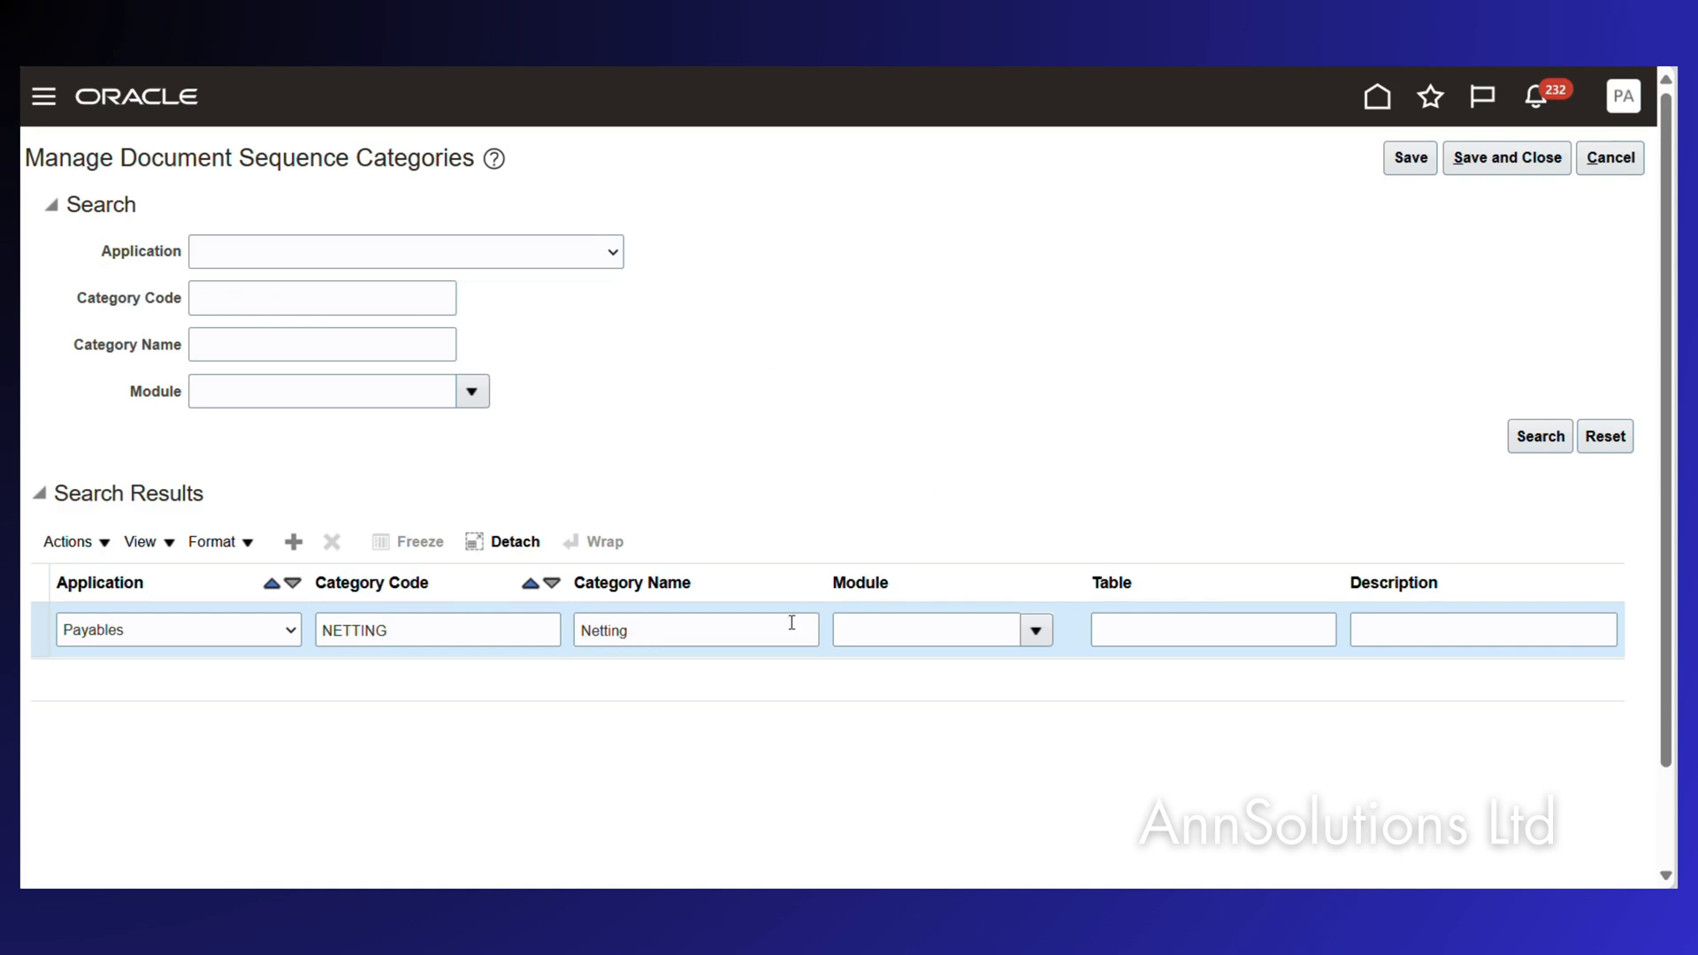
{"action": "left_click", "coordinate": [718, 630]}
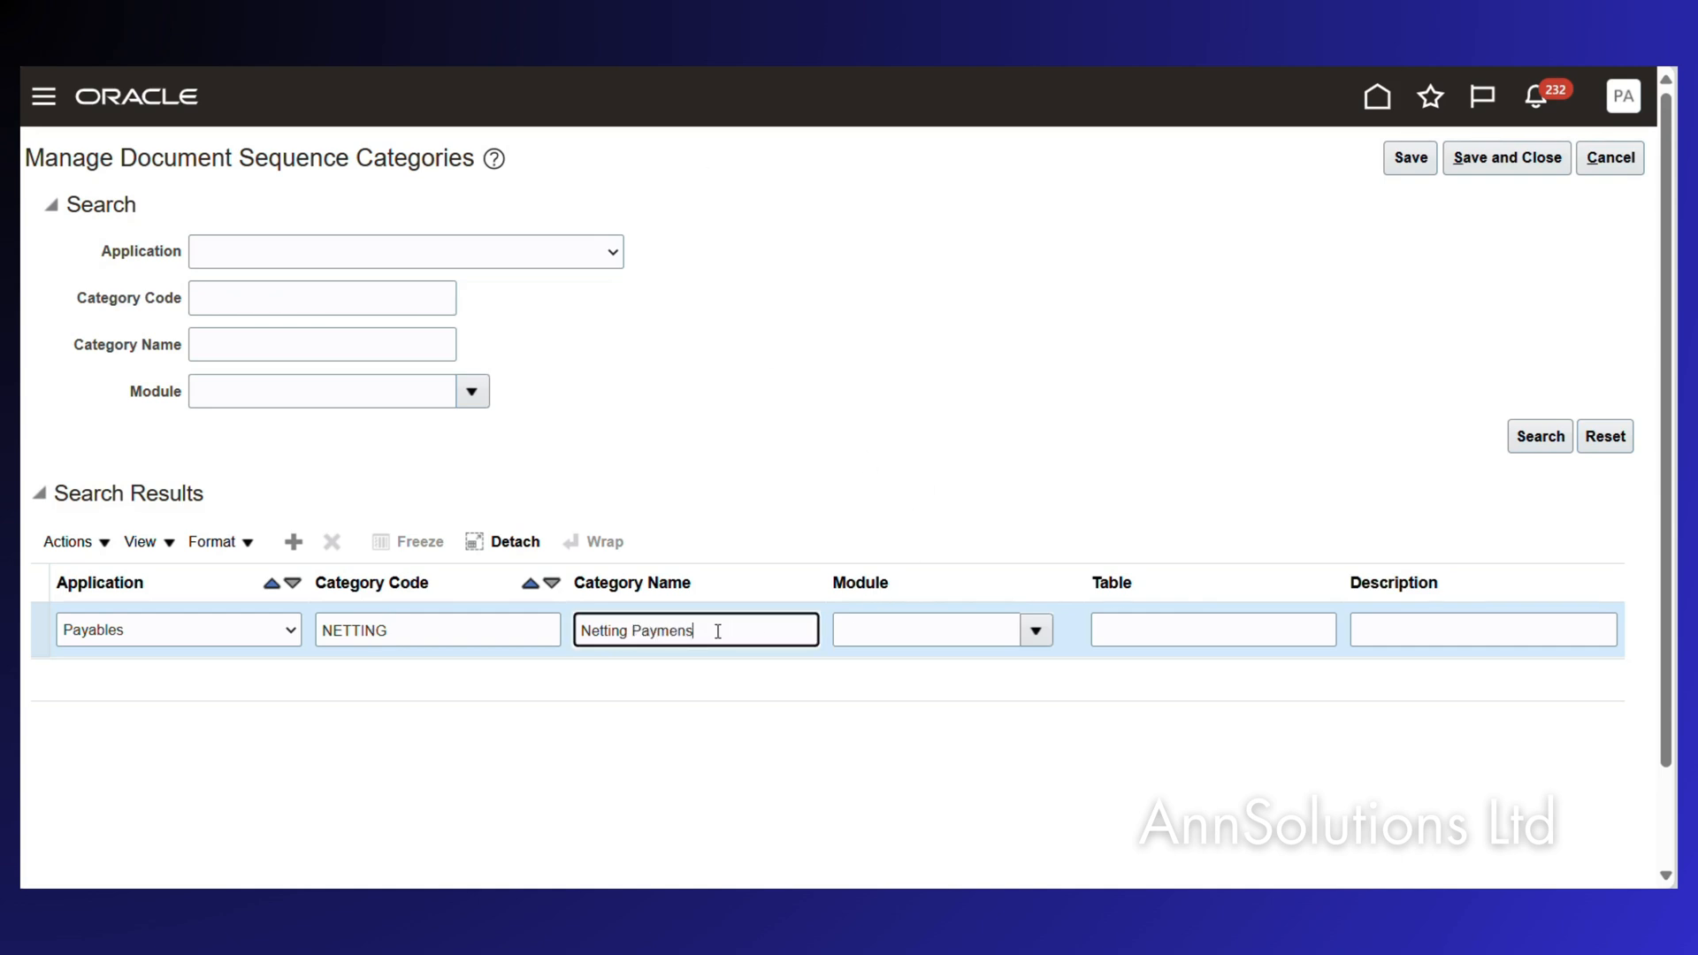
{"action": "type", "text": "Payments"}
{"action": "key", "text": "Tab"}
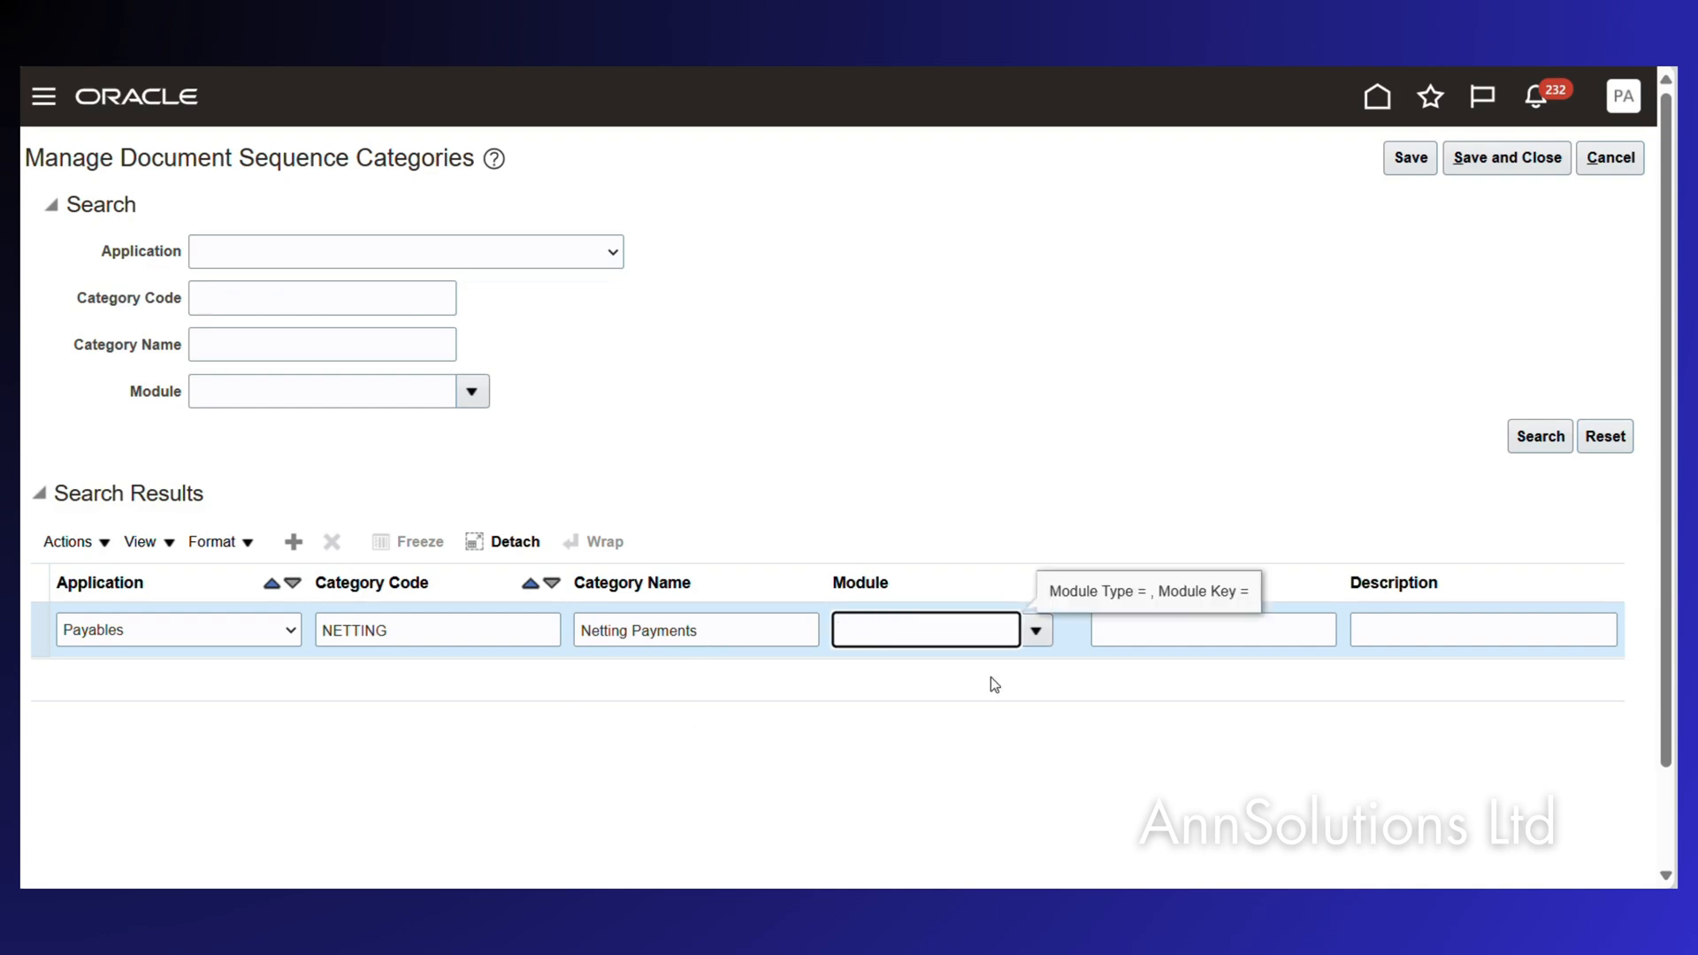
{"action": "left_click", "coordinate": [1035, 631]}
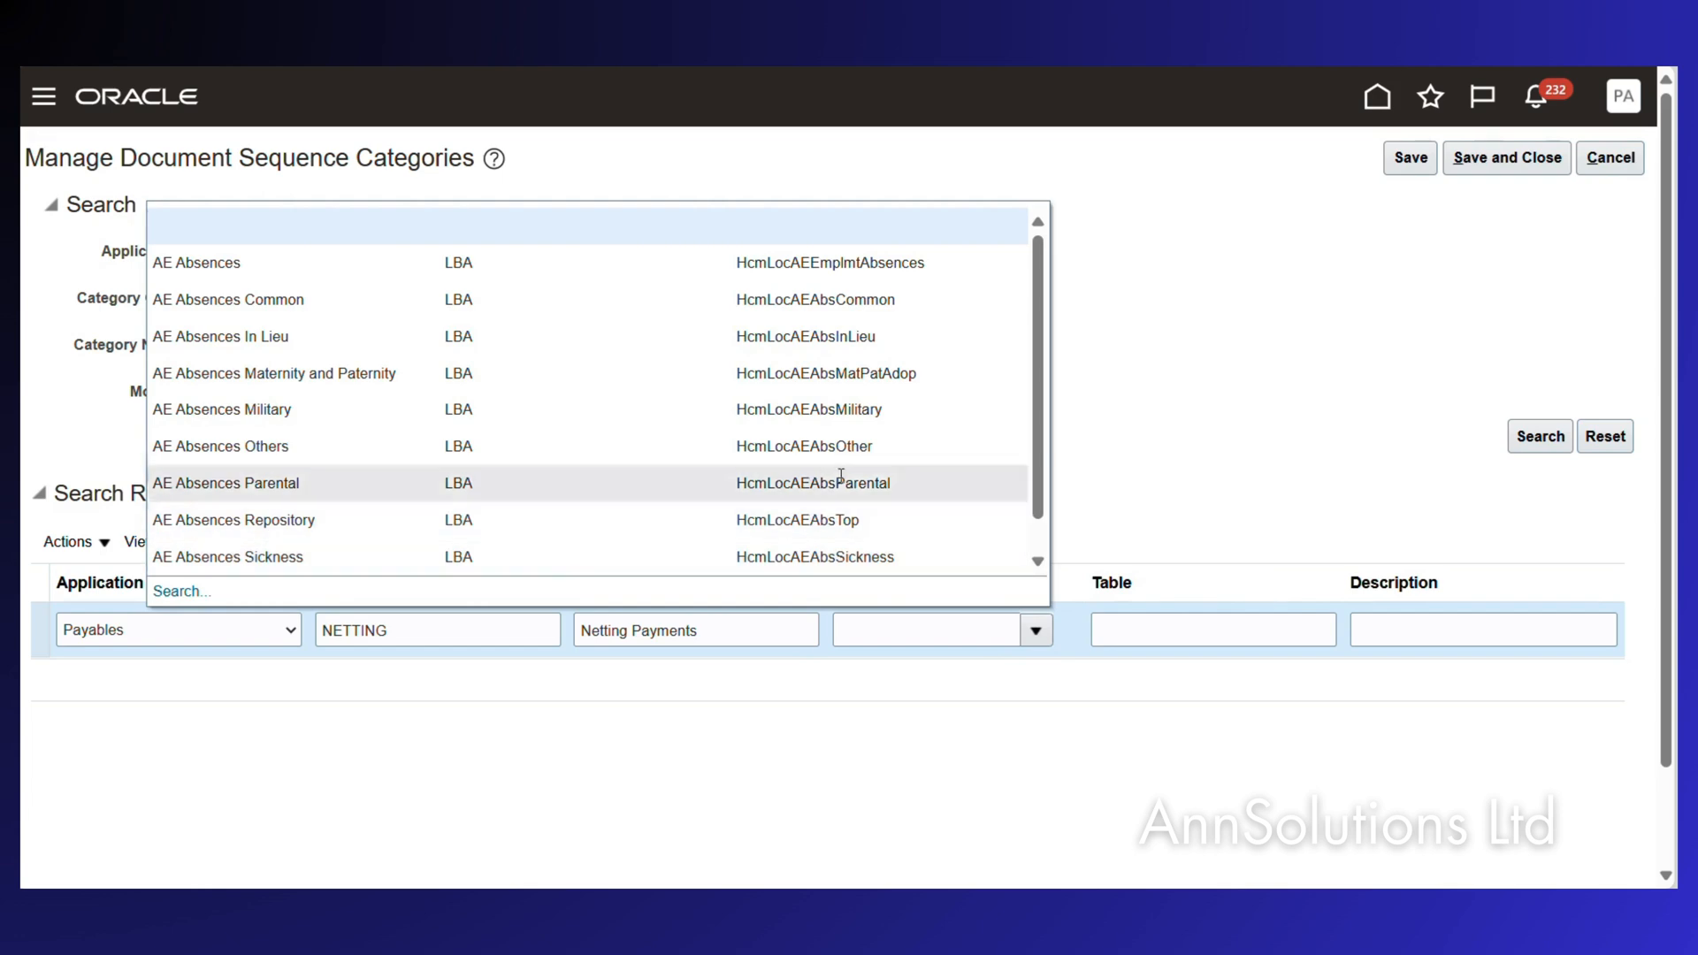
{"action": "scroll", "coordinate": [814, 442], "scroll_direction": "down", "scroll_amount": 3}
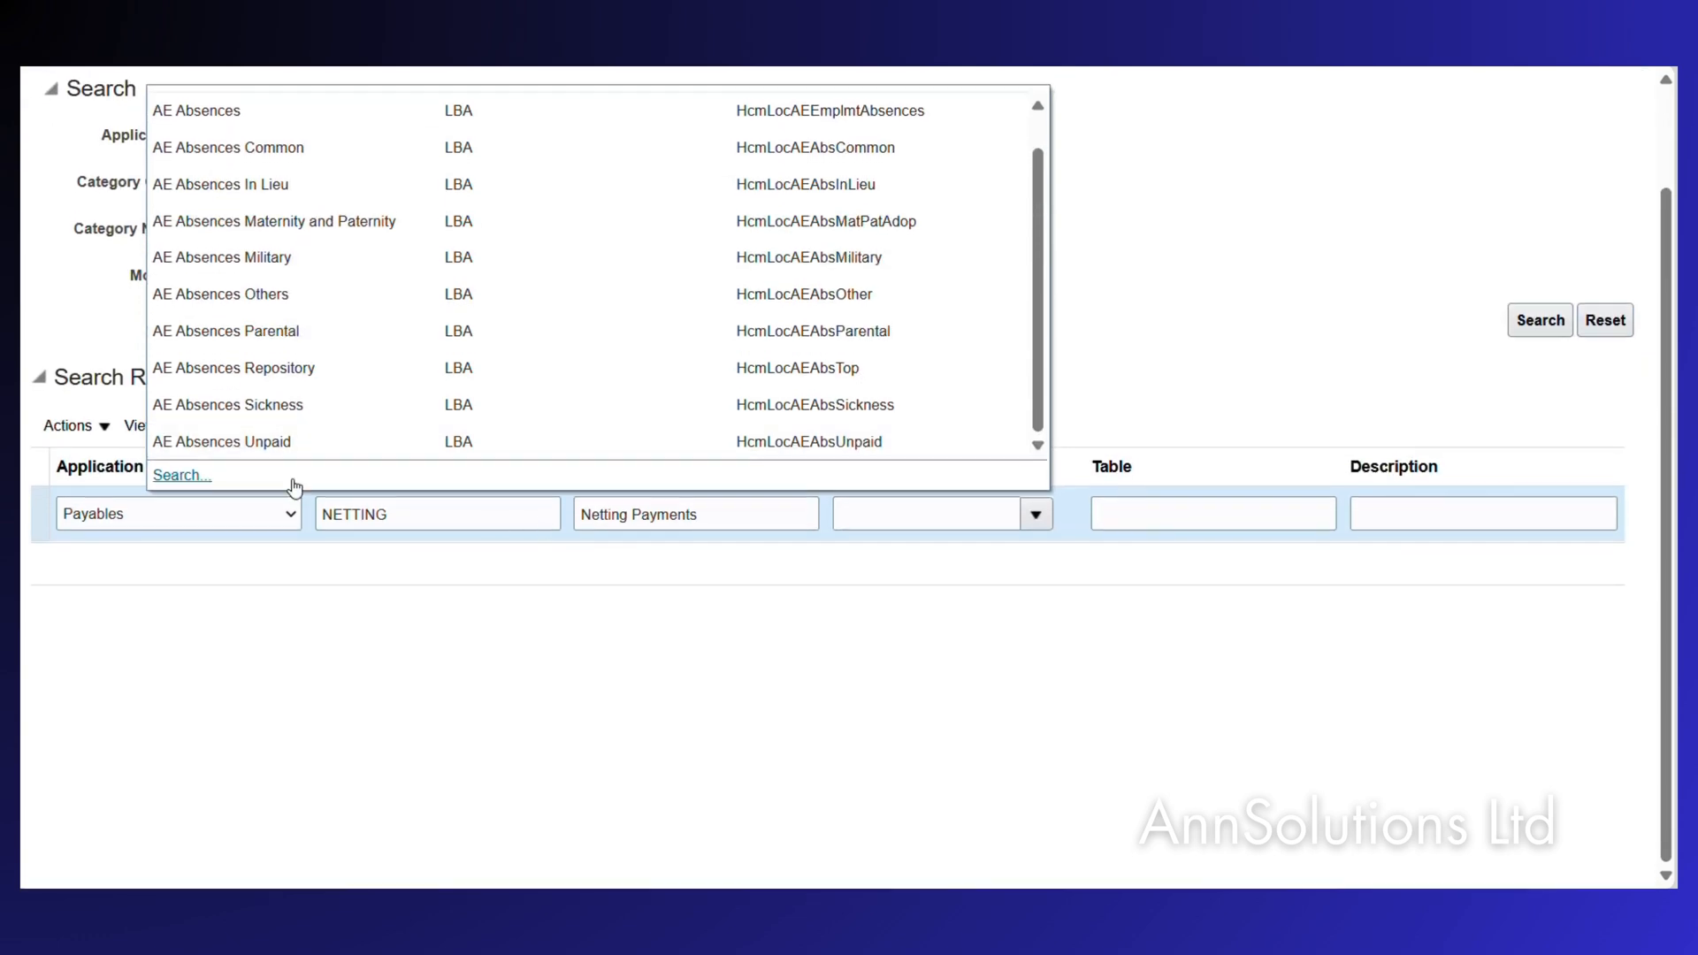
Set the NETTING category's module to Payables using the module search.
{"action": "left_click", "coordinate": [190, 479]}
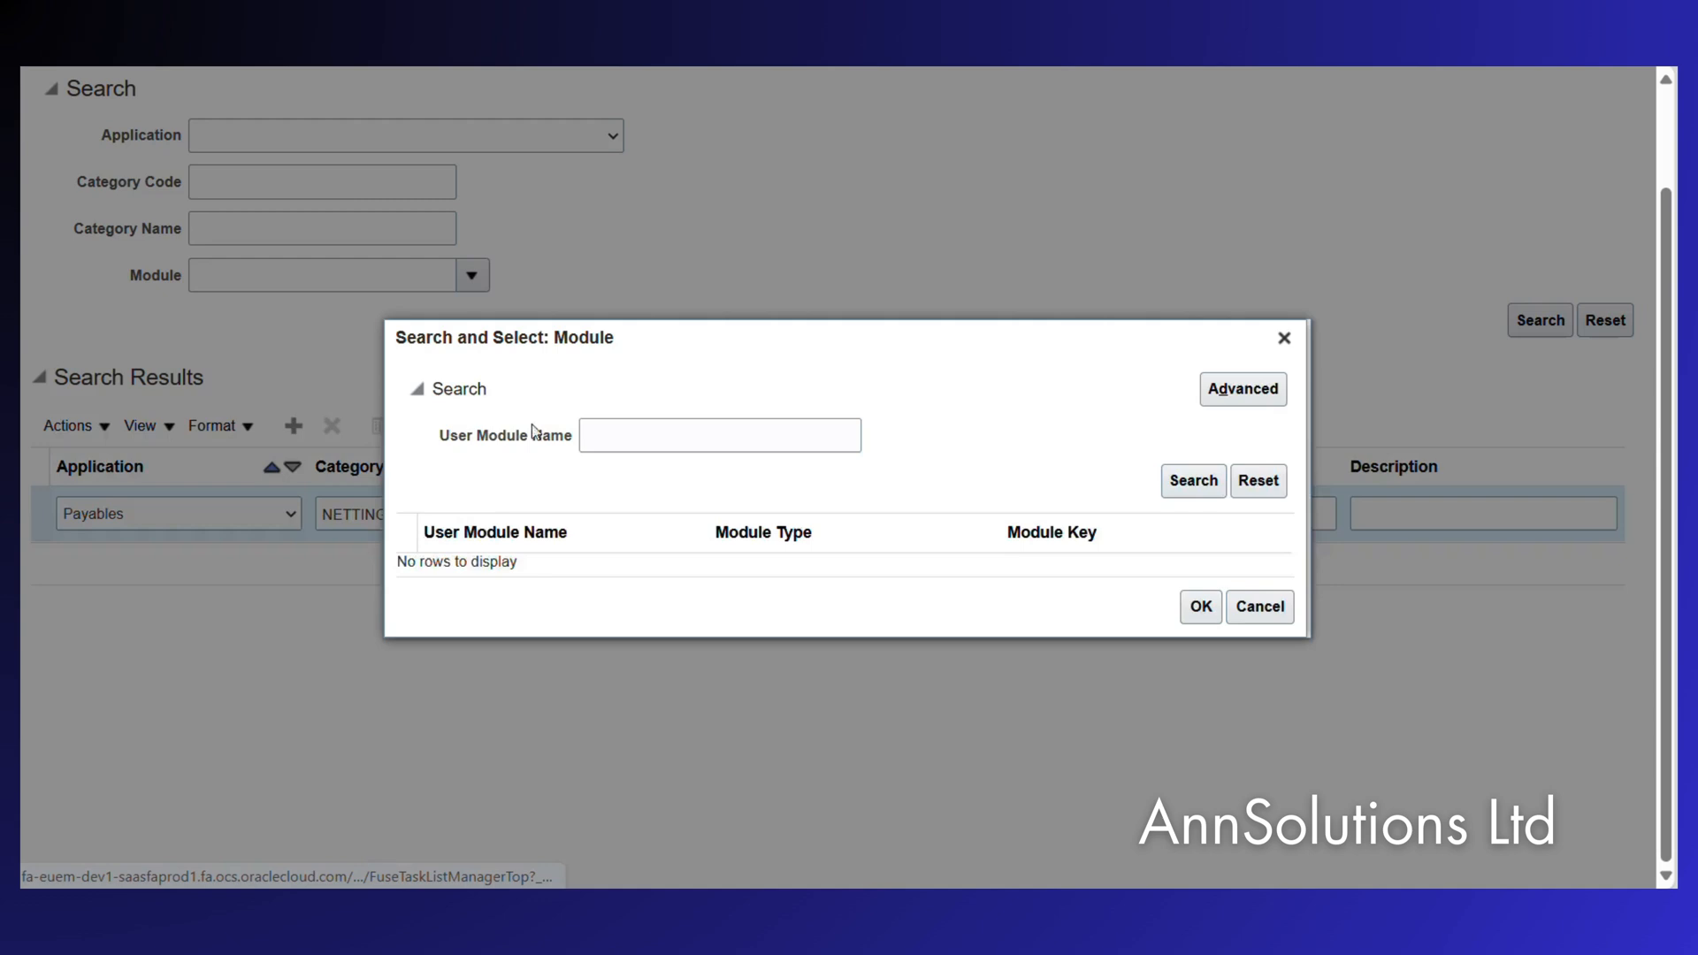
{"action": "left_click", "coordinate": [607, 433]}
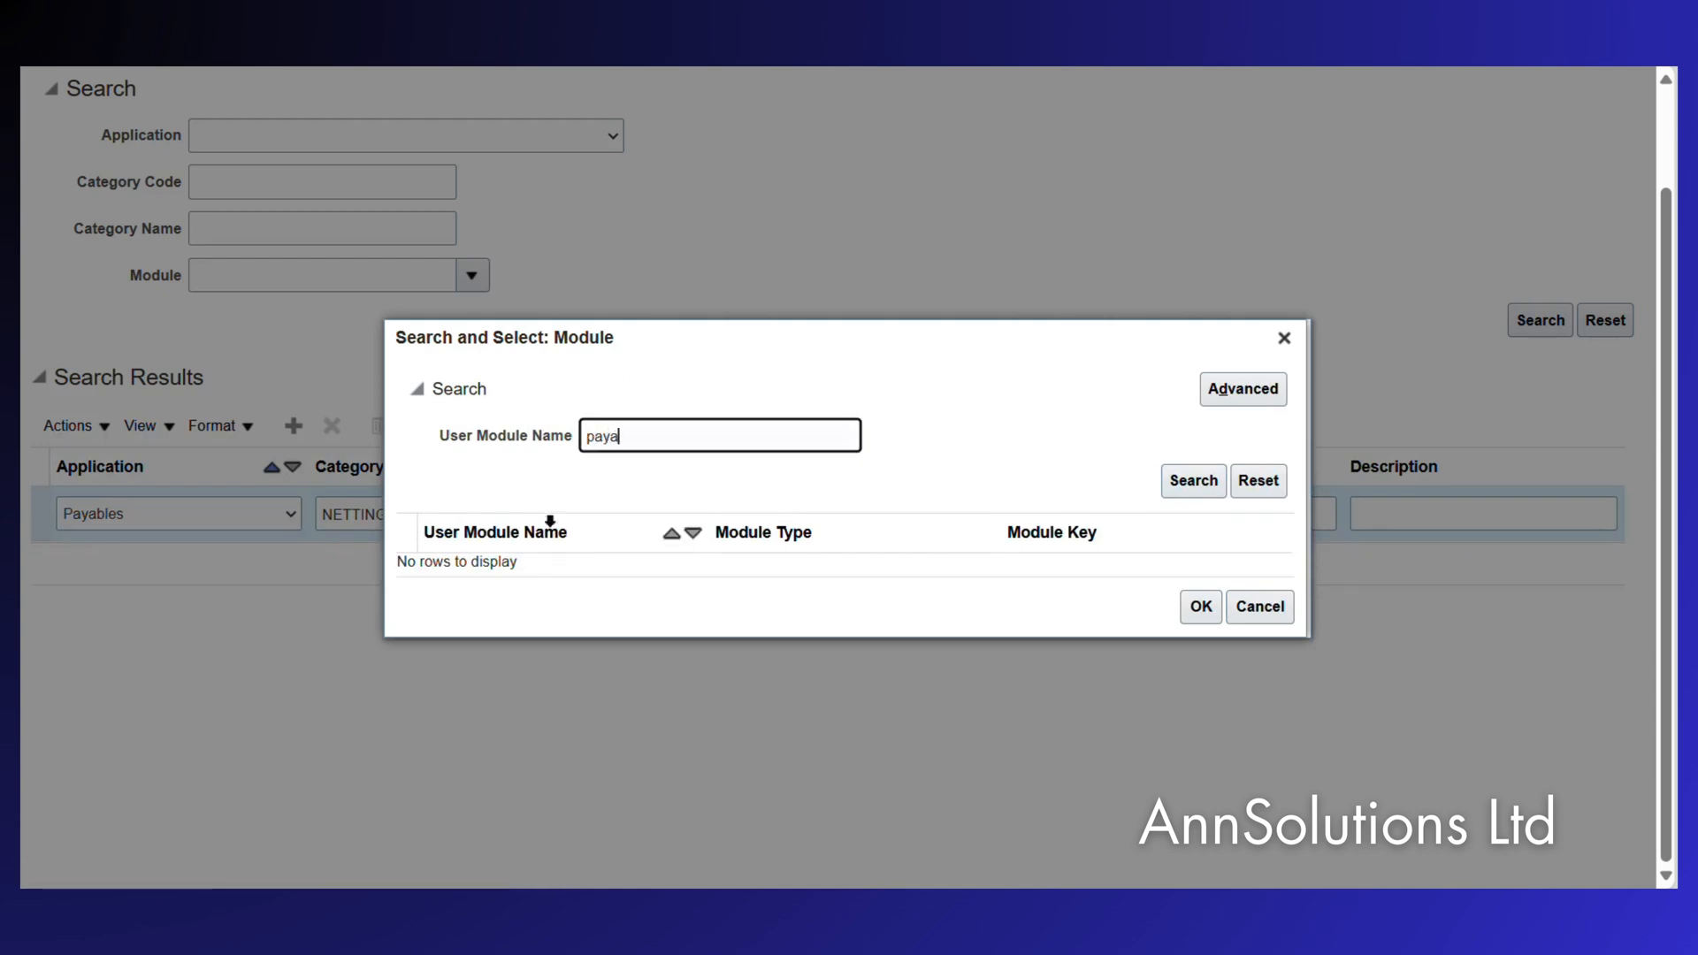
{"action": "key", "text": "Return"}
{"action": "left_click", "coordinate": [502, 556]}
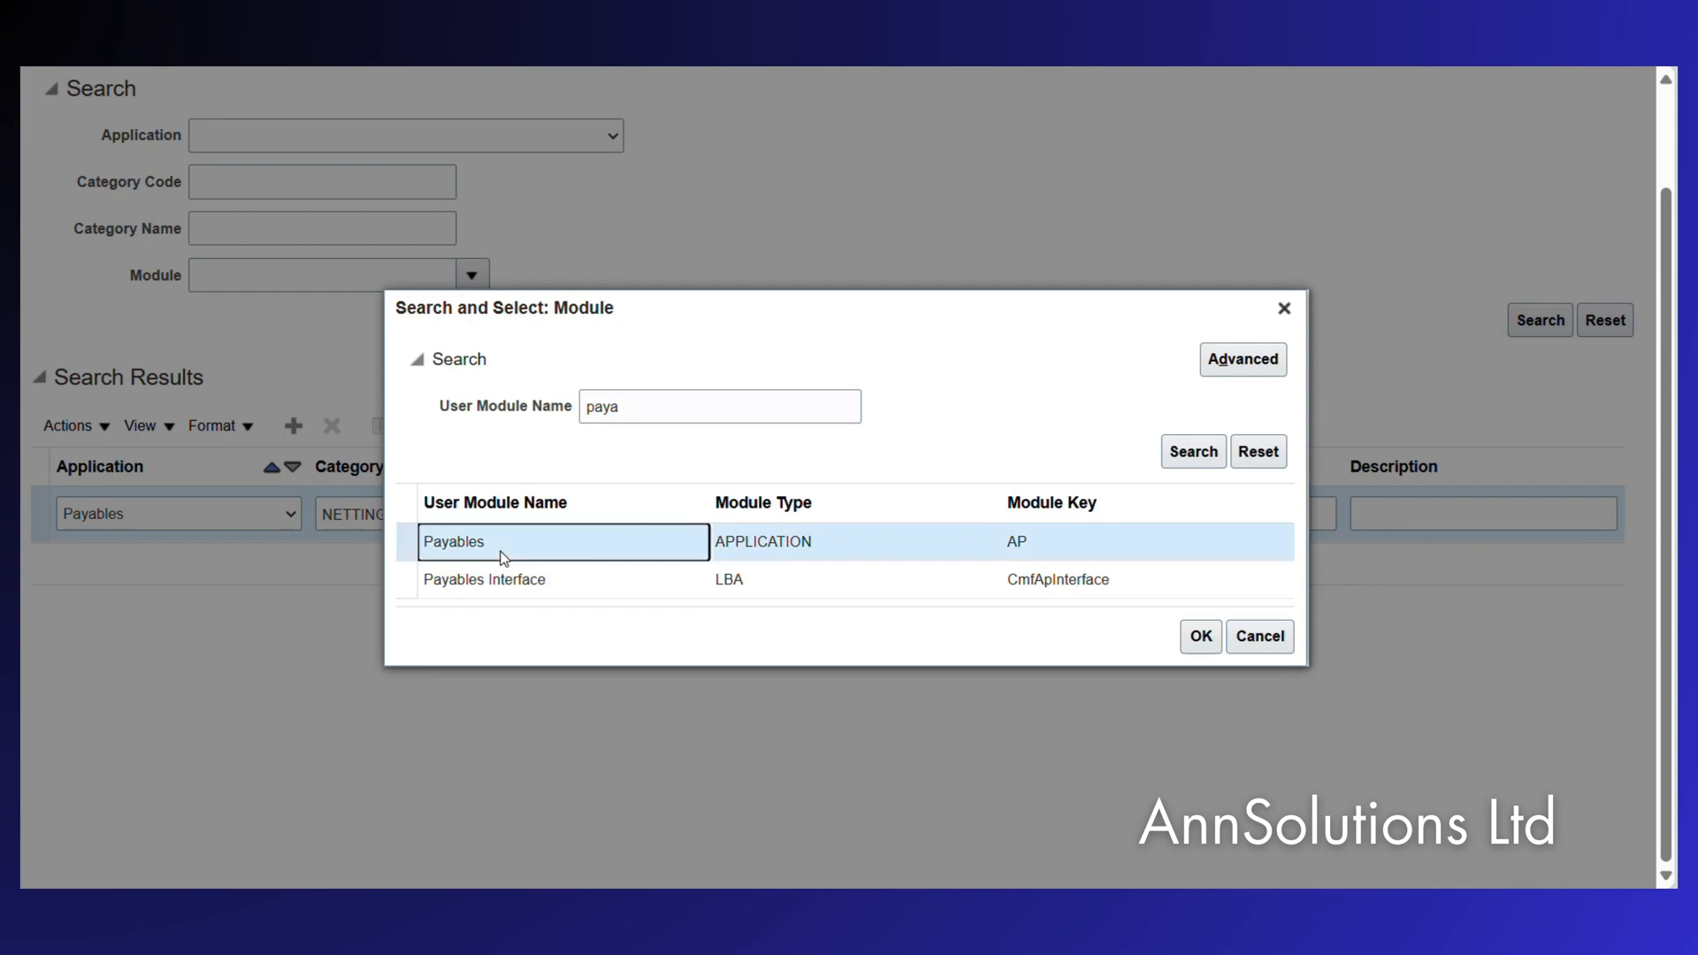
{"action": "left_click", "coordinate": [1201, 636]}
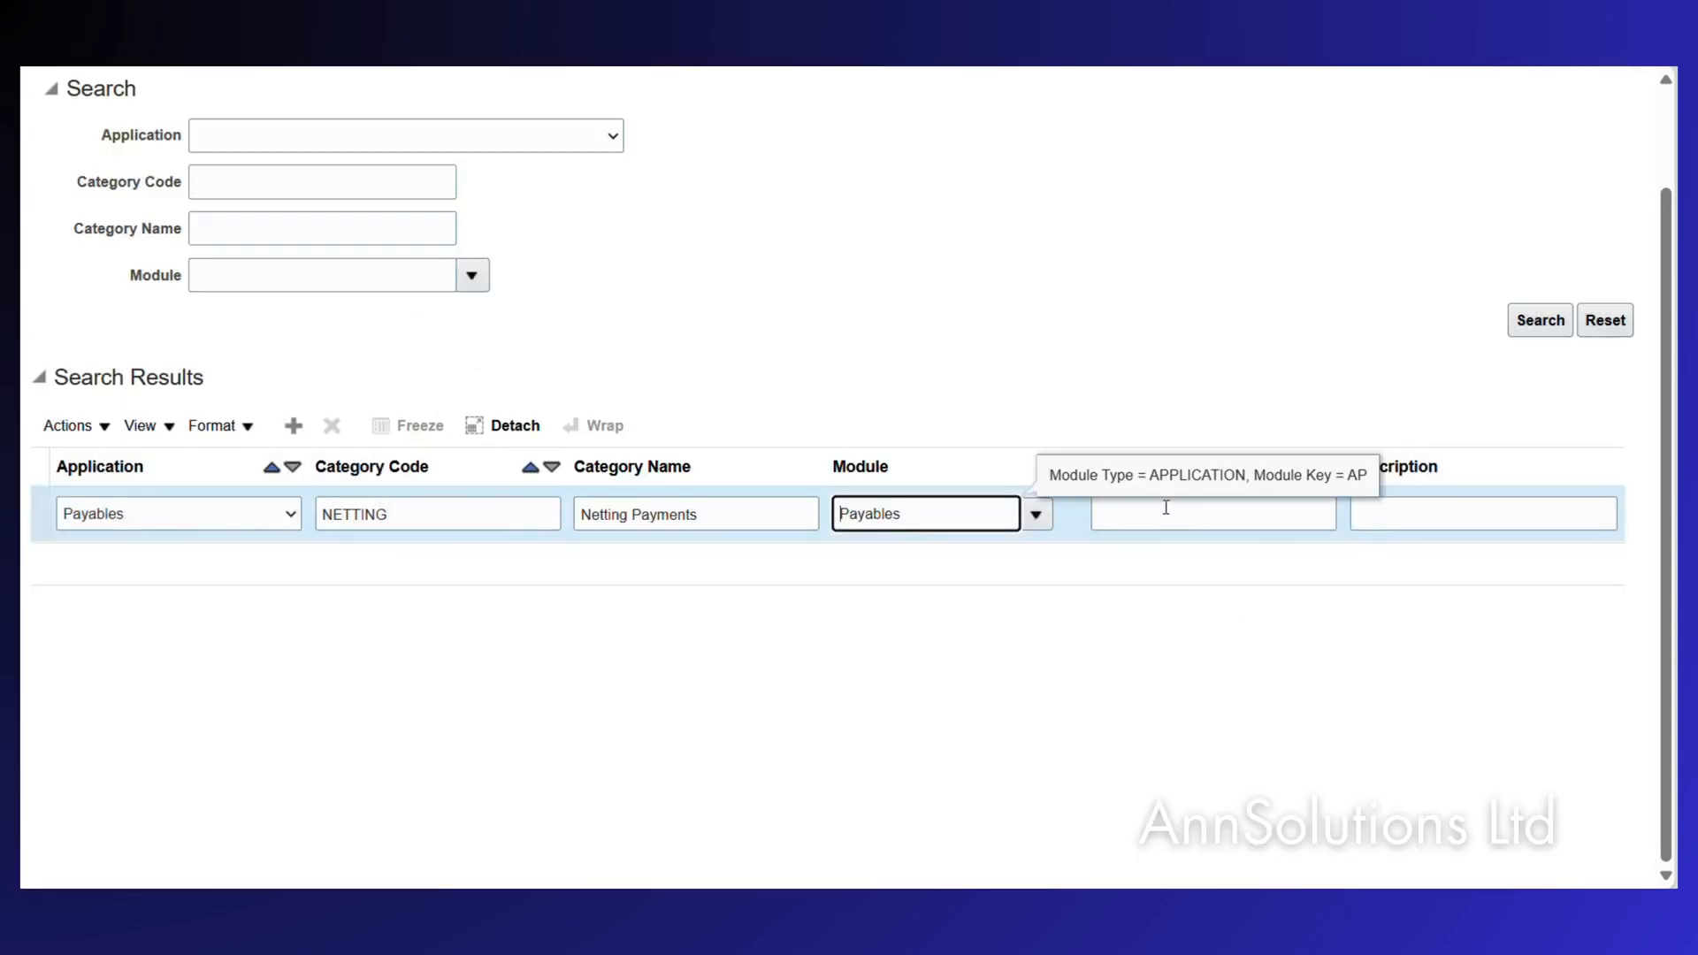
Enter table AP_CHECKS_ALL and save the new category.
{"action": "left_click", "coordinate": [1166, 508]}
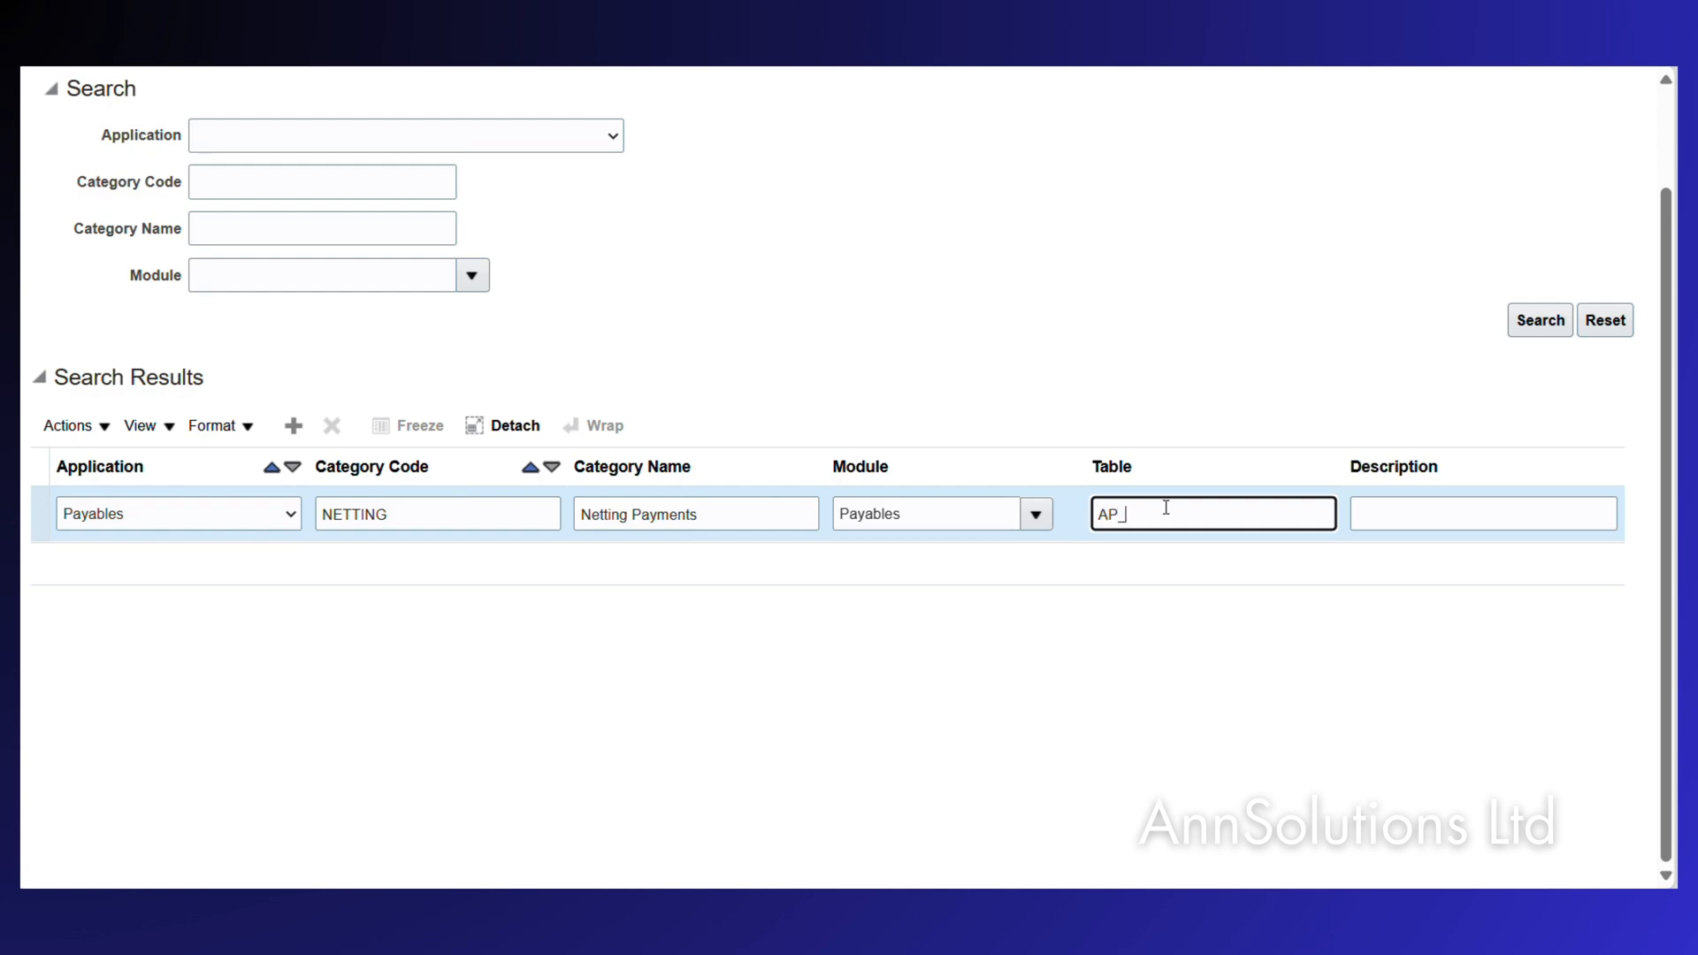
{"action": "type", "text": "HECKS_ALL"}
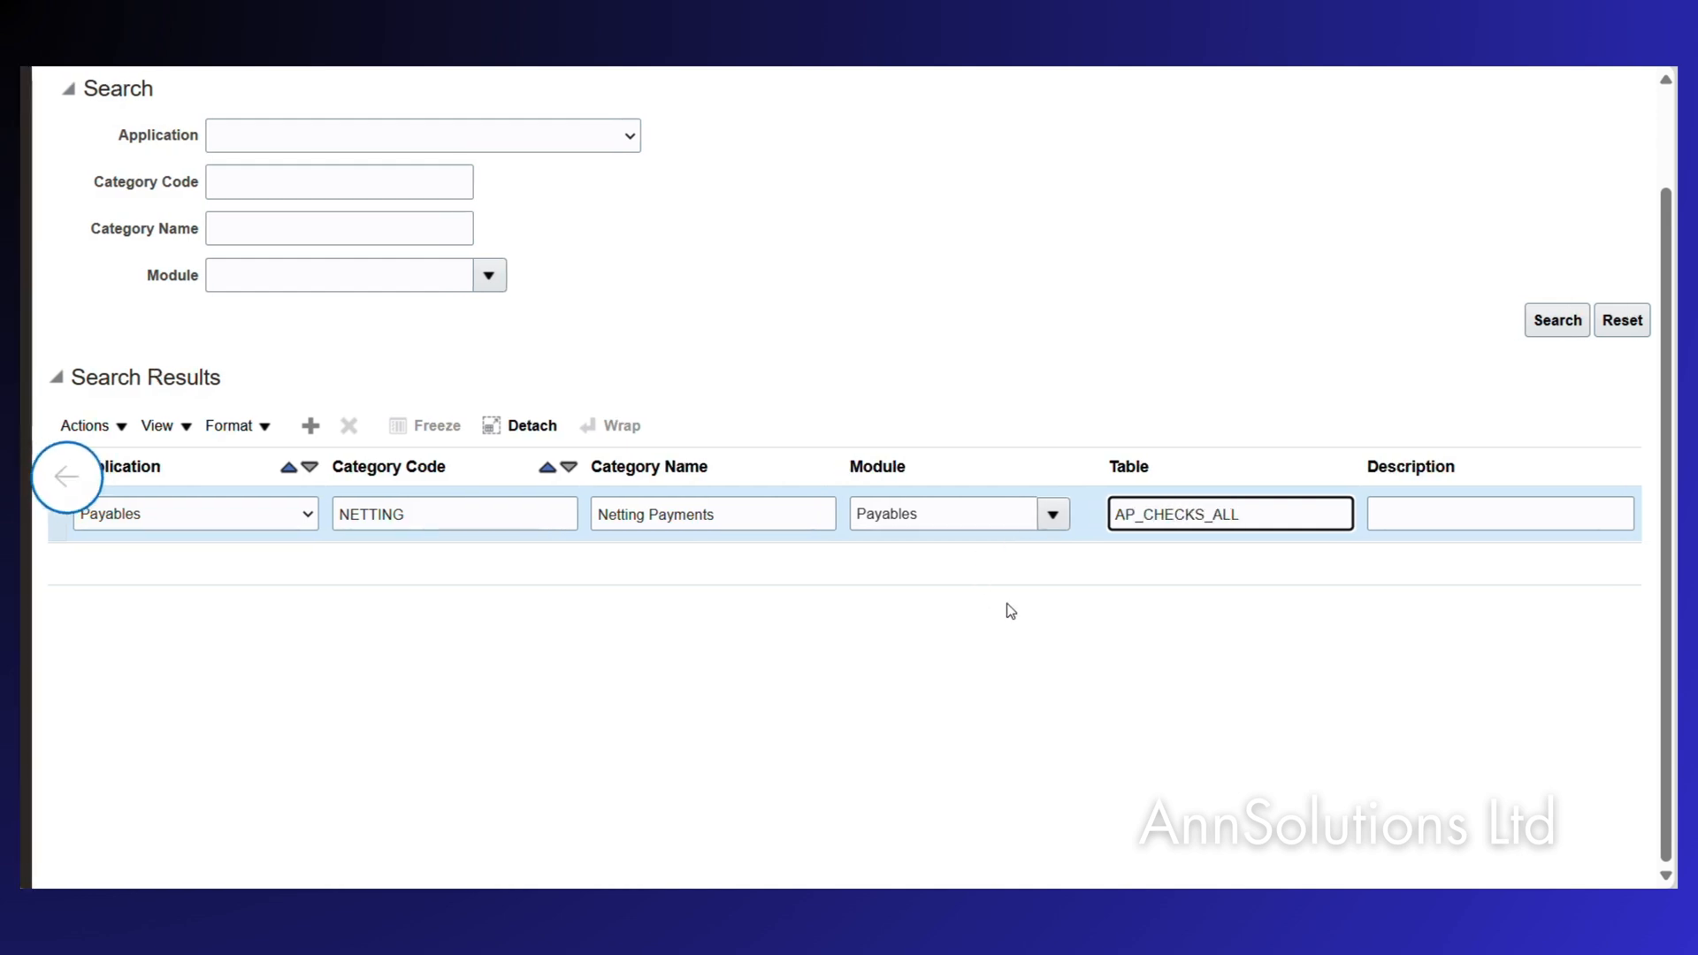
{"action": "scroll", "coordinate": [837, 365], "scroll_direction": "up", "scroll_amount": 2}
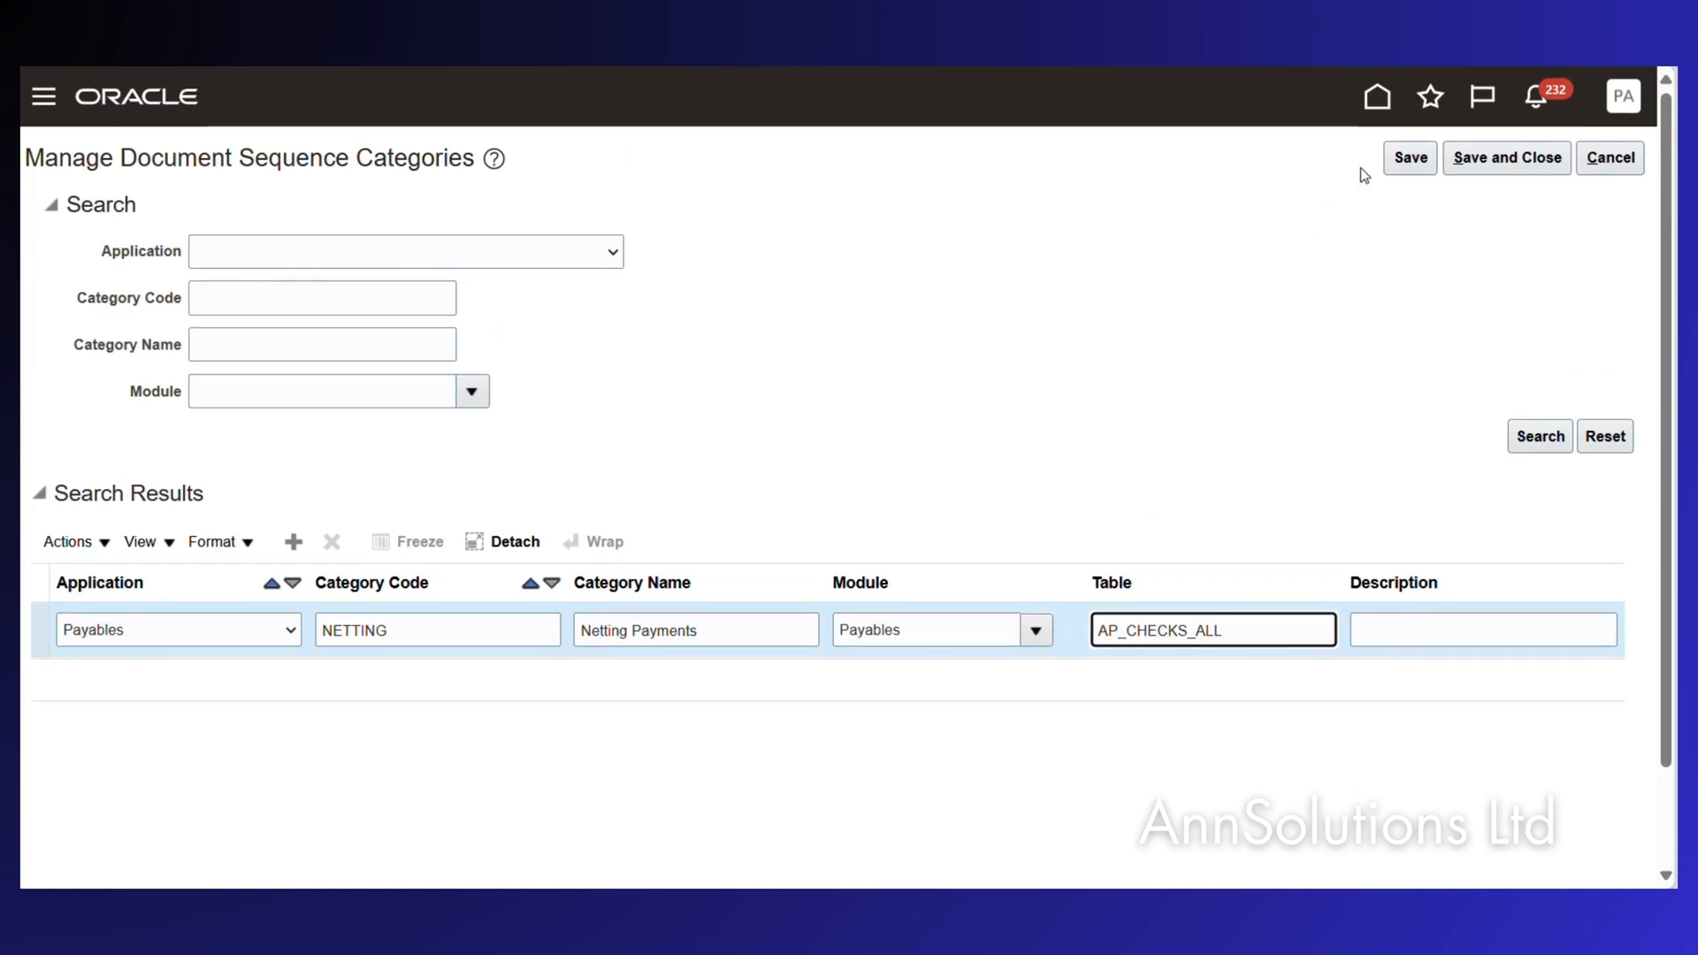
{"action": "left_click", "coordinate": [1411, 157]}
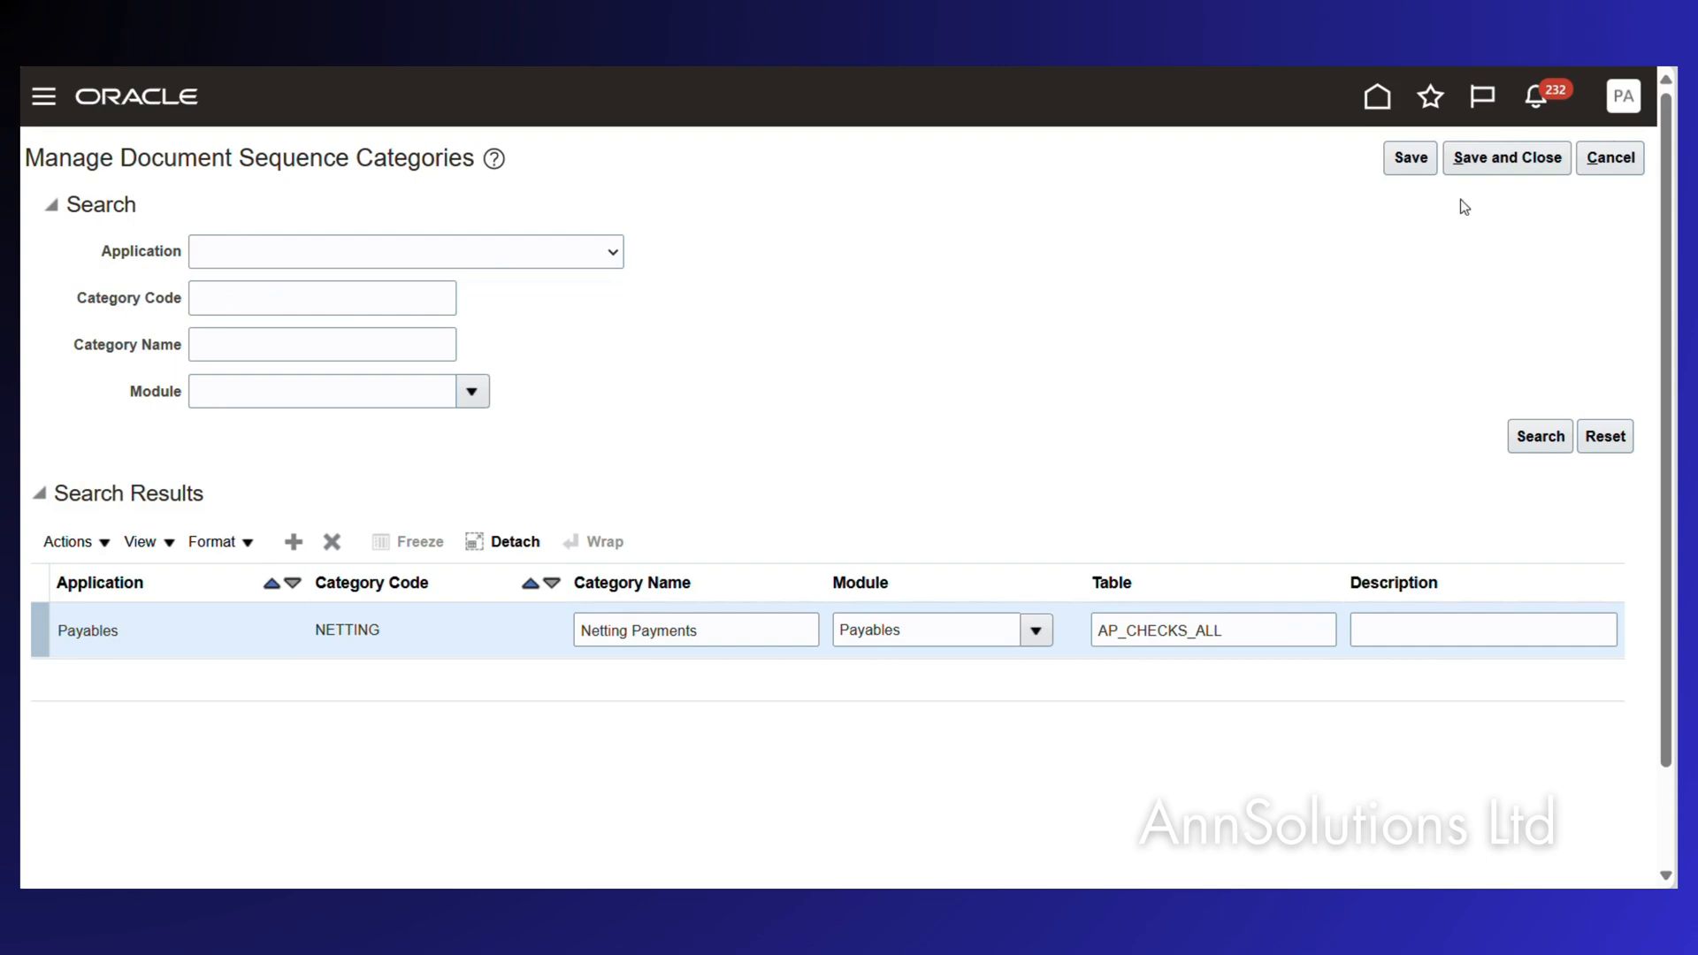
Save the category, open Manage Document Sequences, and add a blank sequence row.
{"action": "left_click", "coordinate": [1498, 159]}
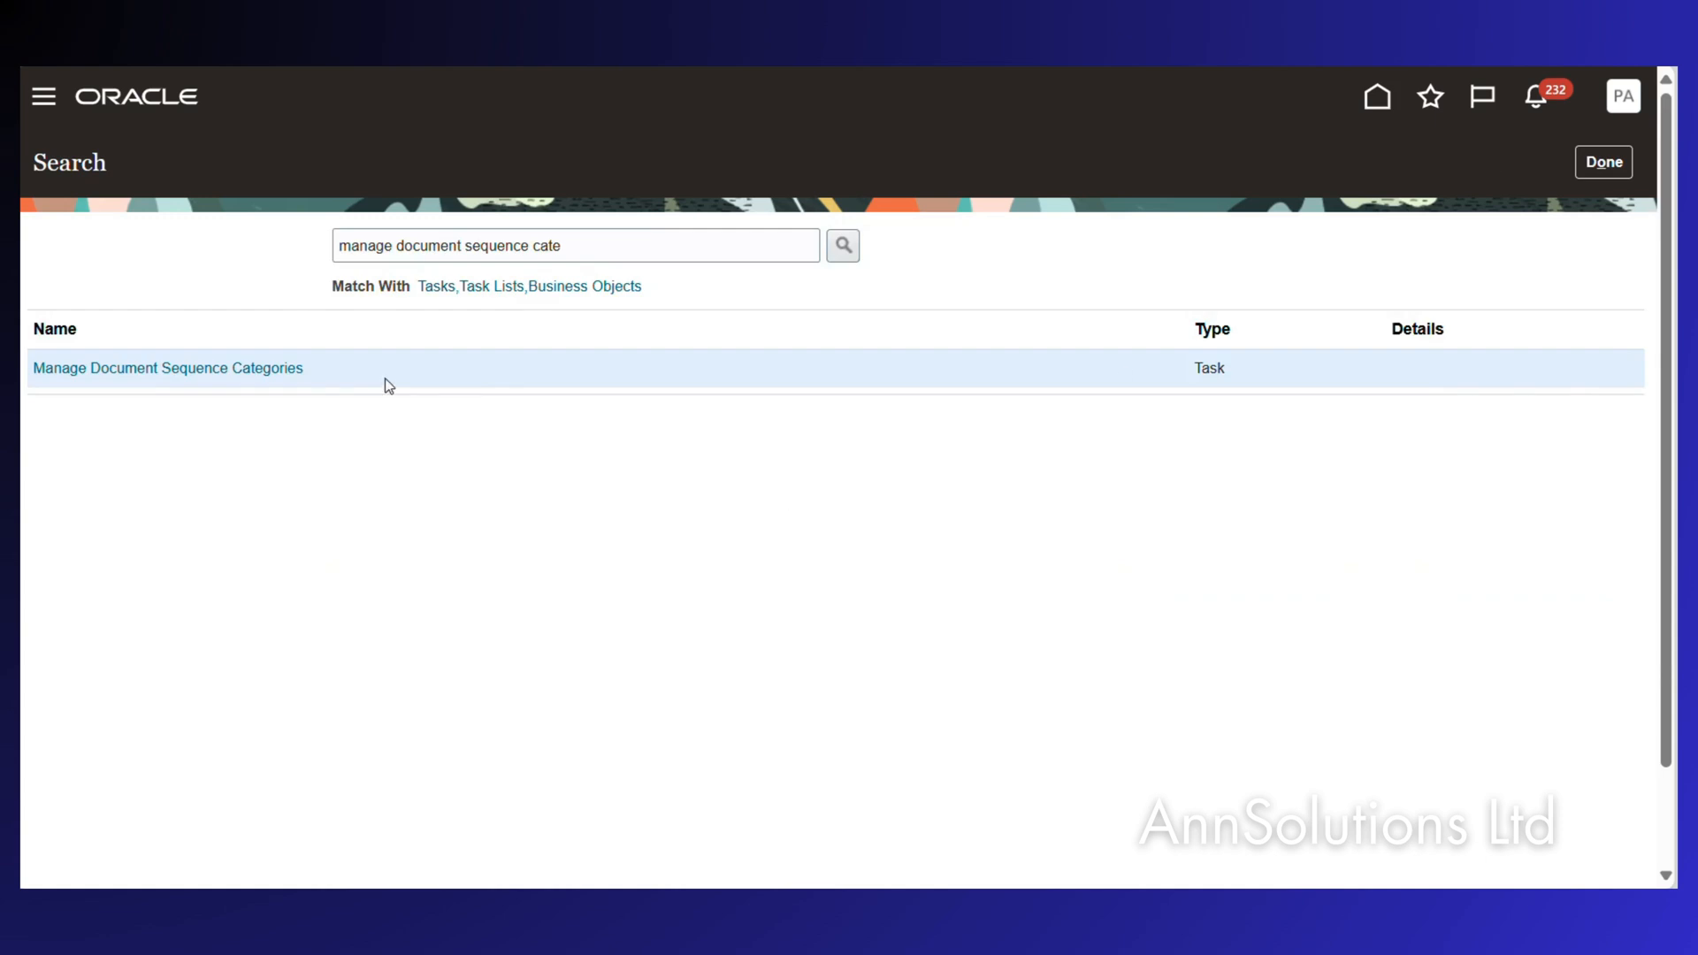
{"action": "left_click", "coordinate": [589, 247]}
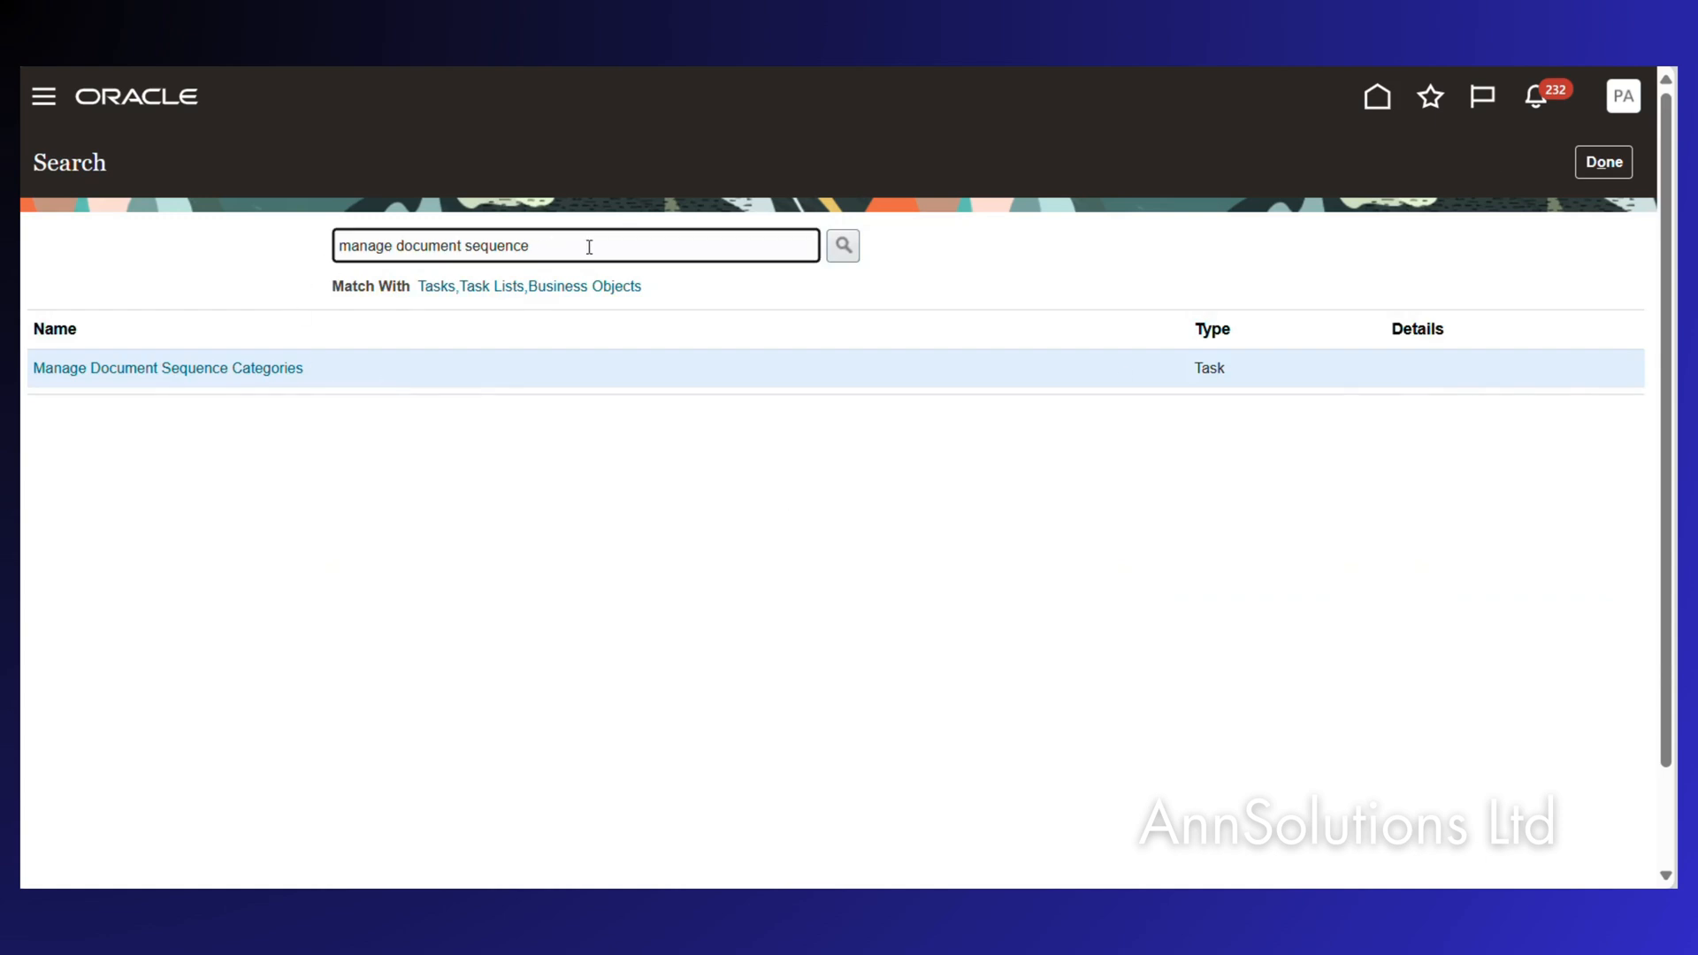
{"action": "key", "text": "Return"}
{"action": "left_click", "coordinate": [163, 409]}
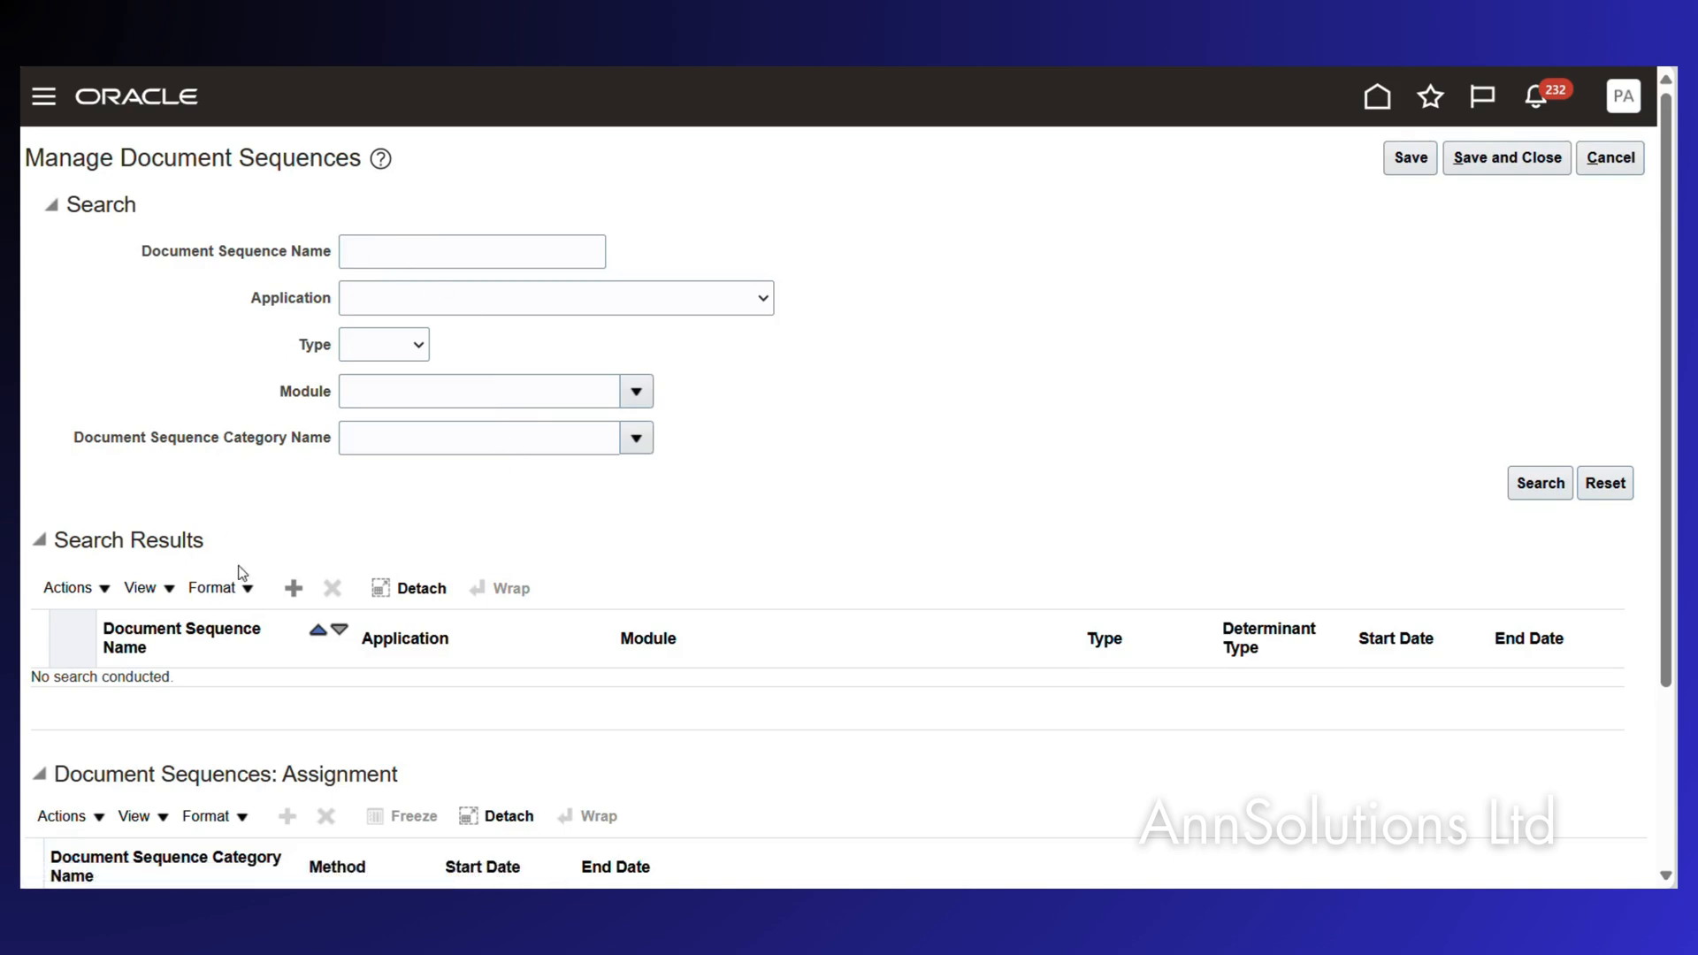
{"action": "left_click", "coordinate": [293, 588]}
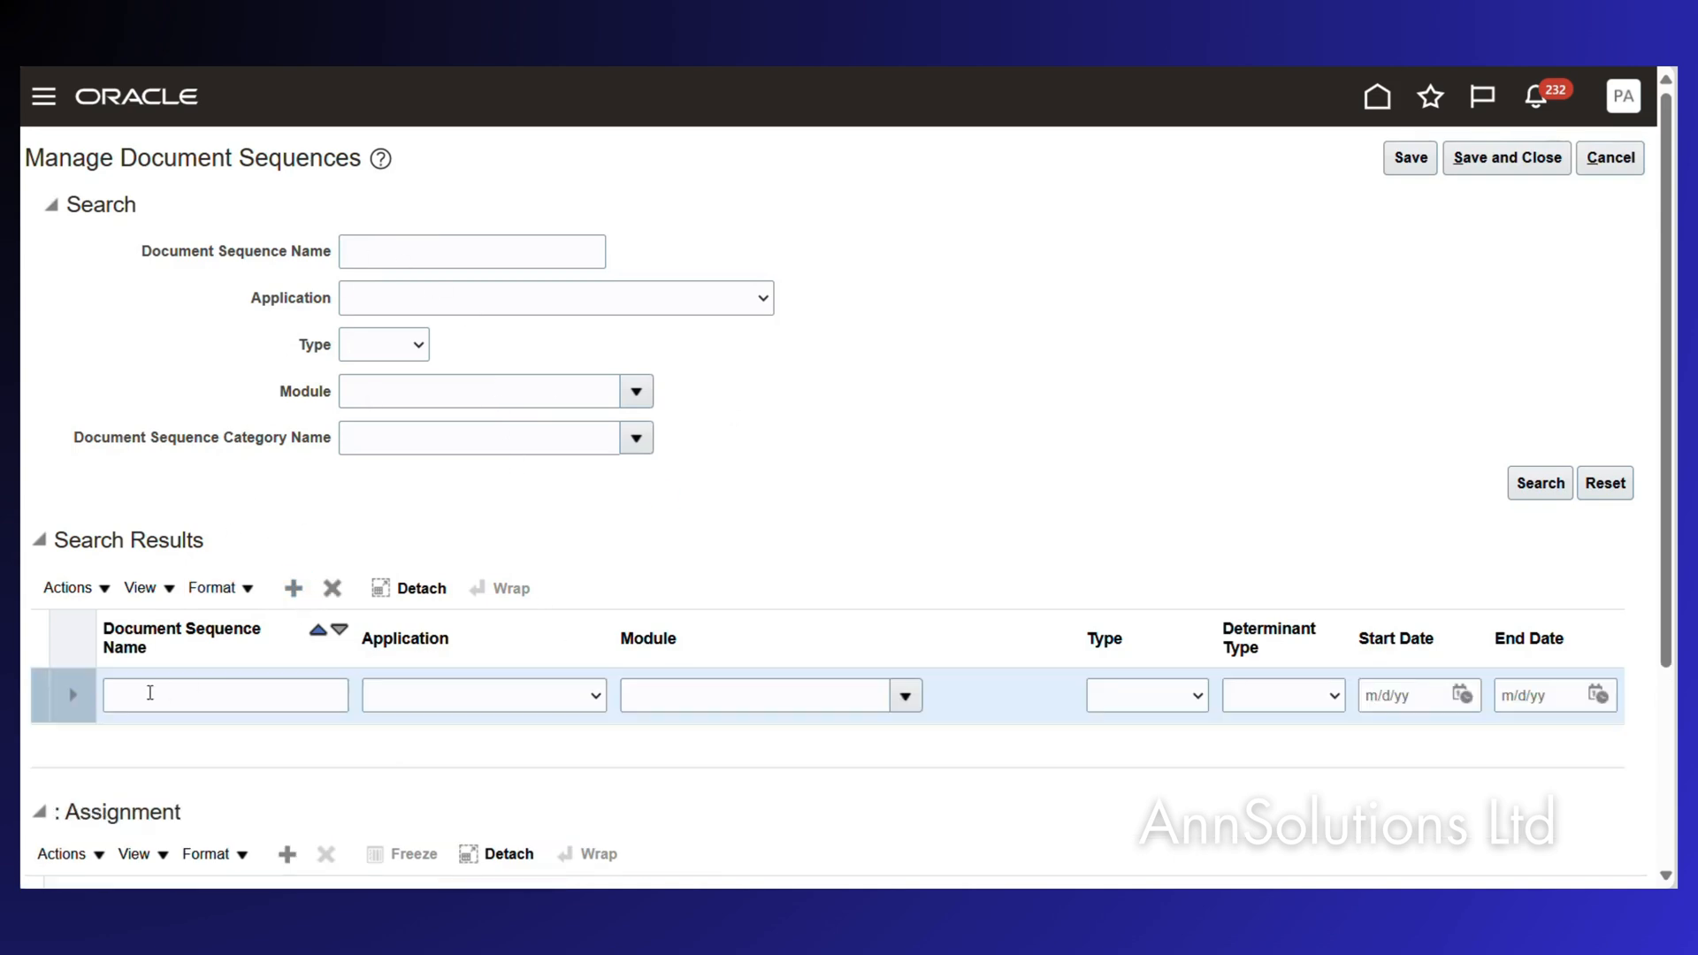
Name the new sequence Netting Doc Seq and set its application to Payables.
{"action": "left_click", "coordinate": [148, 695]}
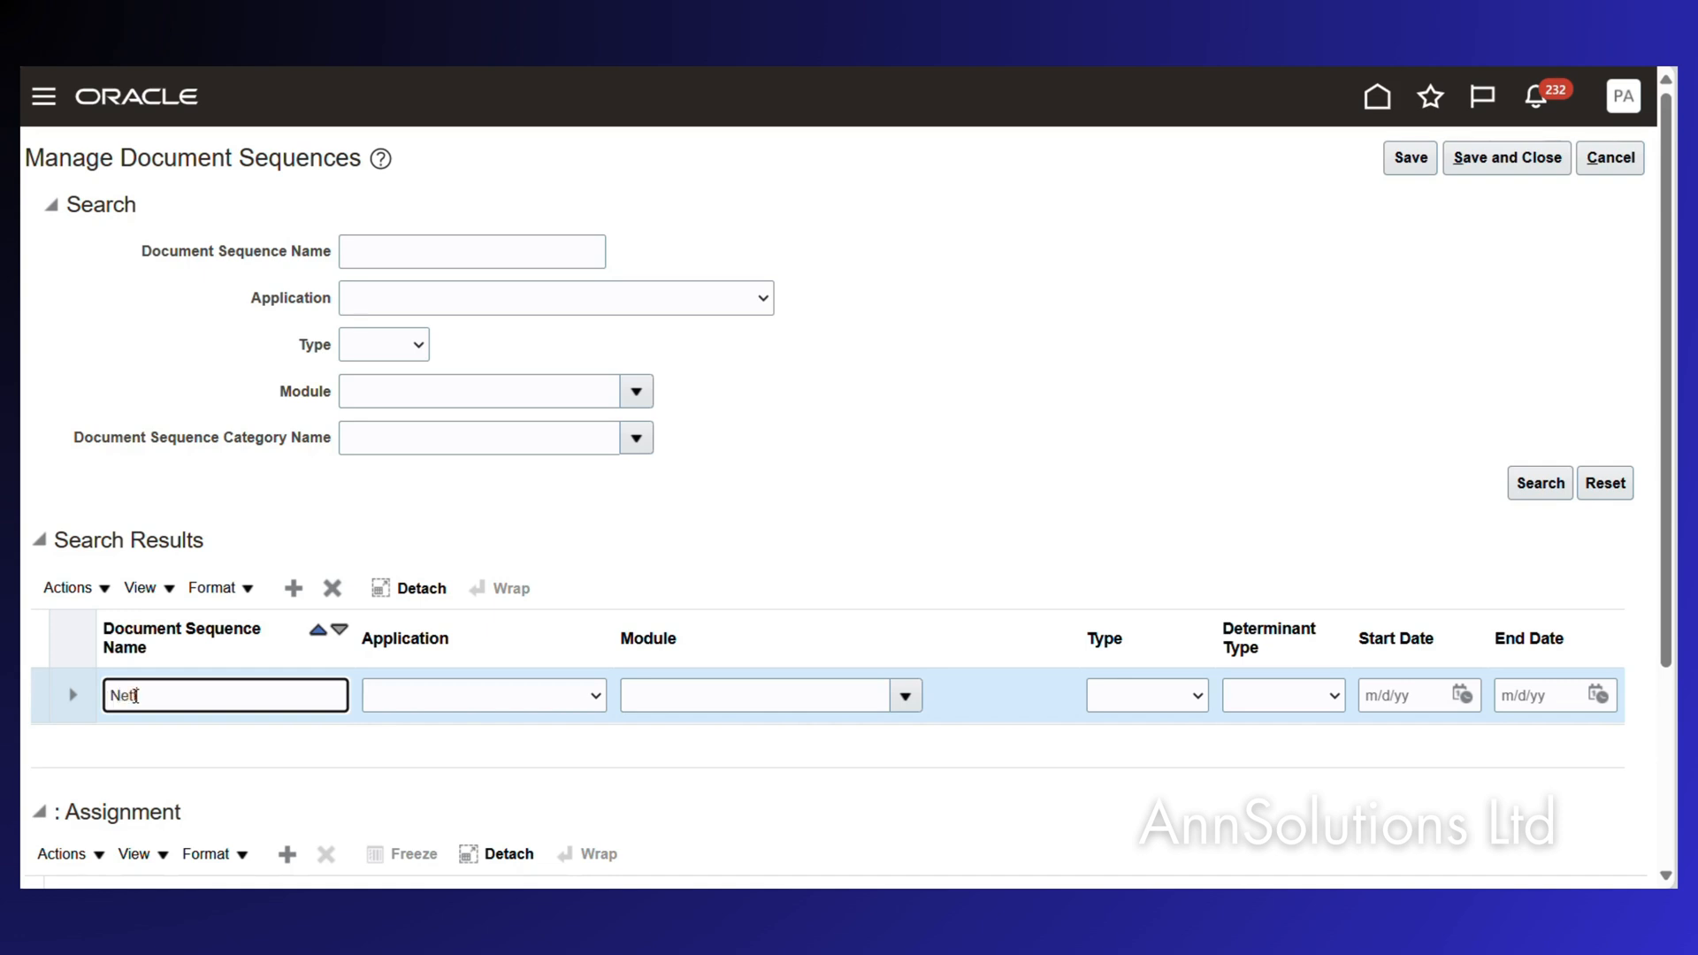
{"action": "type", "text": "oc Seq"}
{"action": "key", "text": "Tab"}
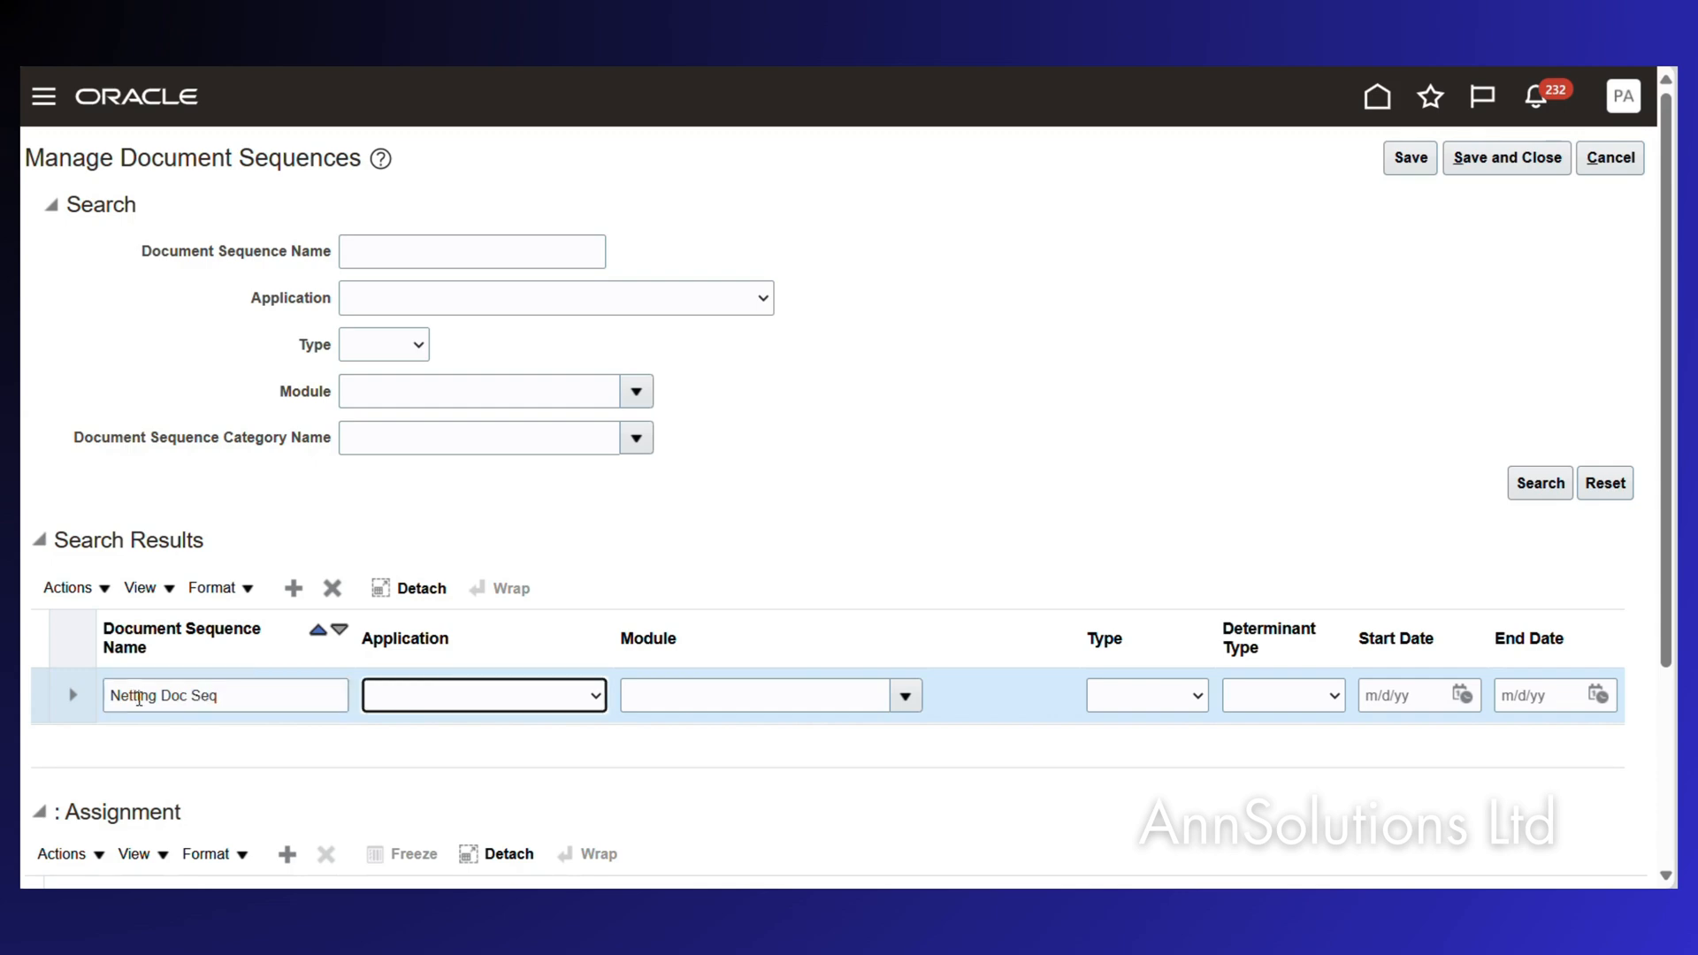
{"action": "left_click", "coordinate": [591, 697]}
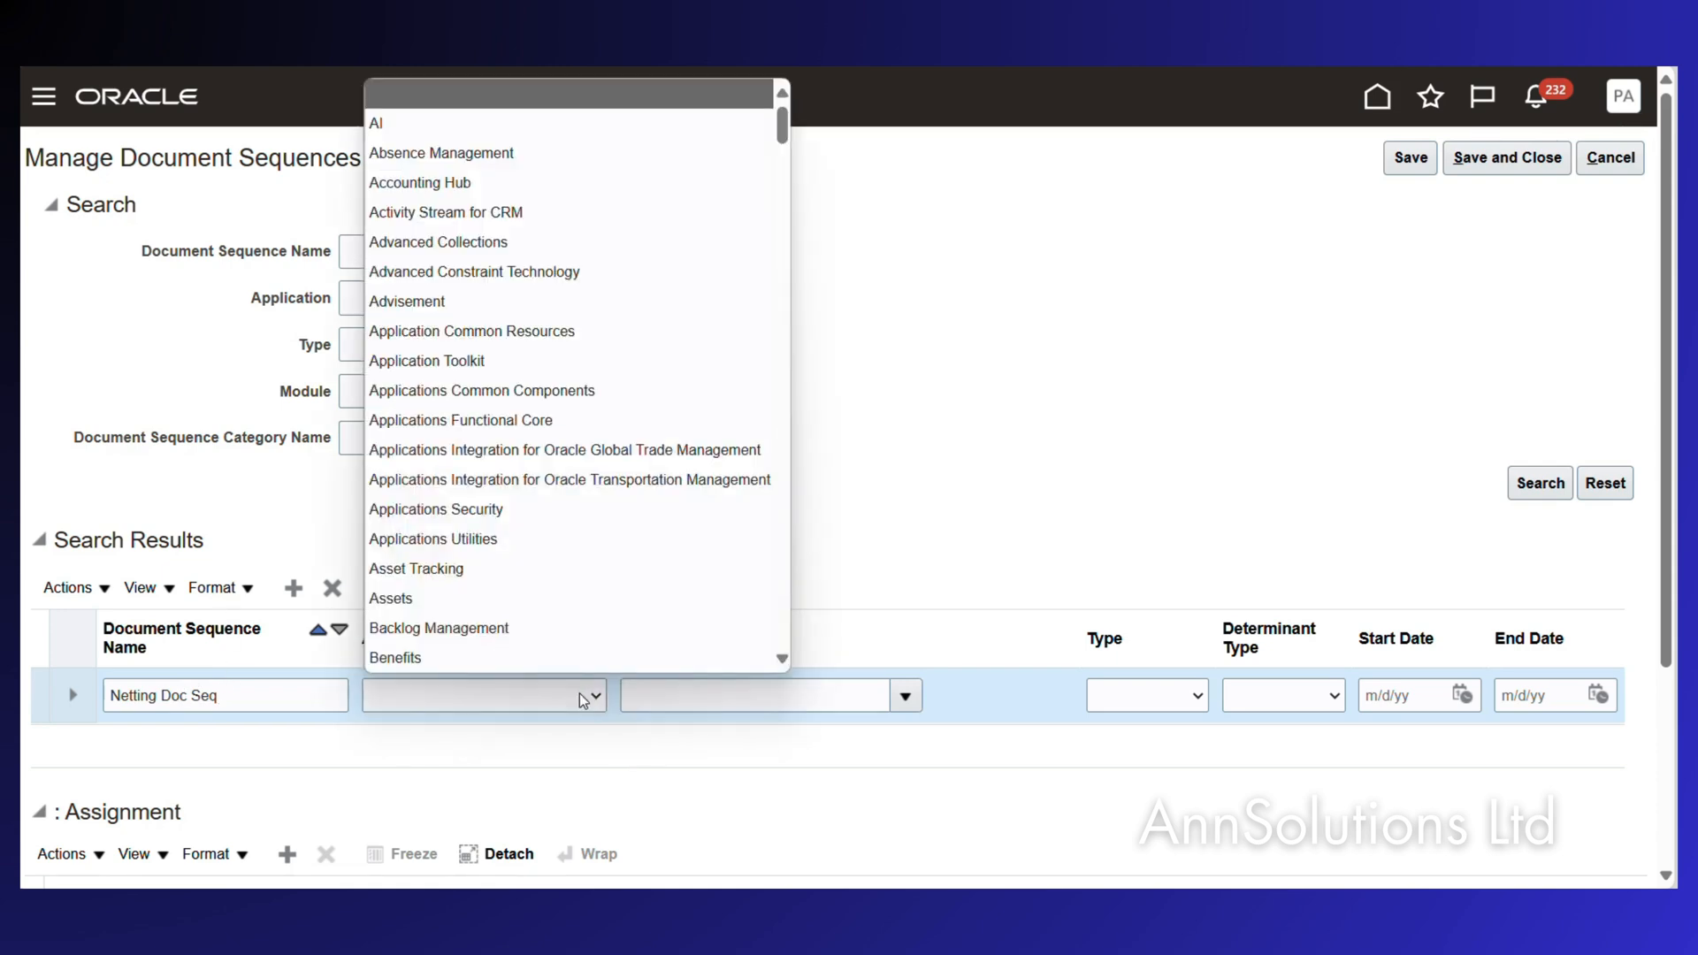
{"action": "key", "text": "Down"}
{"action": "key", "text": "Down"}
{"action": "key", "text": "Down"}
{"action": "key", "text": "Down"}
{"action": "key", "text": "Down"}
{"action": "key", "text": "Down"}
{"action": "key", "text": "Down"}
{"action": "key", "text": "Down"}
{"action": "key", "text": "Down"}
{"action": "key", "text": "Down"}
{"action": "key", "text": "Down"}
{"action": "key", "text": "Down"}
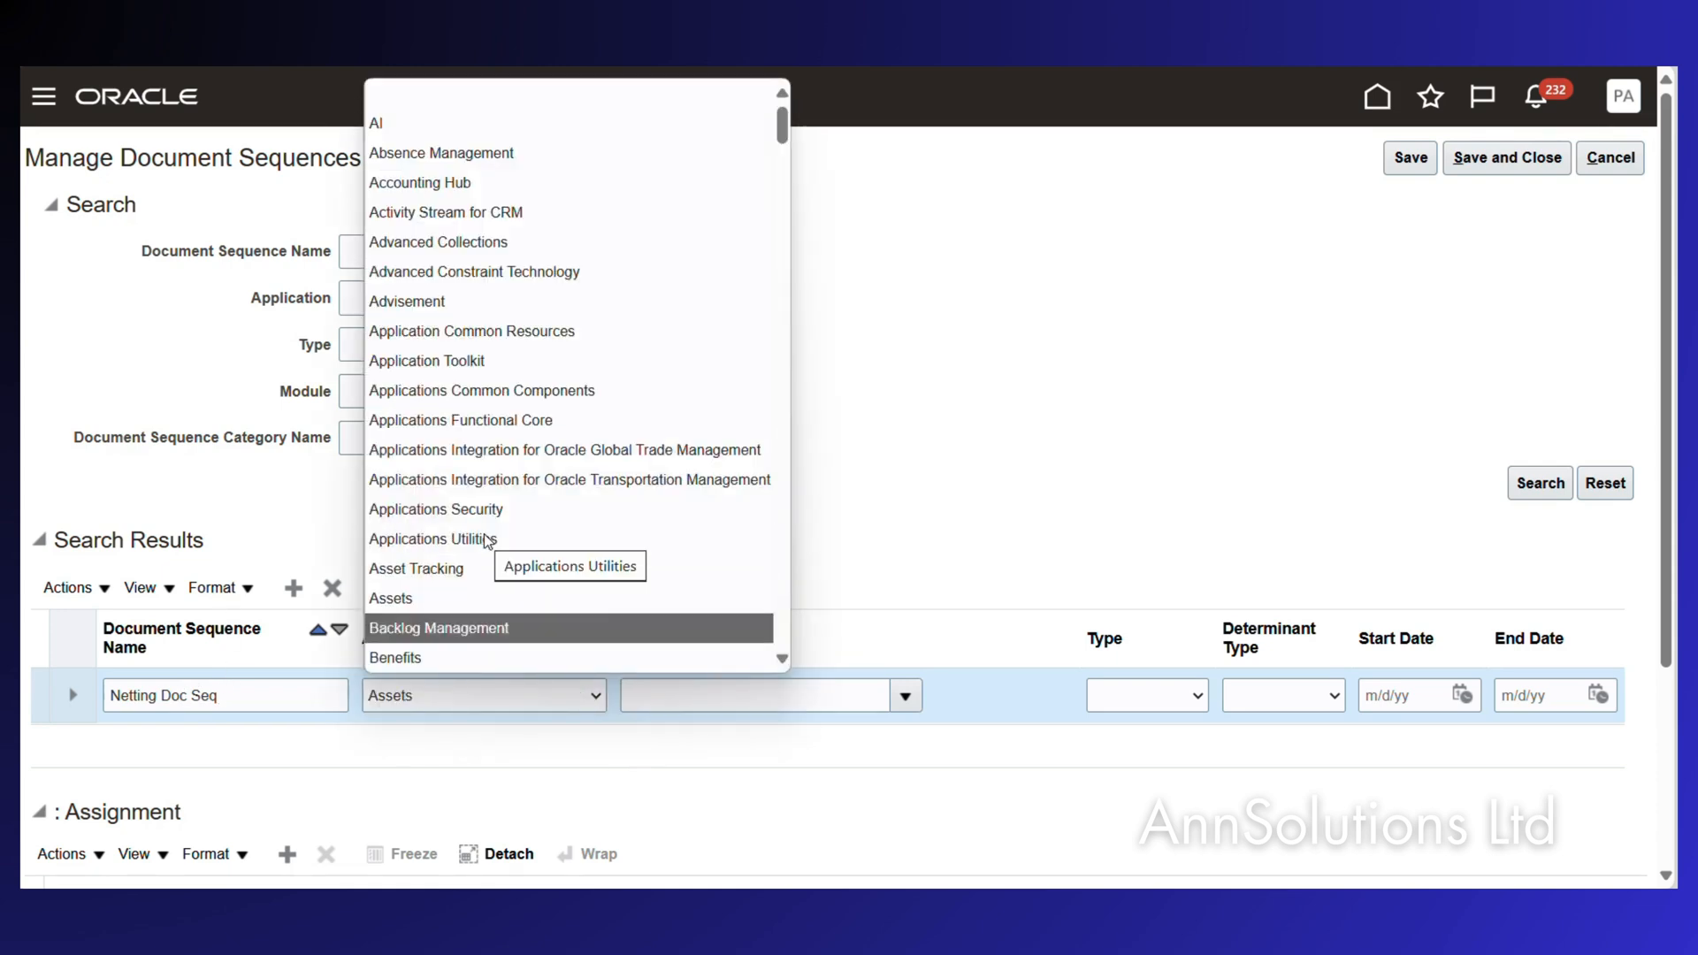
{"action": "key", "text": "p"}
{"action": "key", "text": "Up"}
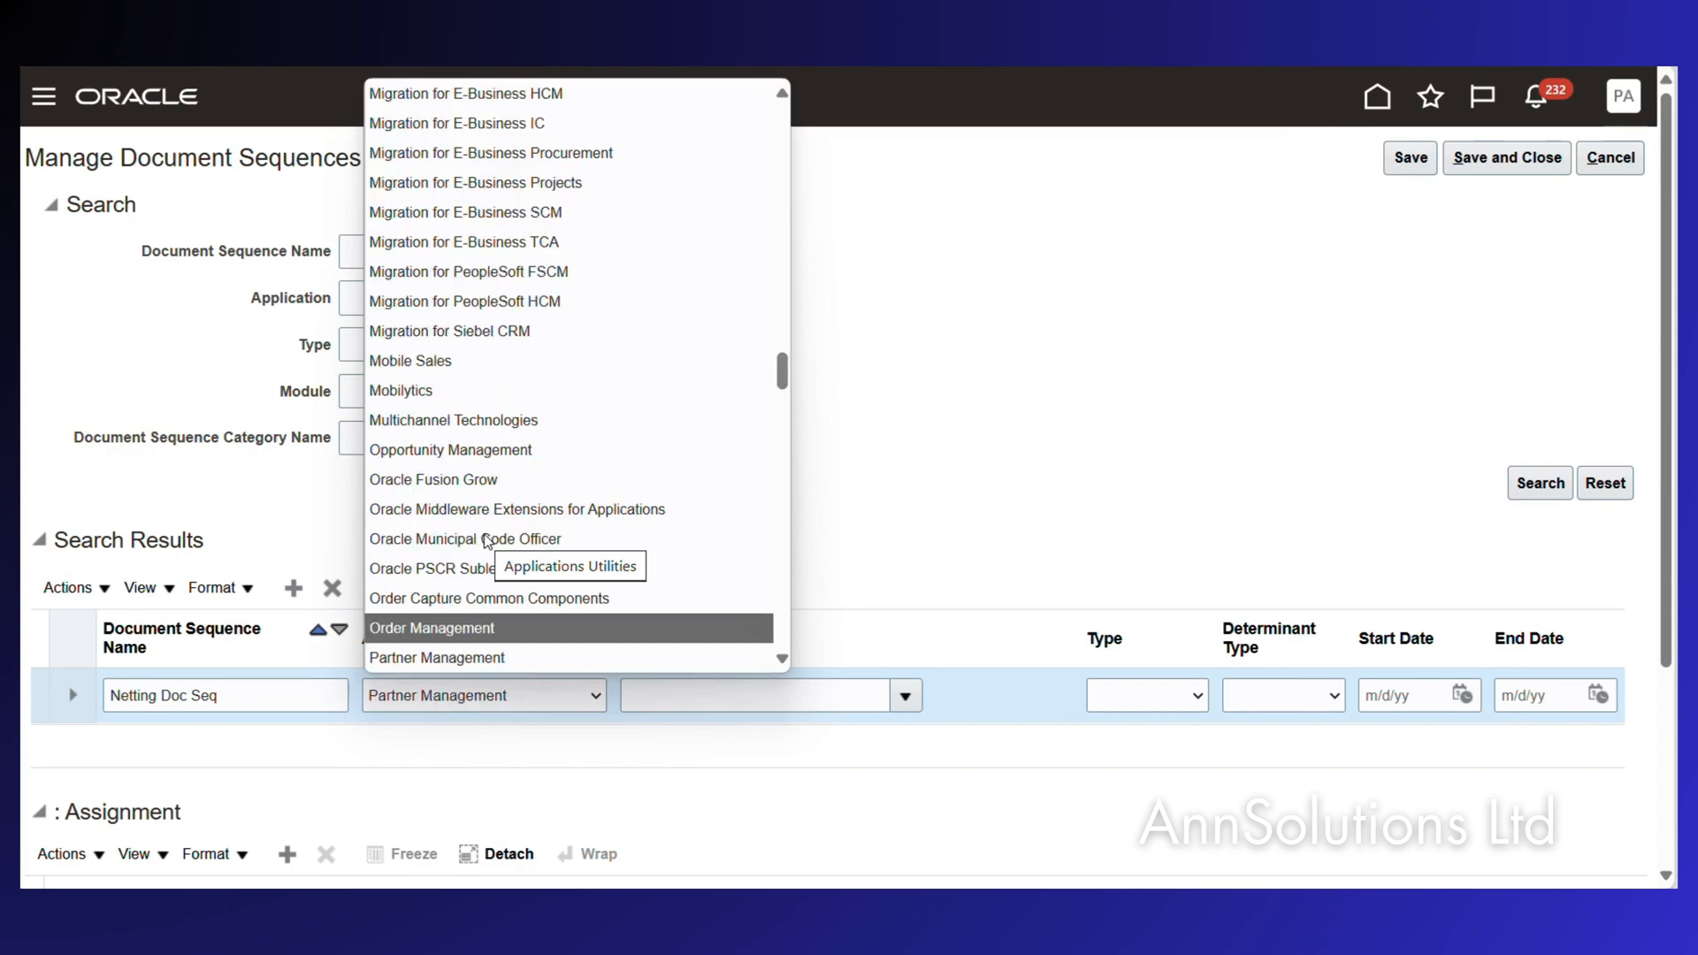
{"action": "key", "text": "Down"}
{"action": "key", "text": "Down"}
{"action": "key", "text": "Down"}
{"action": "key", "text": "Down"}
{"action": "key", "text": "Up"}
{"action": "key", "text": "Up"}
{"action": "key", "text": "Return"}
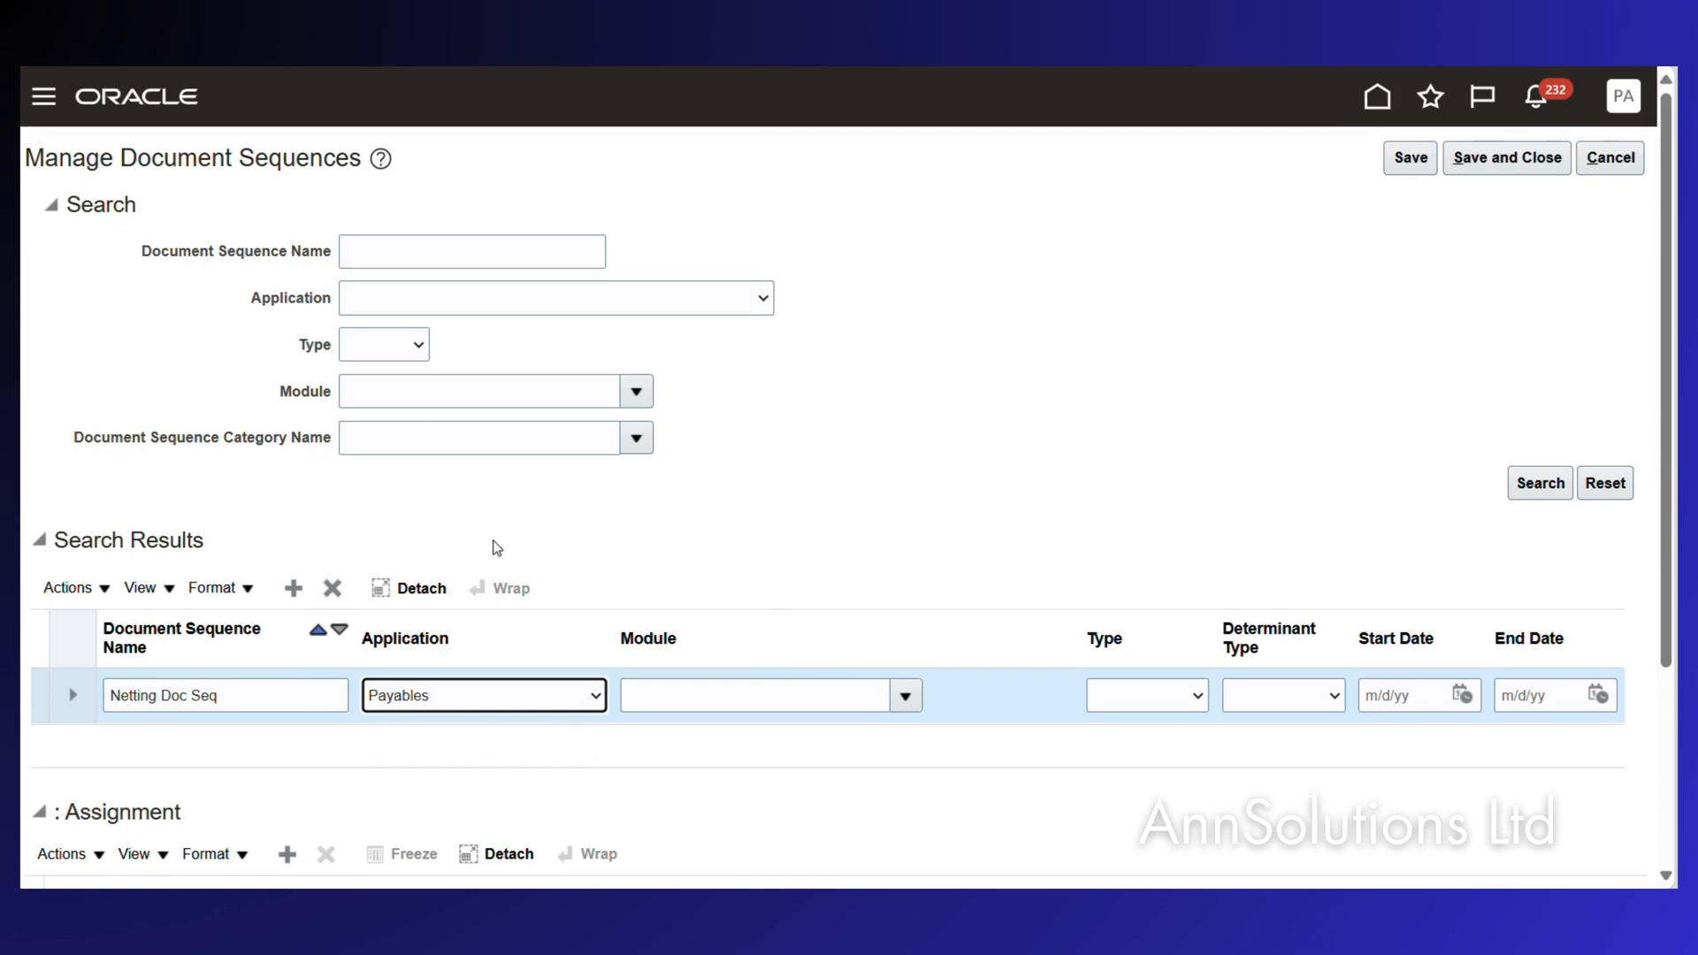
Set the sequence's module to Payables via a module search for 'payable'.
{"action": "left_click", "coordinate": [911, 703]}
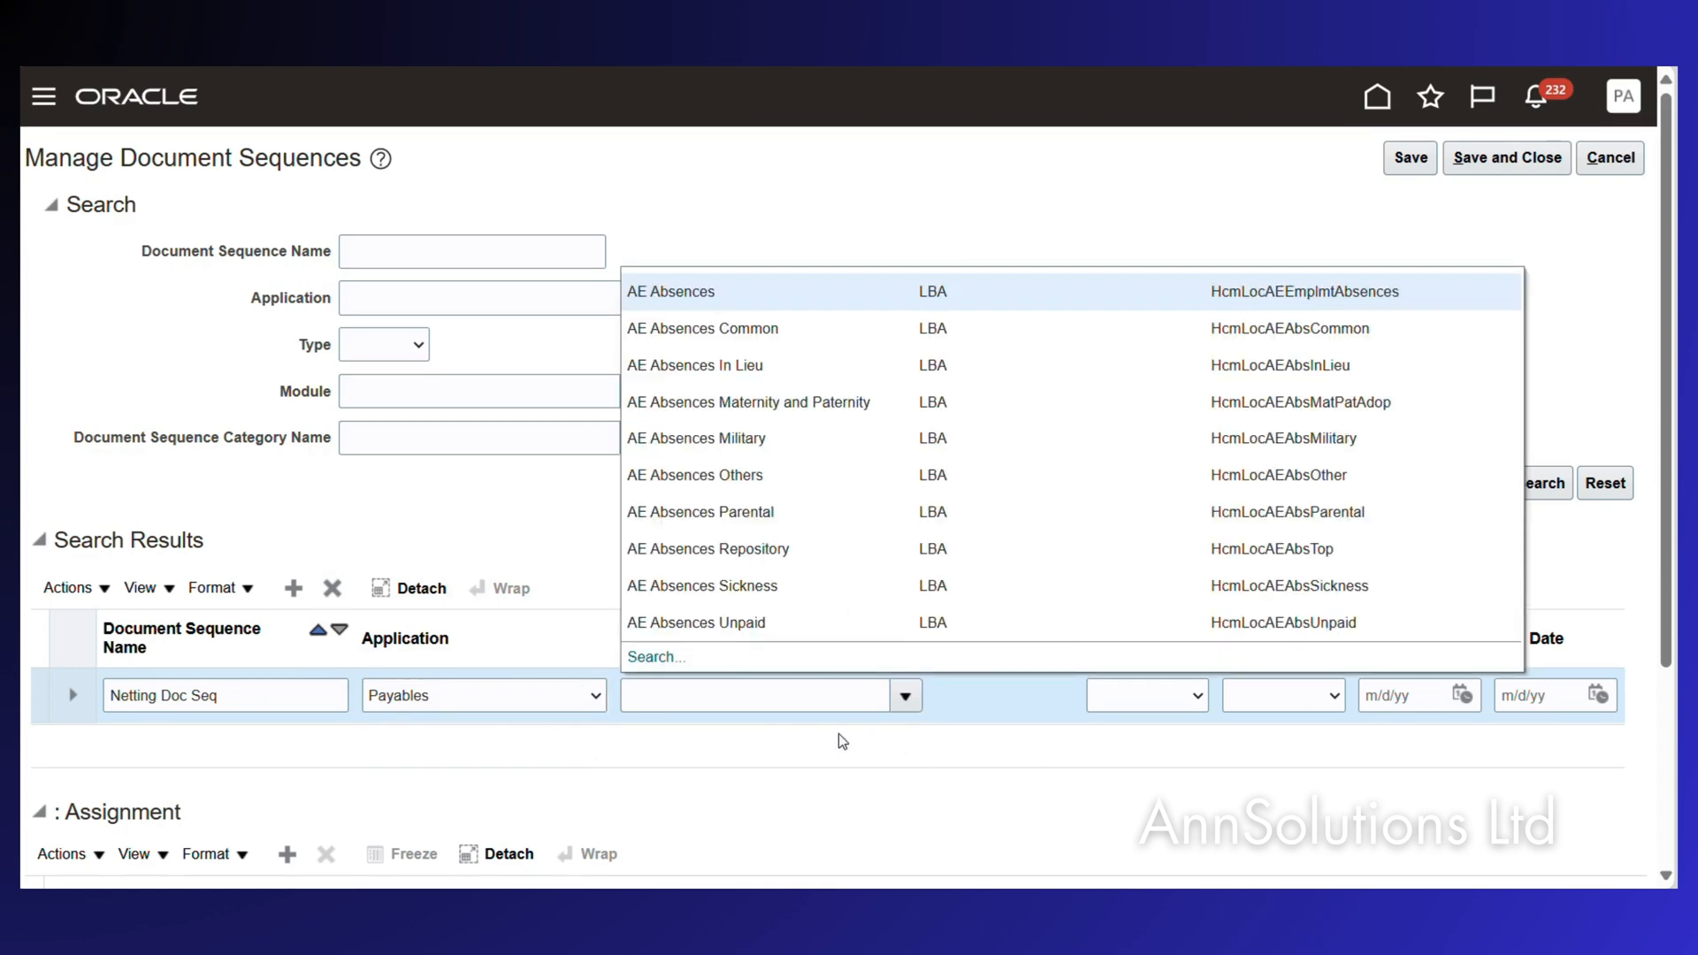
{"action": "left_click", "coordinate": [653, 657]}
{"action": "left_click", "coordinate": [673, 439]}
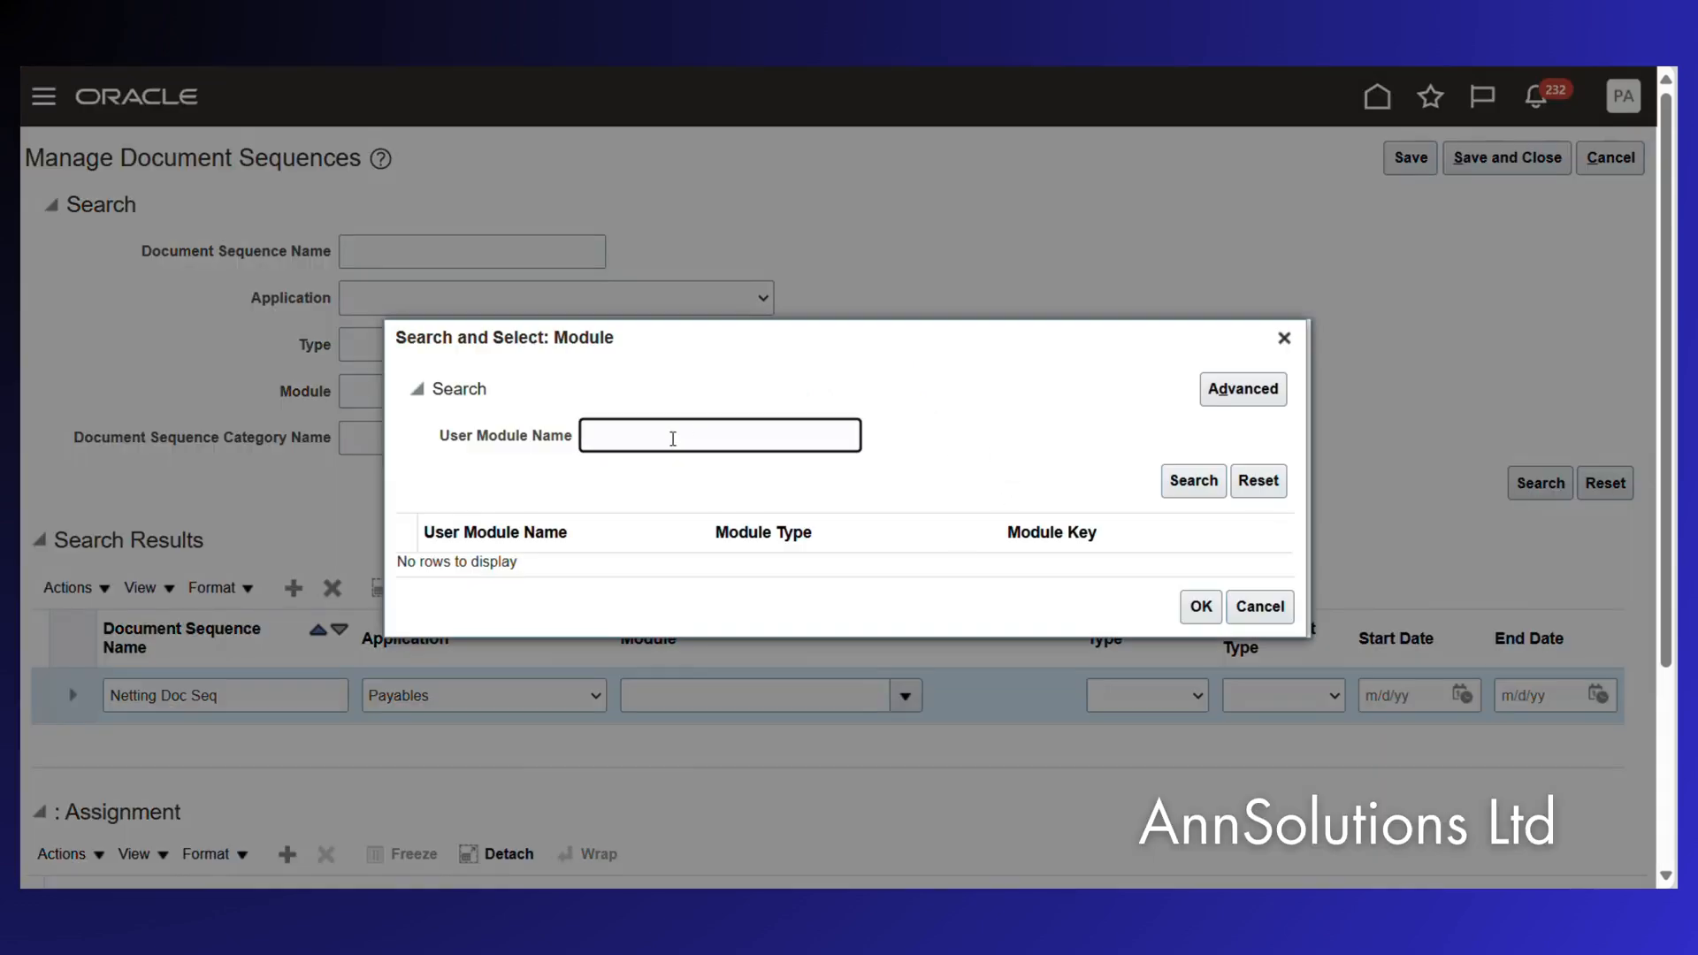
{"action": "type", "text": "payable"}
{"action": "key", "text": "Return"}
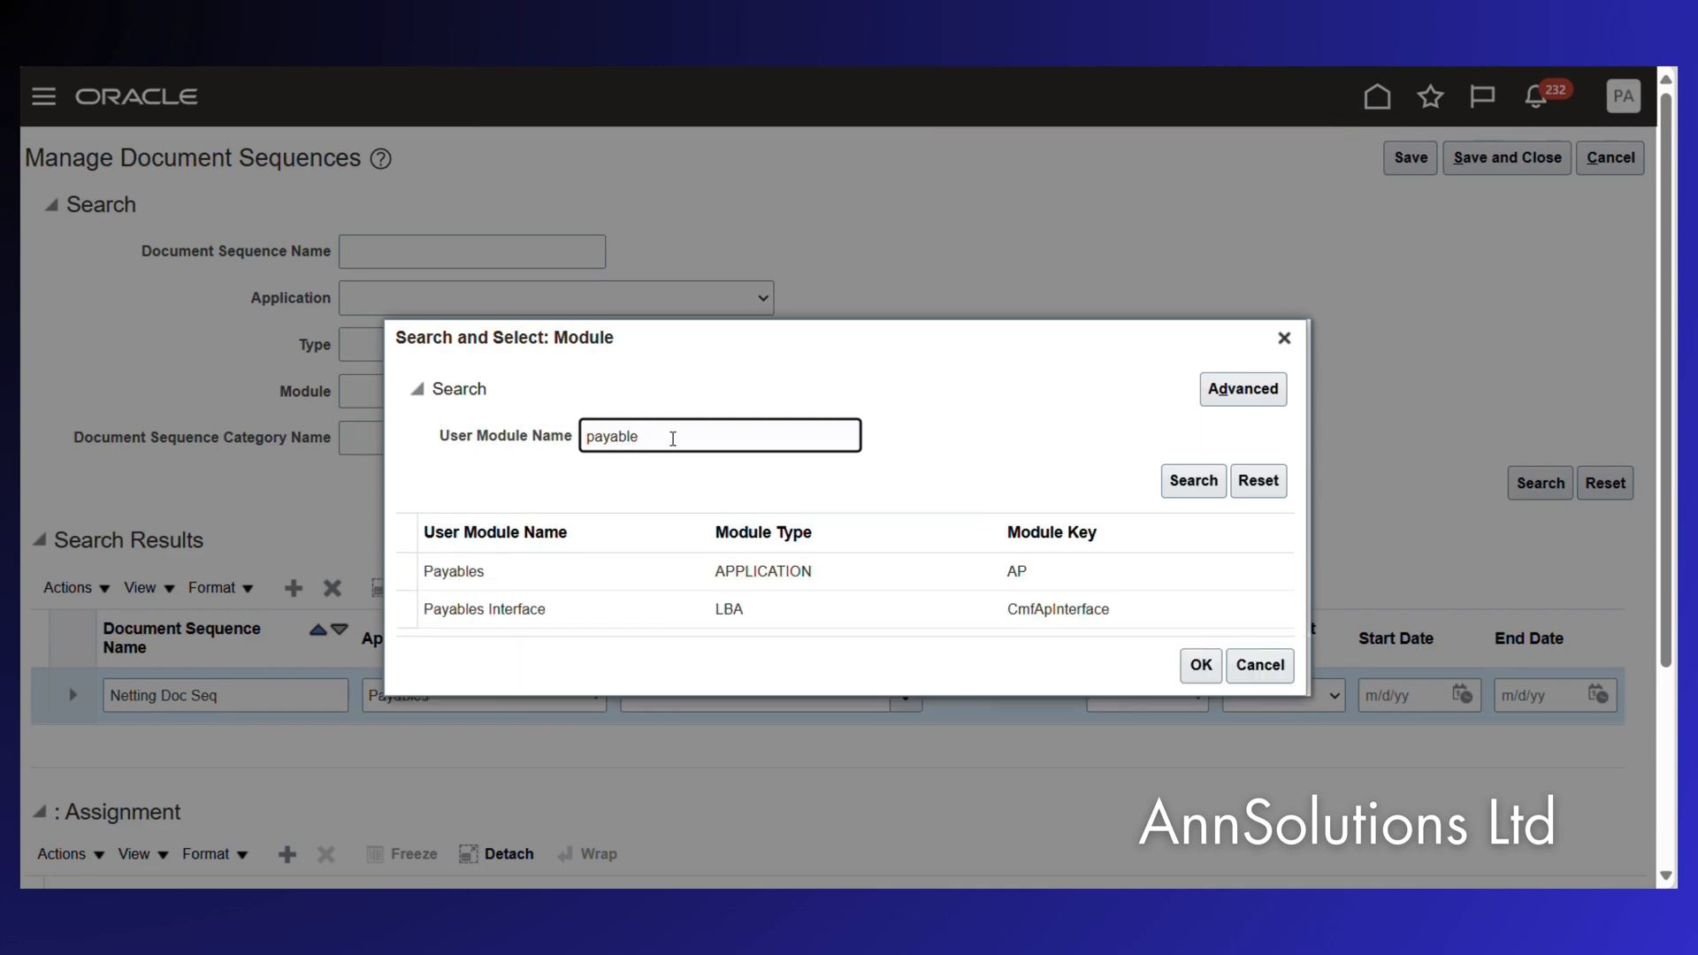
{"action": "left_click", "coordinate": [551, 543]}
{"action": "left_click", "coordinate": [1201, 636]}
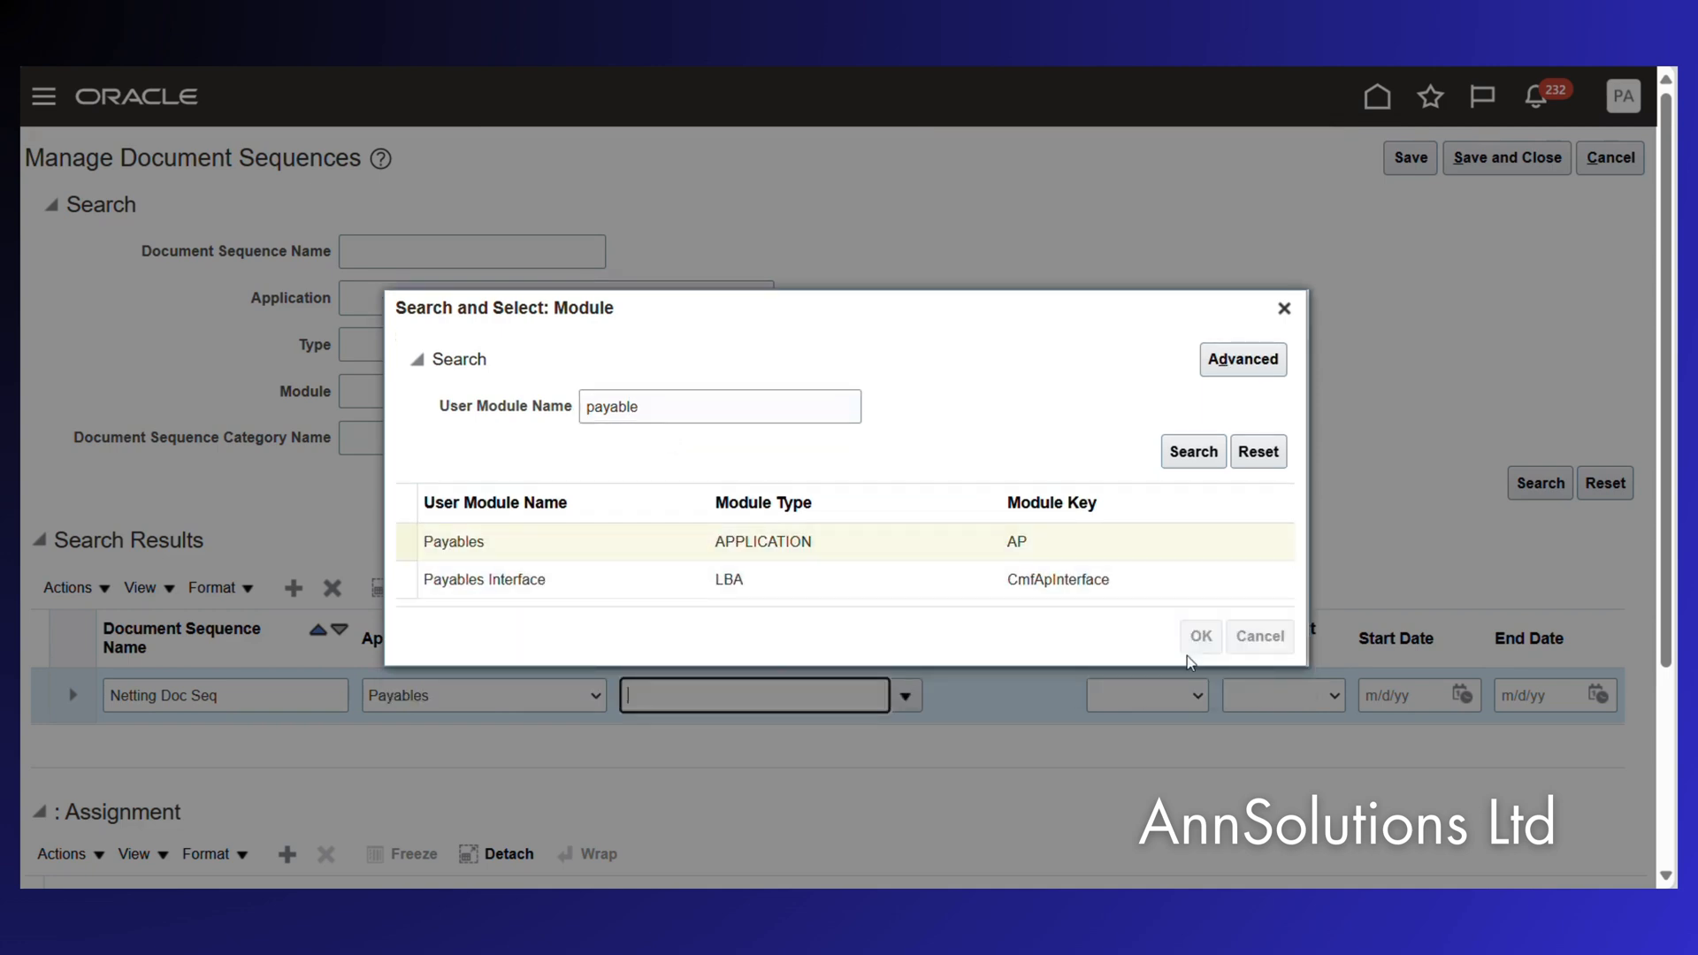
{"action": "left_click", "coordinate": [1148, 712]}
{"action": "left_click", "coordinate": [1148, 713]}
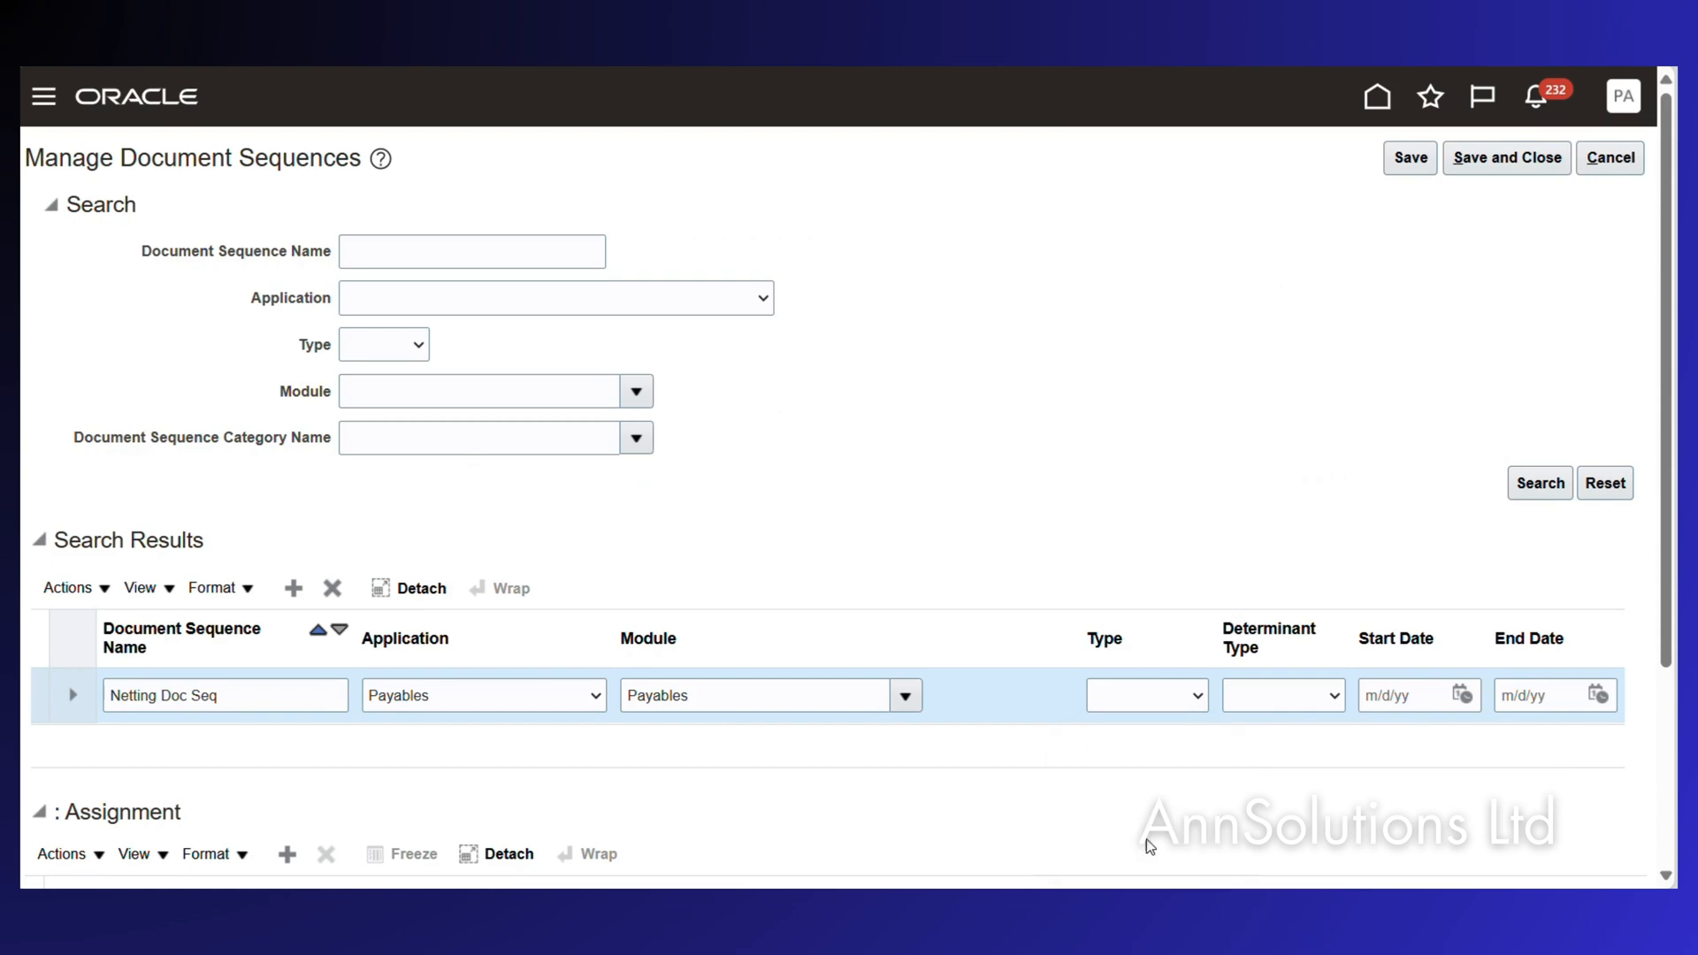
Set the sequence type to Gapless and the determinant type to Legal entity.
{"action": "left_click", "coordinate": [1172, 715]}
{"action": "key", "text": "Down"}
{"action": "key", "text": "Down"}
{"action": "key", "text": "Down"}
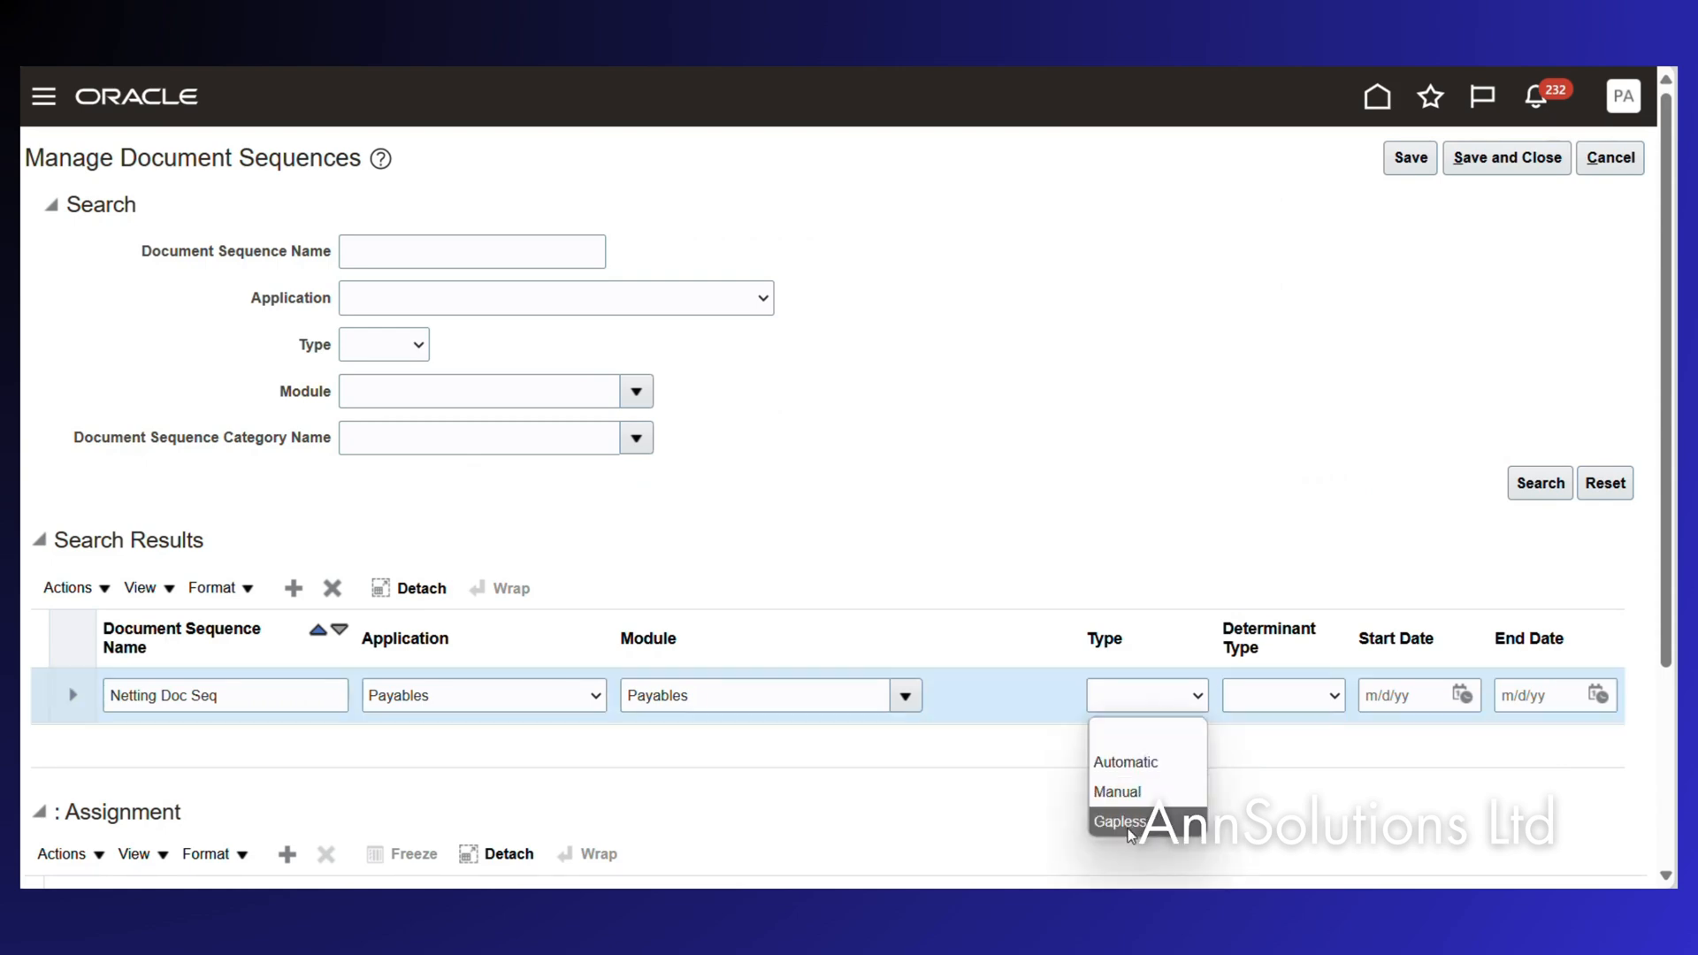
{"action": "key", "text": "Return"}
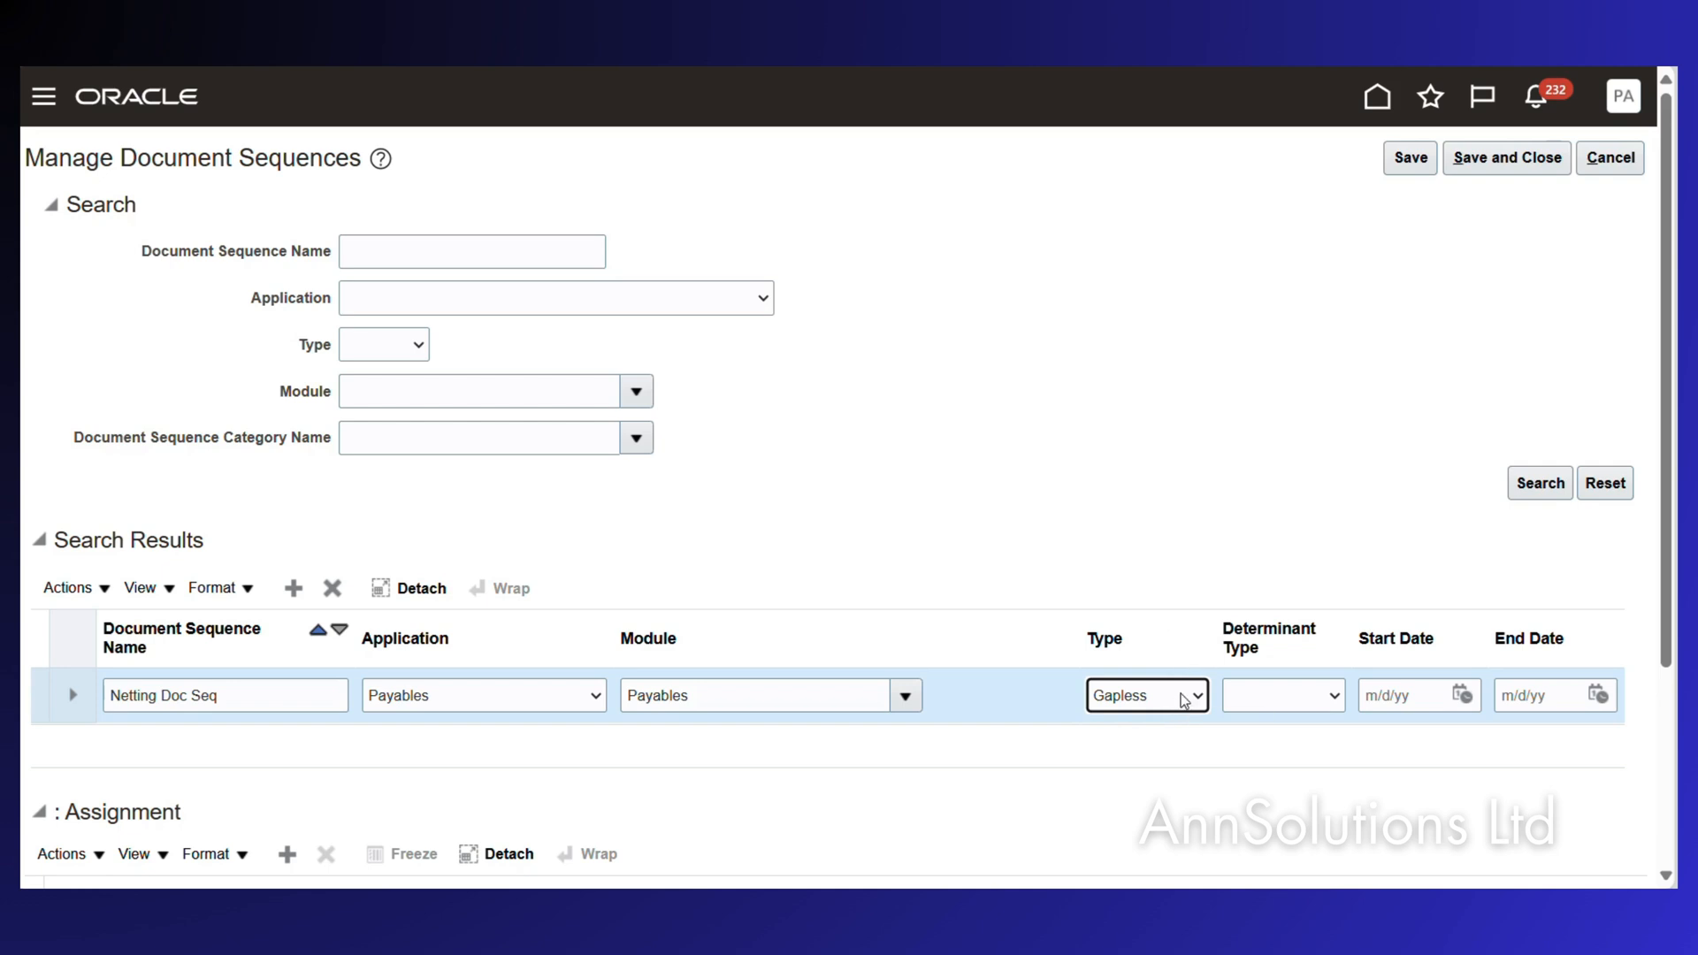
{"action": "left_click", "coordinate": [1183, 700]}
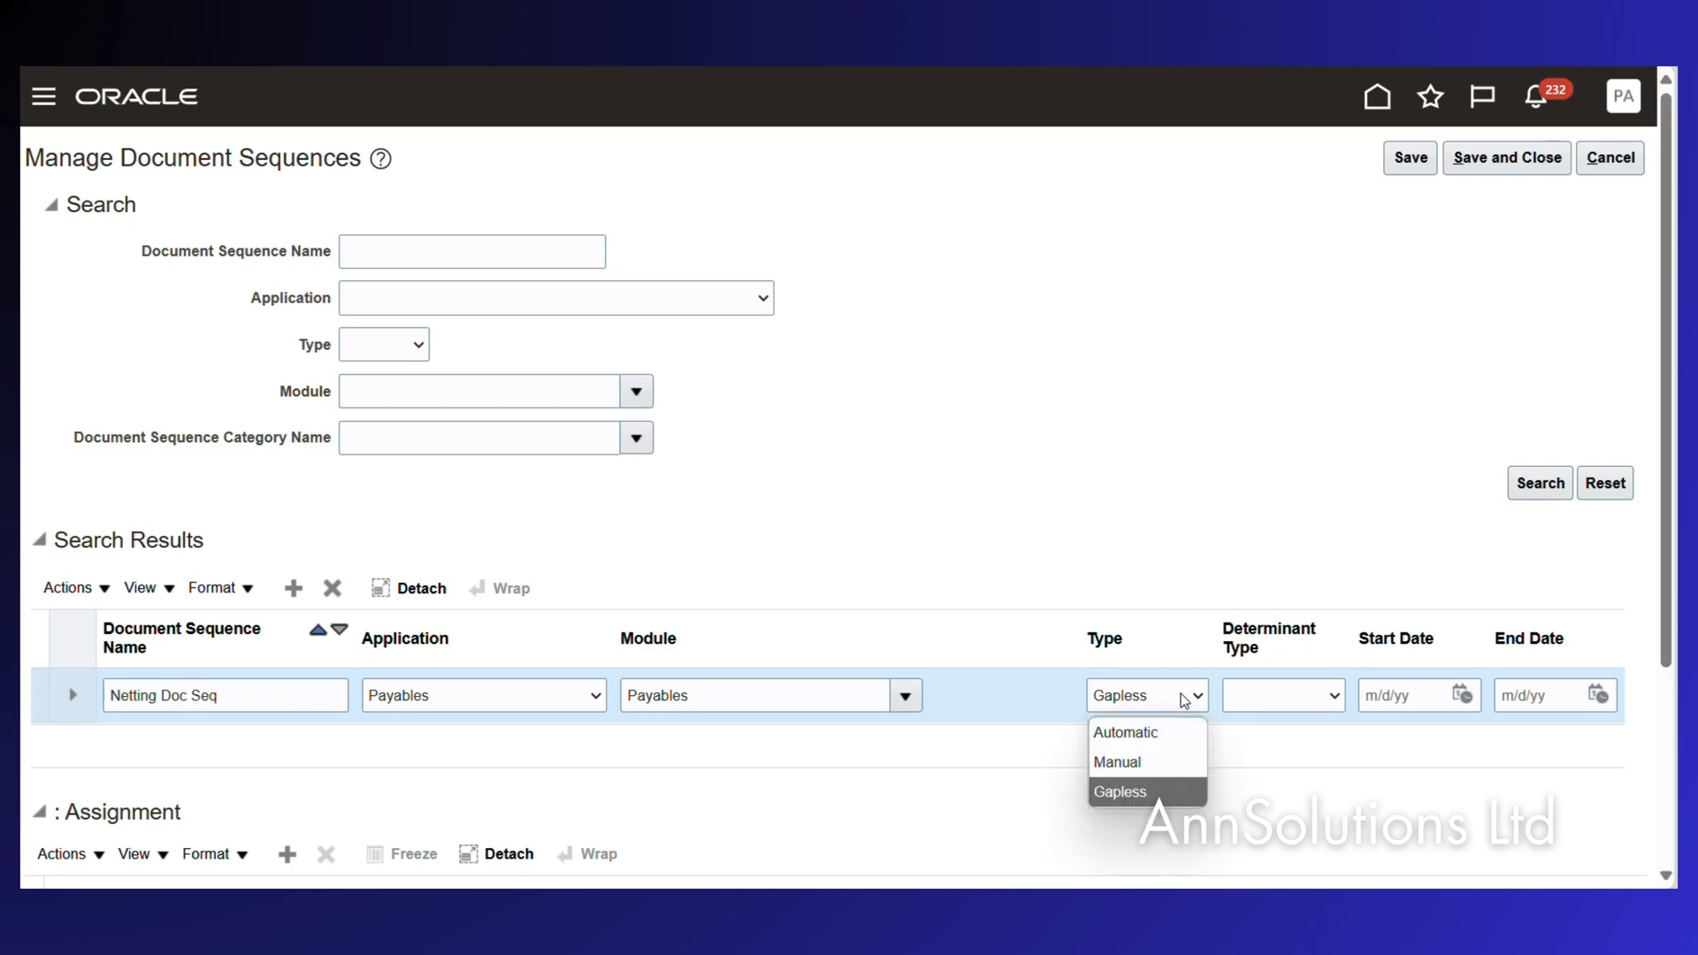
{"action": "left_click", "coordinate": [1332, 699]}
{"action": "left_click", "coordinate": [1332, 698]}
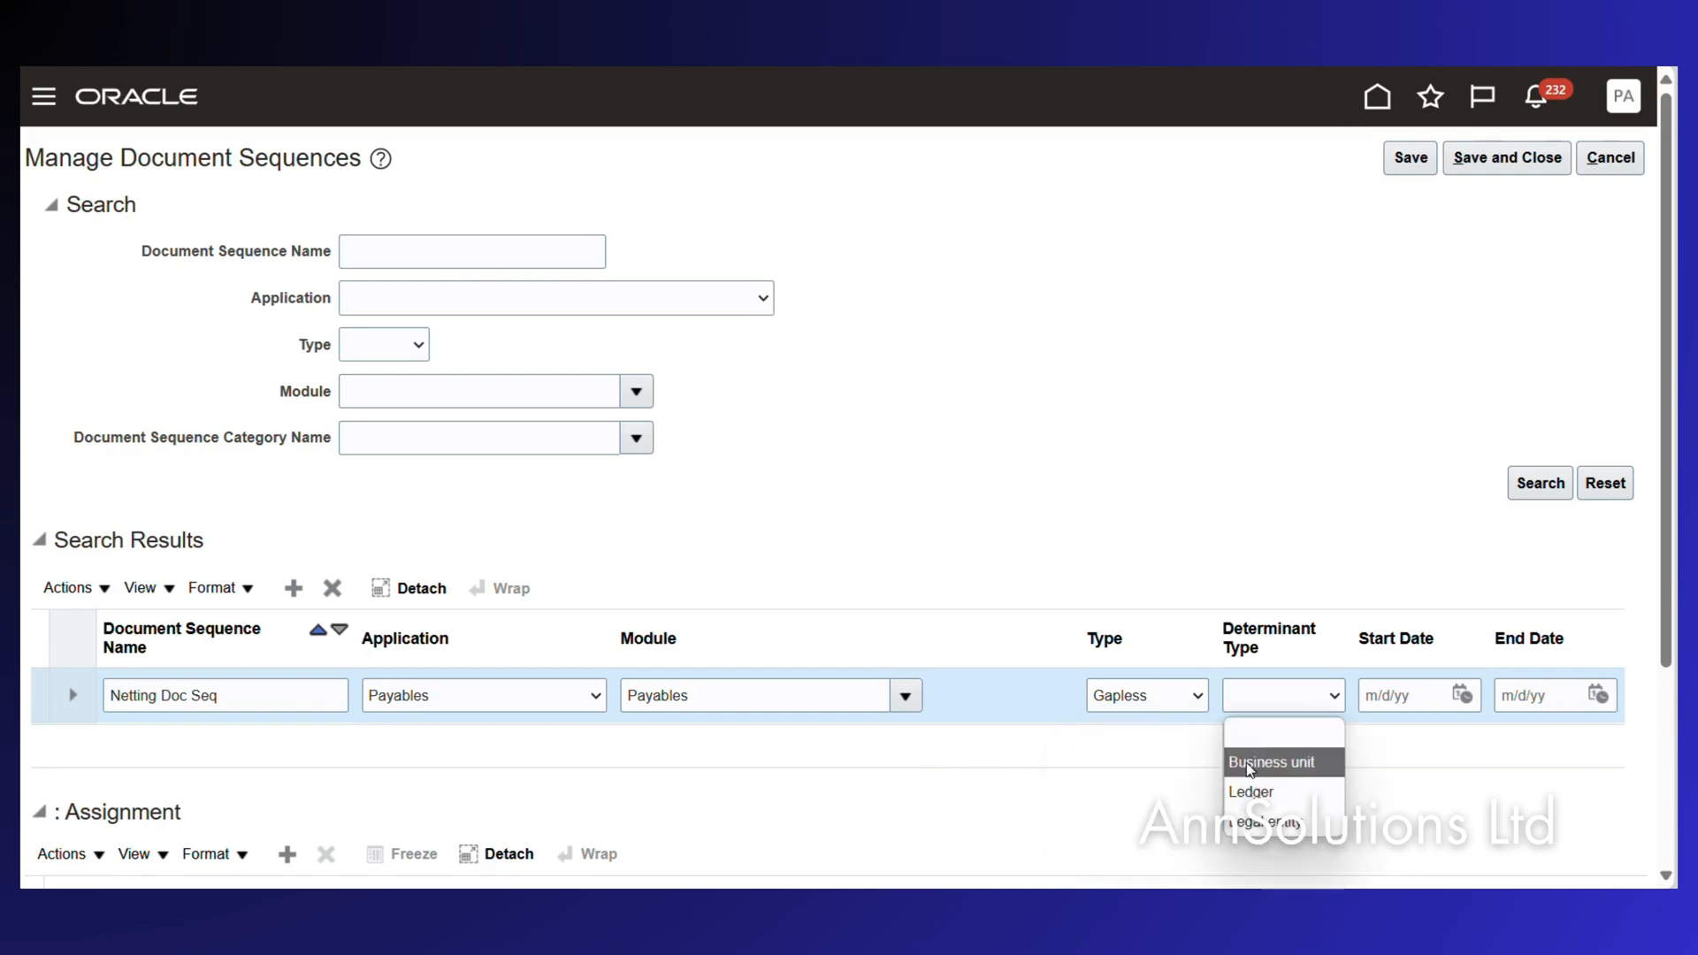
{"action": "left_click", "coordinate": [1264, 810]}
Enter 1/1/24 as the sequence start date.
{"action": "left_click", "coordinate": [1385, 694]}
{"action": "type", "text": "1/12"}
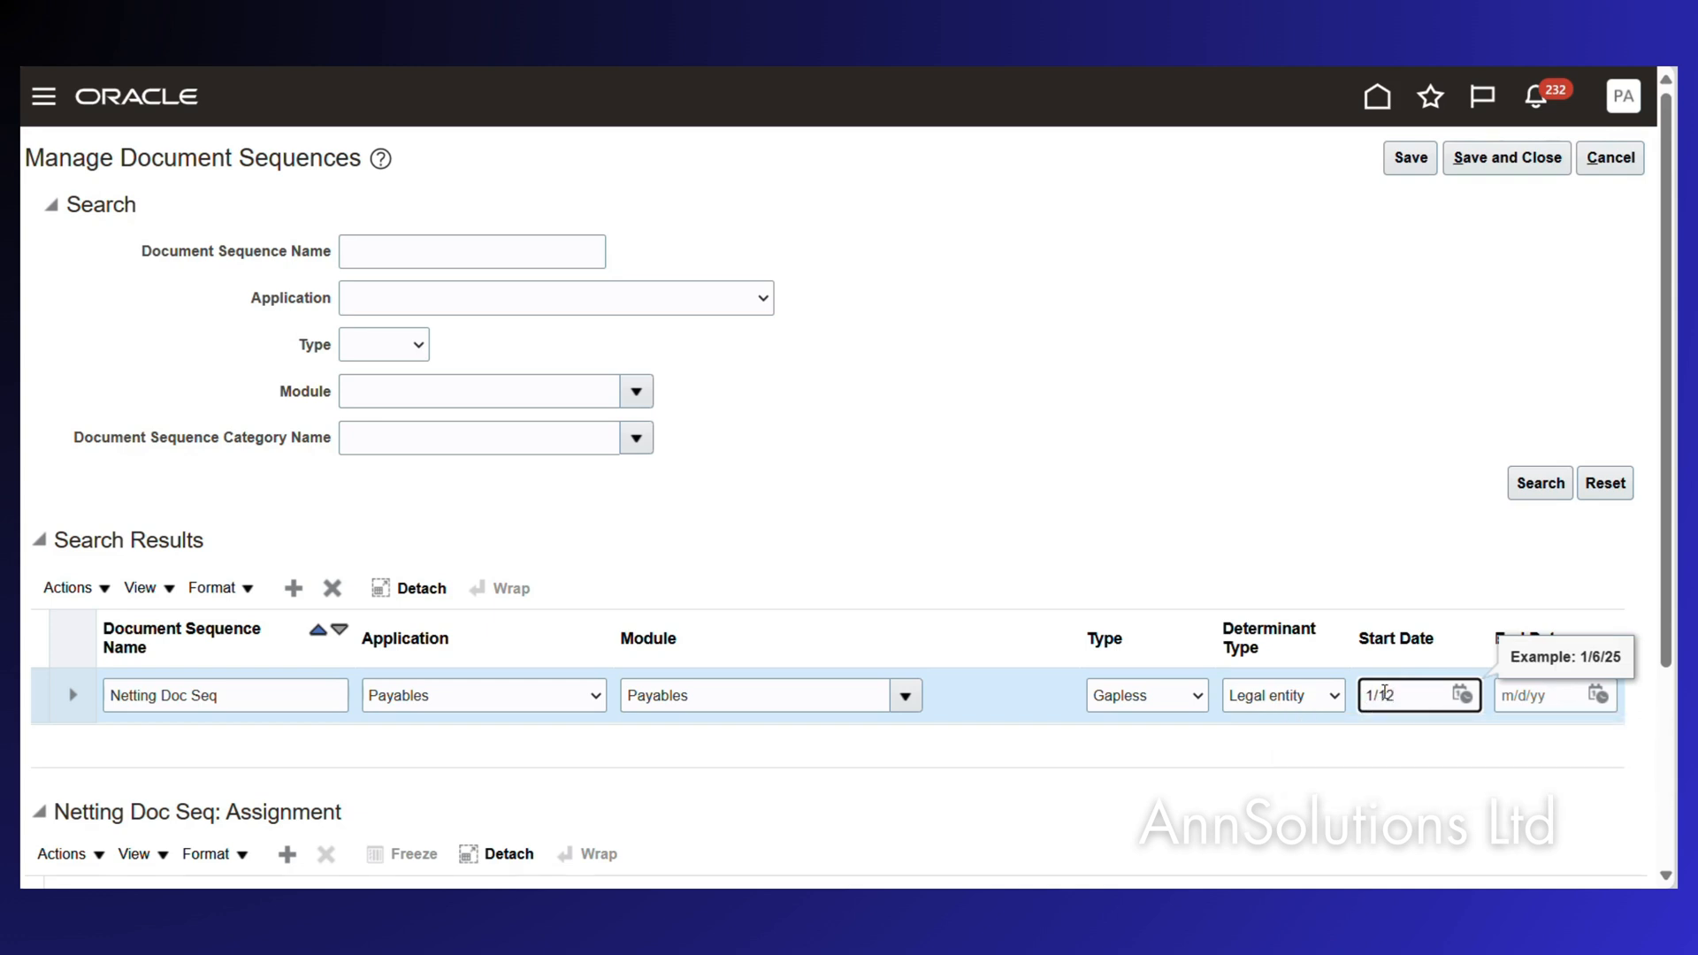
{"action": "key", "text": "Tab"}
{"action": "key", "text": "shift+Tab"}
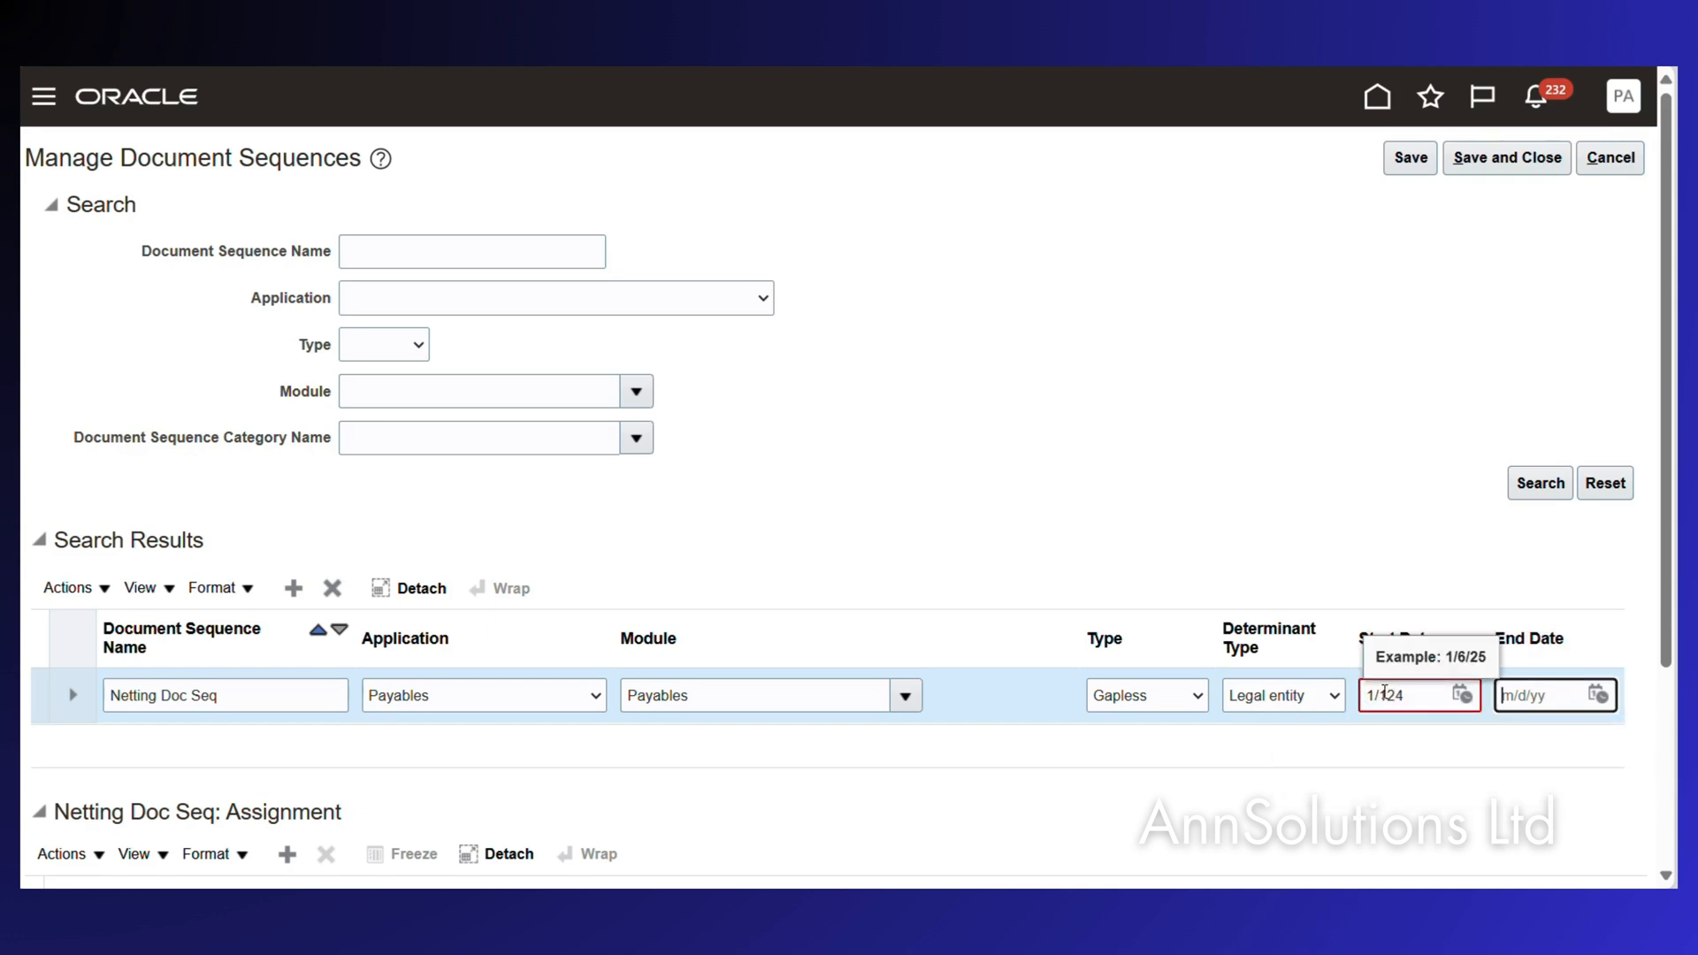
{"action": "left_click", "coordinate": [1386, 695]}
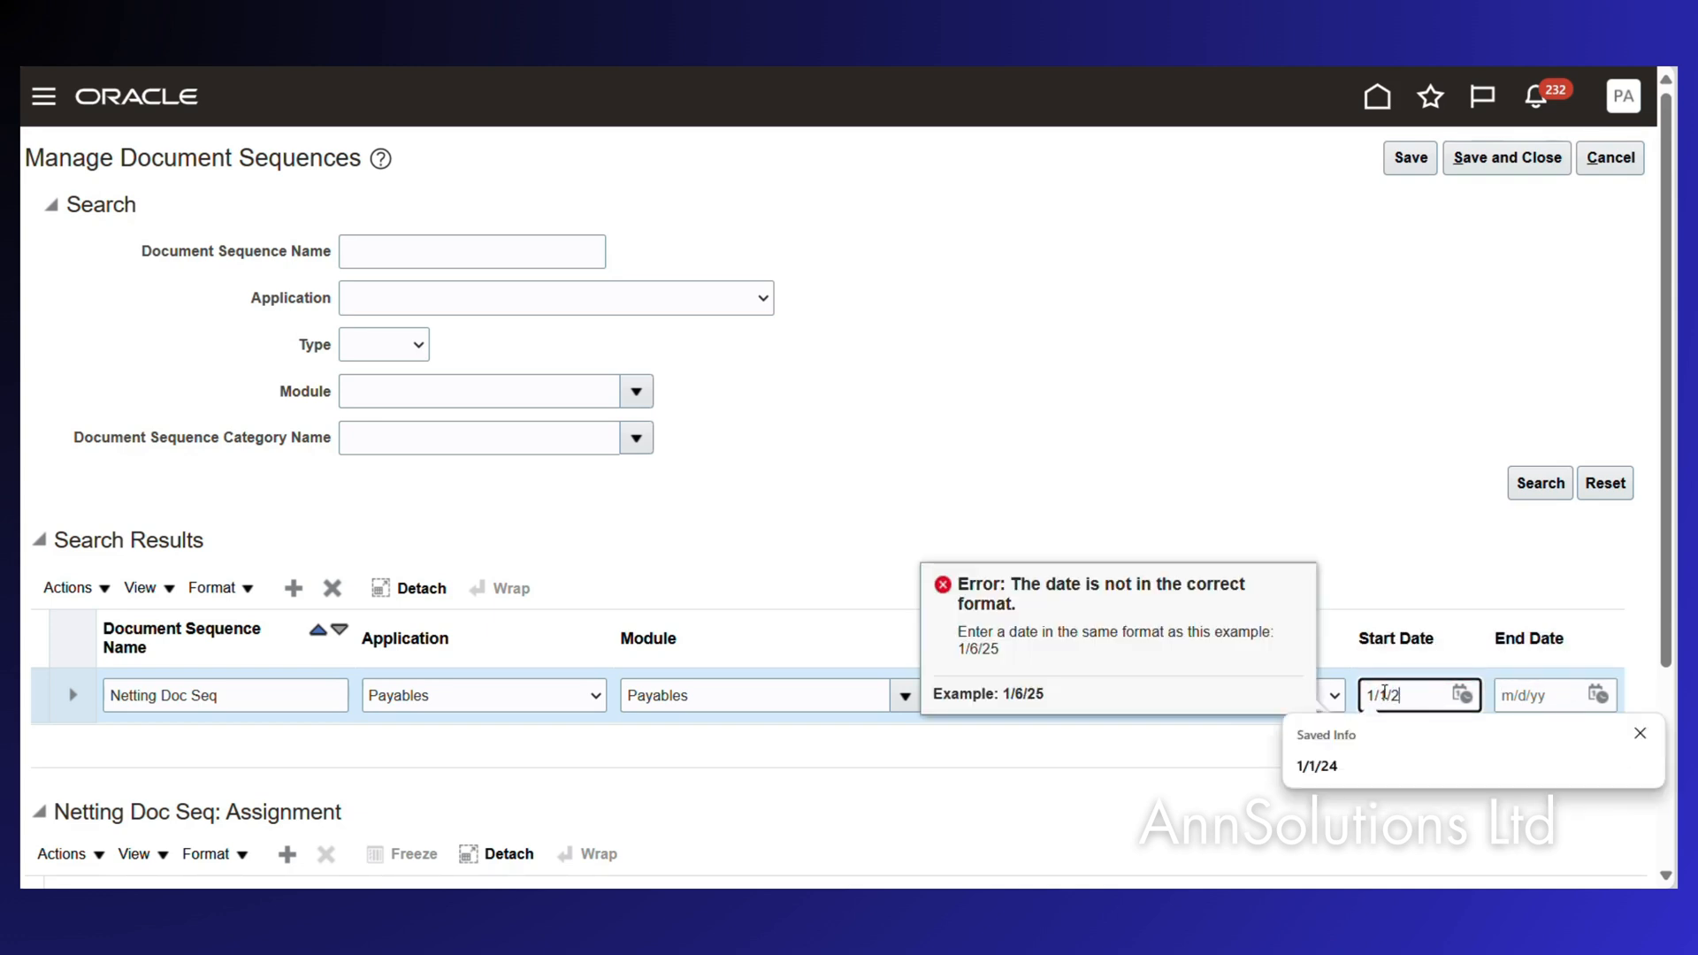
{"action": "key", "text": "Tab"}
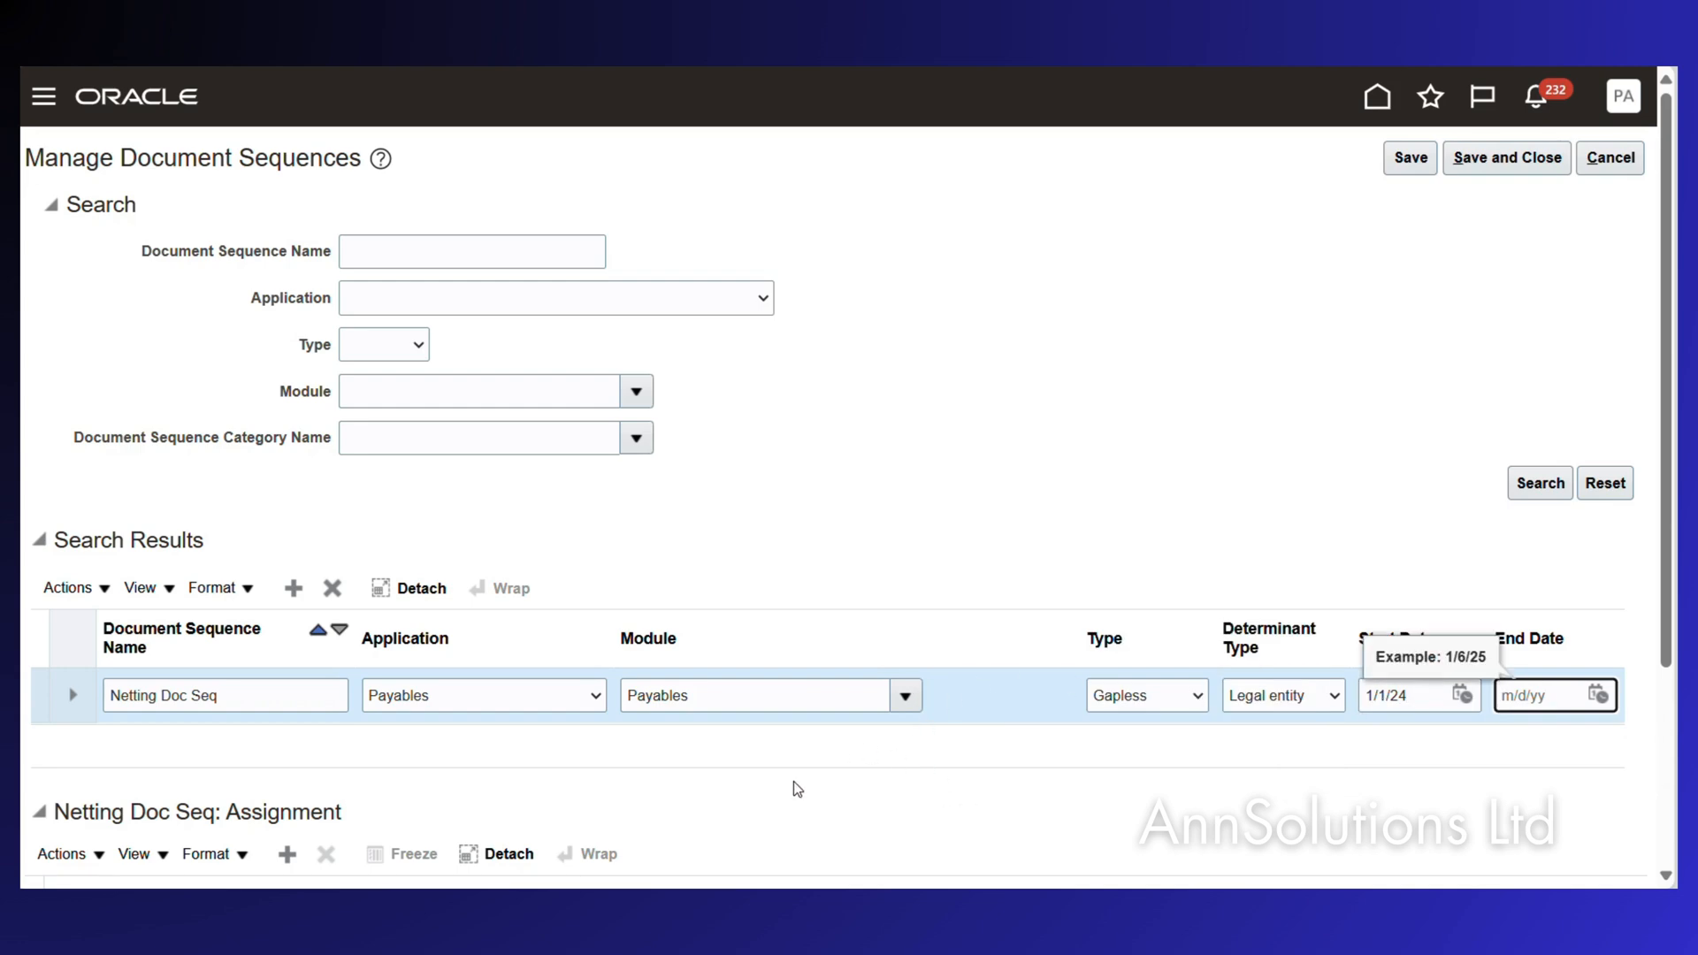
{"action": "scroll", "coordinate": [793, 782], "scroll_direction": "down", "scroll_amount": 3}
Add a new assignment row and set its document sequence category to Netting Payments via category search.
{"action": "left_click", "coordinate": [282, 605]}
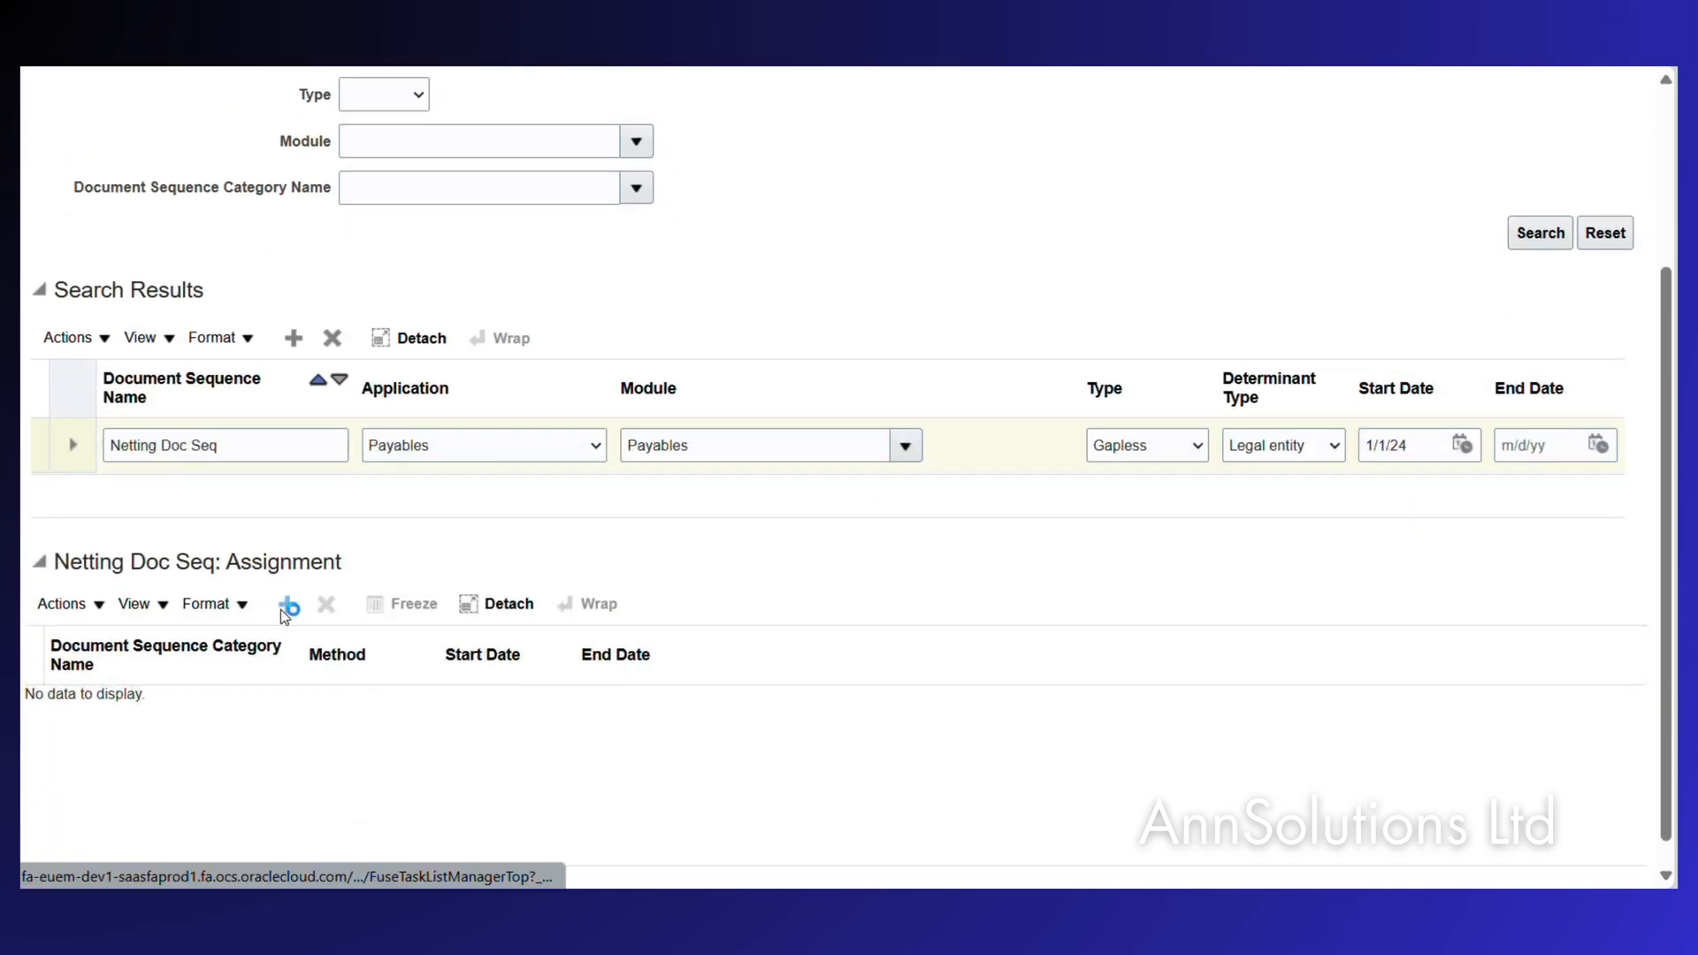
{"action": "left_click", "coordinate": [254, 714]}
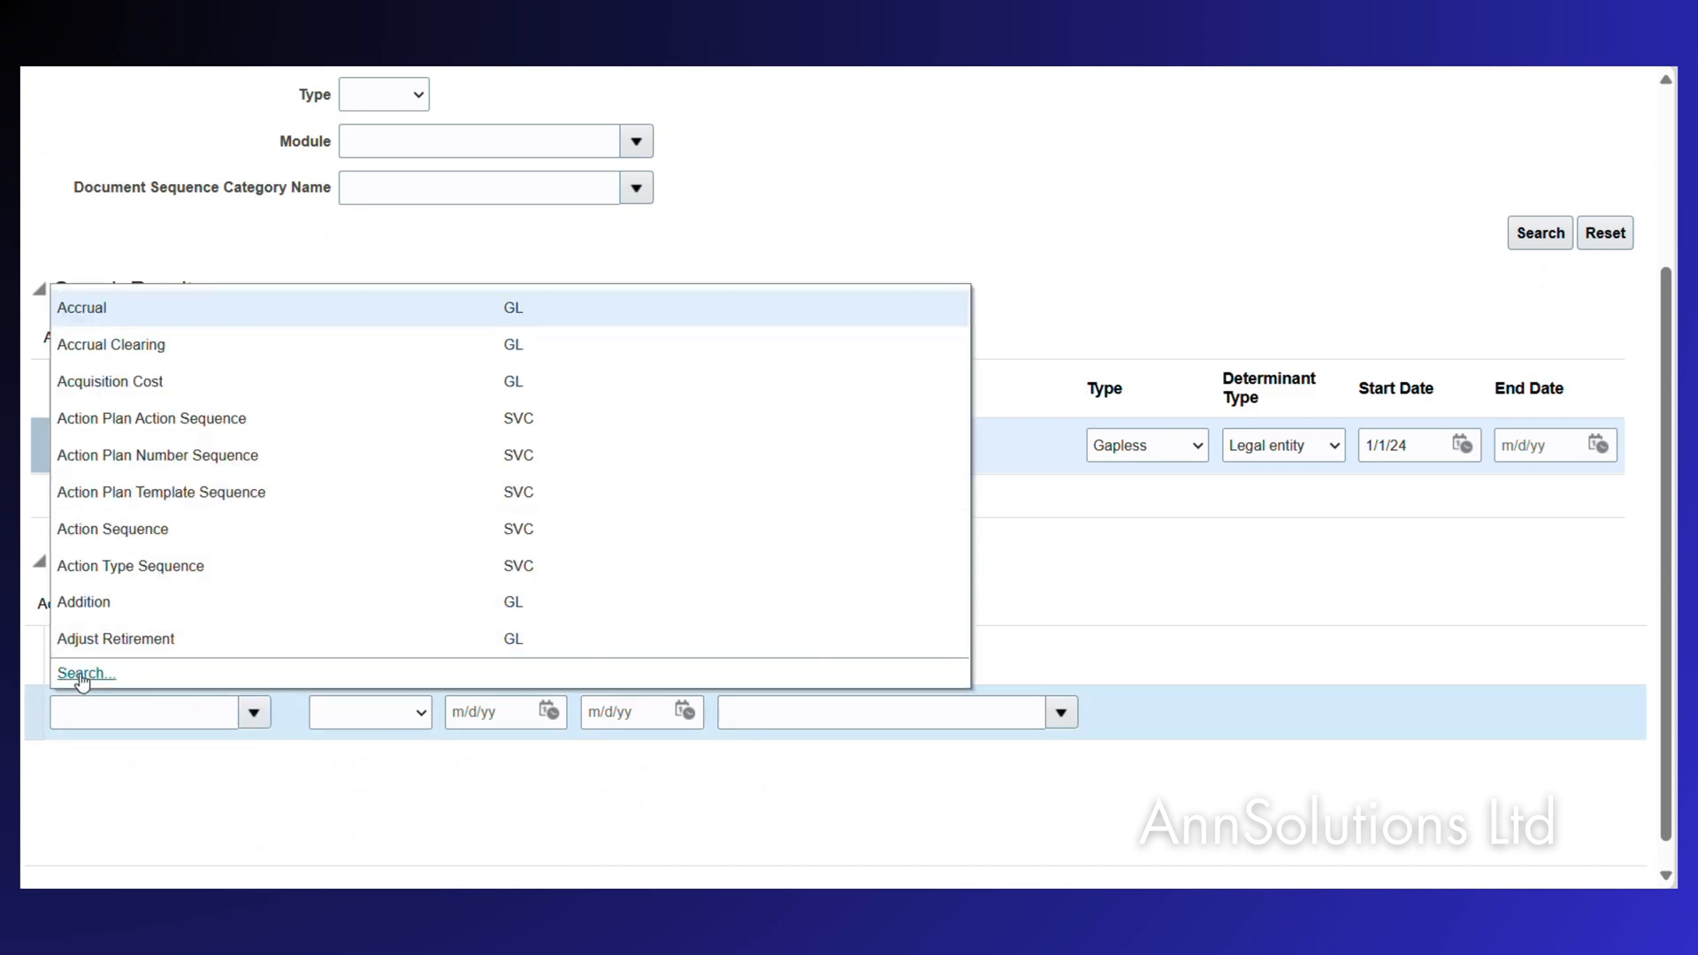
{"action": "left_click", "coordinate": [81, 675]}
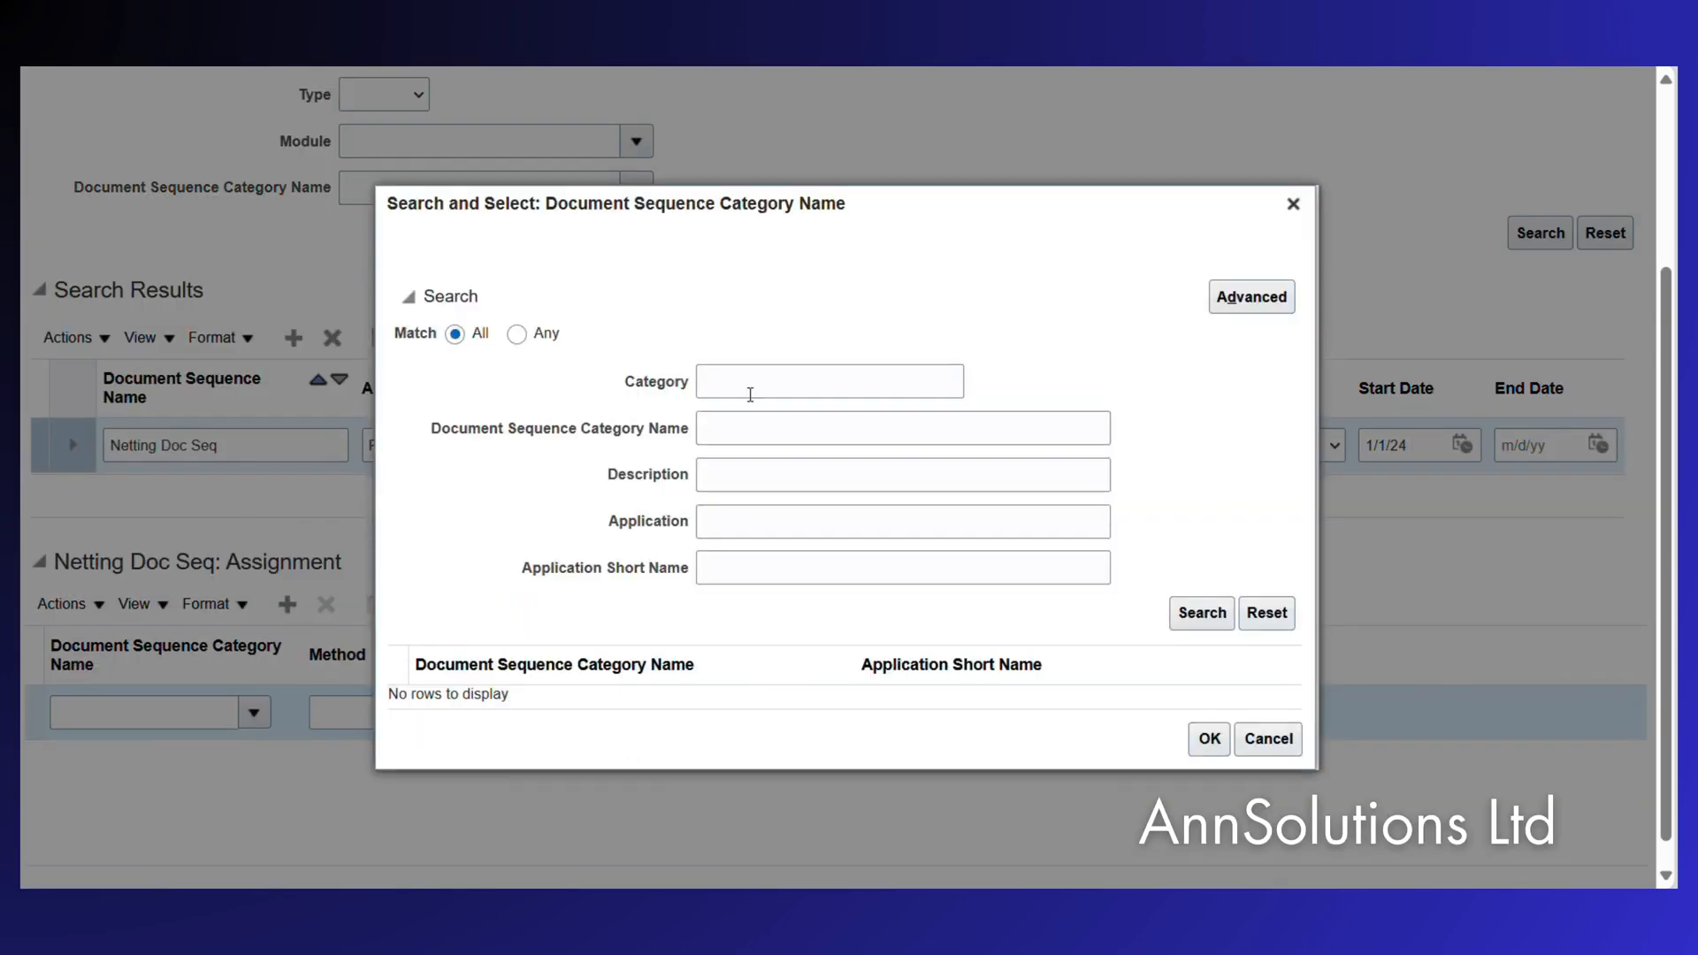
{"action": "left_click", "coordinate": [735, 384]}
{"action": "type", "text": "NWE"}
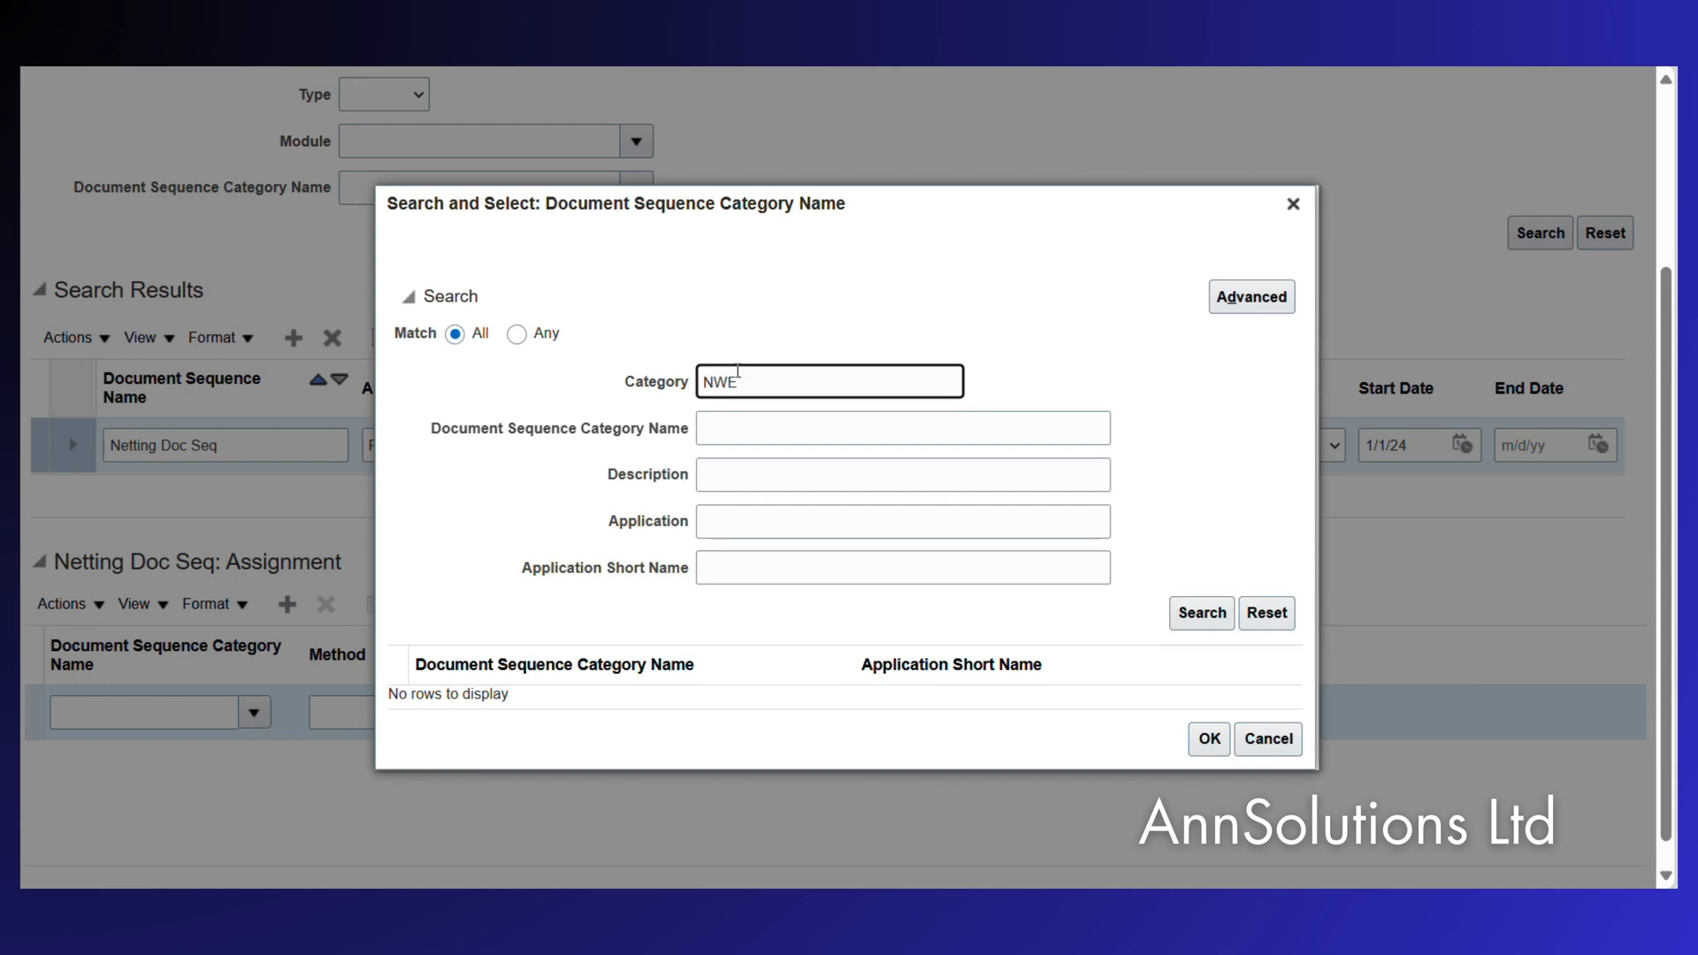
{"action": "type", "text": "TETT"}
{"action": "key", "text": "Return"}
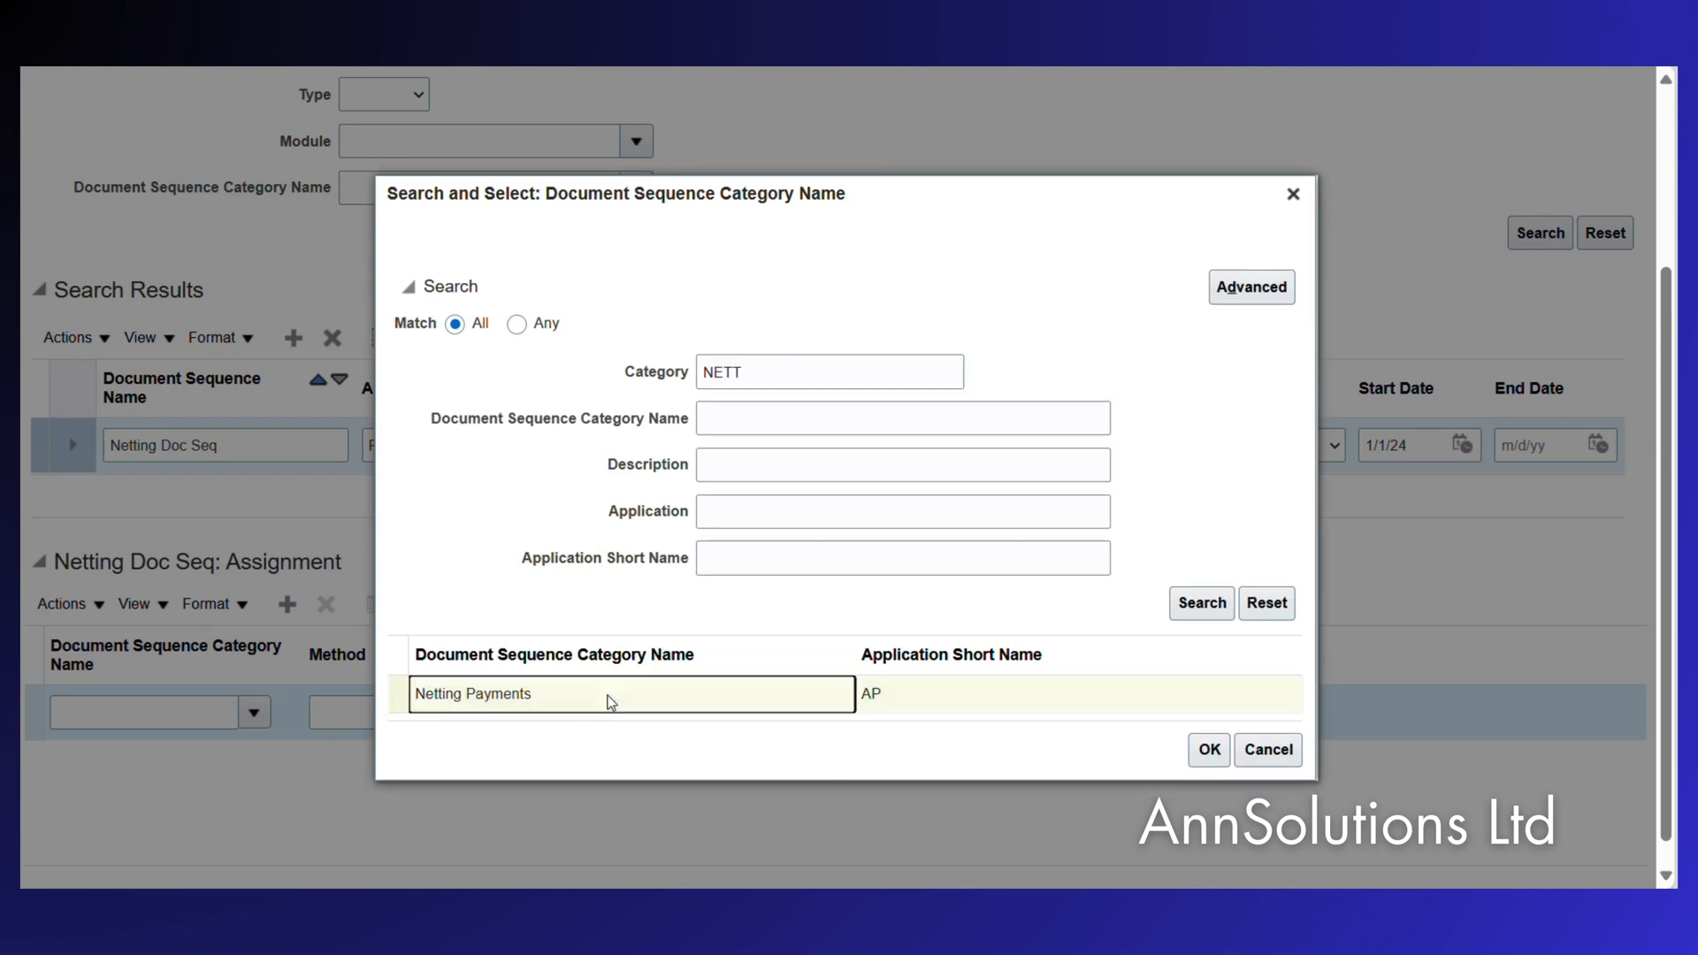
{"action": "left_click", "coordinate": [607, 699]}
{"action": "left_click", "coordinate": [1207, 753]}
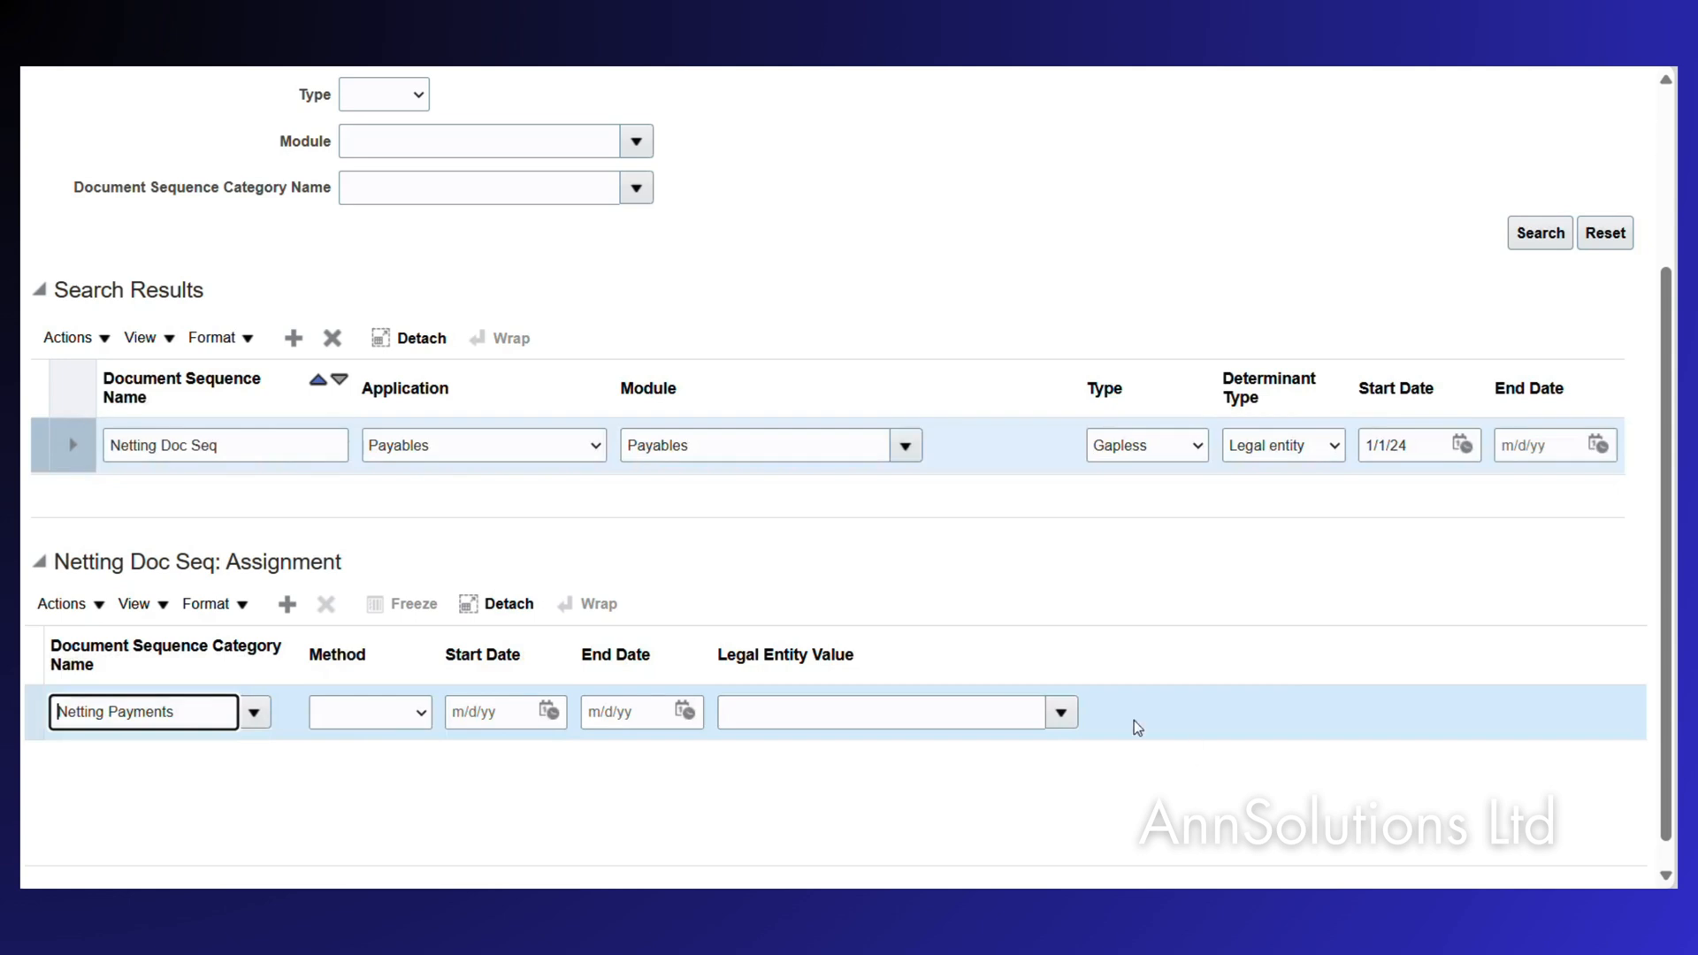
Give the assignment Automatic method, start date 1/1/24 and legal entity PEPCO Poland Sp. z o.o., then save and close.
{"action": "left_click", "coordinate": [408, 717]}
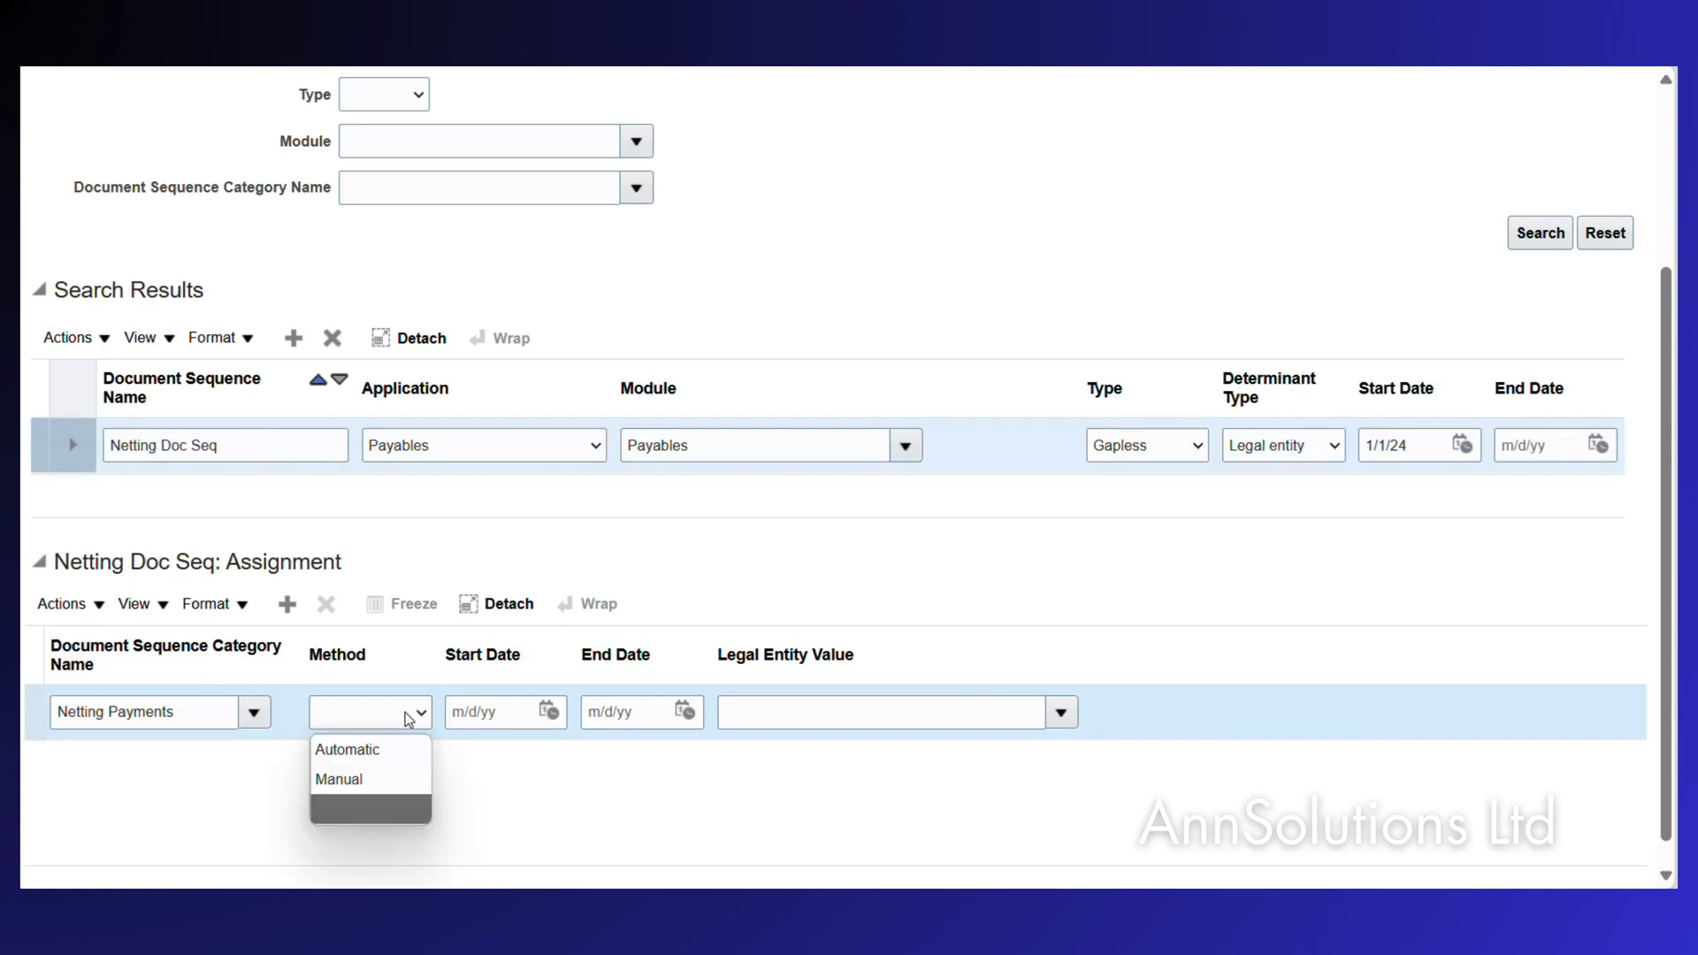
{"action": "left_click", "coordinate": [379, 757]}
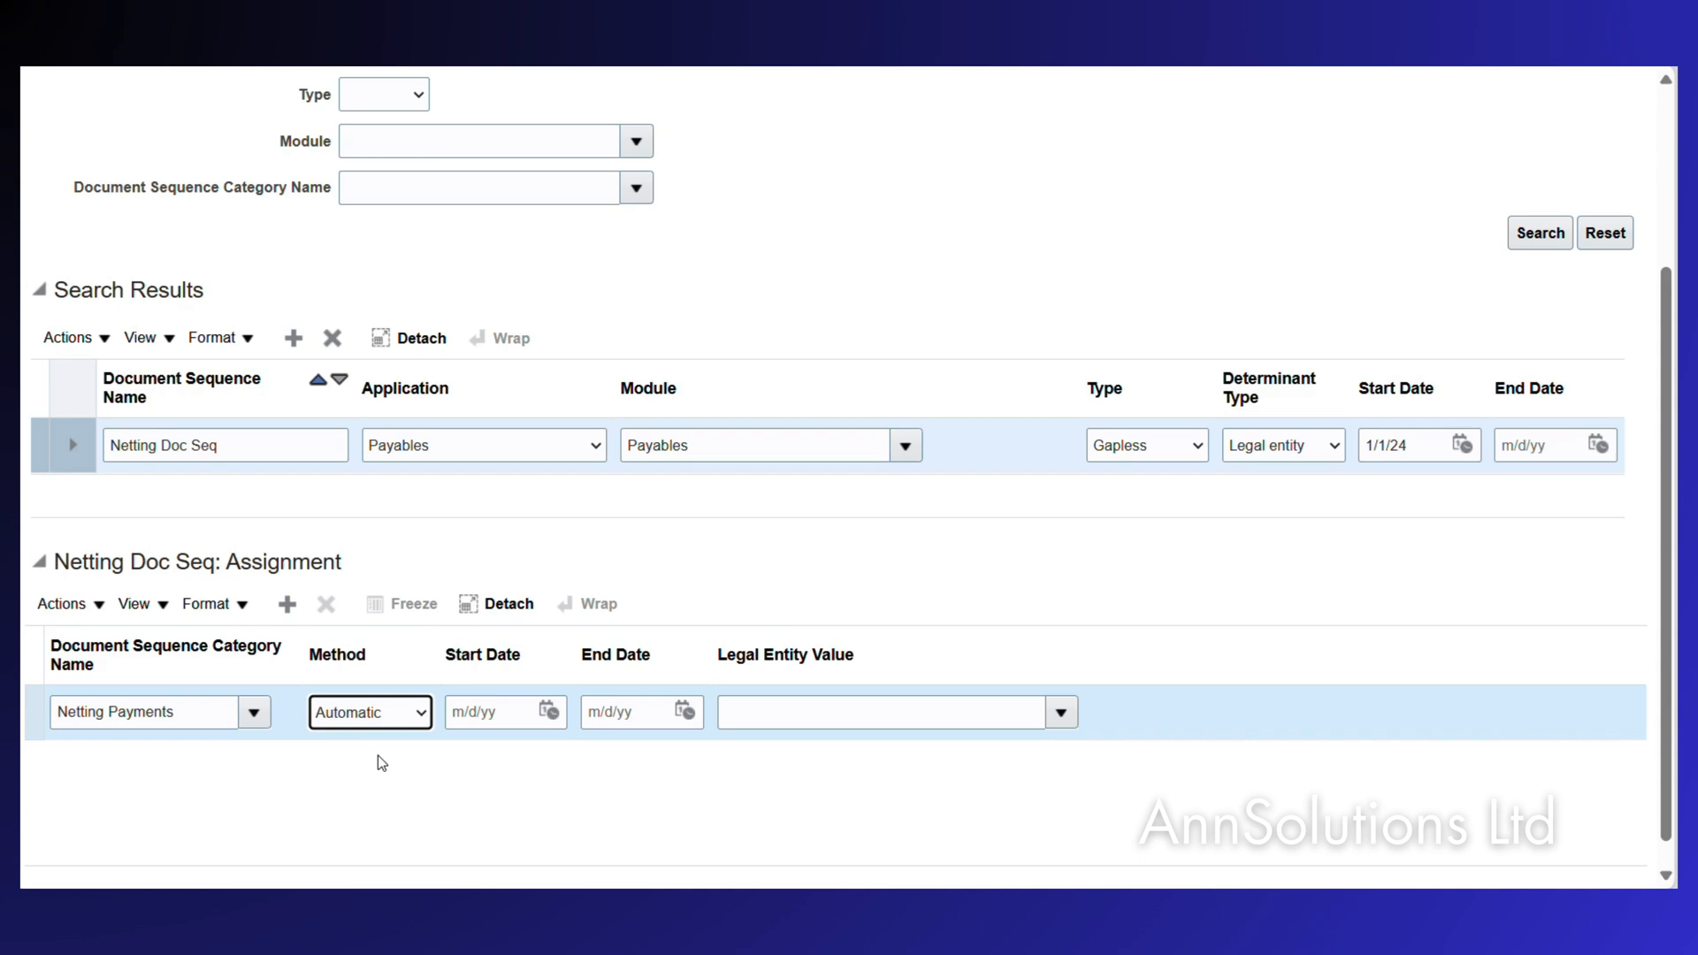
{"action": "left_click", "coordinate": [481, 708]}
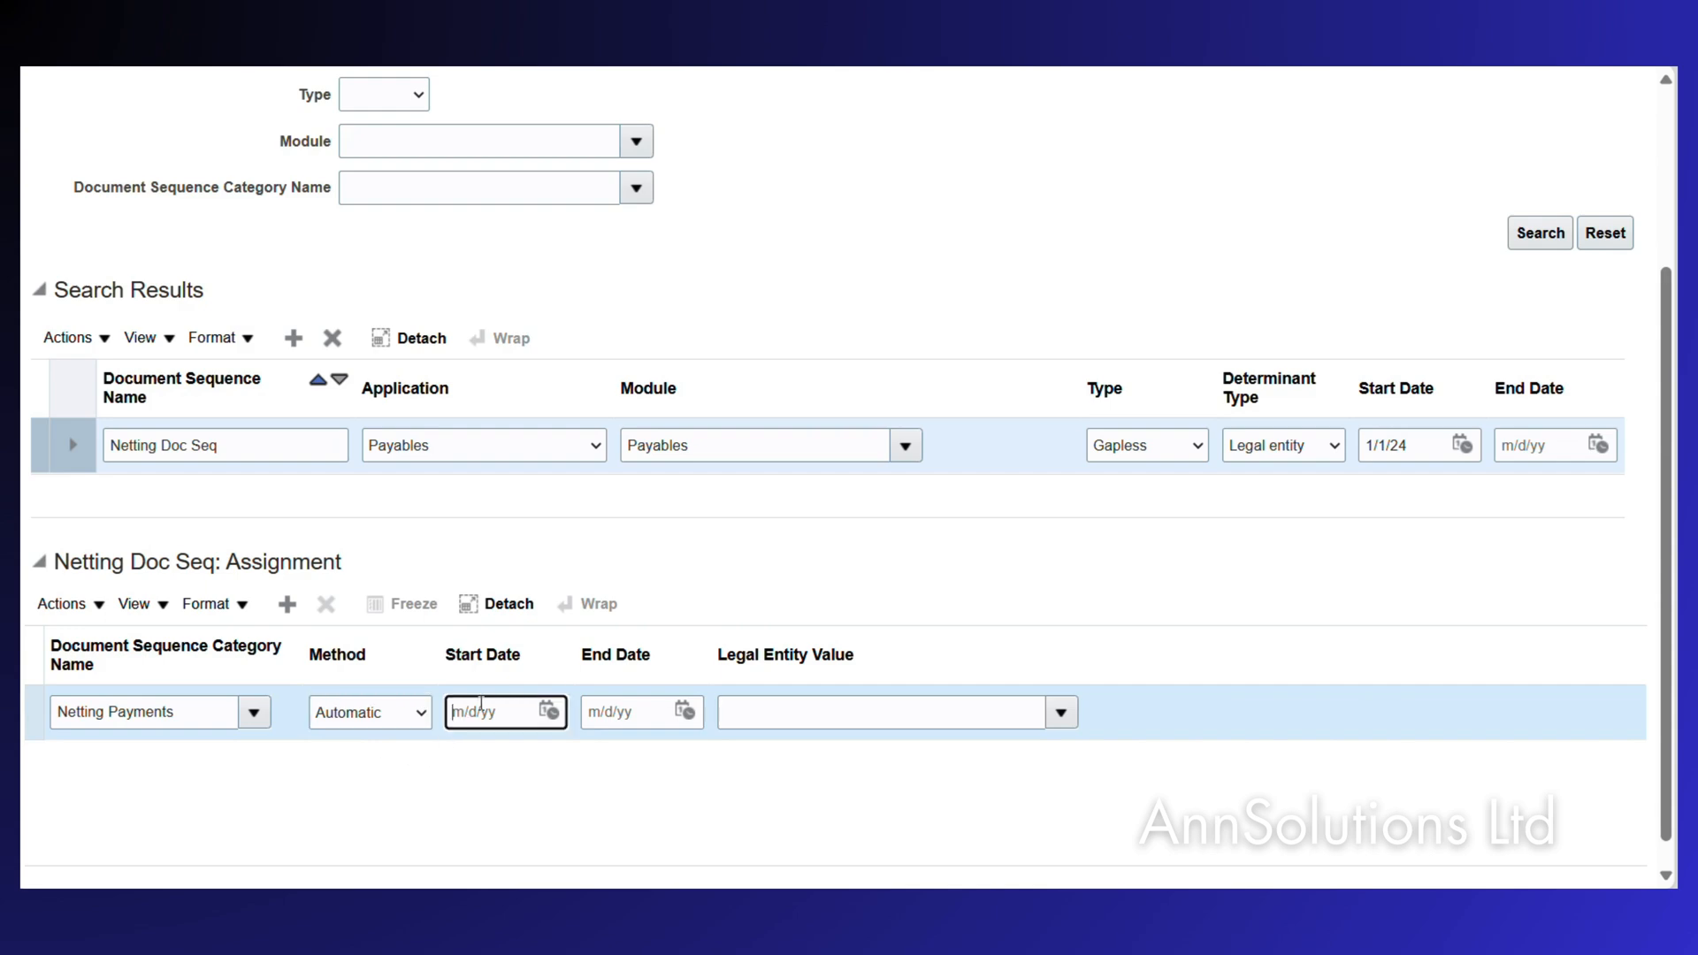
{"action": "type", "text": "1"}
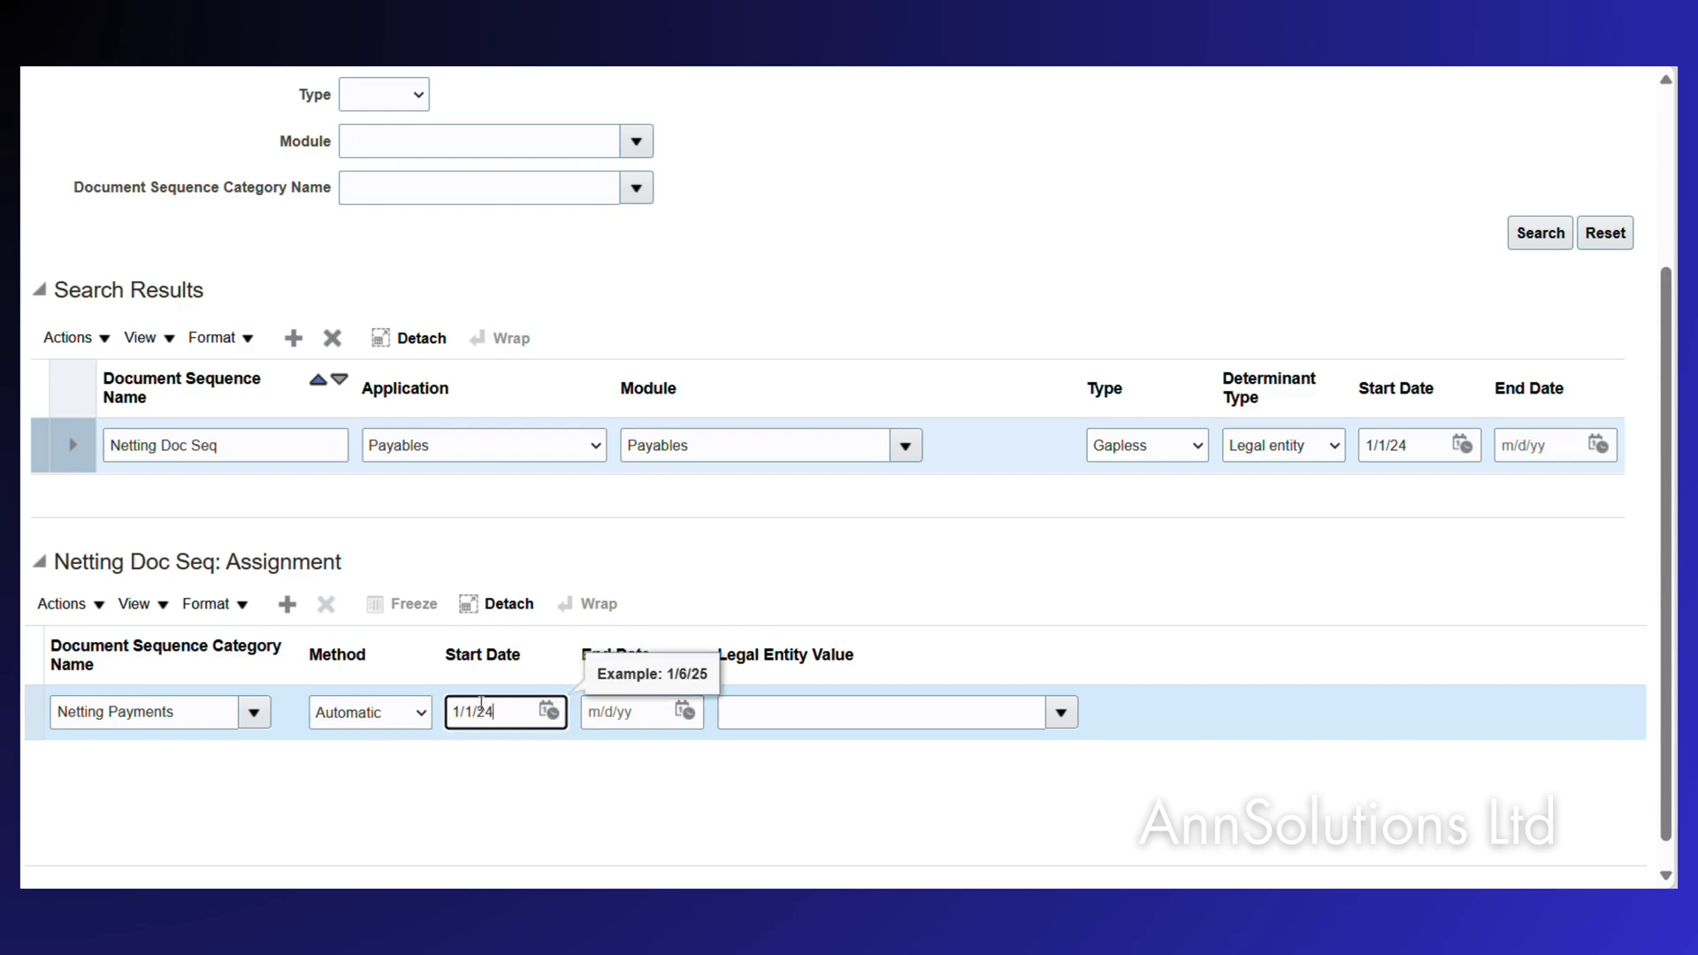
{"action": "type", "text": "/1/24"}
{"action": "key", "text": "Tab"}
{"action": "key", "text": "Tab"}
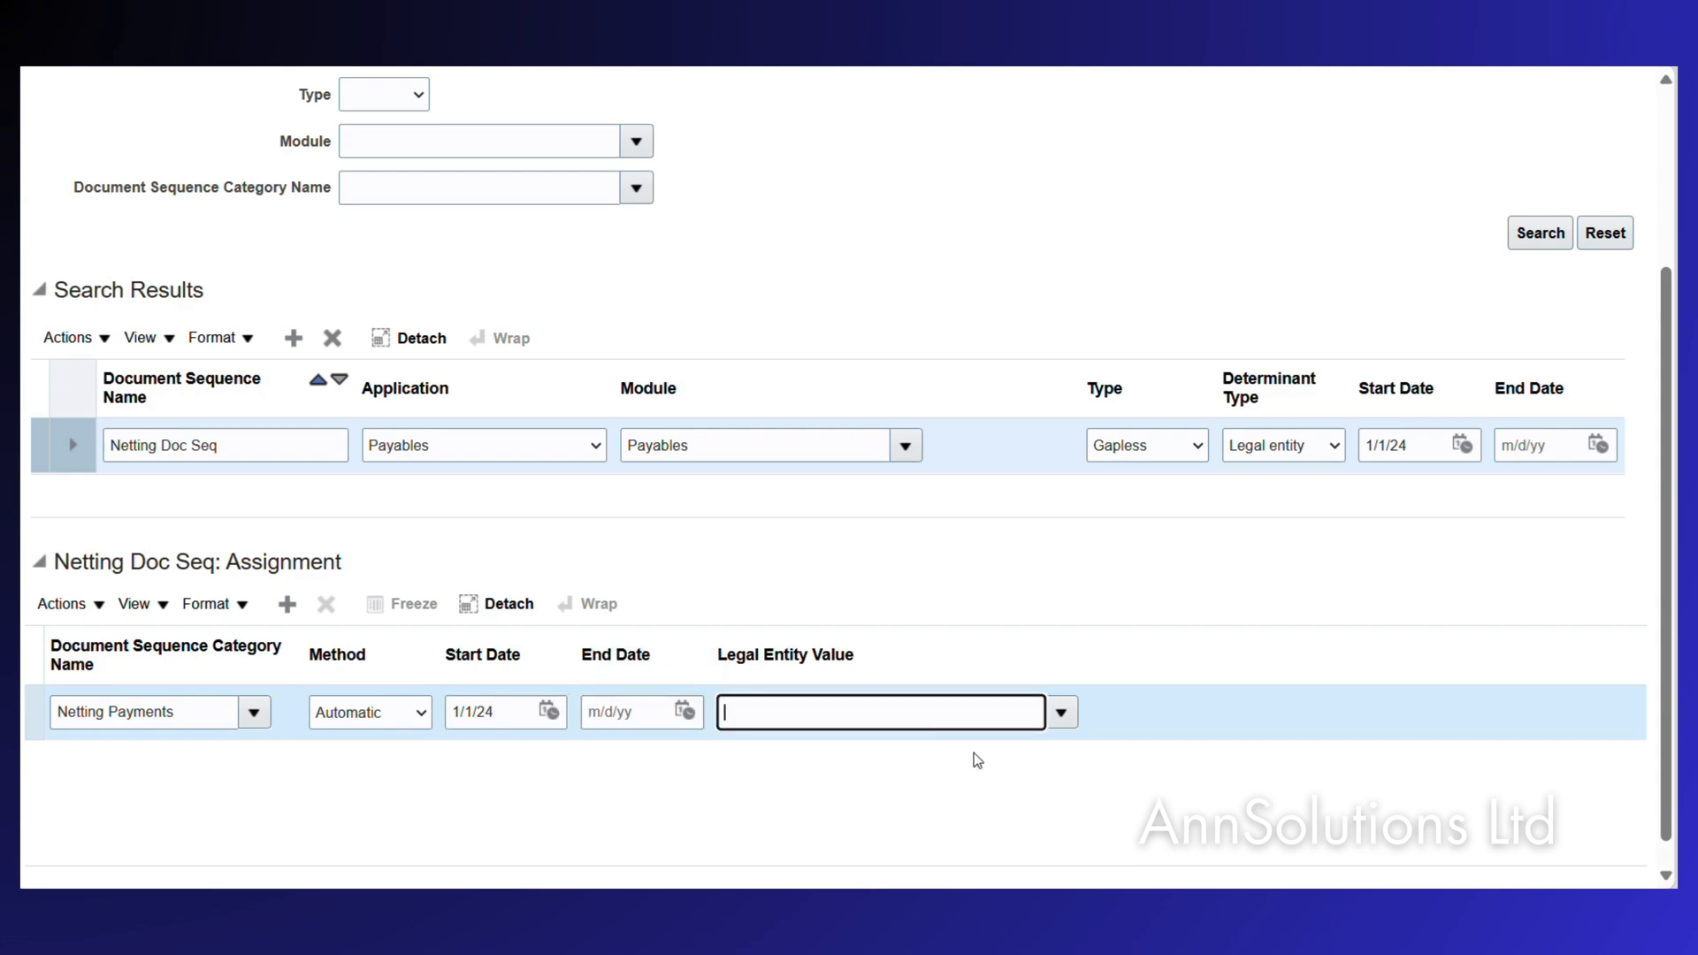
{"action": "type", "text": "PEPCO Poland Sp. z o.o."}
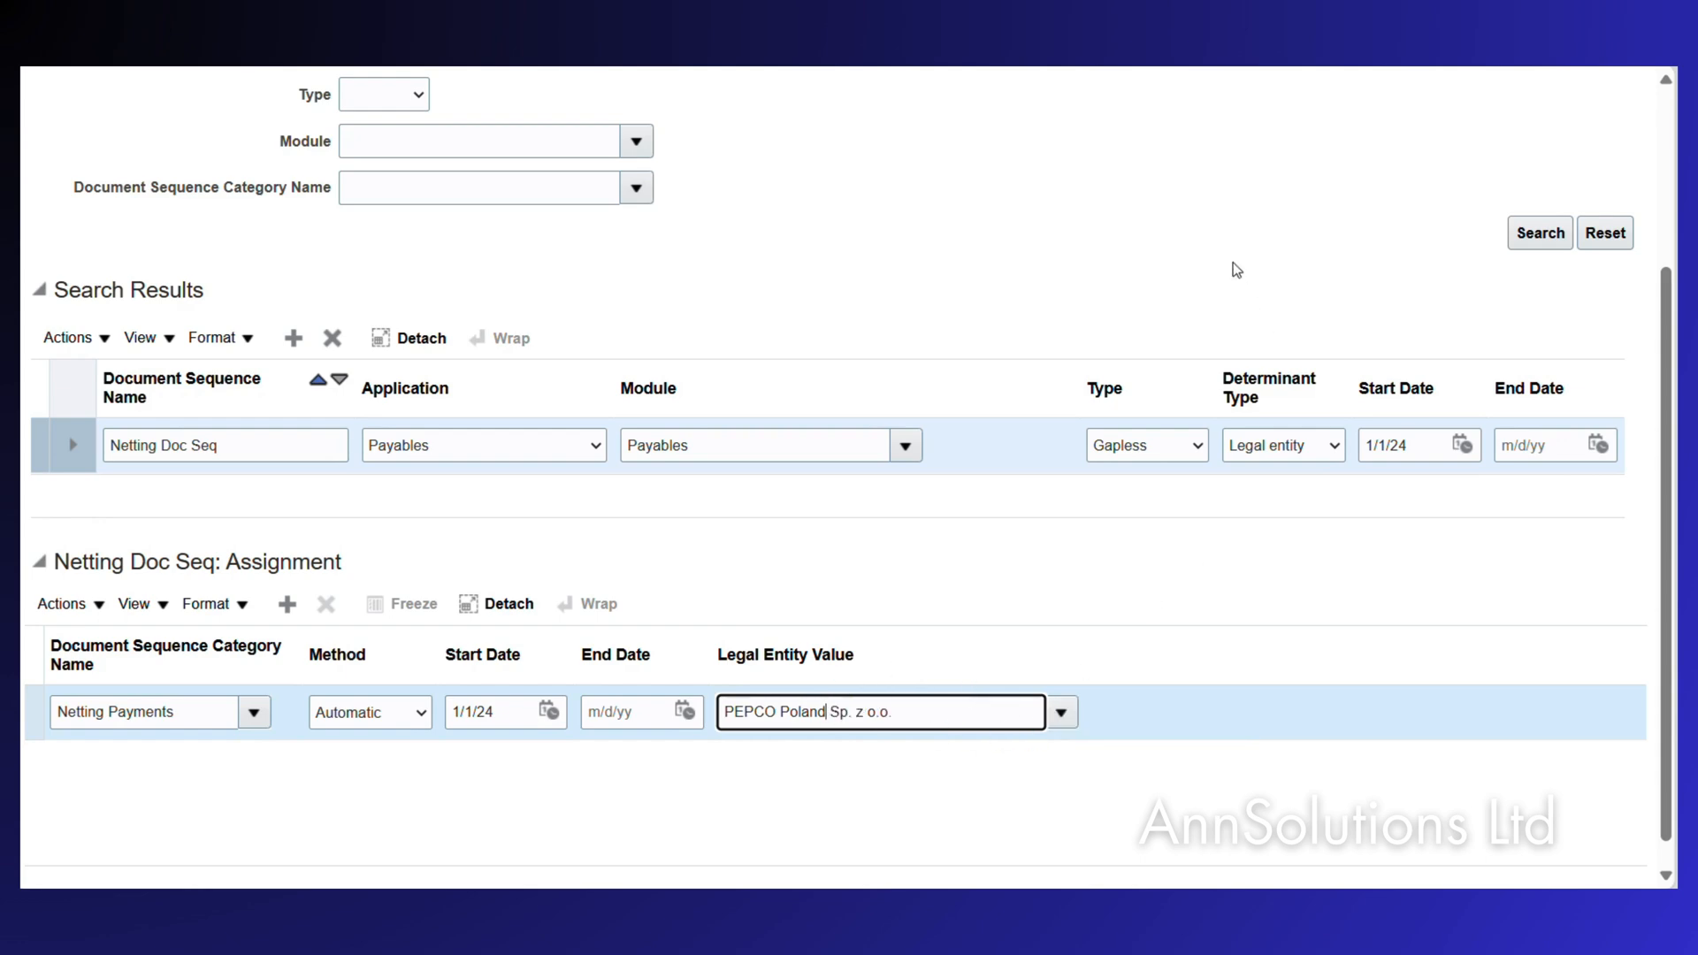
{"action": "scroll", "coordinate": [1237, 270], "scroll_direction": "up", "scroll_amount": 3}
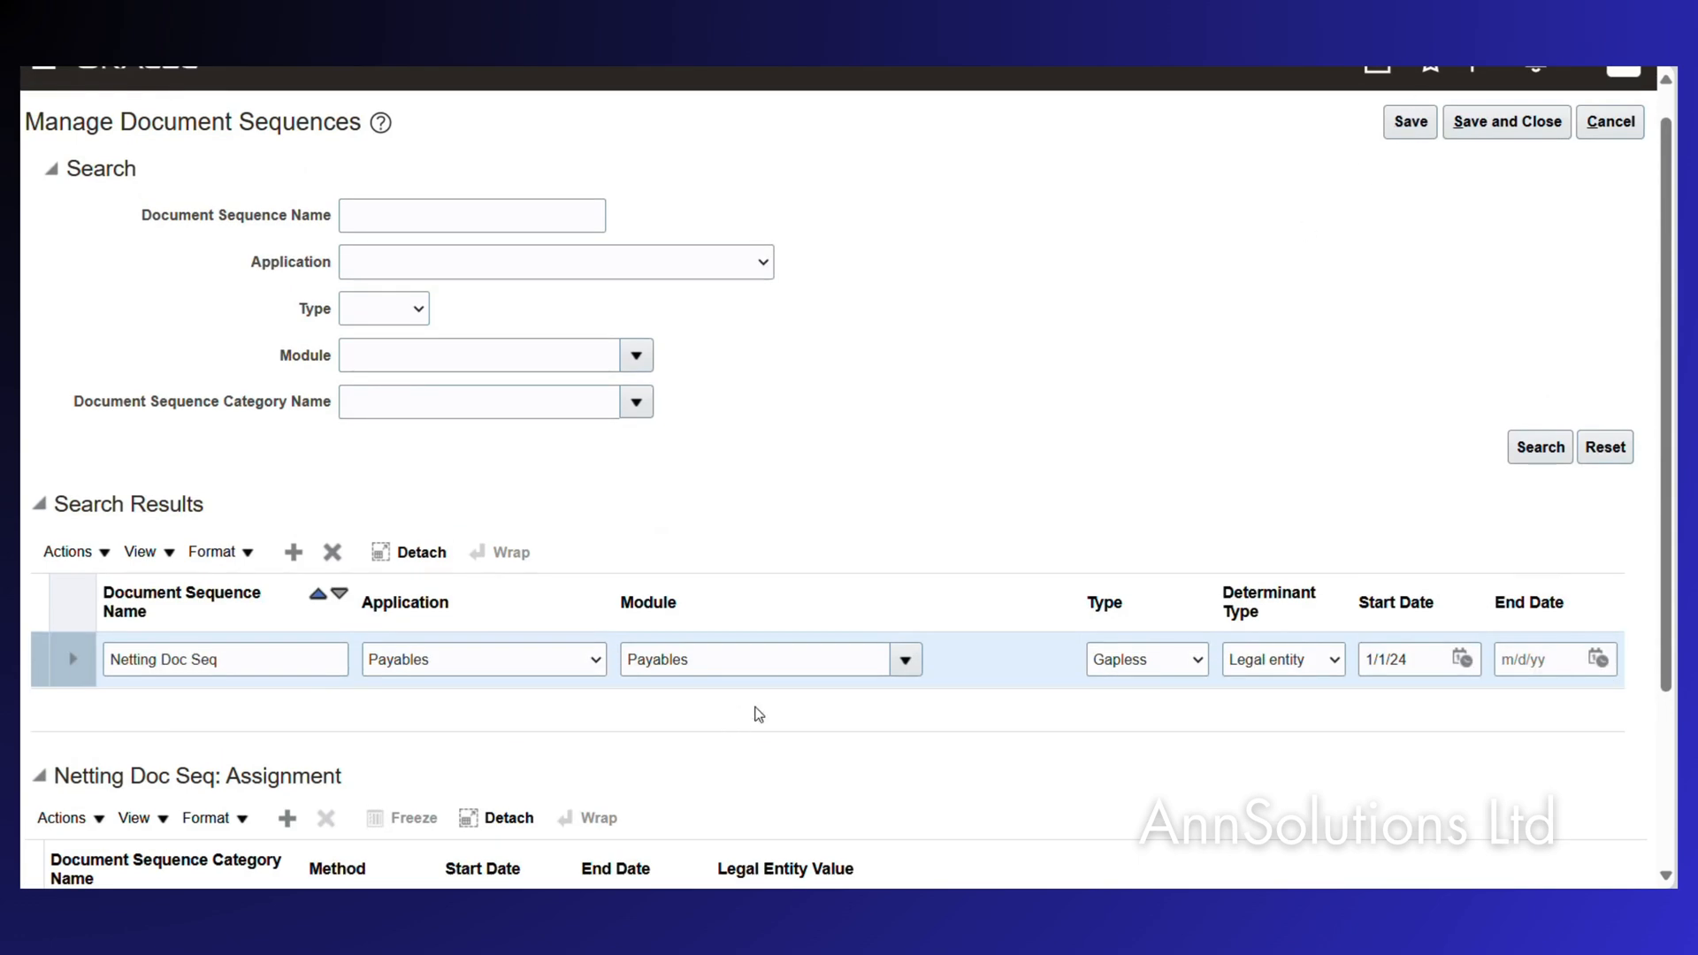
{"action": "scroll", "coordinate": [759, 715], "scroll_direction": "down", "scroll_amount": 3}
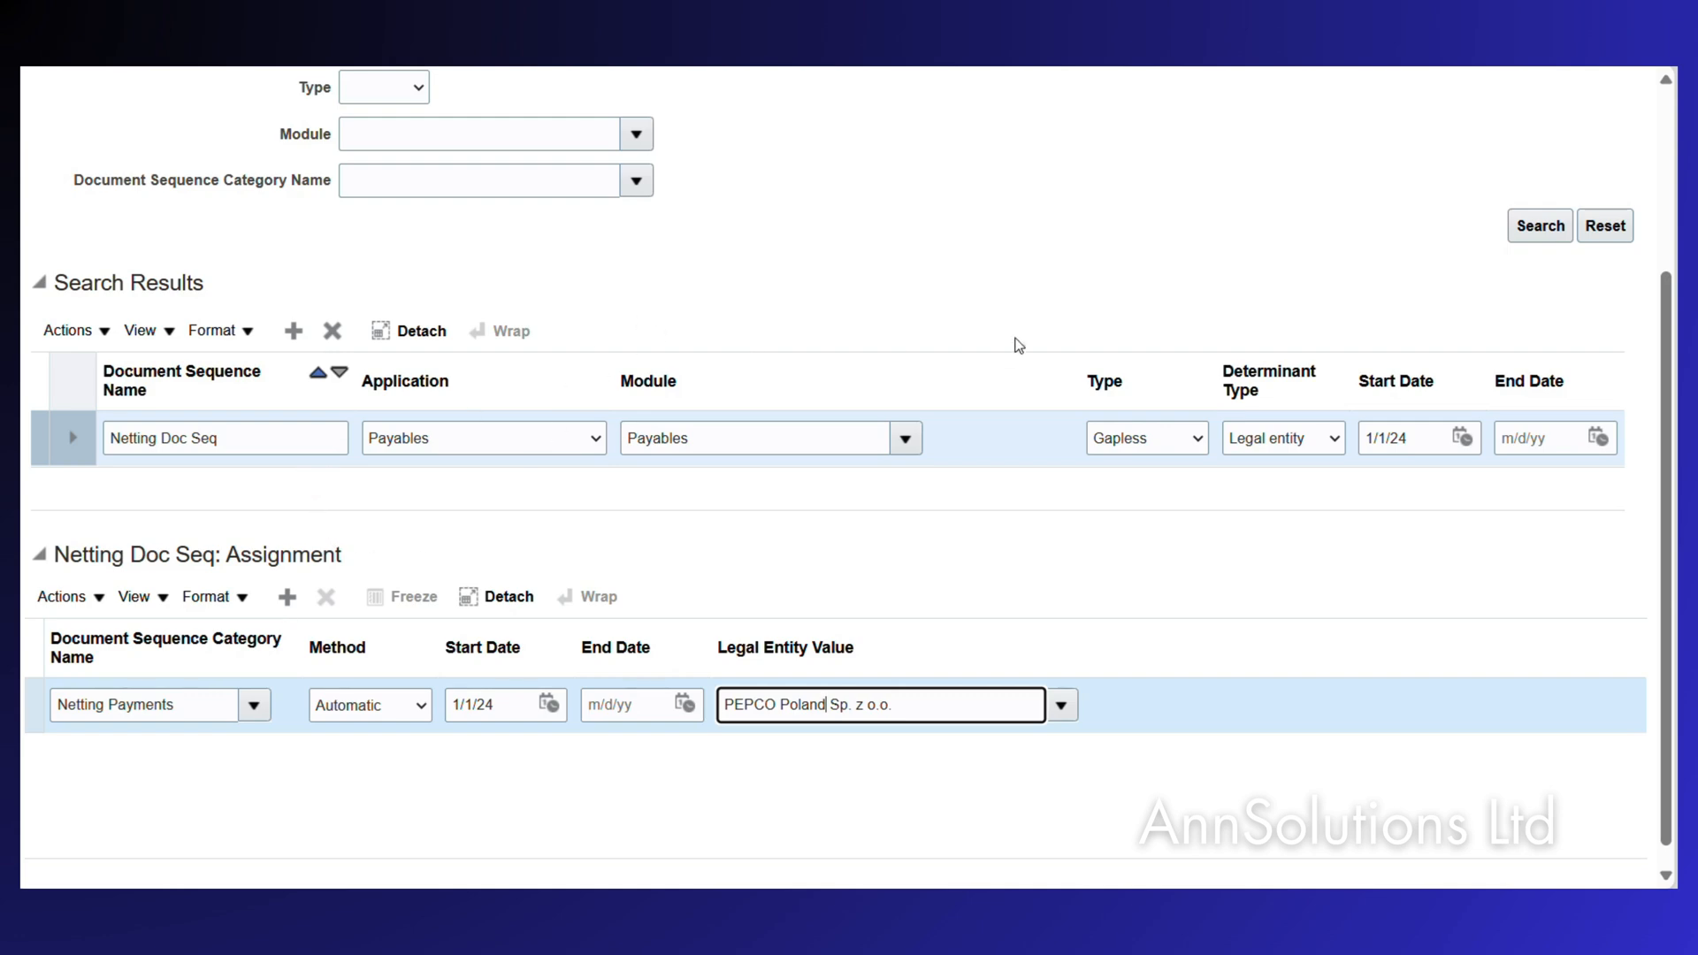
{"action": "scroll", "coordinate": [1015, 345], "scroll_direction": "up", "scroll_amount": 3}
{"action": "left_click", "coordinate": [1415, 157]}
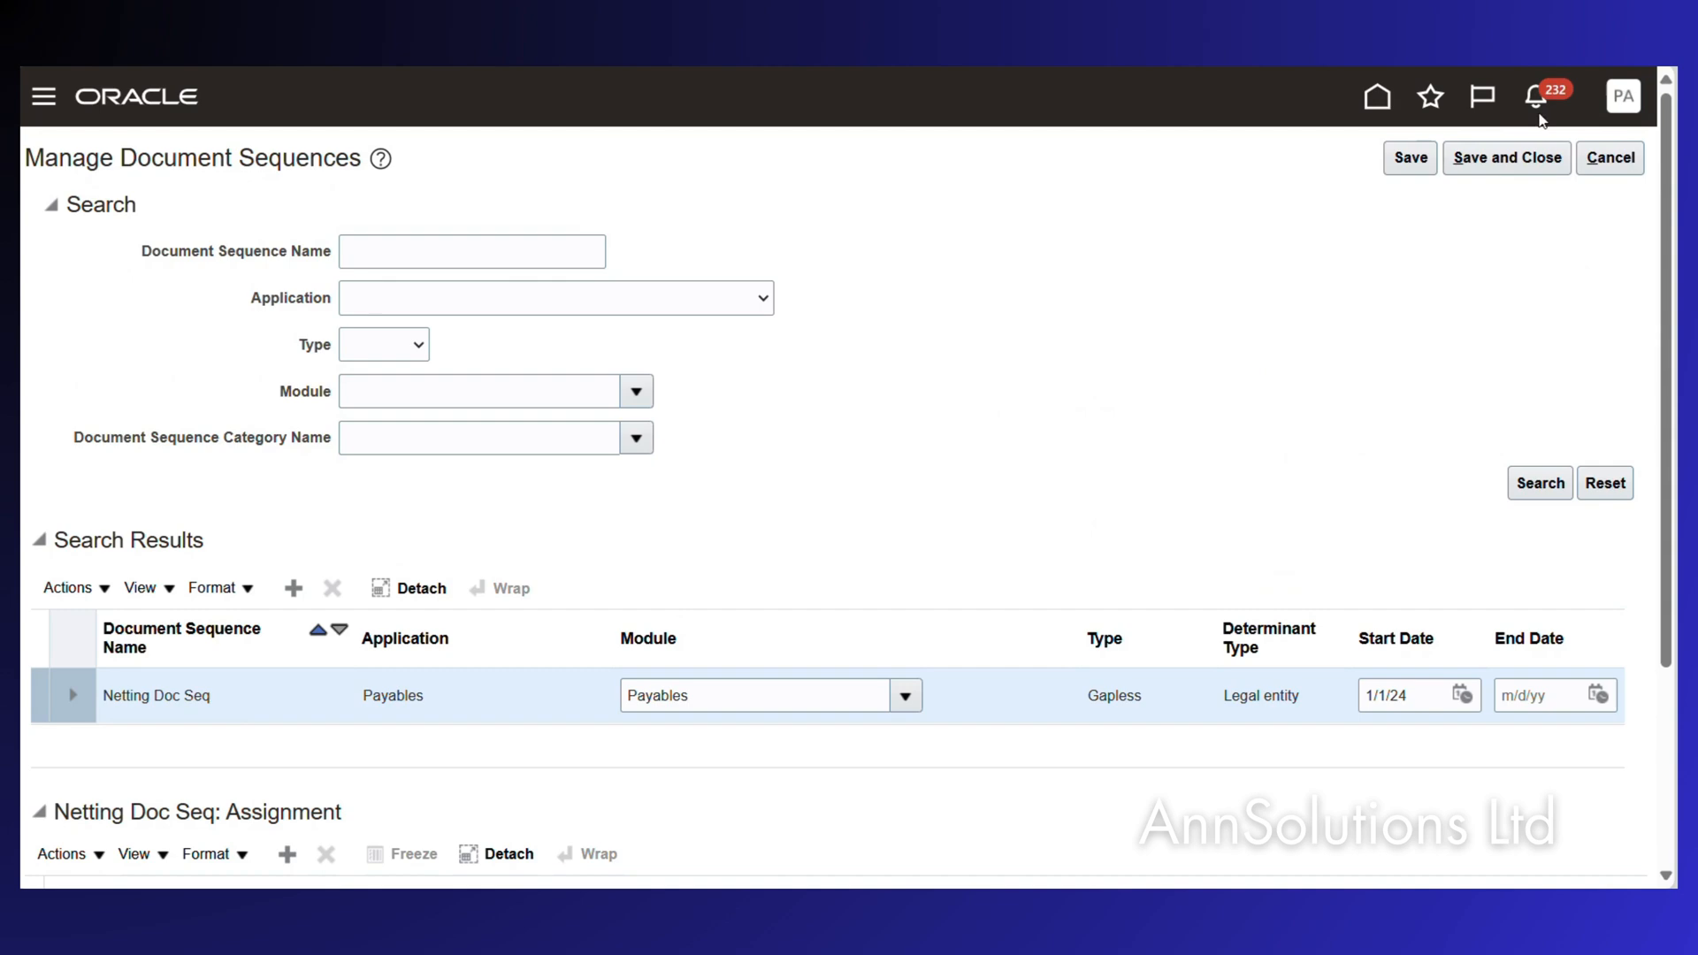
{"action": "left_click", "coordinate": [1507, 157]}
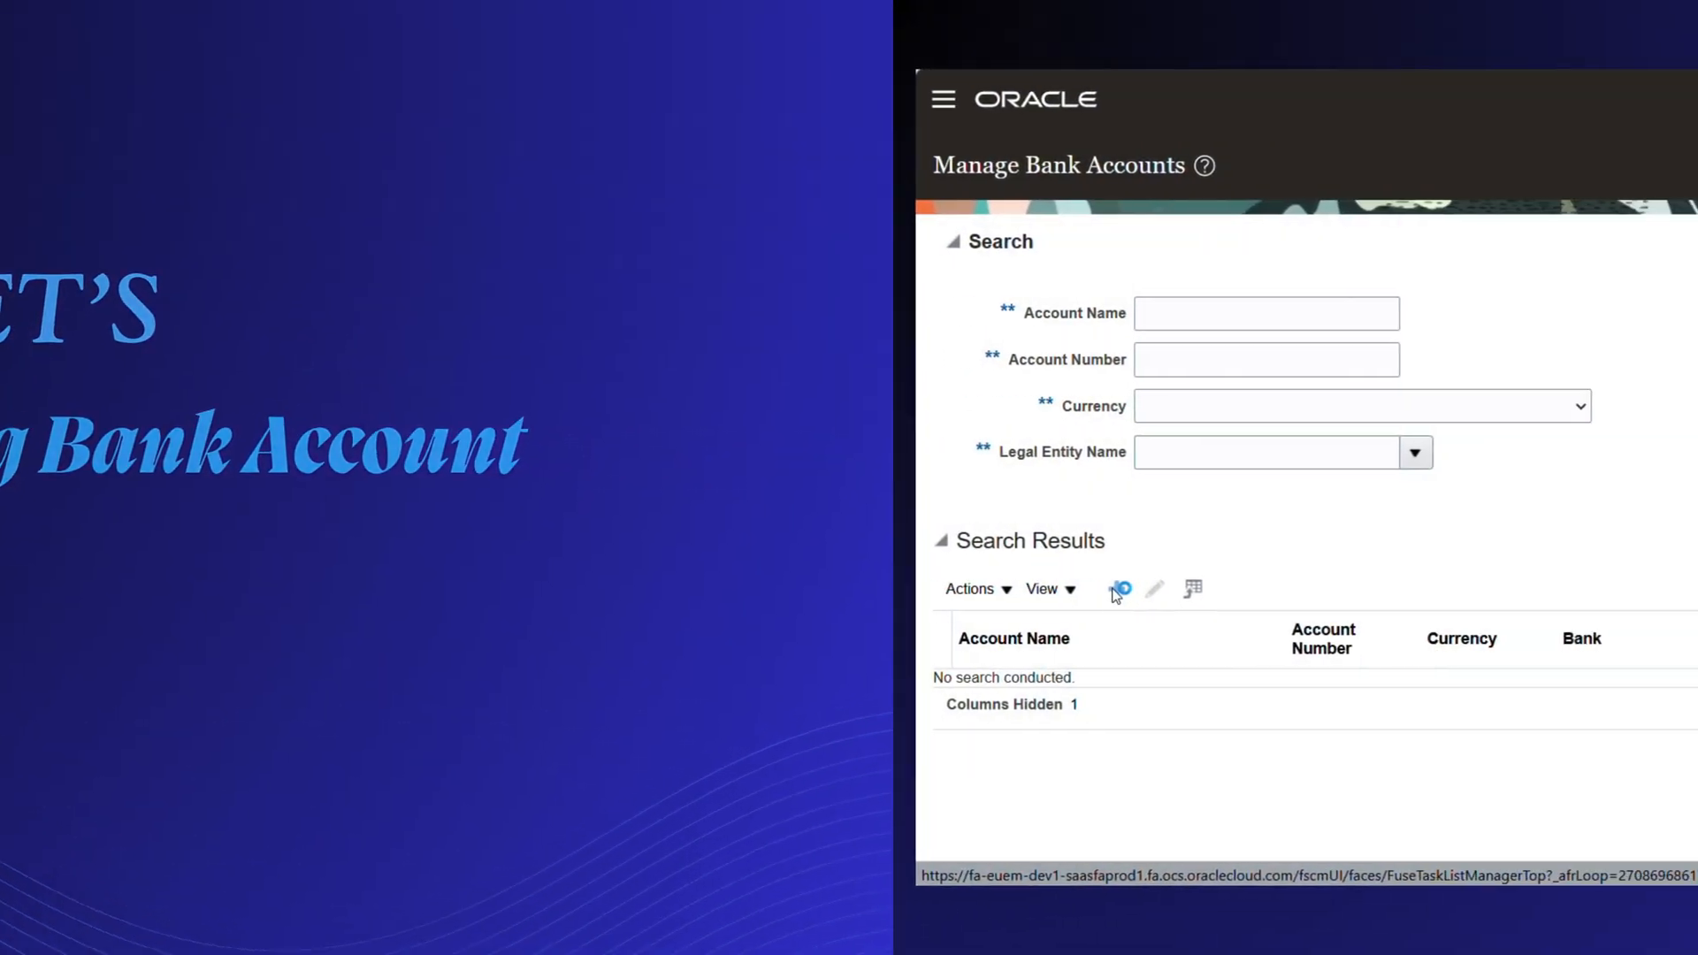
Create a new bank account under ING Bank Poland Branch.
{"action": "left_click", "coordinate": [1681, 614]}
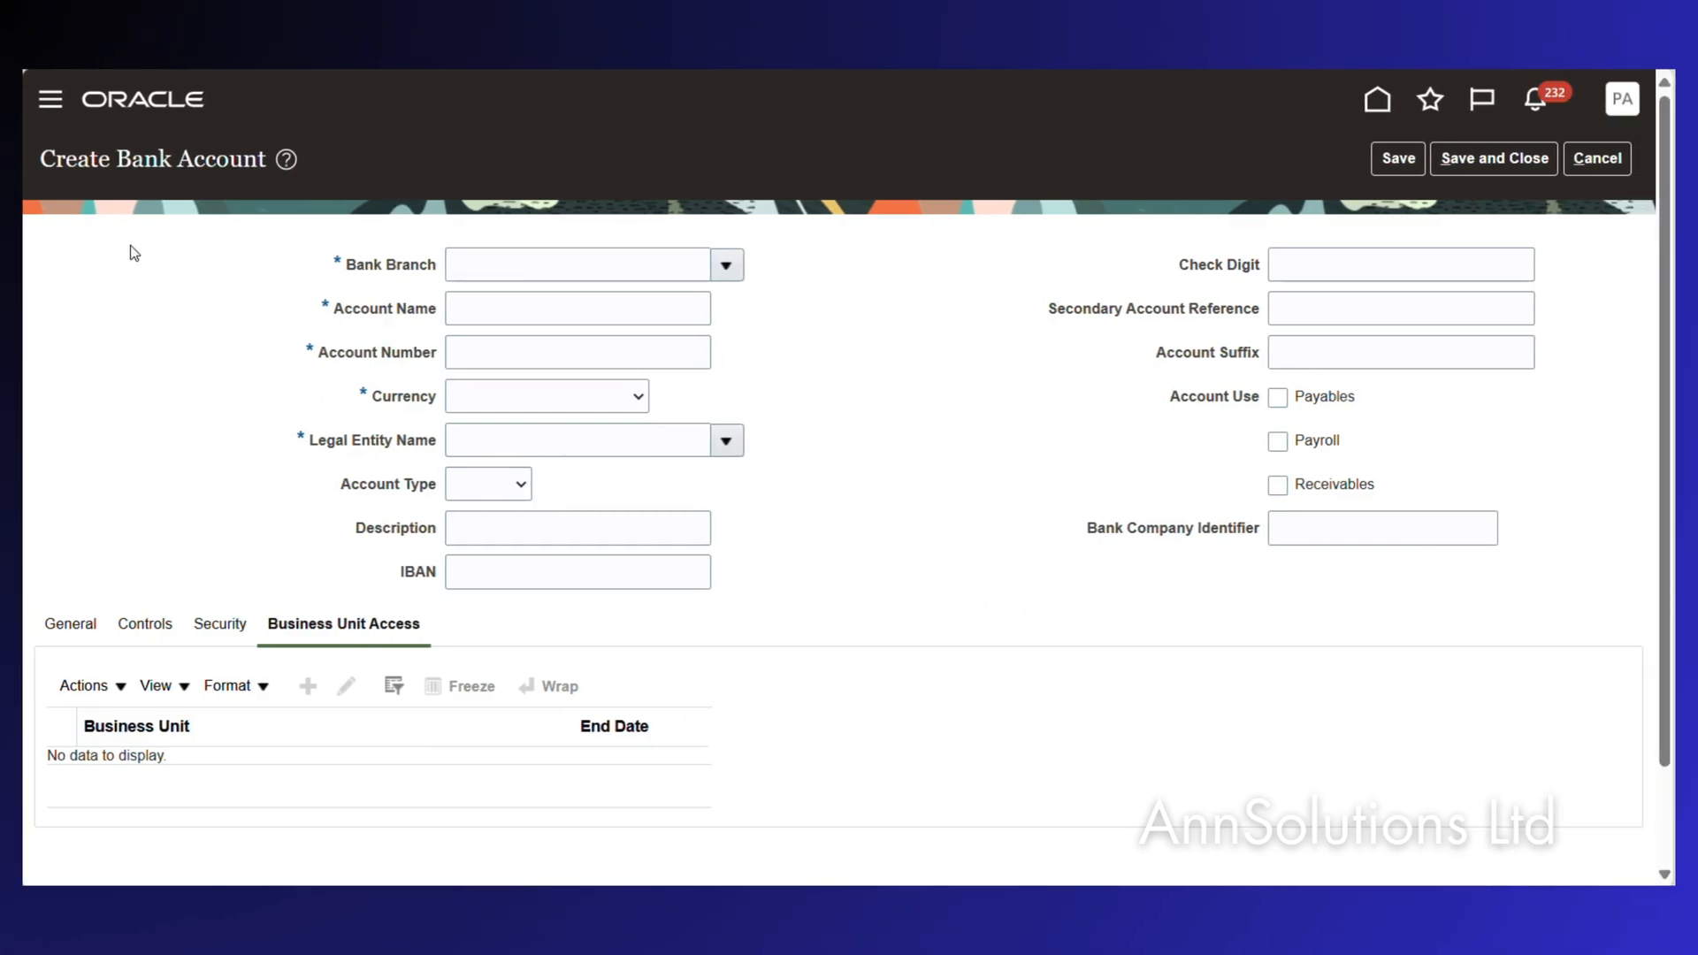
{"action": "left_click", "coordinate": [726, 265]}
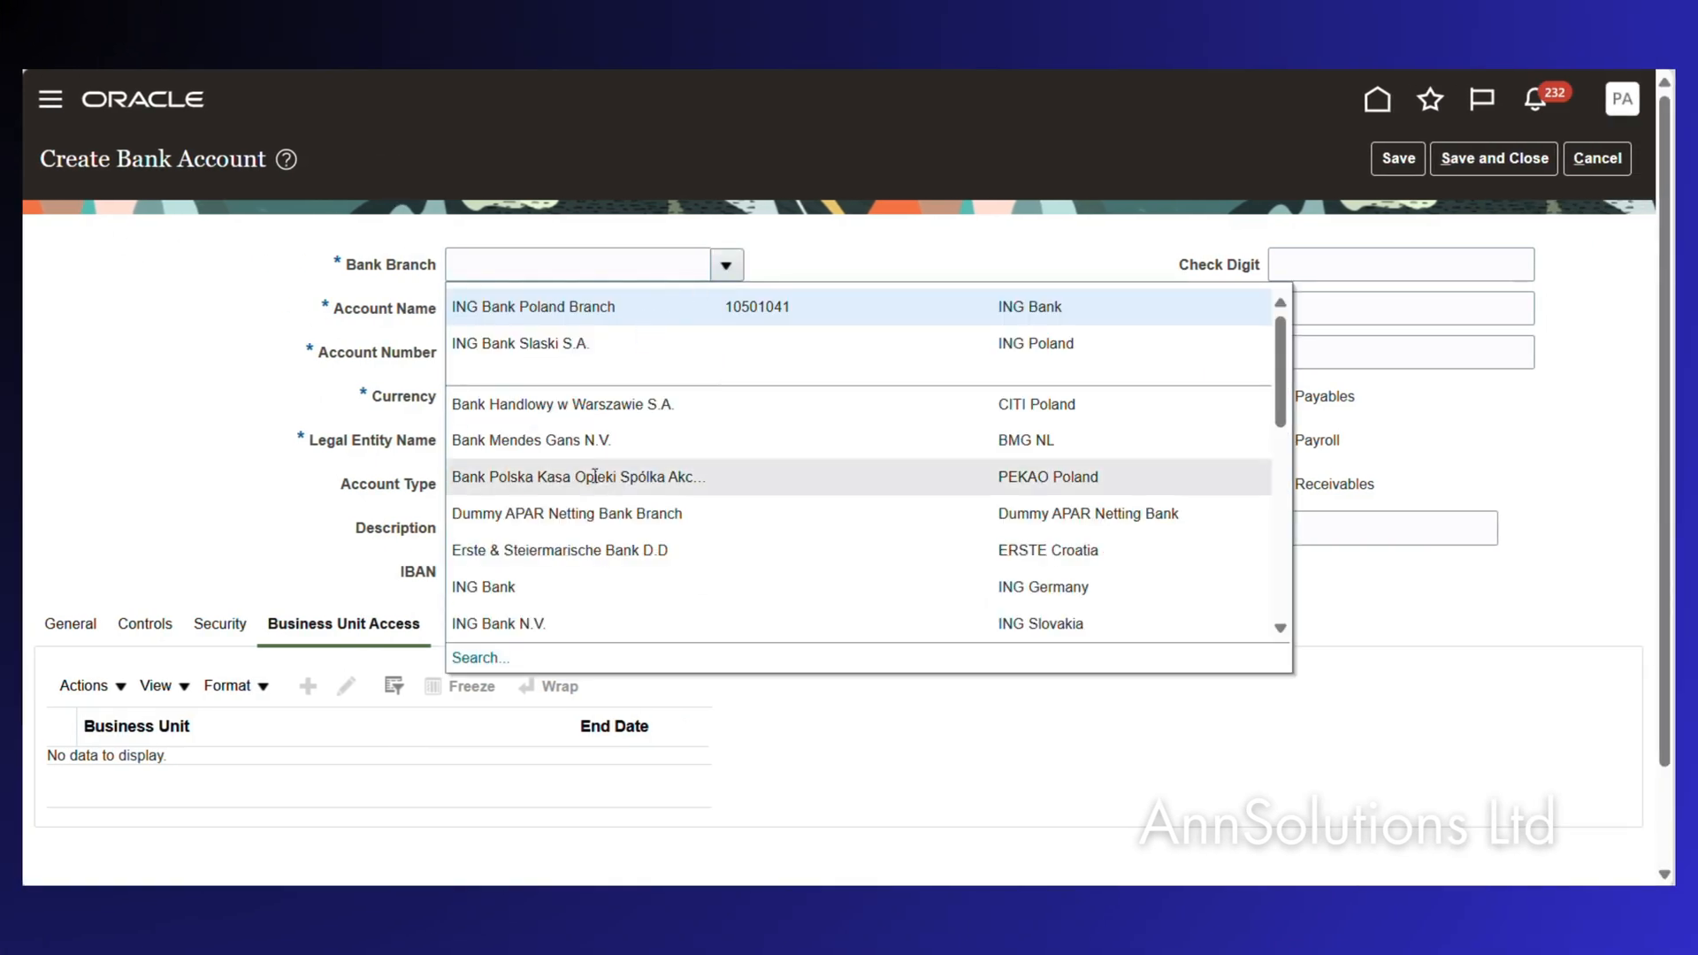
{"action": "scroll", "coordinate": [591, 555], "scroll_direction": "down", "scroll_amount": 5}
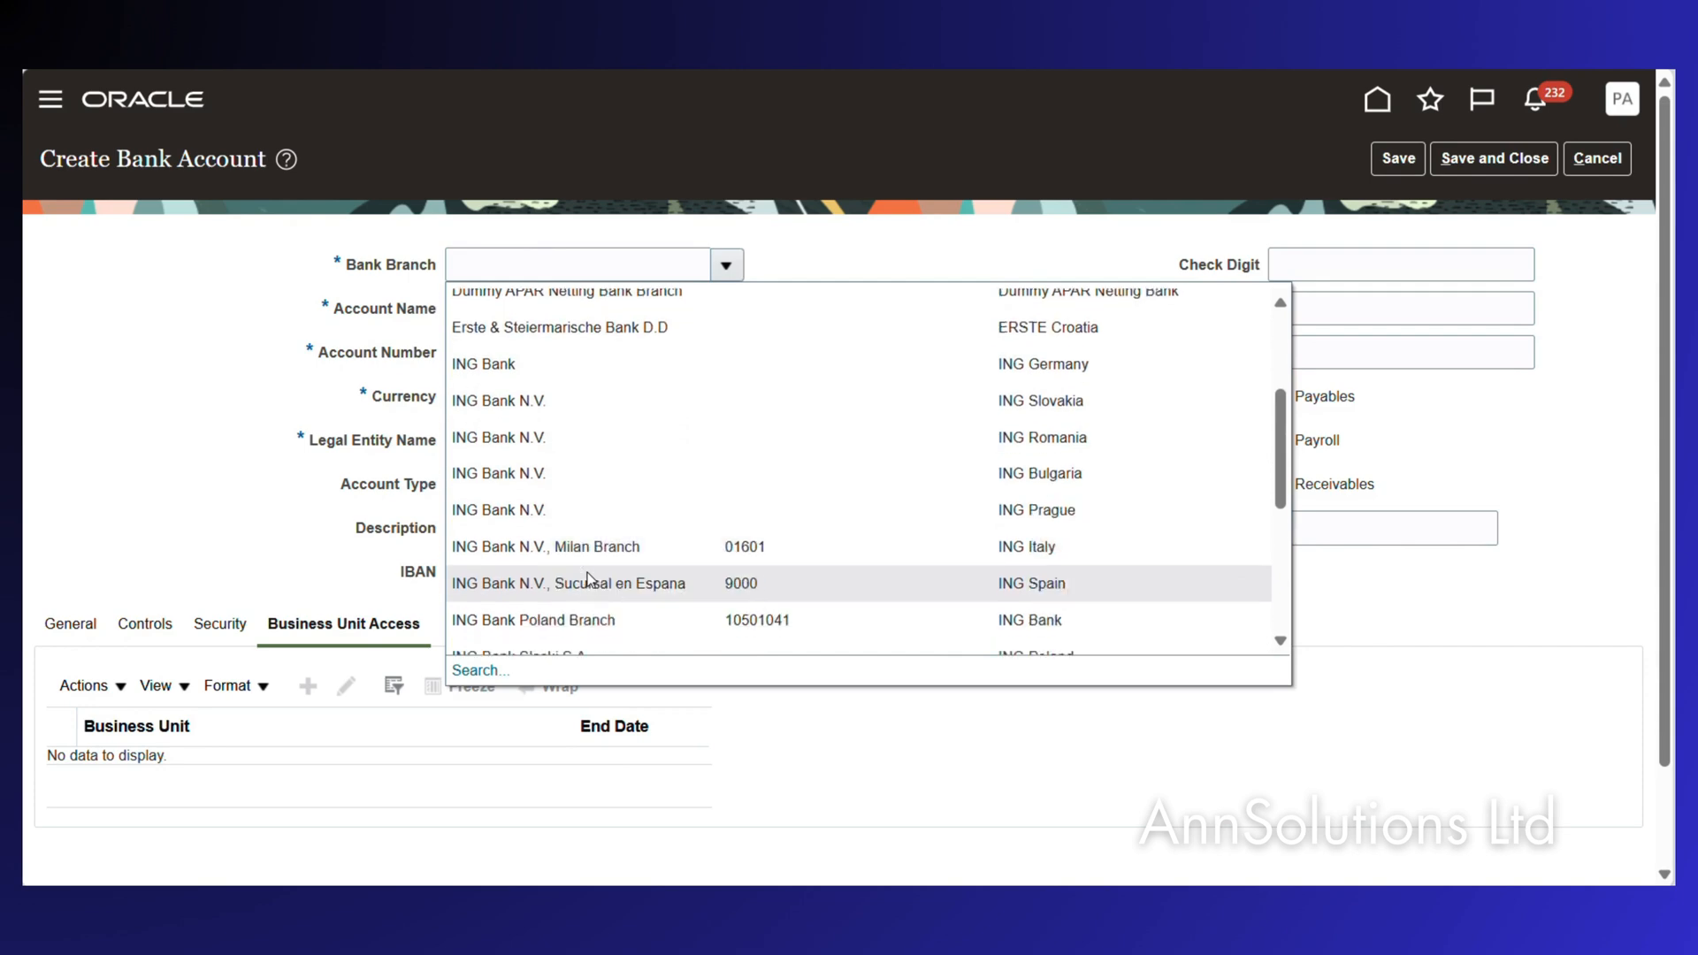
{"action": "left_click", "coordinate": [588, 530]}
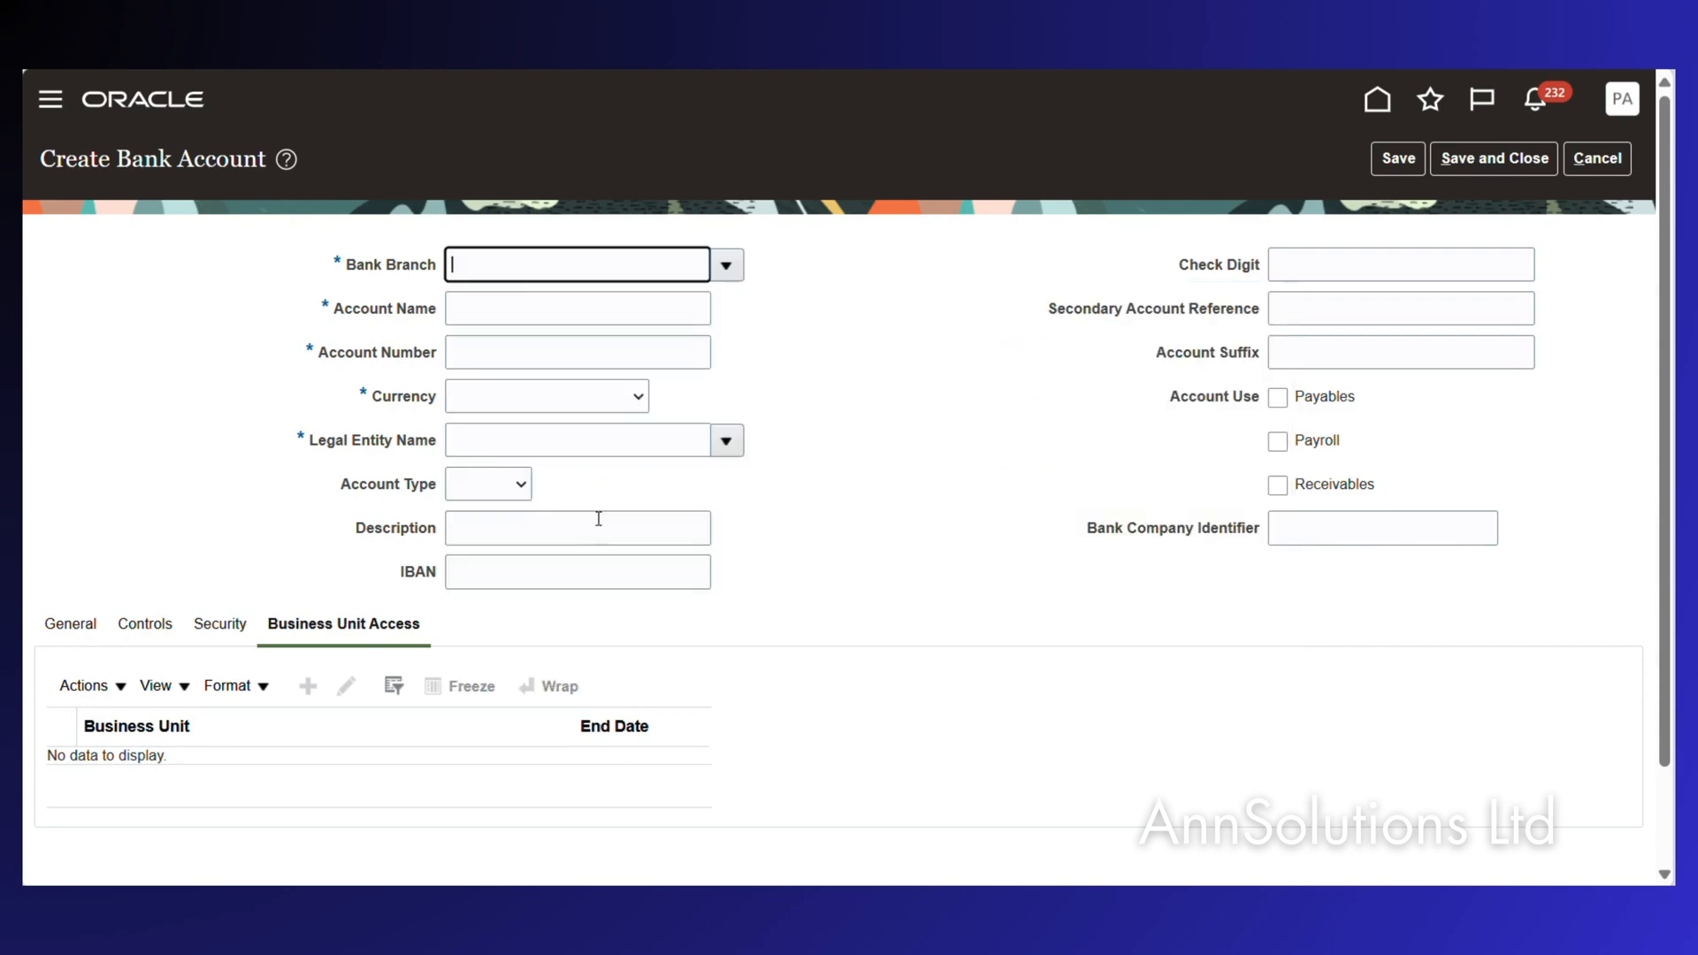
Enter the account name 'Net Banting Bank Account', paste the account number, set currency PLN - Zloty and legal entity PEPCO Poland Sp. z o.o.
{"action": "left_click", "coordinate": [481, 309]}
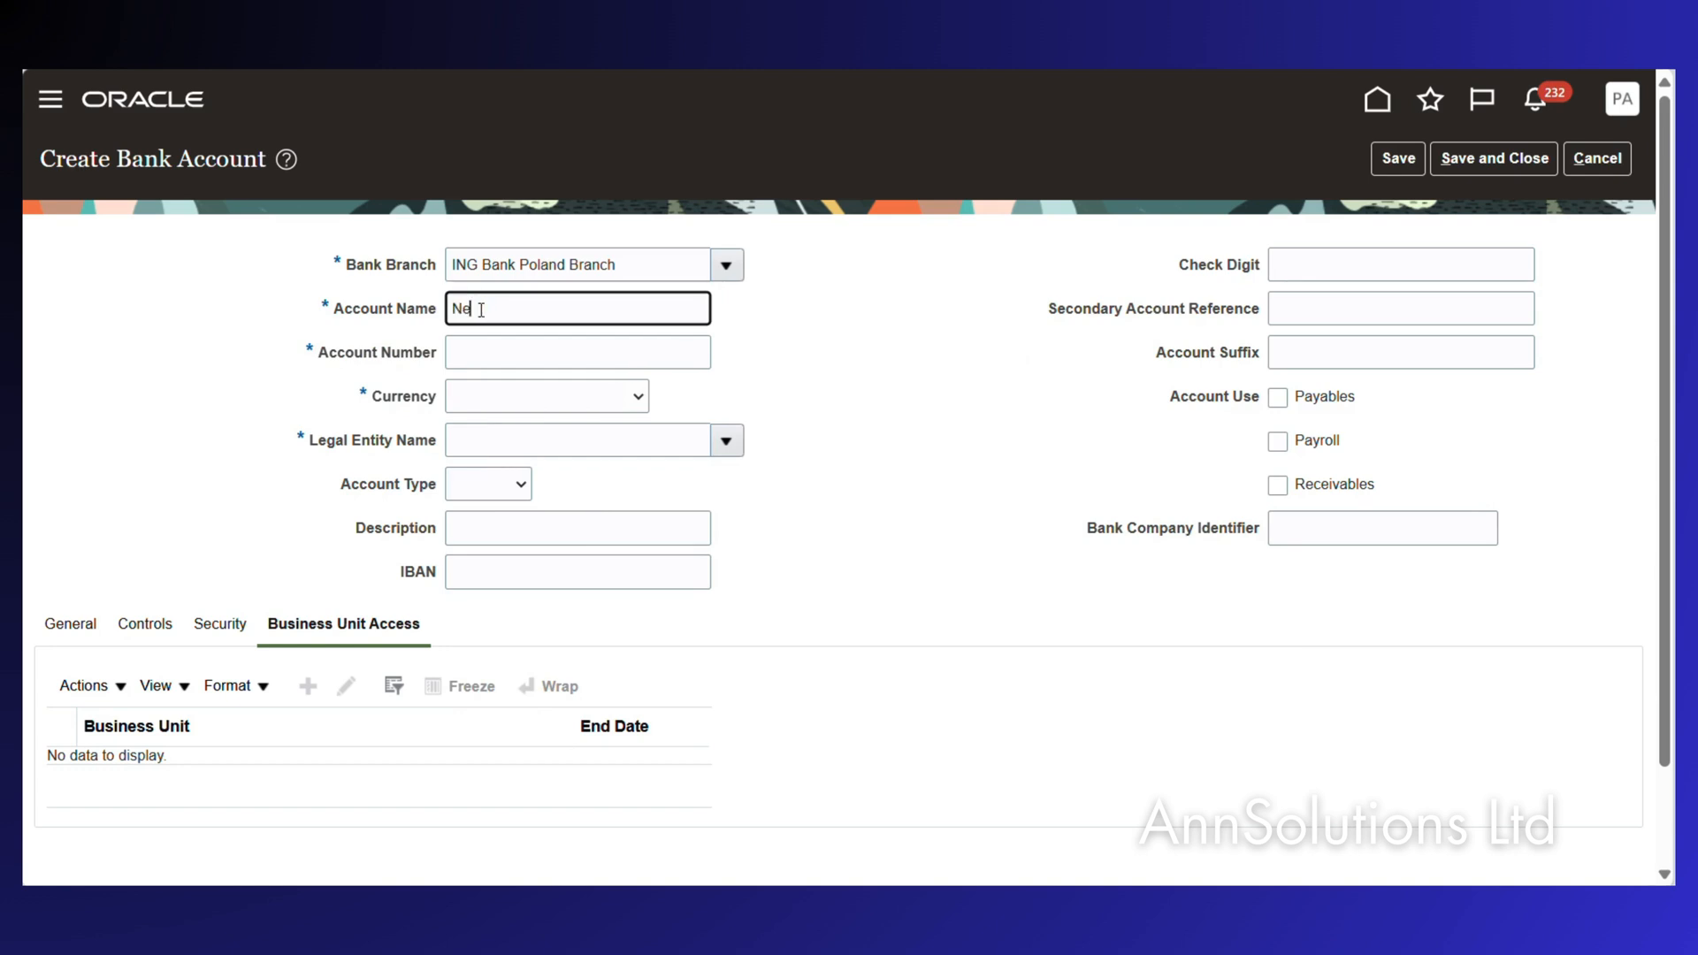
{"action": "type", "text": "Net Ban"}
{"action": "type", "text": "tting Bank Account"}
{"action": "key", "text": "Tab"}
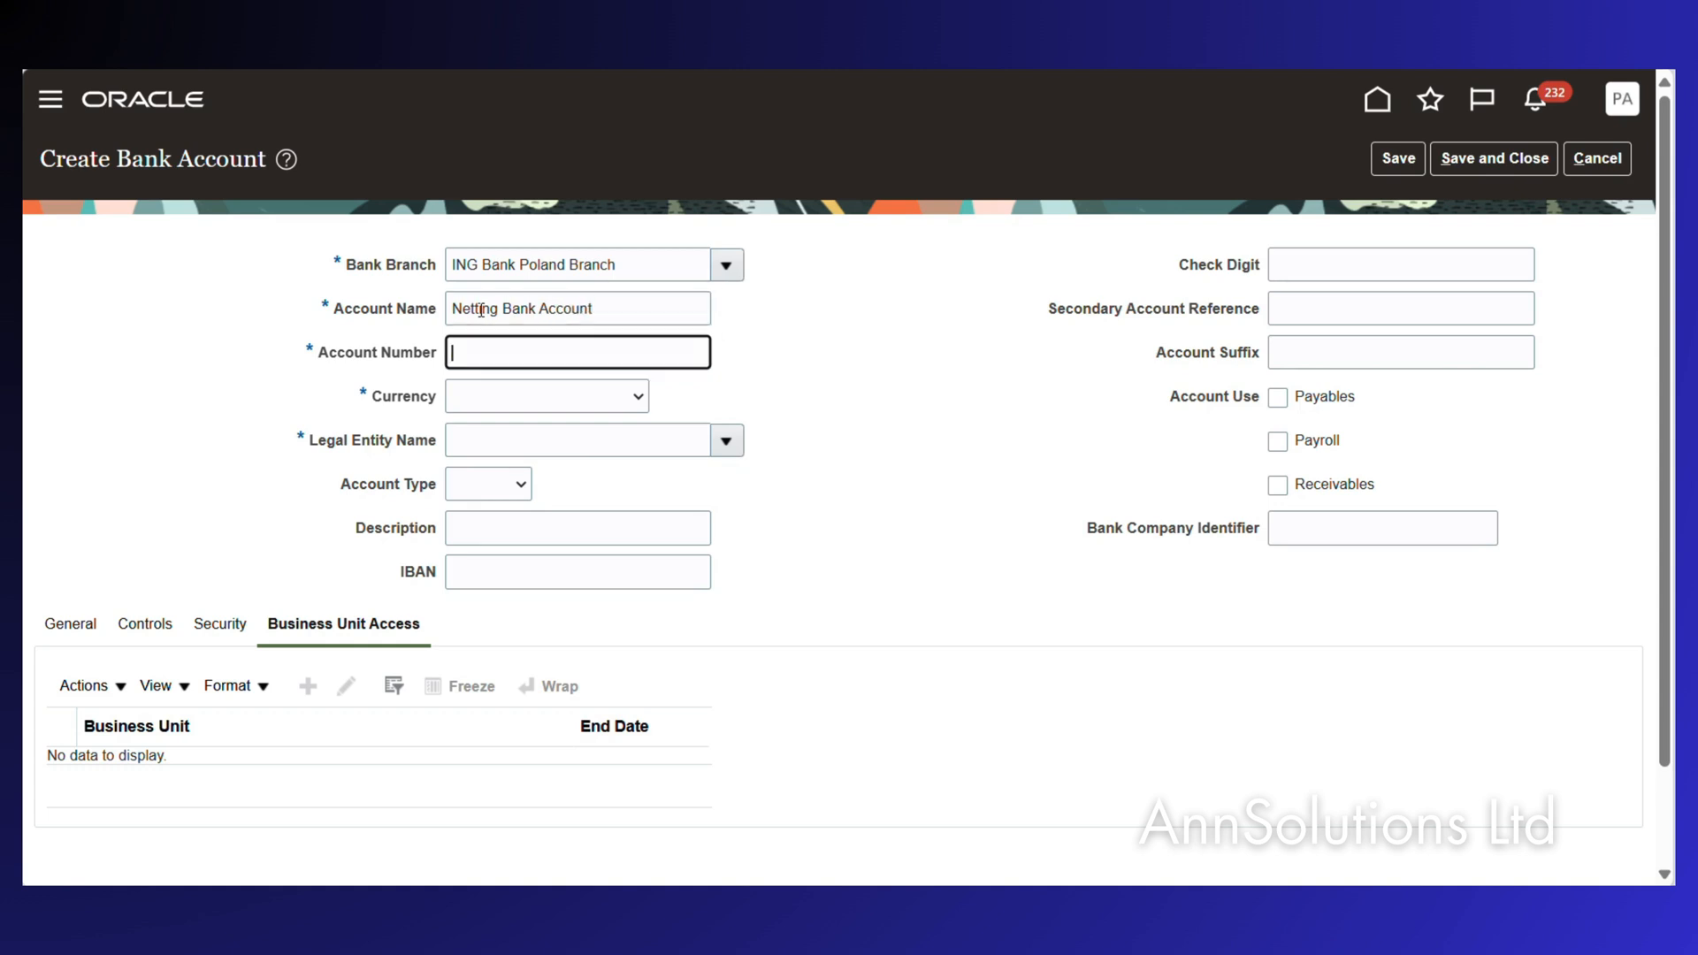
{"action": "type", "text": "XXXXXXXXXXXX0013"}
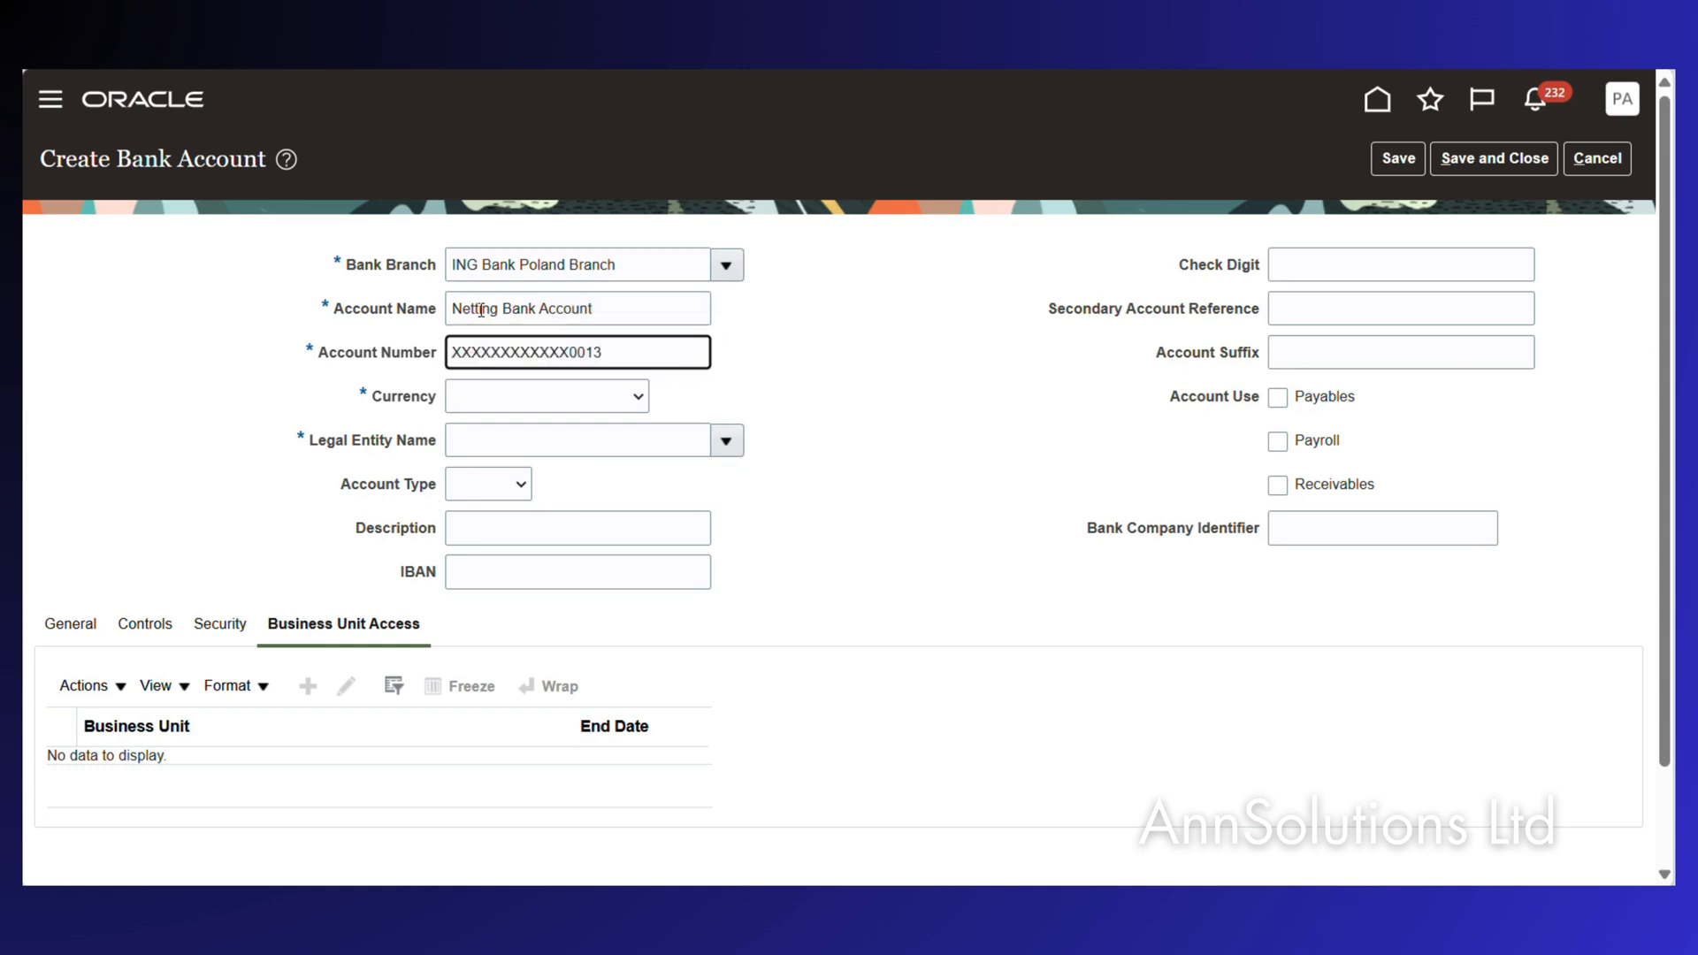
{"action": "key", "text": "Tab"}
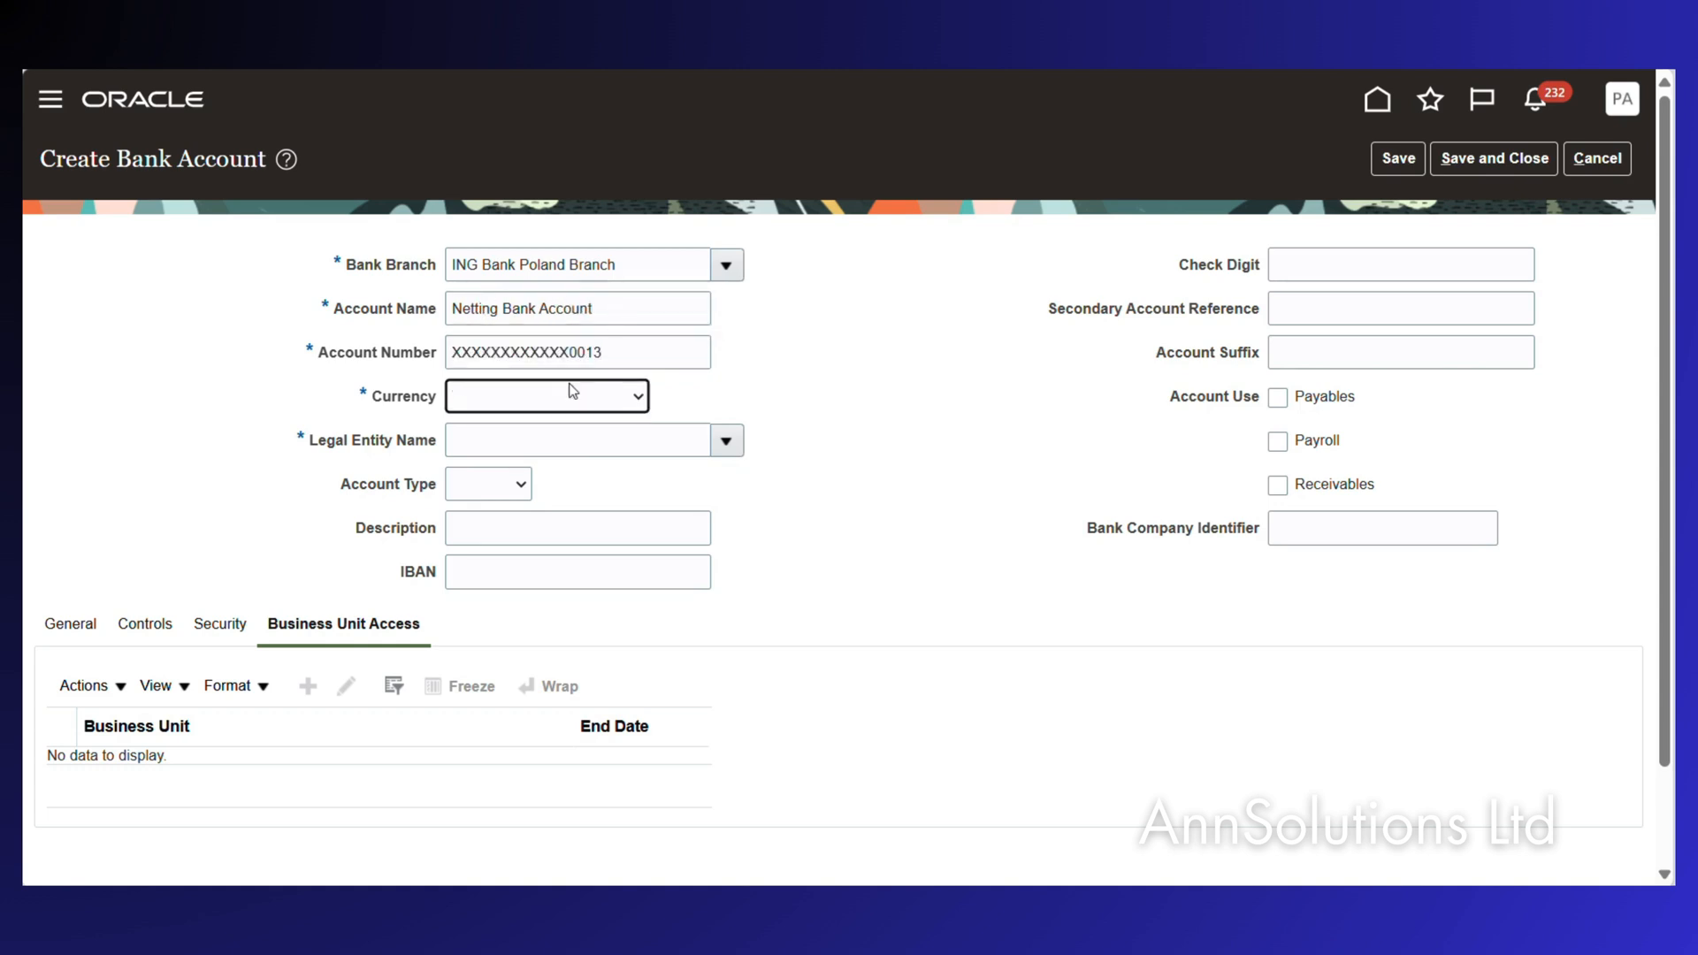
{"action": "left_click", "coordinate": [542, 398]}
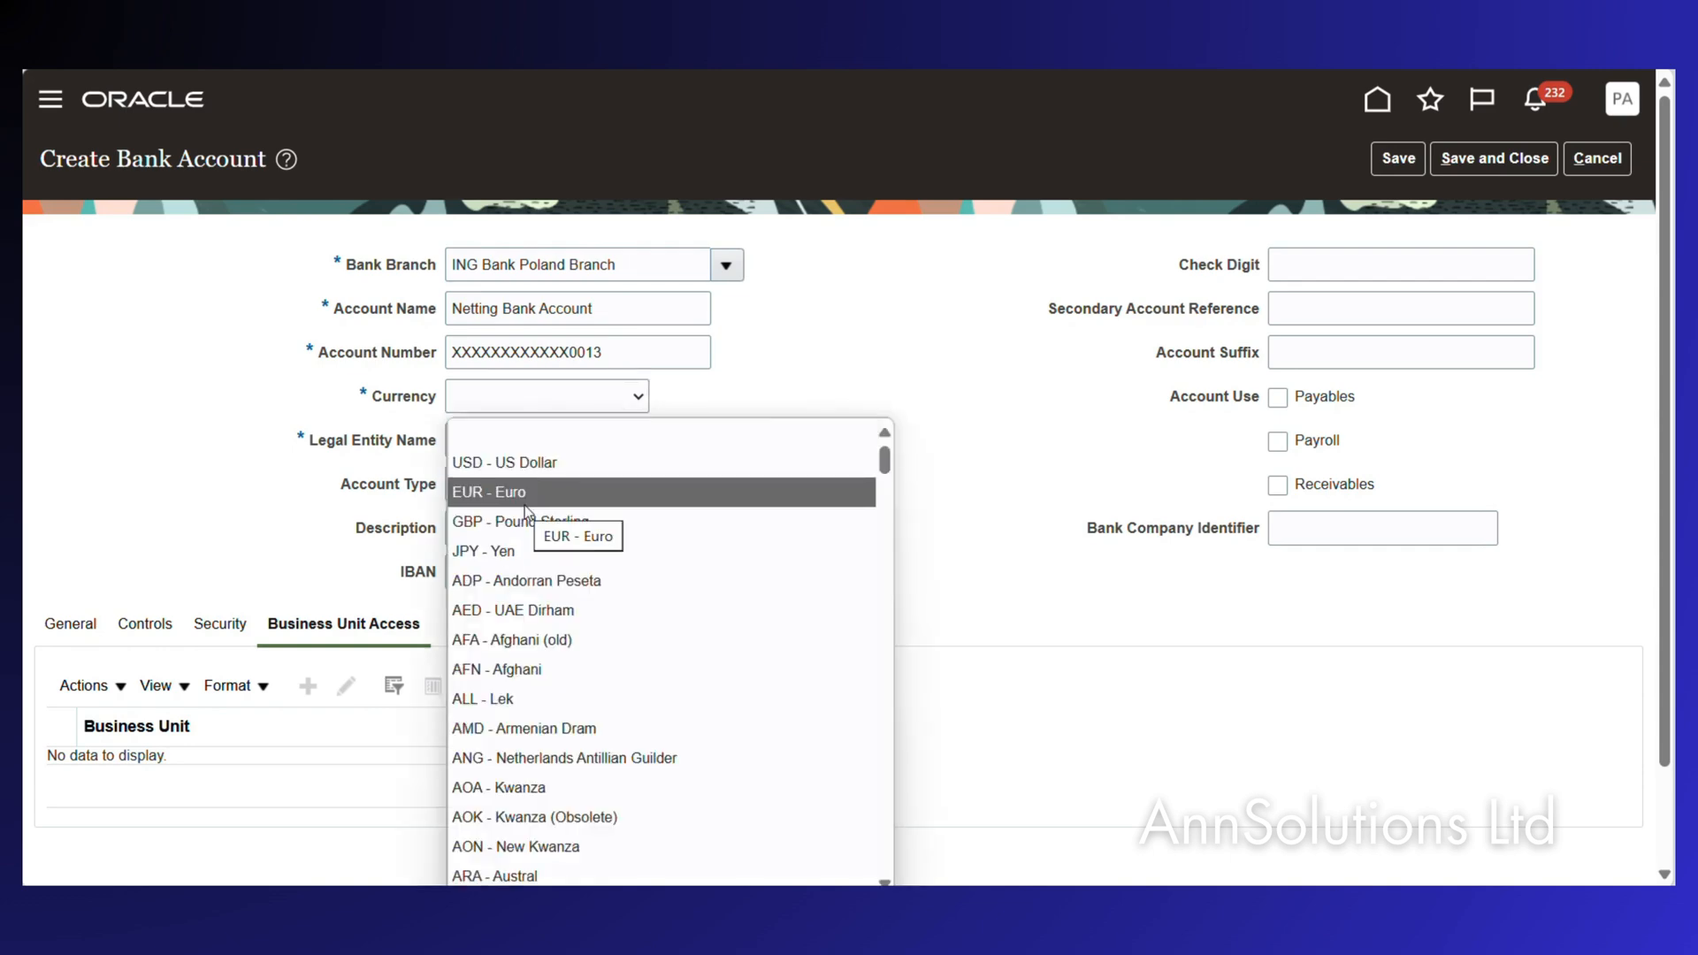
{"action": "key", "text": "p"}
{"action": "scroll", "coordinate": [566, 607], "scroll_direction": "down", "scroll_amount": 1}
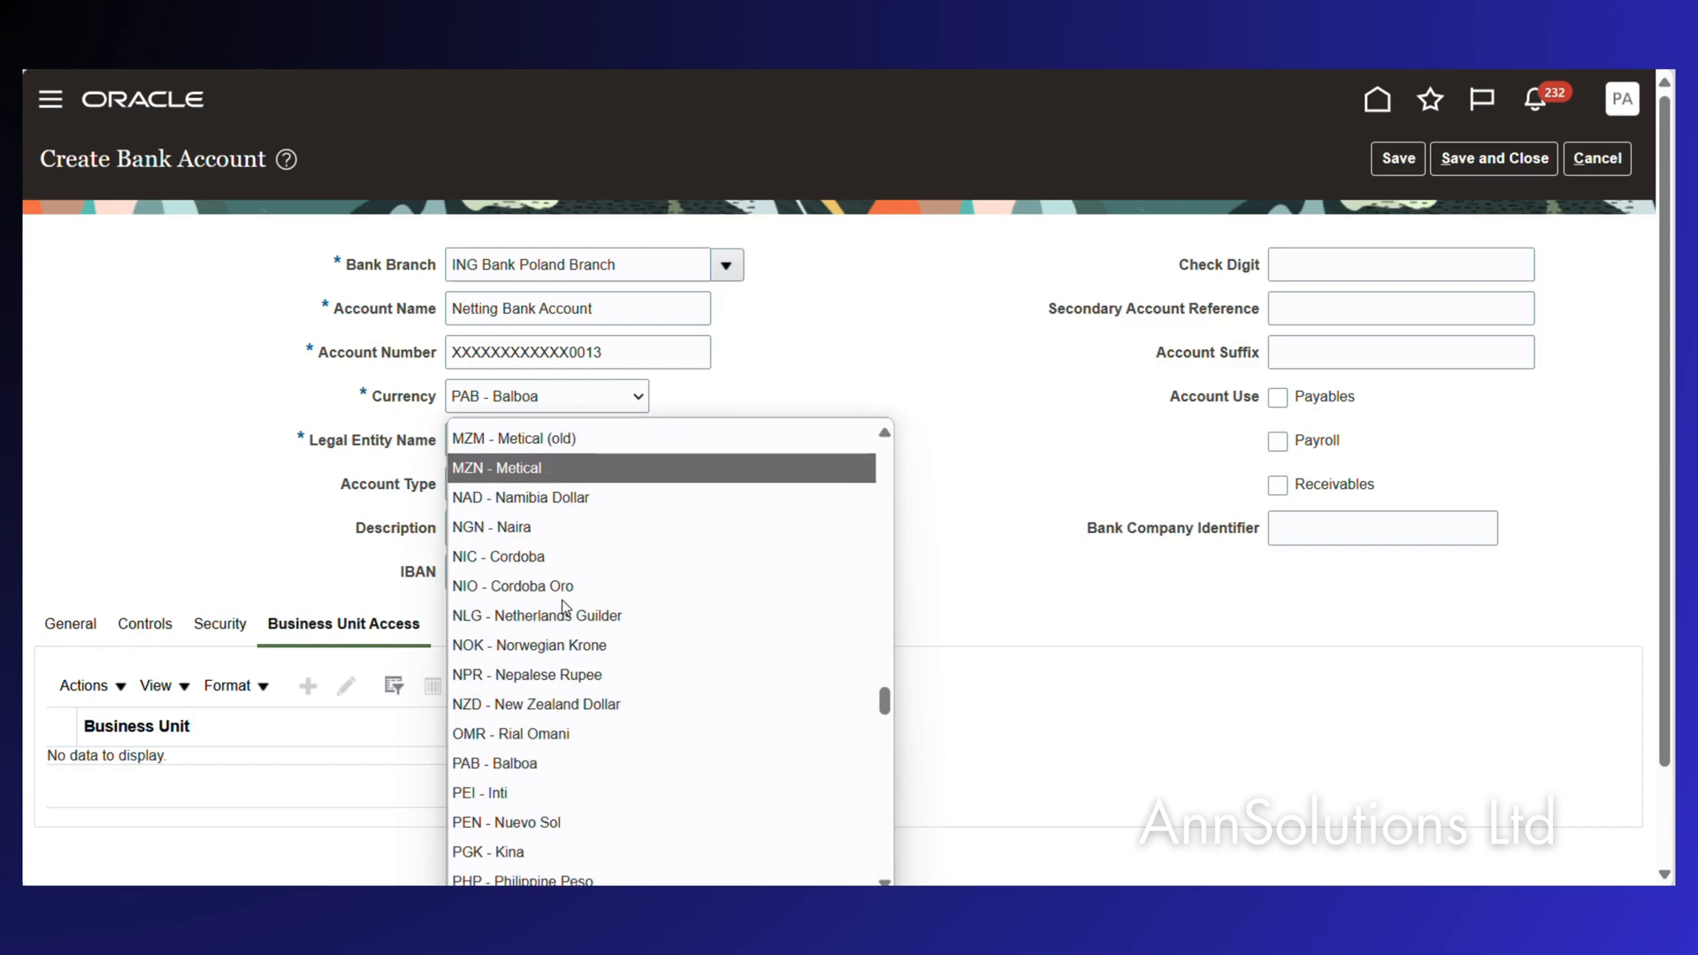
{"action": "scroll", "coordinate": [563, 607], "scroll_direction": "down", "scroll_amount": 3}
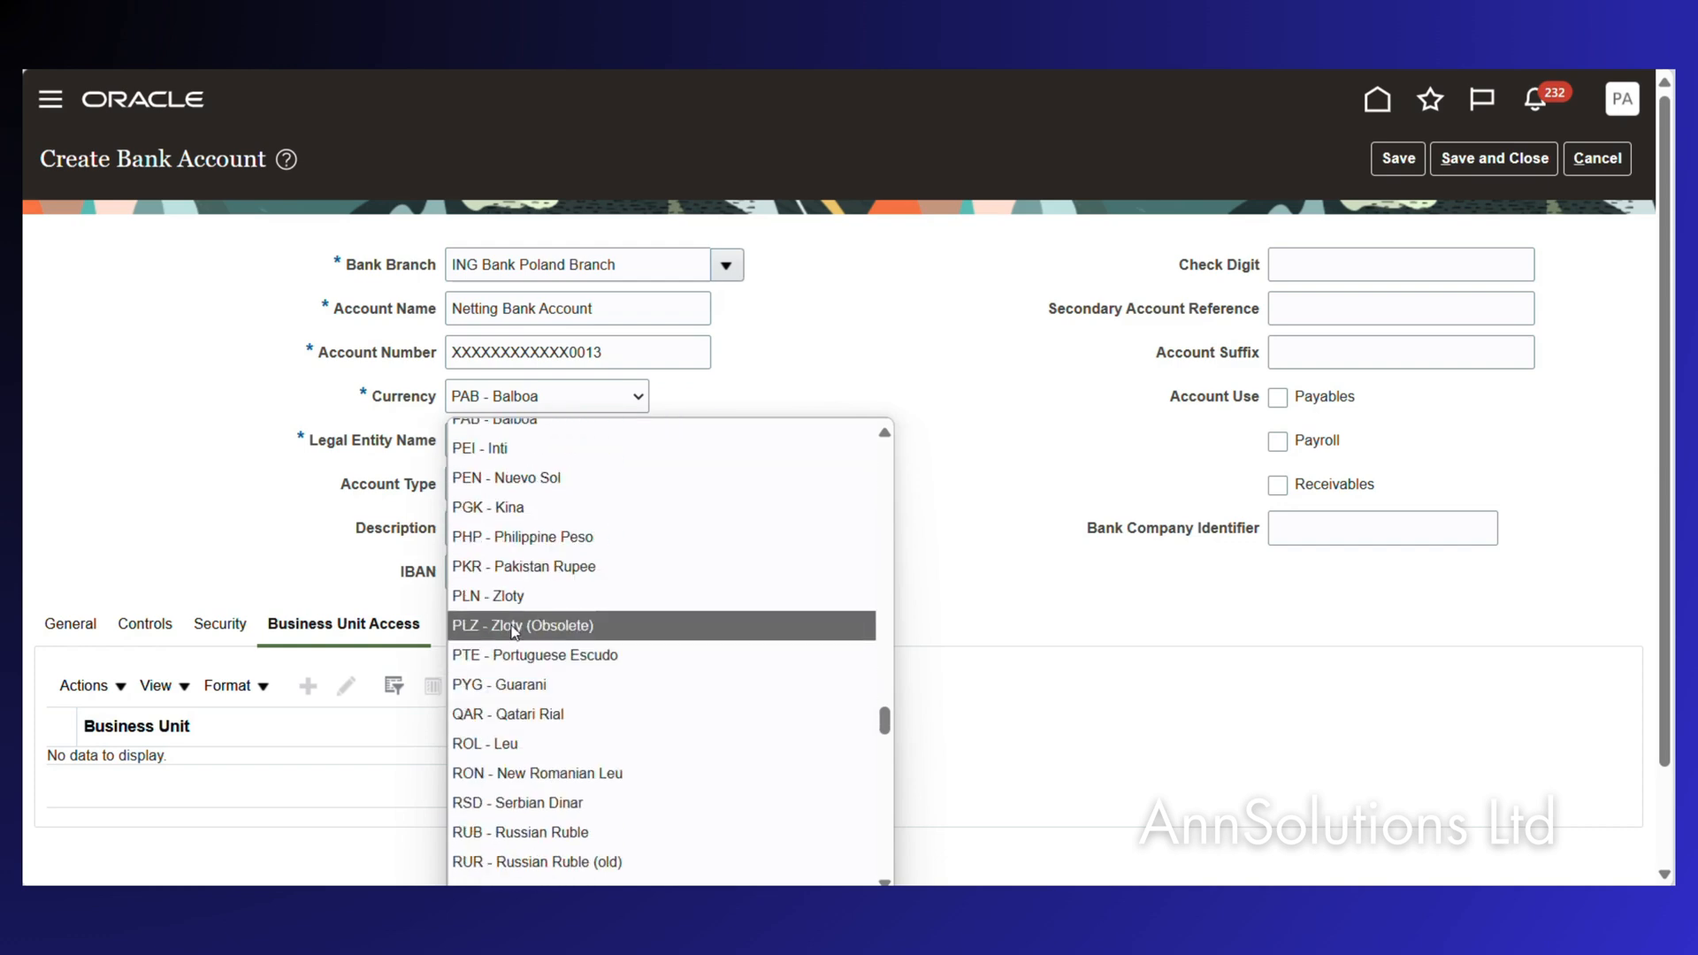
{"action": "left_click", "coordinate": [531, 596]}
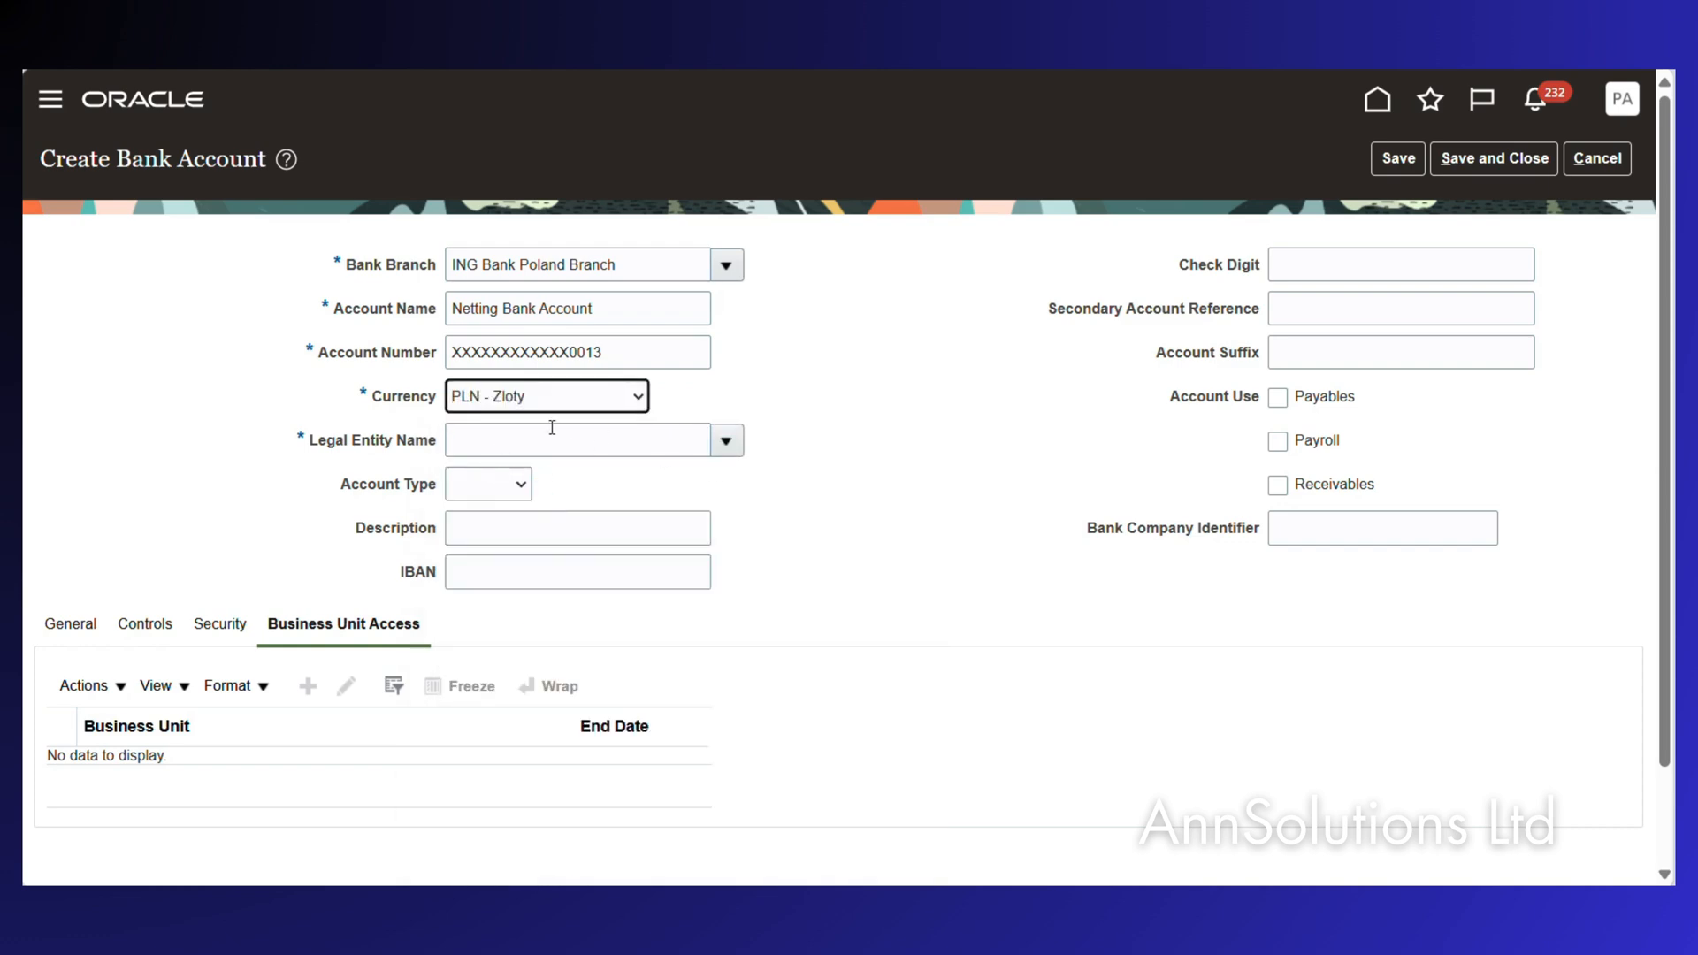
{"action": "left_click", "coordinate": [530, 430]}
{"action": "type", "text": "PEPCO"}
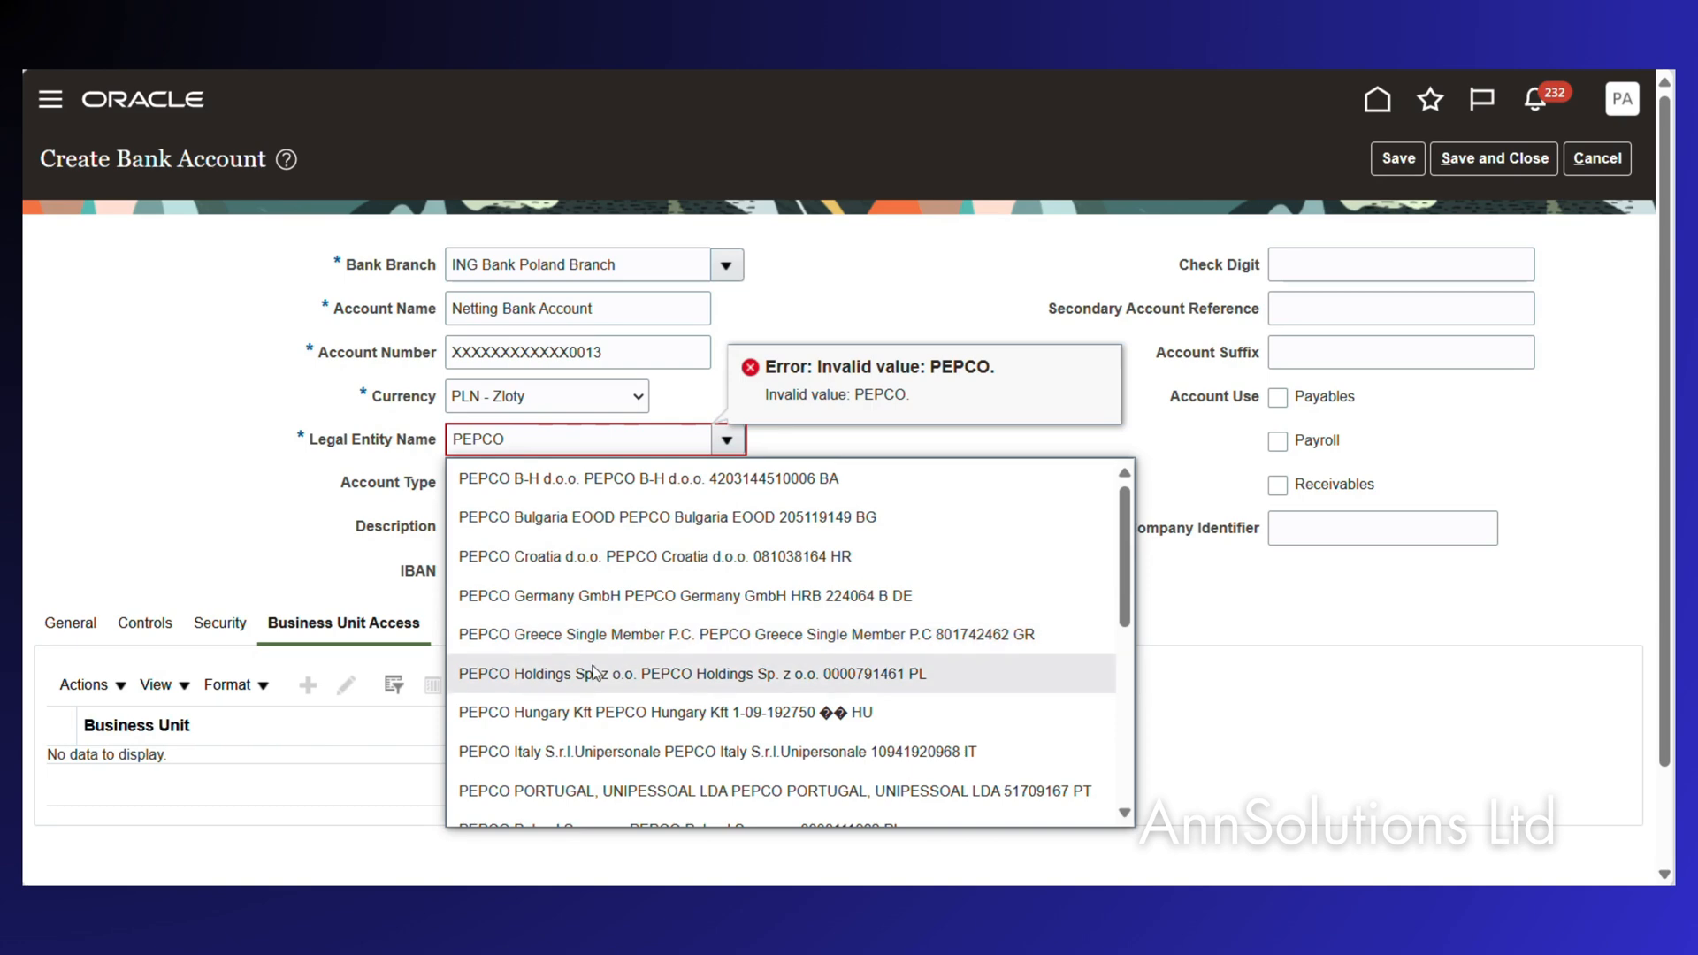
{"action": "scroll", "coordinate": [596, 672], "scroll_direction": "down", "scroll_amount": 2}
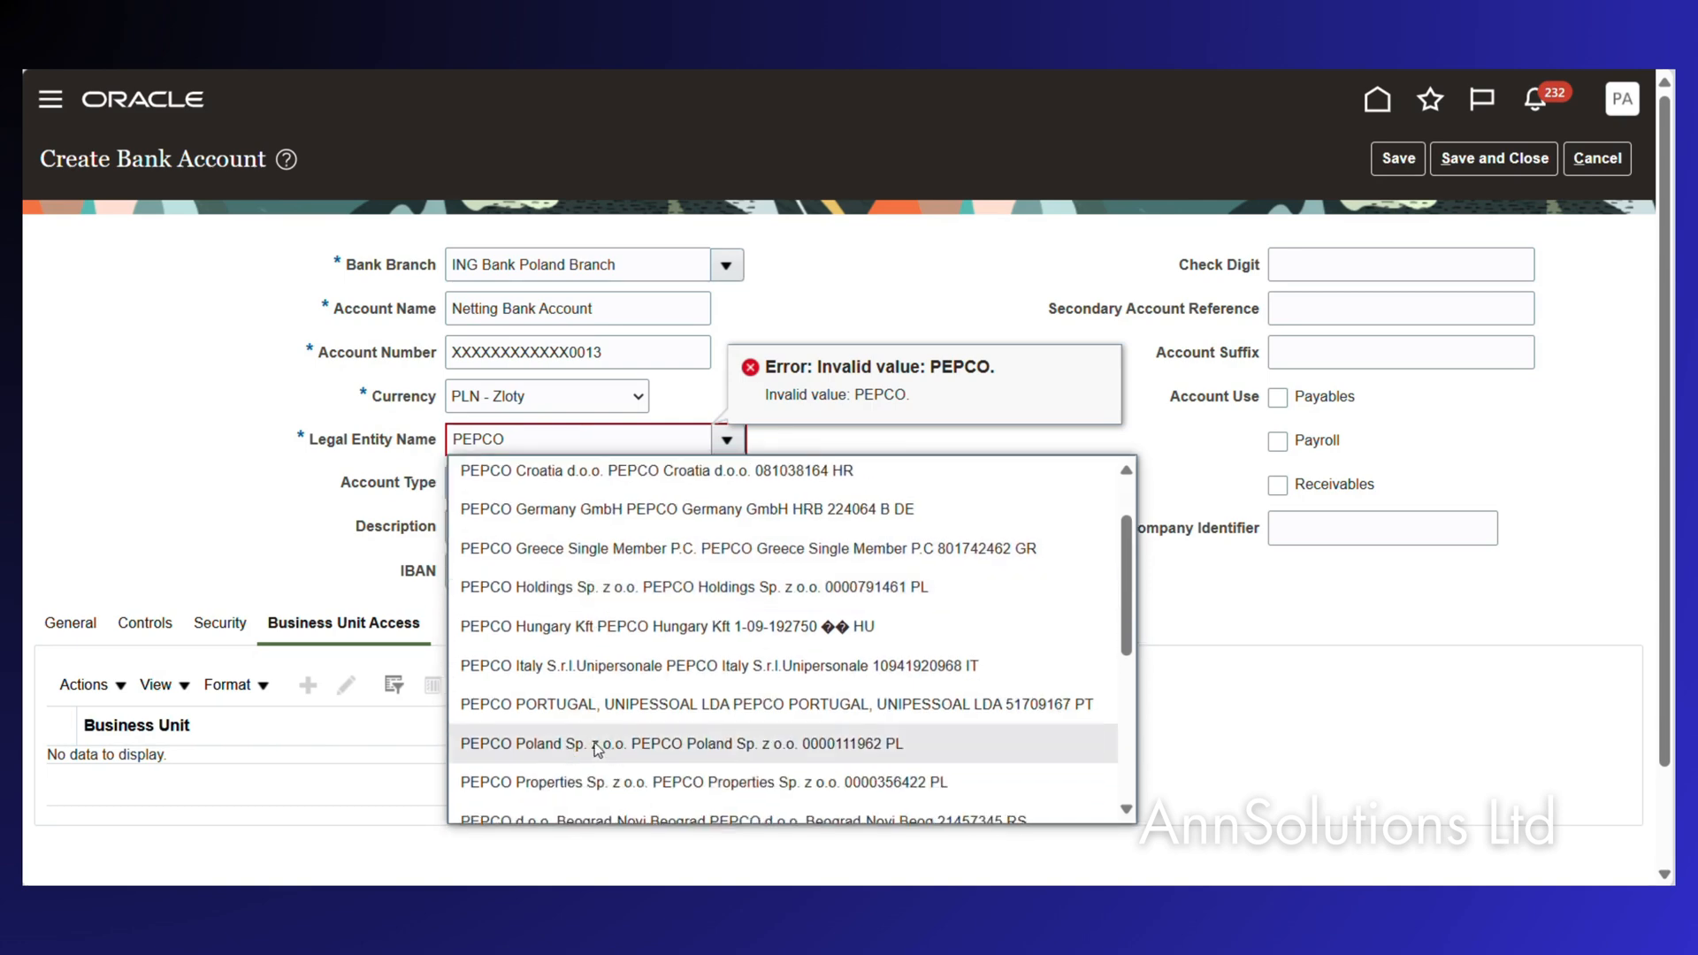
{"action": "left_click", "coordinate": [595, 746]}
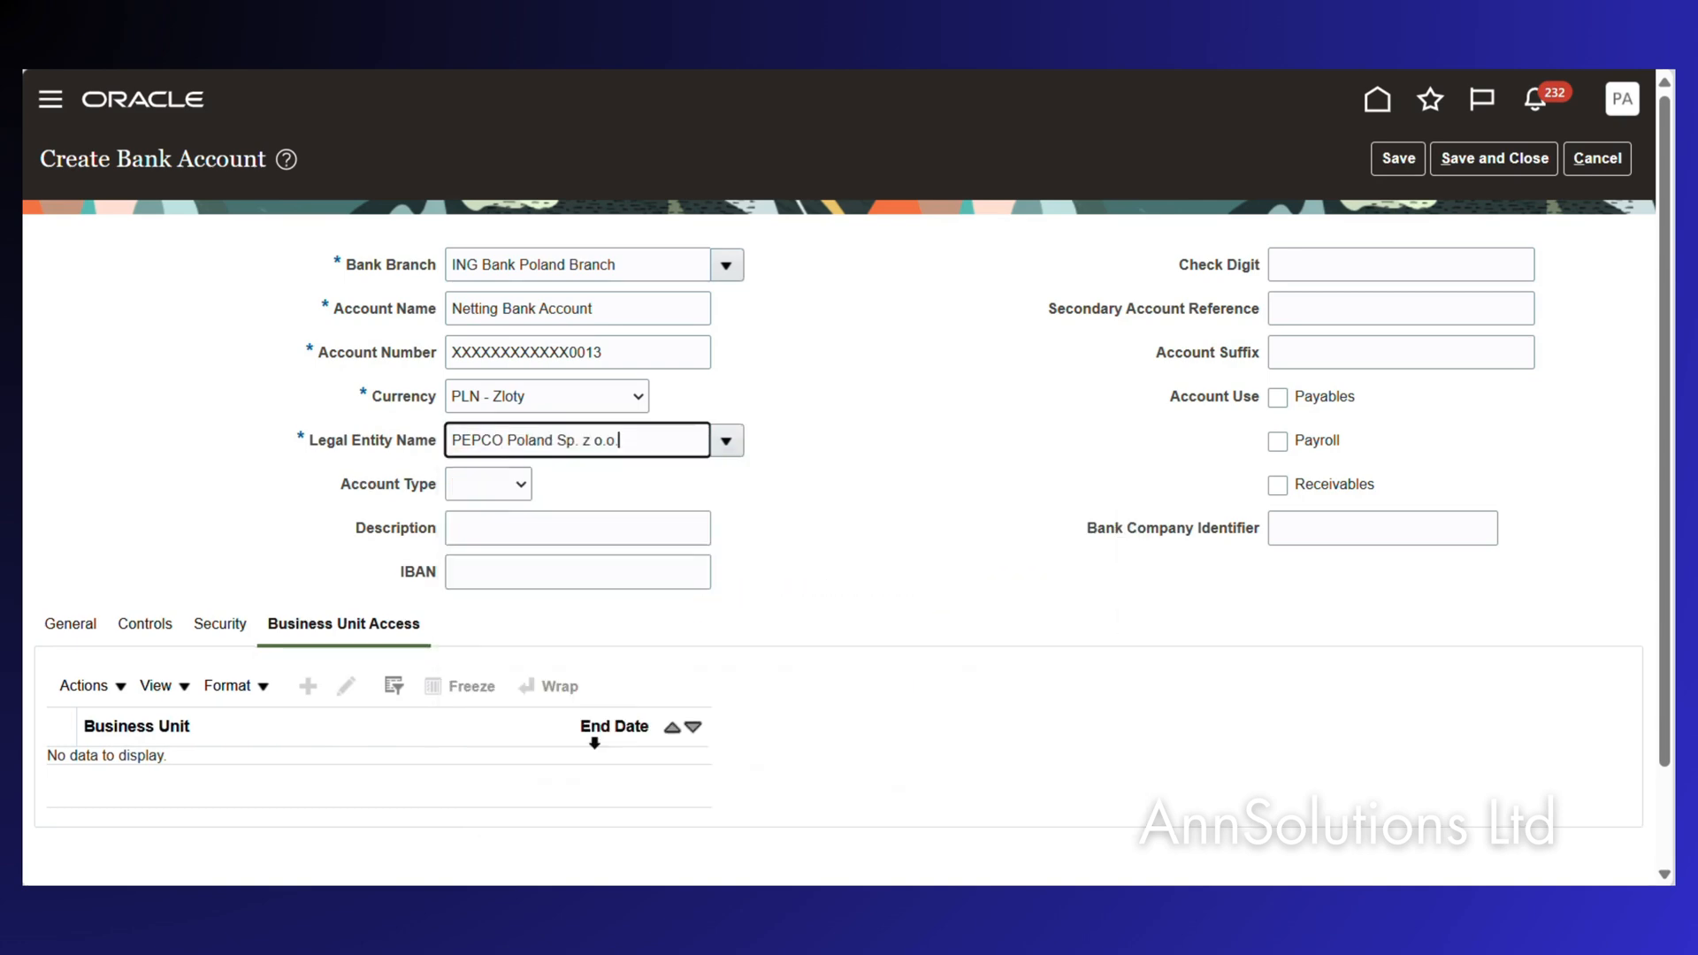
Add a netting-use description and enable the account for Payables and Receivables.
{"action": "left_click", "coordinate": [519, 489]}
{"action": "left_click", "coordinate": [518, 489]}
{"action": "left_click", "coordinate": [480, 526]}
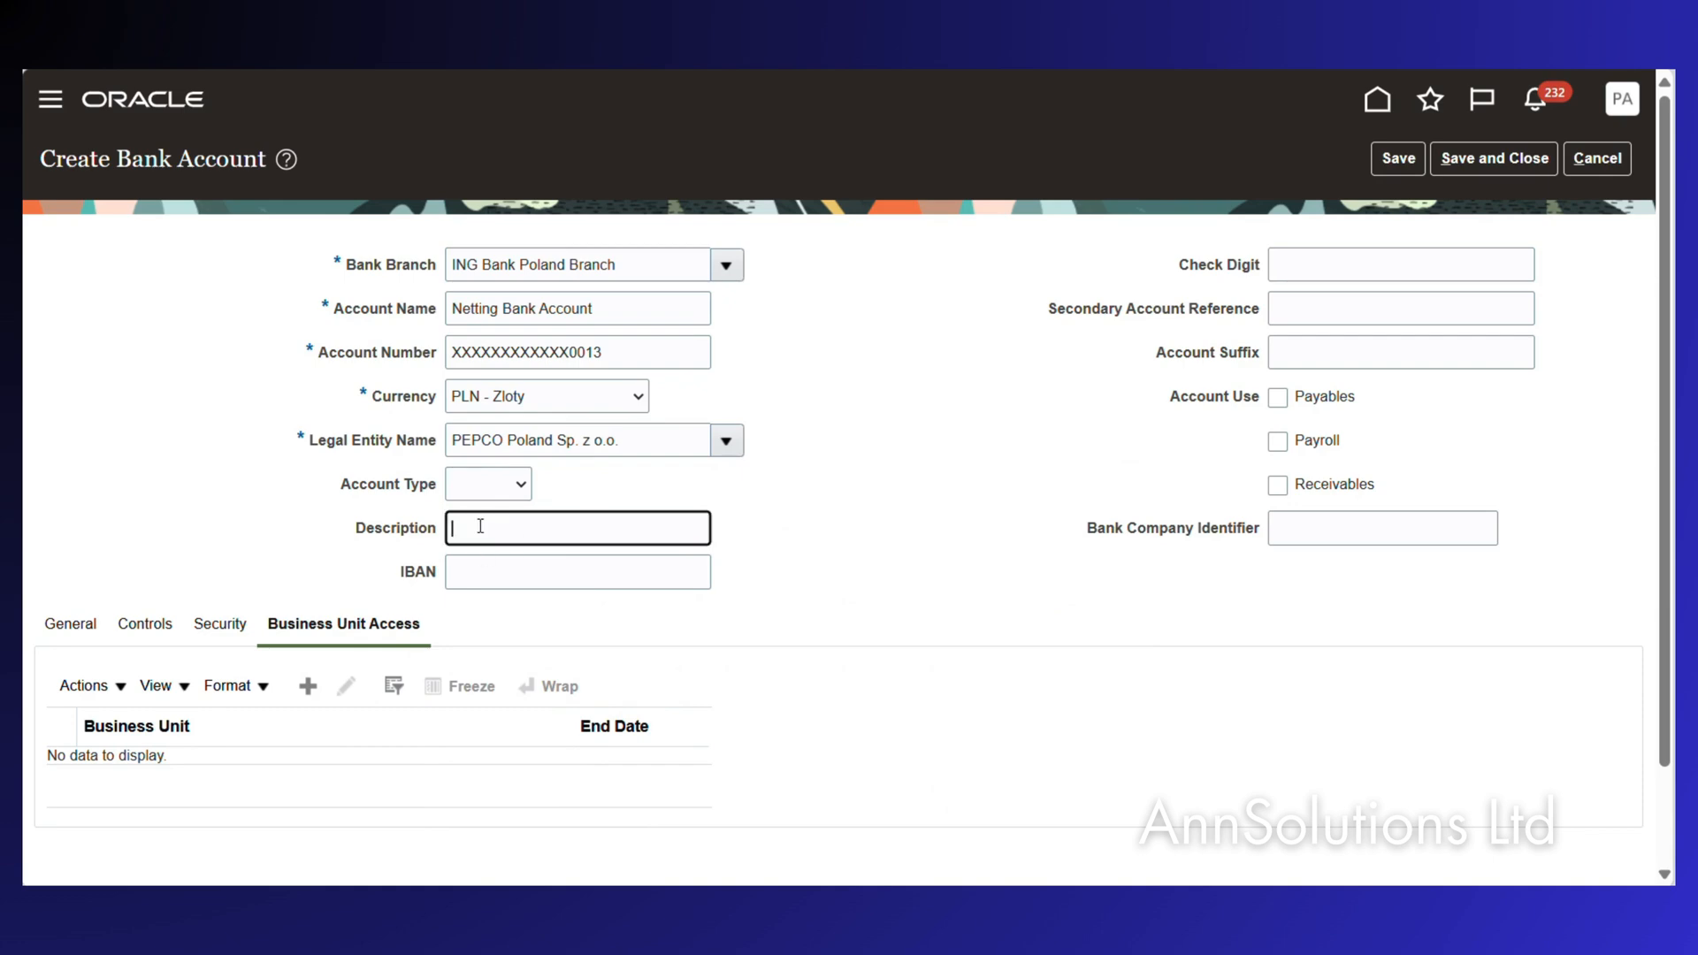
{"action": "type", "text": "Use"}
{"action": "type", "text": " for ?N"}
{"action": "type", "text": "etting Purpose"}
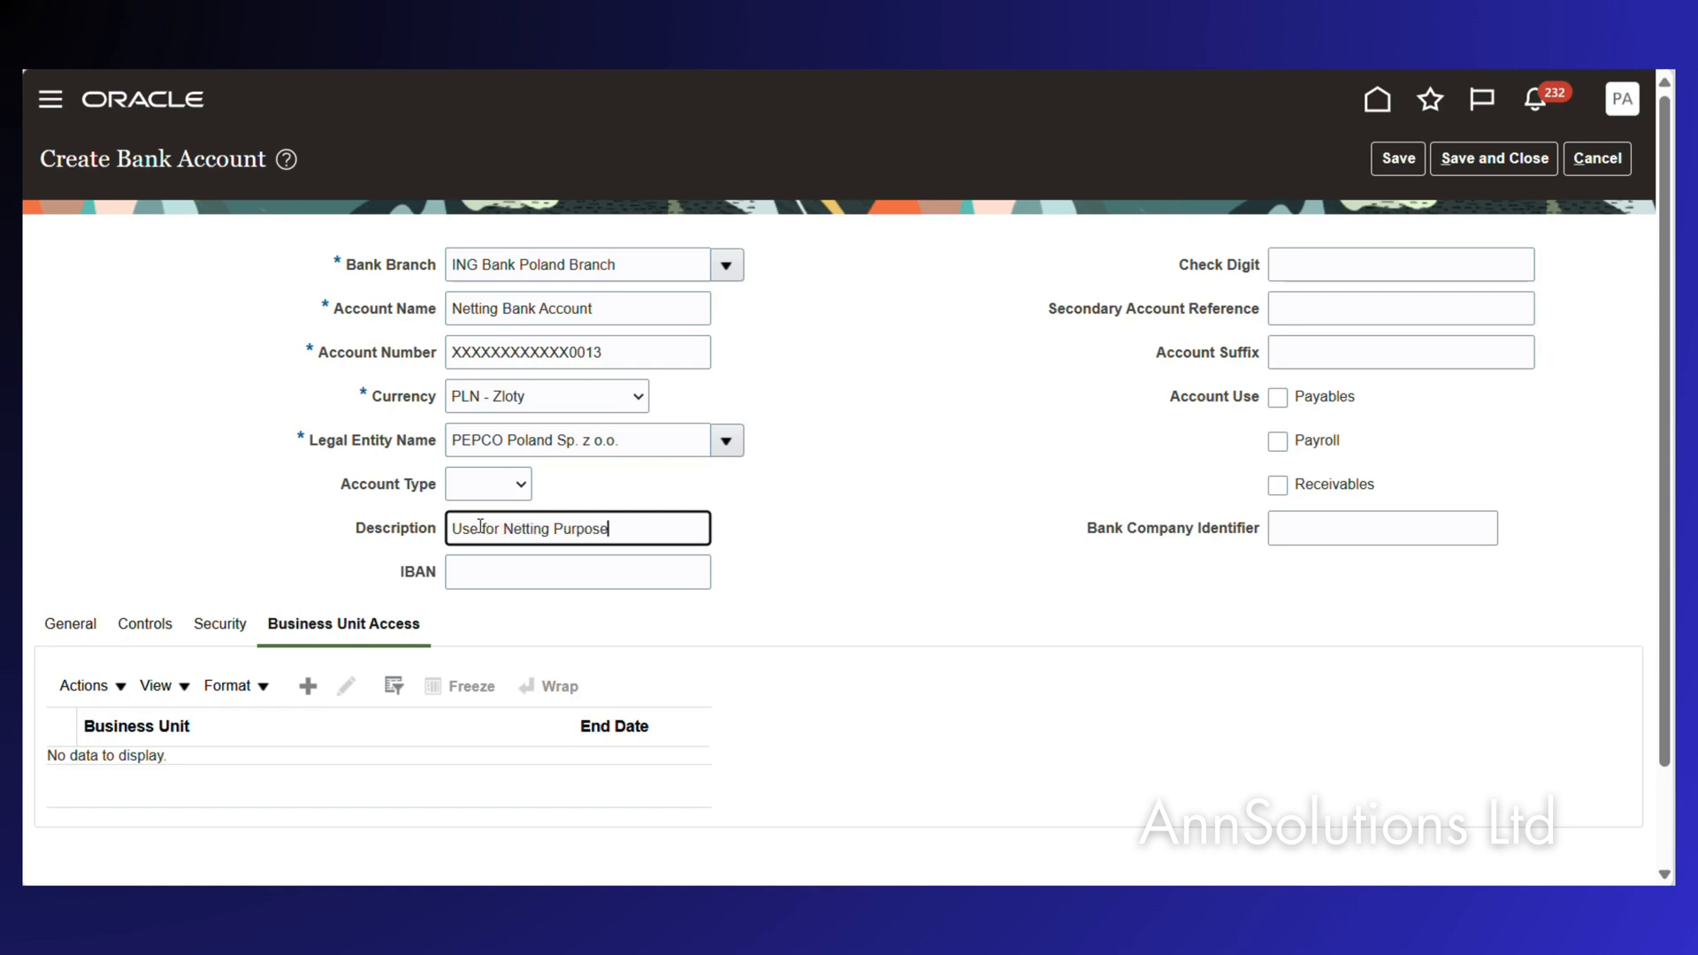
{"action": "key", "text": "Tab"}
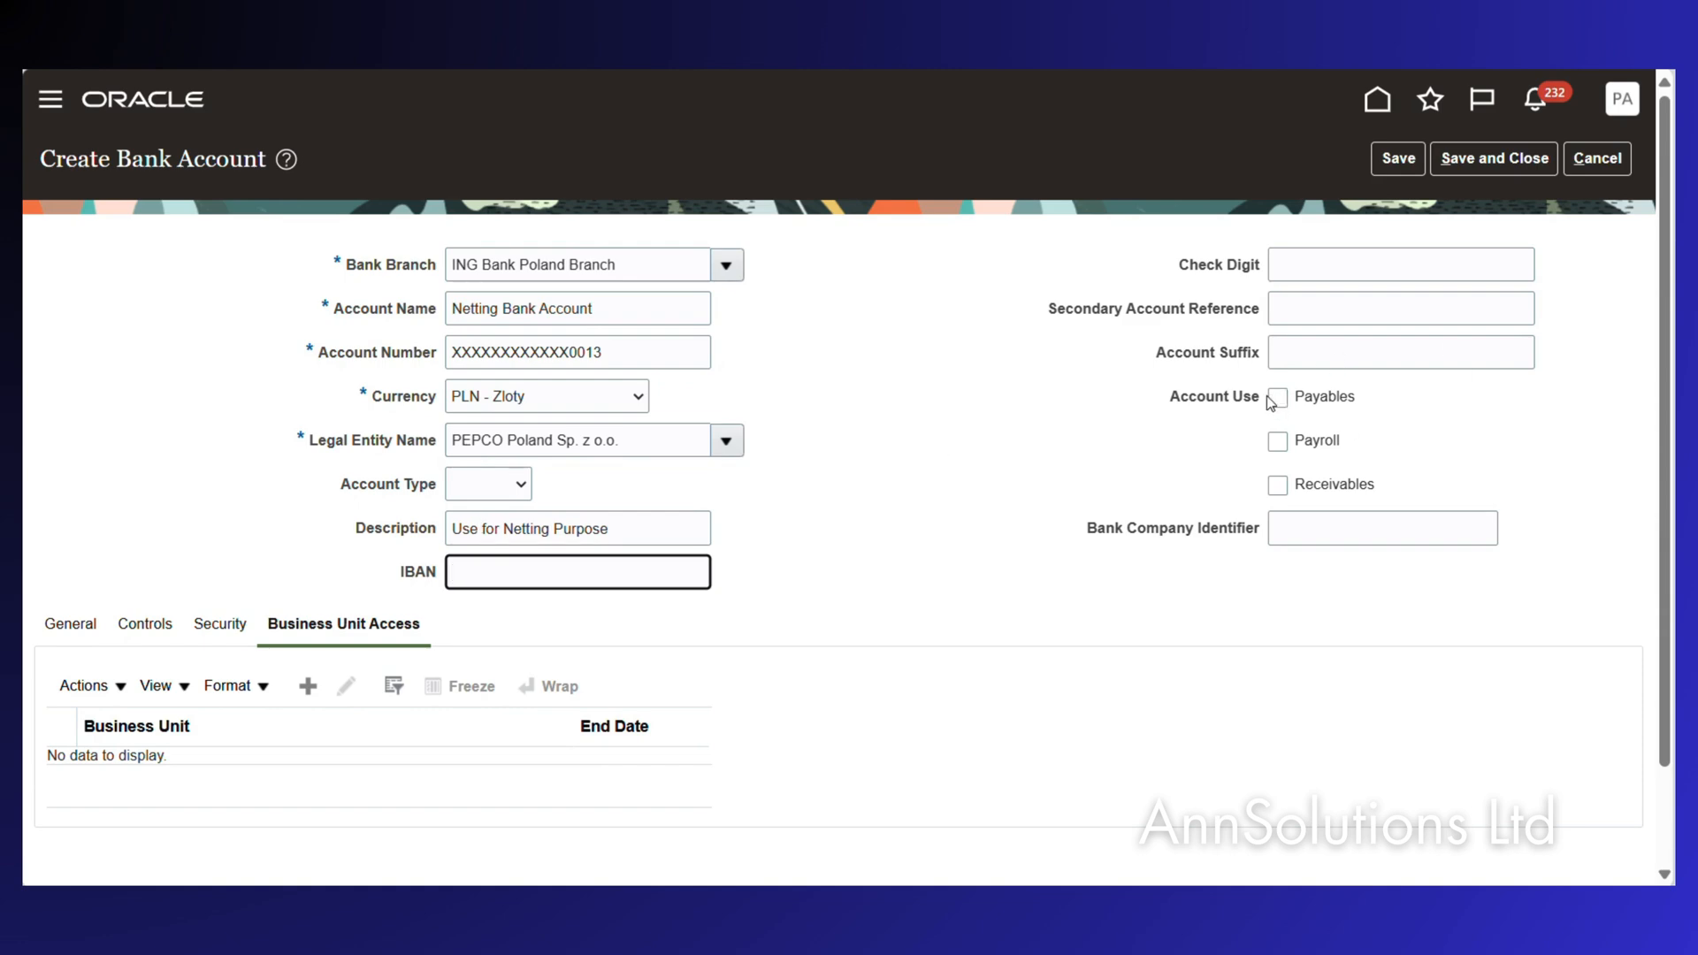
{"action": "left_click", "coordinate": [1279, 403]}
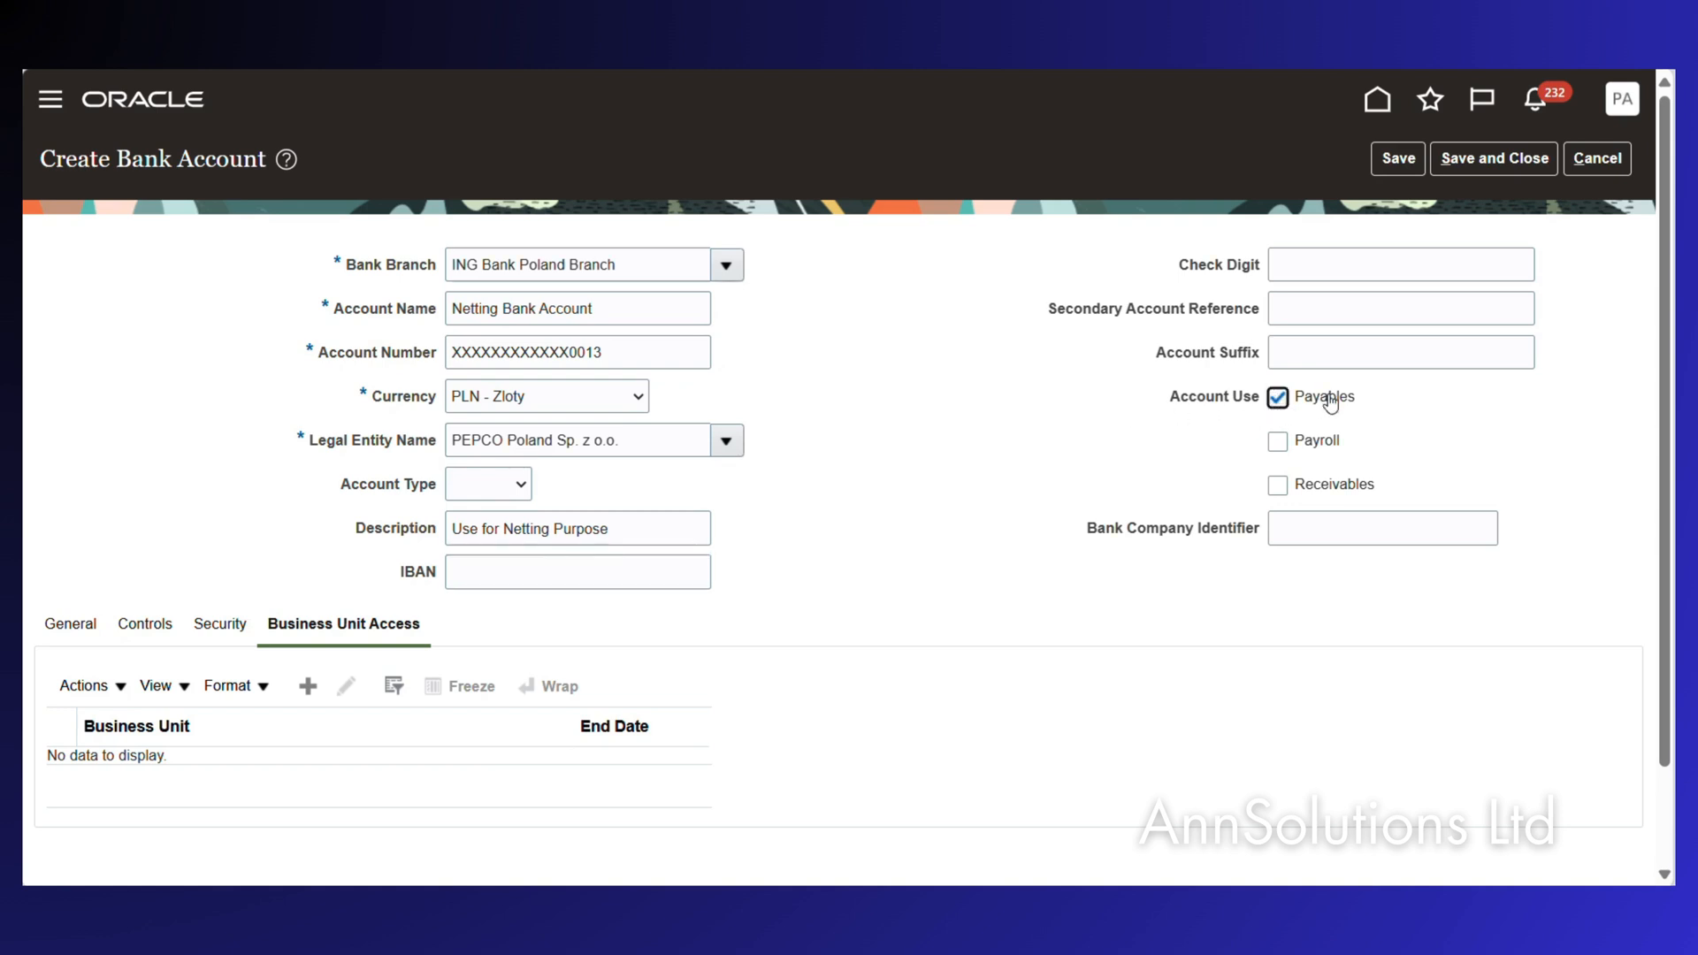
{"action": "left_click", "coordinate": [1278, 487]}
{"action": "left_click", "coordinate": [89, 626]}
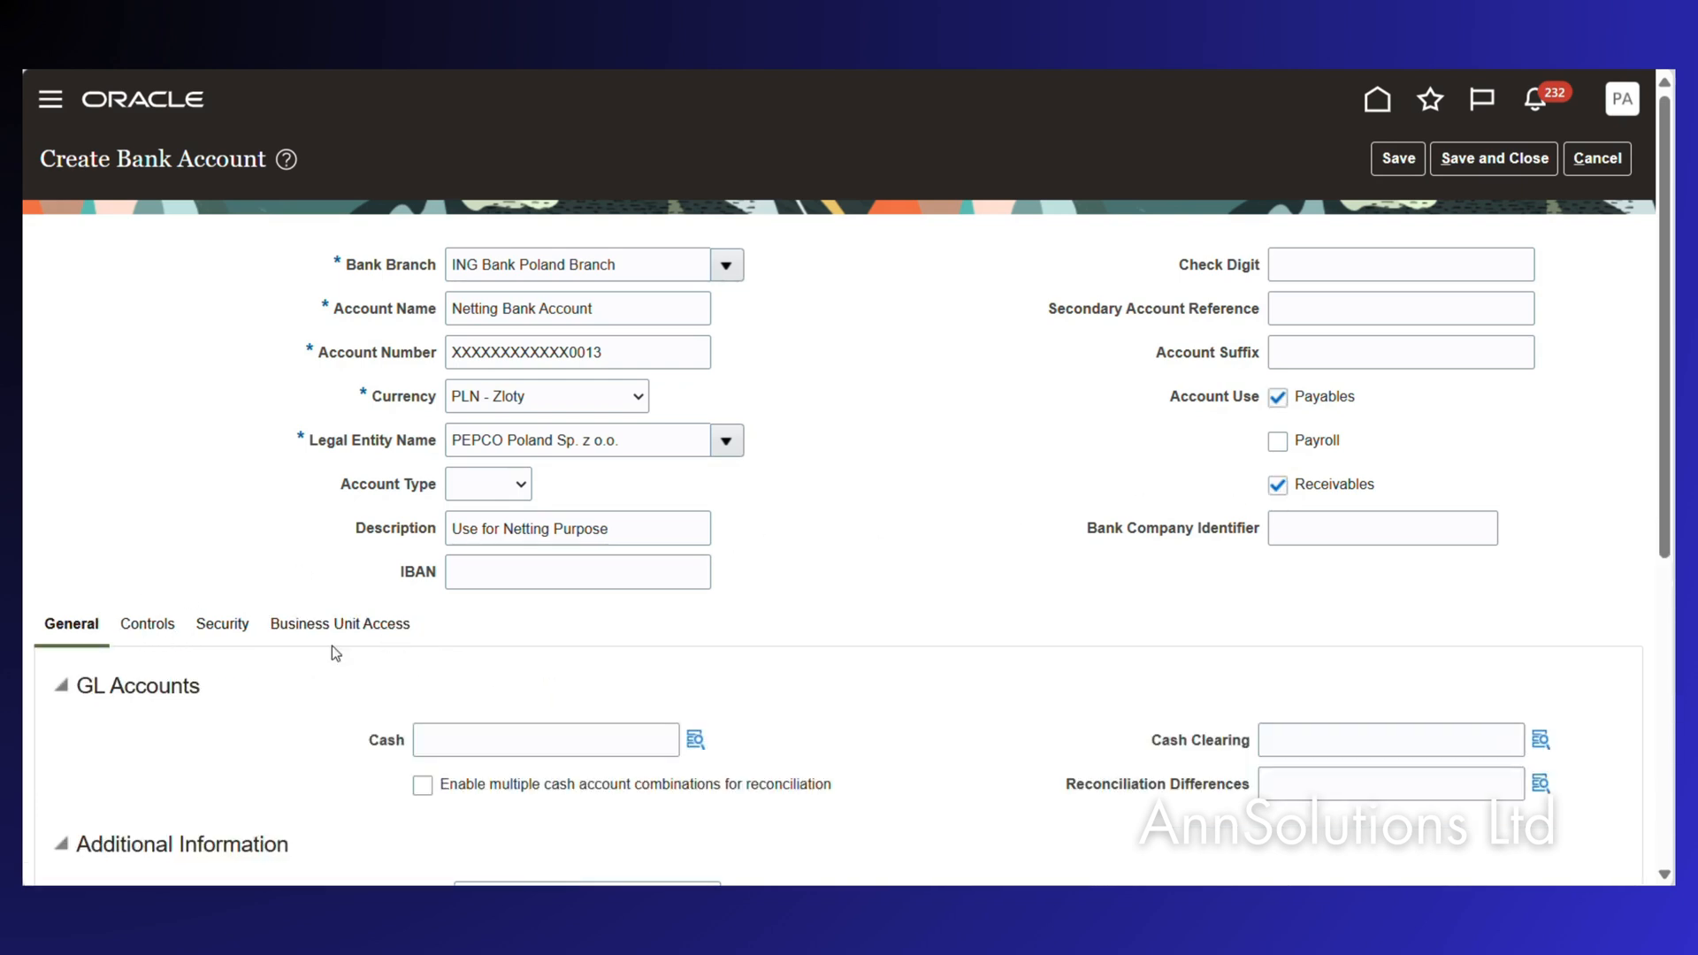
Start the Cash account combination with entity PPL and account 100100 Cash Country - PLN.
{"action": "scroll", "coordinate": [436, 655], "scroll_direction": "down", "scroll_amount": 1}
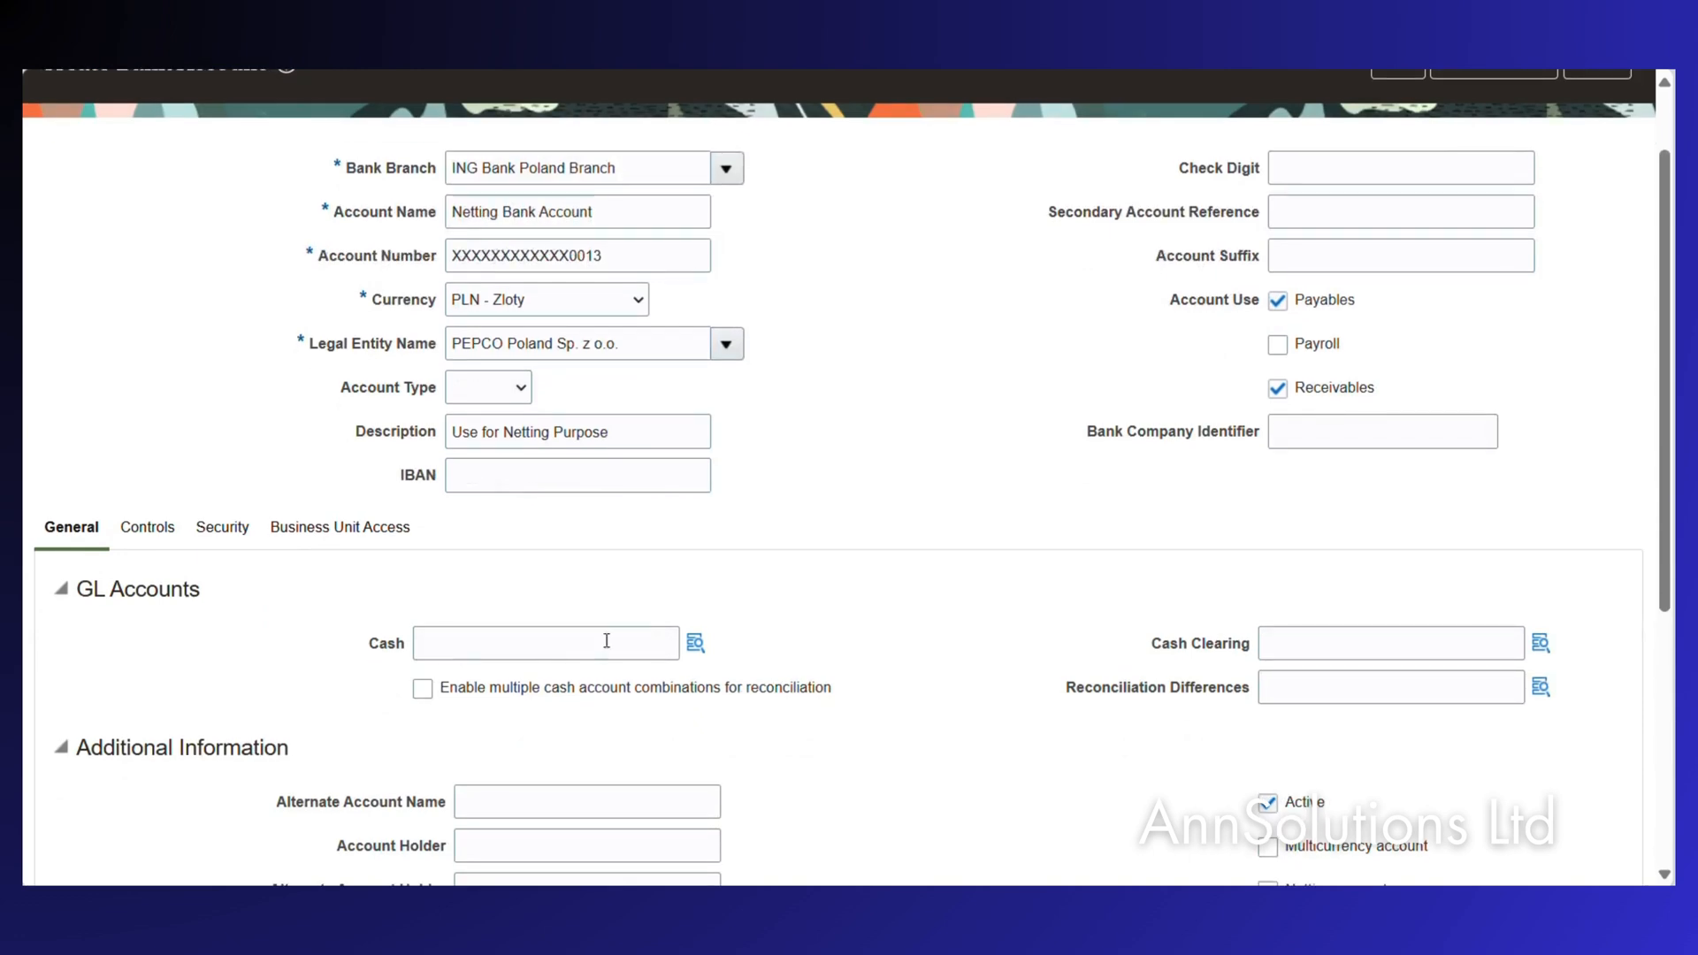
{"action": "left_click", "coordinate": [696, 644]}
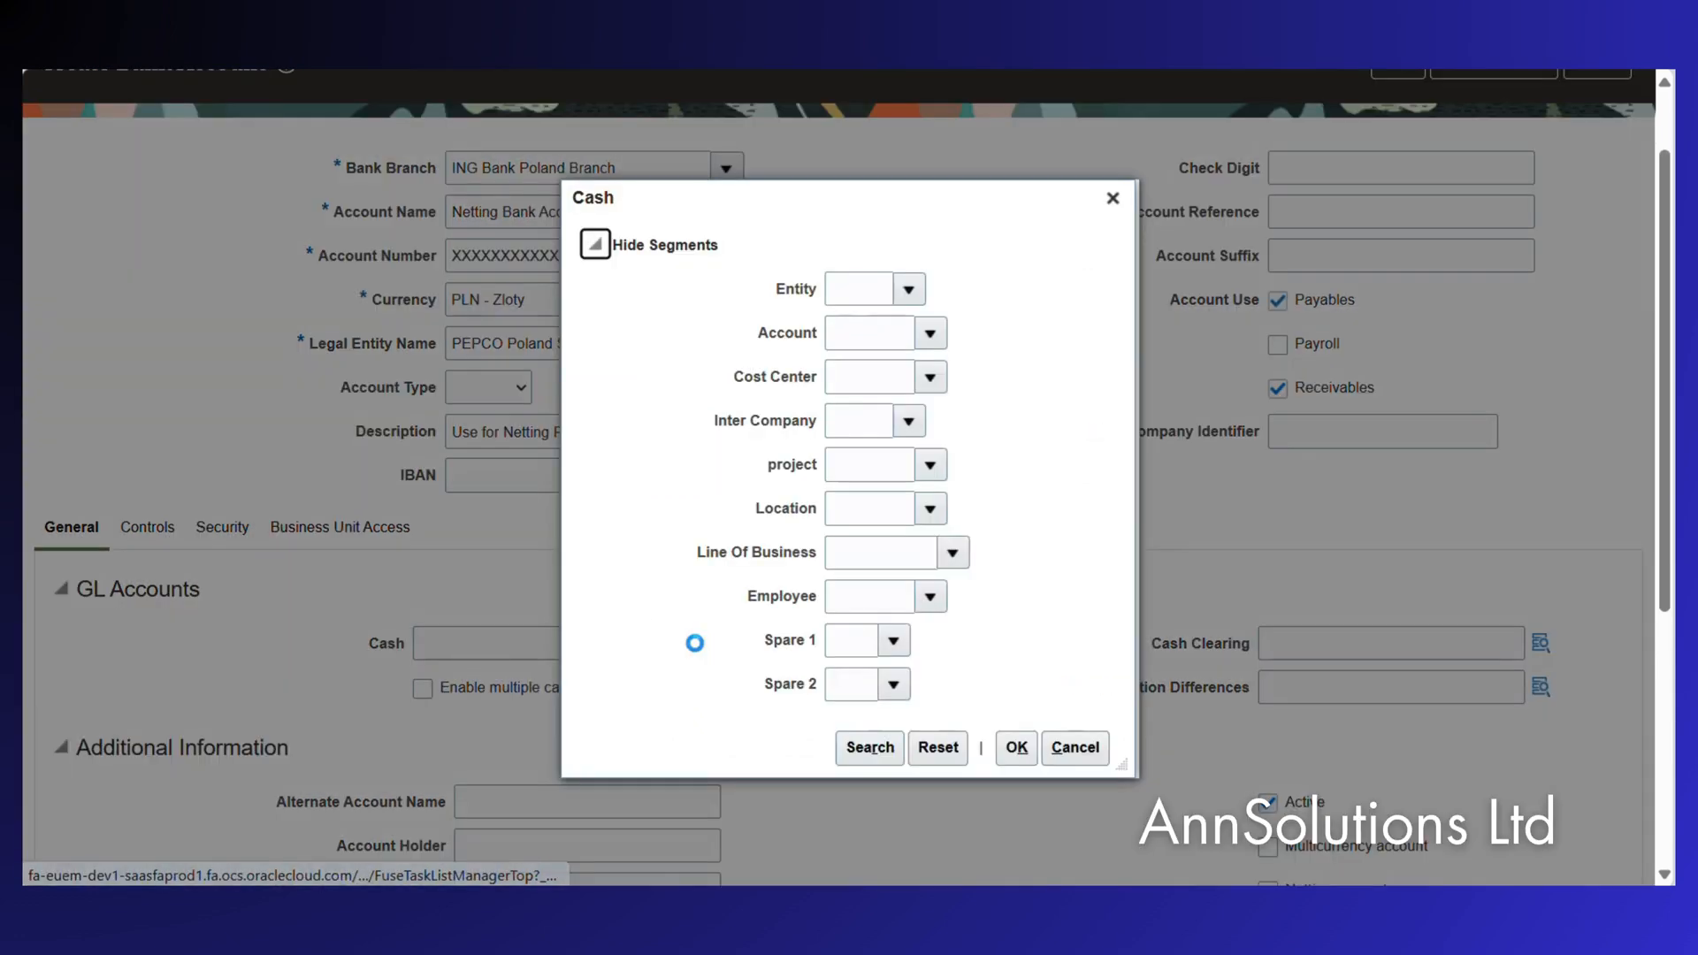
{"action": "left_click", "coordinate": [855, 284]}
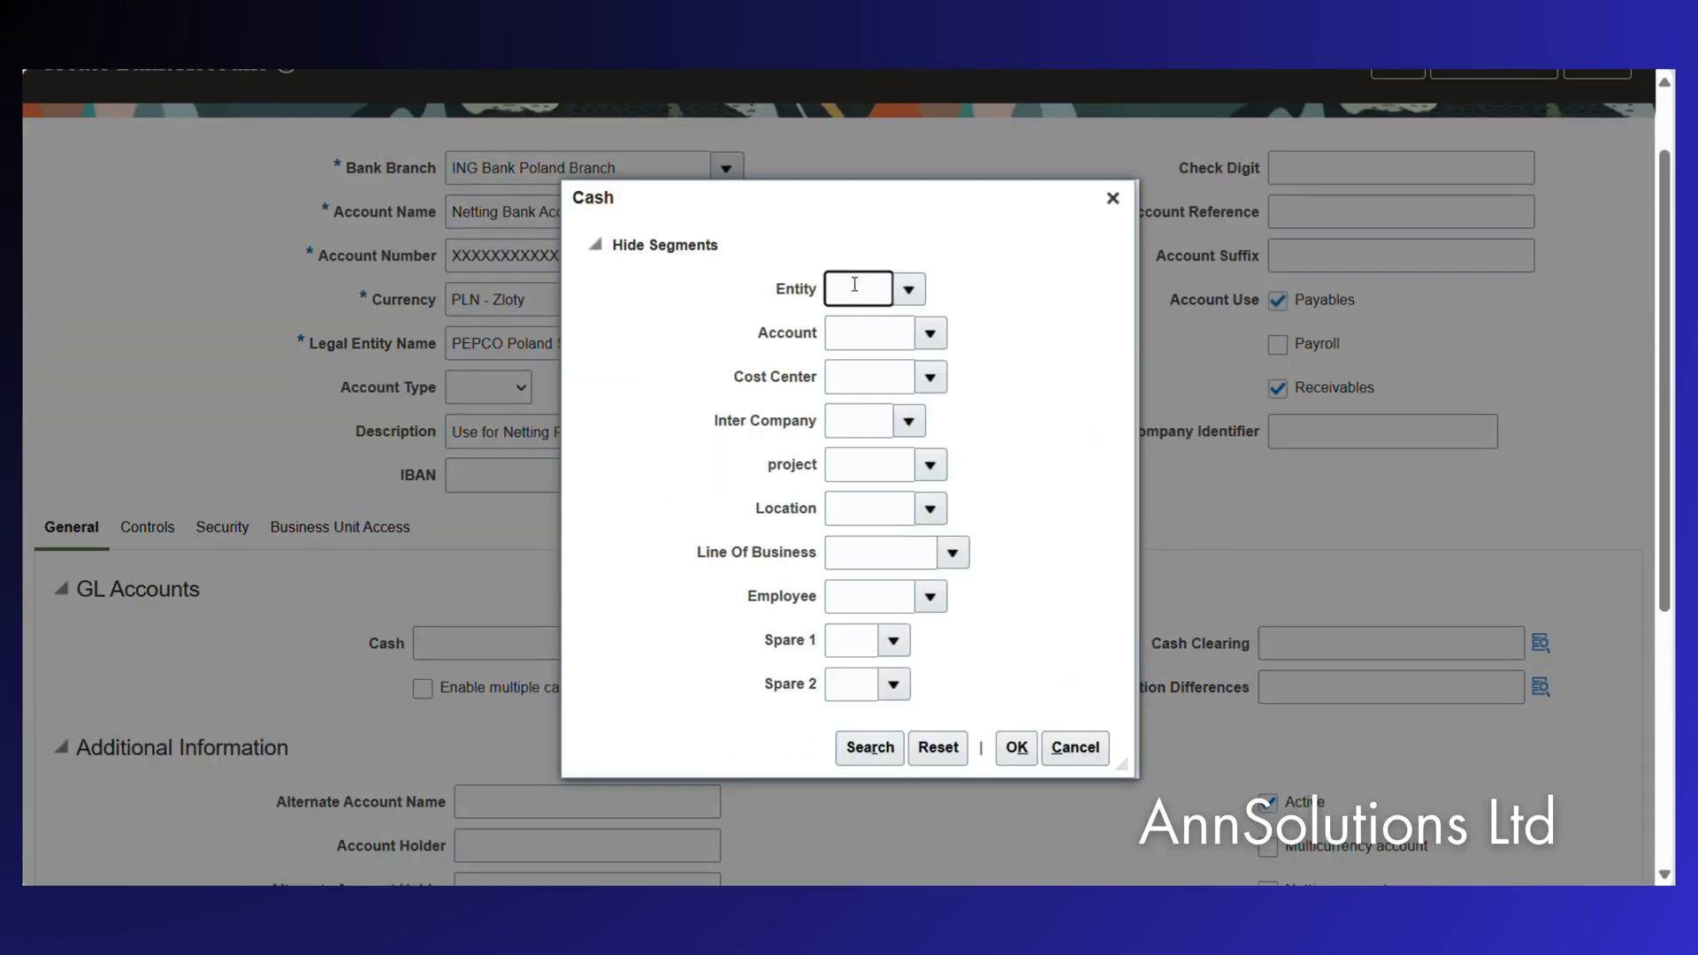
{"action": "type", "text": "PPL"}
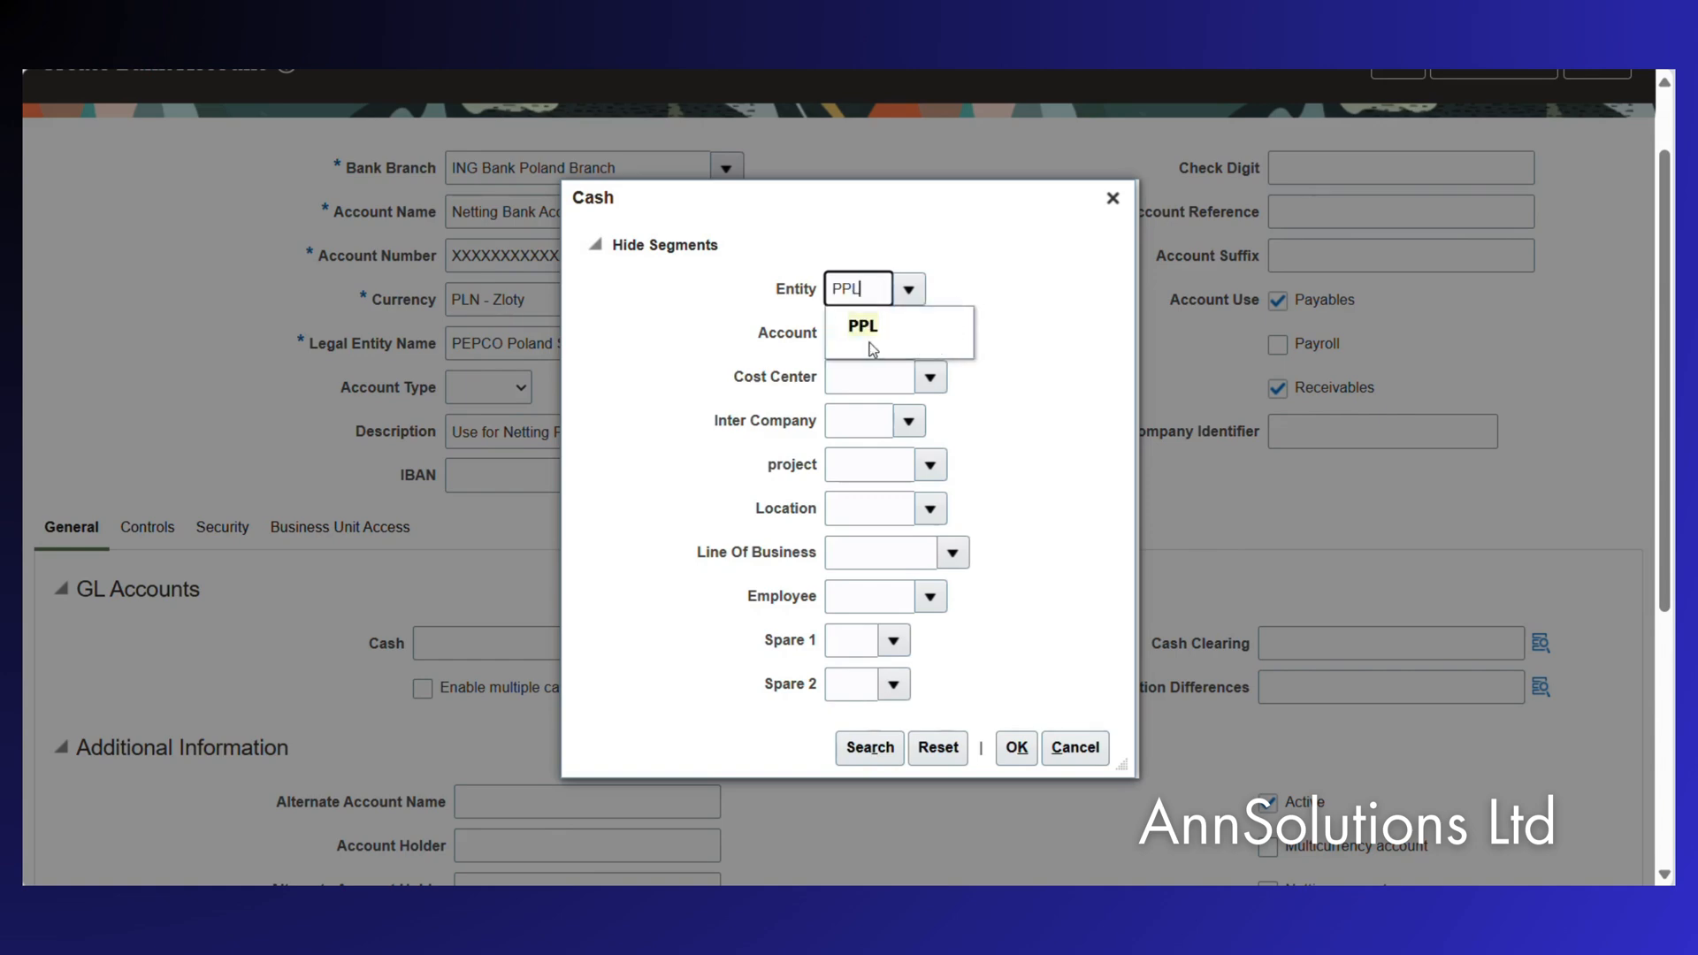
{"action": "left_click", "coordinate": [858, 320]}
{"action": "left_click", "coordinate": [931, 335]}
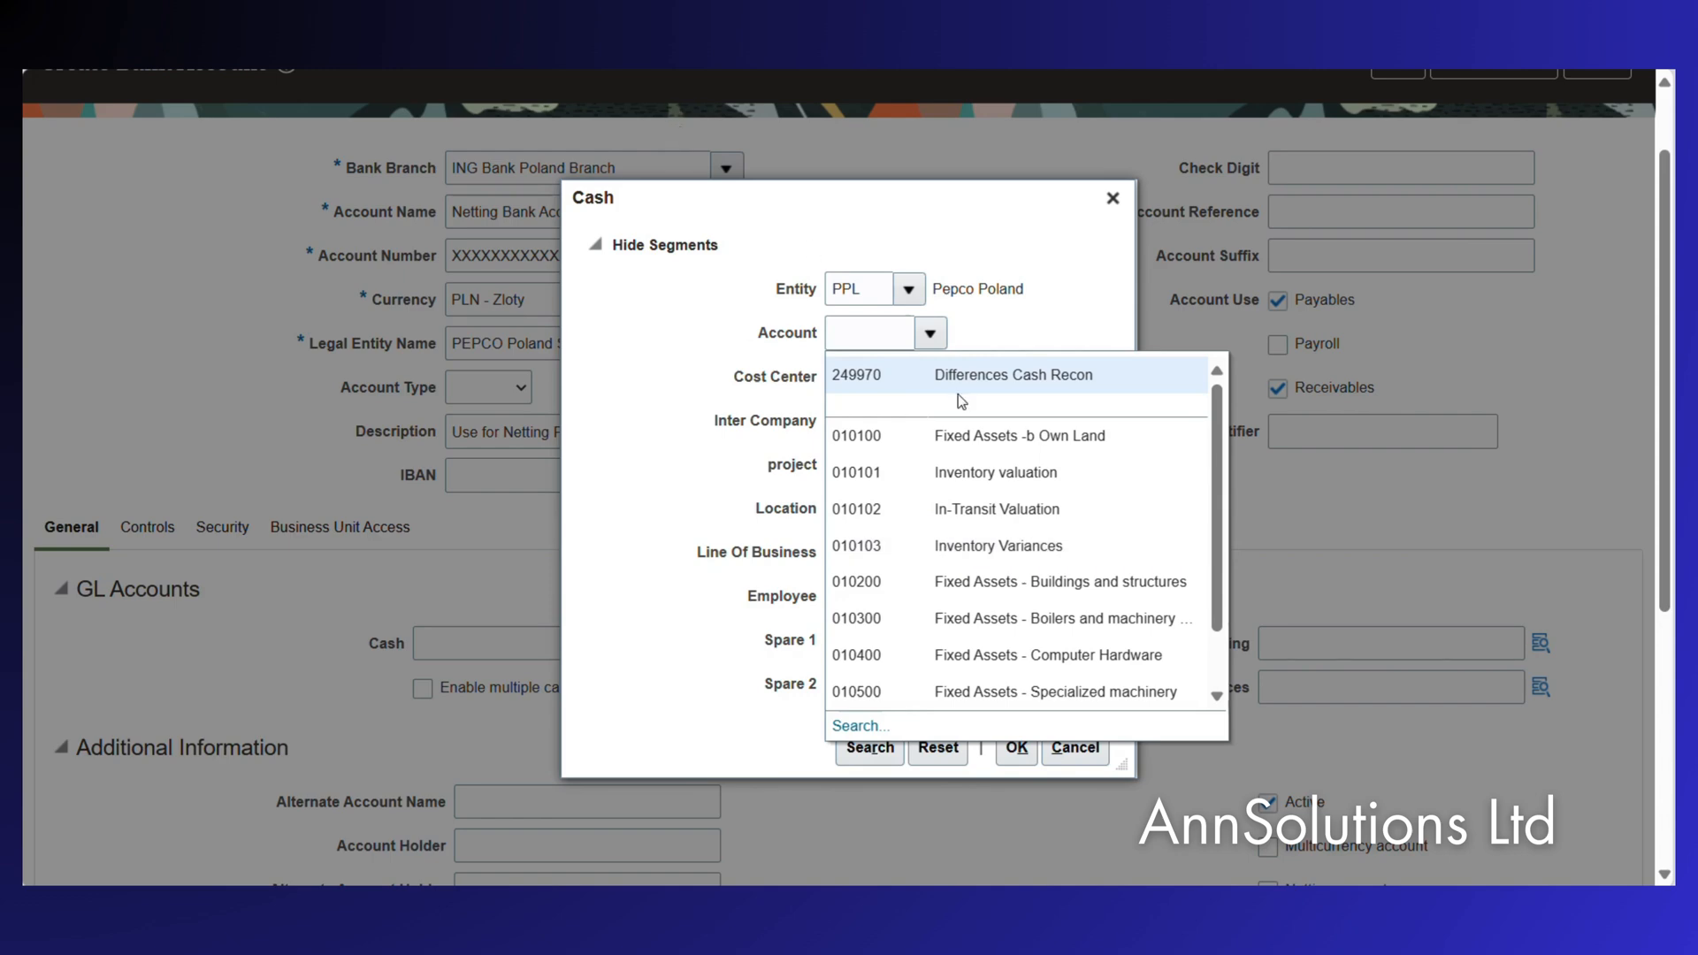
{"action": "left_click", "coordinate": [873, 335]}
{"action": "type", "text": "100100"}
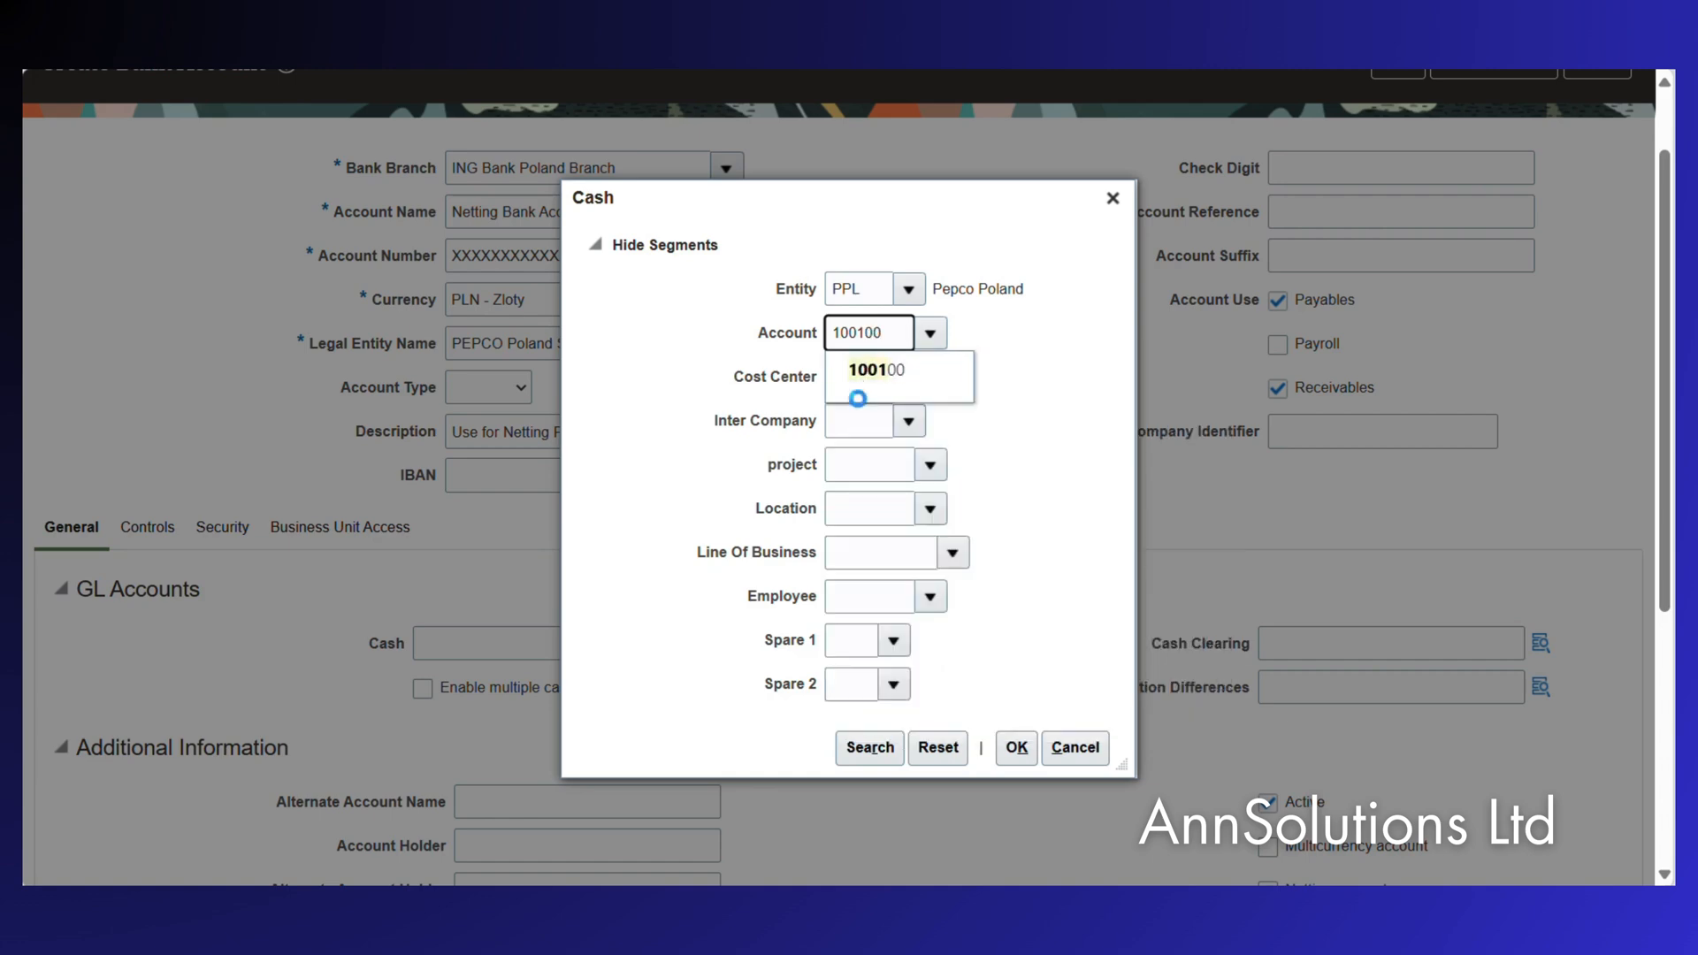
{"action": "left_click", "coordinate": [889, 379]}
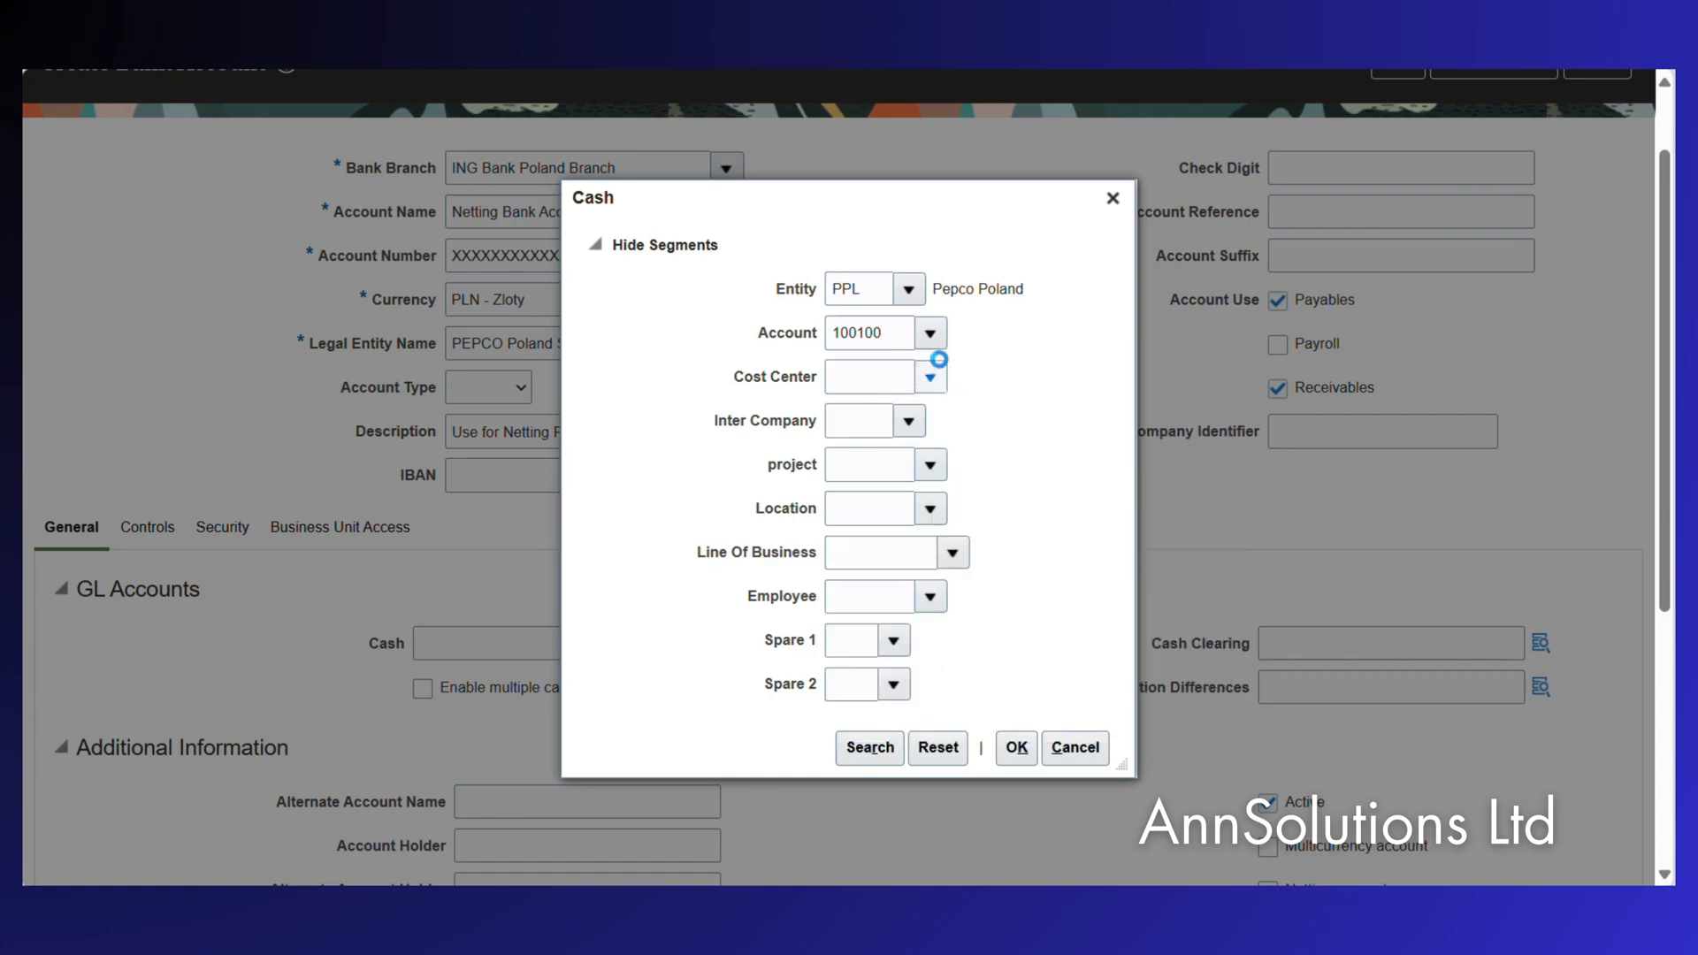
Set cost center 000000, inter company 000, project 000000 and the default location.
{"action": "left_click", "coordinate": [930, 379]}
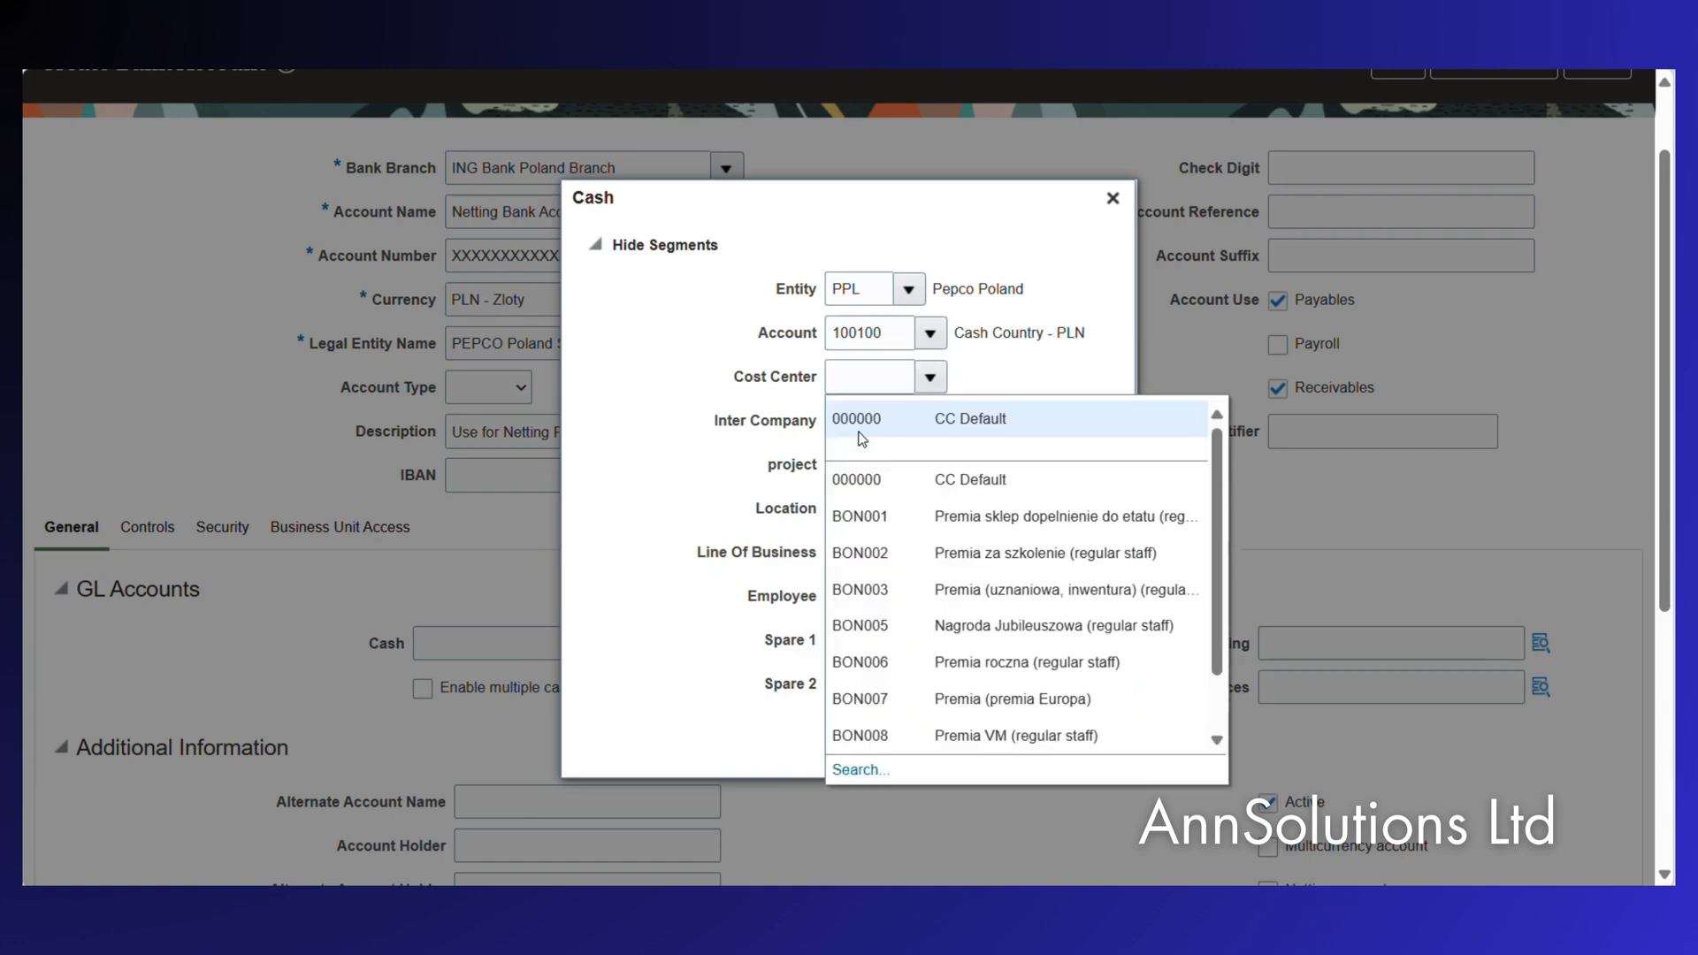
{"action": "left_click", "coordinate": [878, 421]}
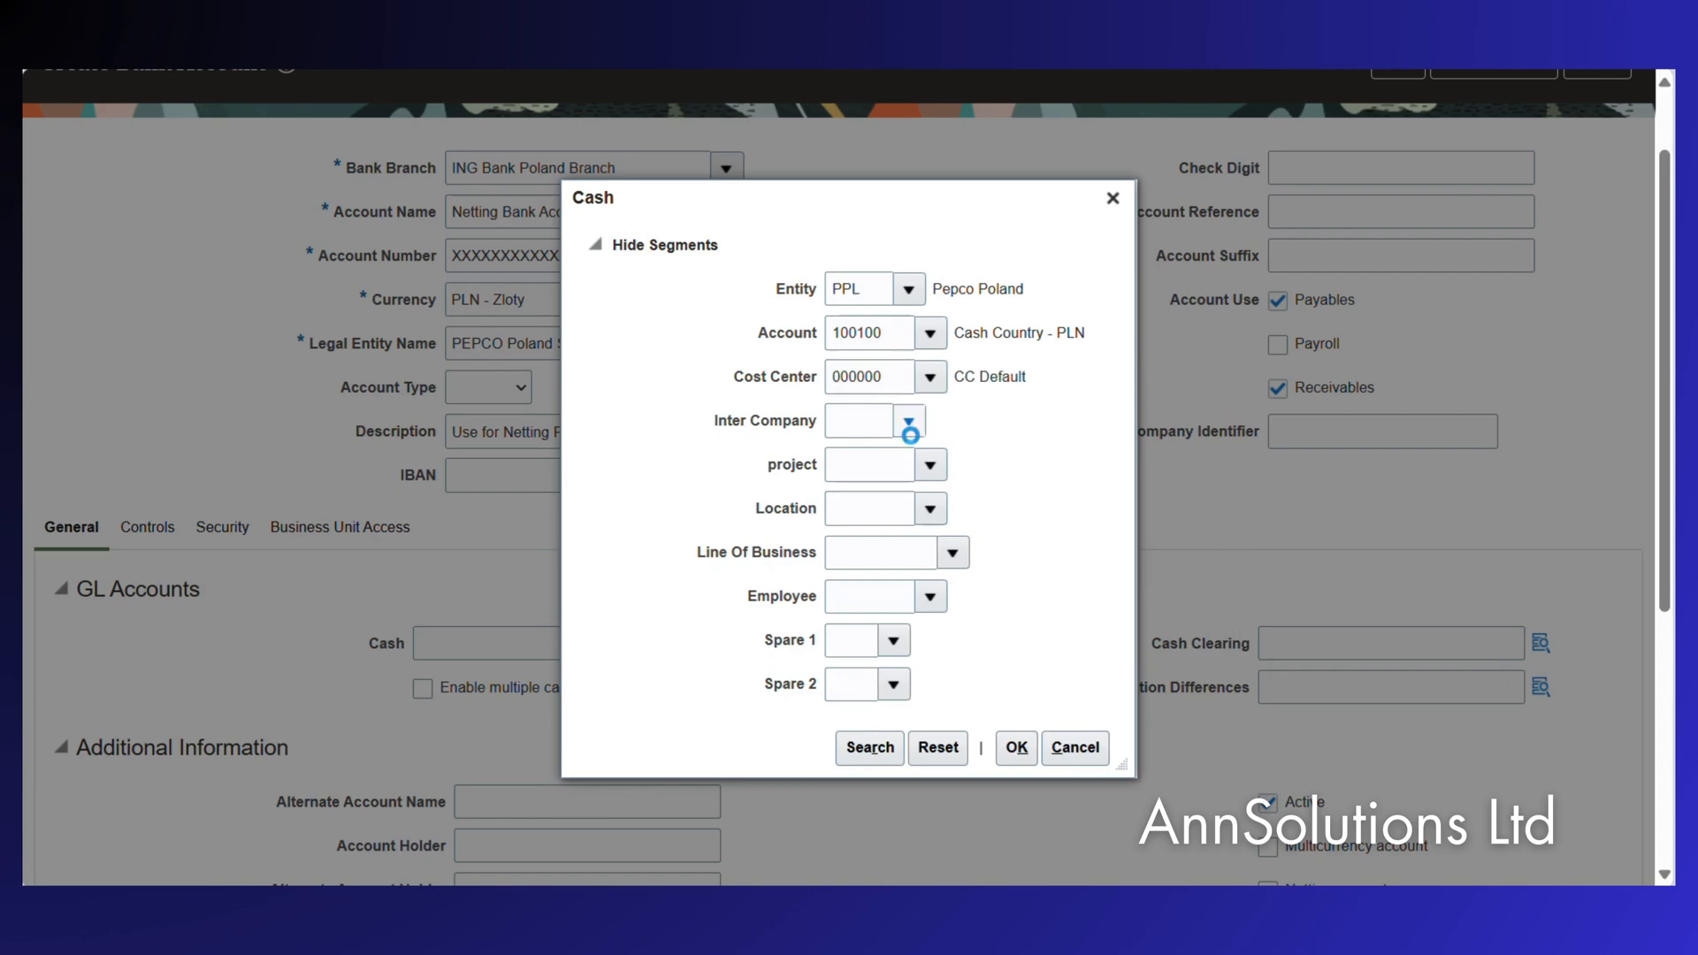
{"action": "left_click", "coordinate": [908, 422]}
{"action": "left_click", "coordinate": [907, 461]}
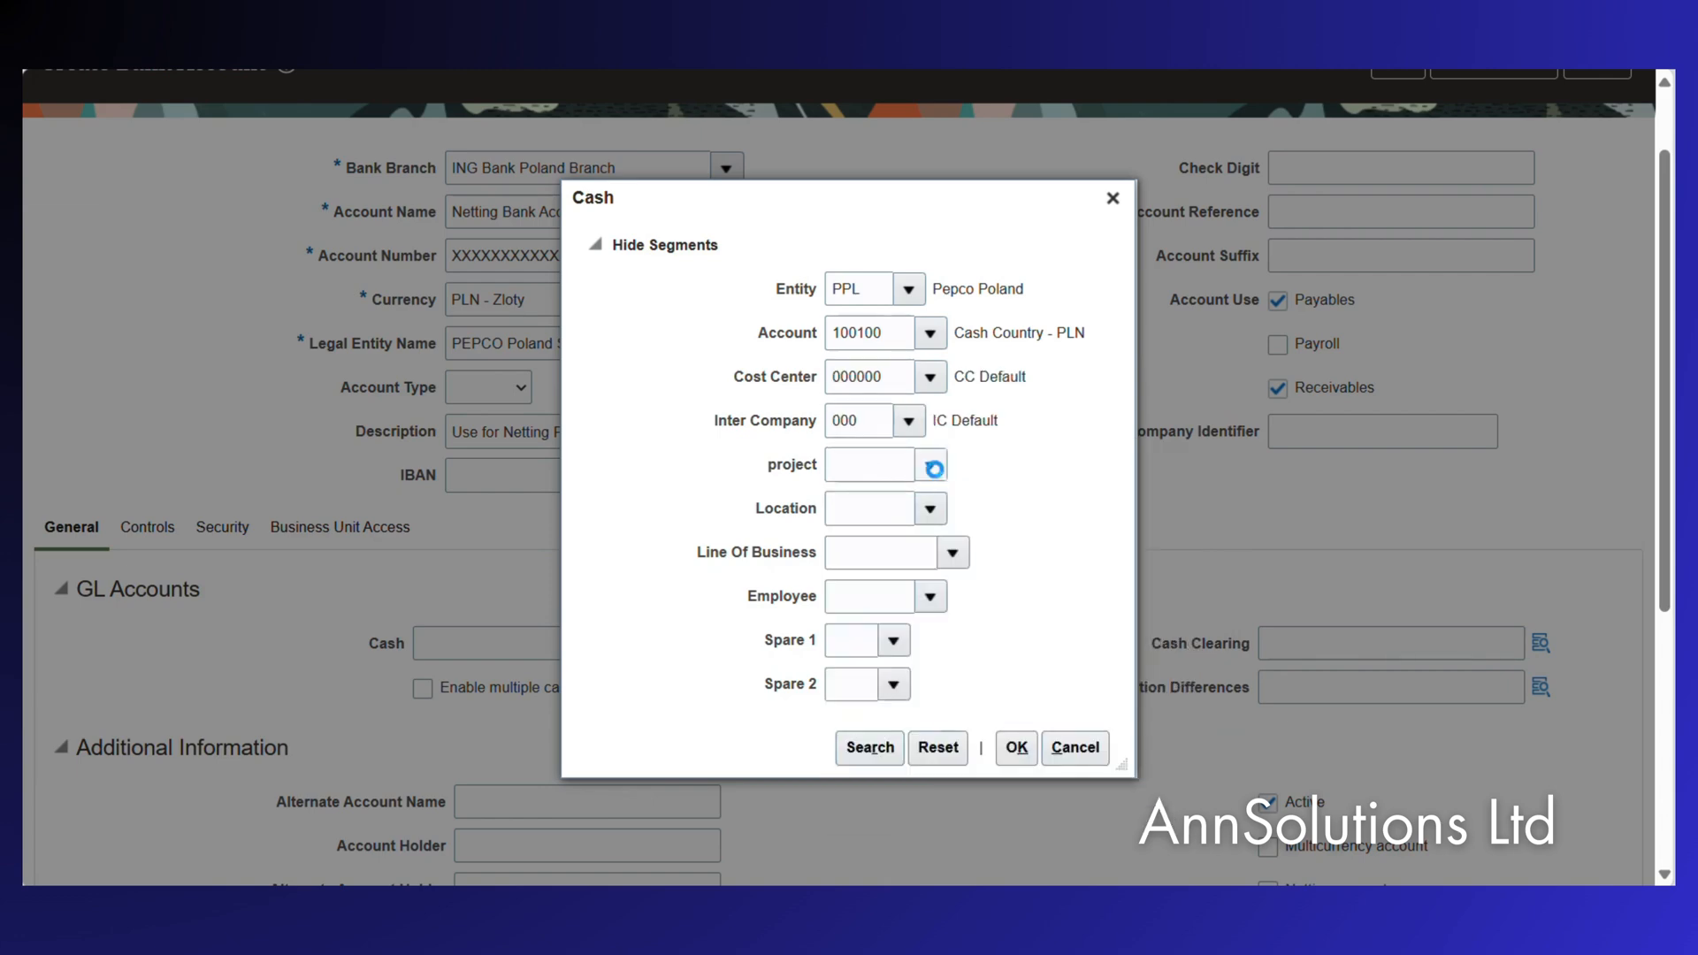
{"action": "left_click", "coordinate": [935, 469]}
{"action": "left_click", "coordinate": [845, 525]}
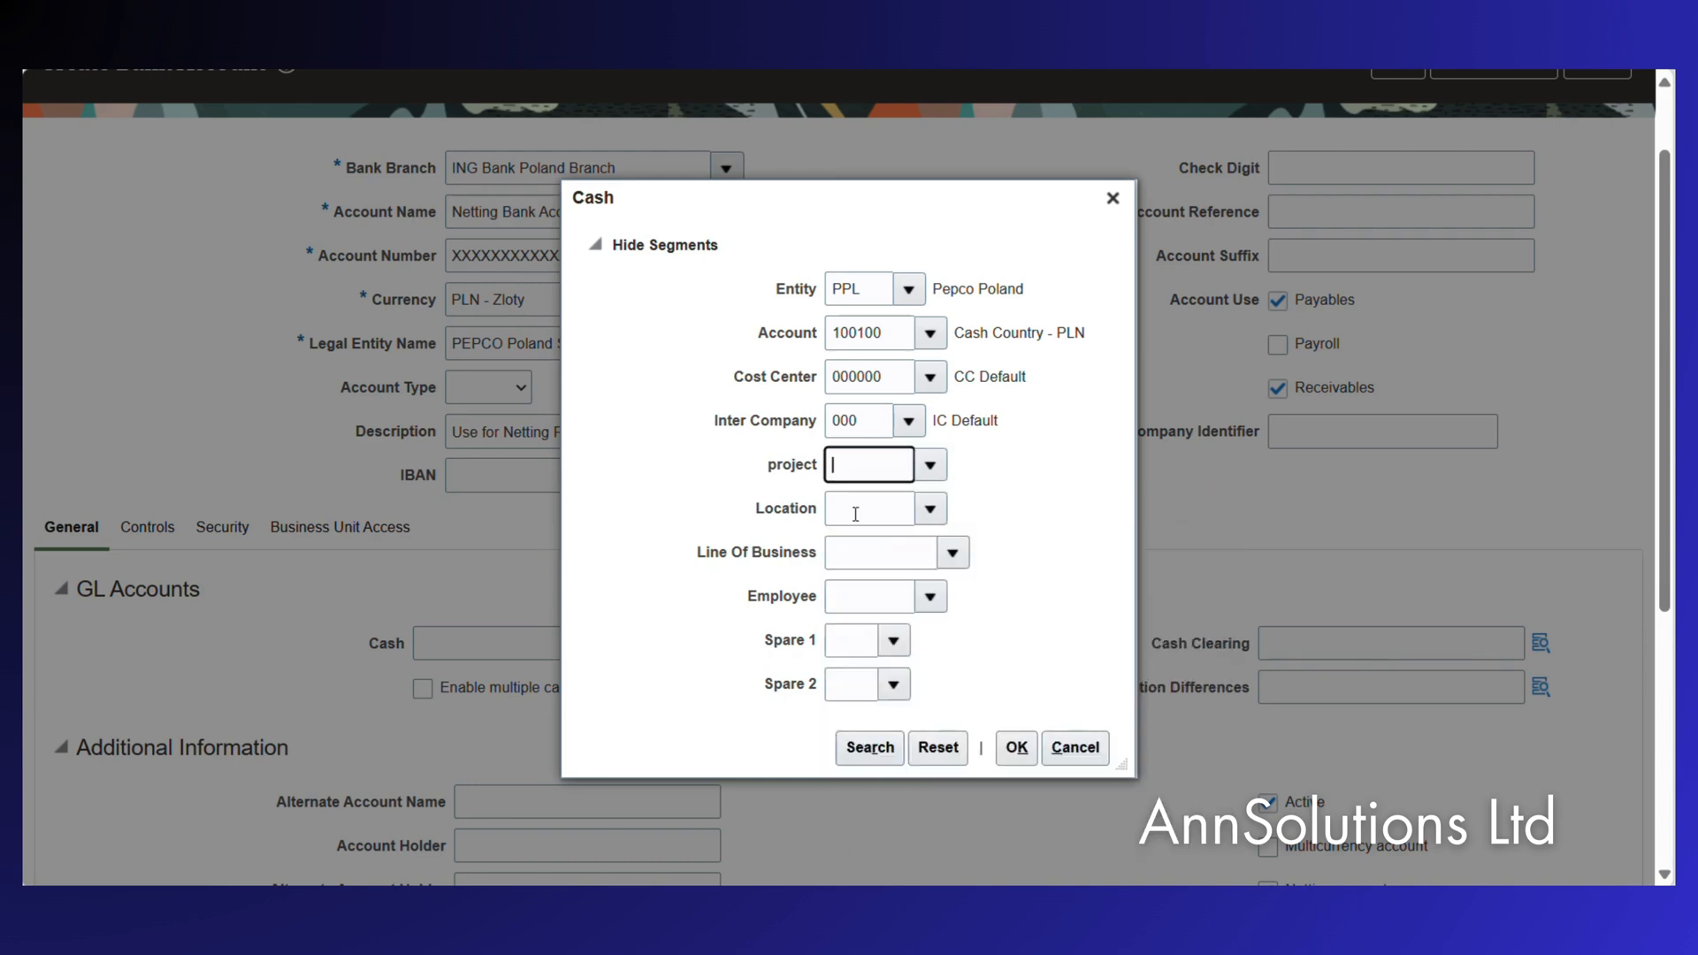
{"action": "left_click", "coordinate": [939, 511]}
{"action": "left_click", "coordinate": [934, 375]}
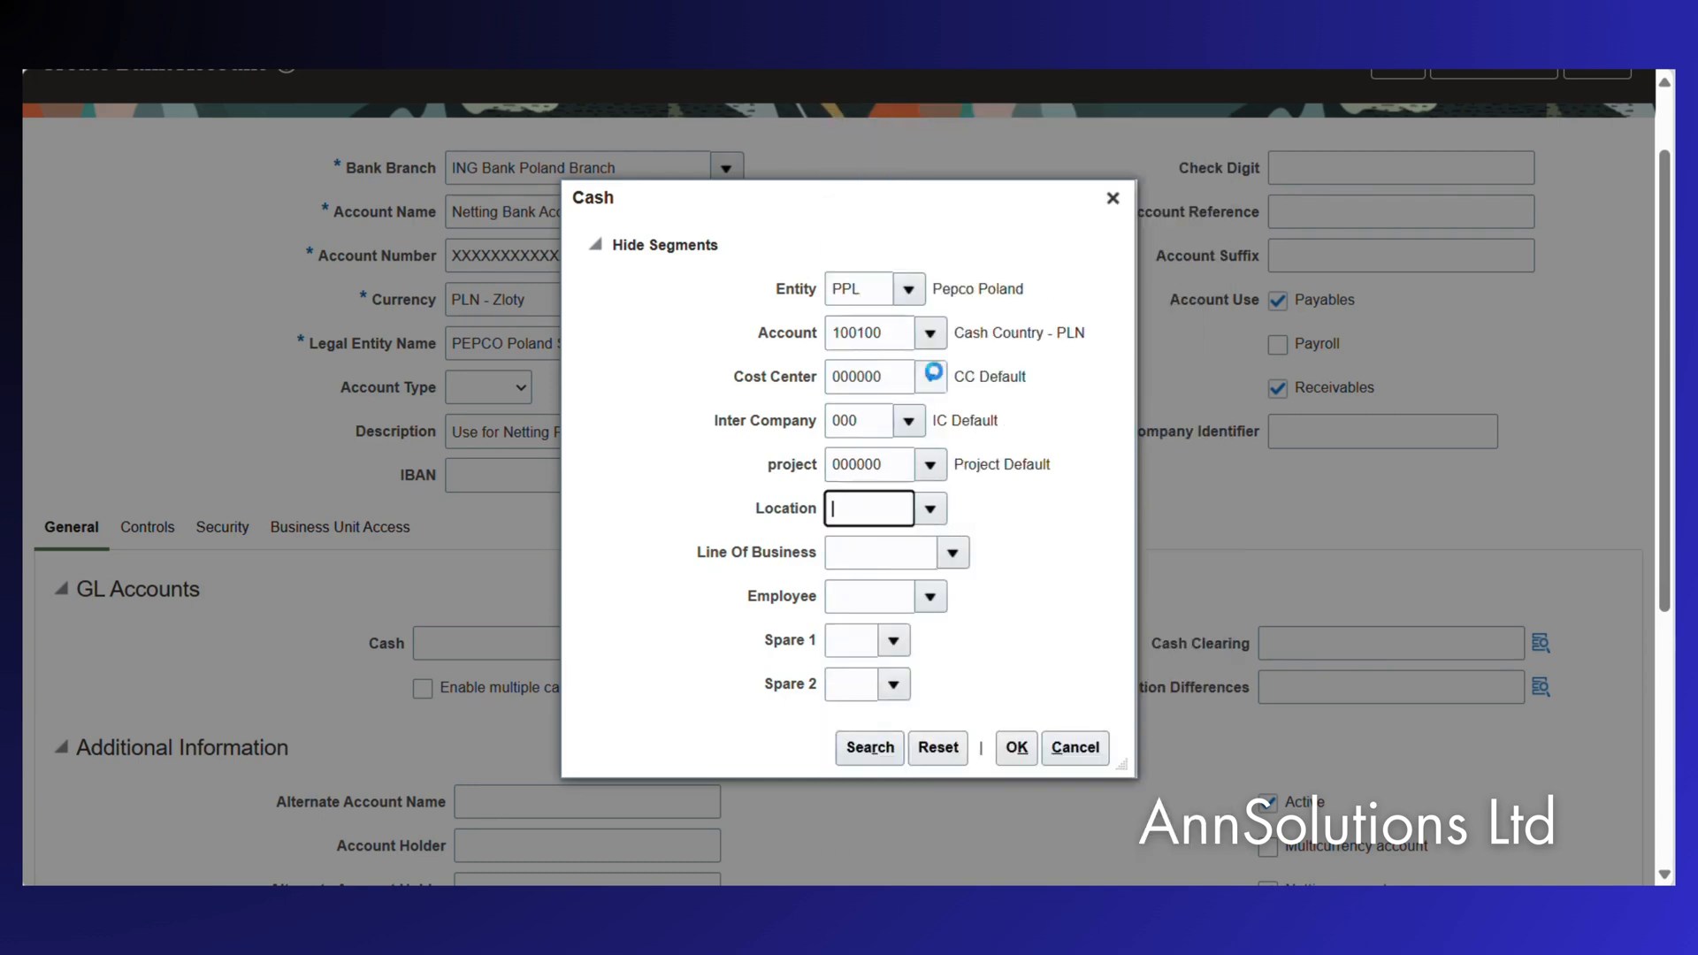
Set line of business 00000000, employee 000000, Spare 1 and Spare 2 to 0, and confirm the combination.
{"action": "left_click", "coordinate": [970, 554]}
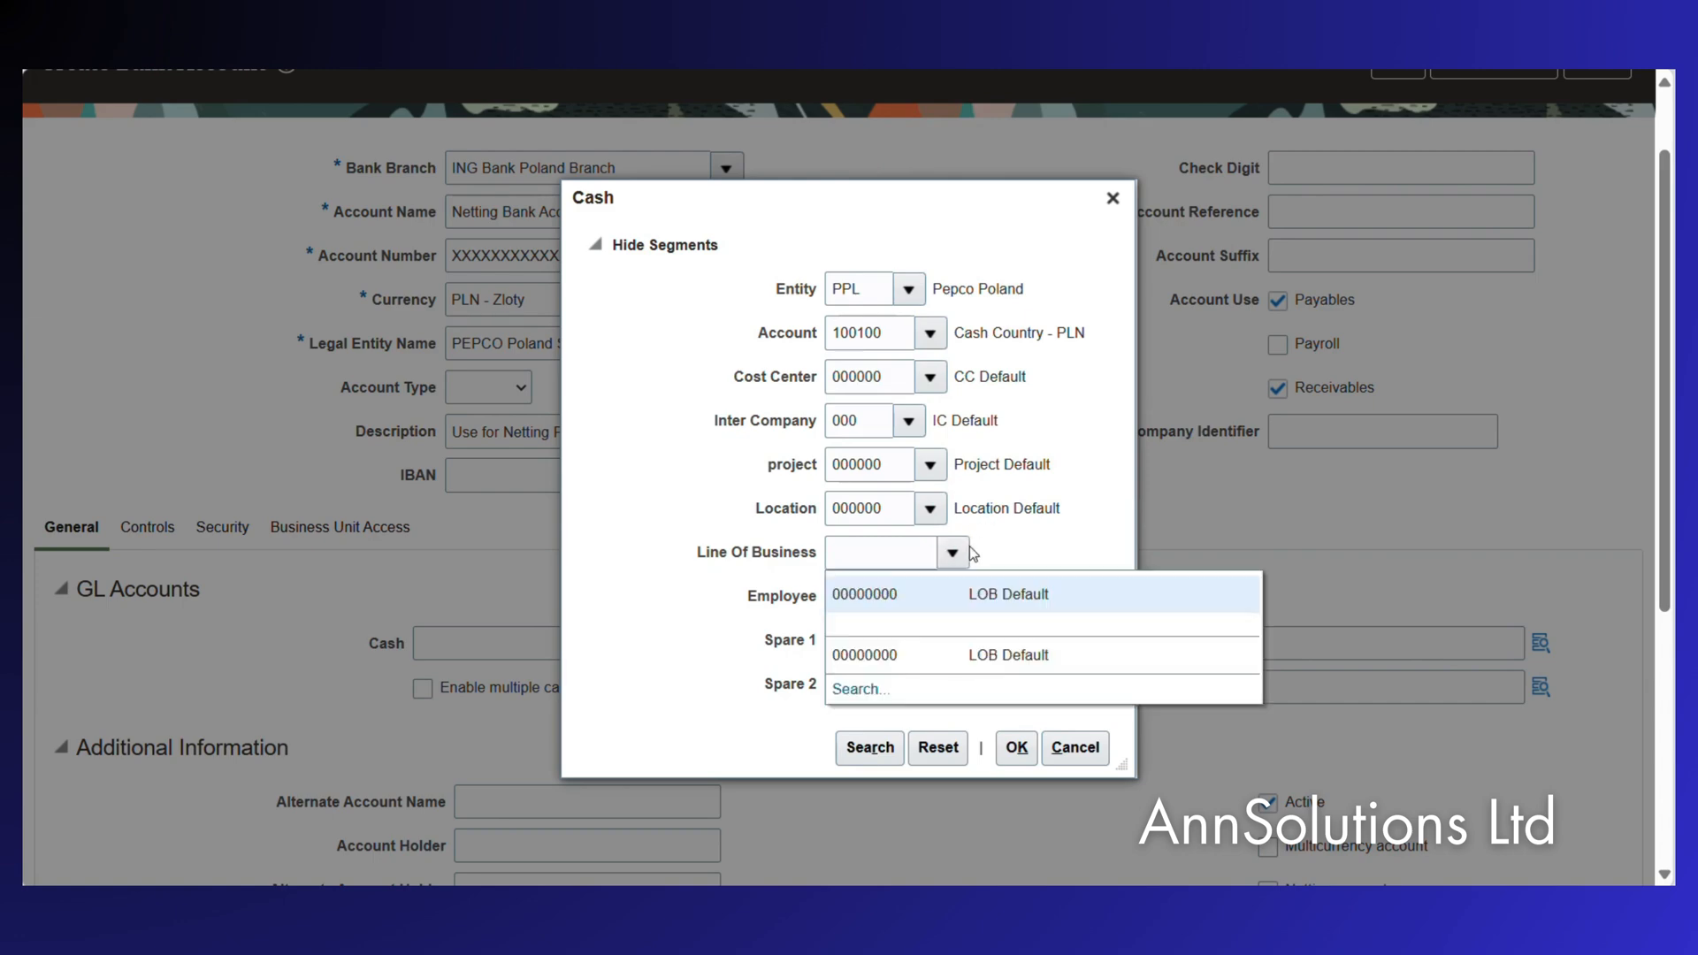
{"action": "left_click", "coordinate": [920, 594]}
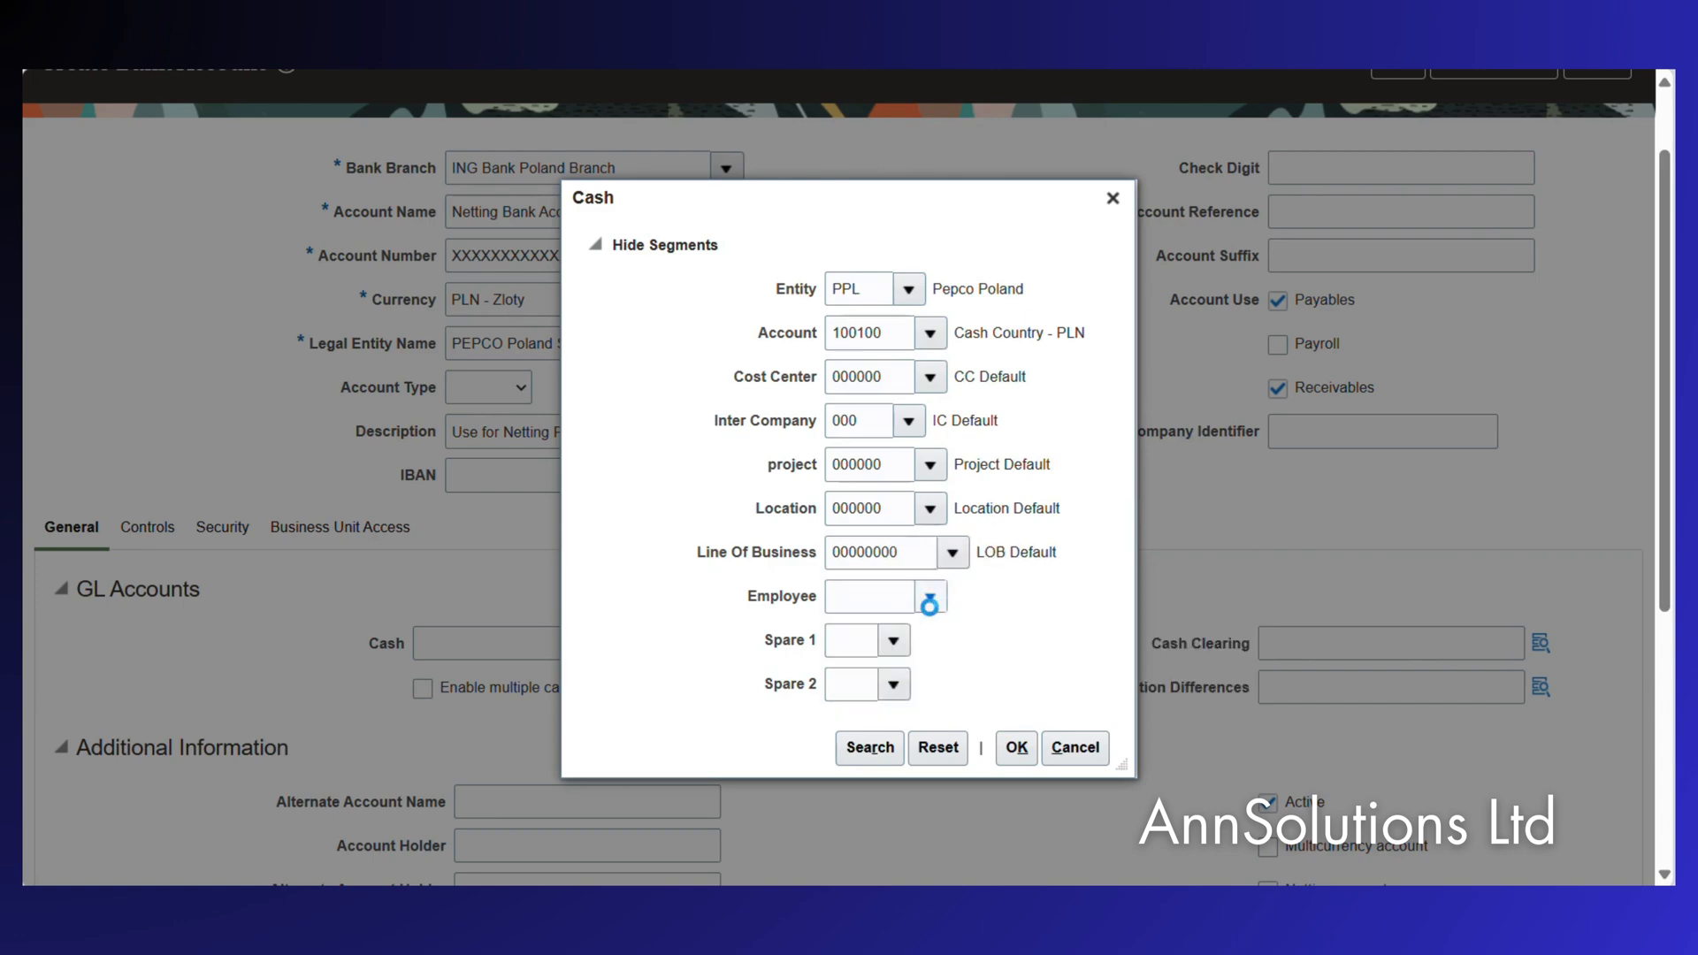
{"action": "left_click", "coordinate": [930, 596]}
{"action": "left_click", "coordinate": [887, 258]}
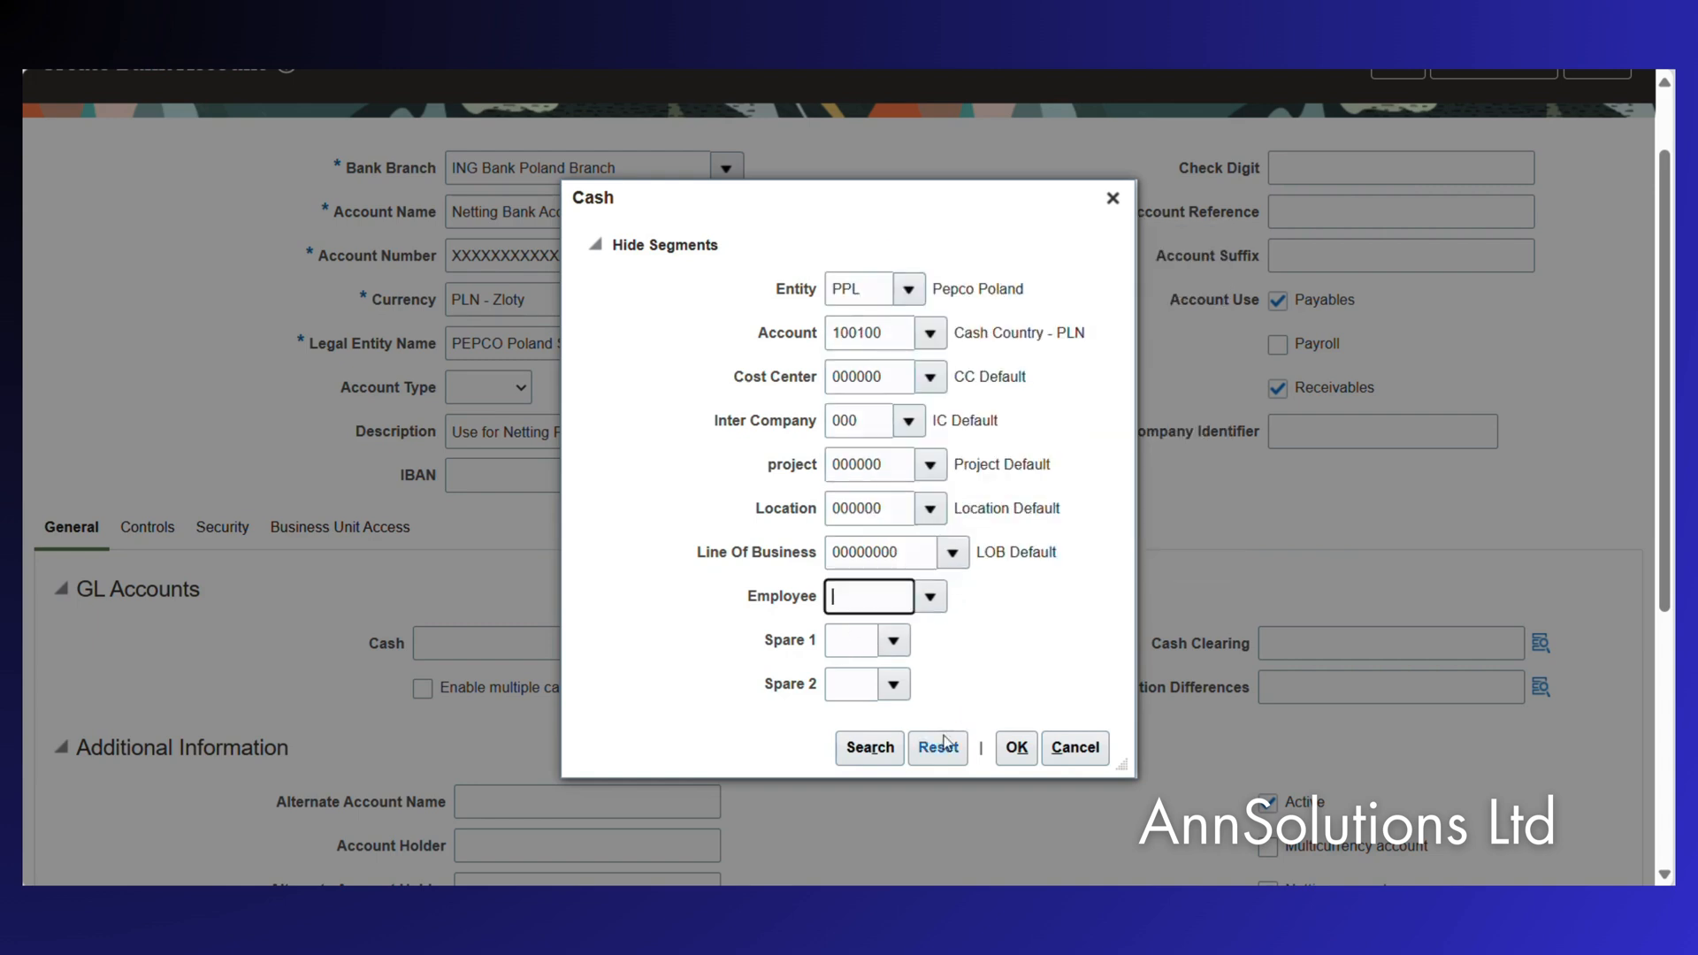
{"action": "left_click", "coordinate": [894, 641]}
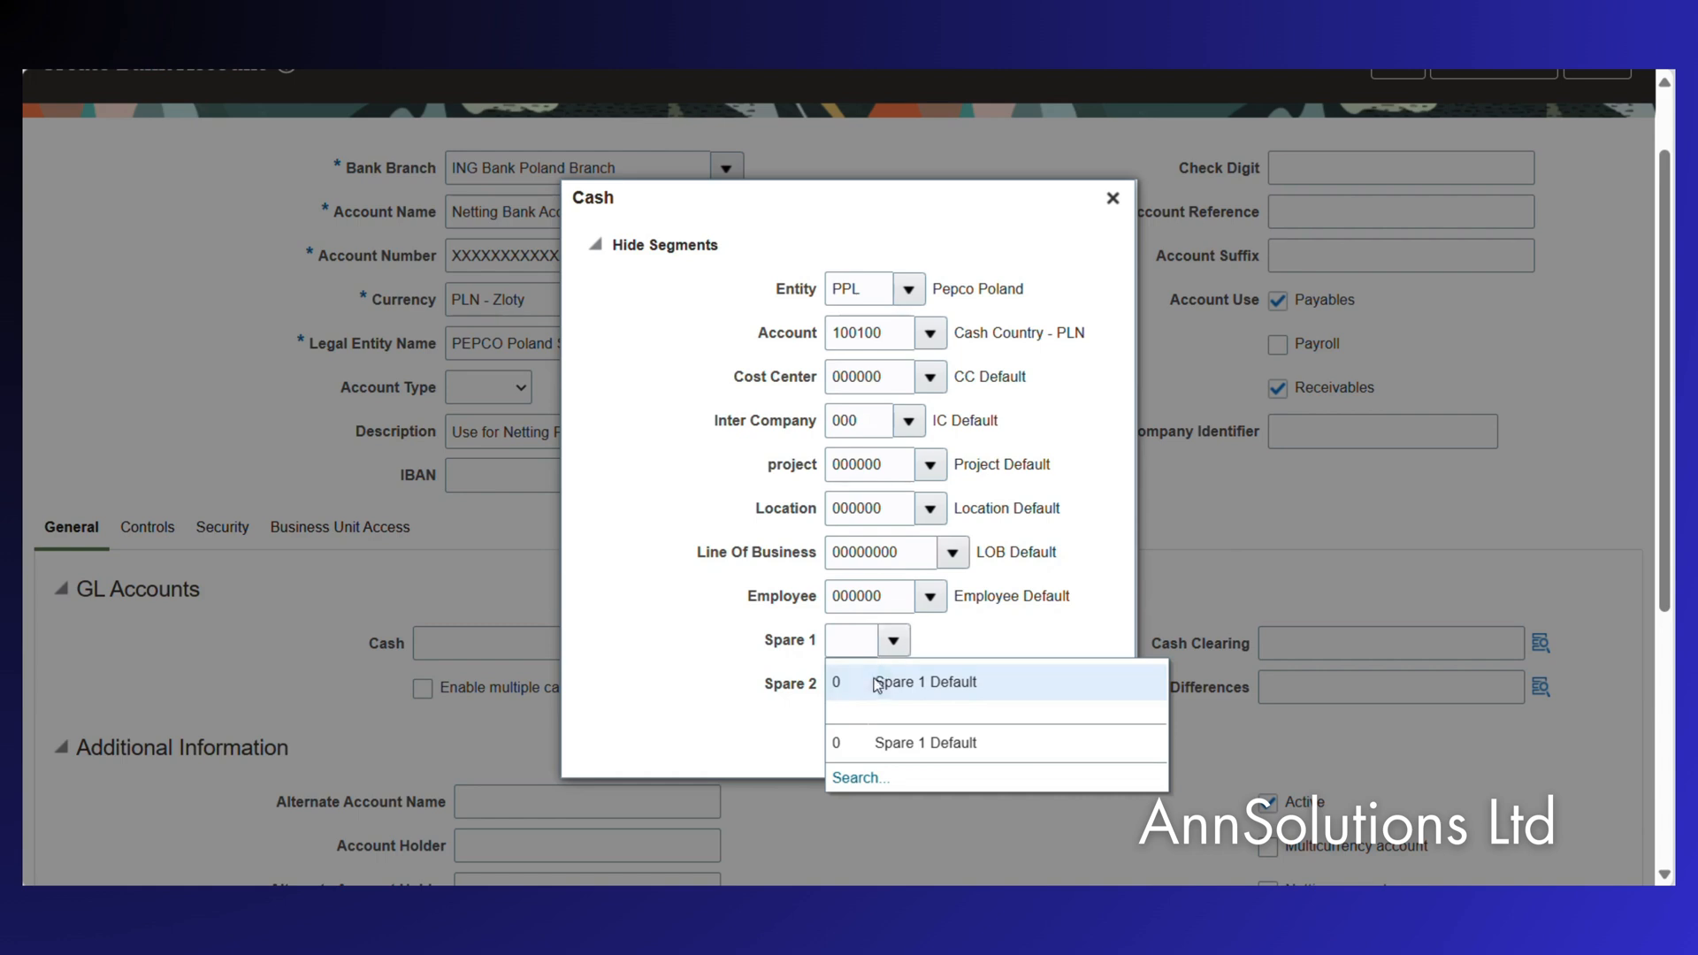
{"action": "left_click", "coordinate": [894, 682]}
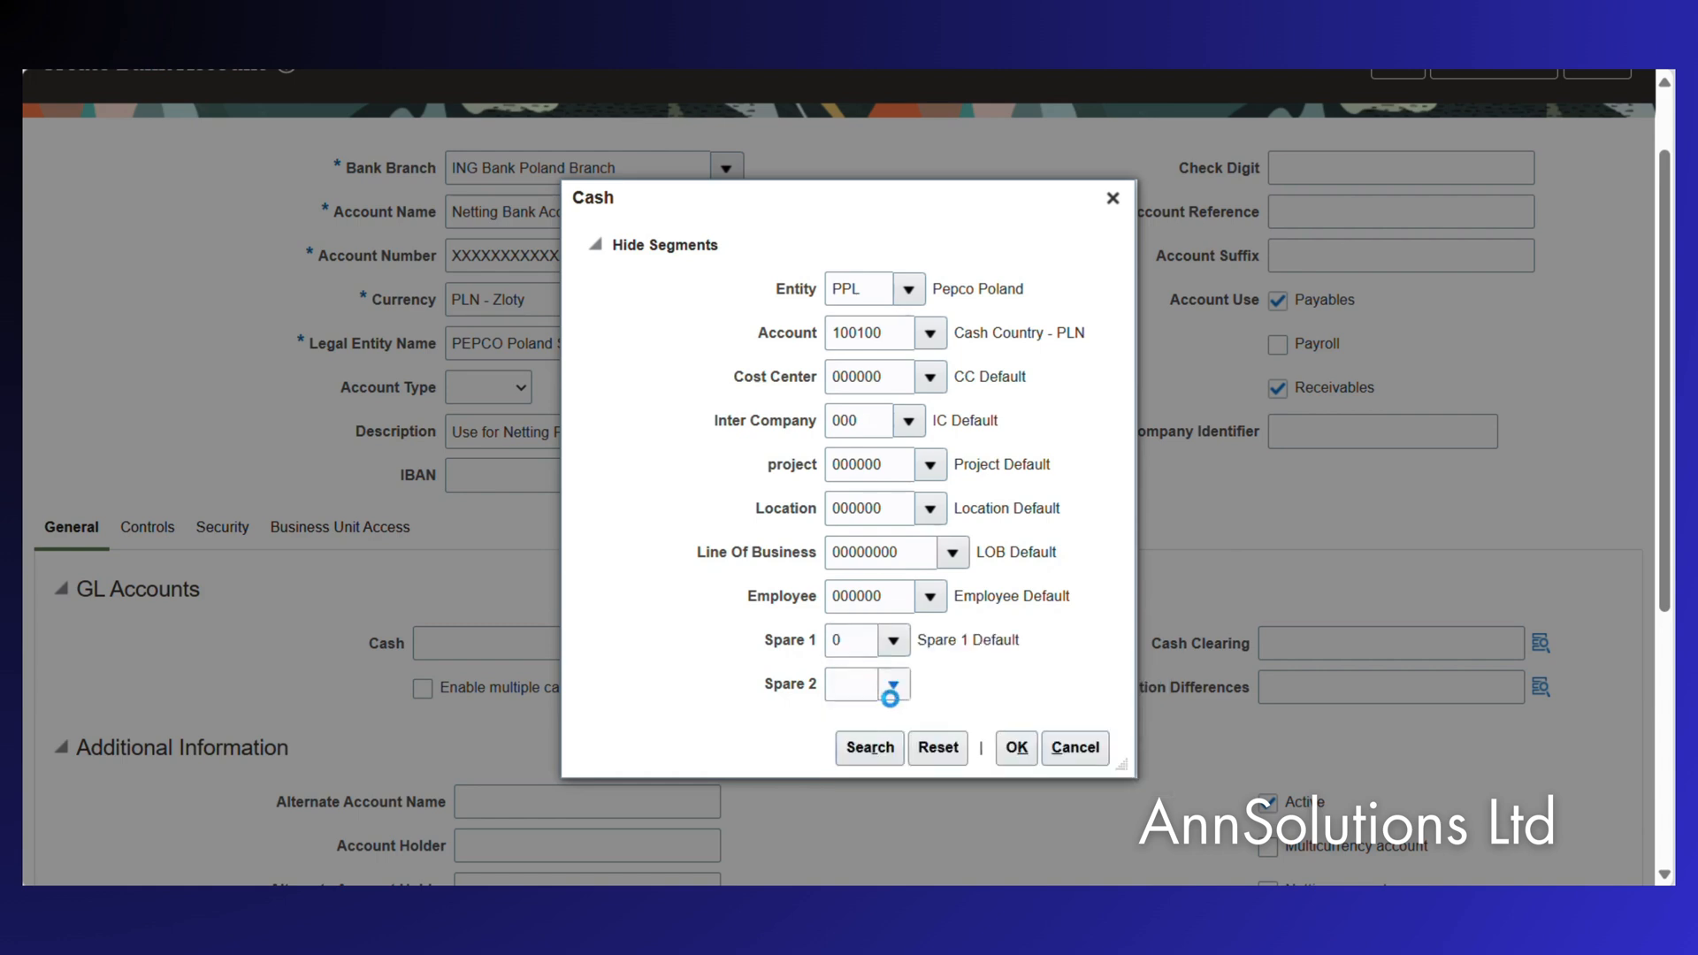
{"action": "left_click", "coordinate": [893, 686]}
{"action": "left_click", "coordinate": [878, 729]}
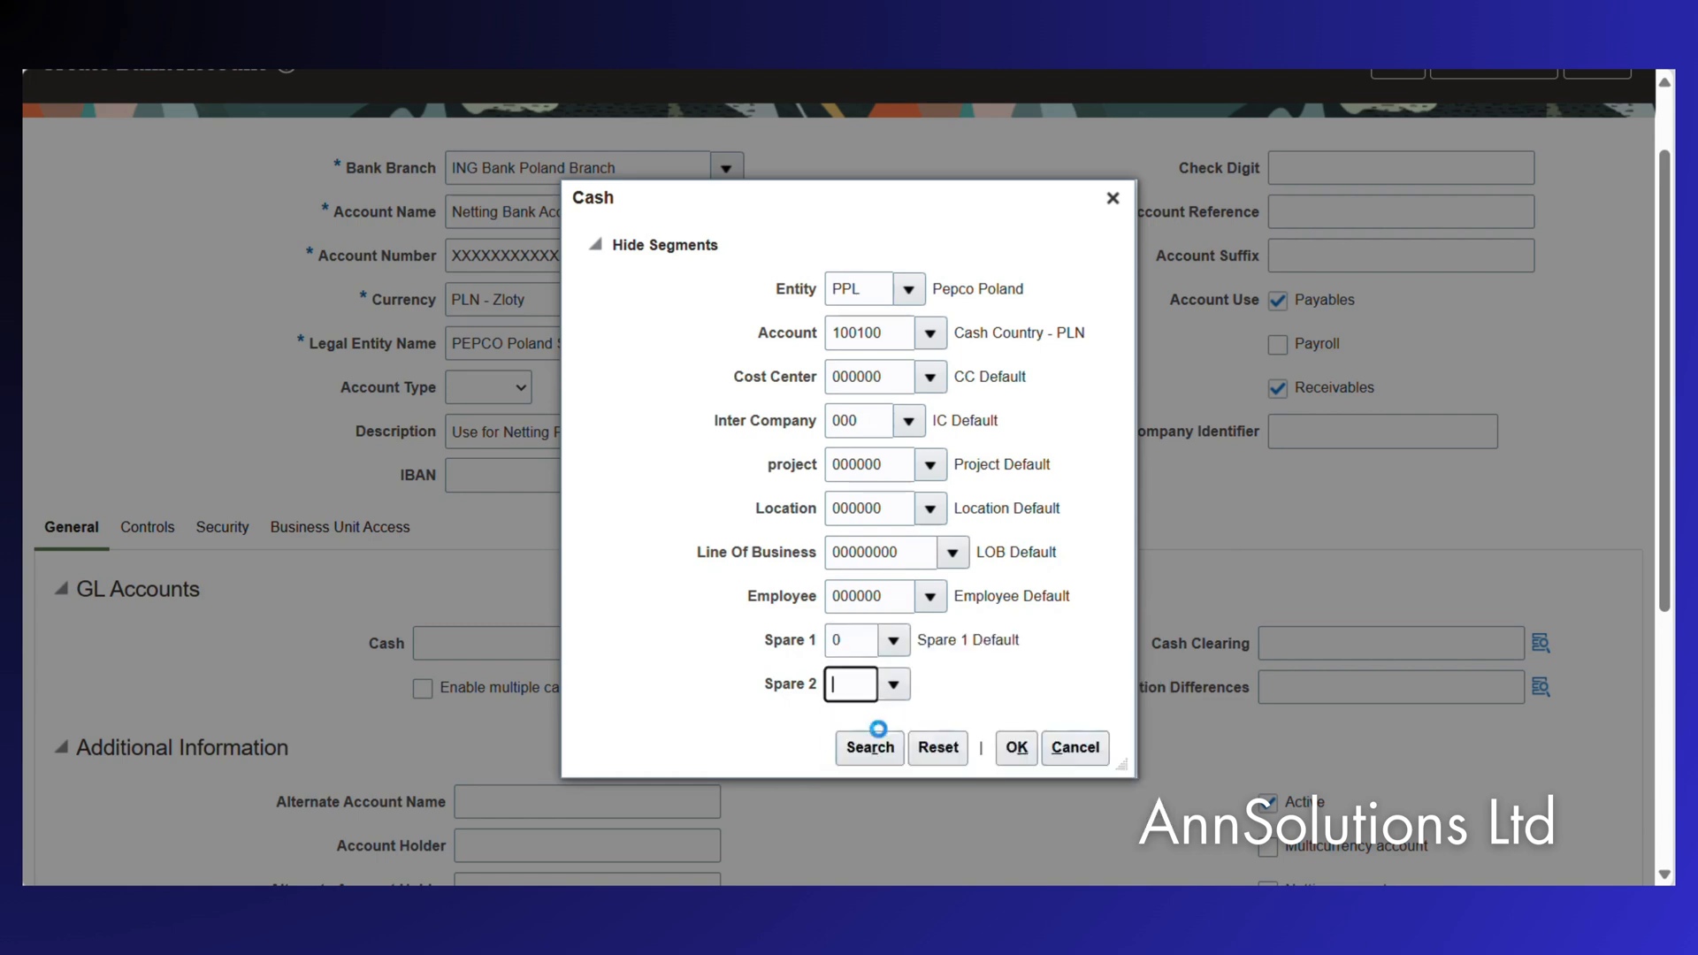
{"action": "left_click", "coordinate": [1017, 747]}
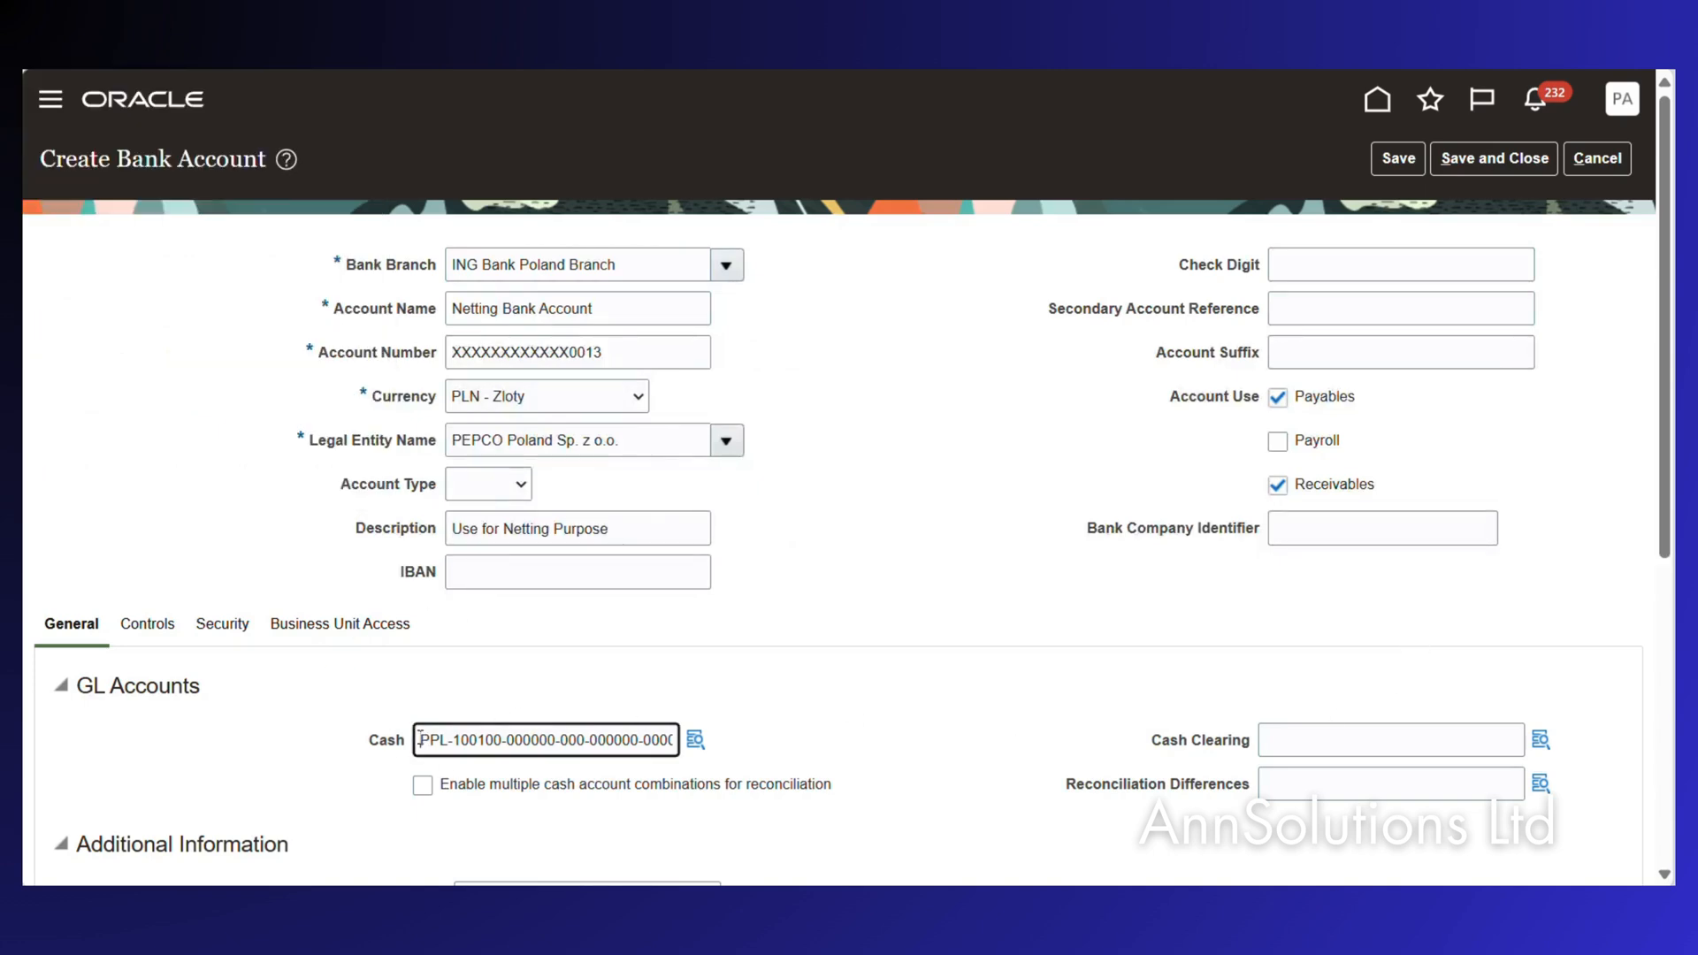
Copy the Cash account combination into Cash Clearing, leaving multiple cash account combinations disabled.
{"action": "left_click_drag", "start_coordinate": [421, 740], "coordinate": [670, 752]}
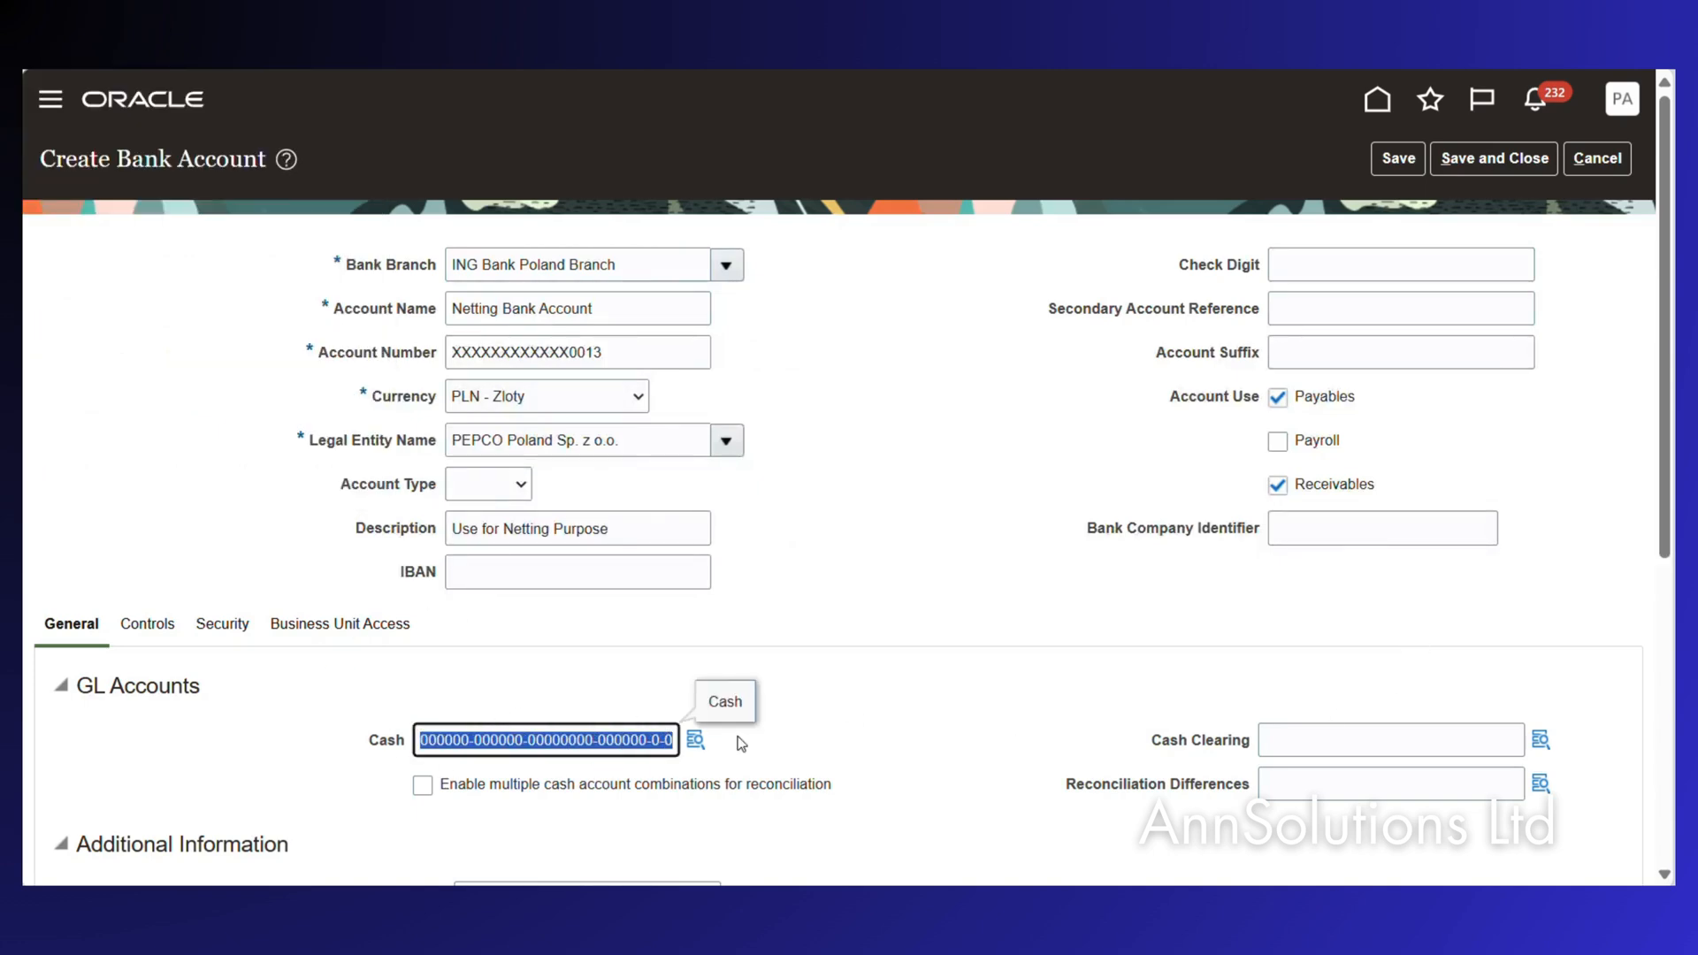
{"action": "left_click", "coordinate": [1281, 724]}
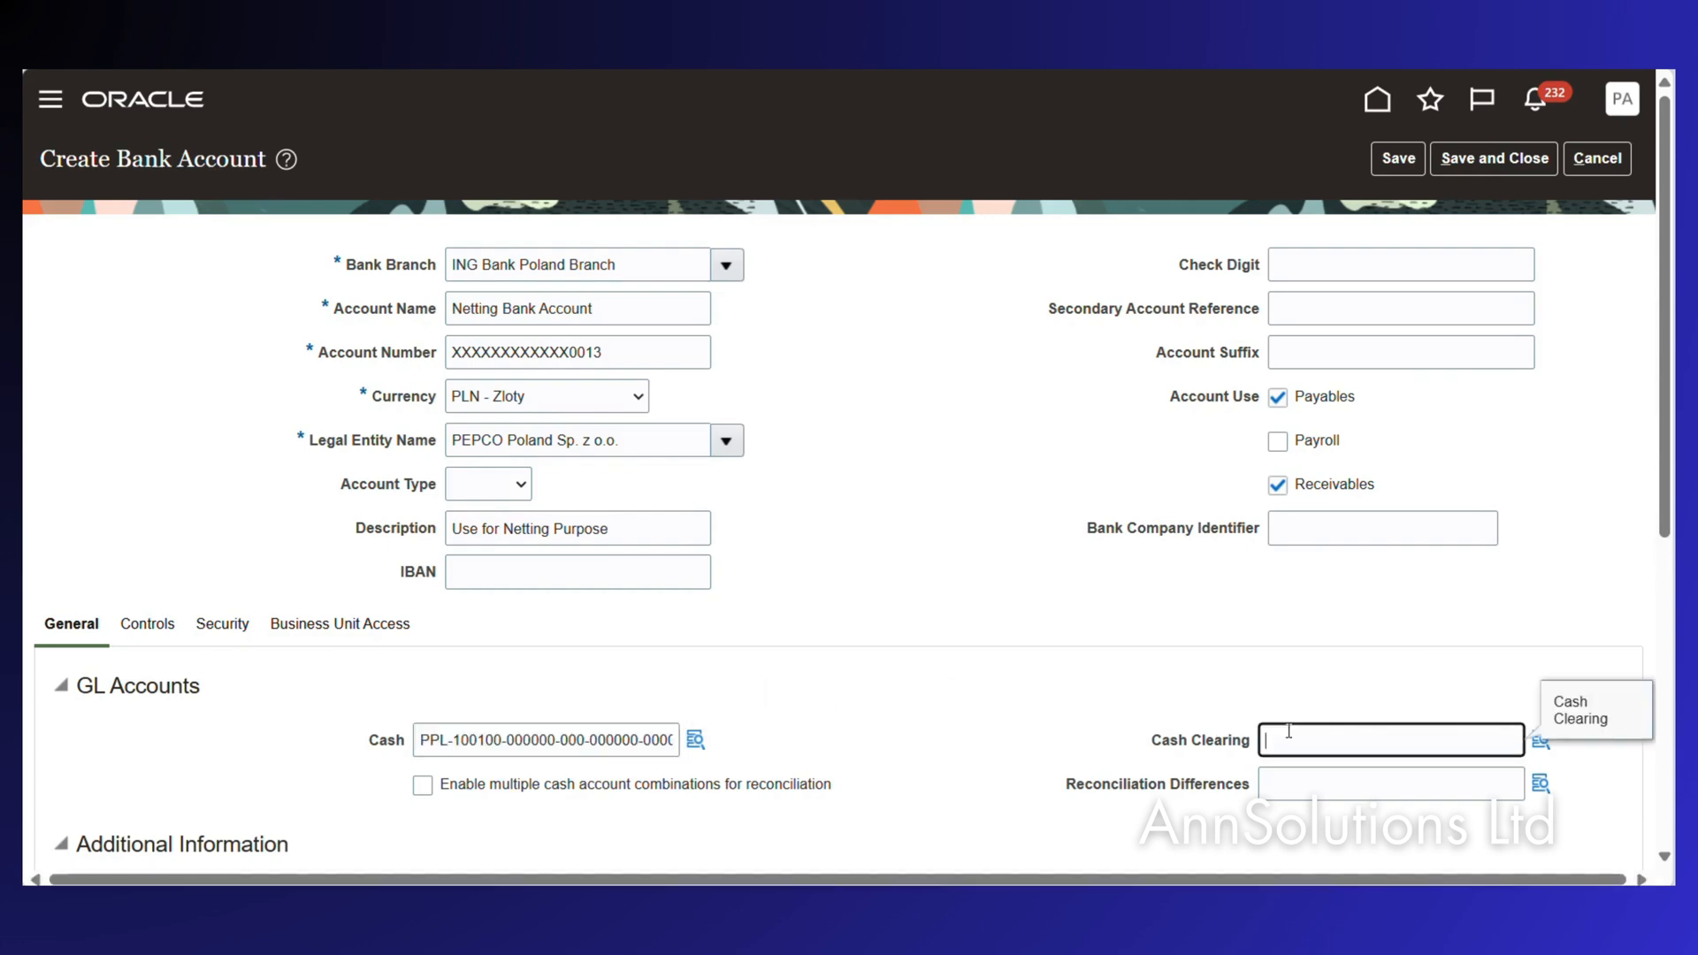
{"action": "key", "text": "ctrl+v"}
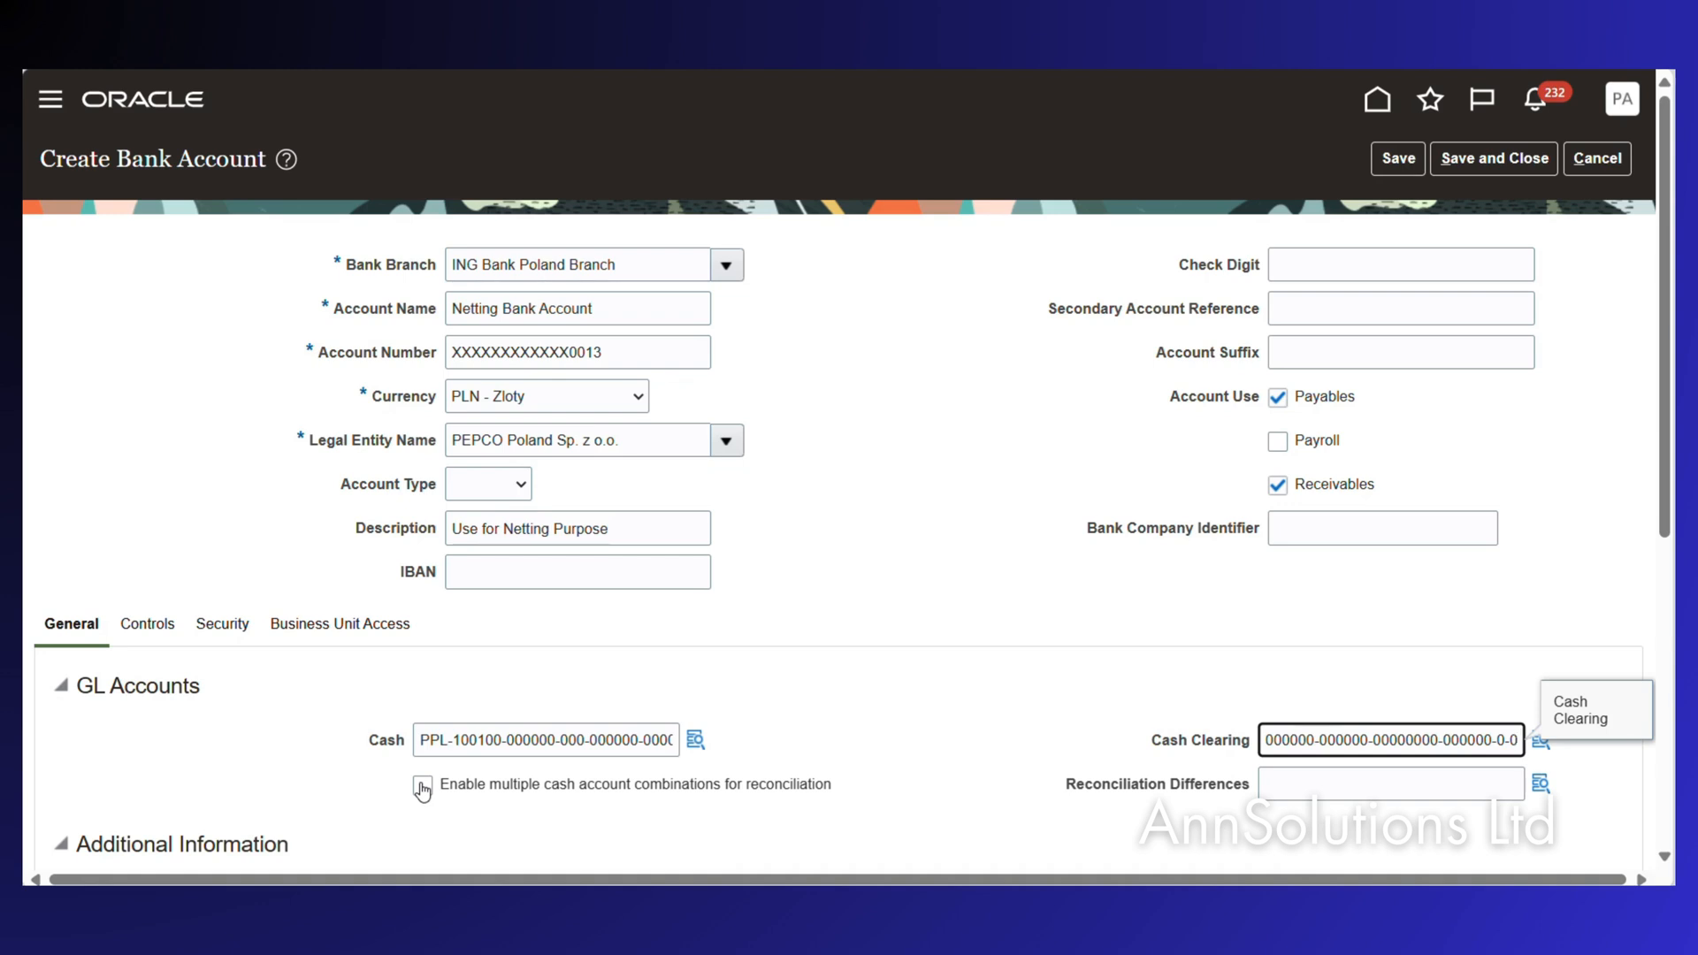
{"action": "left_click", "coordinate": [422, 786]}
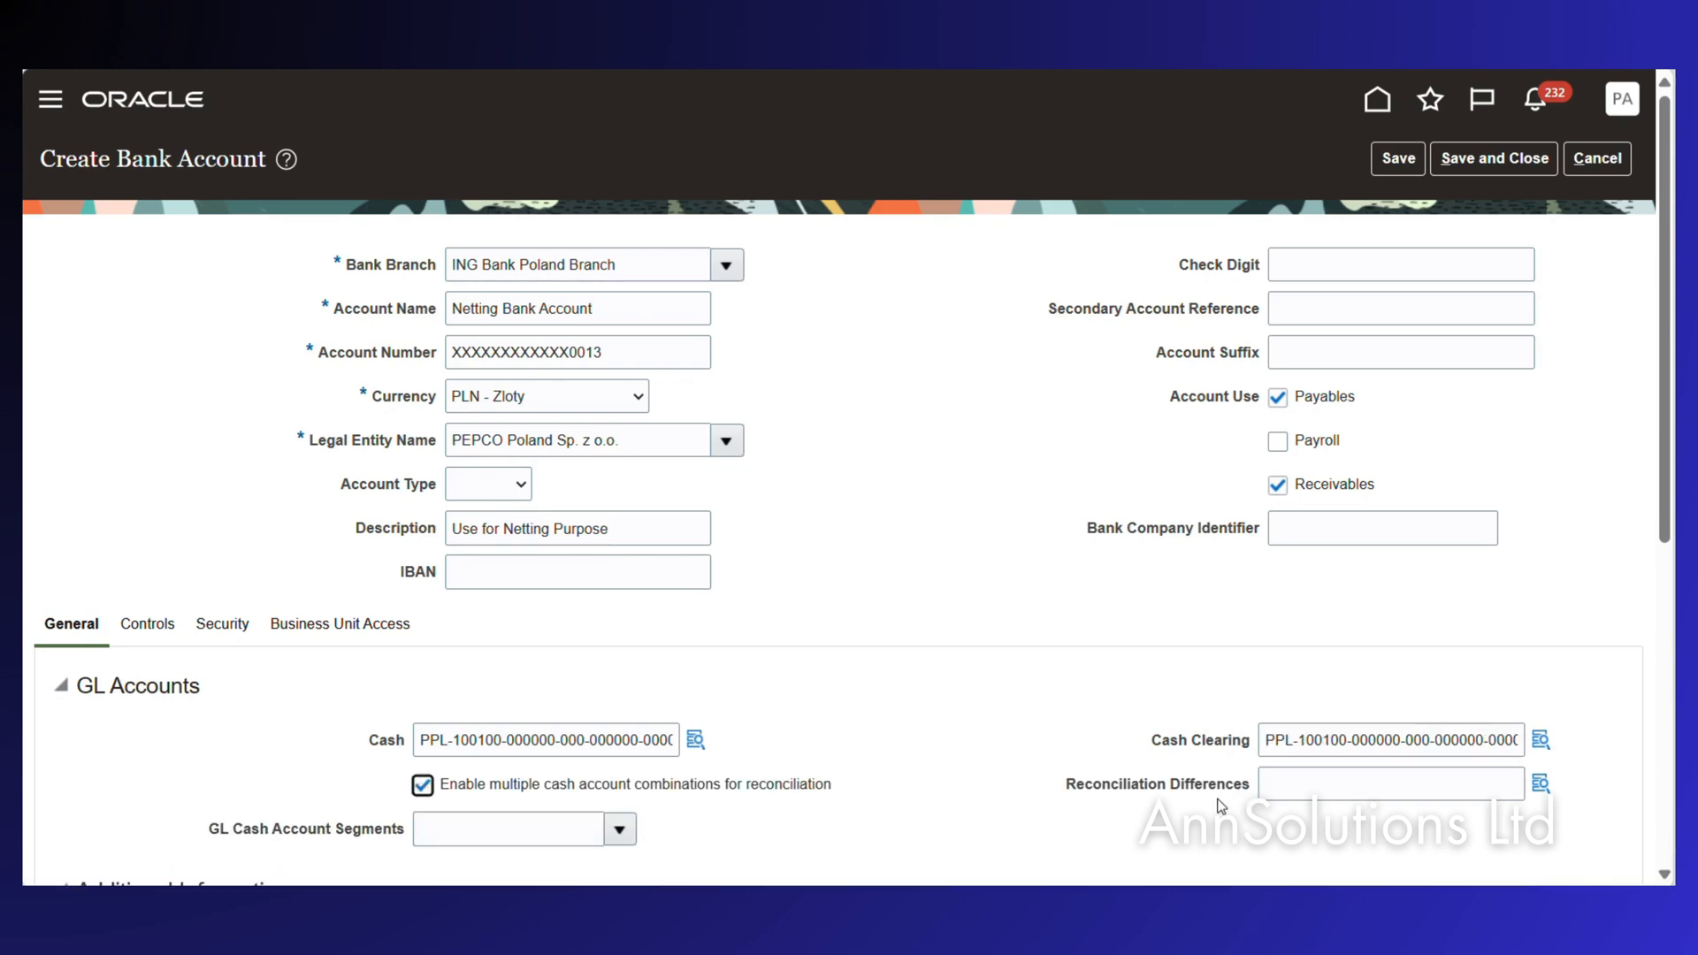
{"action": "left_click", "coordinate": [423, 786]}
Start the Reconciliation Differences combination with entity PPL and account 249970 Differences Cash Recon.
{"action": "left_click", "coordinate": [1540, 783]}
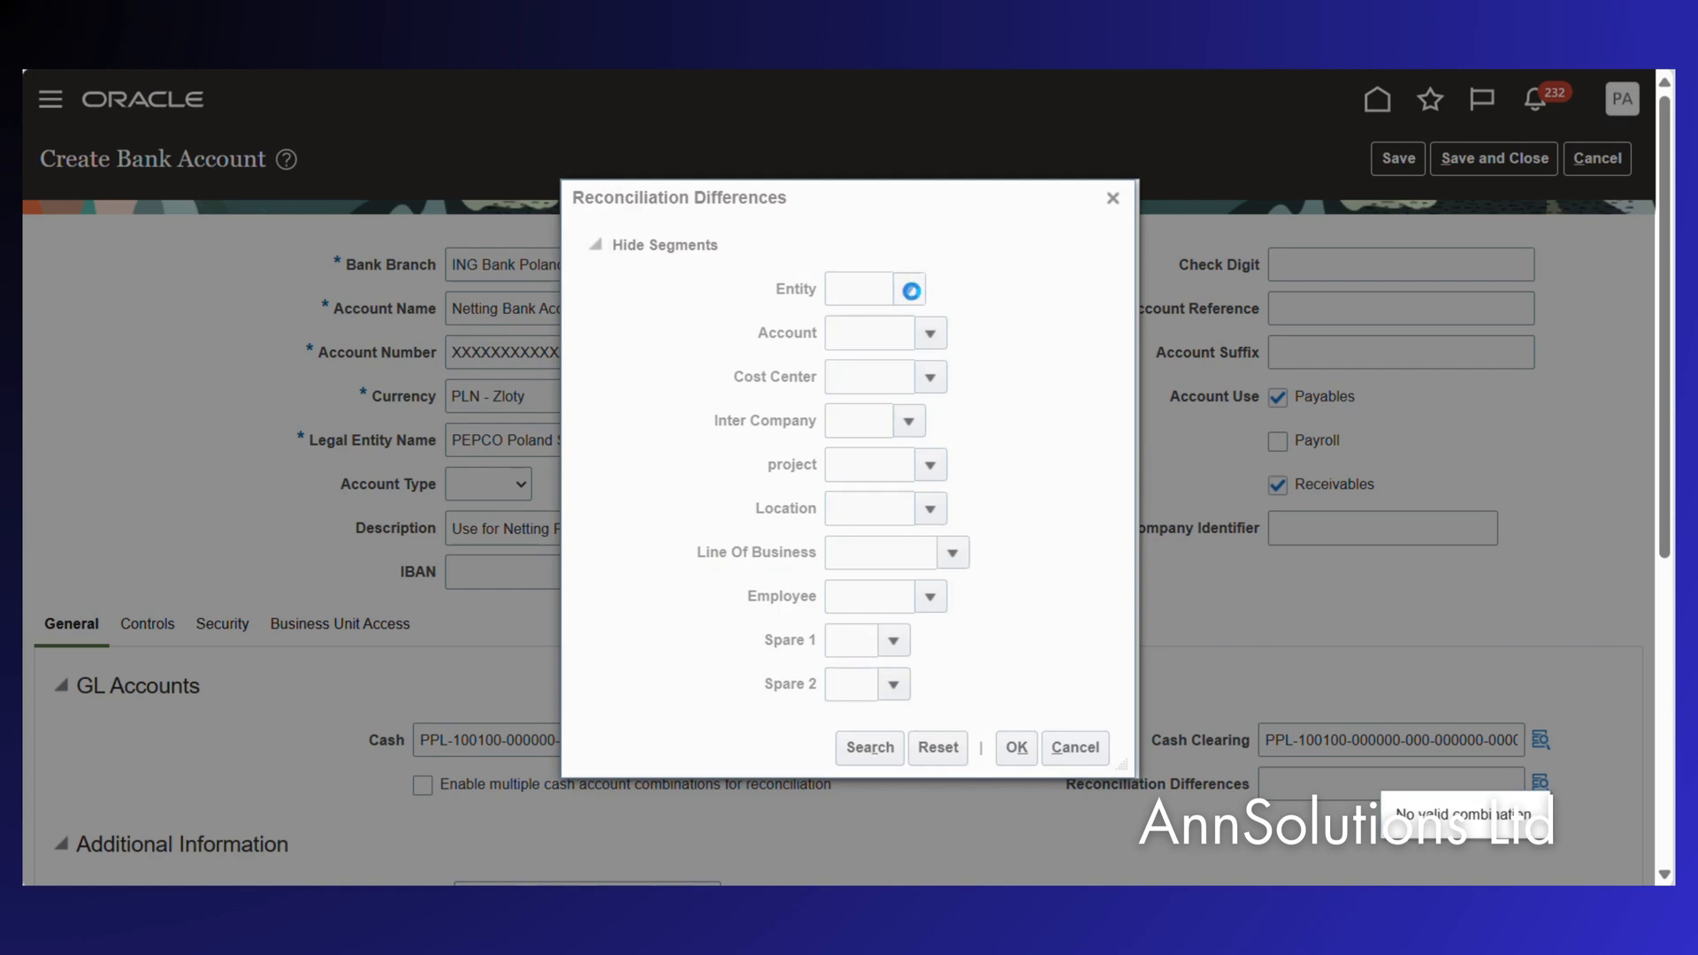
{"action": "left_click", "coordinate": [908, 289]}
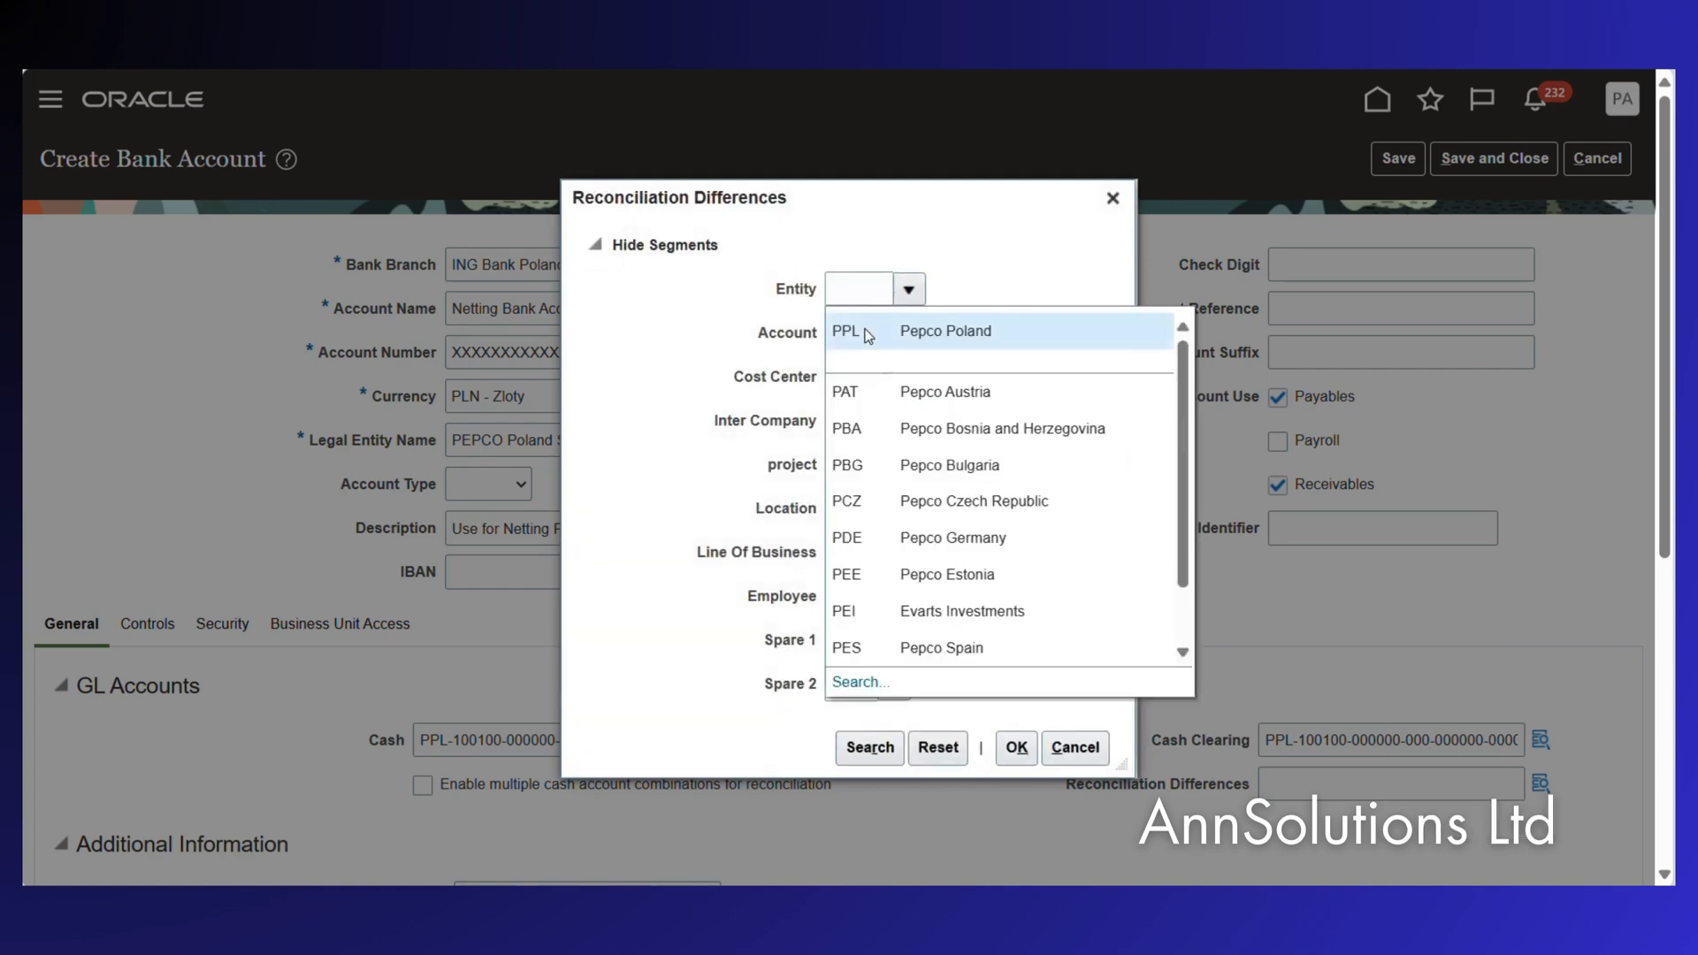
{"action": "left_click", "coordinate": [867, 335]}
{"action": "left_click", "coordinate": [930, 333]}
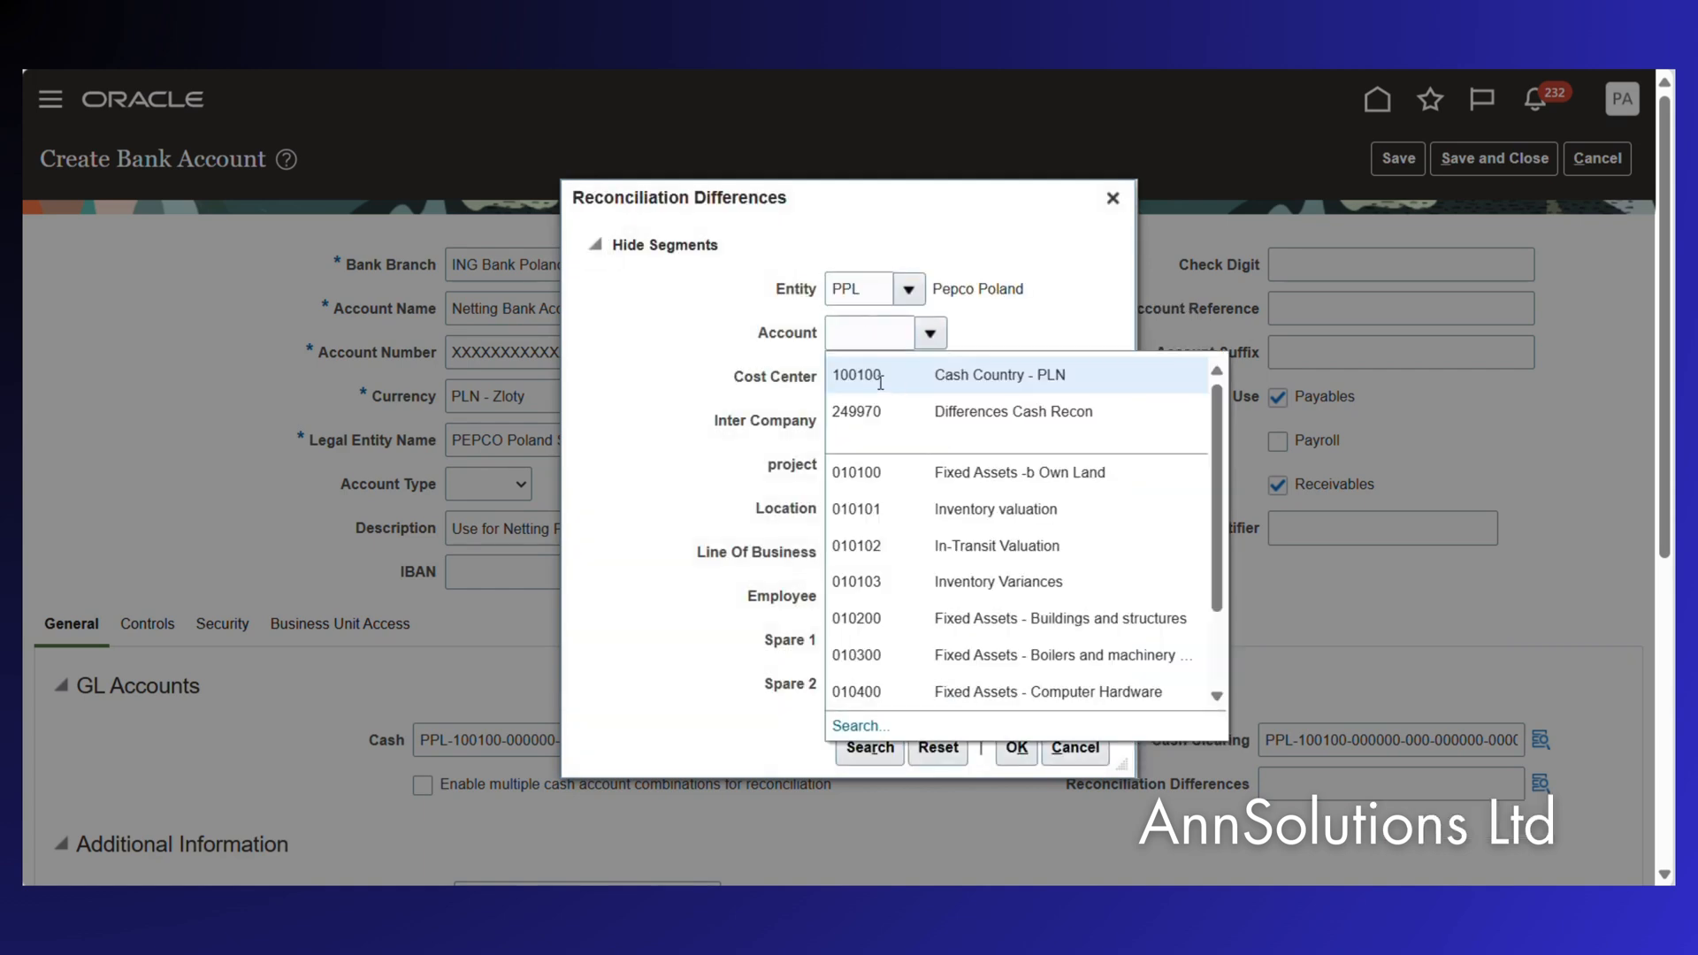
{"action": "left_click", "coordinate": [860, 413]}
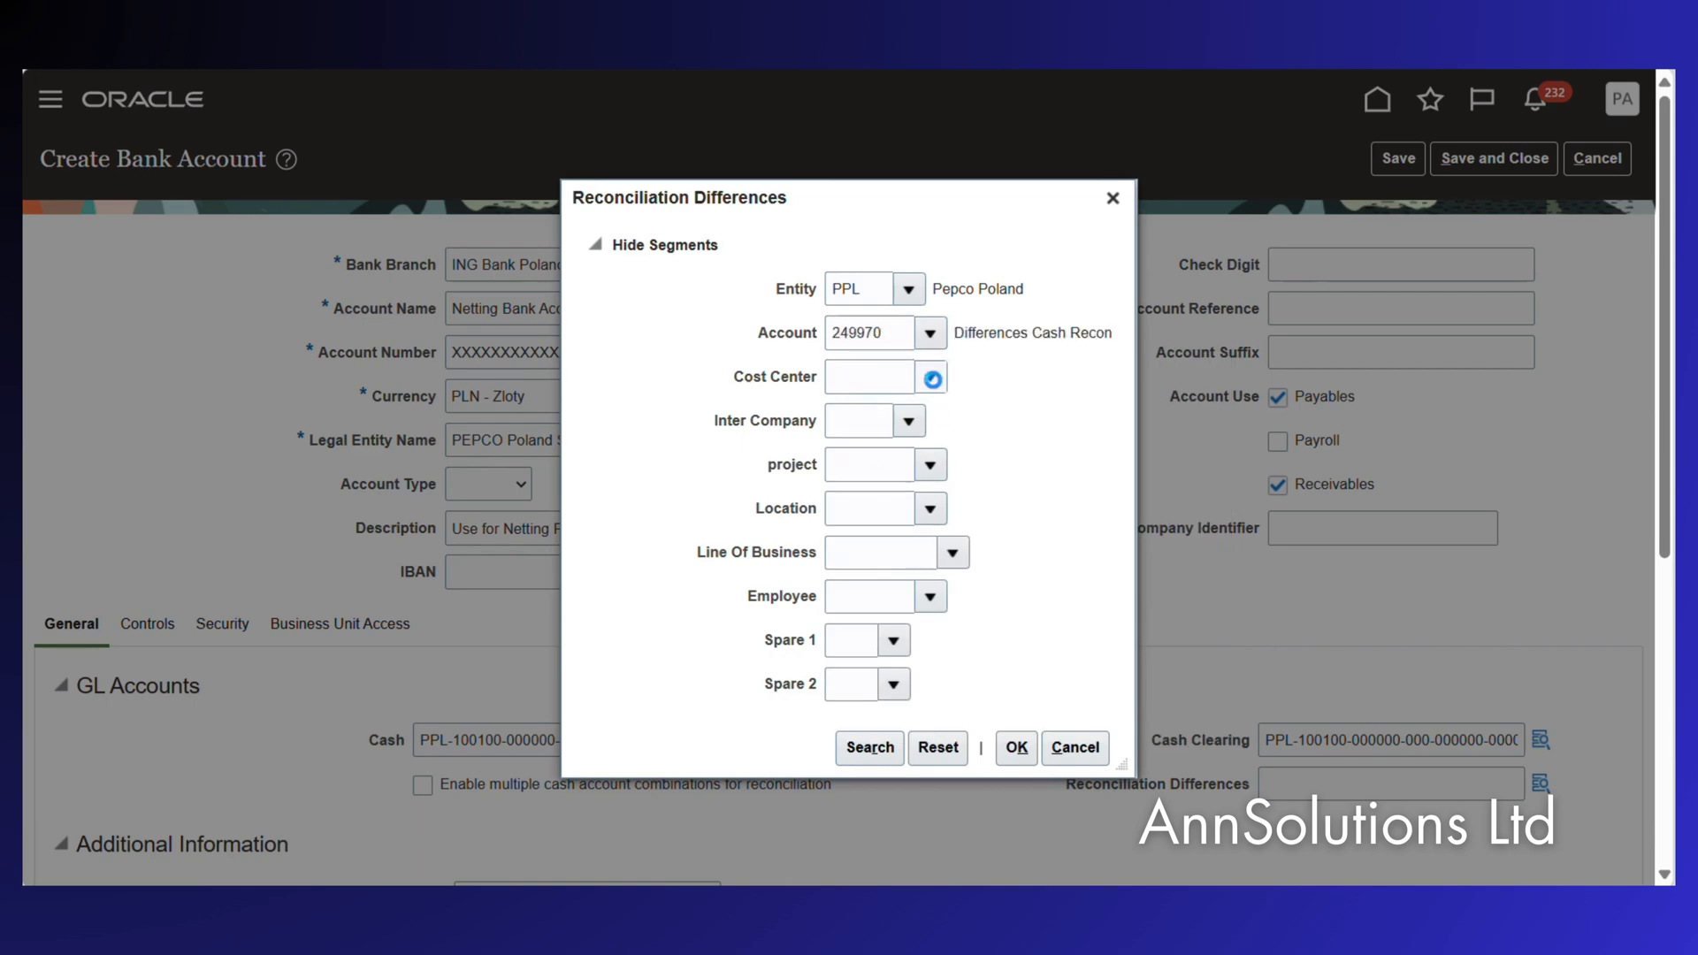
Set cost center 000000, inter company 000, project 000000 and location 000000 defaults.
{"action": "left_click", "coordinate": [932, 380]}
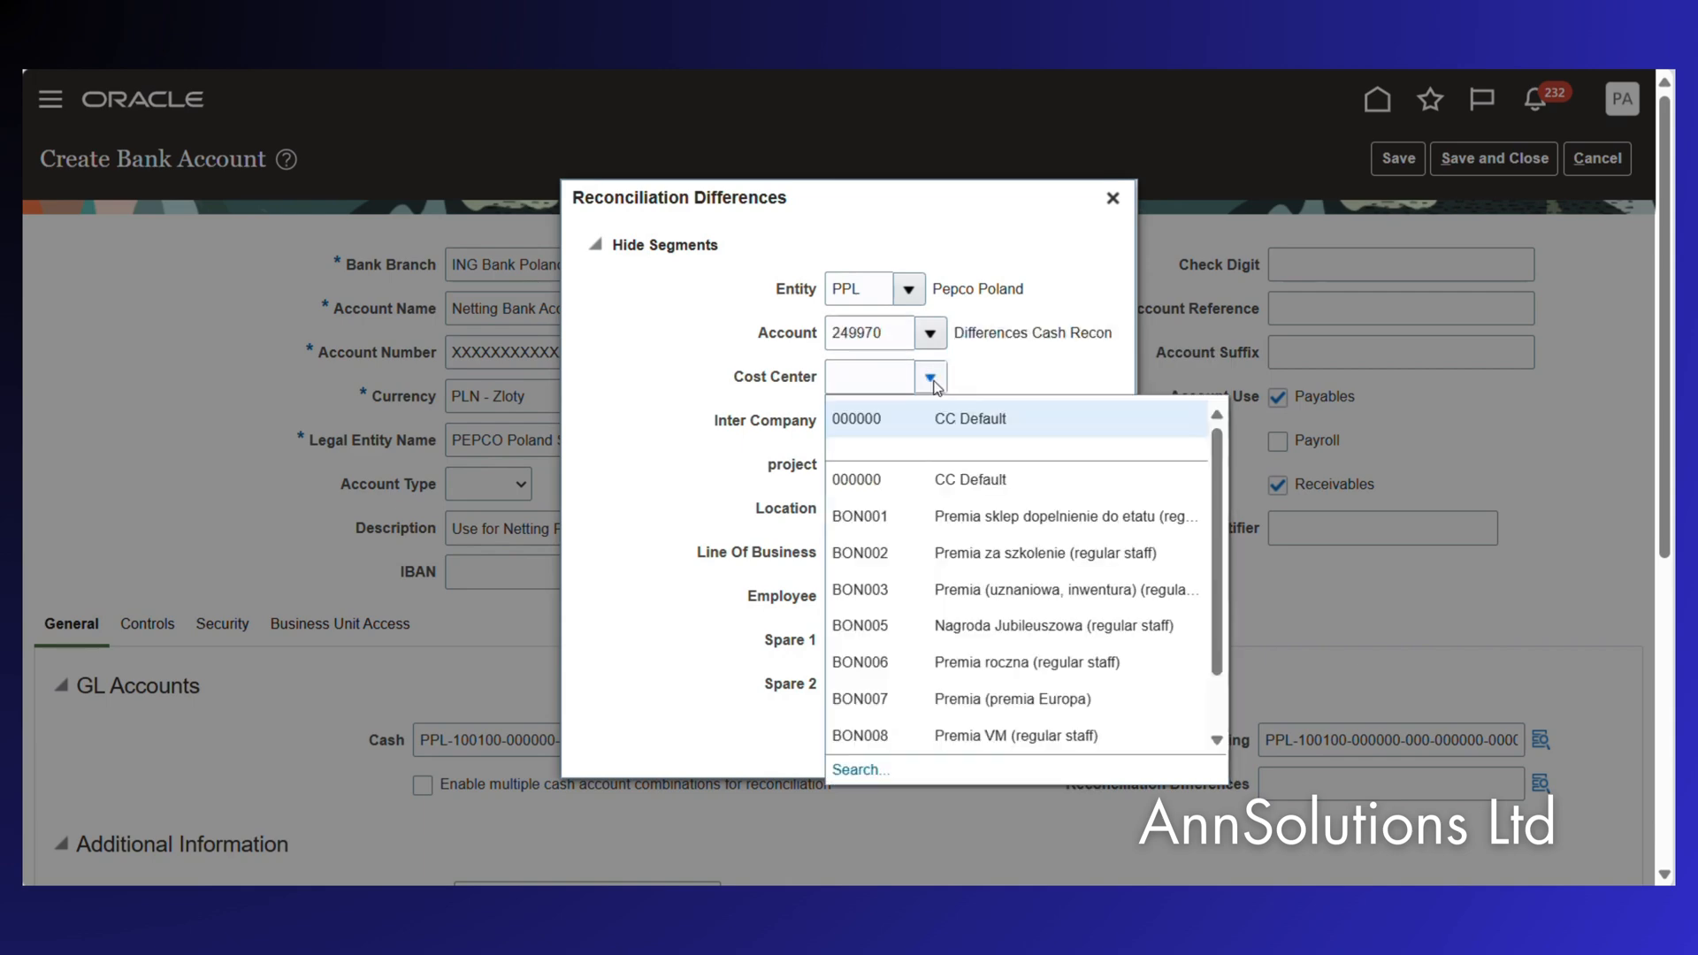
{"action": "left_click", "coordinate": [904, 431]}
{"action": "left_click", "coordinate": [908, 424]}
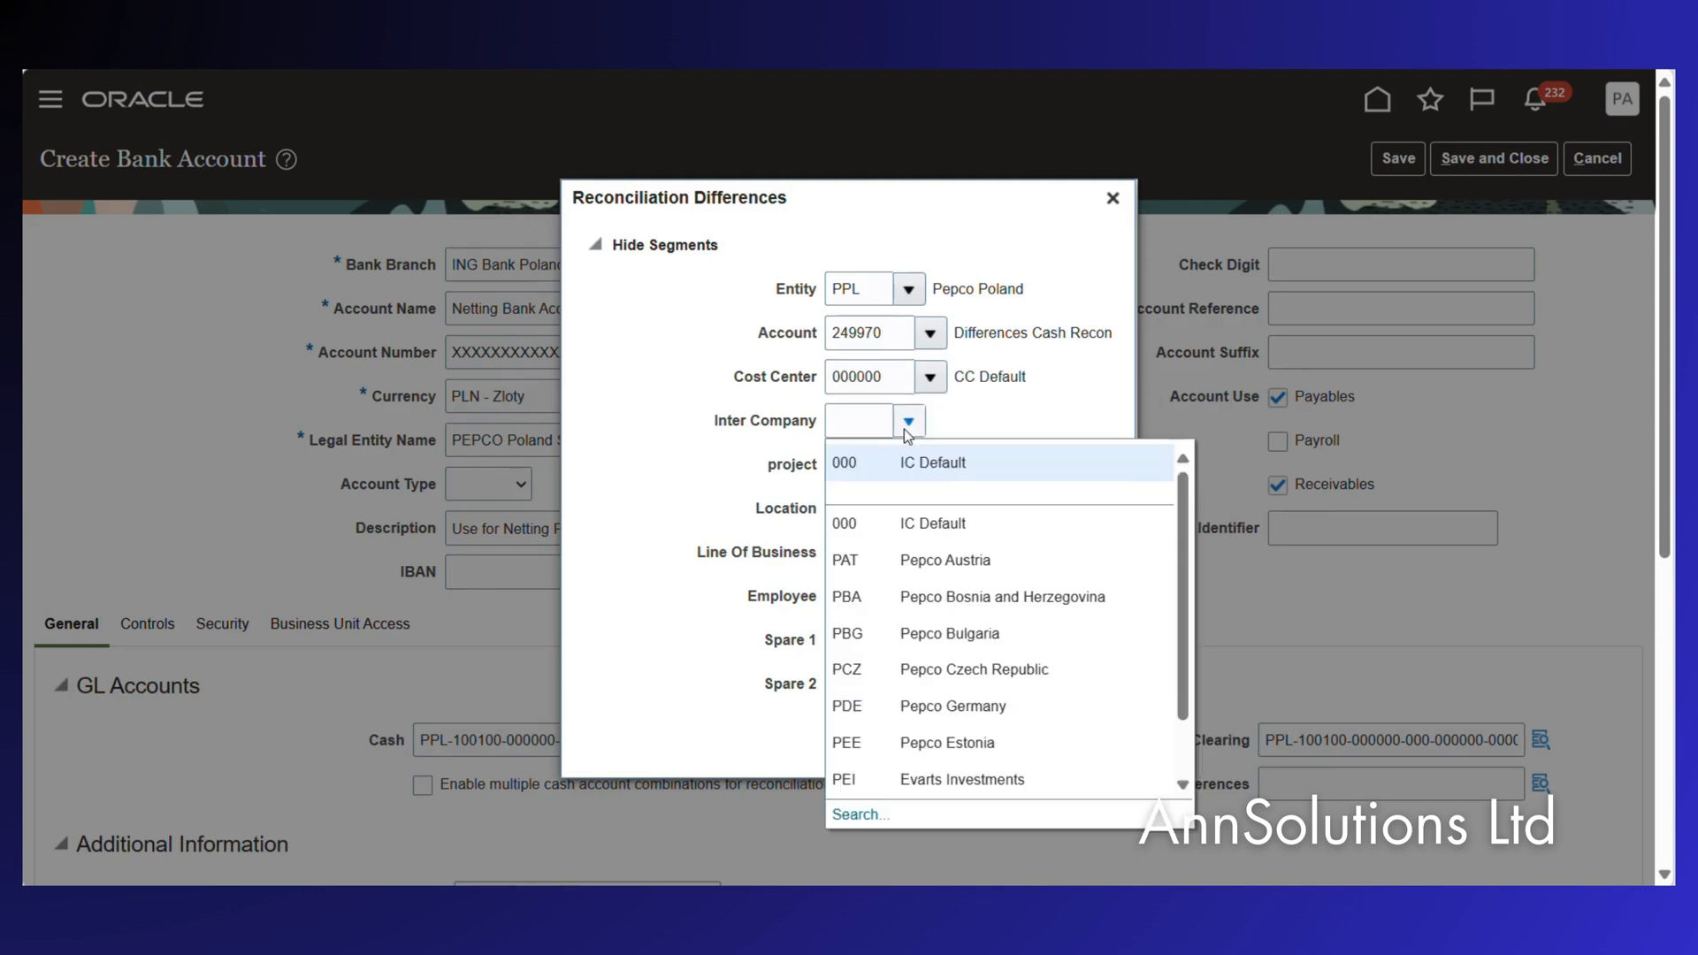
{"action": "left_click", "coordinate": [874, 466]}
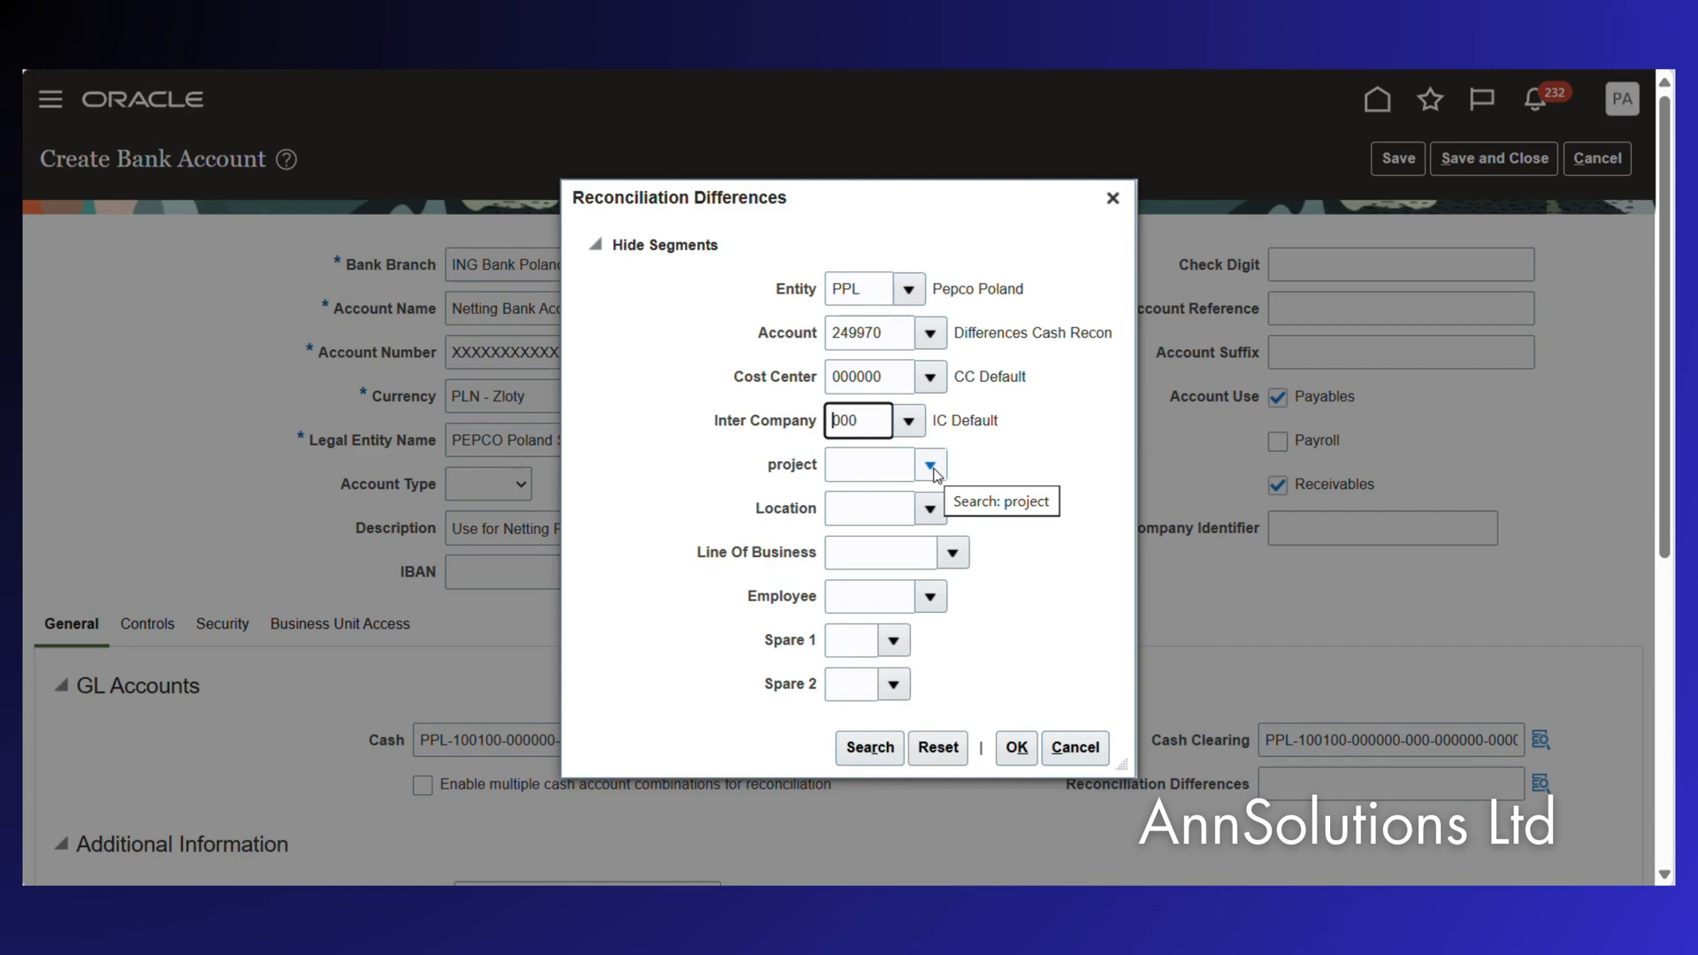
{"action": "left_click", "coordinate": [930, 466]}
{"action": "left_click", "coordinate": [898, 528]}
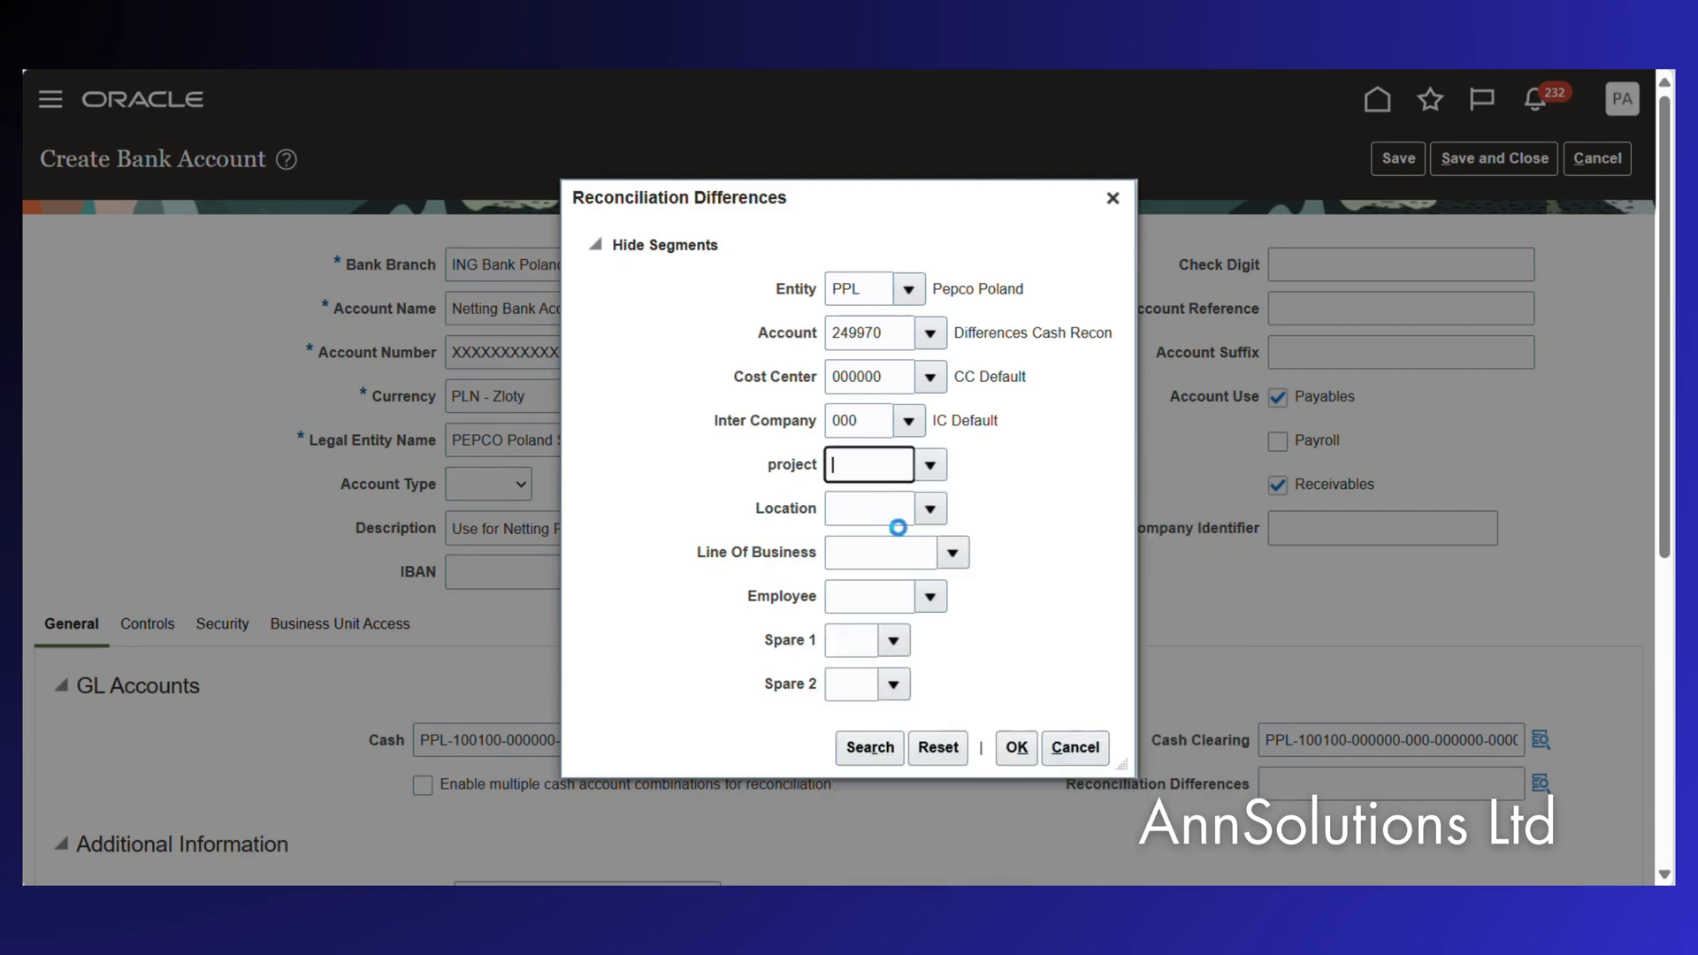
{"action": "left_click", "coordinate": [931, 509]}
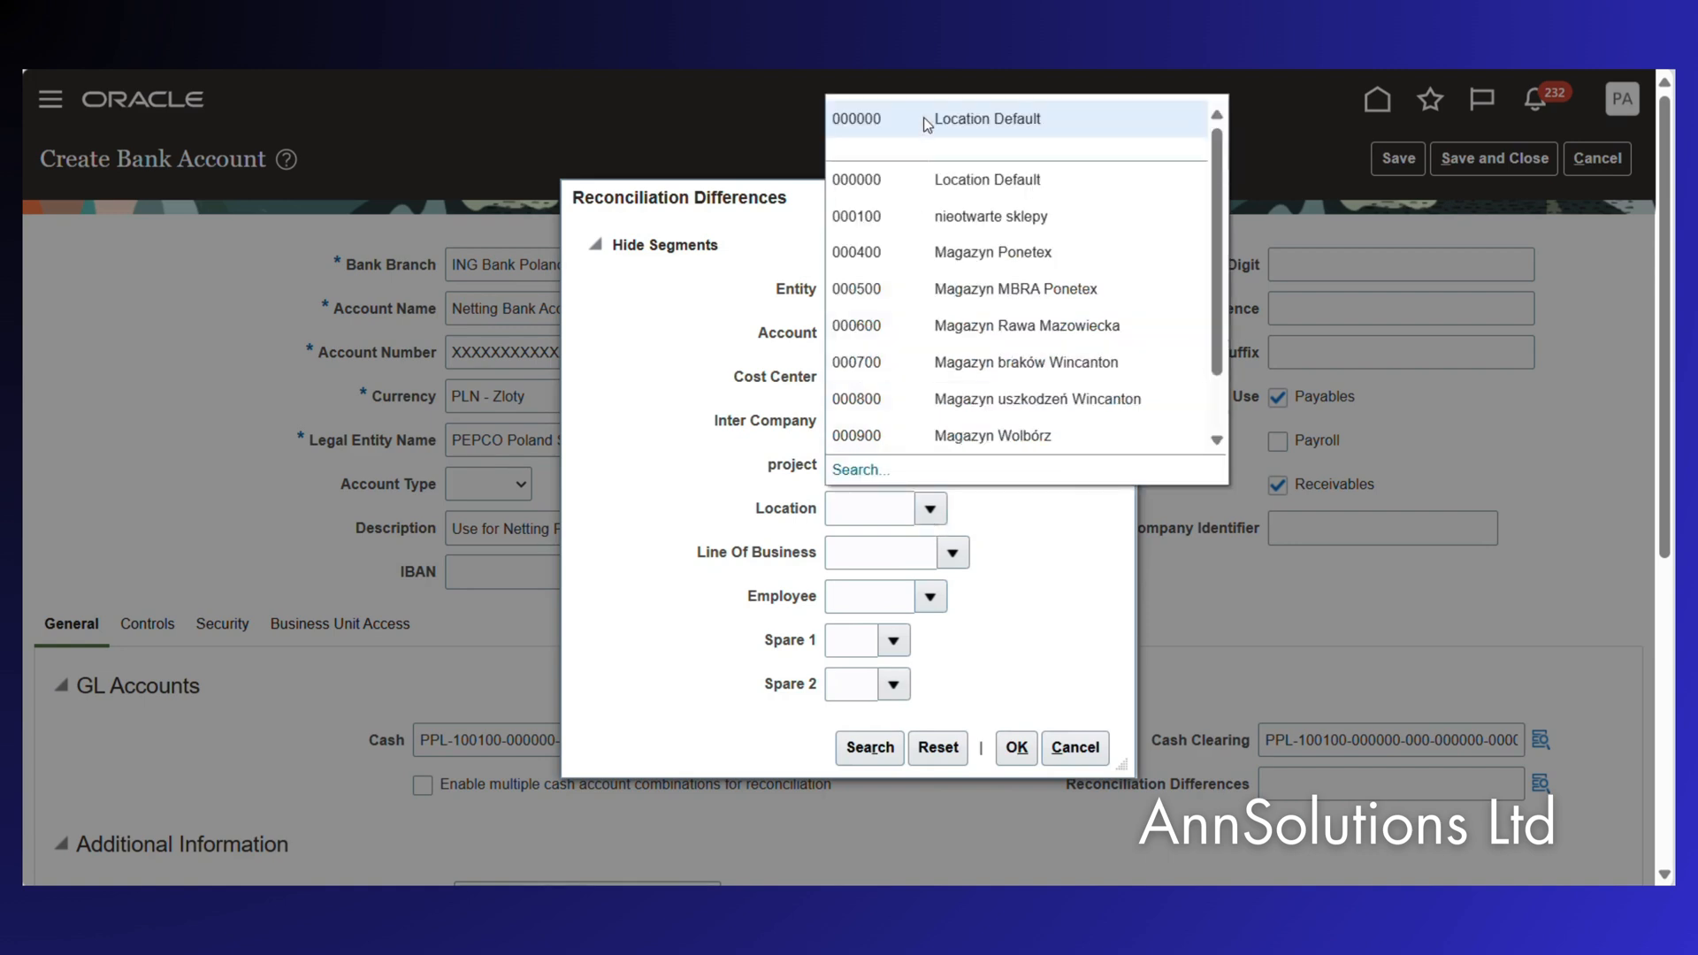
{"action": "left_click", "coordinate": [926, 123]}
Set line of business 00000000, Employee Default, Spare 1 and Spare 2 to 0, and confirm the combination.
{"action": "left_click", "coordinate": [953, 553]}
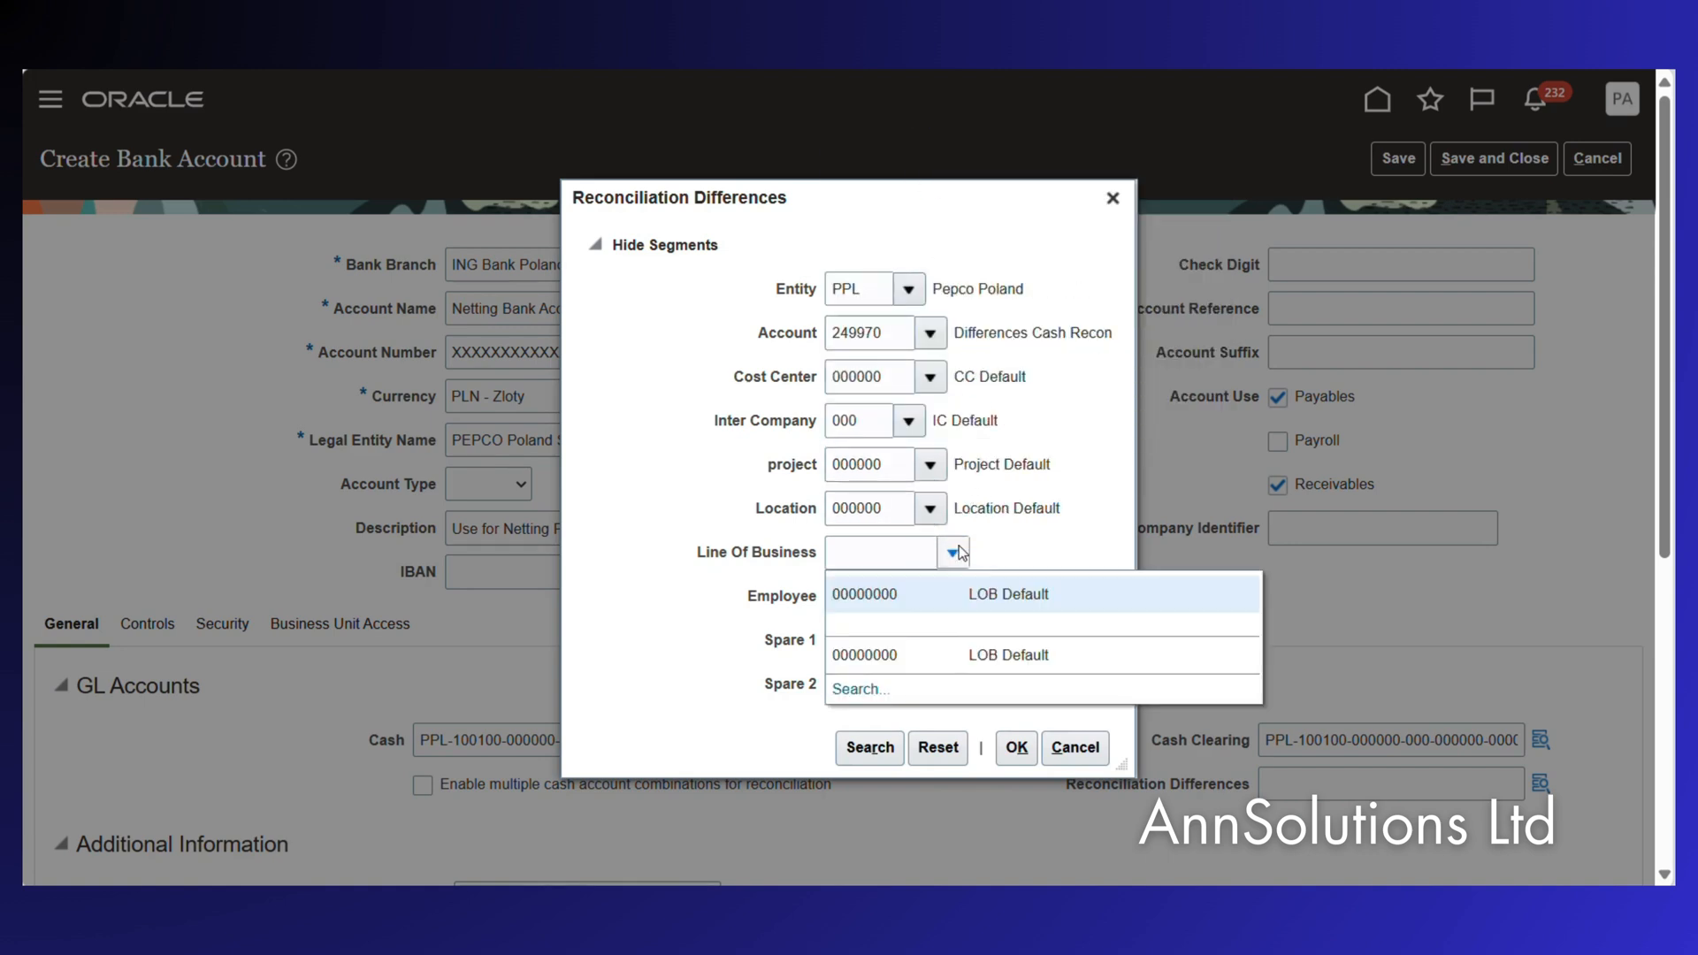
{"action": "left_click", "coordinate": [898, 595]}
{"action": "left_click", "coordinate": [931, 597]}
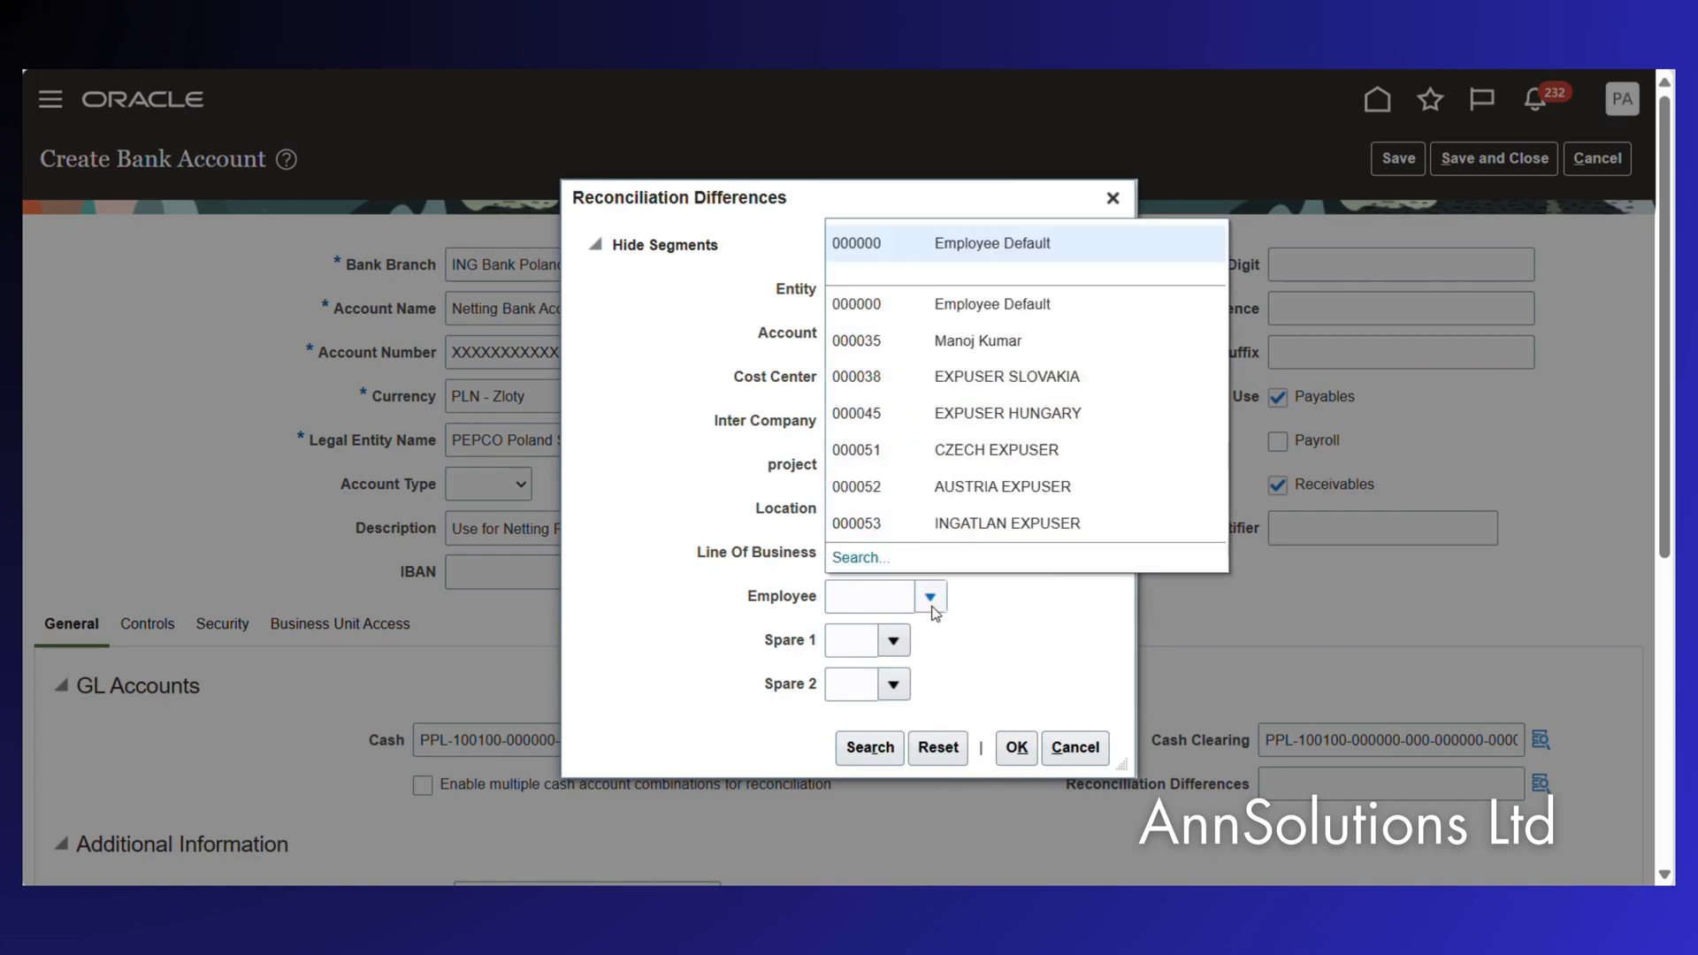
{"action": "left_click", "coordinate": [958, 242]}
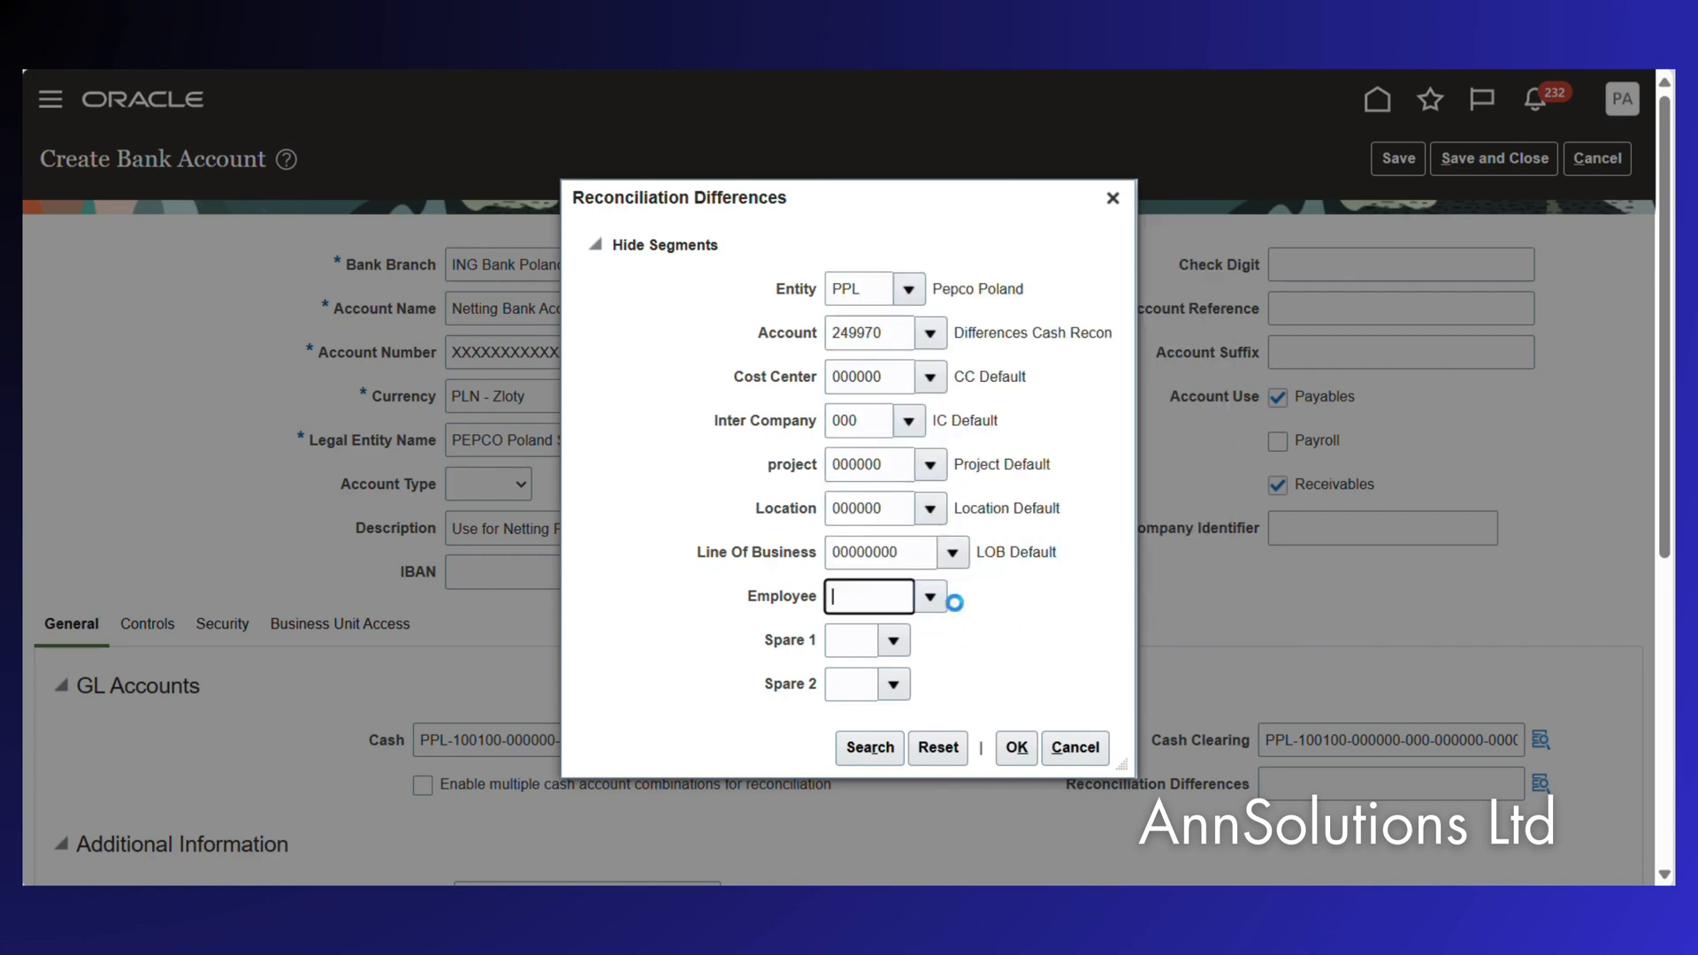
{"action": "left_click", "coordinate": [895, 645]}
{"action": "left_click", "coordinate": [856, 700]}
{"action": "left_click", "coordinate": [895, 687]}
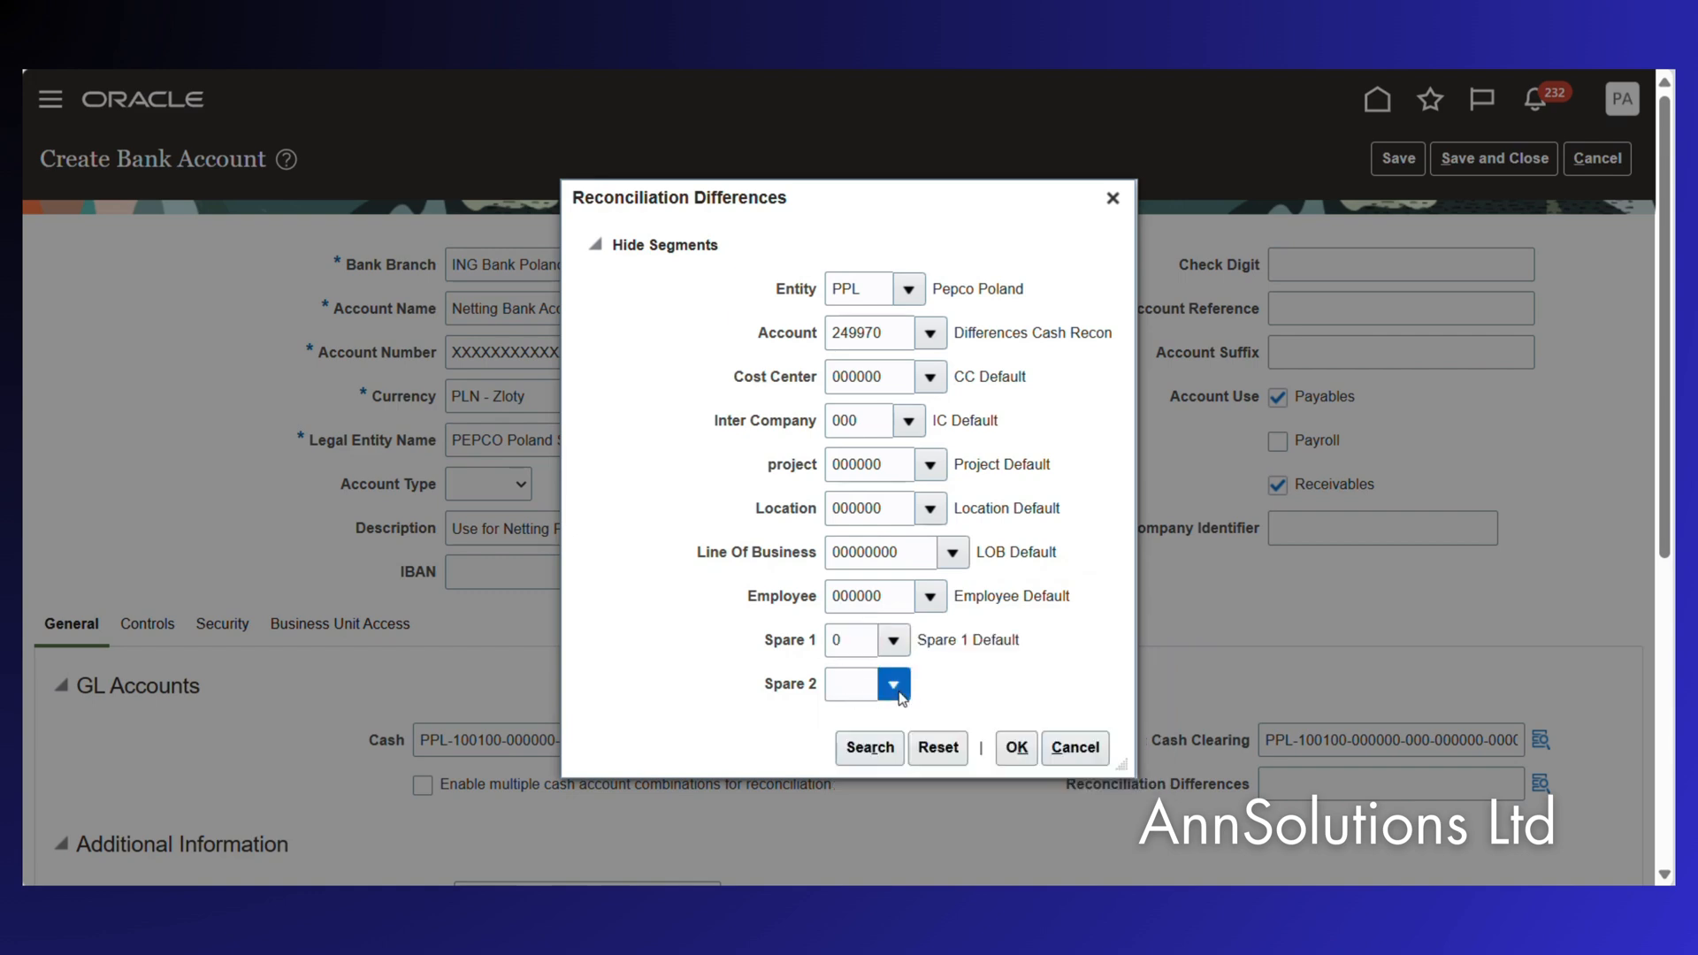
{"action": "left_click", "coordinate": [858, 747]}
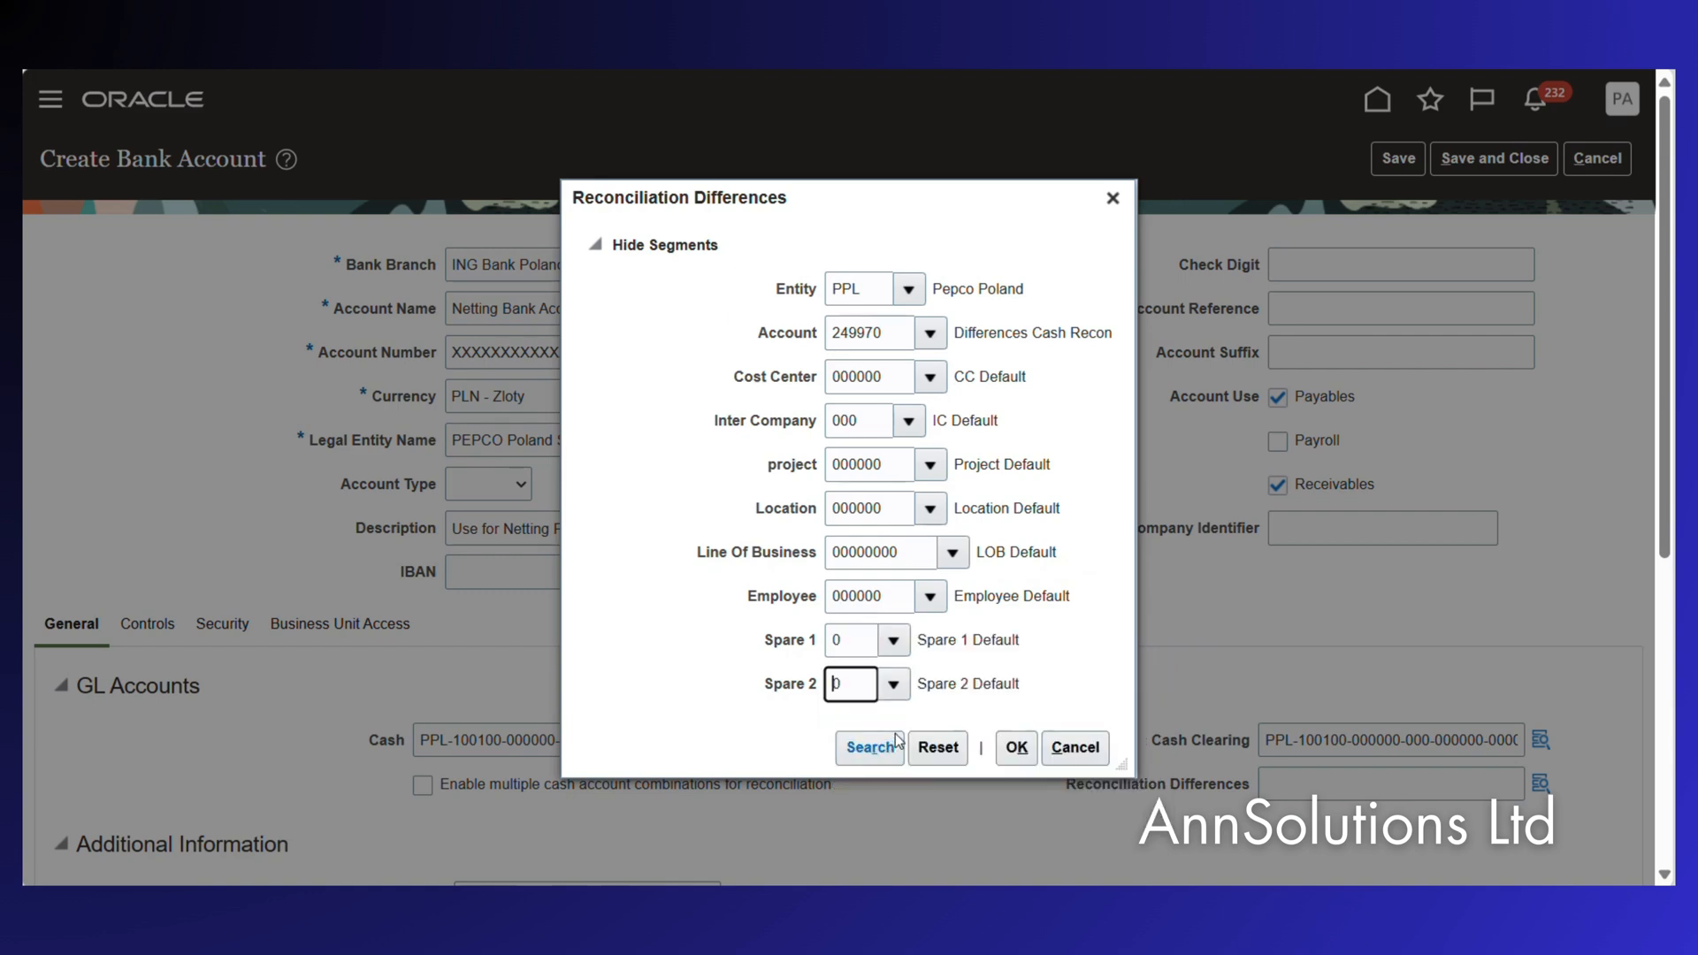
{"action": "left_click", "coordinate": [1017, 747]}
Enable the Multicurrency account and Netting account options under Additional Information.
{"action": "scroll", "coordinate": [1194, 655], "scroll_direction": "down", "scroll_amount": 2}
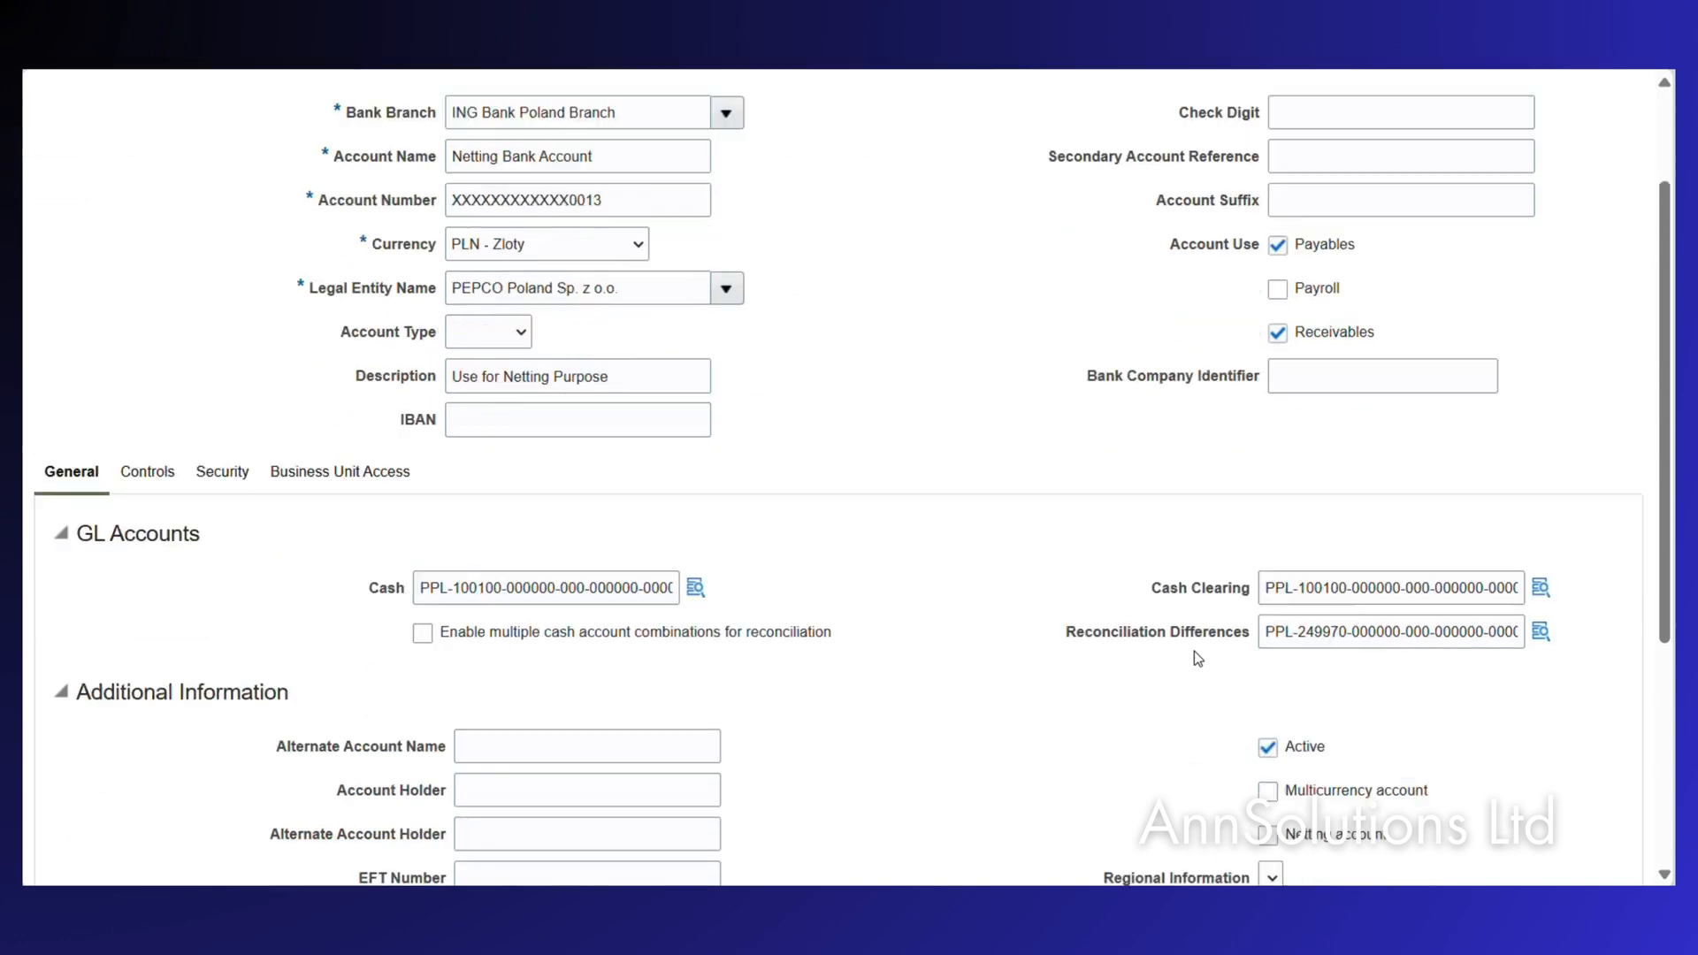
{"action": "scroll", "coordinate": [1195, 653], "scroll_direction": "down", "scroll_amount": 2}
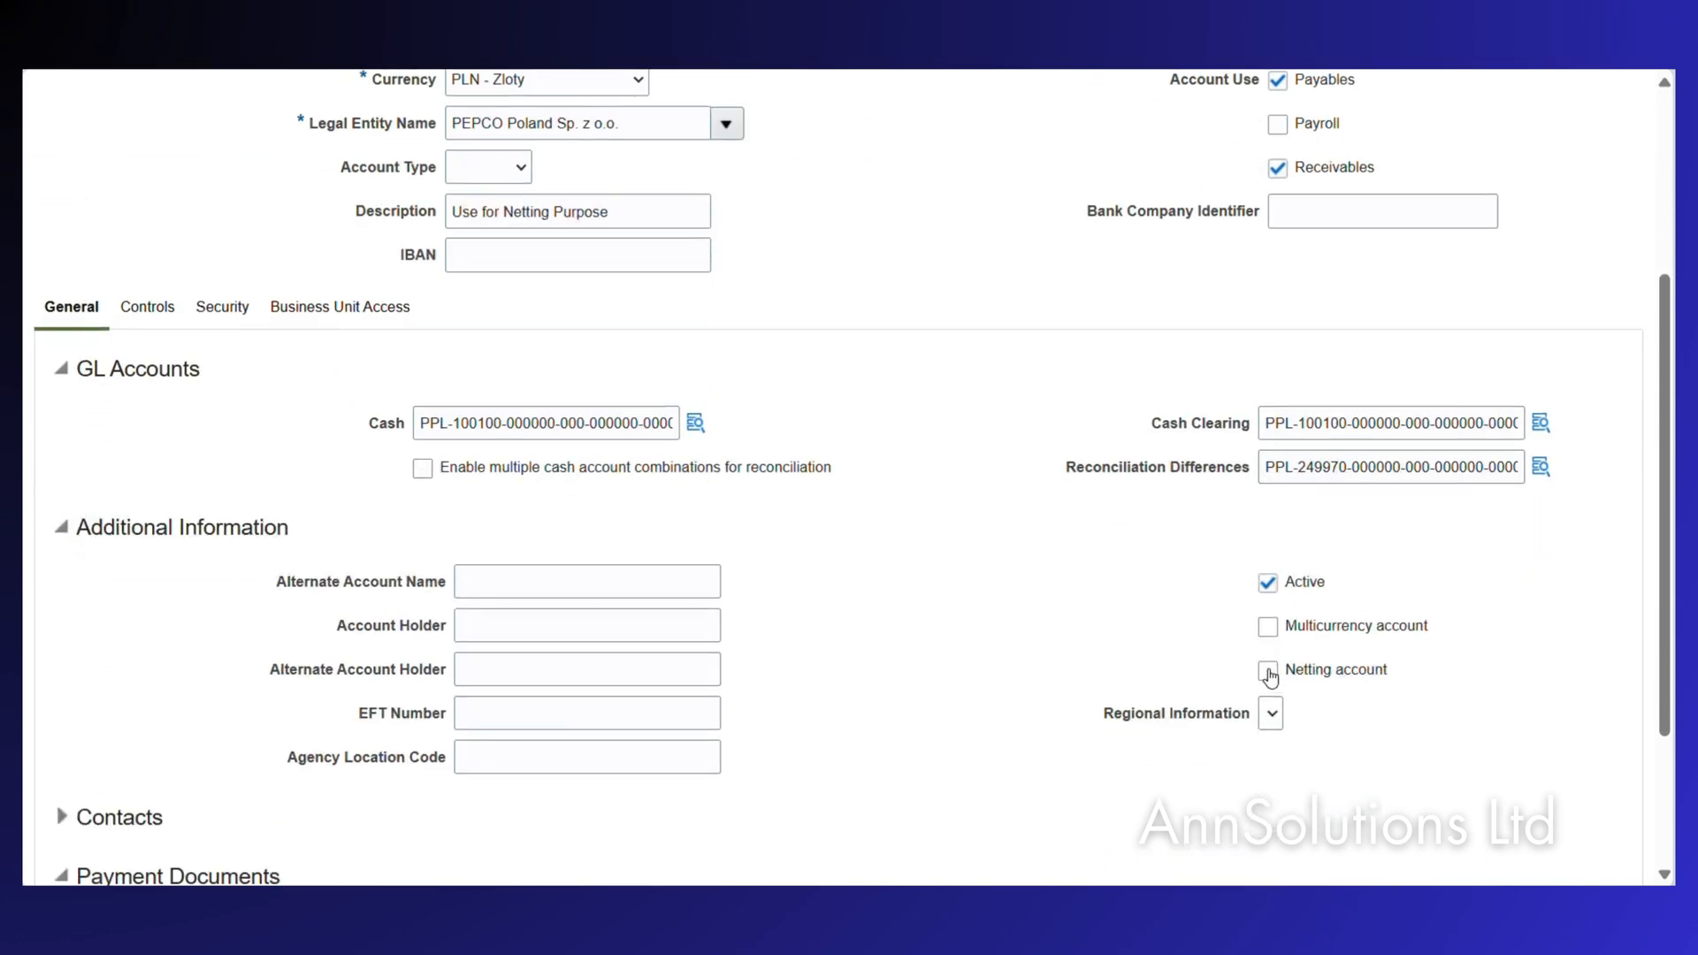
{"action": "left_click", "coordinate": [1269, 627]}
{"action": "left_click", "coordinate": [1268, 674]}
{"action": "scroll", "coordinate": [1016, 660], "scroll_direction": "down", "scroll_amount": 3}
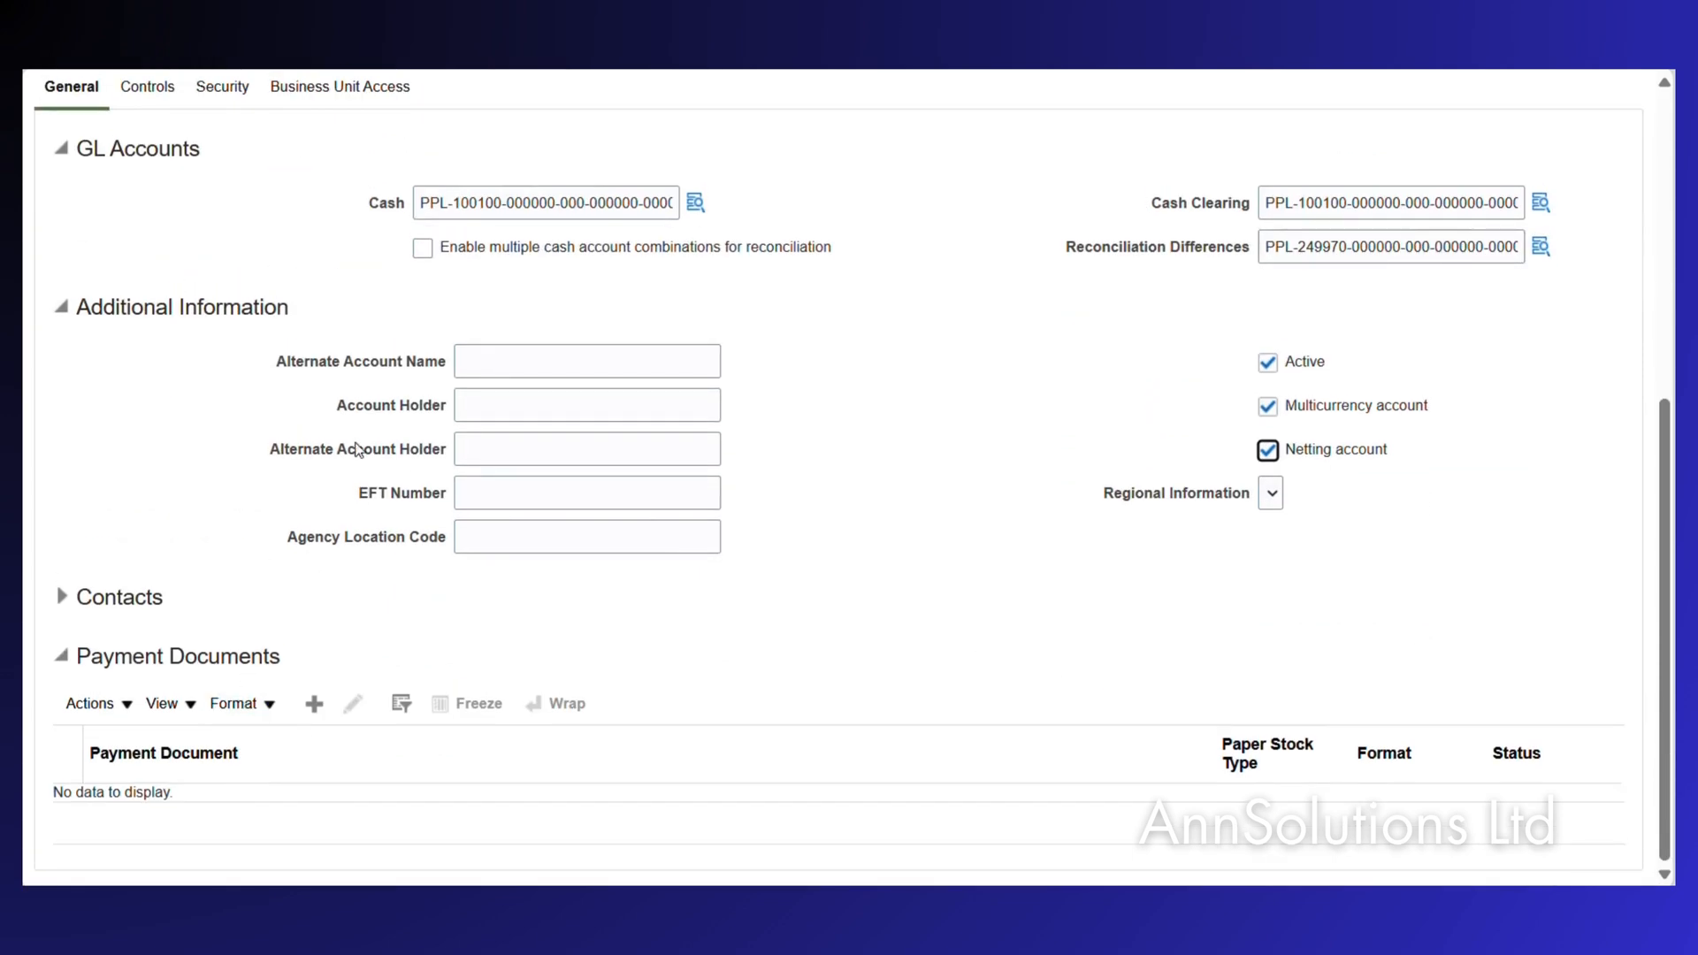
{"action": "scroll", "coordinate": [681, 257], "scroll_direction": "up", "scroll_amount": 5}
Add business unit access for PEPCO Poland Sp. z o.o.
{"action": "left_click", "coordinate": [348, 584]}
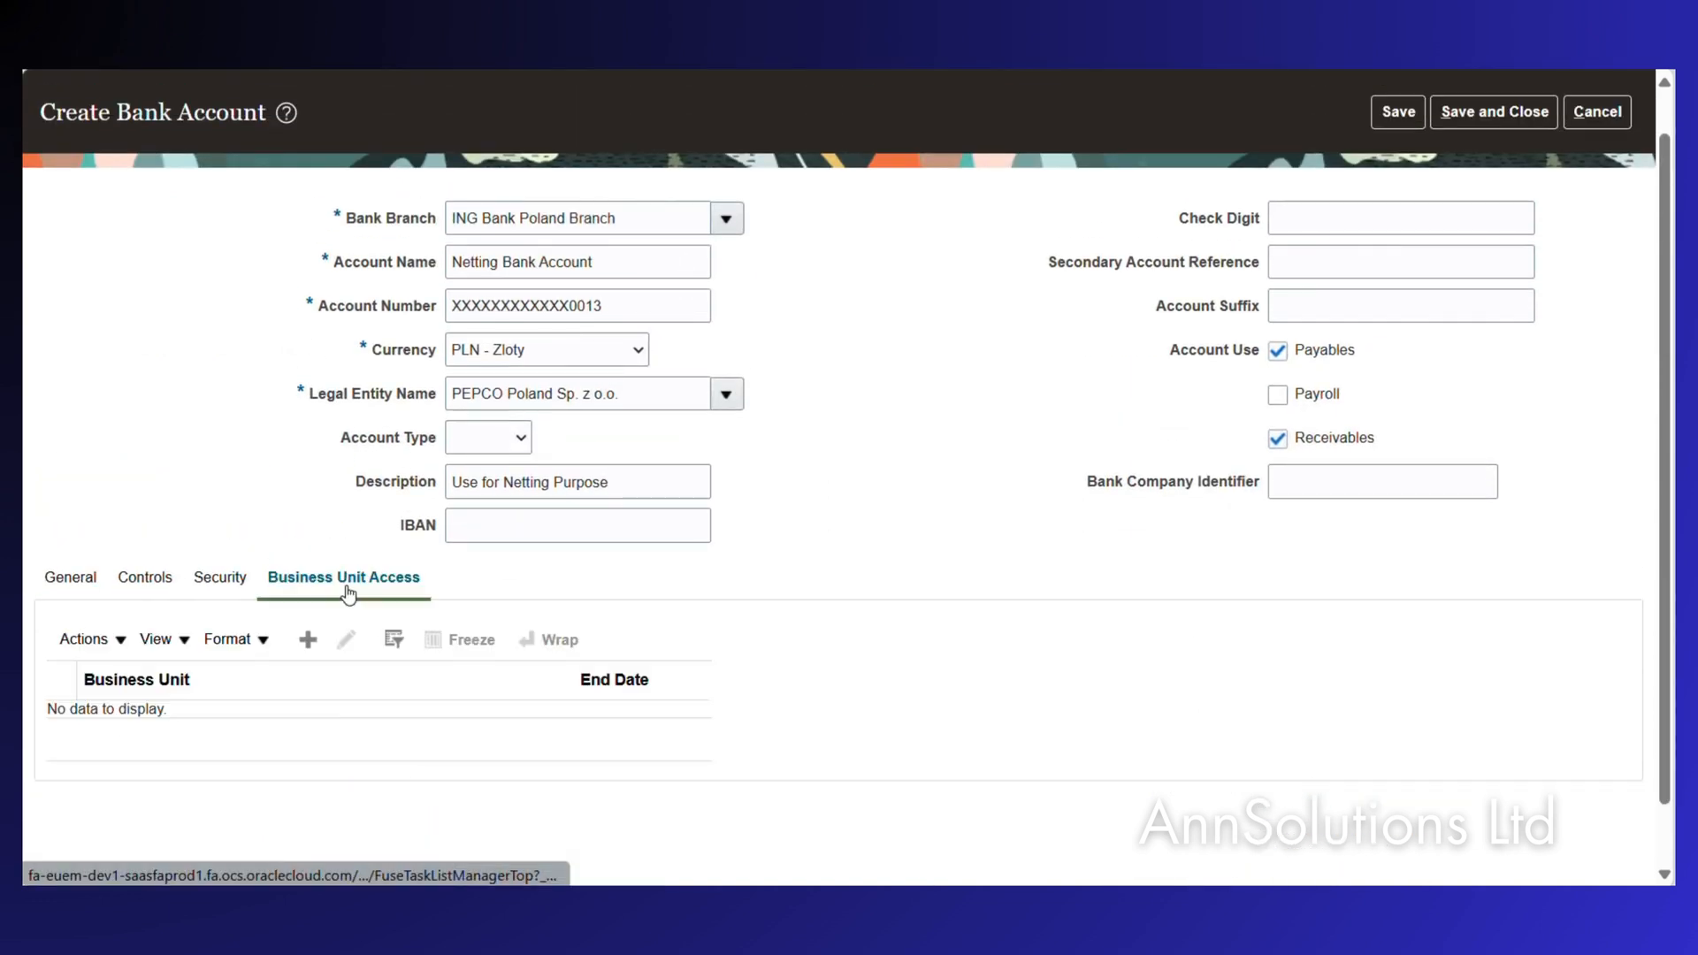
{"action": "left_click", "coordinate": [308, 640]}
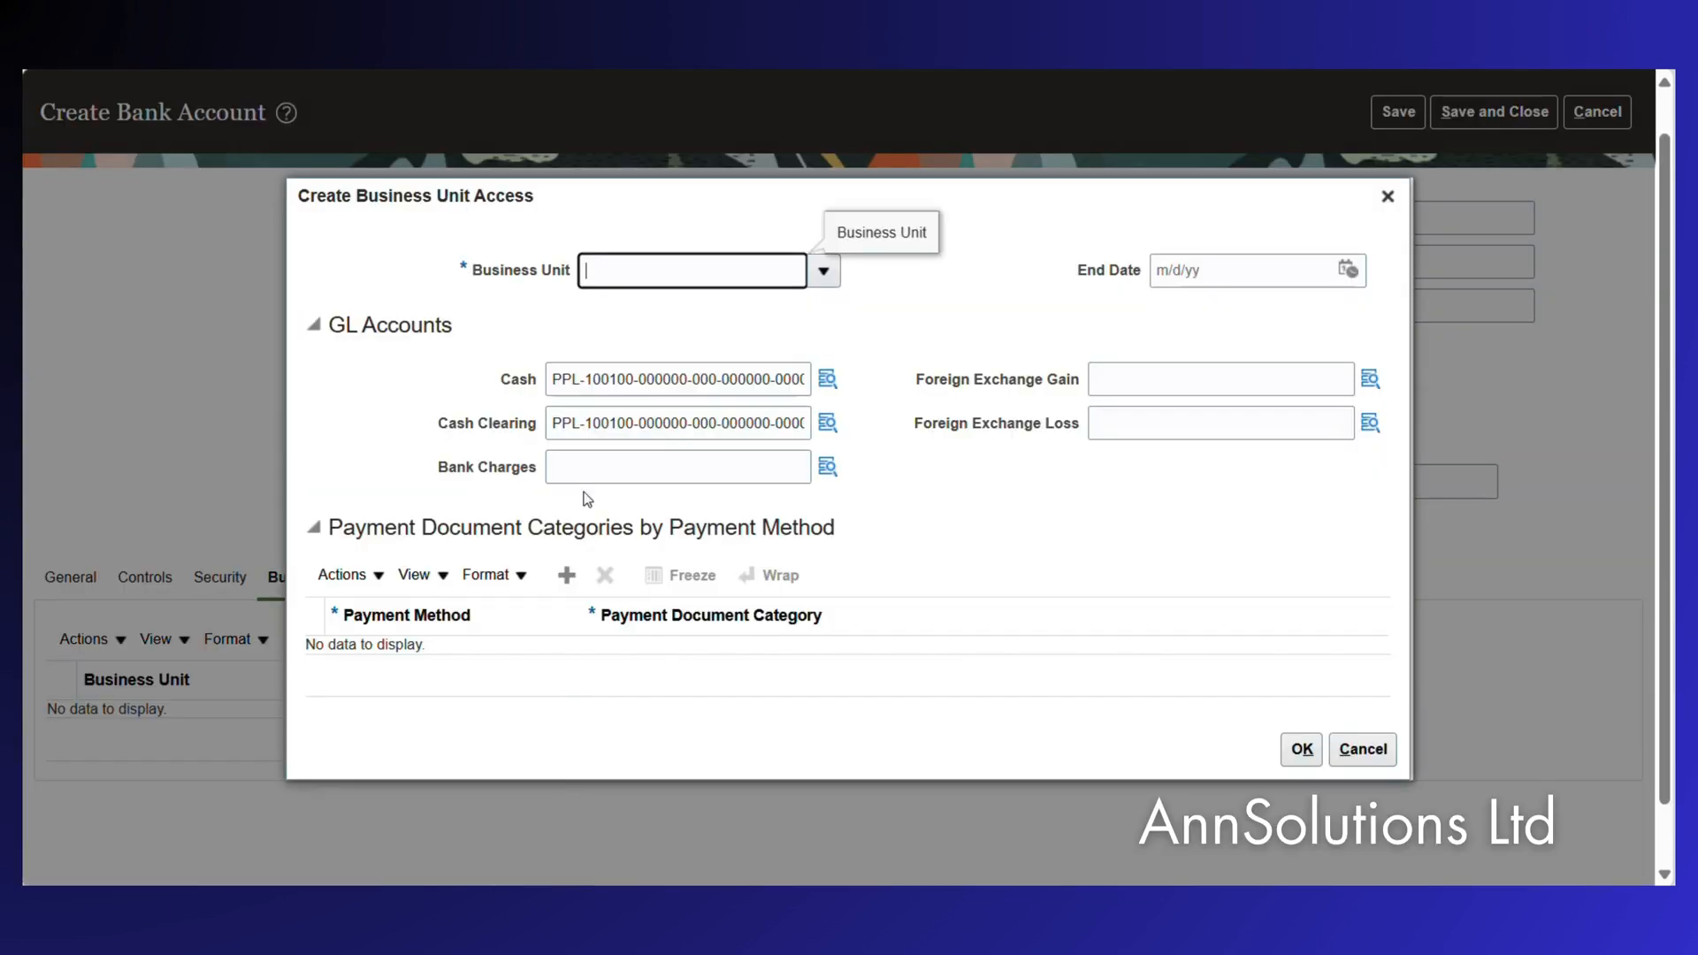
{"action": "left_click", "coordinate": [824, 270]}
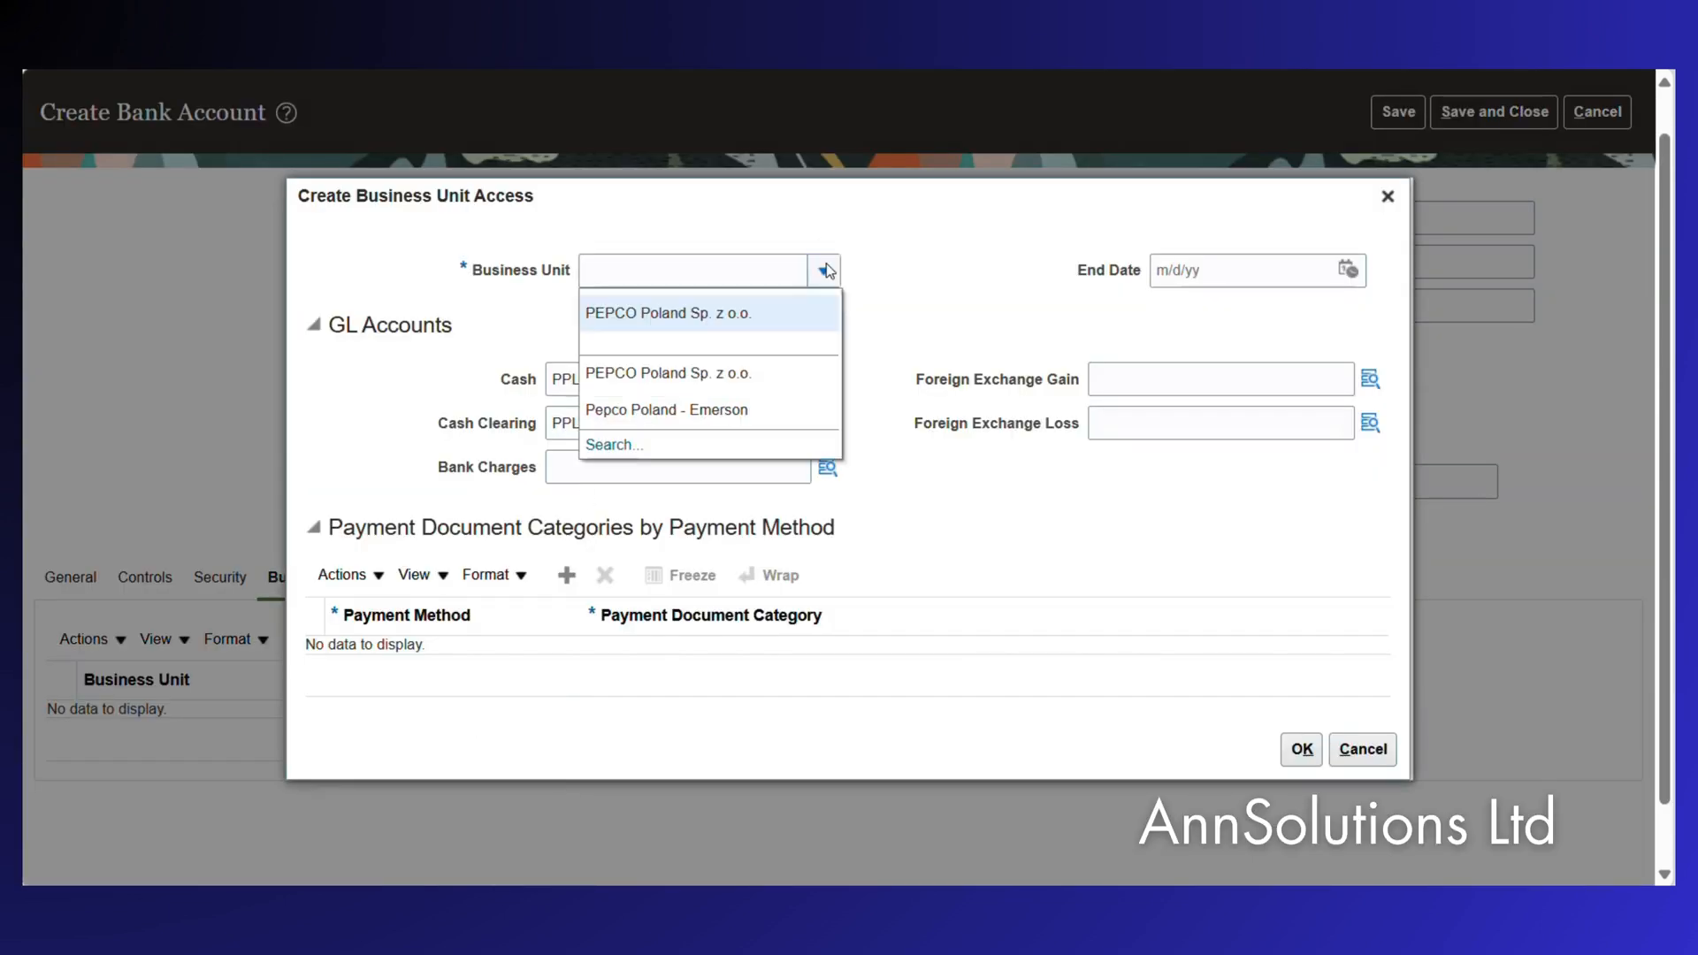
{"action": "left_click", "coordinate": [693, 315]}
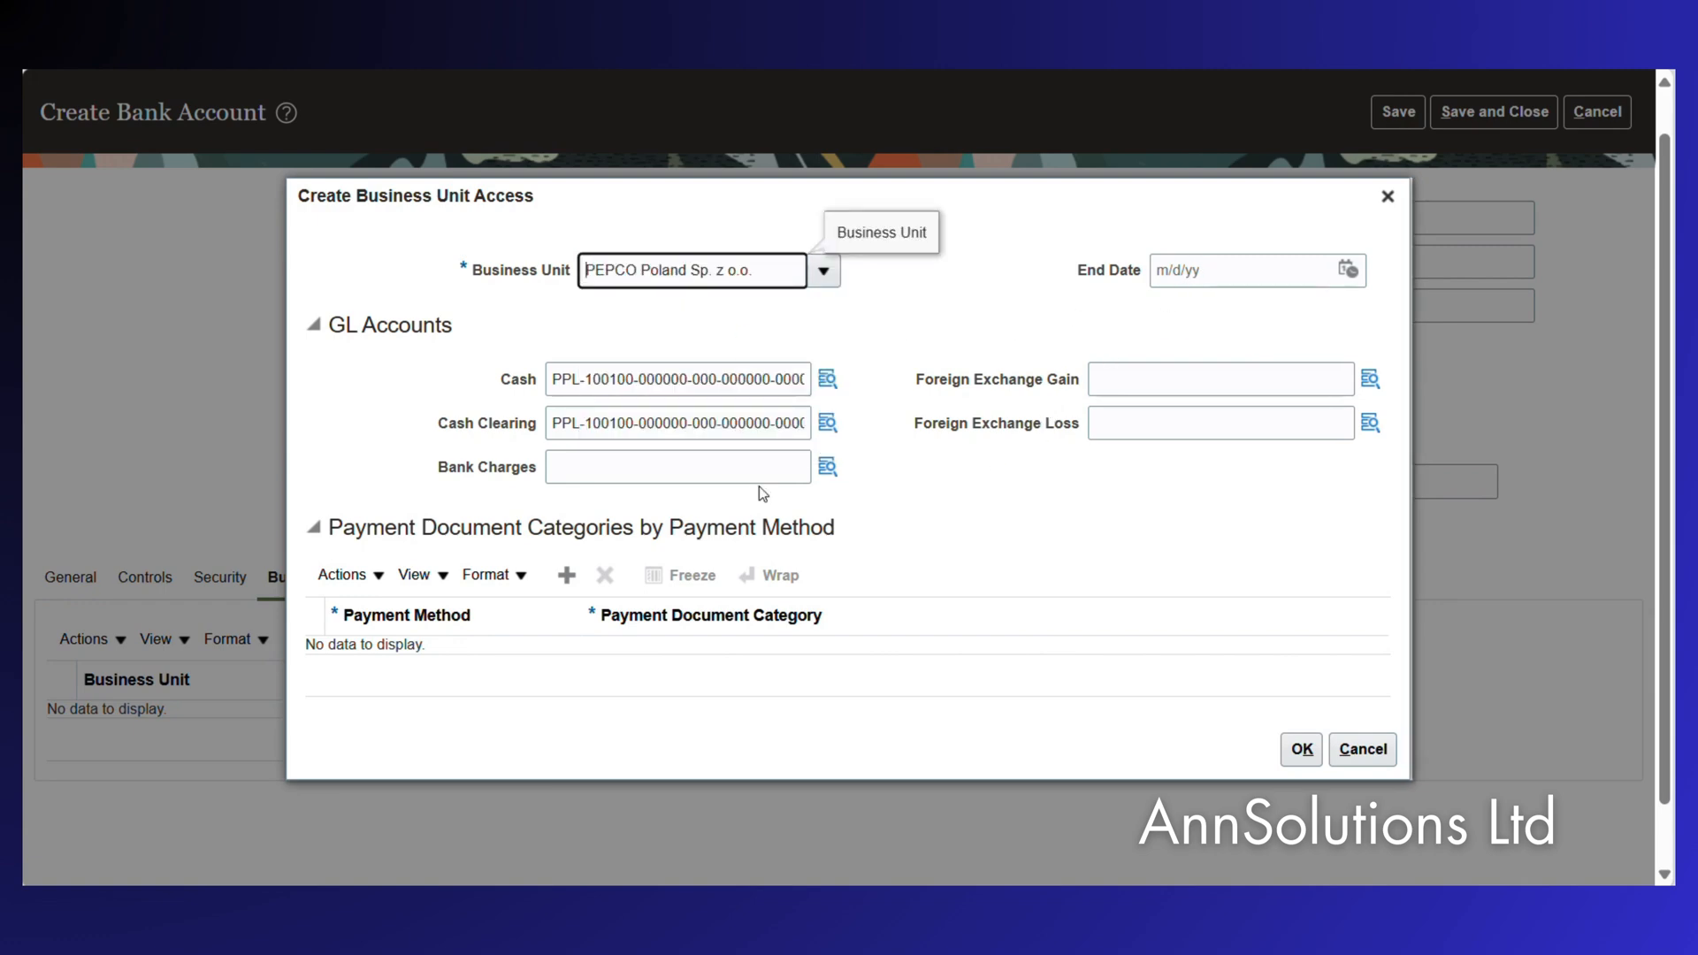
Map payment method AP/AR Netting to the Netting Payments document category and confirm the access entry.
{"action": "left_click", "coordinate": [568, 575]}
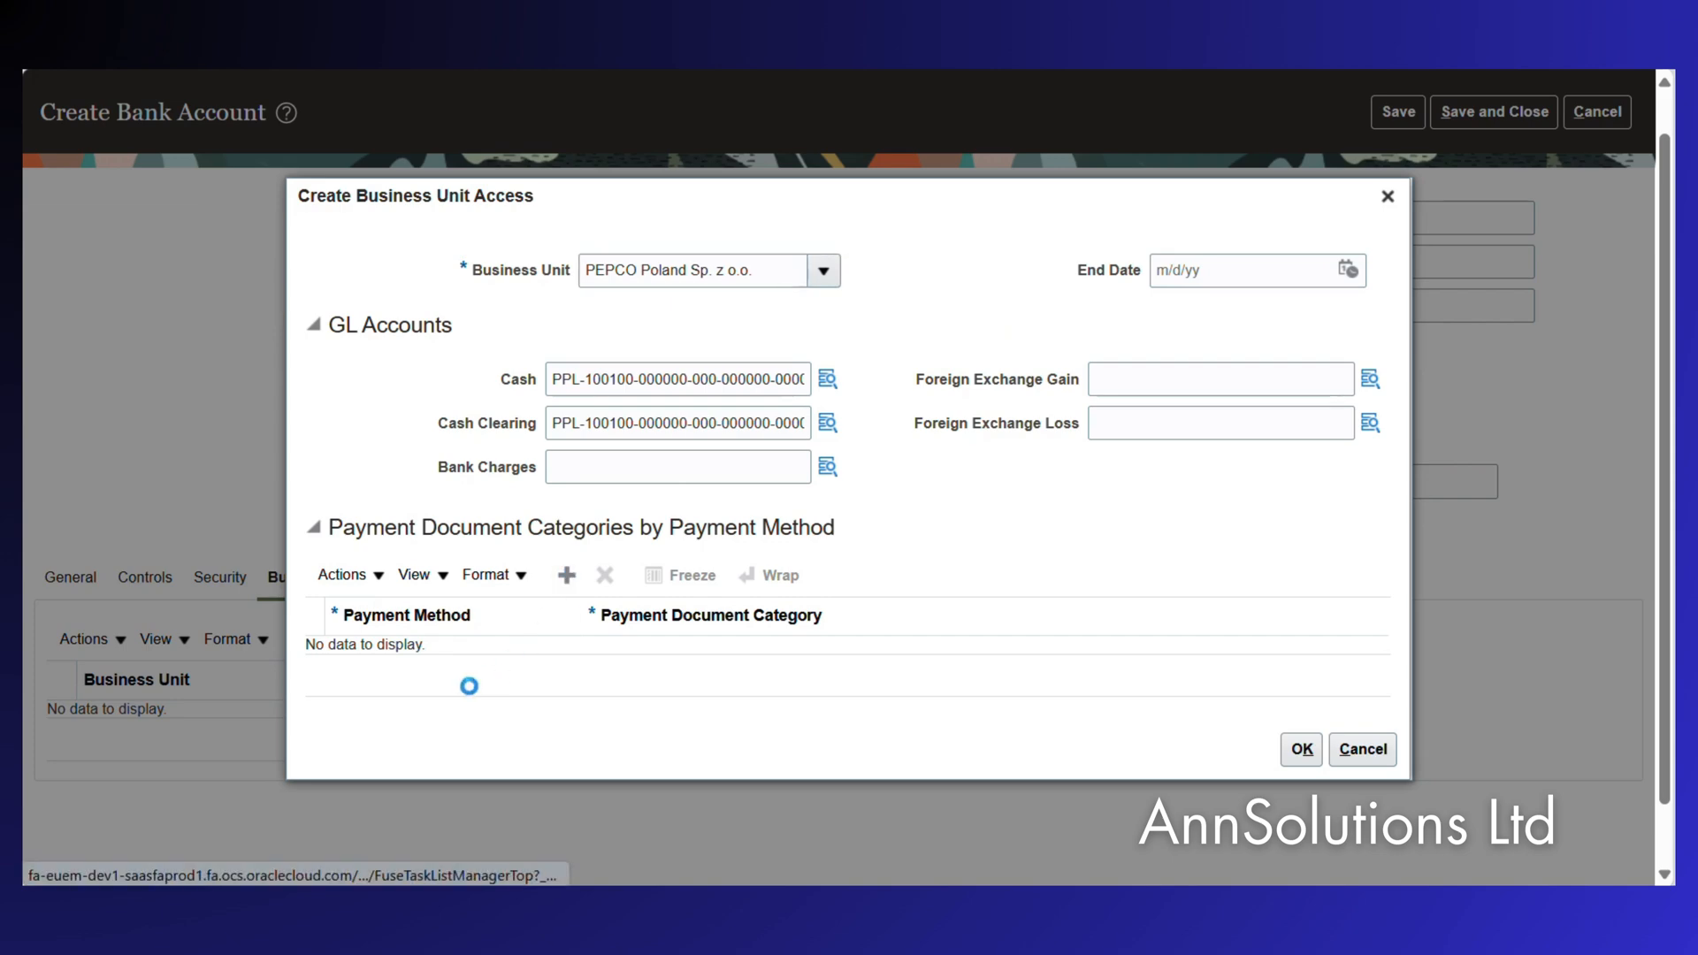
{"action": "left_click", "coordinate": [534, 647]}
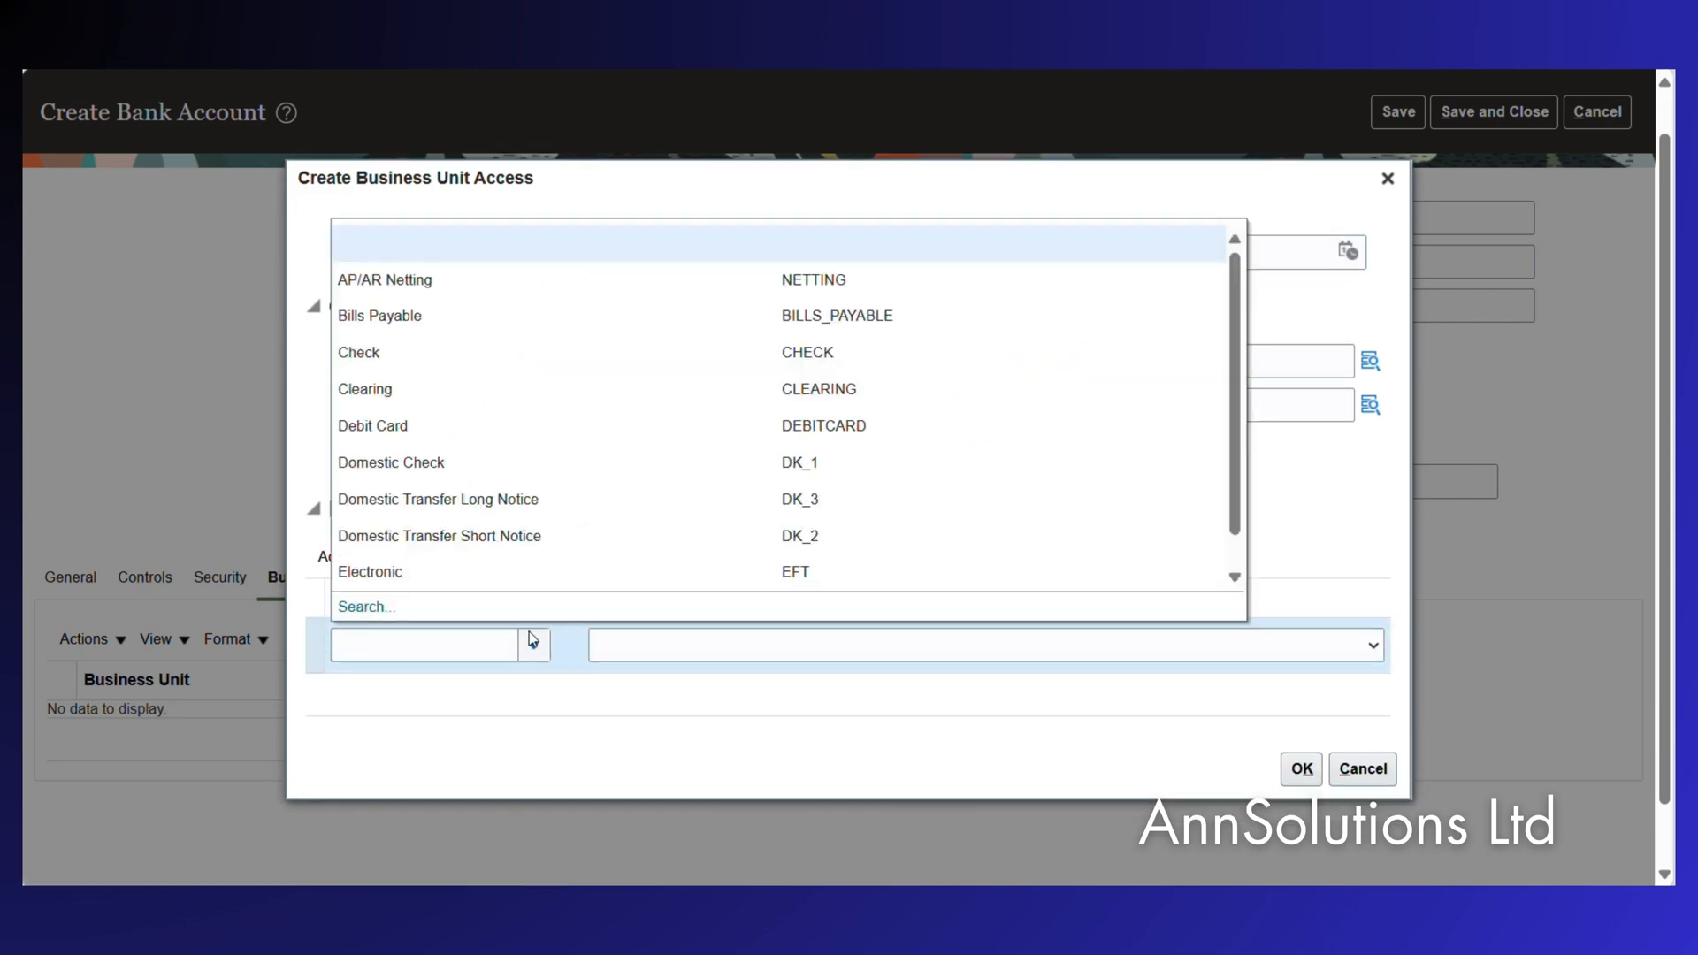
{"action": "left_click", "coordinate": [390, 281]}
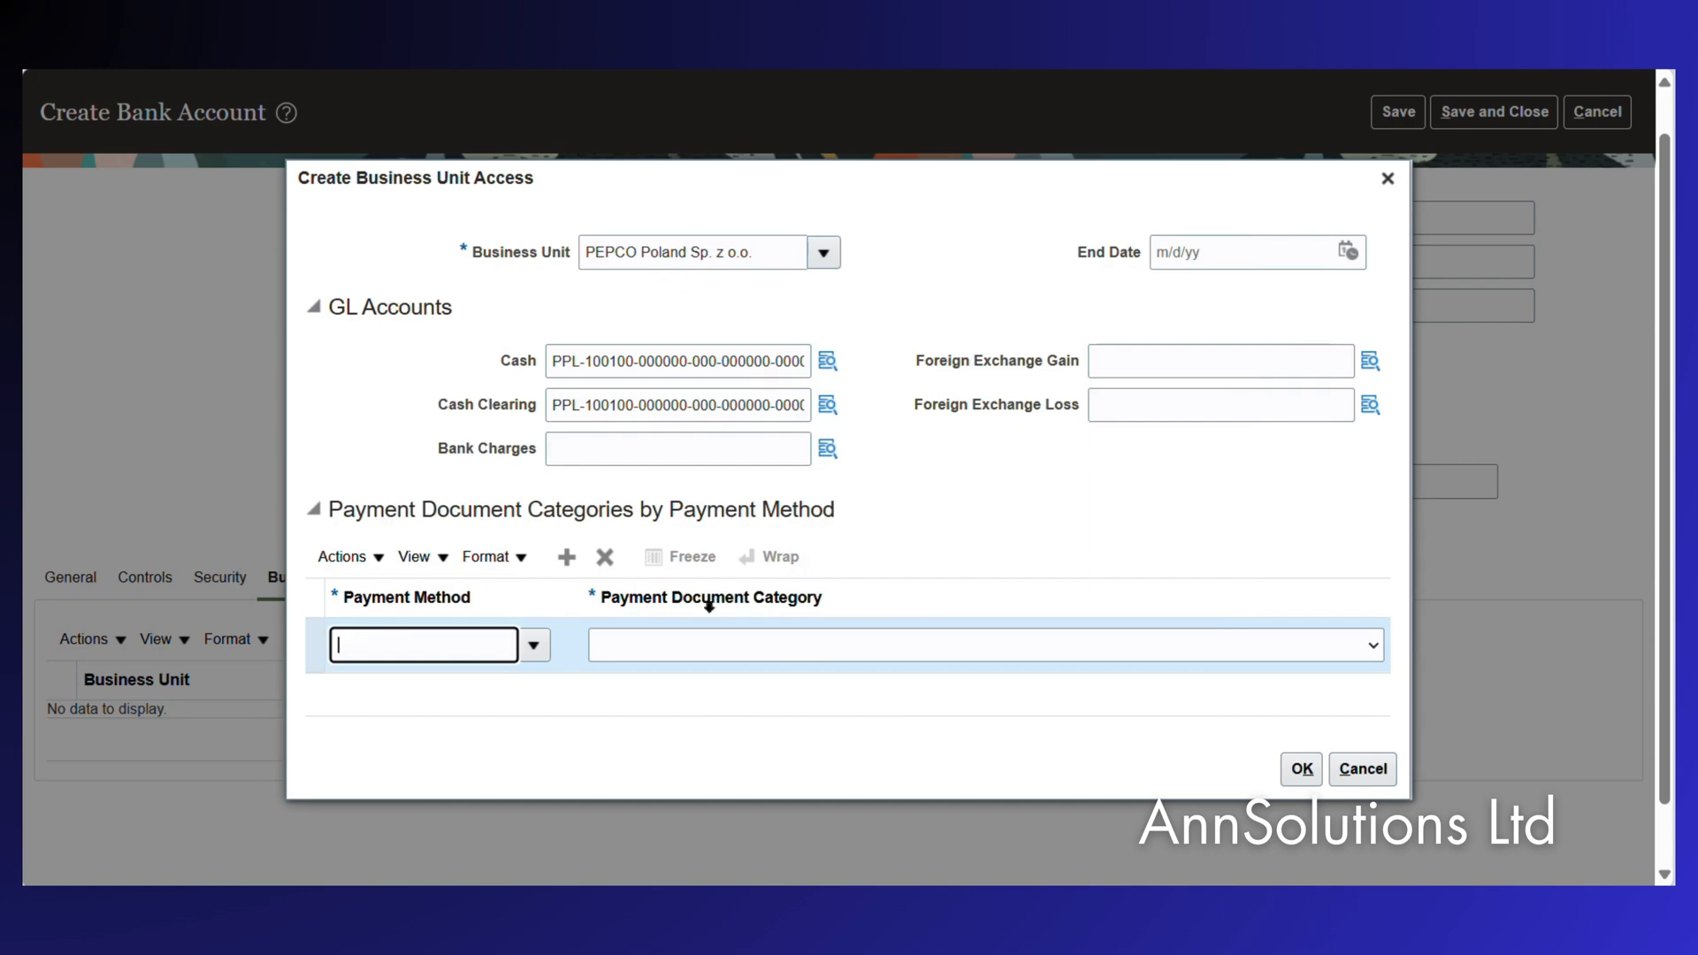
{"action": "left_click", "coordinate": [1375, 648]}
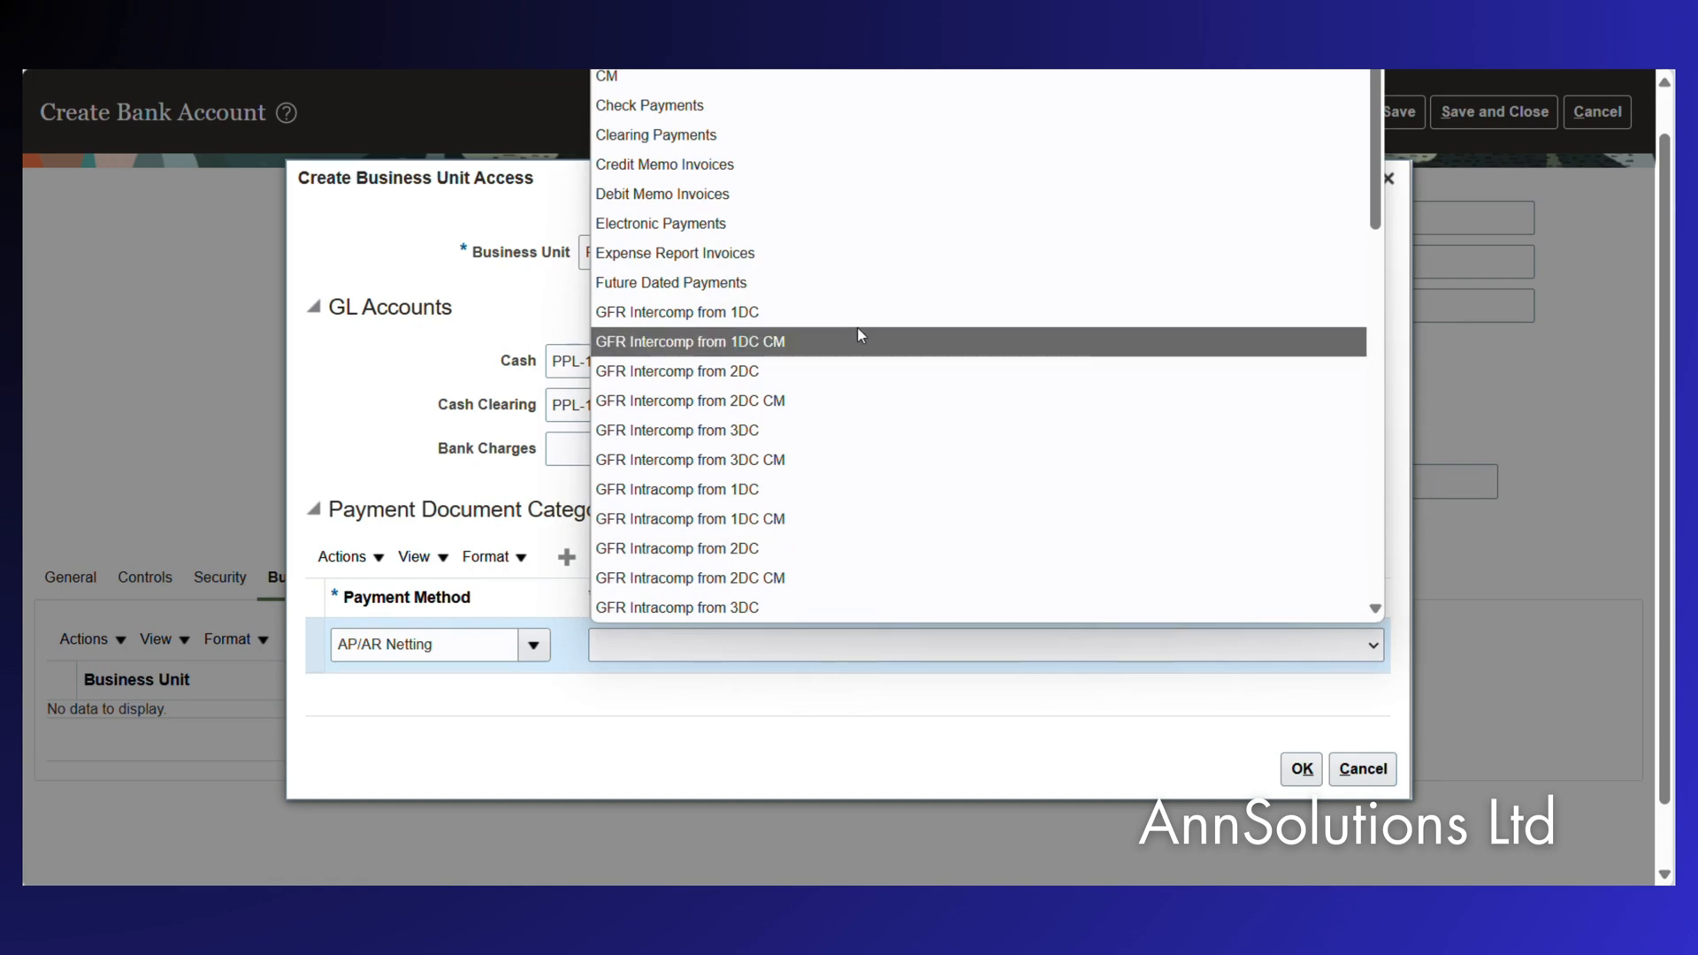
{"action": "scroll", "coordinate": [857, 334], "scroll_direction": "down", "scroll_amount": 15}
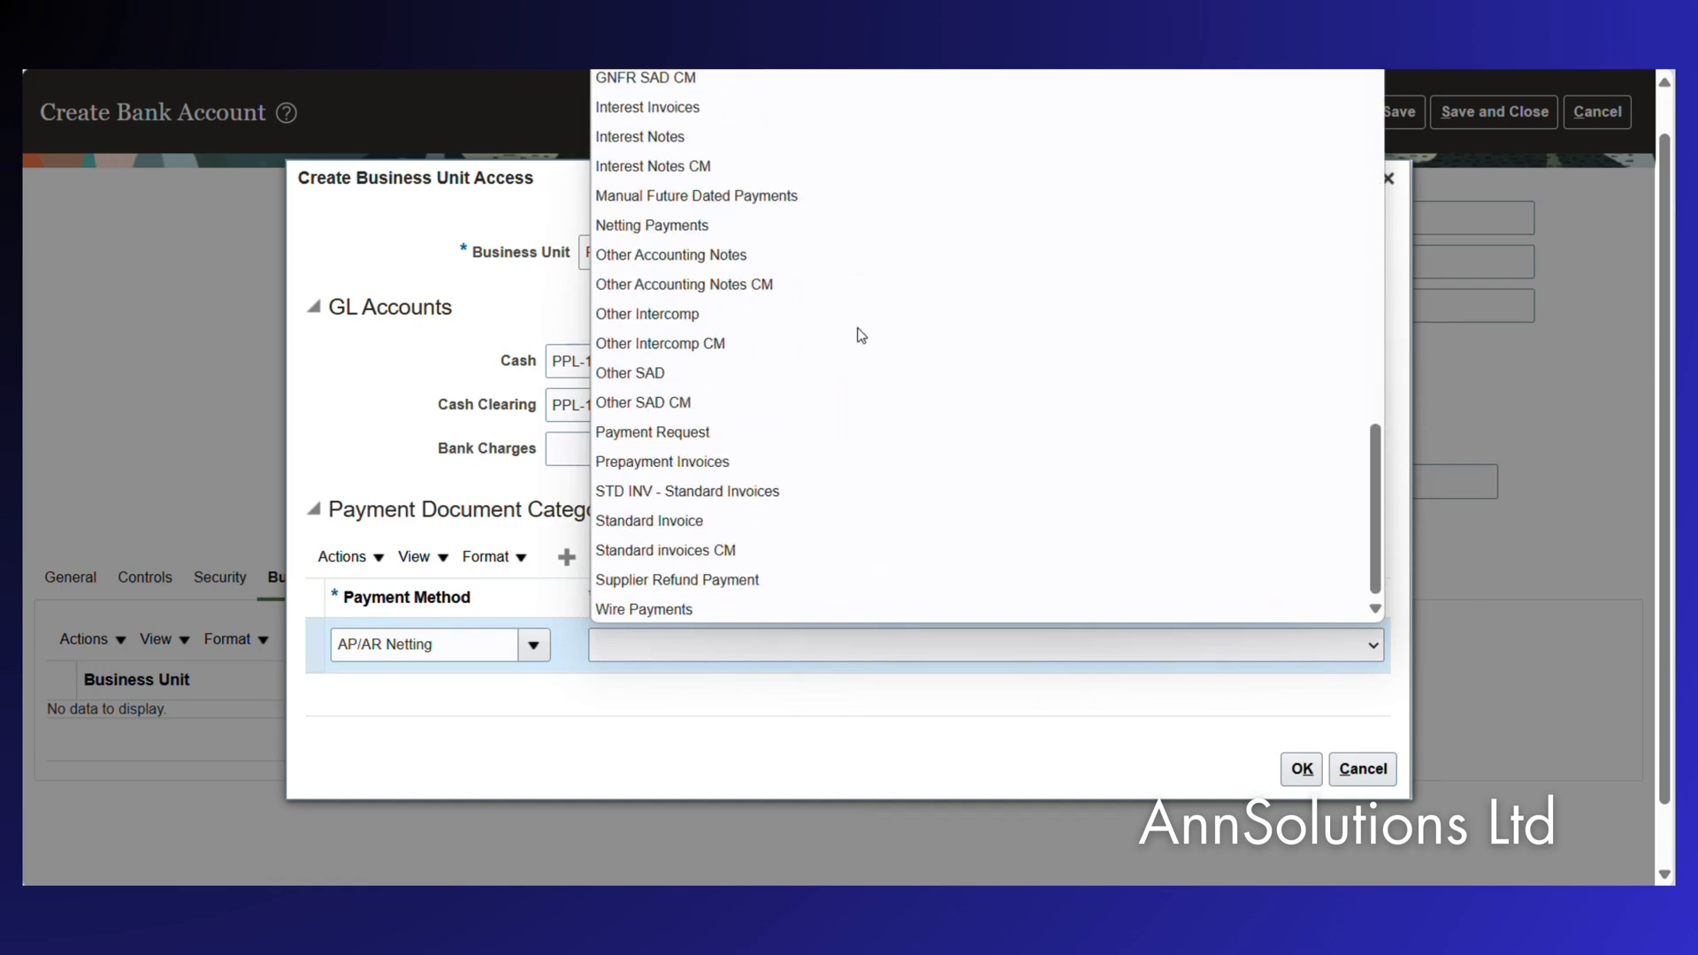
{"action": "key", "text": "n"}
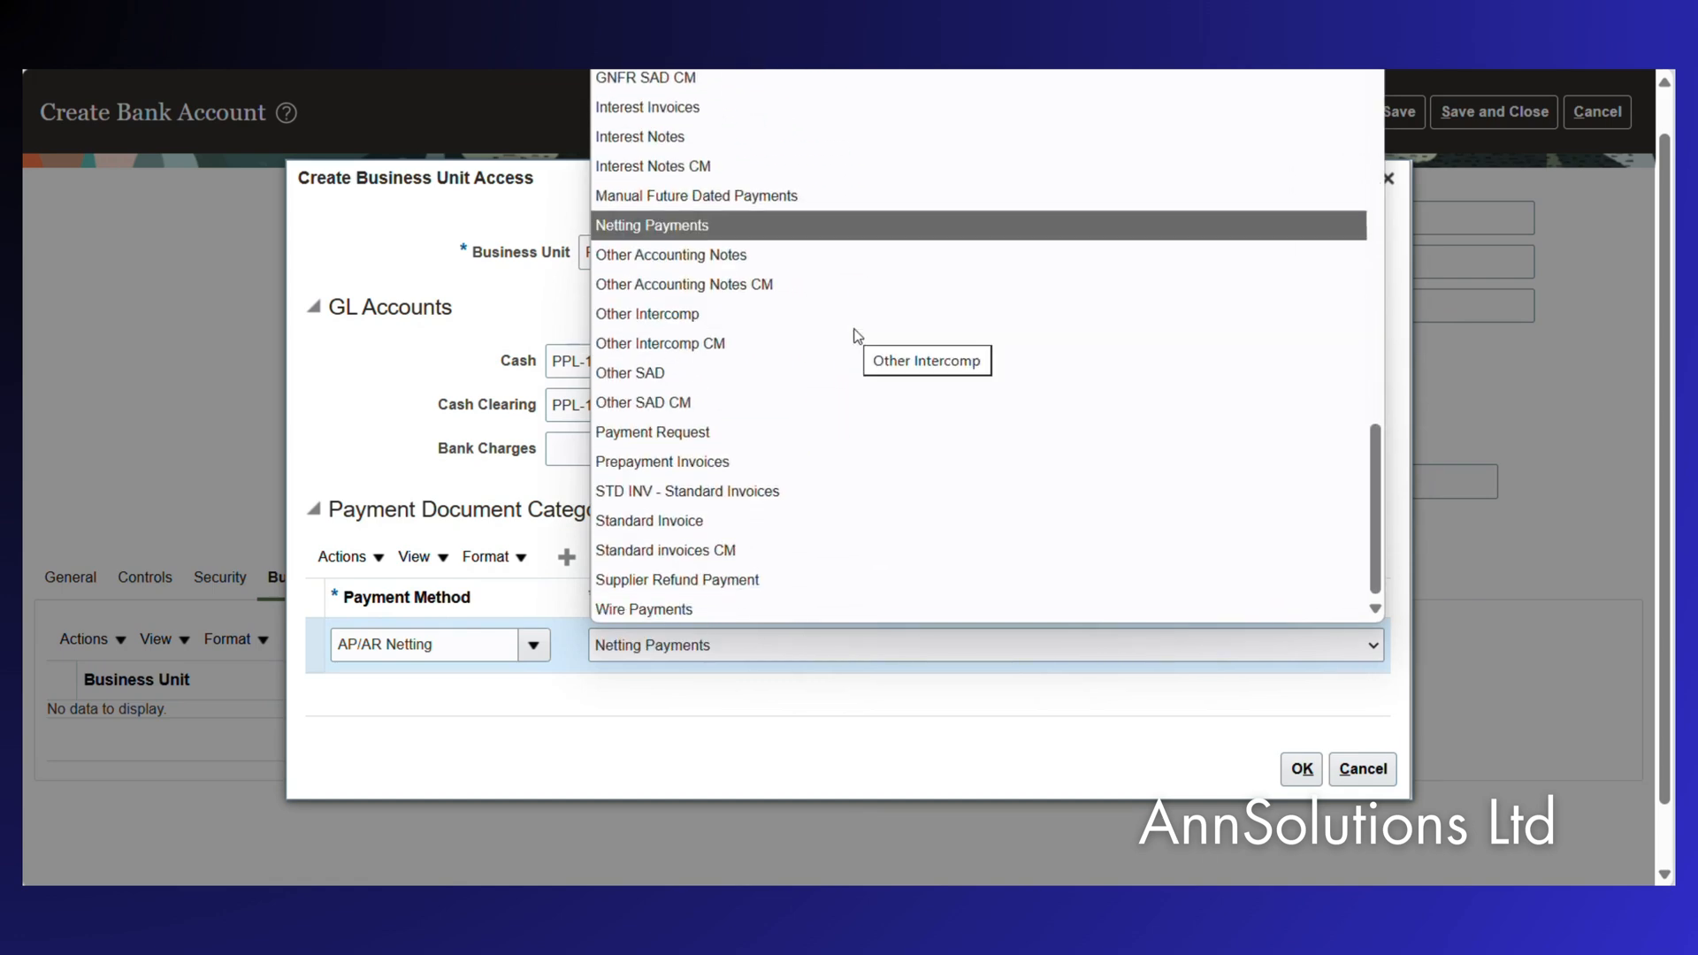
{"action": "key", "text": "Up"}
{"action": "key", "text": "Down"}
{"action": "key", "text": "Return"}
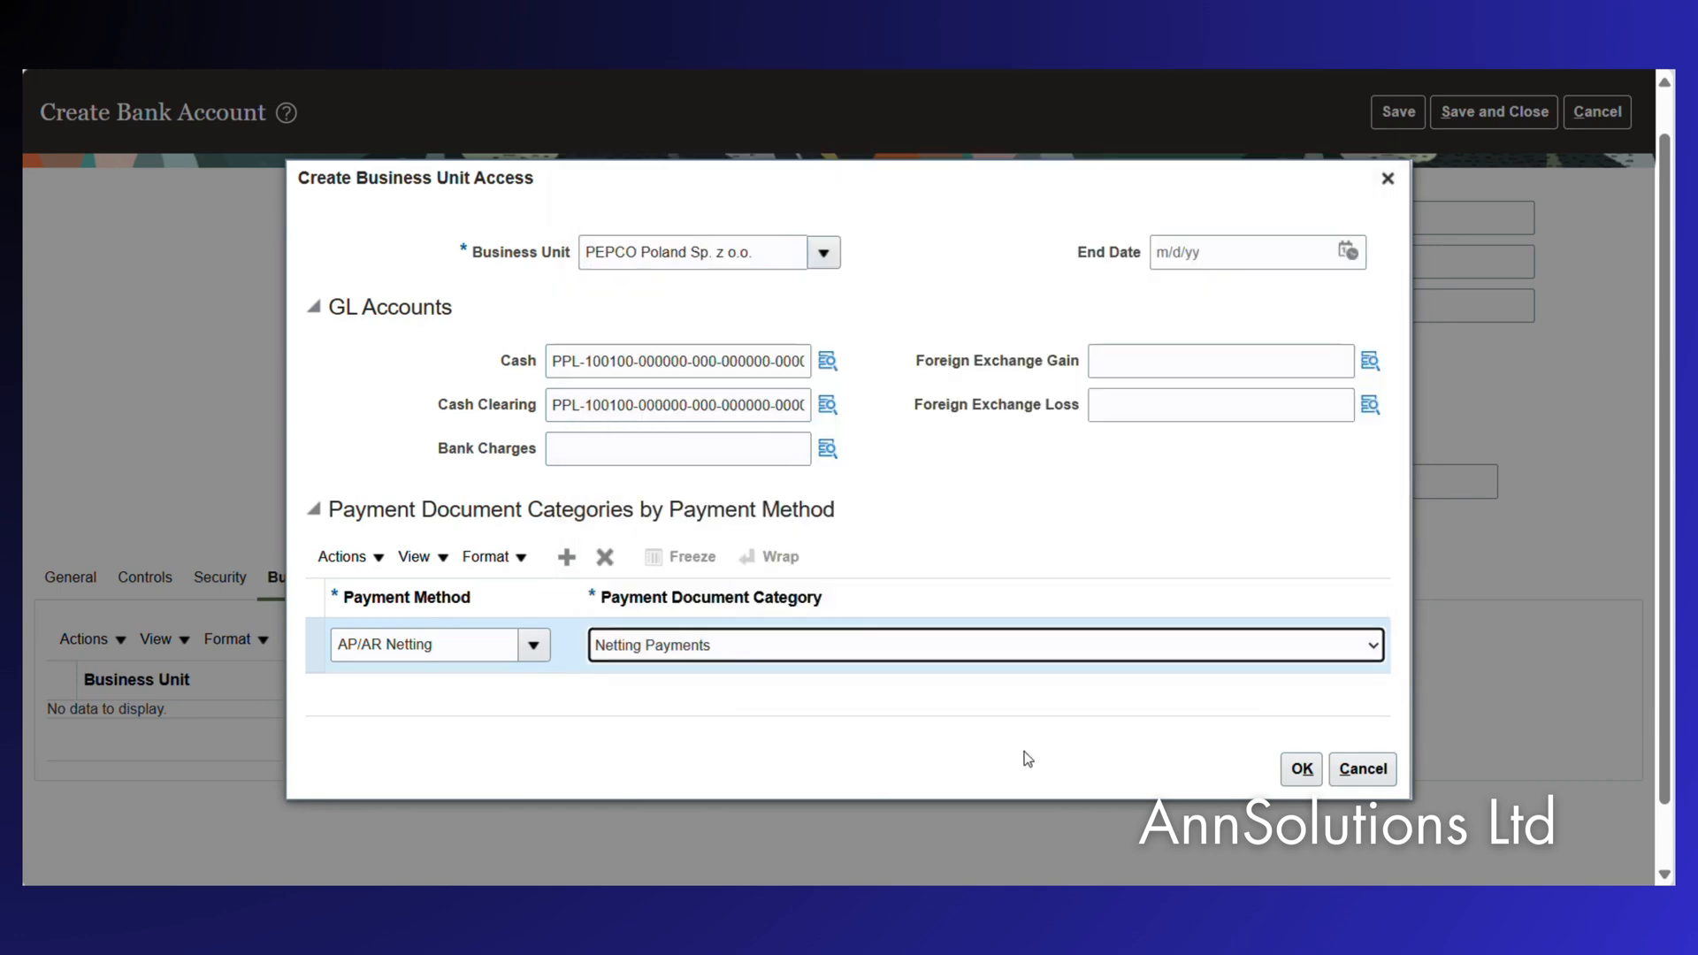
{"action": "left_click", "coordinate": [1299, 771]}
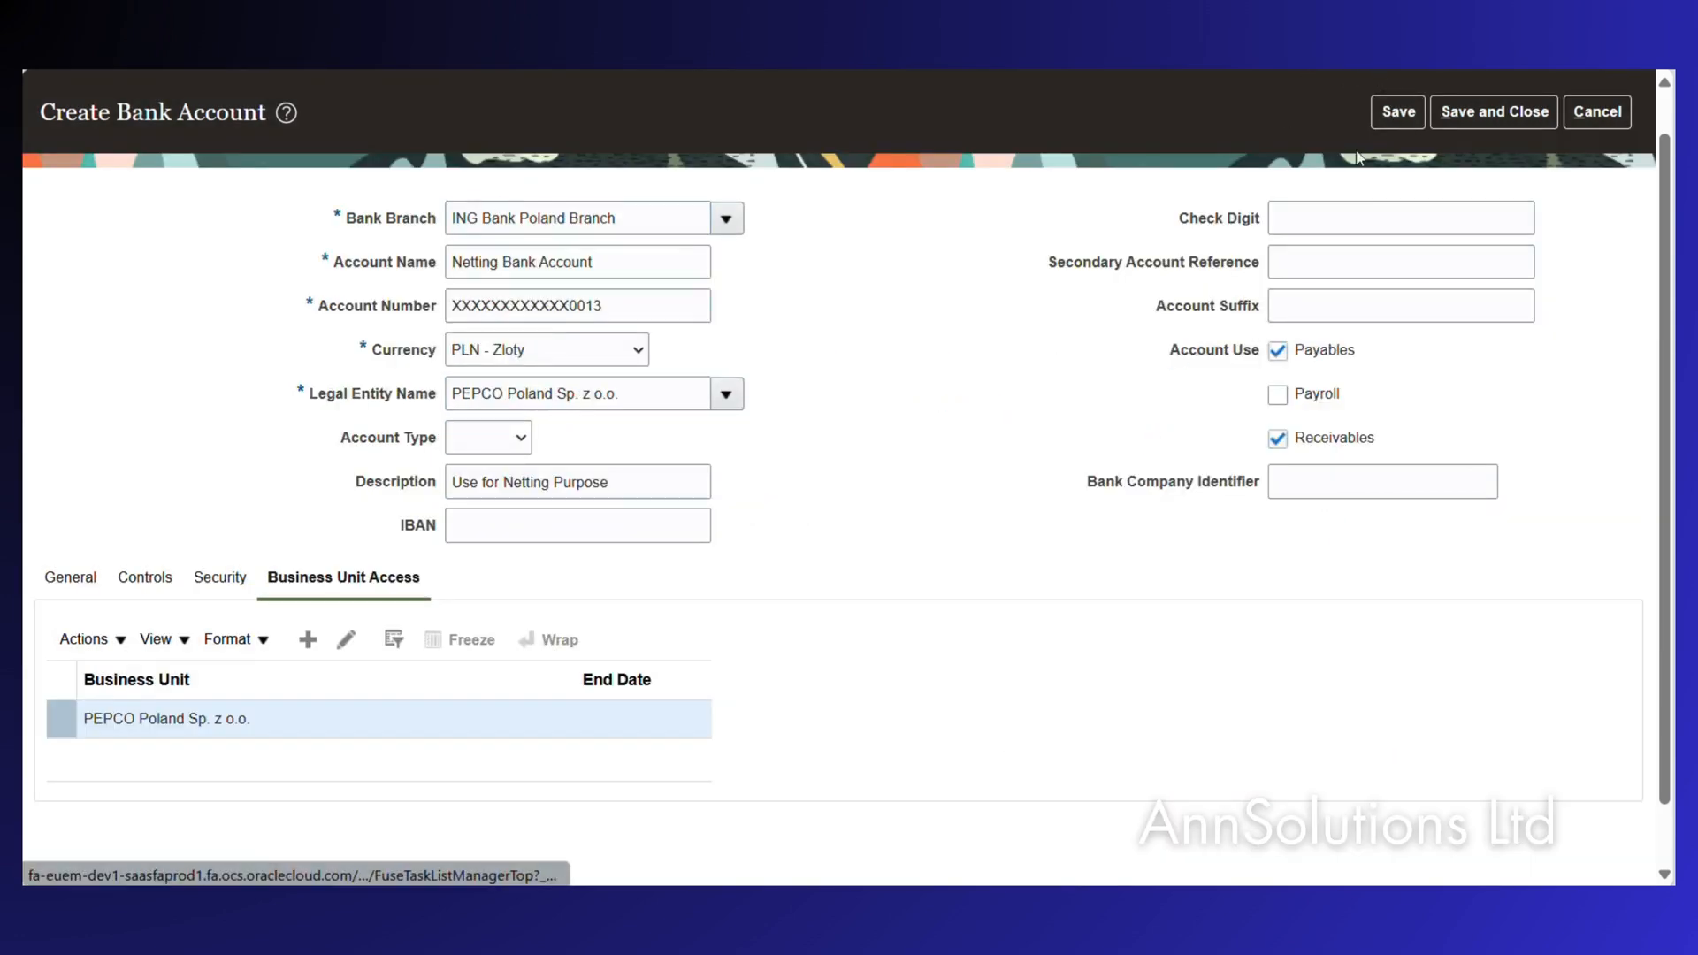
Save the bank account, accepting the missing-IBAN warning.
{"action": "scroll", "coordinate": [981, 520], "scroll_direction": "up", "scroll_amount": 1}
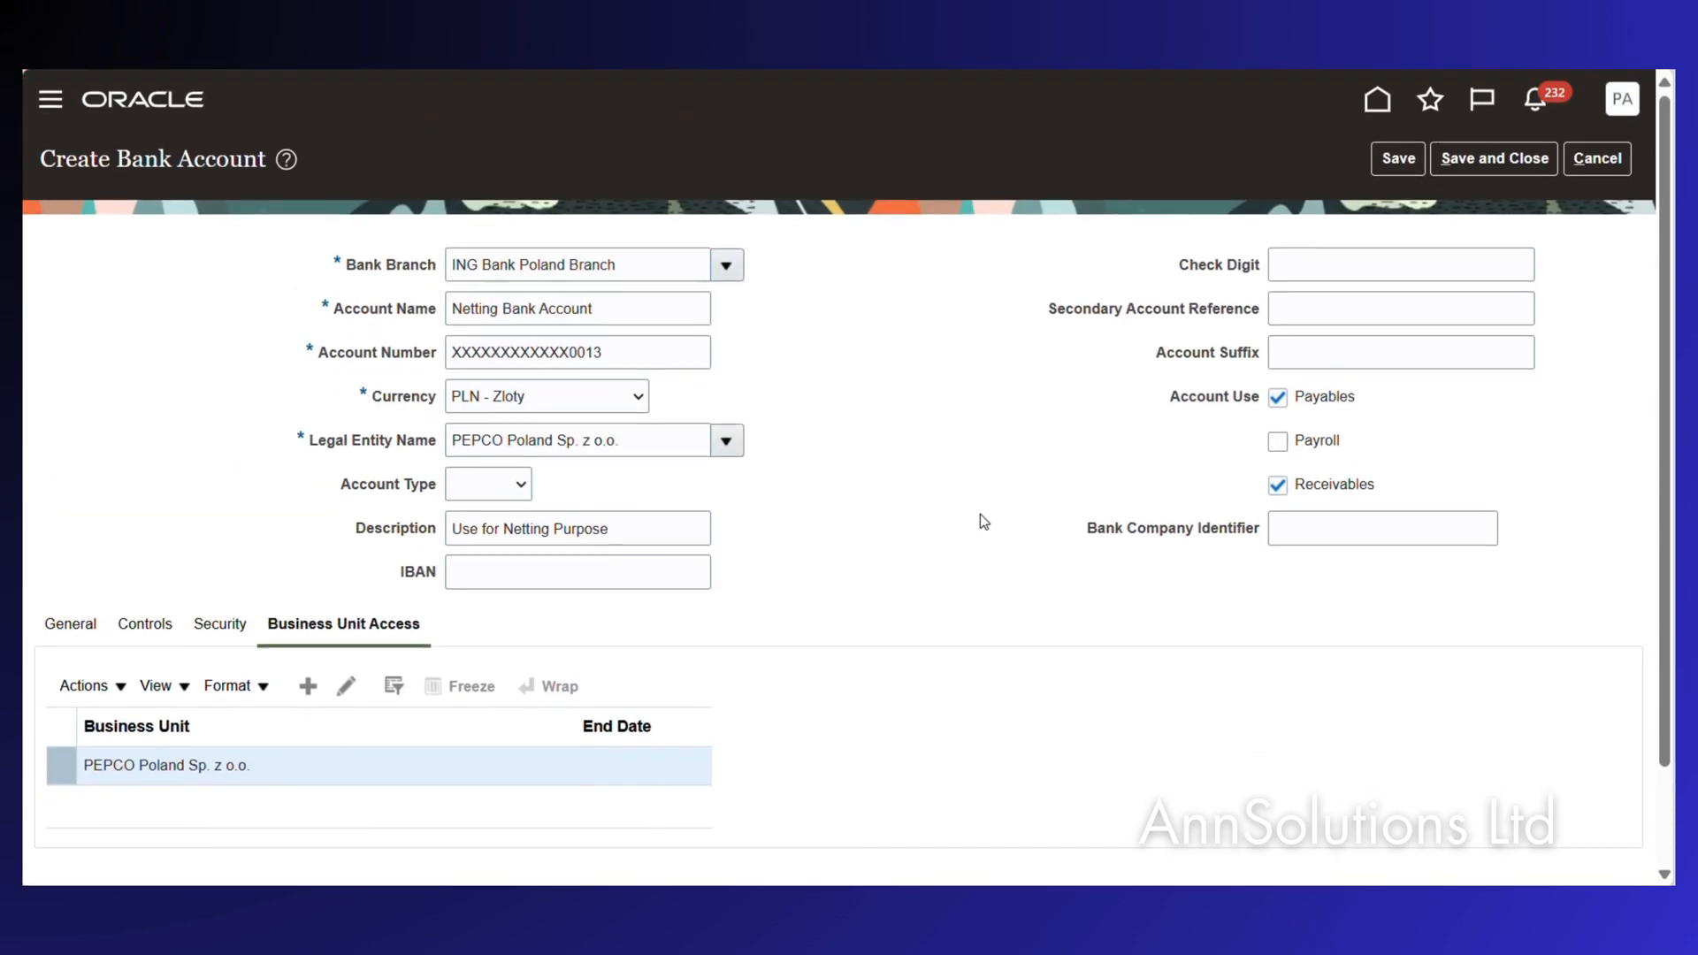
{"action": "left_click", "coordinate": [1410, 160]}
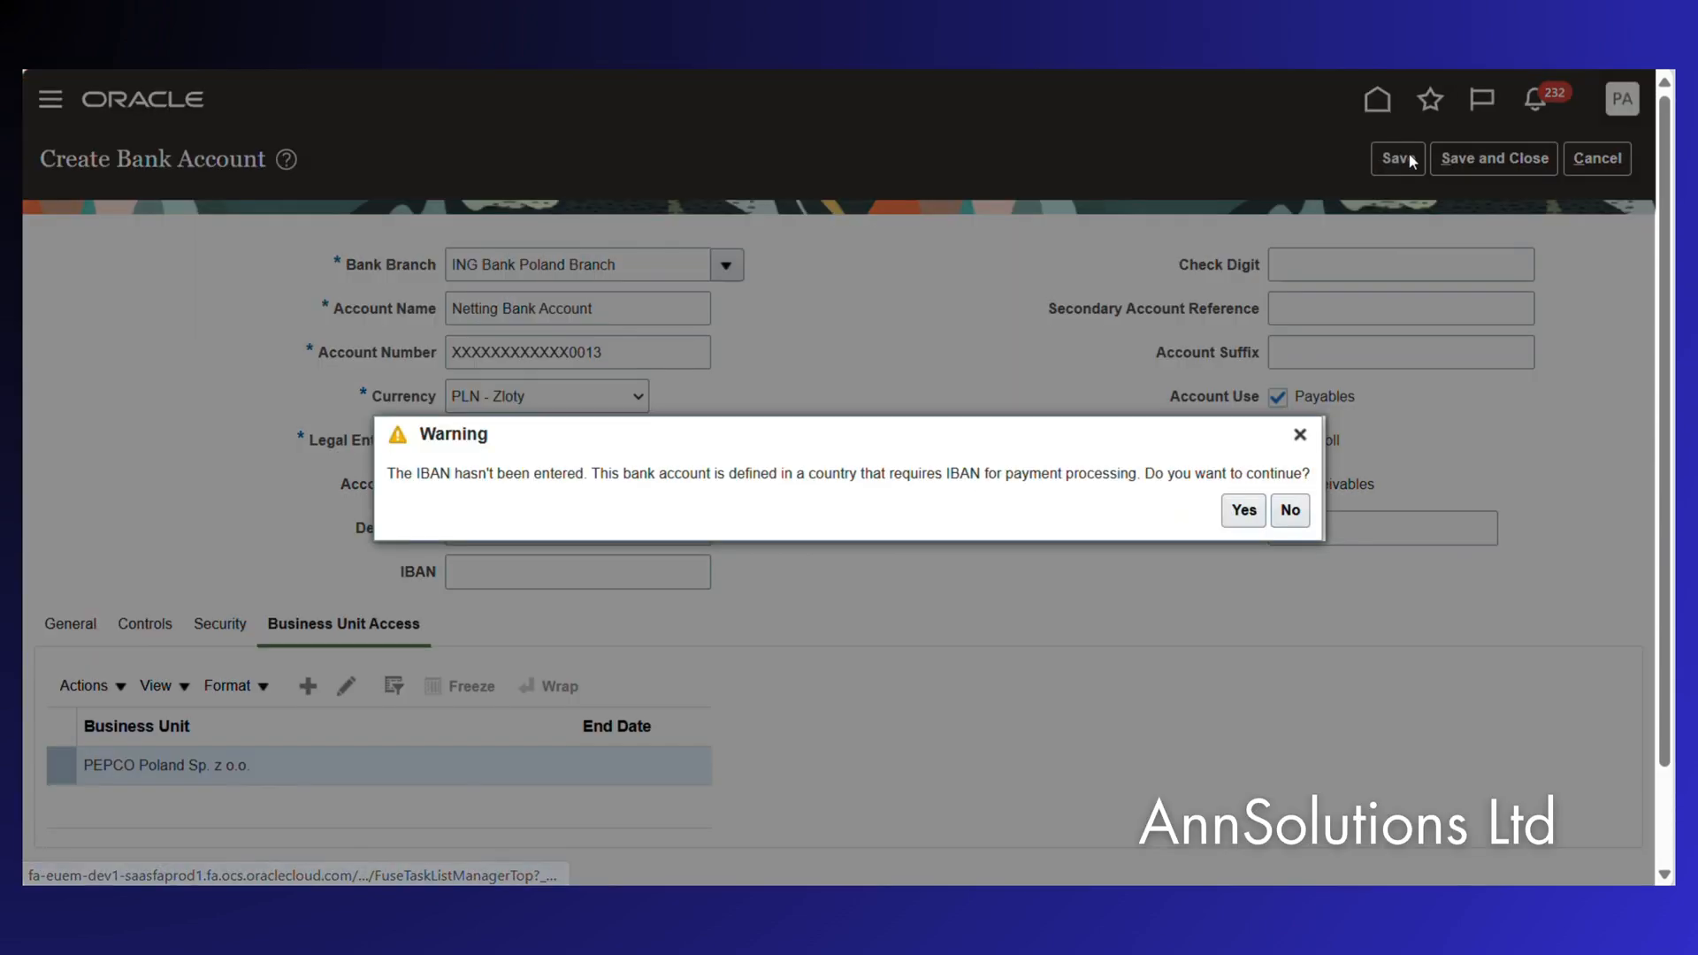
{"action": "left_click", "coordinate": [1243, 512]}
{"action": "left_click", "coordinate": [463, 574]}
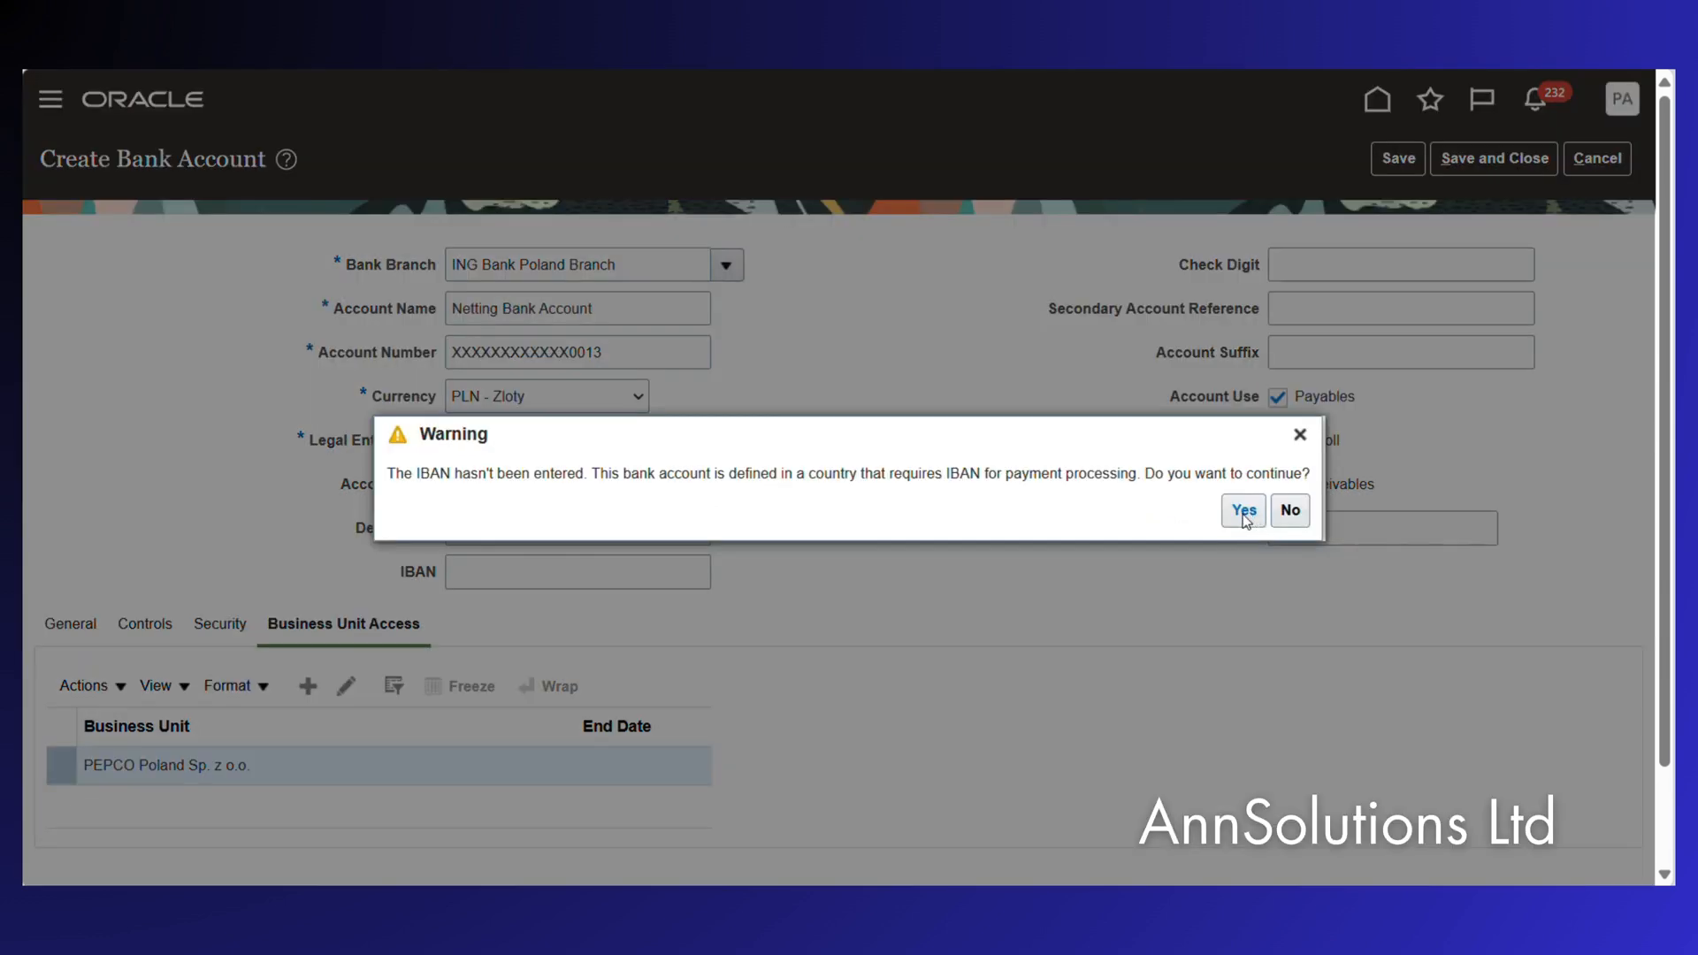
{"action": "left_click", "coordinate": [1243, 513]}
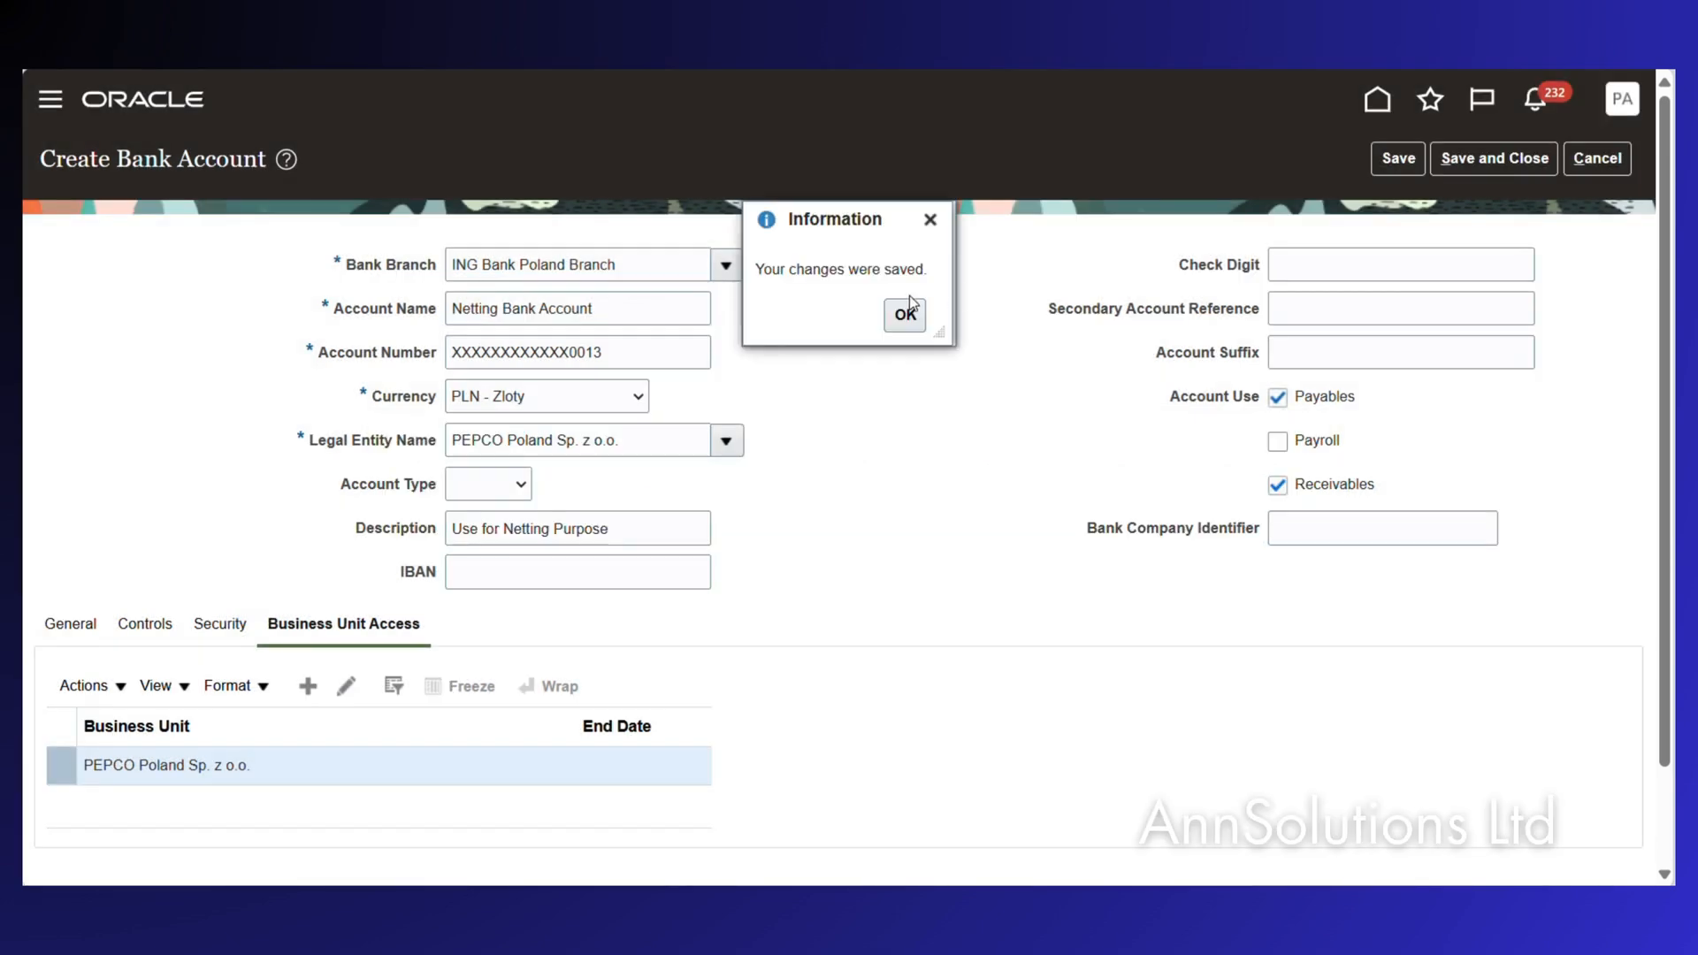
{"action": "left_click", "coordinate": [906, 311]}
Save and close the account, accept the IBAN warning again, and open the Netting Bank Account details.
{"action": "left_click", "coordinate": [1399, 158]}
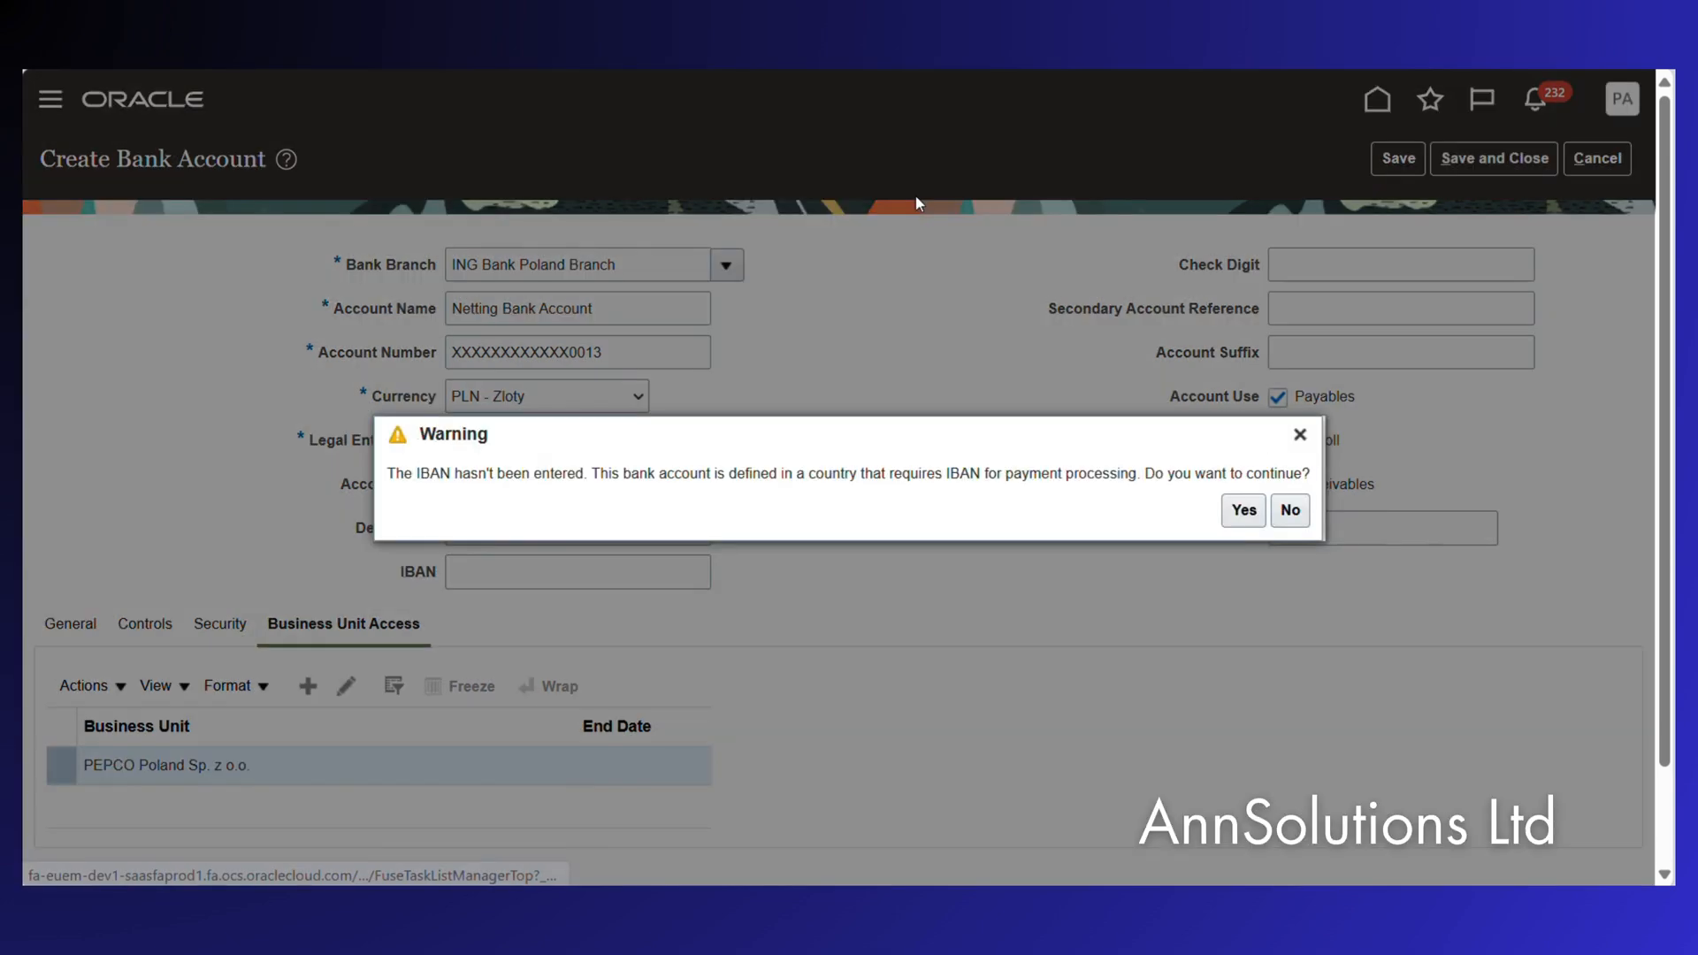
{"action": "left_click", "coordinate": [1243, 511]}
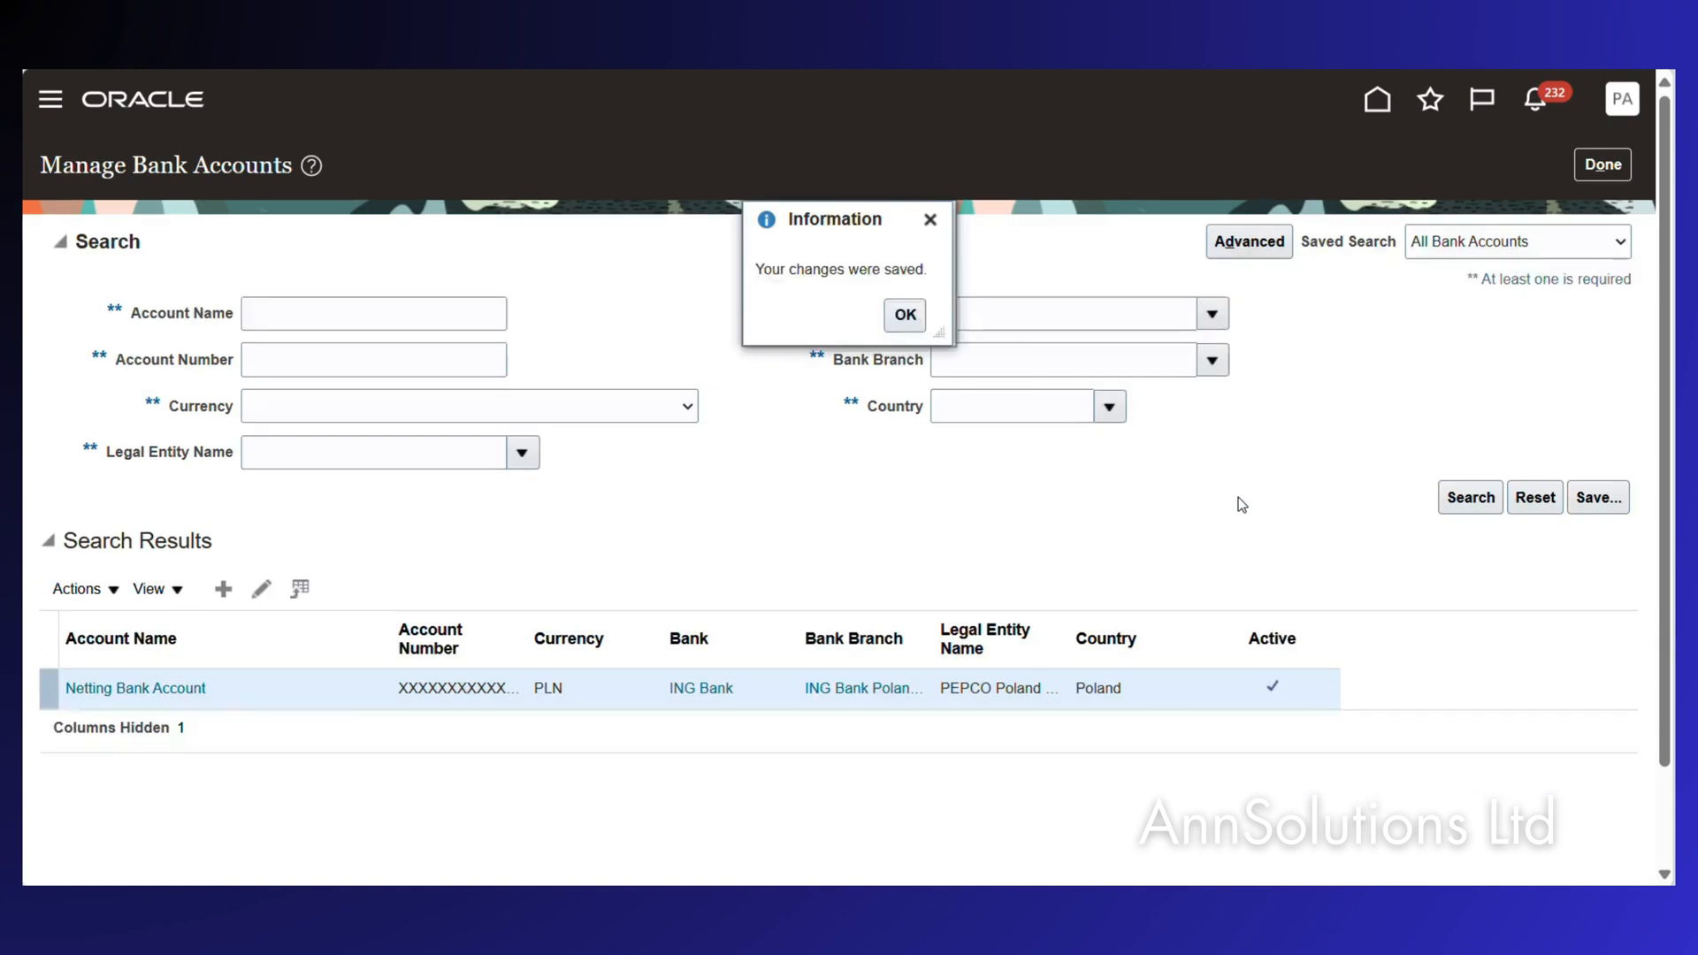
{"action": "left_click", "coordinate": [906, 315]}
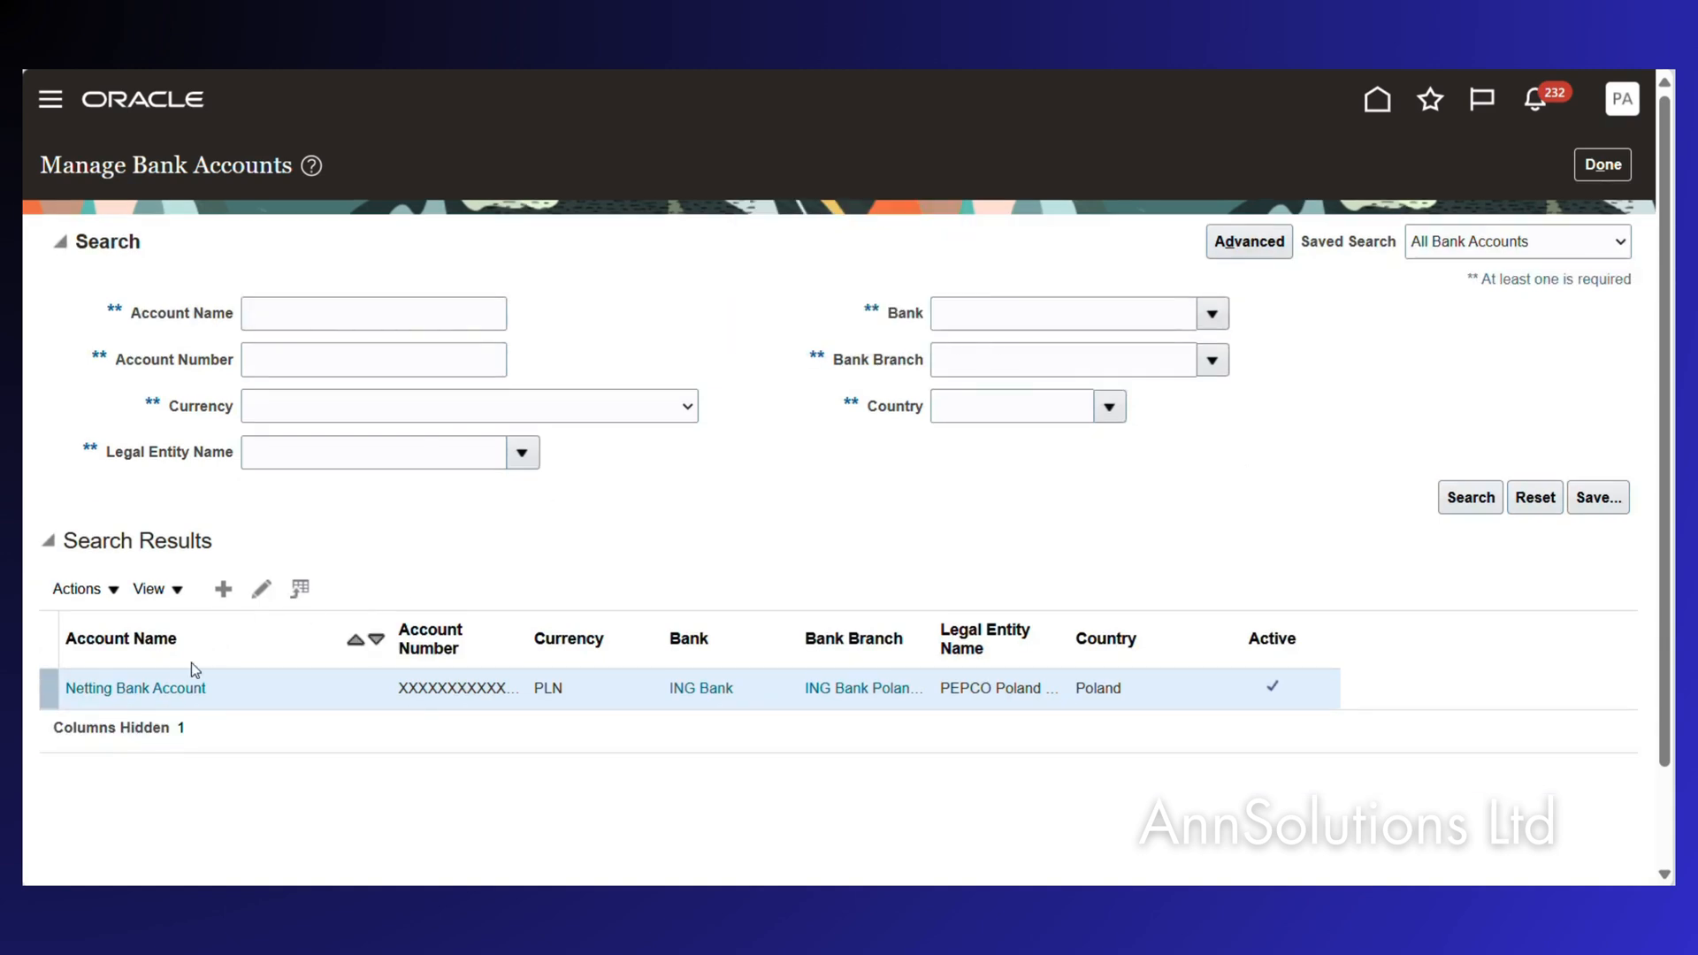
{"action": "left_click", "coordinate": [141, 689]}
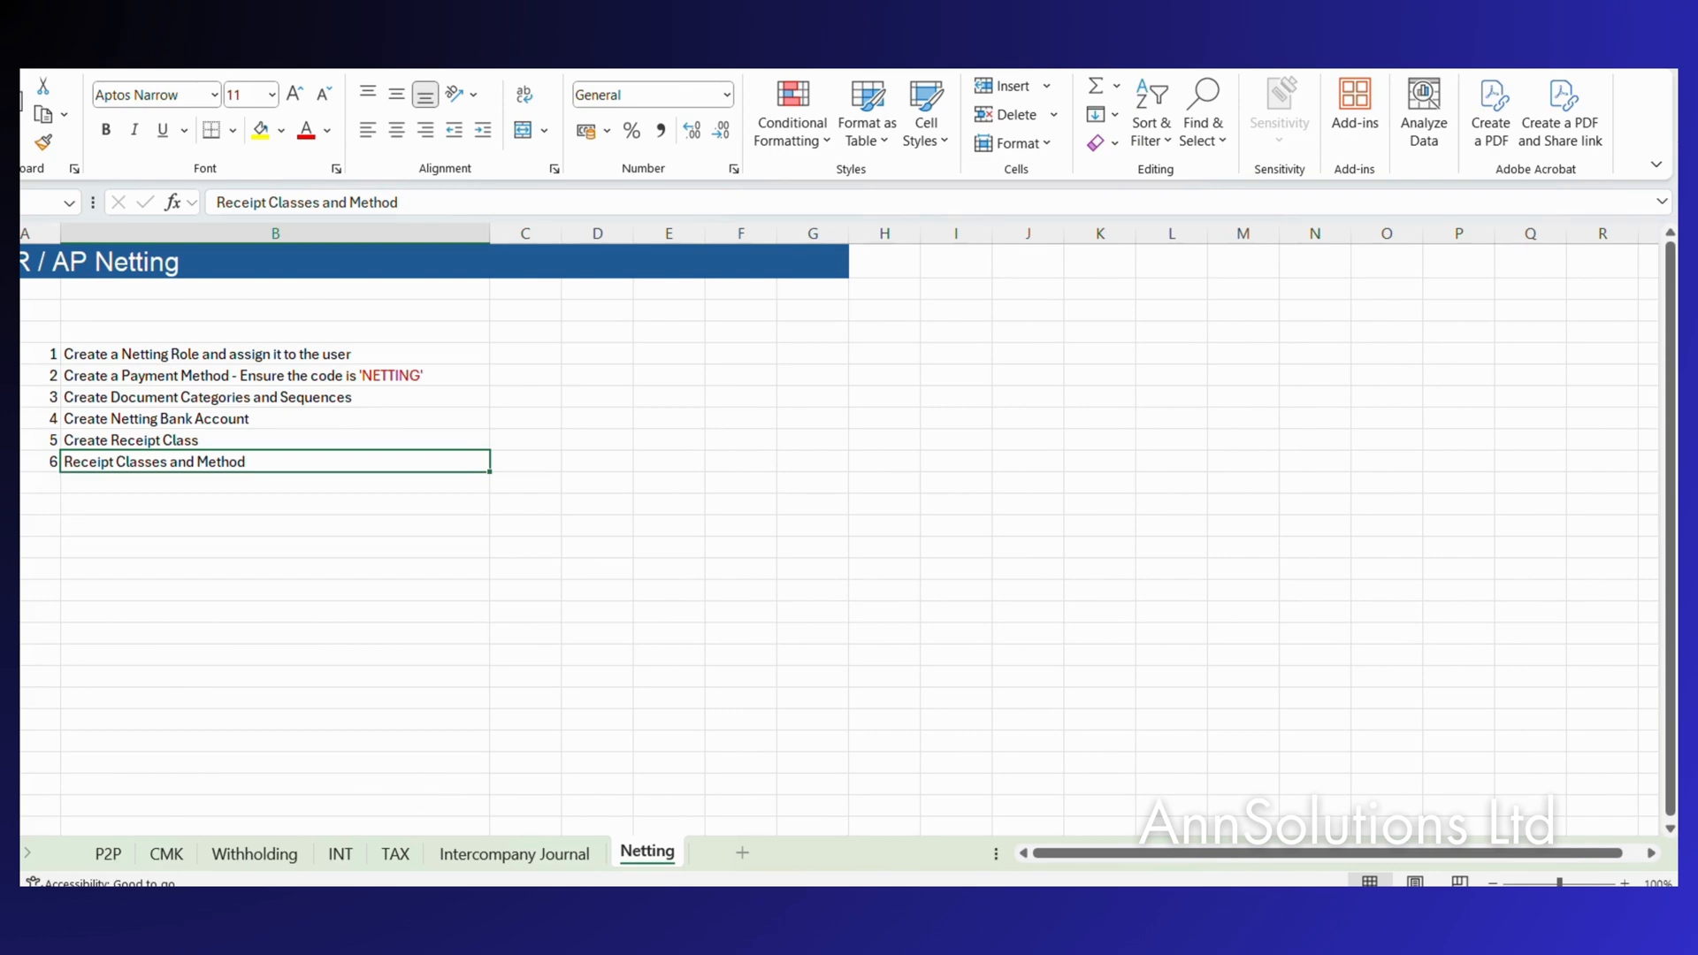
Review the Excel AP Netting checklist's six setup steps, ending with Receipt Classes and Method.
{"action": "mouse_move", "coordinate": [823, 885]}
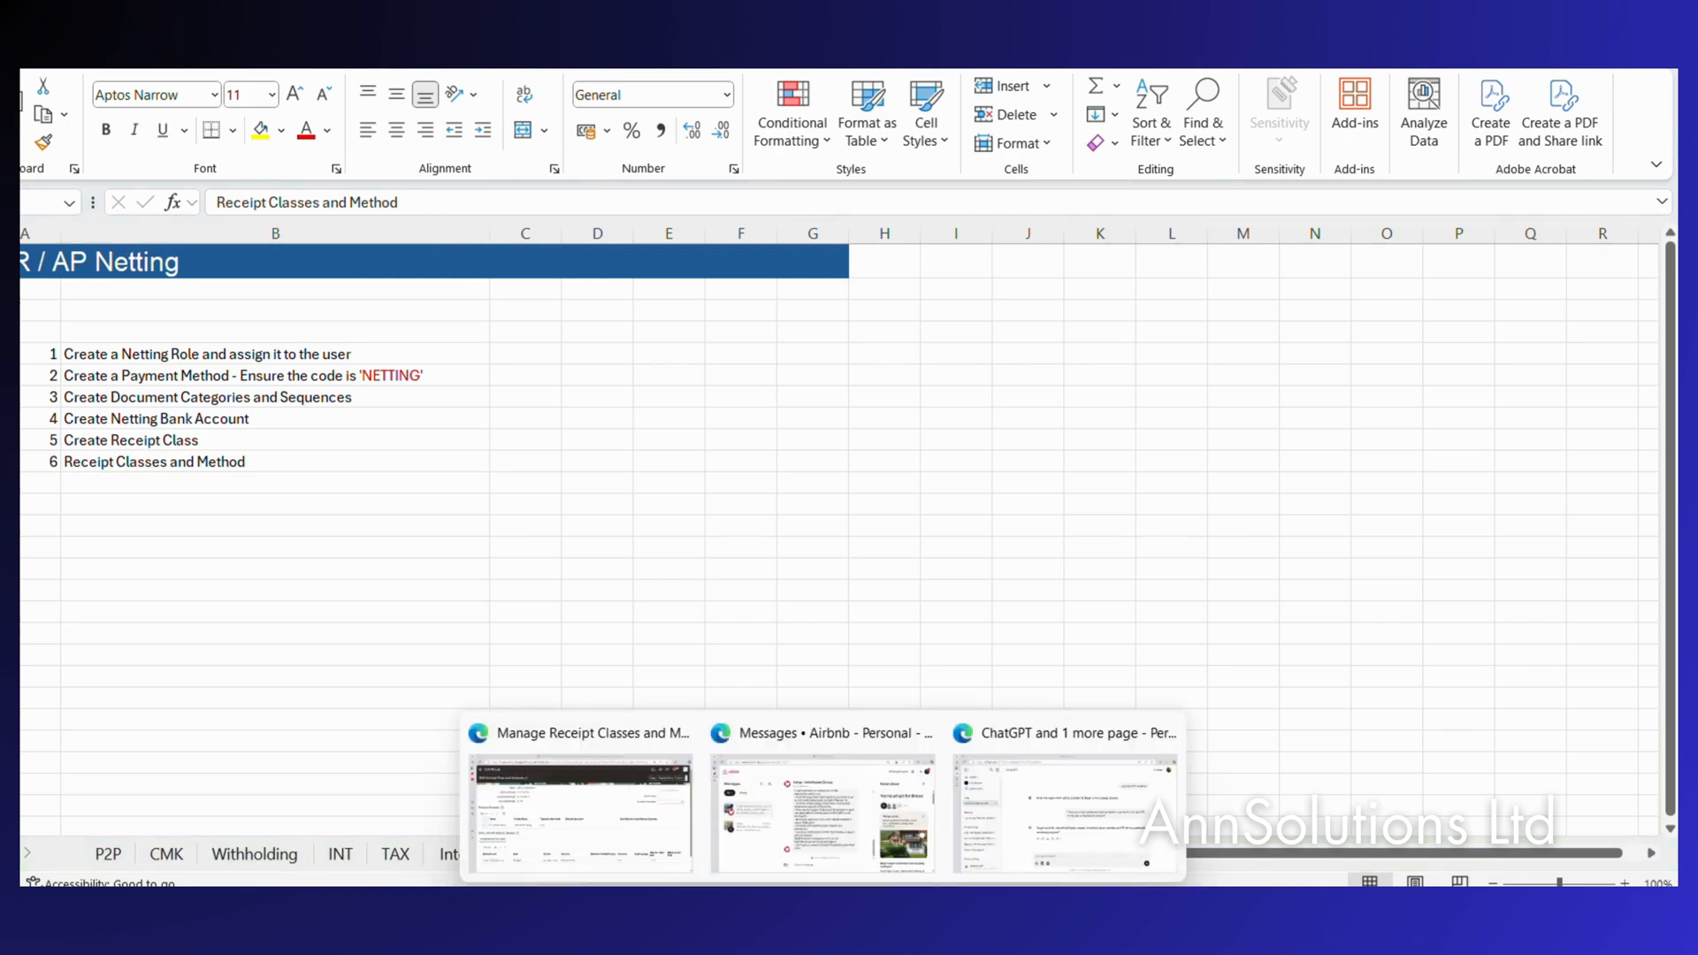
{"action": "left_click", "coordinate": [619, 778]}
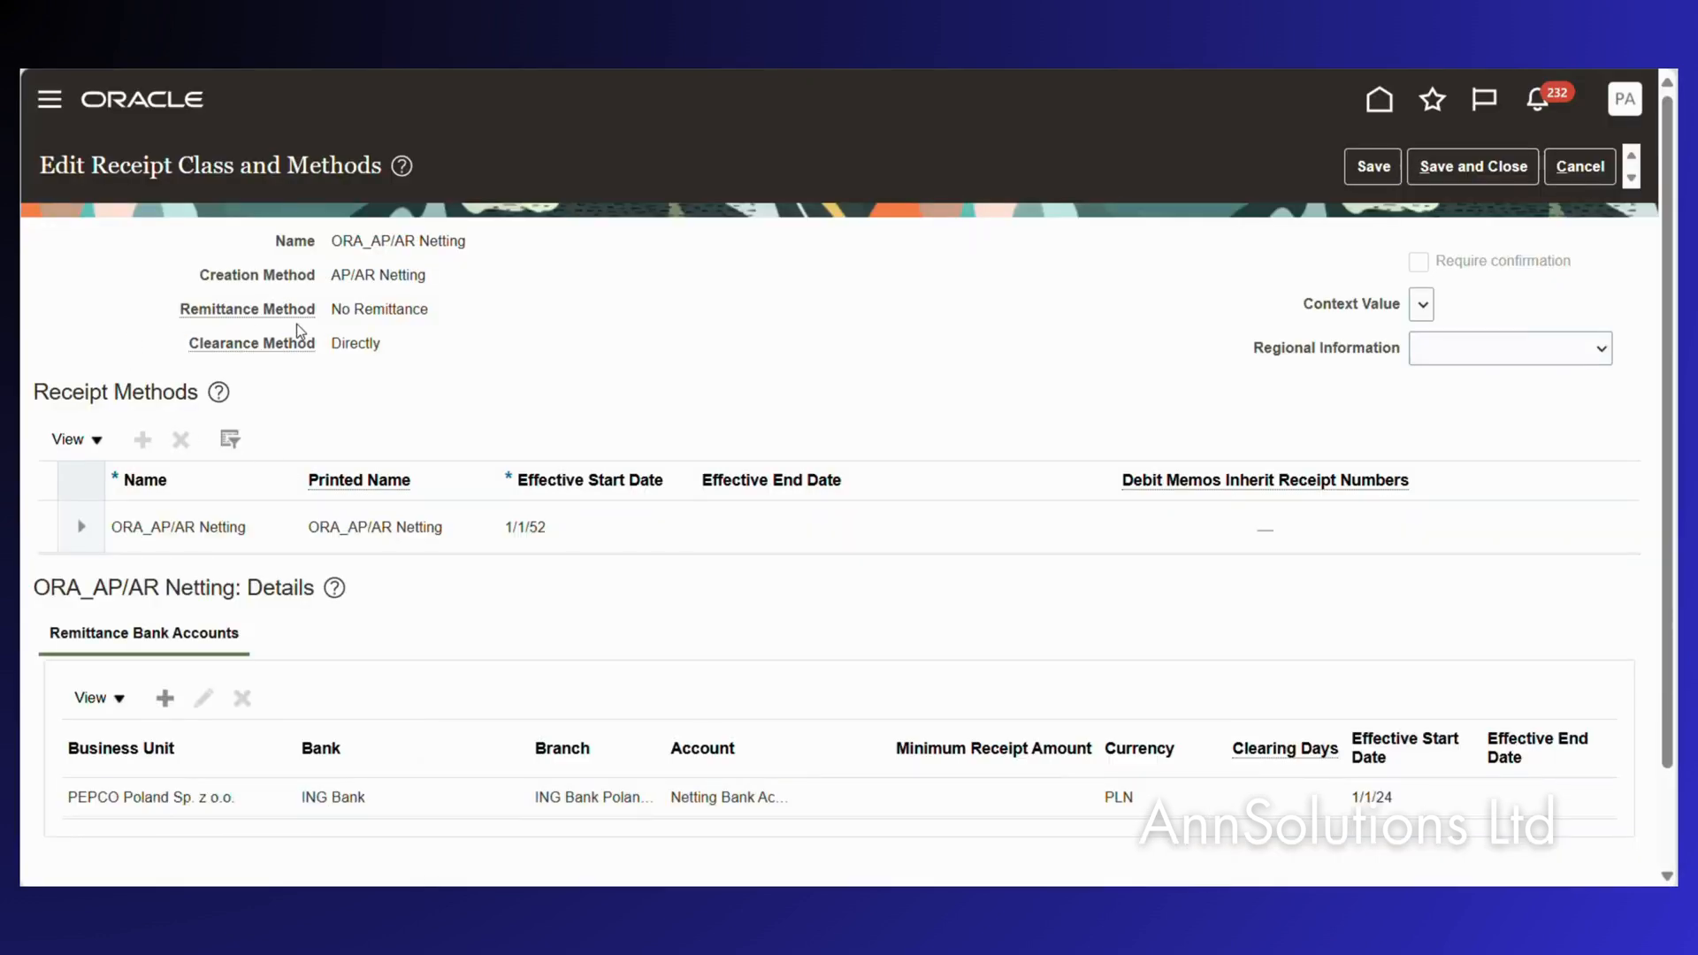
Leave the current edit without saving and reopen the ORA_AP/AR Netting receipt class from Manage Receipt Classes and Methods.
{"action": "left_click", "coordinate": [1580, 166]}
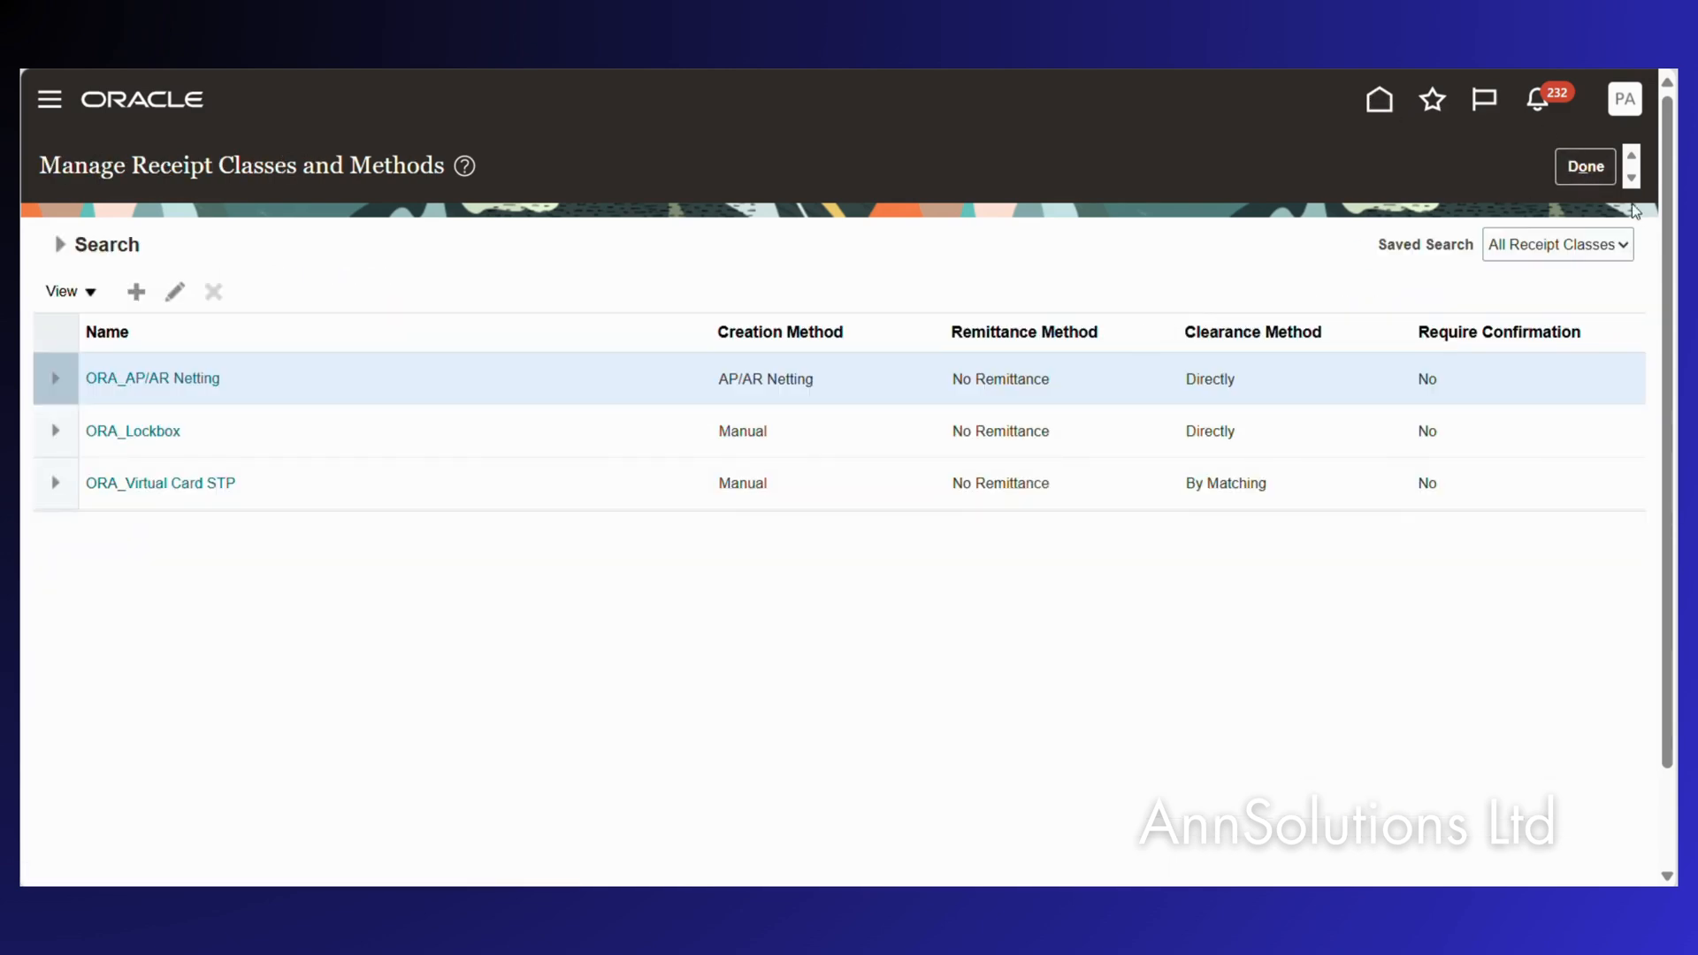
{"action": "left_click", "coordinate": [1586, 169]}
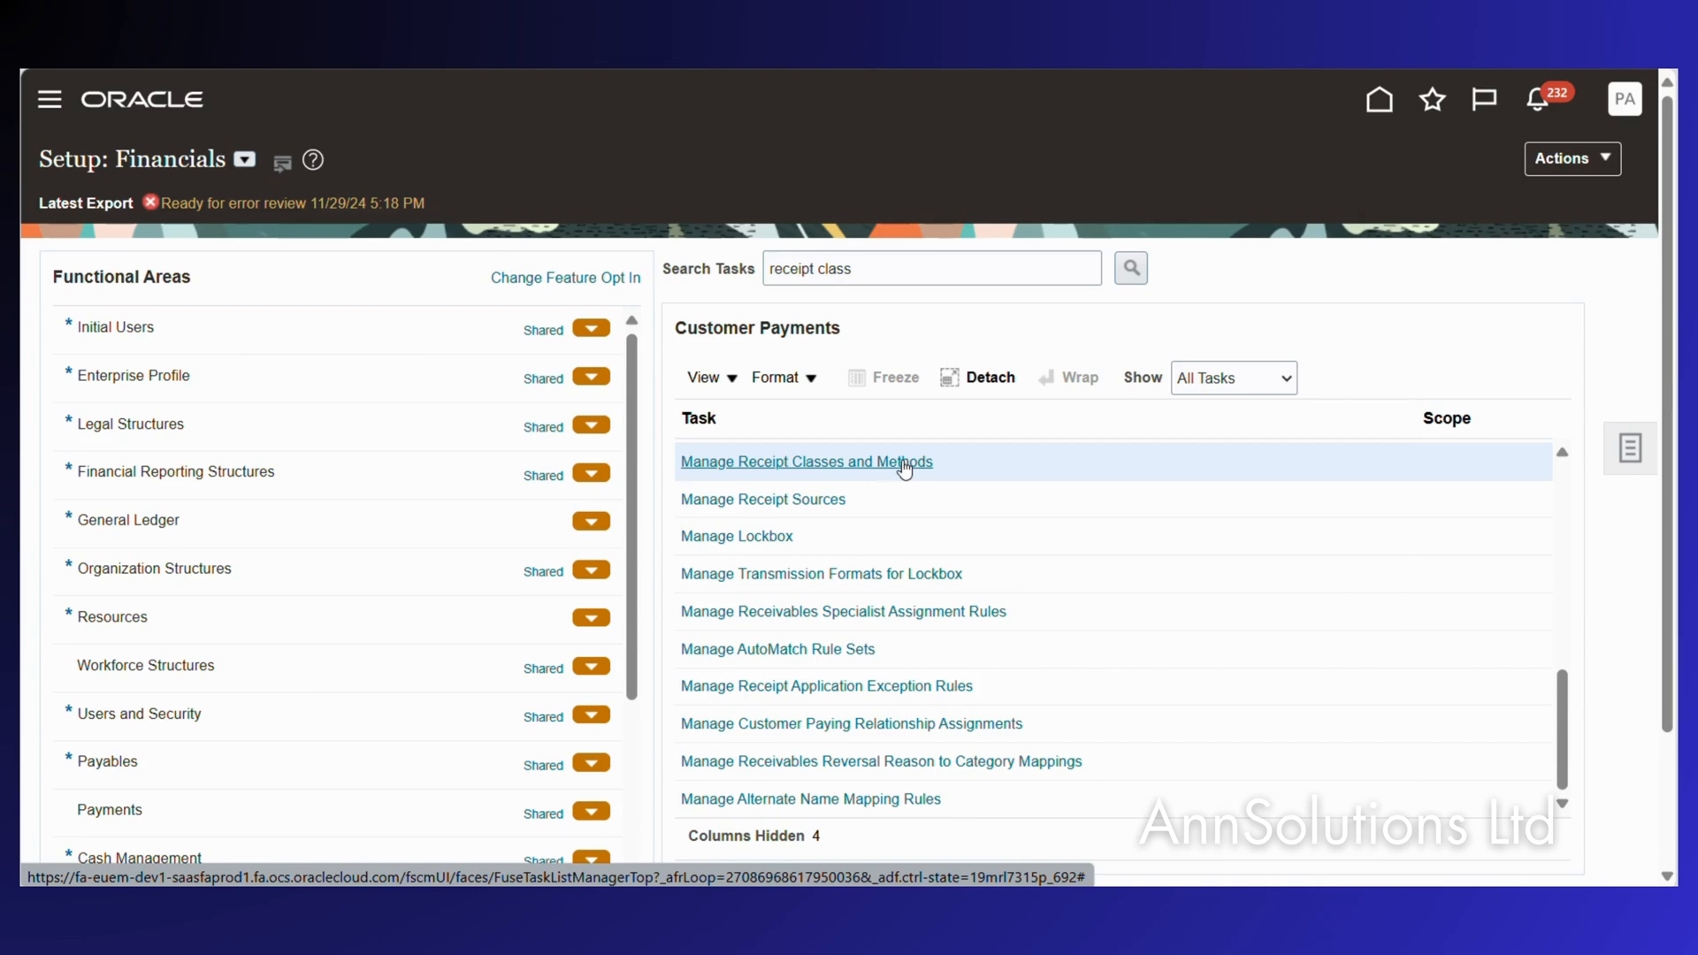
{"action": "left_click", "coordinate": [863, 463]}
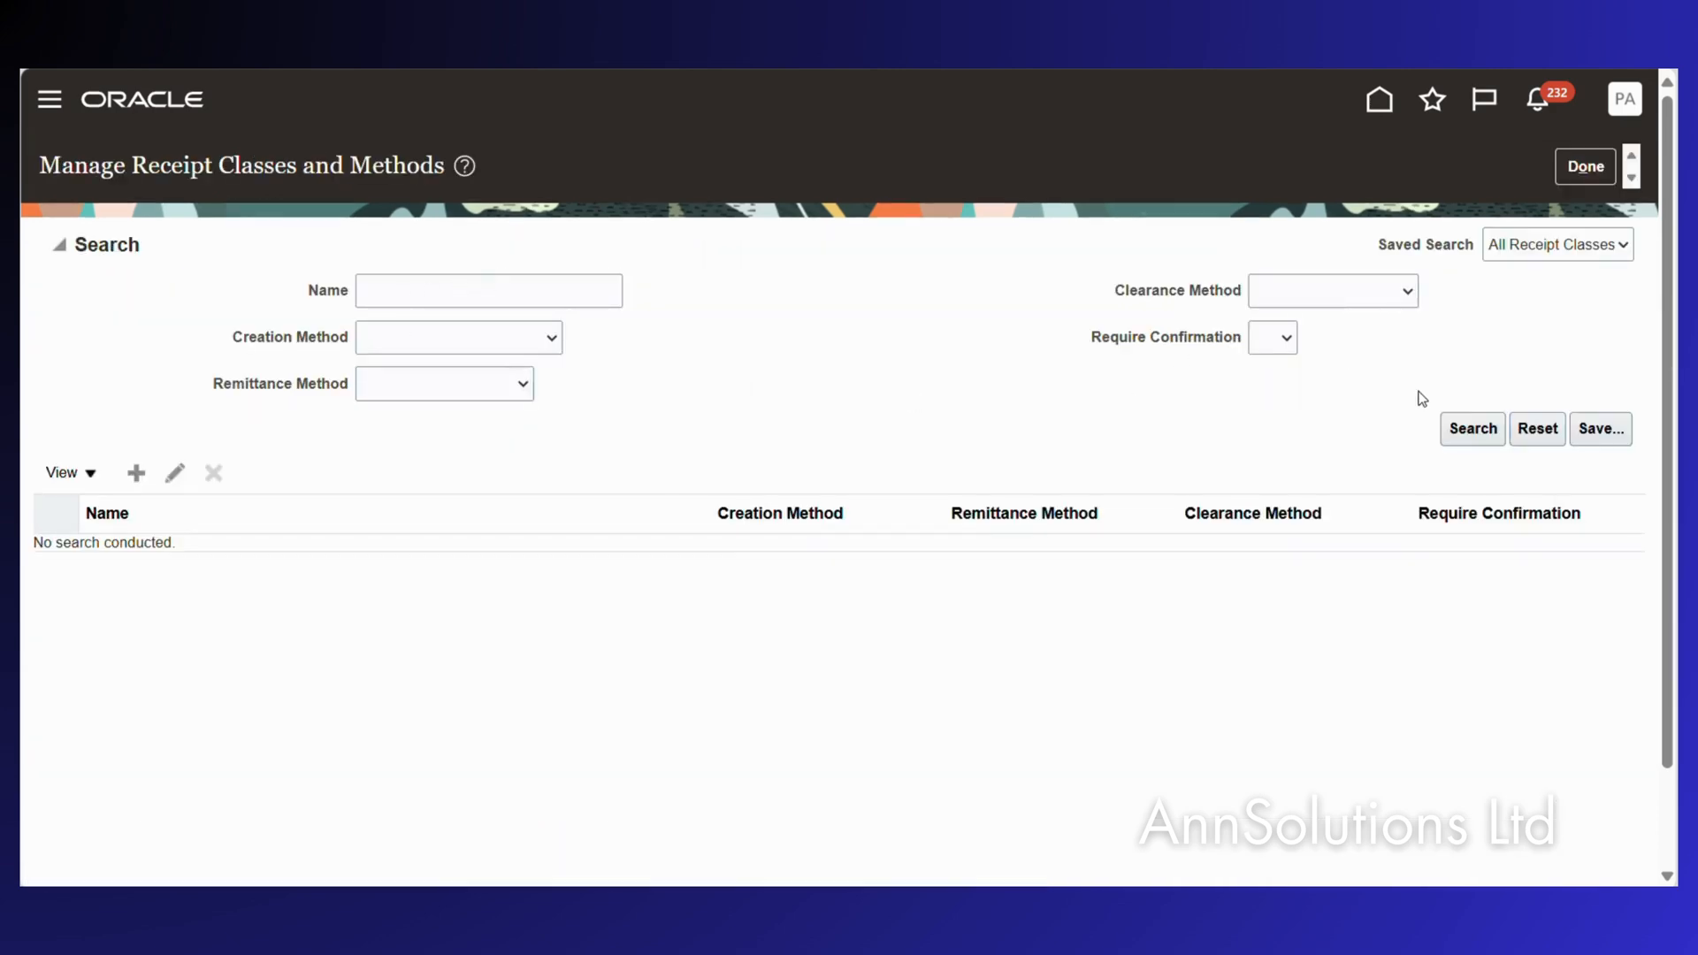
{"action": "left_click", "coordinate": [1468, 428]}
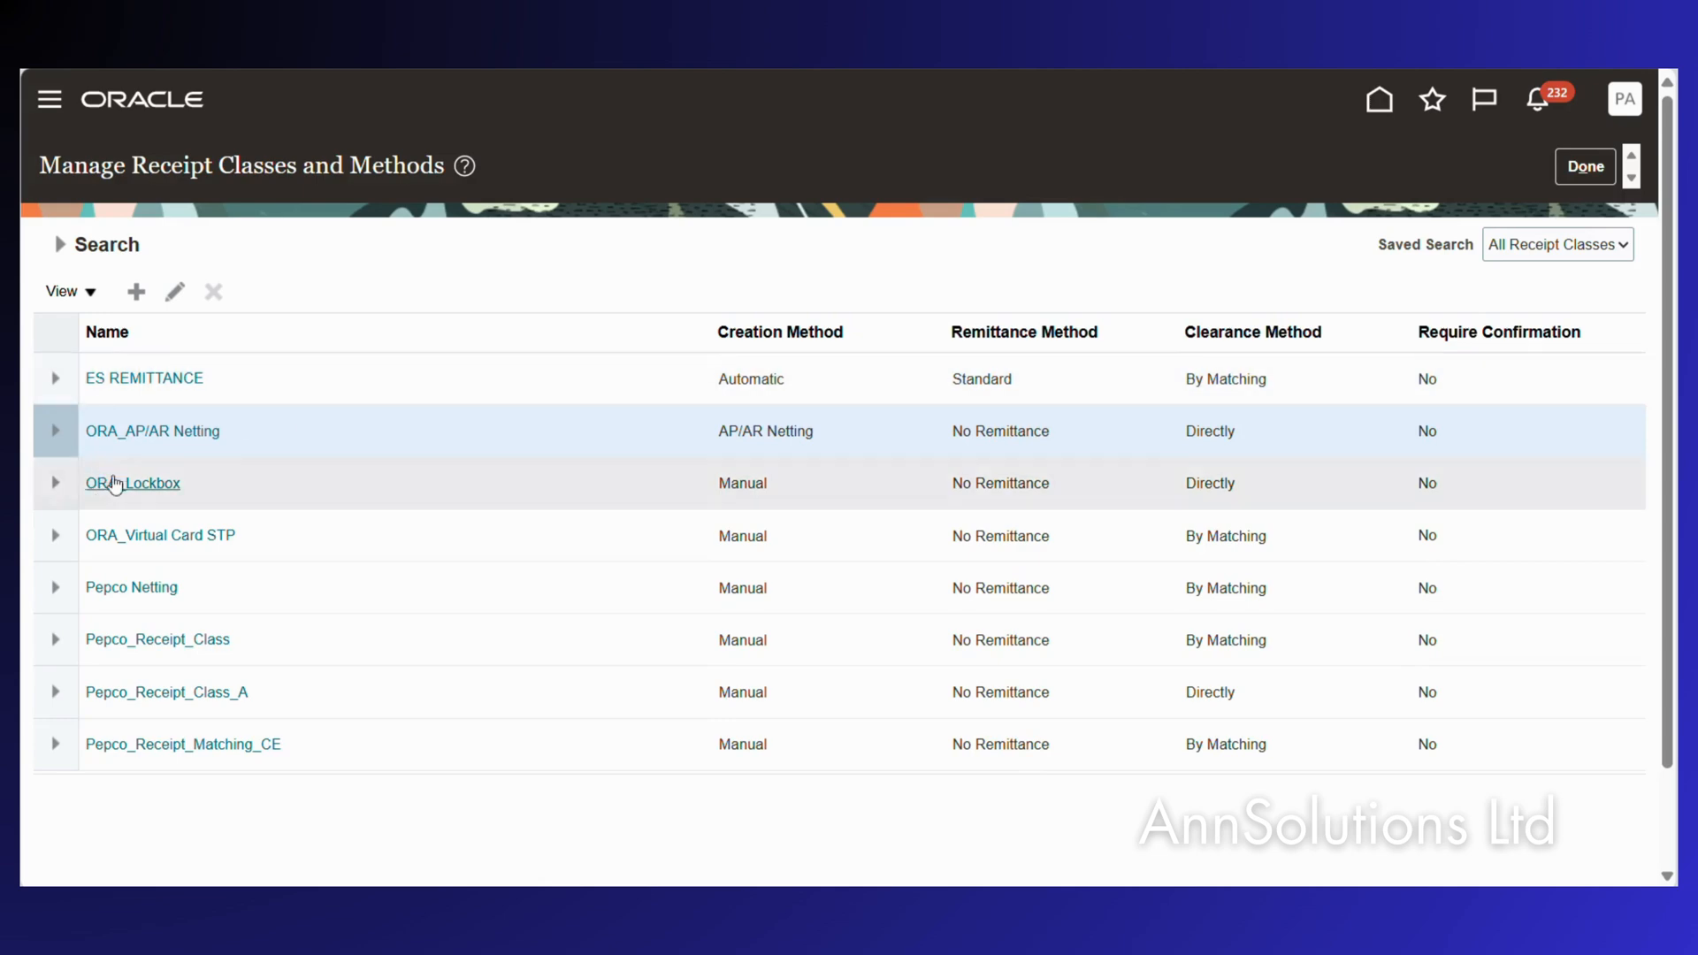
{"action": "left_click", "coordinate": [164, 433]}
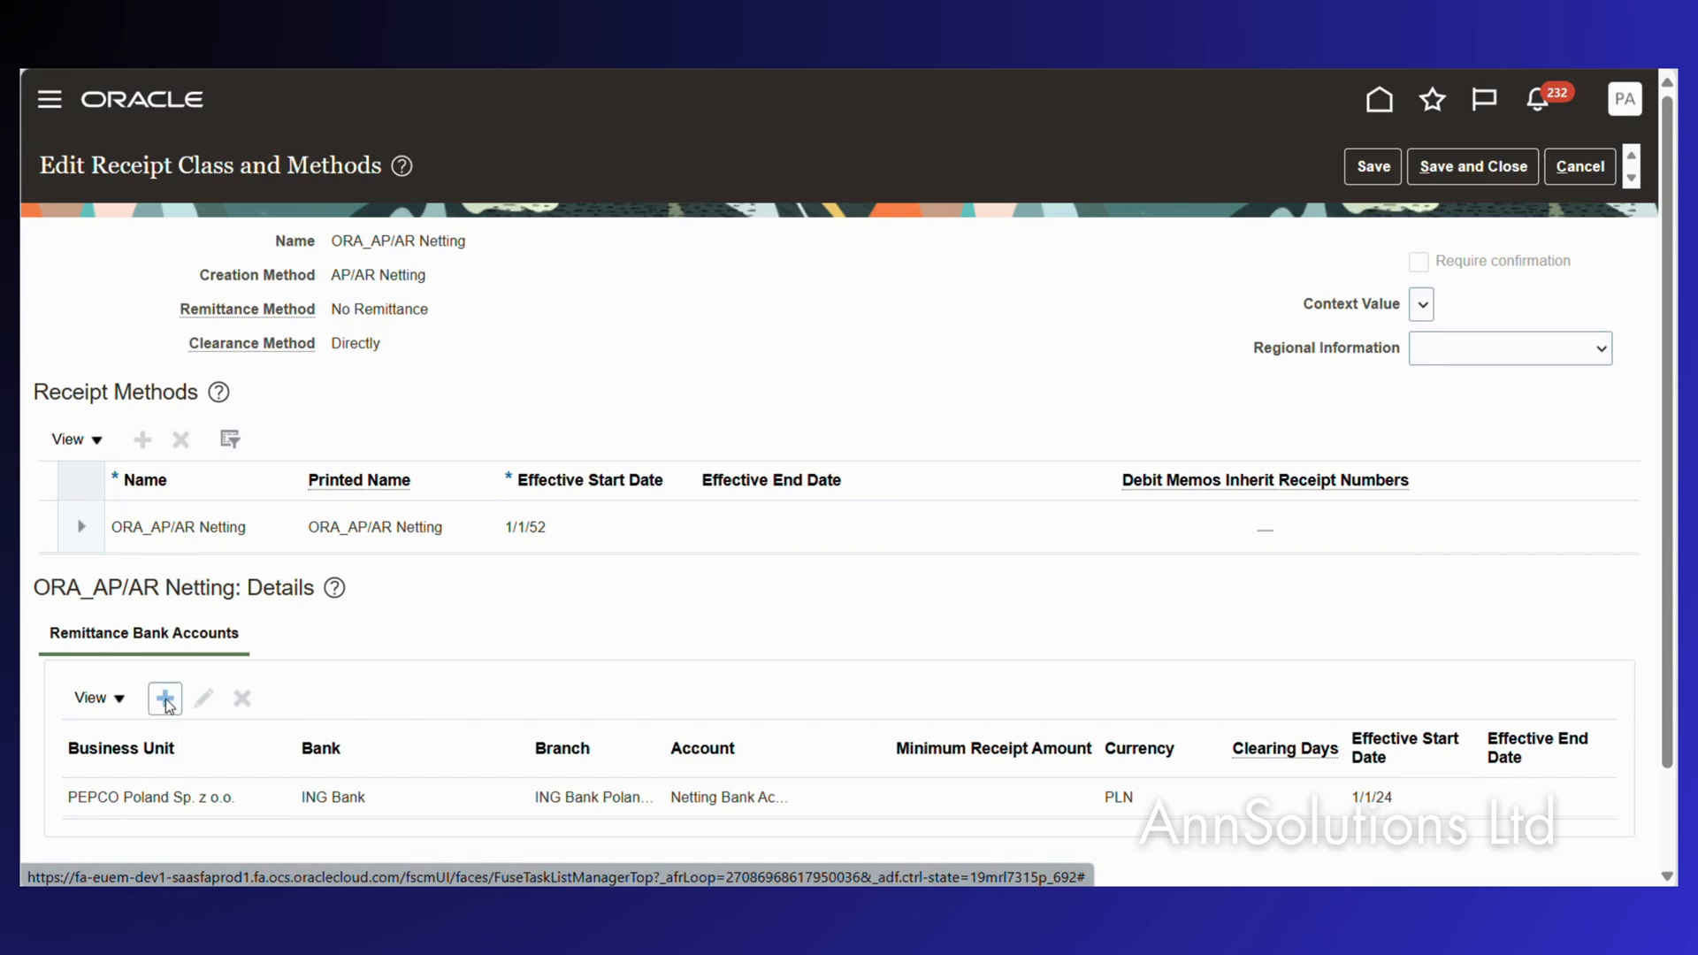
Edit PEPCO Poland's remittance bank account, put PPL-292001 in Unidentified Receipts, and save it.
{"action": "left_click", "coordinate": [167, 713]}
{"action": "left_click", "coordinate": [151, 800]}
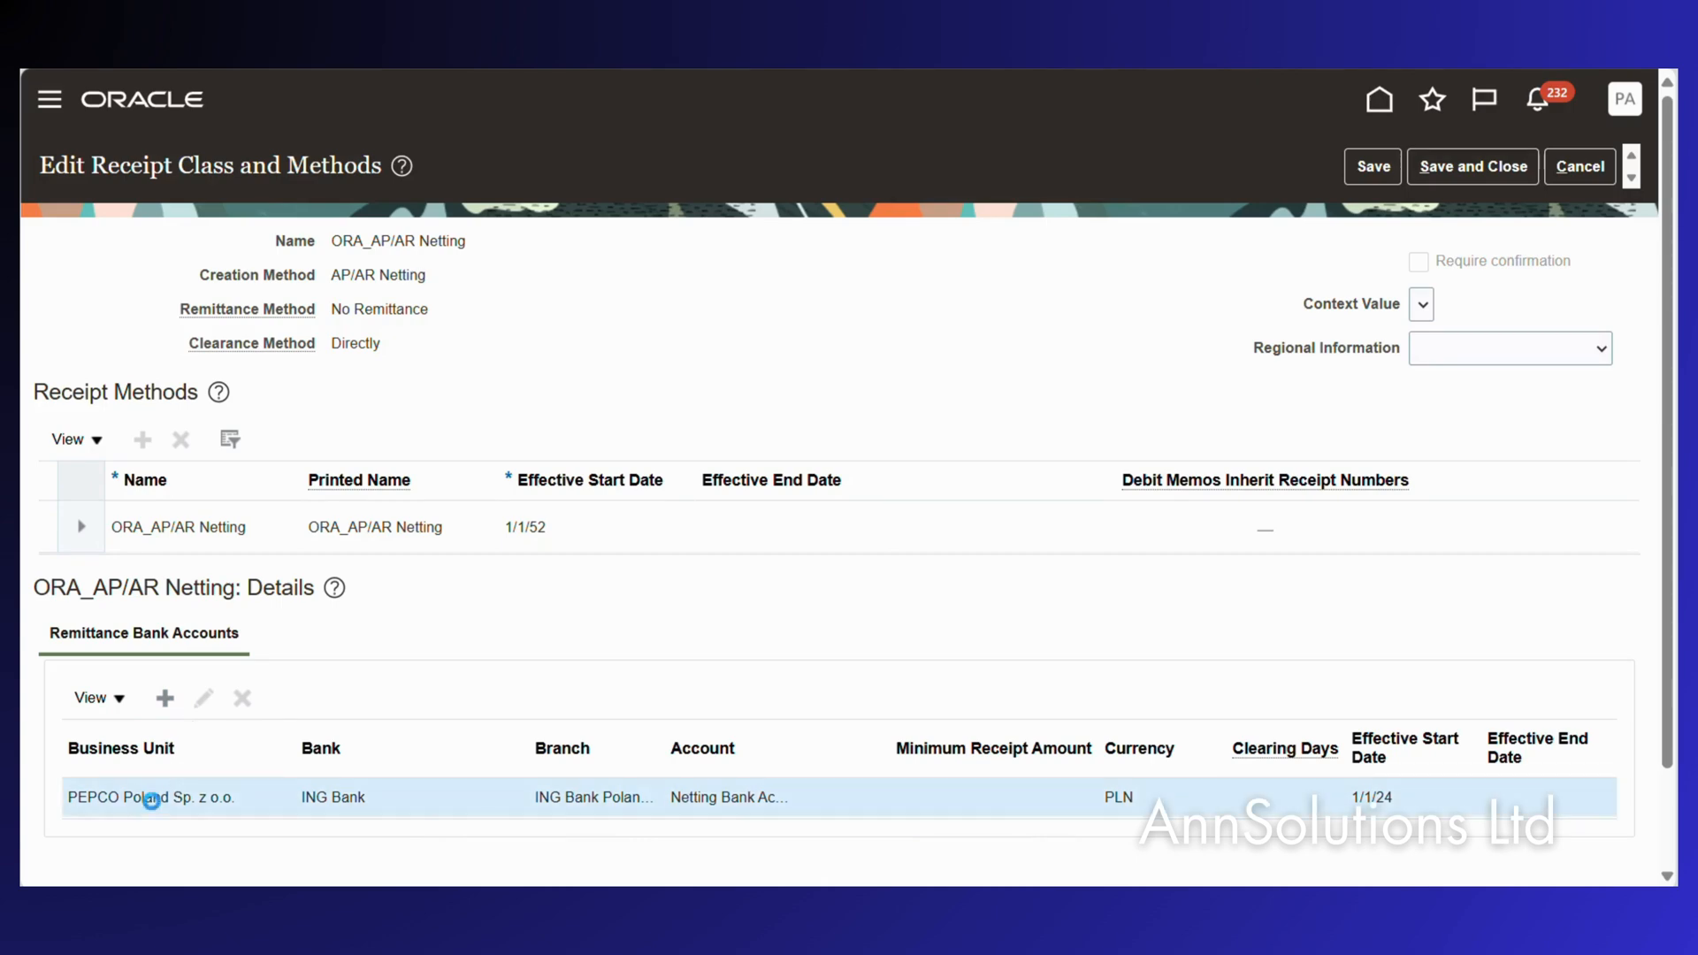
{"action": "left_click", "coordinate": [203, 699]}
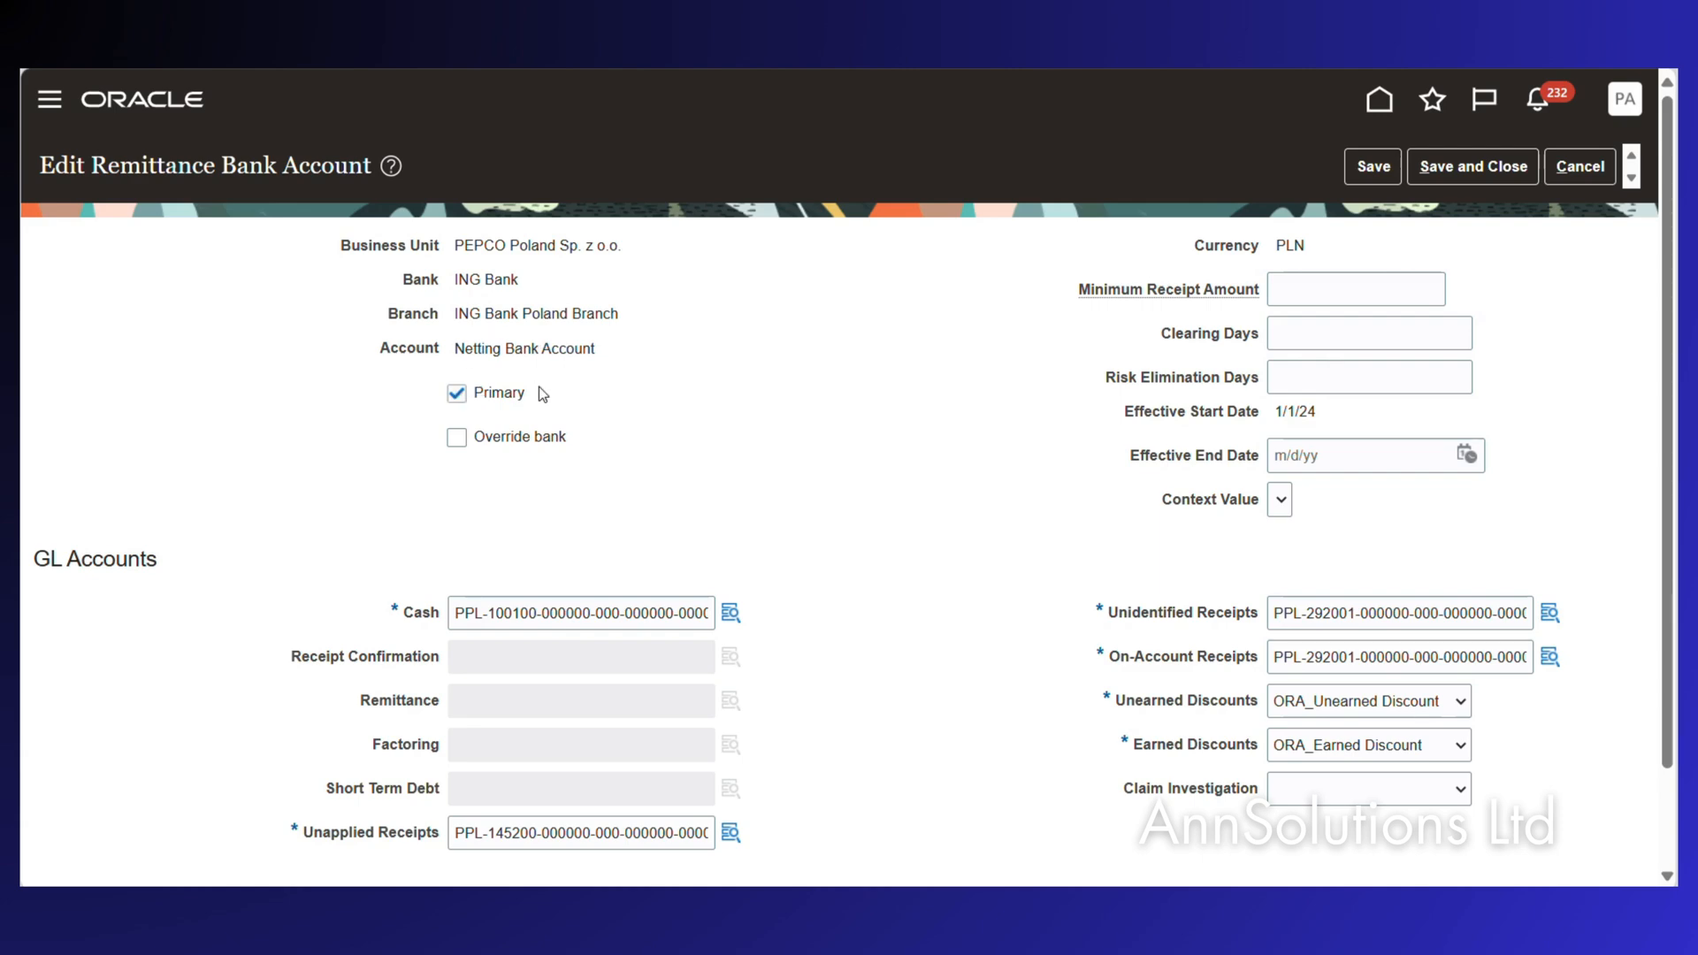
{"action": "left_click_drag", "start_coordinate": [455, 612], "coordinate": [731, 616]}
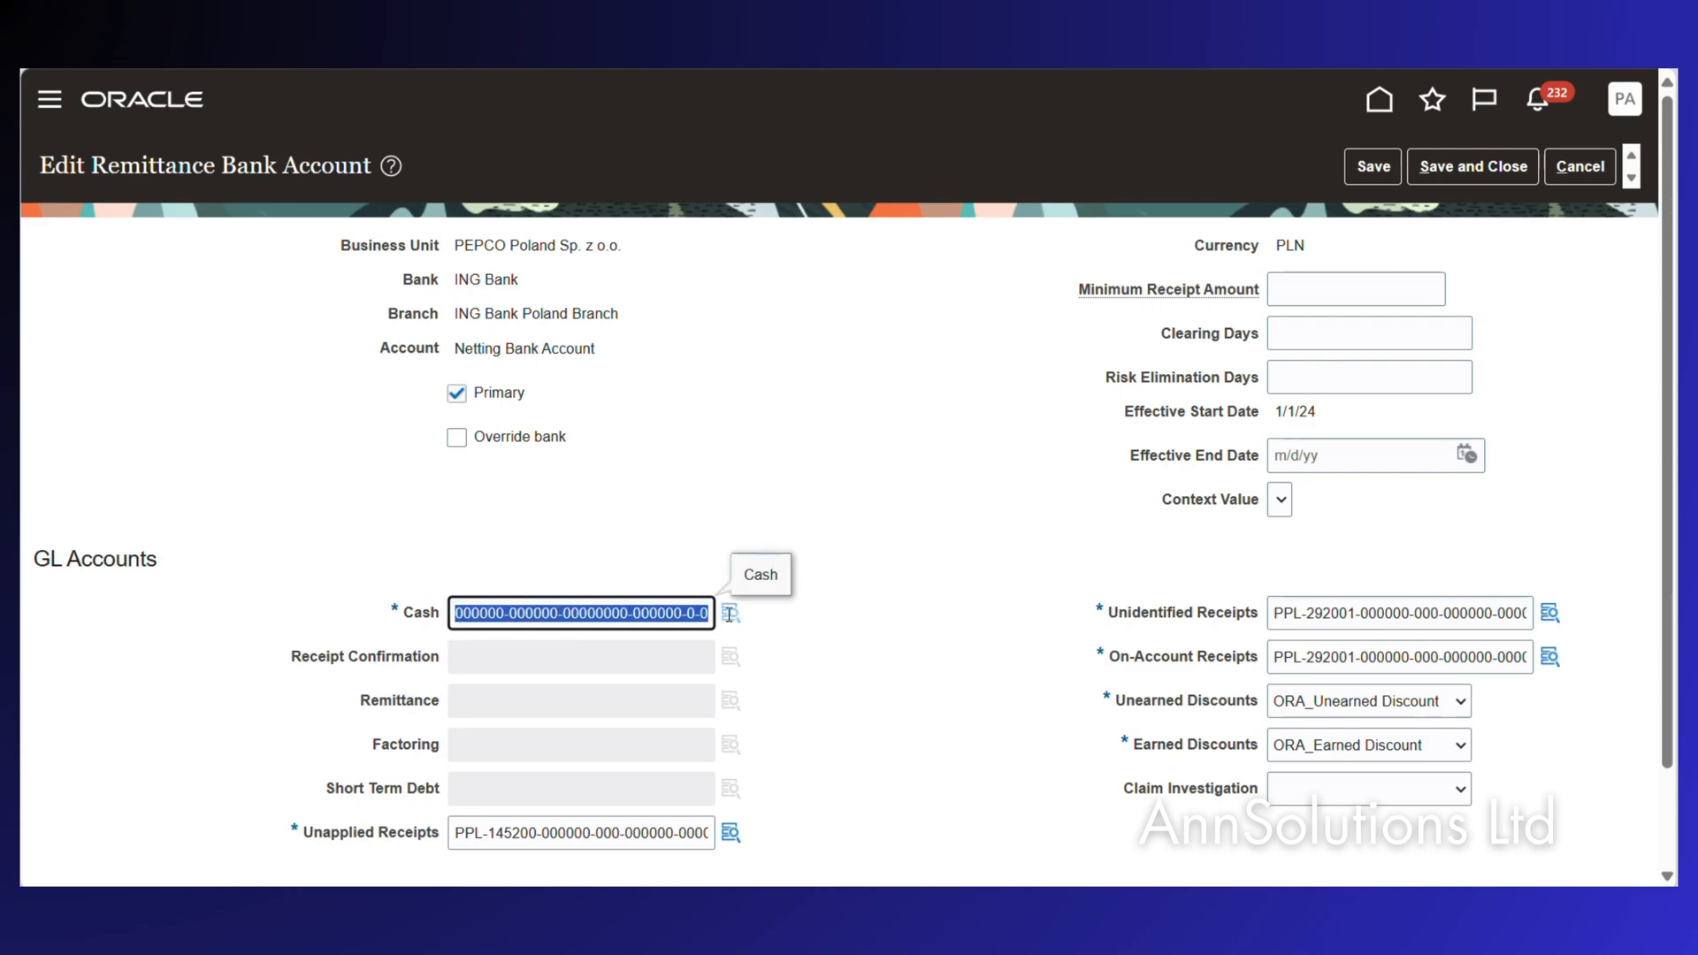
{"action": "mouse_move", "coordinate": [732, 621]}
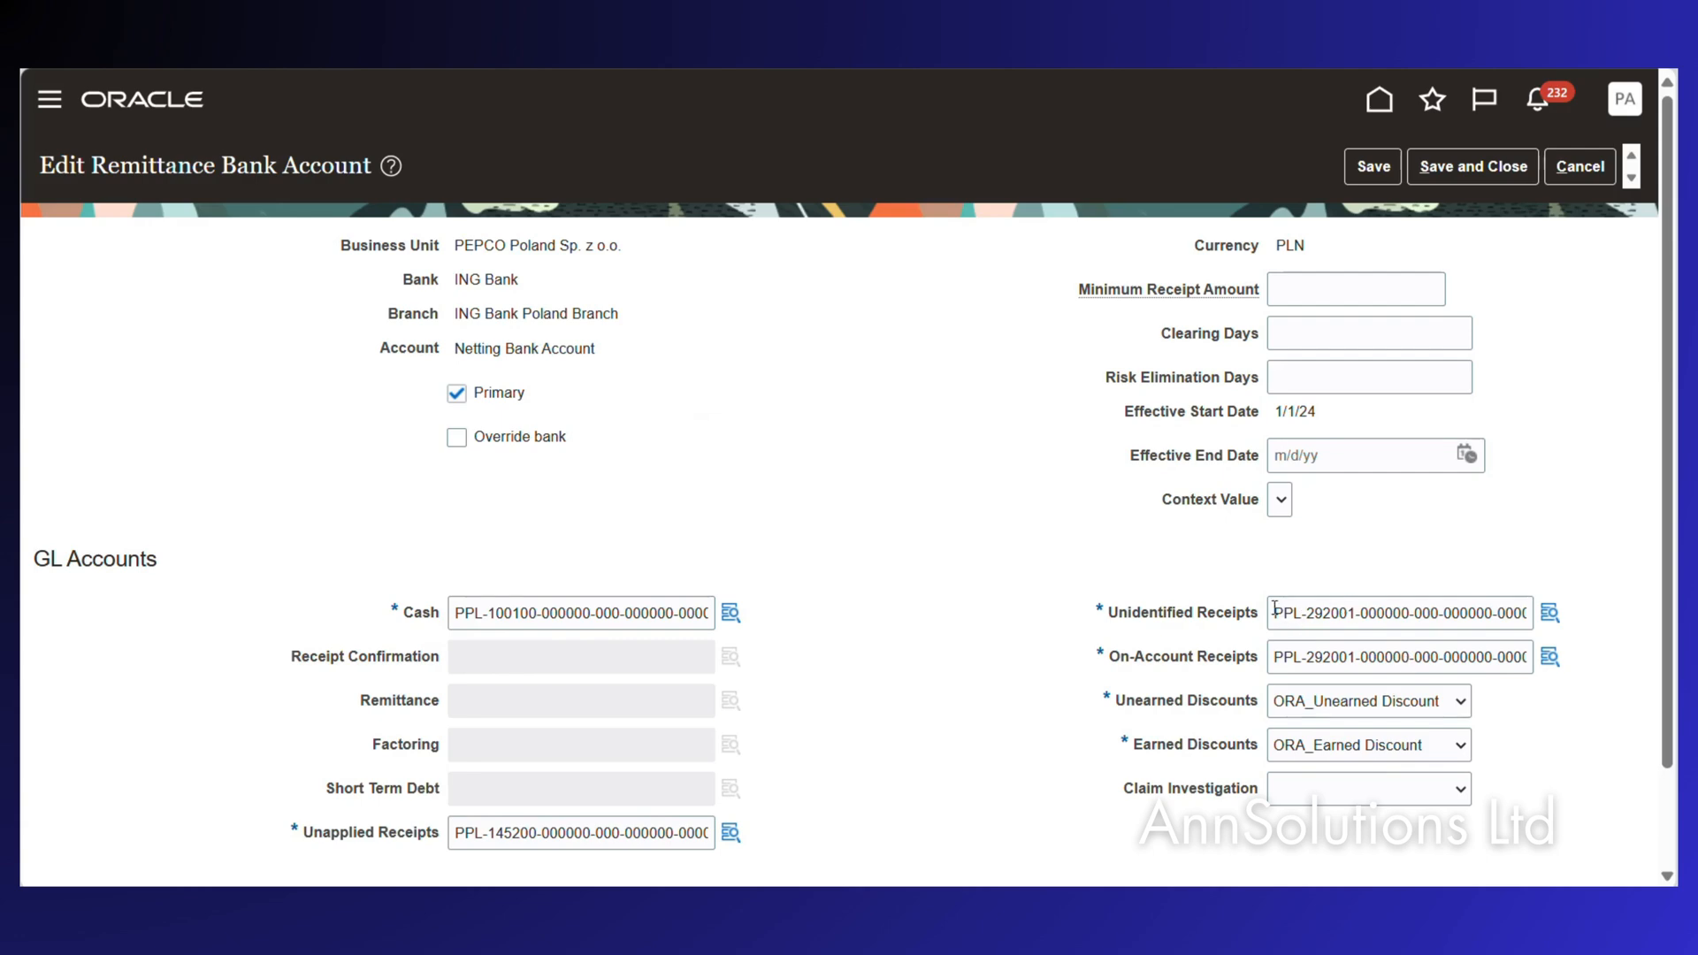
{"action": "left_click_drag", "start_coordinate": [1275, 609], "coordinate": [1632, 653]}
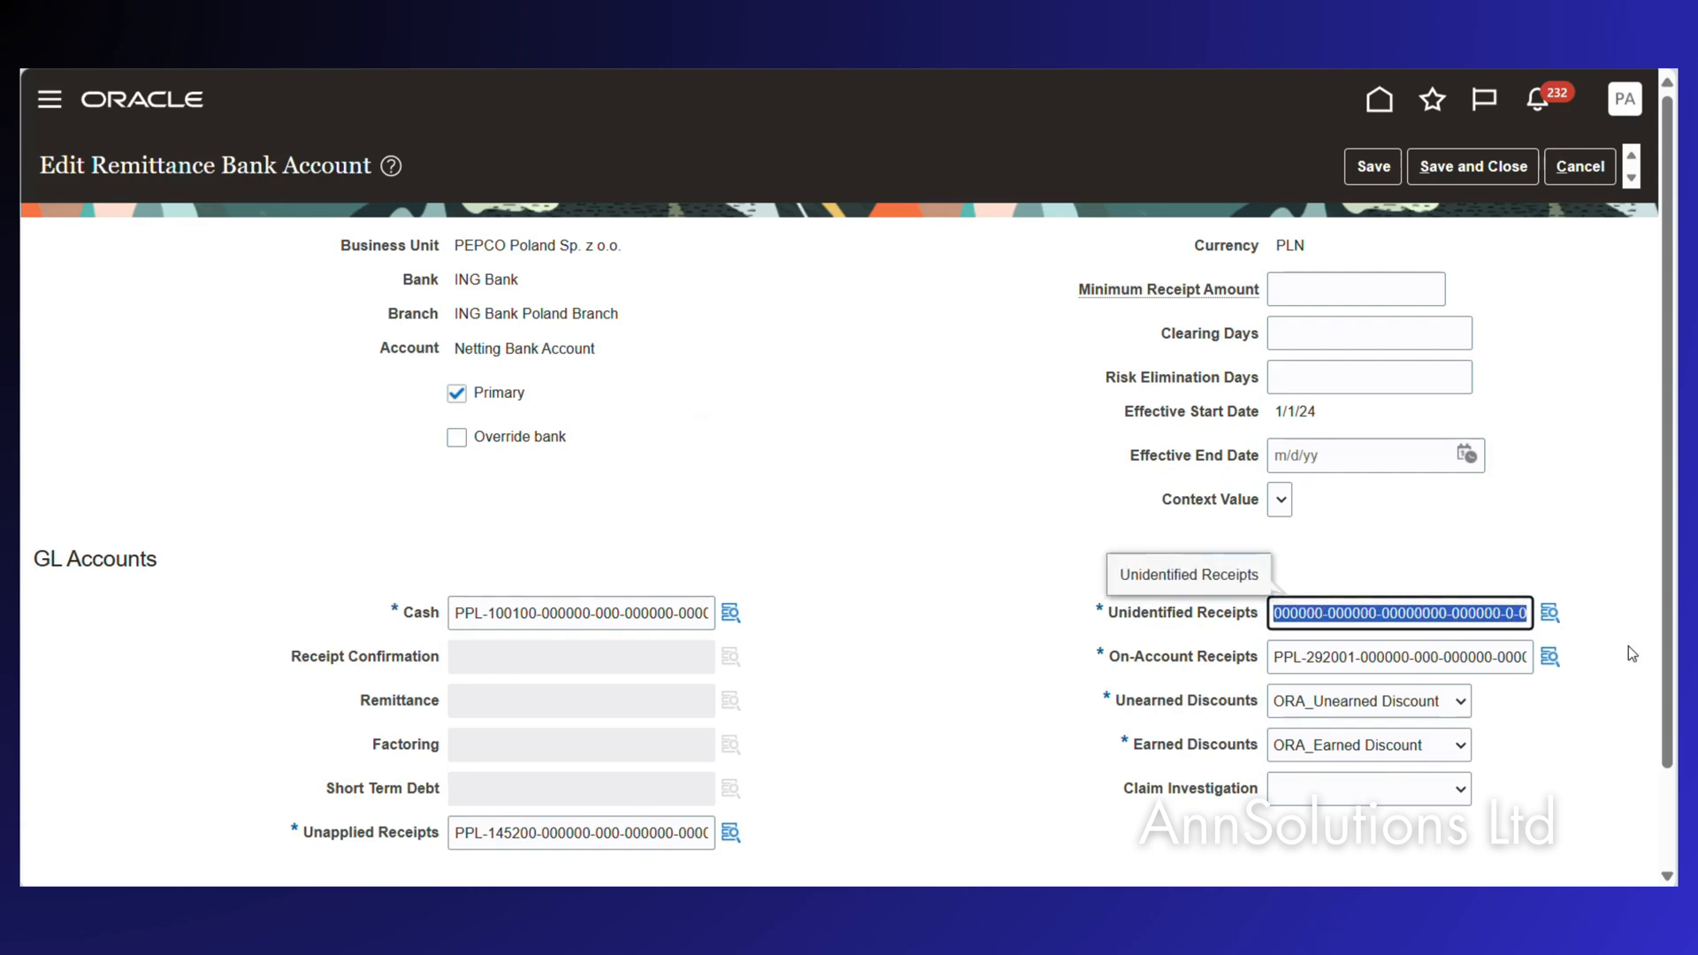
{"action": "key", "text": "ctrl+v"}
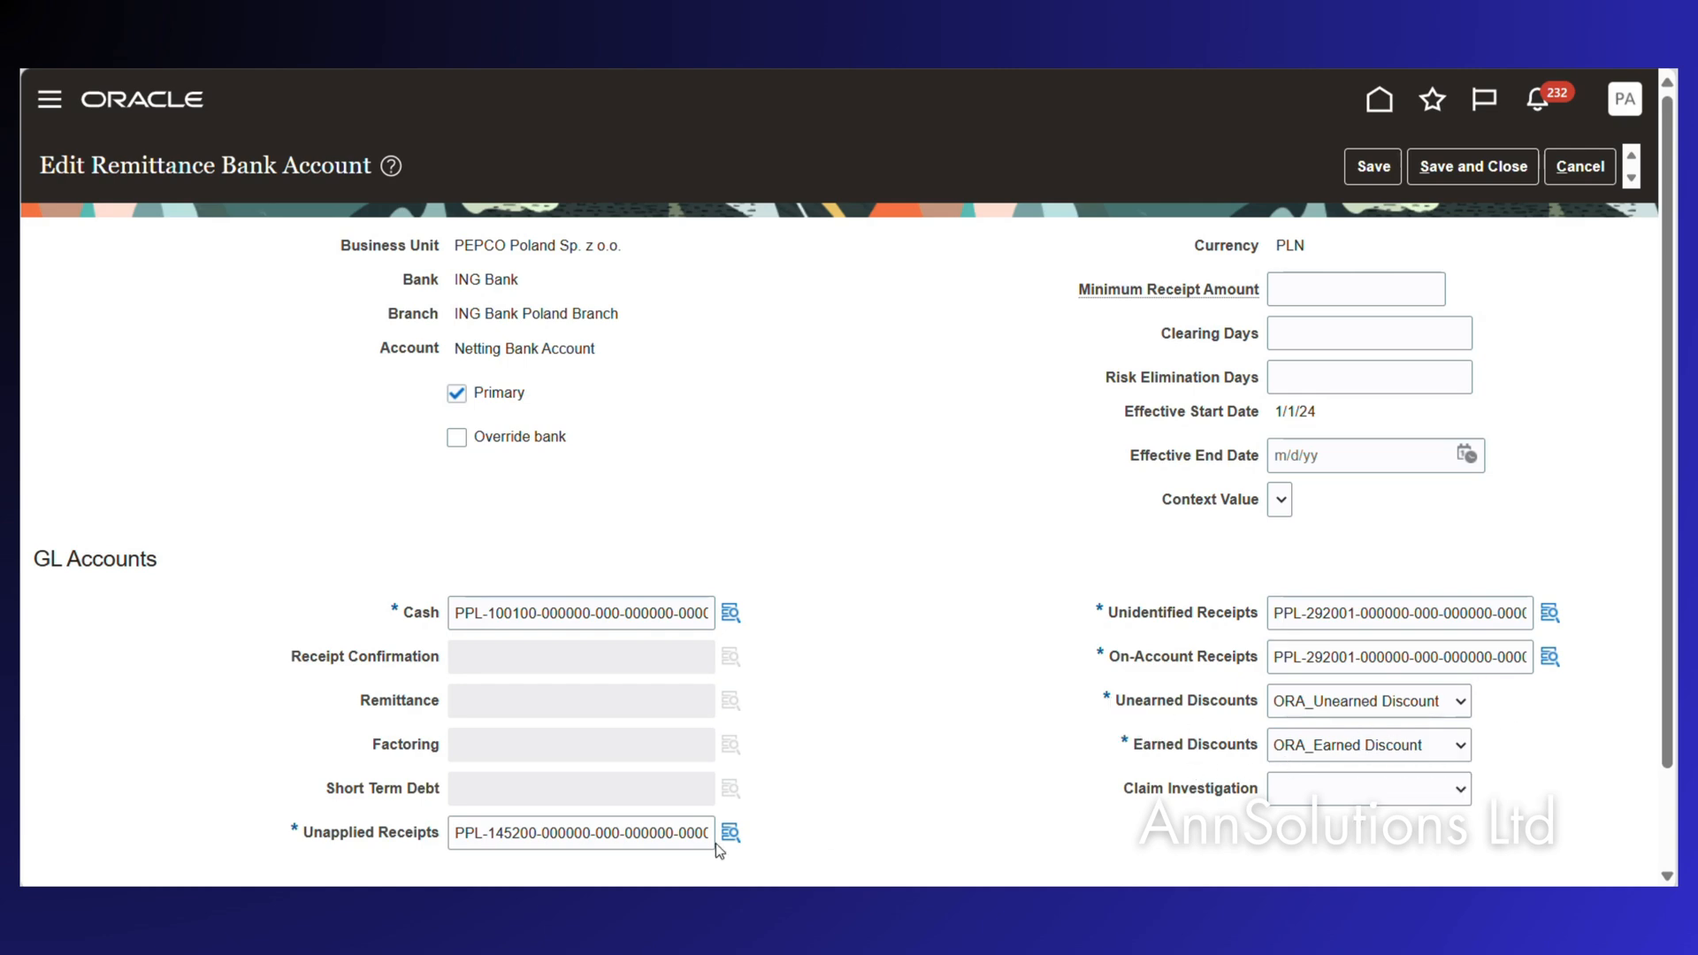
{"action": "left_click_drag", "start_coordinate": [453, 834], "coordinate": [727, 832]}
{"action": "left_click", "coordinate": [1490, 167]}
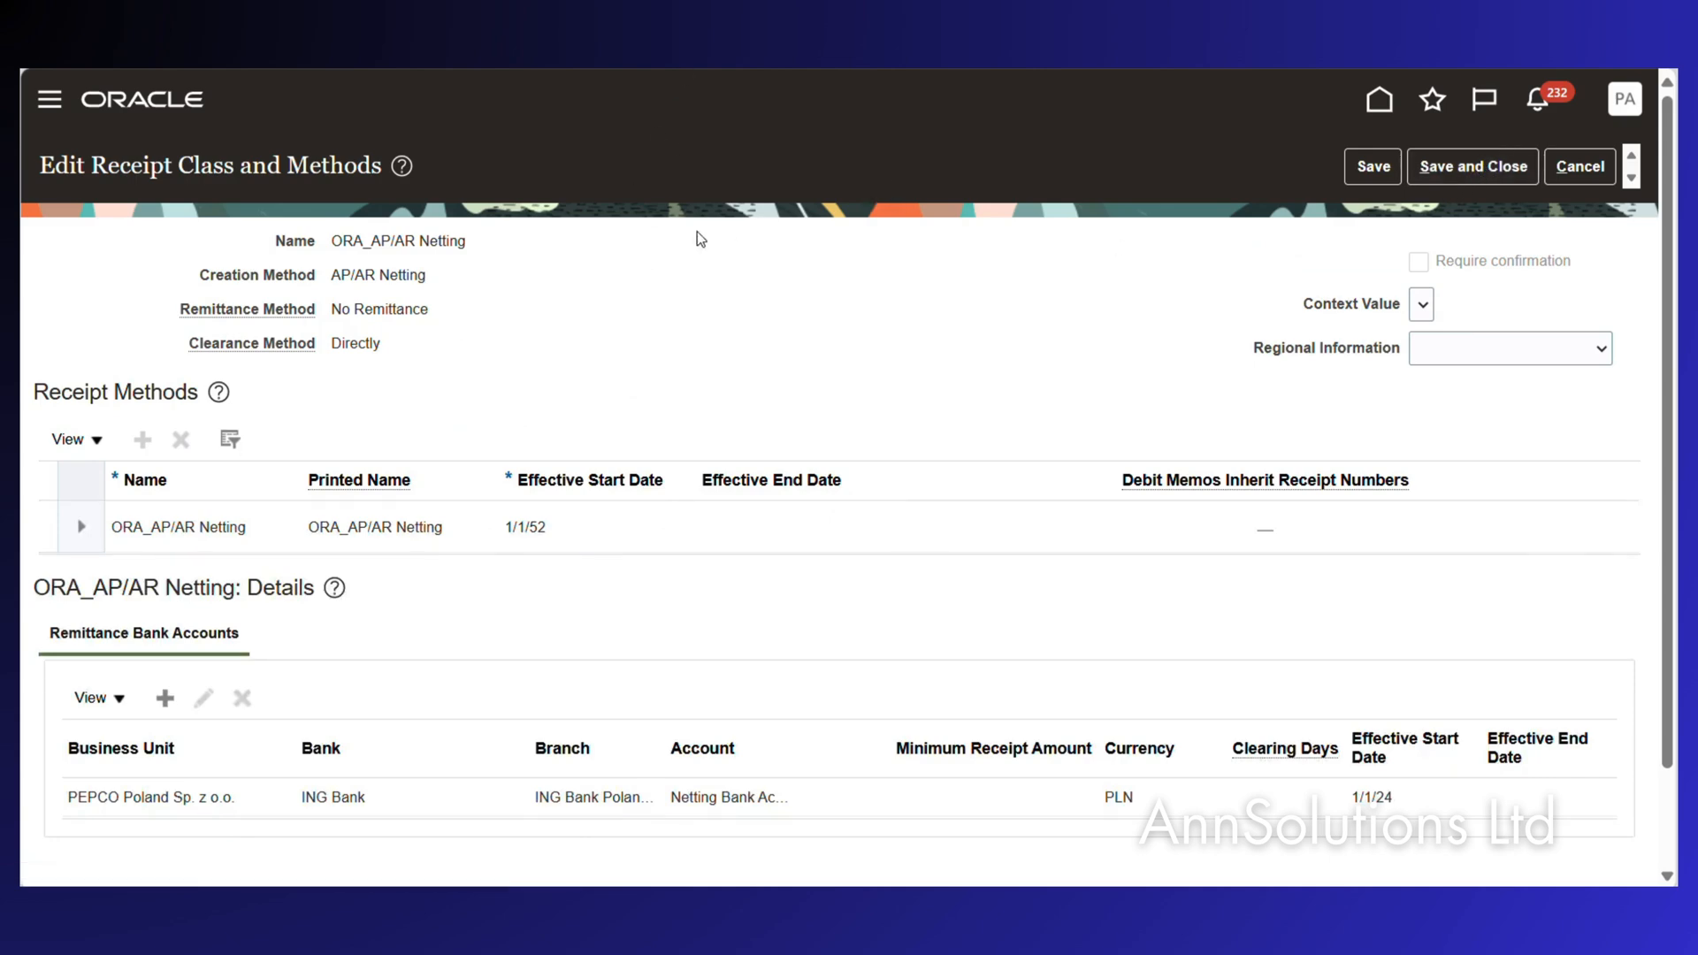
Save the netting receipt class, then find and open PEPCO Poland Sp. z o.o.'s receivables system options.
{"action": "left_click", "coordinate": [1461, 161]}
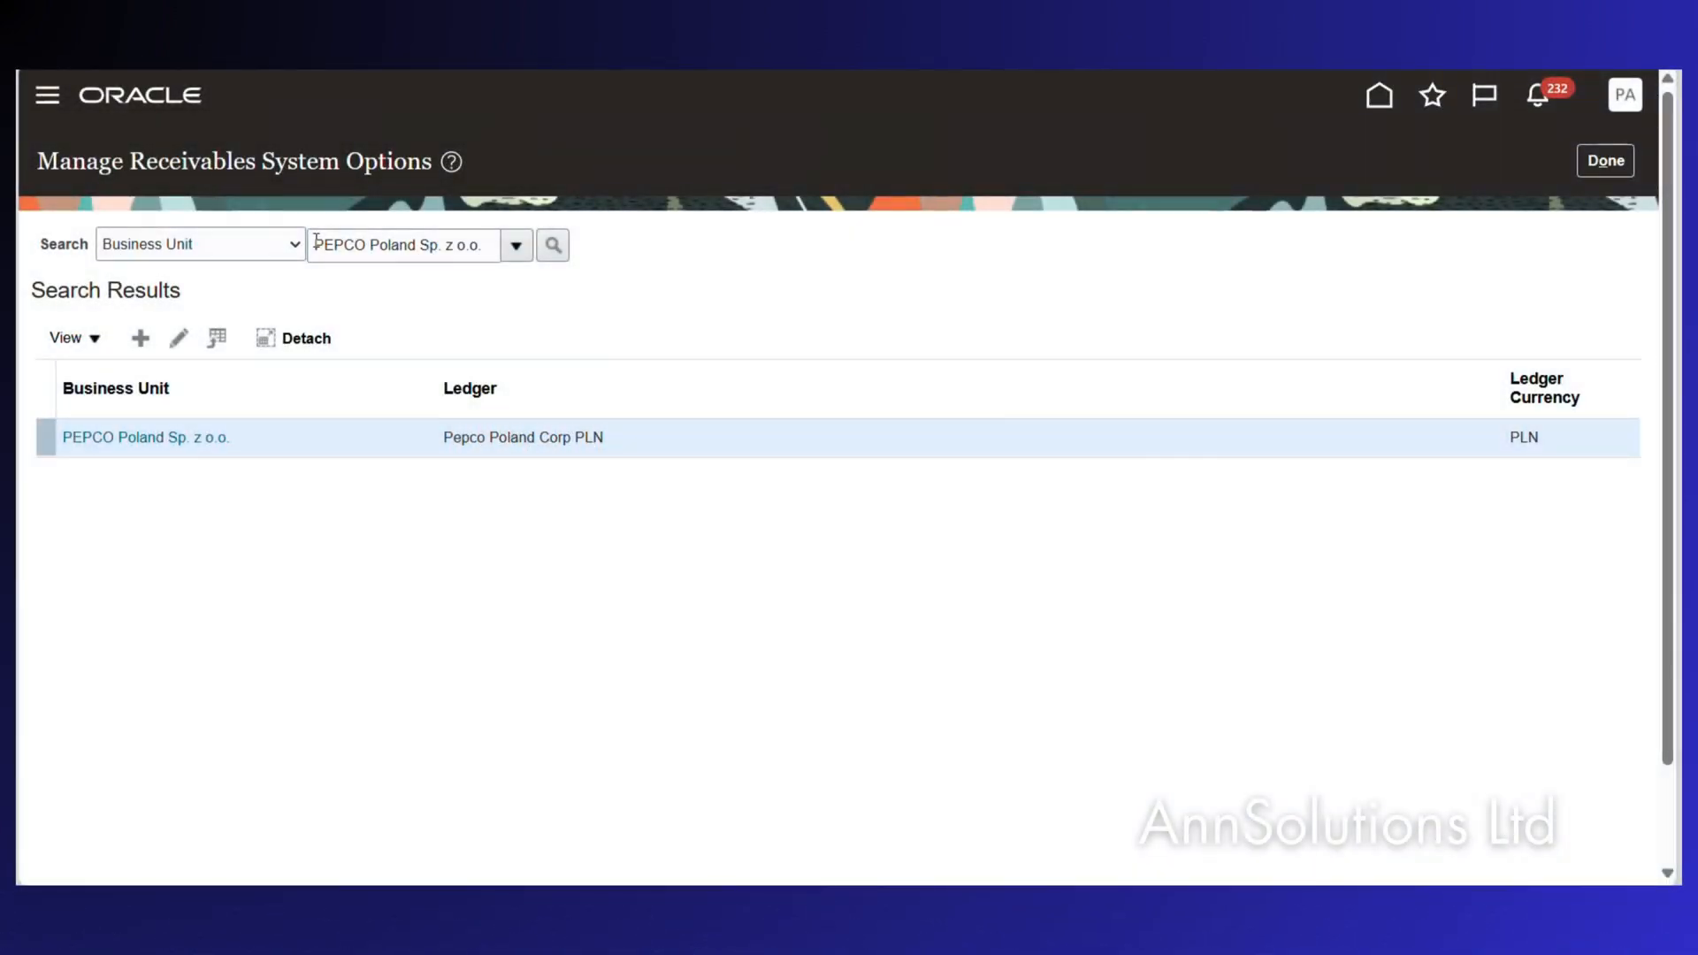
{"action": "left_click", "coordinate": [517, 247]}
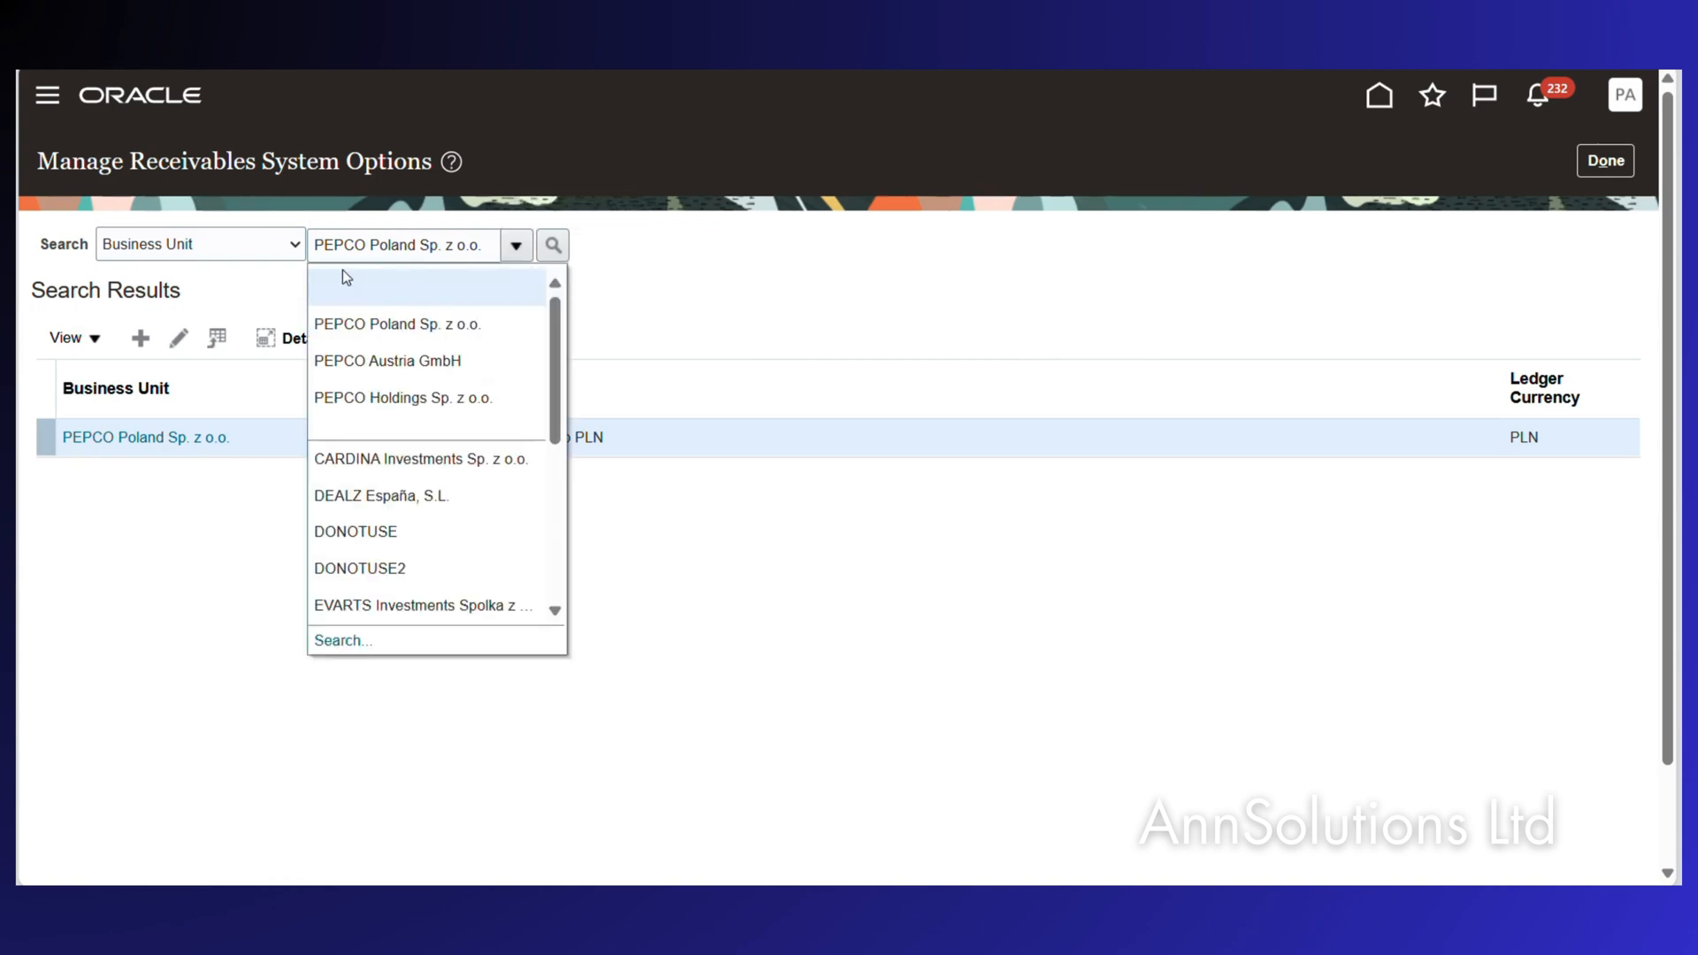
{"action": "left_click", "coordinate": [317, 246]}
{"action": "left_click_drag", "start_coordinate": [316, 245], "coordinate": [496, 242]}
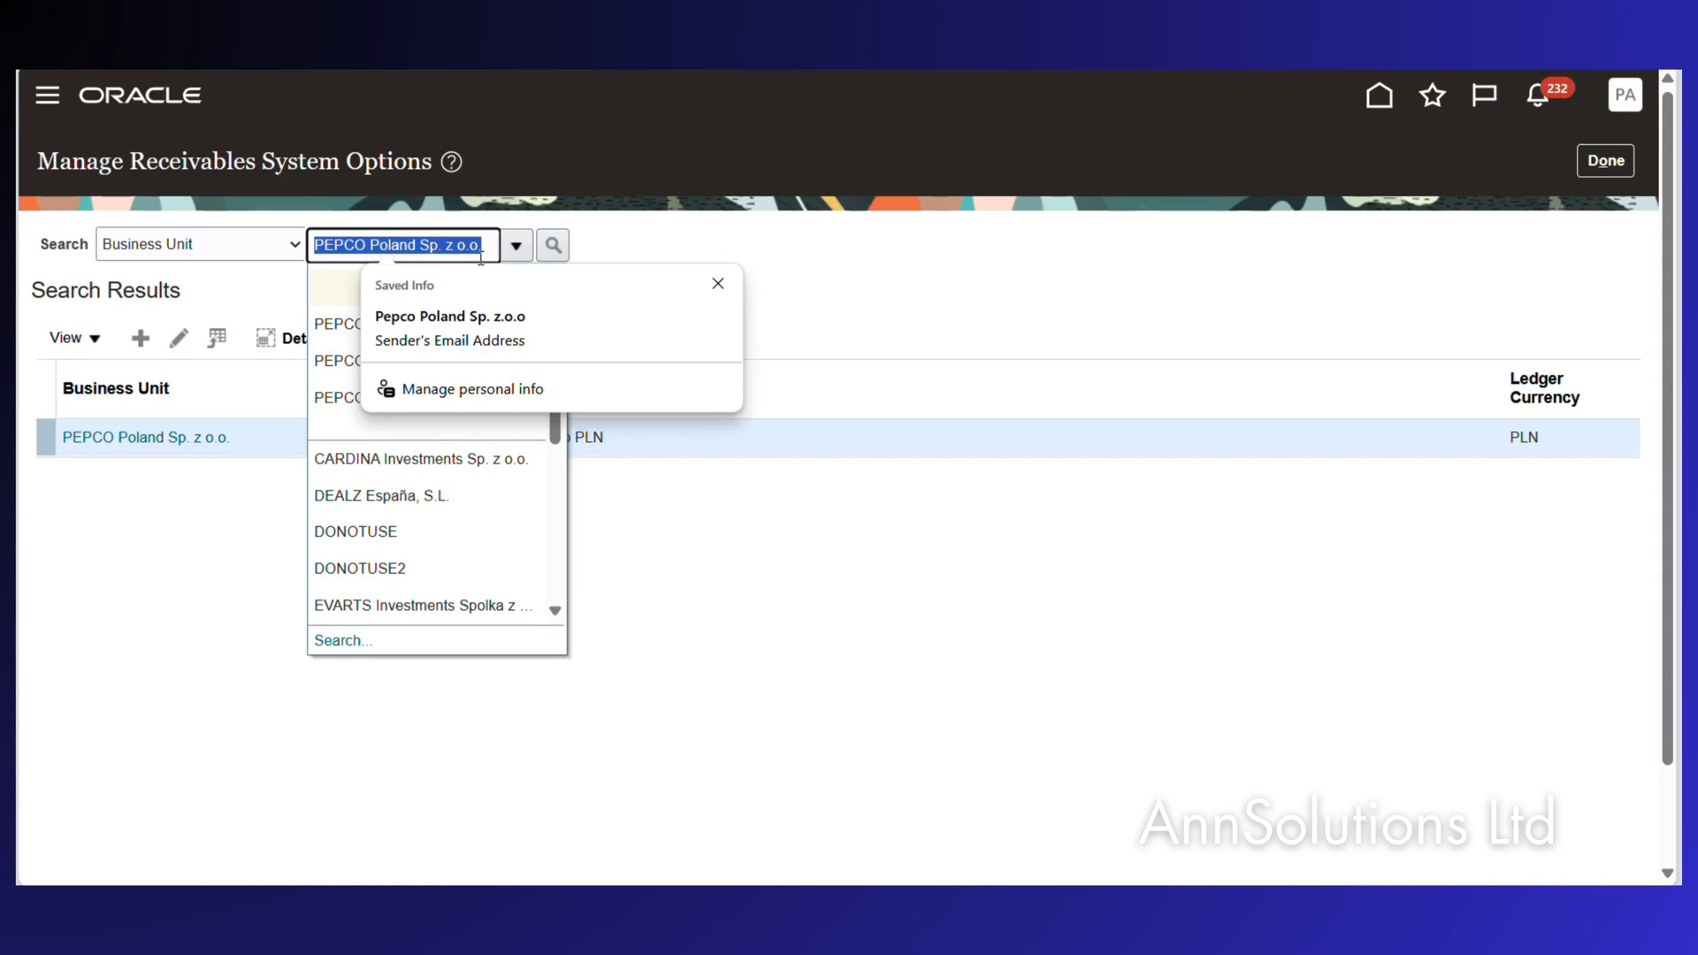
{"action": "left_click", "coordinate": [550, 248]}
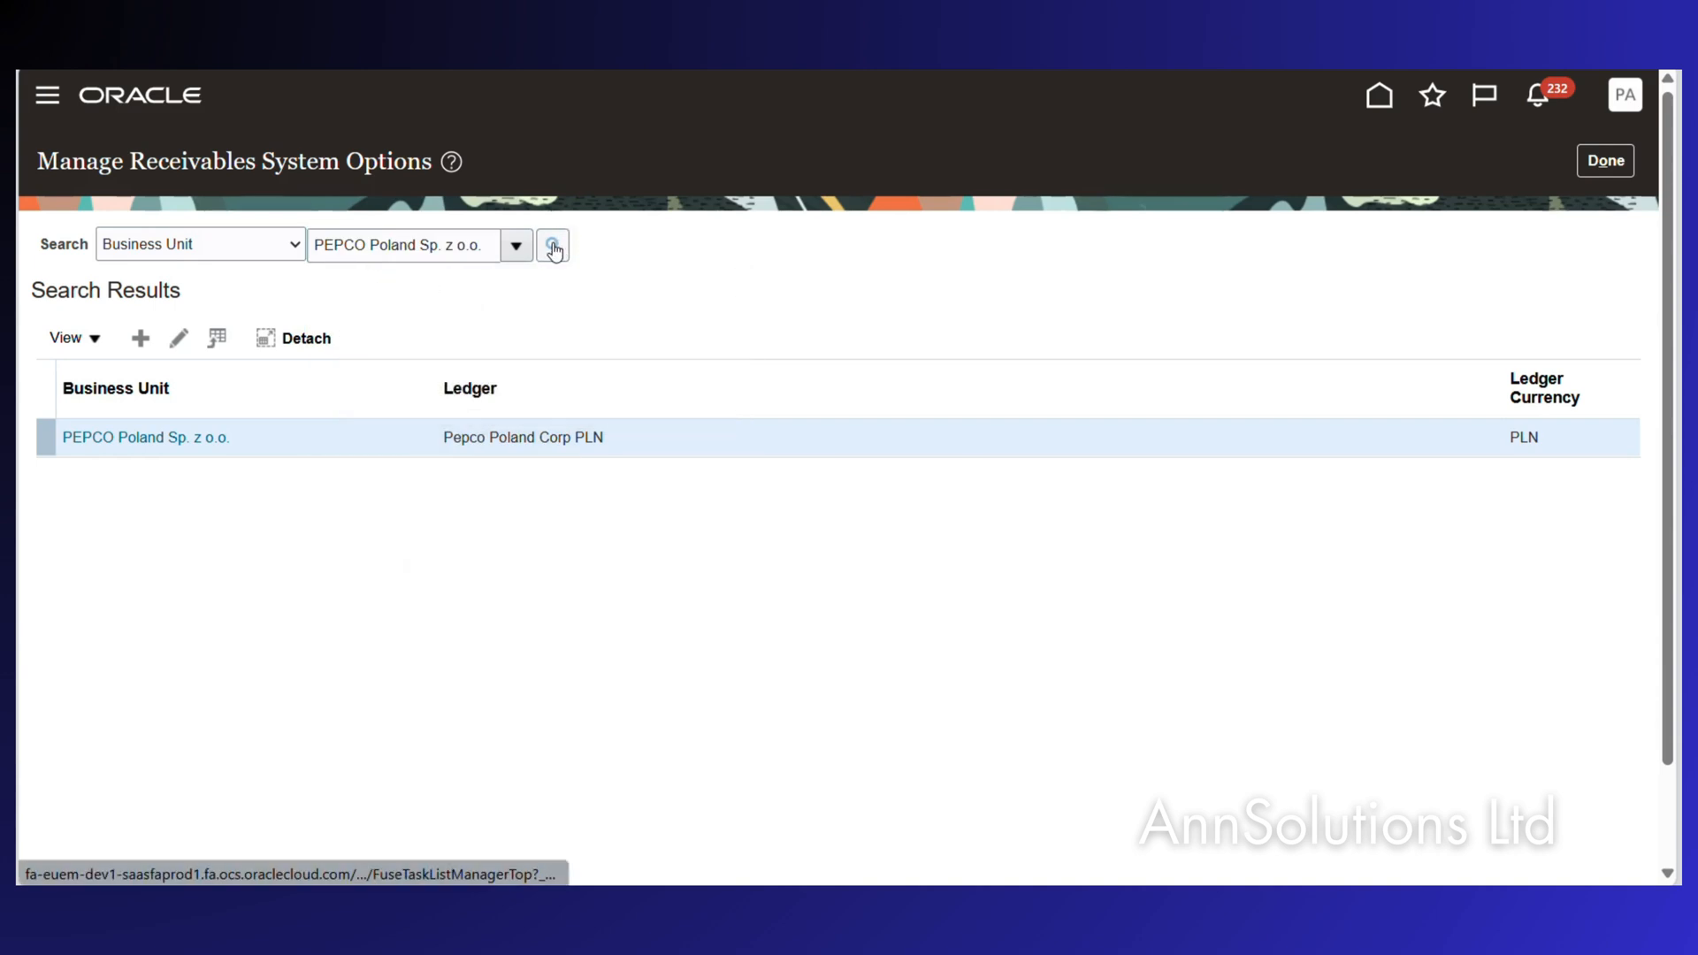
{"action": "left_click", "coordinate": [155, 437]}
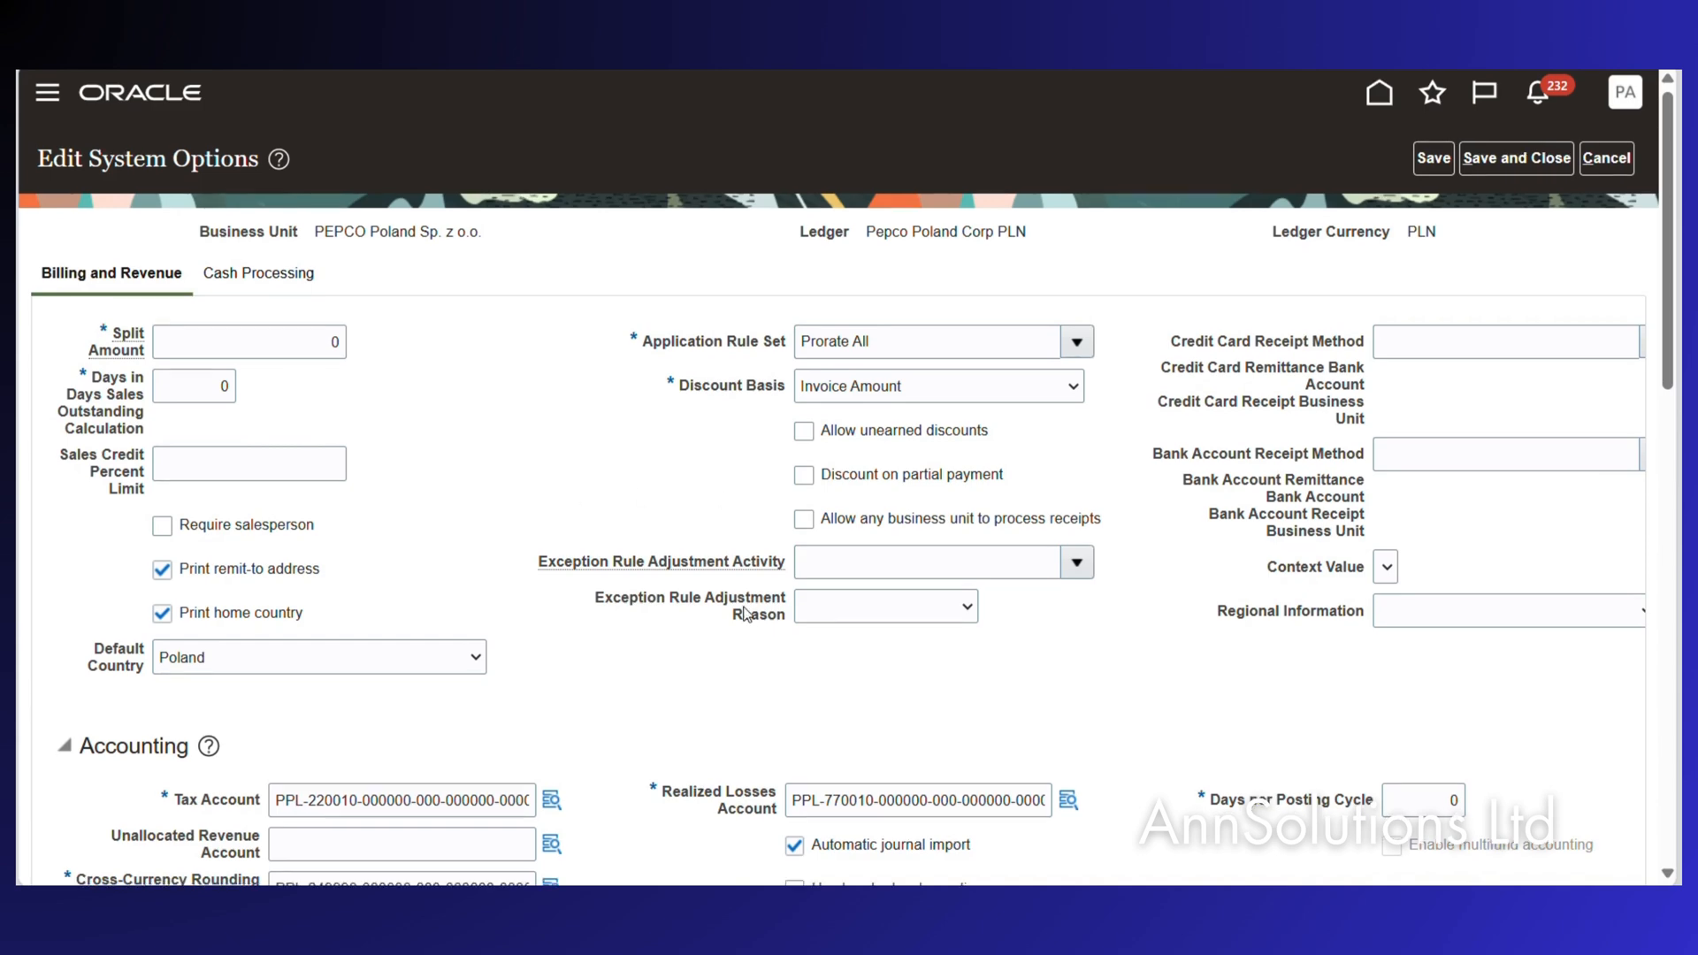
Under Cash Processing, set Cross-Currency Rate Type to National Bank of Poland and save the system options.
{"action": "scroll", "coordinate": [756, 567], "scroll_direction": "down", "scroll_amount": 1}
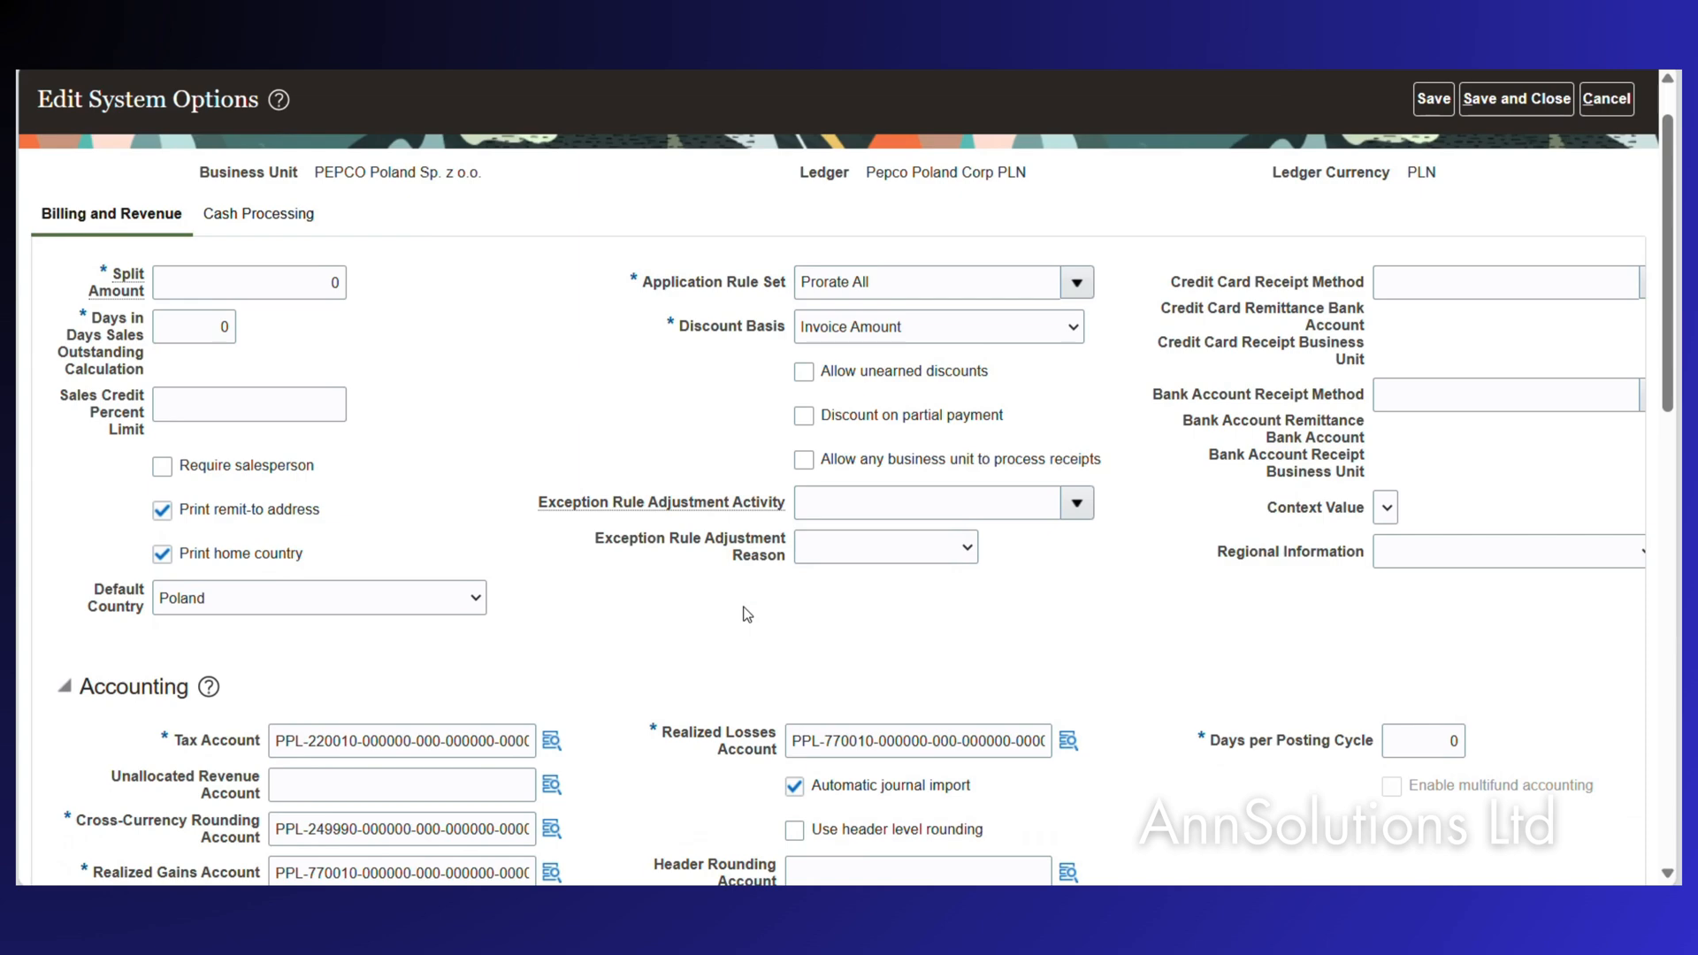
{"action": "left_click", "coordinate": [274, 213]}
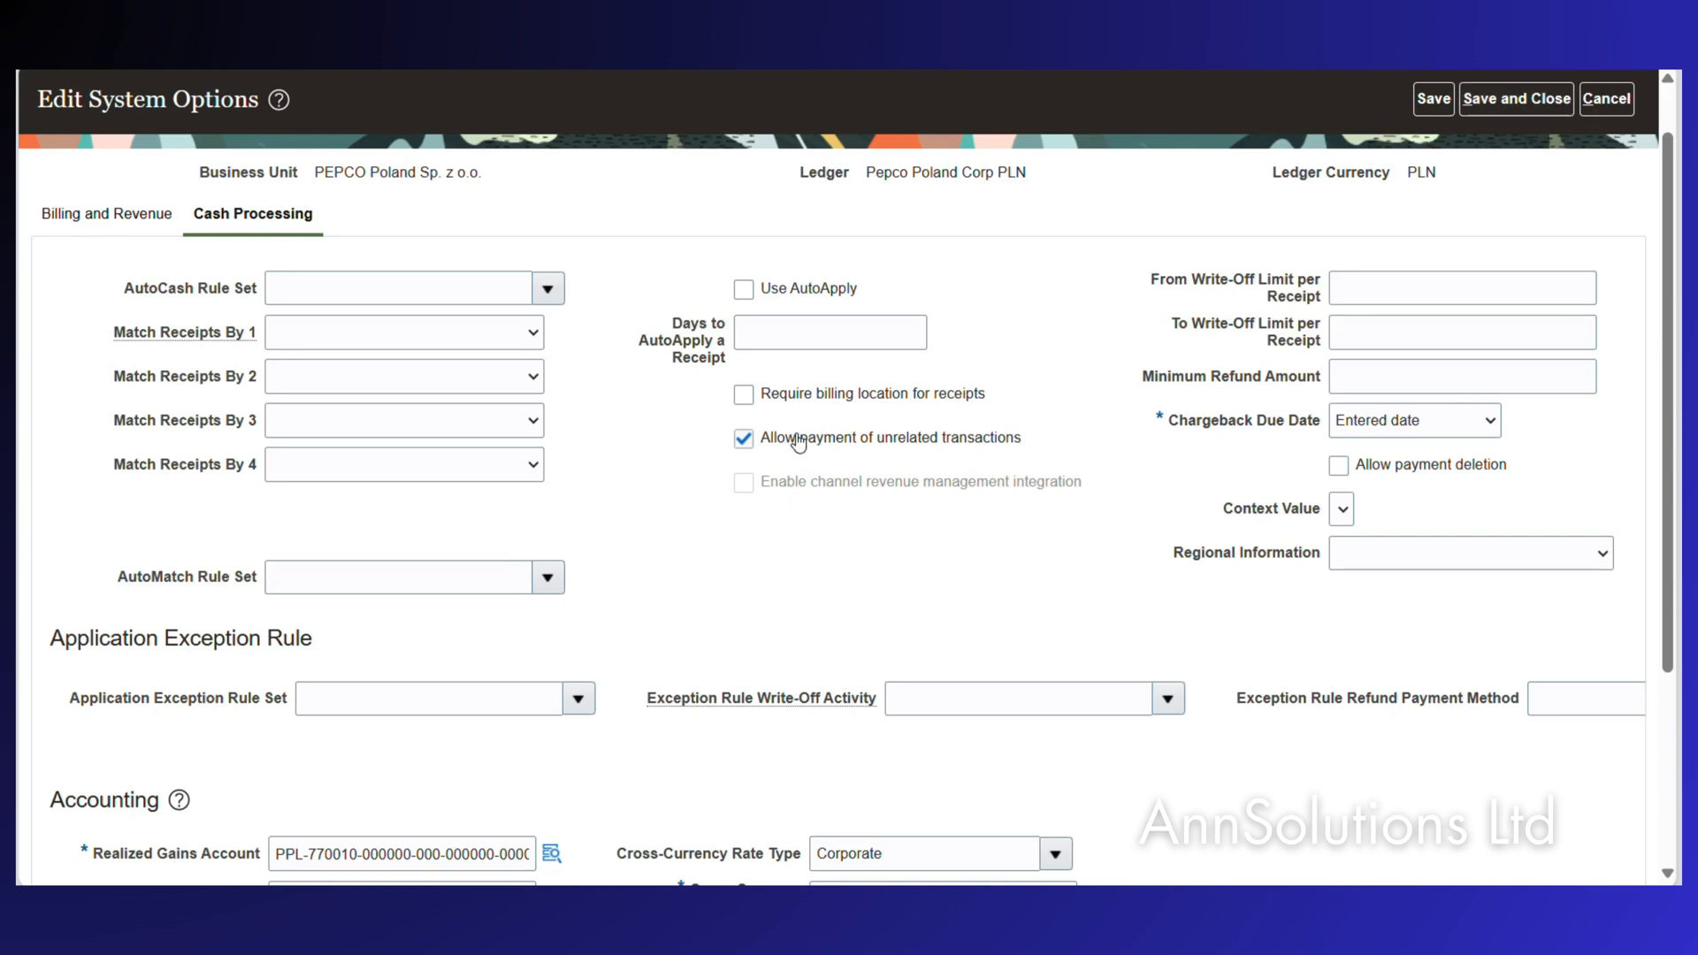
{"action": "scroll", "coordinate": [850, 603], "scroll_direction": "down", "scroll_amount": 3}
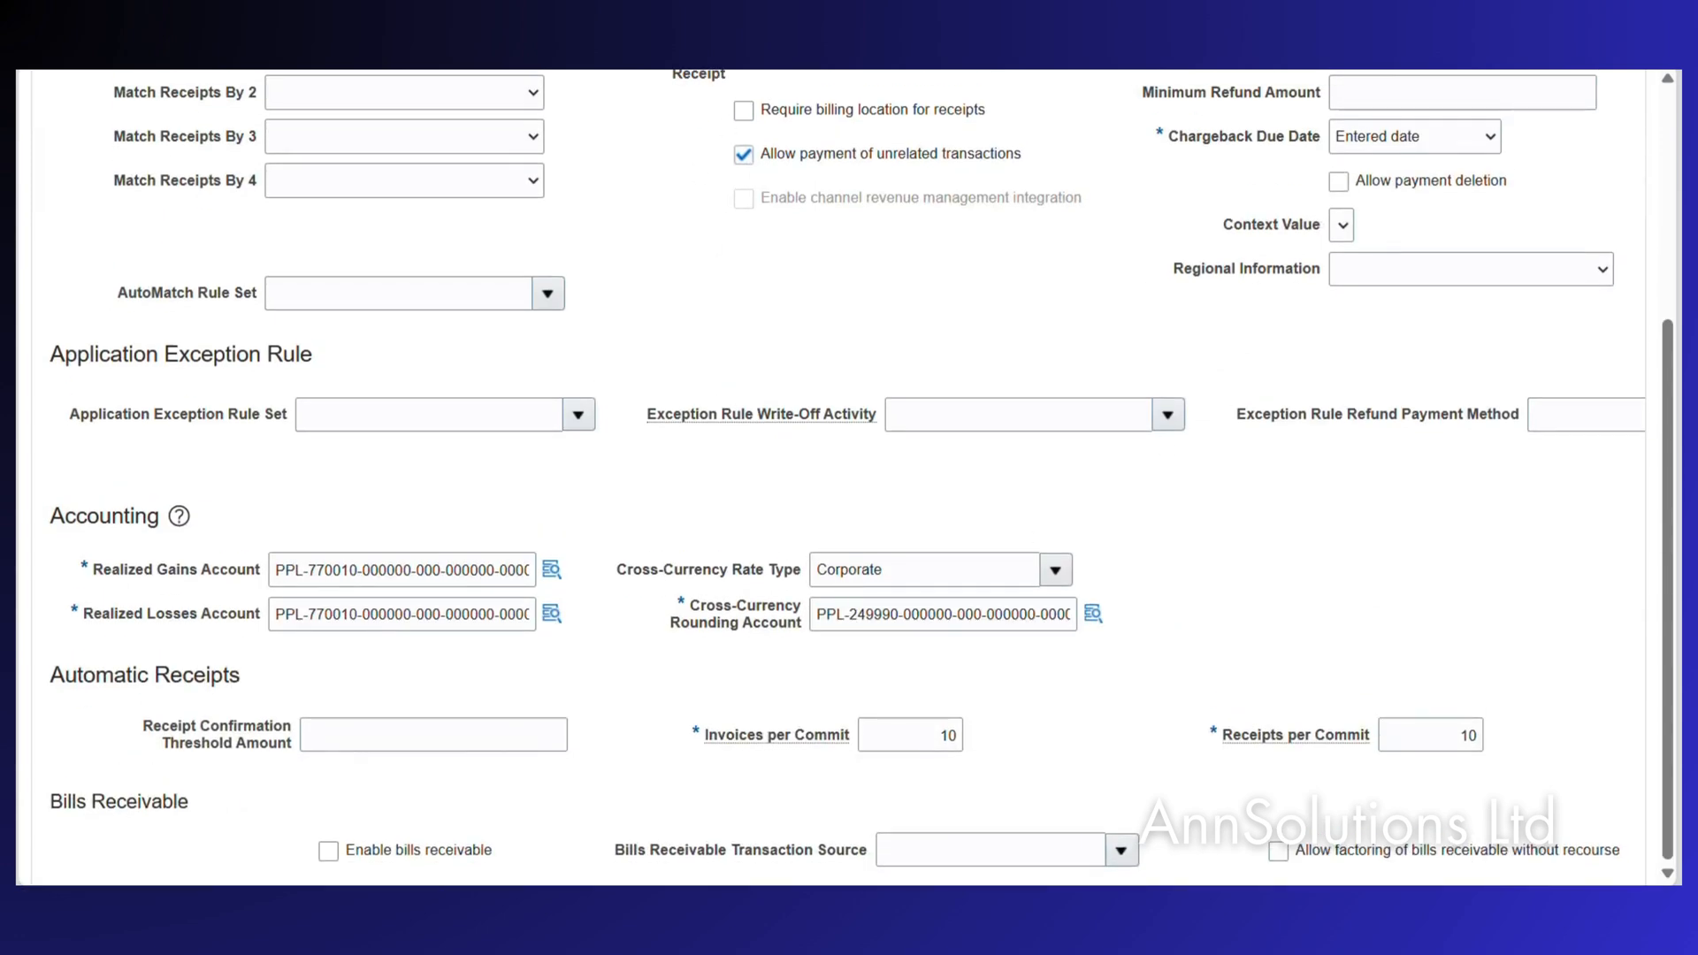
{"action": "left_click", "coordinate": [1055, 571]}
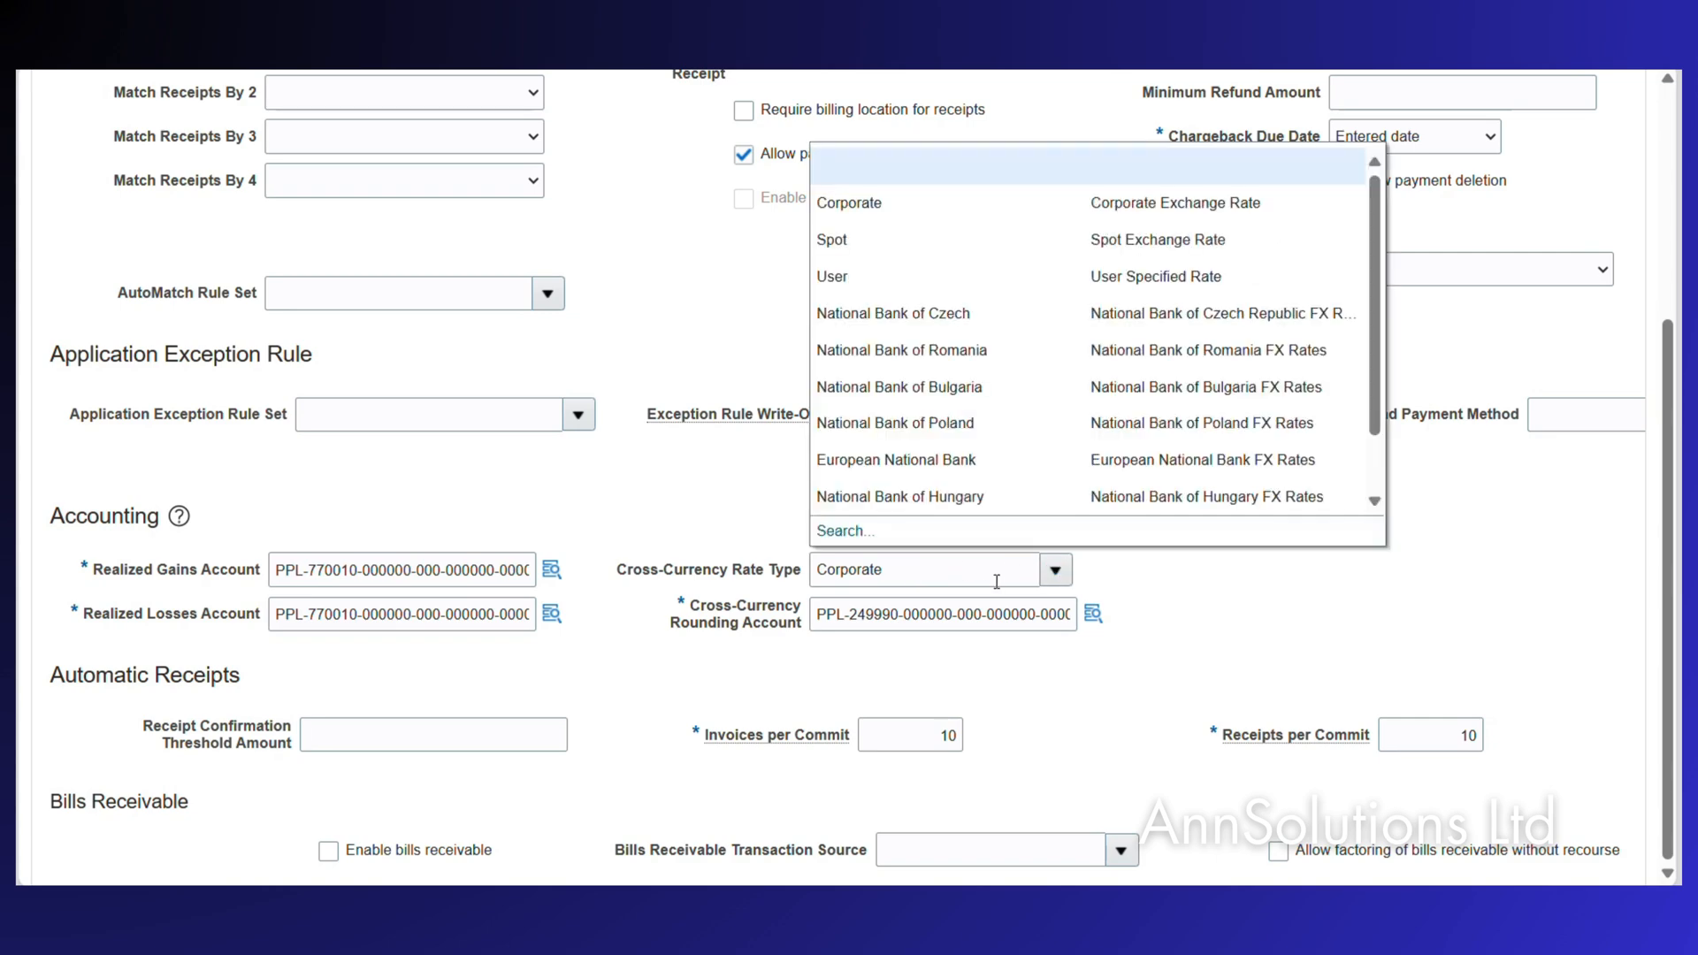
{"action": "left_click", "coordinate": [895, 424]}
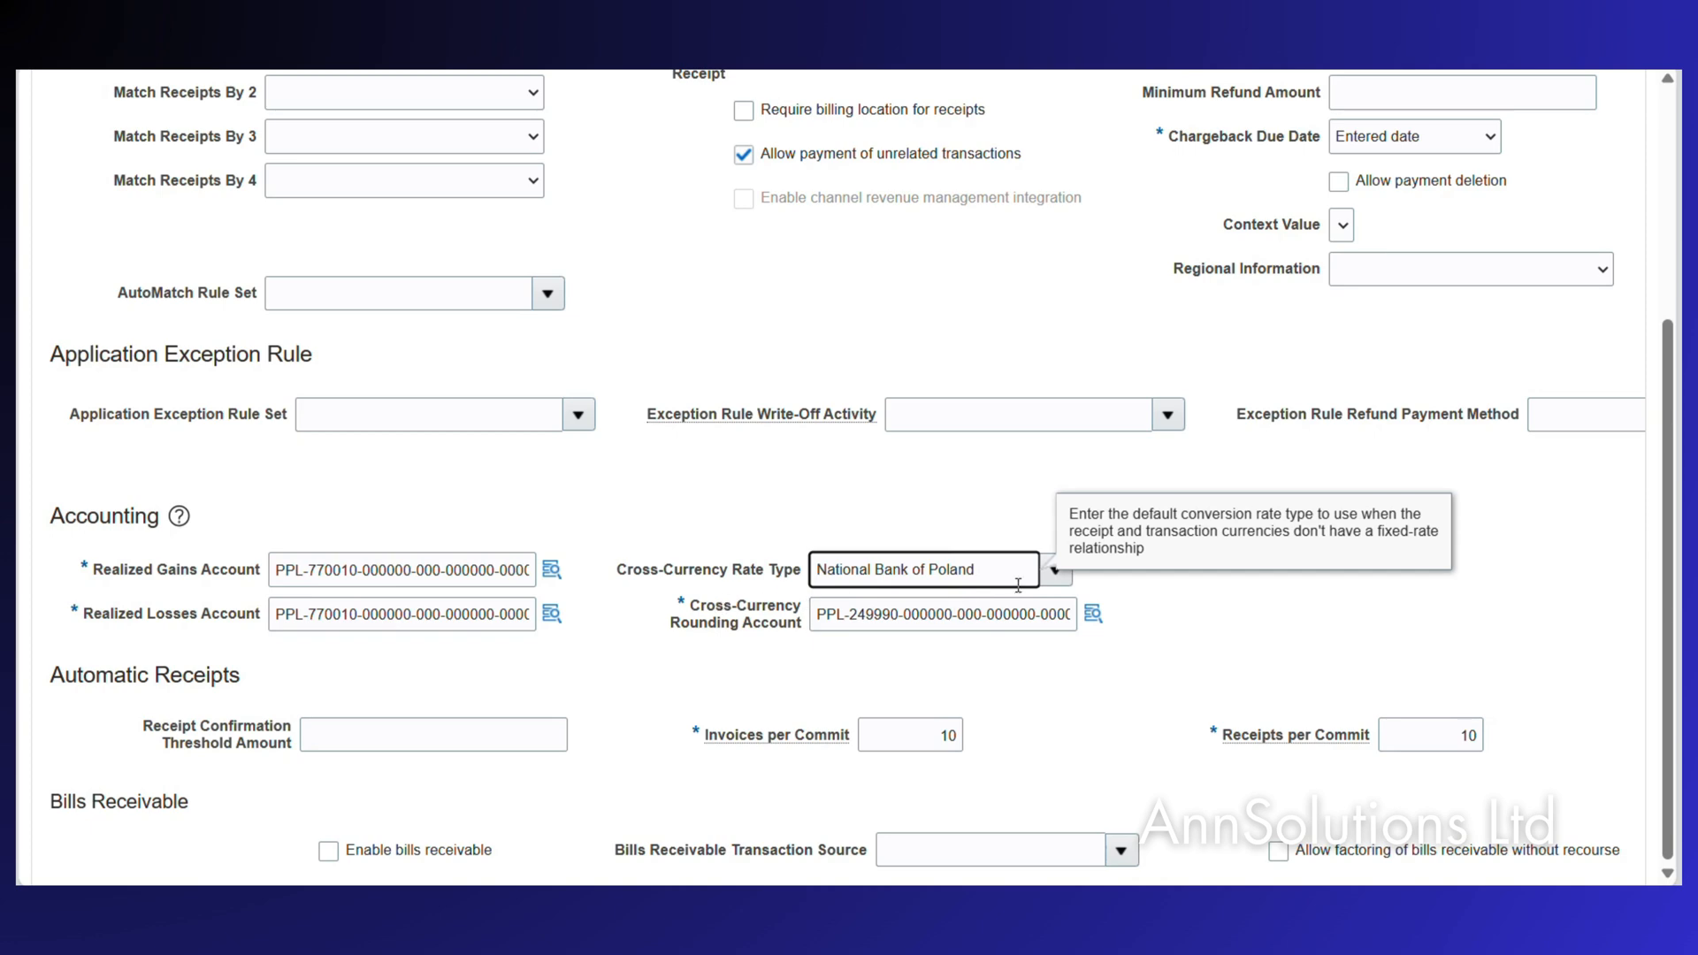
{"action": "scroll", "coordinate": [984, 492], "scroll_direction": "down", "scroll_amount": 2}
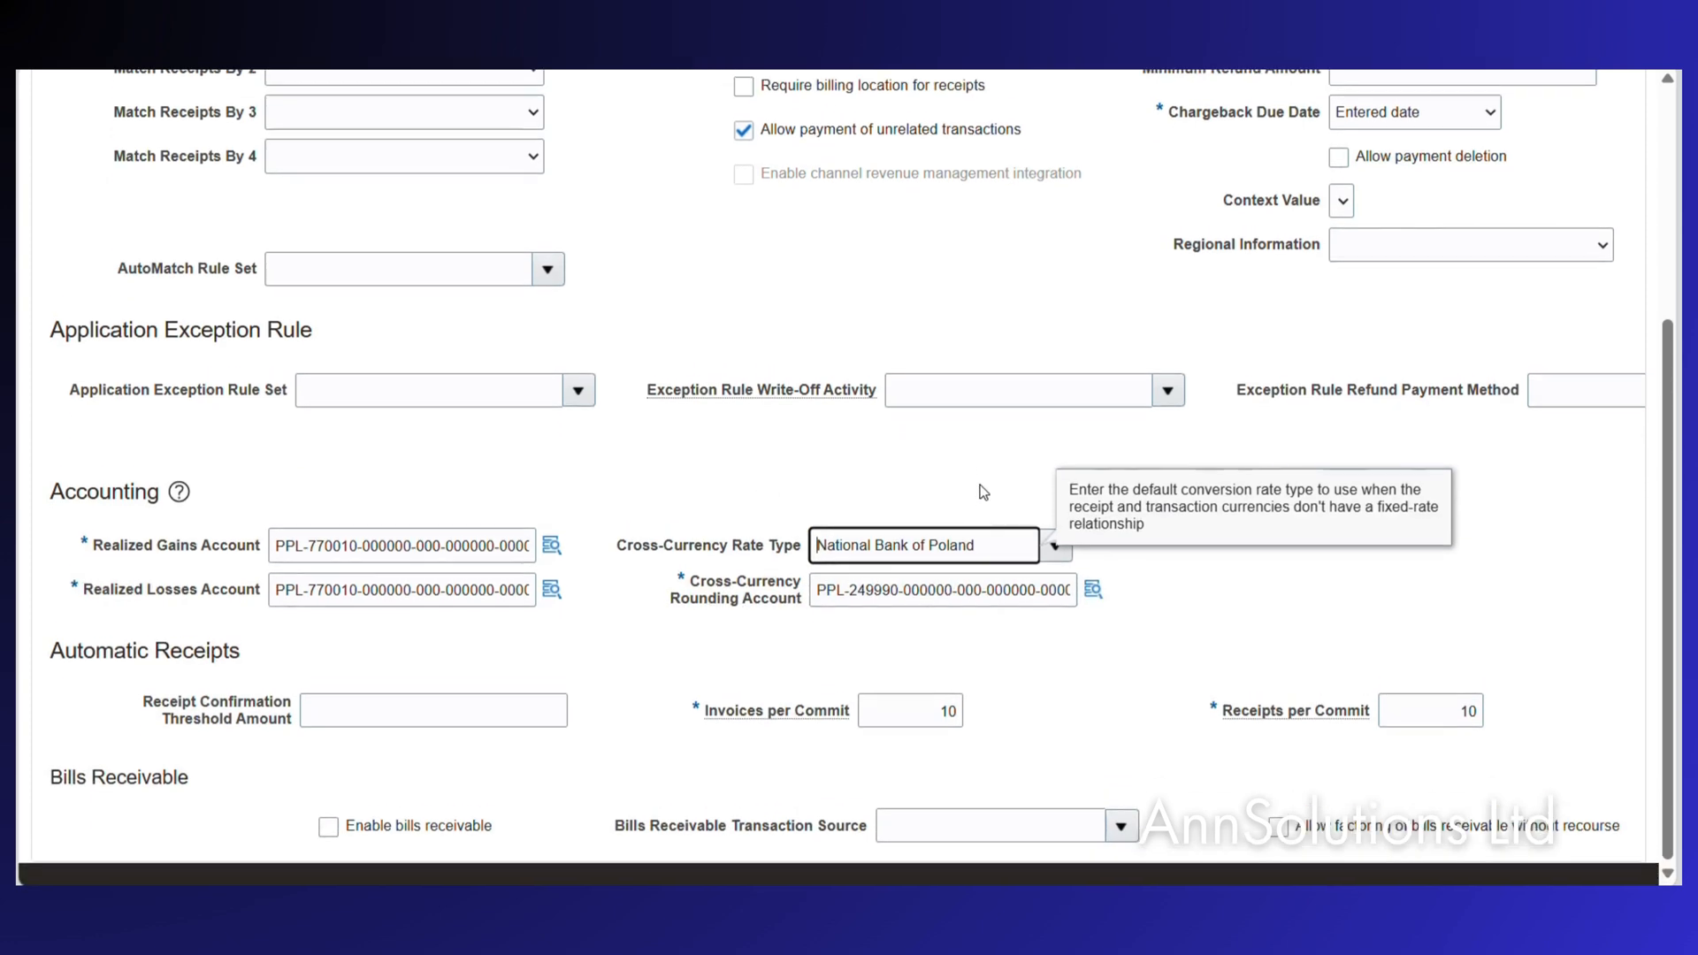
{"action": "scroll", "coordinate": [982, 491], "scroll_direction": "up", "scroll_amount": 4}
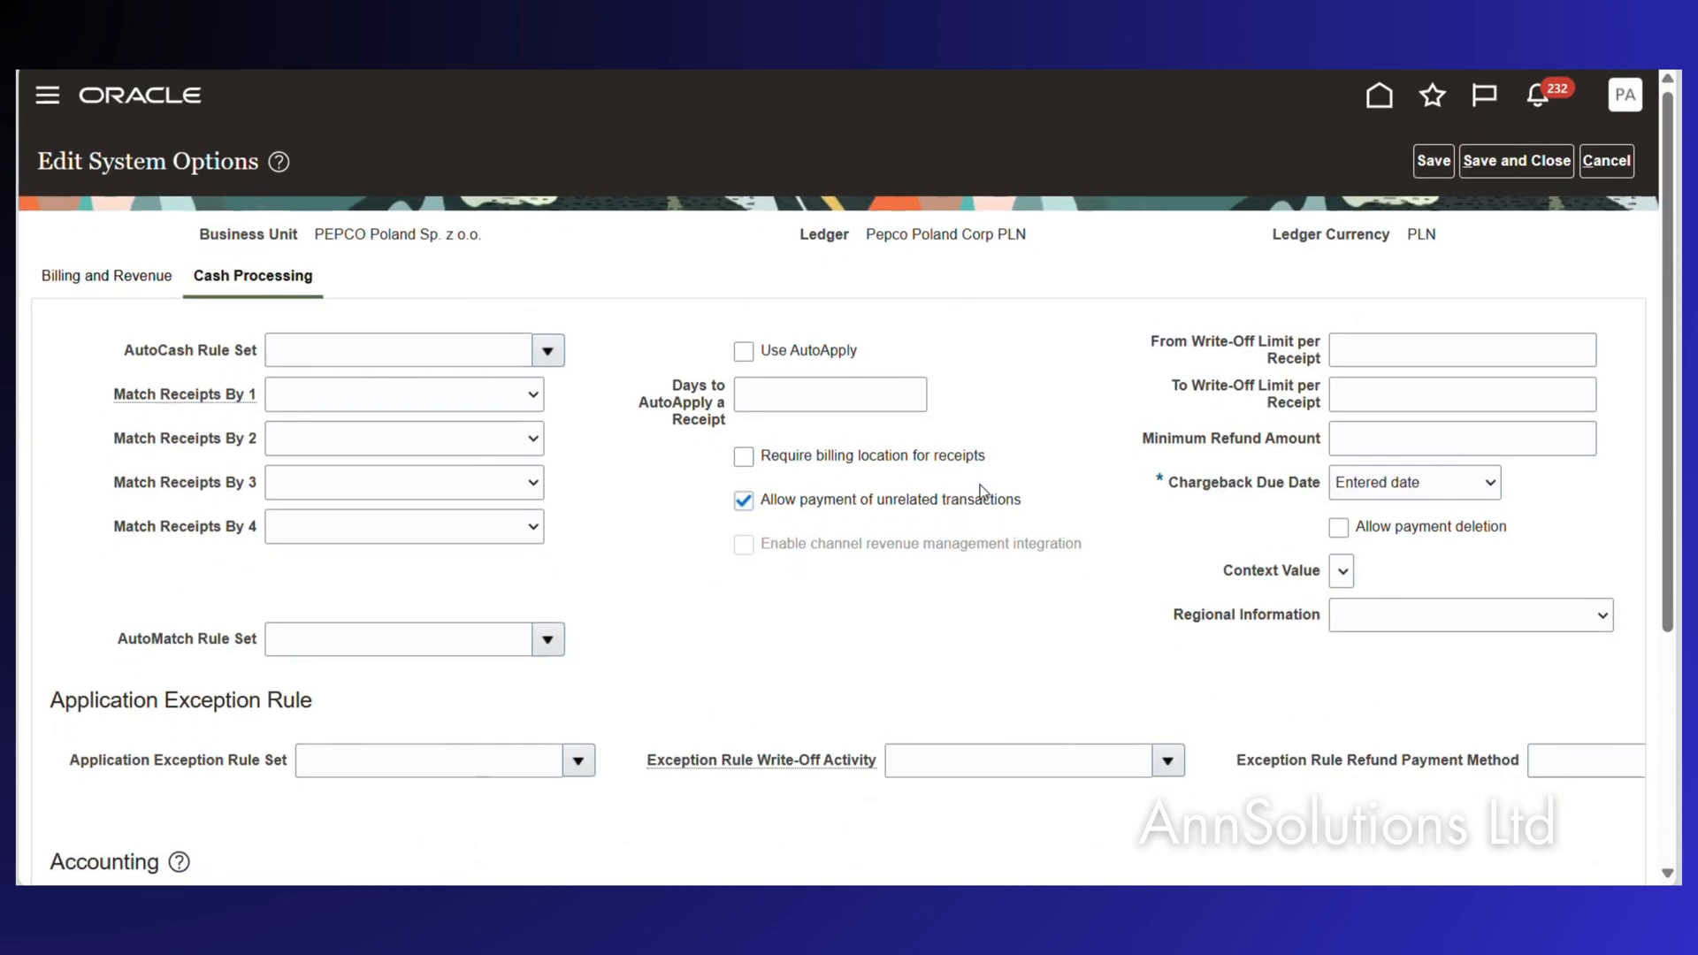
{"action": "left_click", "coordinate": [1535, 162]}
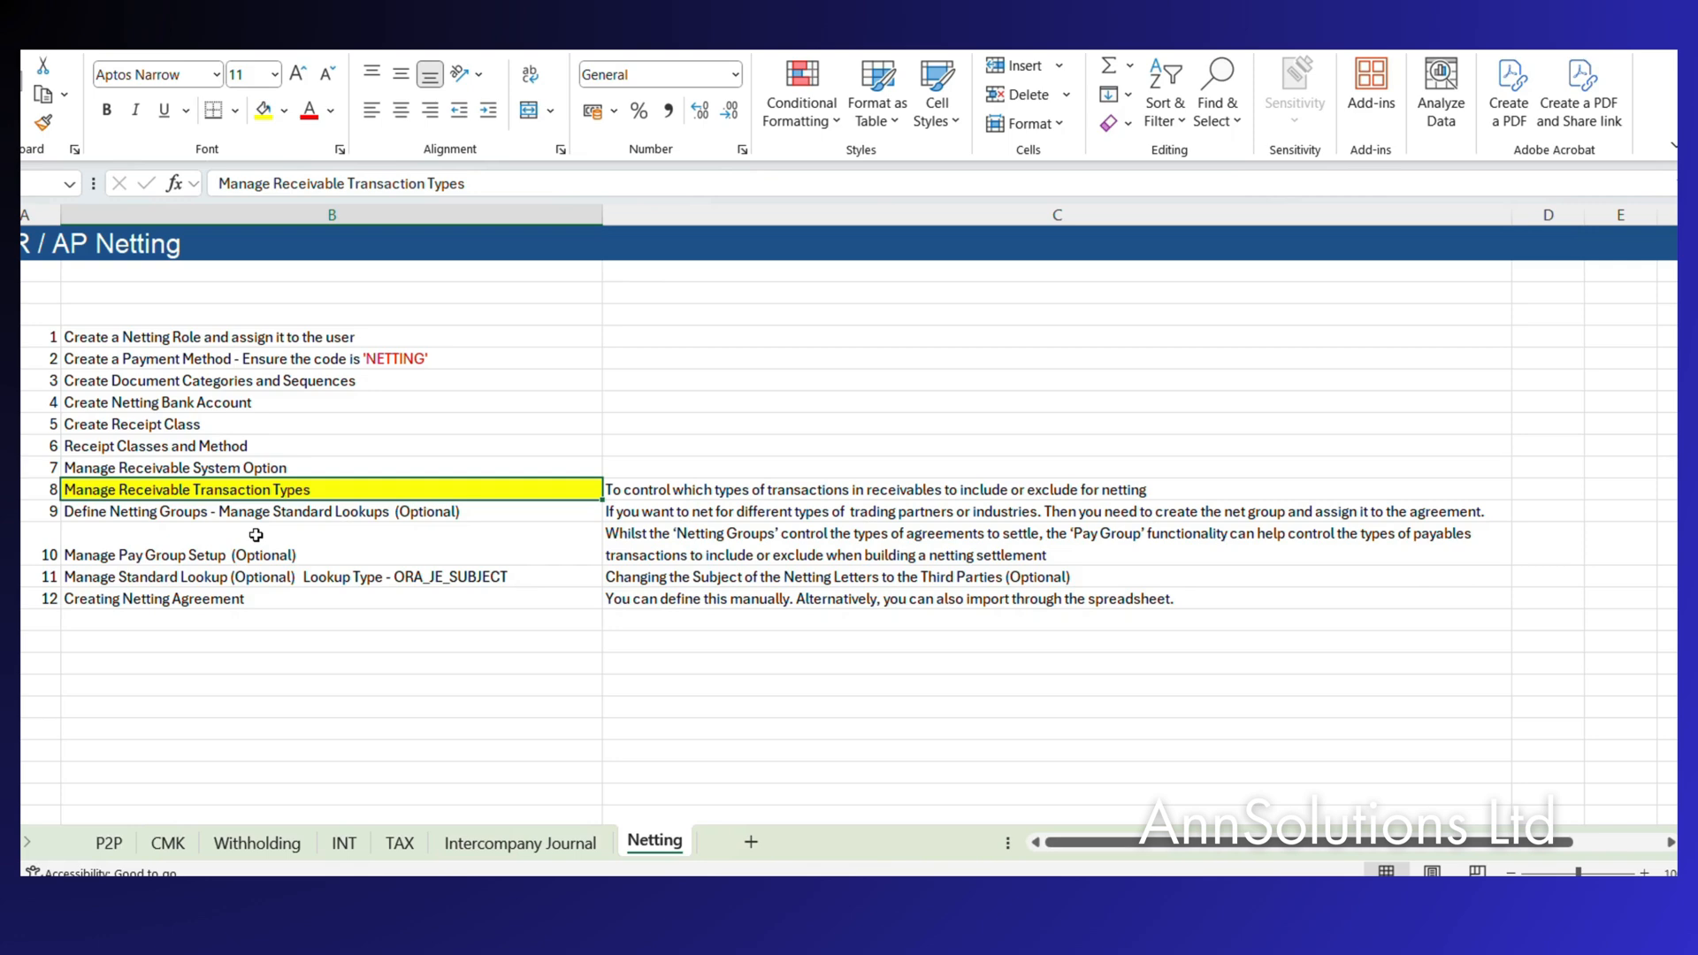
Note the checklist's next step, Manage Receivable Transaction Types, and return to Oracle Fusion.
{"action": "mouse_move", "coordinate": [834, 900]}
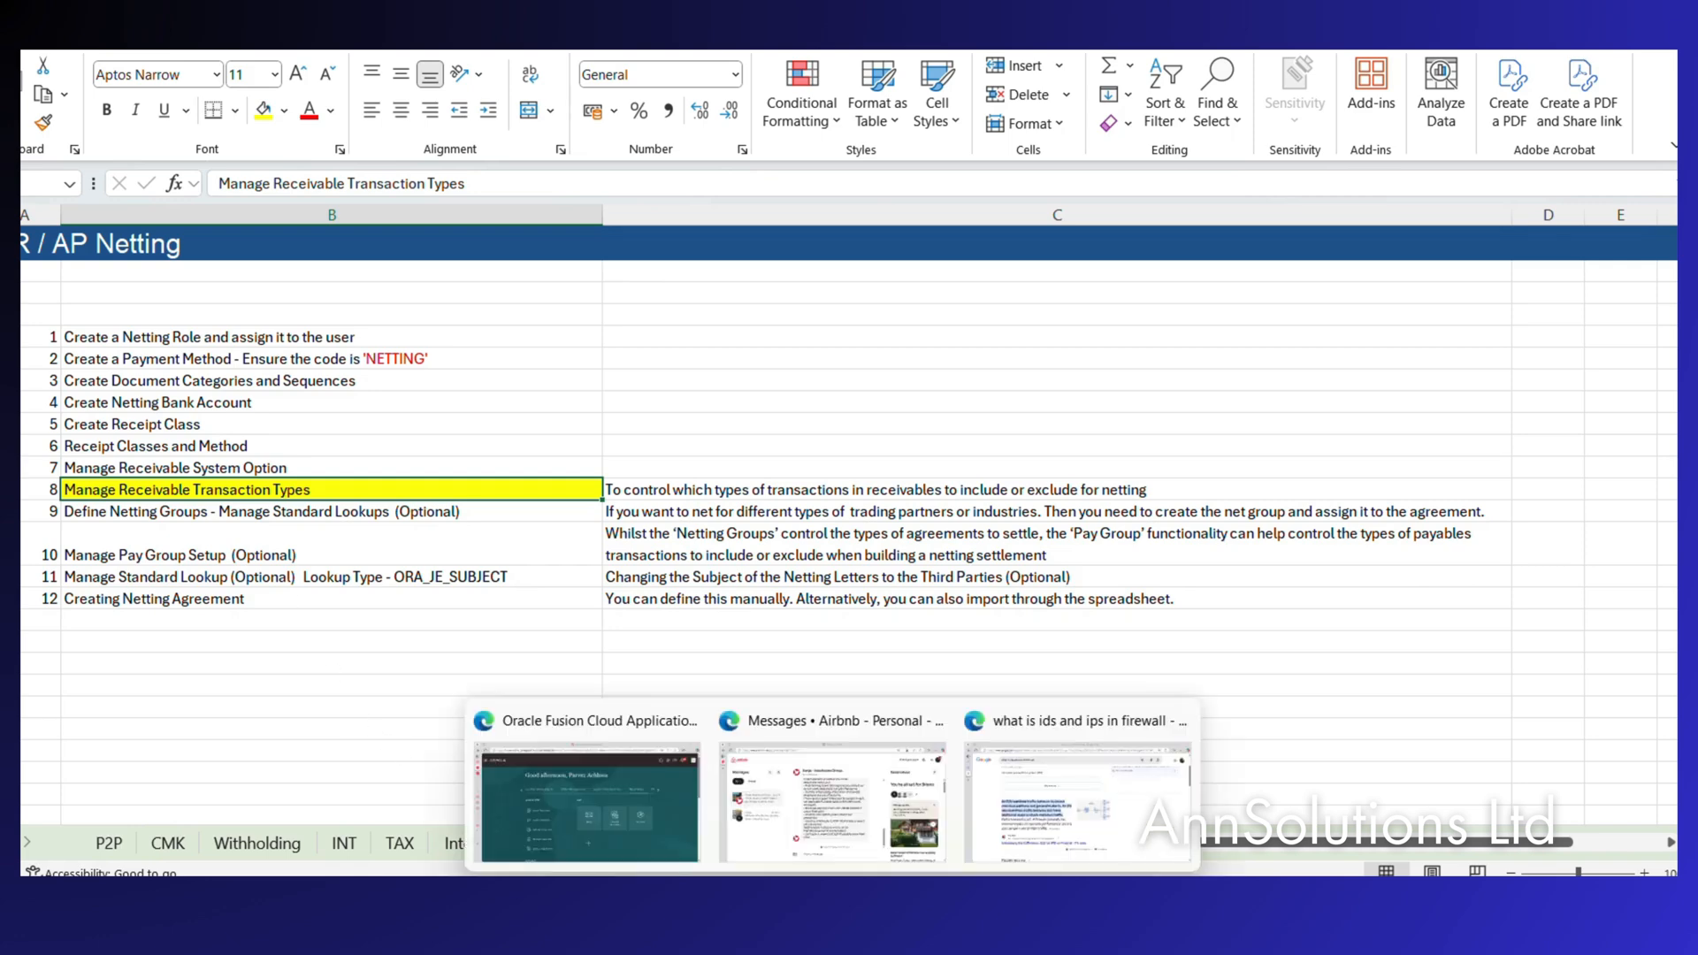
{"action": "left_click", "coordinate": [612, 809]}
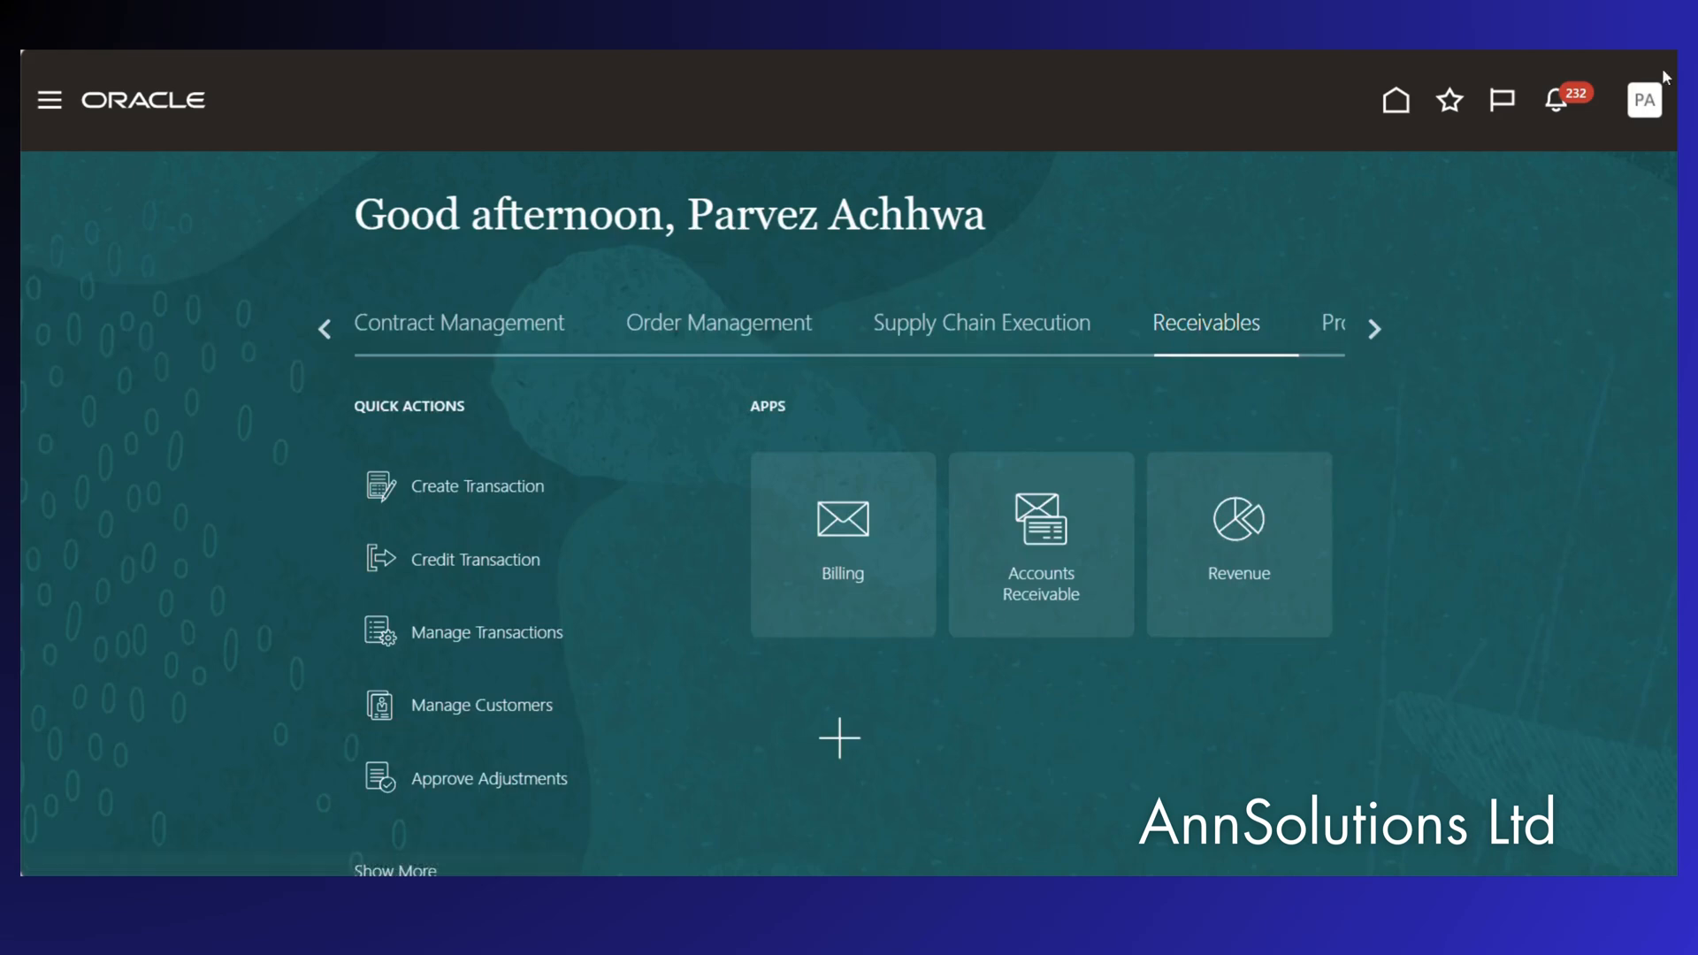
Go to Setup and Maintenance and show the Receivables setup tasks.
{"action": "left_click", "coordinate": [1645, 104]}
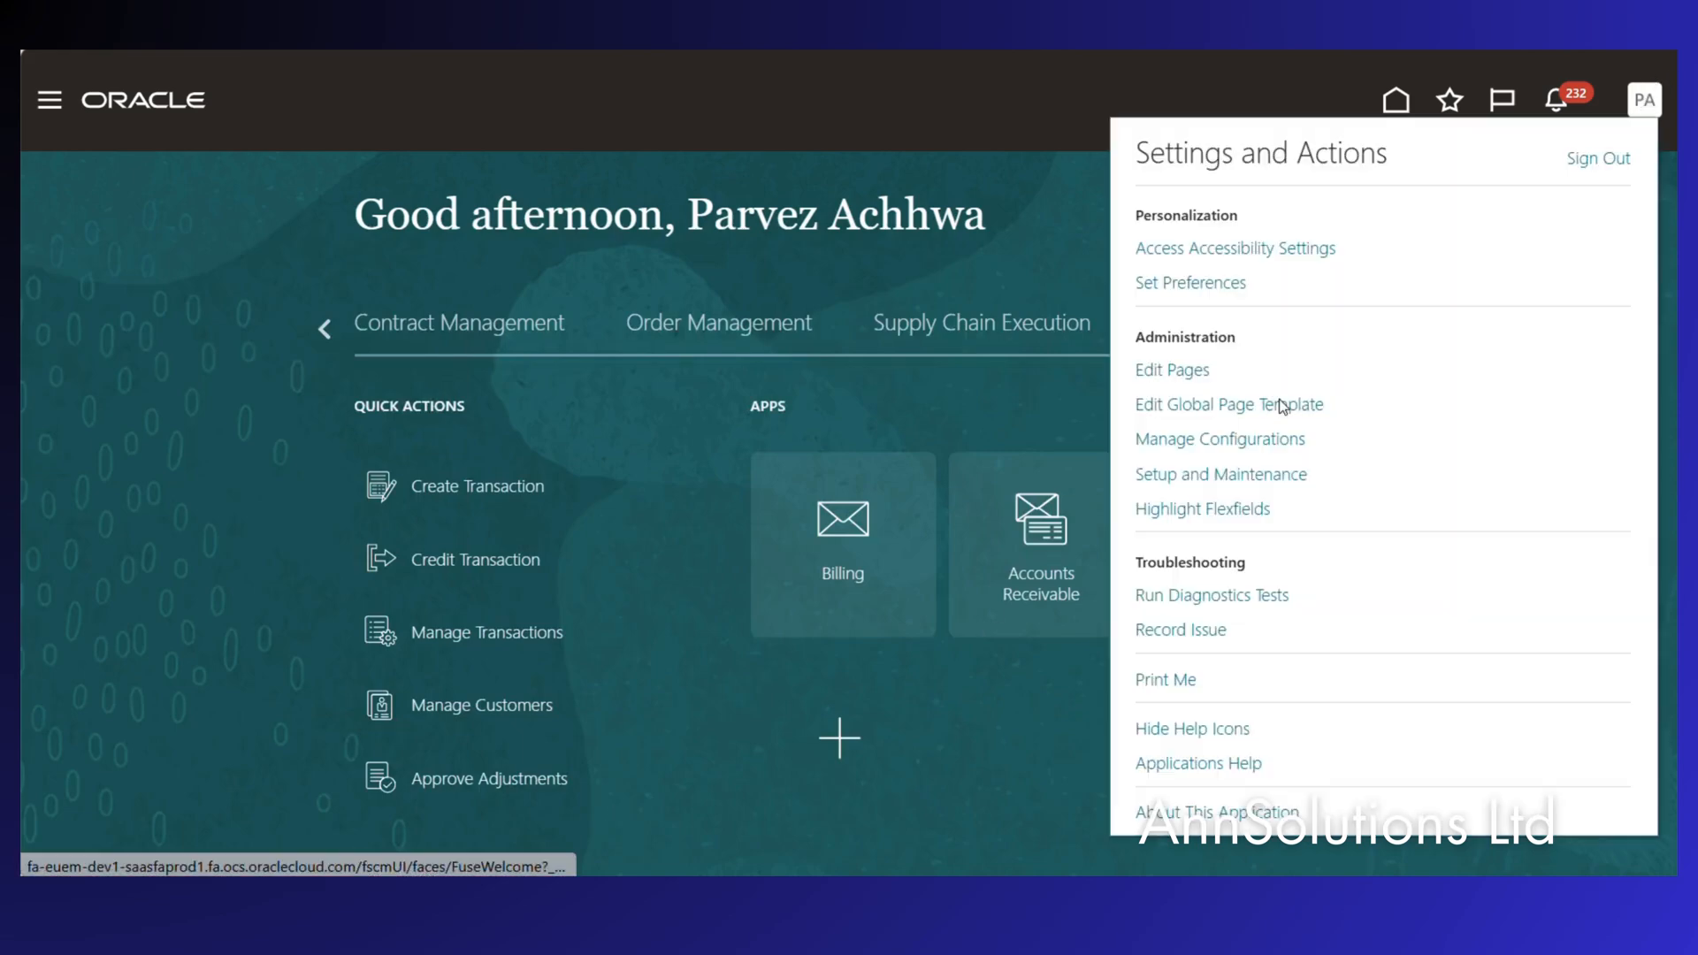
{"action": "left_click", "coordinate": [1236, 478]}
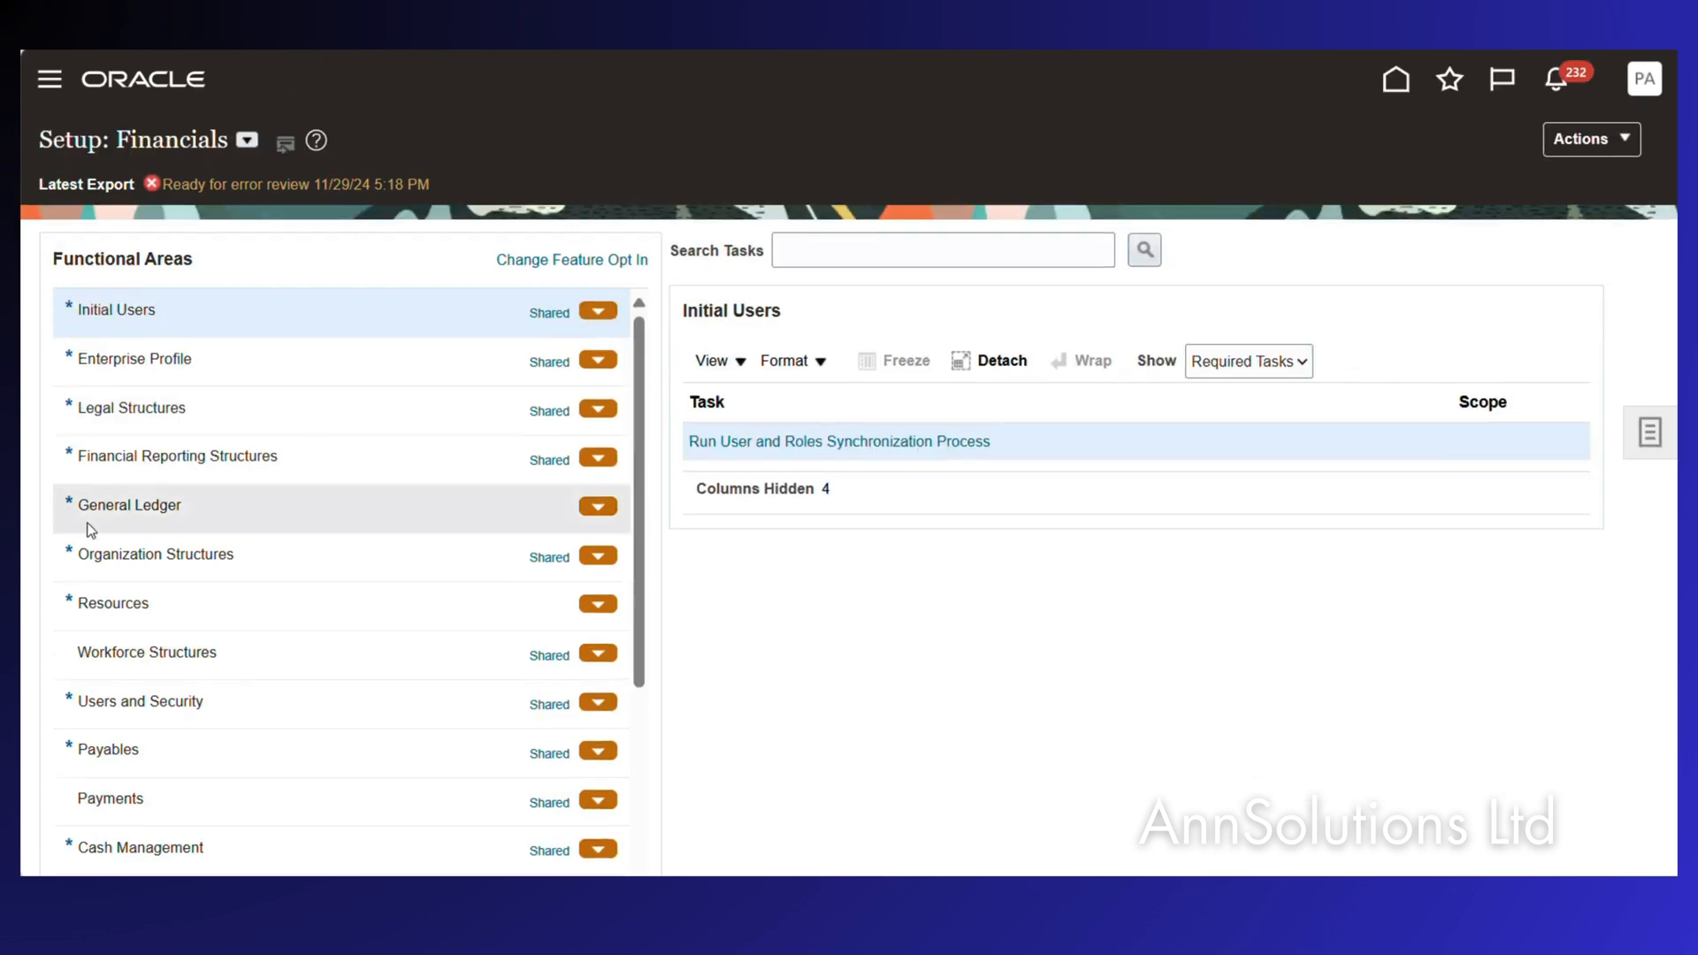
{"action": "scroll", "coordinate": [203, 708], "scroll_direction": "down", "scroll_amount": 3}
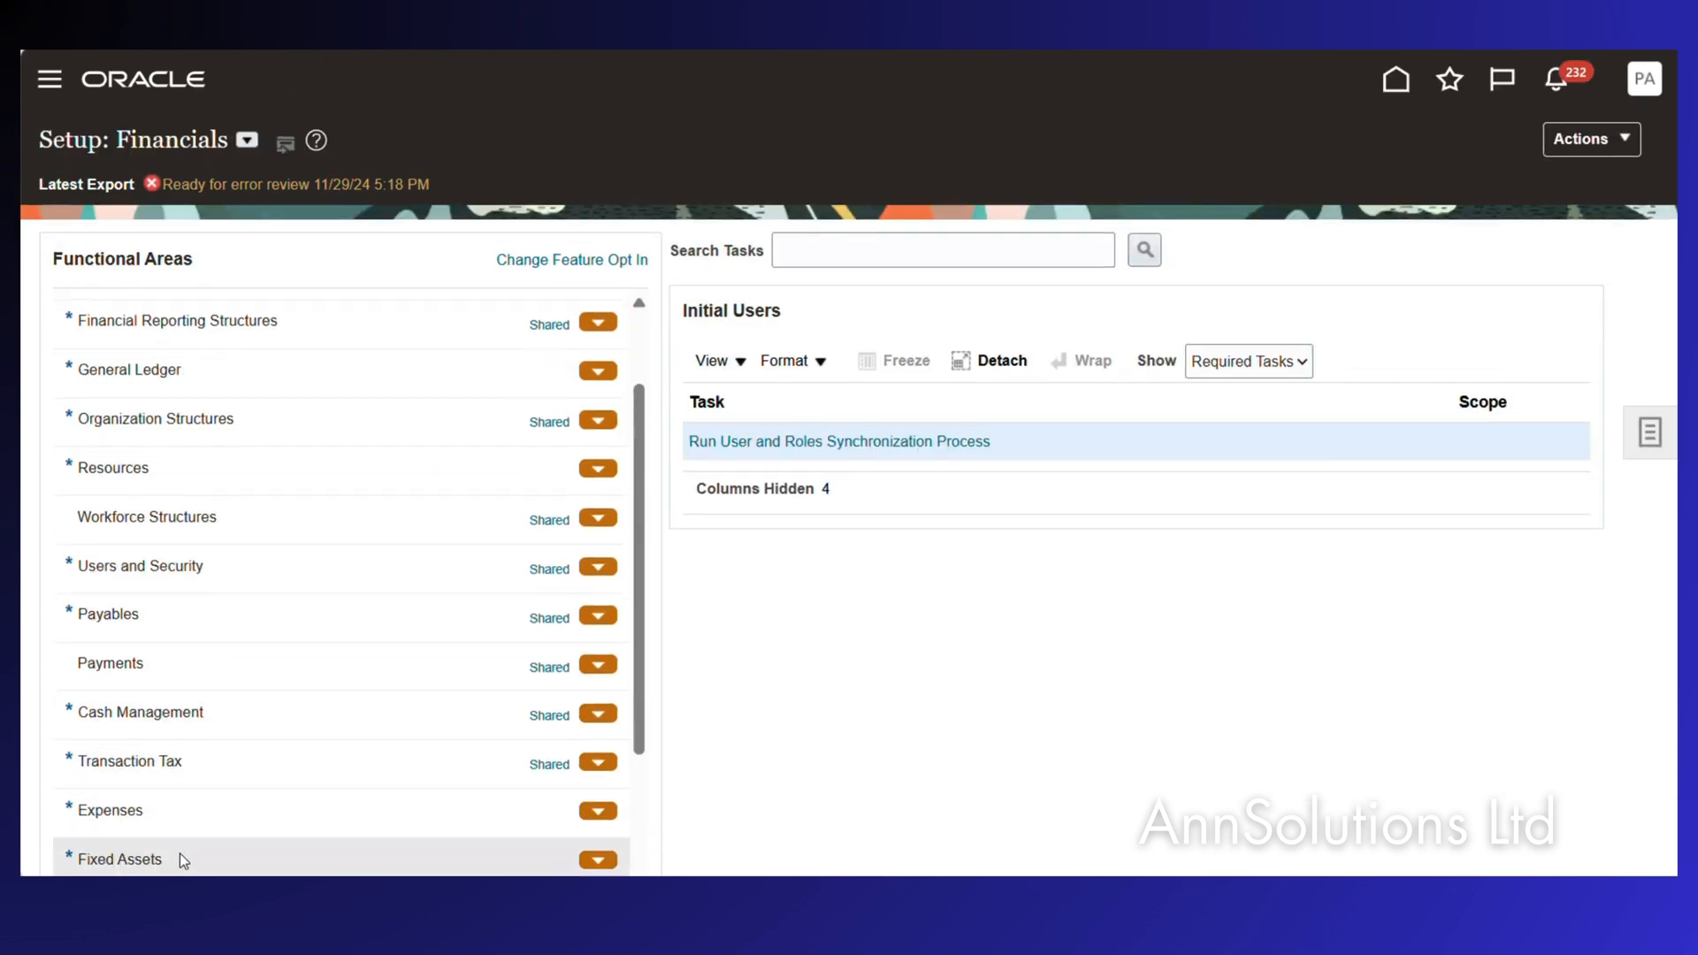
{"action": "scroll", "coordinate": [179, 852], "scroll_direction": "down", "scroll_amount": 2}
{"action": "left_click", "coordinate": [164, 837]}
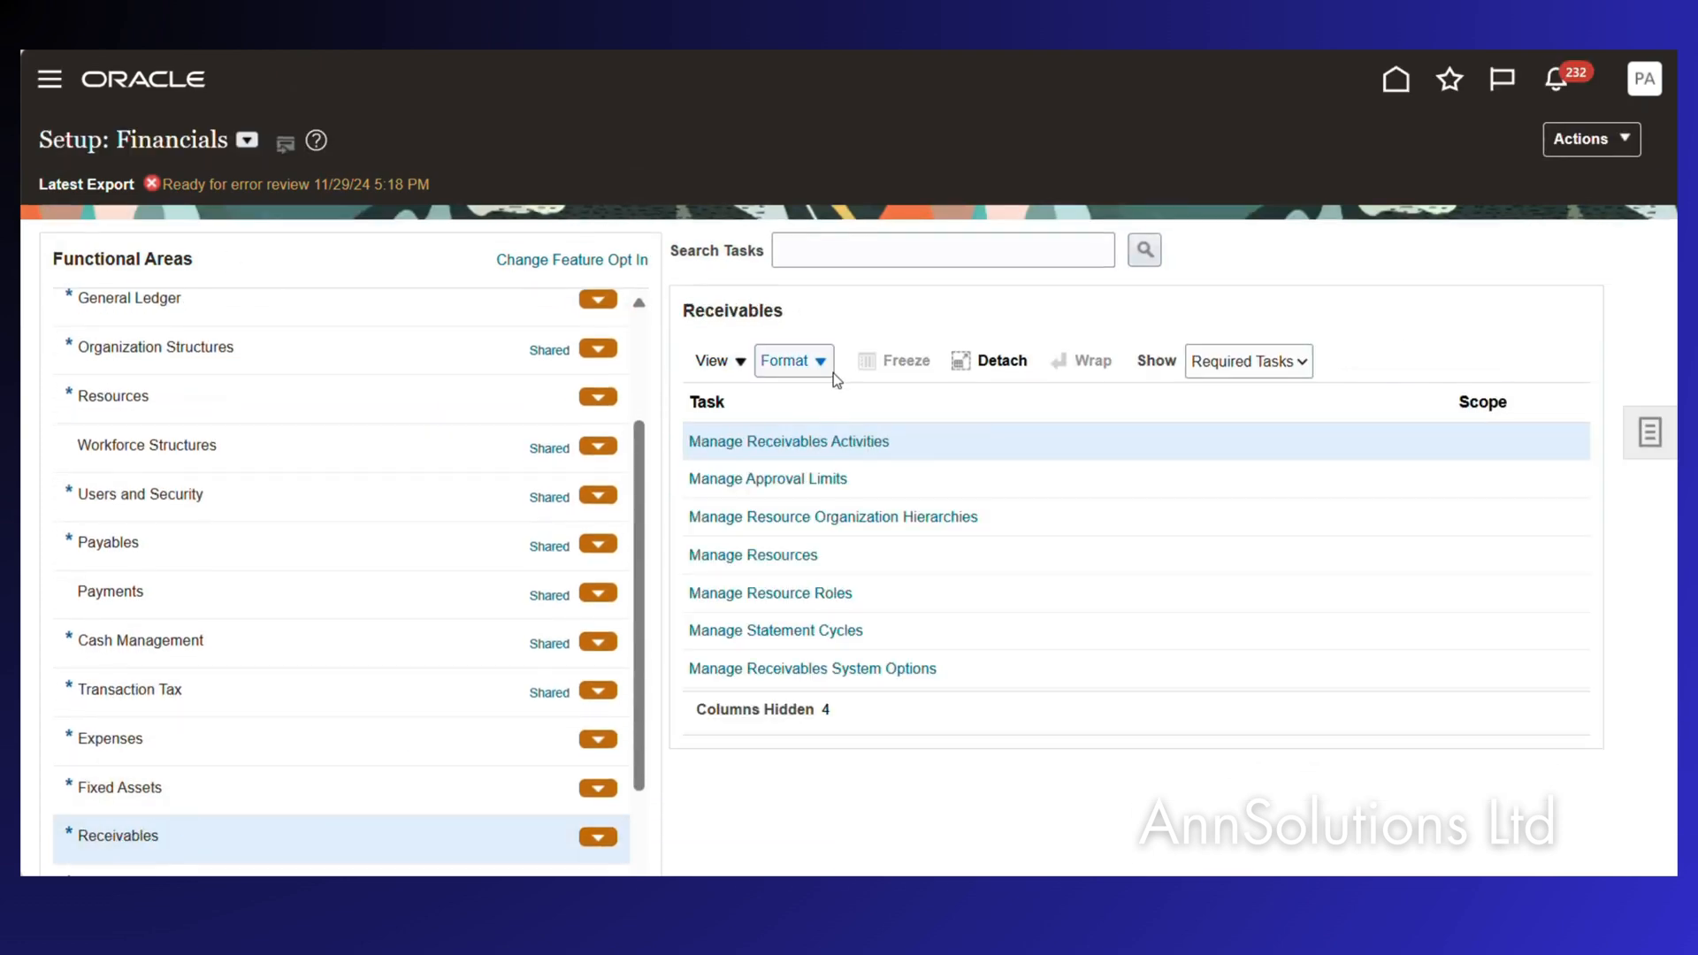
Search the tasks for 'manage transaction type' and open Manage Transaction Types.
{"action": "left_click", "coordinate": [836, 251]}
{"action": "type", "text": "mana"}
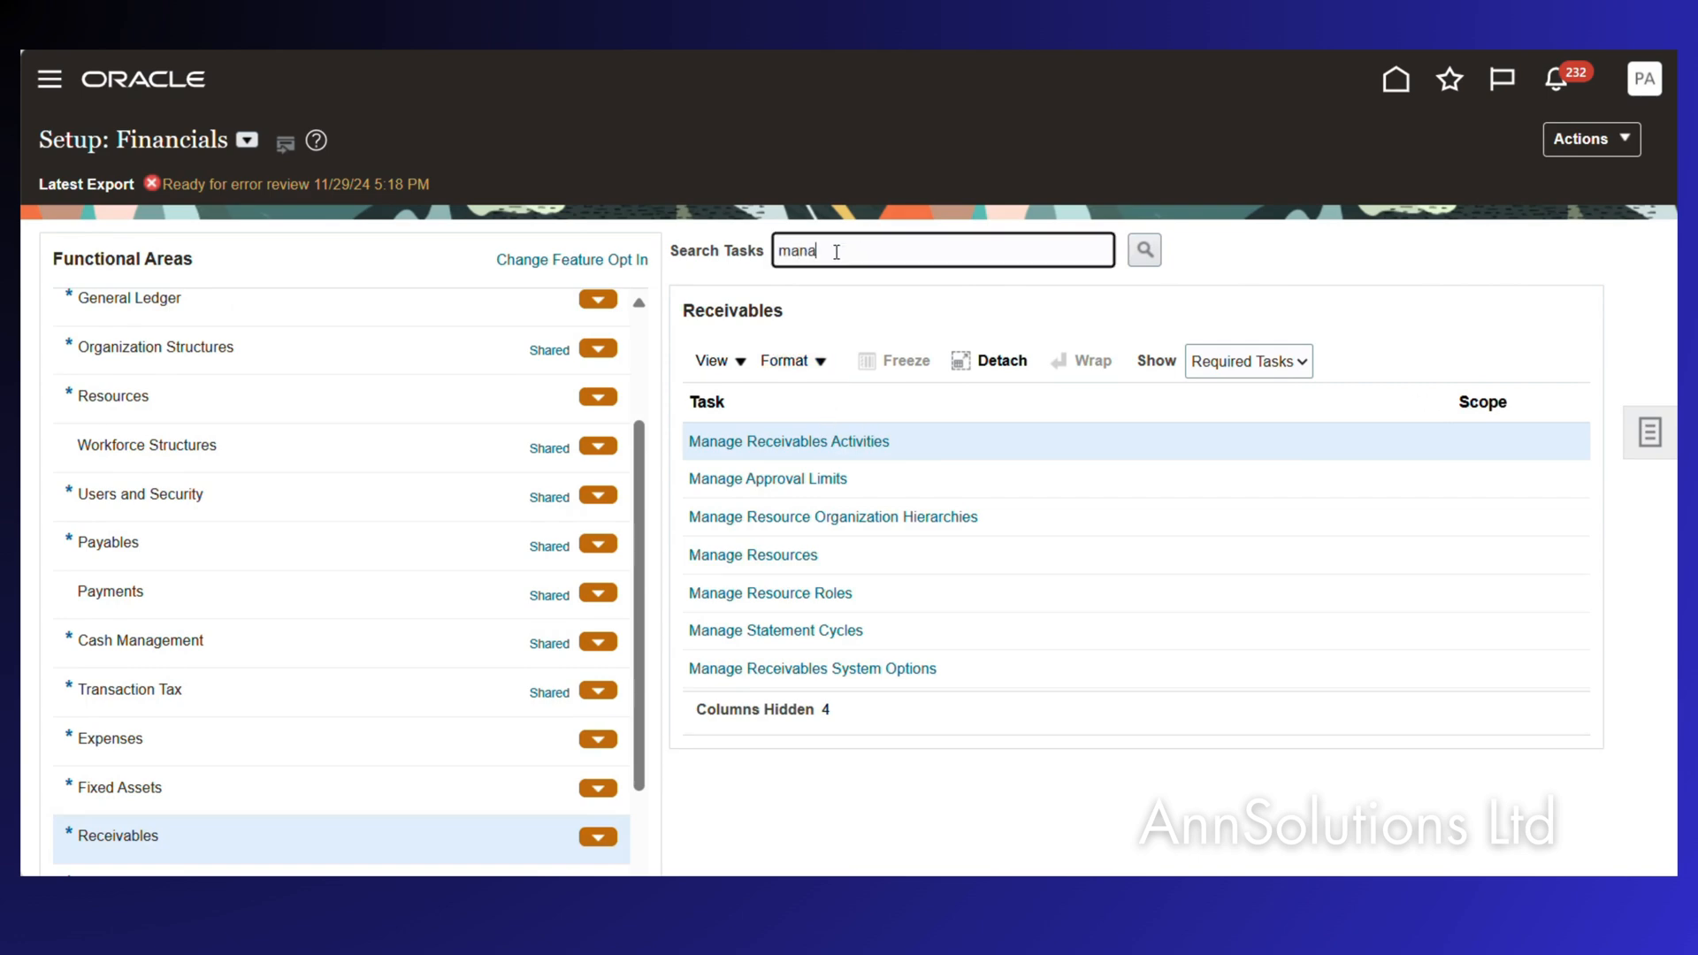
{"action": "type", "text": "ge transaction type"}
{"action": "key", "text": "Return"}
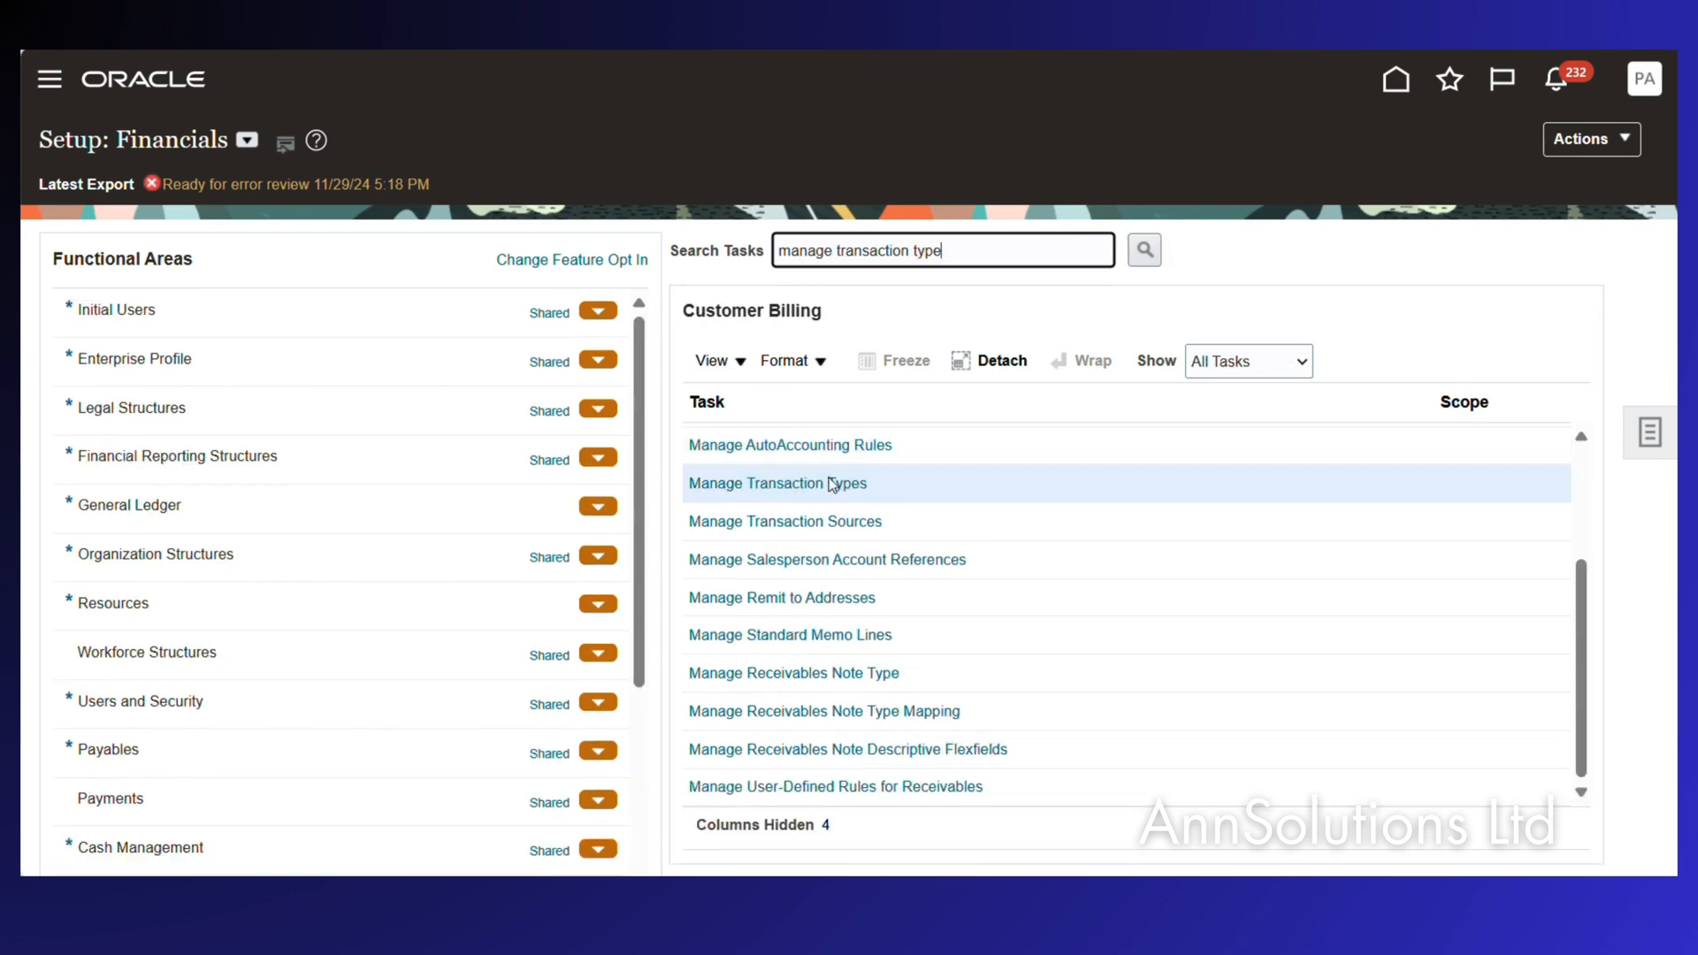
{"action": "left_click", "coordinate": [792, 485]}
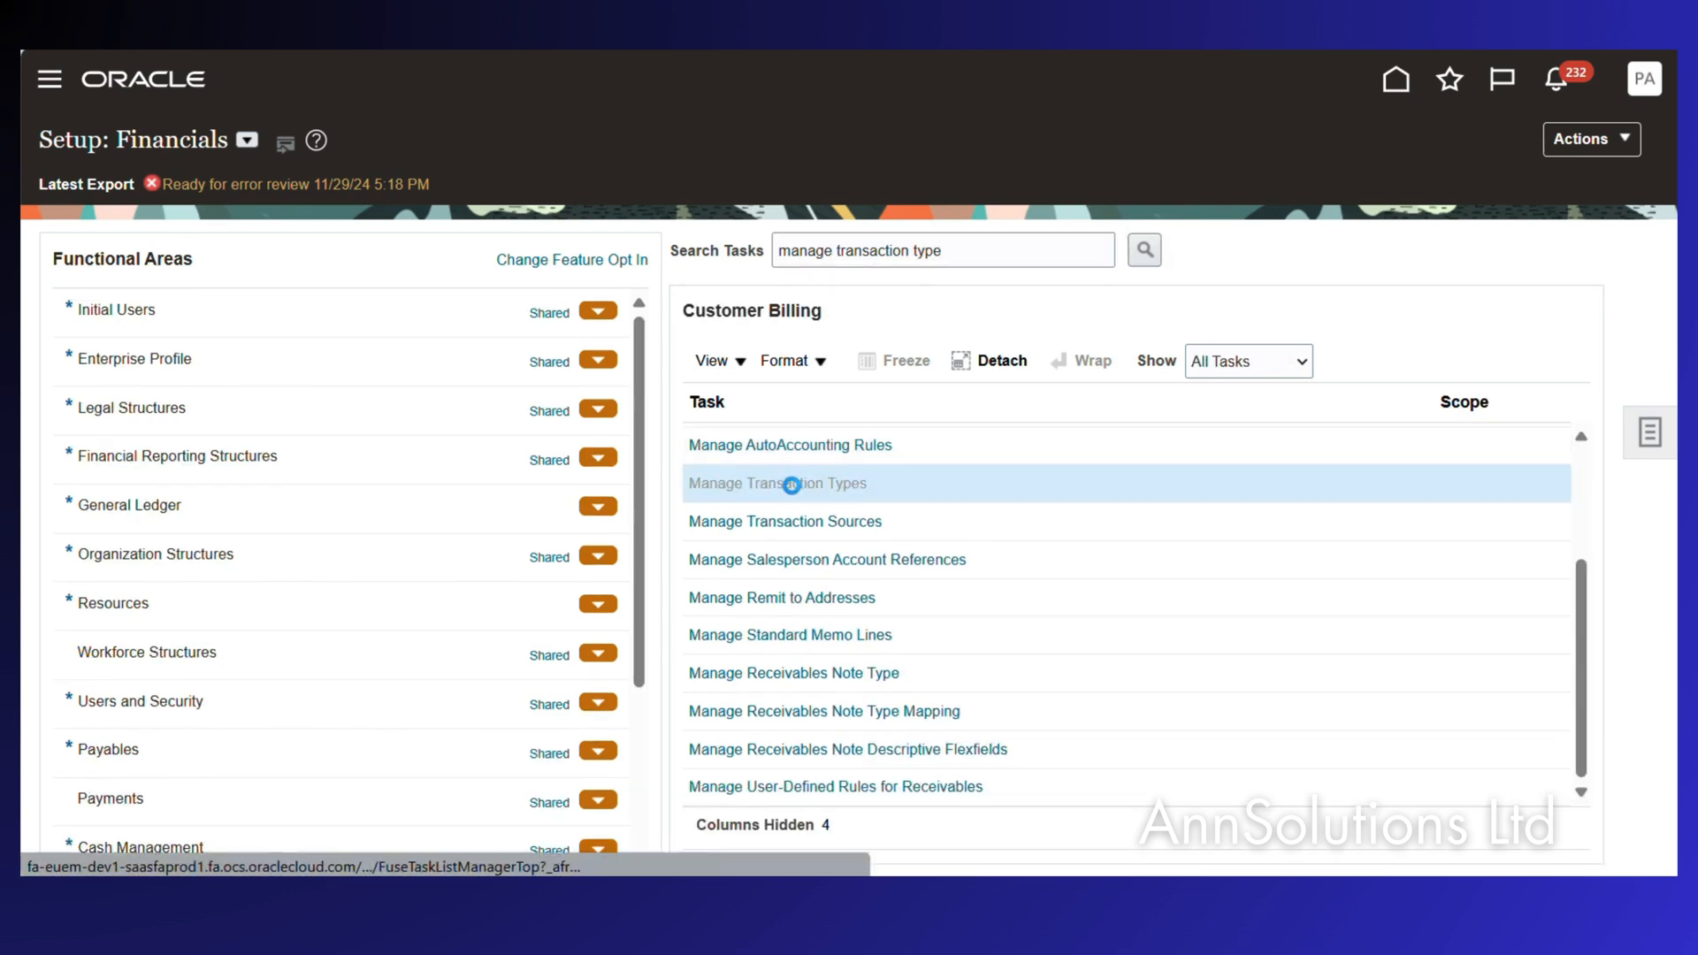
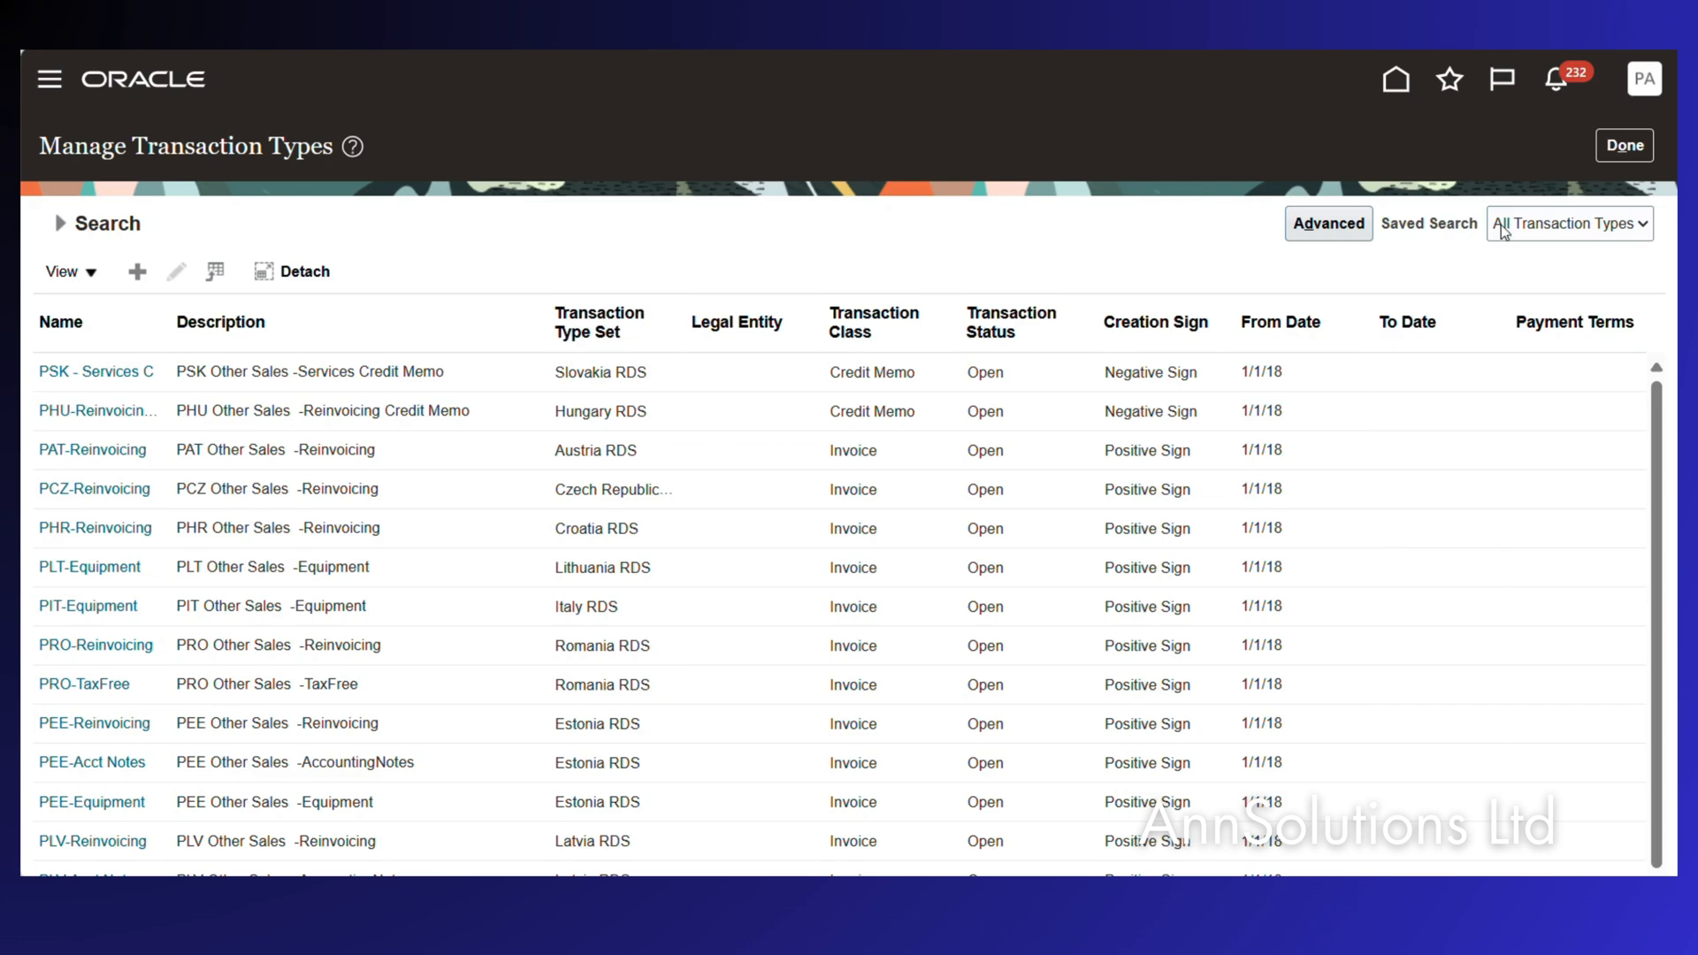
Close Manage Transaction Types and go back to the Customer Billing task list in Setup: Financials.
{"action": "left_click", "coordinate": [1630, 147]}
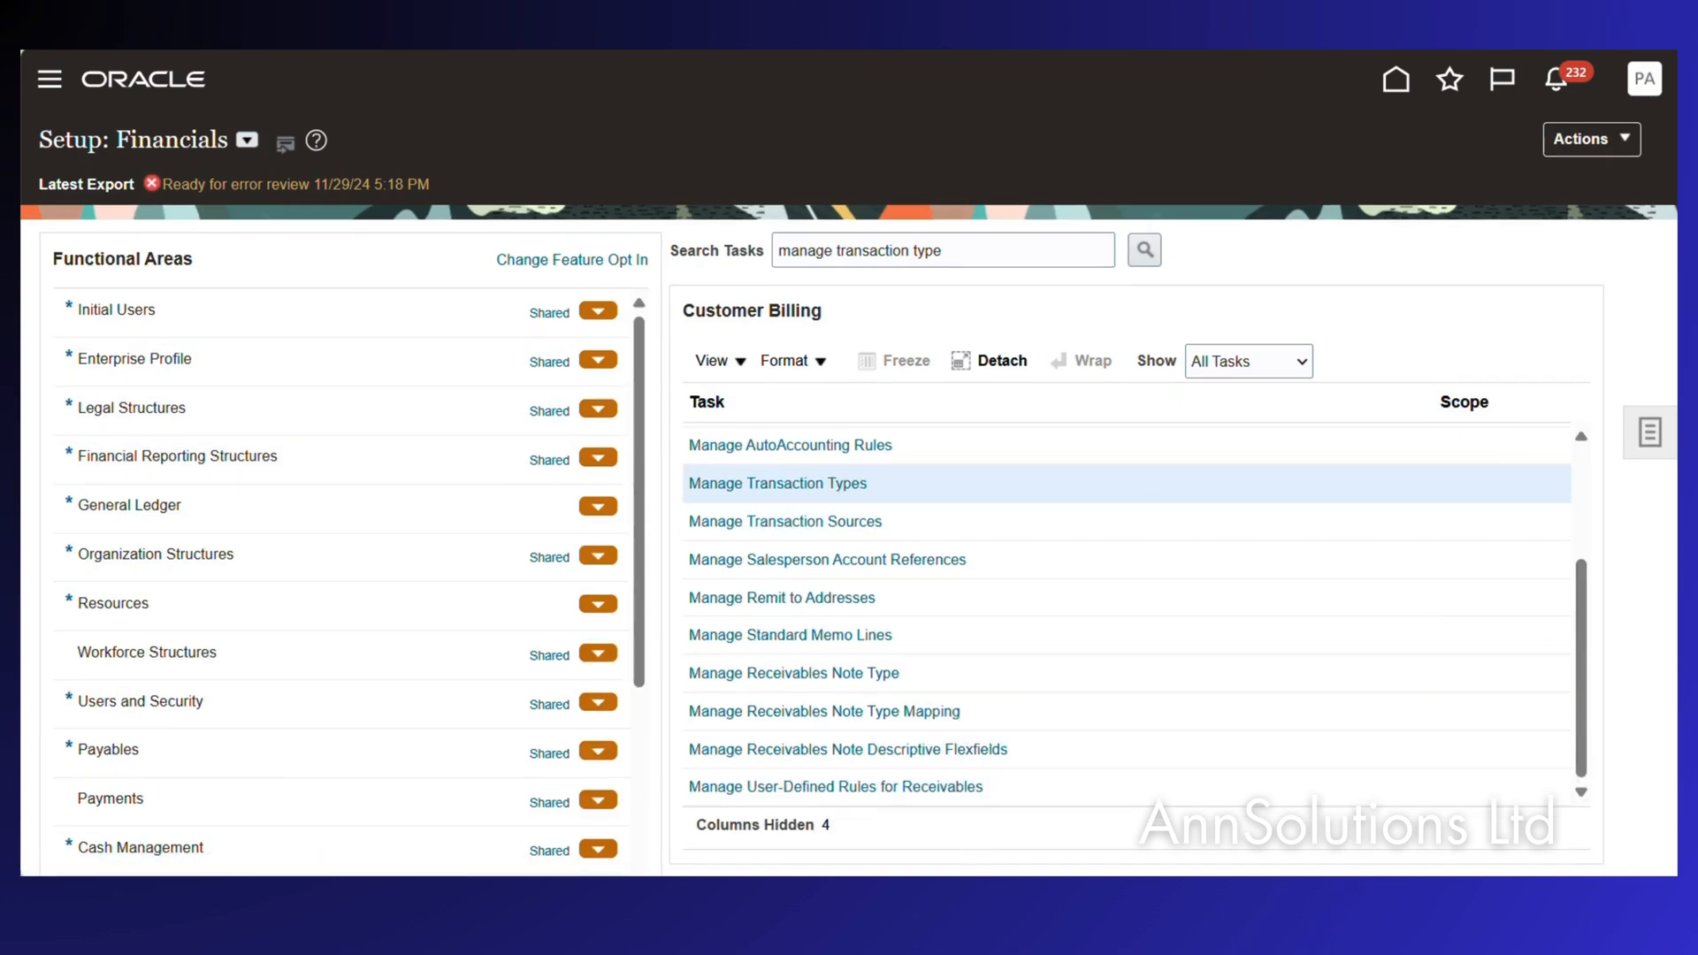
Read the checklist steps on netting groups (B9) and the ORA_JE_SUBJECT lookup (B11), then reopen Oracle's Tasks panel.
{"action": "mouse_move", "coordinate": [933, 893]}
{"action": "left_click", "coordinate": [933, 800]}
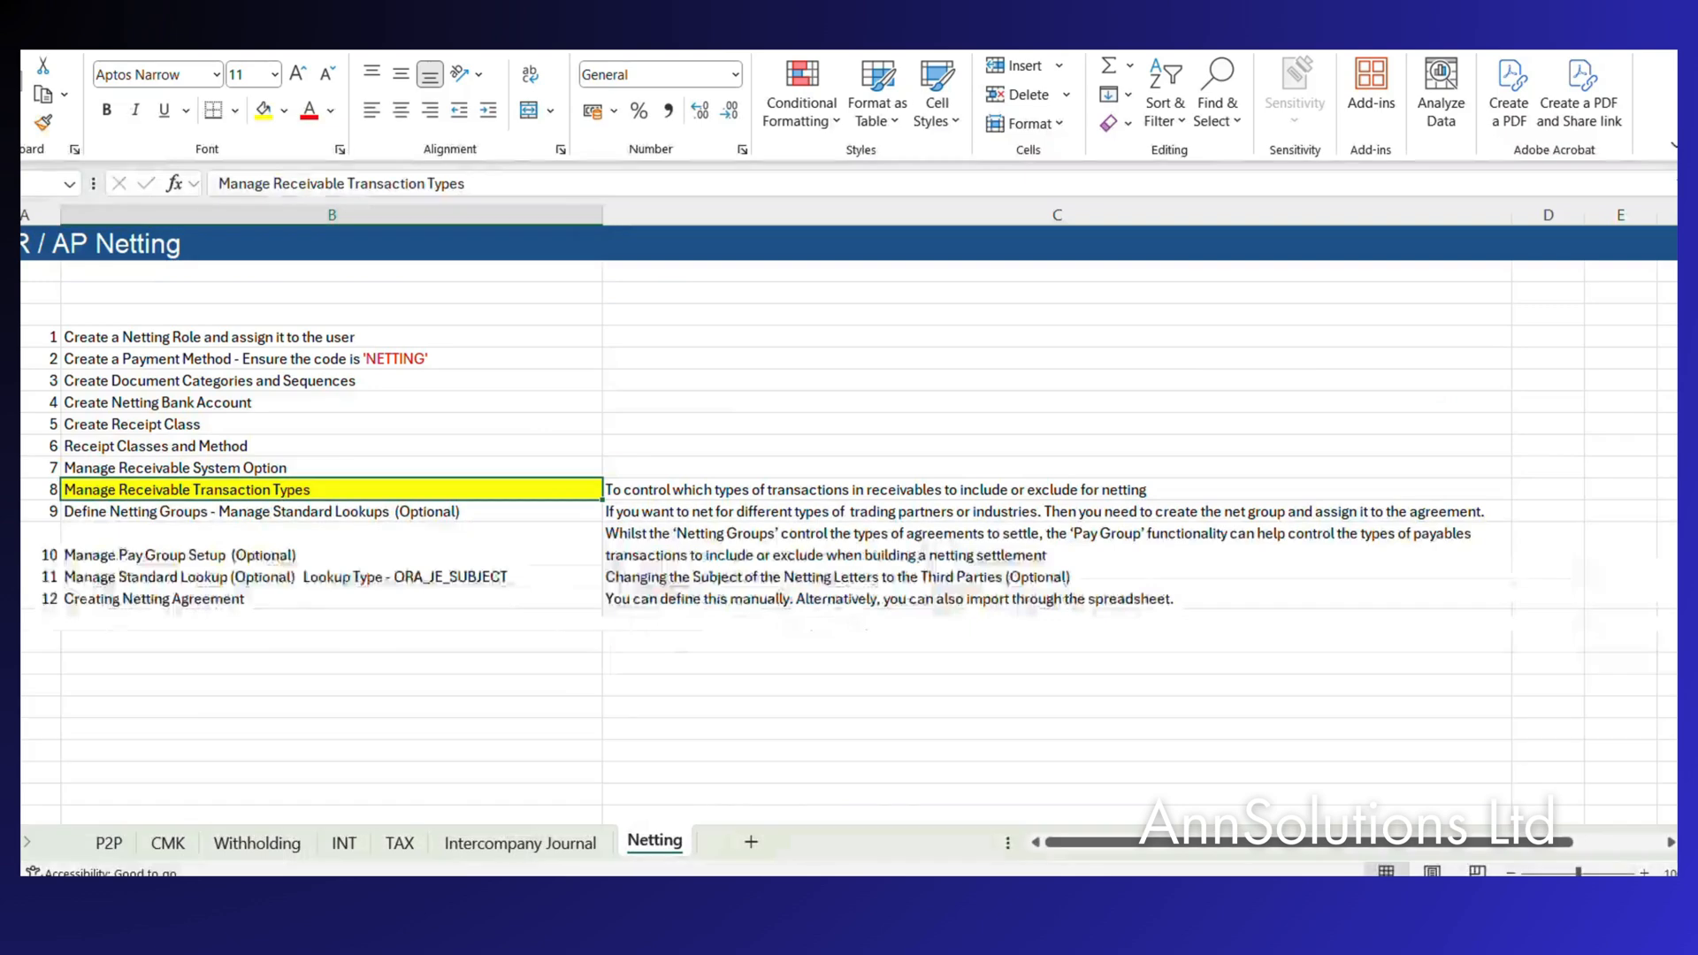
{"action": "left_click", "coordinate": [144, 517]}
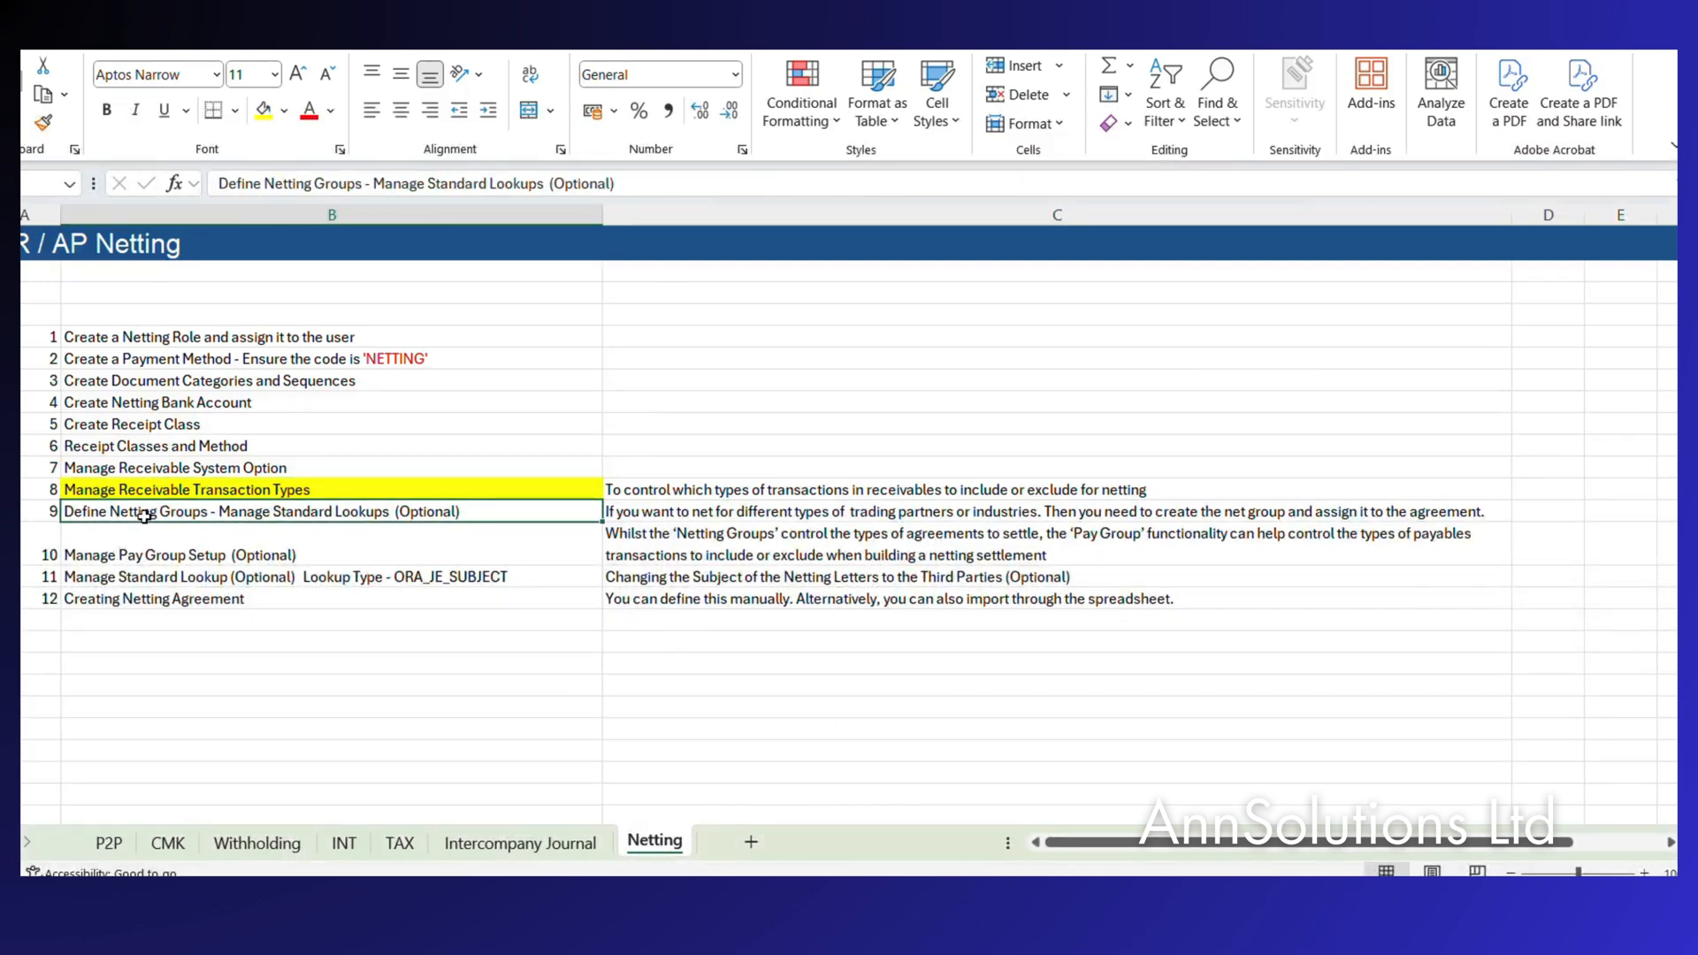
{"action": "left_click", "coordinate": [212, 578]}
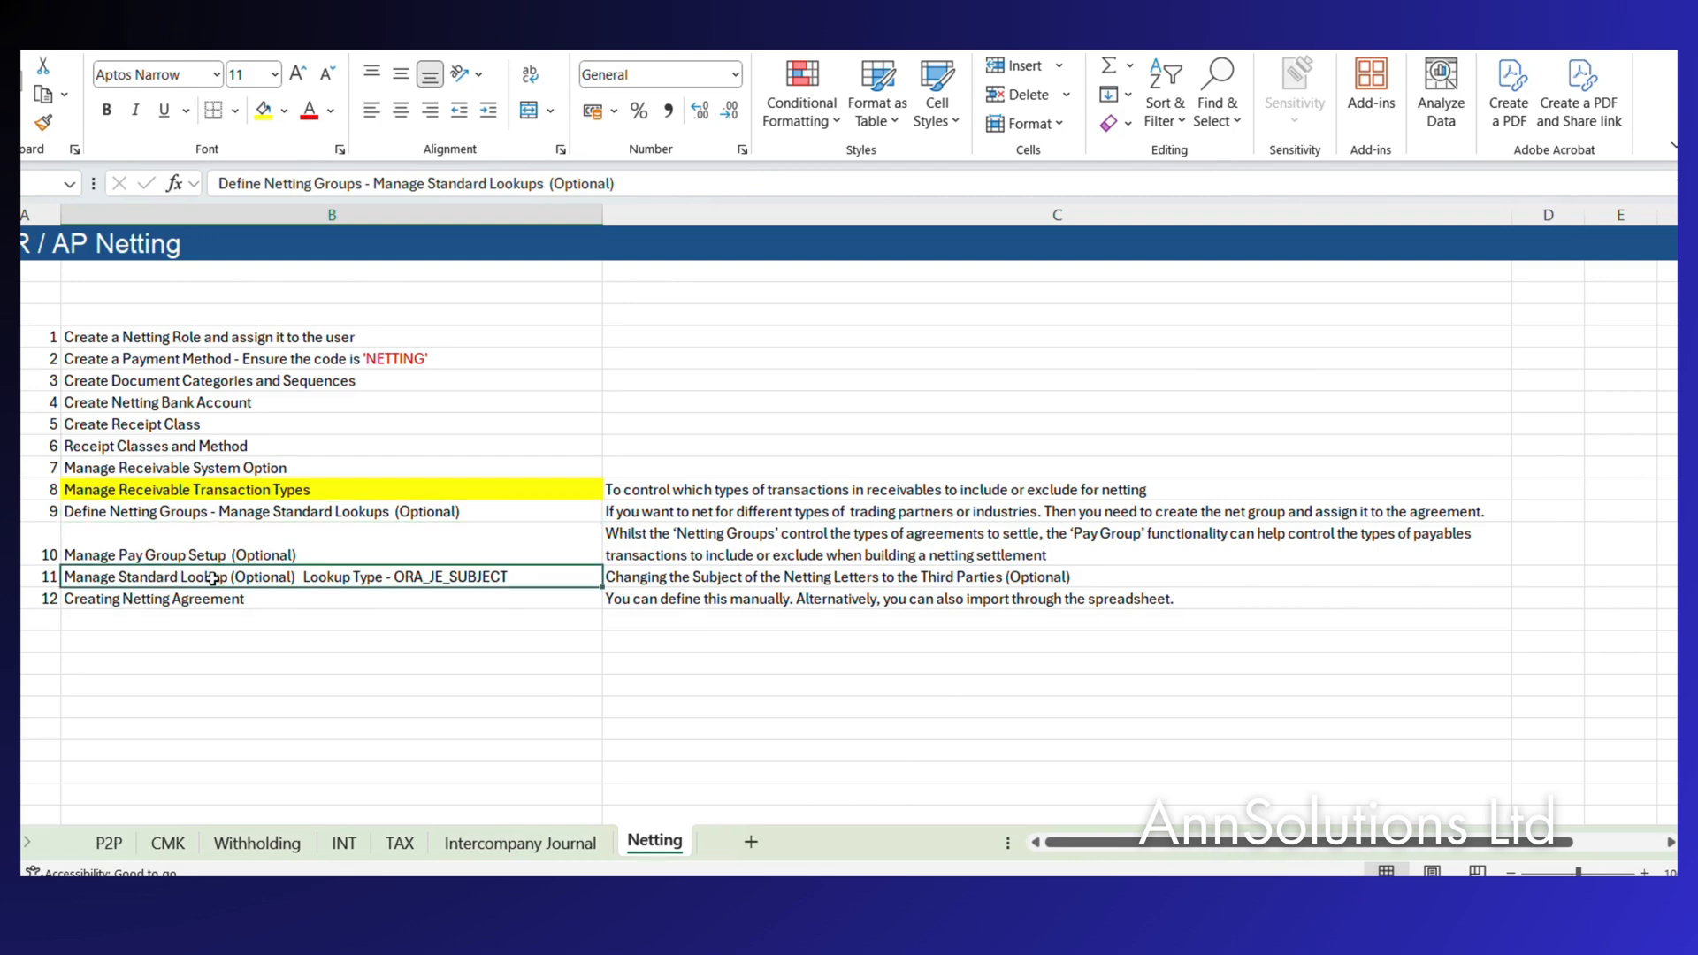
{"action": "left_click", "coordinate": [315, 512]}
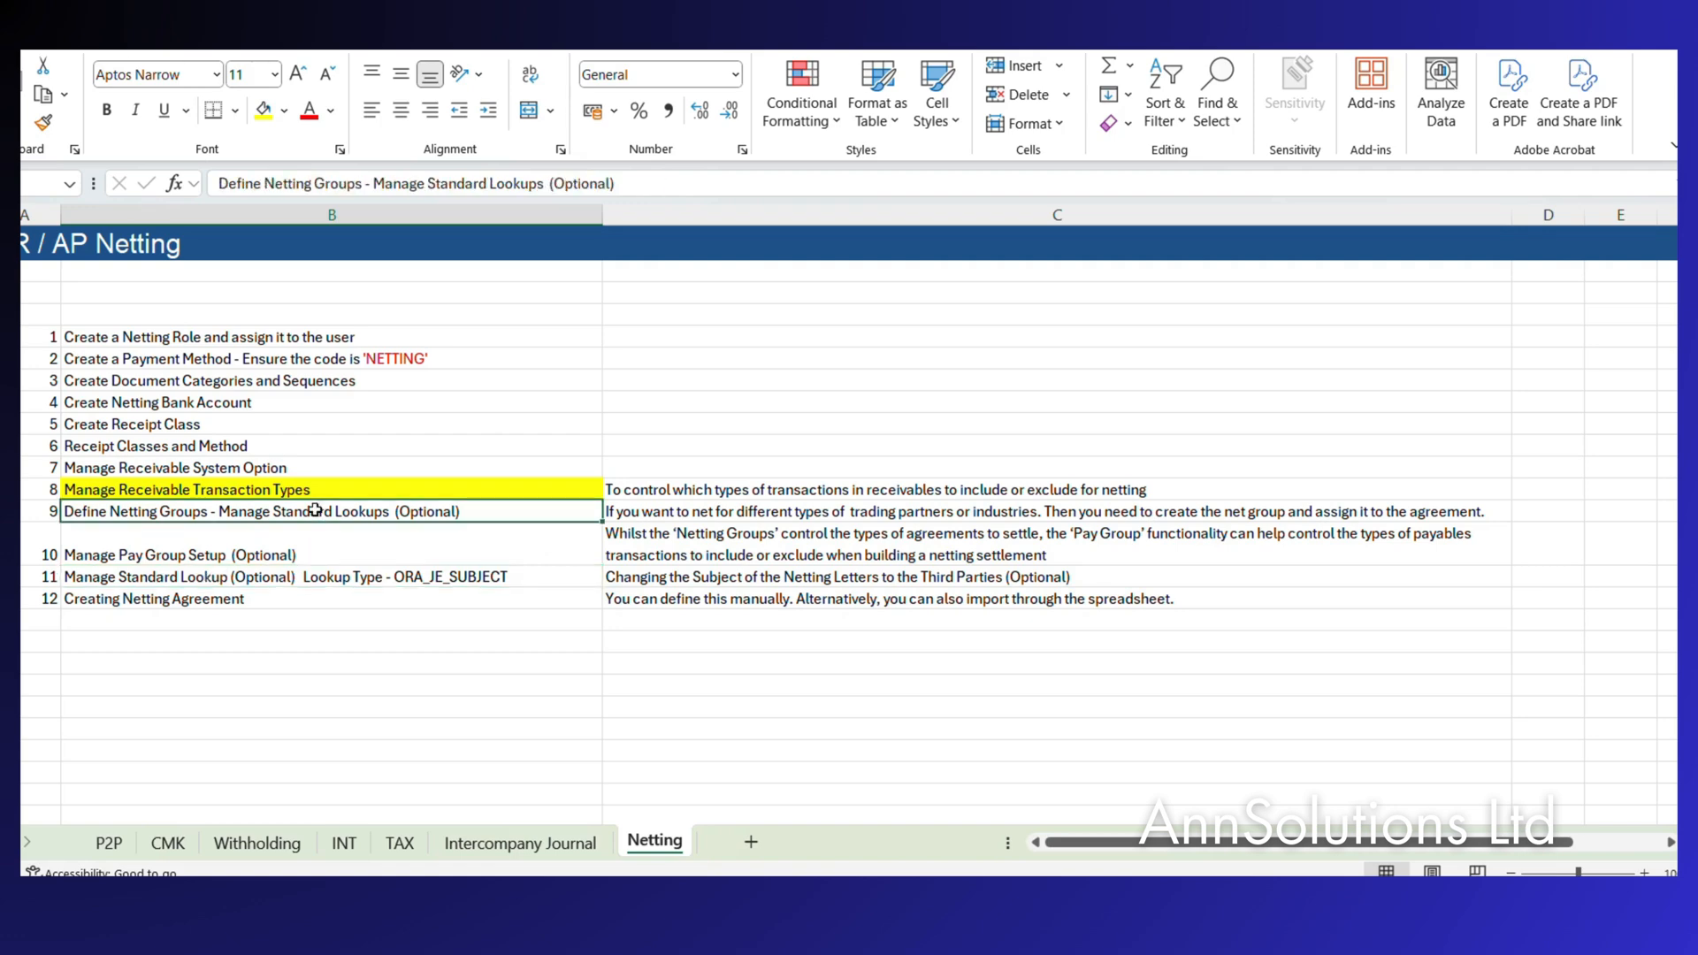
{"action": "left_click", "coordinate": [238, 581]}
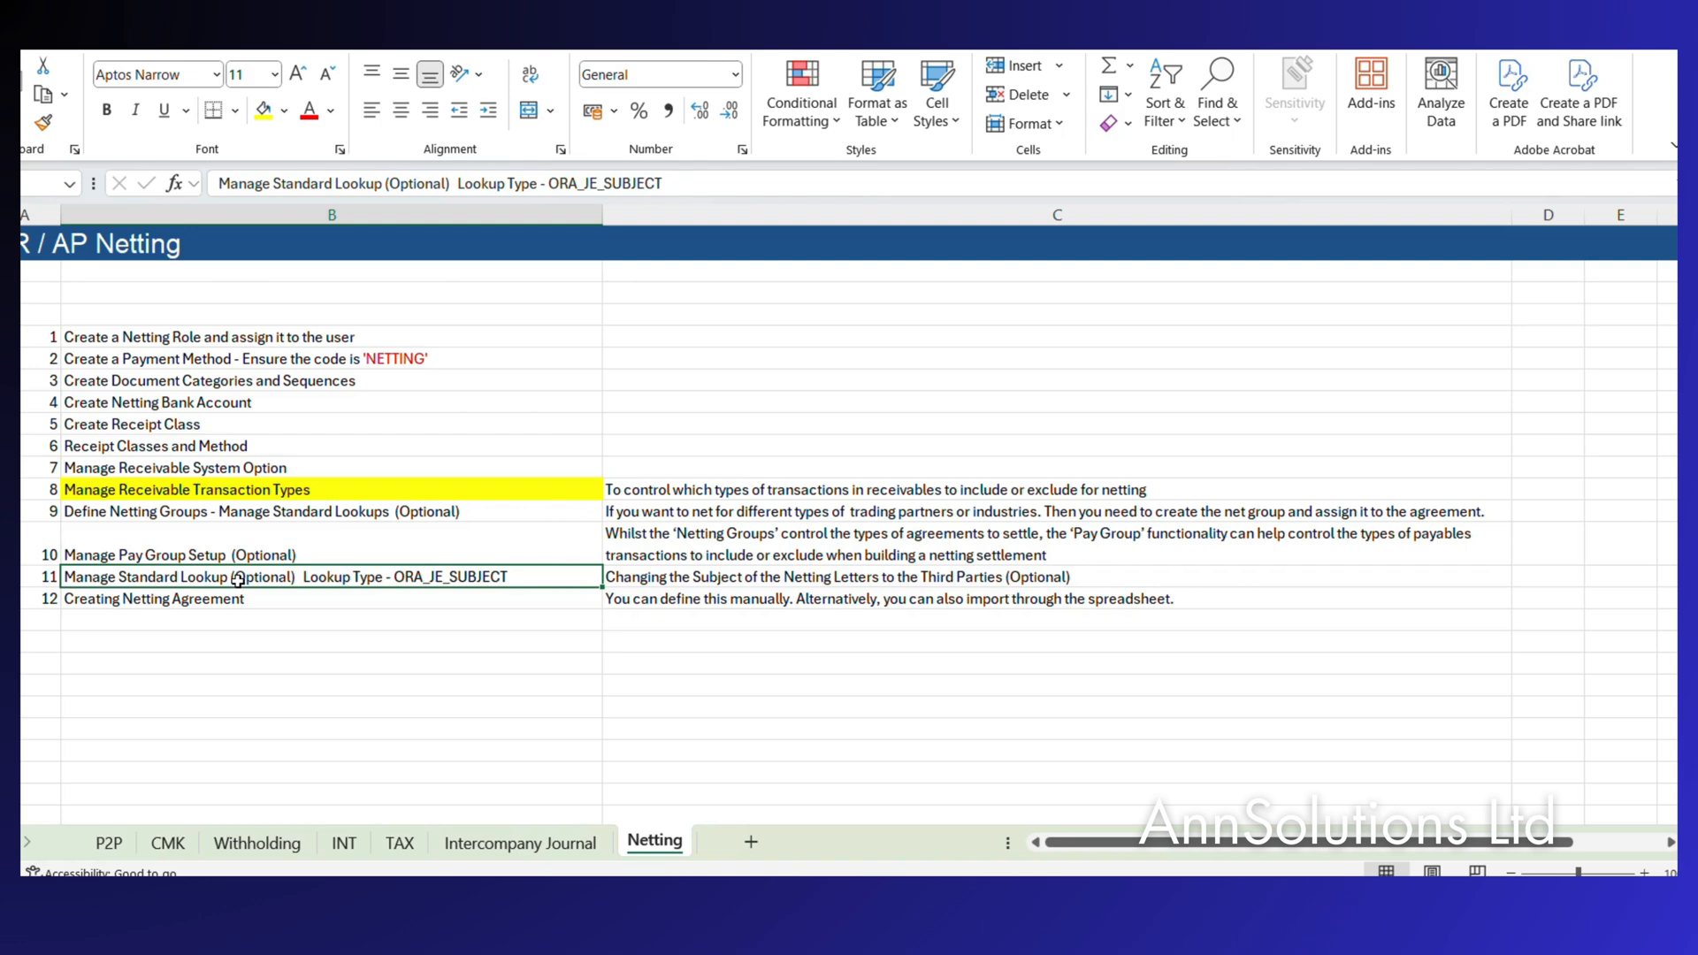
{"action": "left_click", "coordinate": [226, 508]}
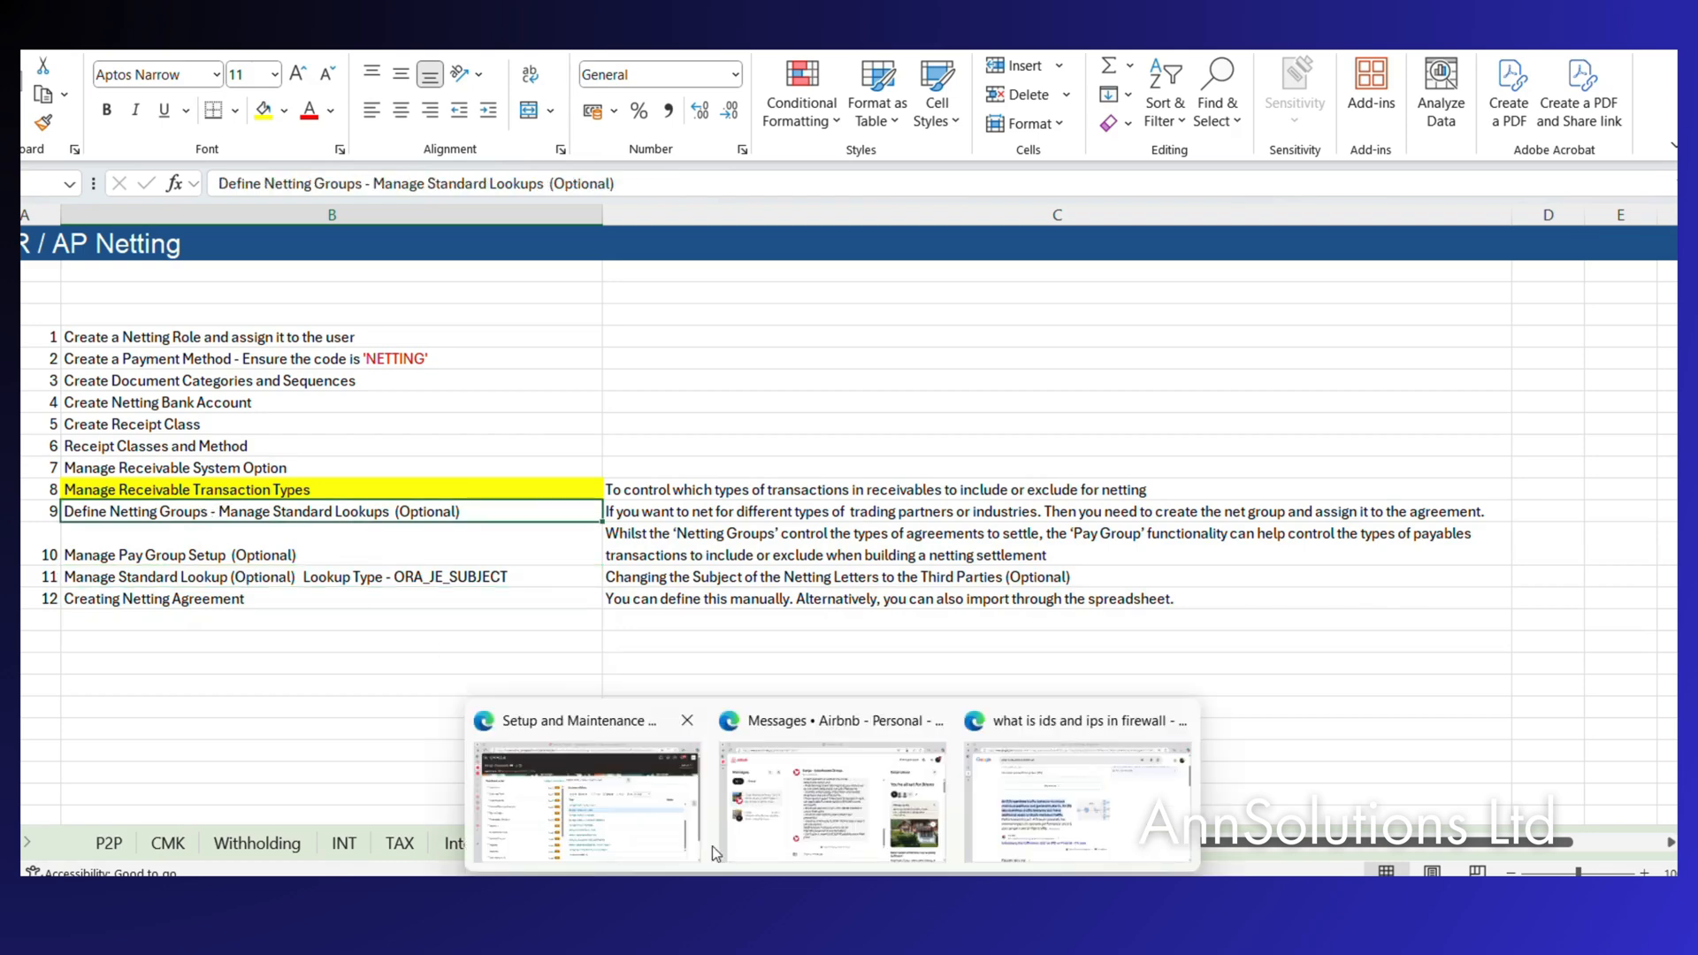
{"action": "left_click", "coordinate": [652, 827]}
{"action": "left_click", "coordinate": [1638, 431]}
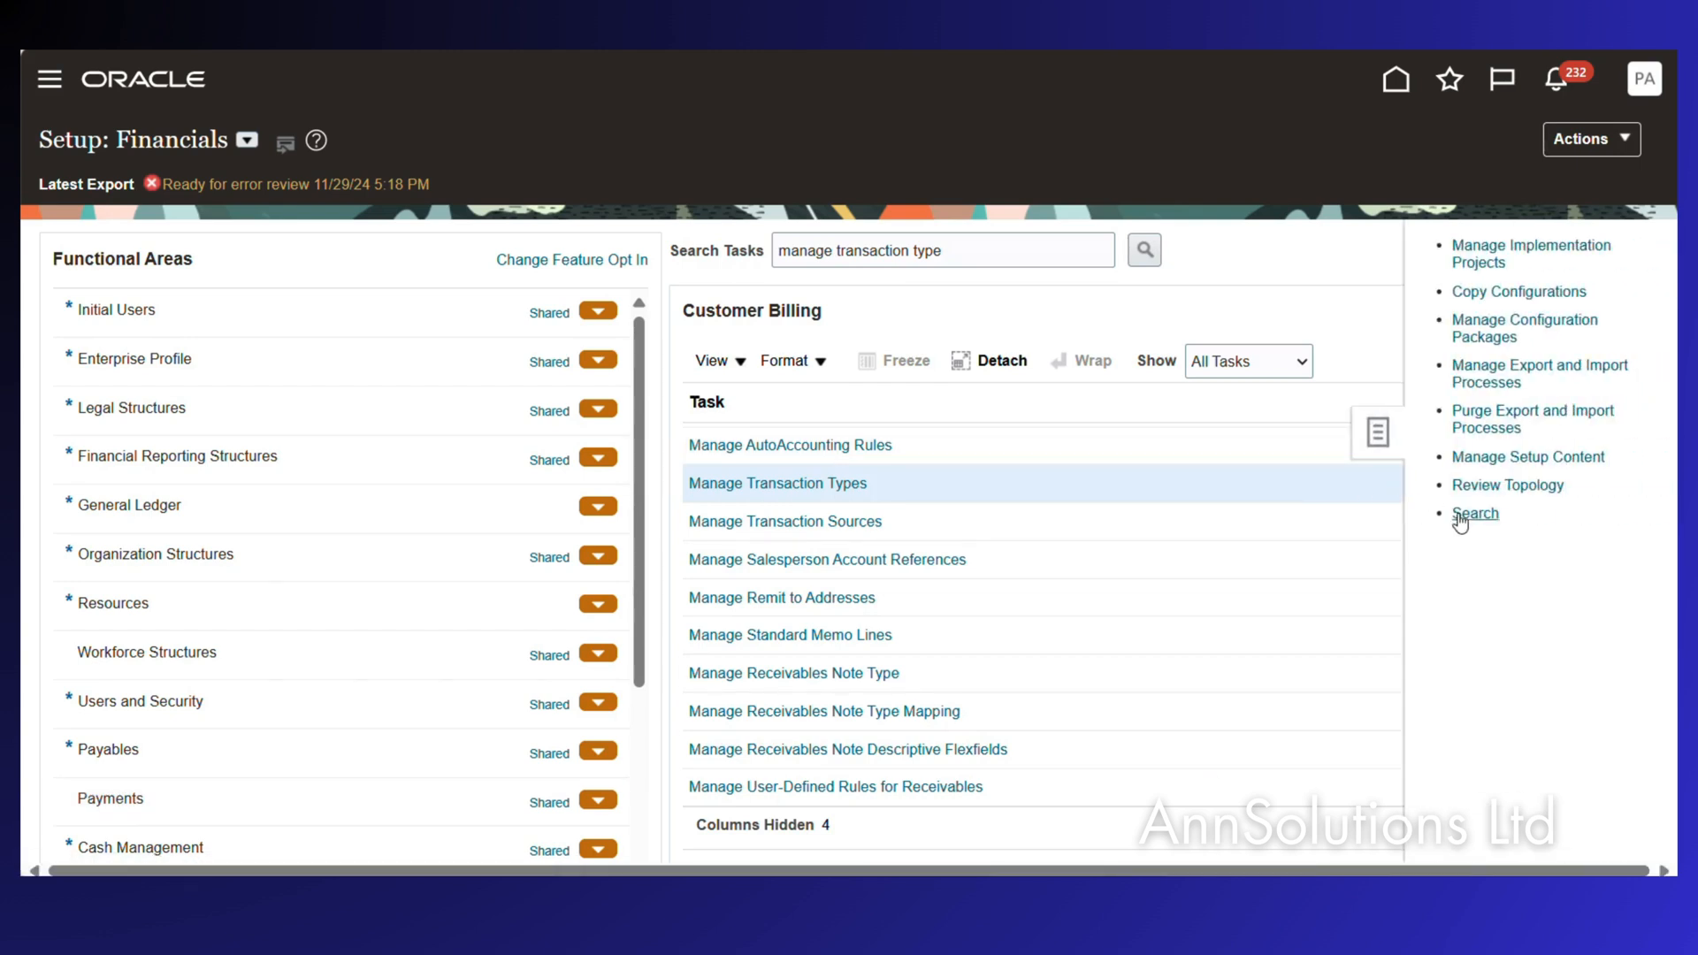
Search the setup tasks for 'manage standard lookup' and open Manage Standard Lookups.
{"action": "left_click", "coordinate": [1476, 513]}
{"action": "type", "text": "ma"}
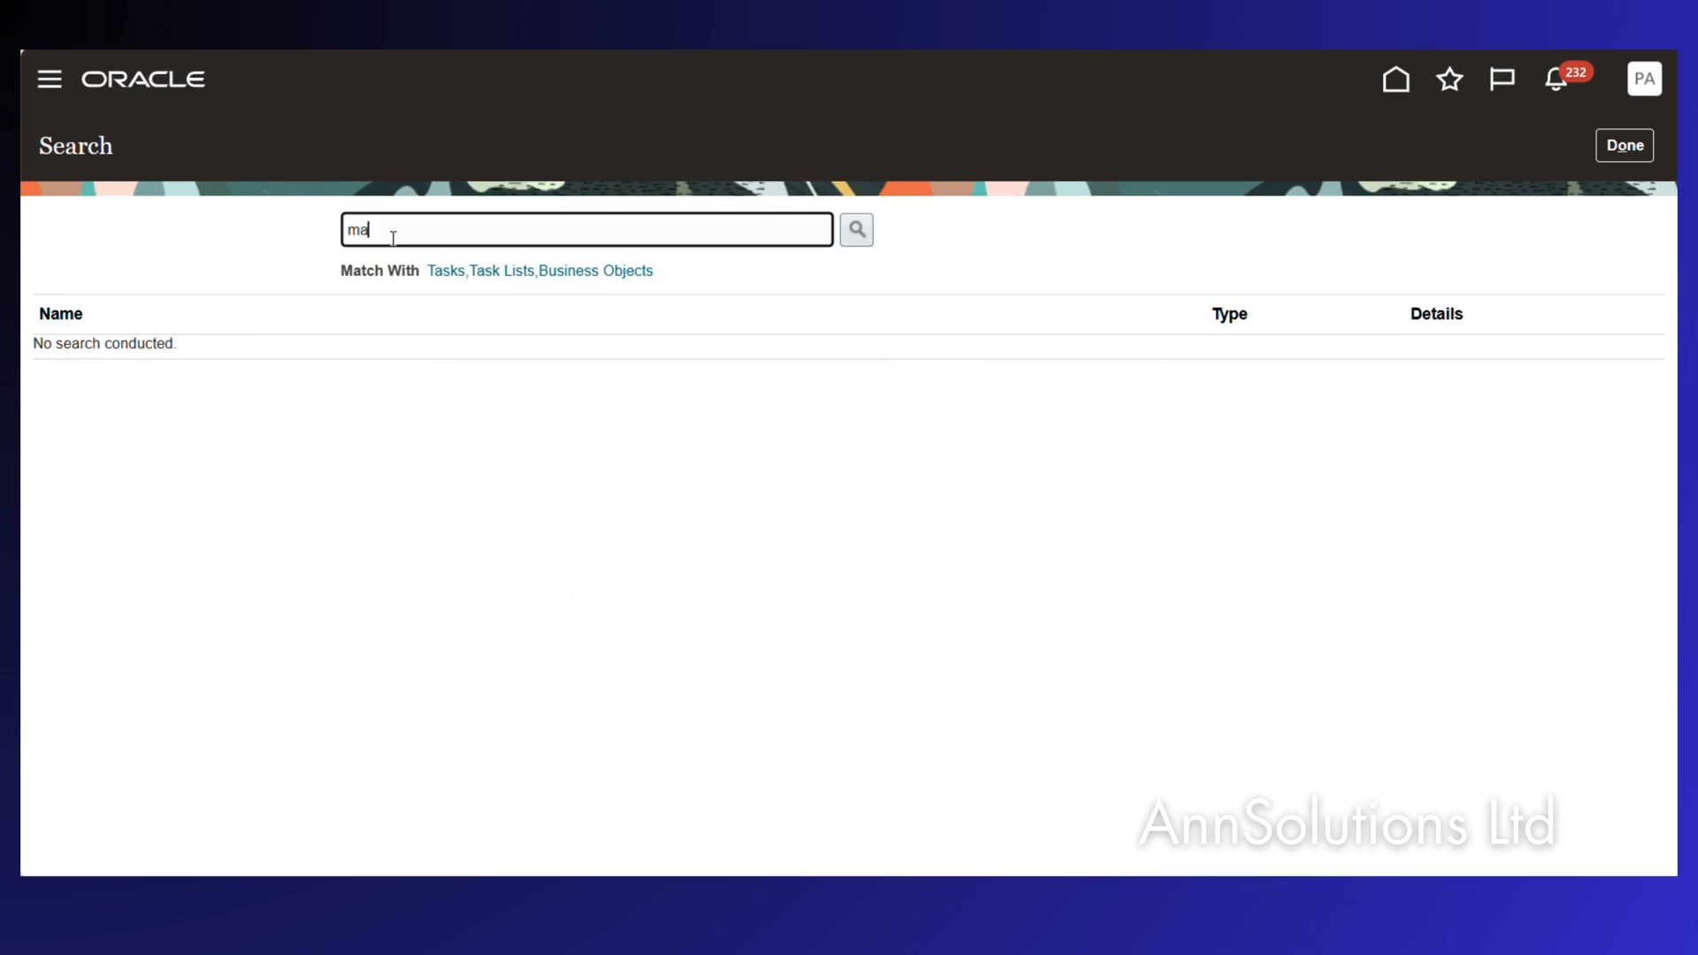
{"action": "type", "text": "nage standard lookup"}
{"action": "key", "text": "Return"}
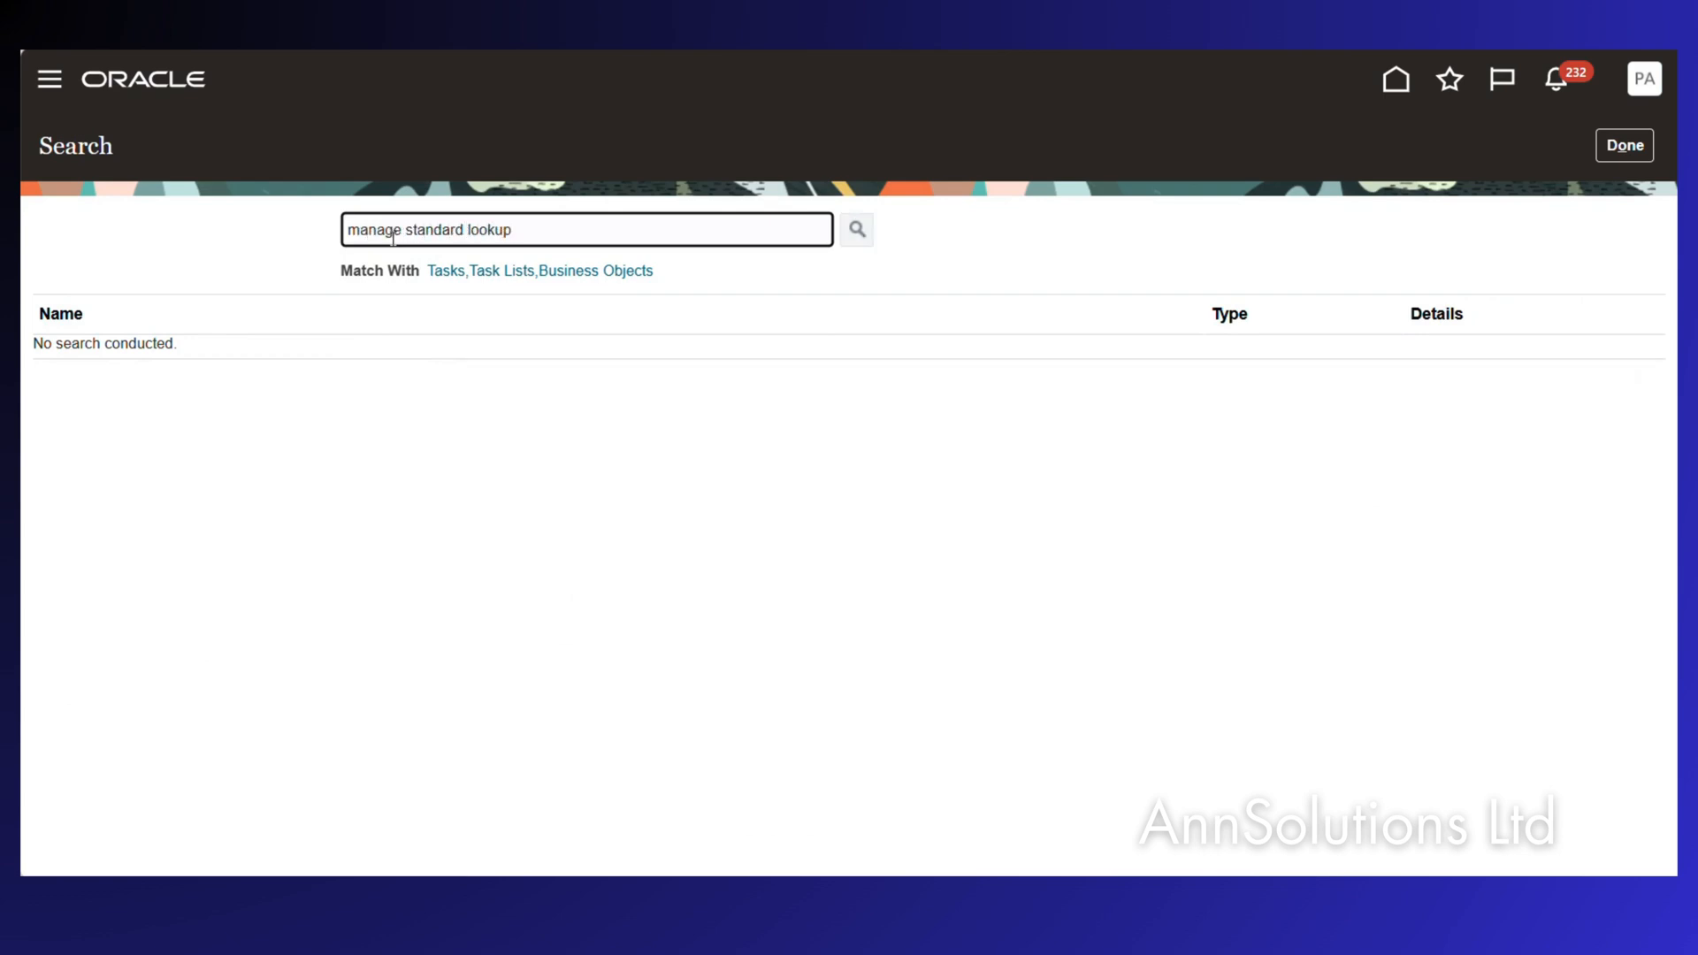
{"action": "left_click", "coordinate": [171, 361]}
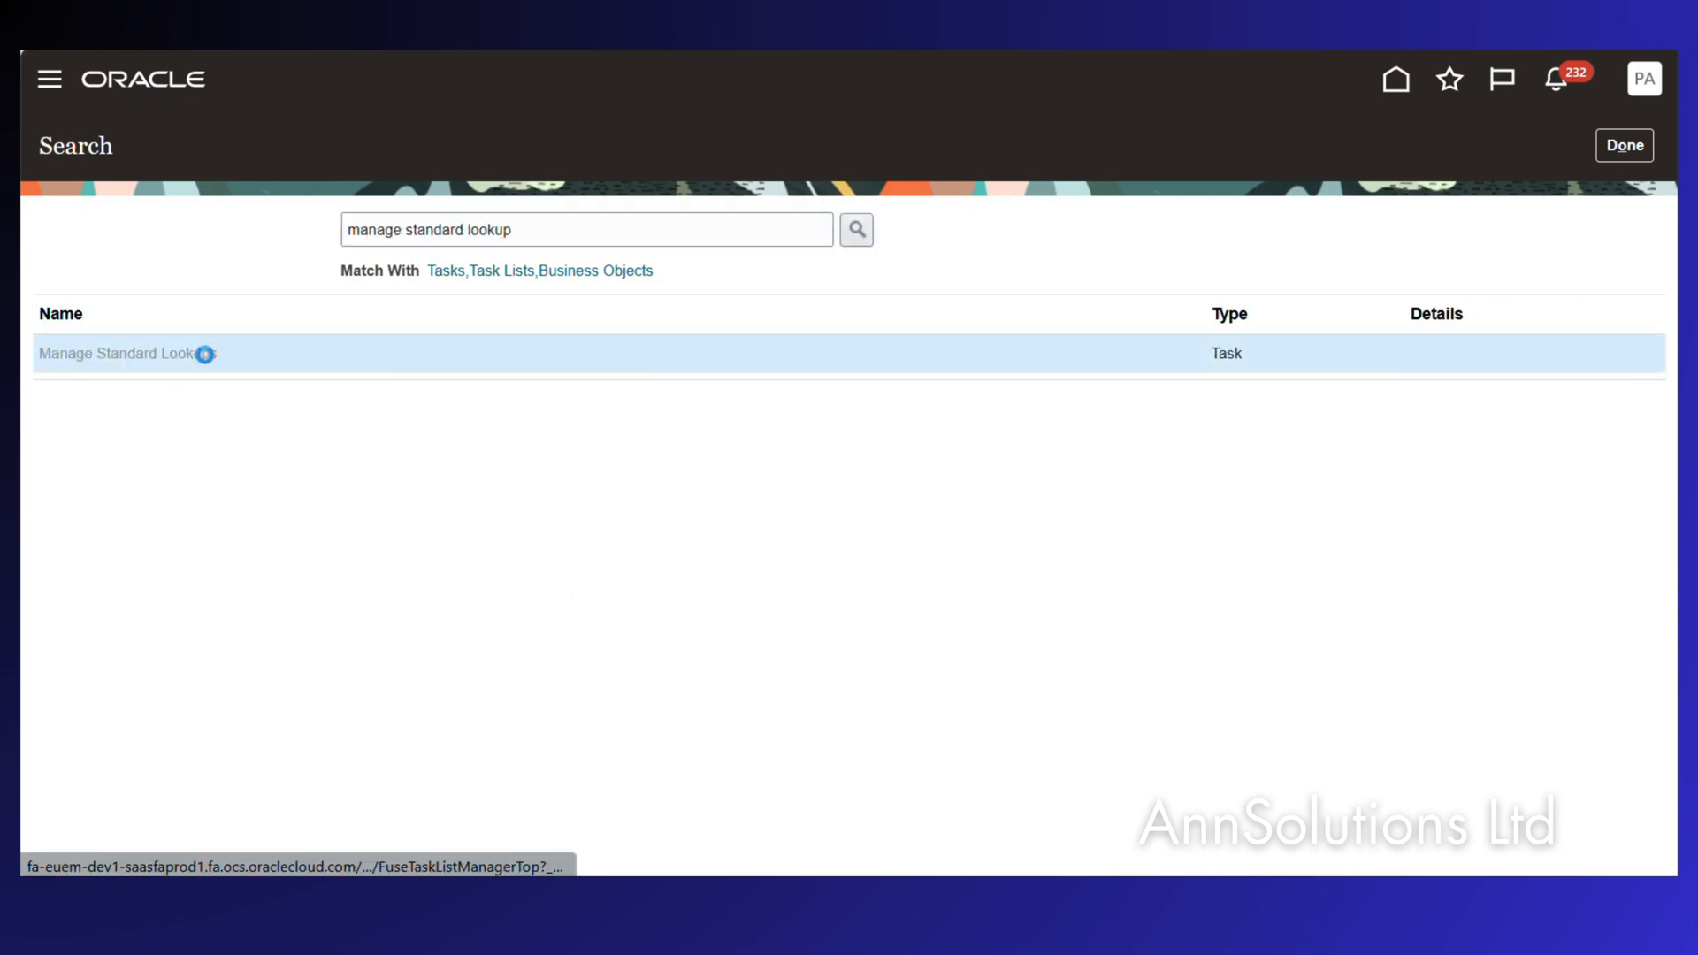
Search lookup types matching ORA%NET% and locate ORA_JE_NET_GROUP in the results.
{"action": "left_click", "coordinate": [232, 227]}
{"action": "type", "text": "ORA%NET"}
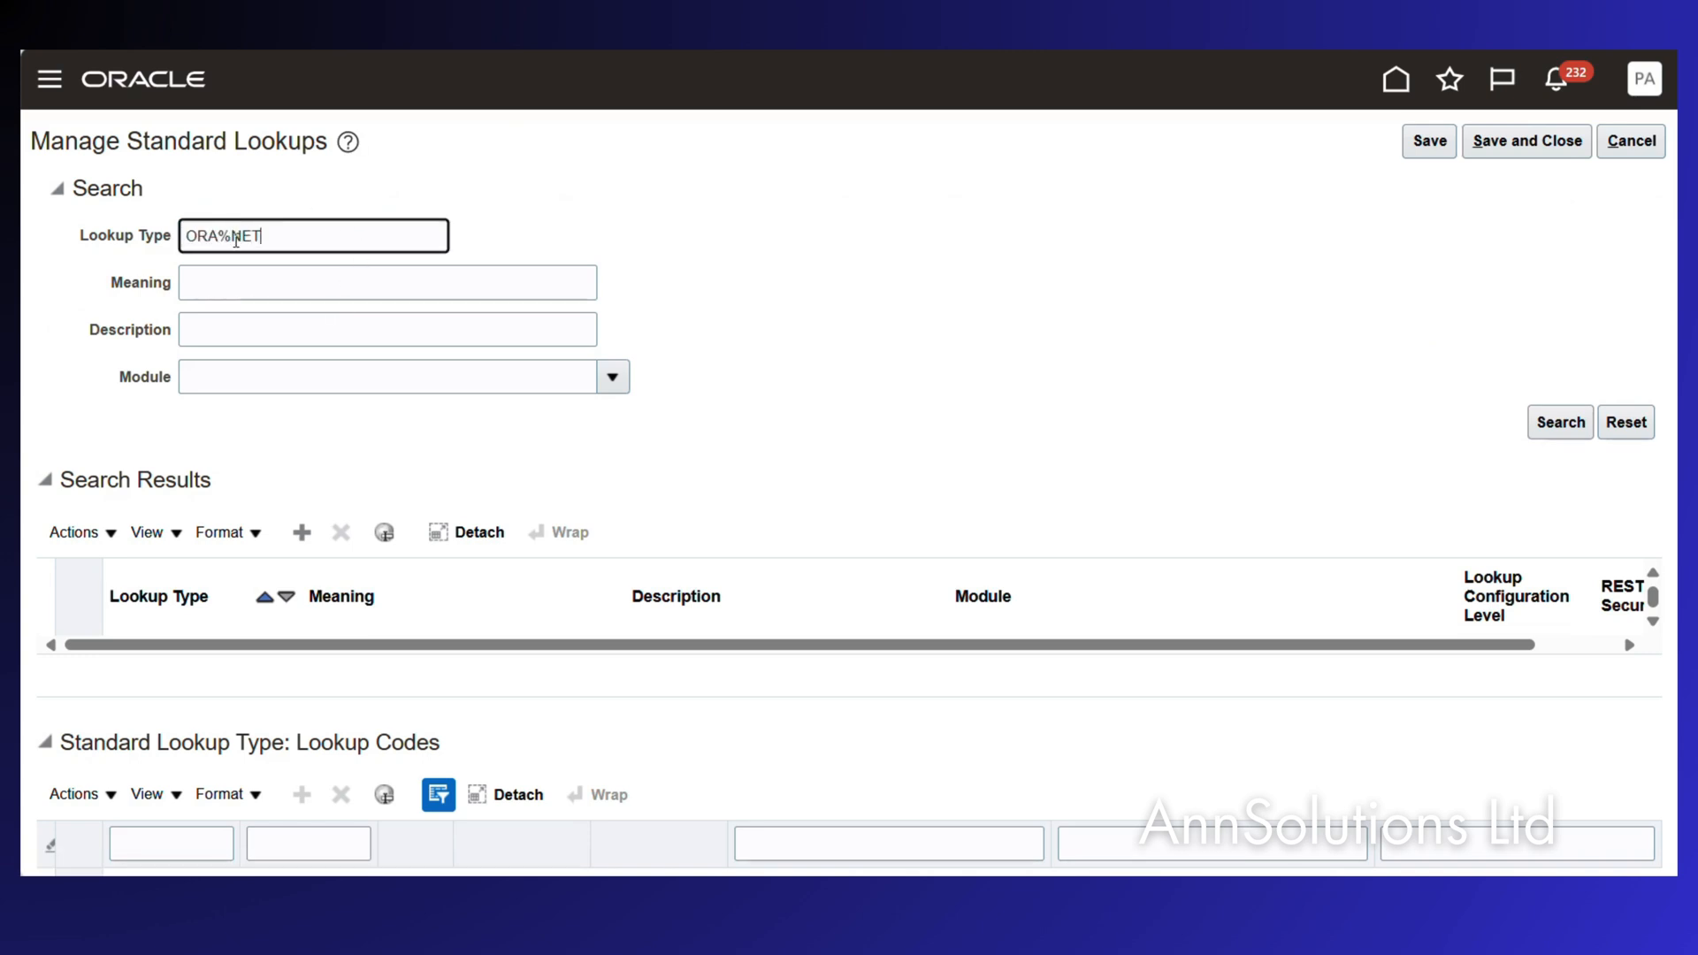
{"action": "type", "text": "%"}
{"action": "left_click", "coordinate": [1559, 425]}
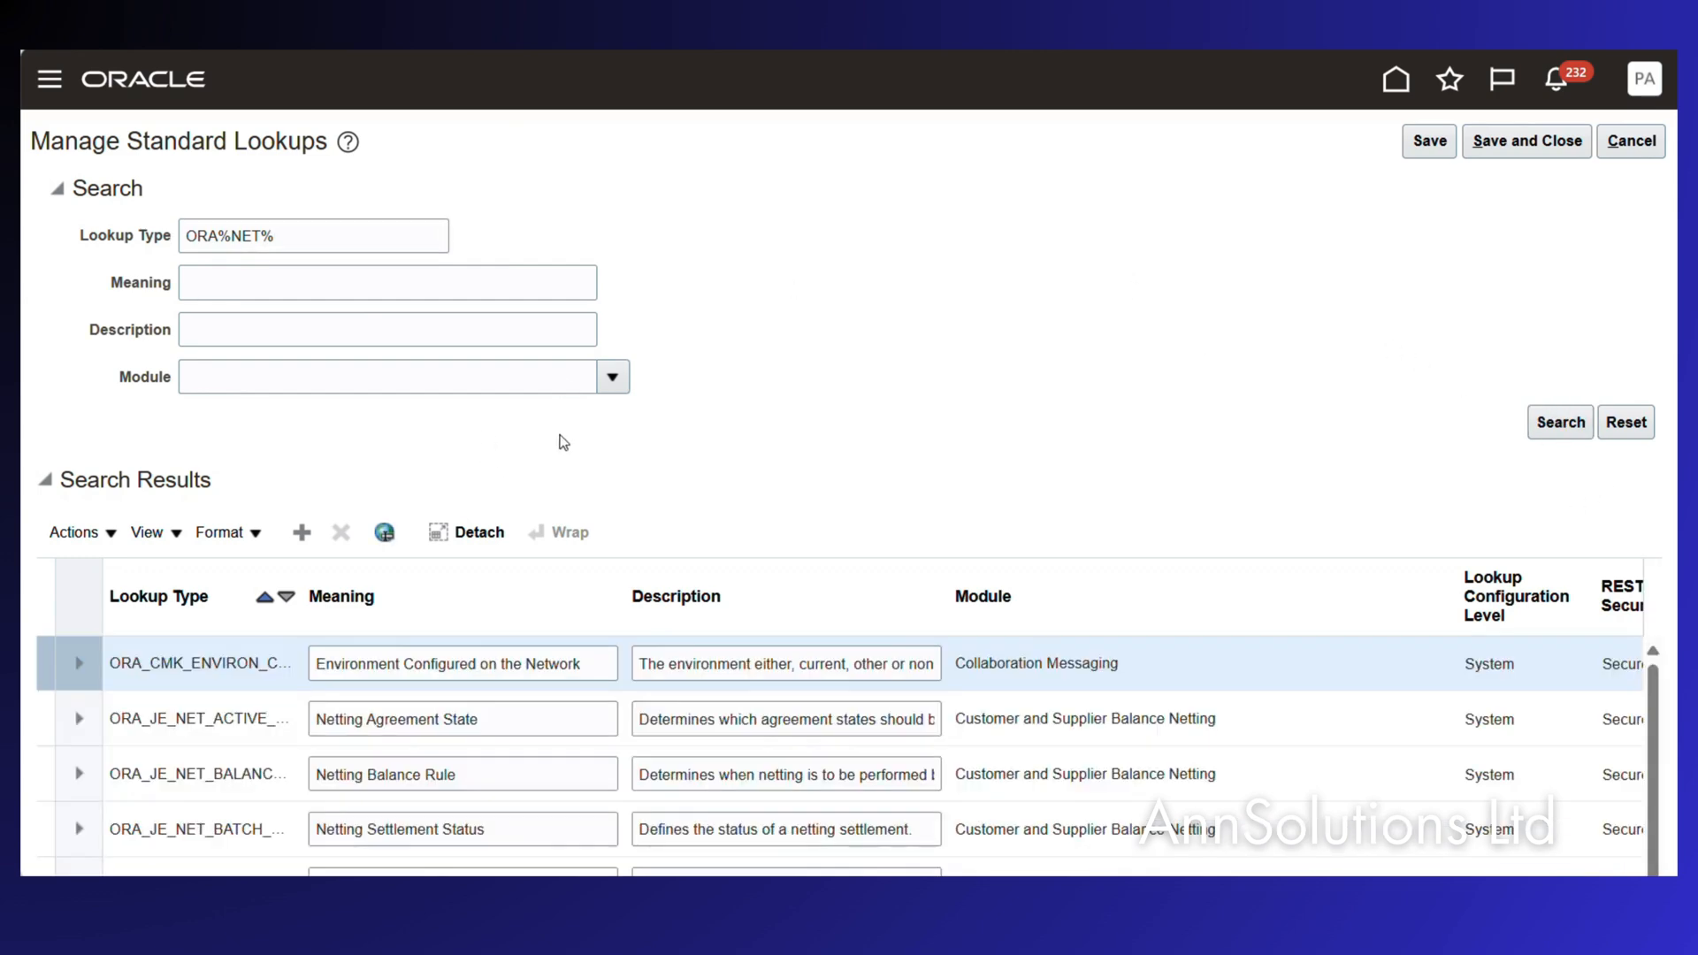
{"action": "scroll", "coordinate": [469, 705], "scroll_direction": "down", "scroll_amount": 1}
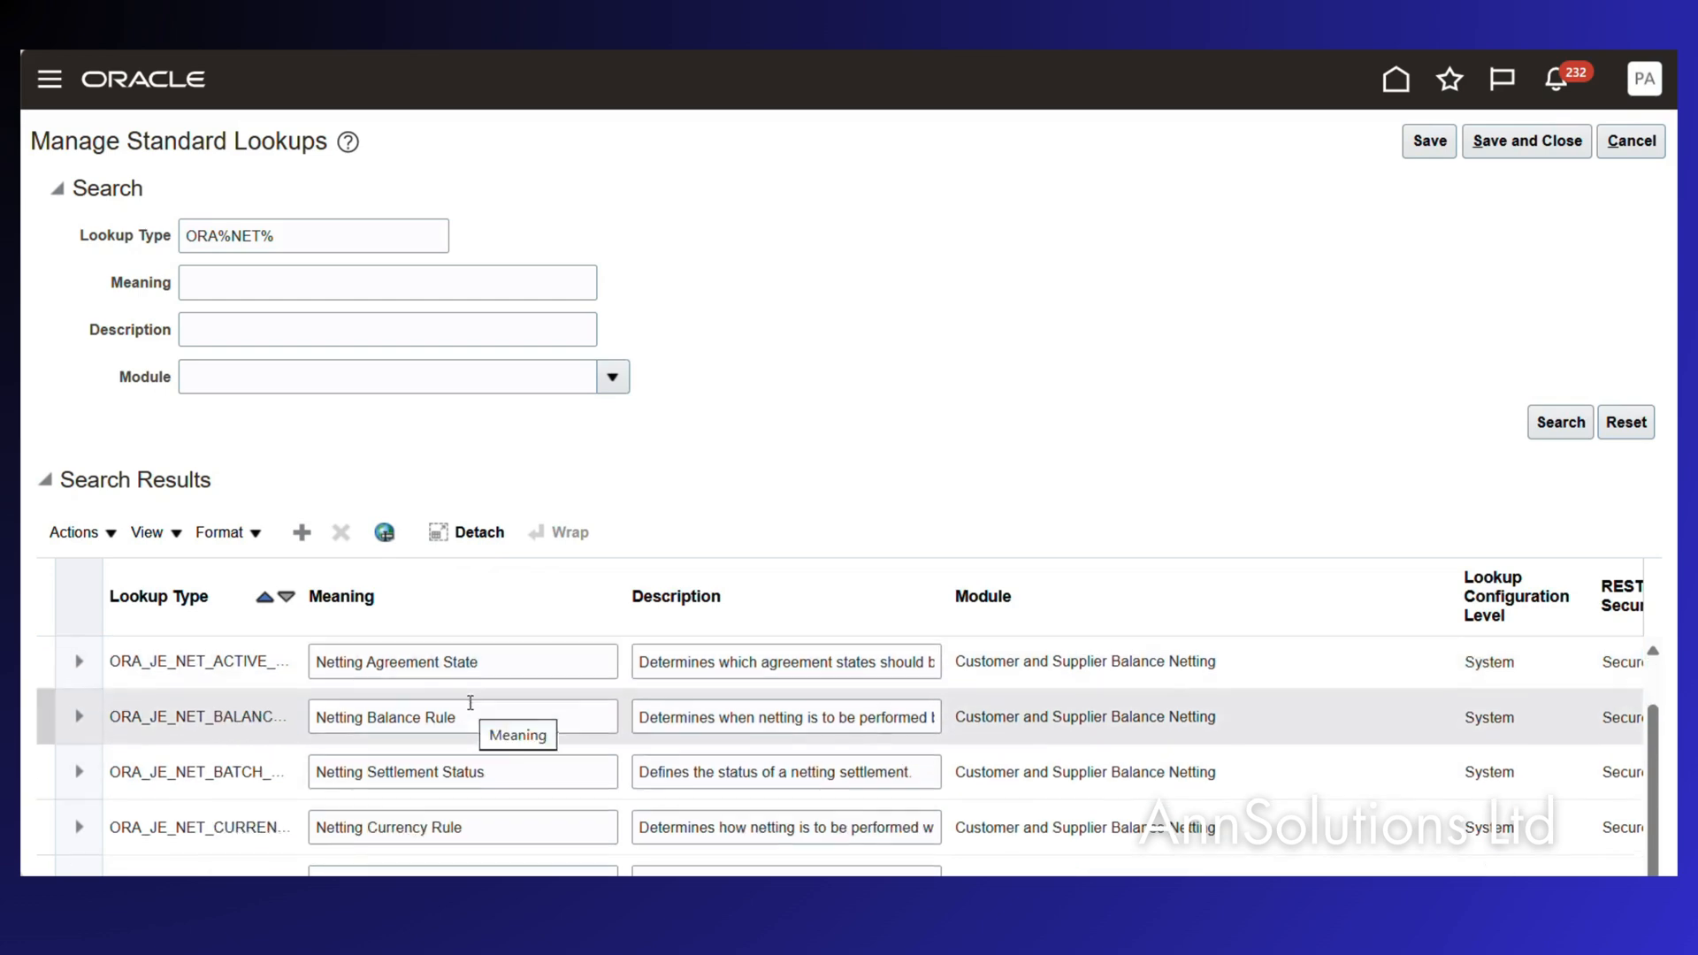
{"action": "scroll", "coordinate": [495, 708], "scroll_direction": "down", "scroll_amount": 3}
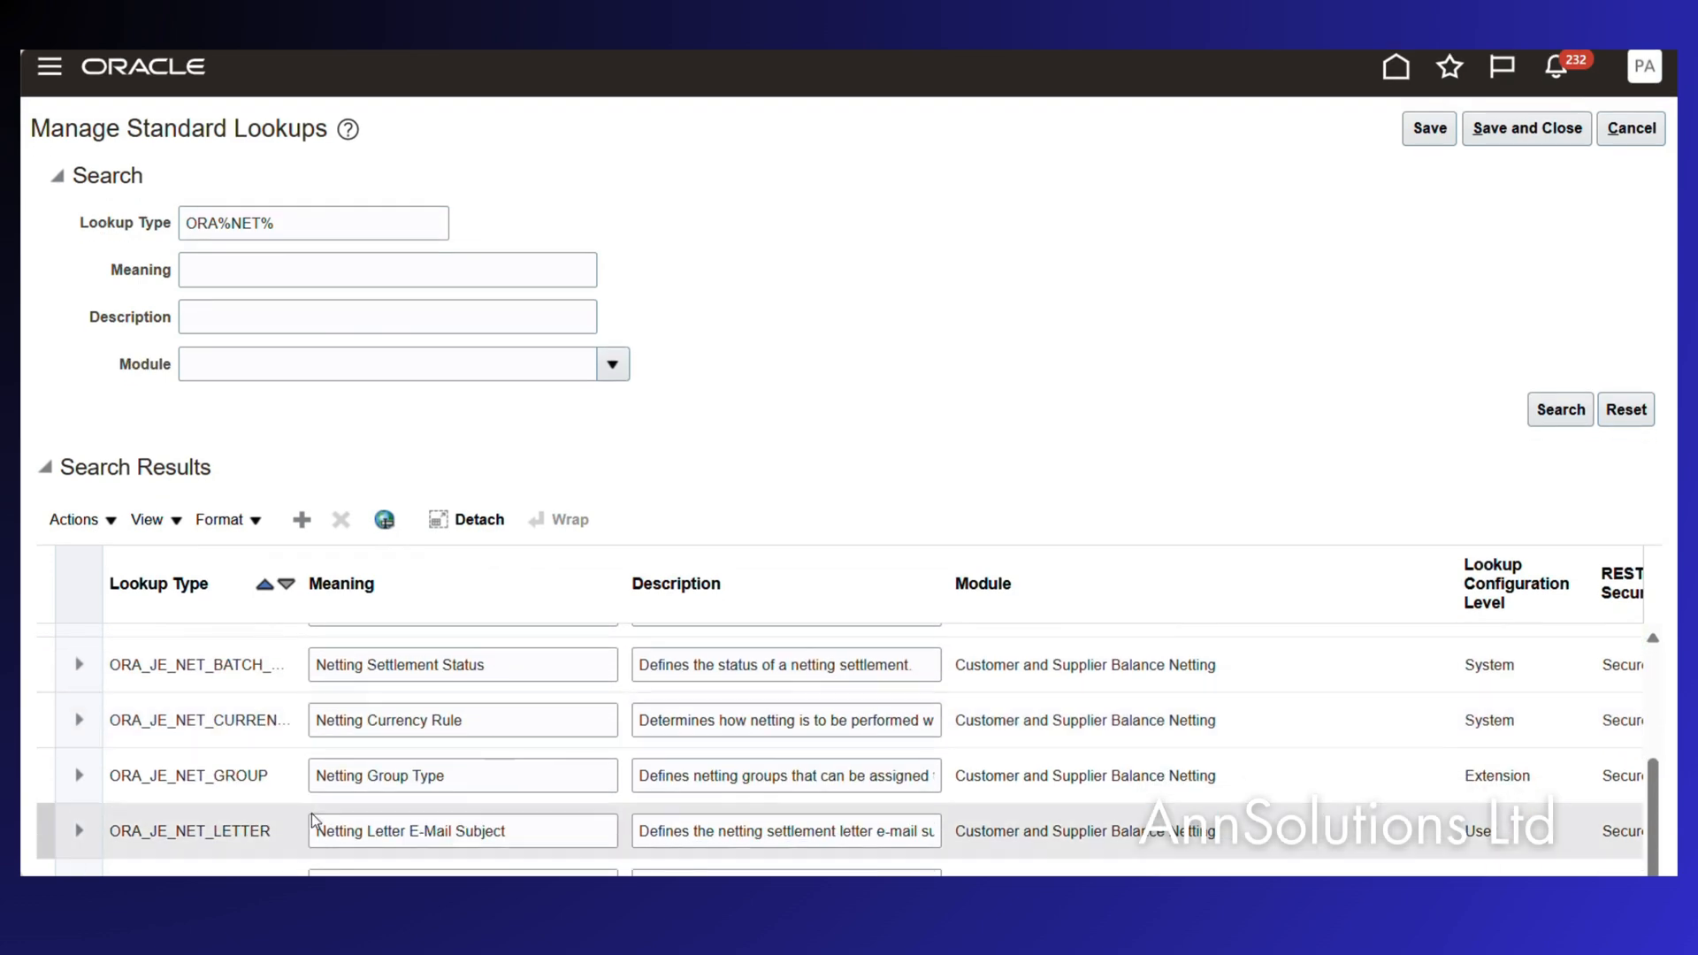
{"action": "left_click", "coordinate": [478, 779]}
{"action": "scroll", "coordinate": [480, 782], "scroll_direction": "up", "scroll_amount": 1}
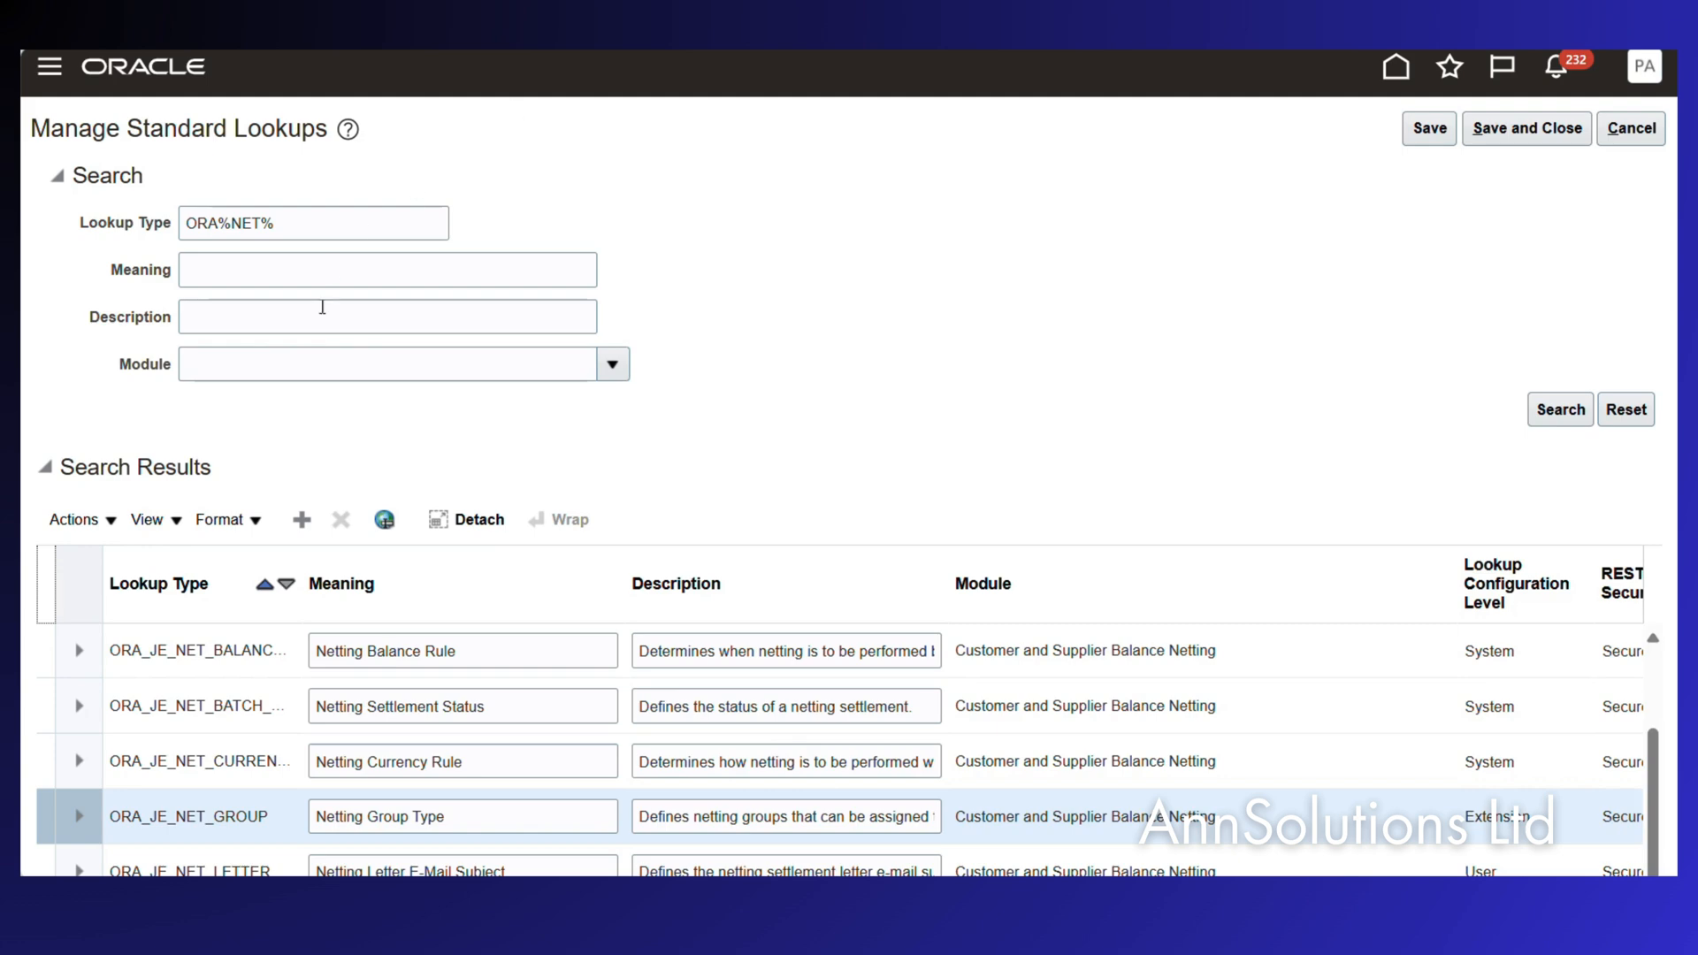
Select ORA_JE_NET_GROUP (Netting Group Type) to view its FARMING, RESELLER and DISTRIBUTIONS codes.
{"action": "left_click", "coordinate": [455, 813]}
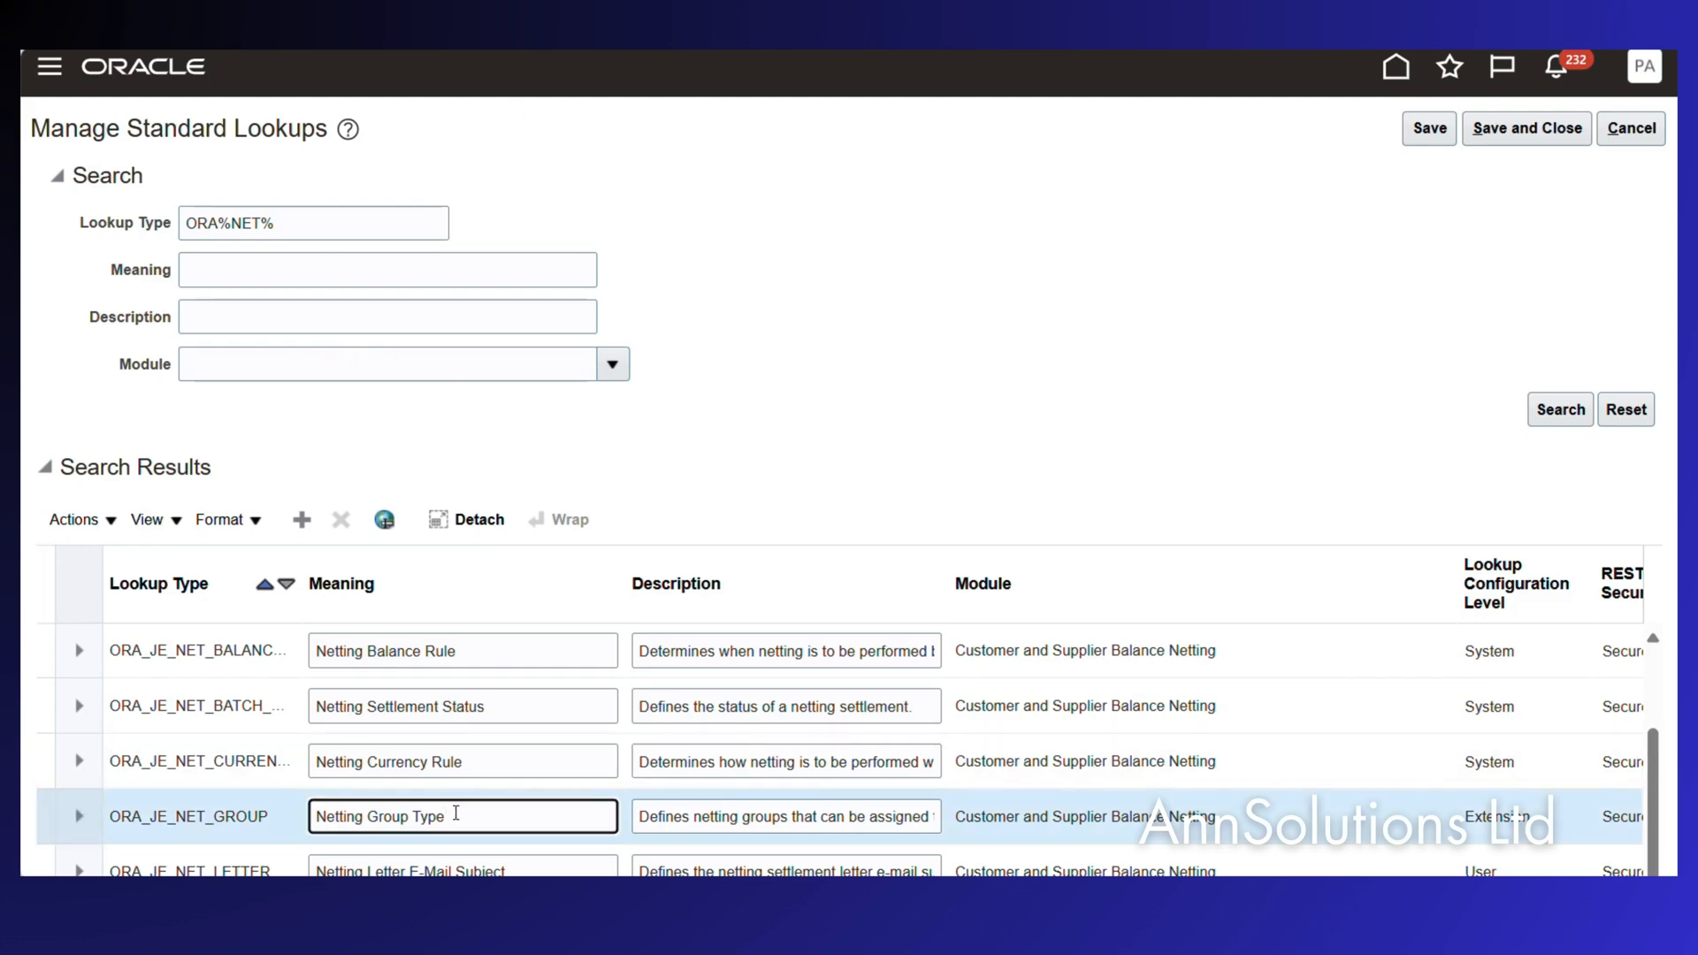
{"action": "scroll", "coordinate": [456, 813], "scroll_direction": "down", "scroll_amount": 8}
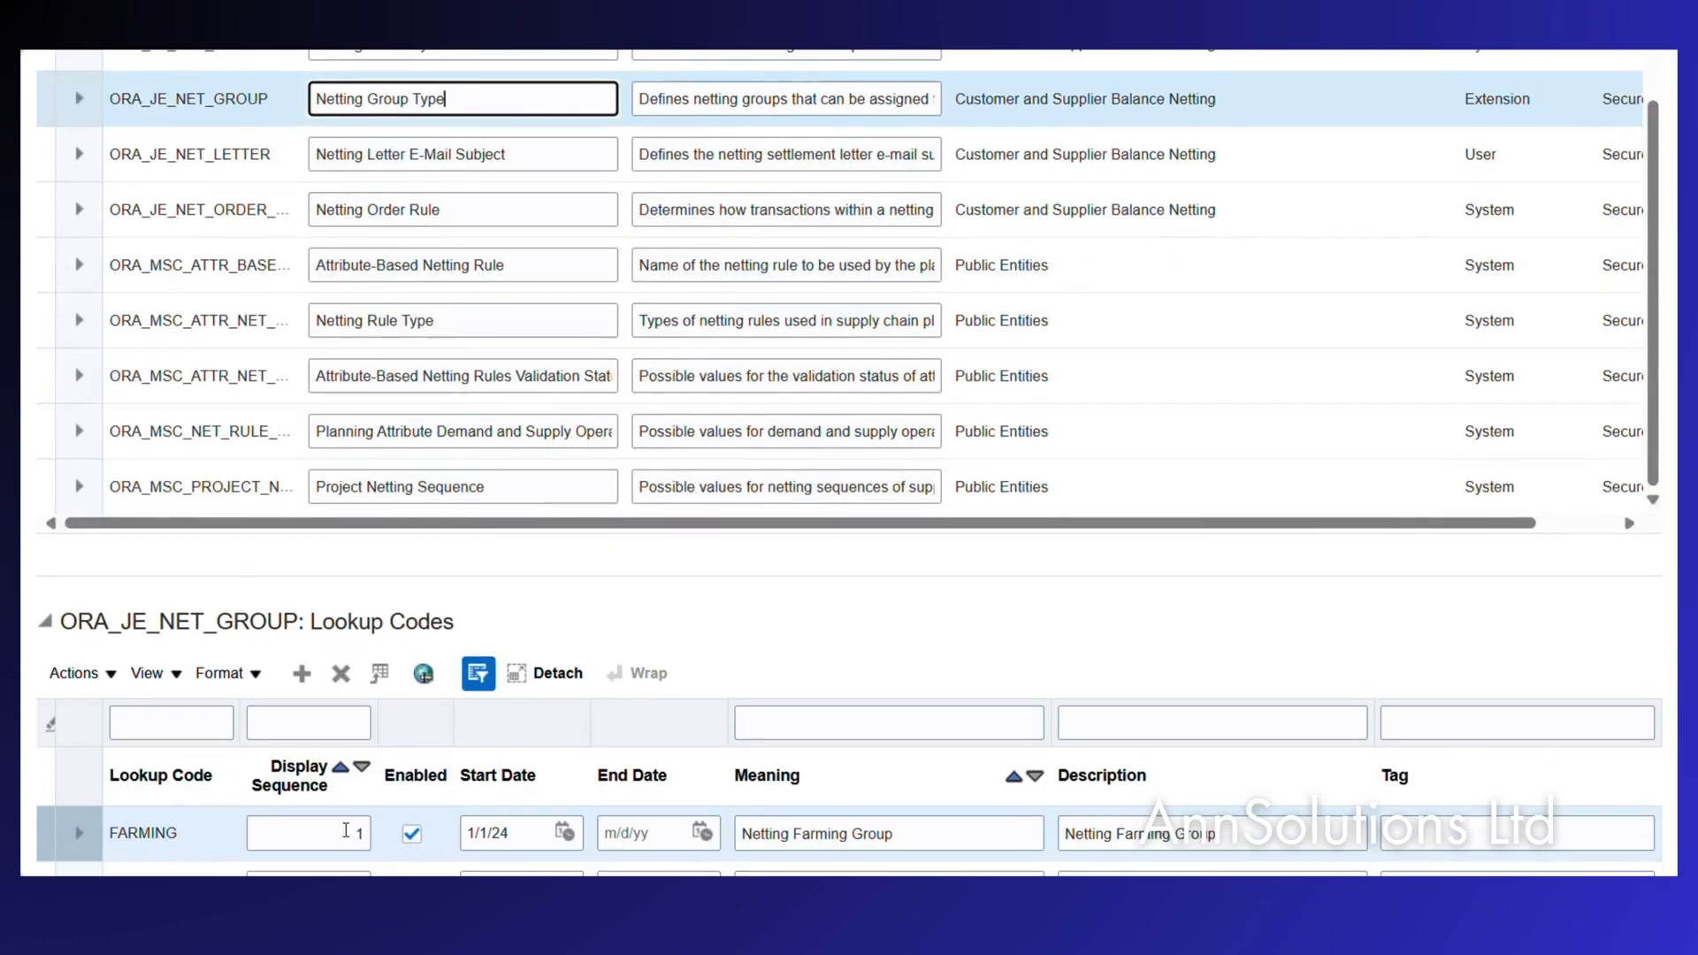
{"action": "scroll", "coordinate": [209, 857], "scroll_direction": "down", "scroll_amount": 2}
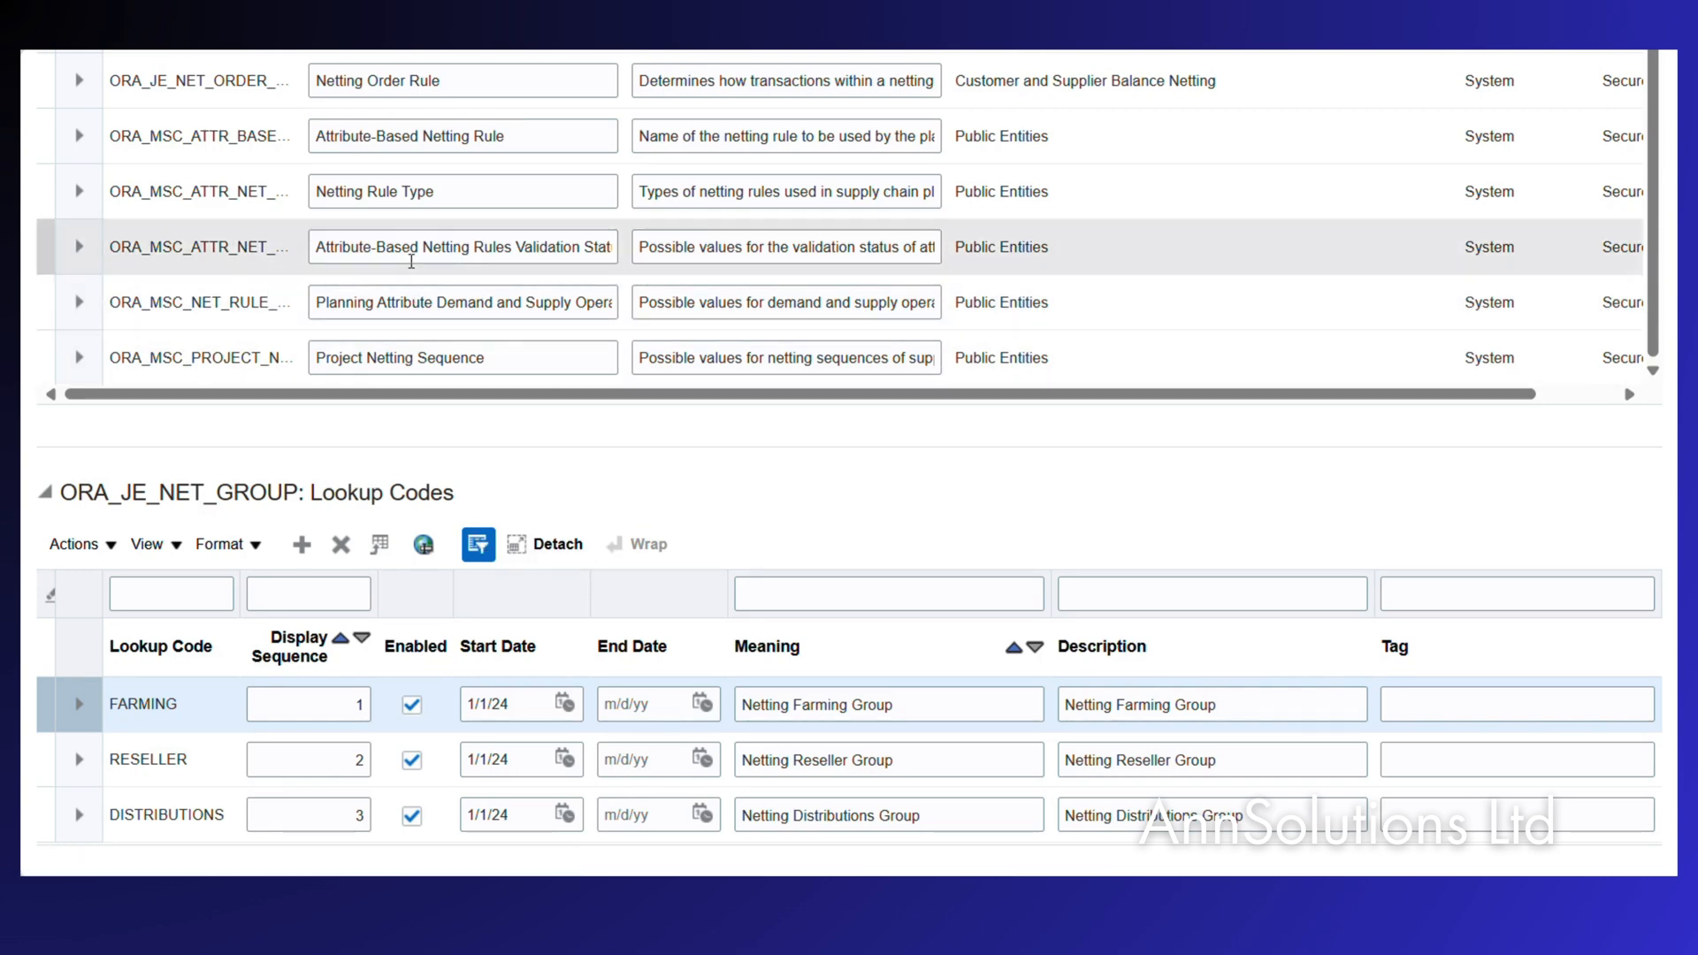
{"action": "scroll", "coordinate": [412, 261], "scroll_direction": "down", "scroll_amount": 2}
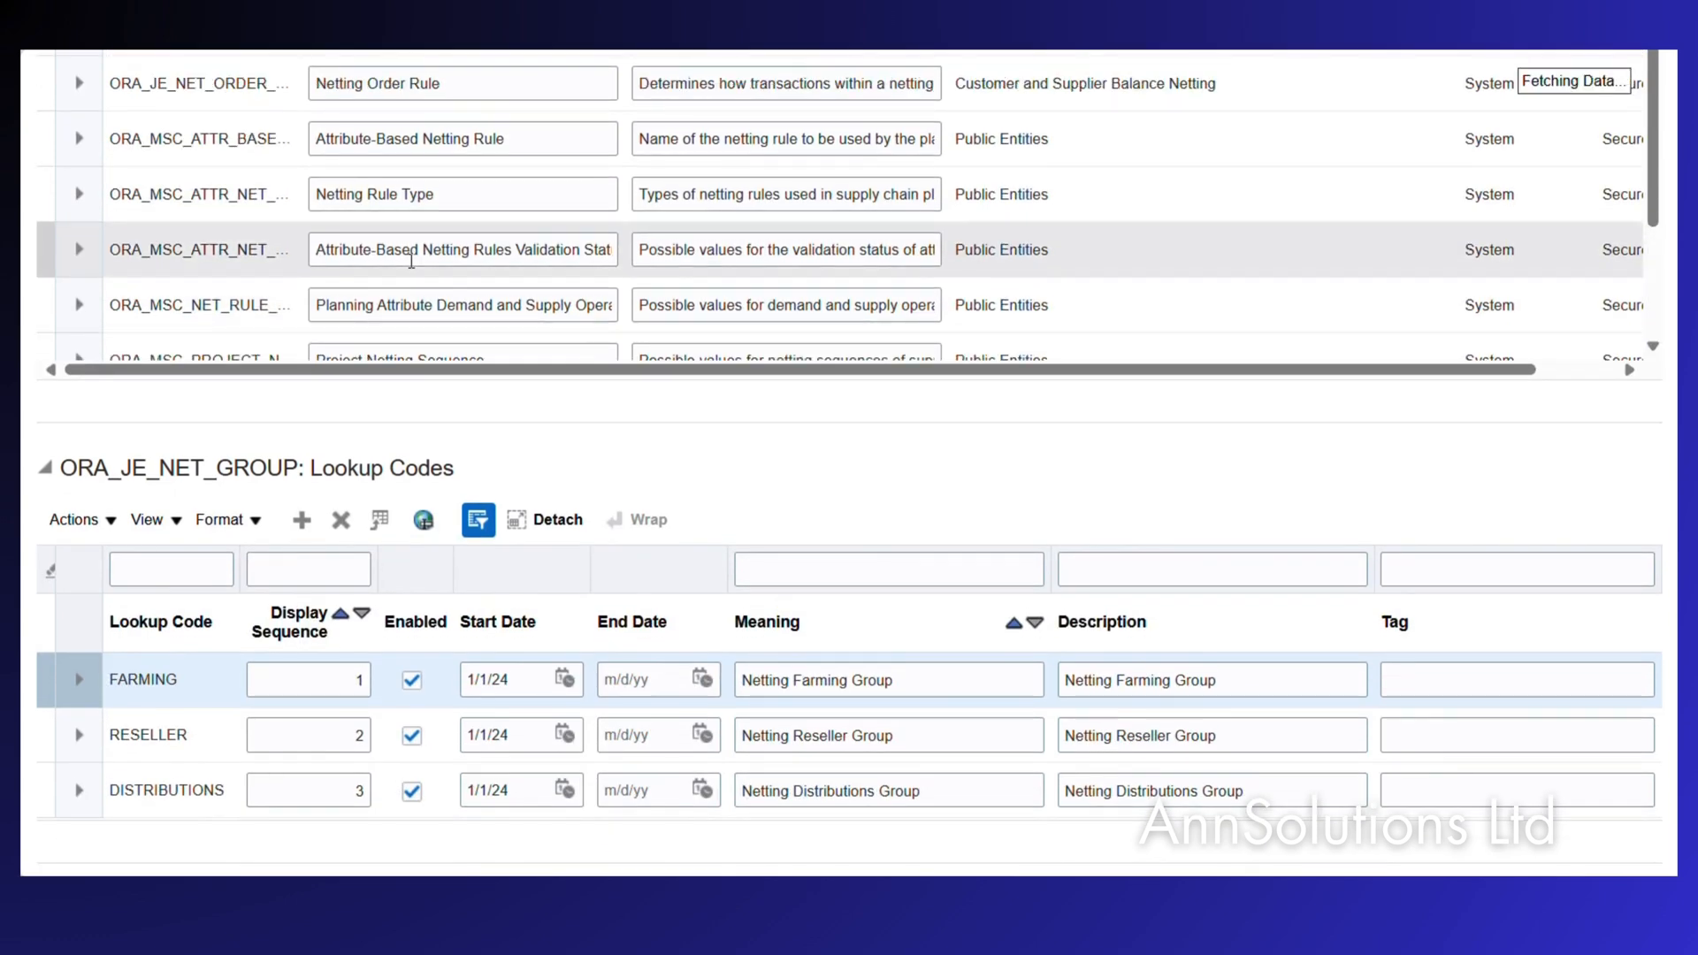
{"action": "scroll", "coordinate": [411, 262], "scroll_direction": "up", "scroll_amount": 3}
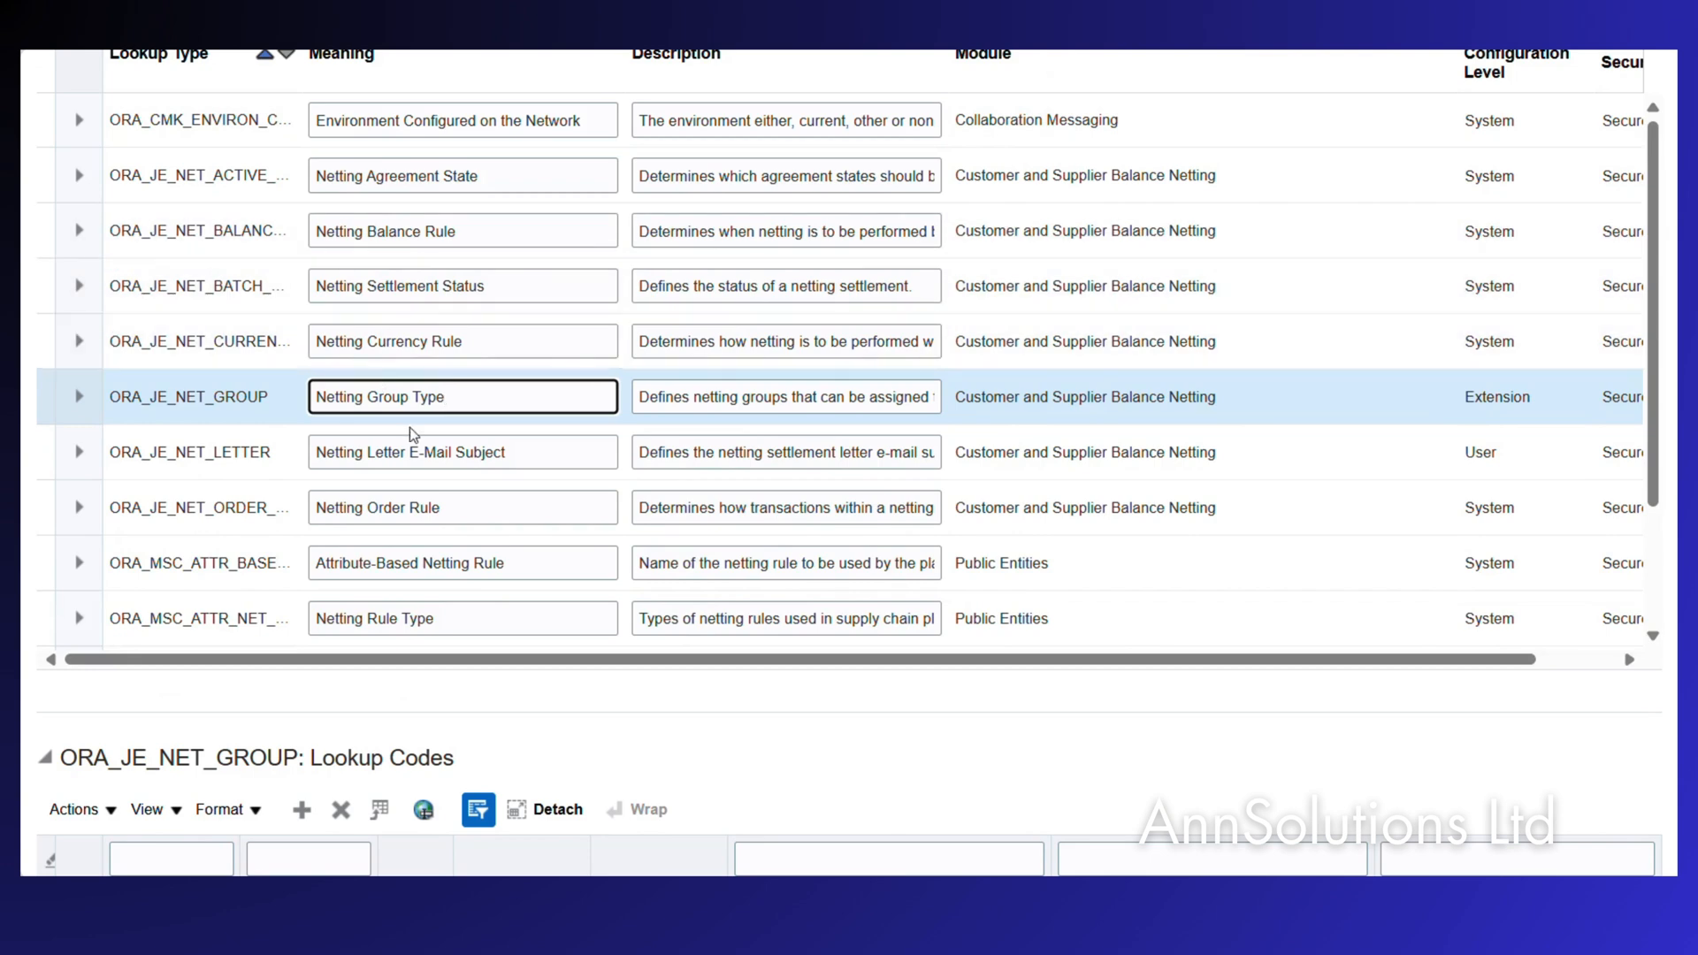
Review the ORA_JE_NET_LETTER 'Netting settlement letter' code, then cancel out of Manage Standard Lookups.
{"action": "left_click", "coordinate": [370, 452]}
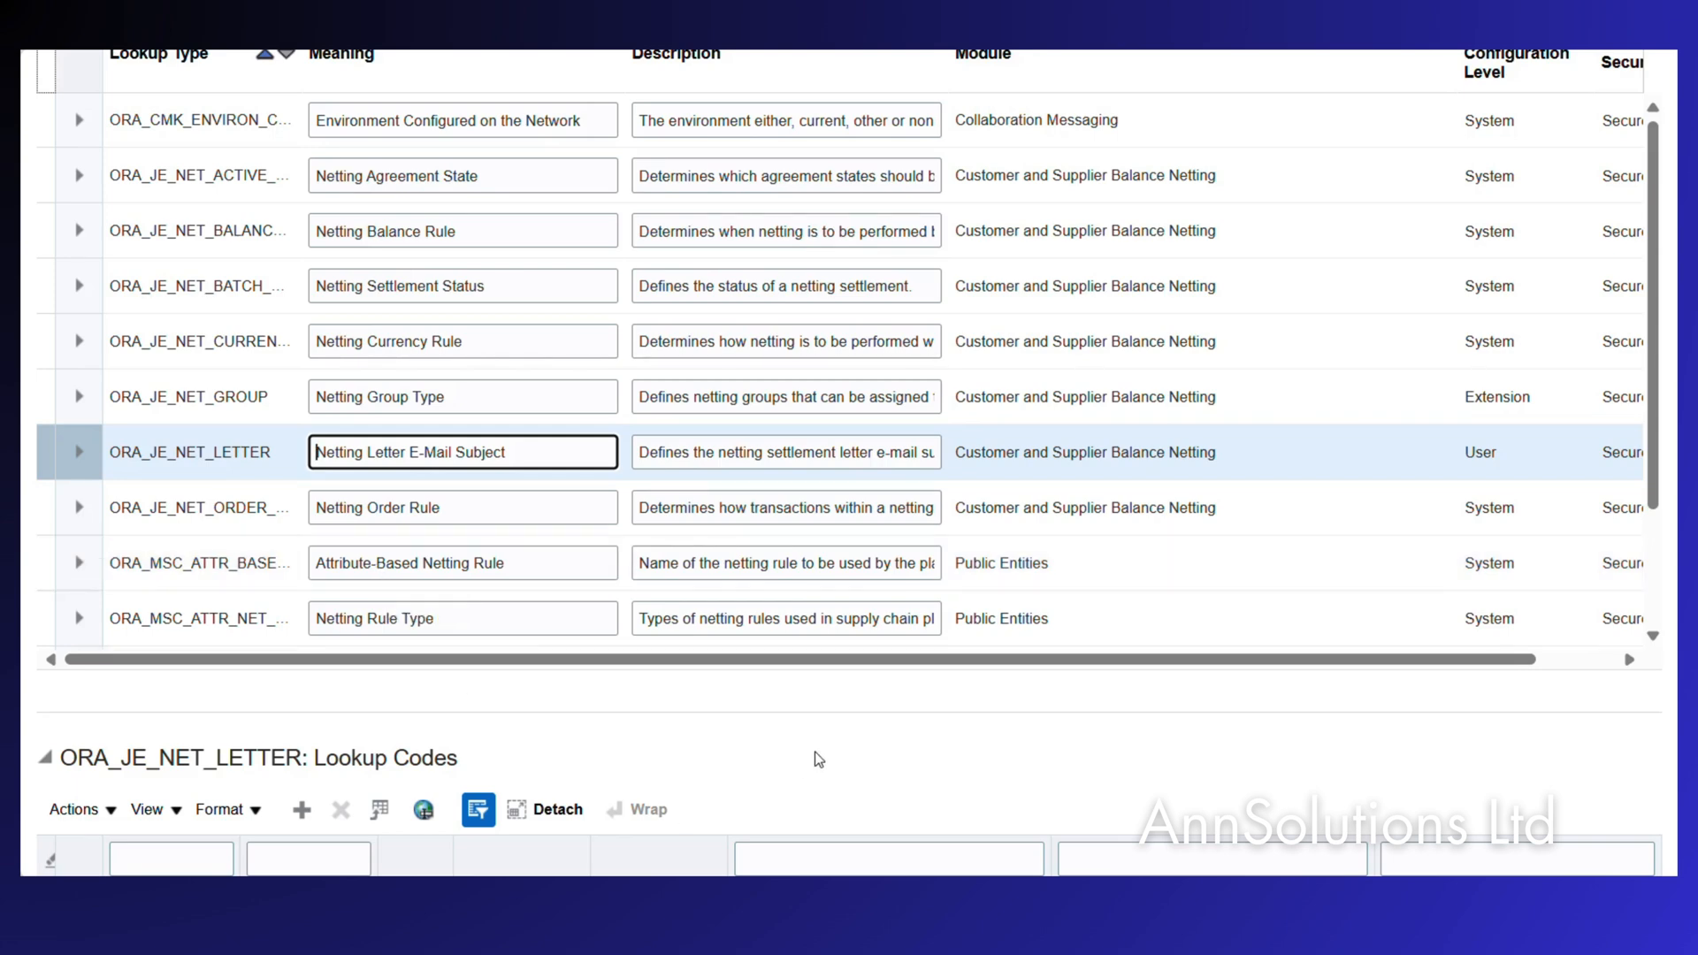
{"action": "scroll", "coordinate": [815, 755], "scroll_direction": "down", "scroll_amount": 2}
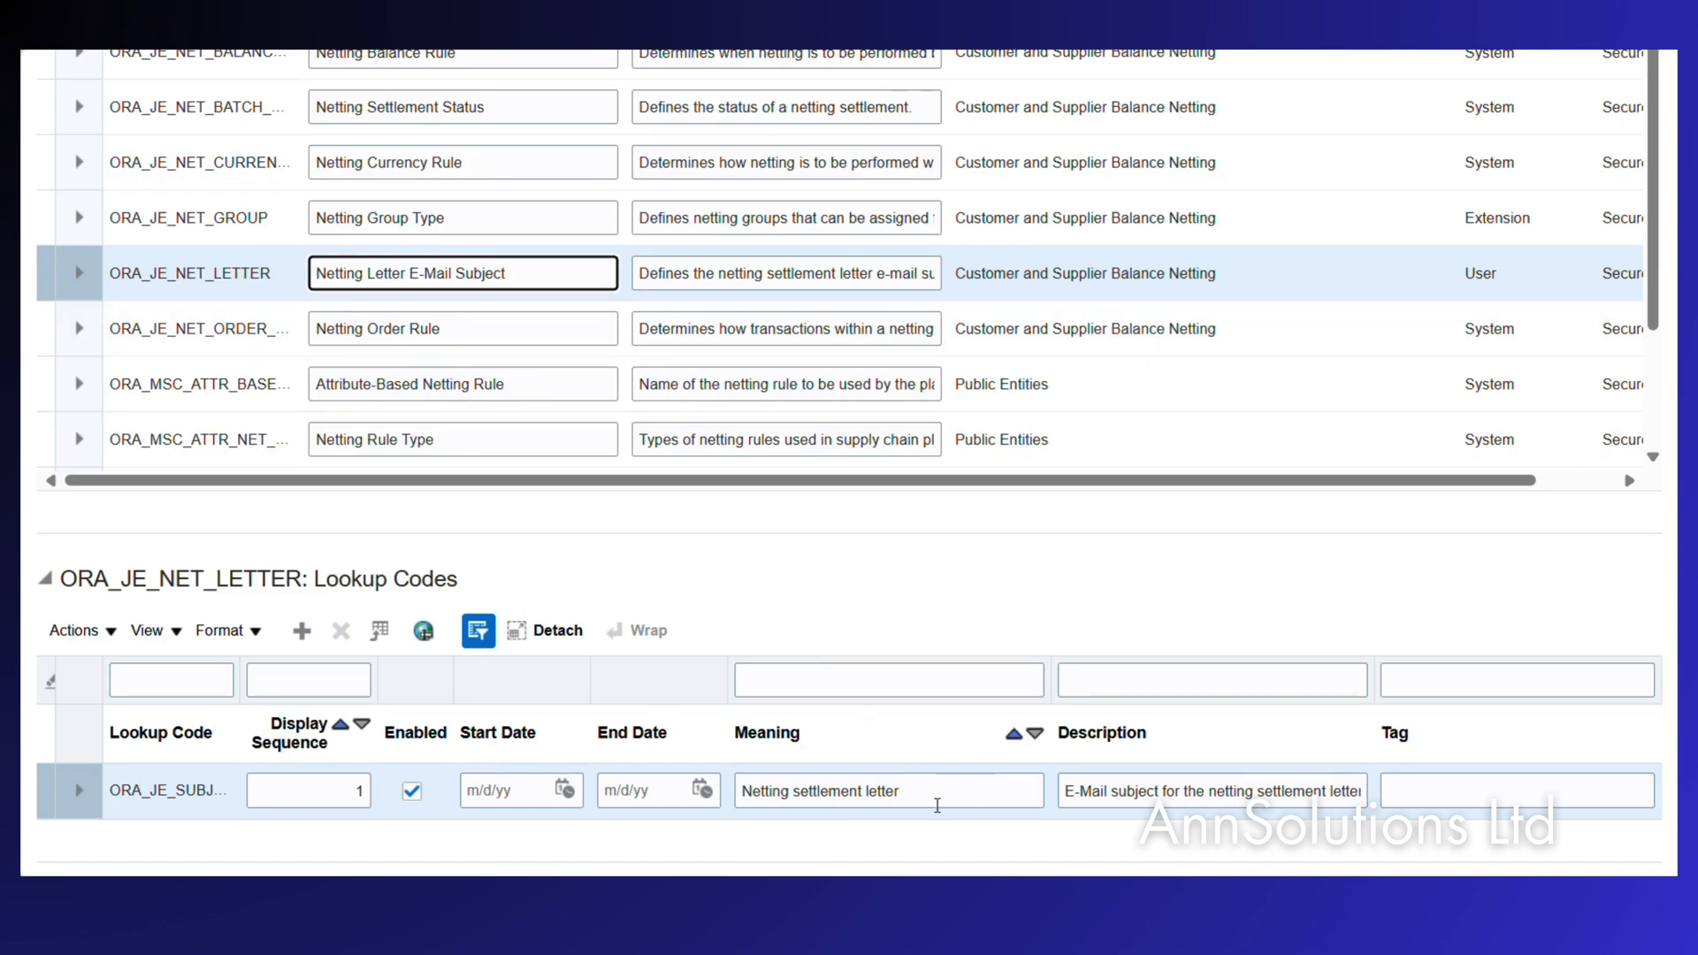
{"action": "left_click", "coordinate": [947, 802]}
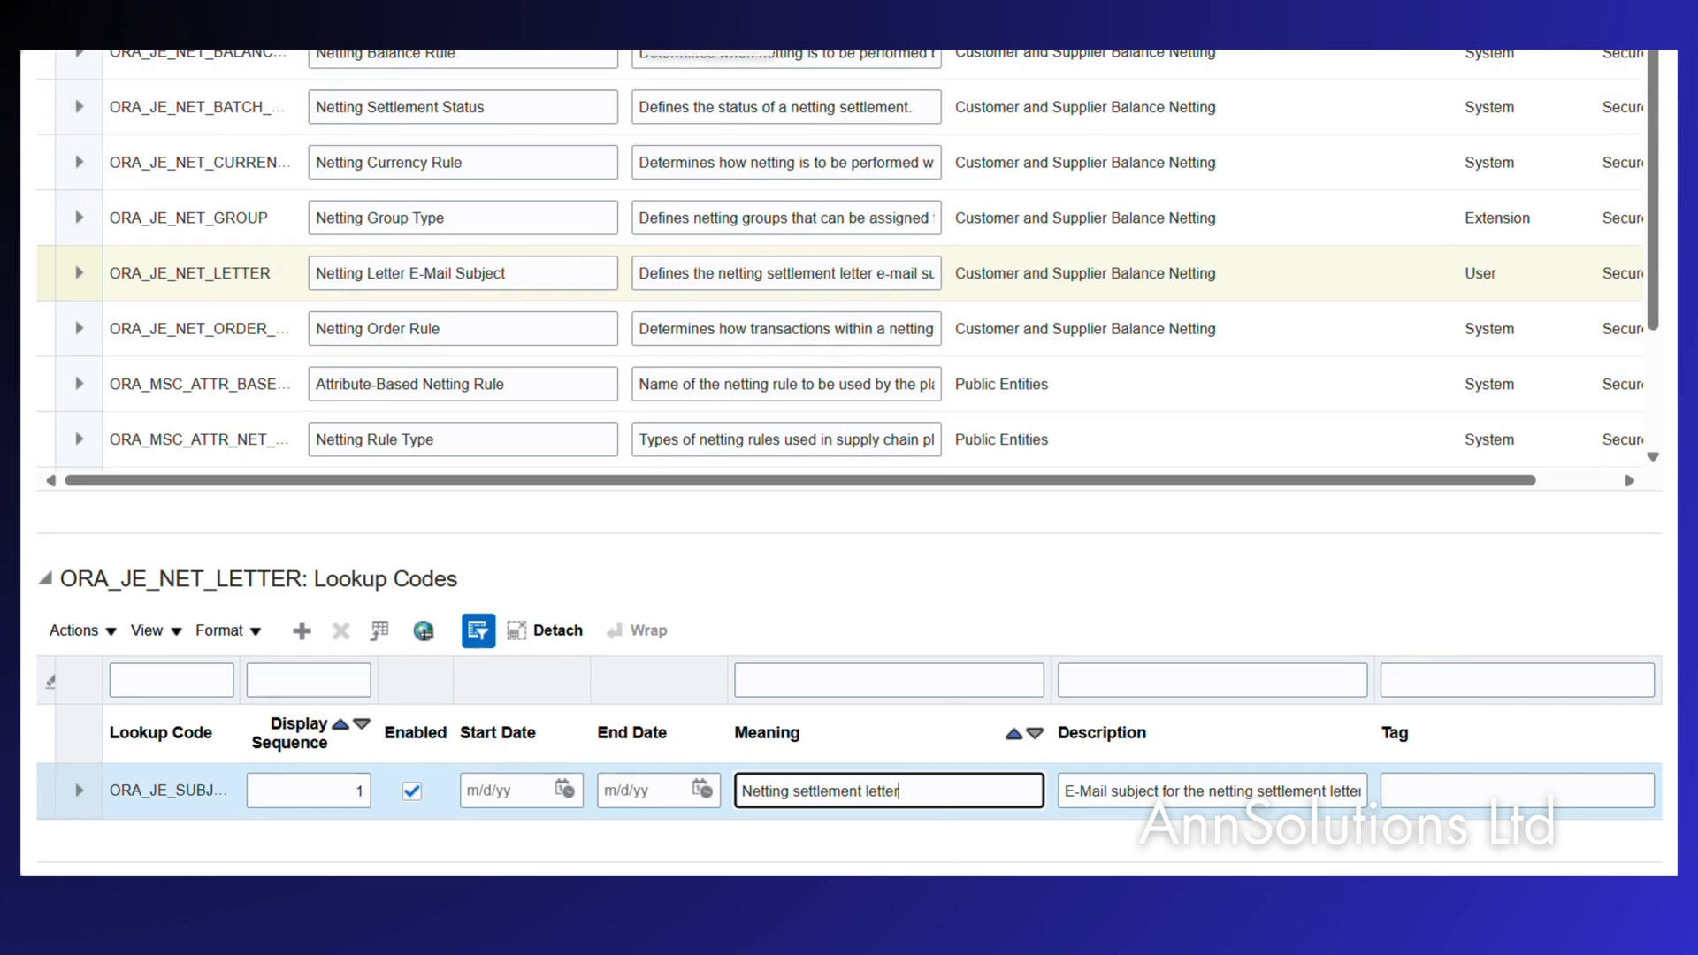
{"action": "scroll", "coordinate": [869, 267], "scroll_direction": "up", "scroll_amount": 3}
{"action": "scroll", "coordinate": [870, 268], "scroll_direction": "up", "scroll_amount": 5}
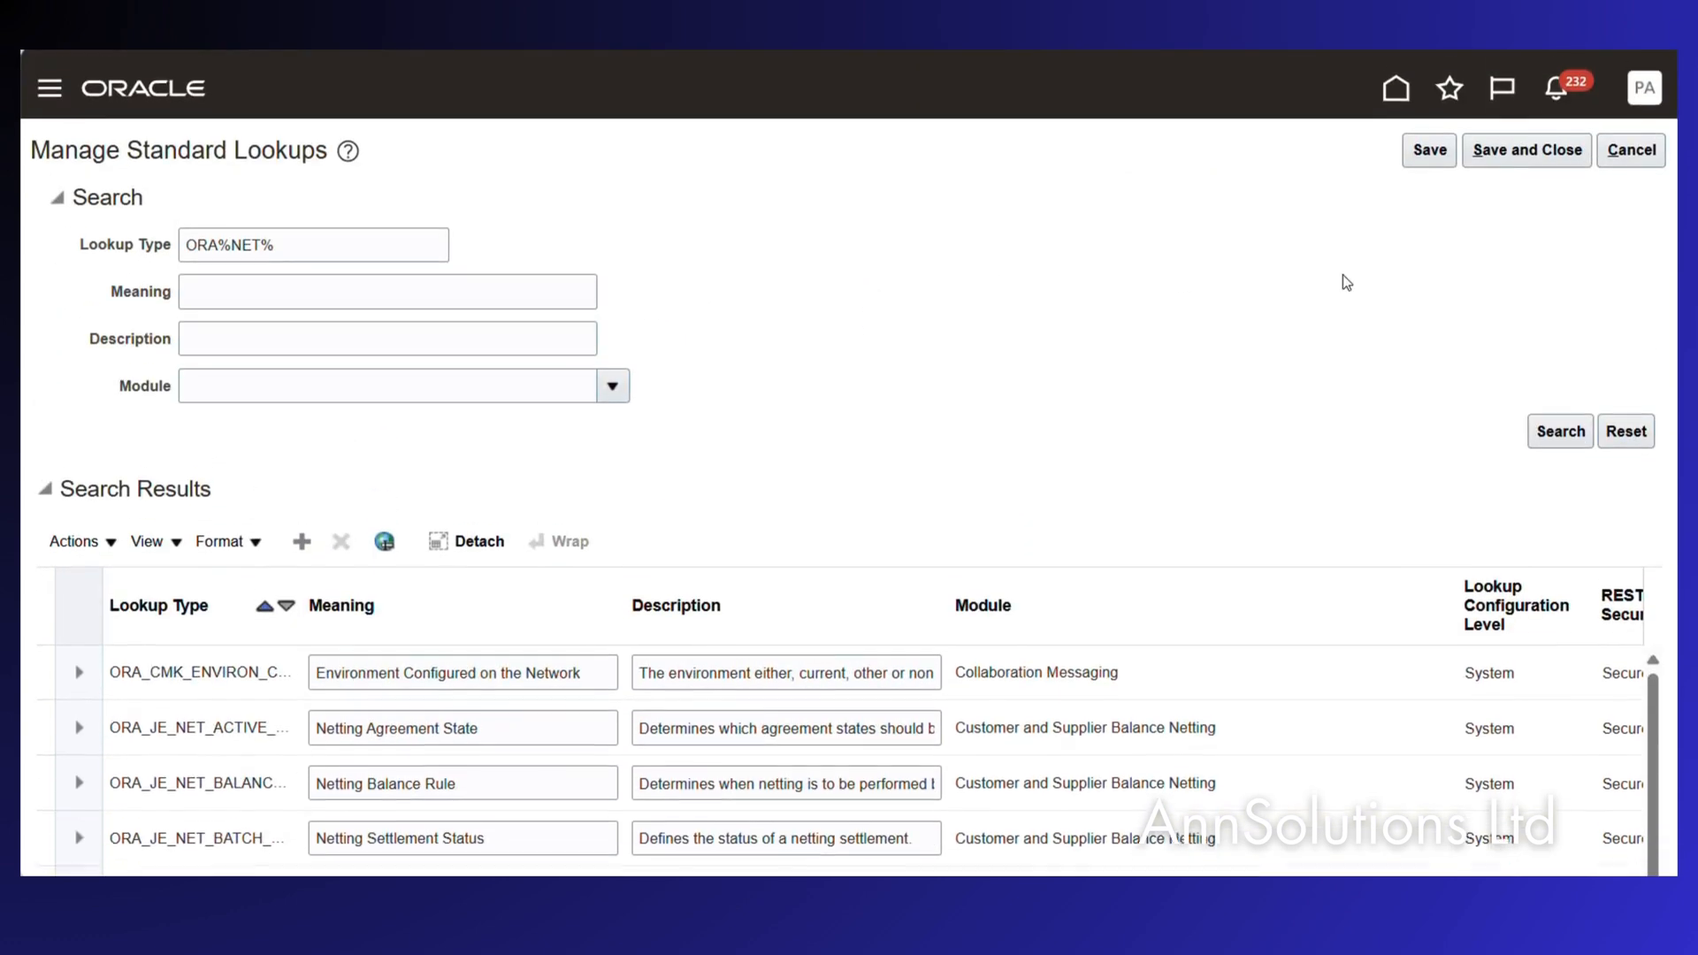
{"action": "left_click", "coordinate": [1635, 141]}
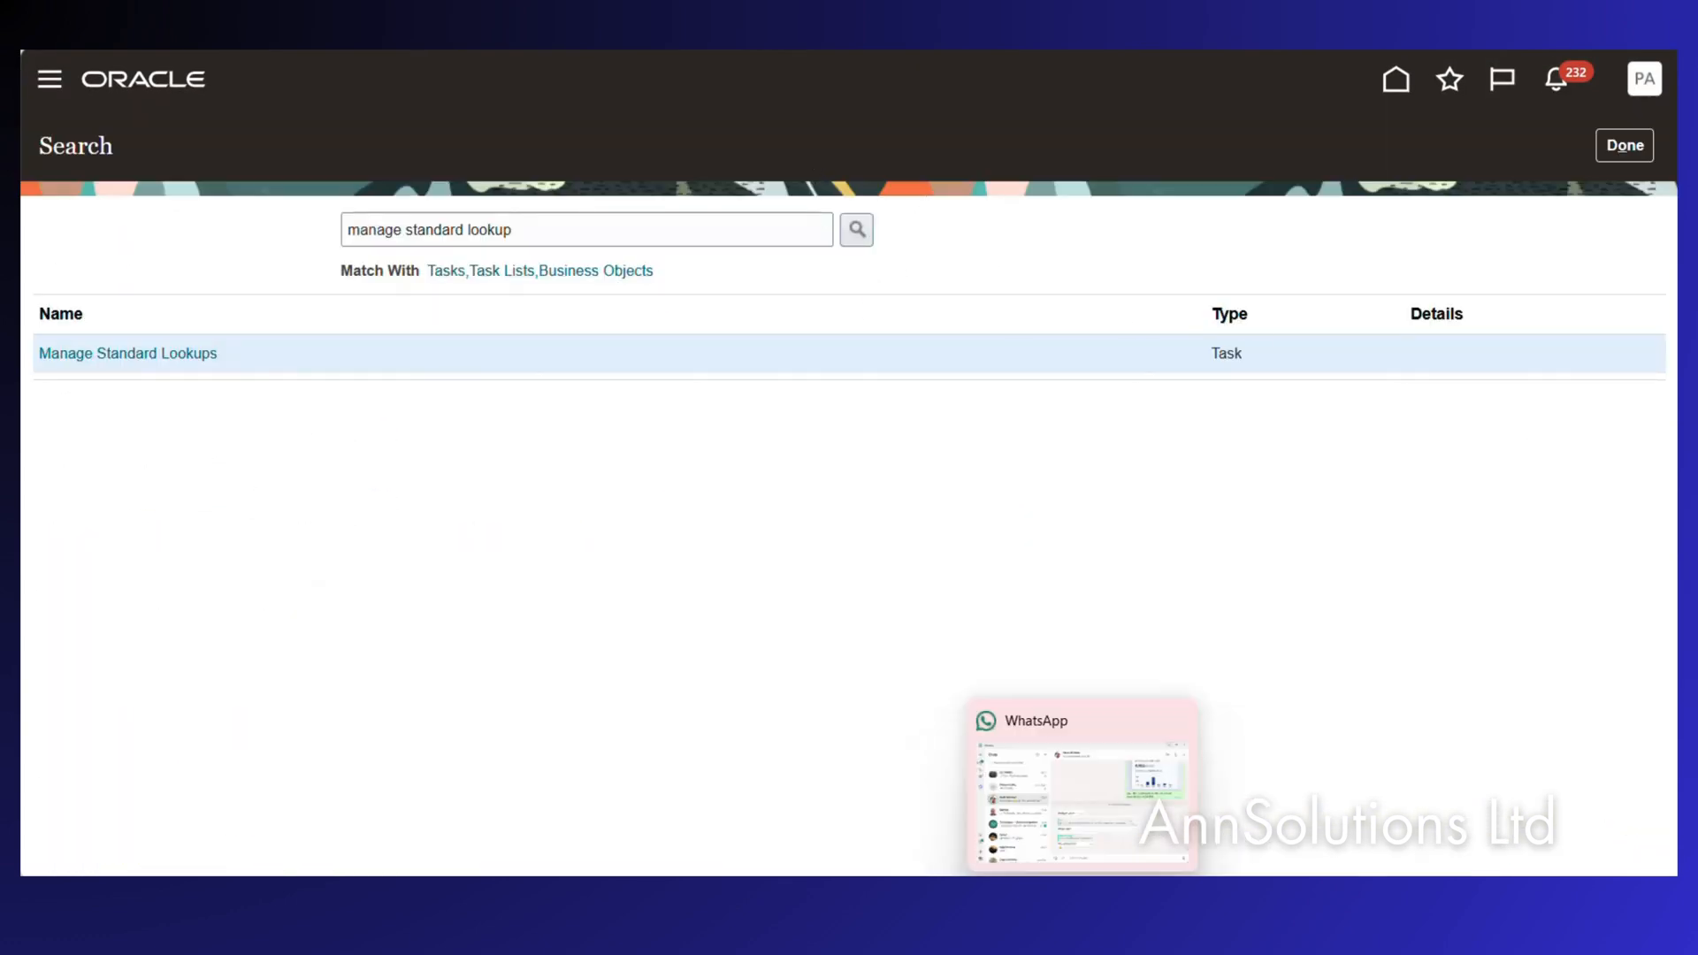
Read checklist item 10, the optional Manage Pay Group Setup step, then return to Oracle's task search.
{"action": "left_click", "coordinate": [880, 801]}
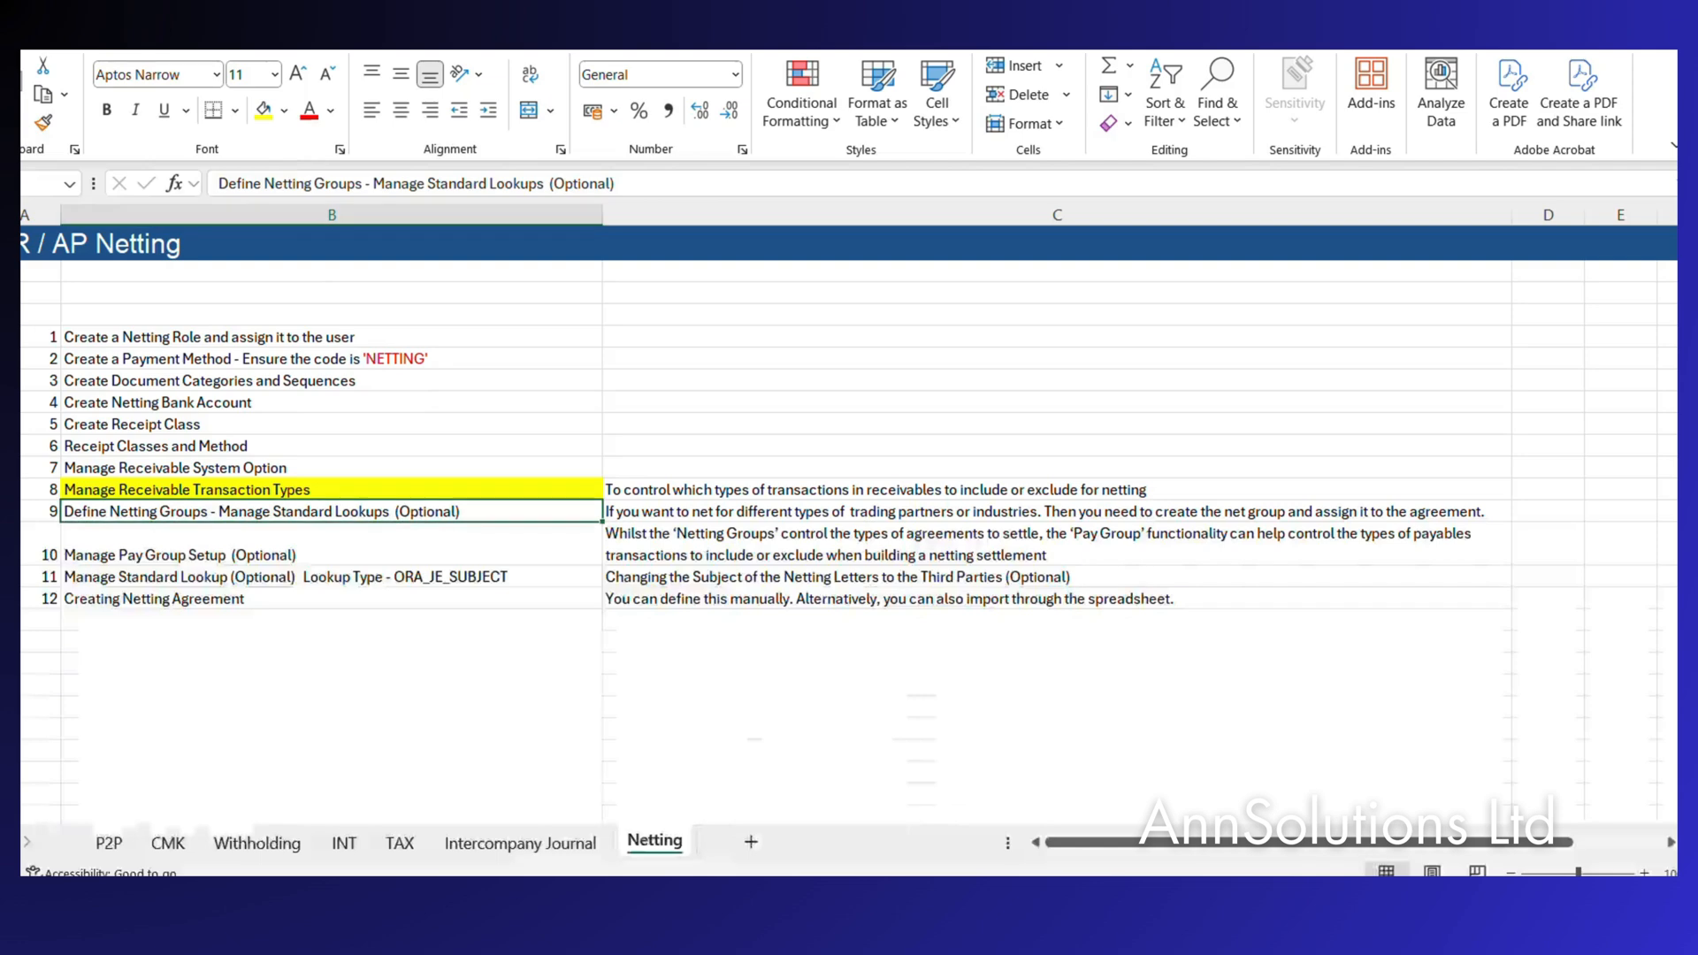
{"action": "left_click", "coordinate": [196, 558]}
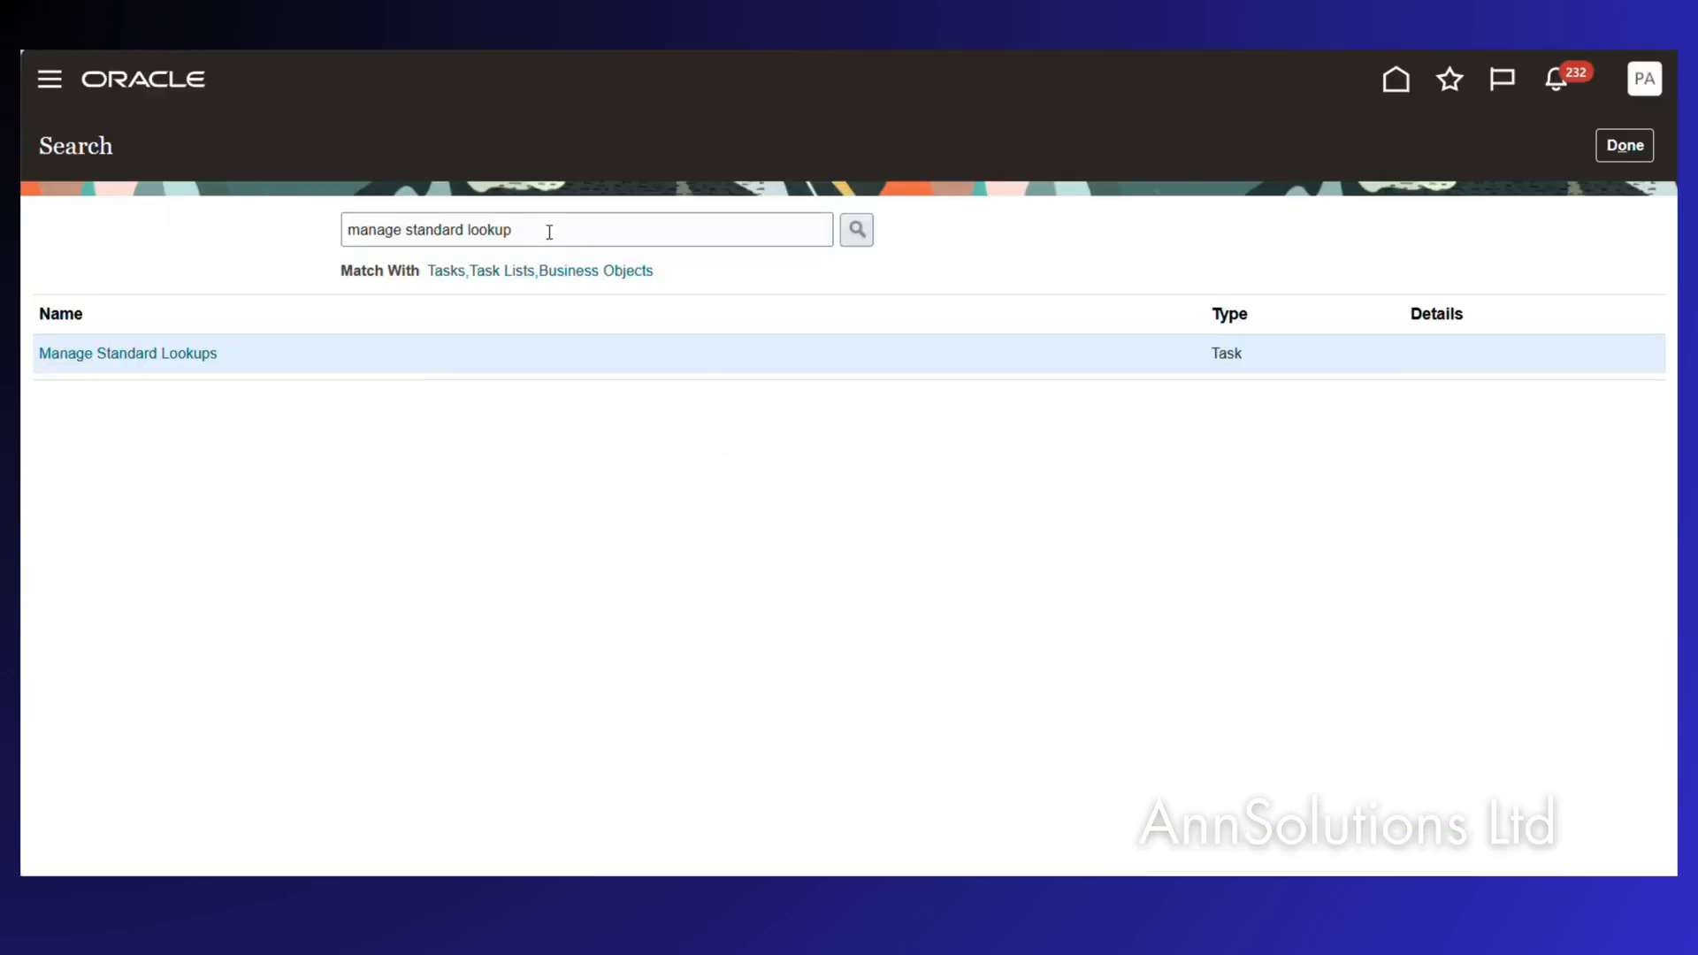
{"action": "left_click_drag", "start_coordinate": [549, 231], "coordinate": [301, 239]}
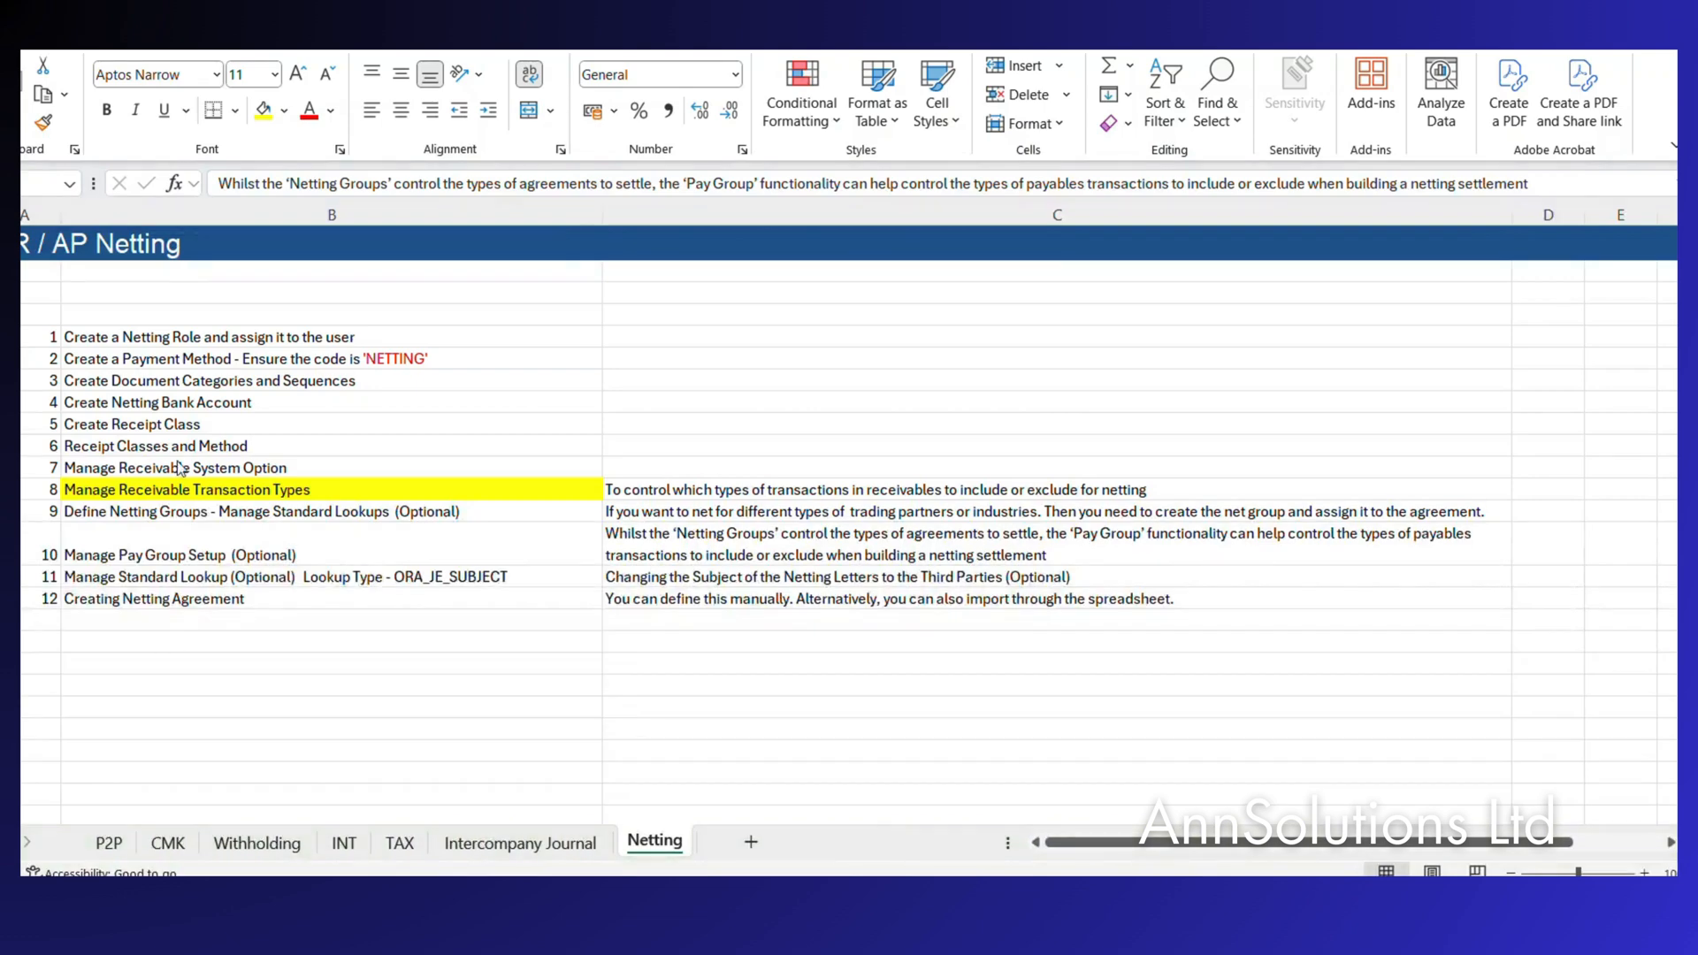
{"action": "left_click", "coordinate": [236, 548]}
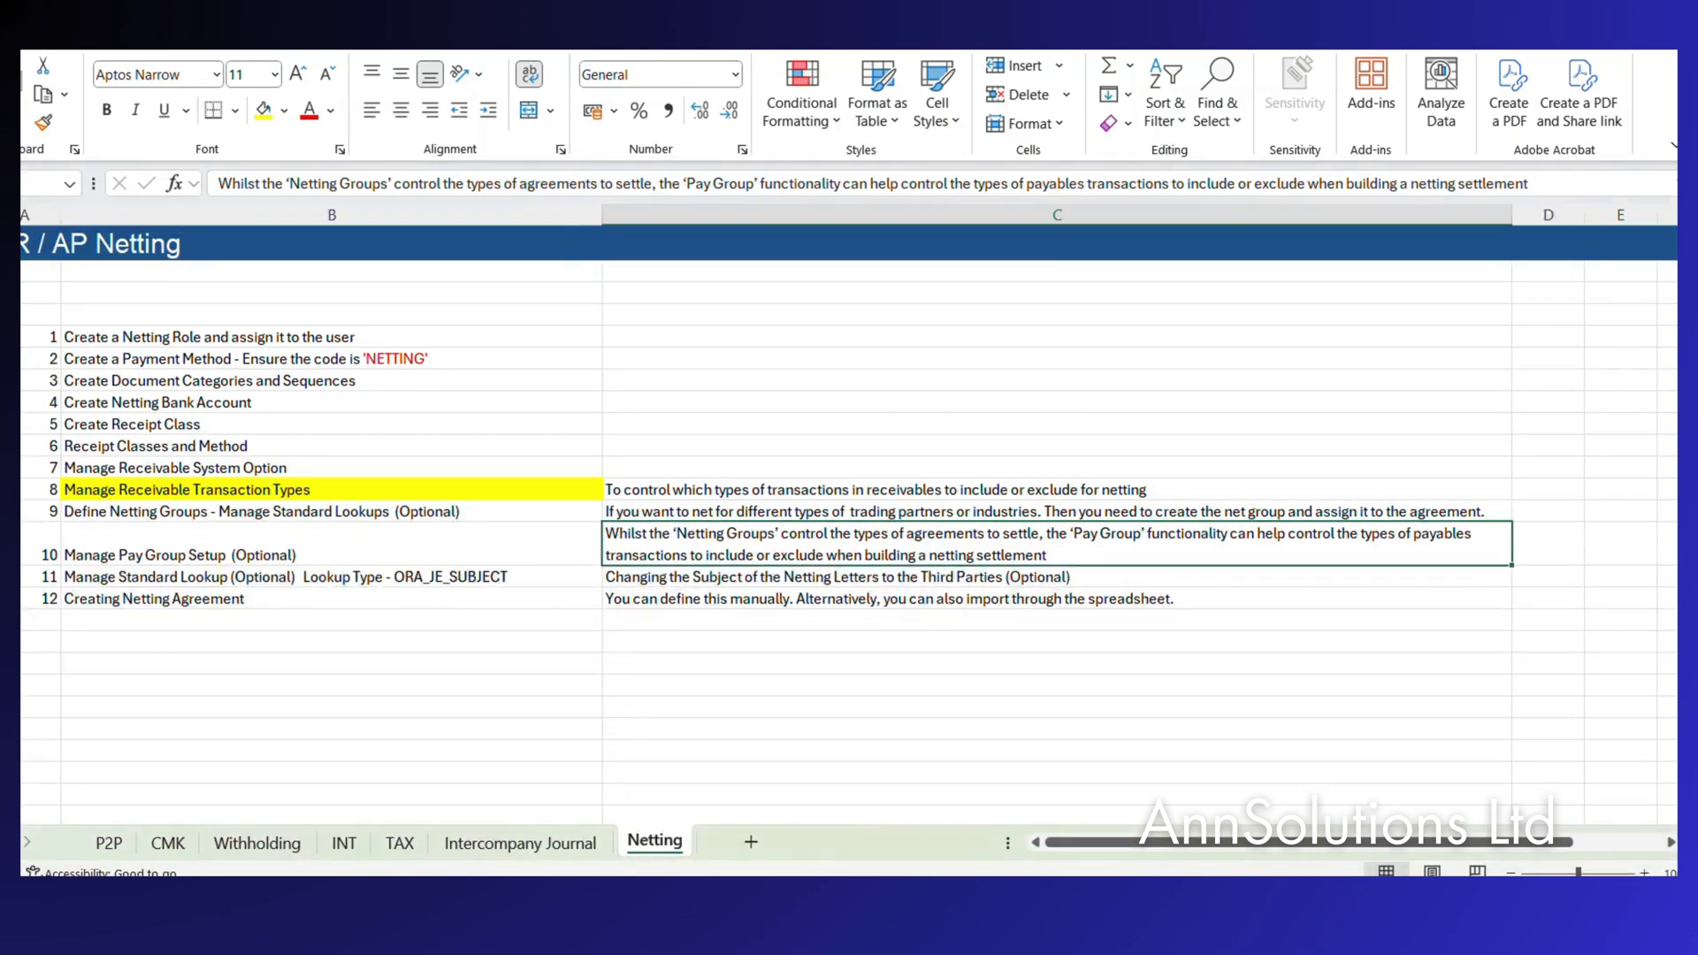
{"action": "left_click", "coordinate": [883, 901]}
{"action": "left_click", "coordinate": [640, 798]}
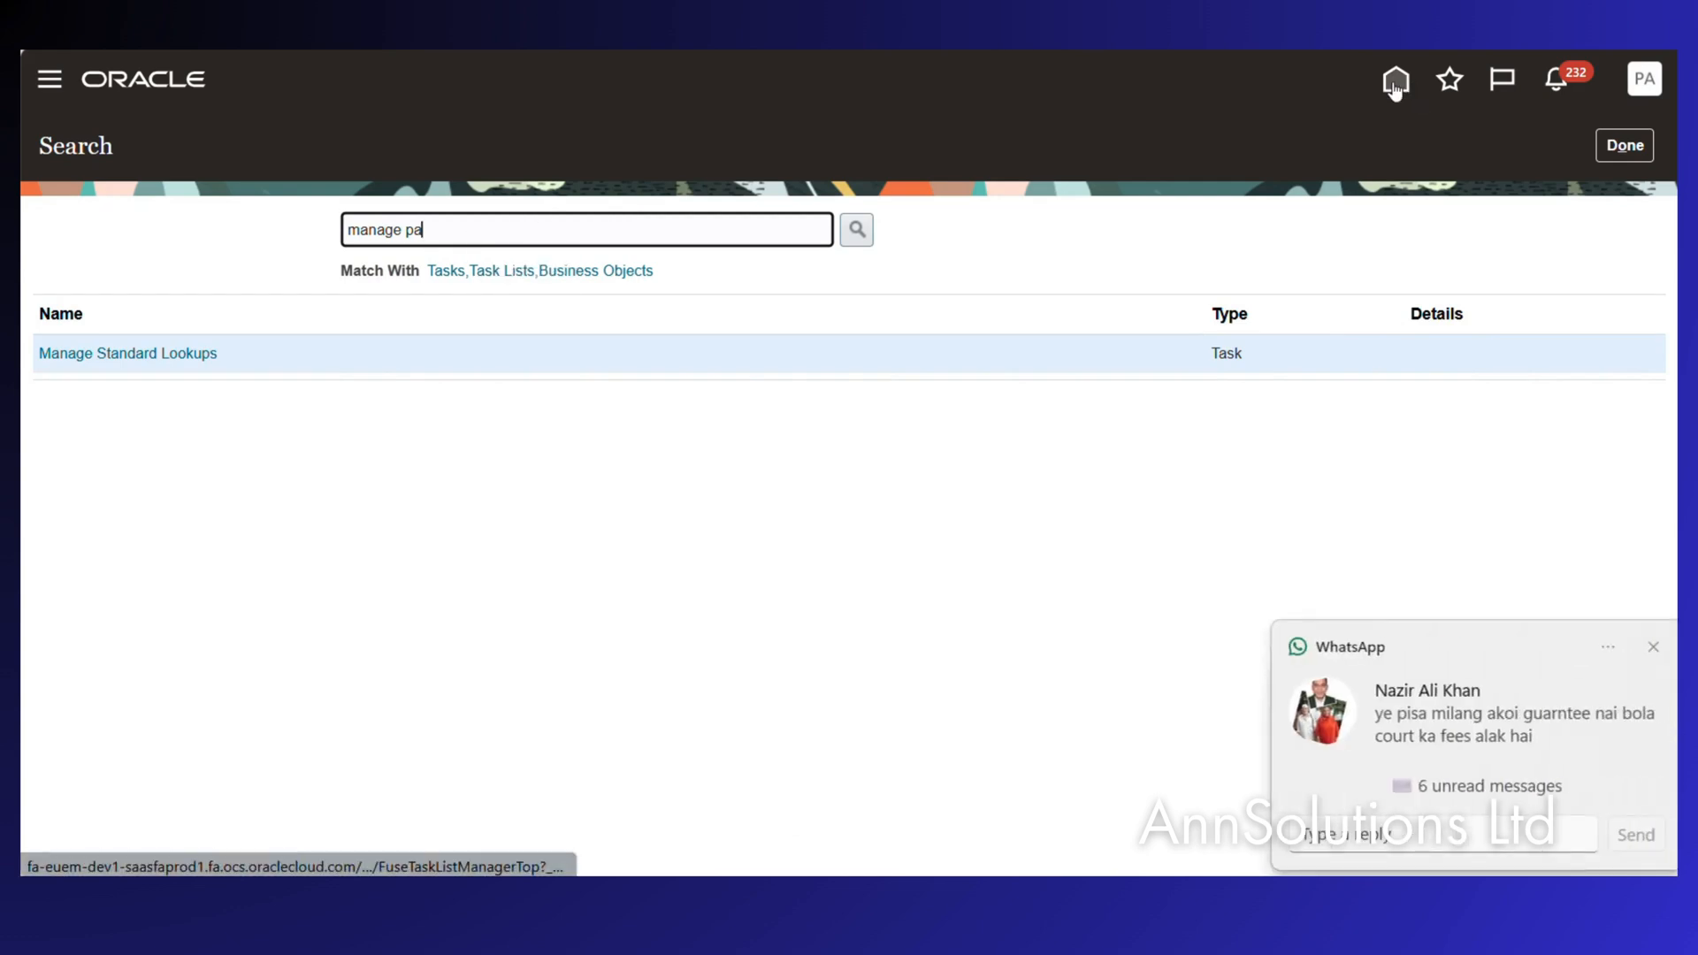
From the Oracle home page, go to Setup and Maintenance and show the Payables setup tasks.
{"action": "left_click", "coordinate": [1625, 145]}
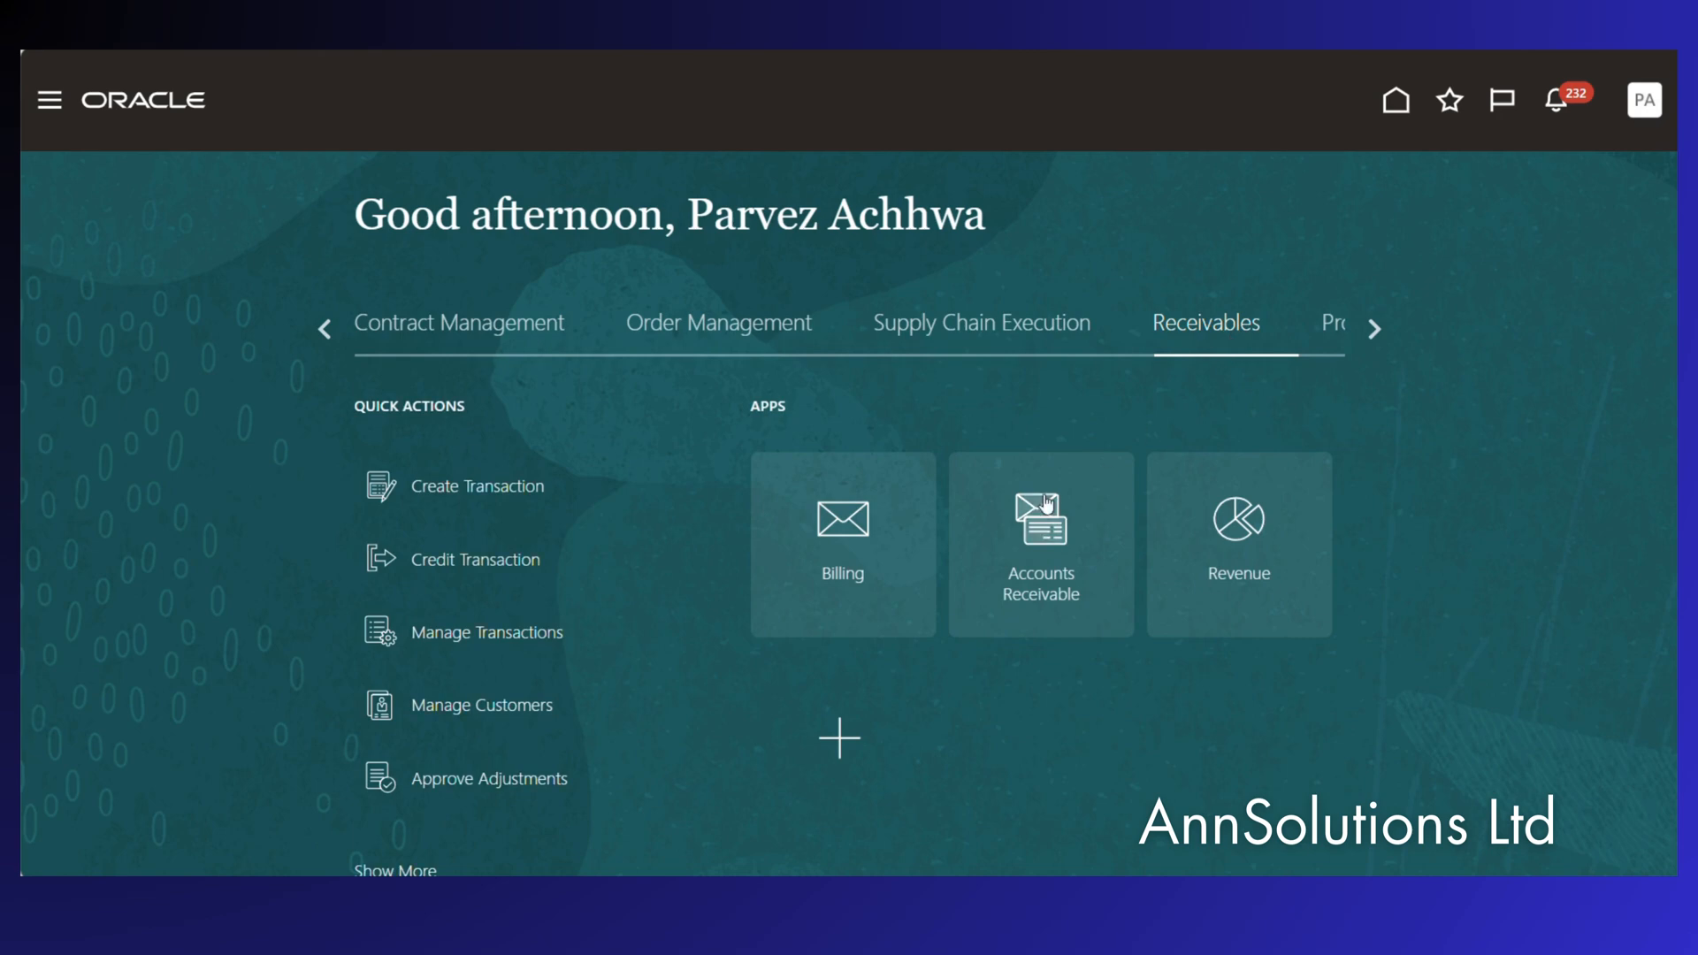
{"action": "left_click", "coordinate": [1642, 102]}
{"action": "left_click", "coordinate": [1229, 476]}
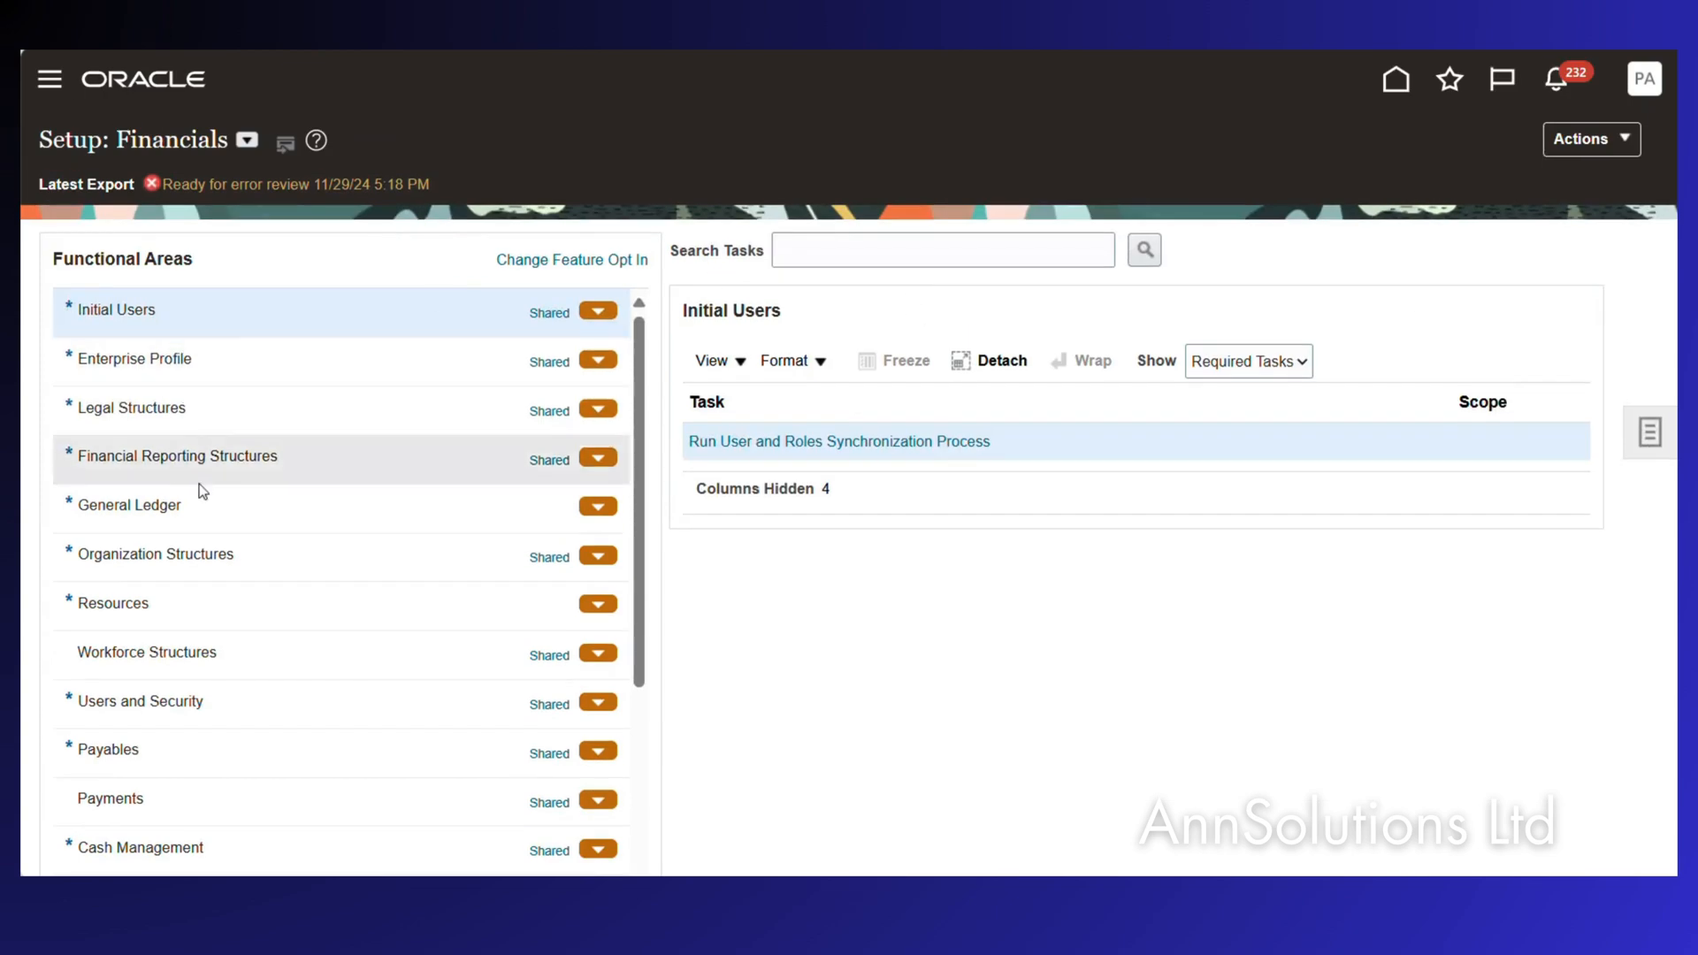
{"action": "left_click", "coordinate": [209, 751]}
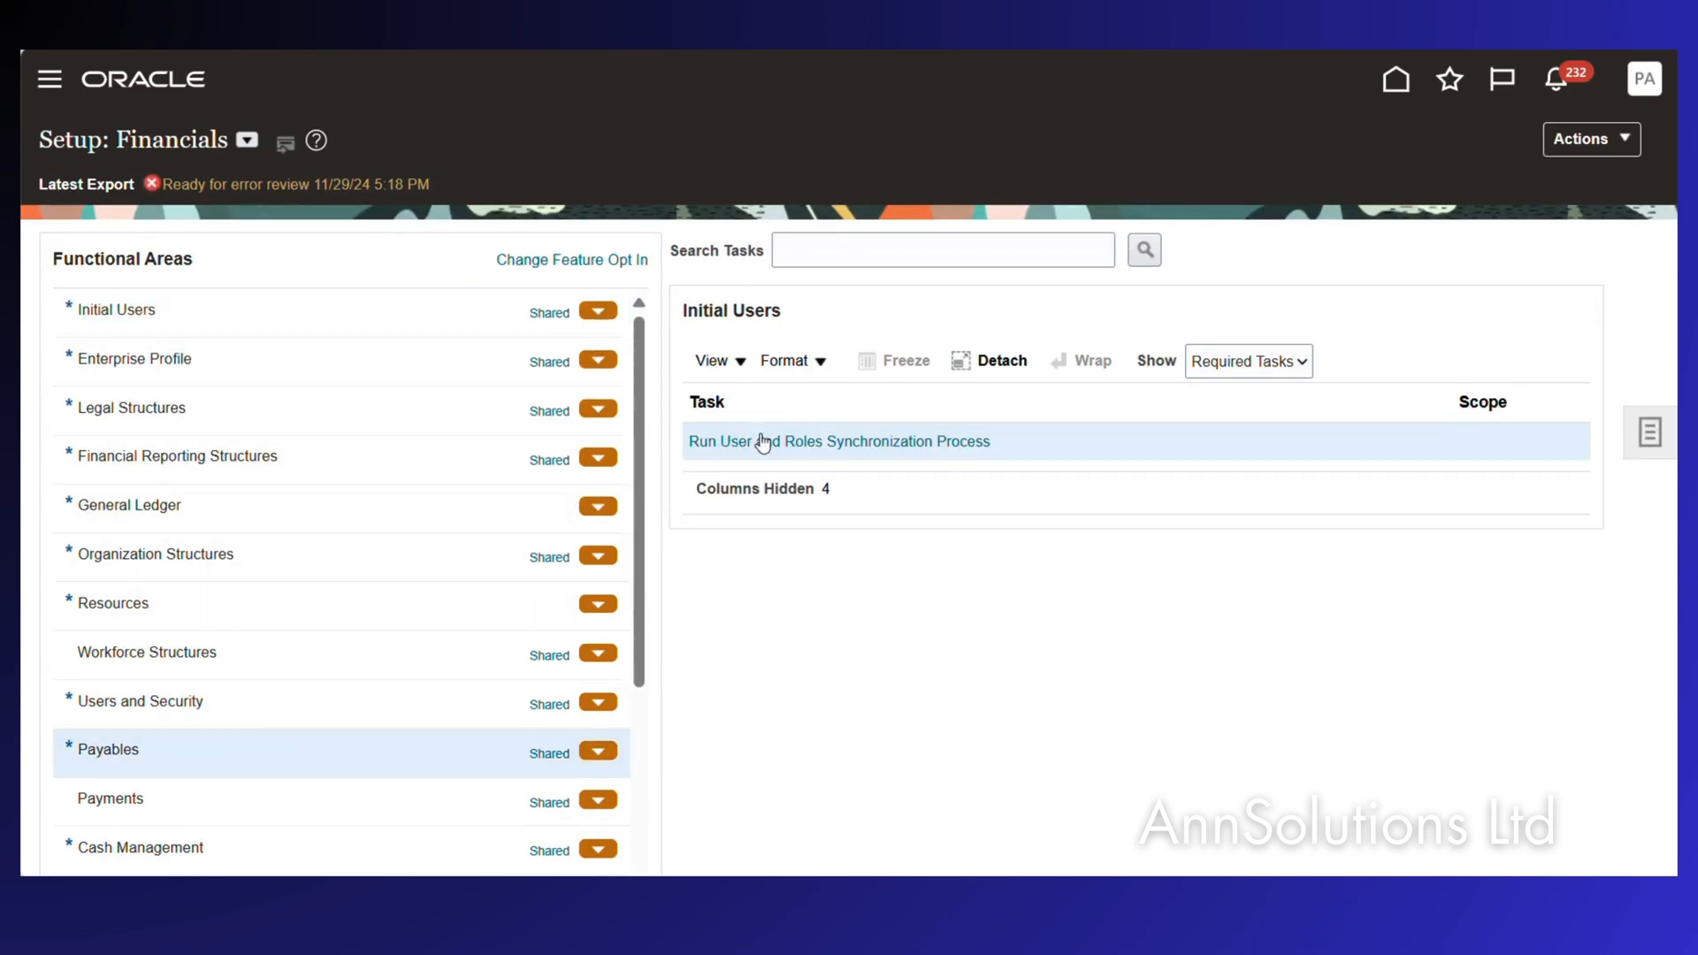
Search the Payables tasks for payables and lookup tasks, which returns no matches.
{"action": "left_click", "coordinate": [828, 251]}
{"action": "type", "text": "man"}
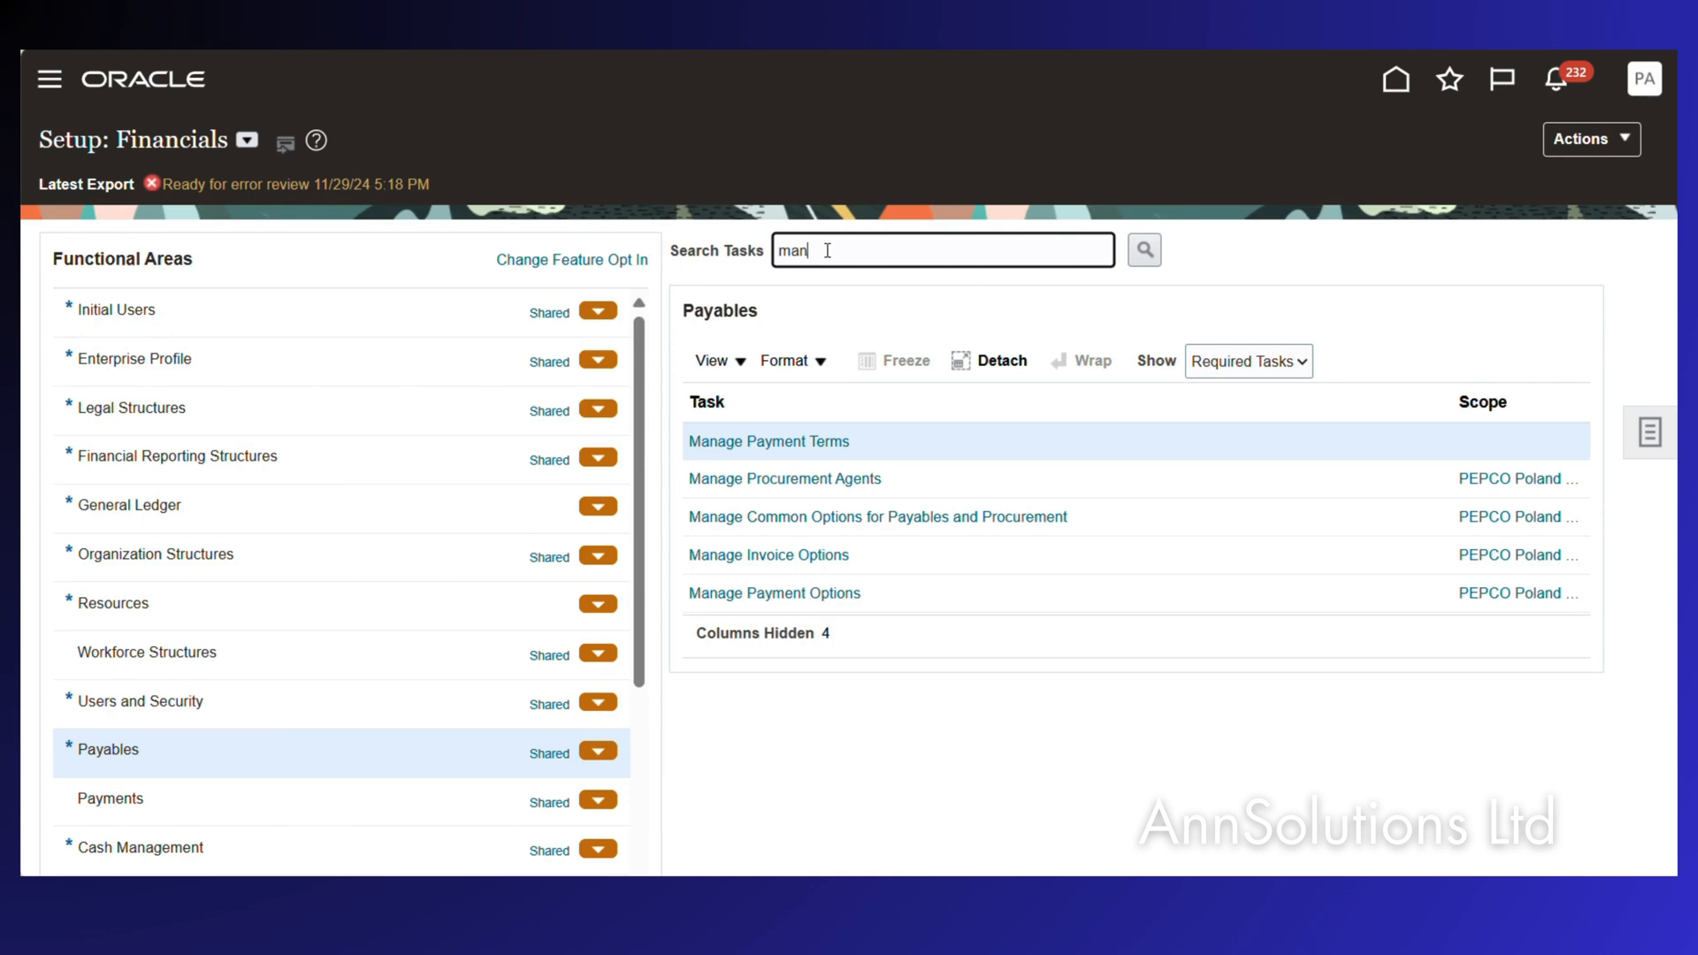
{"action": "type", "text": "age paya le"}
{"action": "type", "text": "ble look"}
{"action": "key", "text": "Return"}
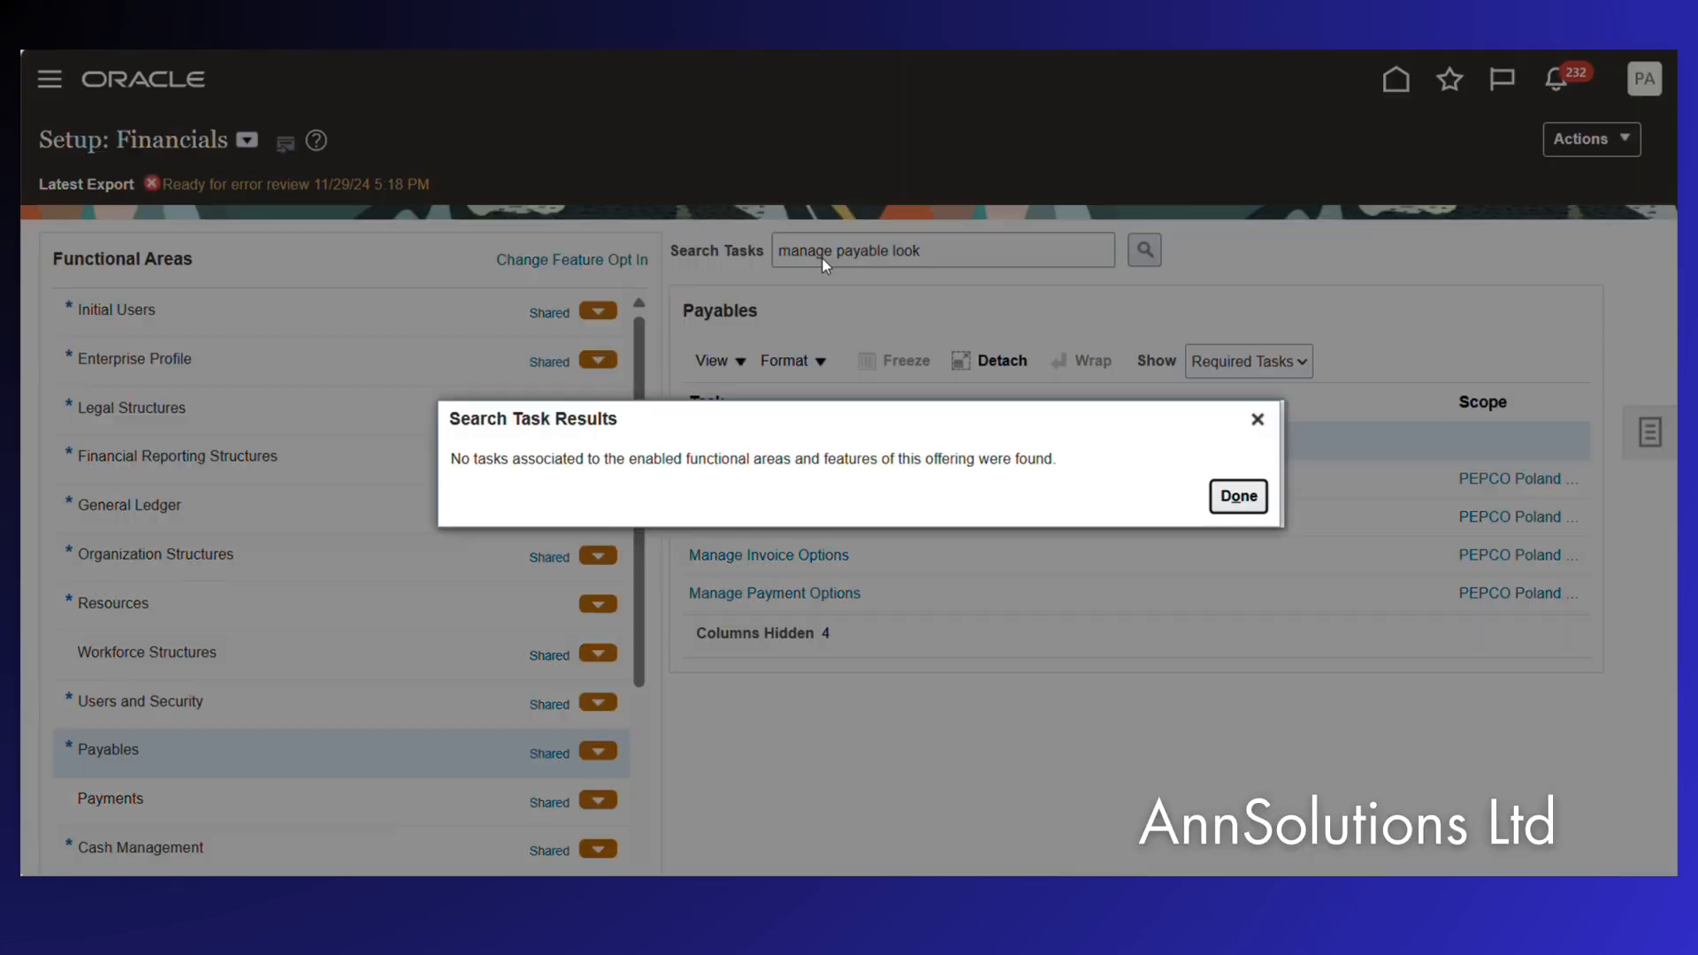
{"action": "left_click", "coordinate": [1257, 419]}
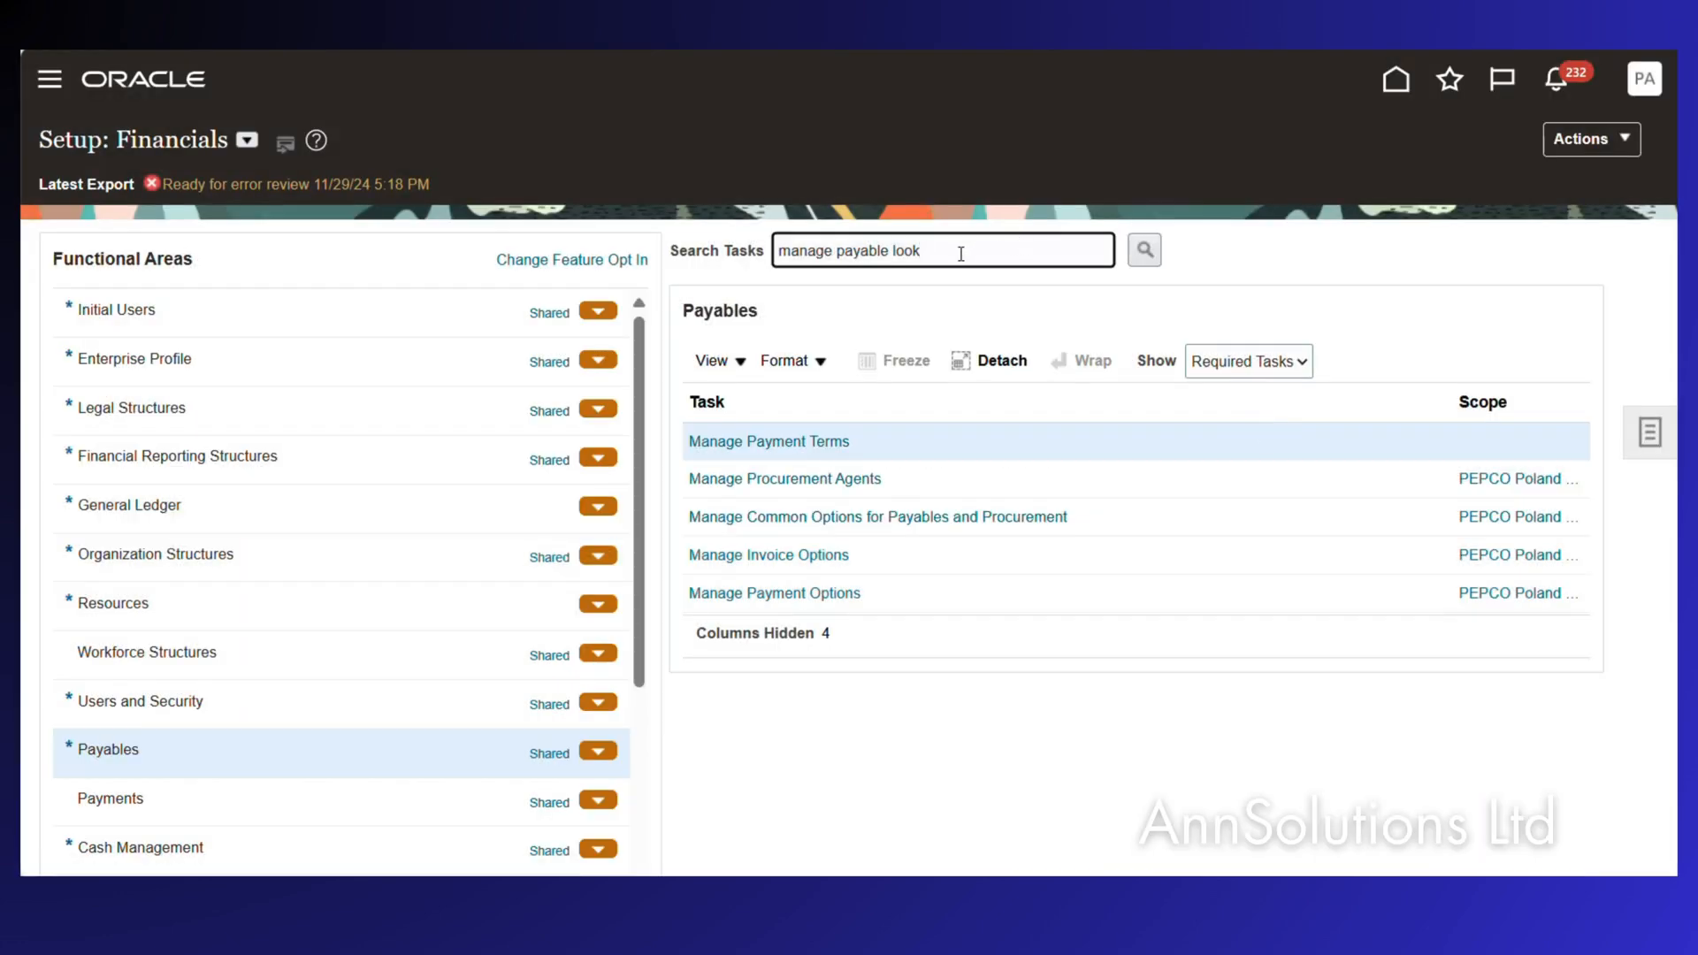
{"action": "left_click_drag", "start_coordinate": [955, 251], "coordinate": [735, 253]}
{"action": "type", "text": "manage lookup"}
{"action": "key", "text": "Return"}
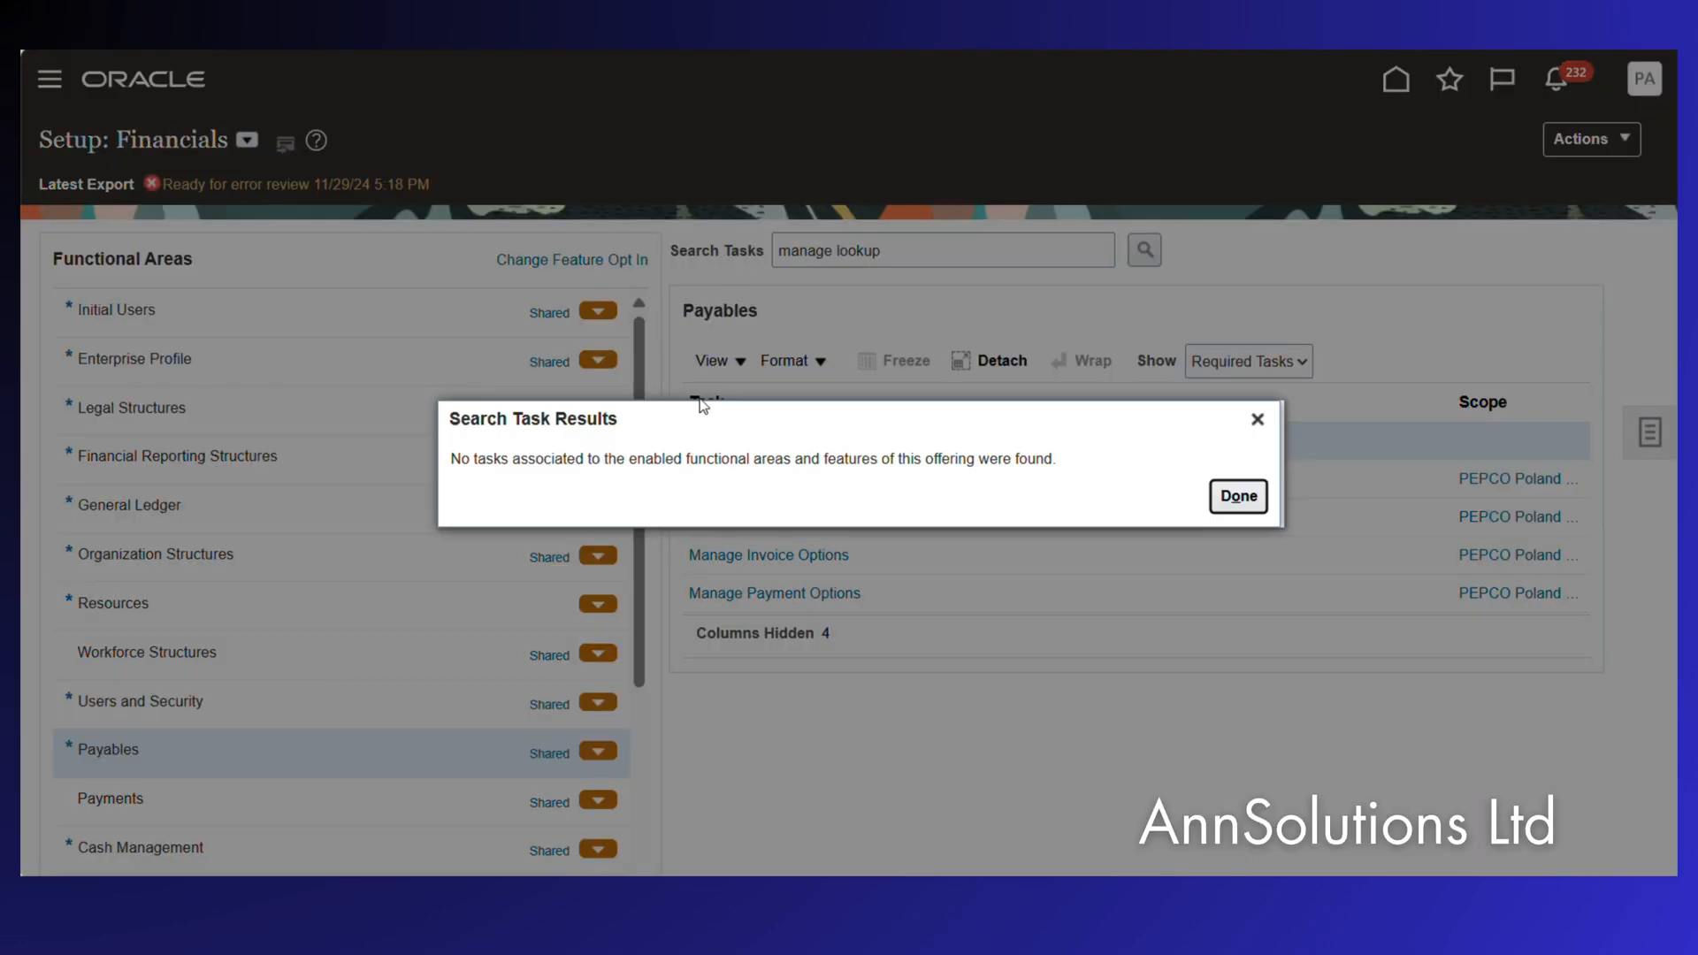
{"action": "left_click", "coordinate": [1236, 495]}
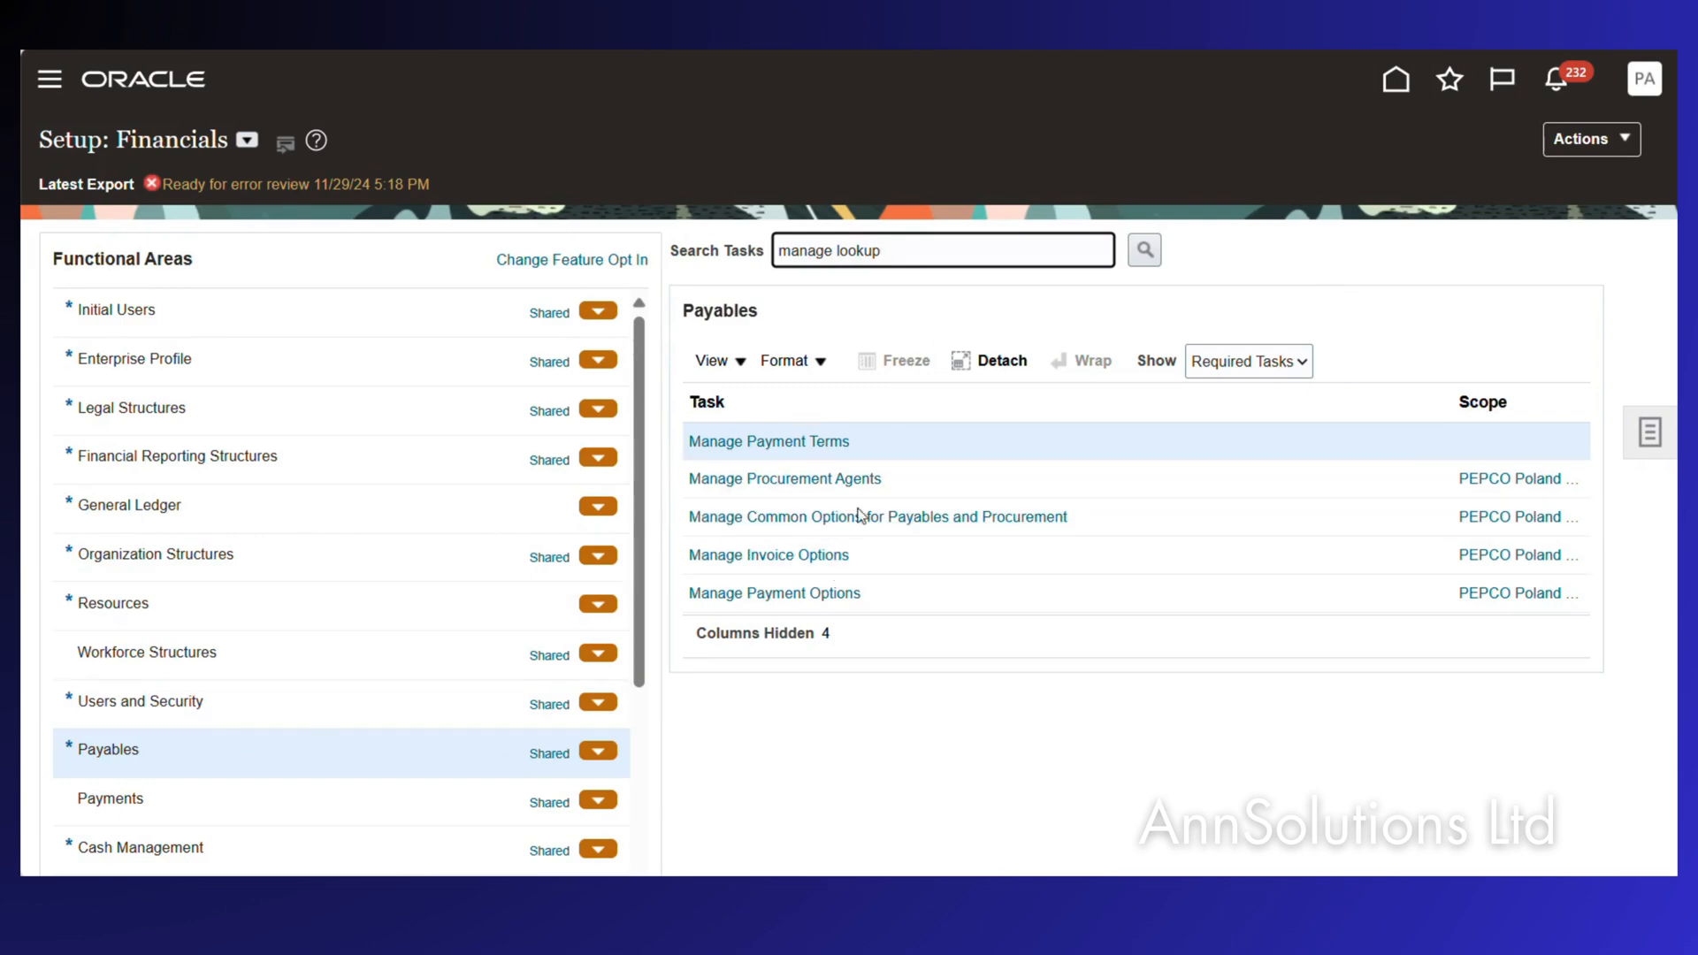
List all Payables tasks, search 'manage payable' and open Manage Payables Lookups.
{"action": "left_click", "coordinate": [1263, 361]}
{"action": "left_click", "coordinate": [1222, 394]}
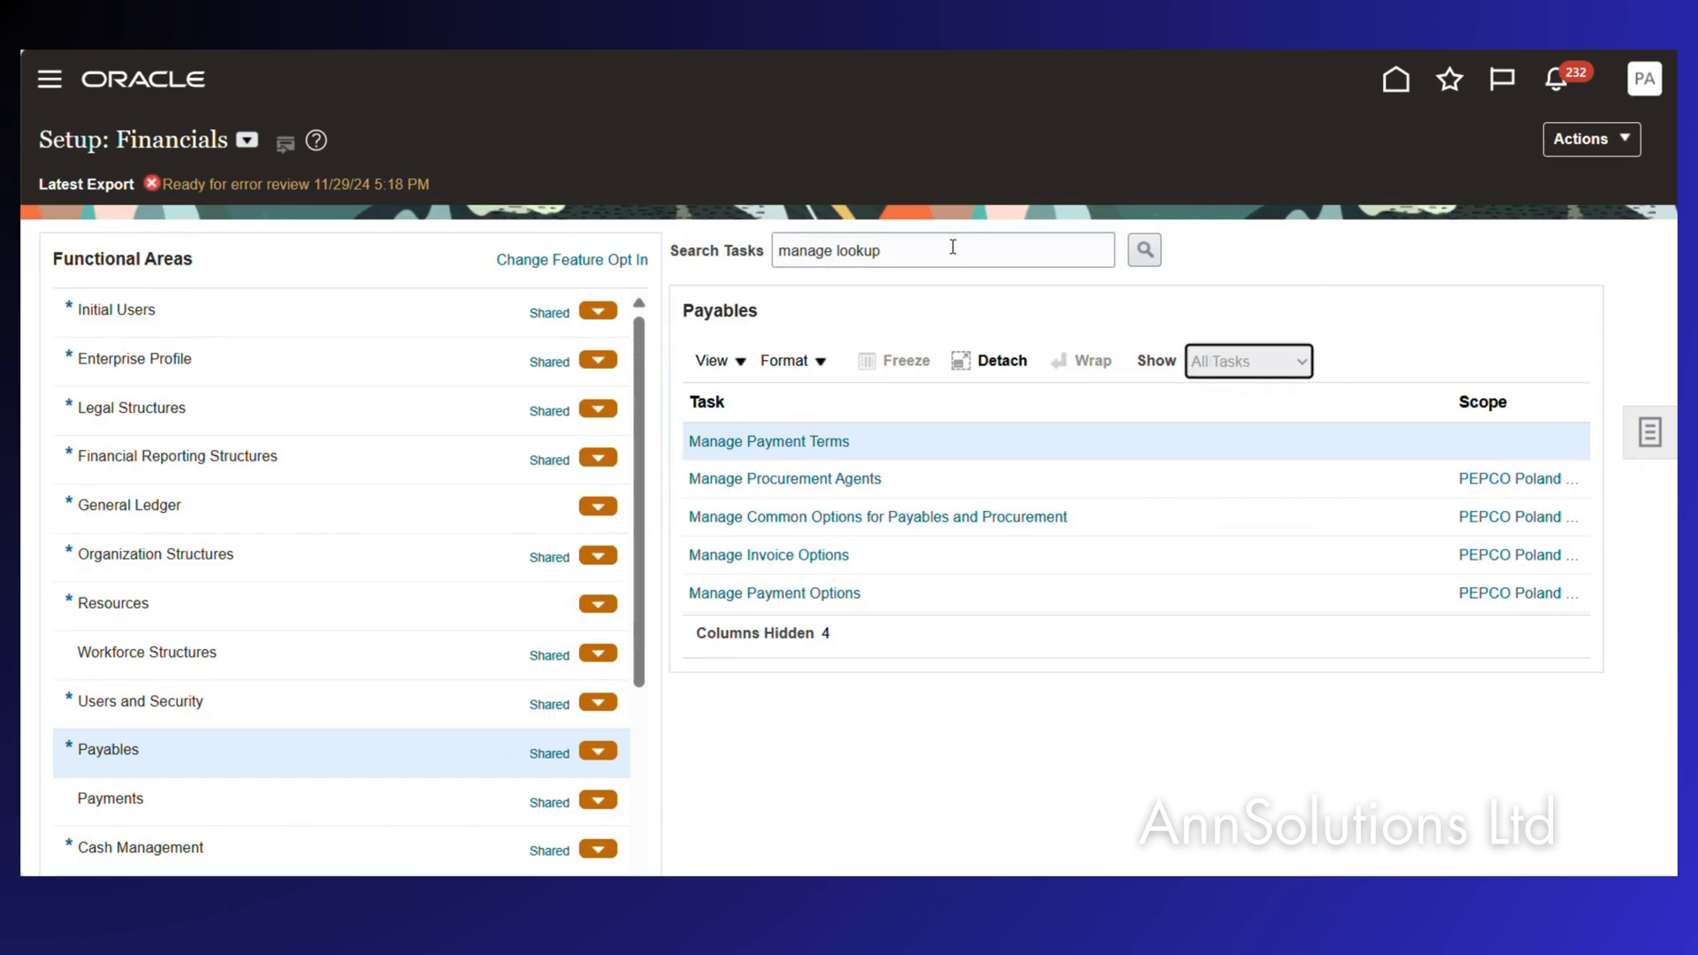
{"action": "key", "text": "BackSpace"}
{"action": "key", "text": "BackSpace"}
{"action": "key", "text": "BackSpace"}
{"action": "key", "text": "BackSpace"}
{"action": "key", "text": "BackSpace"}
{"action": "key", "text": "BackSpace"}
{"action": "key", "text": "BackSpace"}
{"action": "key", "text": "BackSpace"}
{"action": "key", "text": "BackSpace"}
{"action": "key", "text": "BackSpace"}
{"action": "key", "text": "BackSpace"}
{"action": "key", "text": "BackSpace"}
{"action": "type", "text": "anage pa"}
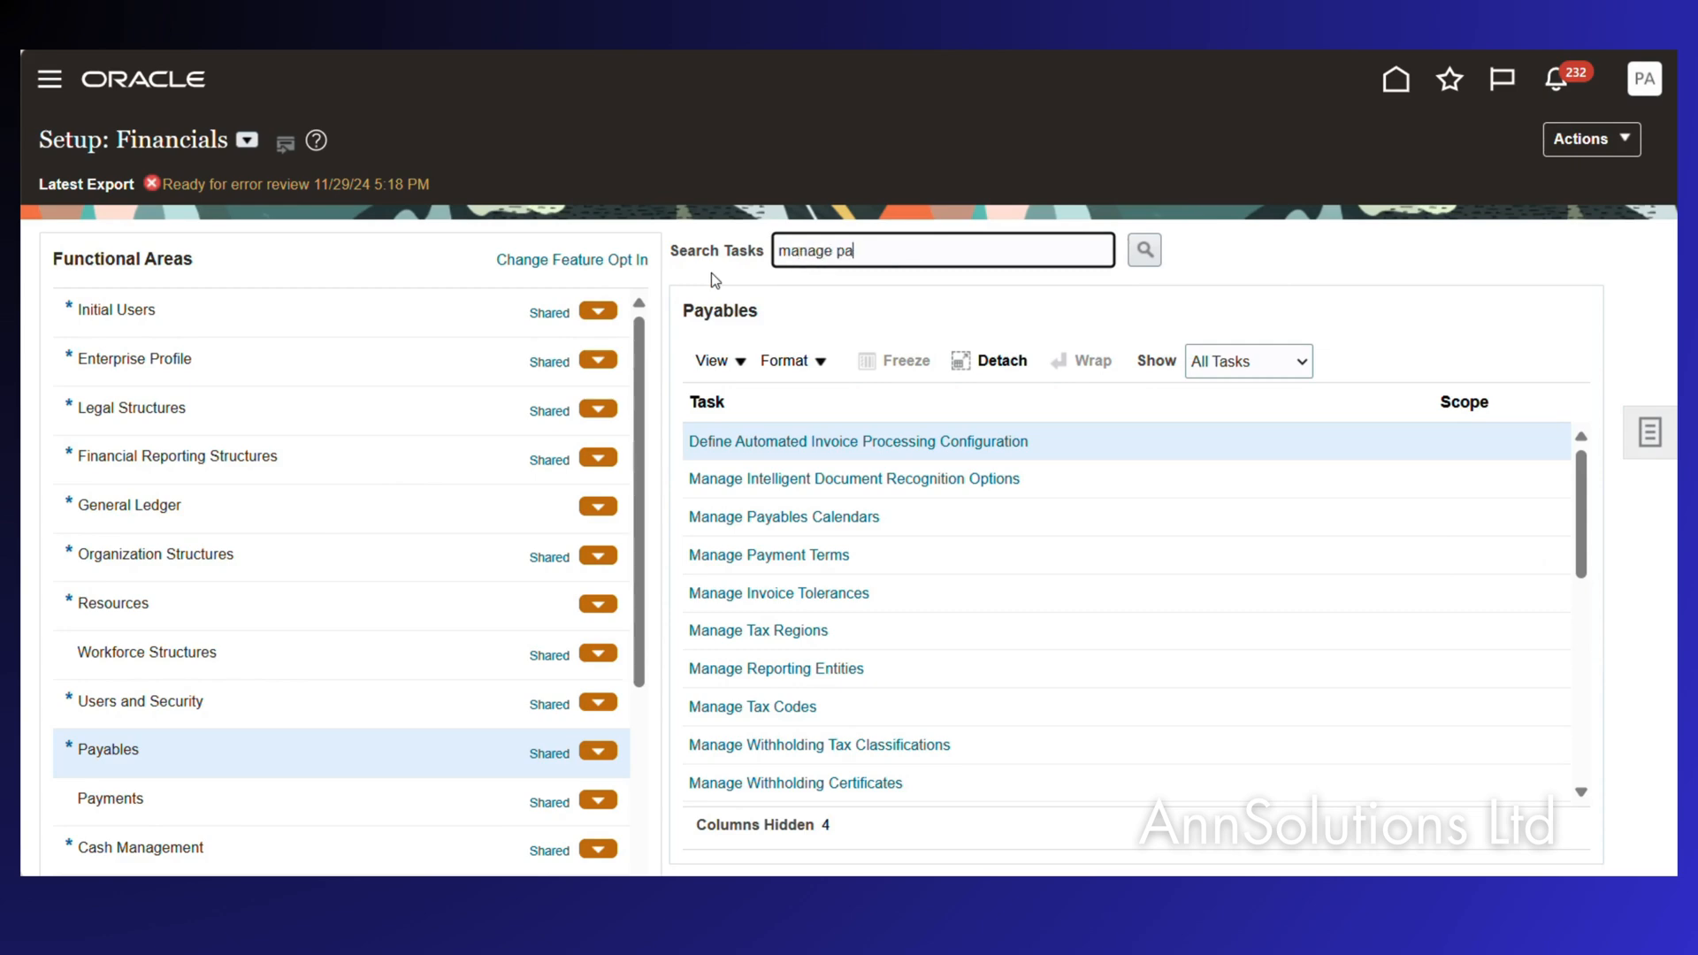
{"action": "type", "text": "yable"}
{"action": "key", "text": "Return"}
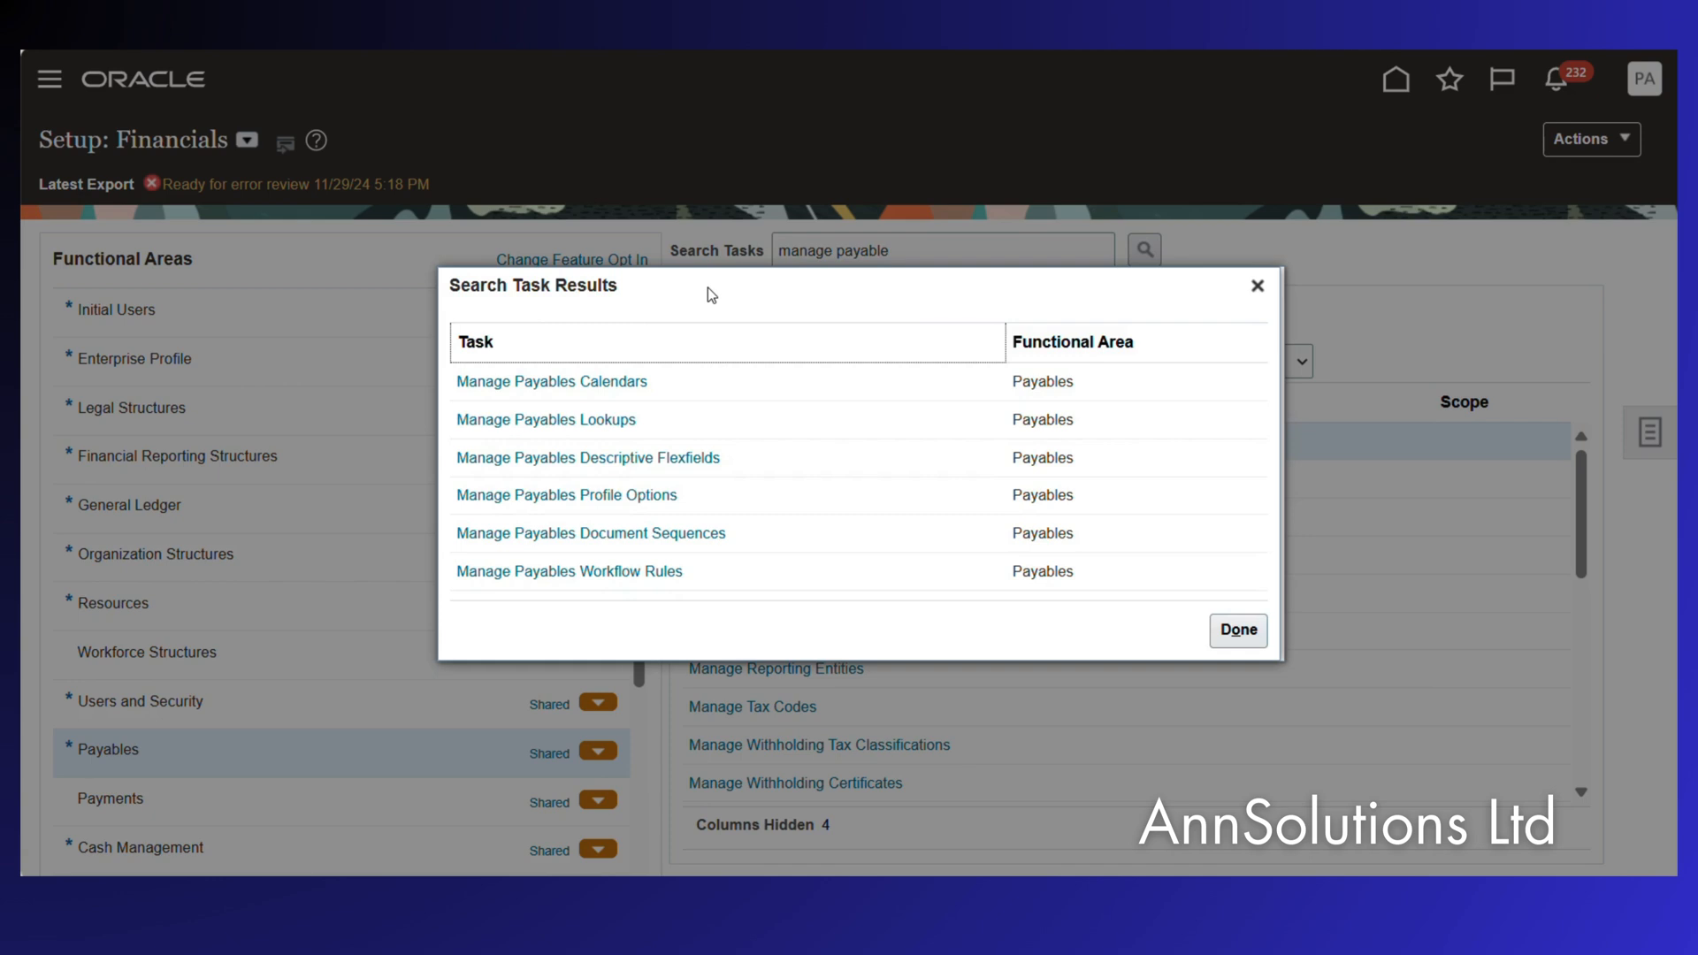
{"action": "left_click", "coordinate": [588, 420]}
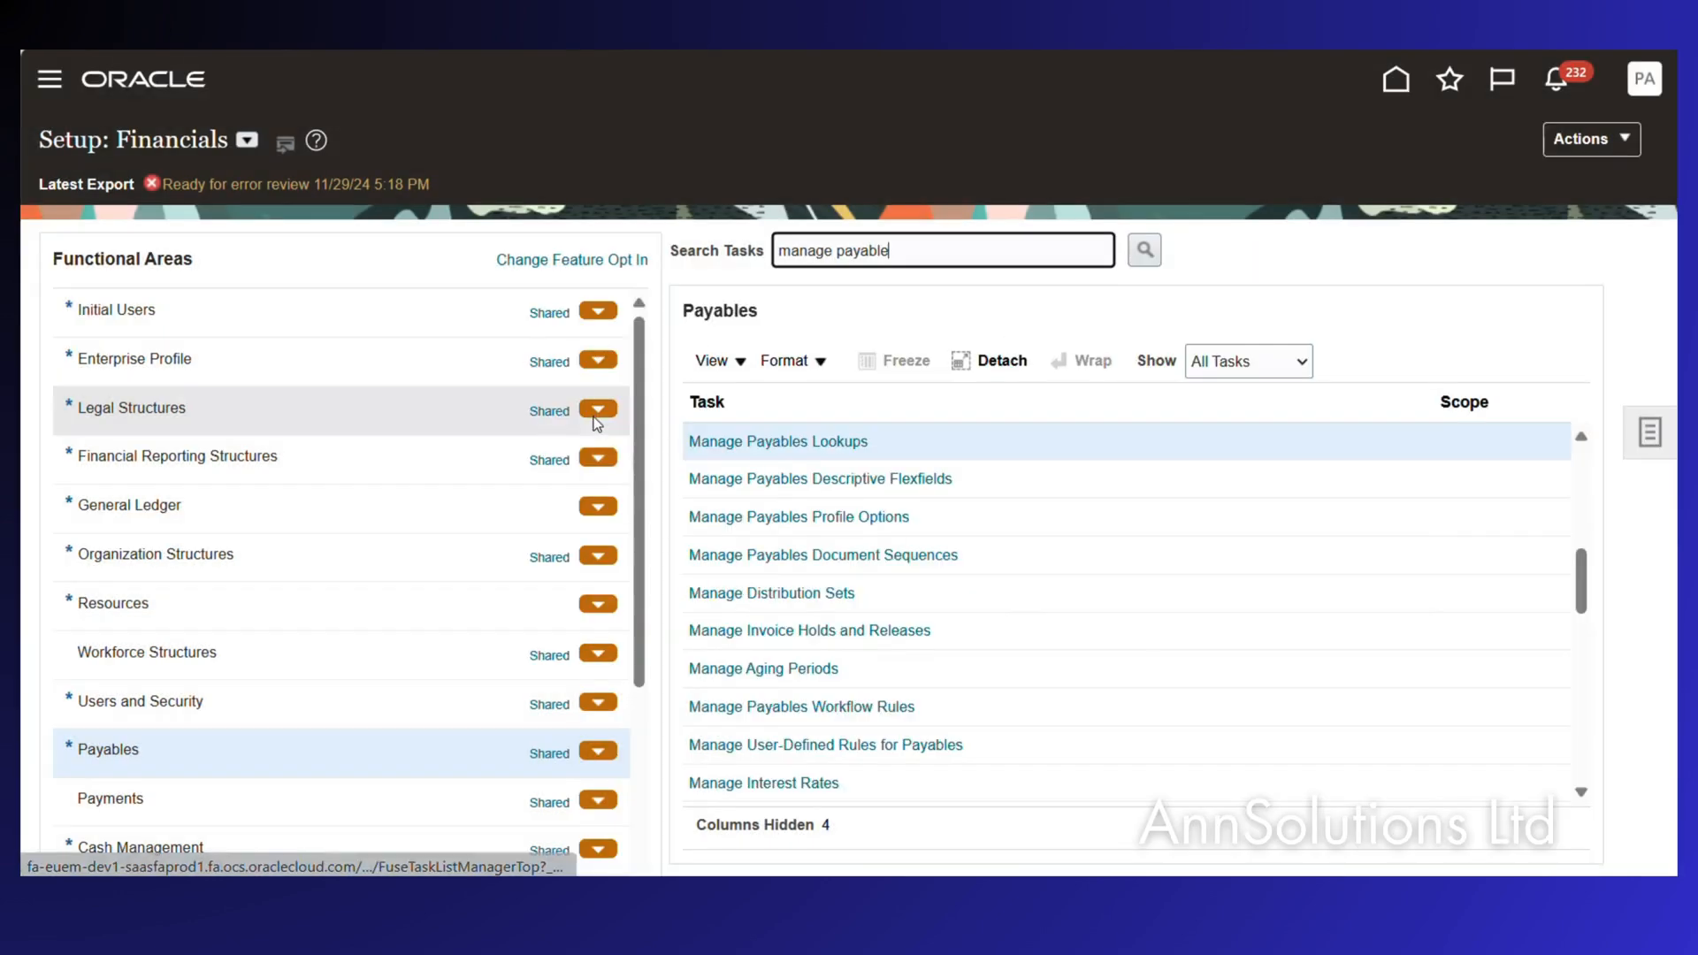
{"action": "left_click", "coordinate": [782, 440]}
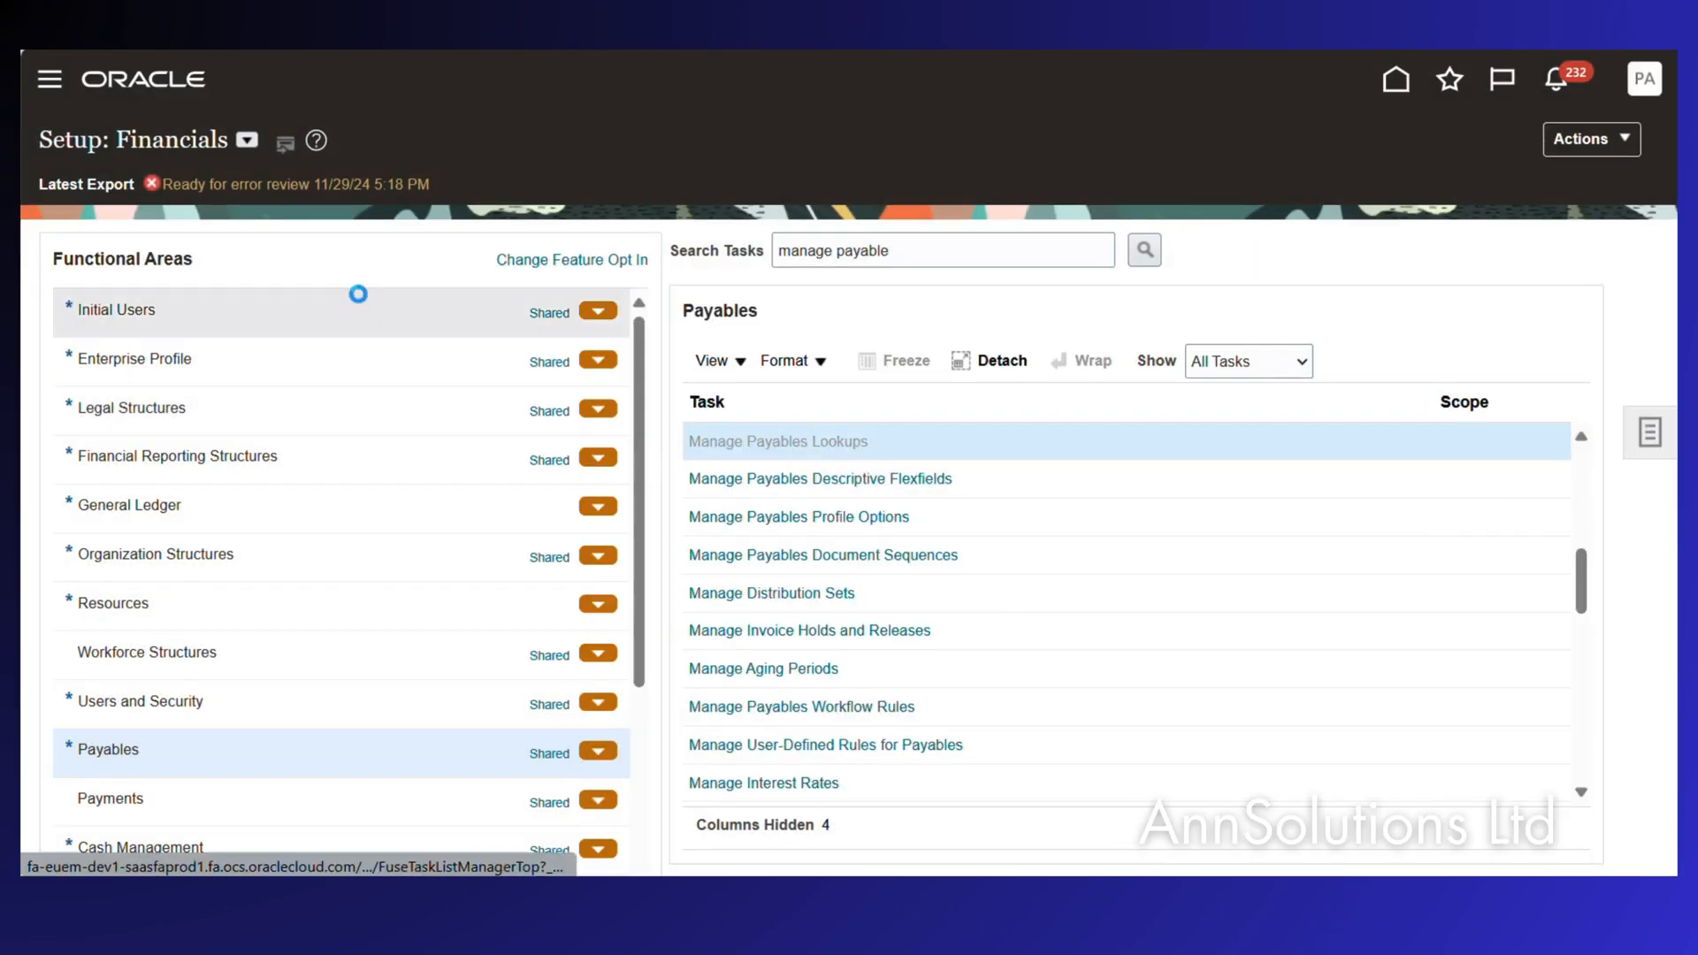
Search lookup type PAY%GRO% and browse the PAY GROUP codes, including EFT, GR_PAY1, IBY and INTERCOMPANY.
{"action": "left_click", "coordinate": [280, 295]}
{"action": "type", "text": "PAY"}
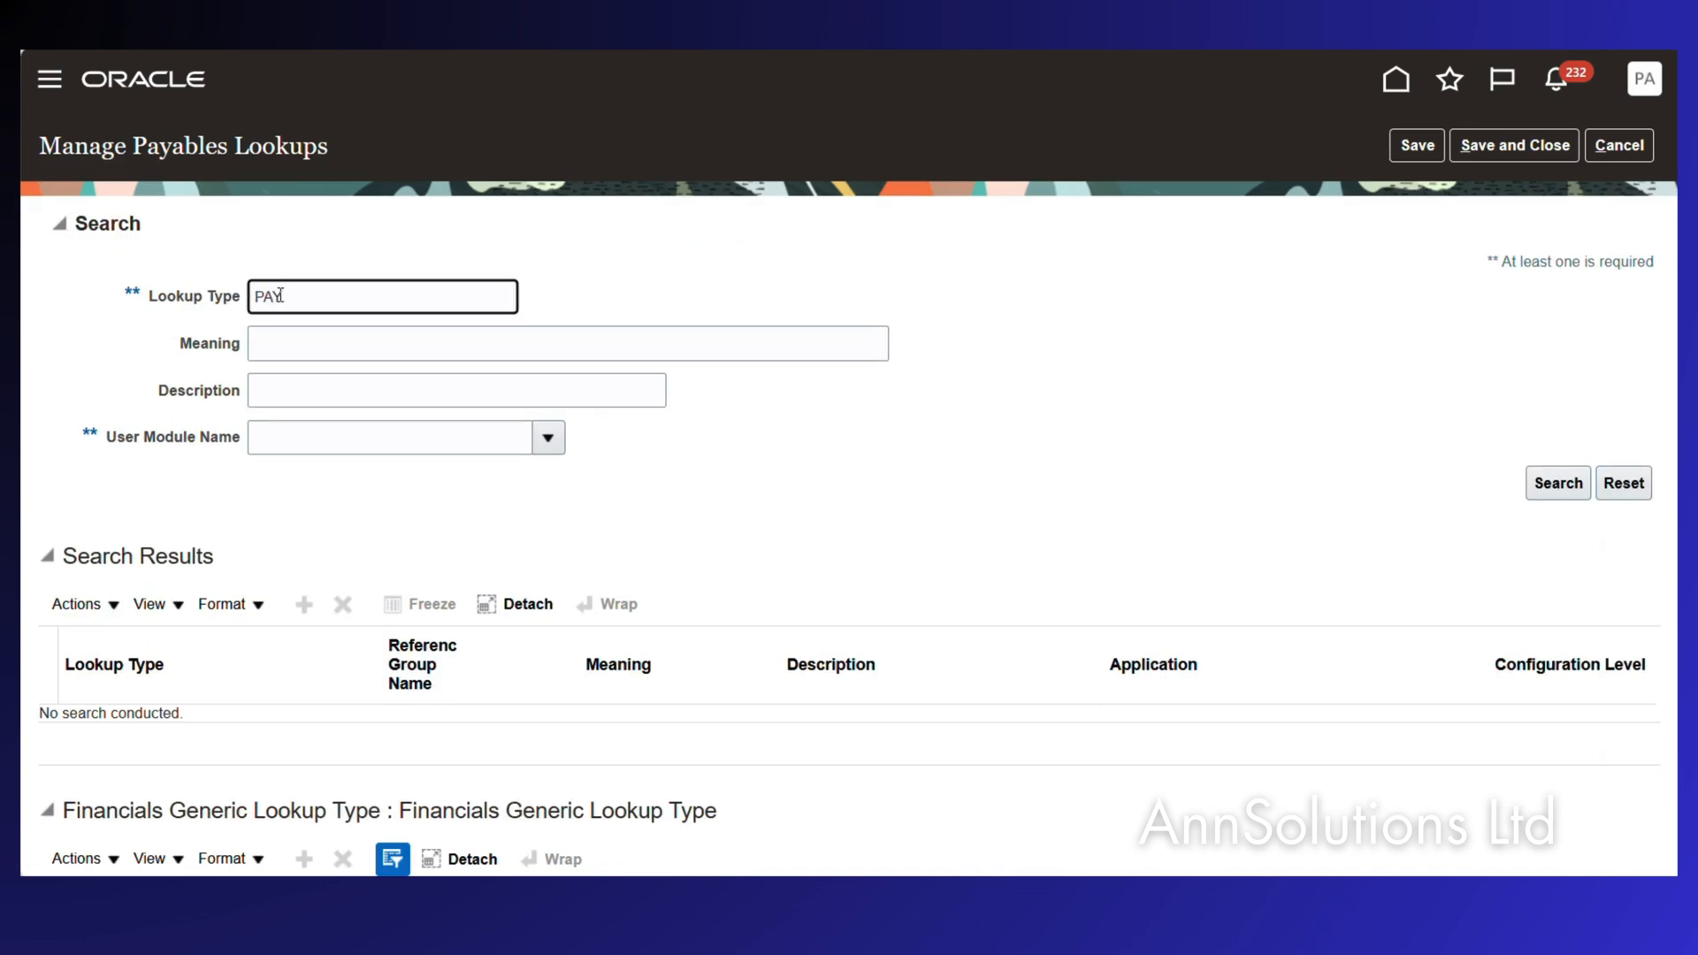
{"action": "type", "text": "%"}
{"action": "left_click", "coordinate": [1557, 483]}
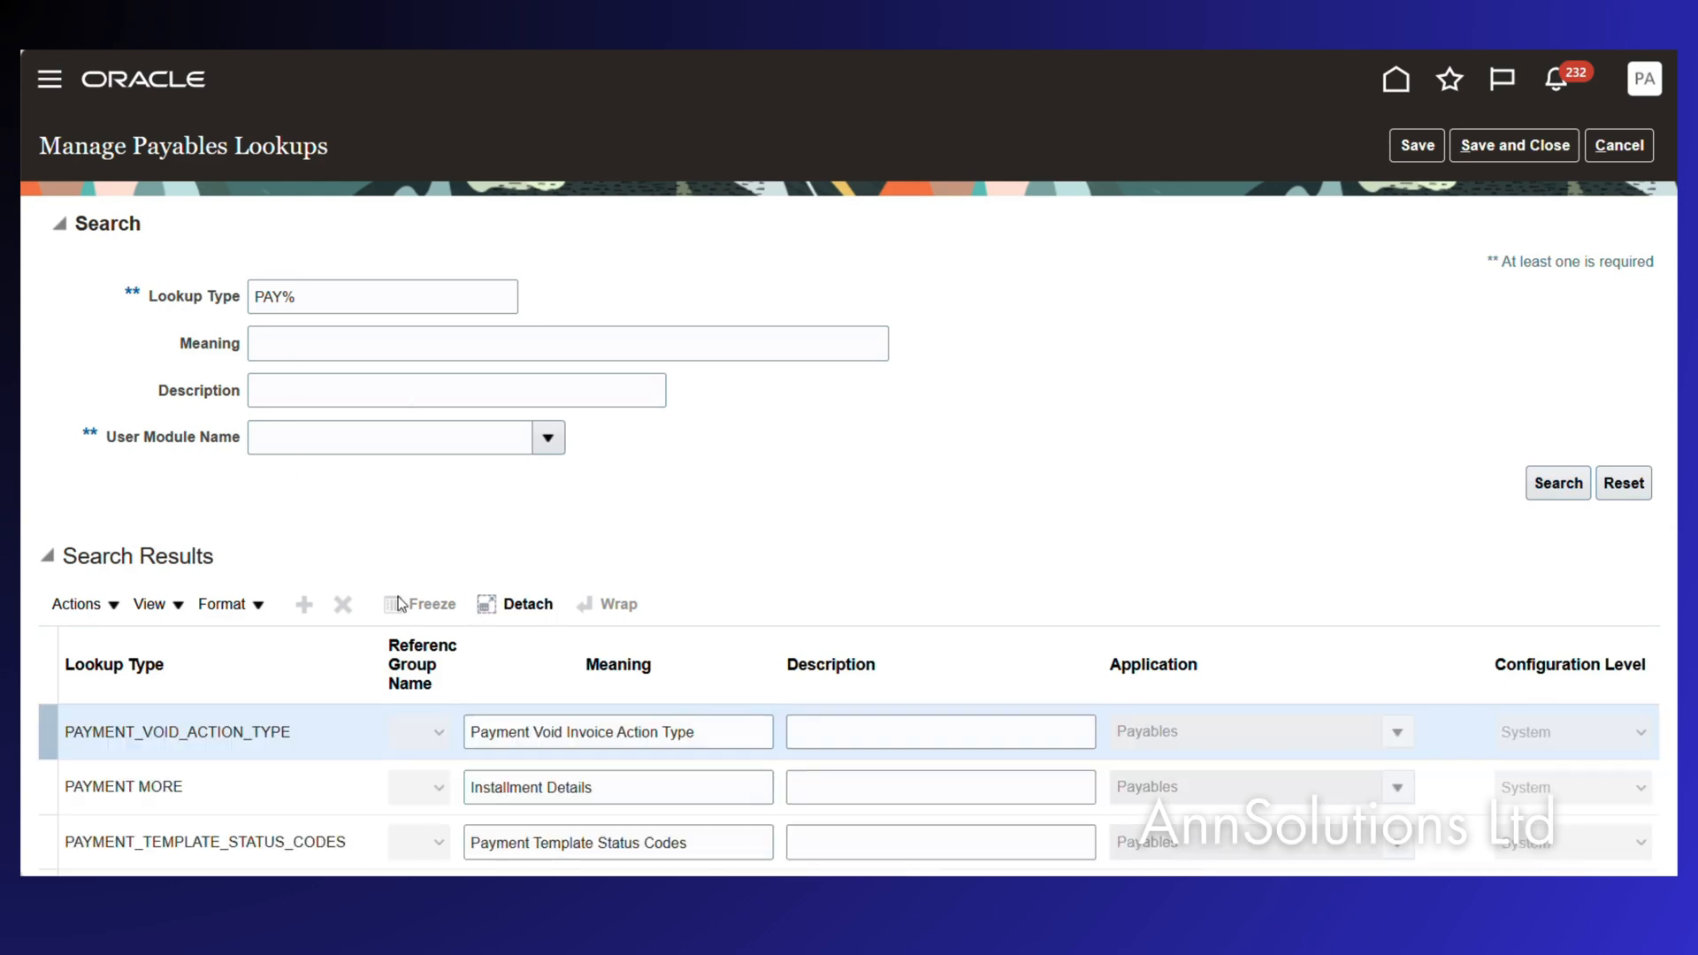
{"action": "left_click", "coordinate": [342, 294]}
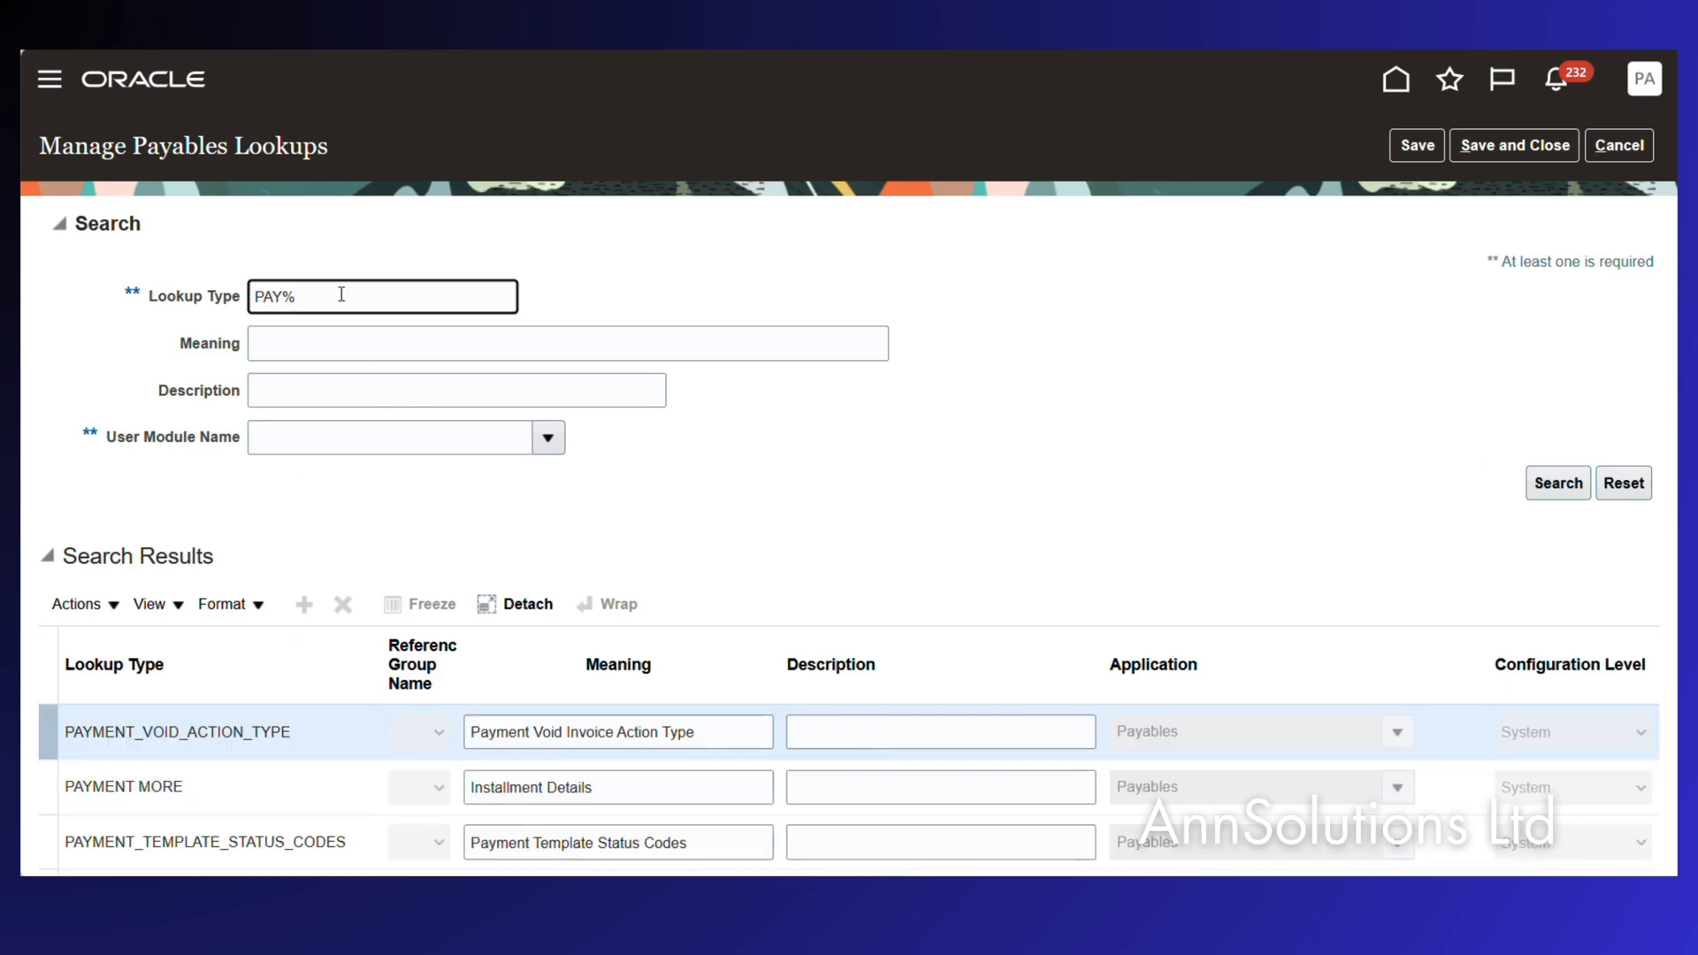
{"action": "type", "text": "GRO%"}
{"action": "left_click", "coordinate": [1557, 484]}
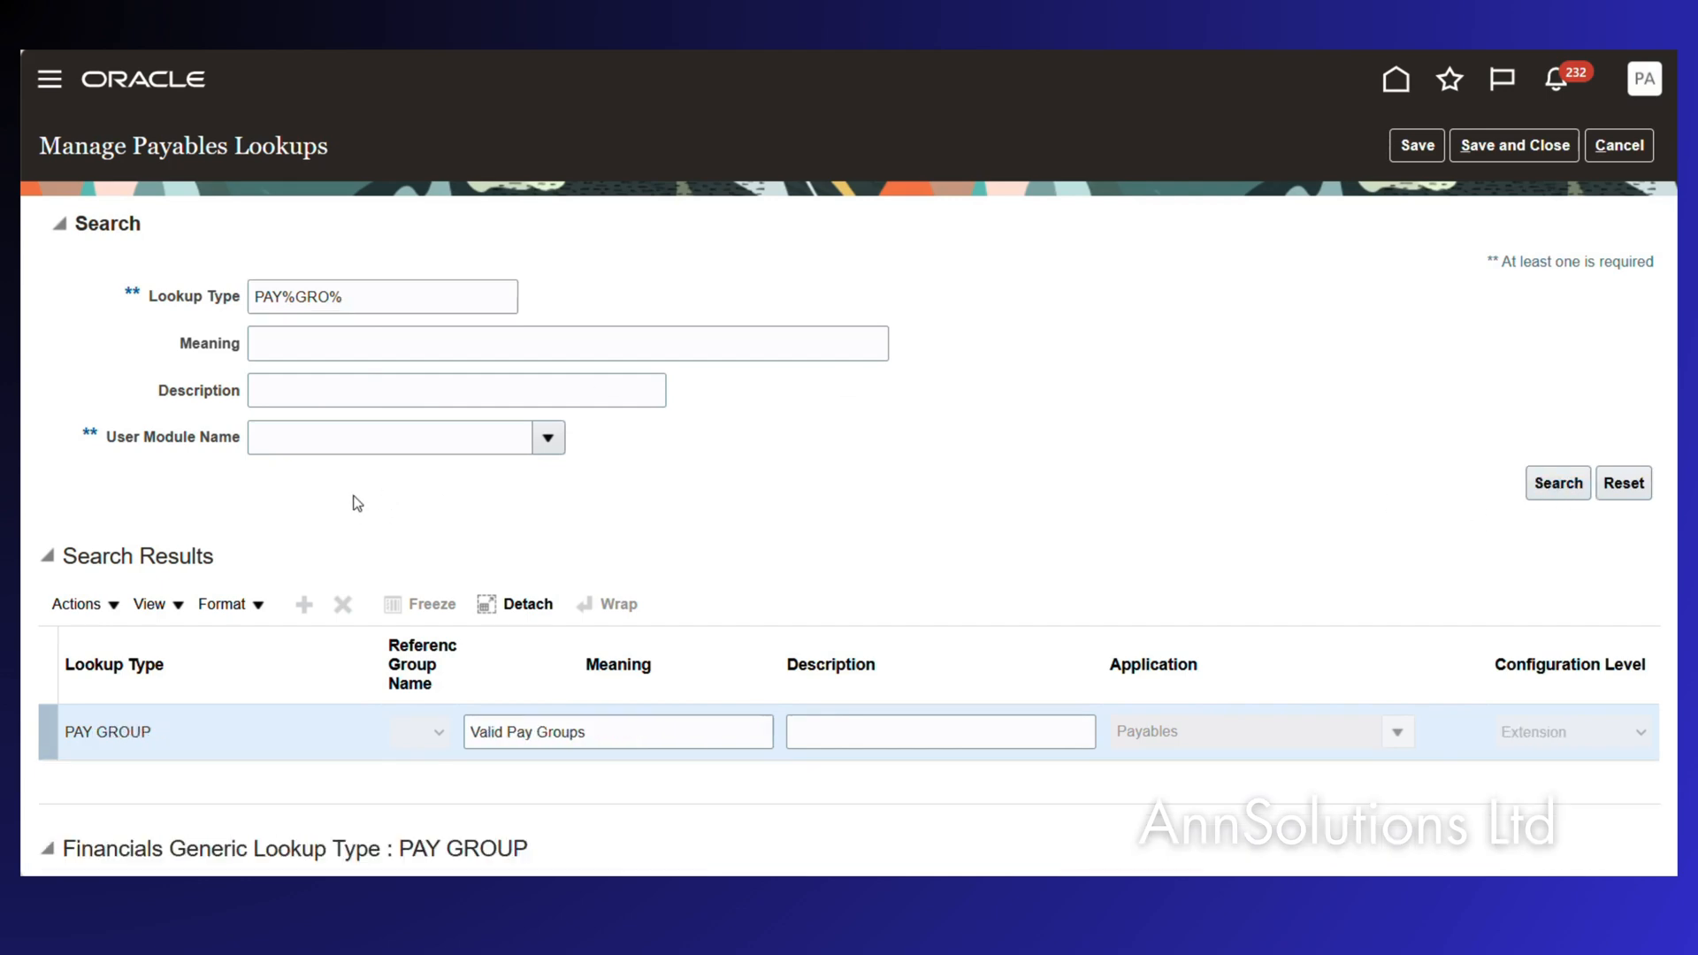
{"action": "scroll", "coordinate": [345, 731], "scroll_direction": "down", "scroll_amount": 2}
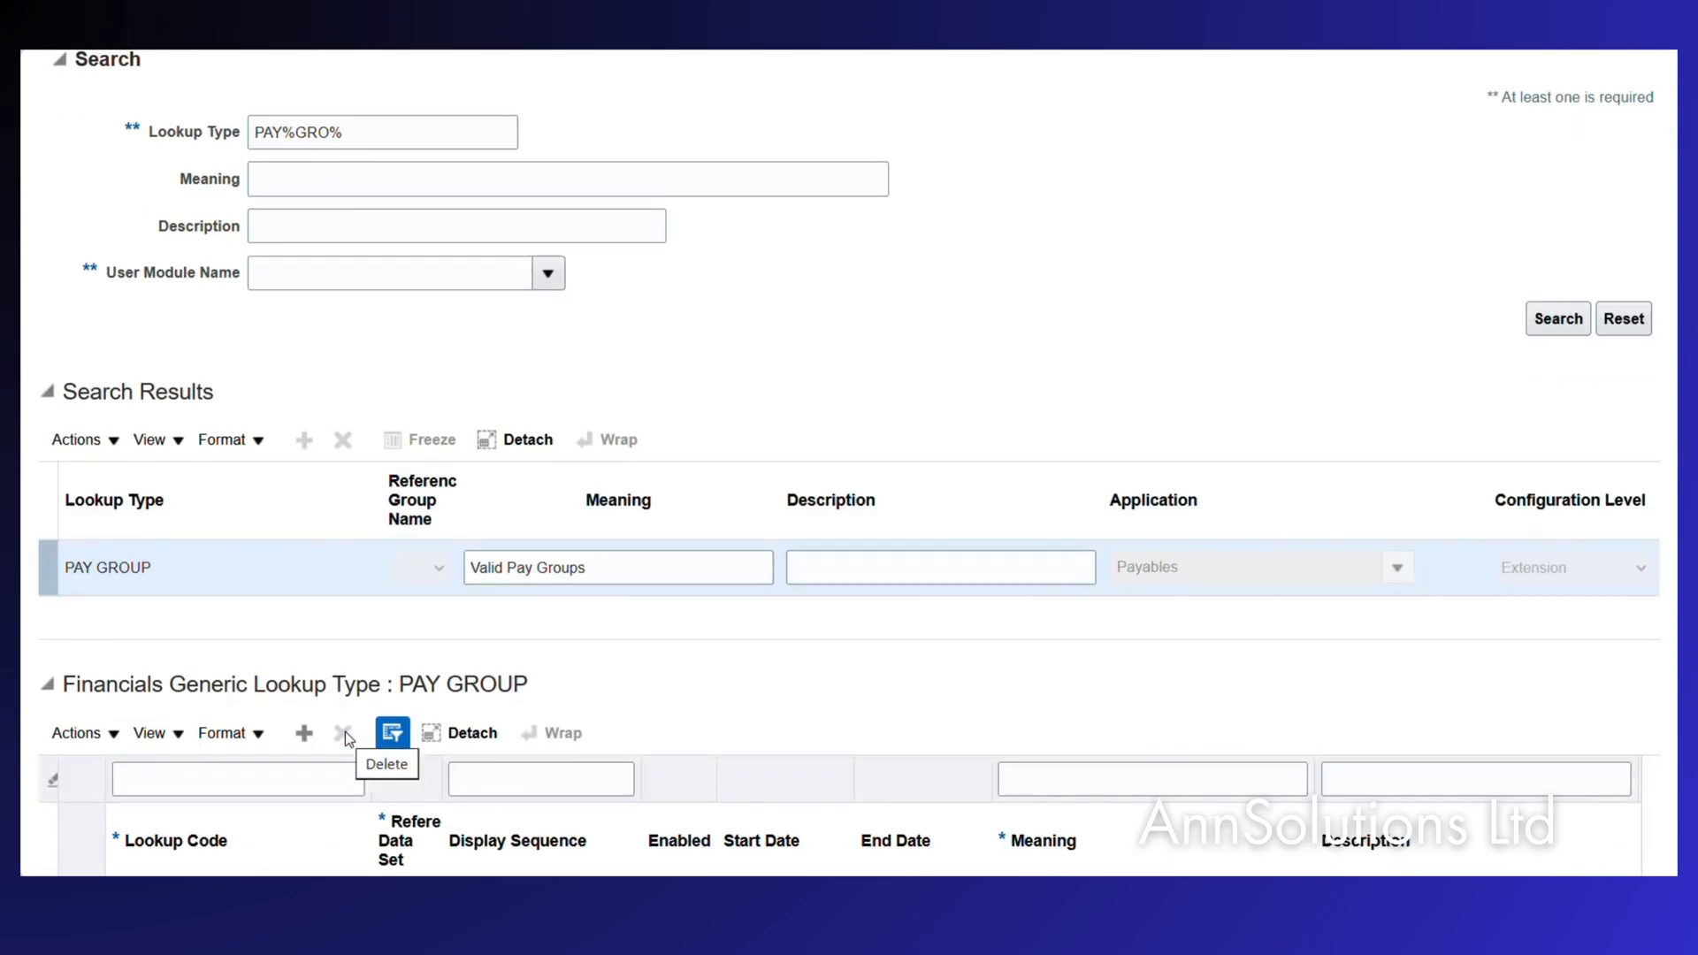
{"action": "scroll", "coordinate": [345, 731], "scroll_direction": "down", "scroll_amount": 2}
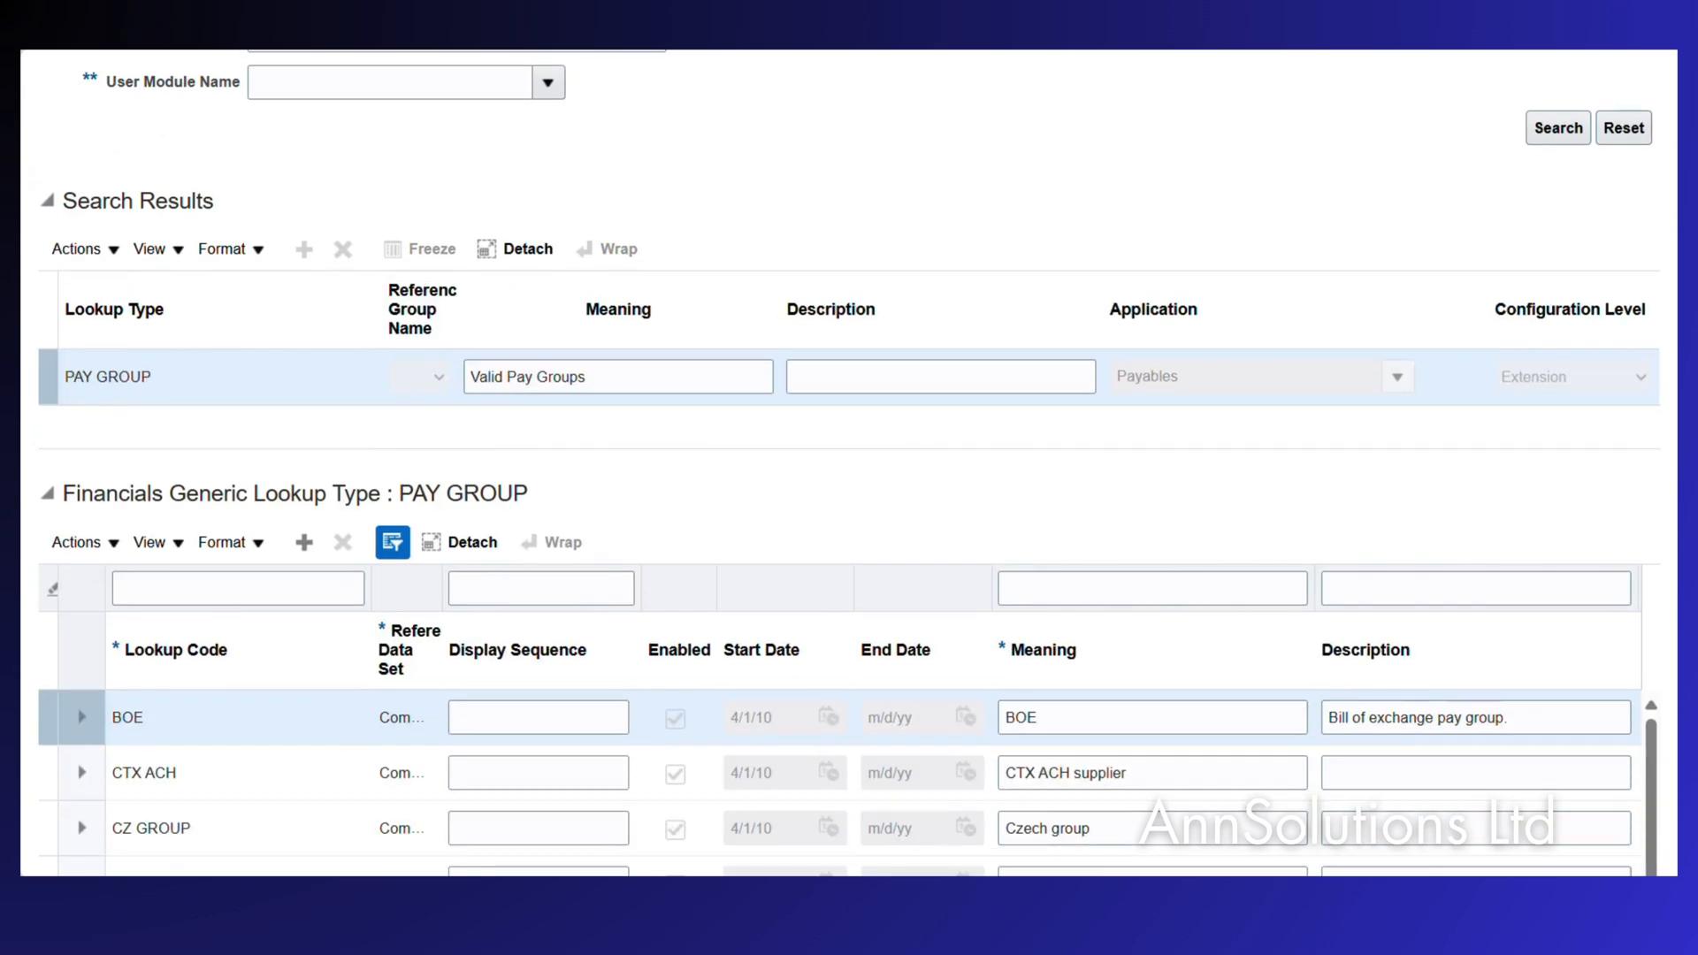
{"action": "scroll", "coordinate": [292, 719], "scroll_direction": "down", "scroll_amount": 1}
{"action": "scroll", "coordinate": [292, 718], "scroll_direction": "down", "scroll_amount": 3}
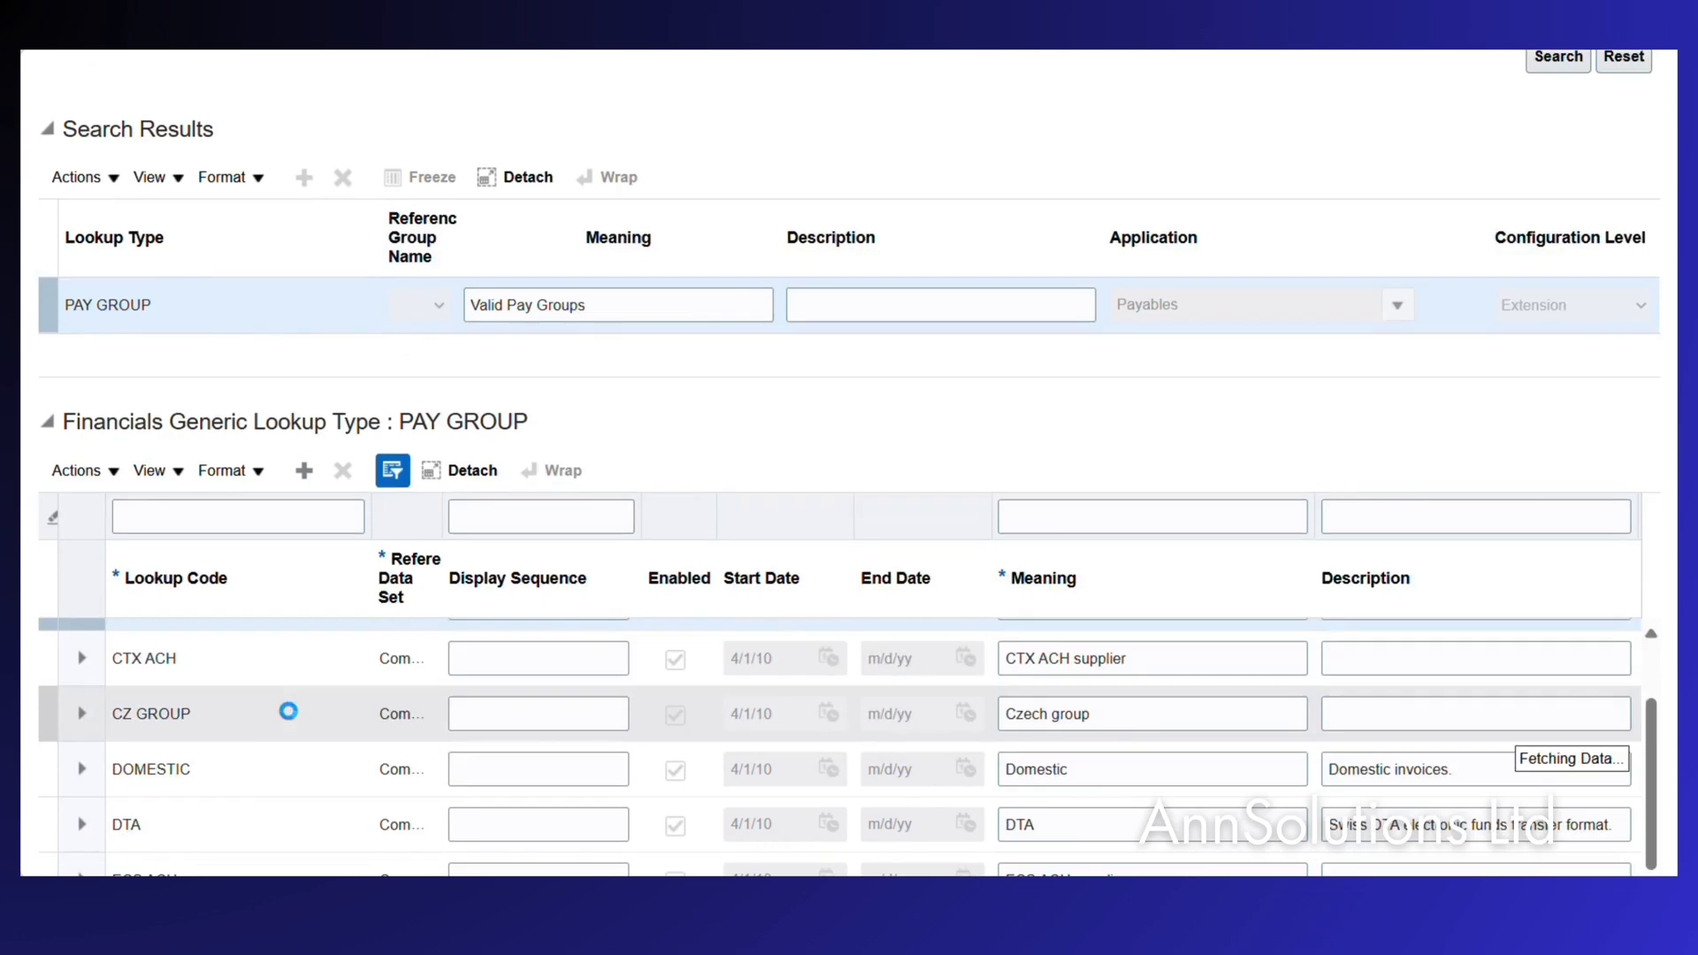
{"action": "scroll", "coordinate": [292, 718], "scroll_direction": "down", "scroll_amount": 2}
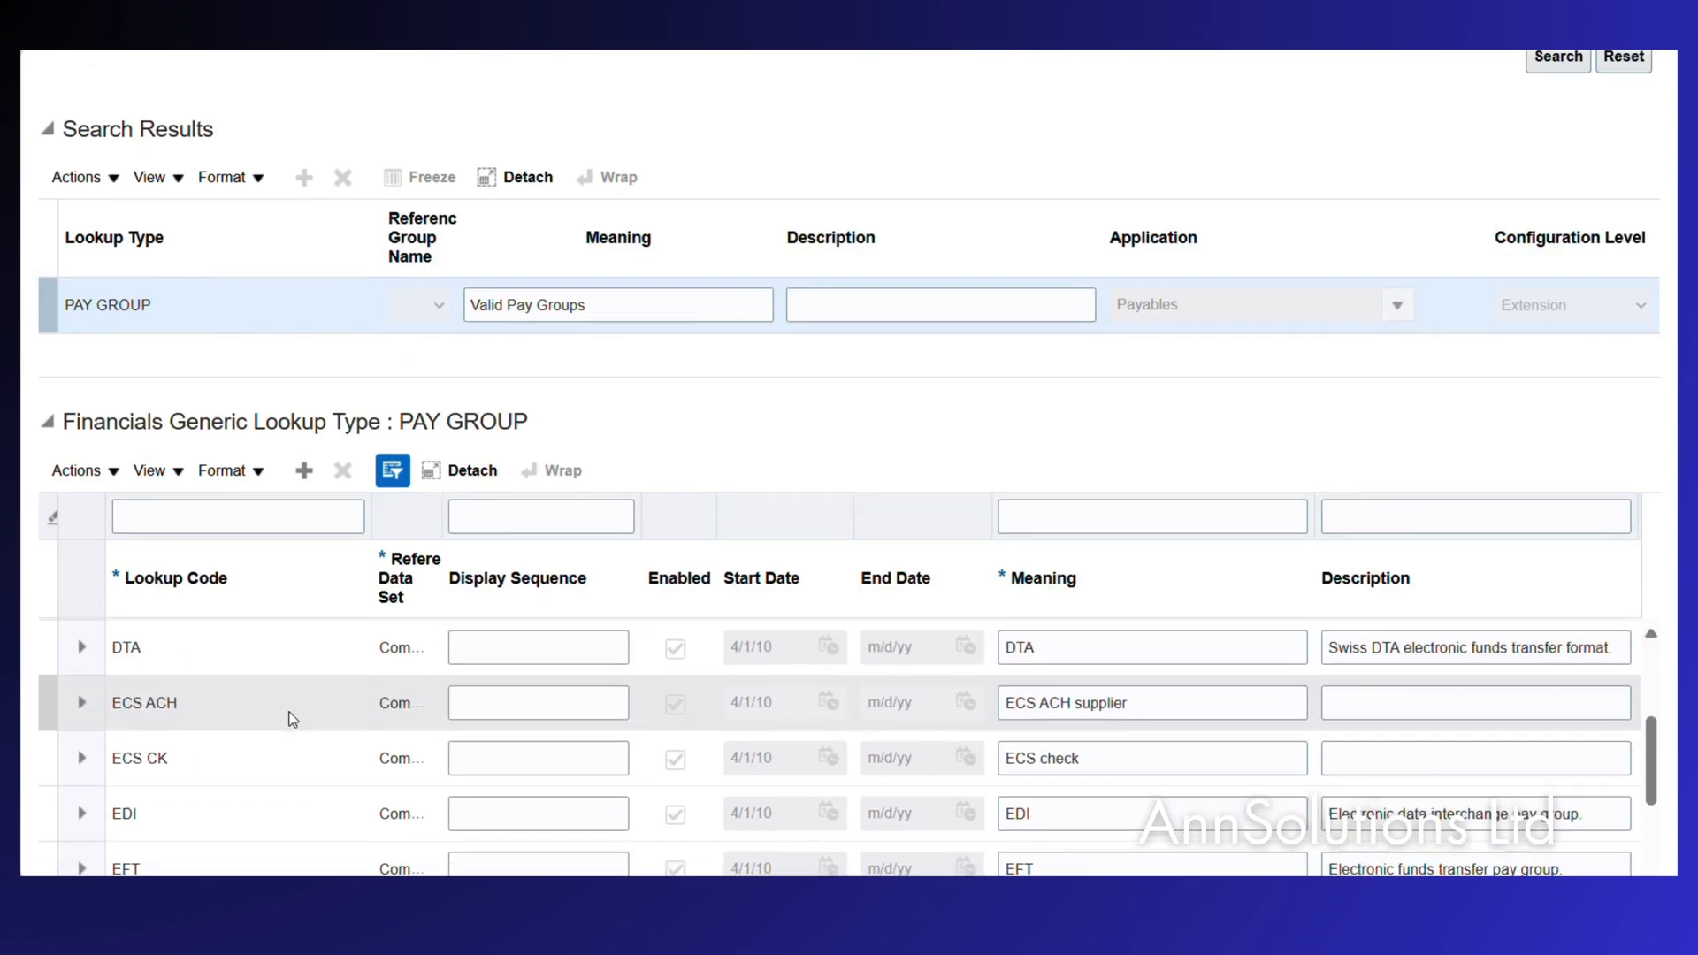
{"action": "scroll", "coordinate": [292, 718], "scroll_direction": "down", "scroll_amount": 1}
{"action": "scroll", "coordinate": [288, 711], "scroll_direction": "down", "scroll_amount": 2}
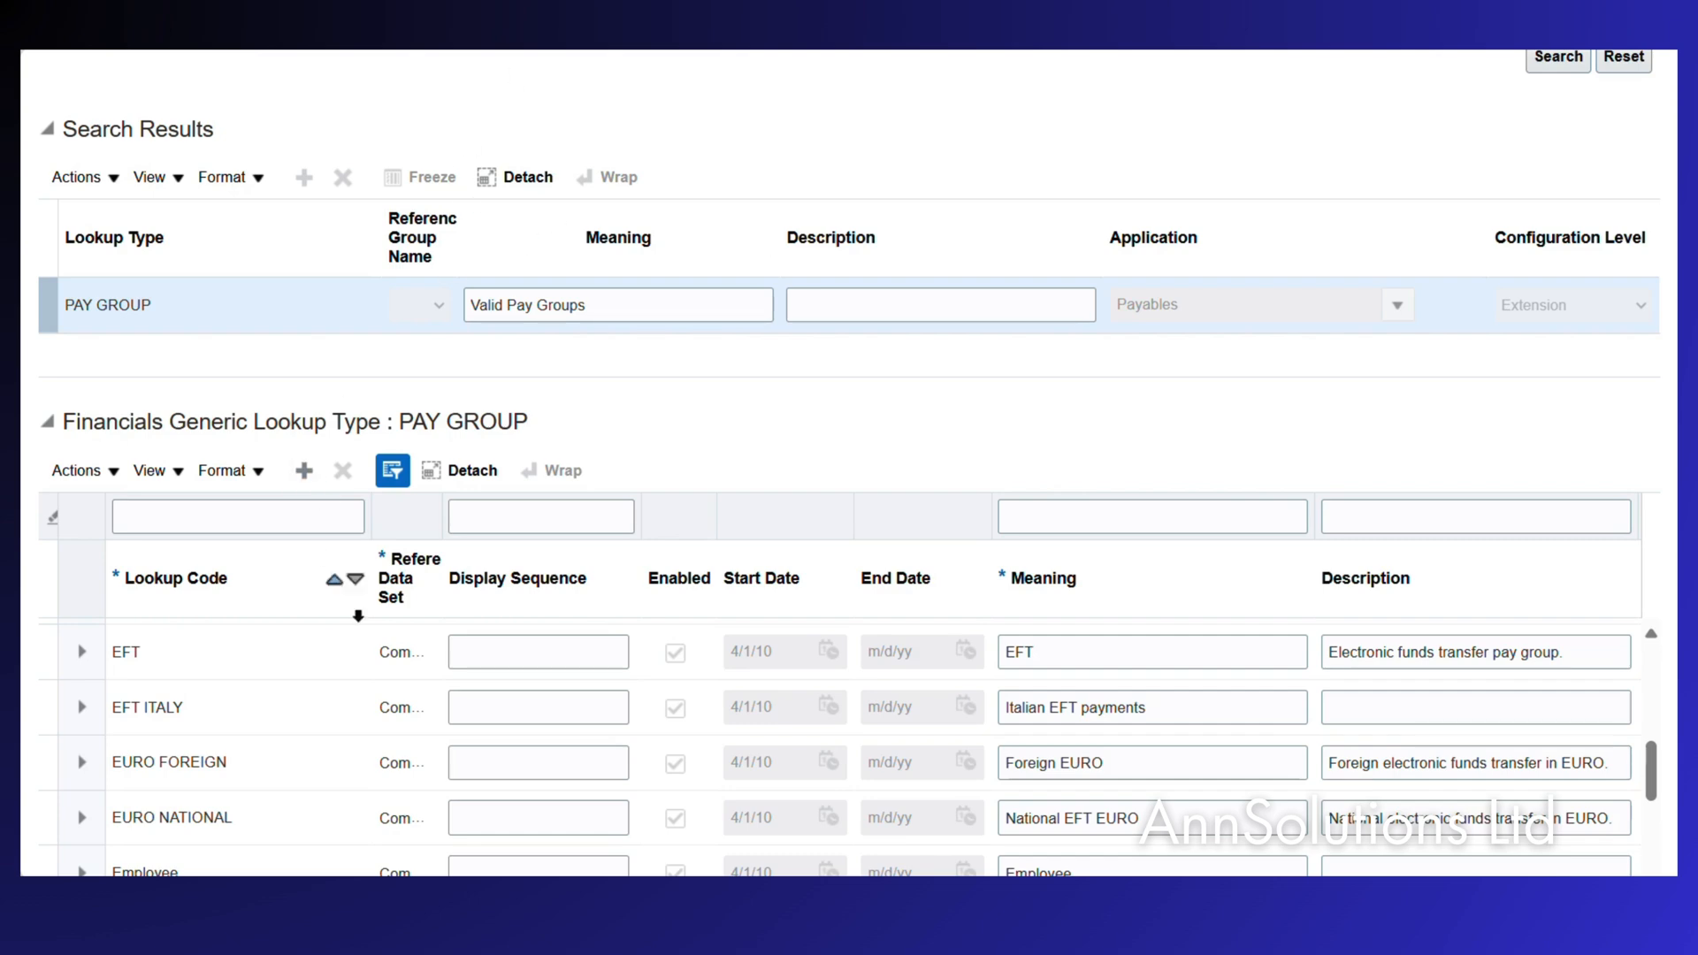
{"action": "scroll", "coordinate": [475, 730], "scroll_direction": "down", "scroll_amount": 5}
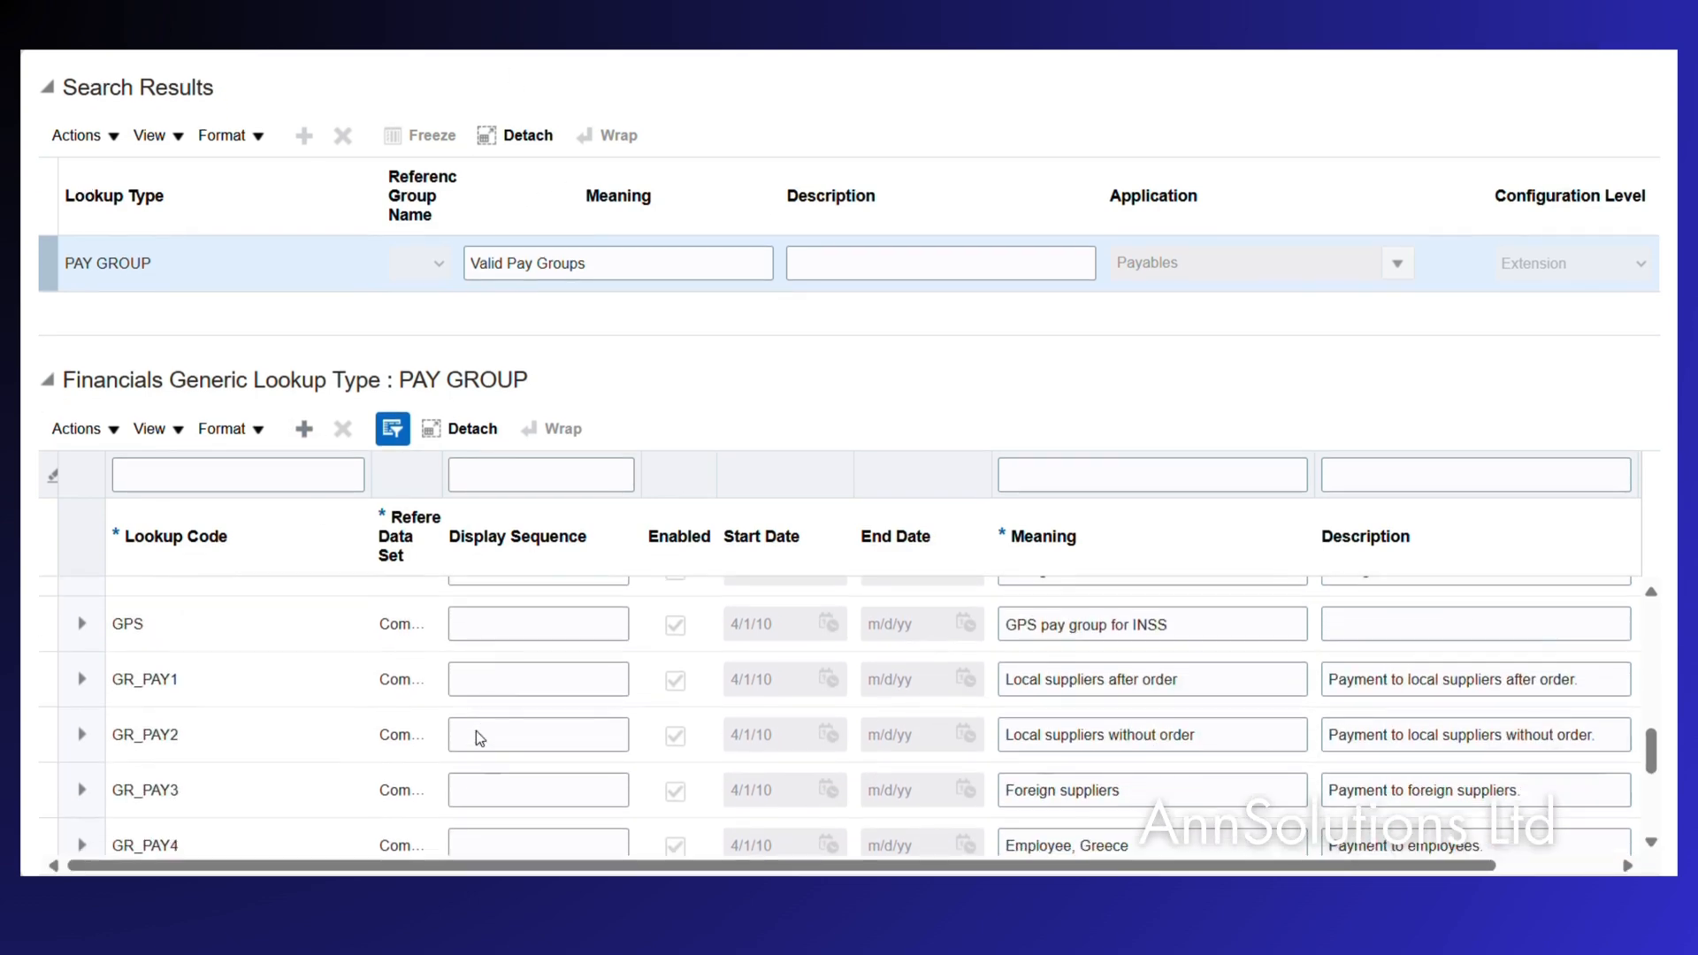
{"action": "scroll", "coordinate": [476, 731], "scroll_direction": "down", "scroll_amount": 5}
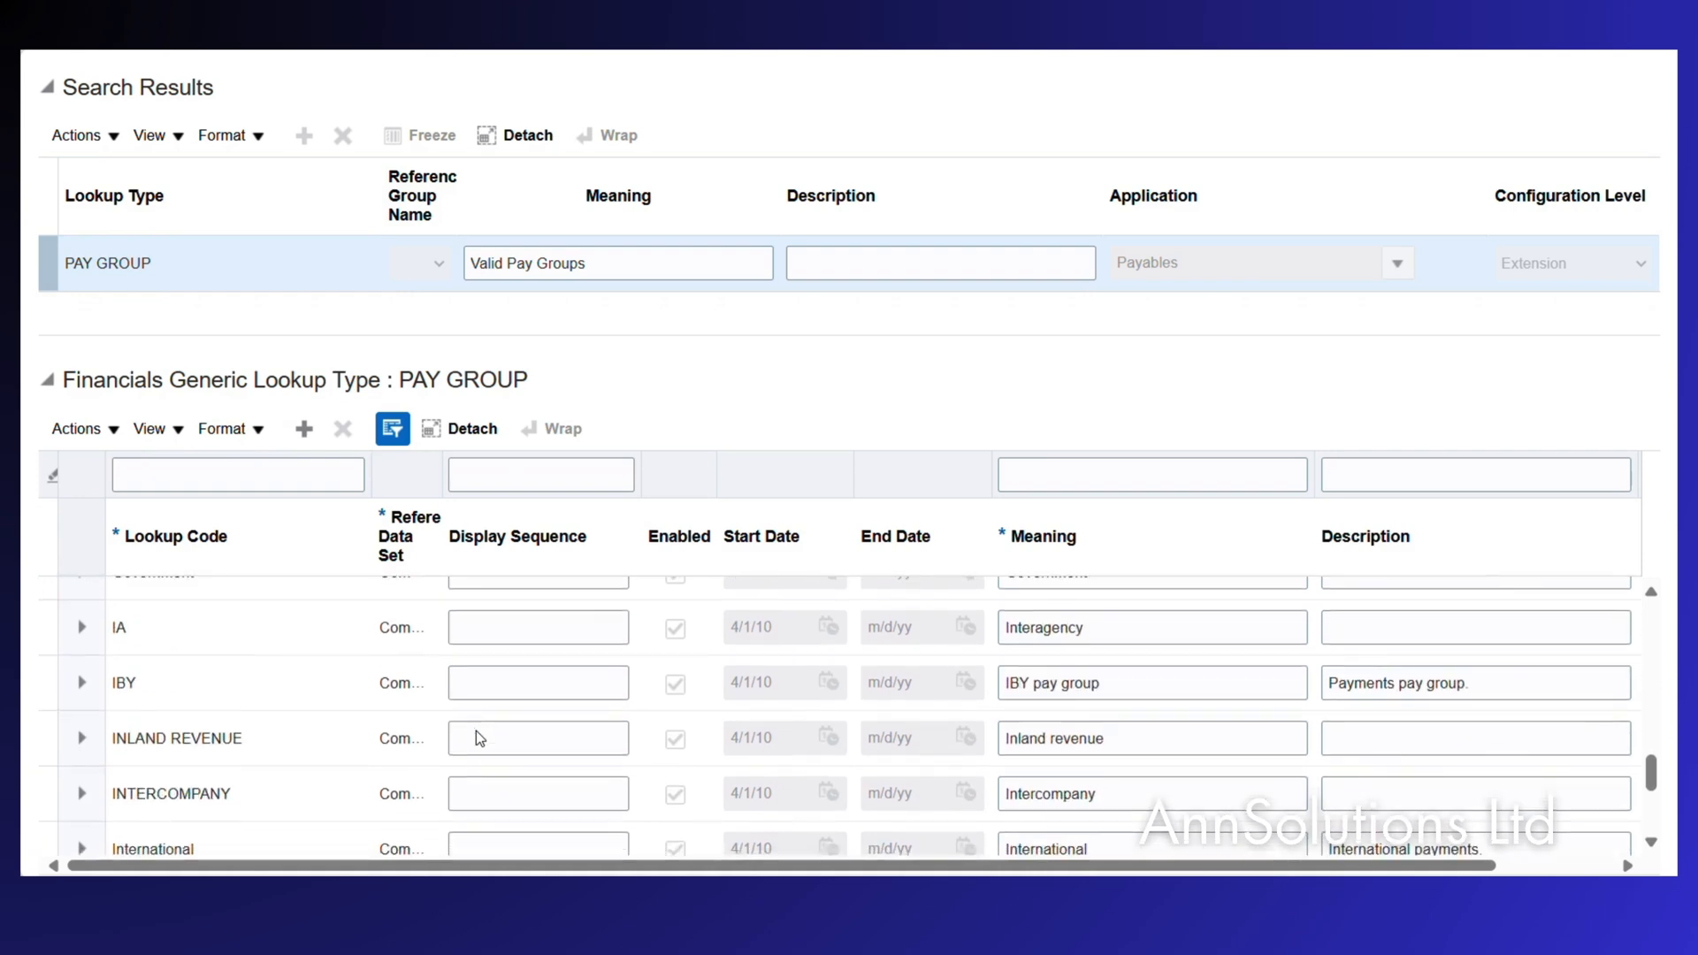
{"action": "scroll", "coordinate": [476, 731], "scroll_direction": "down", "scroll_amount": 2}
Filter PAY GROUP codes on NETT to show NETTING, 'Netting Pay Group', enabled from 1/1/24.
{"action": "left_click", "coordinate": [205, 478]}
{"action": "type", "text": "N"}
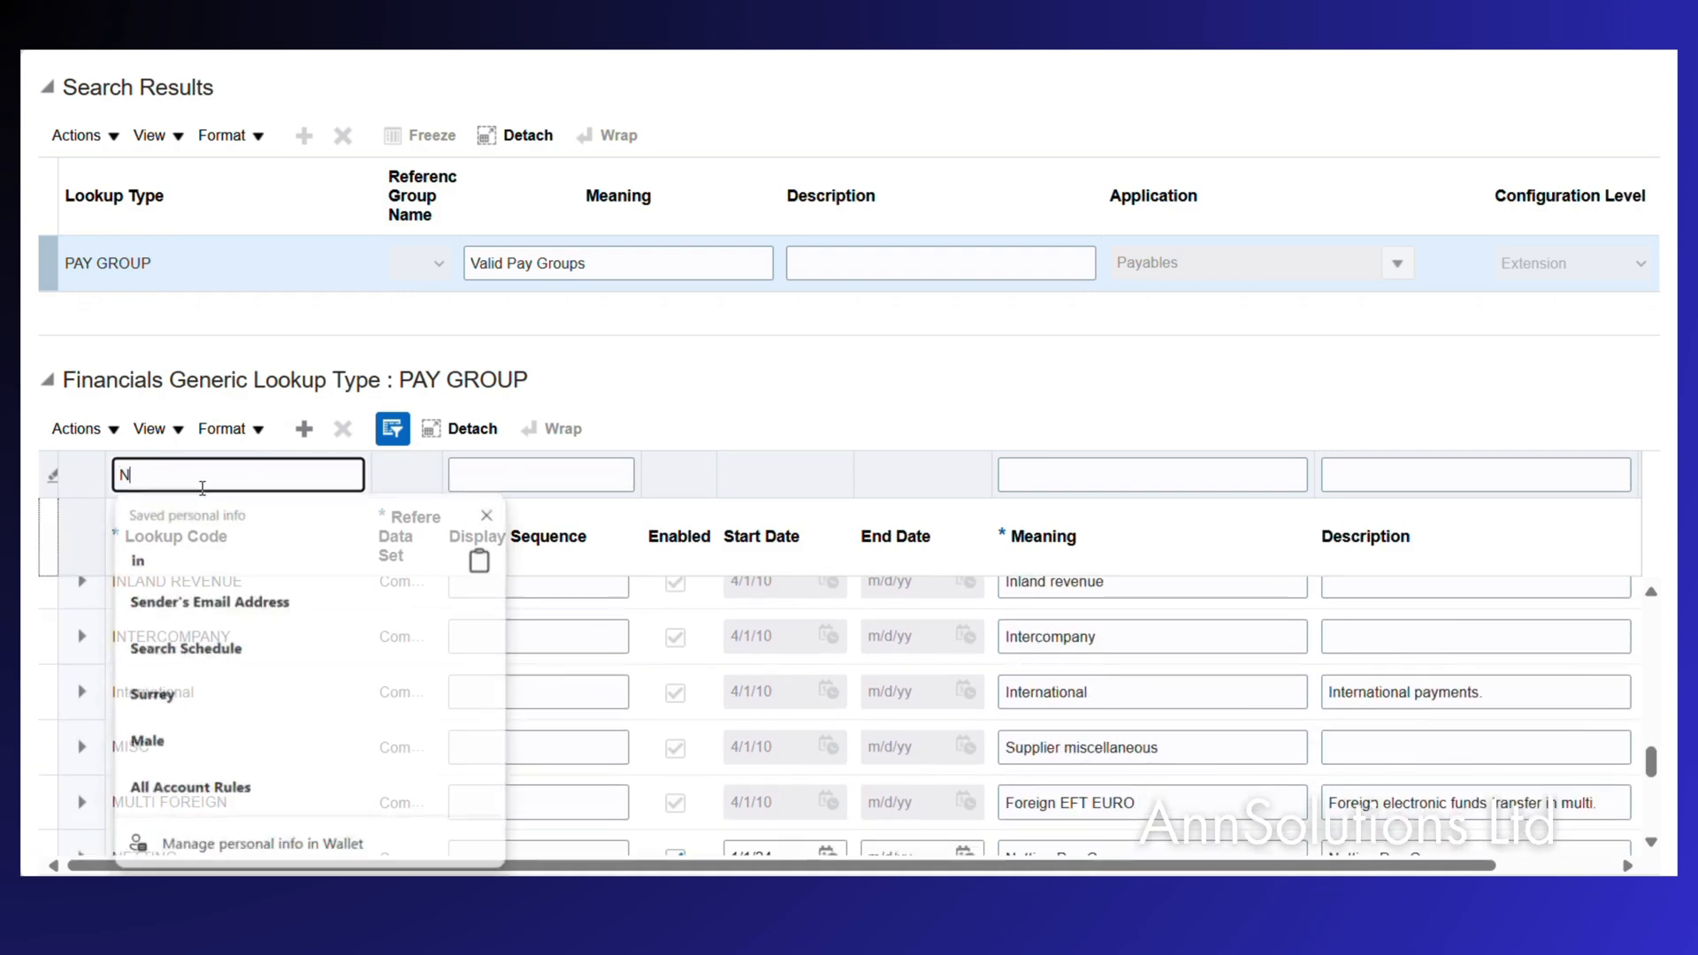
{"action": "type", "text": "ETT"}
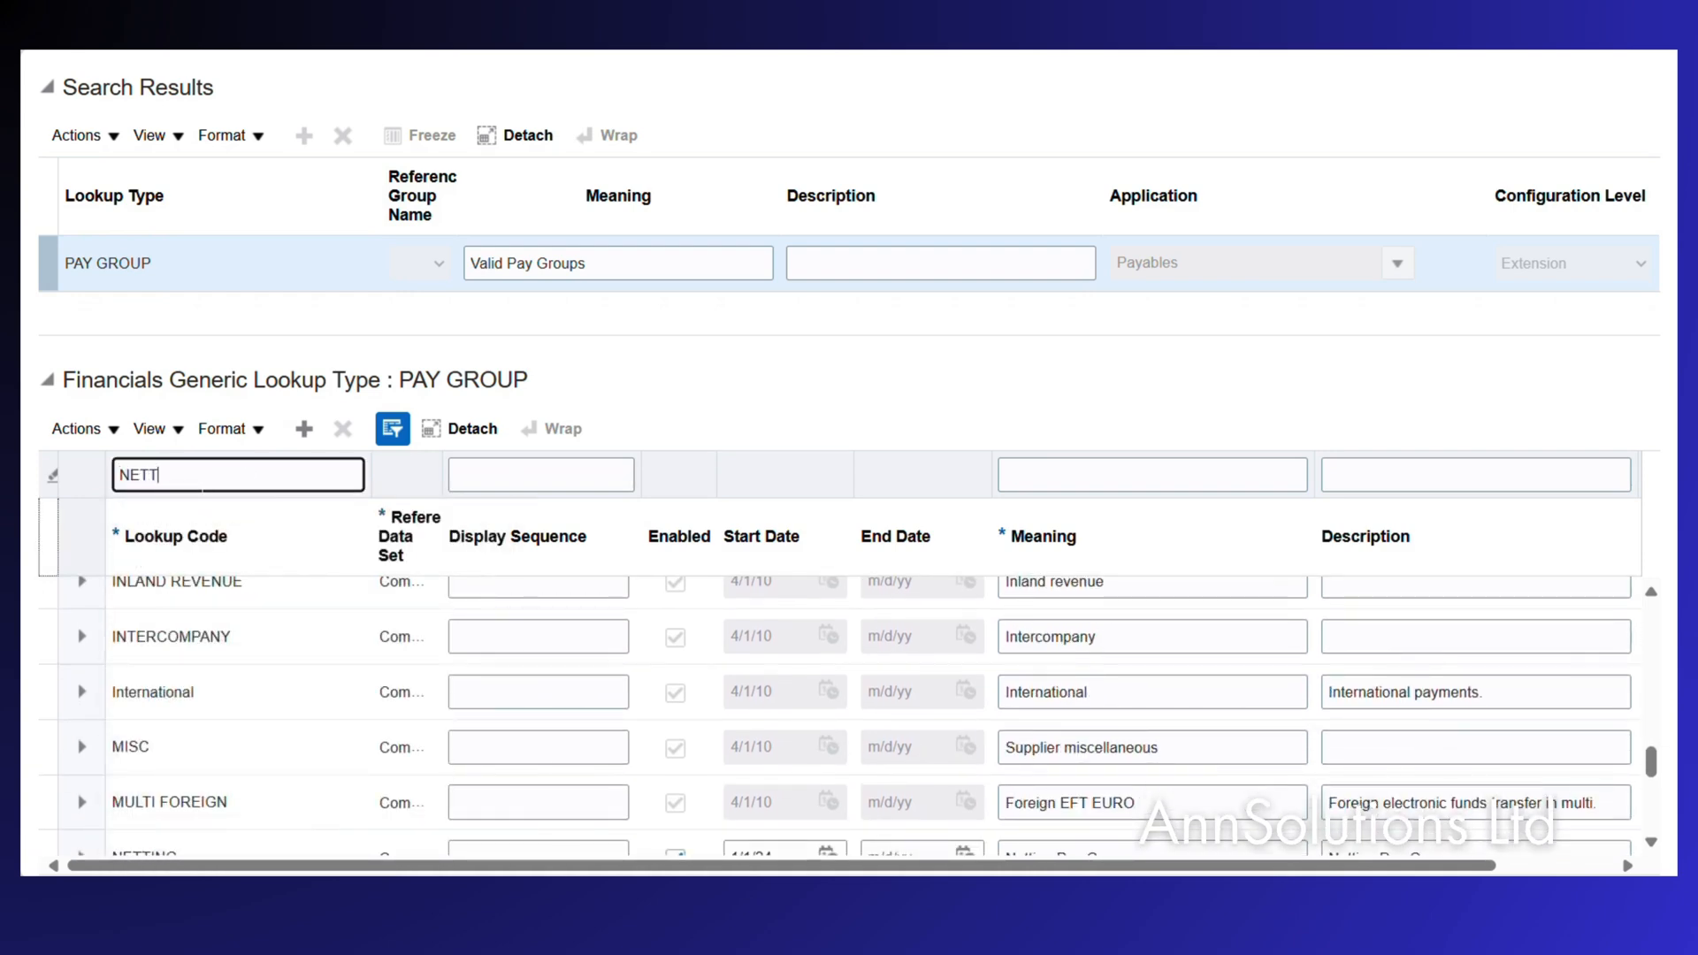
{"action": "key", "text": "Return"}
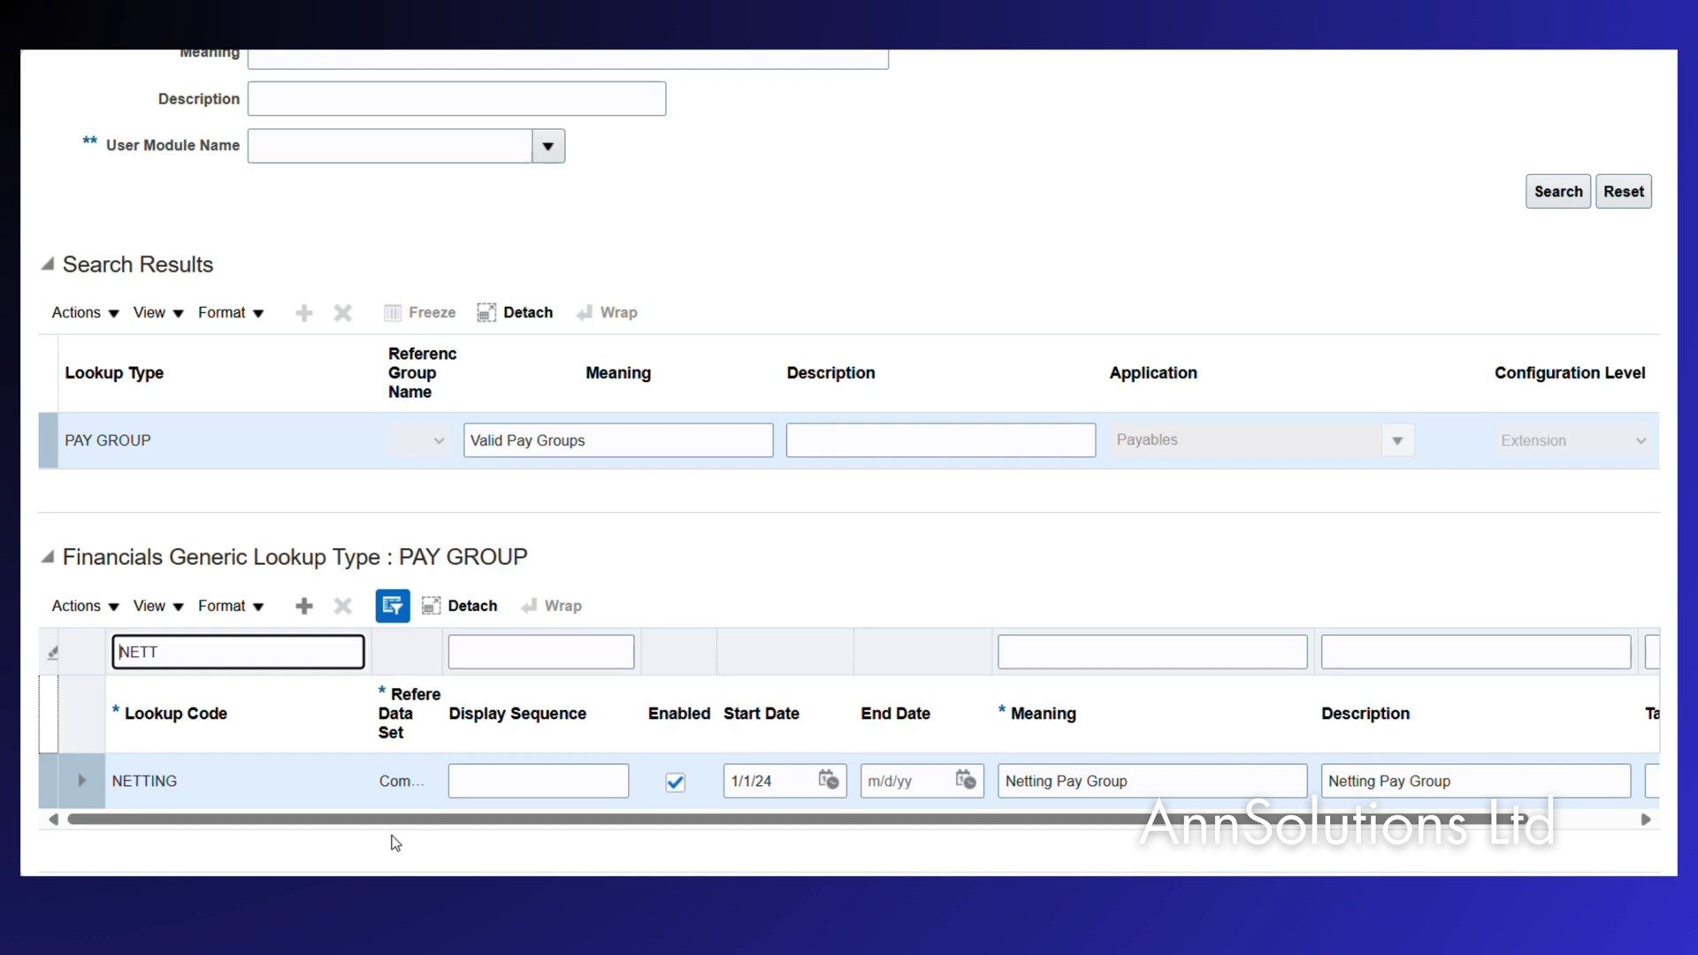
{"action": "scroll", "coordinate": [1137, 168], "scroll_direction": "up", "scroll_amount": 3}
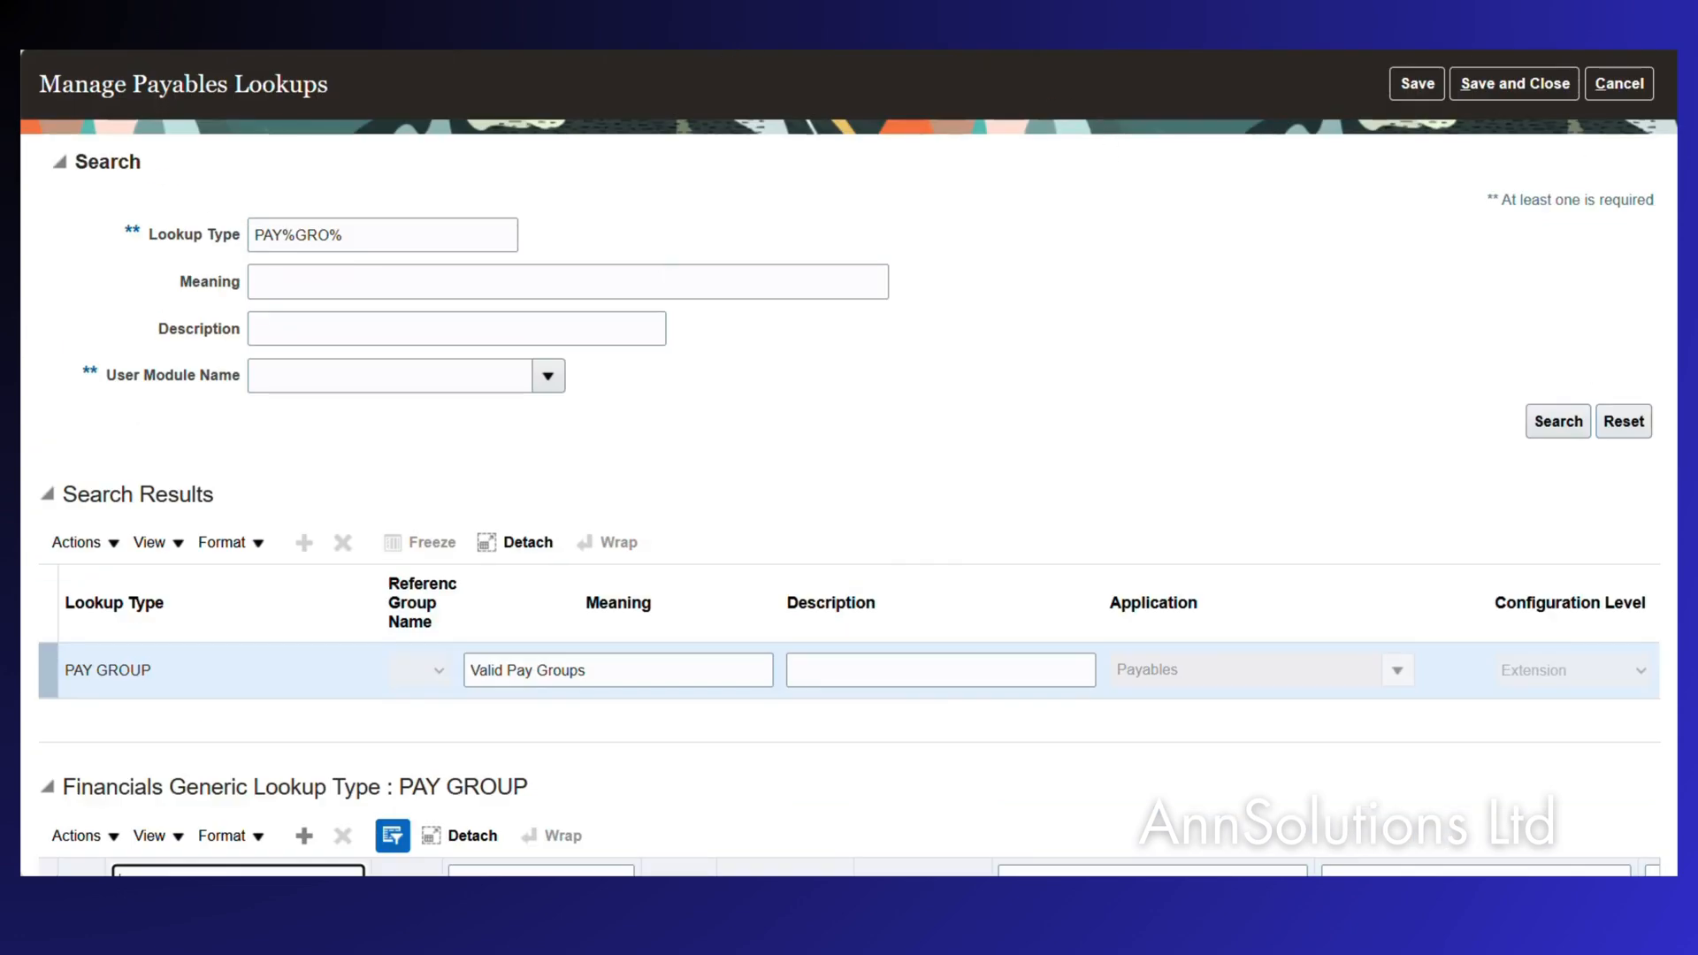
Leave the lookups page and check the checklist's next step, creating the netting agreement.
{"action": "left_click", "coordinate": [1627, 84]}
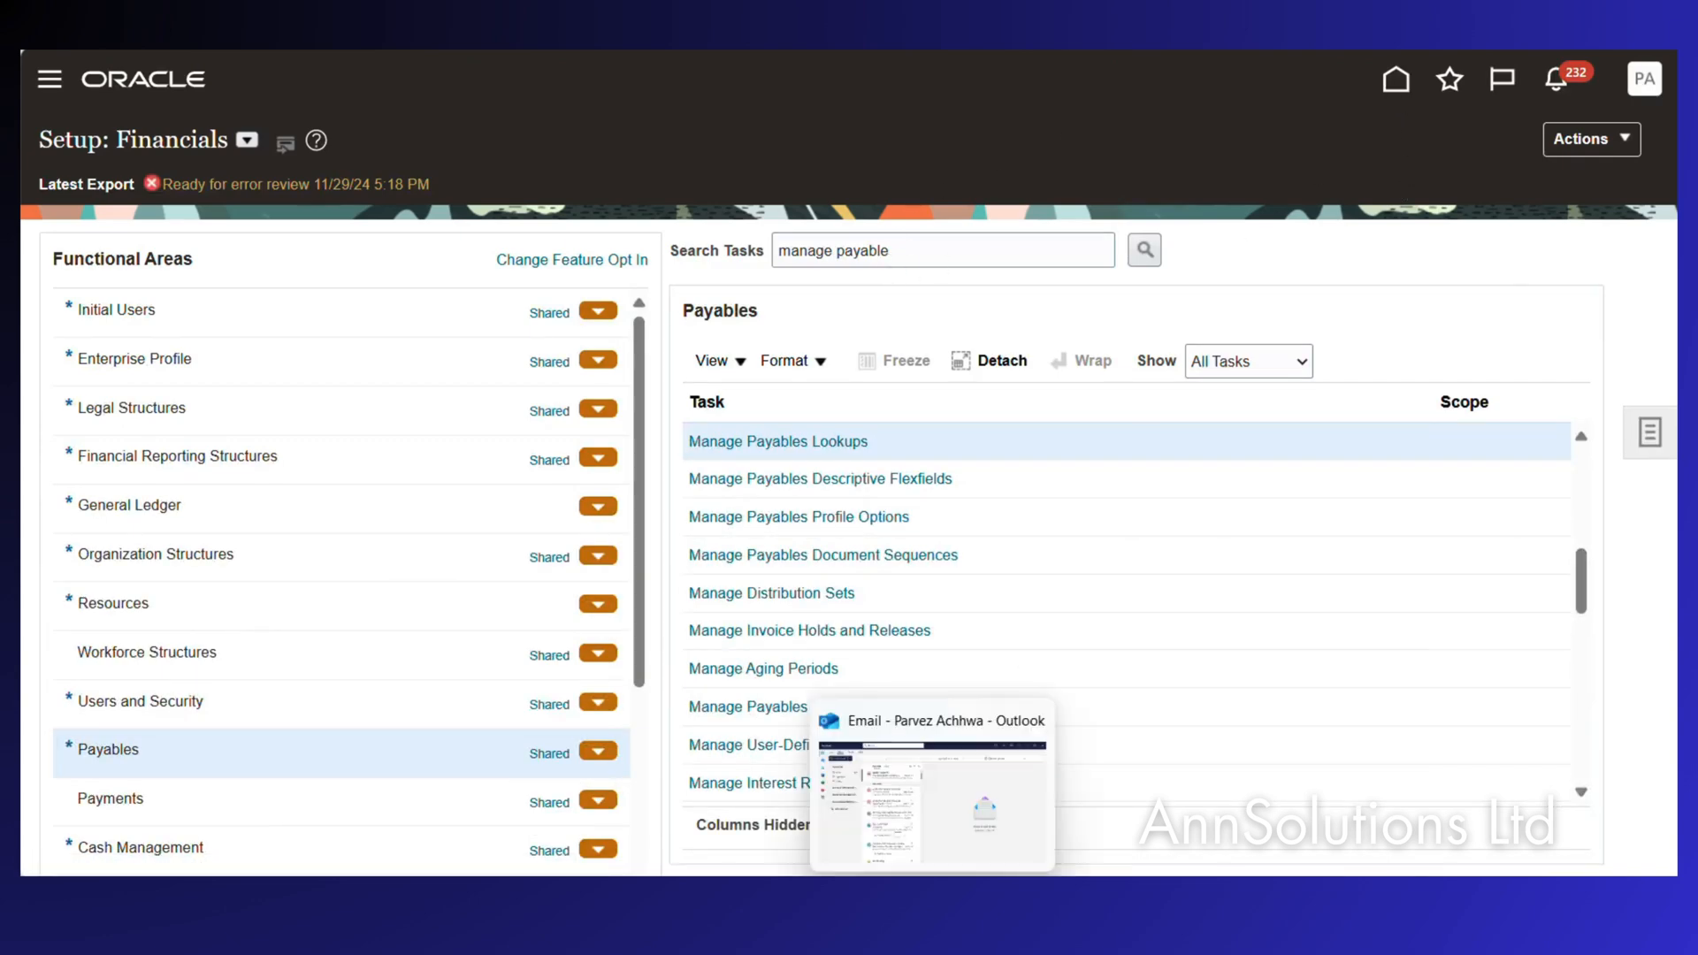
{"action": "left_click", "coordinate": [983, 895]}
{"action": "left_click", "coordinate": [168, 595]}
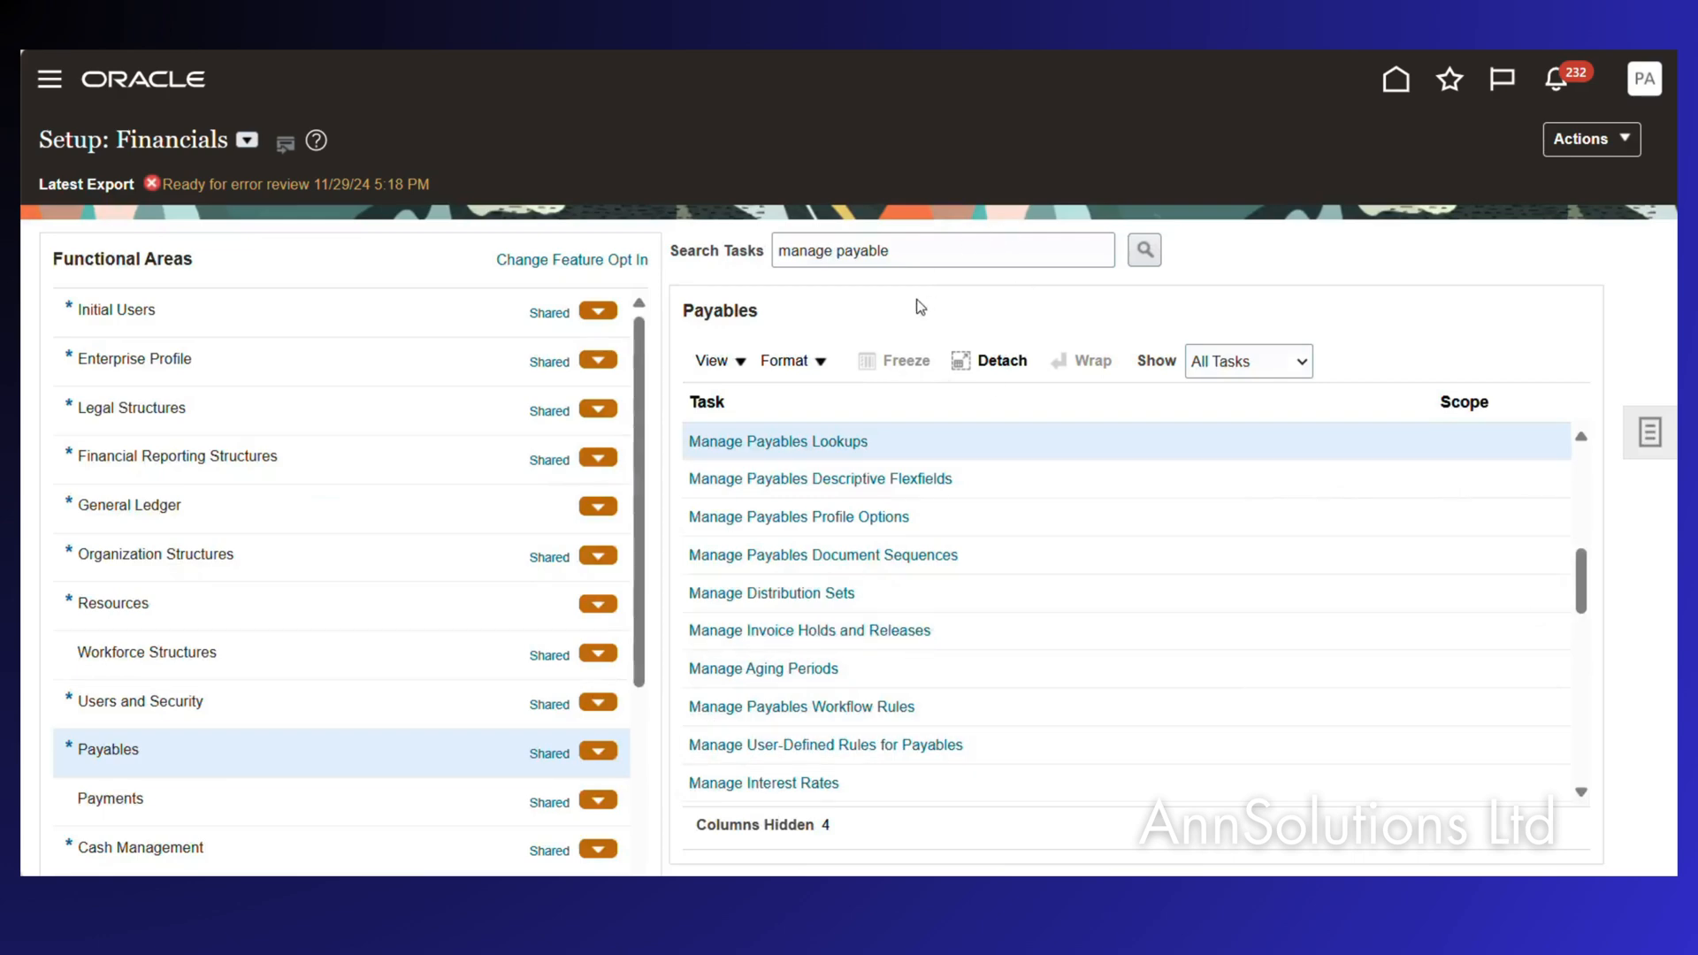
Open Manage Netting Agreements from the Accounts Receivable work area's task list.
{"action": "left_click", "coordinate": [1395, 84]}
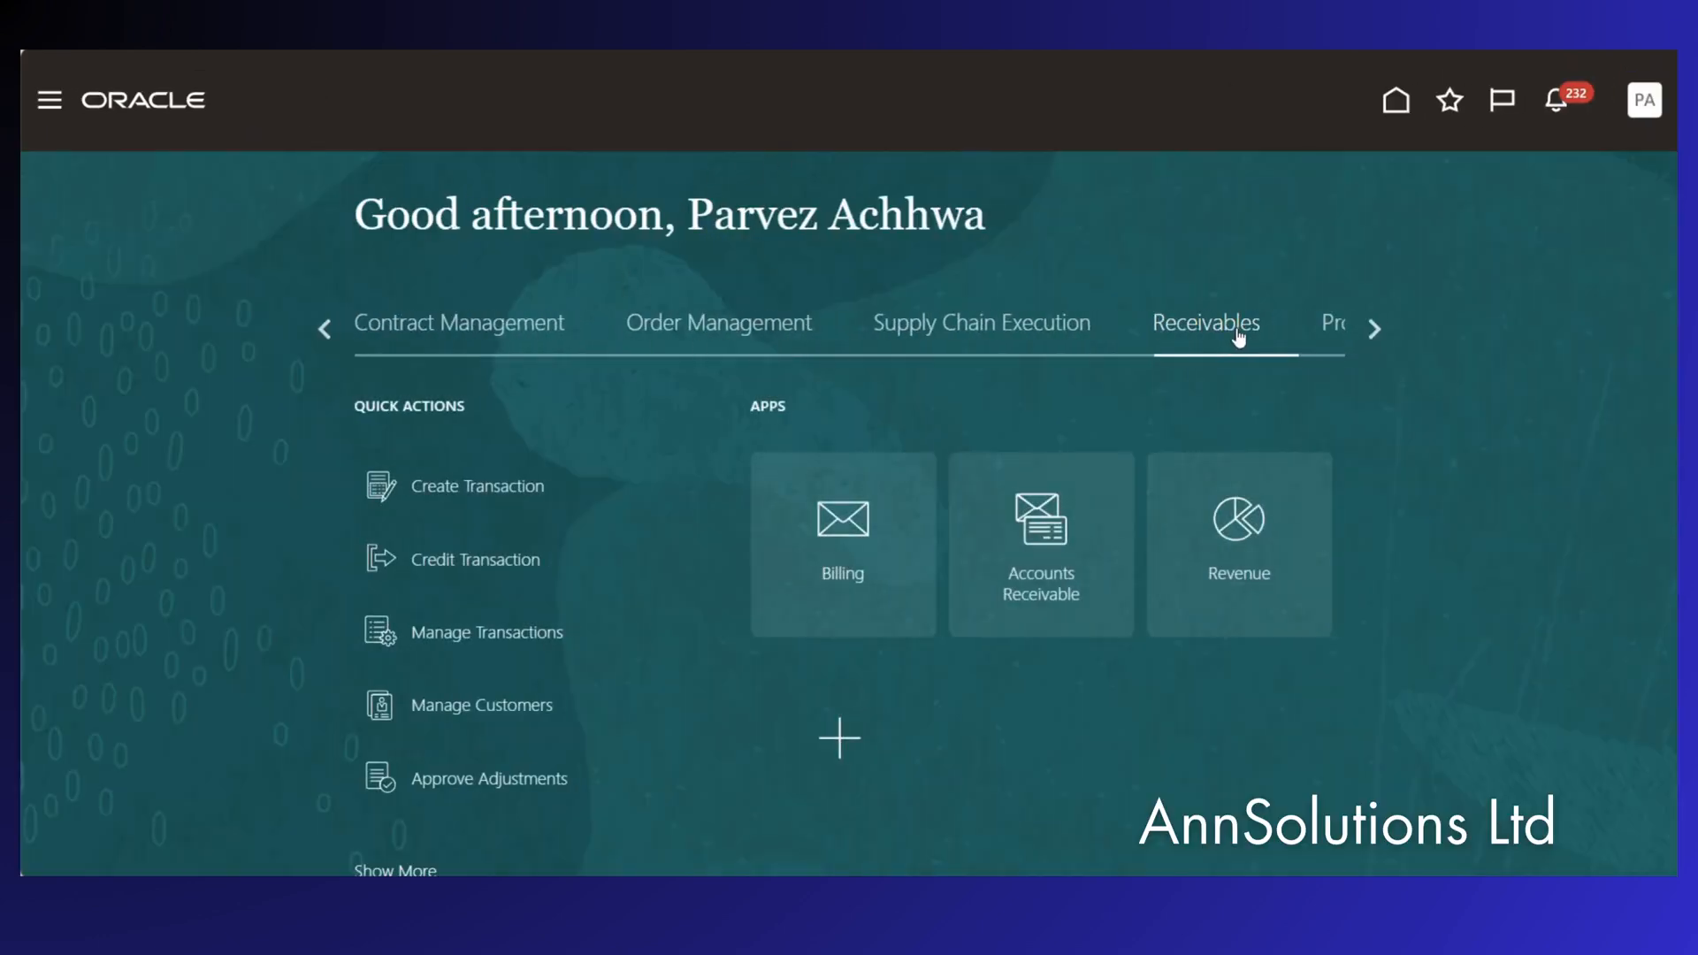
{"action": "left_click", "coordinate": [1043, 538]}
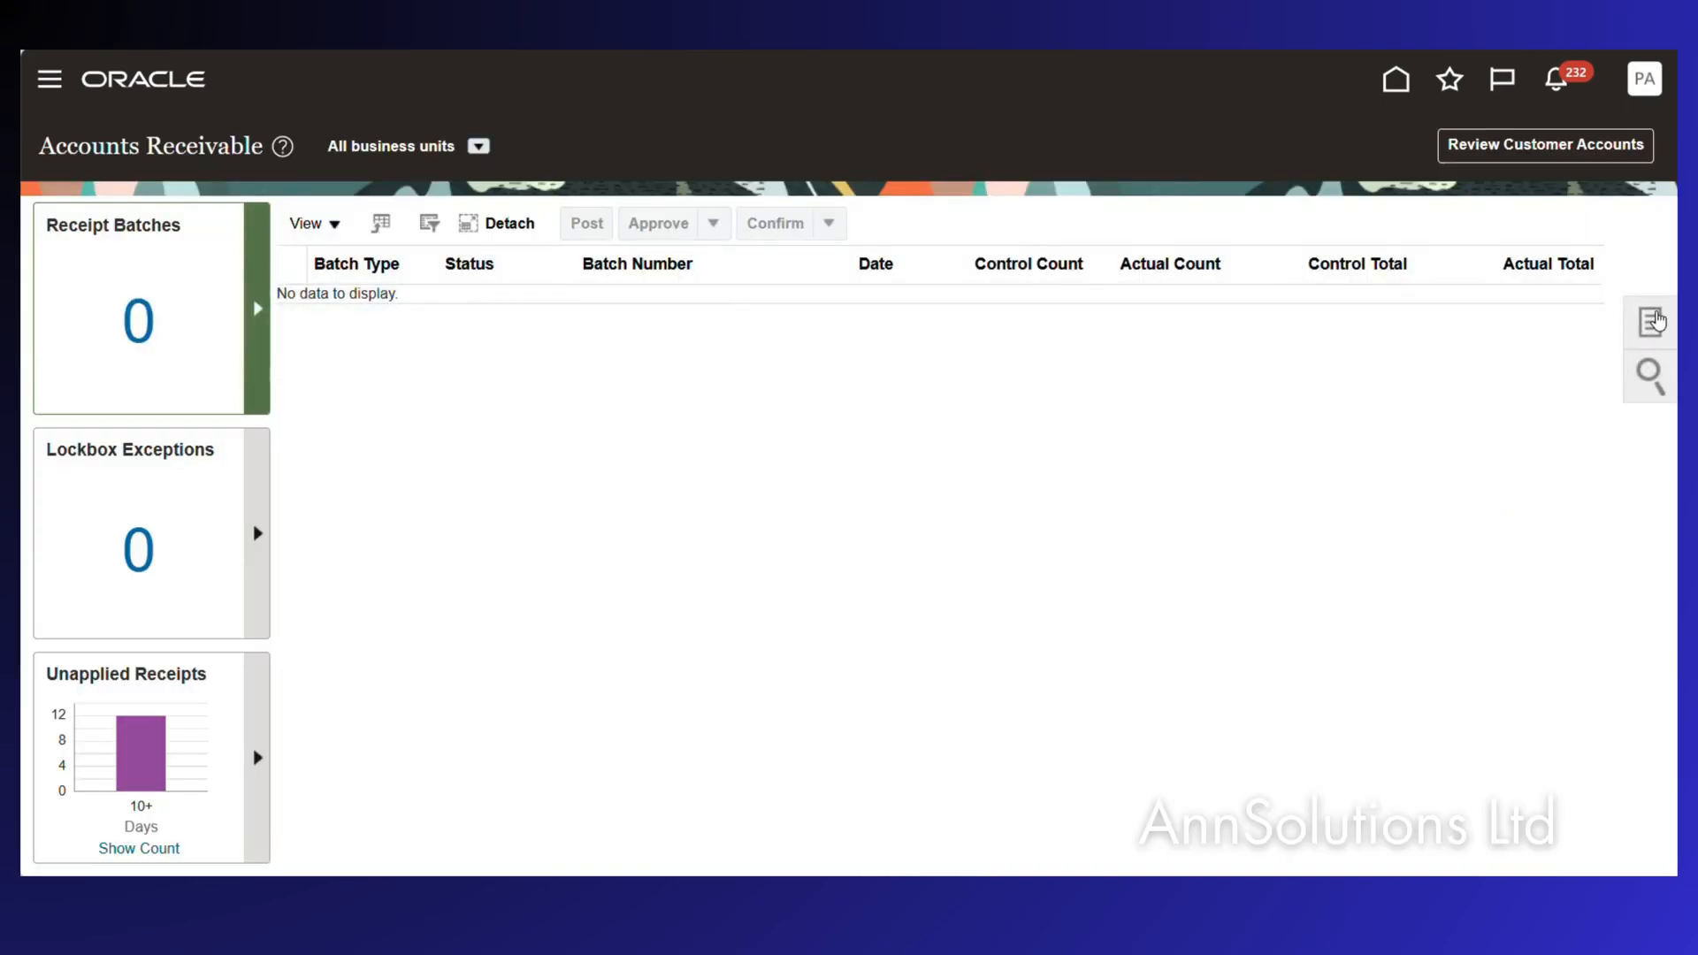
{"action": "left_click", "coordinate": [1657, 321]}
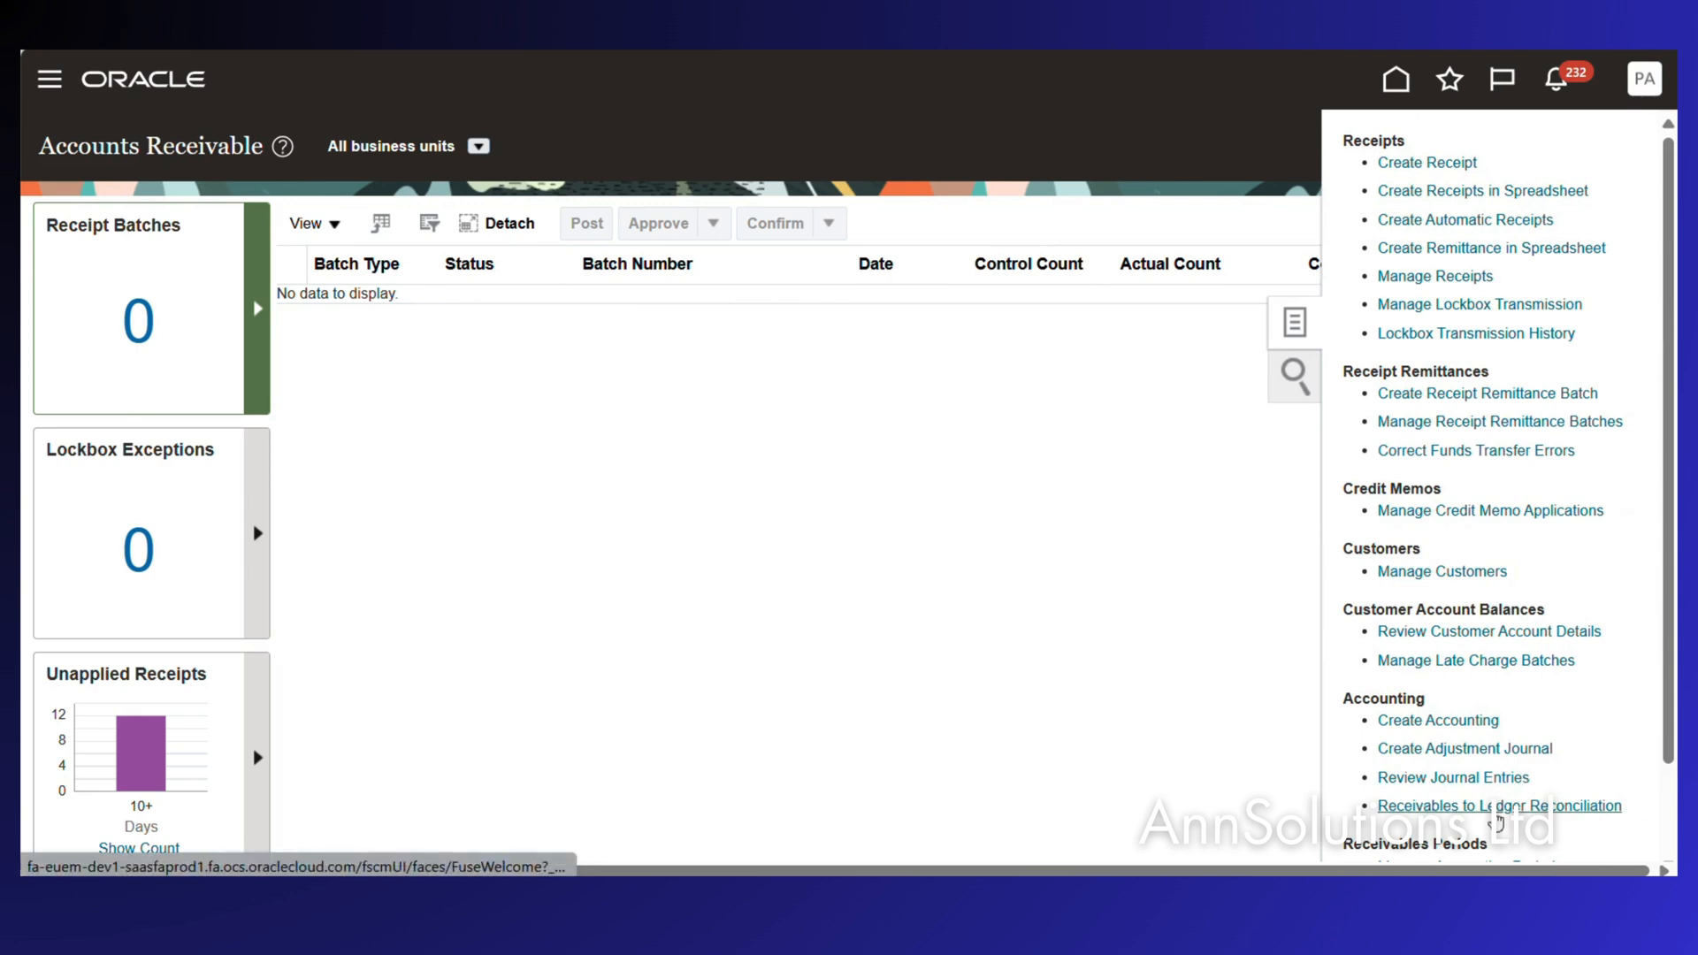
{"action": "scroll", "coordinate": [1499, 821], "scroll_direction": "down", "scroll_amount": 2}
{"action": "left_click", "coordinate": [1438, 819]}
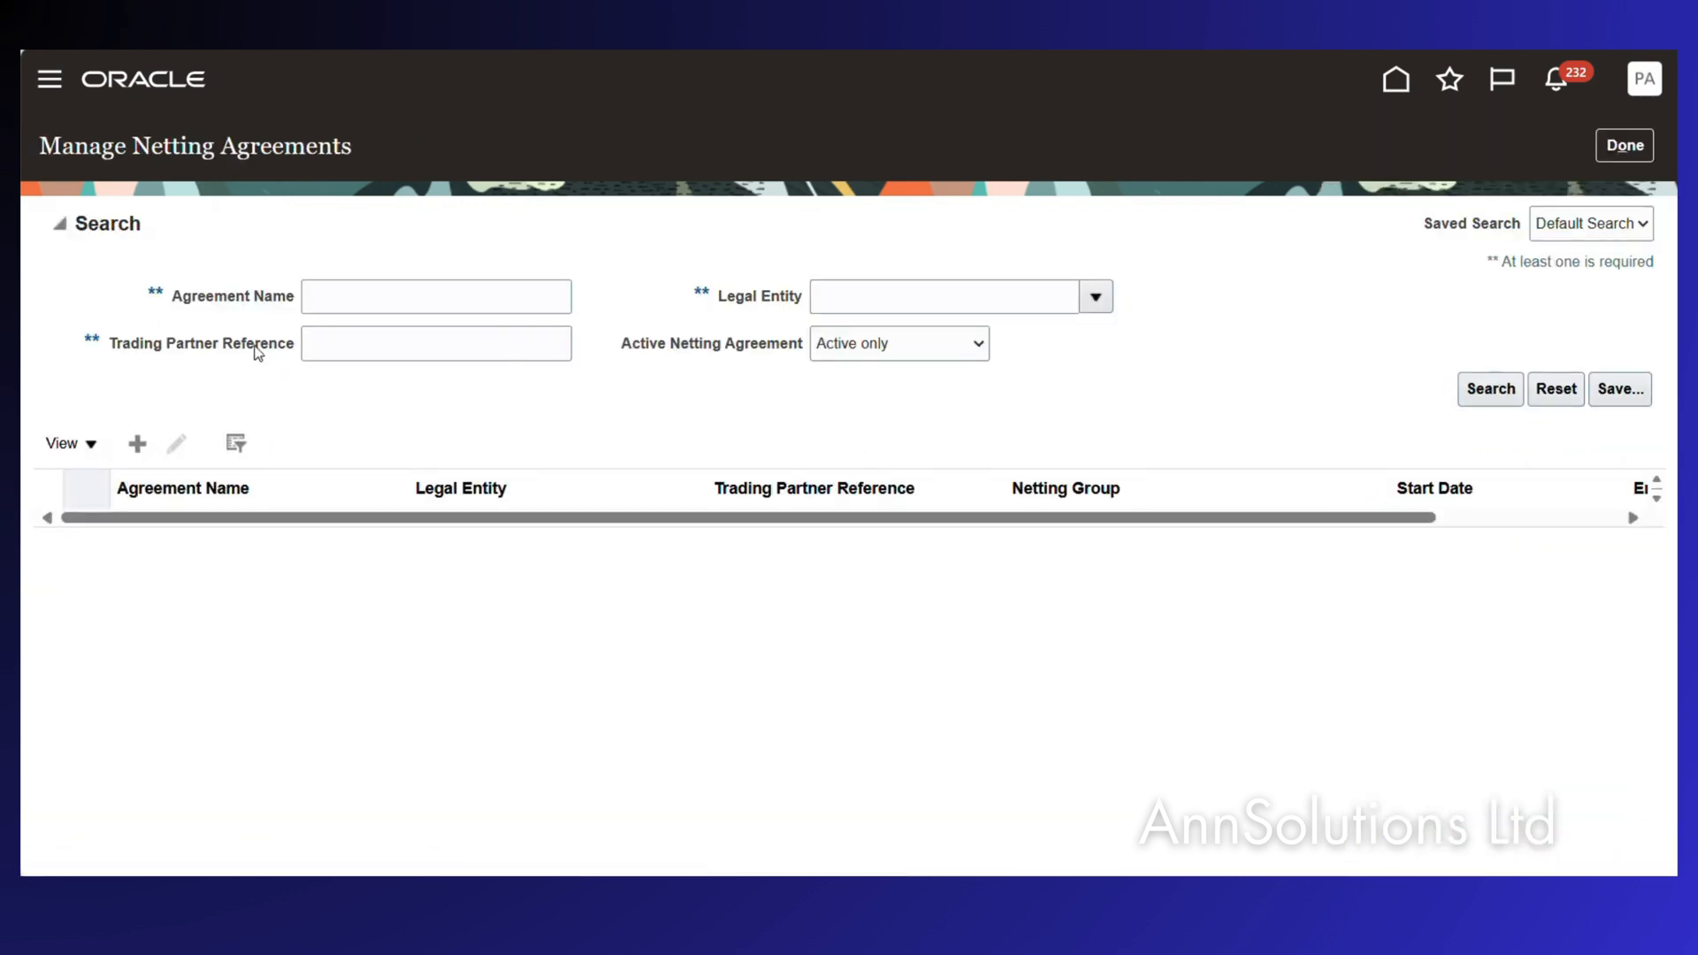
Start a new netting agreement with legal entity PEPCO Poland Sp. z o.o.
{"action": "left_click", "coordinate": [137, 444]}
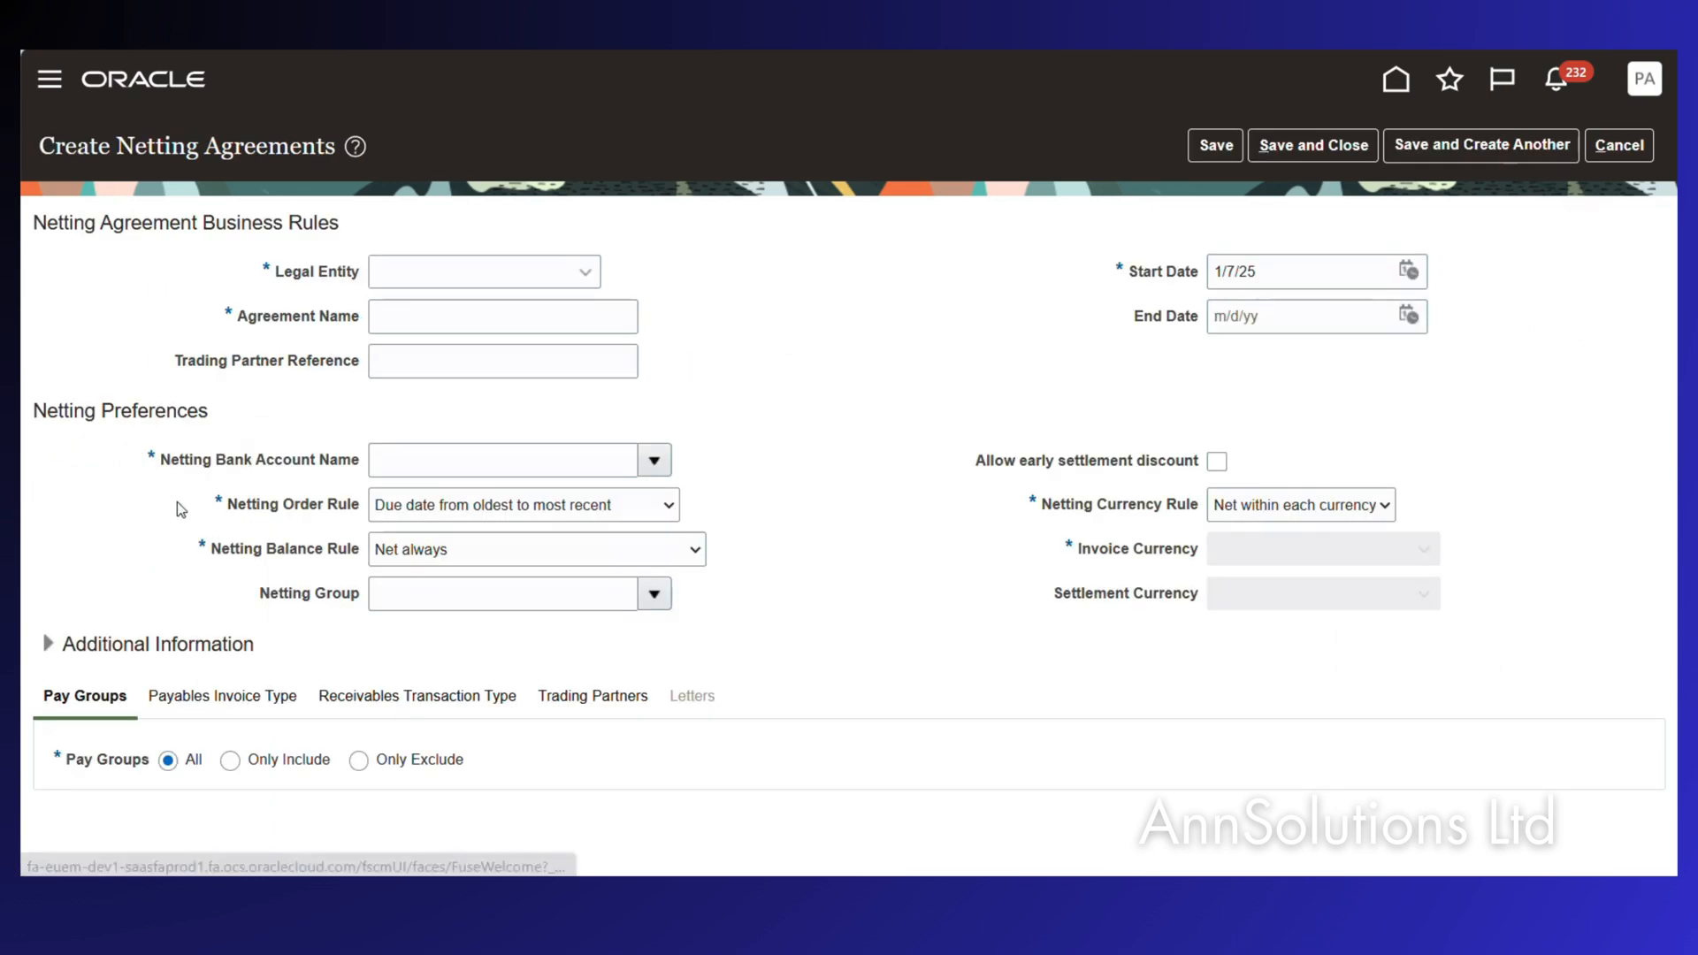
{"action": "left_click", "coordinate": [432, 272]}
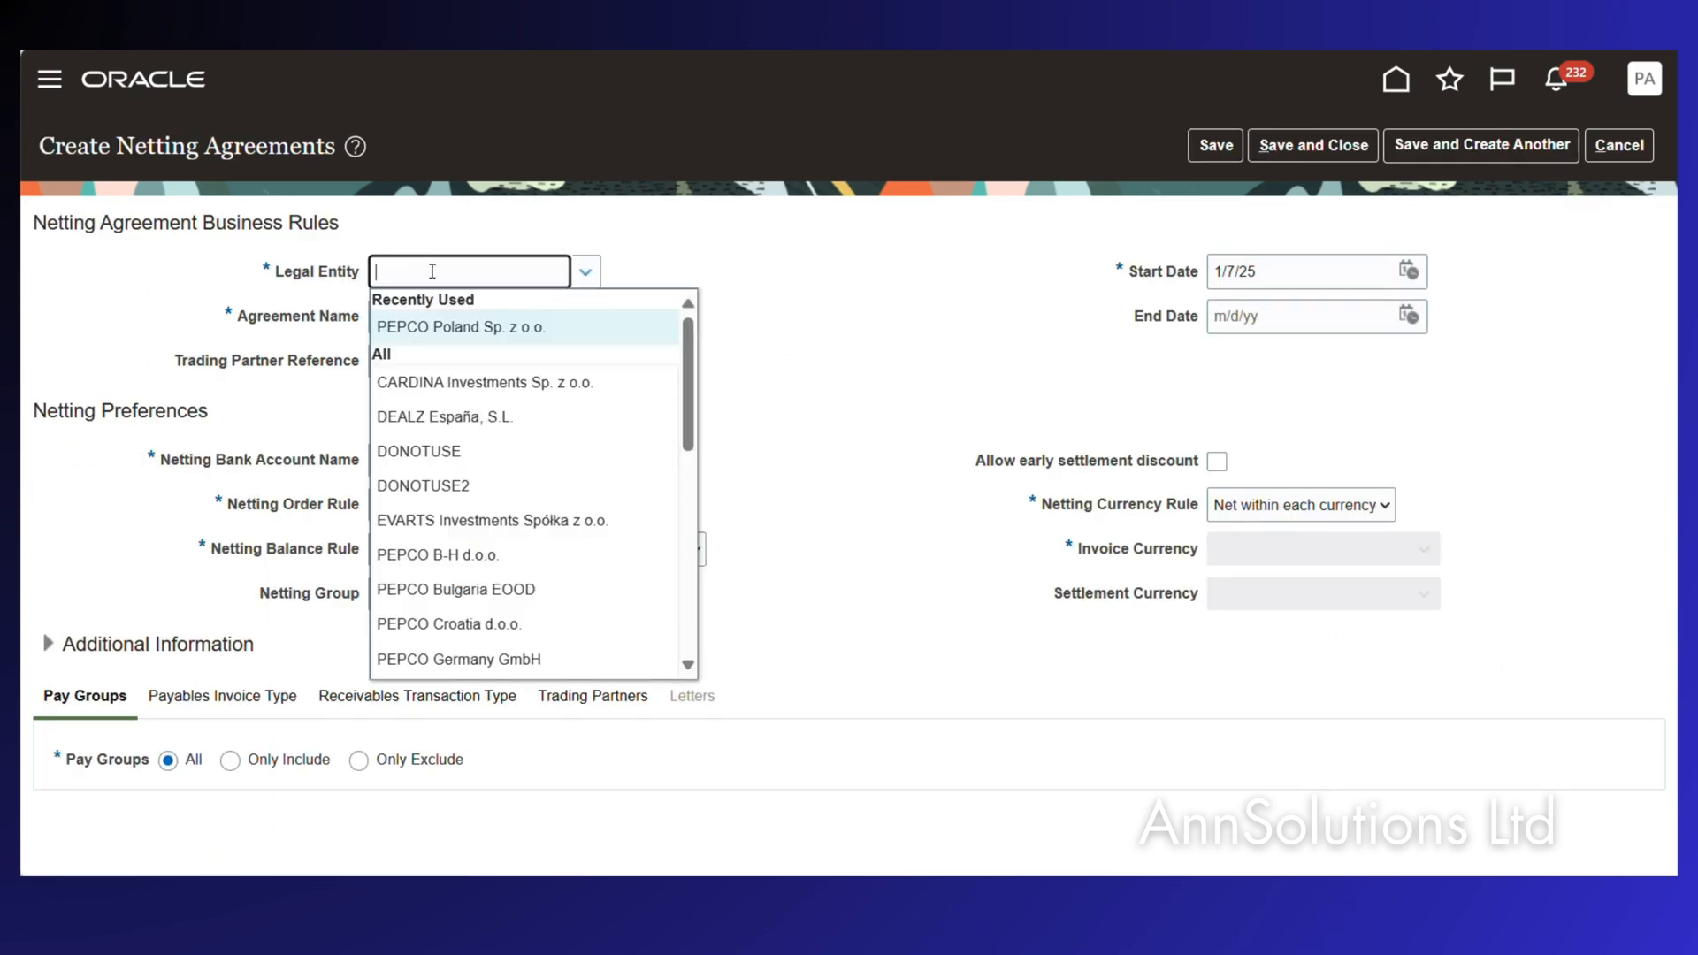
{"action": "left_click", "coordinate": [453, 327]}
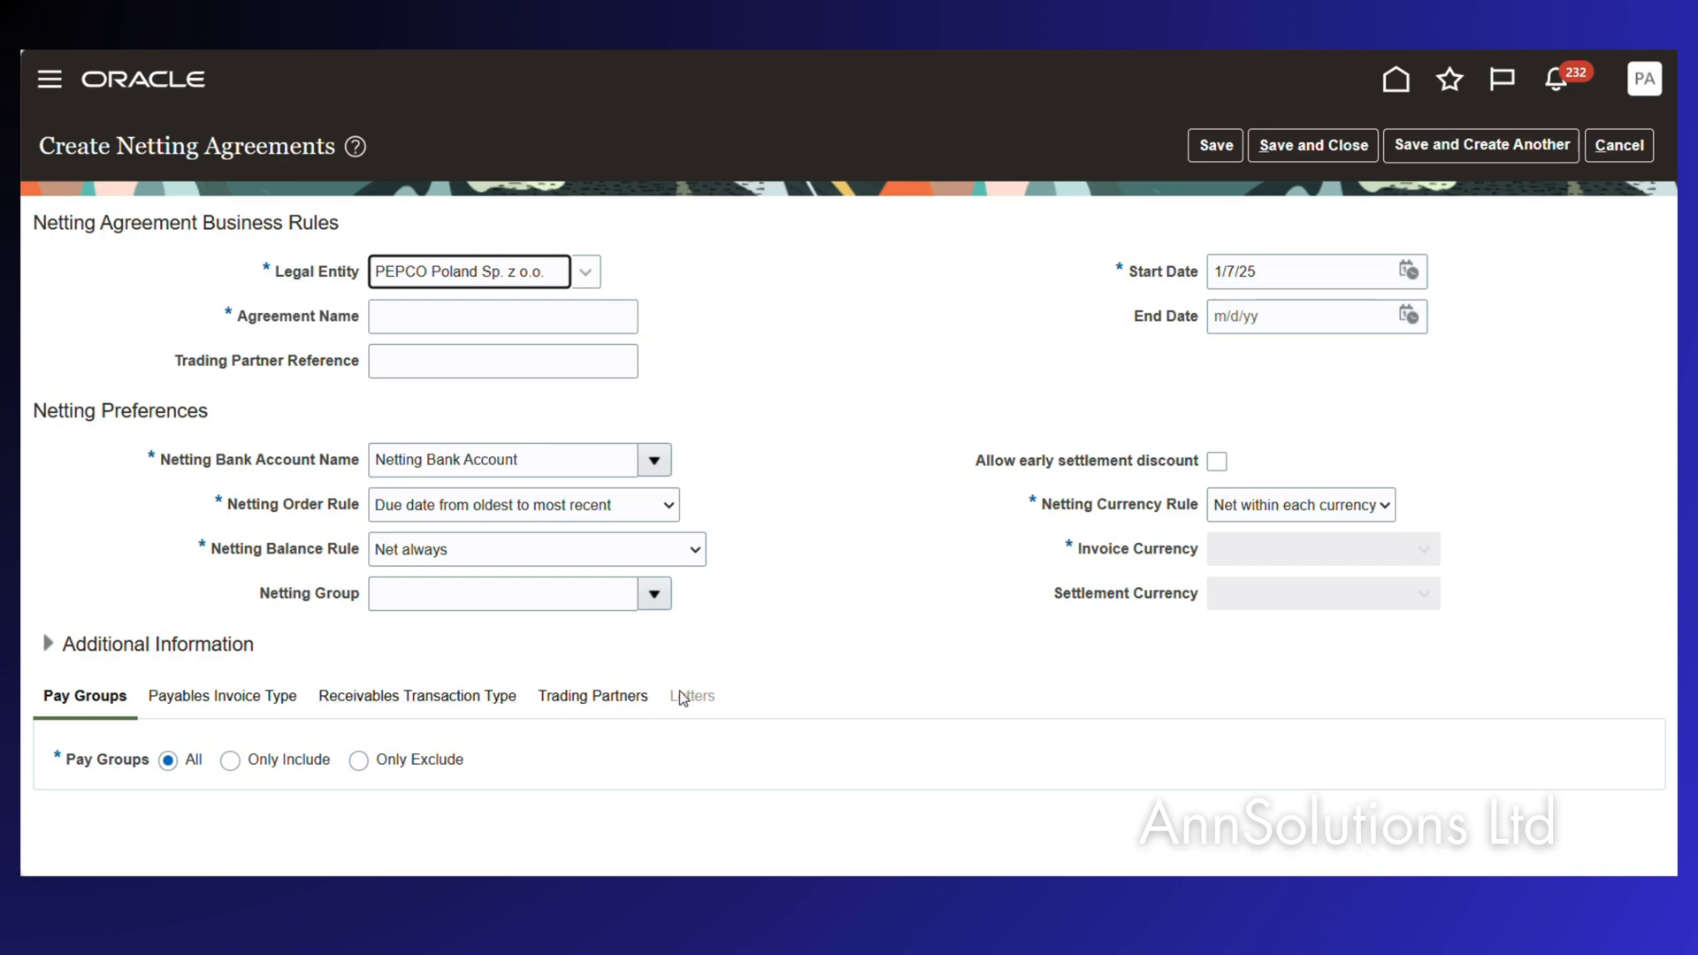
Name the agreement 'ABC Agreement' and set its start date to 1/1/24.
{"action": "left_click", "coordinate": [434, 308]}
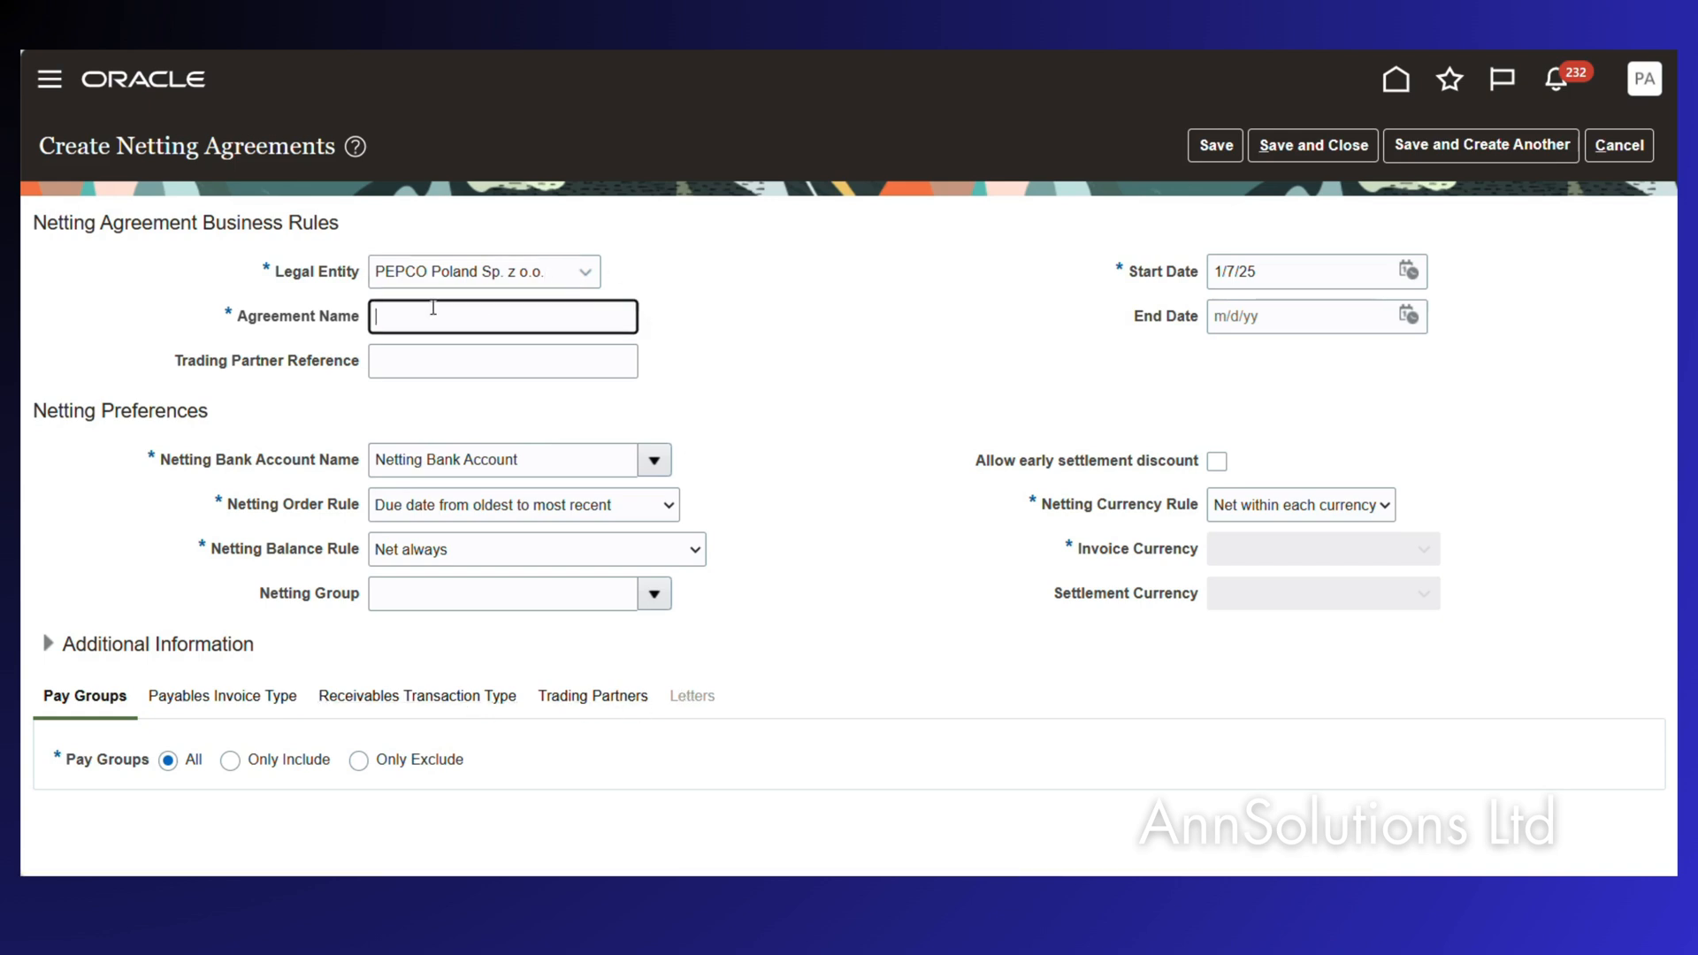
{"action": "type", "text": "ABC Agreement"}
{"action": "key", "text": "Tab"}
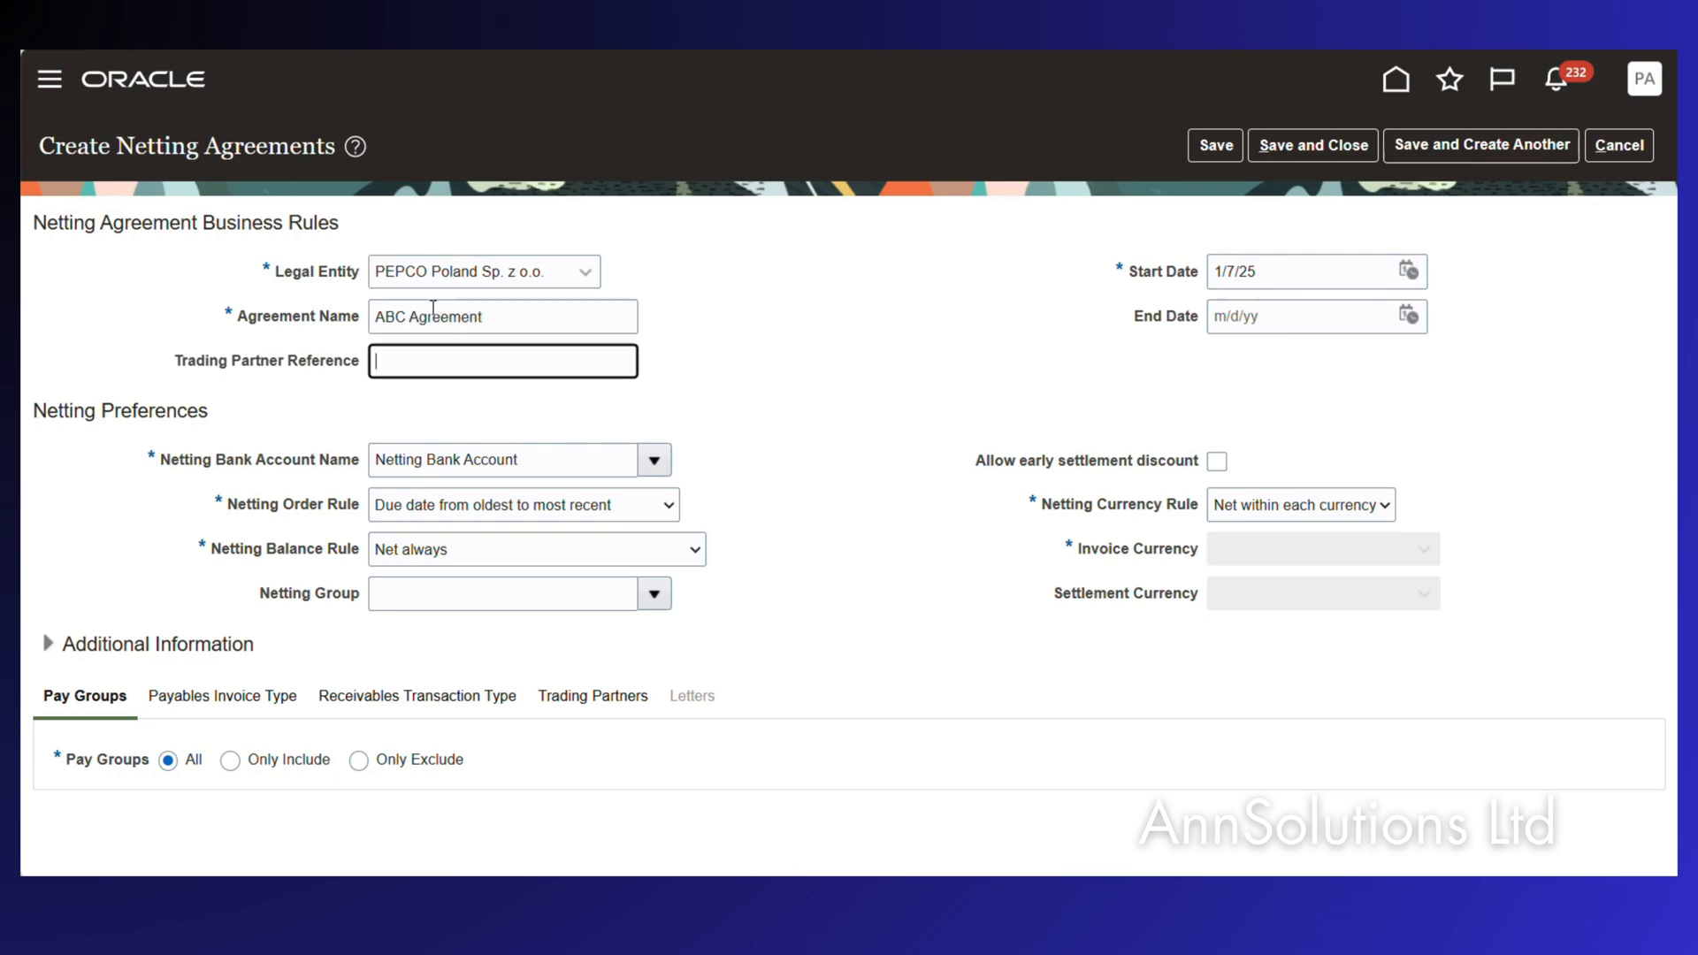
{"action": "triple_click", "coordinate": [1292, 272]}
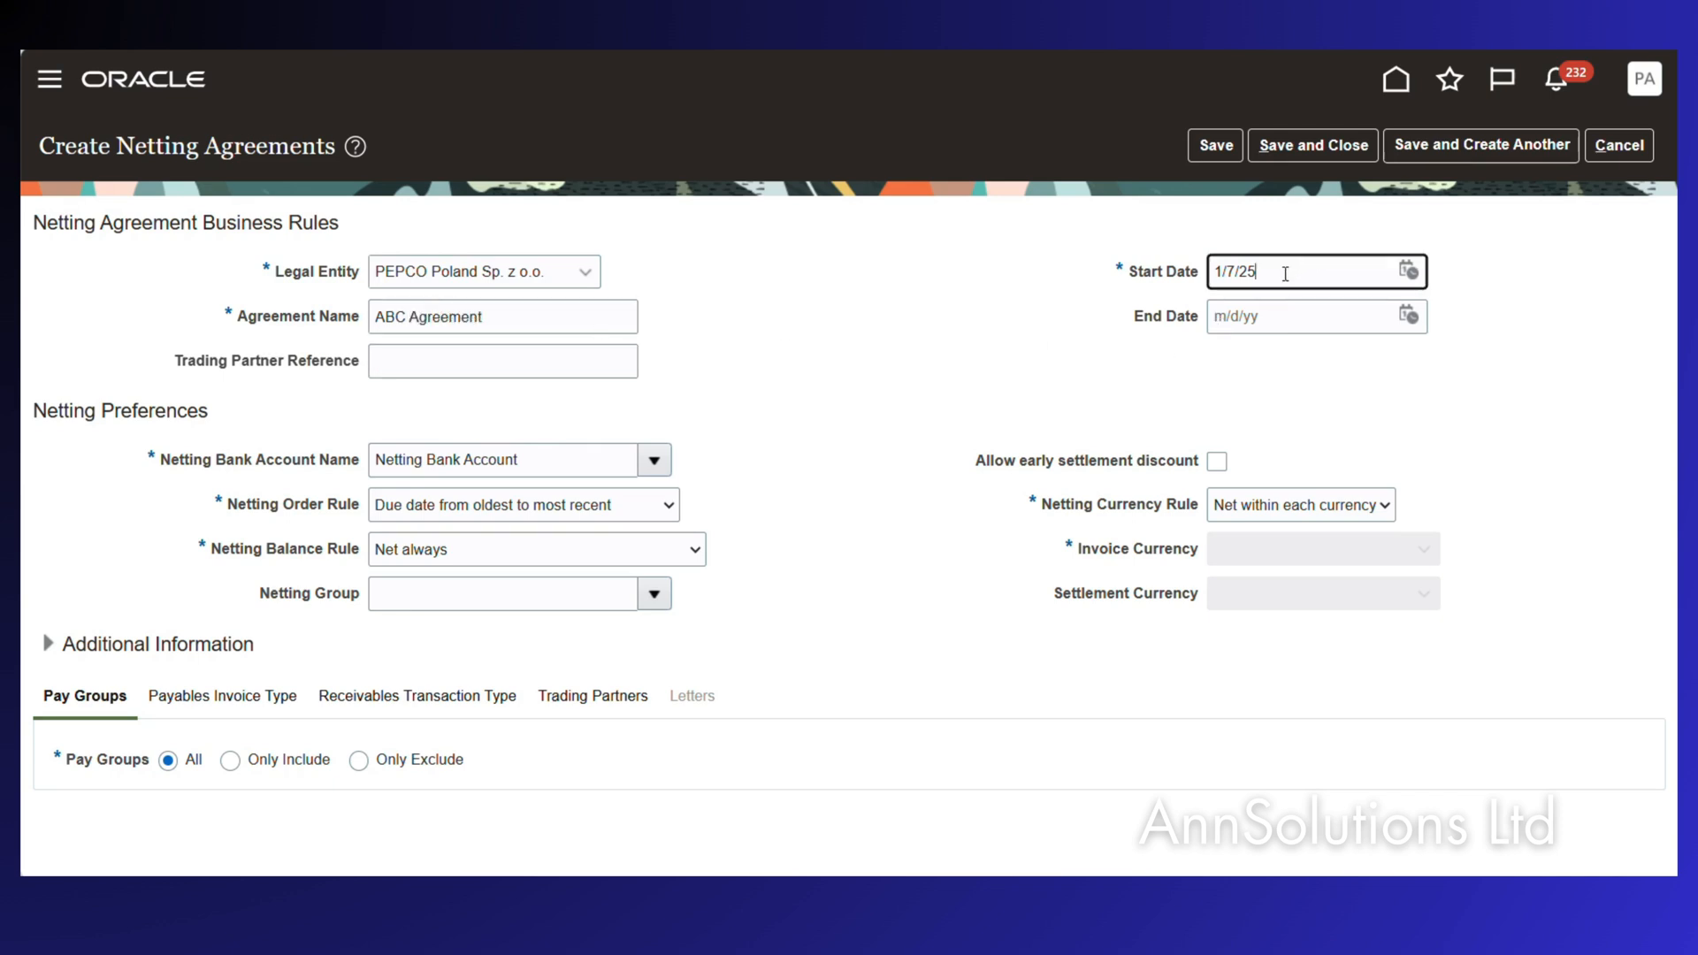
{"action": "type", "text": "1/1/24"}
{"action": "key", "text": "Tab"}
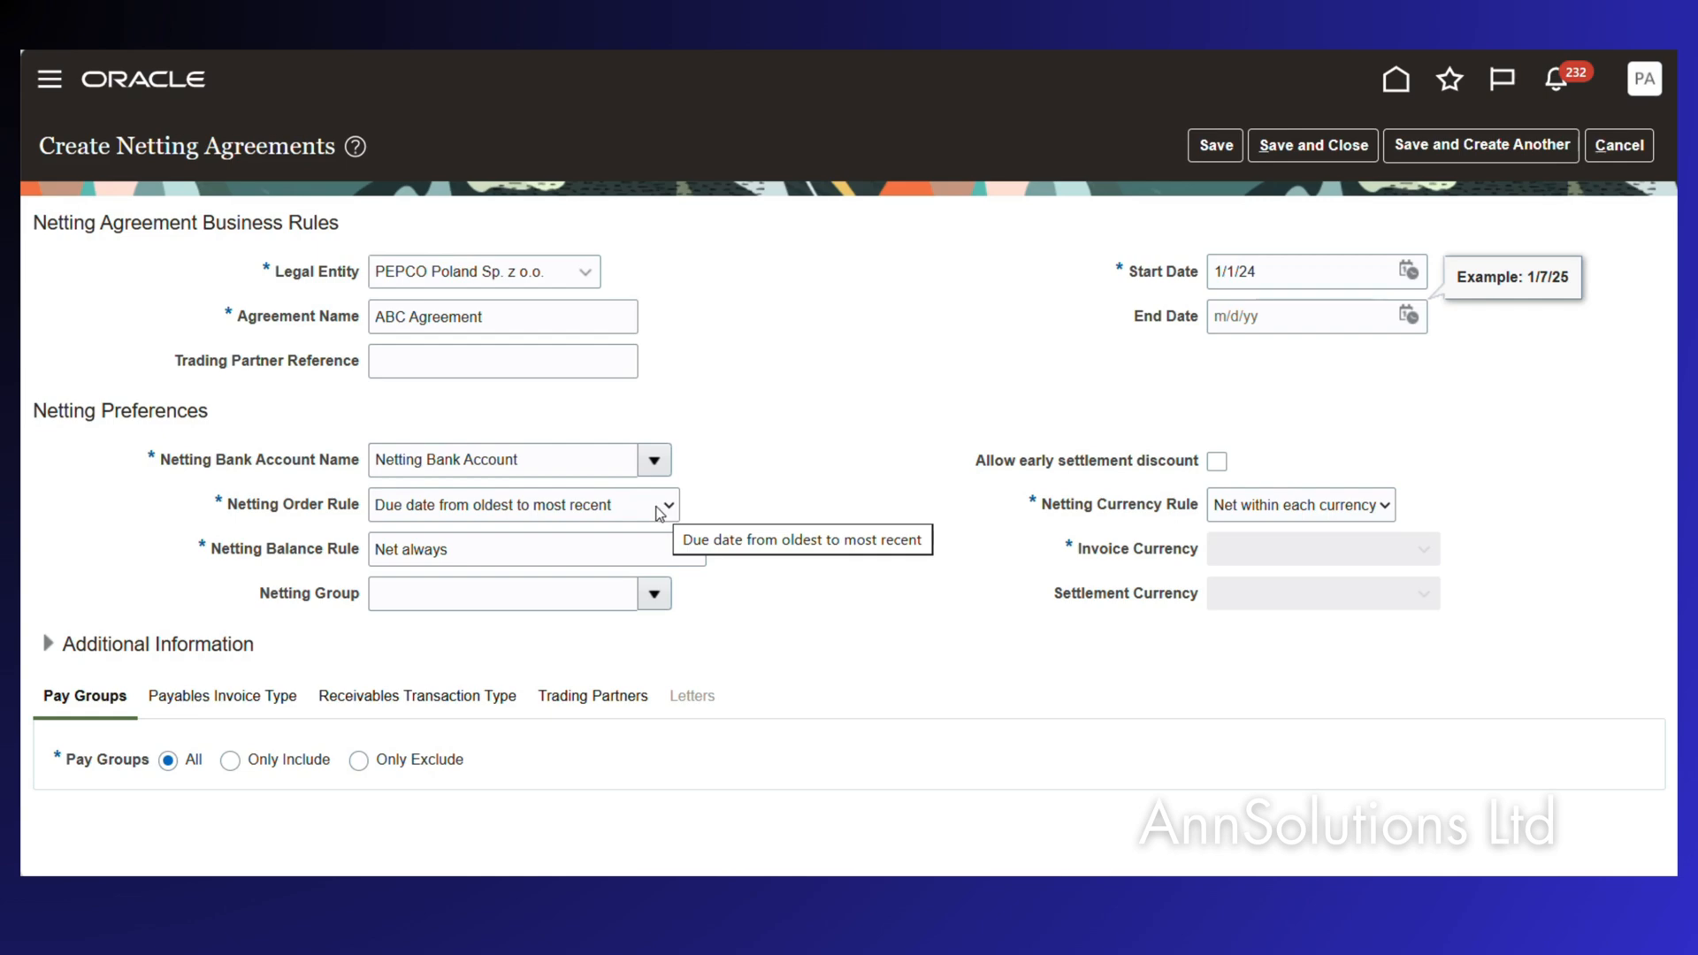
Leave Netting Group empty, enable Allow early settlement discount, and review the Netting Currency Rule options.
{"action": "left_click", "coordinate": [654, 594]}
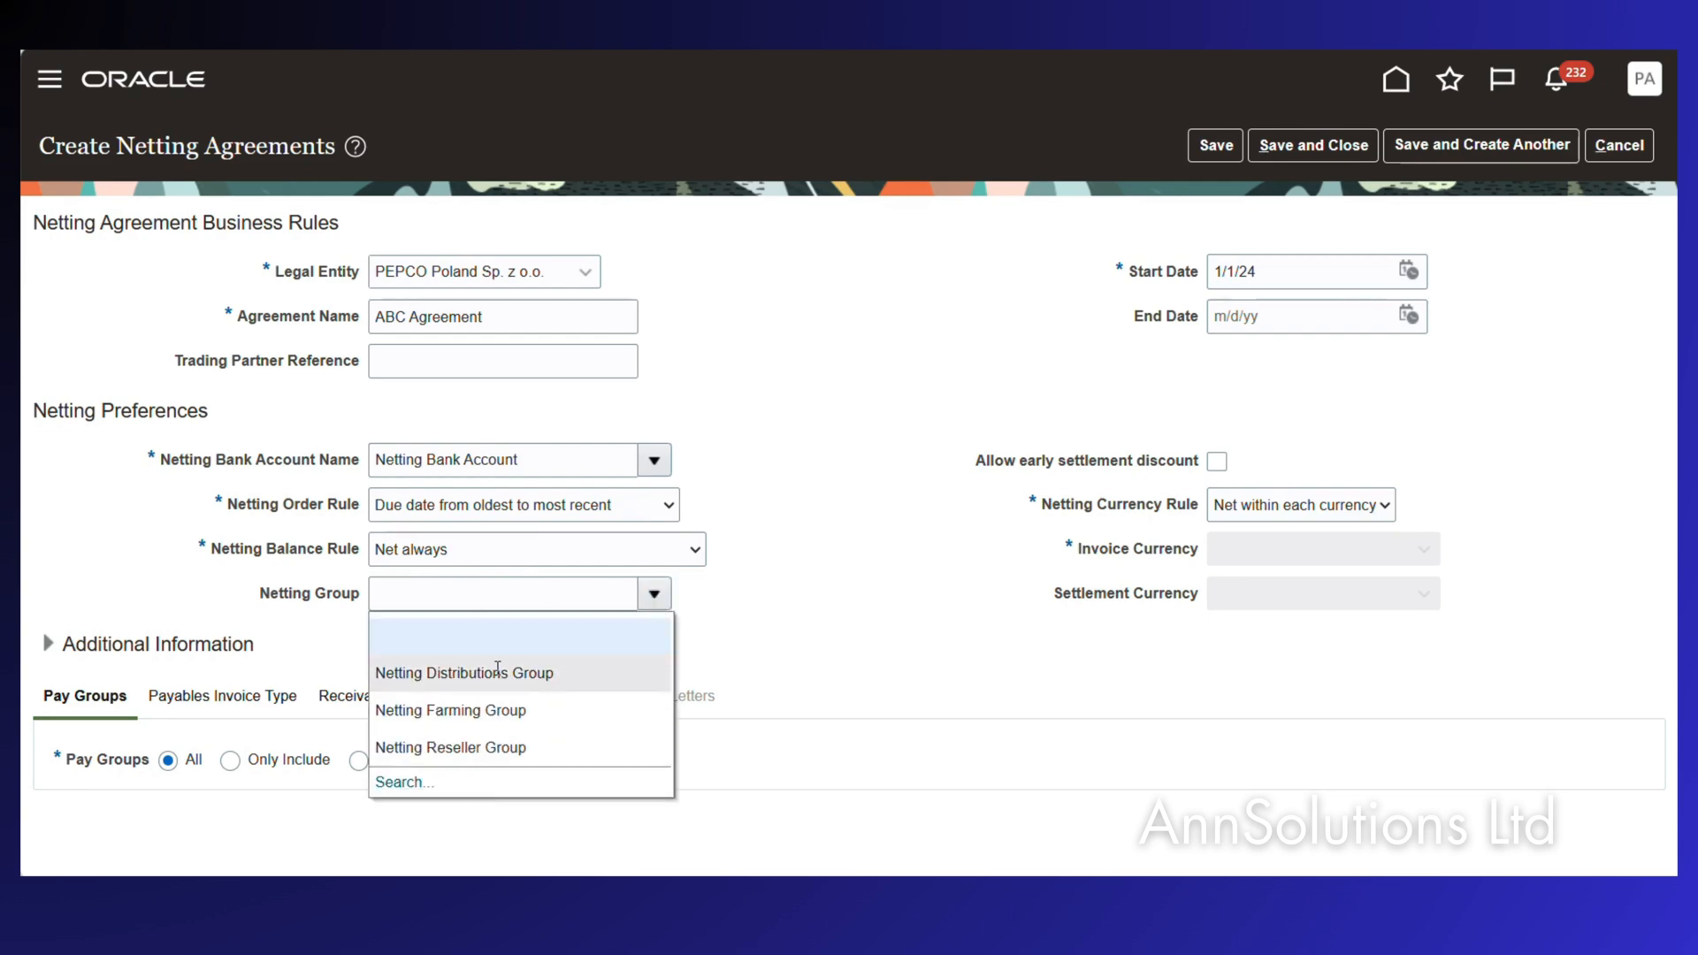
{"action": "left_click", "coordinate": [829, 628]}
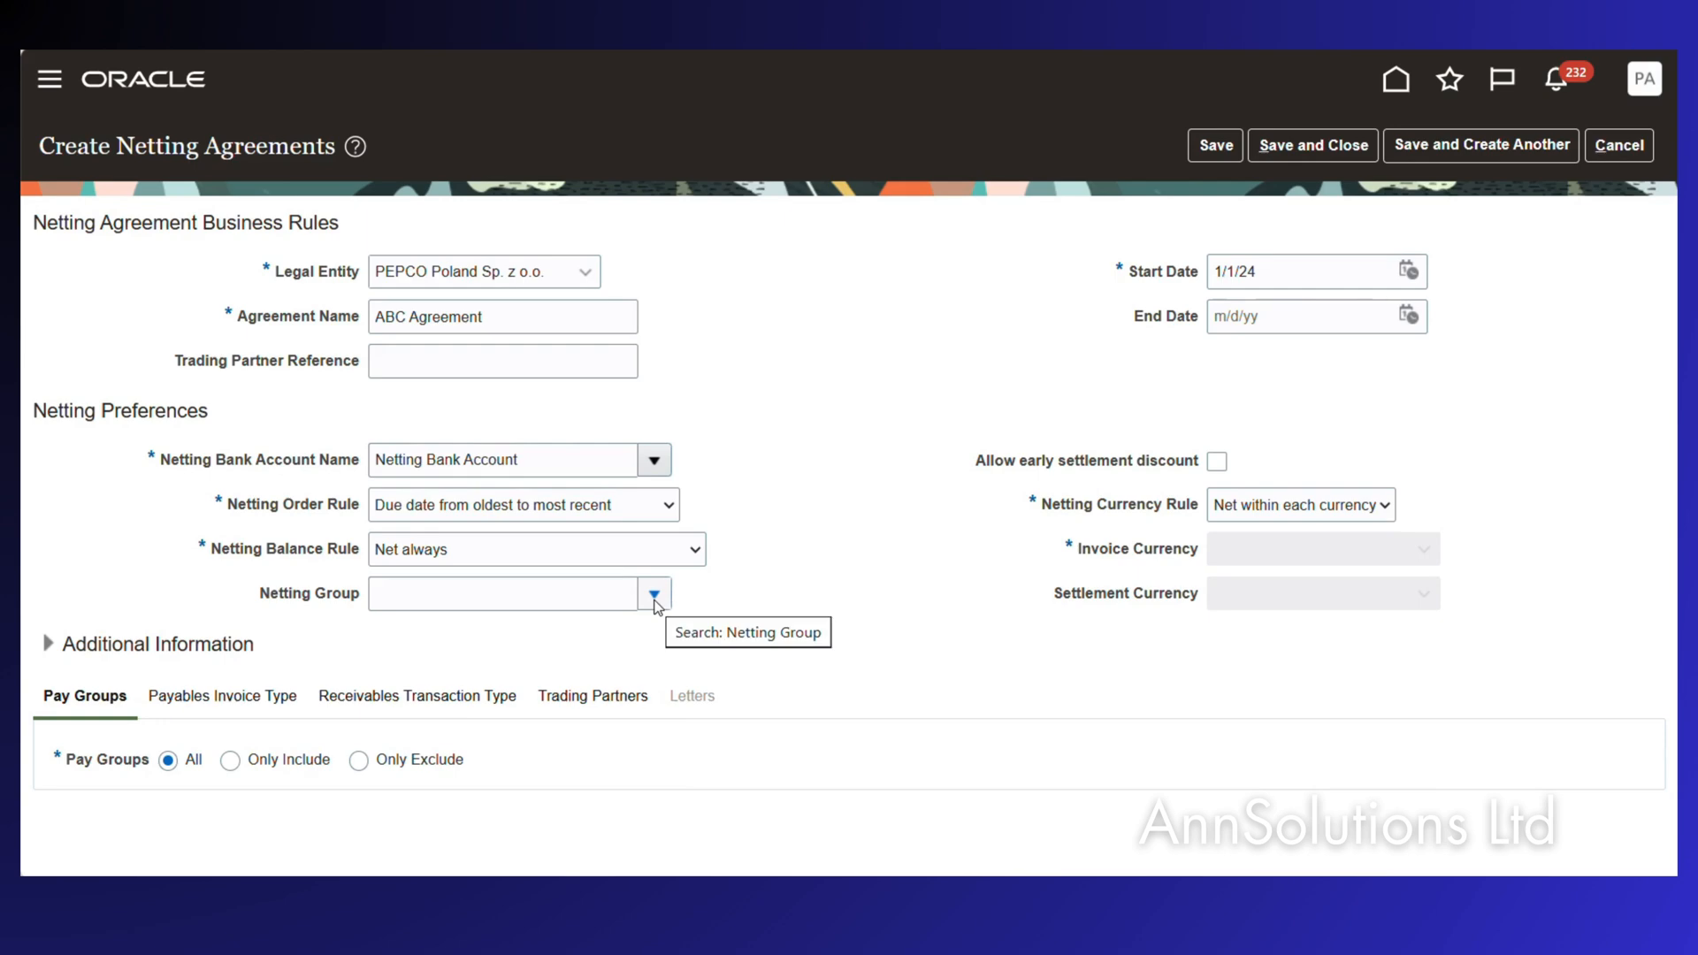
{"action": "left_click", "coordinate": [1217, 462]}
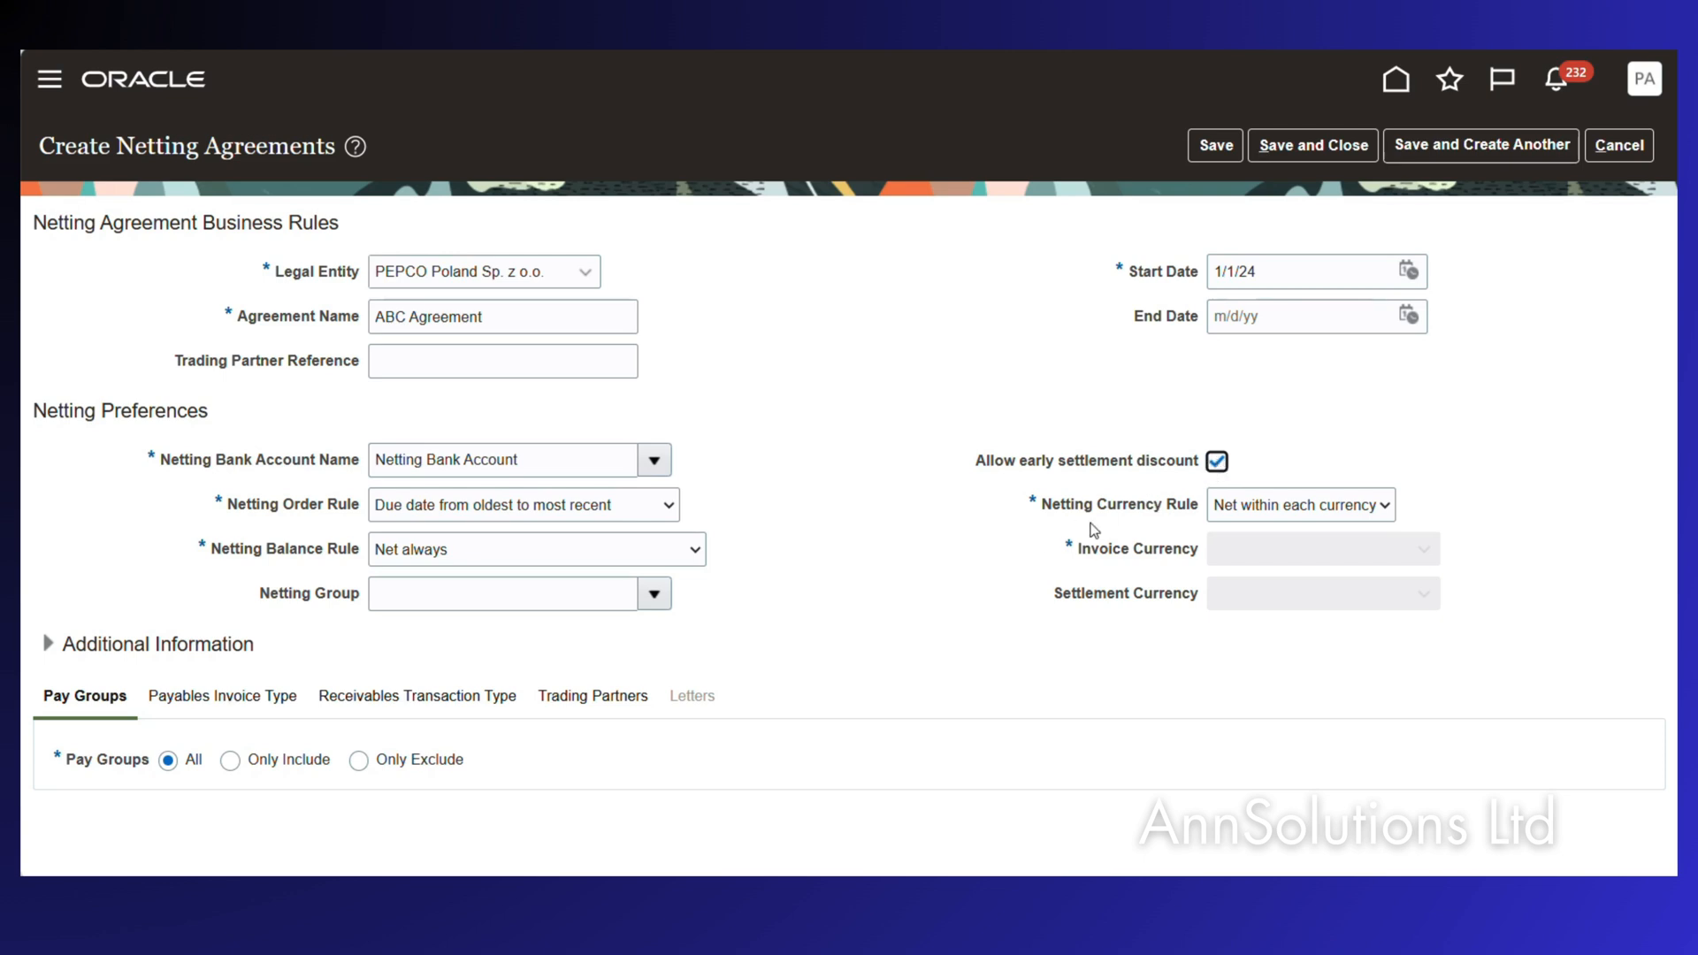
{"action": "left_click", "coordinate": [1296, 511]}
{"action": "left_click", "coordinate": [1297, 512]}
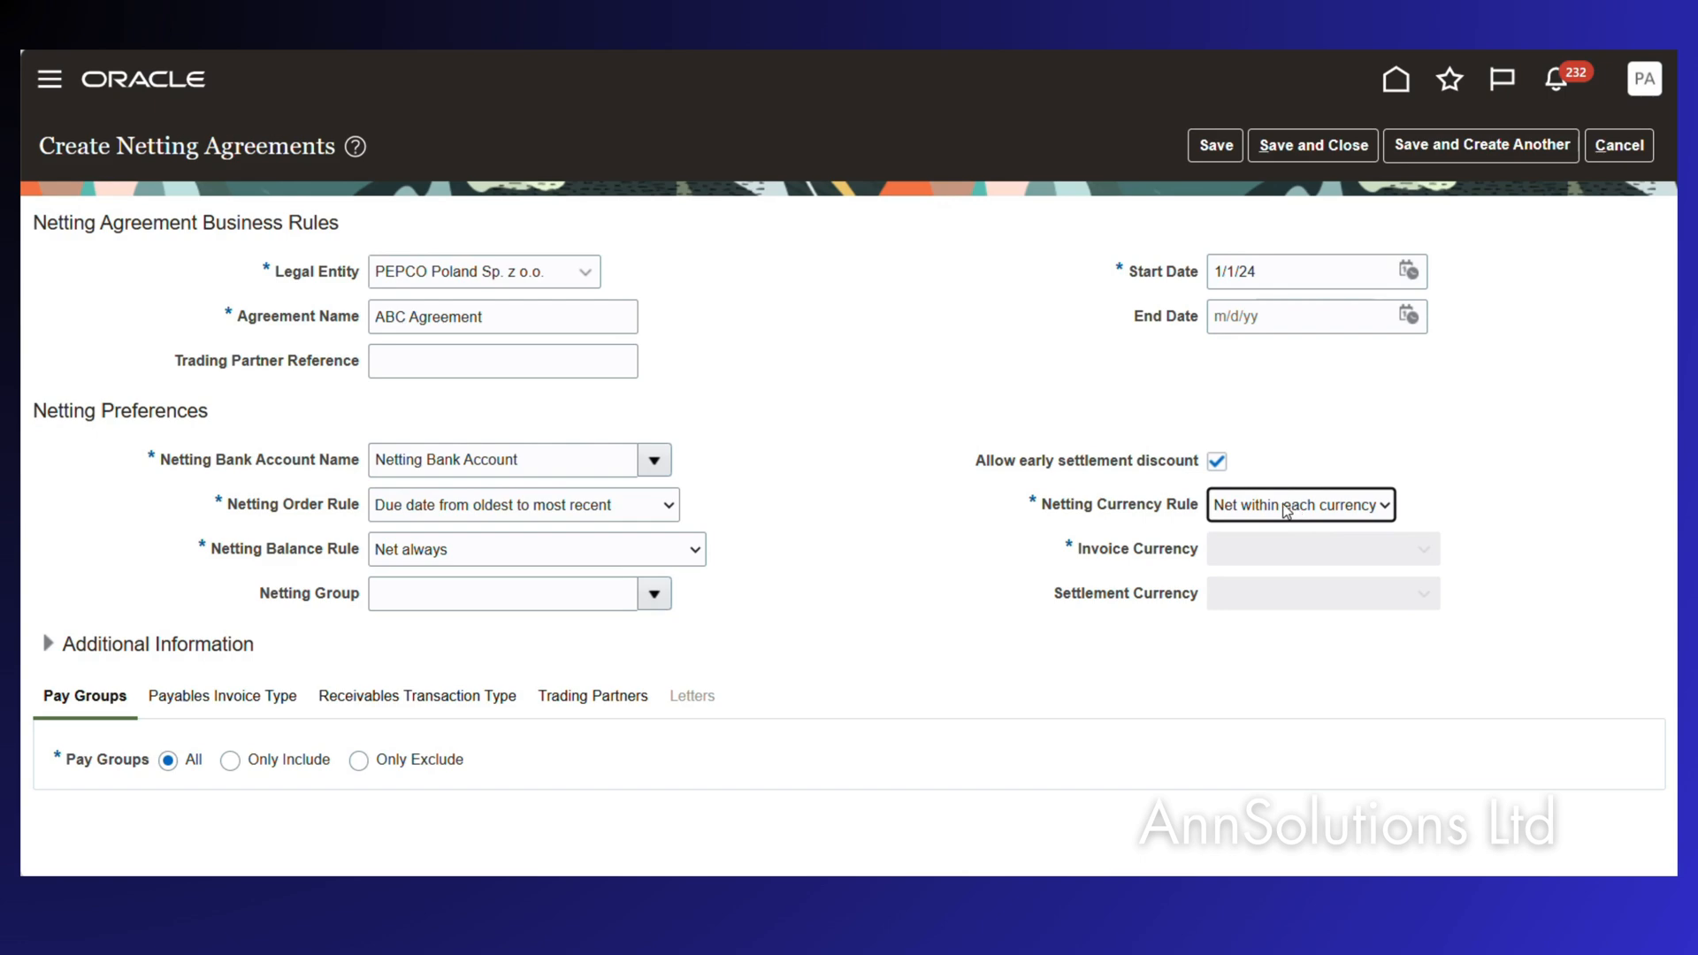
Try limiting pay groups to Netting Pay Group, then revert to including all pay groups.
{"action": "scroll", "coordinate": [251, 801], "scroll_direction": "down", "scroll_amount": 1}
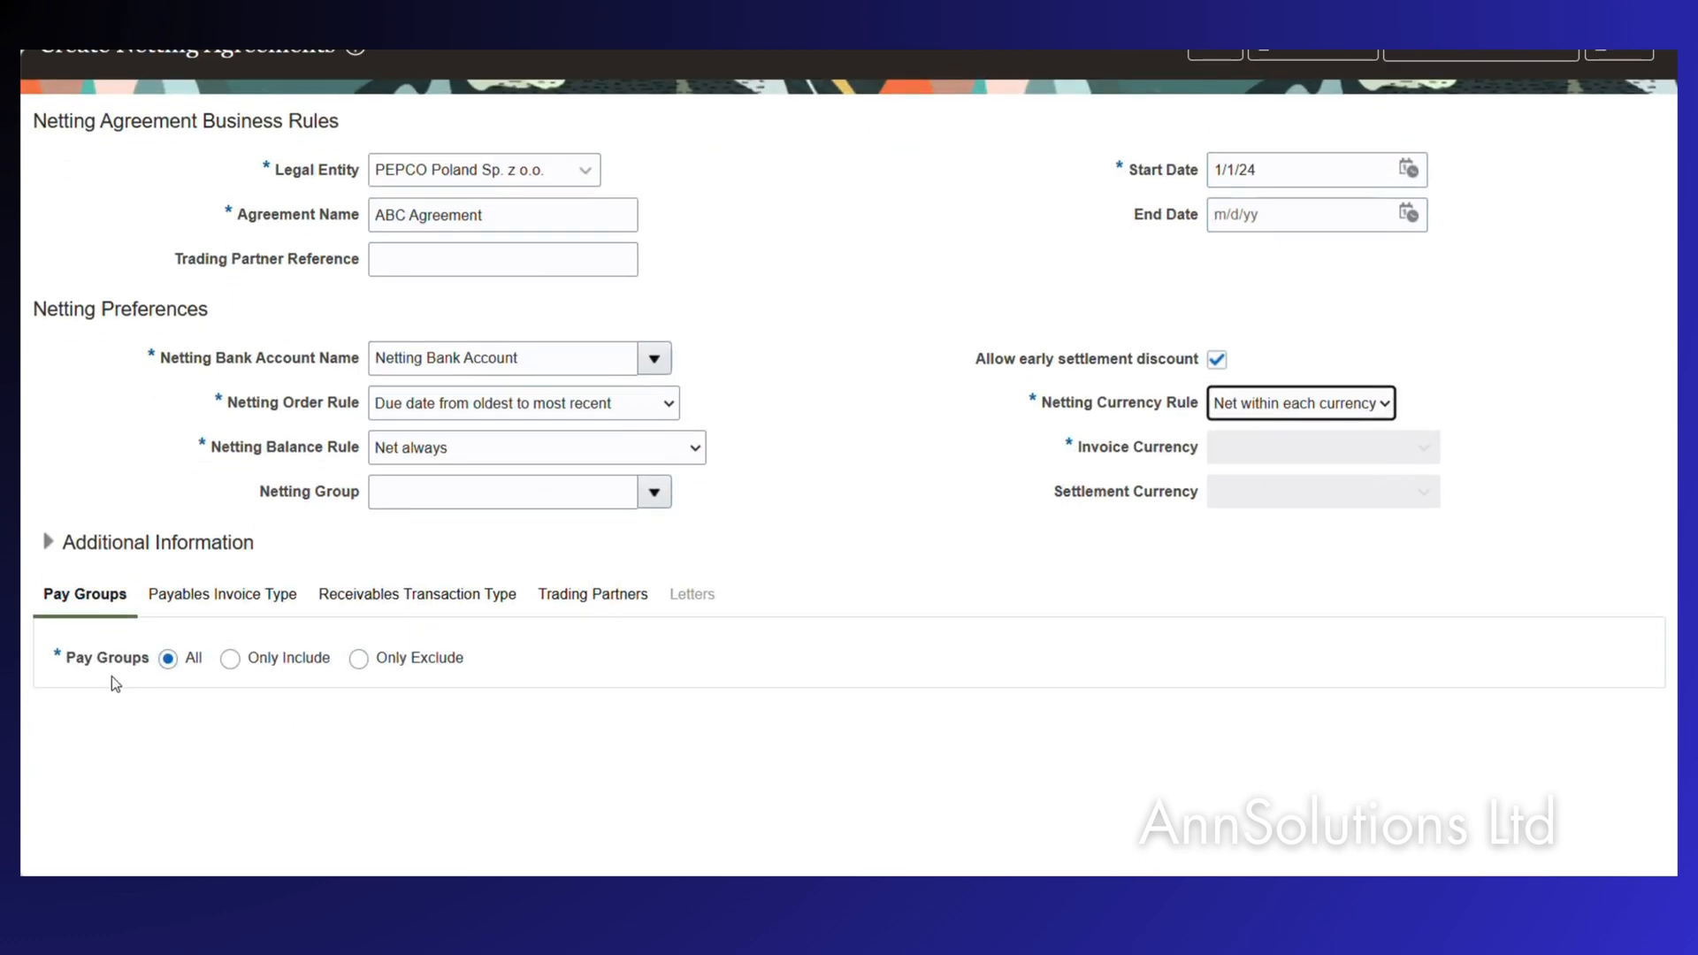
{"action": "left_click", "coordinate": [234, 665]}
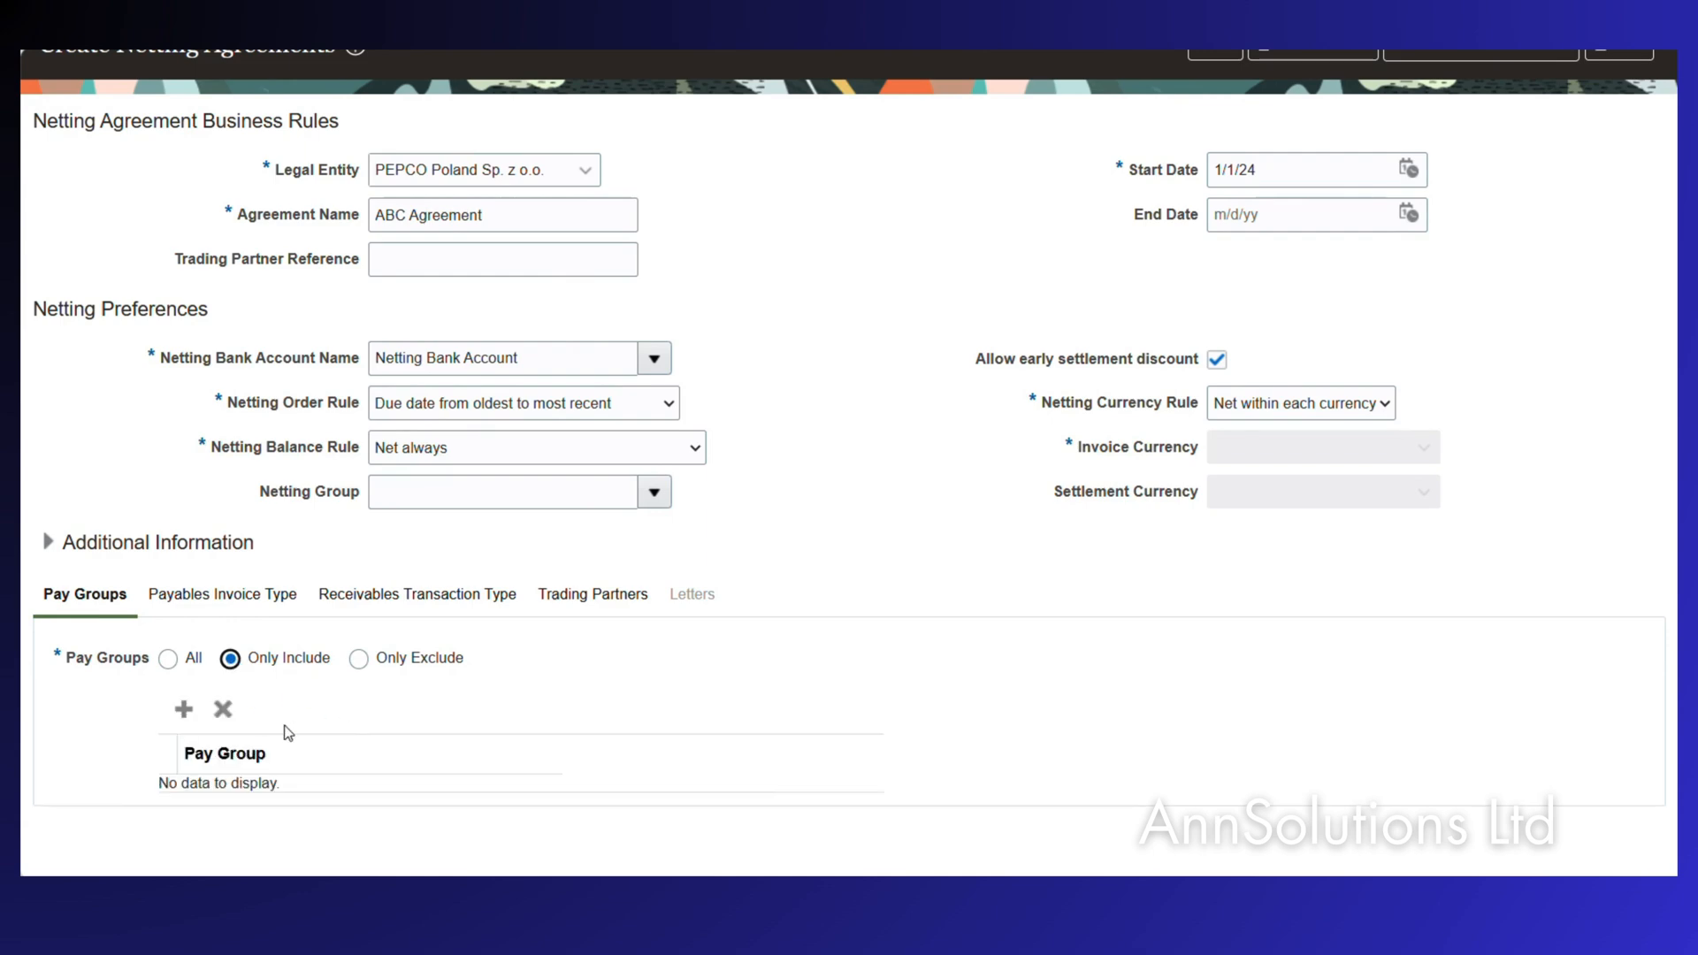
{"action": "left_click", "coordinate": [184, 710]}
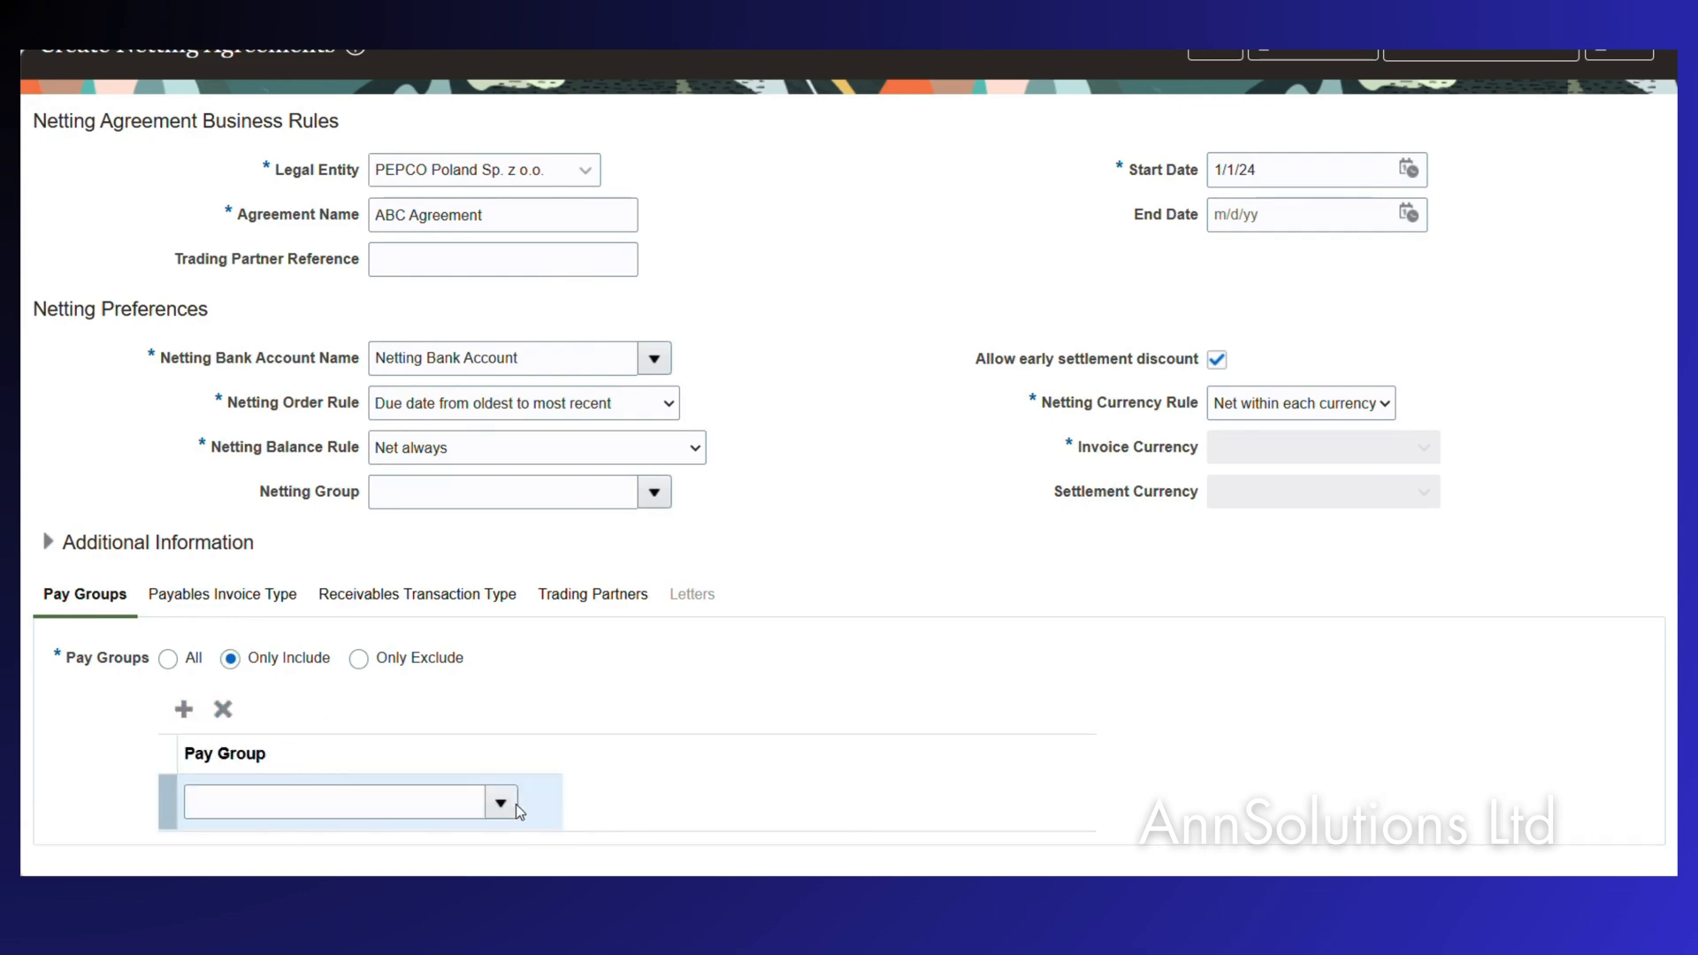
{"action": "left_click", "coordinate": [502, 801]}
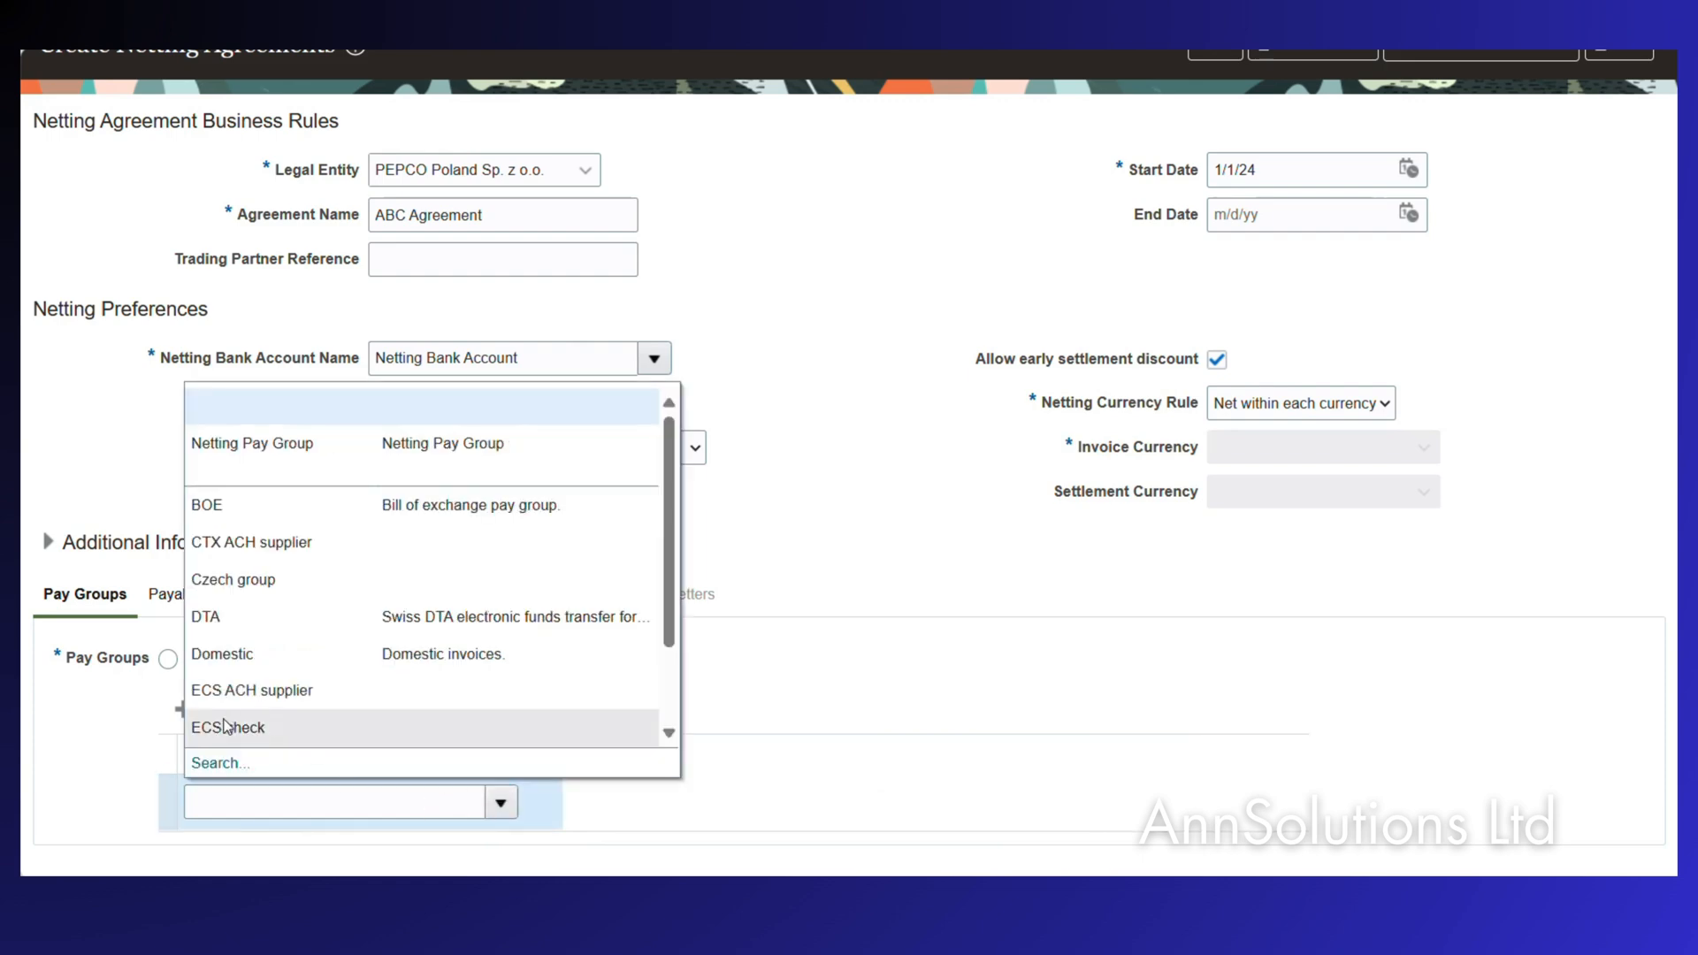
{"action": "left_click", "coordinate": [273, 451]}
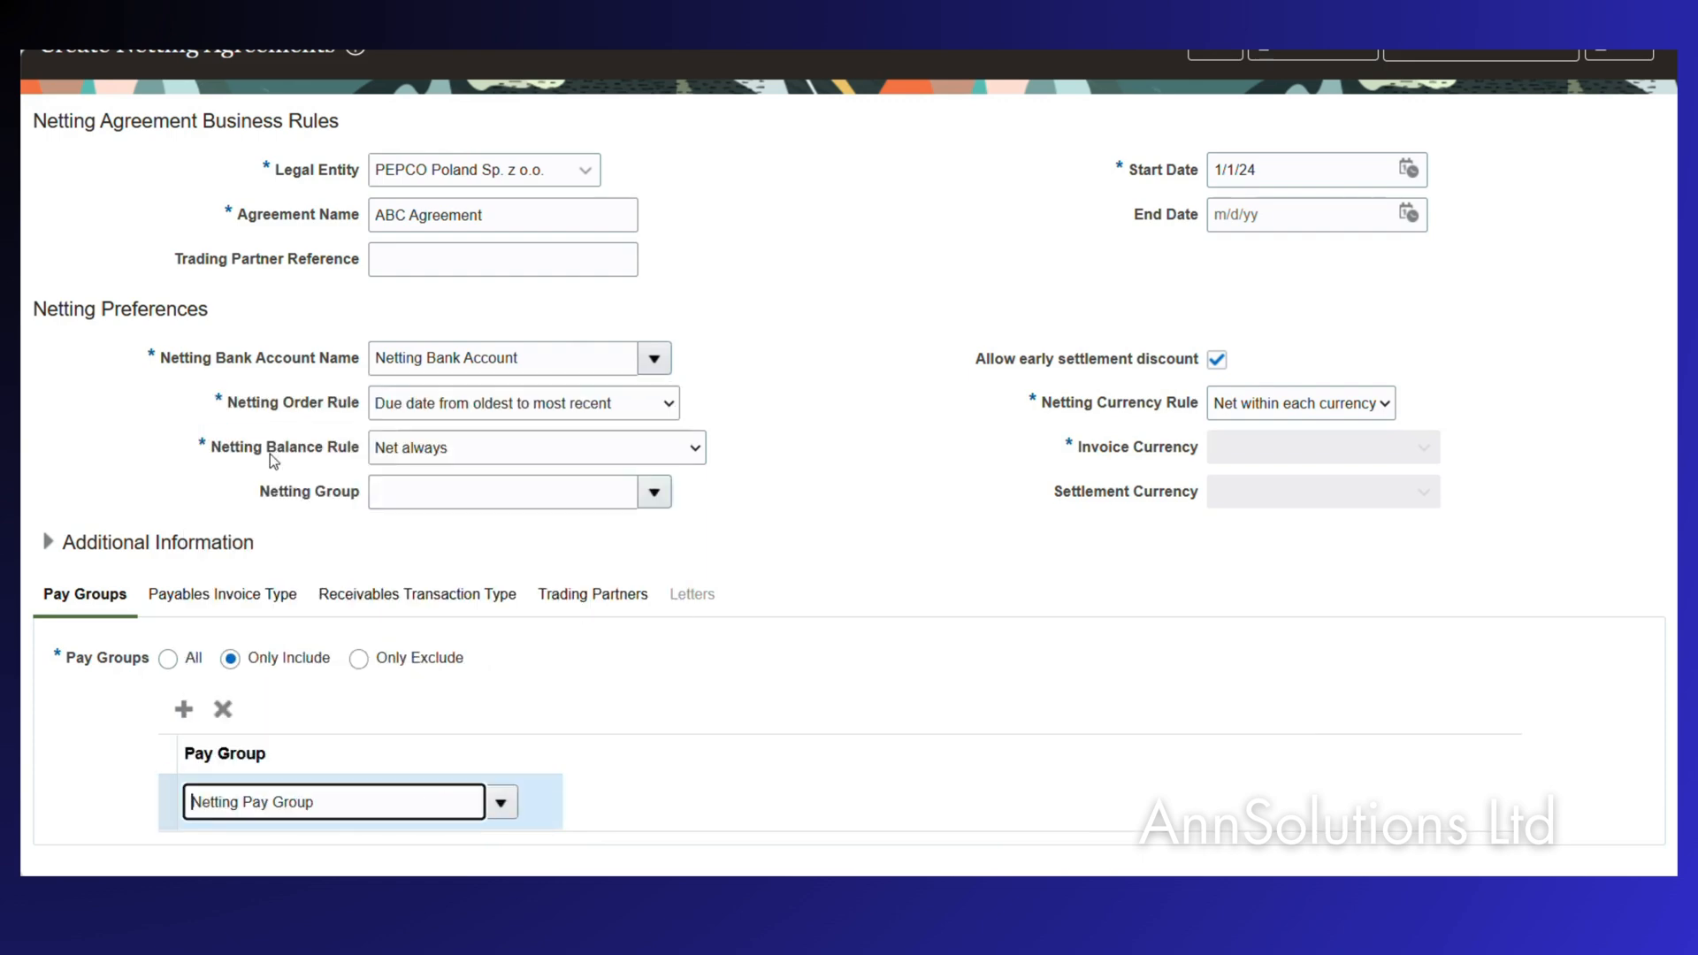
{"action": "left_click", "coordinate": [167, 659]}
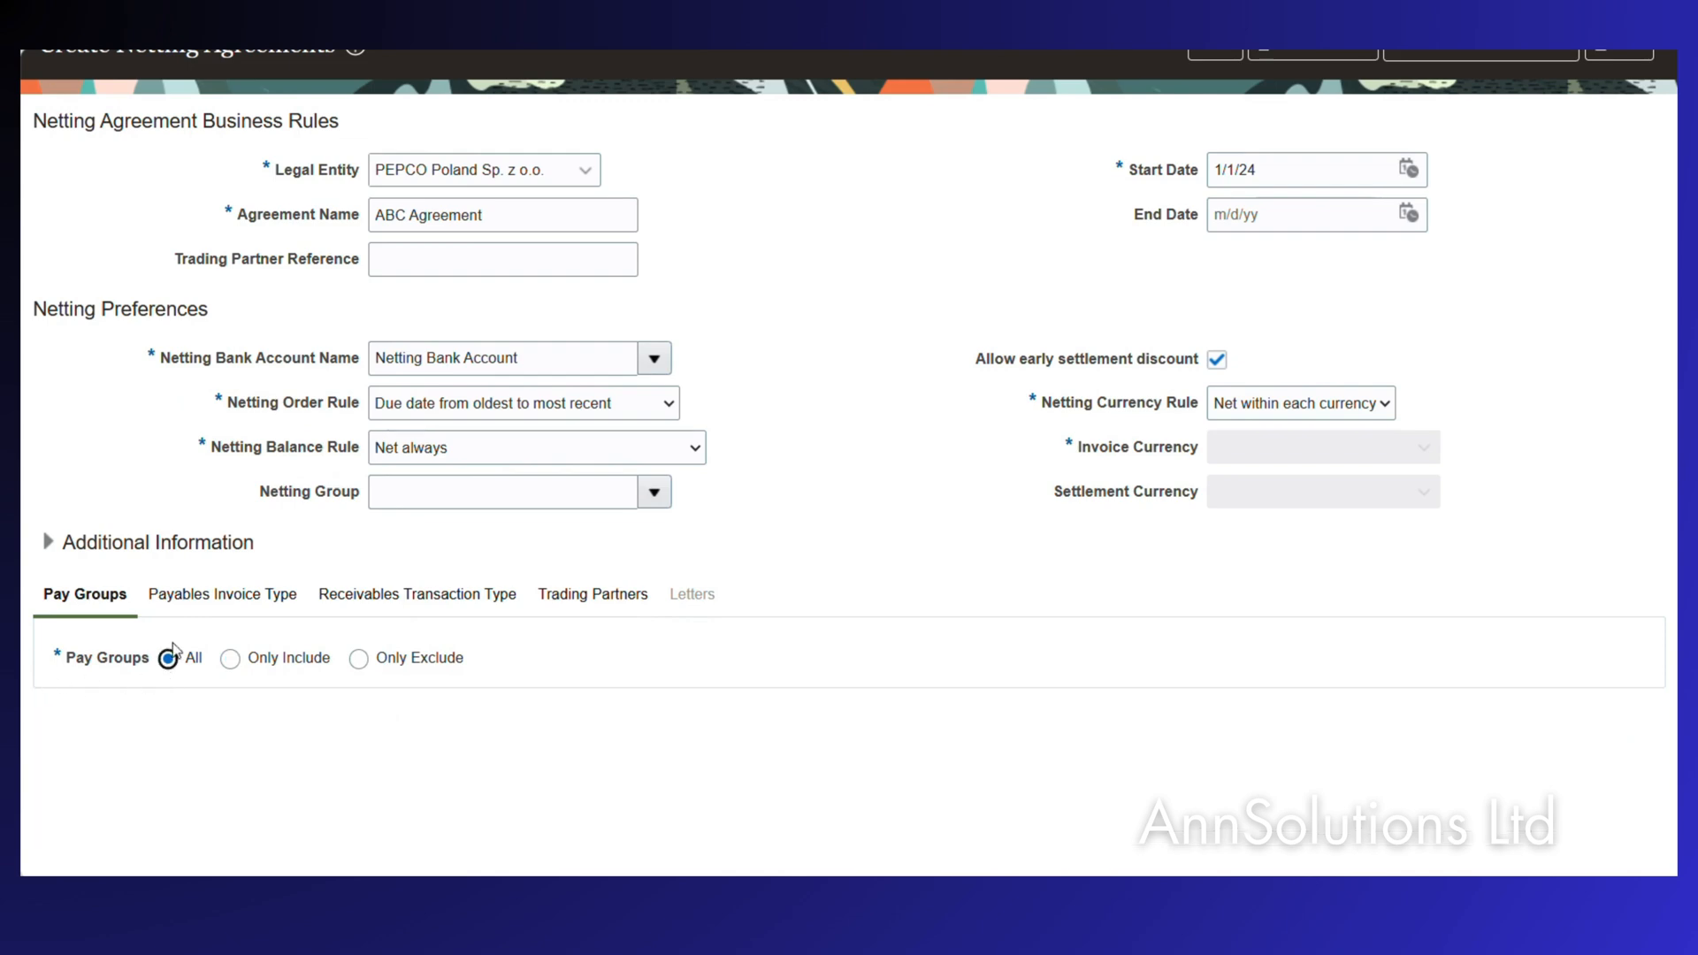
Review the Payables Invoice Type and Receivables Transaction Type settings of the agreement.
{"action": "left_click", "coordinate": [222, 596]}
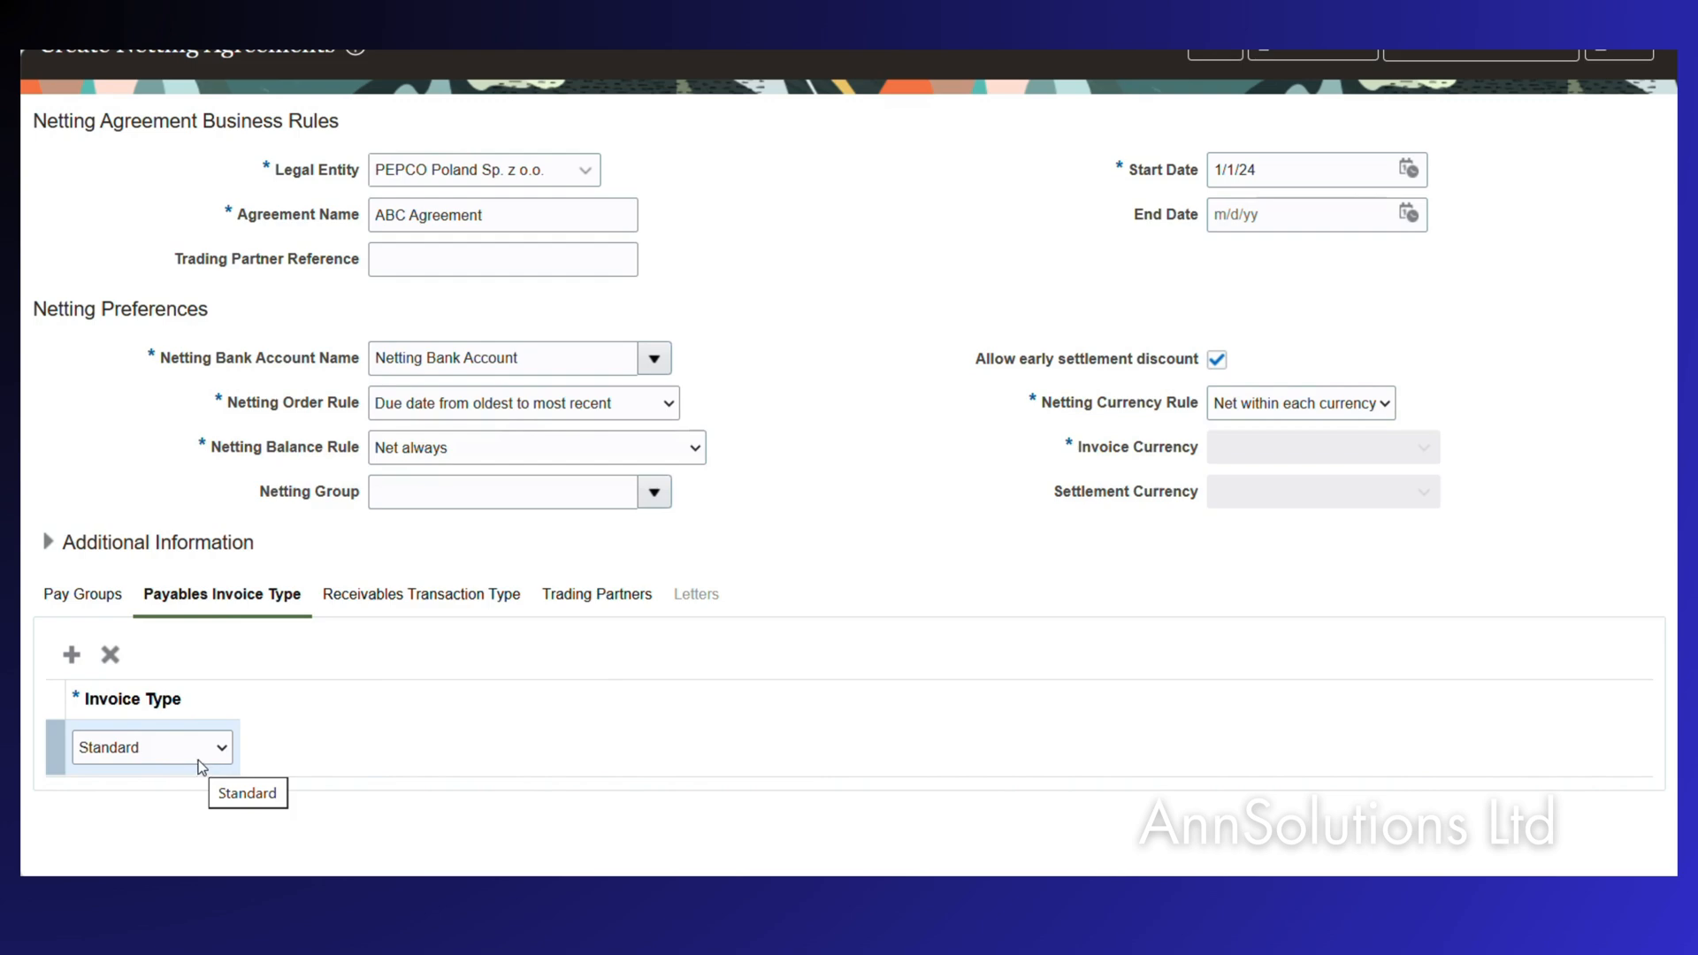
{"action": "left_click", "coordinate": [419, 596]}
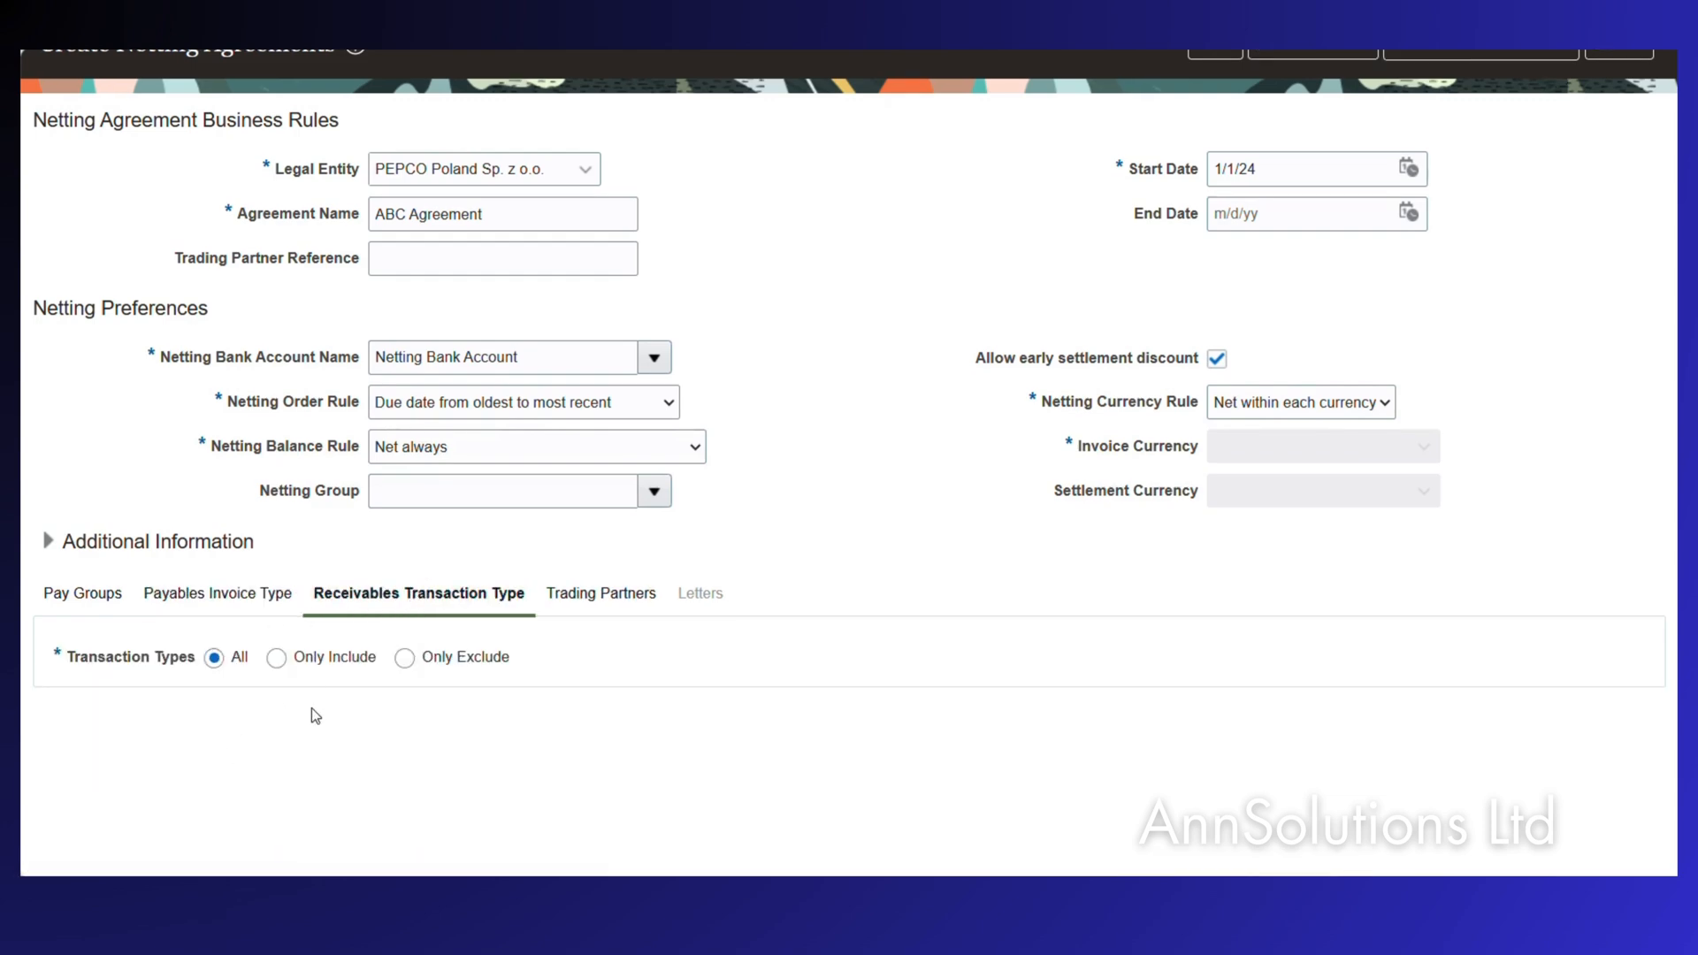
{"action": "scroll", "coordinate": [312, 716], "scroll_direction": "down", "scroll_amount": 1}
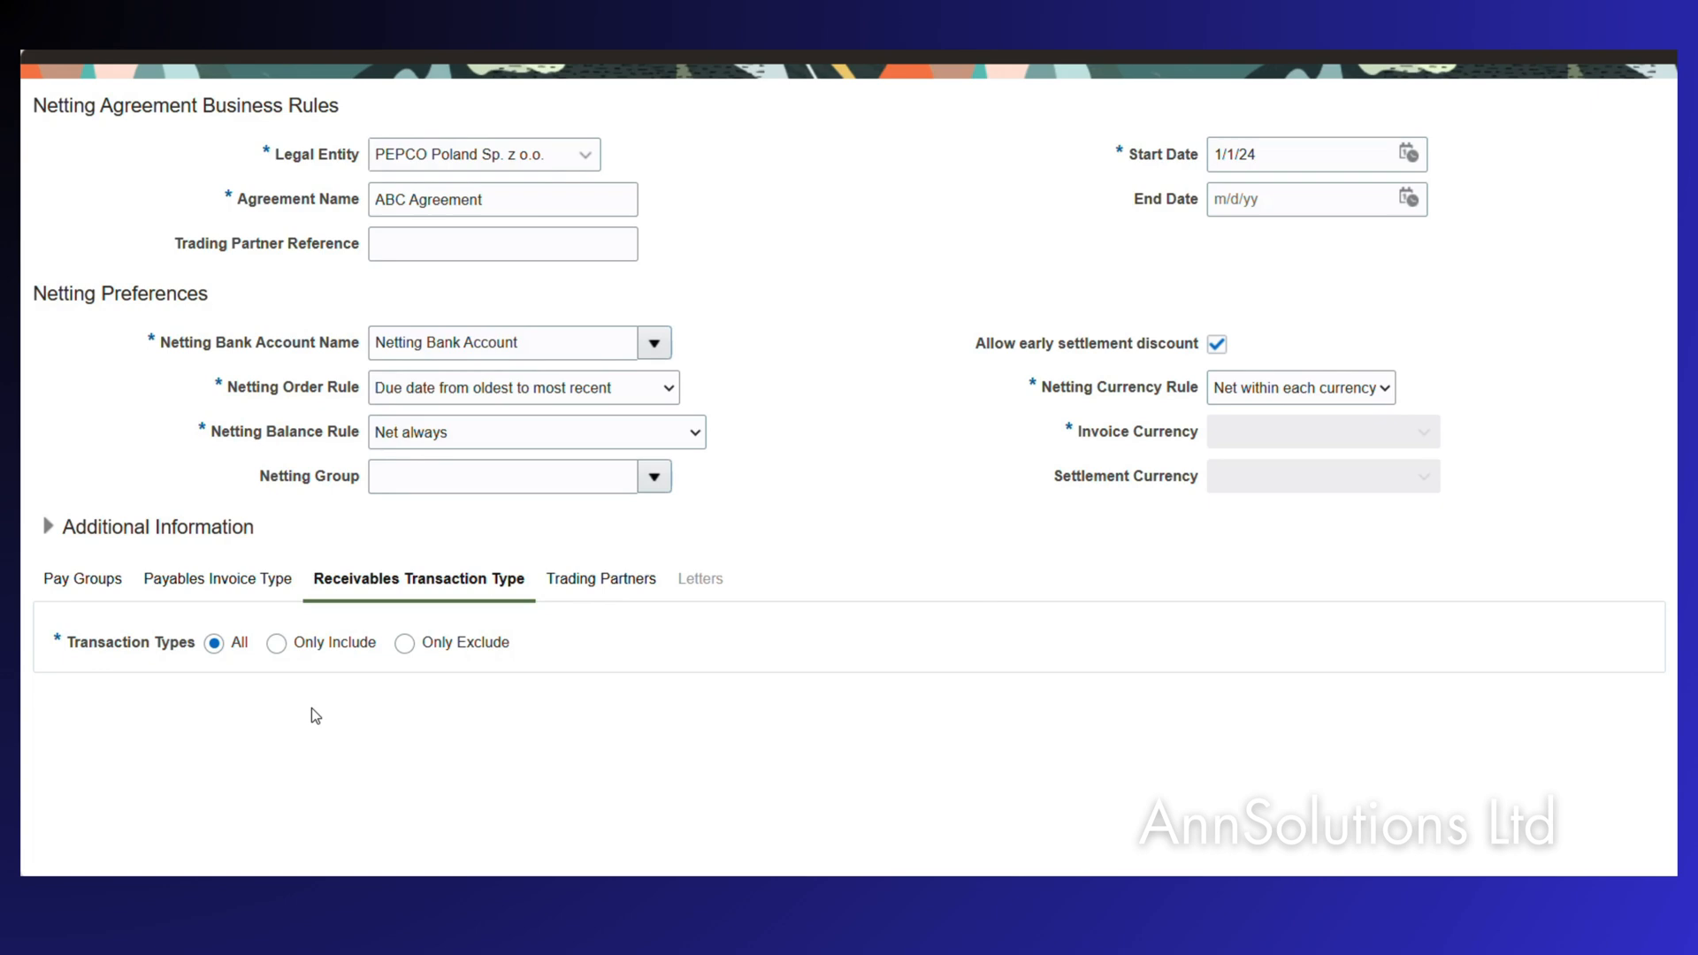
Set supplier ABC Consulting with supplier site ABC Head Office in the trading partner settings.
{"action": "left_click", "coordinate": [601, 580]}
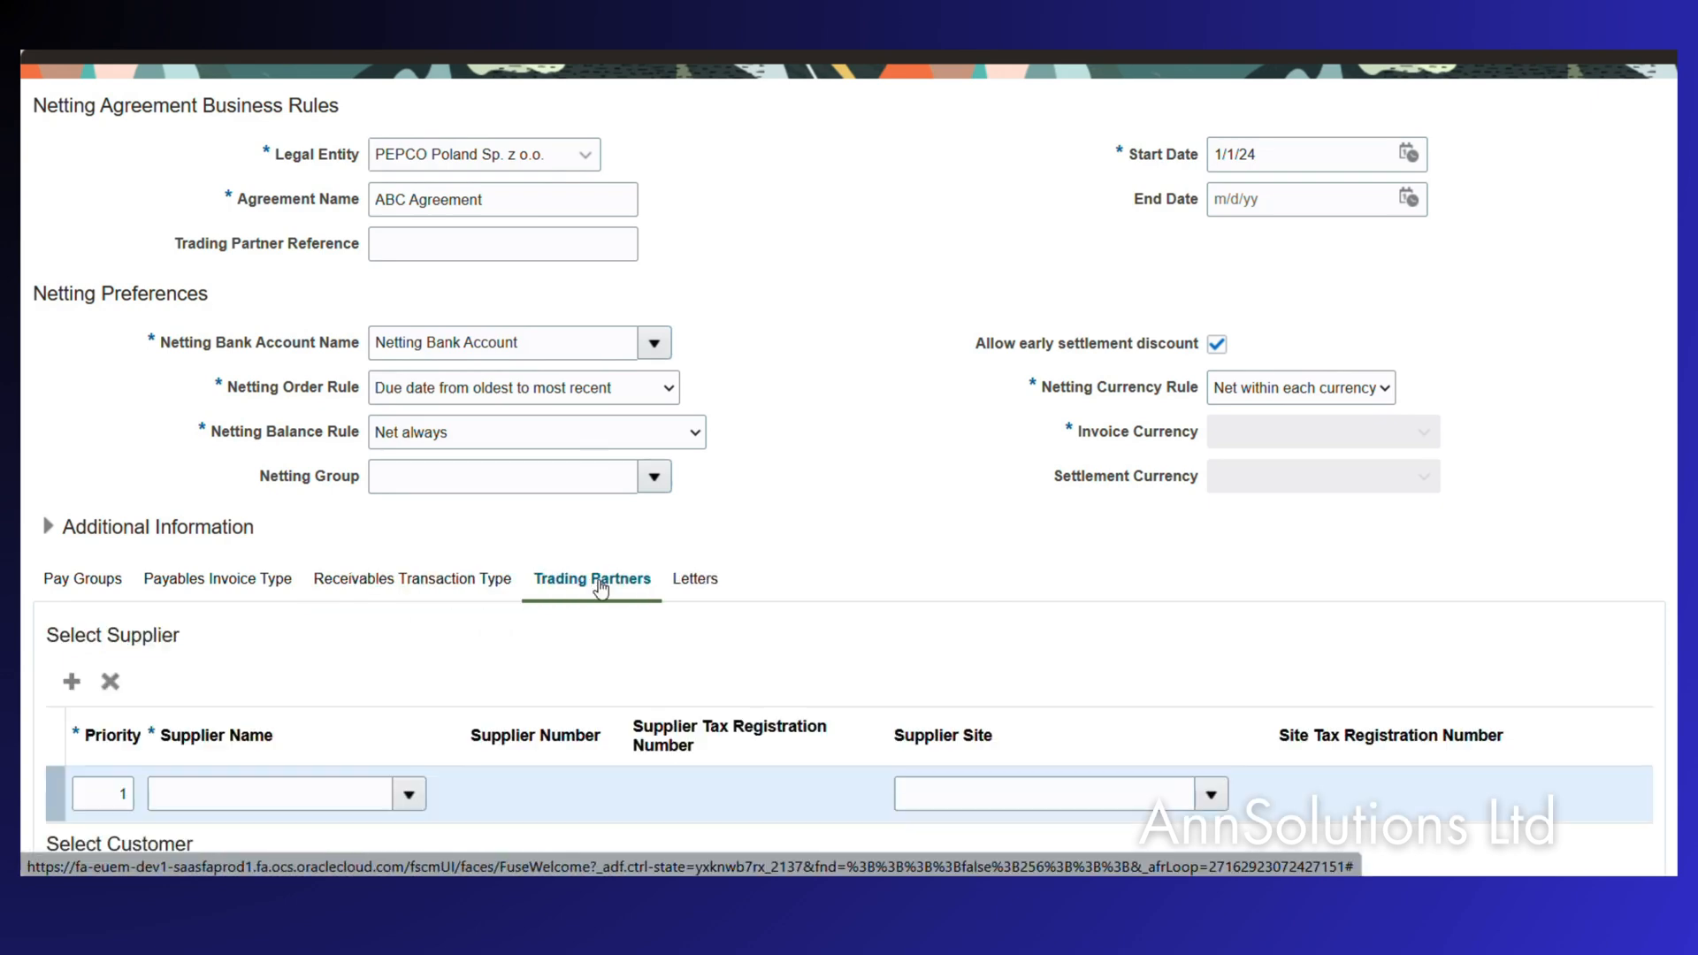
{"action": "scroll", "coordinate": [329, 663], "scroll_direction": "down", "scroll_amount": 2}
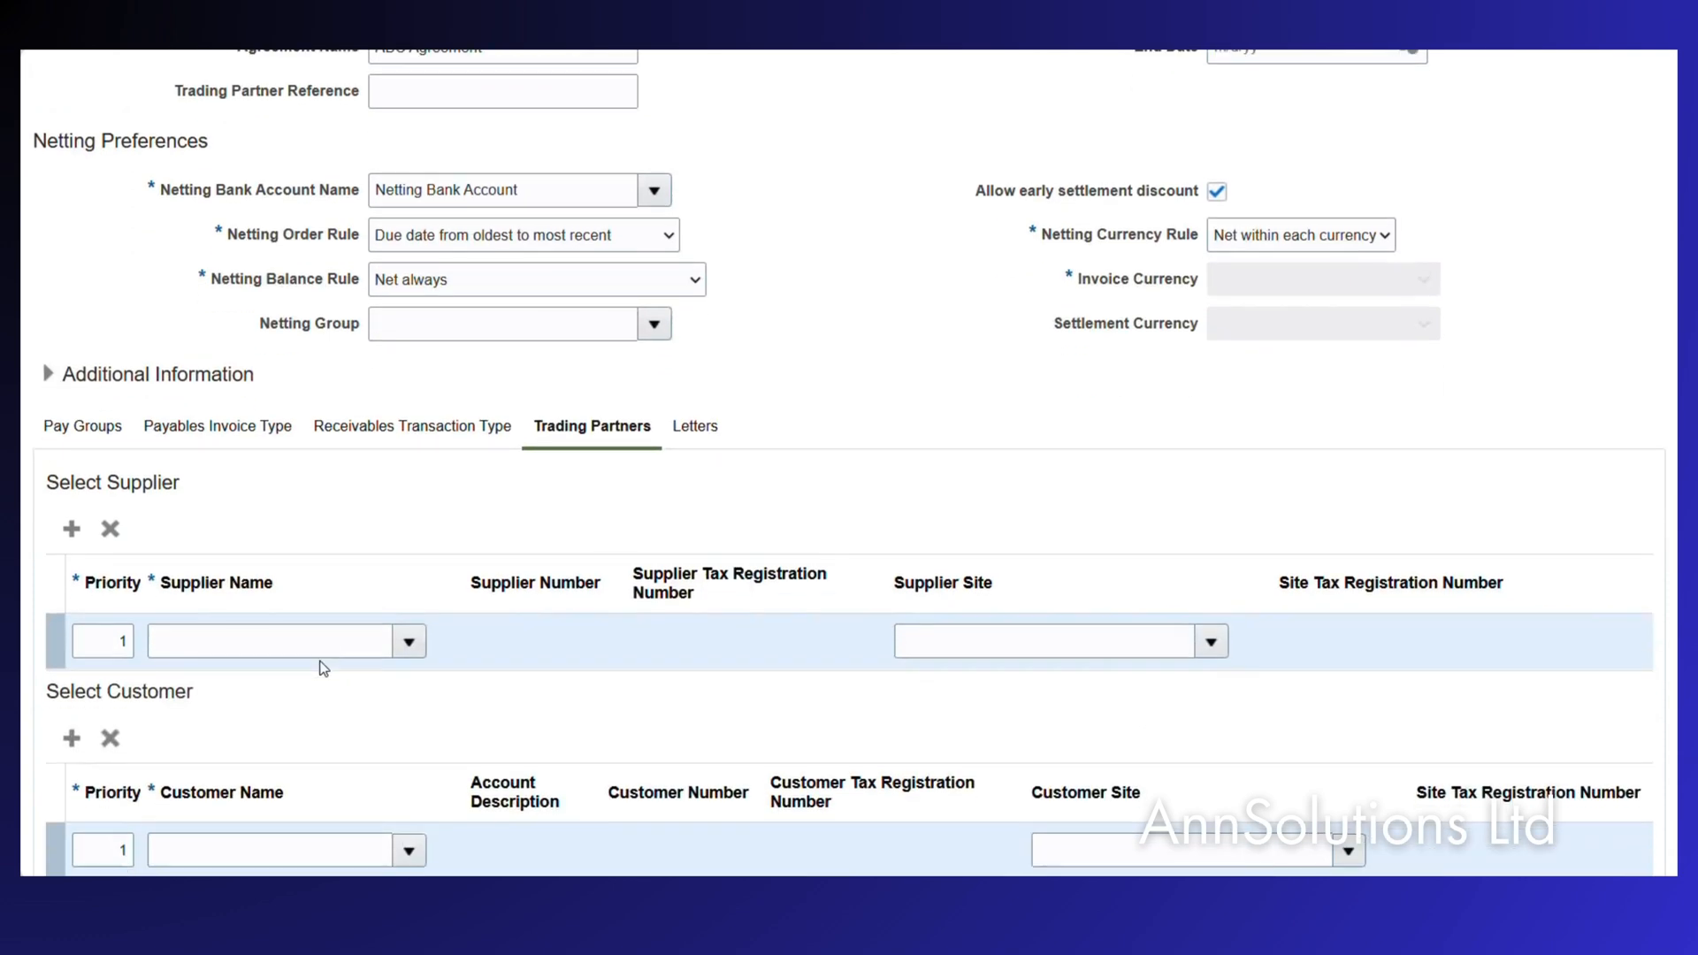
{"action": "left_click", "coordinate": [203, 645]}
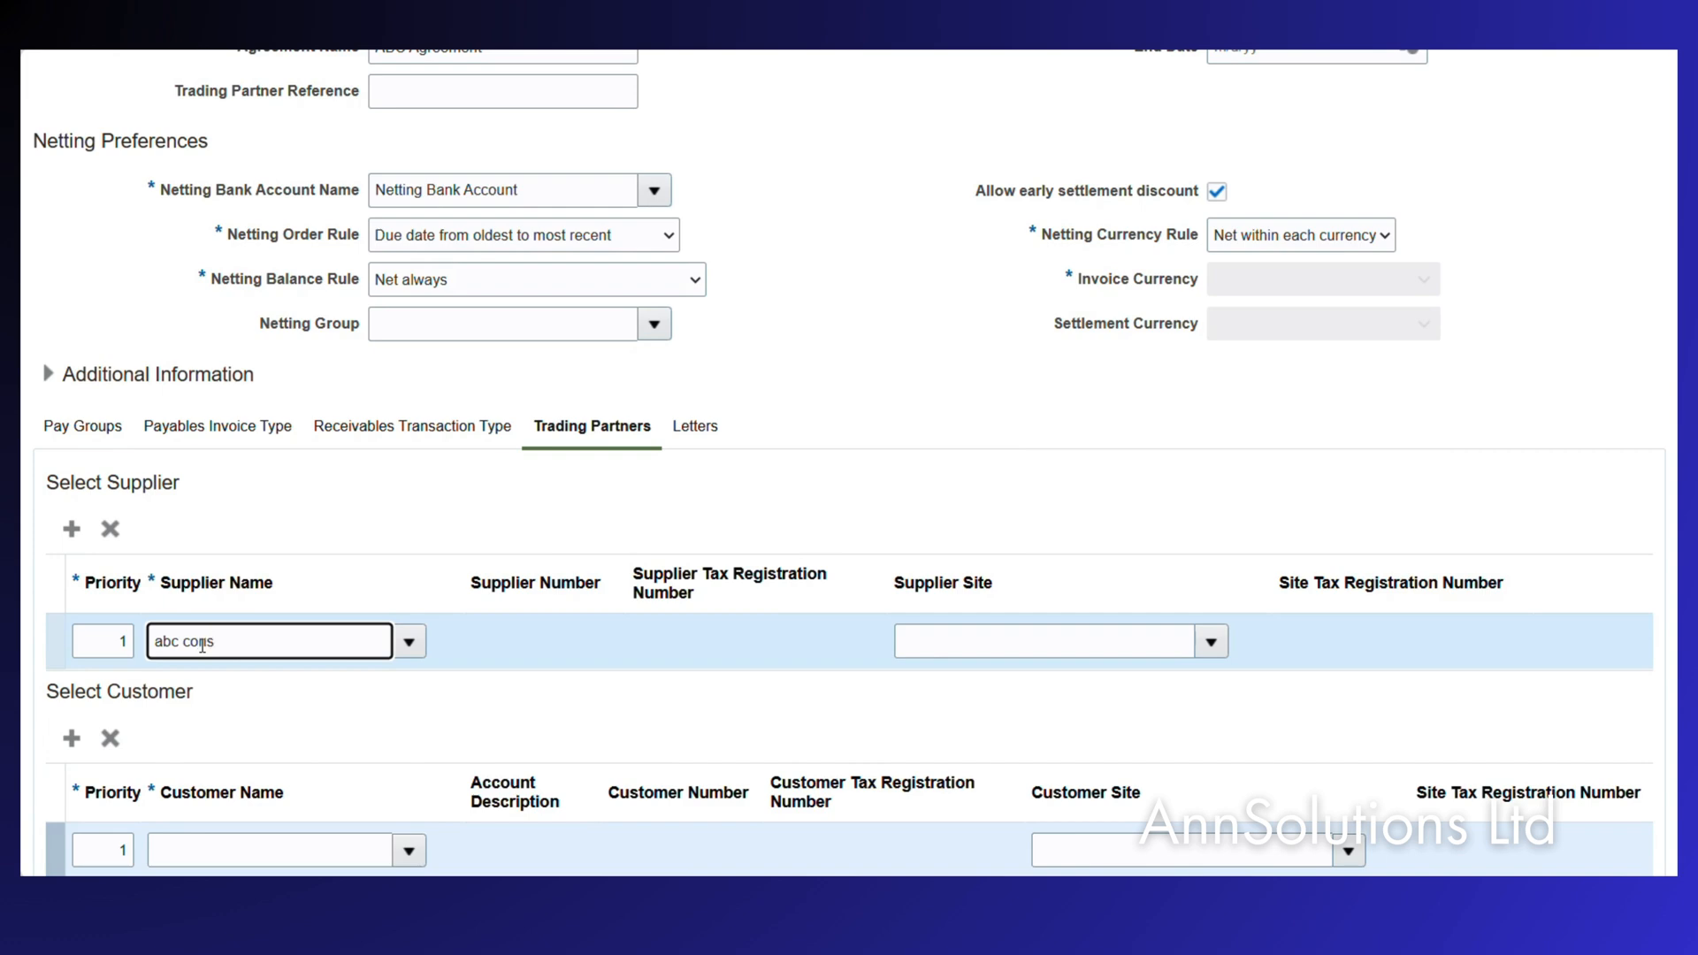
{"action": "left_click", "coordinate": [408, 643]}
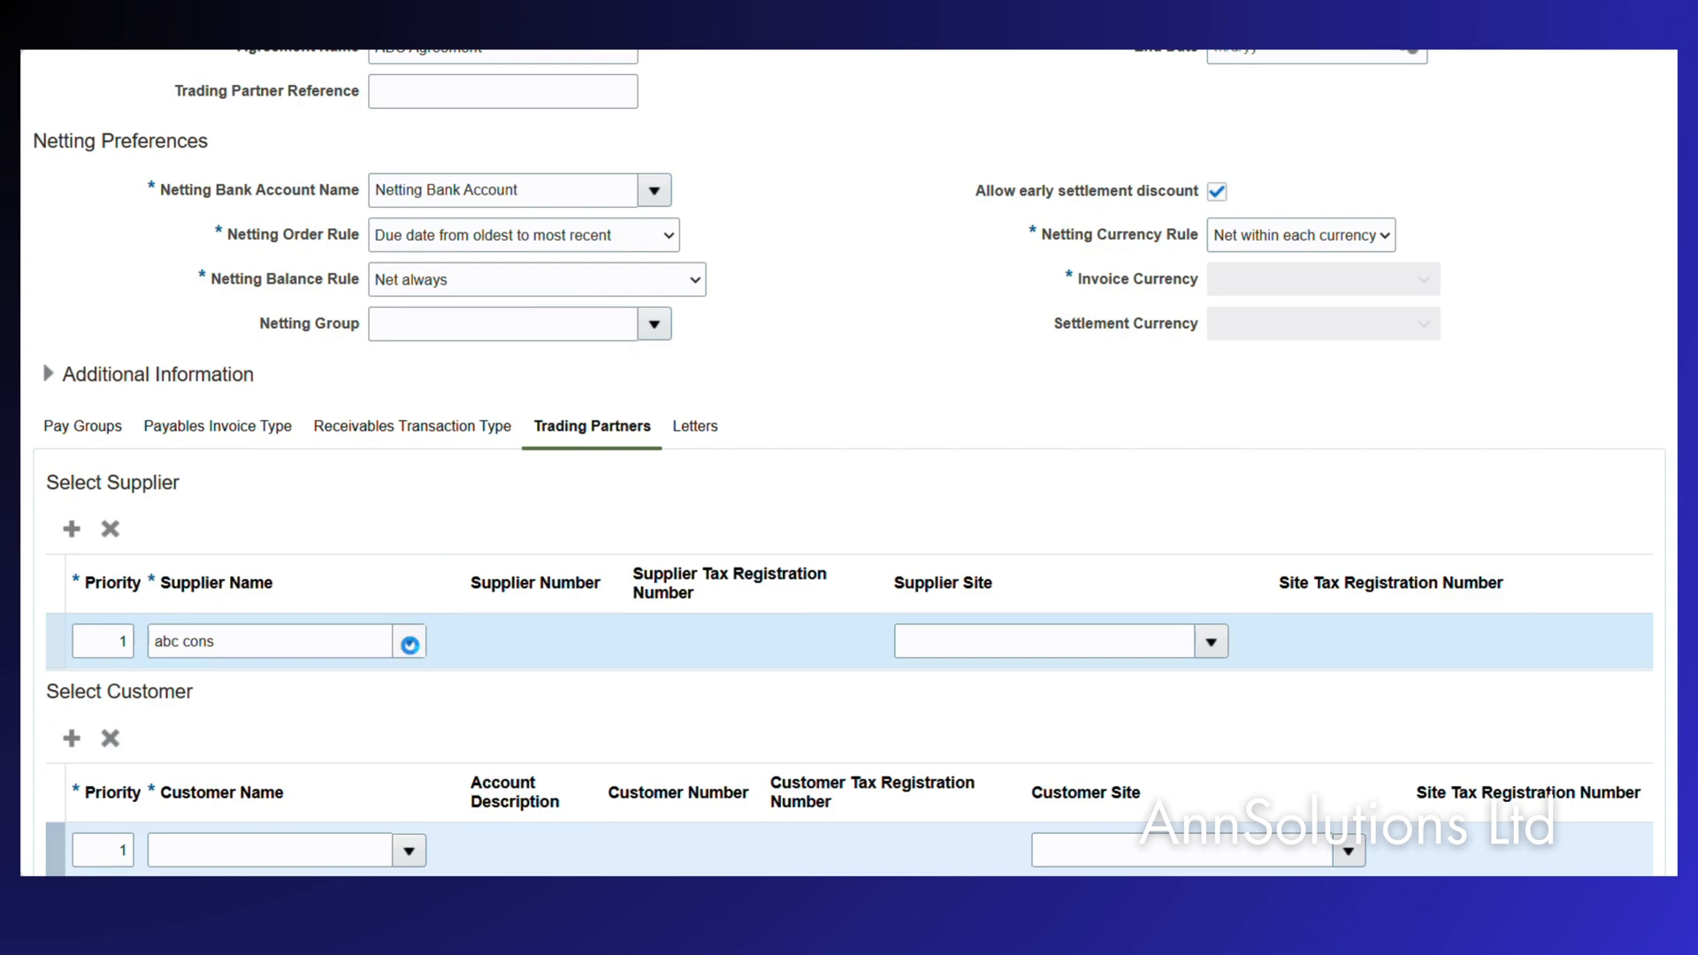
{"action": "left_click", "coordinate": [284, 247]}
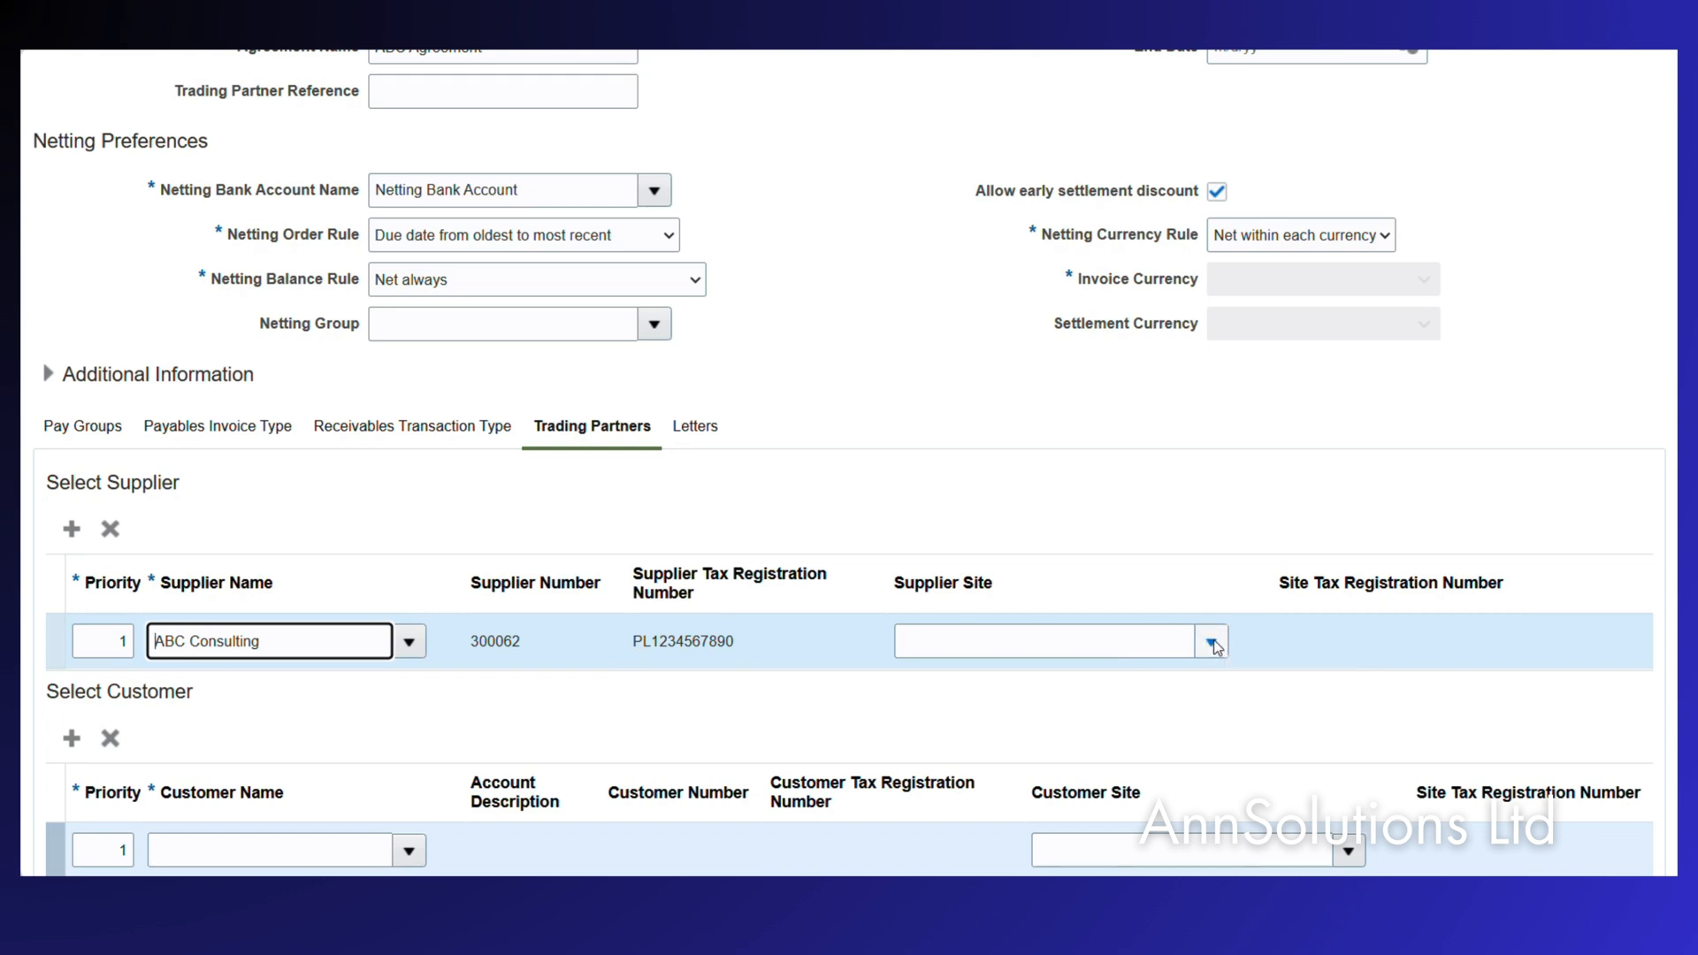
{"action": "left_click", "coordinate": [1212, 643]}
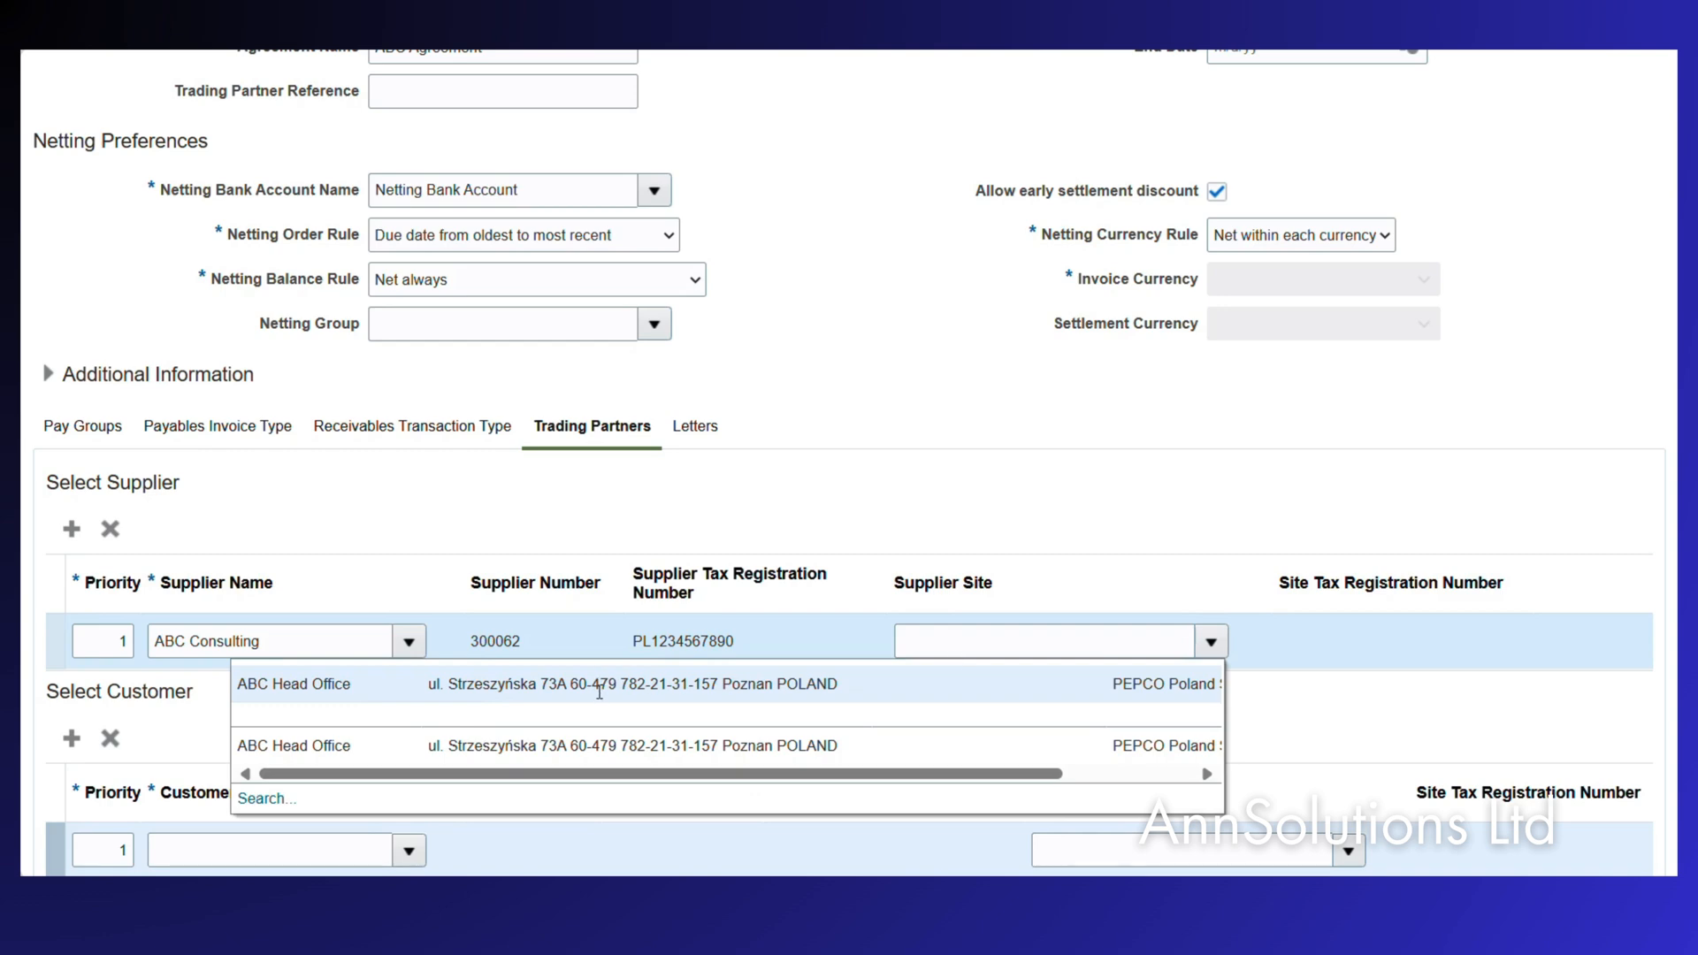
{"action": "left_click", "coordinate": [603, 694]}
Add customer ABC Consulting, found by searching 'ABC', with customer site Pepco House POLAND.
{"action": "scroll", "coordinate": [398, 685], "scroll_direction": "down", "scroll_amount": 1}
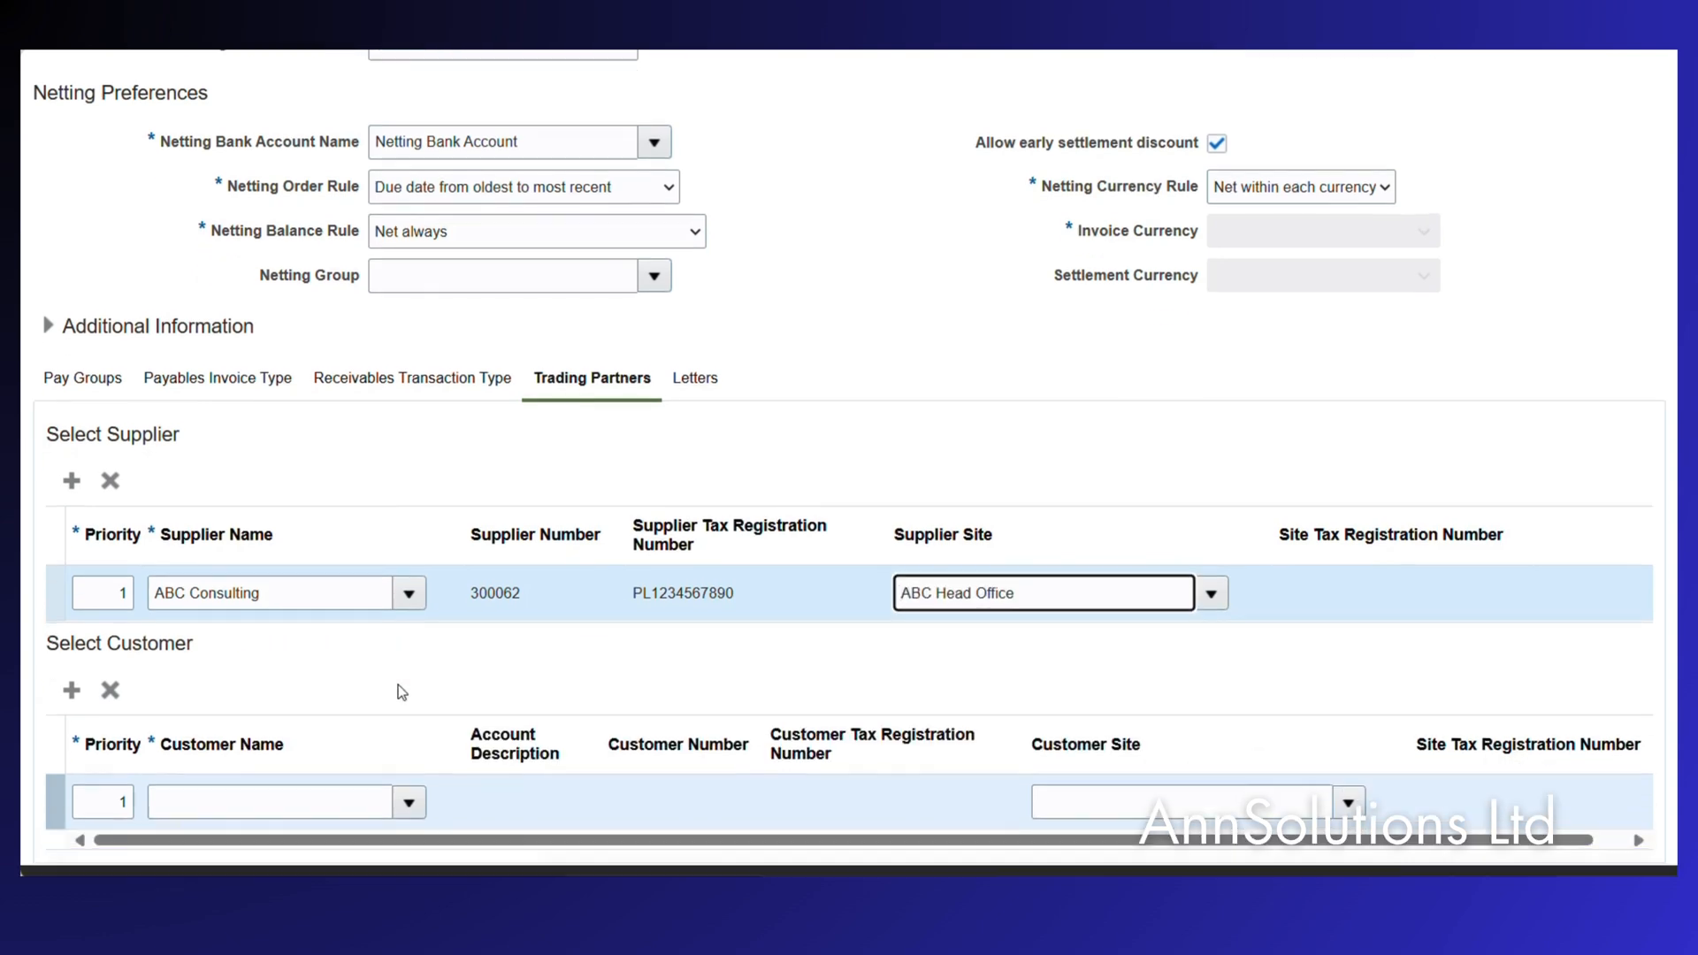
{"action": "left_click", "coordinate": [410, 818]}
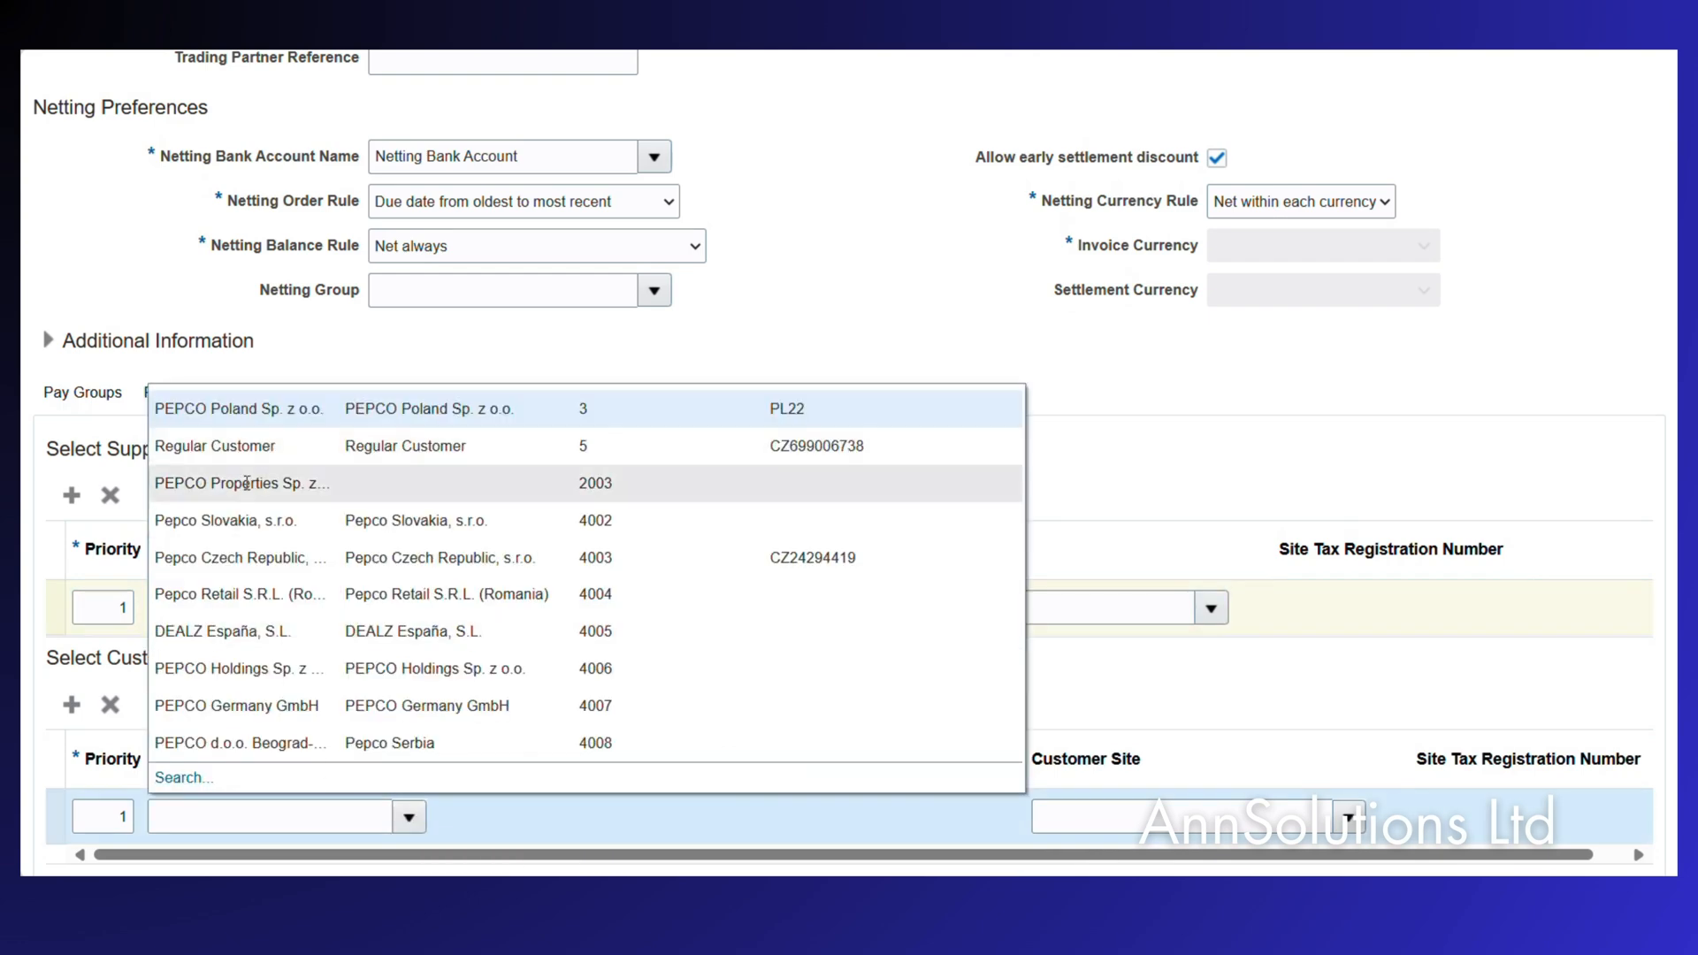
{"action": "left_click", "coordinate": [184, 777]}
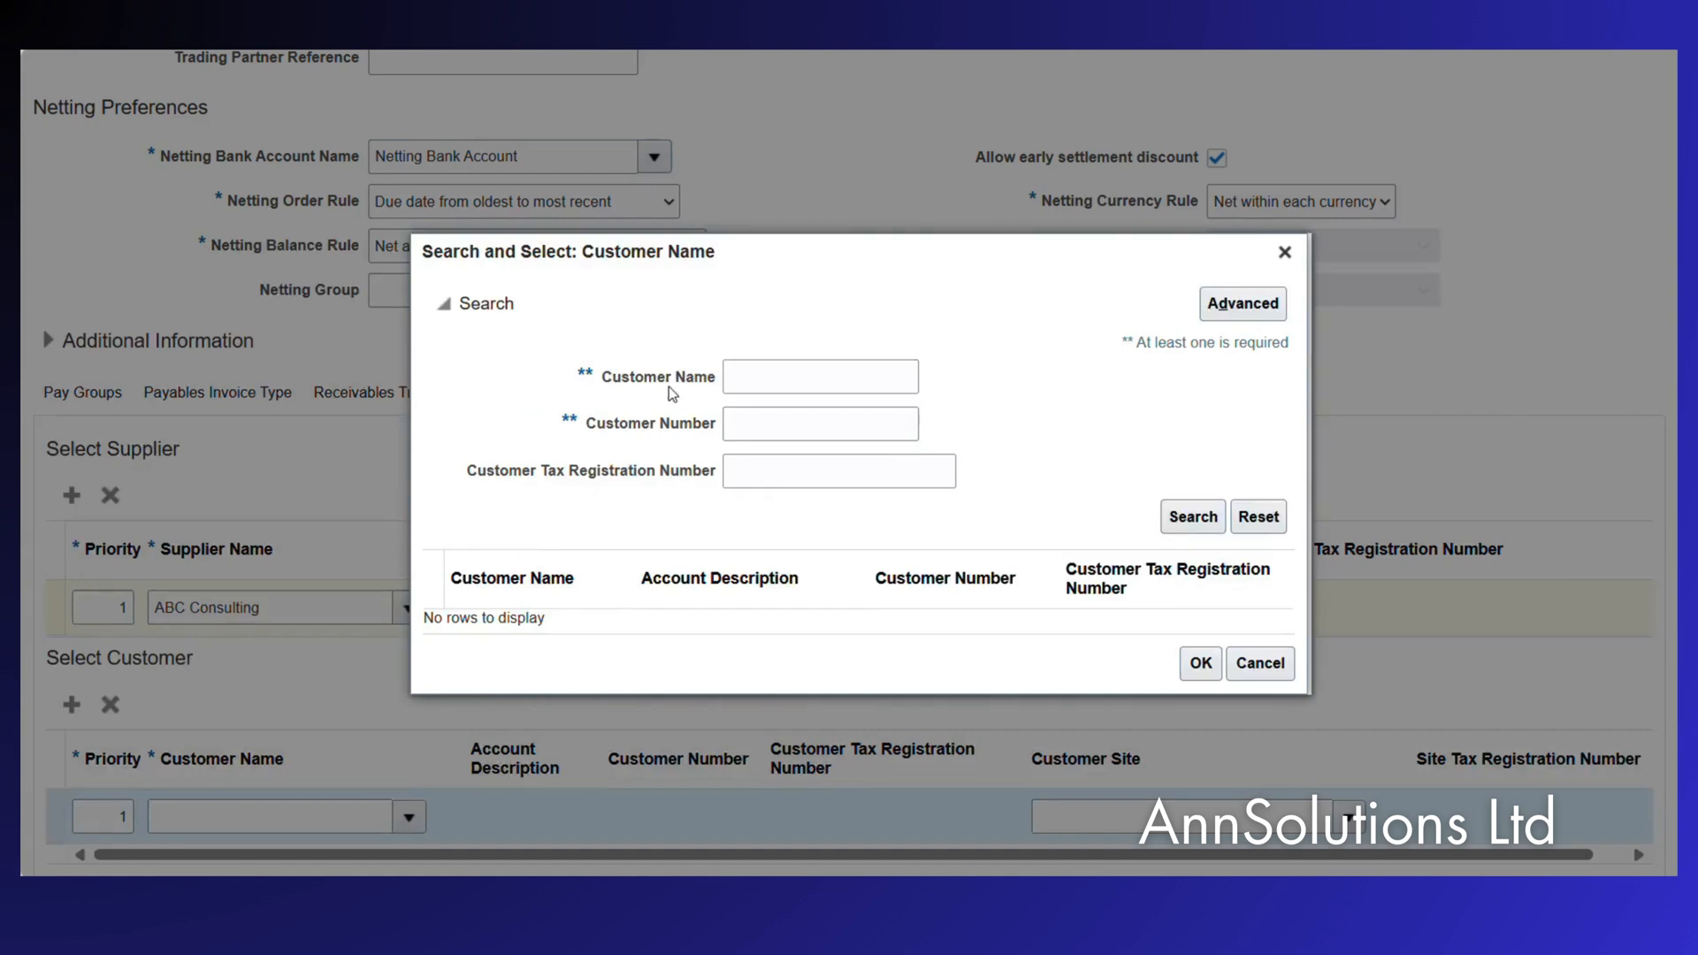
{"action": "left_click", "coordinate": [765, 372]}
{"action": "type", "text": "ABC"}
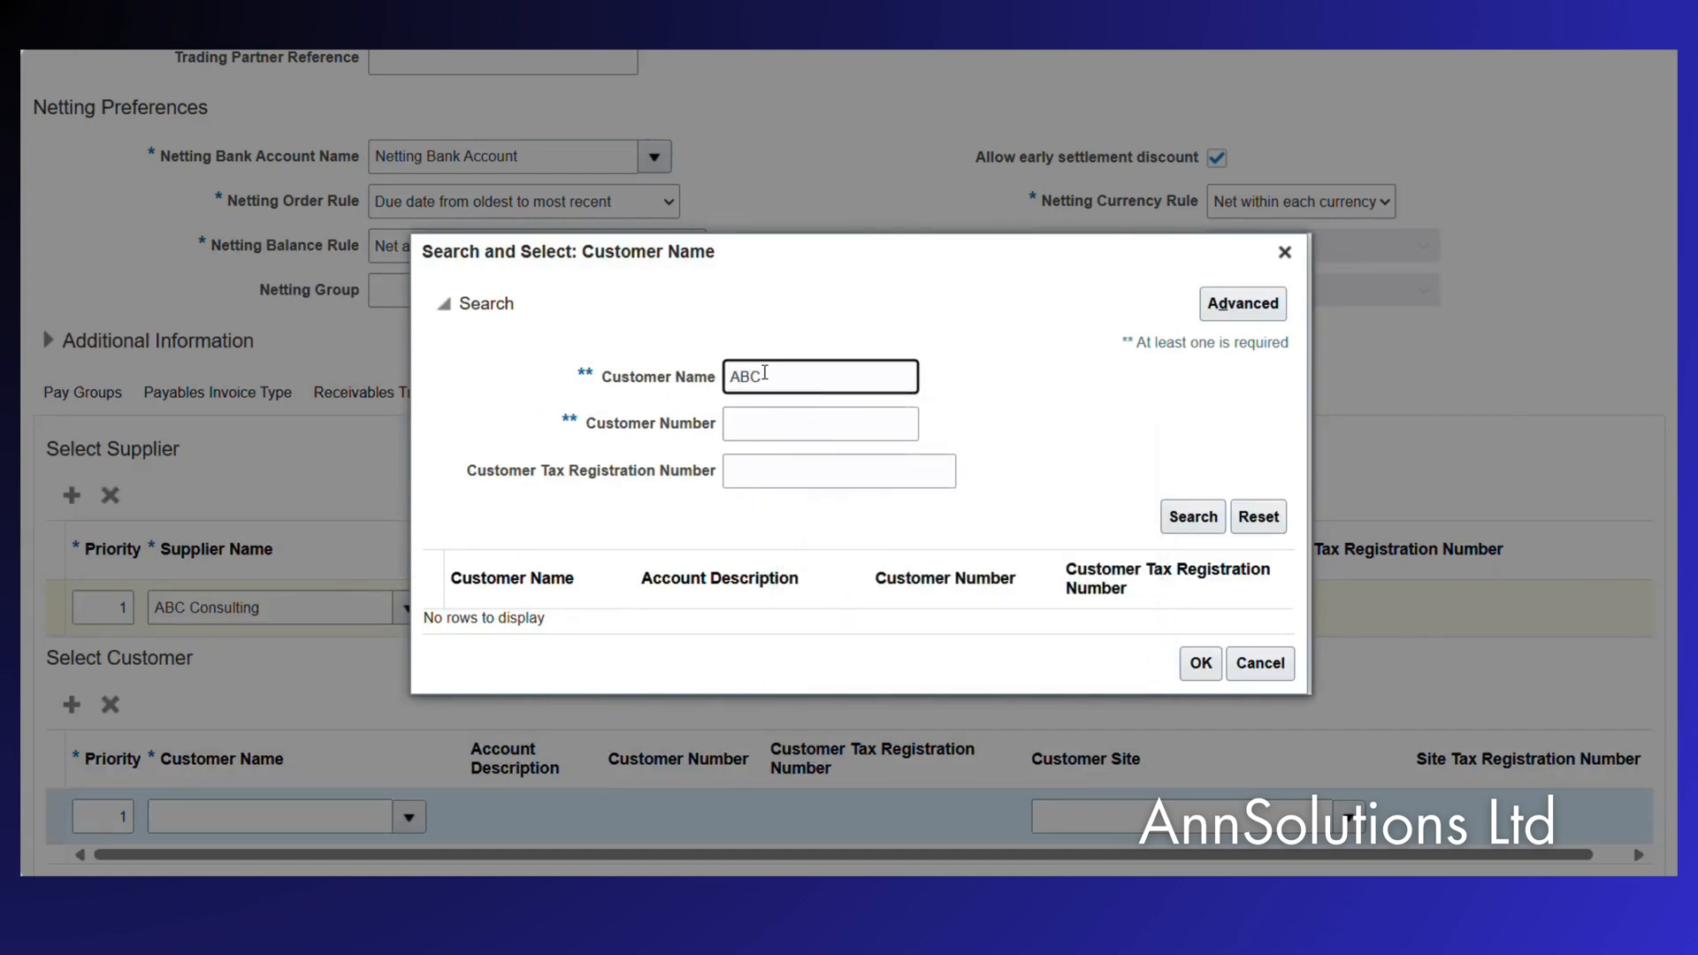
{"action": "key", "text": "Return"}
{"action": "left_click", "coordinate": [504, 654]}
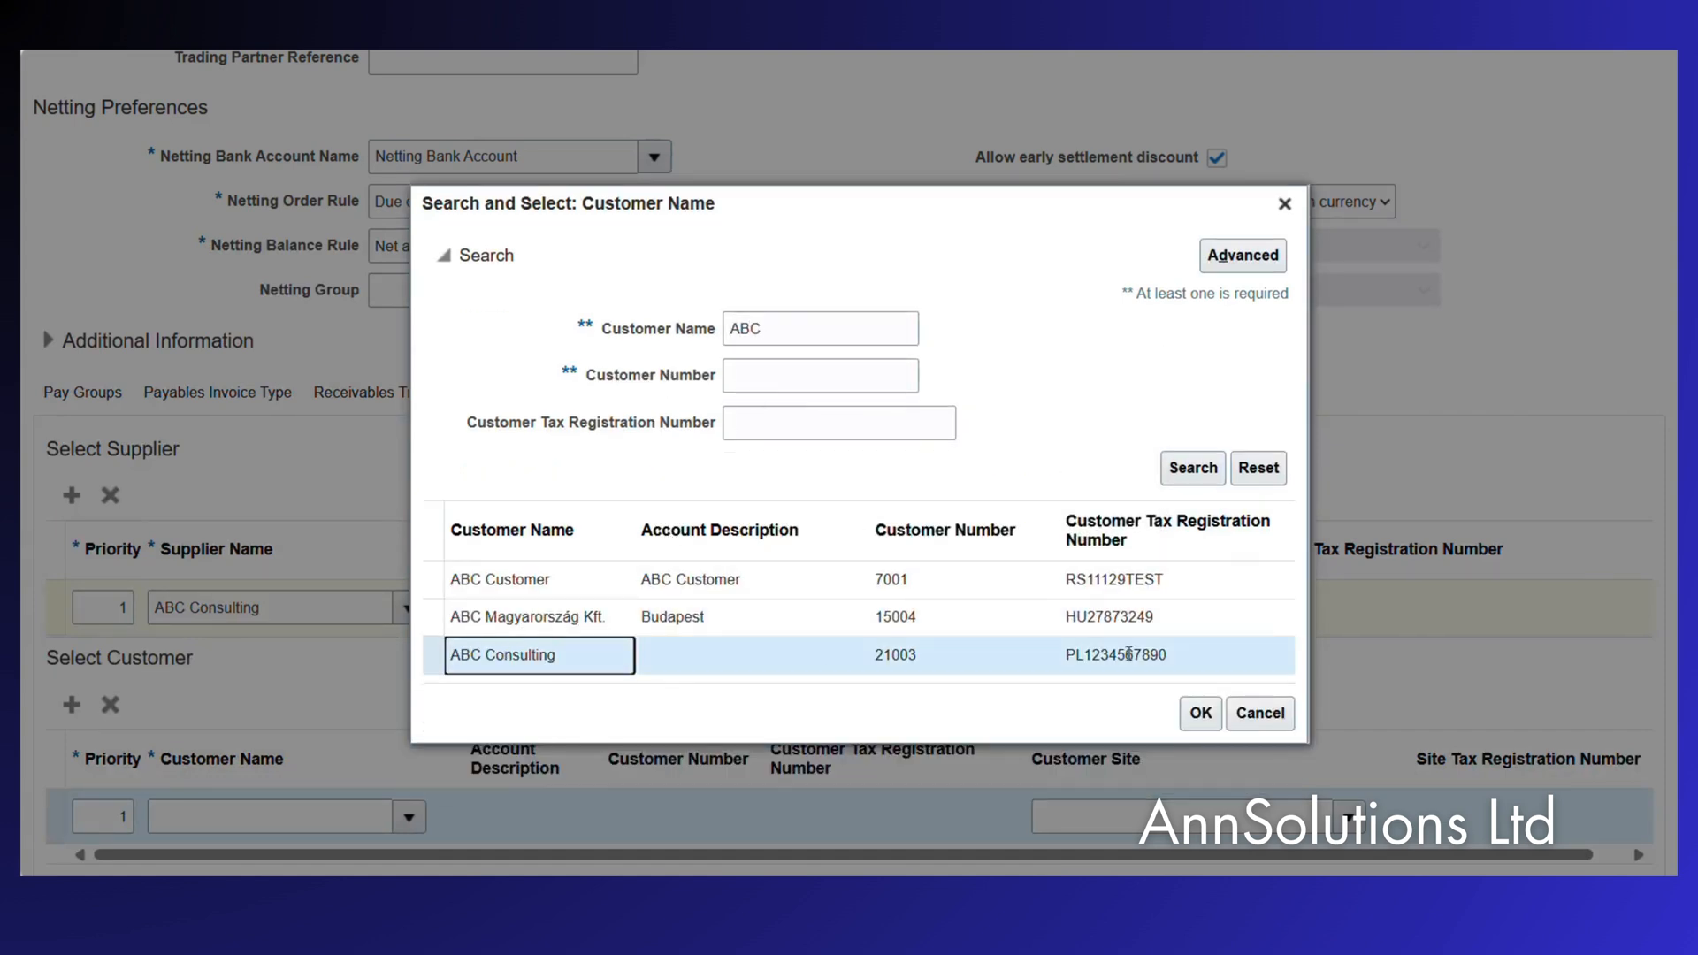
{"action": "left_click", "coordinate": [1199, 713]}
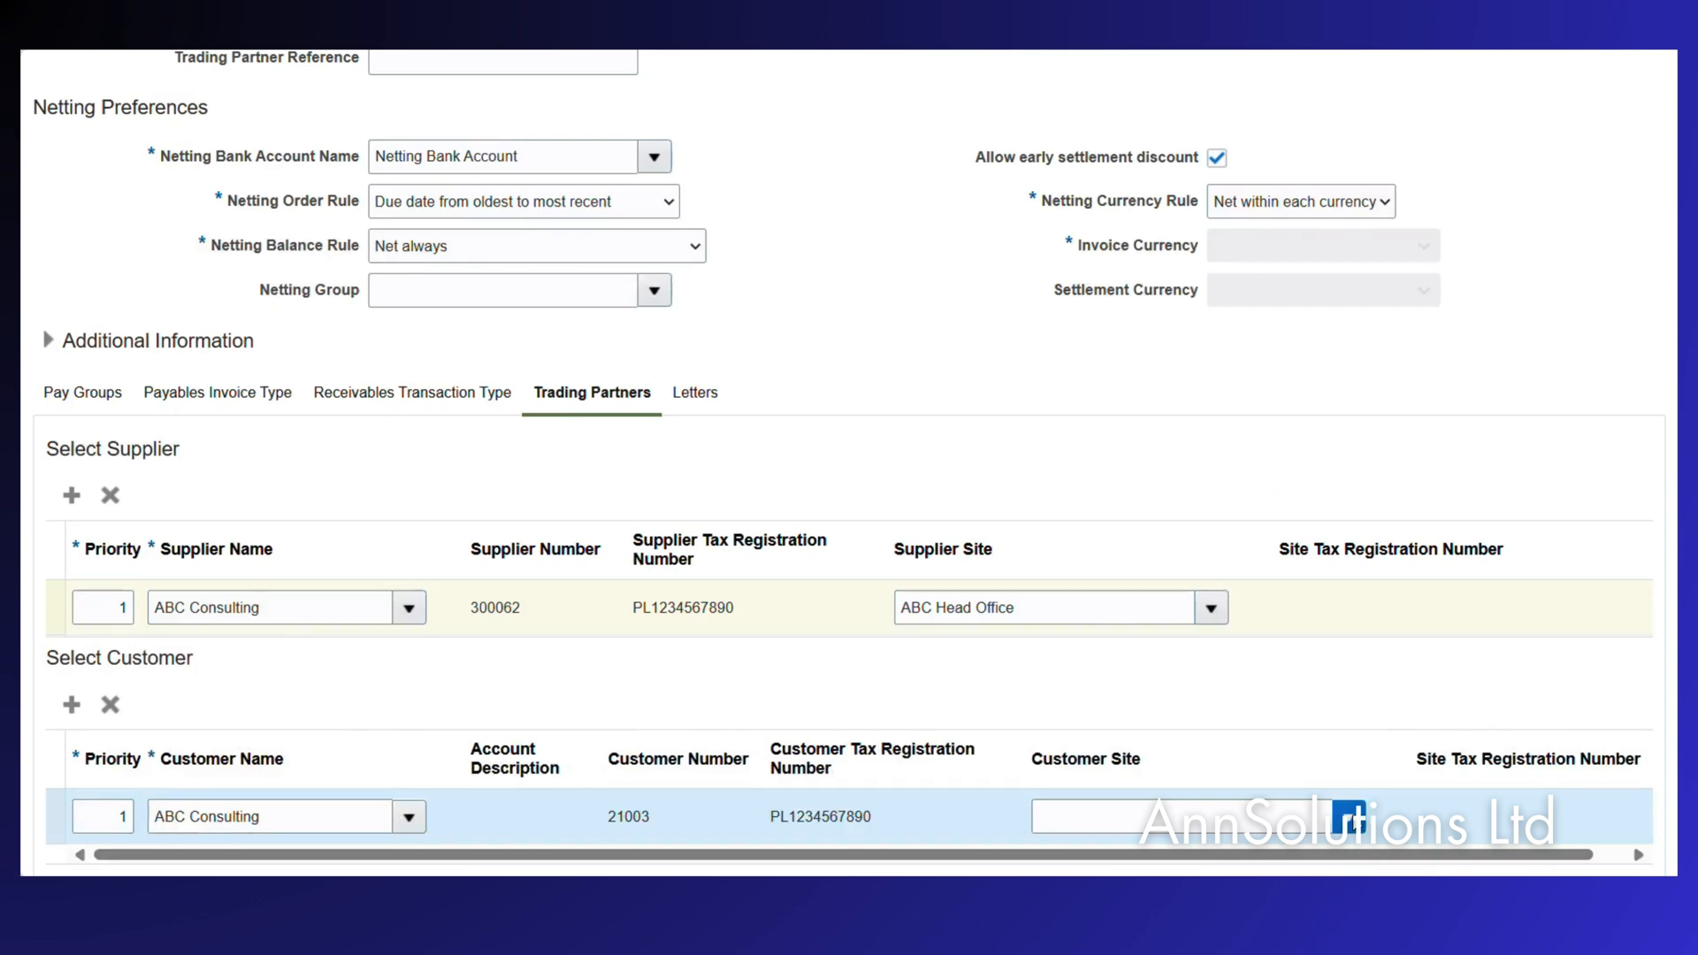
{"action": "left_click", "coordinate": [1351, 814]}
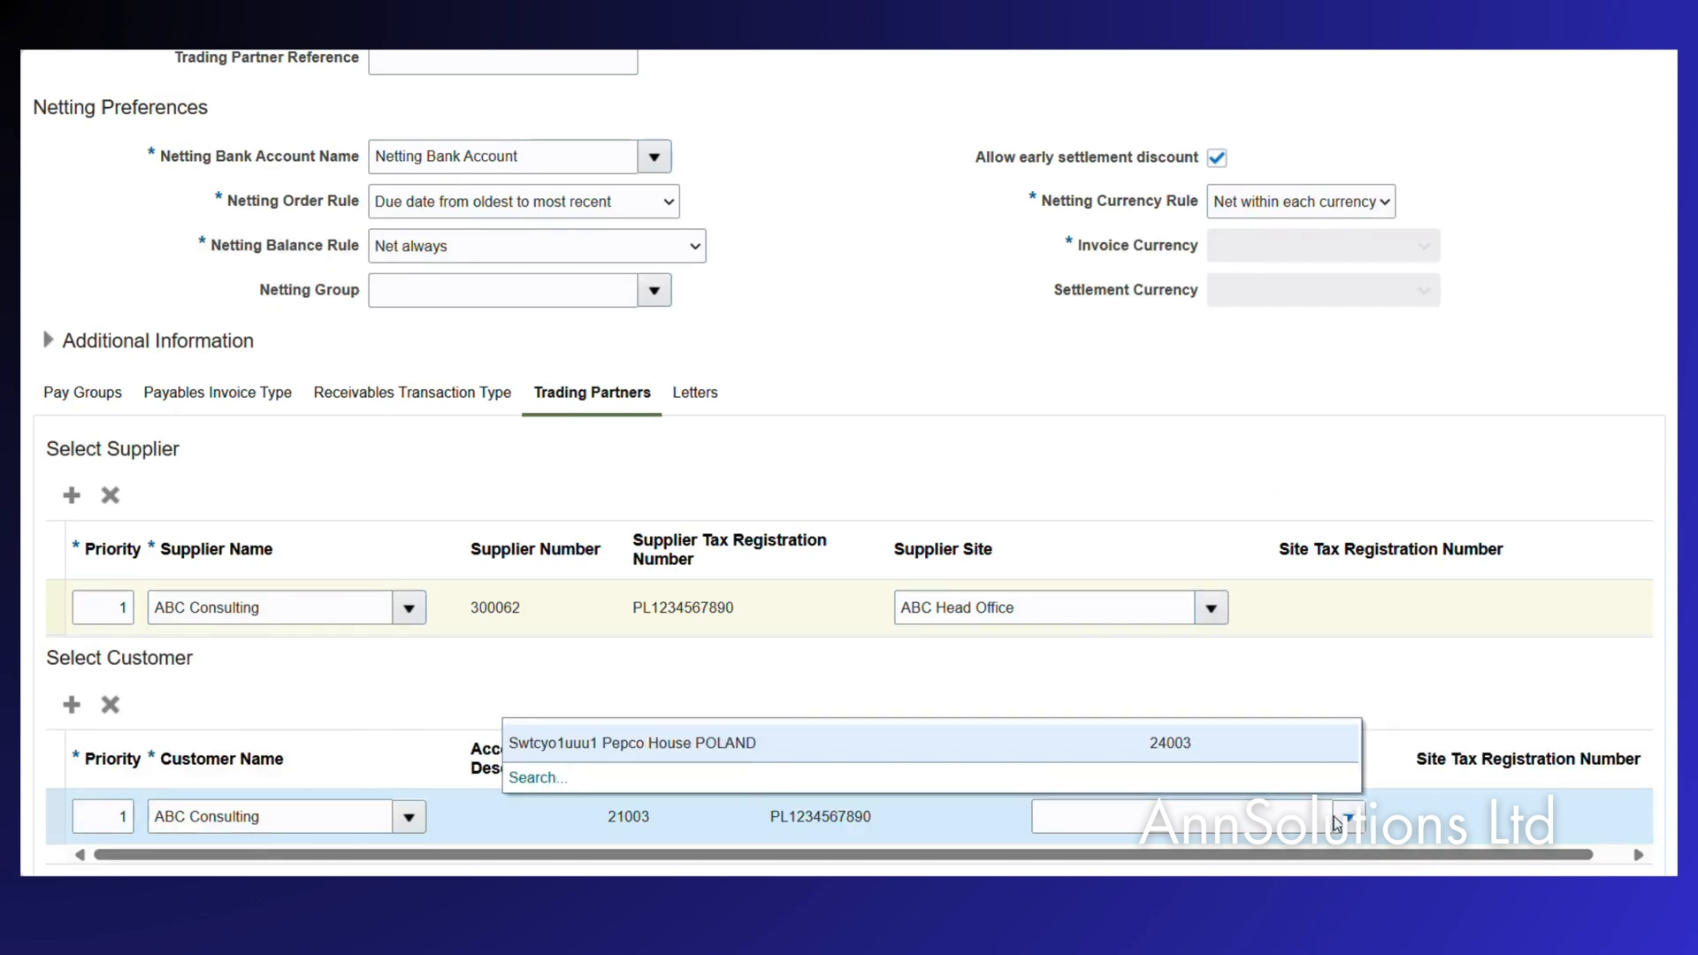
{"action": "left_click", "coordinate": [771, 750]}
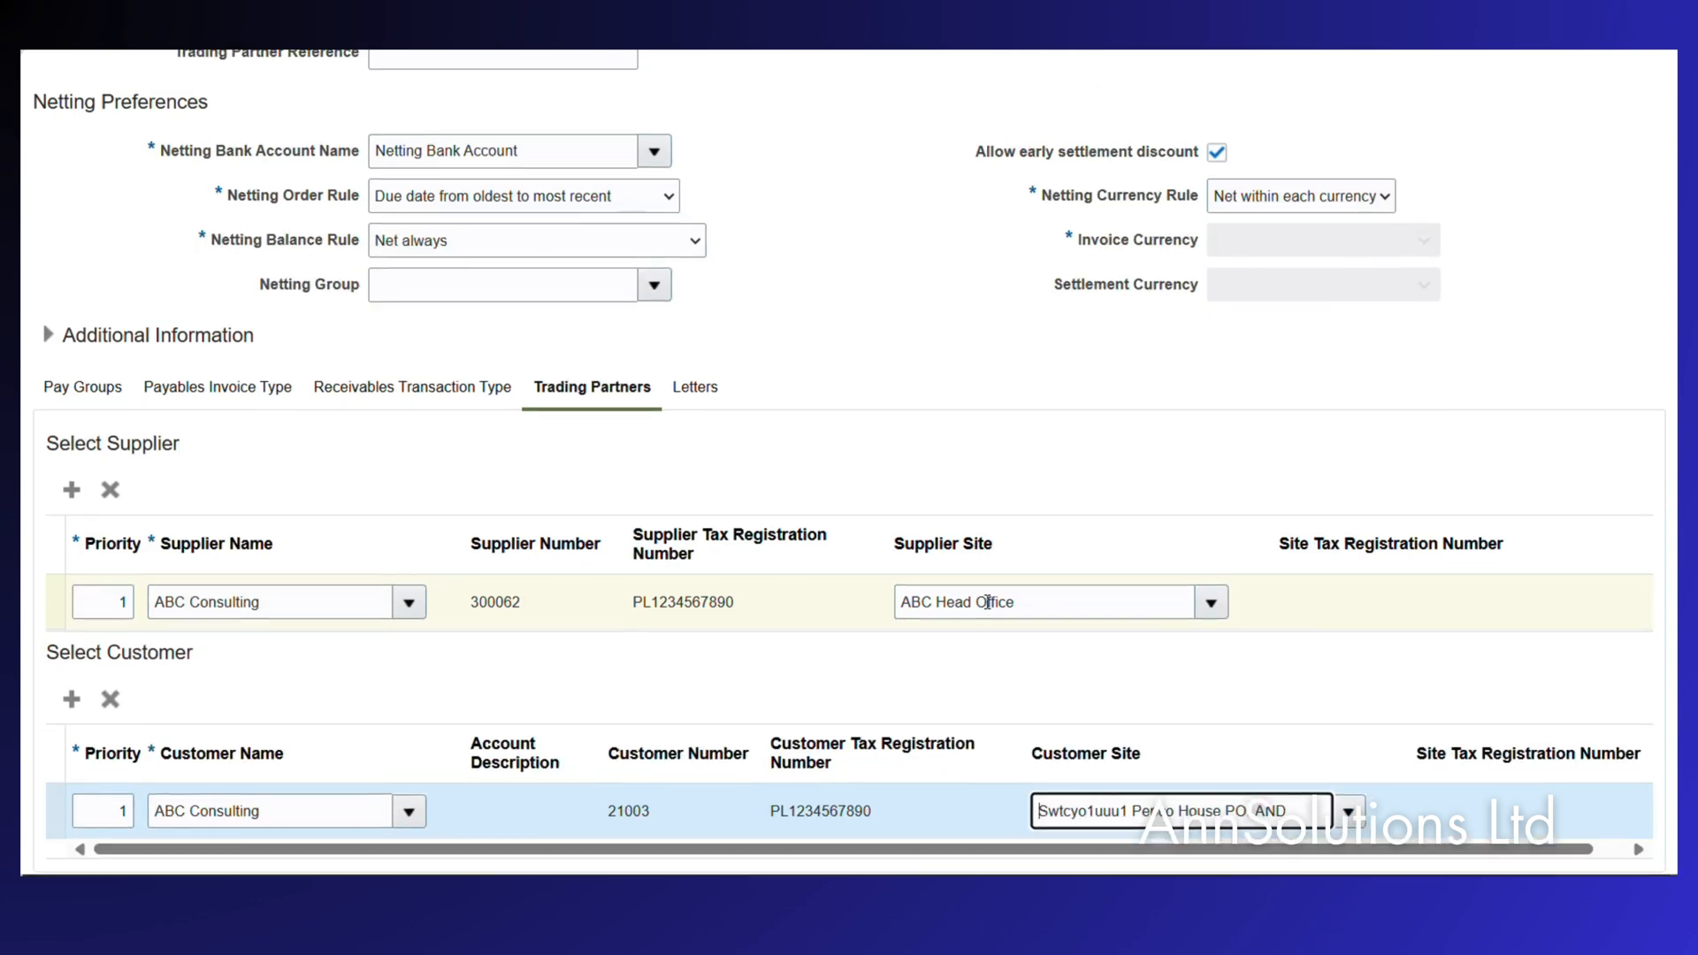
{"action": "left_click", "coordinate": [696, 393]}
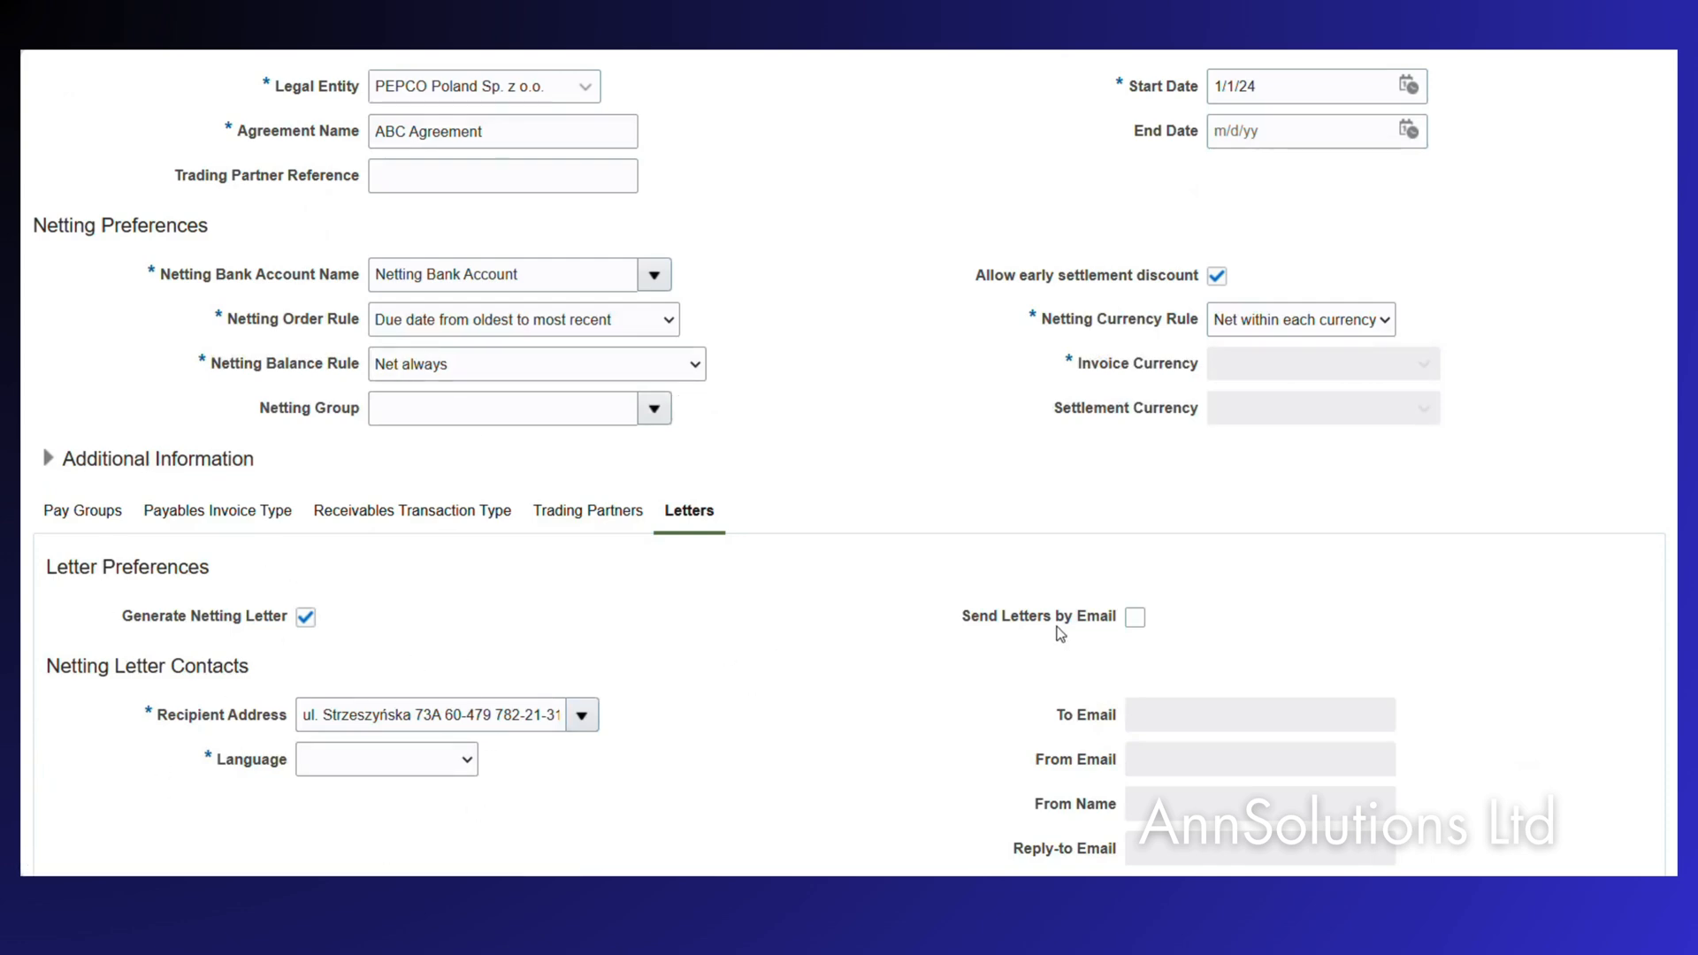
Turn on Send Letters by Email and enter the recipient's e-mail address.
{"action": "left_click", "coordinate": [1135, 616]}
{"action": "left_click", "coordinate": [1194, 714]}
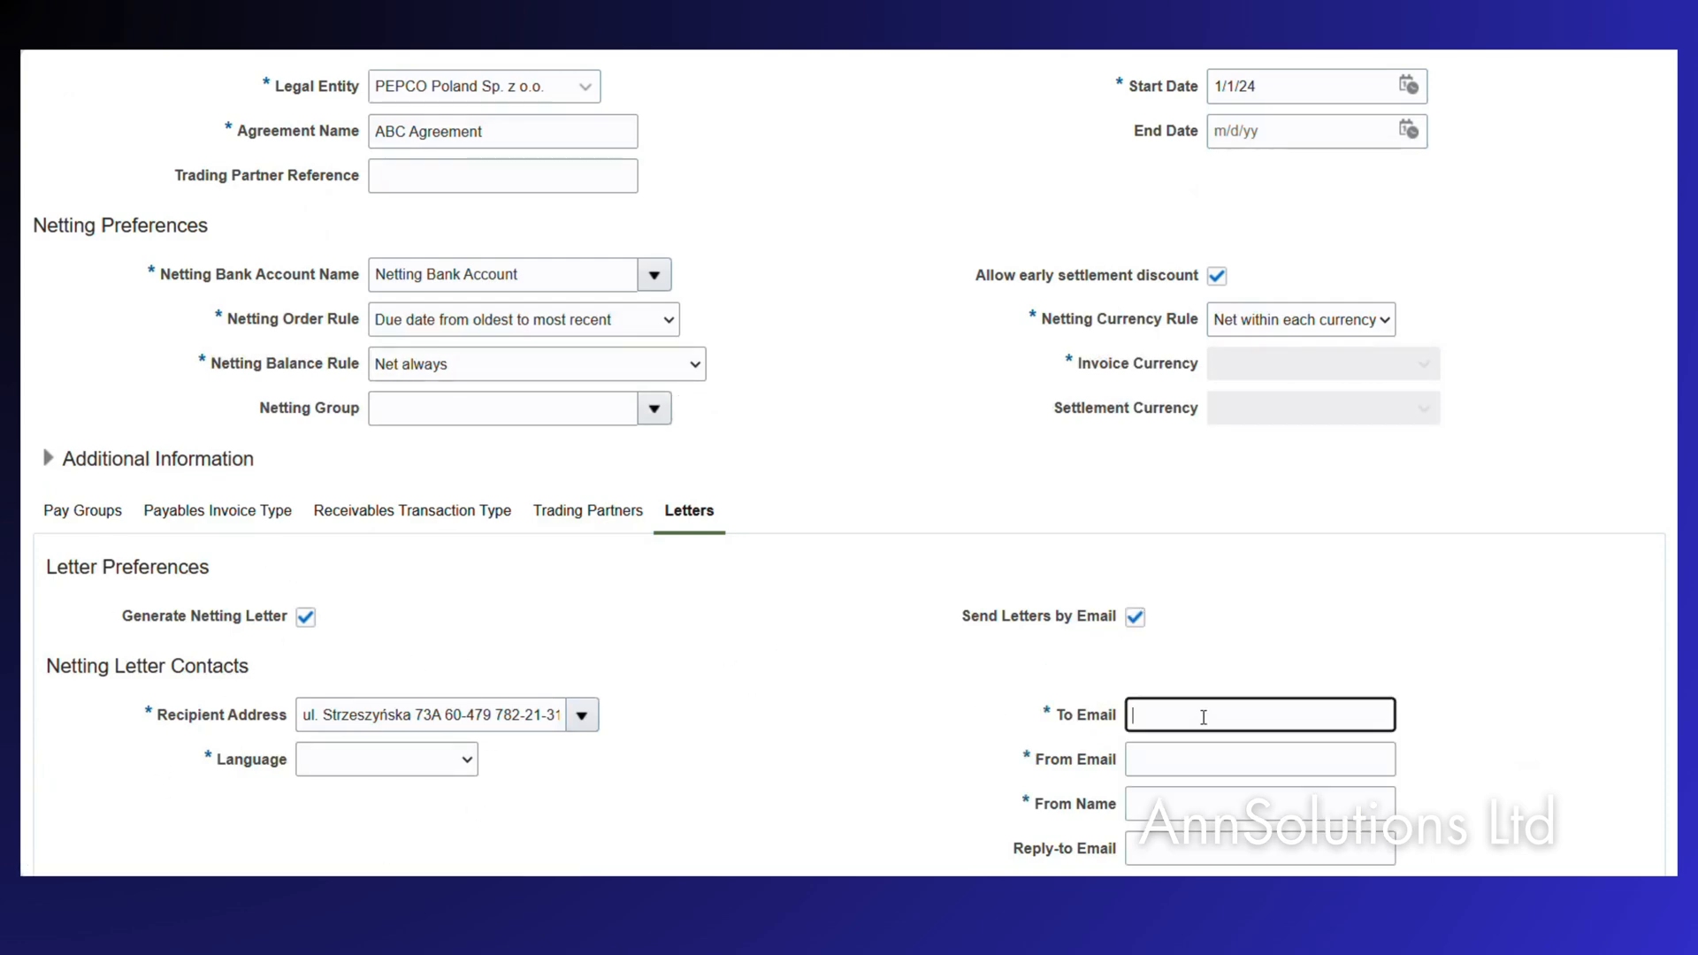
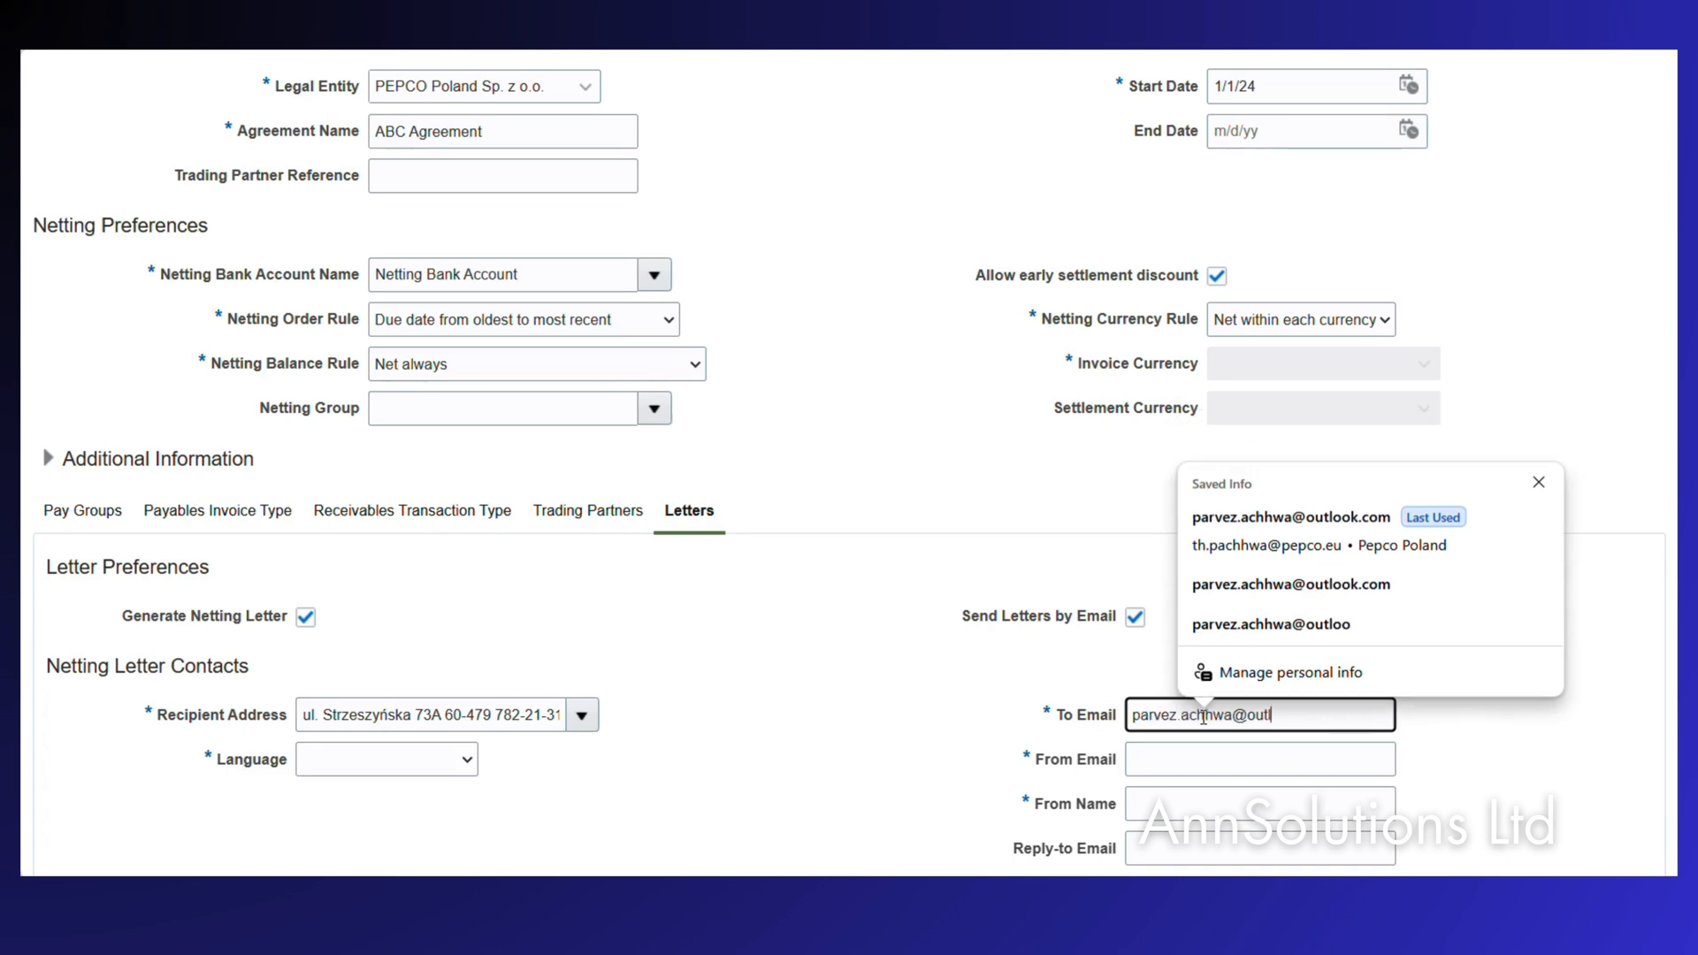
{"action": "key", "text": "Tab"}
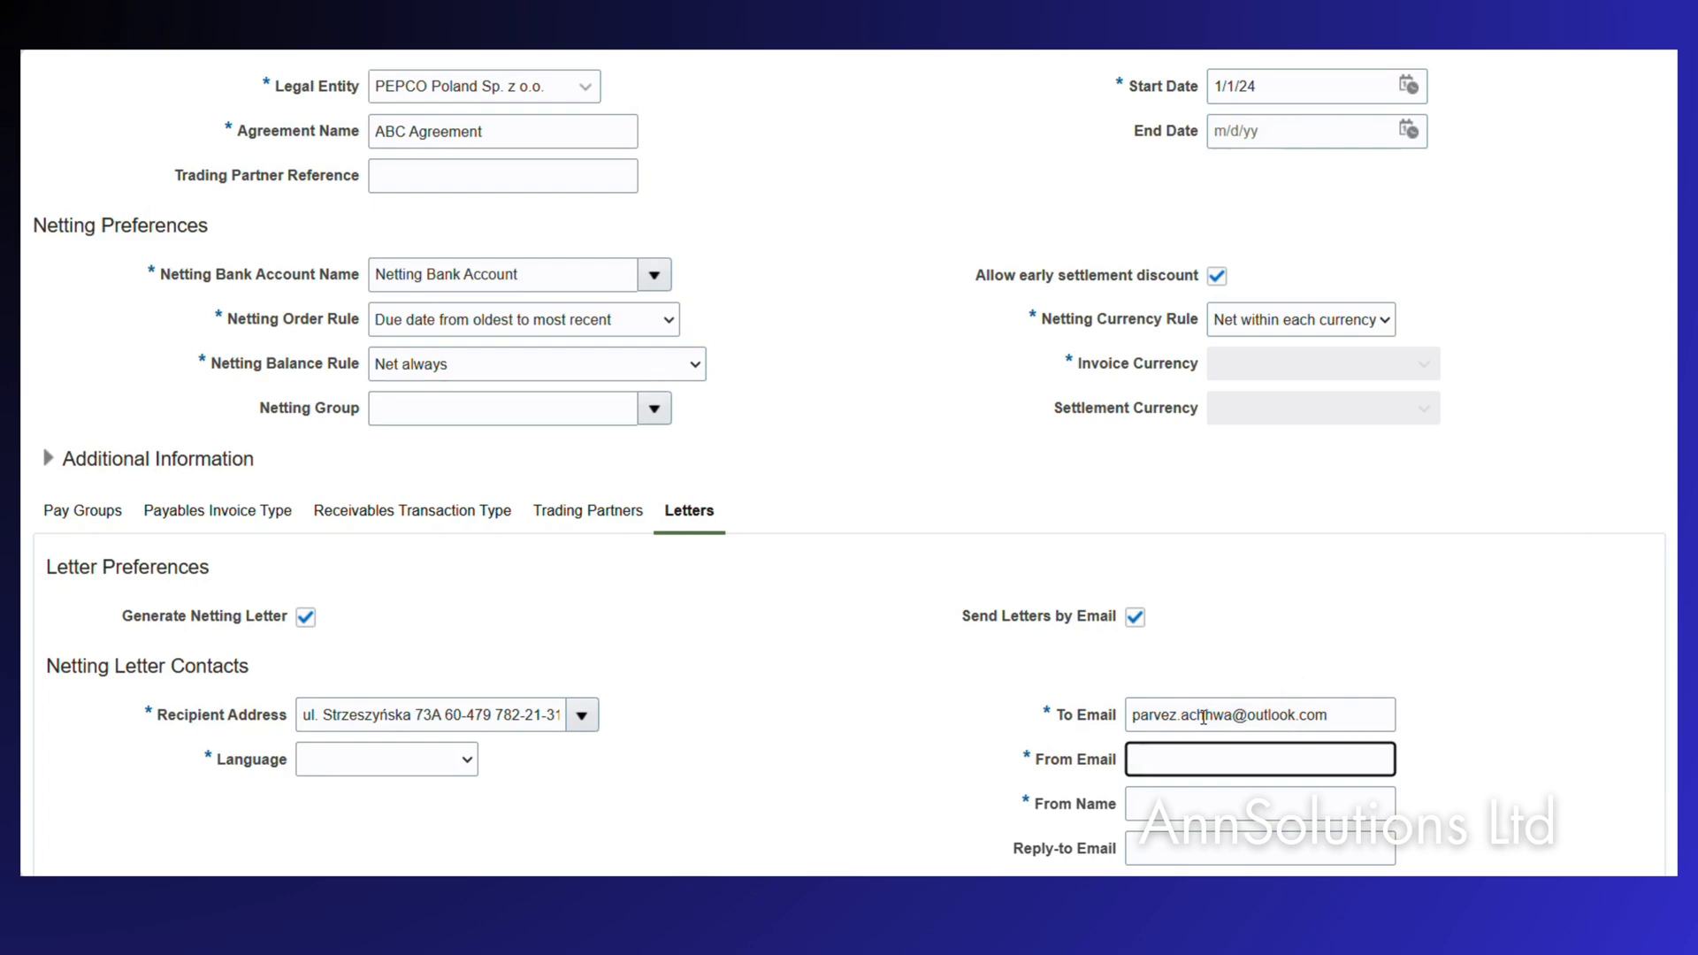
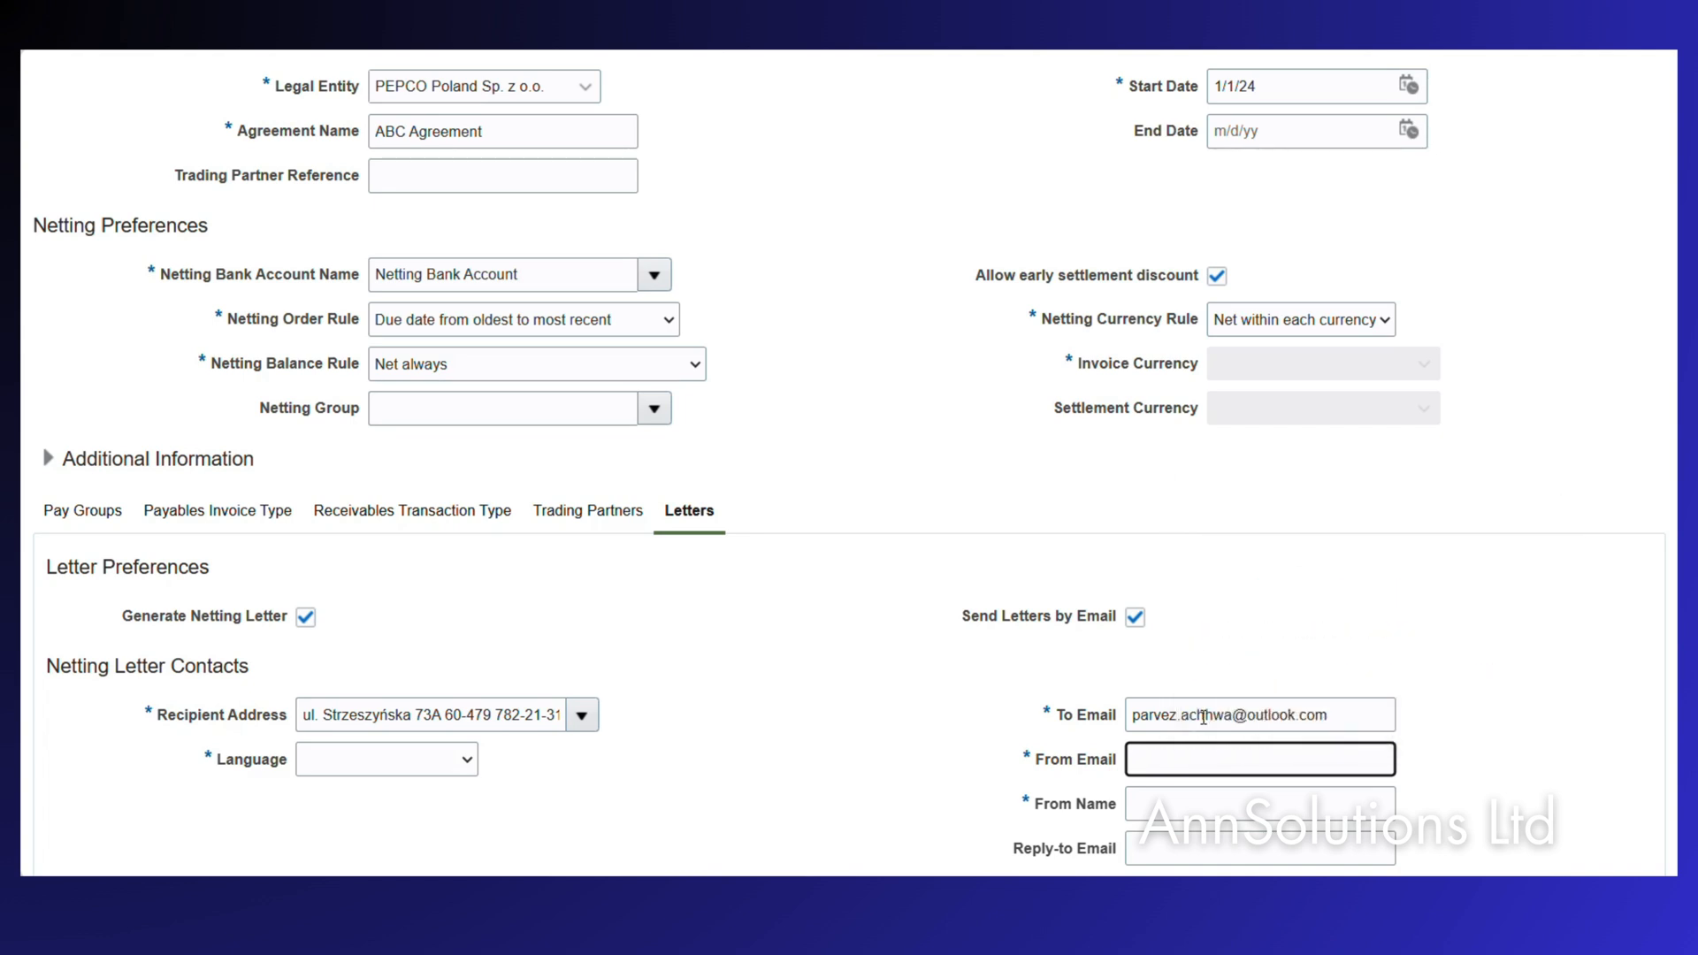
Fill in the sender's e-mail address and set From Name to Pepco.
{"action": "type", "text": "th"}
{"action": "key", "text": "Tab"}
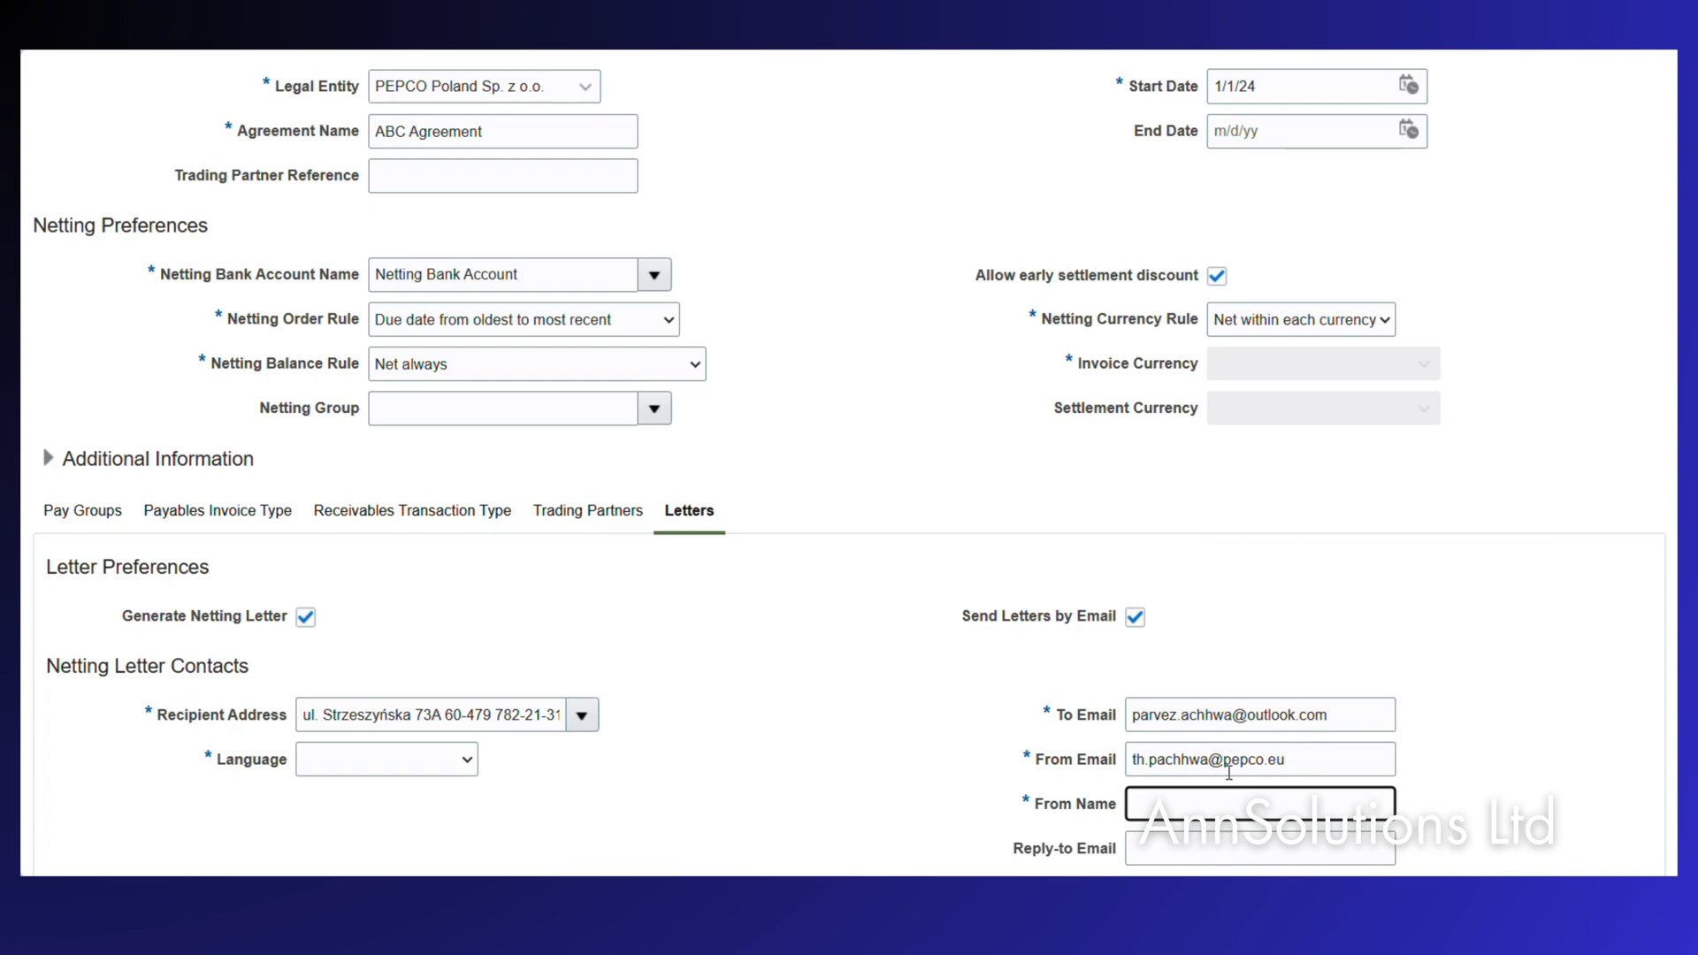
{"action": "type", "text": "Pepco"}
{"action": "scroll", "coordinate": [1241, 539], "scroll_direction": "up", "scroll_amount": 2}
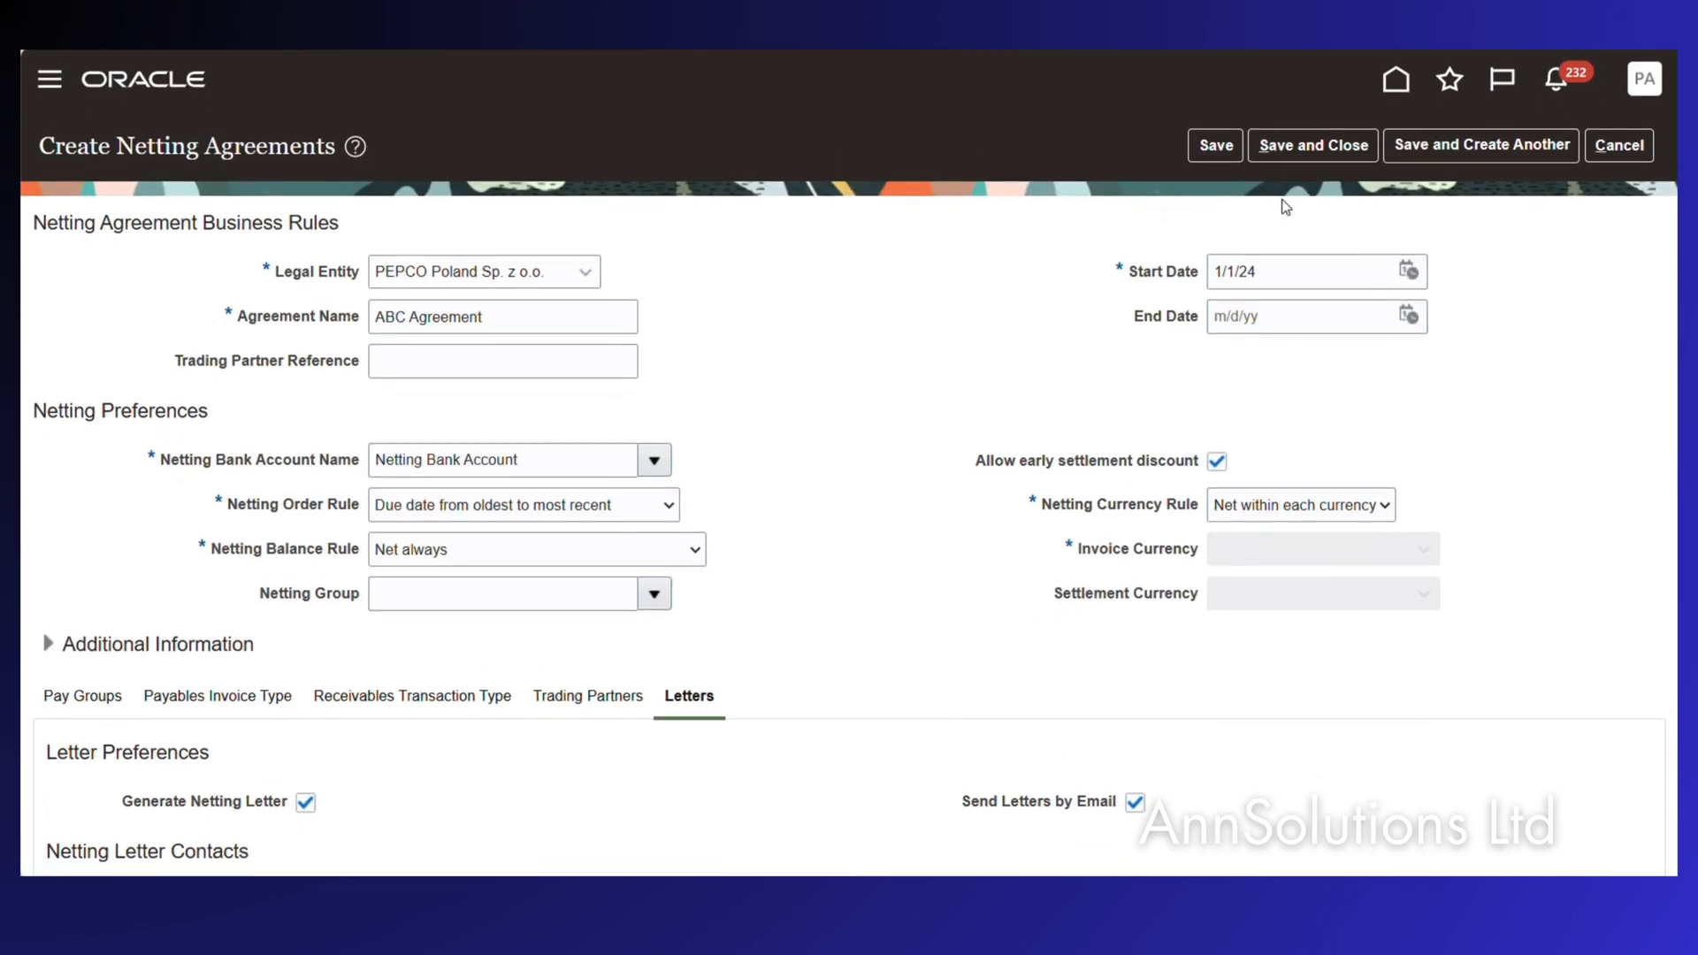
{"action": "scroll", "coordinate": [986, 686], "scroll_direction": "down", "scroll_amount": 2}
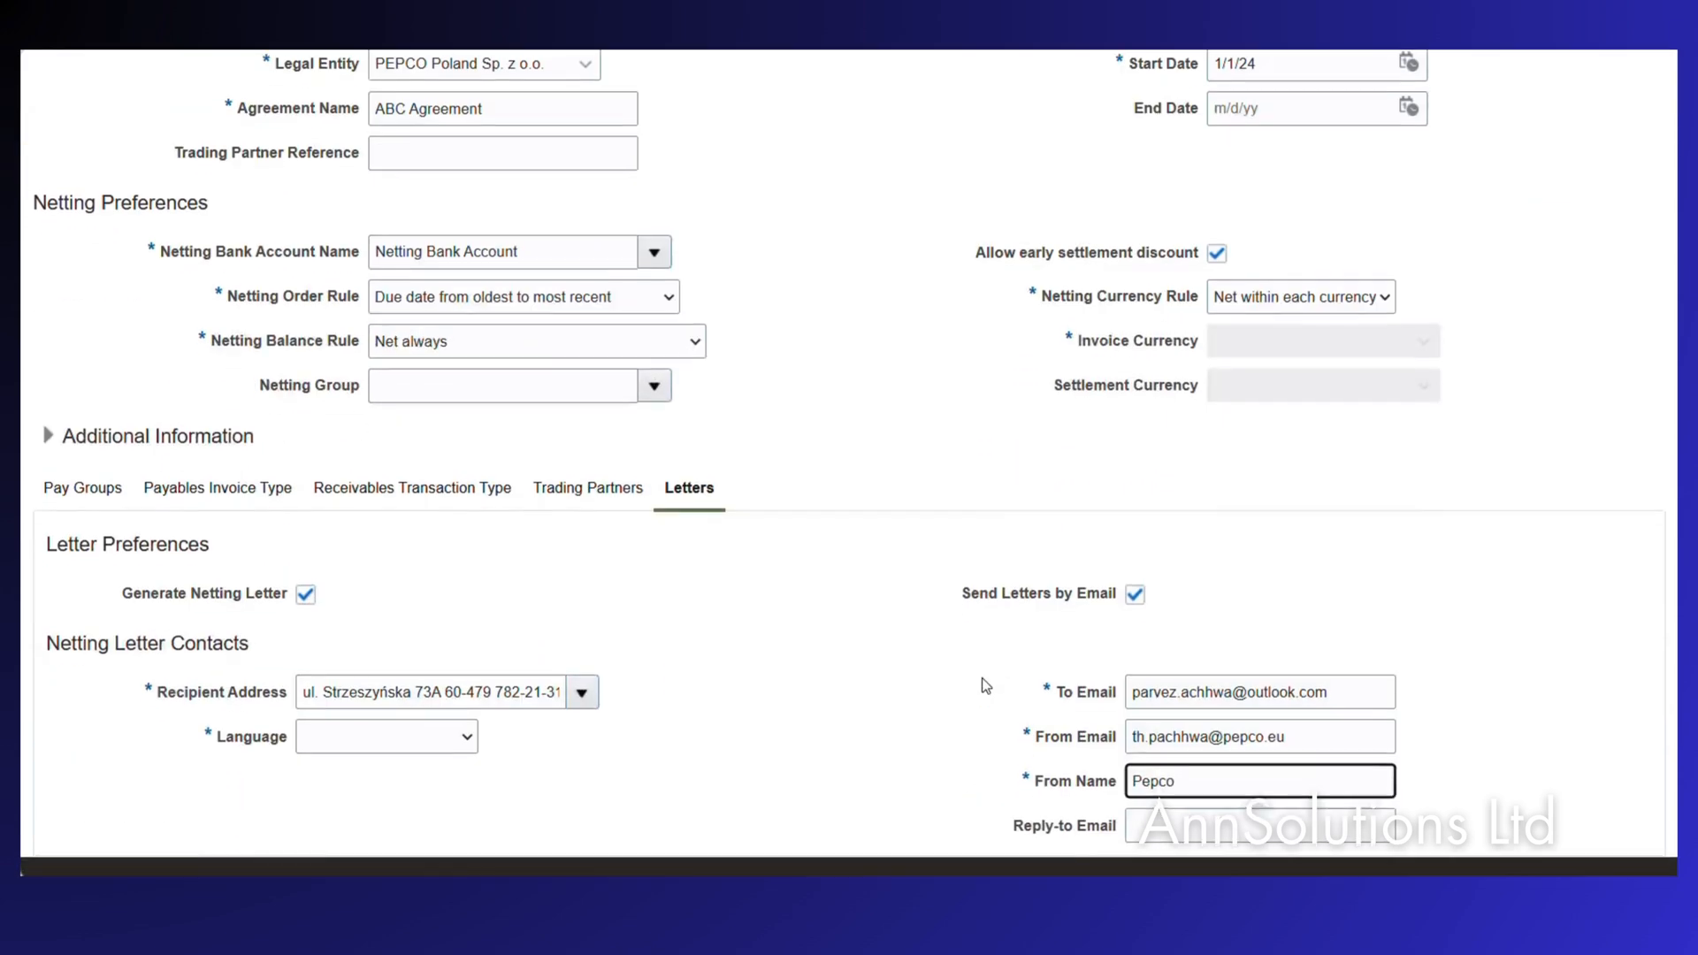
{"action": "scroll", "coordinate": [1198, 292], "scroll_direction": "up", "scroll_amount": 2}
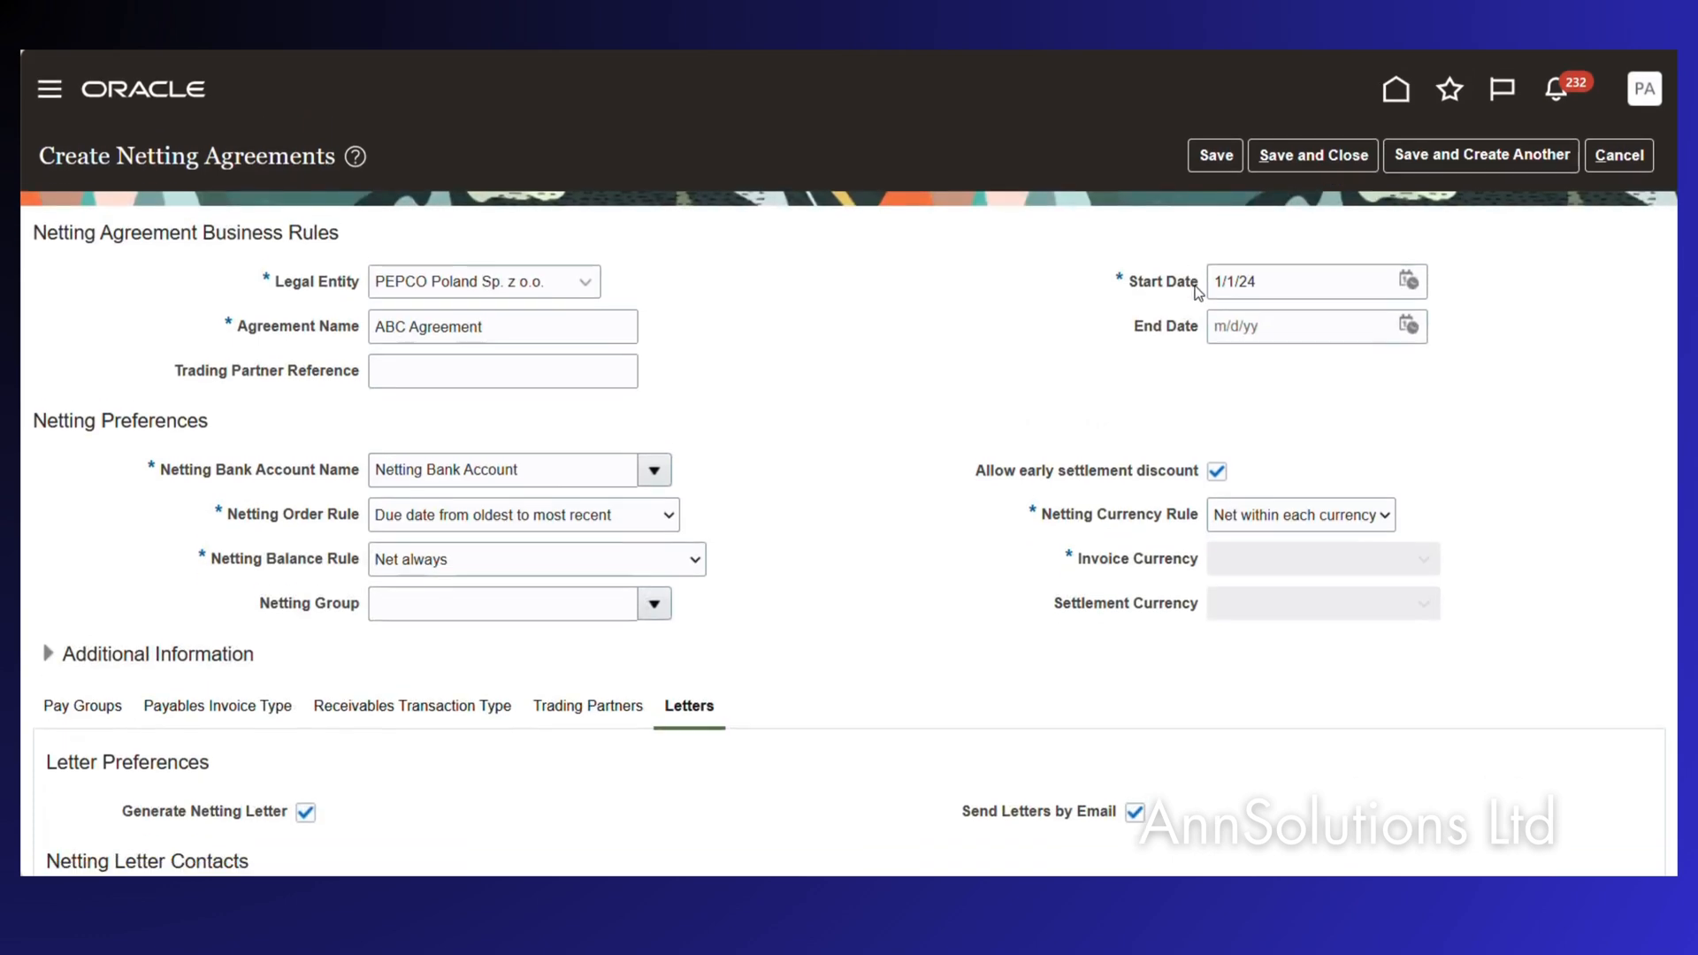
Fix the missing-language save error by setting the letter language to American English.
{"action": "left_click", "coordinate": [1327, 148]}
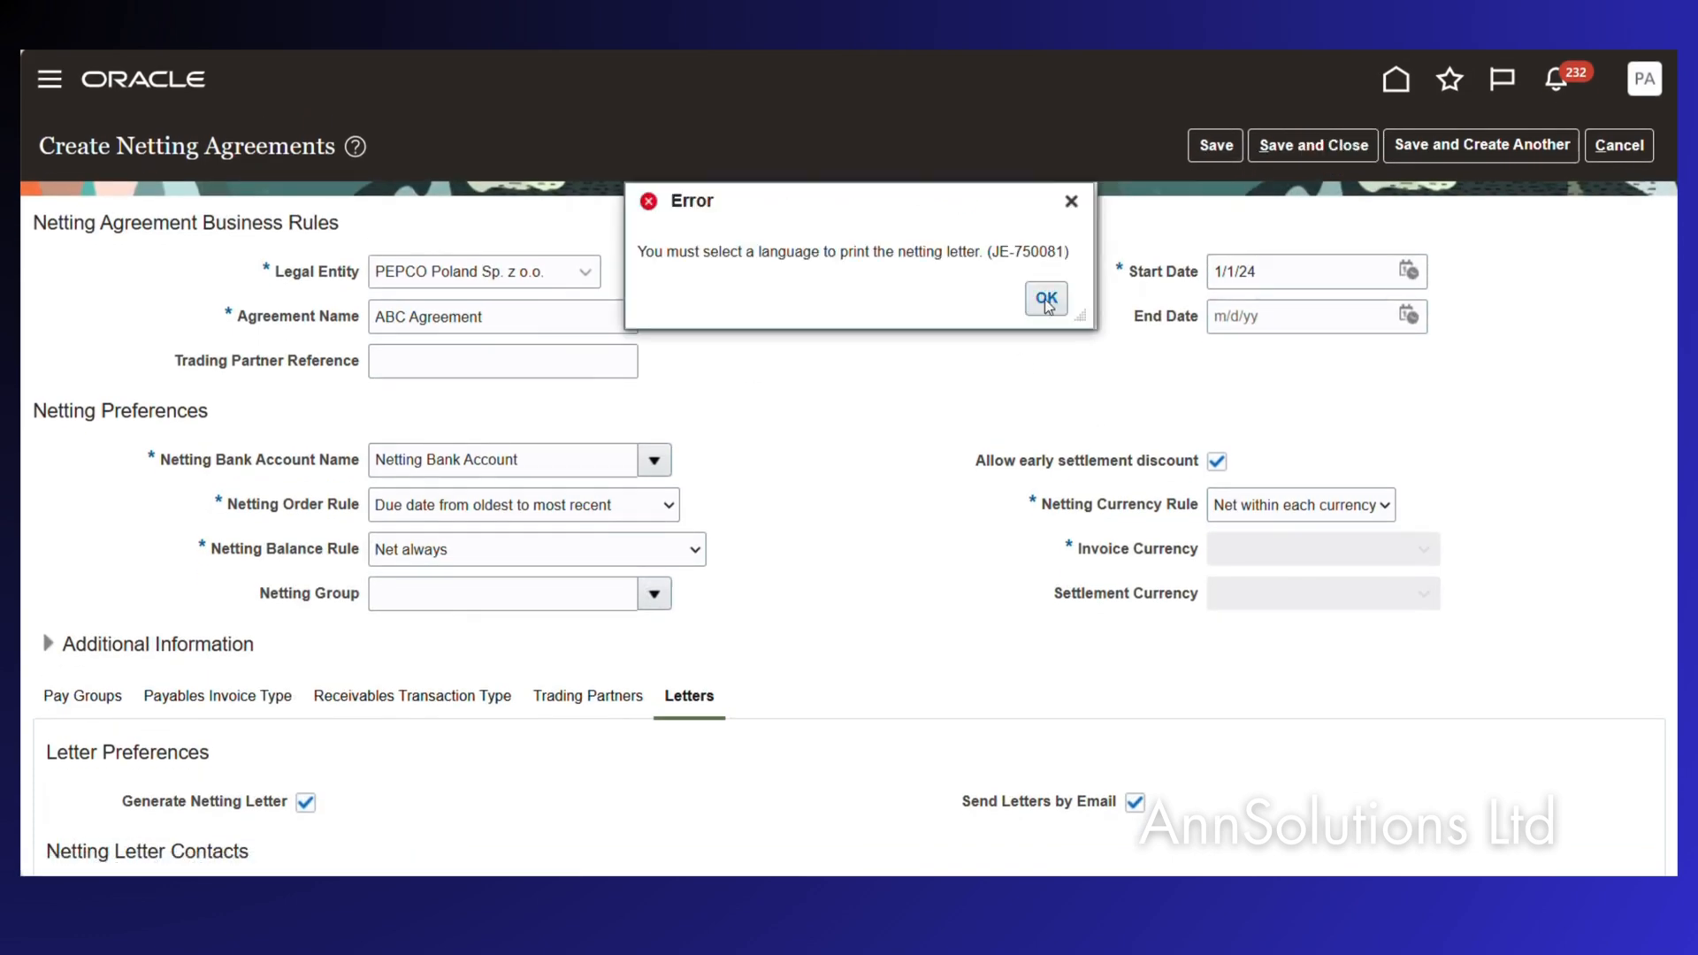
{"action": "left_click", "coordinate": [1047, 297]}
{"action": "scroll", "coordinate": [522, 704], "scroll_direction": "down", "scroll_amount": 1}
{"action": "scroll", "coordinate": [523, 703], "scroll_direction": "down", "scroll_amount": 1}
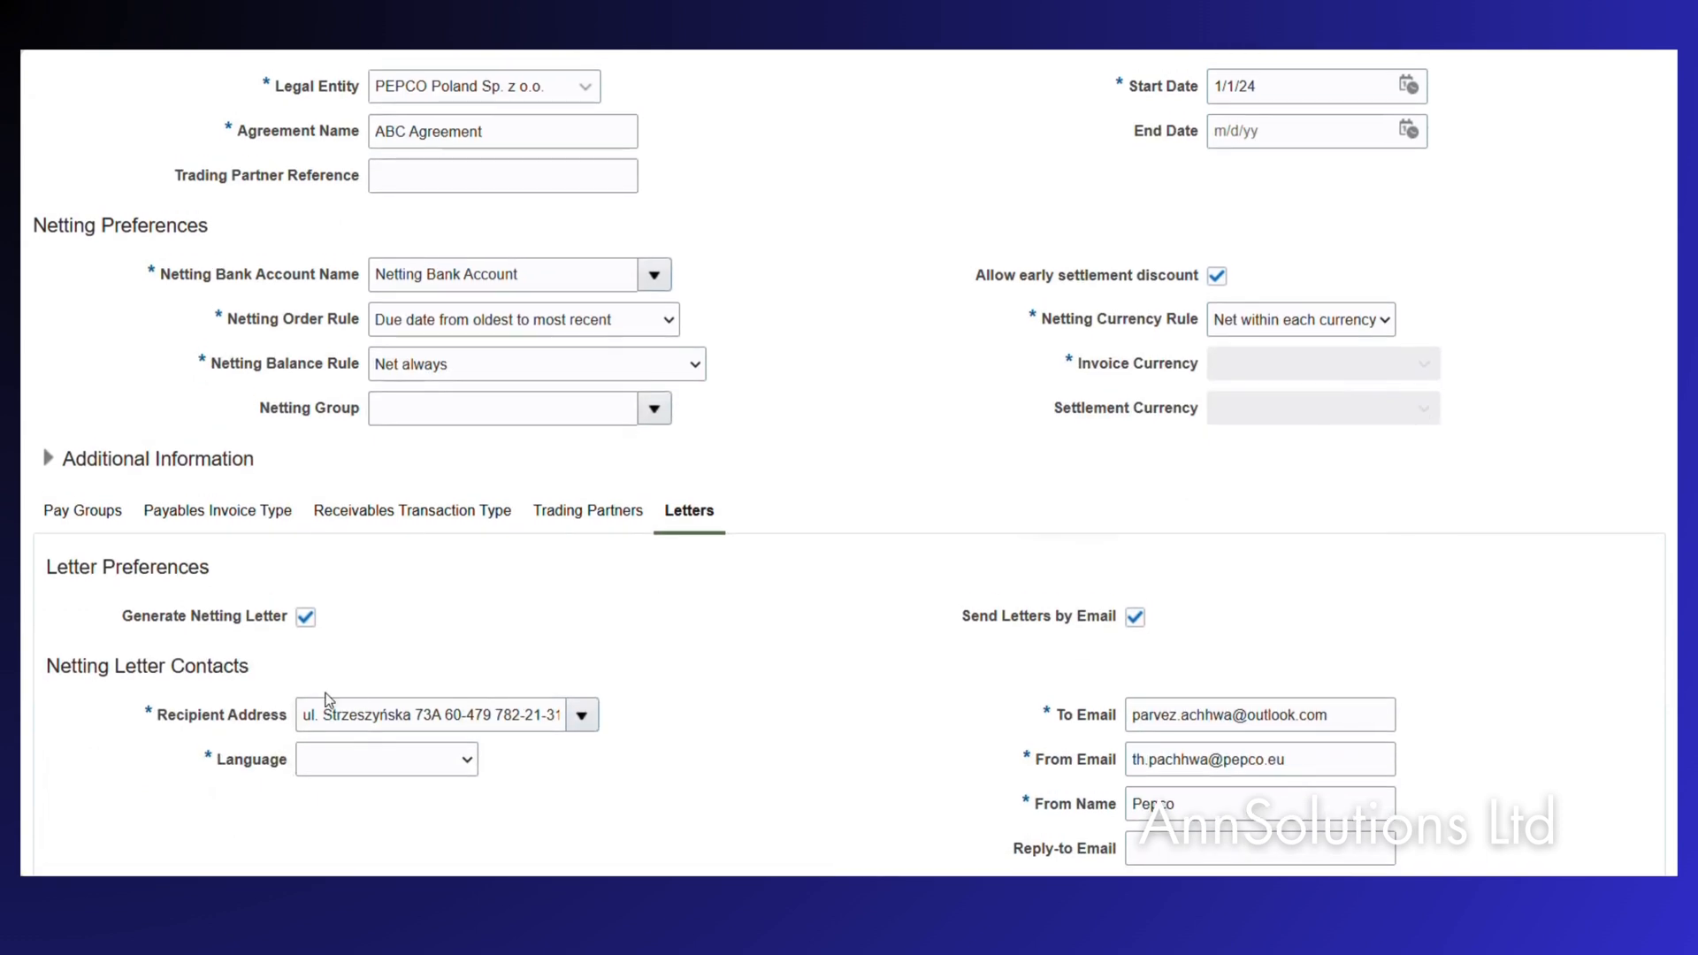
{"action": "left_click", "coordinate": [458, 761]}
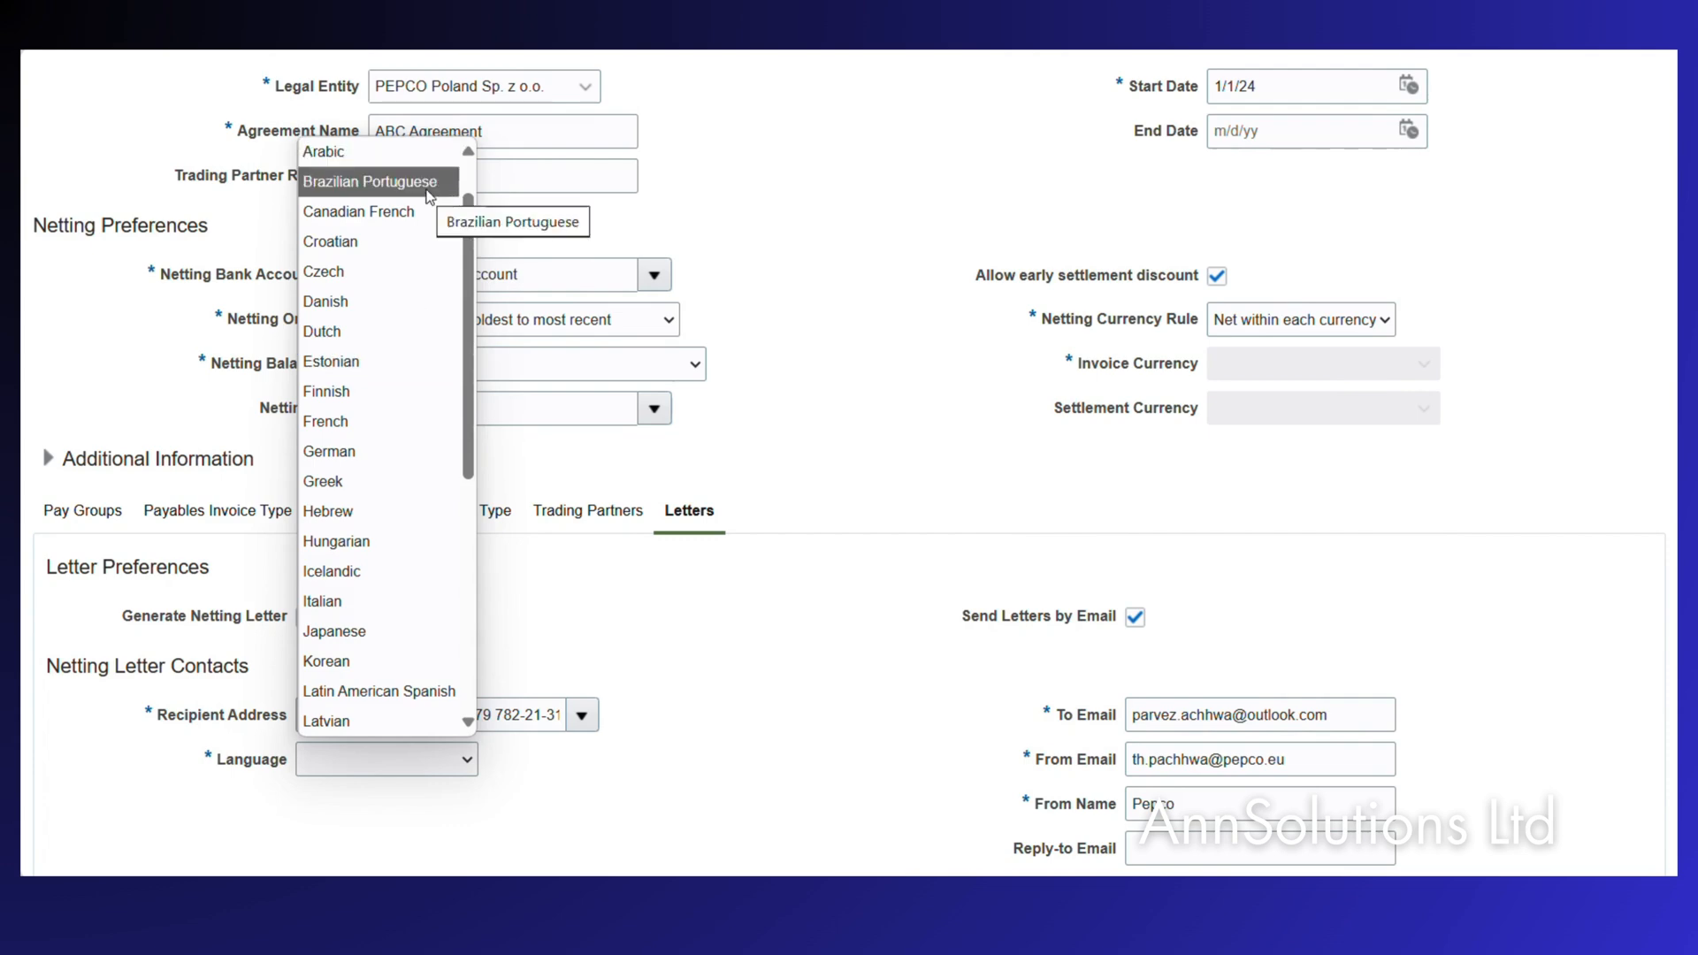
{"action": "key", "text": "e"}
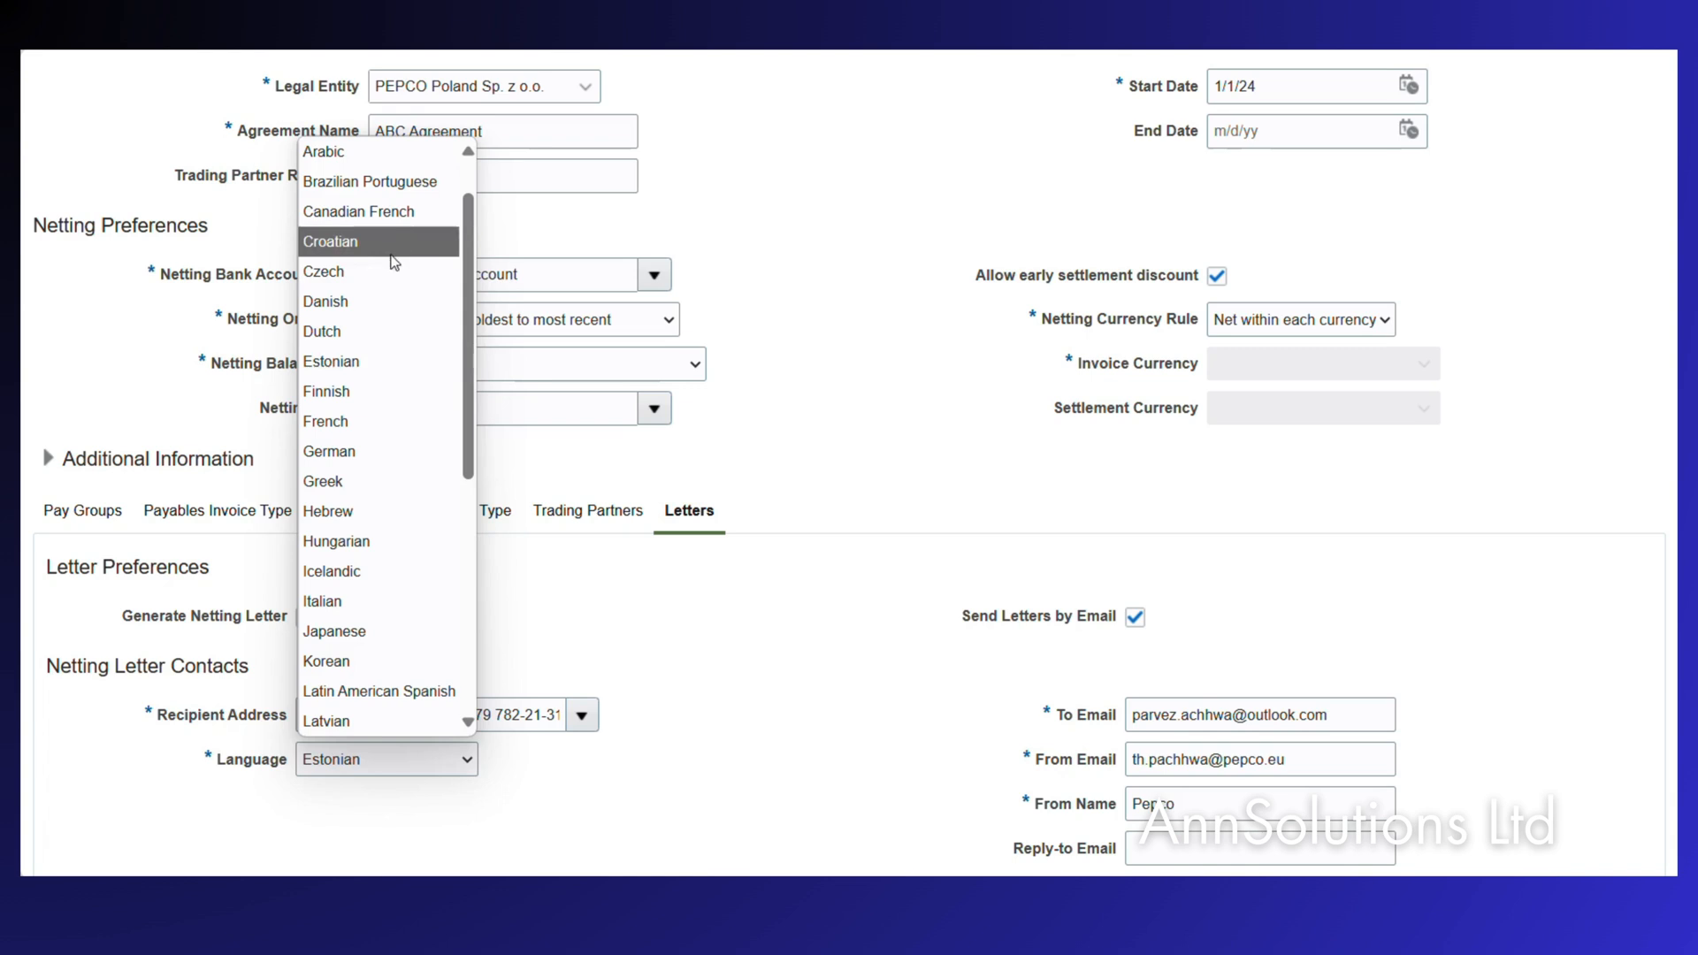
{"action": "scroll", "coordinate": [359, 384], "scroll_direction": "down", "scroll_amount": 3}
{"action": "scroll", "coordinate": [360, 391], "scroll_direction": "down", "scroll_amount": 7}
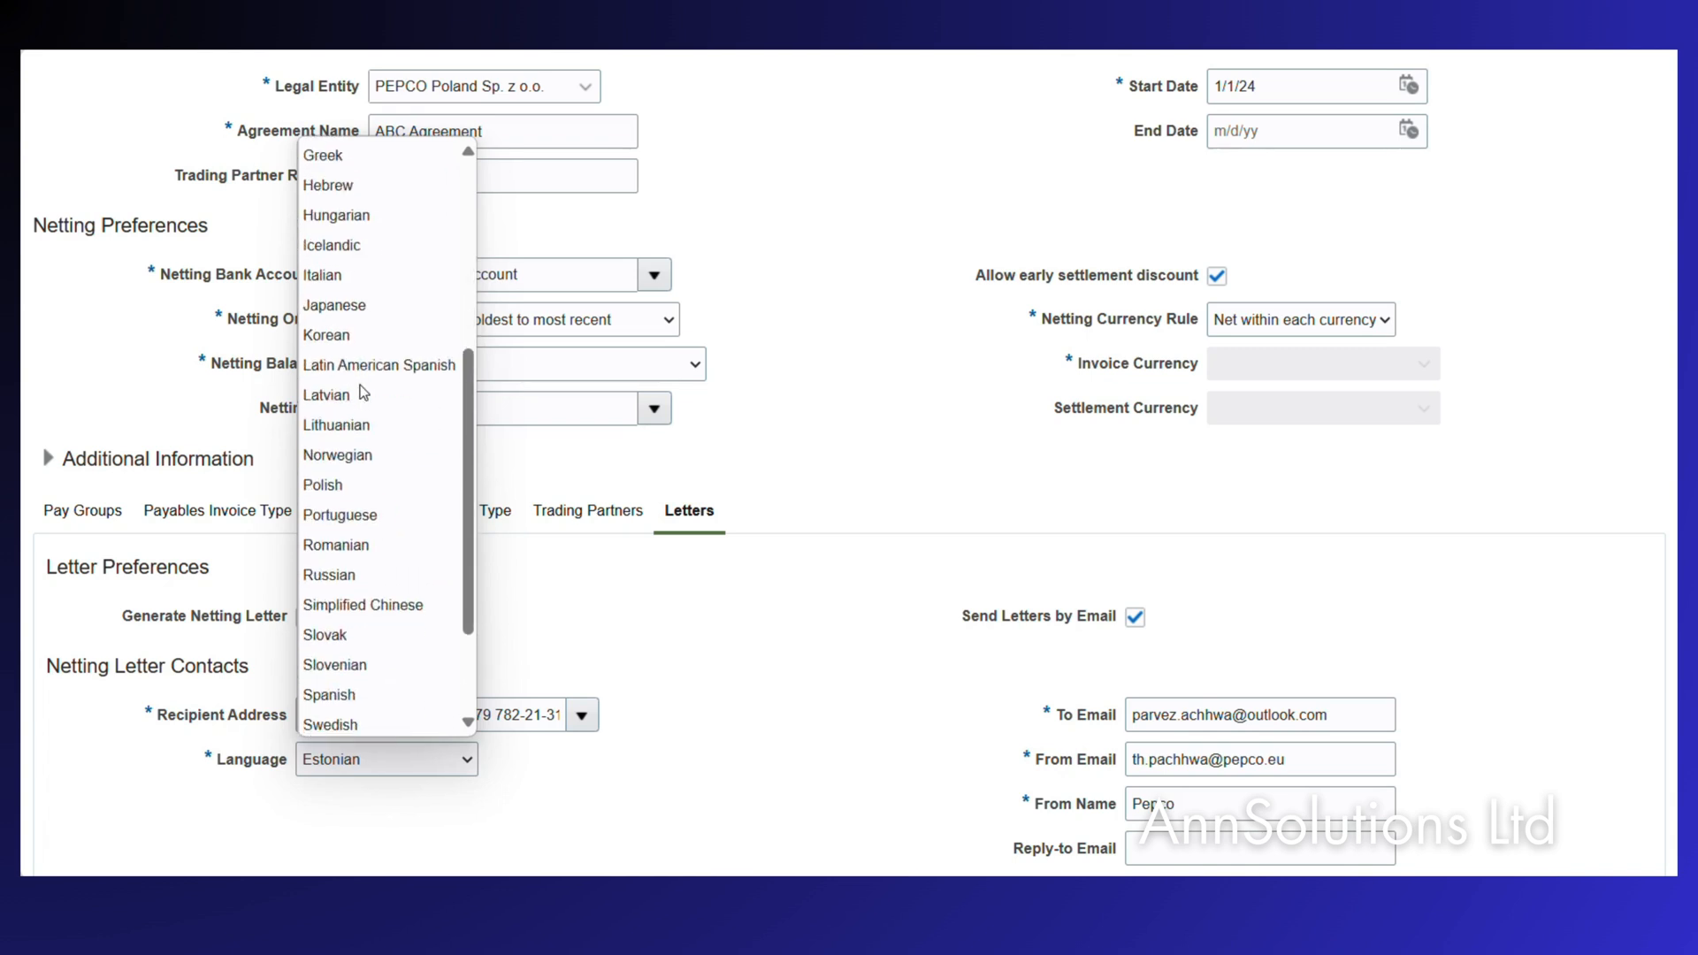
{"action": "scroll", "coordinate": [360, 391], "scroll_direction": "up", "scroll_amount": 10}
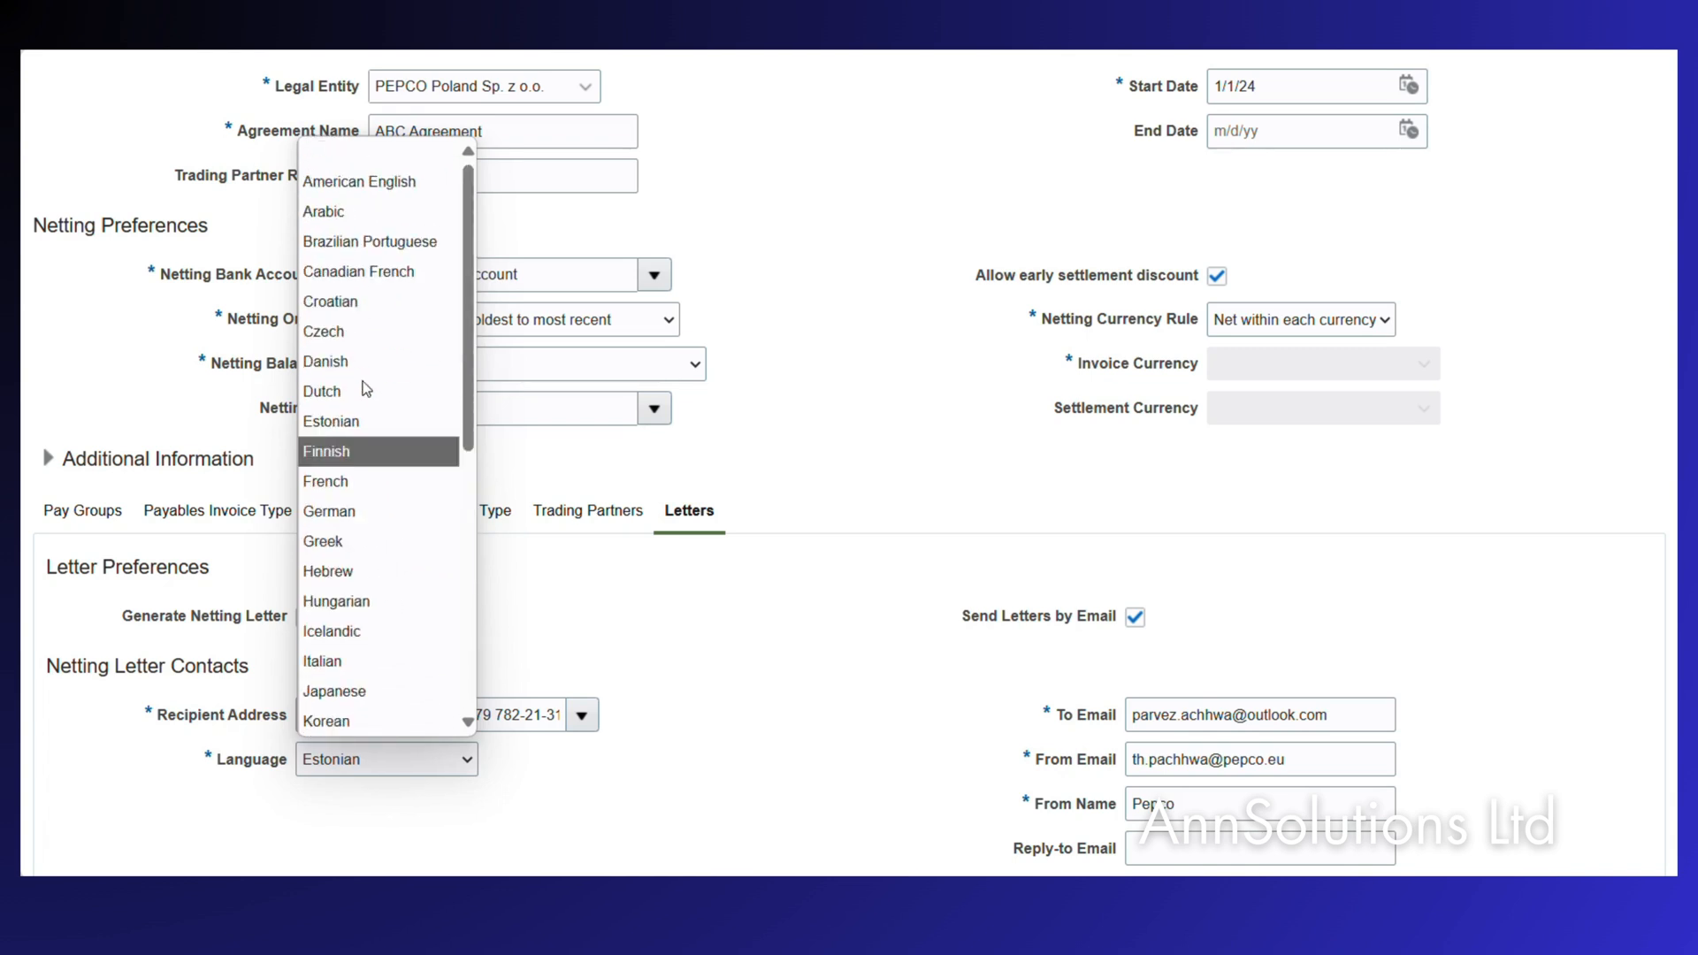
{"action": "left_click", "coordinate": [359, 182]}
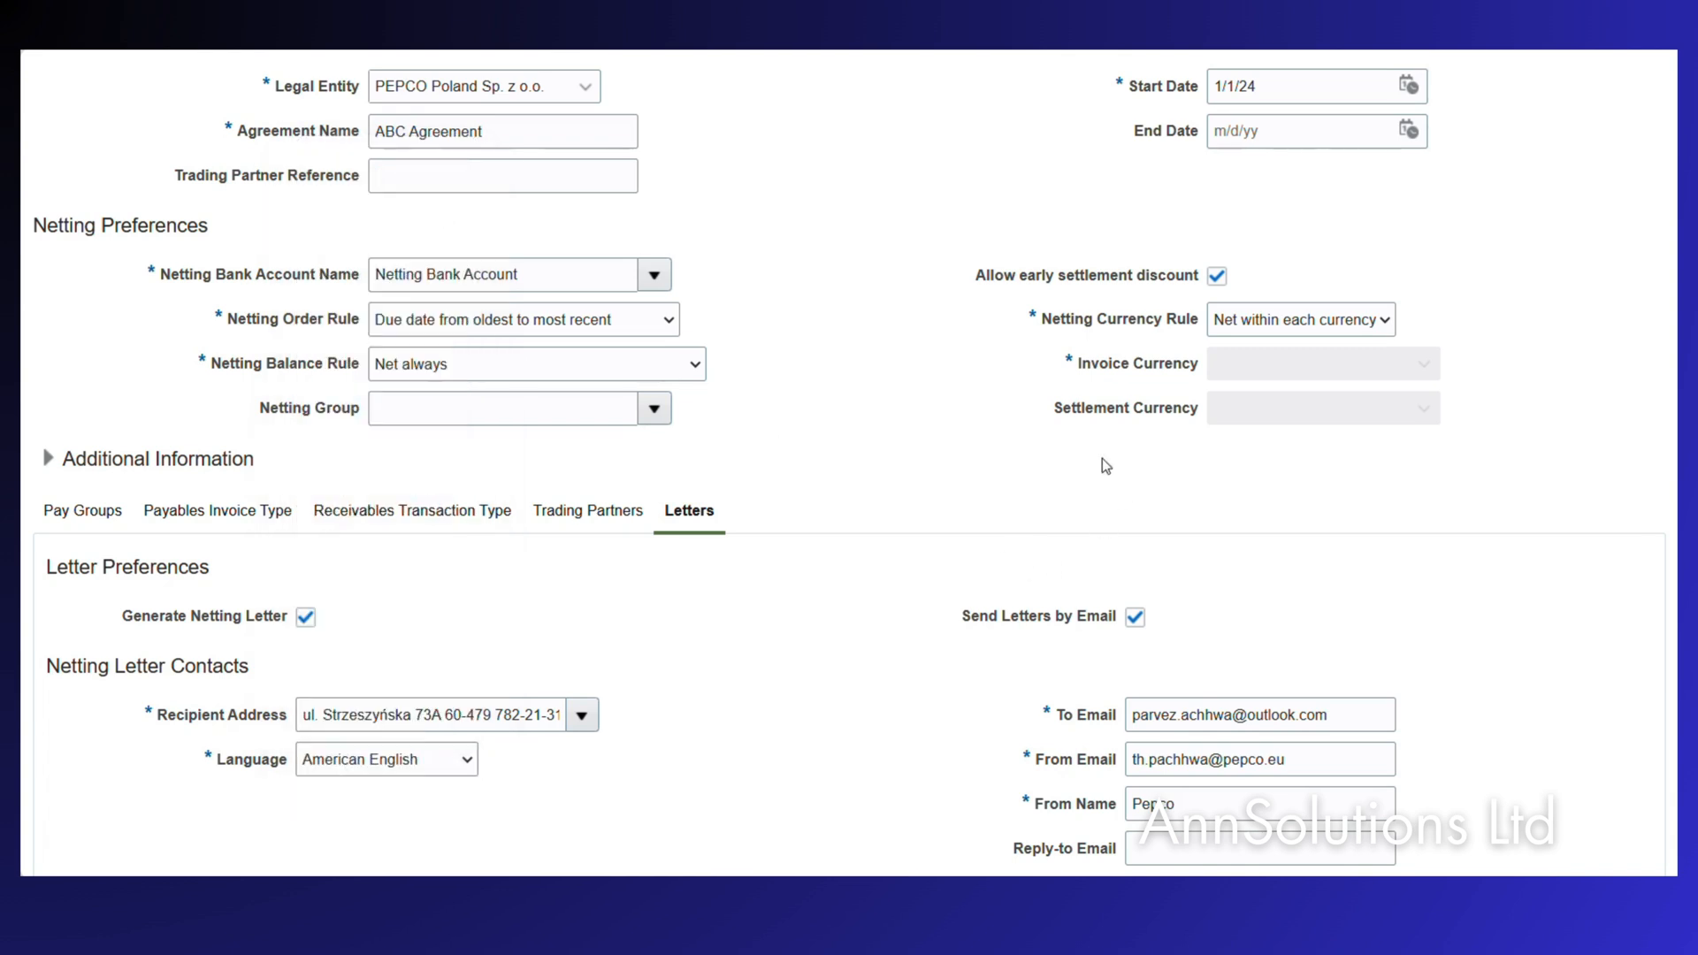
Save the ABC Agreement, dismiss the error and confirmation messages, and close the form.
{"action": "scroll", "coordinate": [1103, 458], "scroll_direction": "up", "scroll_amount": 3}
{"action": "left_click", "coordinate": [1218, 144]}
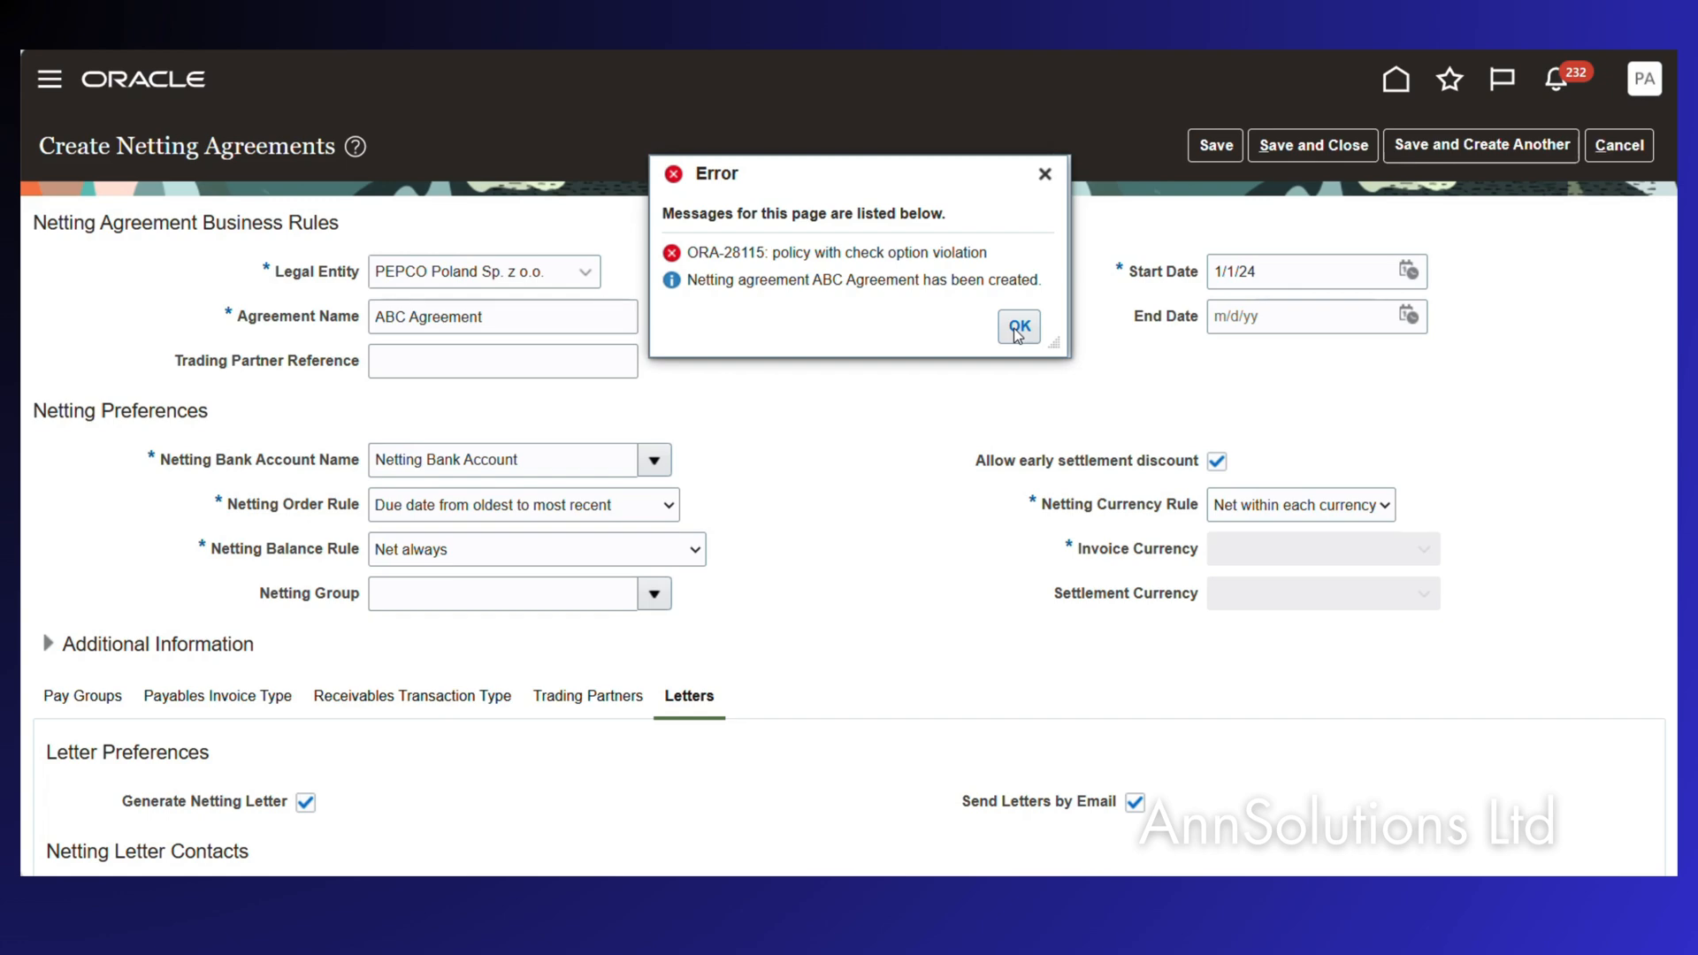
{"action": "left_click", "coordinate": [1017, 334]}
{"action": "left_click", "coordinate": [1320, 146]}
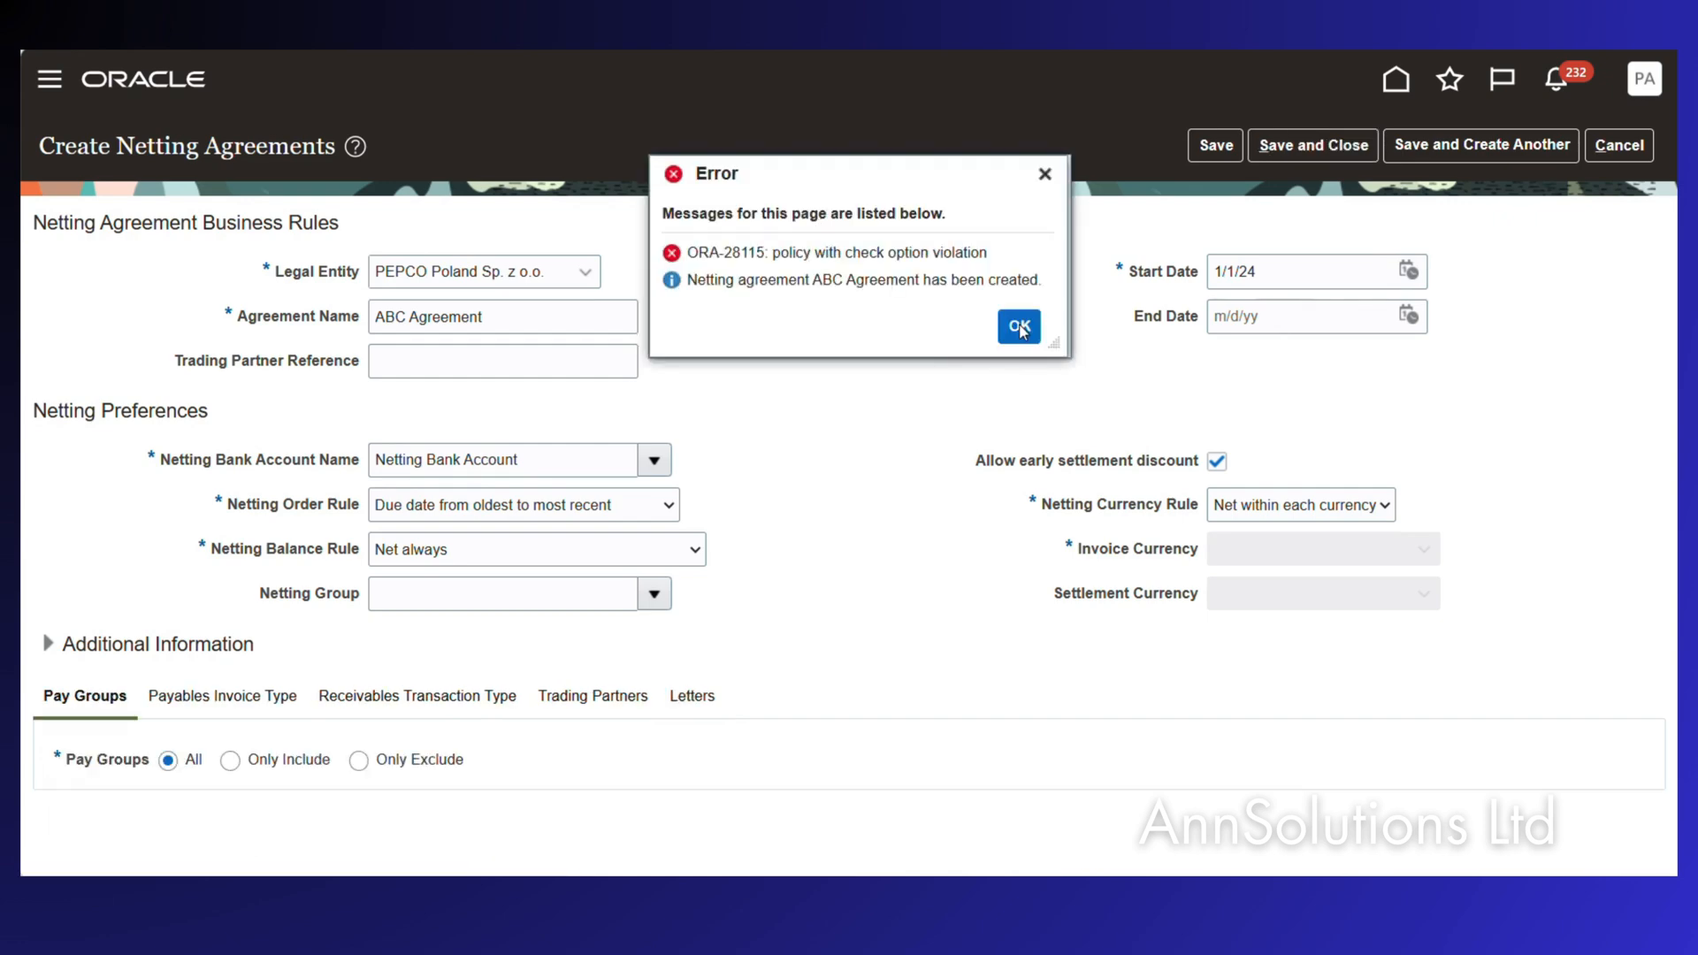
{"action": "left_click", "coordinate": [1019, 326]}
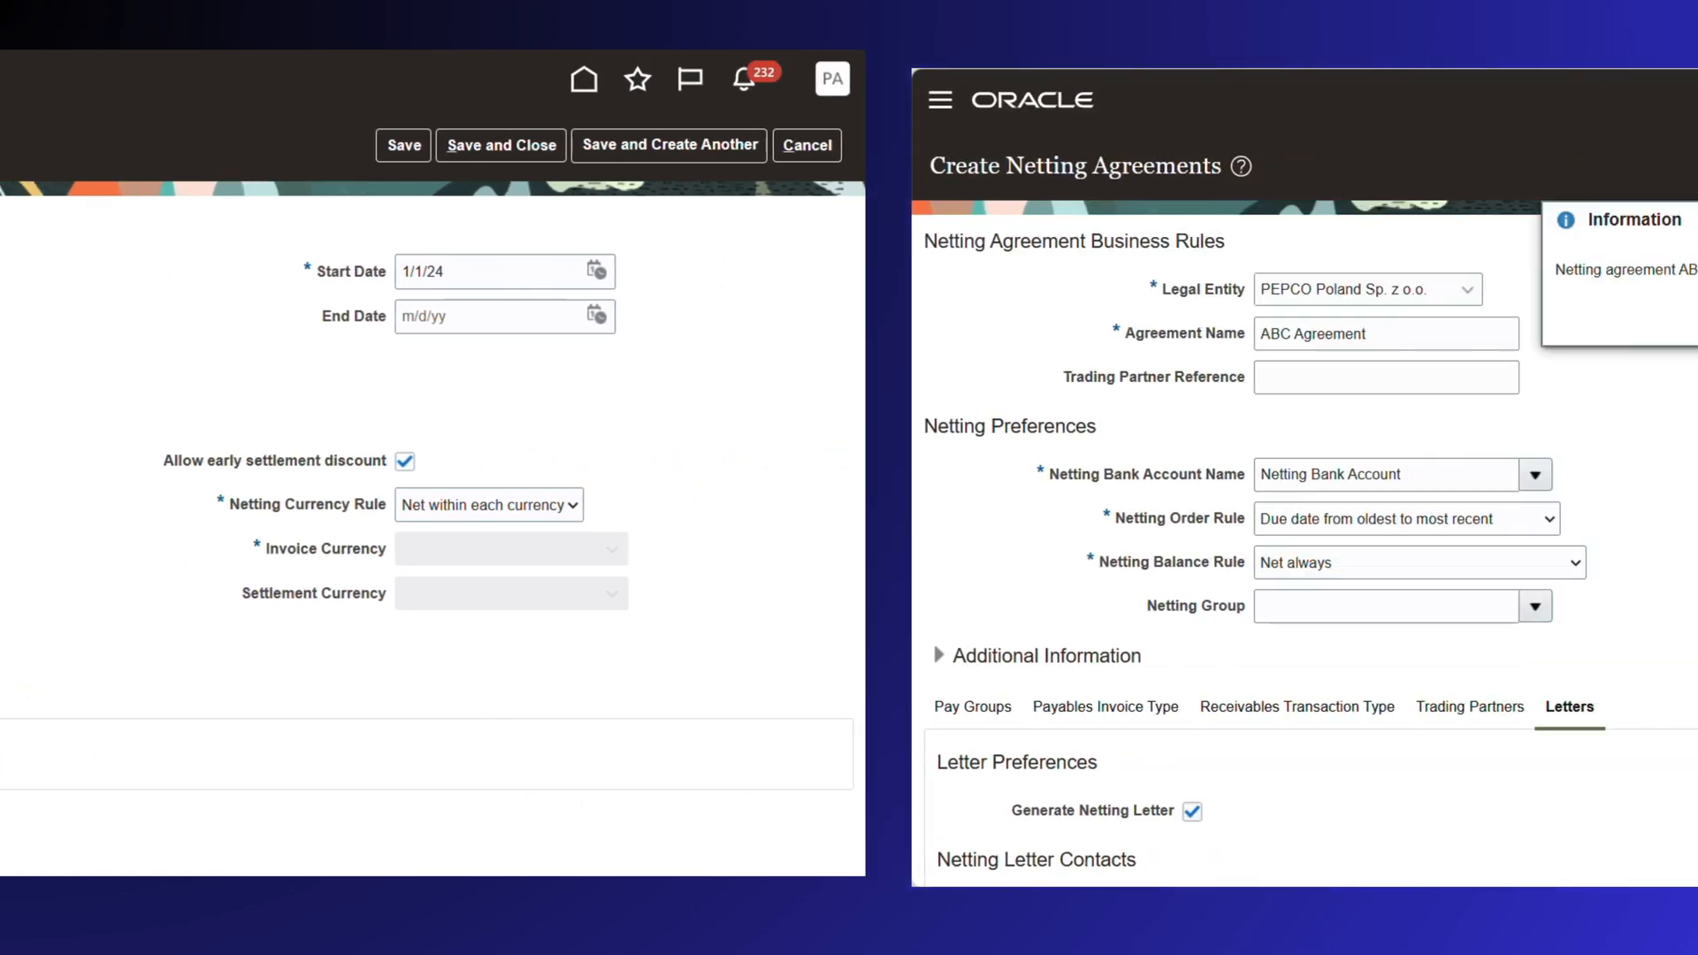
{"action": "left_click", "coordinate": [898, 619]}
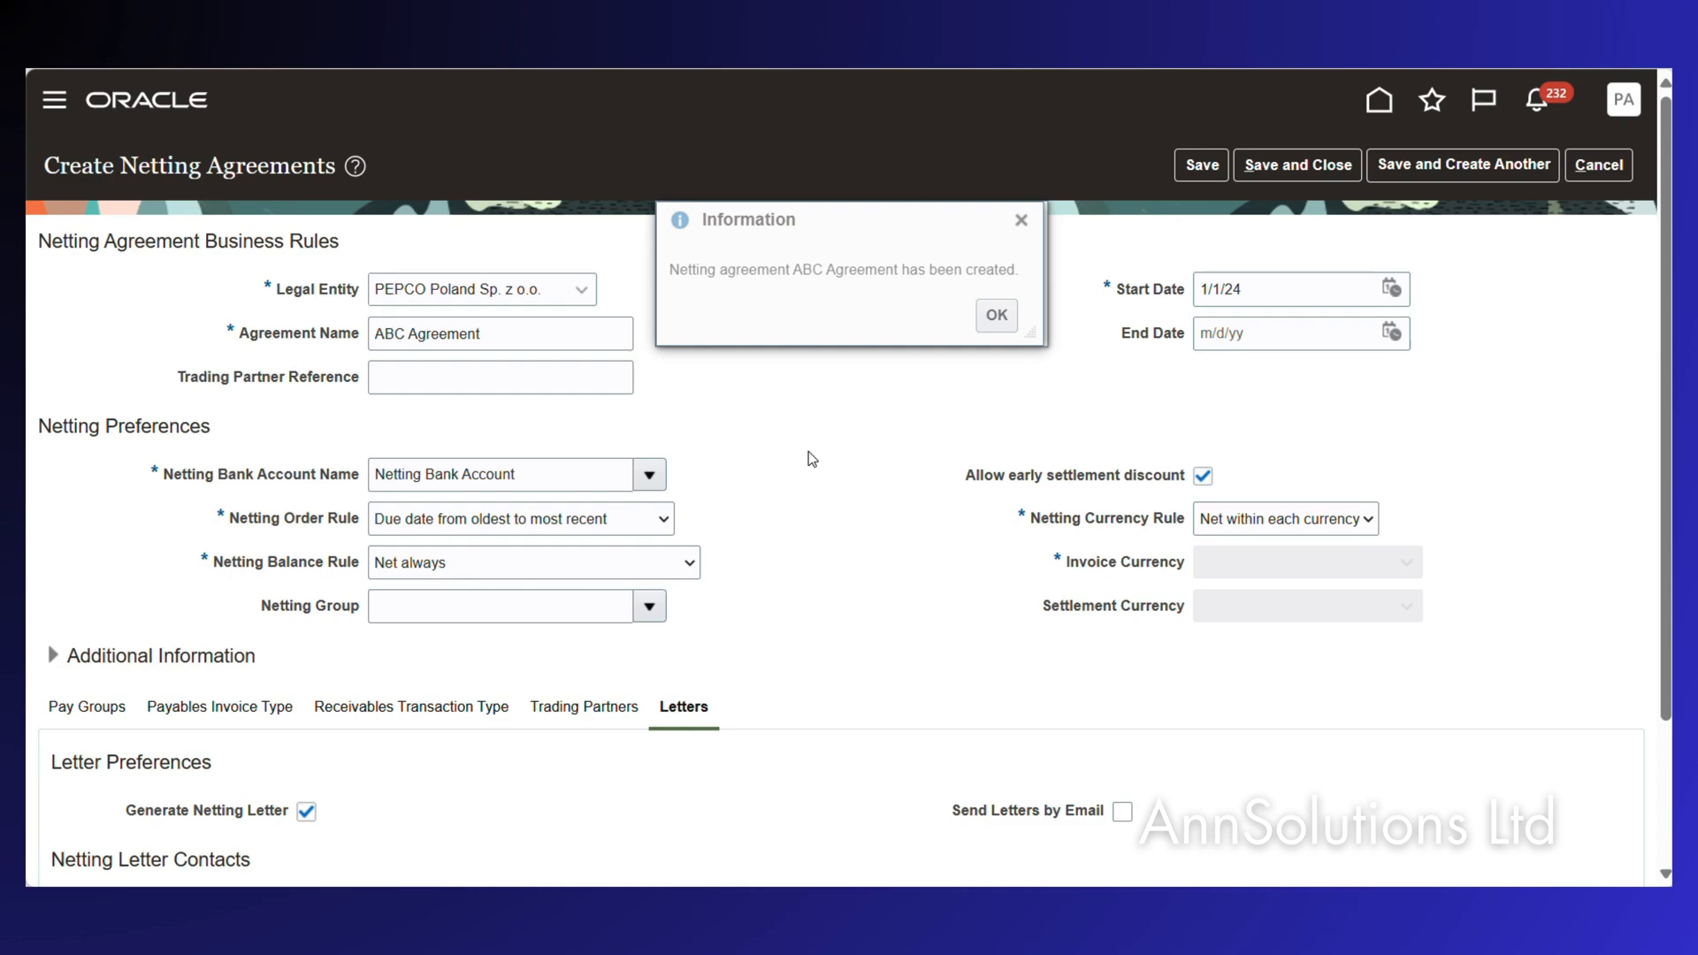
{"action": "left_click", "coordinate": [1011, 325]}
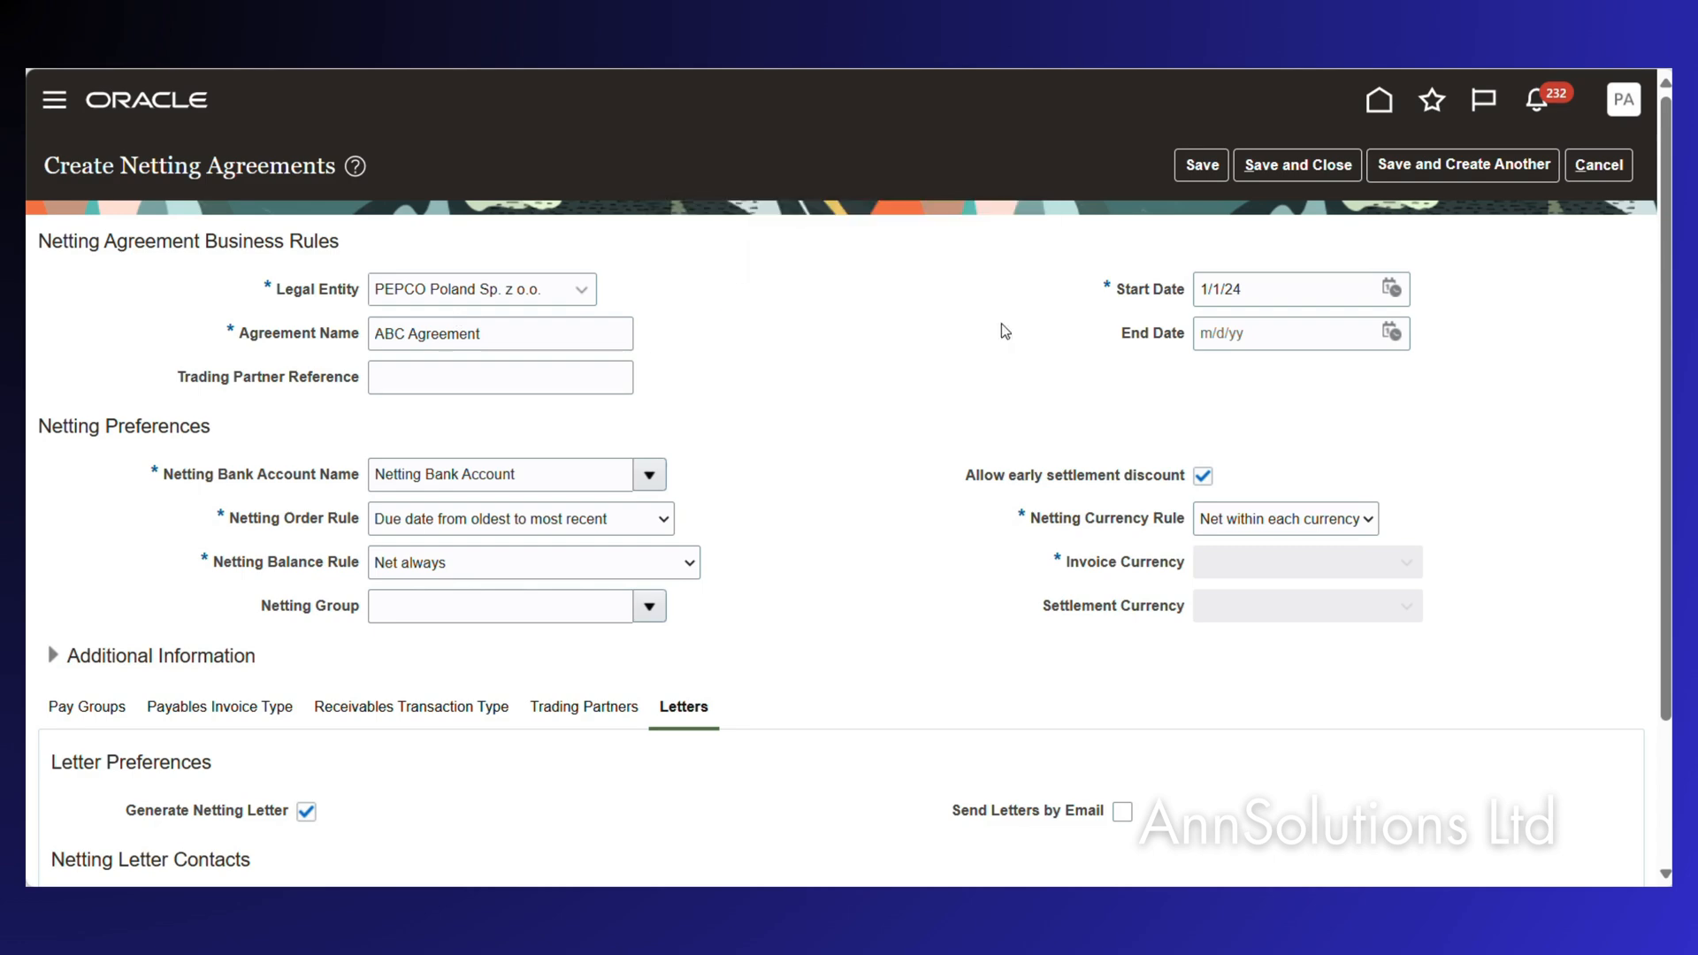
{"action": "left_click", "coordinate": [1298, 164]}
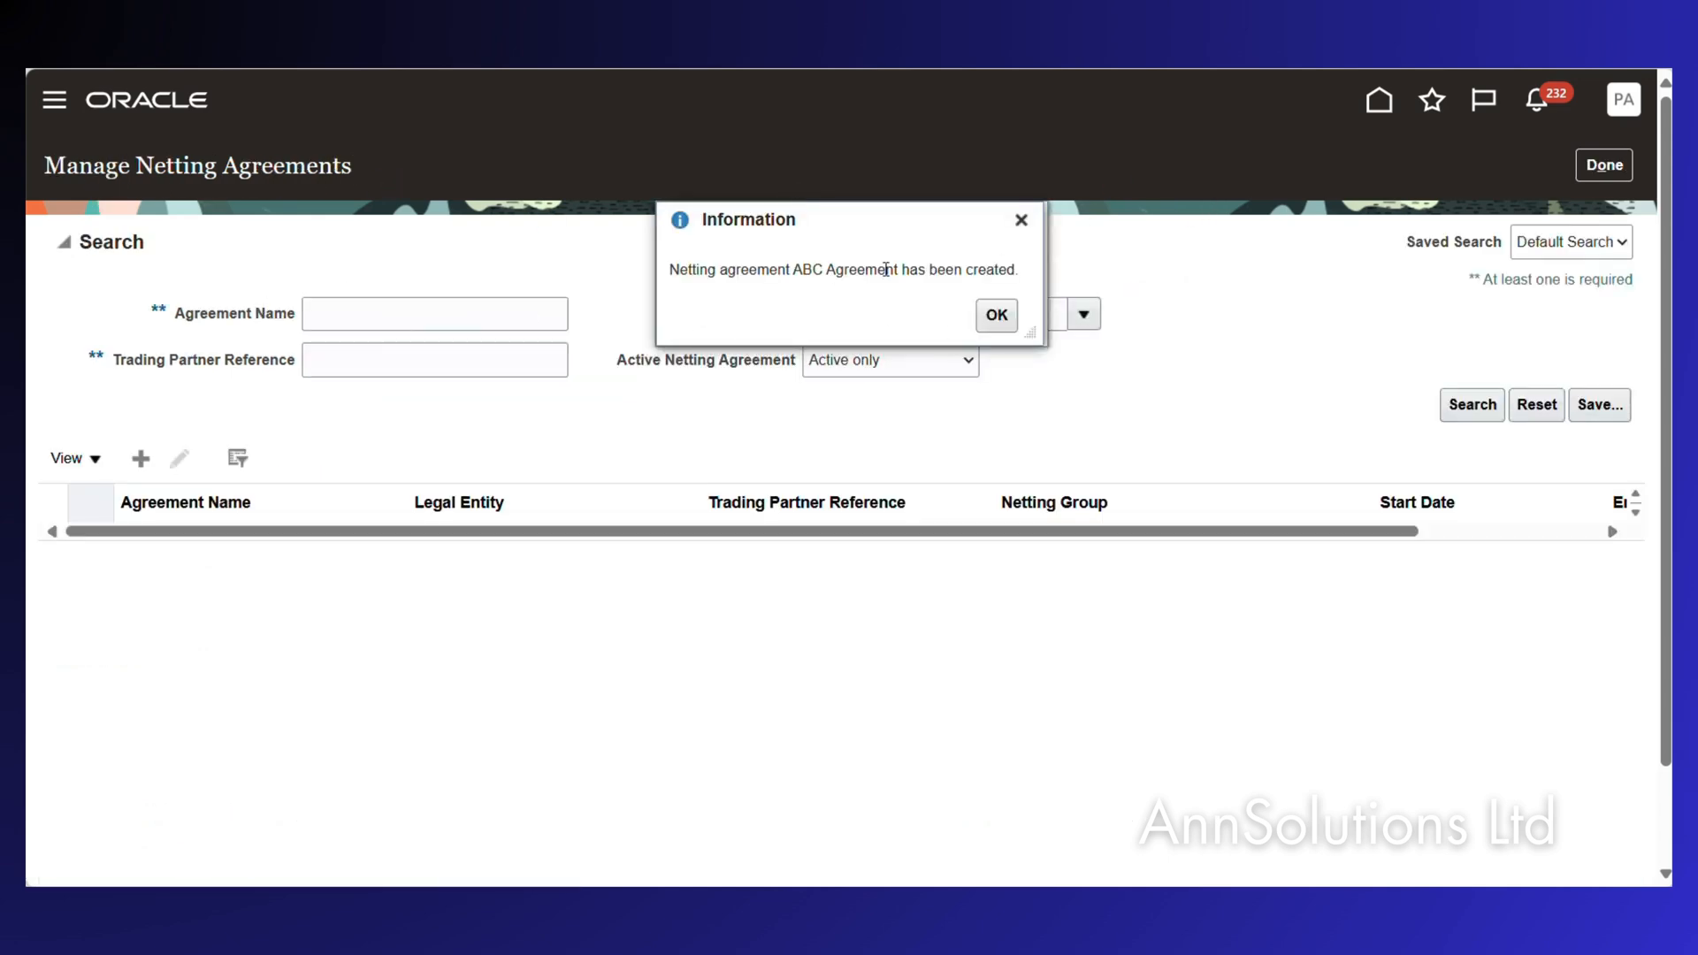
Dismiss the creation notice and enter PEPCO Poland Sp. z o.o. as the Legal Entity criterion.
{"action": "left_click", "coordinate": [997, 315]}
{"action": "left_click", "coordinate": [1474, 406]}
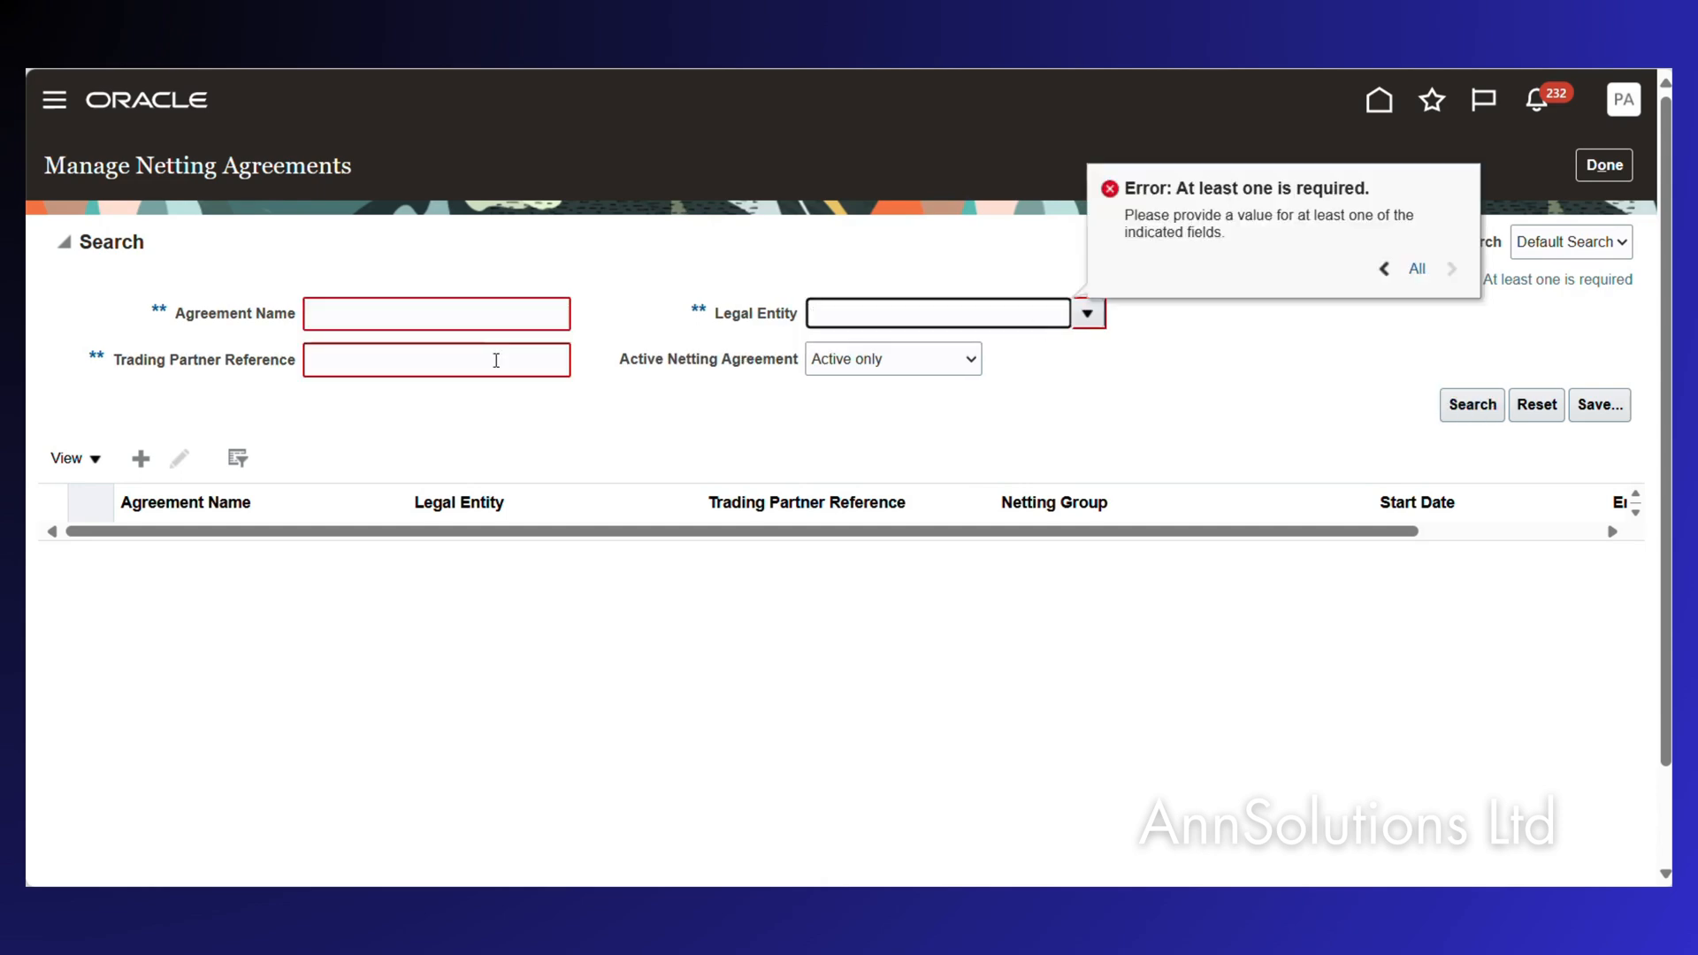
{"action": "type", "text": "1"}
{"action": "key", "text": "BackSpace"}
{"action": "key", "text": "BackSpace"}
{"action": "type", "text": "O"}
{"action": "key", "text": "Tab"}
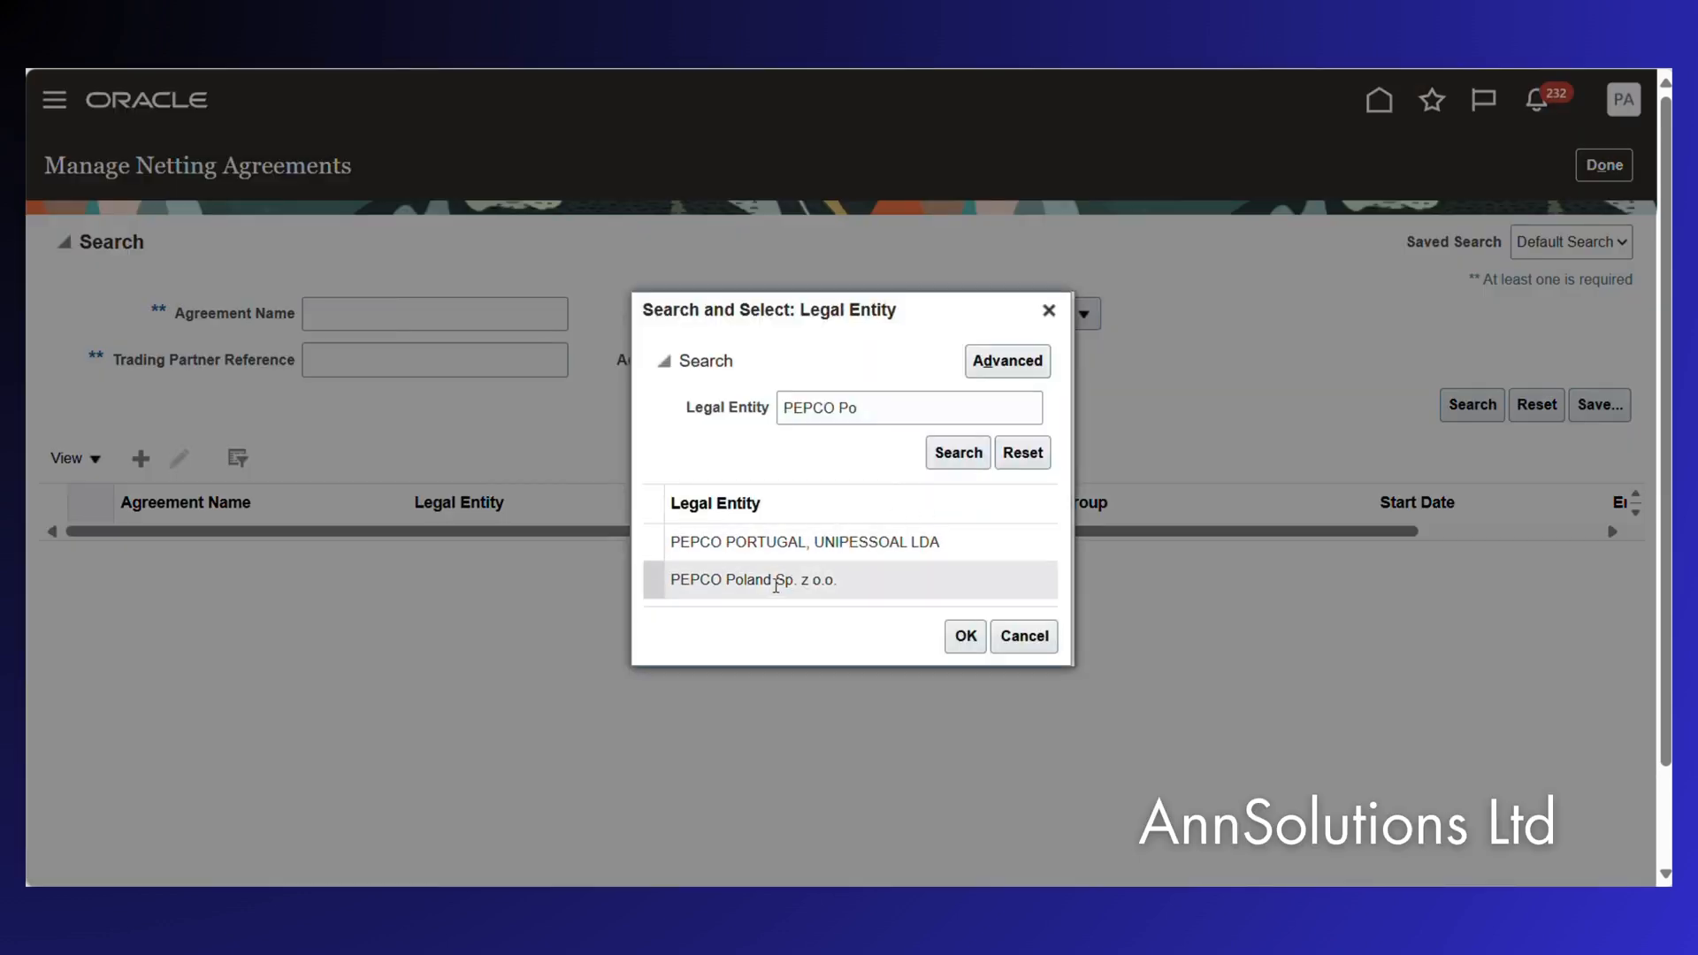
{"action": "left_click", "coordinate": [770, 580]}
{"action": "left_click", "coordinate": [1015, 634]}
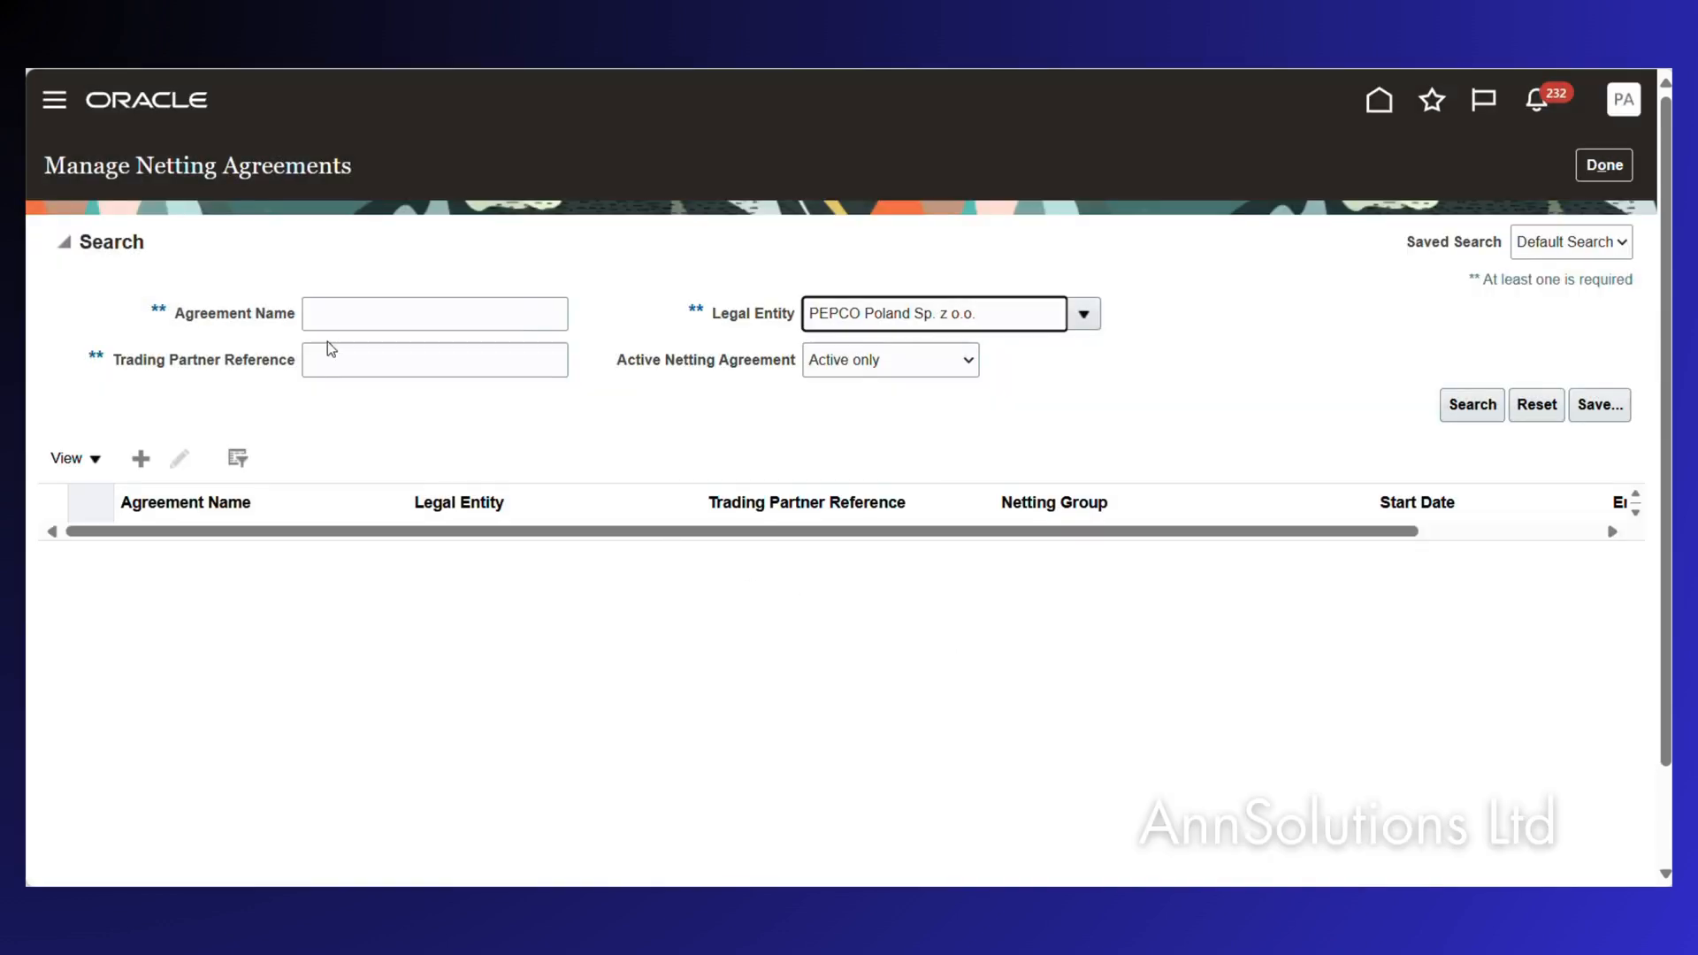
Go to the Fusion home tab and open the Security Console from Navigator's Tools group.
{"action": "mouse_move", "coordinate": [124, 133]}
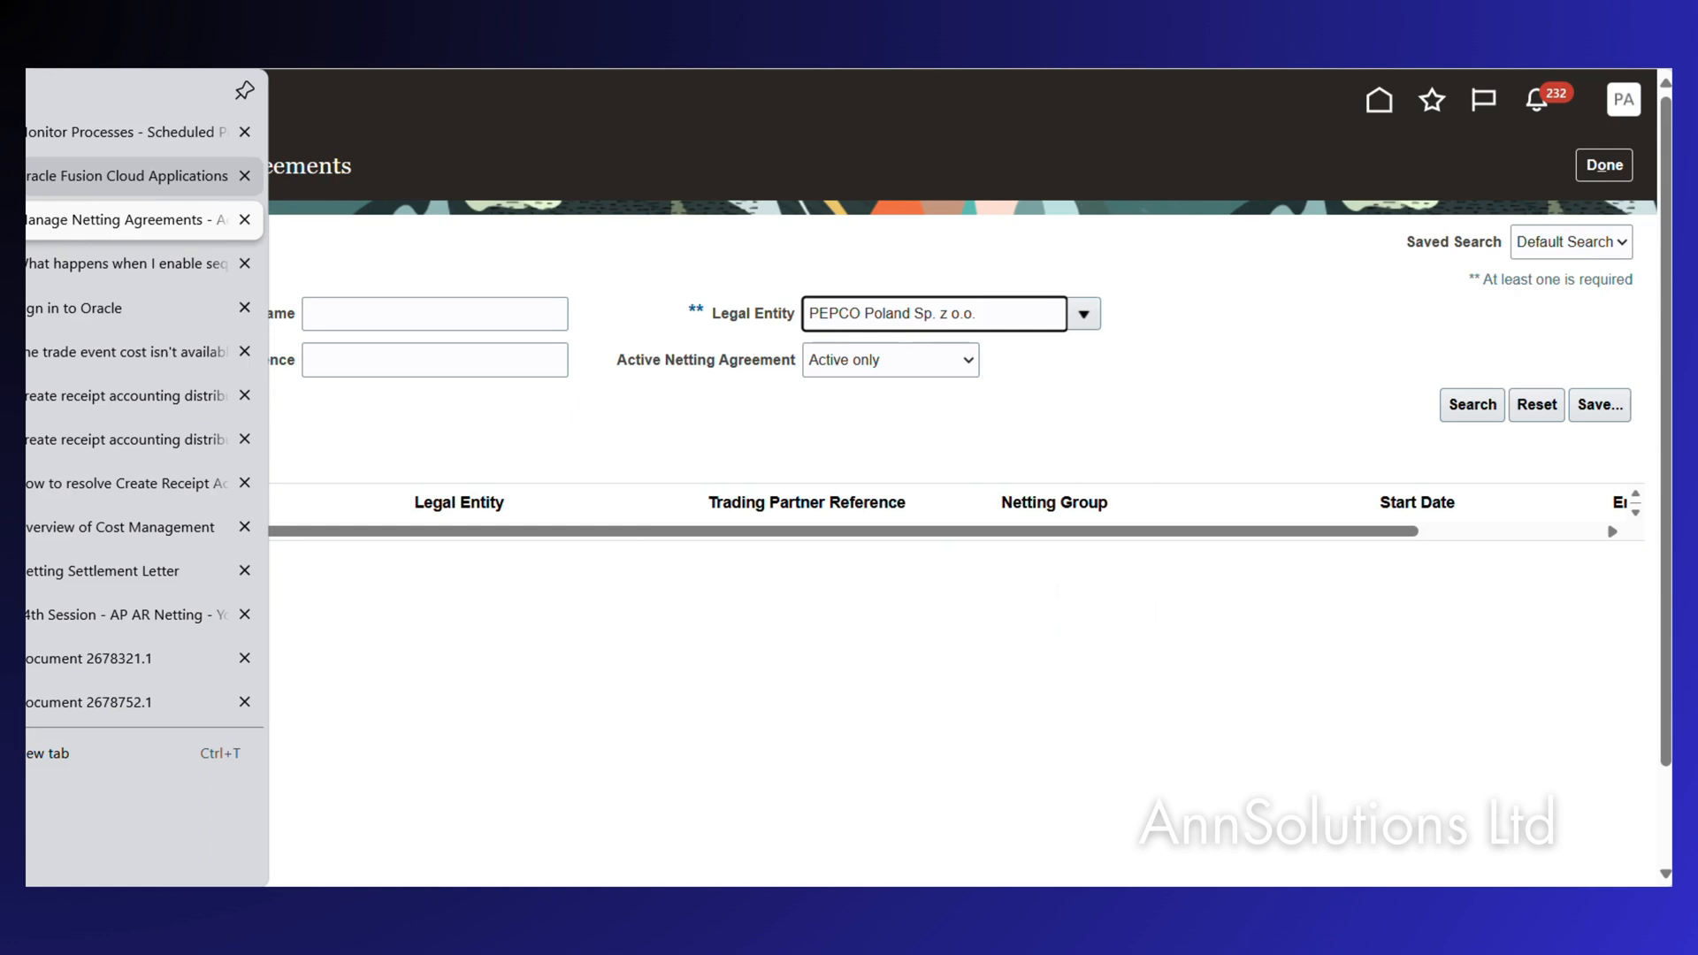
{"action": "left_click", "coordinate": [252, 176]}
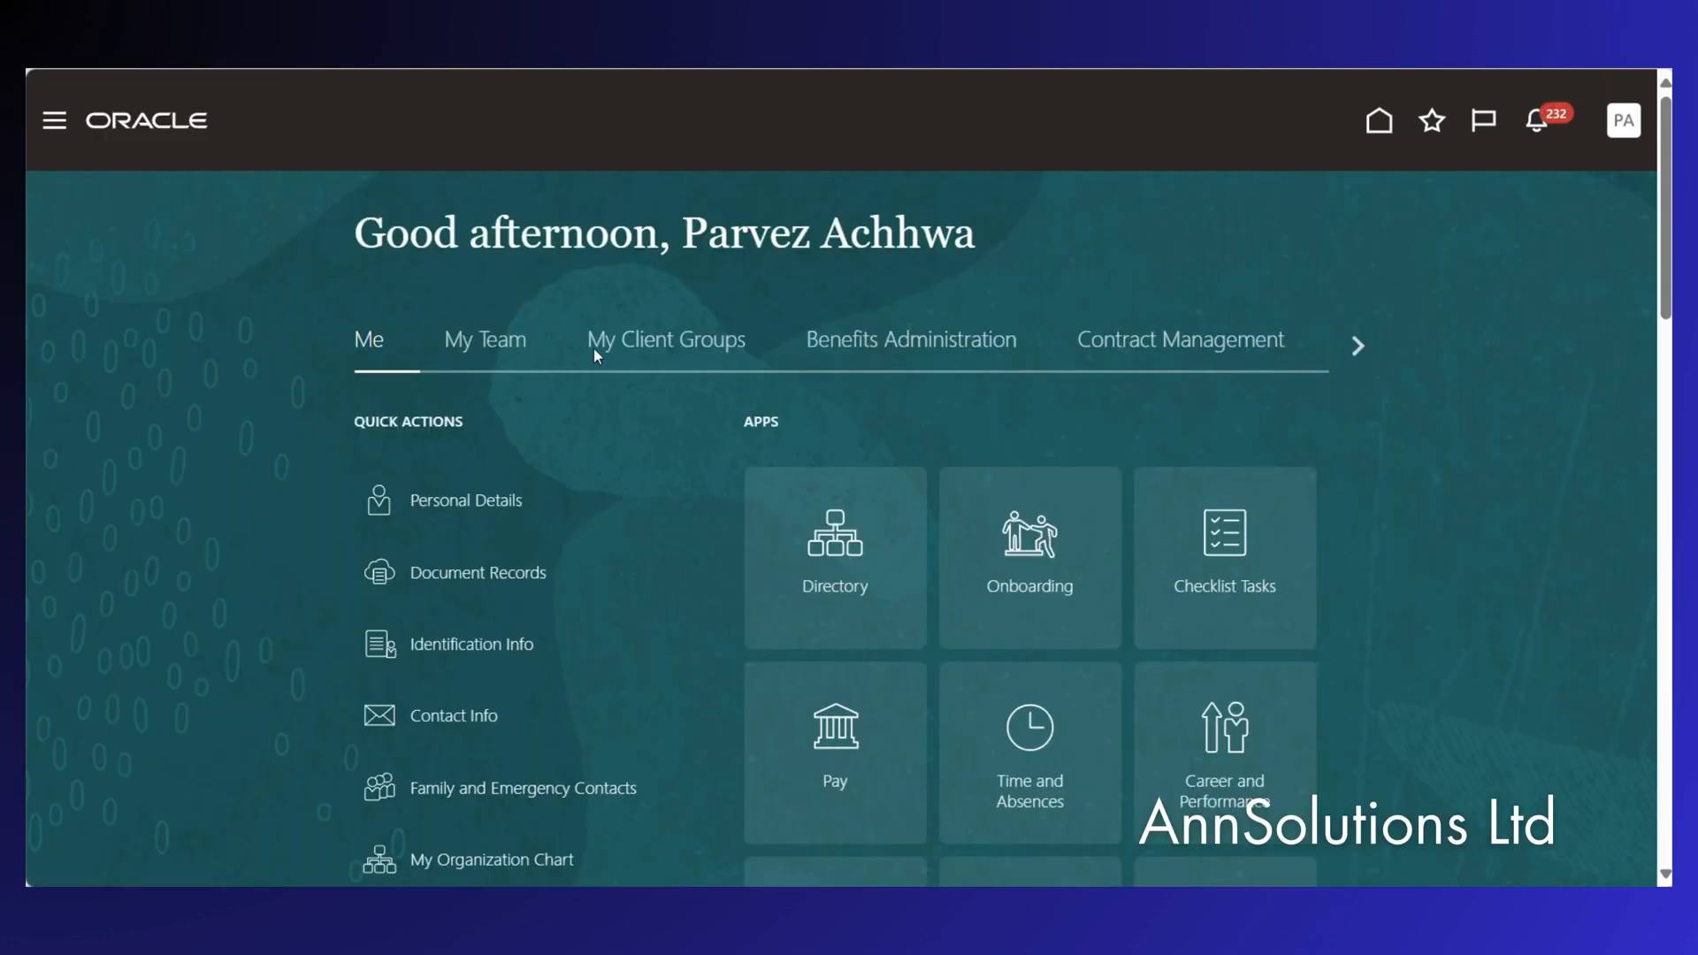
{"action": "left_click", "coordinate": [55, 120]}
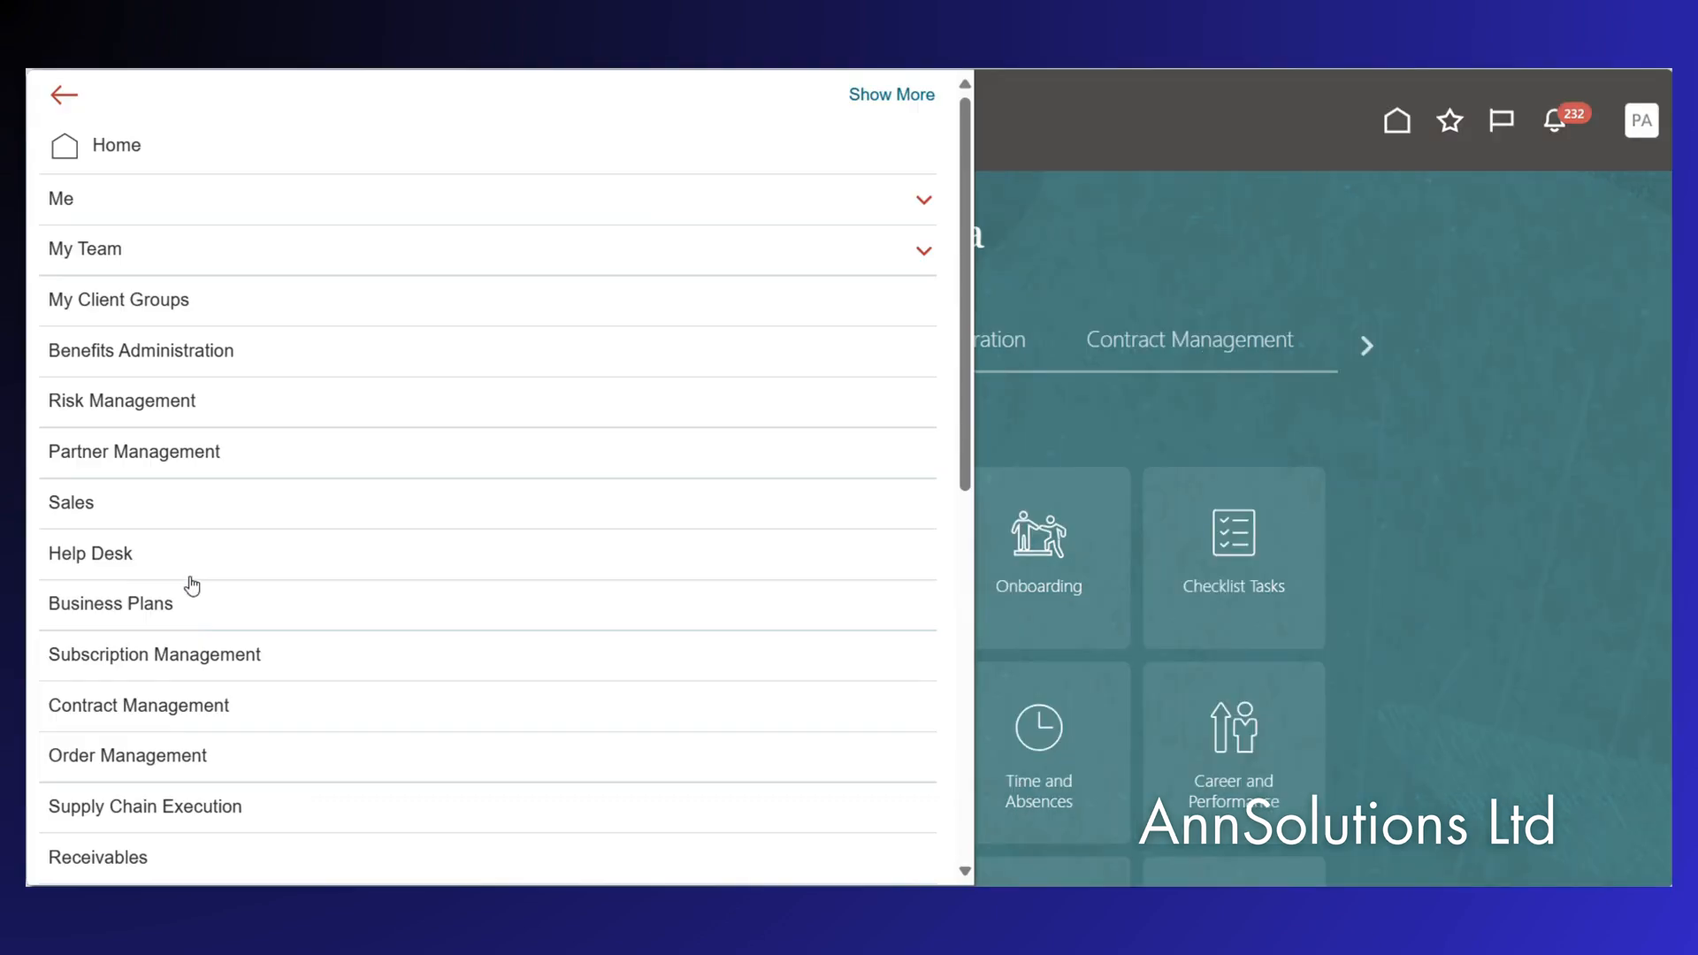
{"action": "scroll", "coordinate": [171, 731], "scroll_direction": "down", "scroll_amount": 6}
{"action": "scroll", "coordinate": [176, 743], "scroll_direction": "down", "scroll_amount": 3}
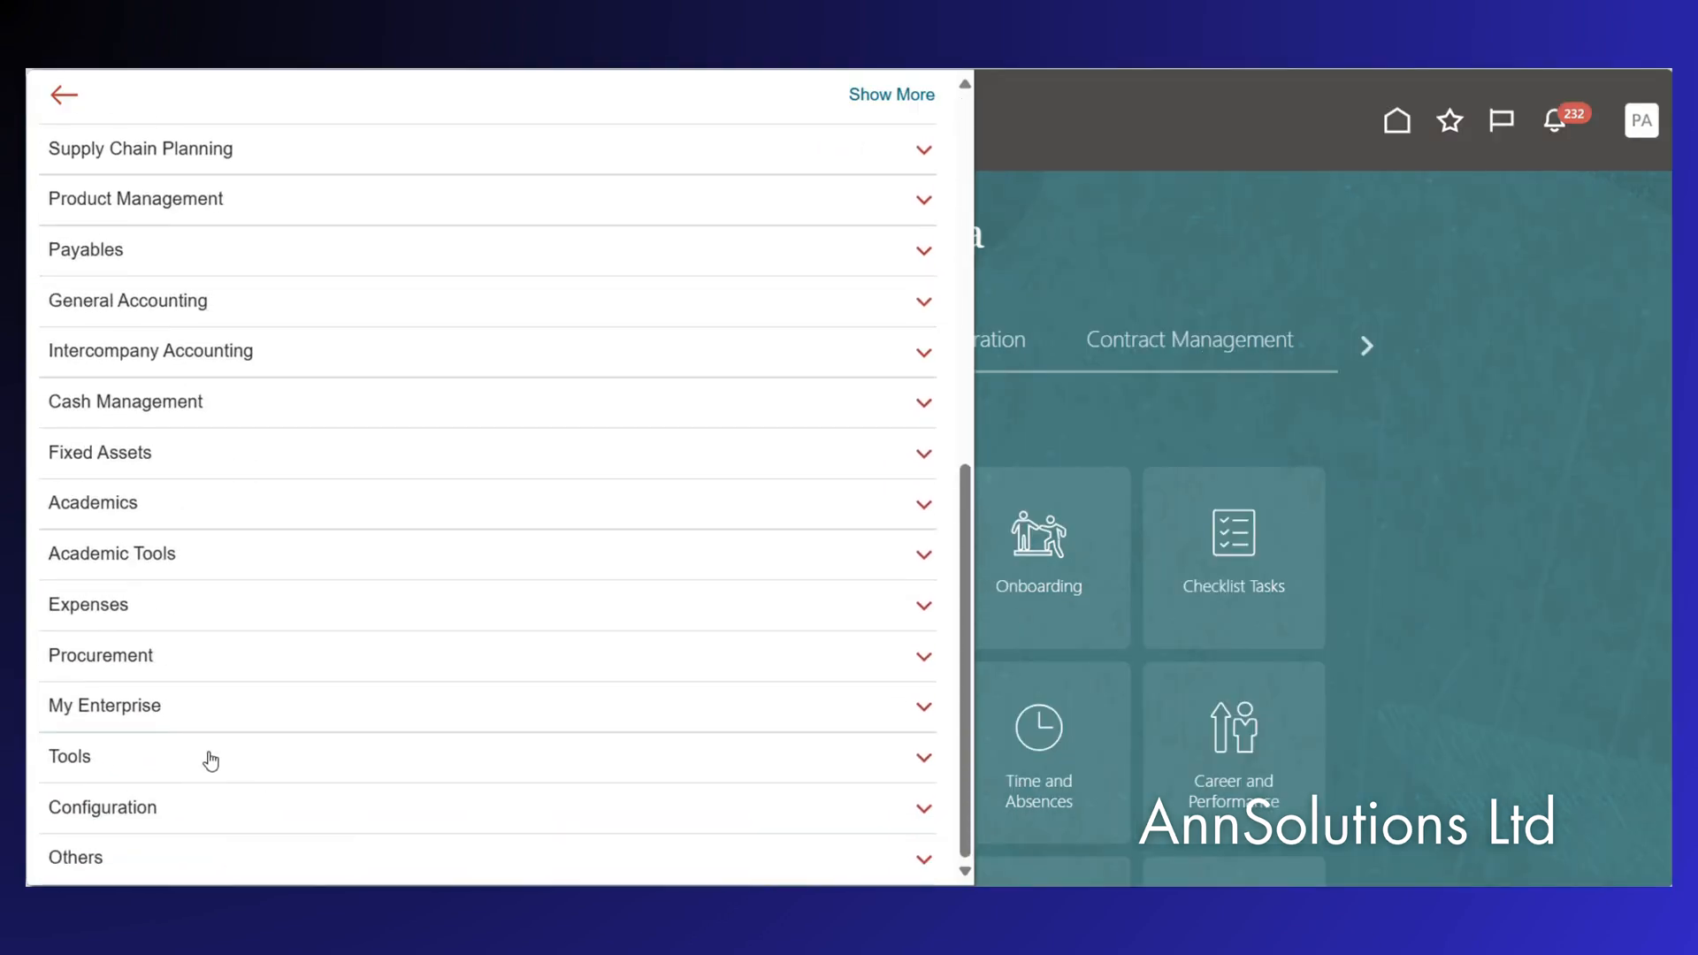
{"action": "left_click", "coordinate": [199, 759]}
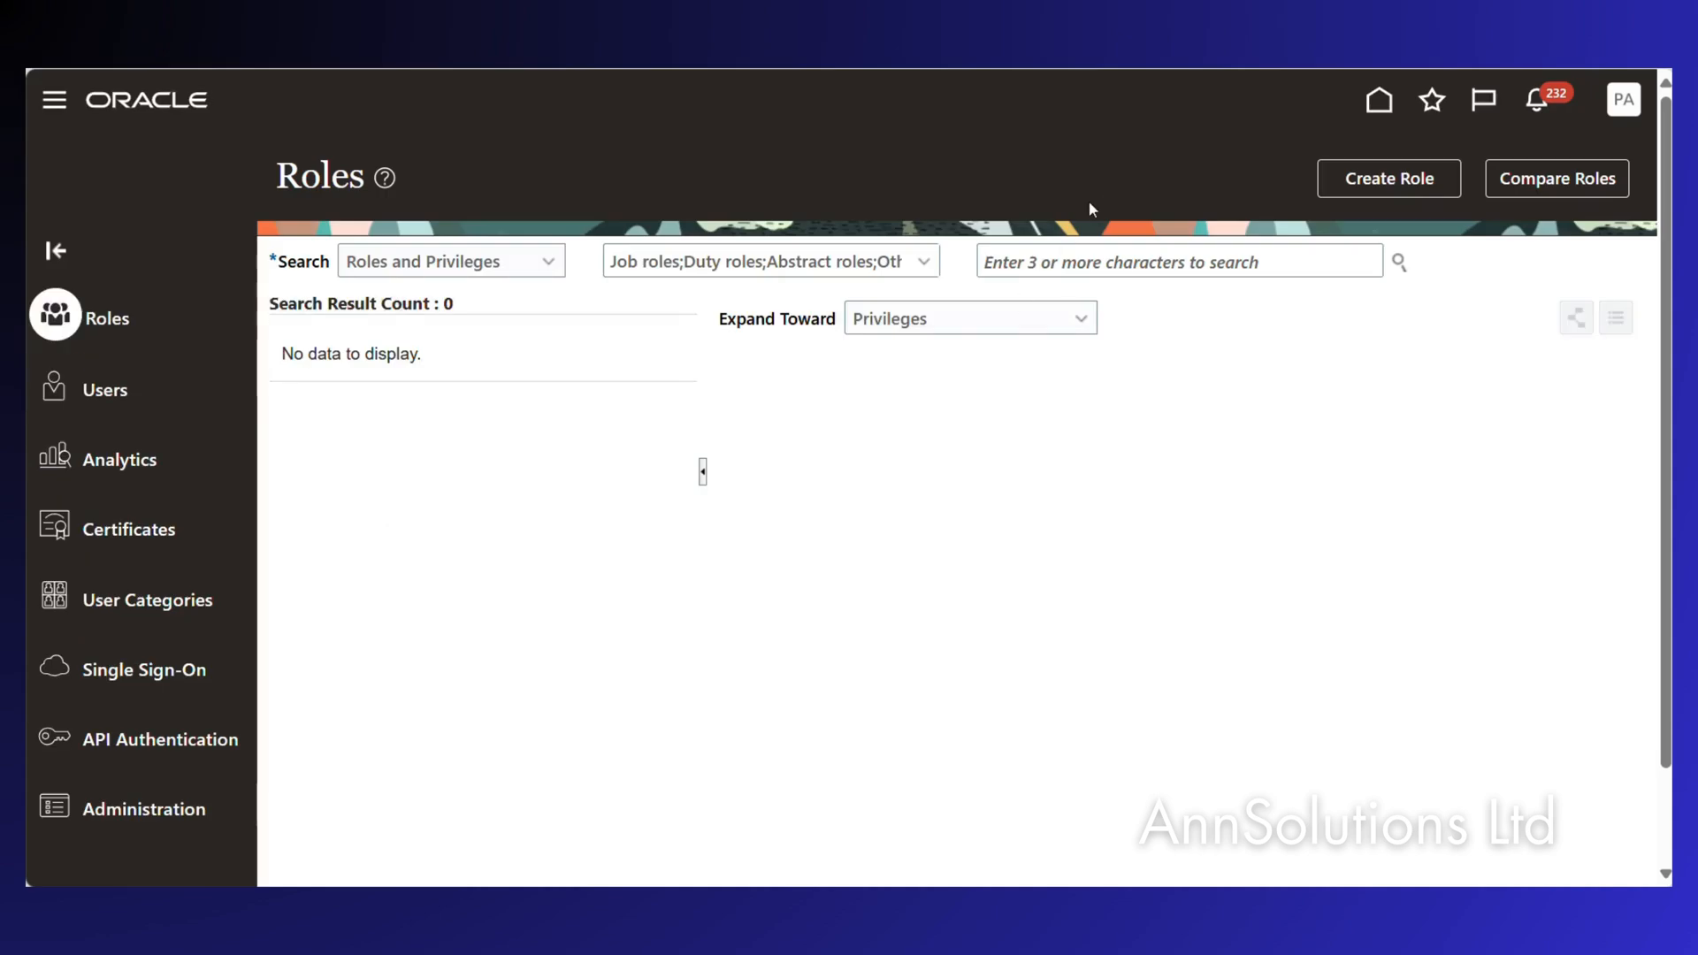
Search roles for 'XX Net' and select XX Netting Manager Job Role.
{"action": "left_click", "coordinate": [1016, 257]}
{"action": "type", "text": "XX "}
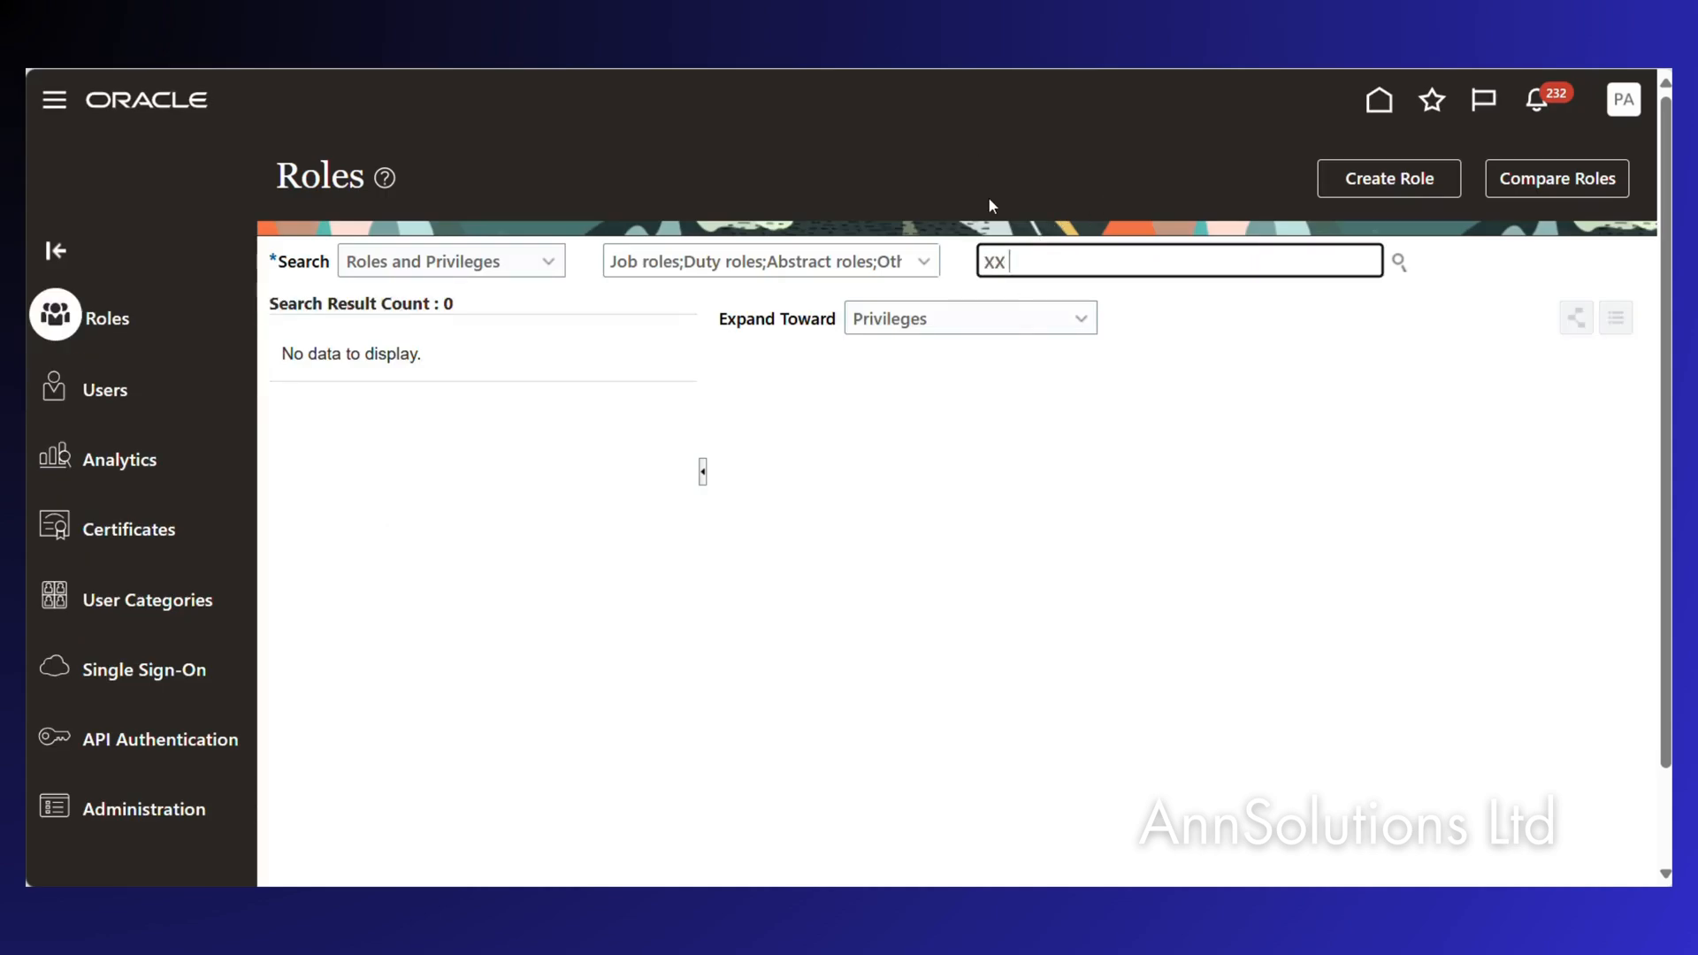
{"action": "type", "text": "Net"}
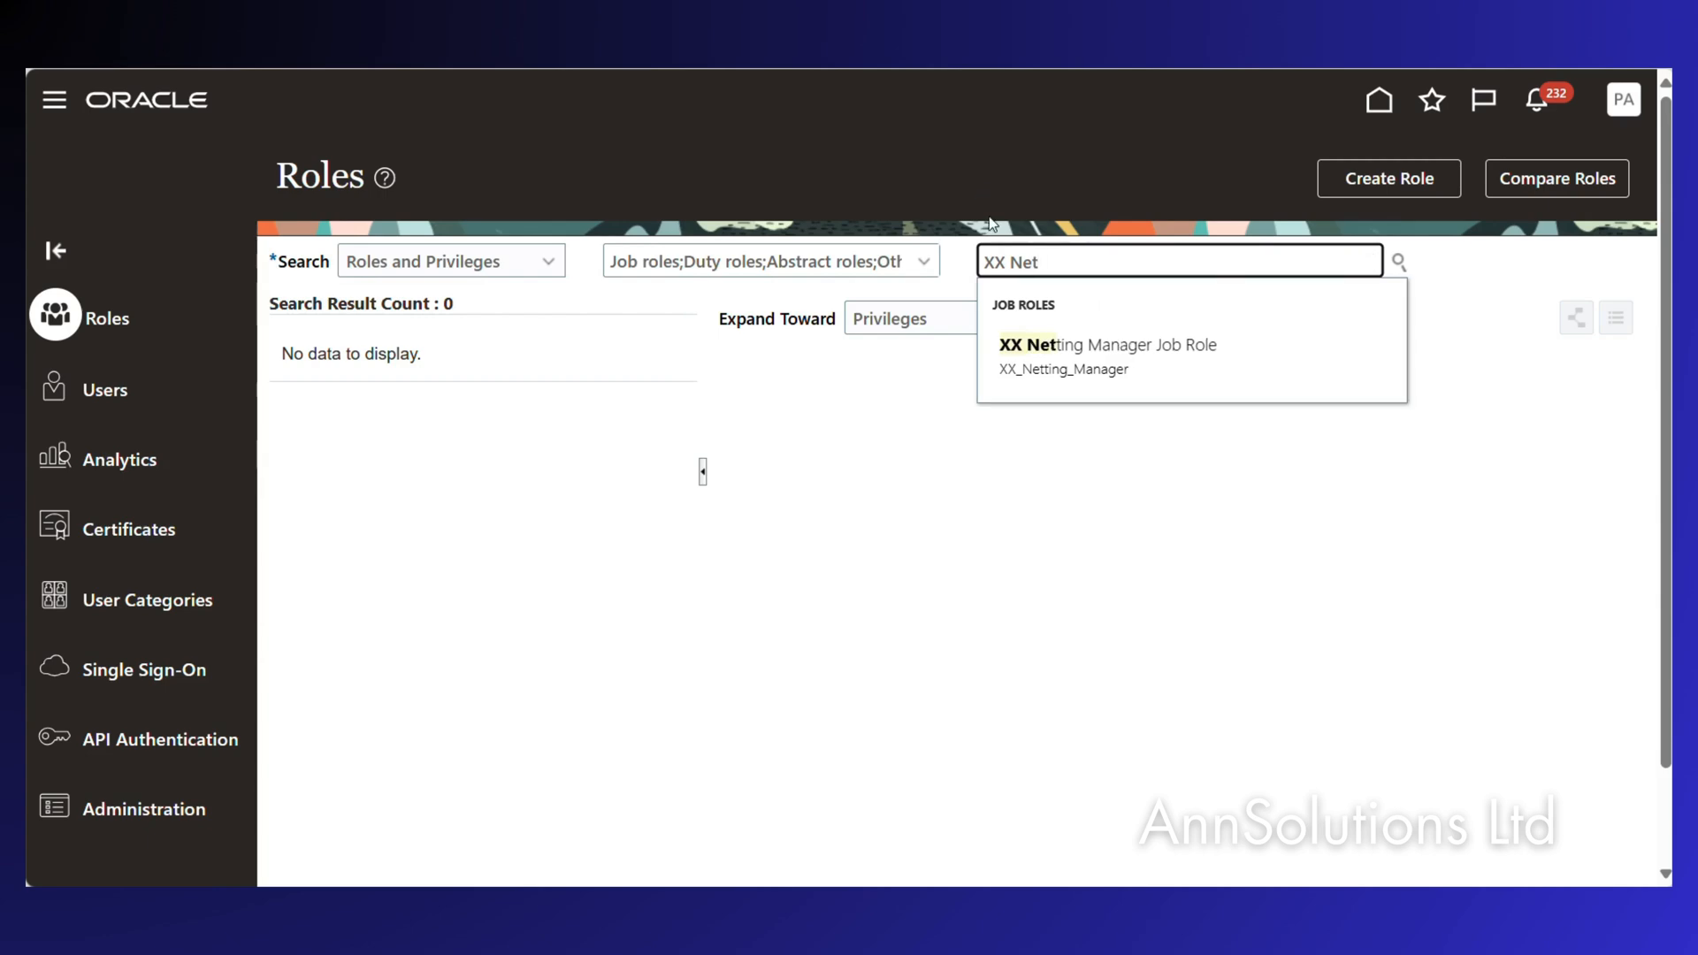
{"action": "left_click", "coordinate": [1073, 387]}
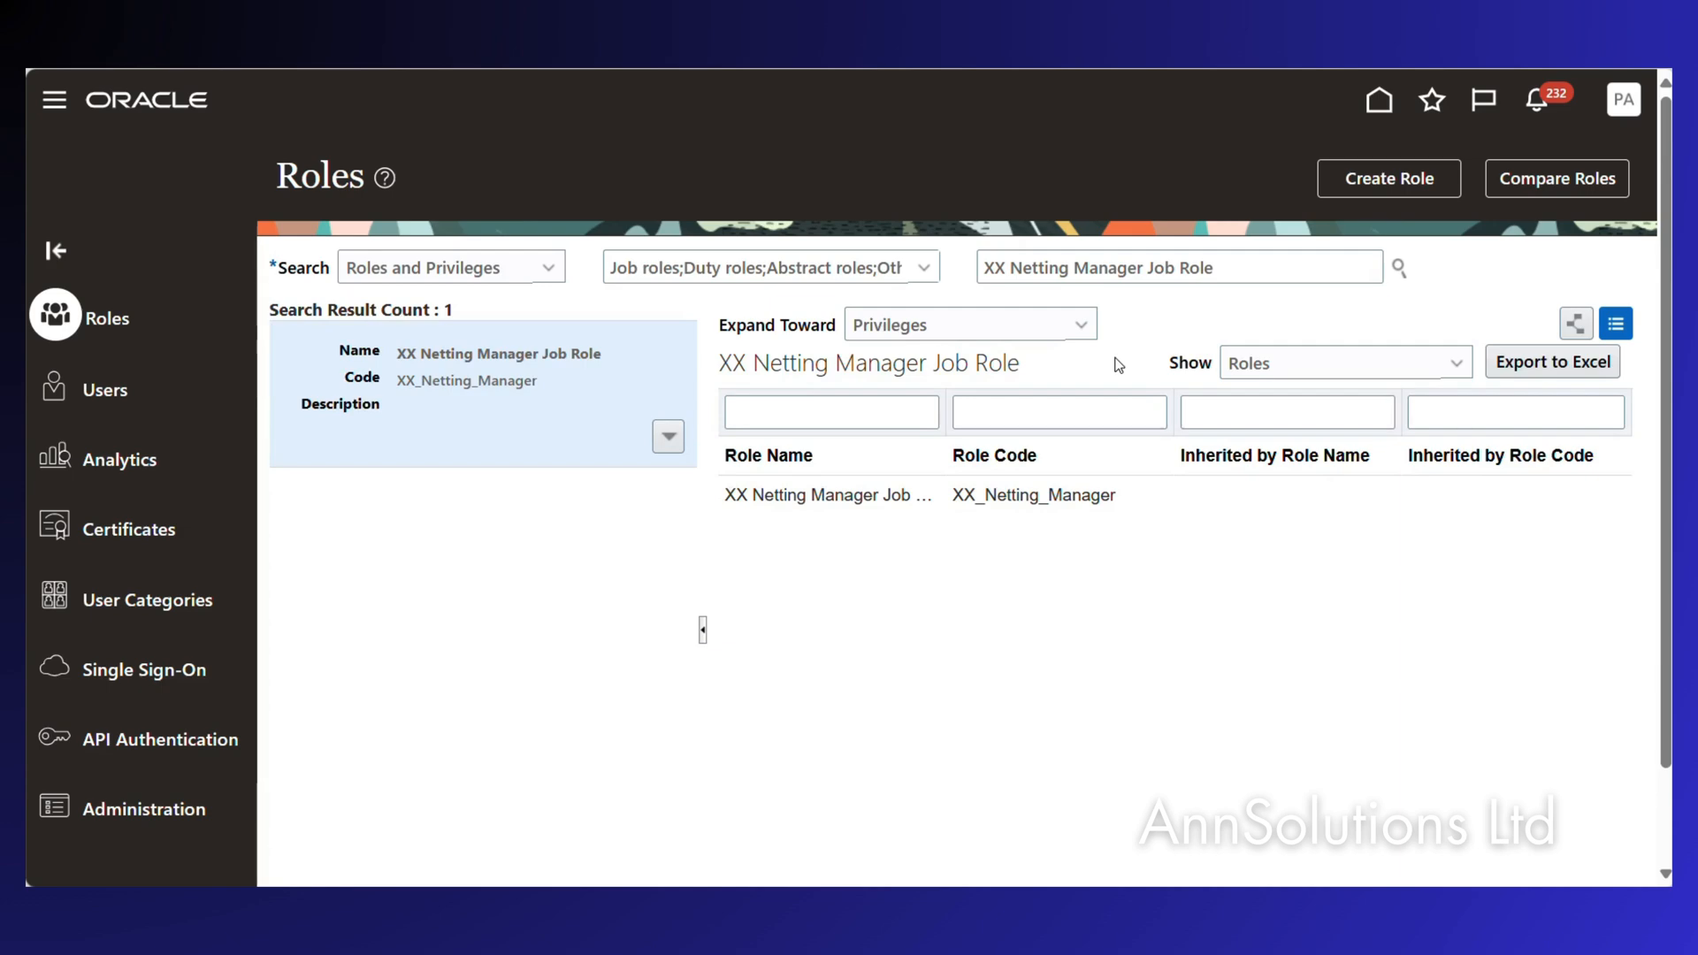
Edit the XX Netting Manager Job Role and jump to its Data Security Policies stop.
{"action": "left_click", "coordinate": [681, 440]}
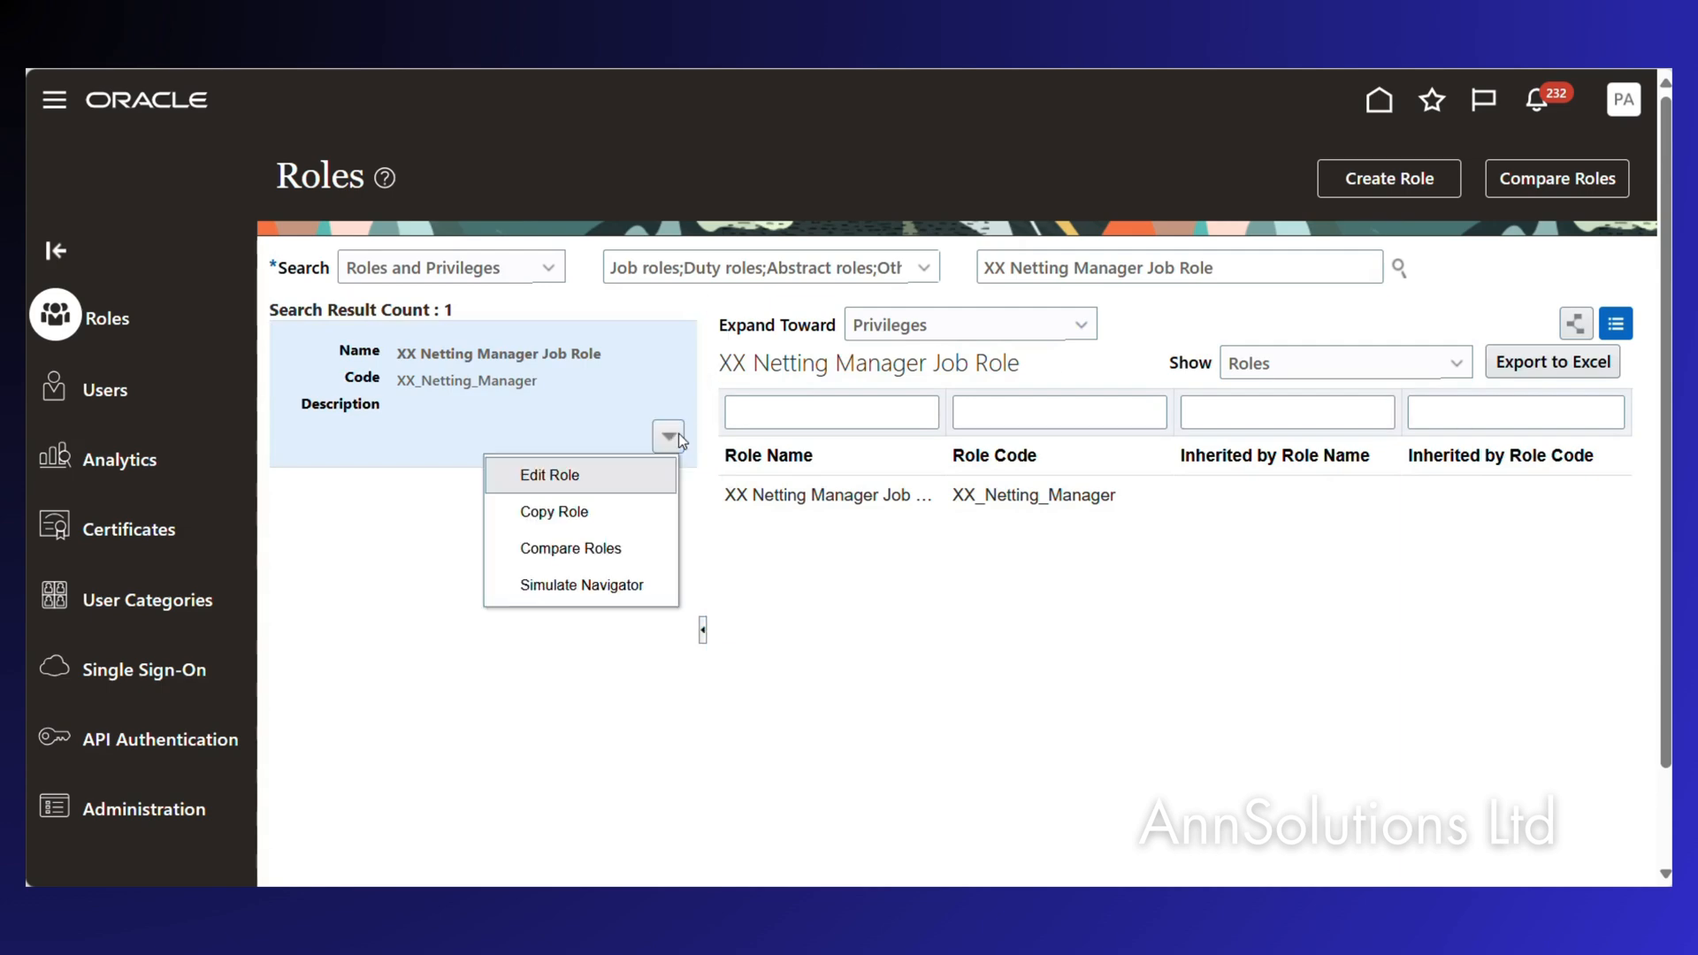
{"action": "left_click", "coordinate": [550, 477]}
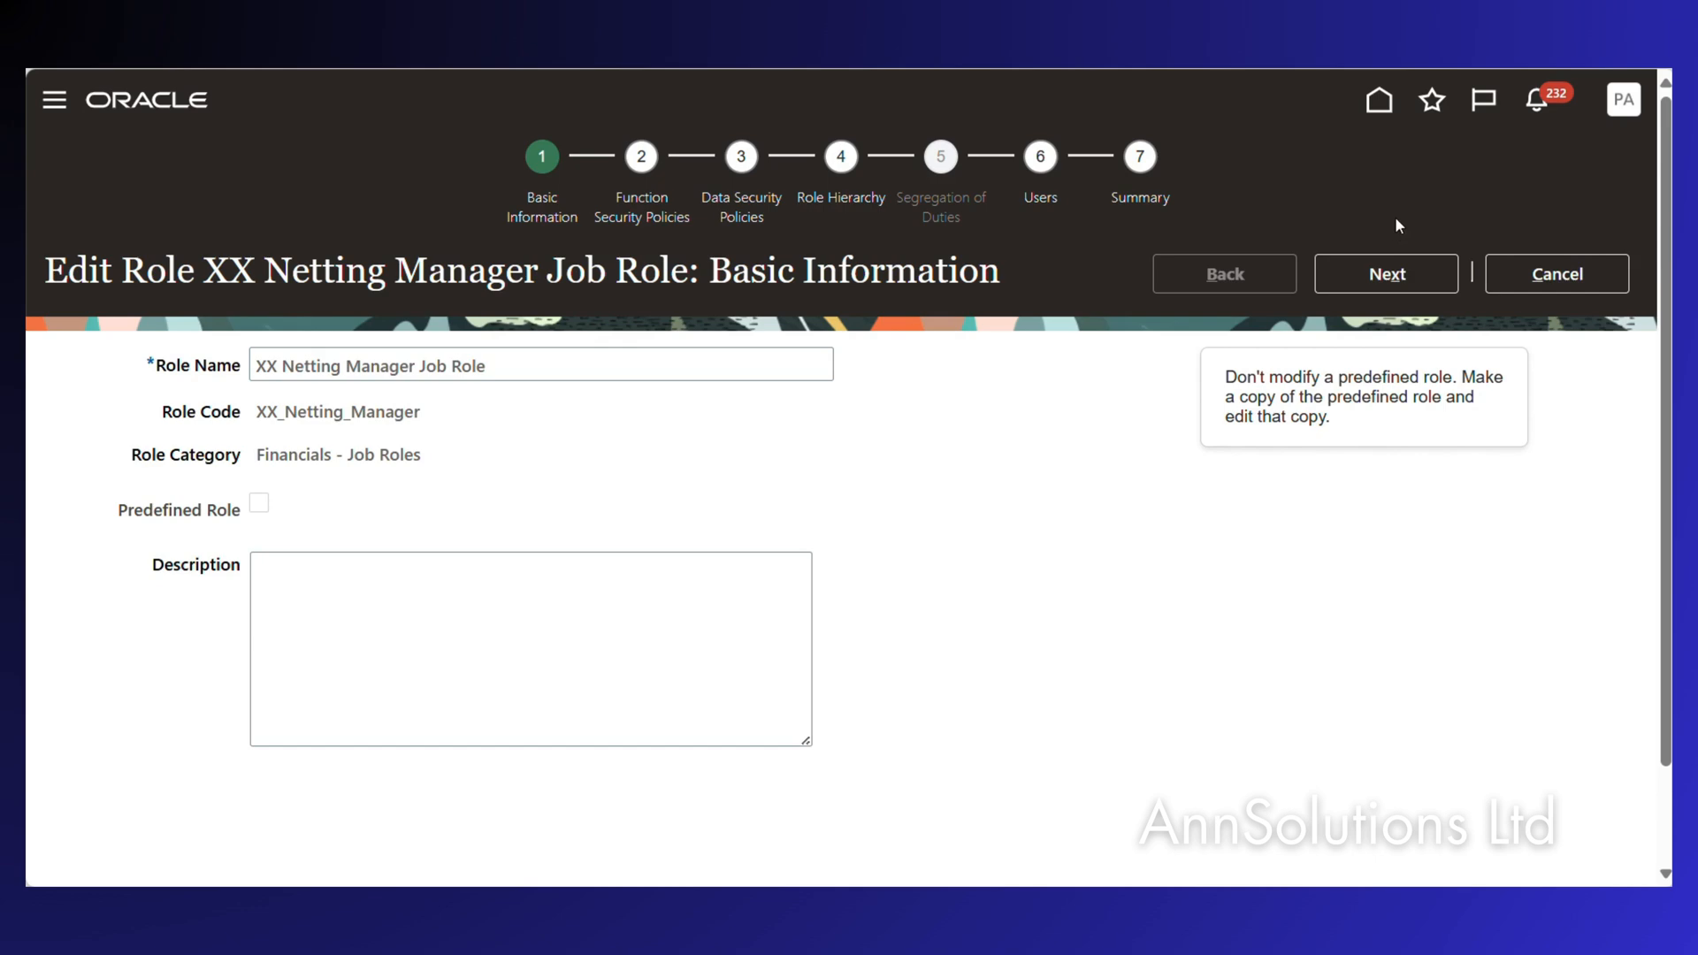
{"action": "left_click", "coordinate": [1387, 275]}
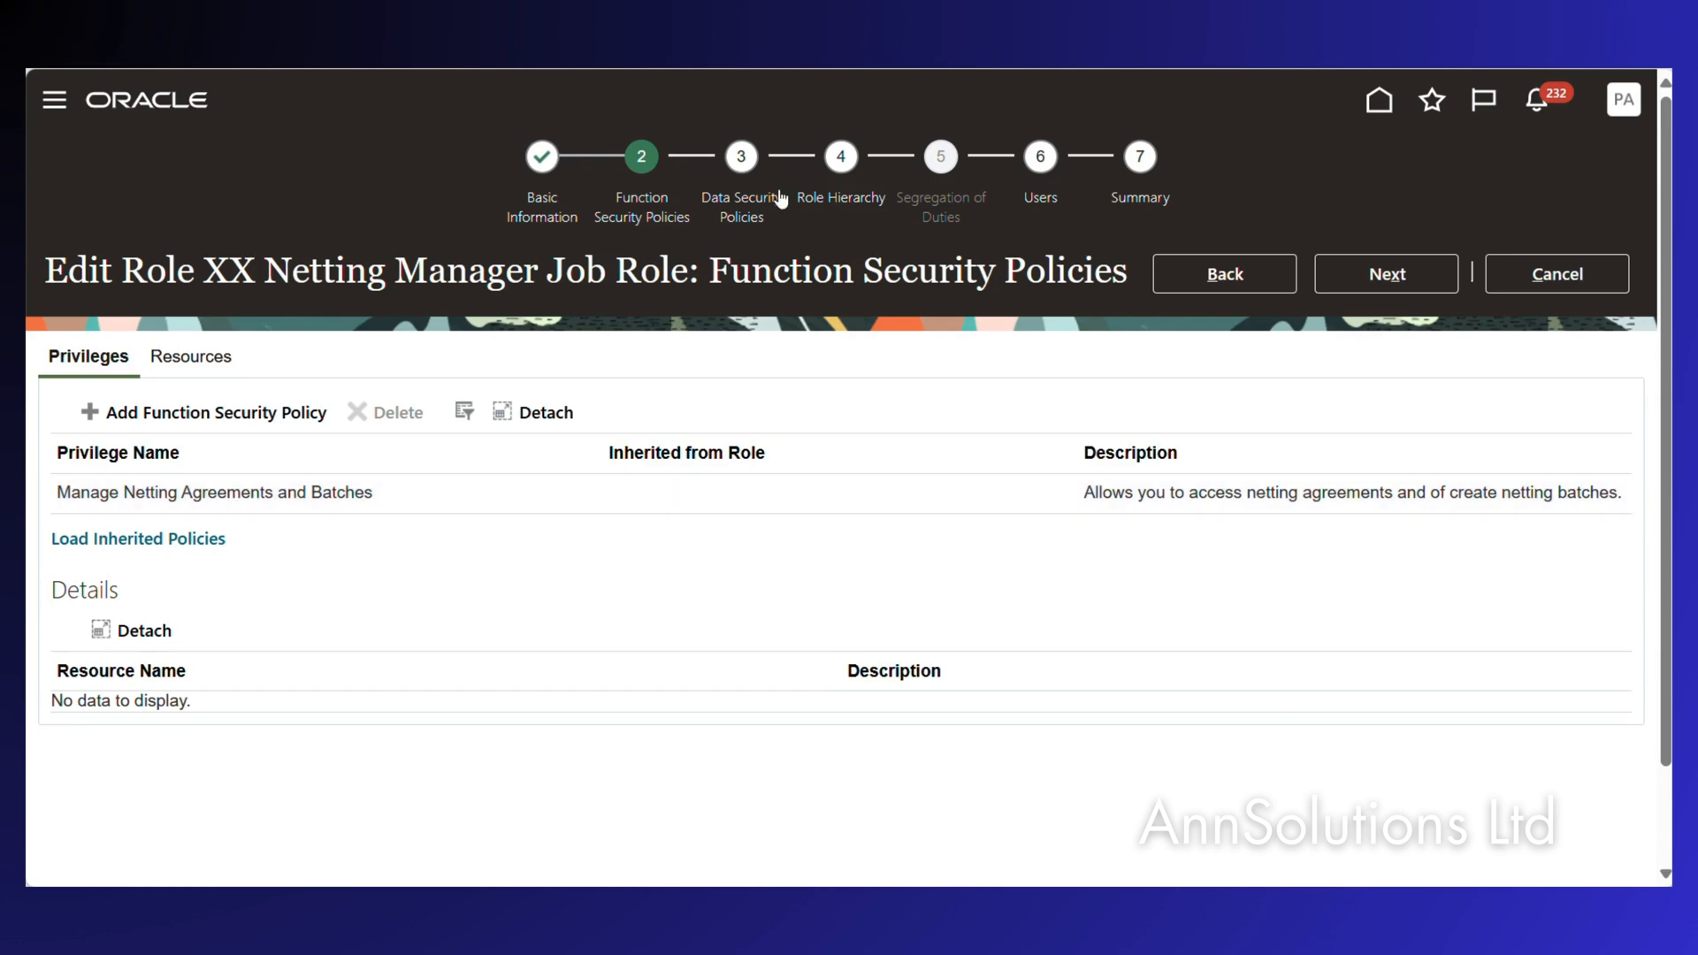
{"action": "left_click", "coordinate": [740, 204]}
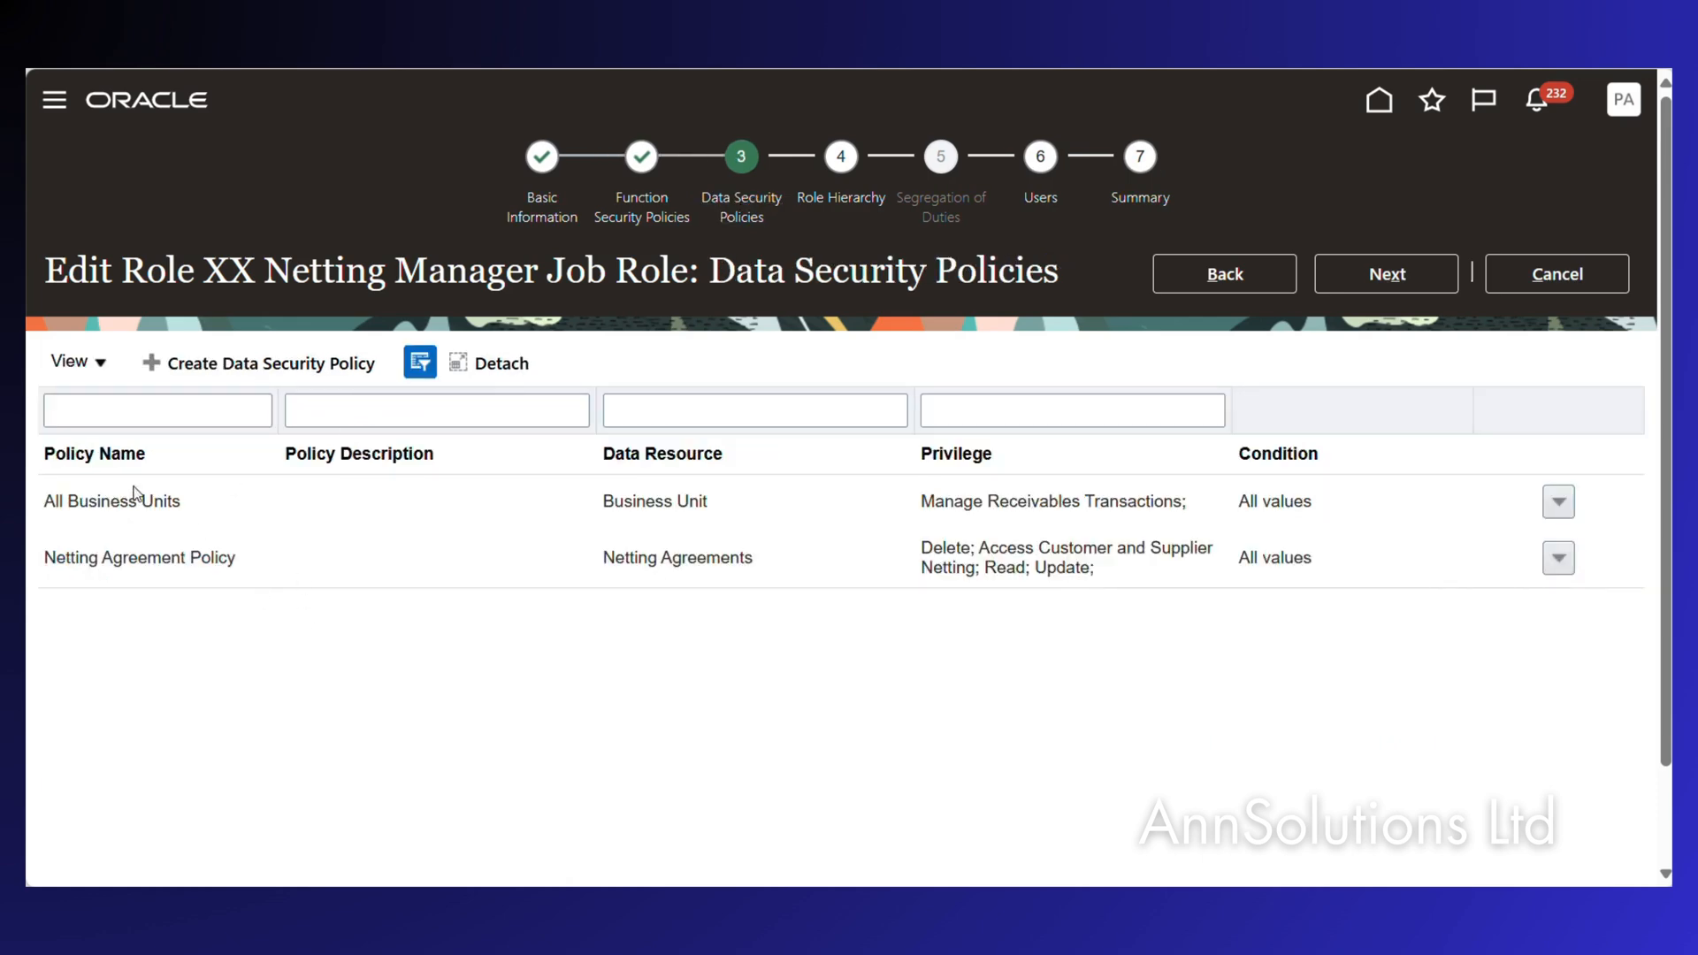
Inspect the All Business Units data security policy and cancel without changes.
{"action": "left_click", "coordinate": [1560, 502]}
{"action": "left_click", "coordinate": [1396, 580]}
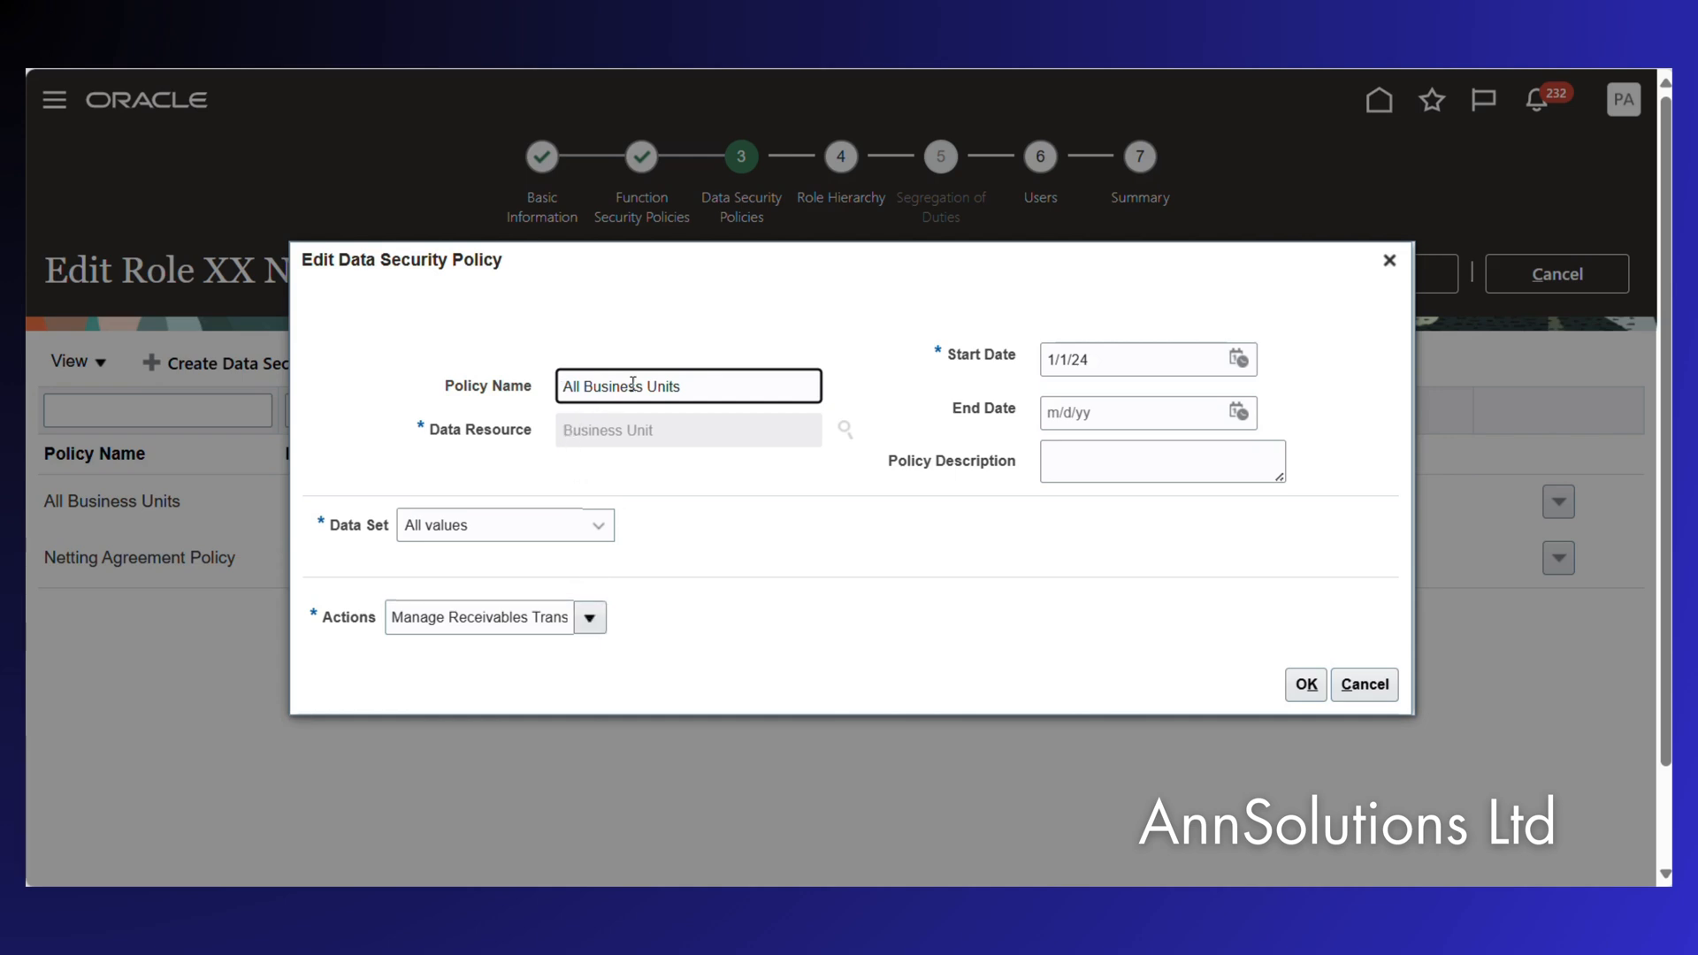
{"action": "left_click", "coordinate": [844, 428]}
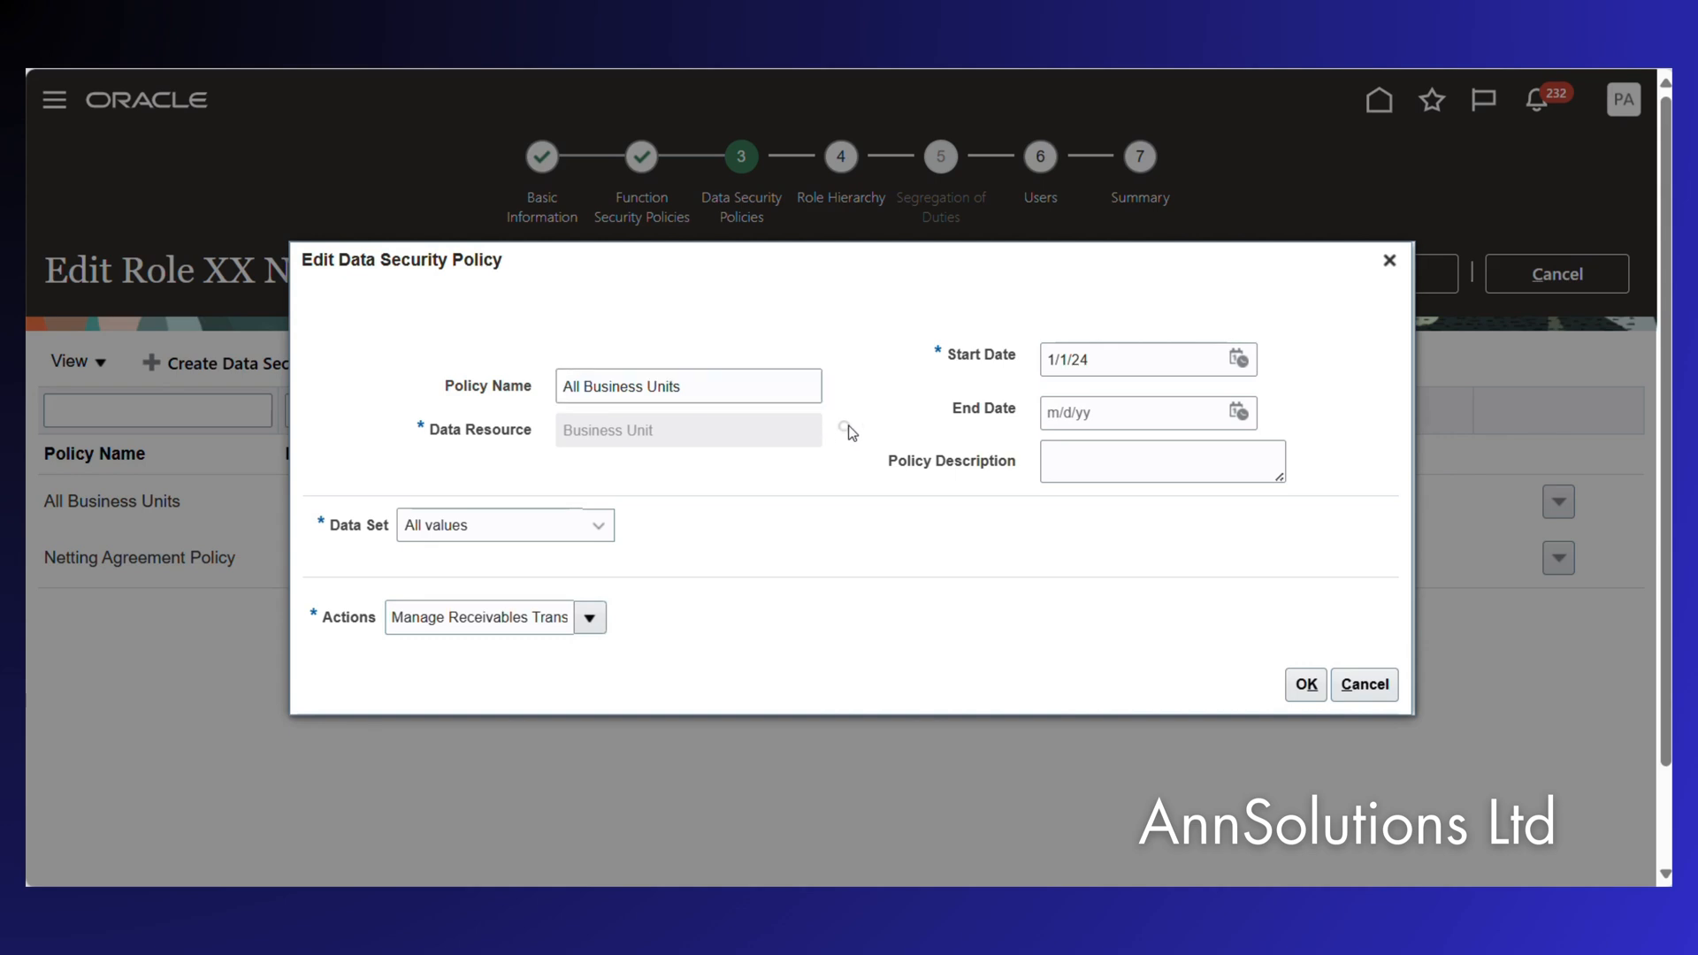
{"action": "left_click", "coordinate": [1374, 687]}
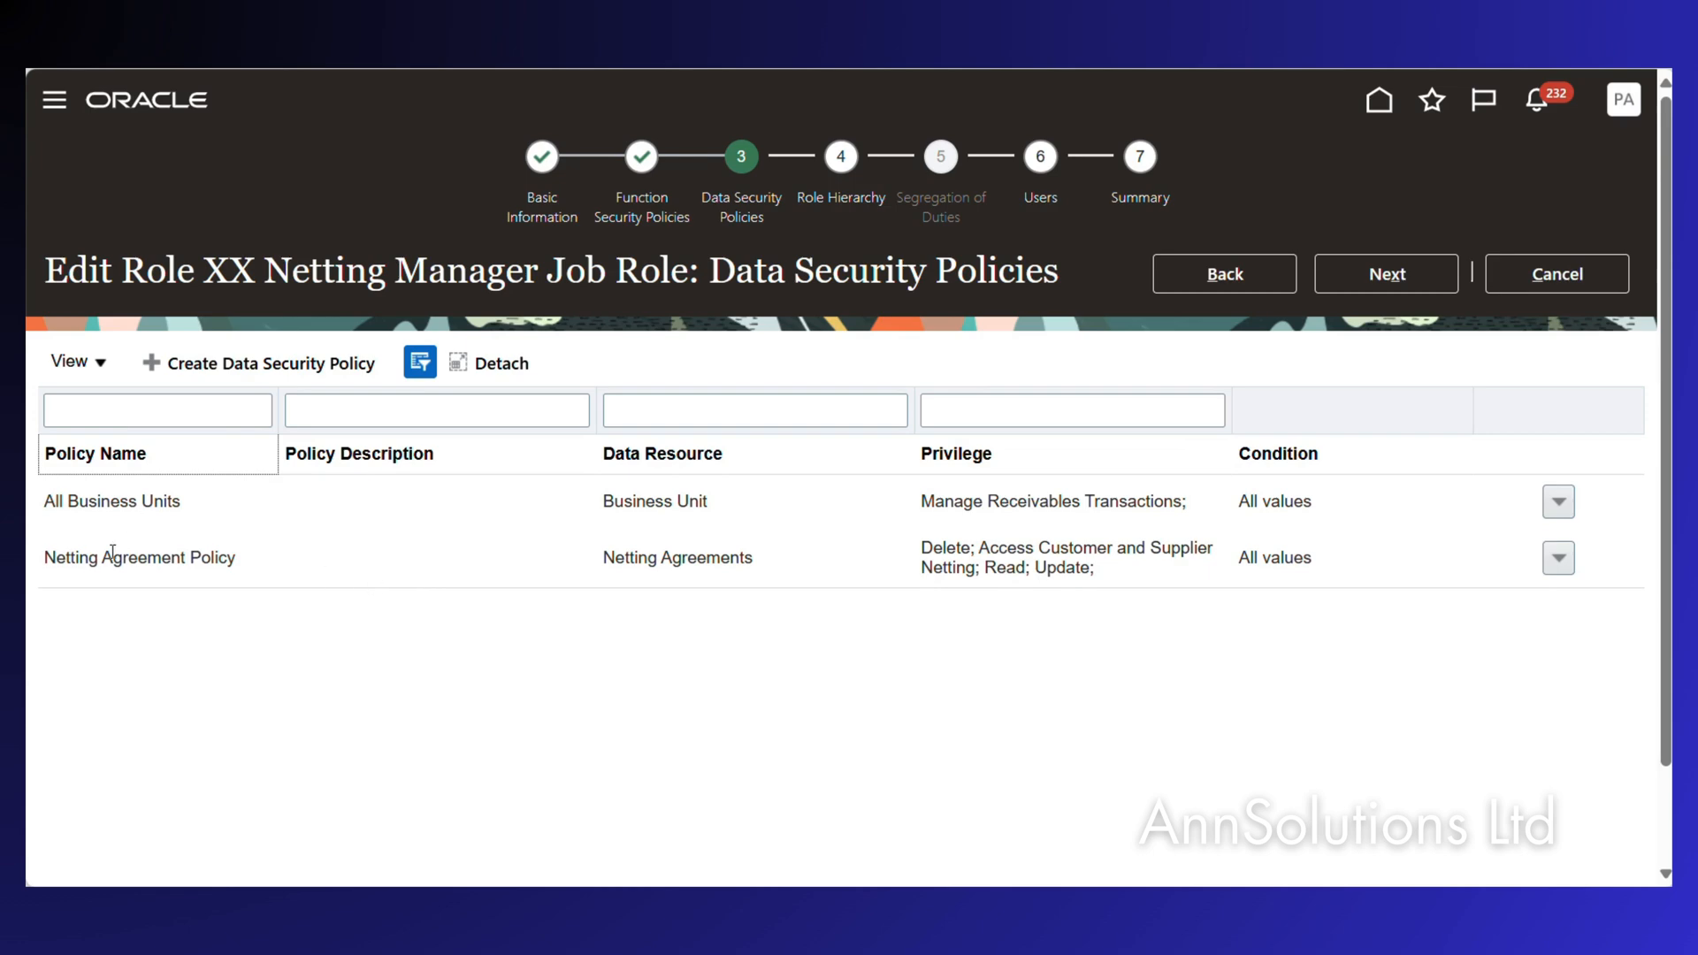
Inspect the Netting Agreement Policy's granted actions, cancel it, and exit the role editor unsaved.
{"action": "left_click", "coordinate": [1559, 558]}
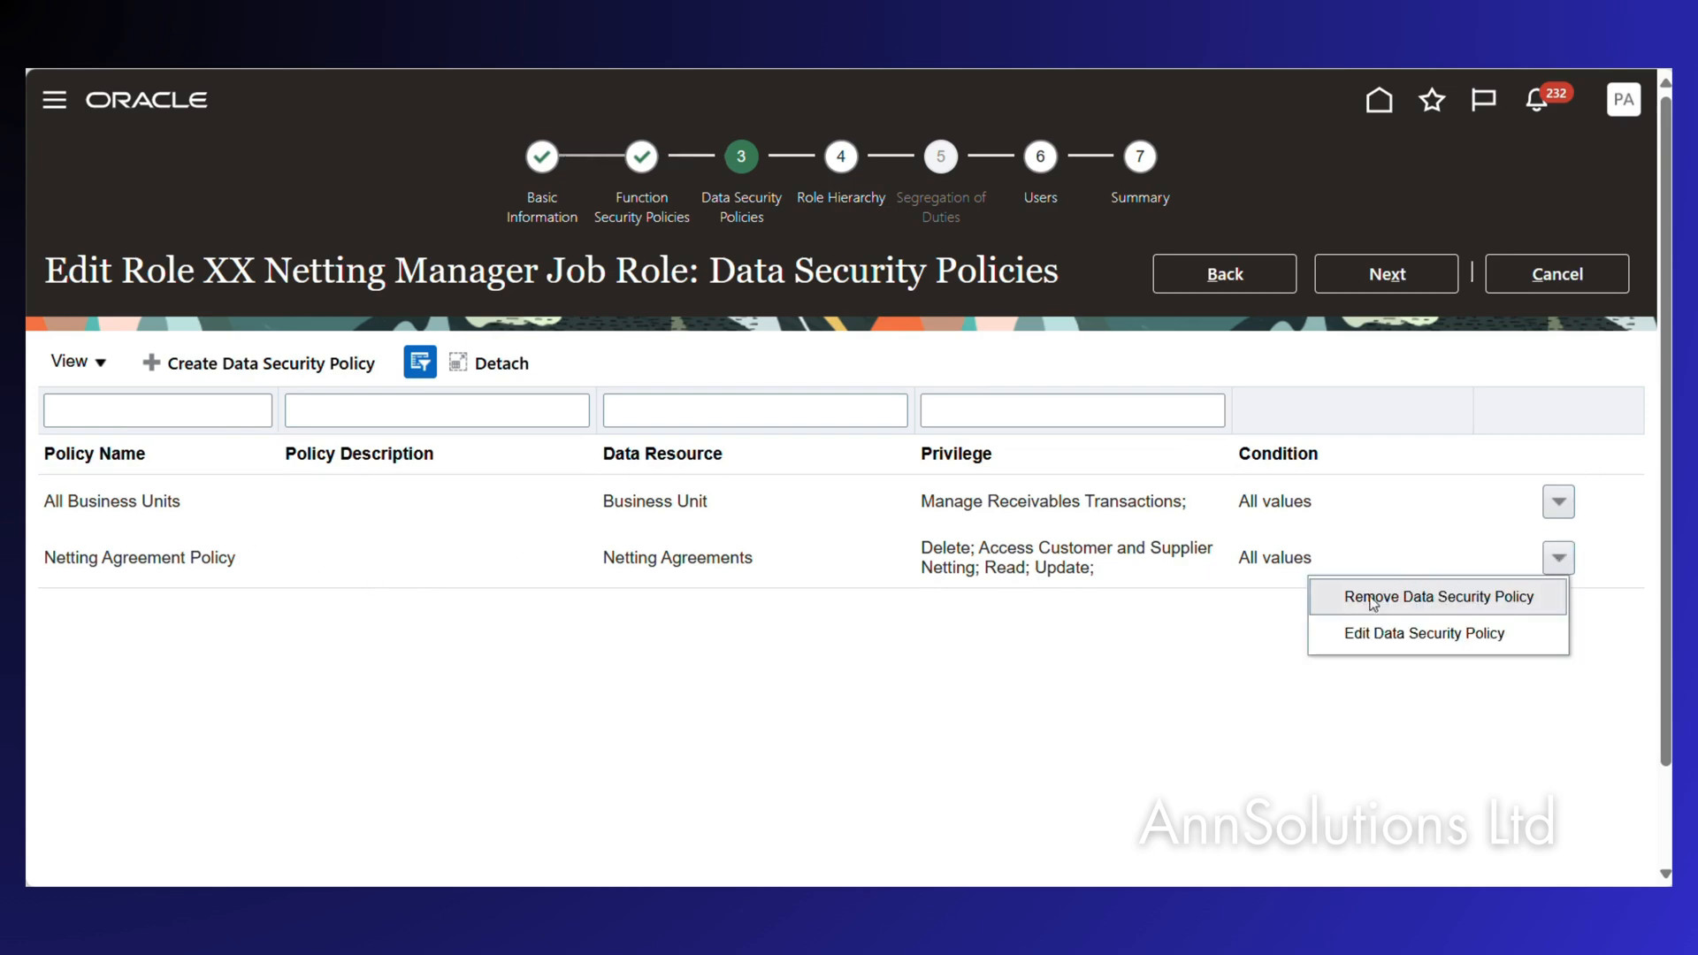
{"action": "left_click", "coordinate": [1355, 634]}
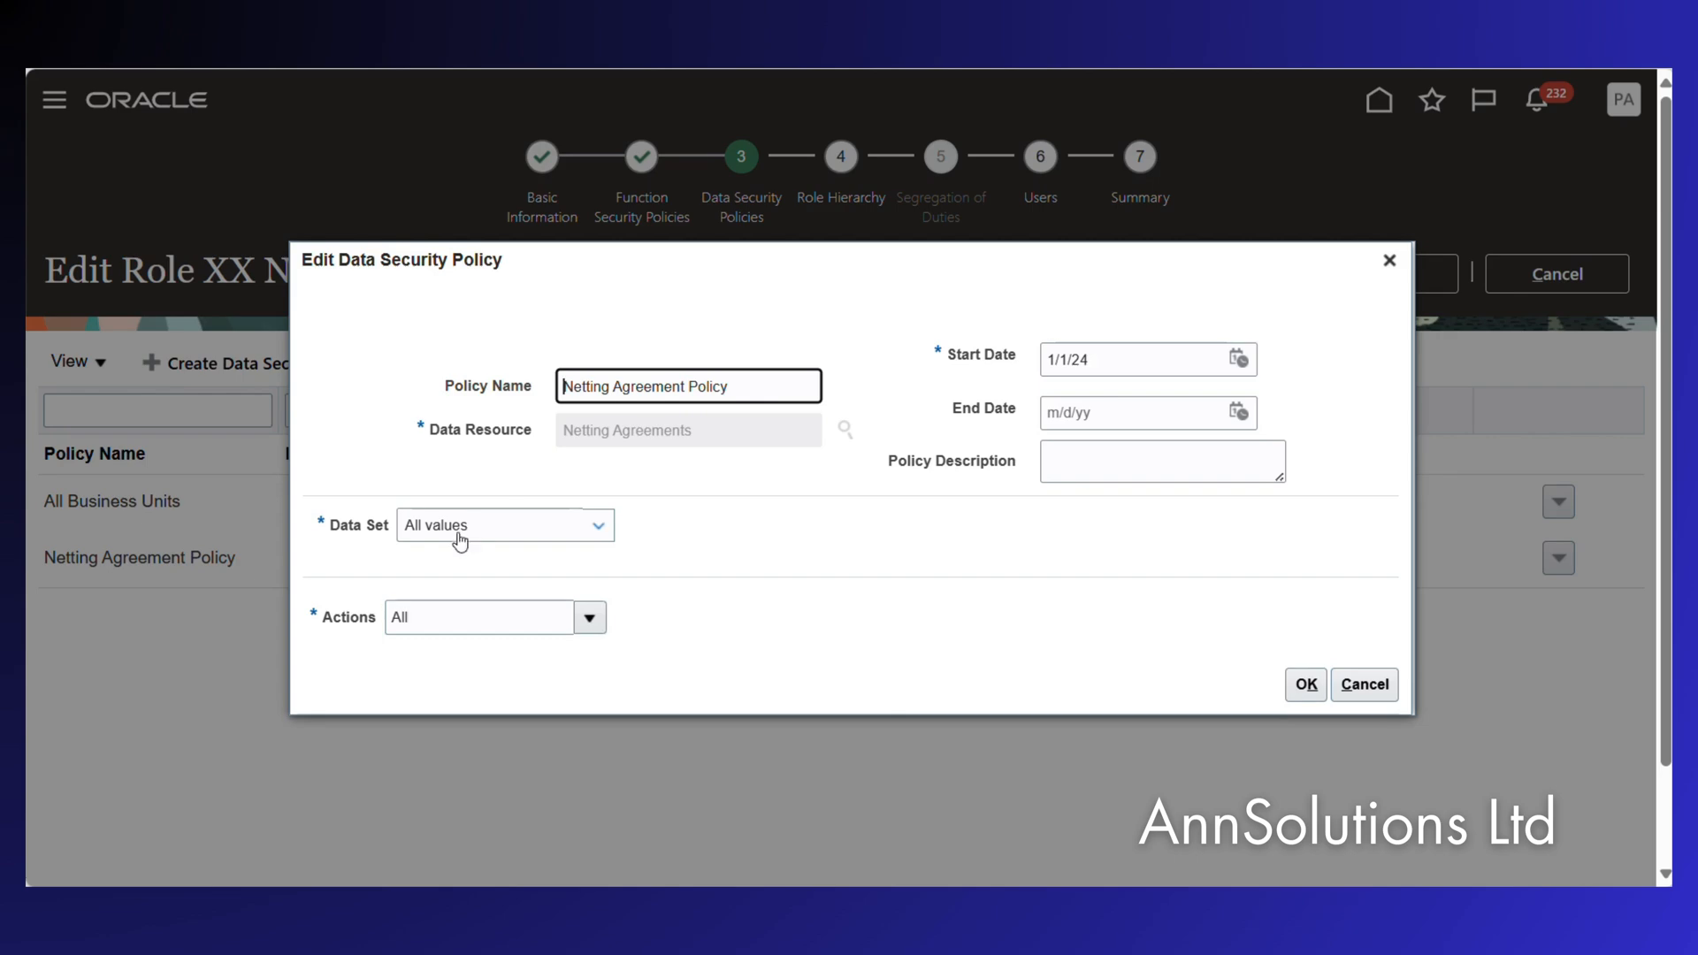
{"action": "left_click", "coordinate": [591, 617]}
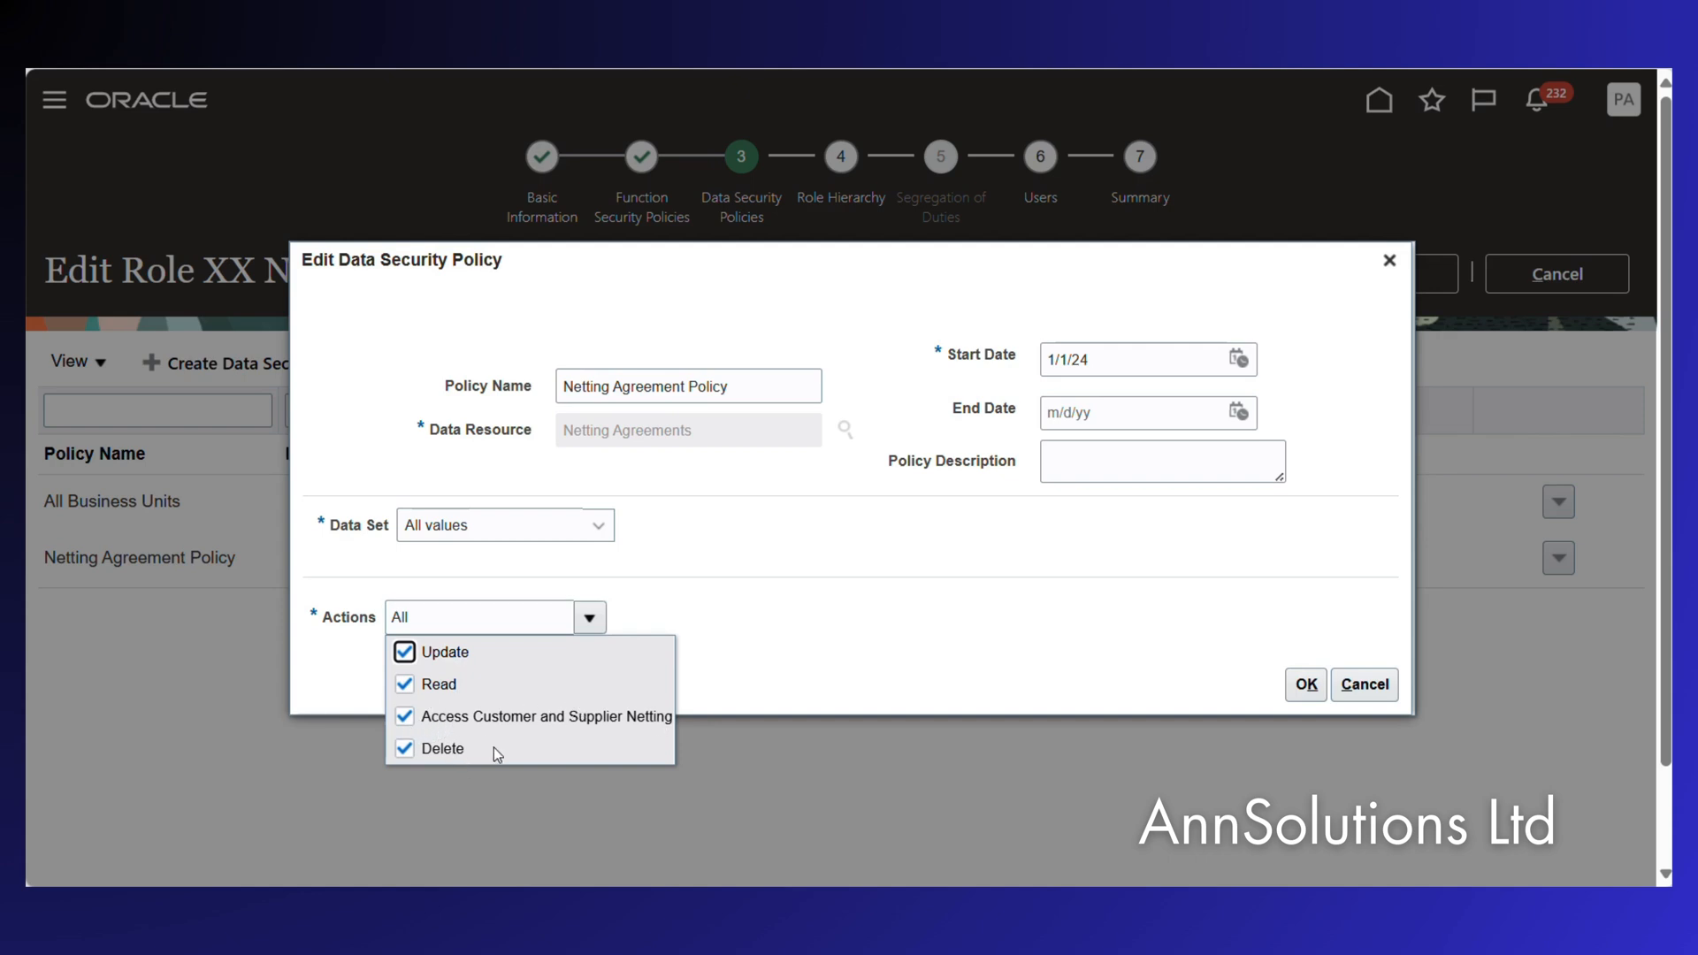
{"action": "left_click", "coordinate": [598, 623]}
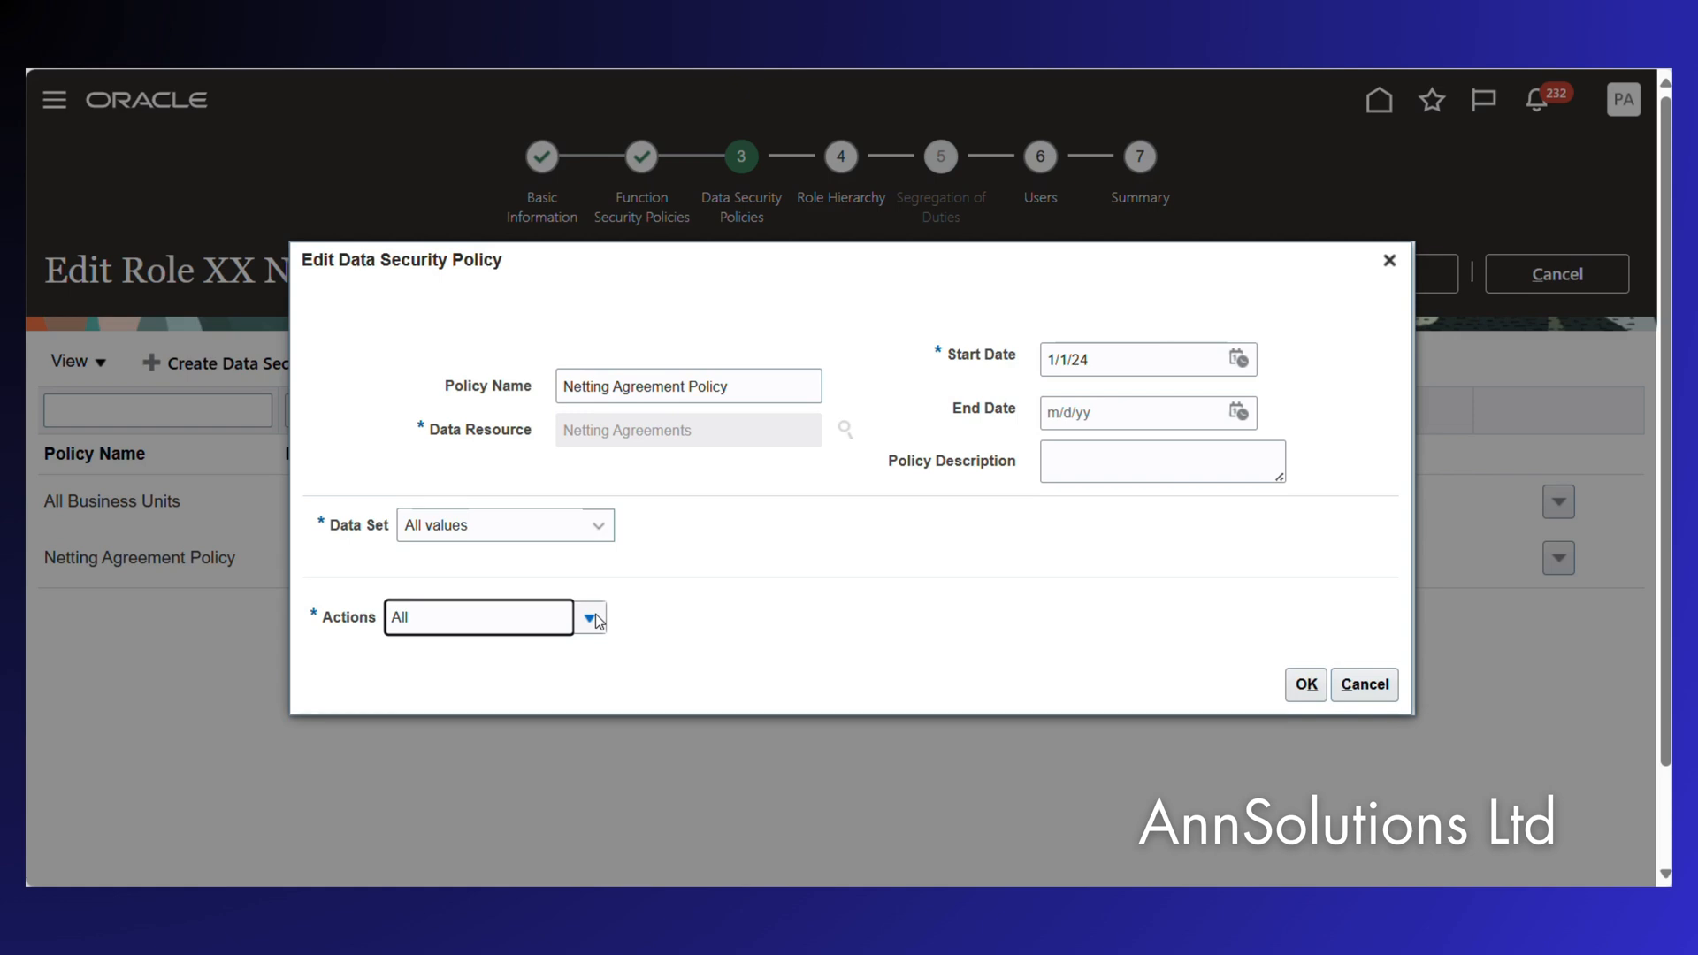
{"action": "left_click", "coordinate": [1363, 684]}
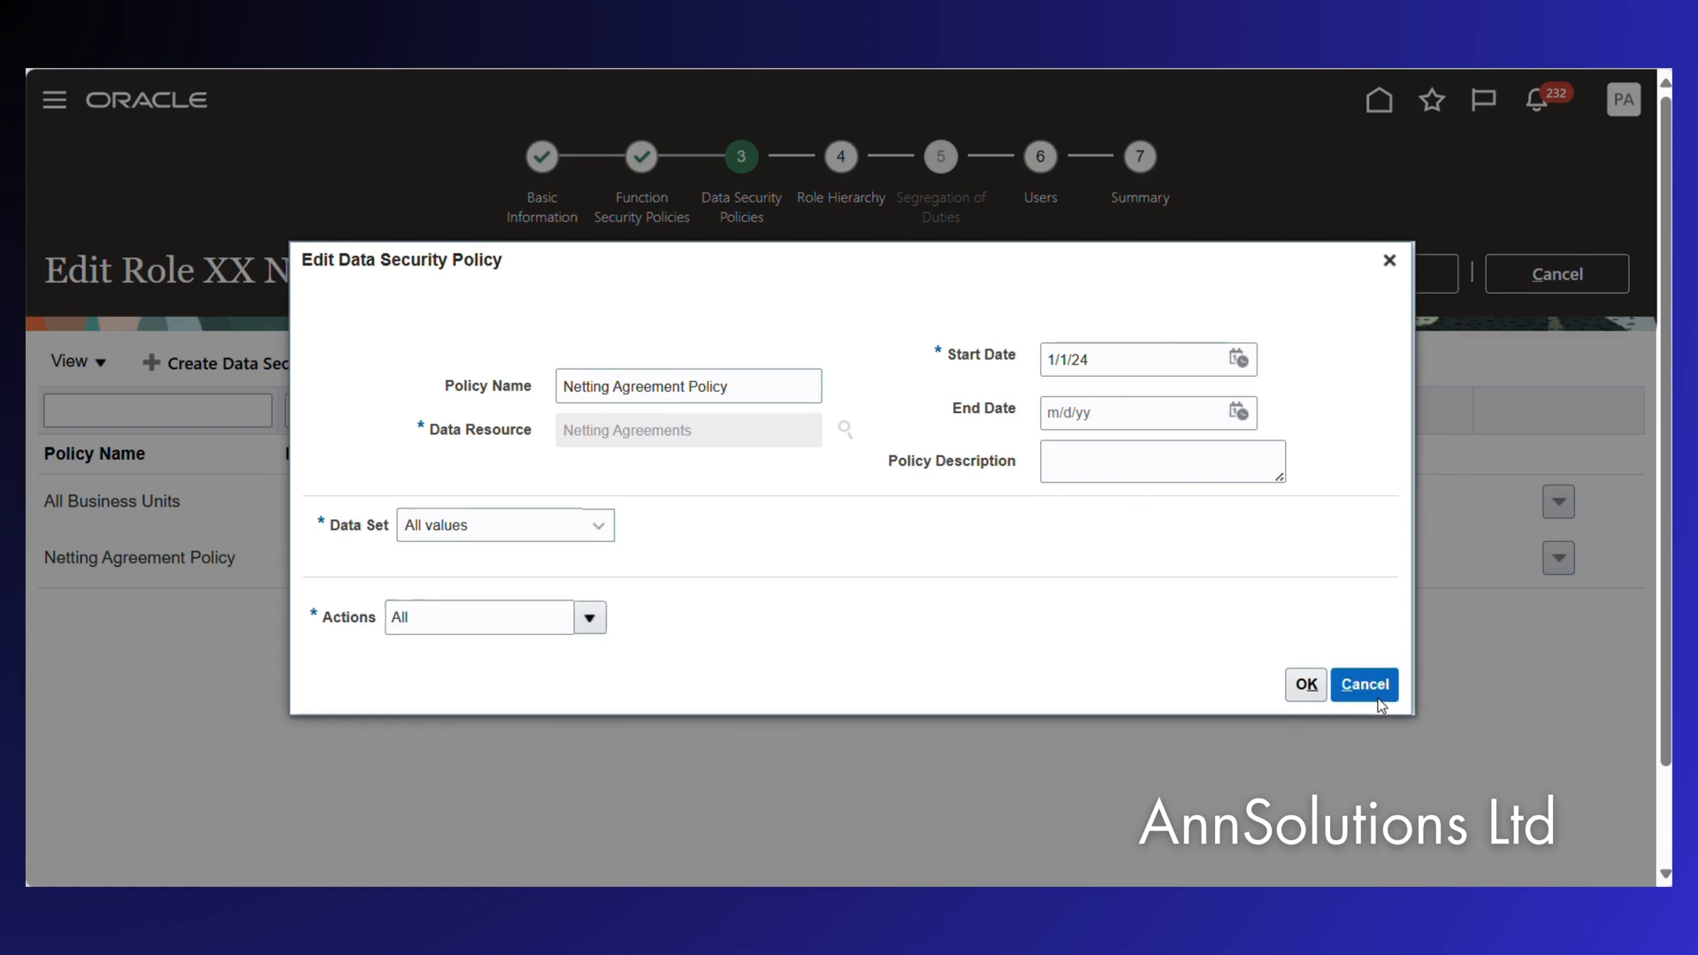
{"action": "left_click", "coordinate": [1553, 281]}
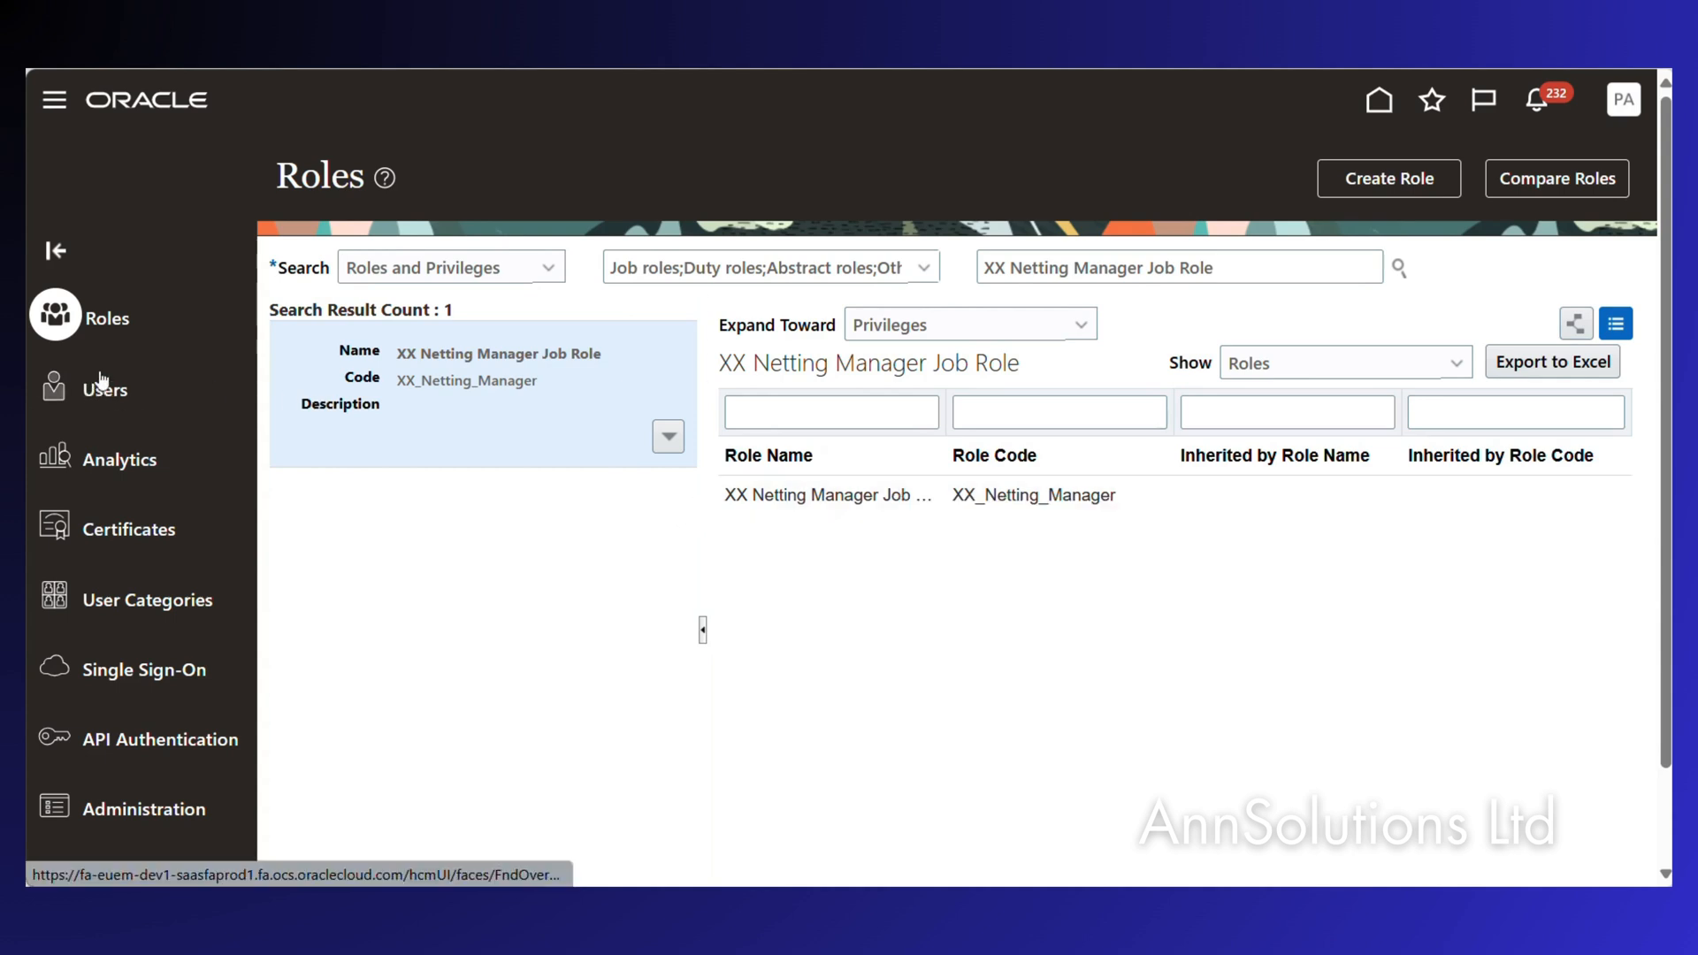
Check the latest Import User and Role Application Security Data run in scheduled processes.
{"action": "left_click", "coordinate": [55, 102]}
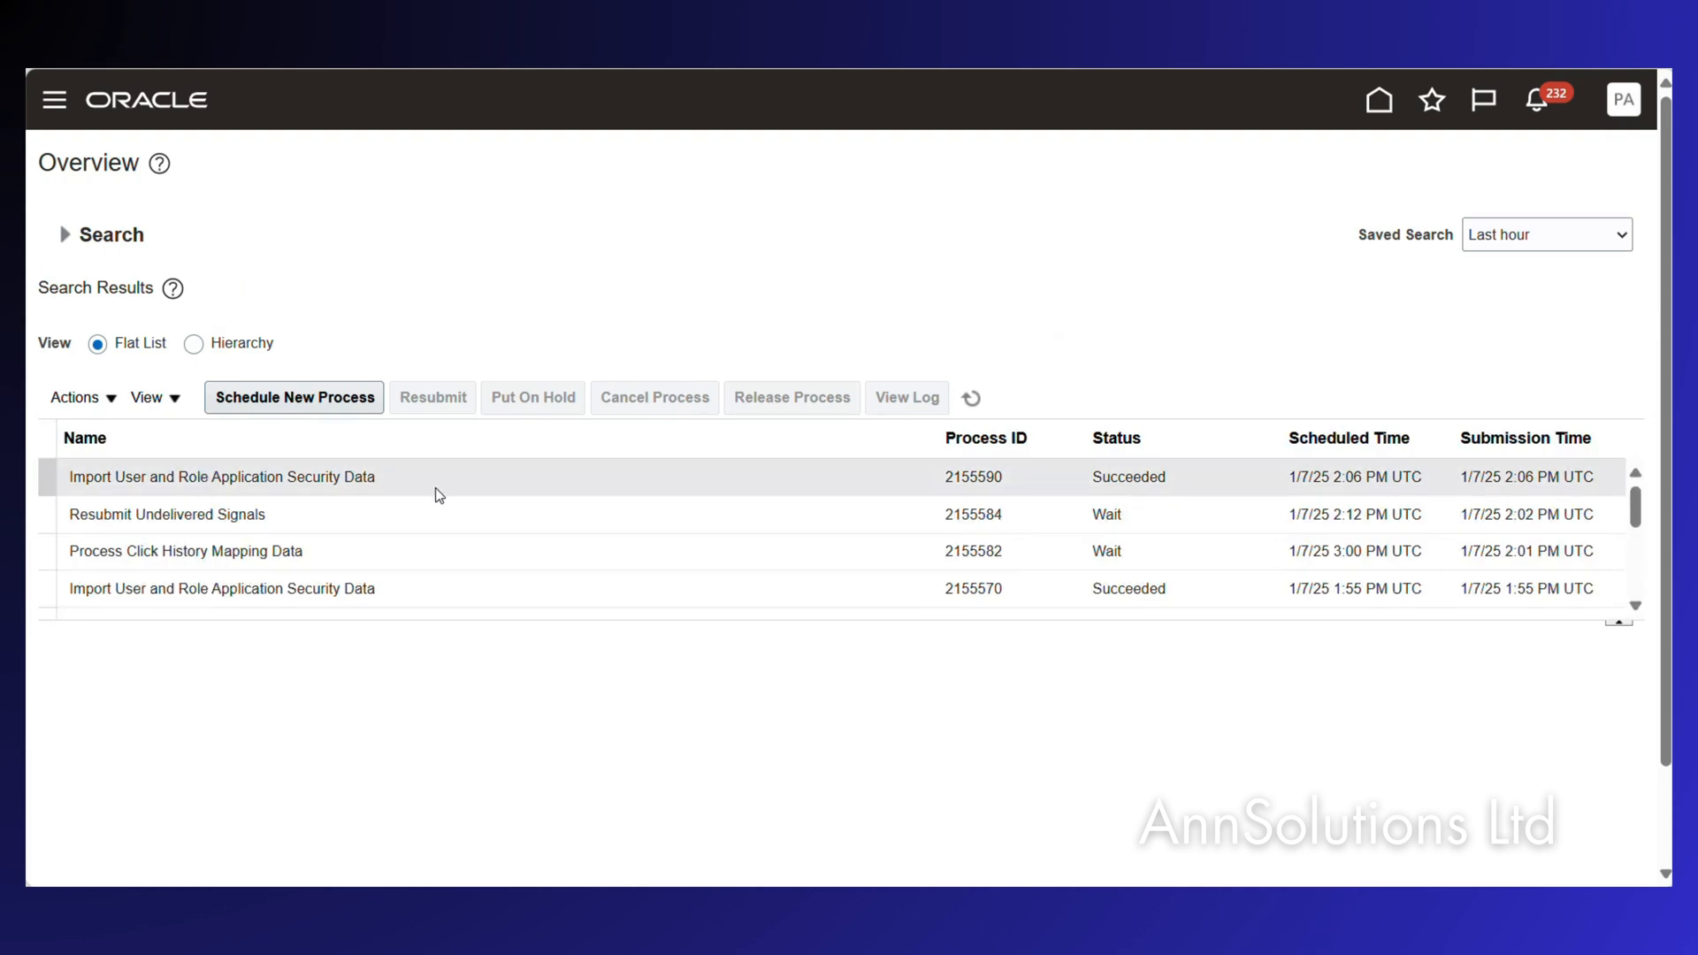
{"action": "left_click", "coordinate": [414, 487]}
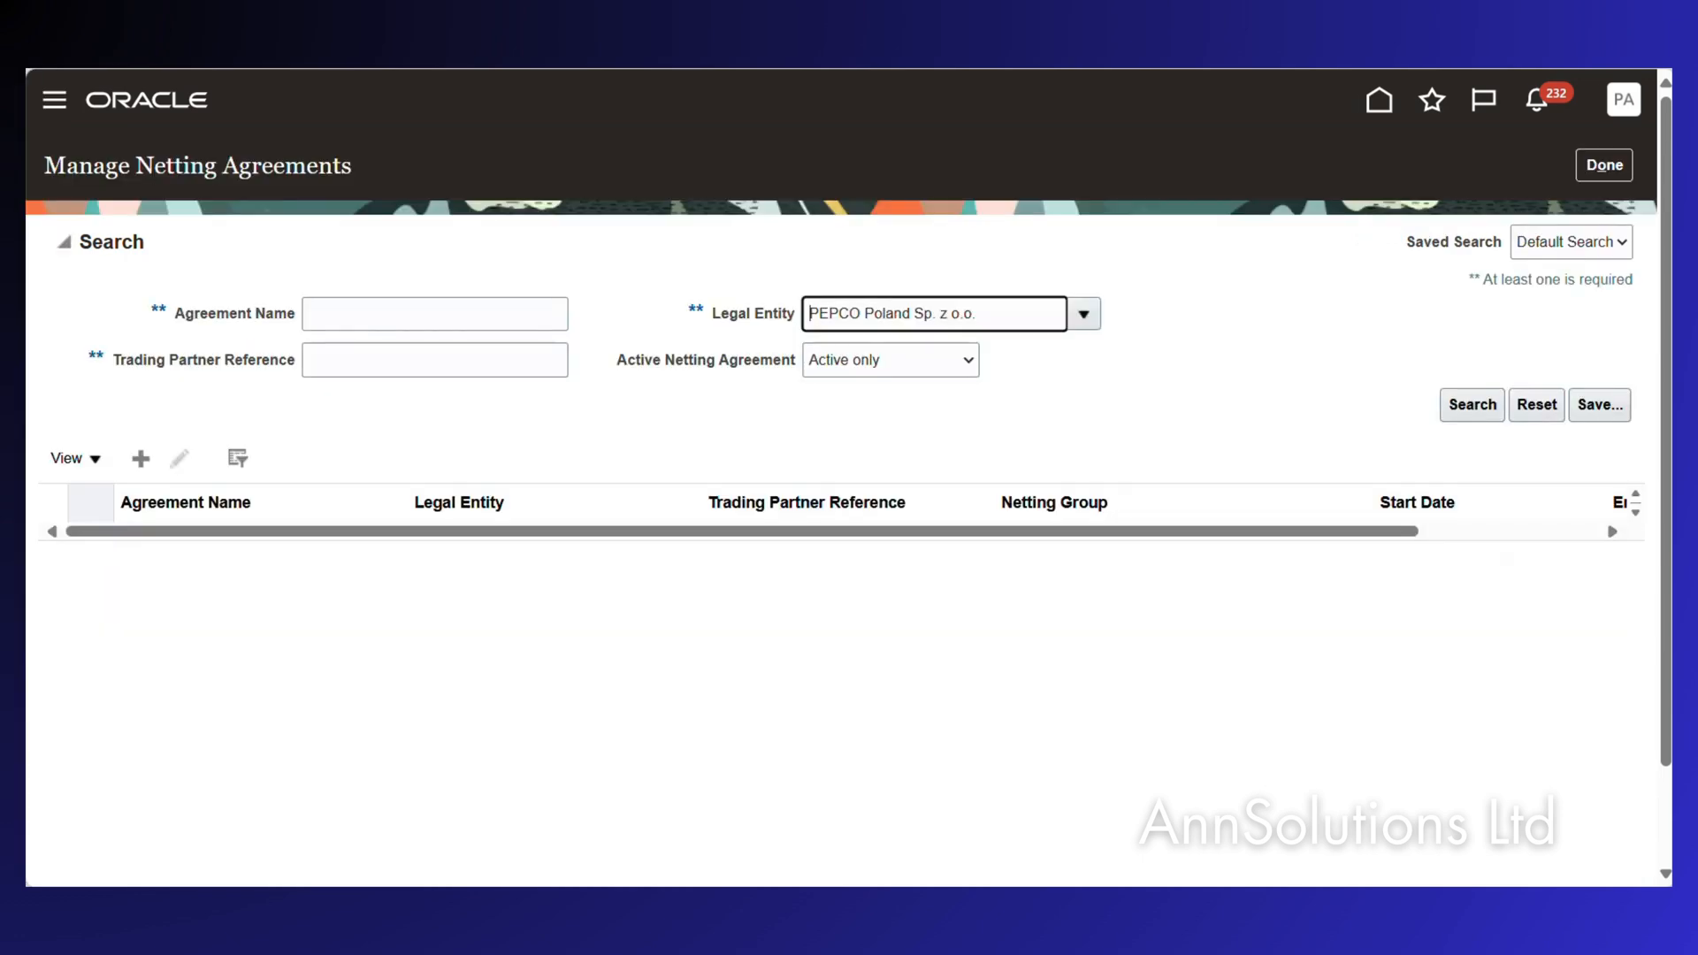
Open ABC Agreement and enable Send Letters by Email on its Letters tab.
{"action": "left_click", "coordinate": [1472, 404]}
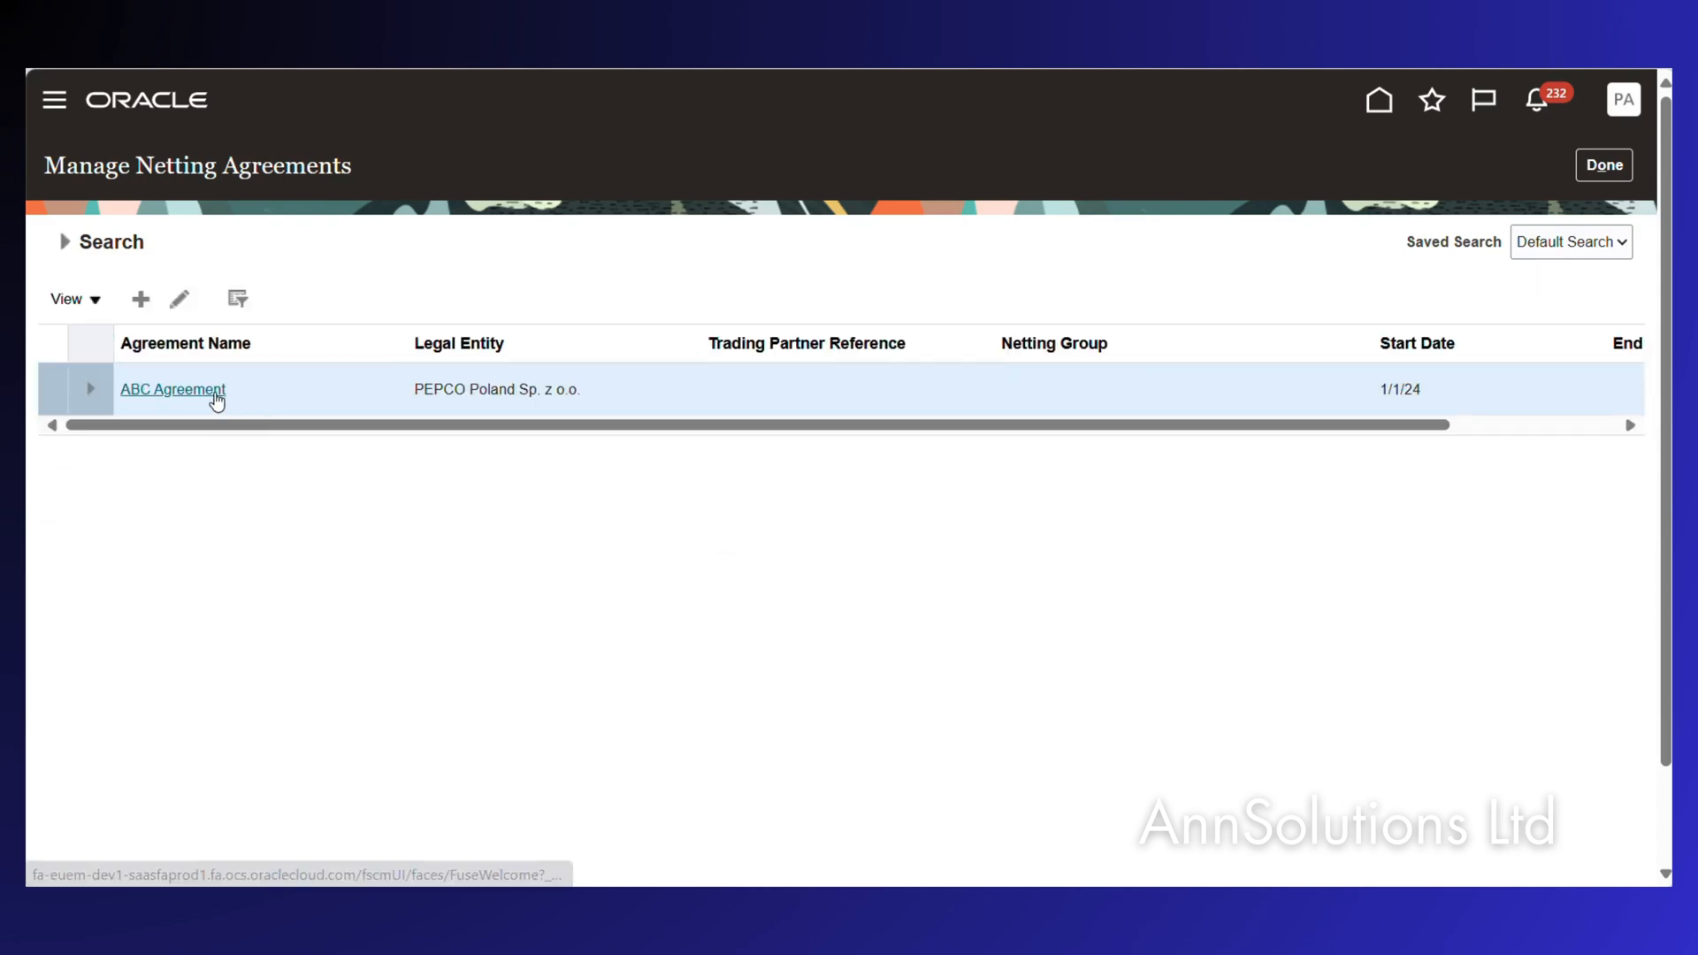
{"action": "left_click", "coordinate": [182, 391]}
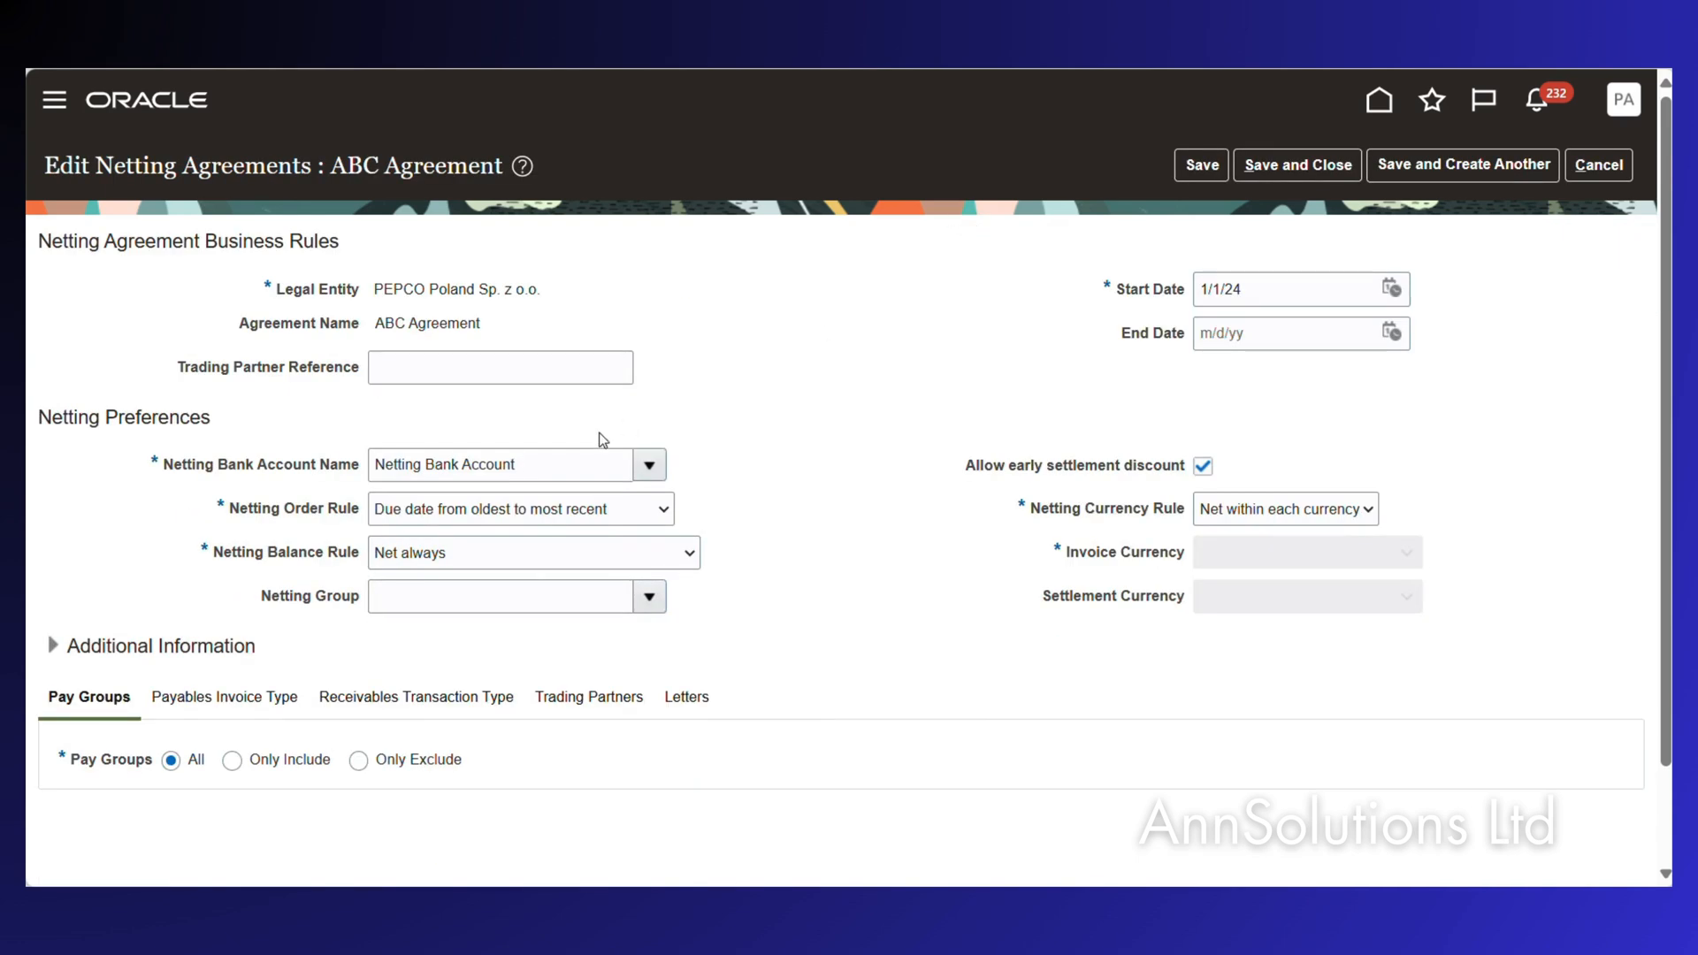
{"action": "left_click", "coordinate": [697, 700]}
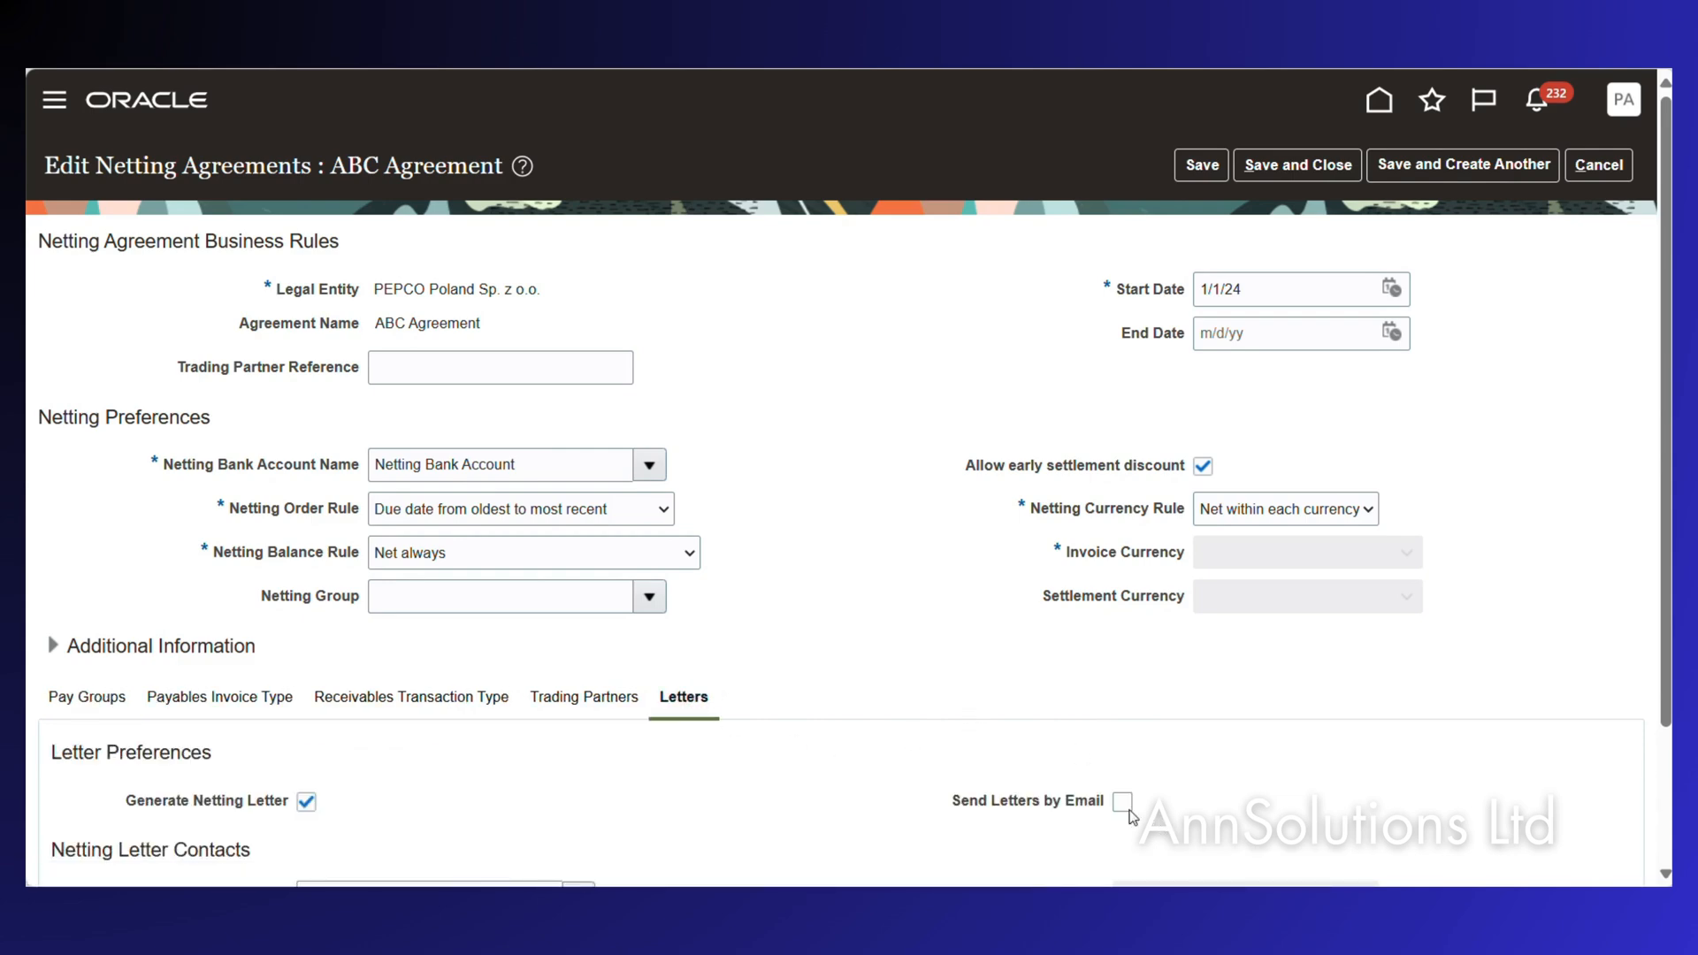
{"action": "left_click", "coordinate": [1122, 803]}
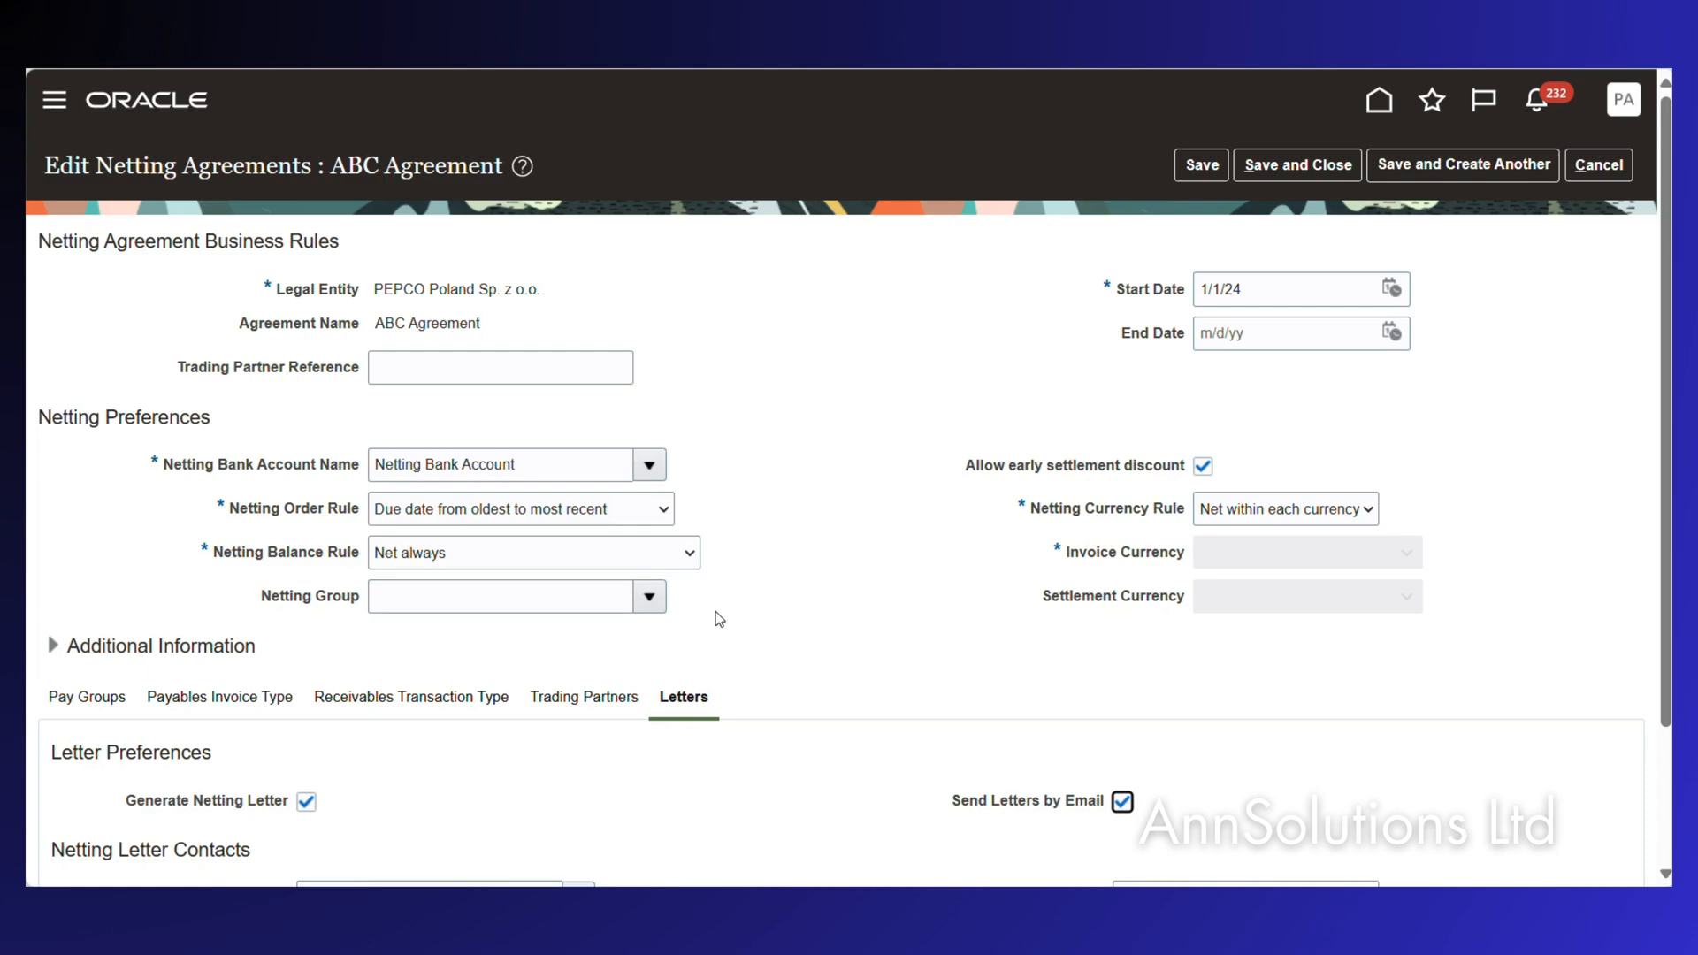
{"action": "scroll", "coordinate": [884, 598], "scroll_direction": "down", "scroll_amount": 1}
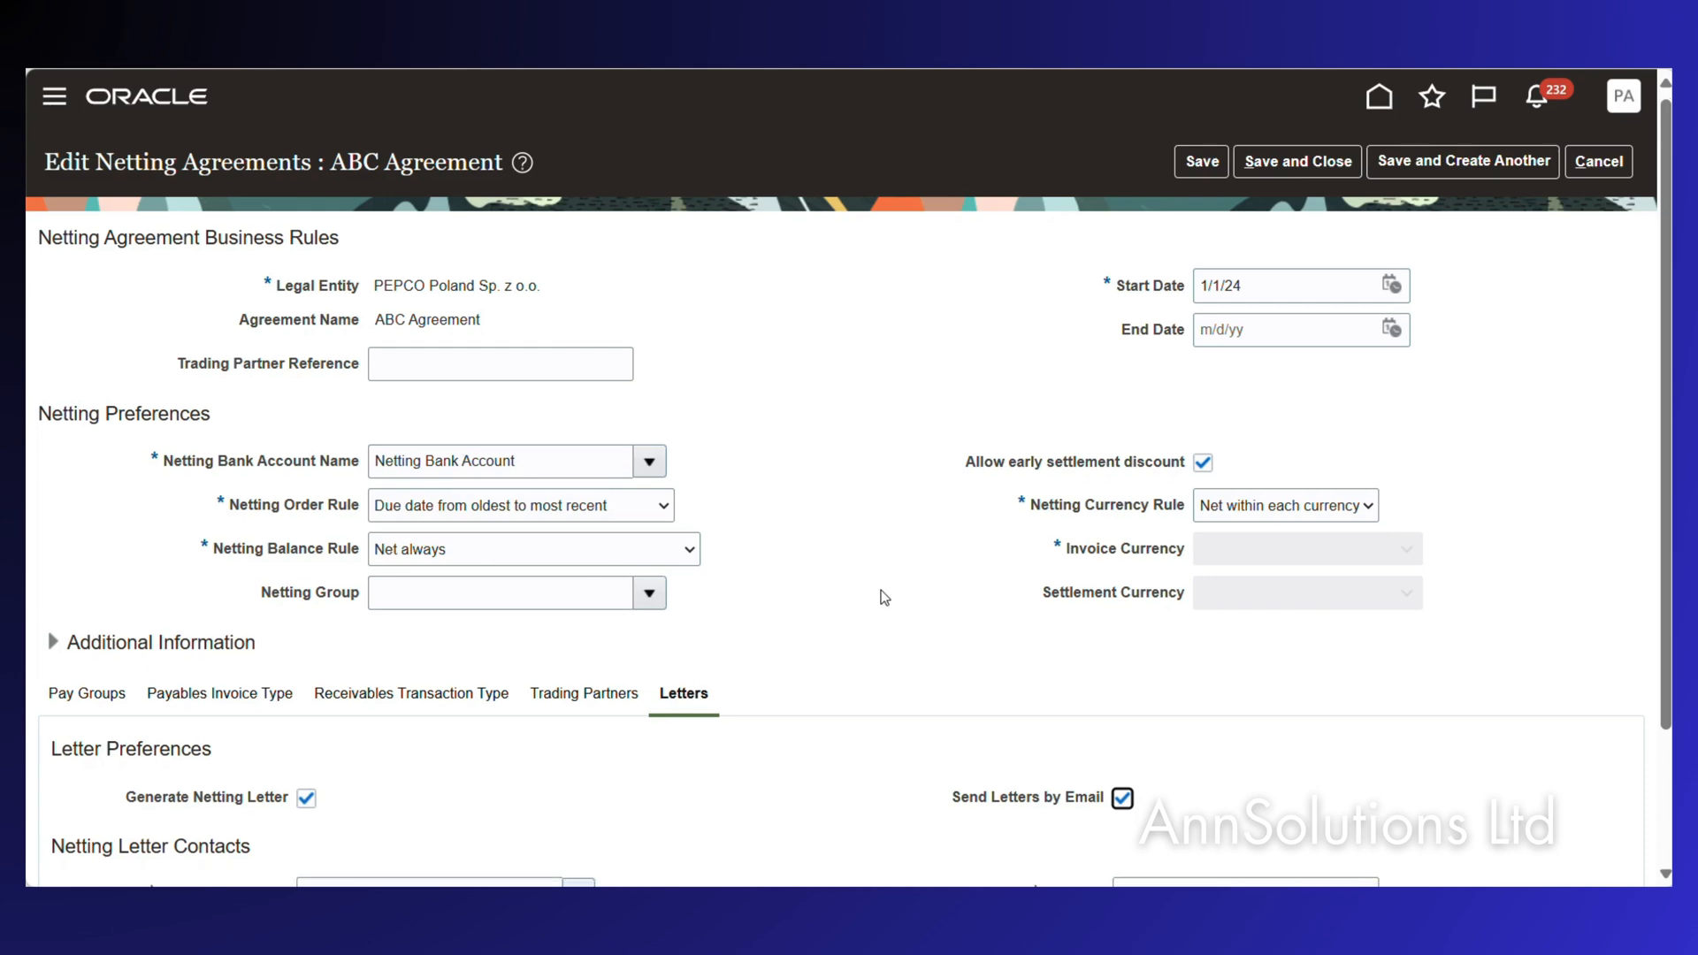
{"action": "scroll", "coordinate": [885, 598], "scroll_direction": "down", "scroll_amount": 2}
Enter the recipient's email address, accept the suggested sender email, and set From Name to 'Pepco Poland'.
{"action": "left_click", "coordinate": [1187, 725]}
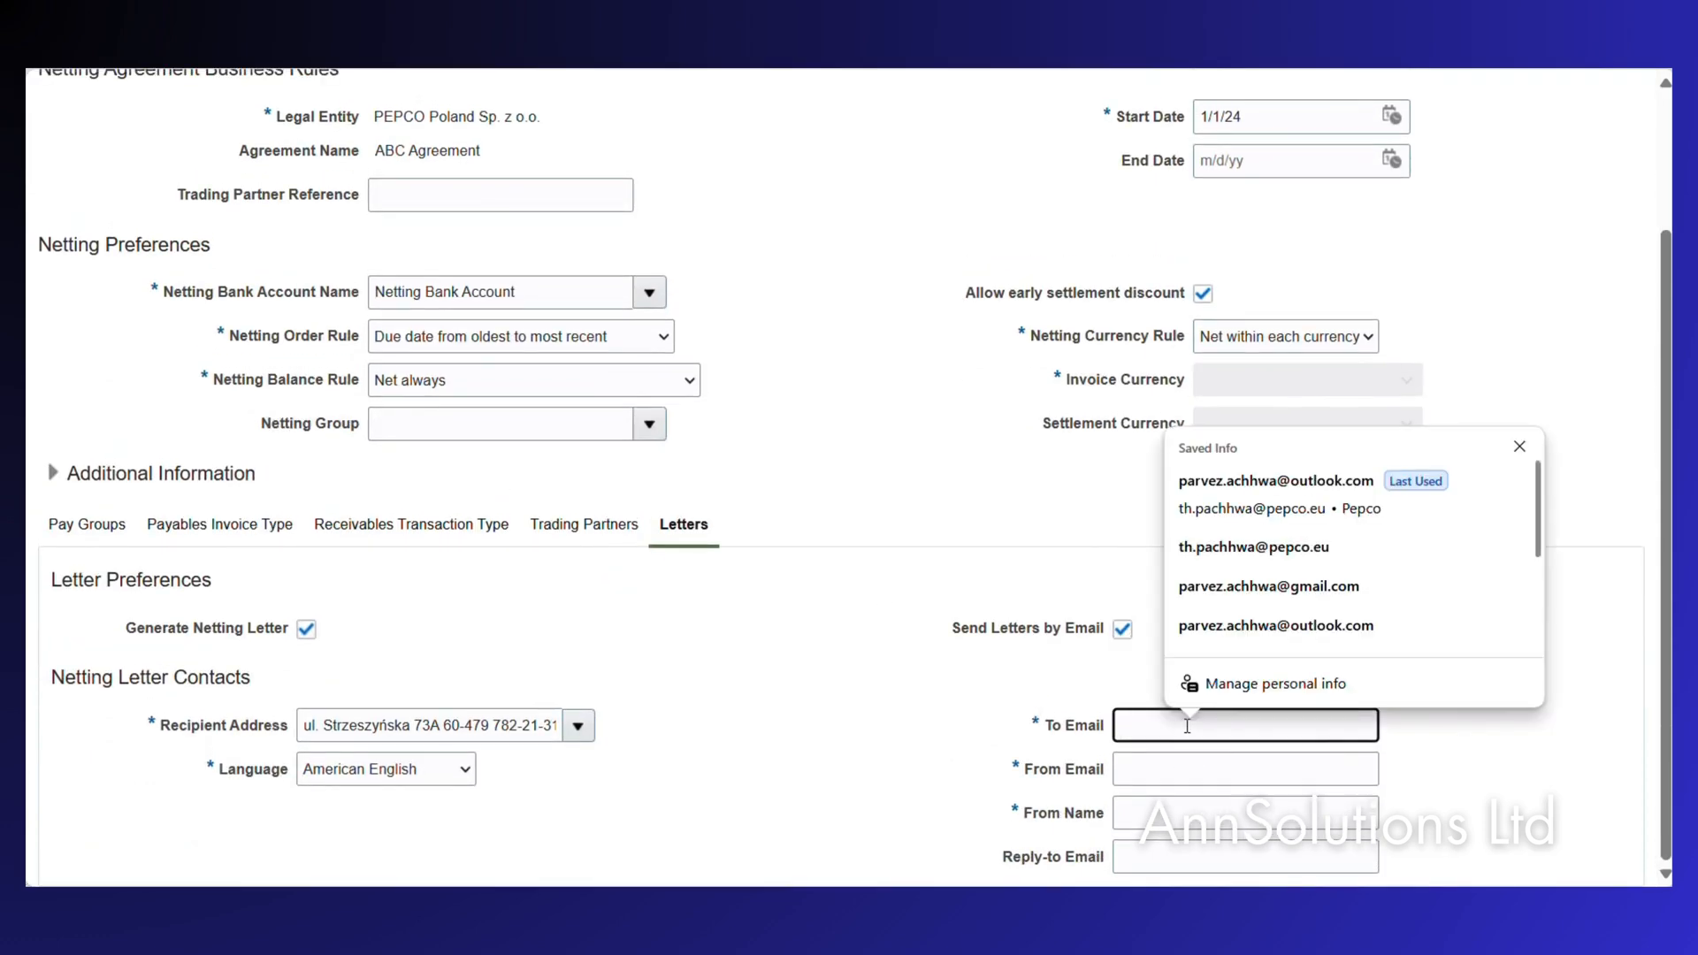
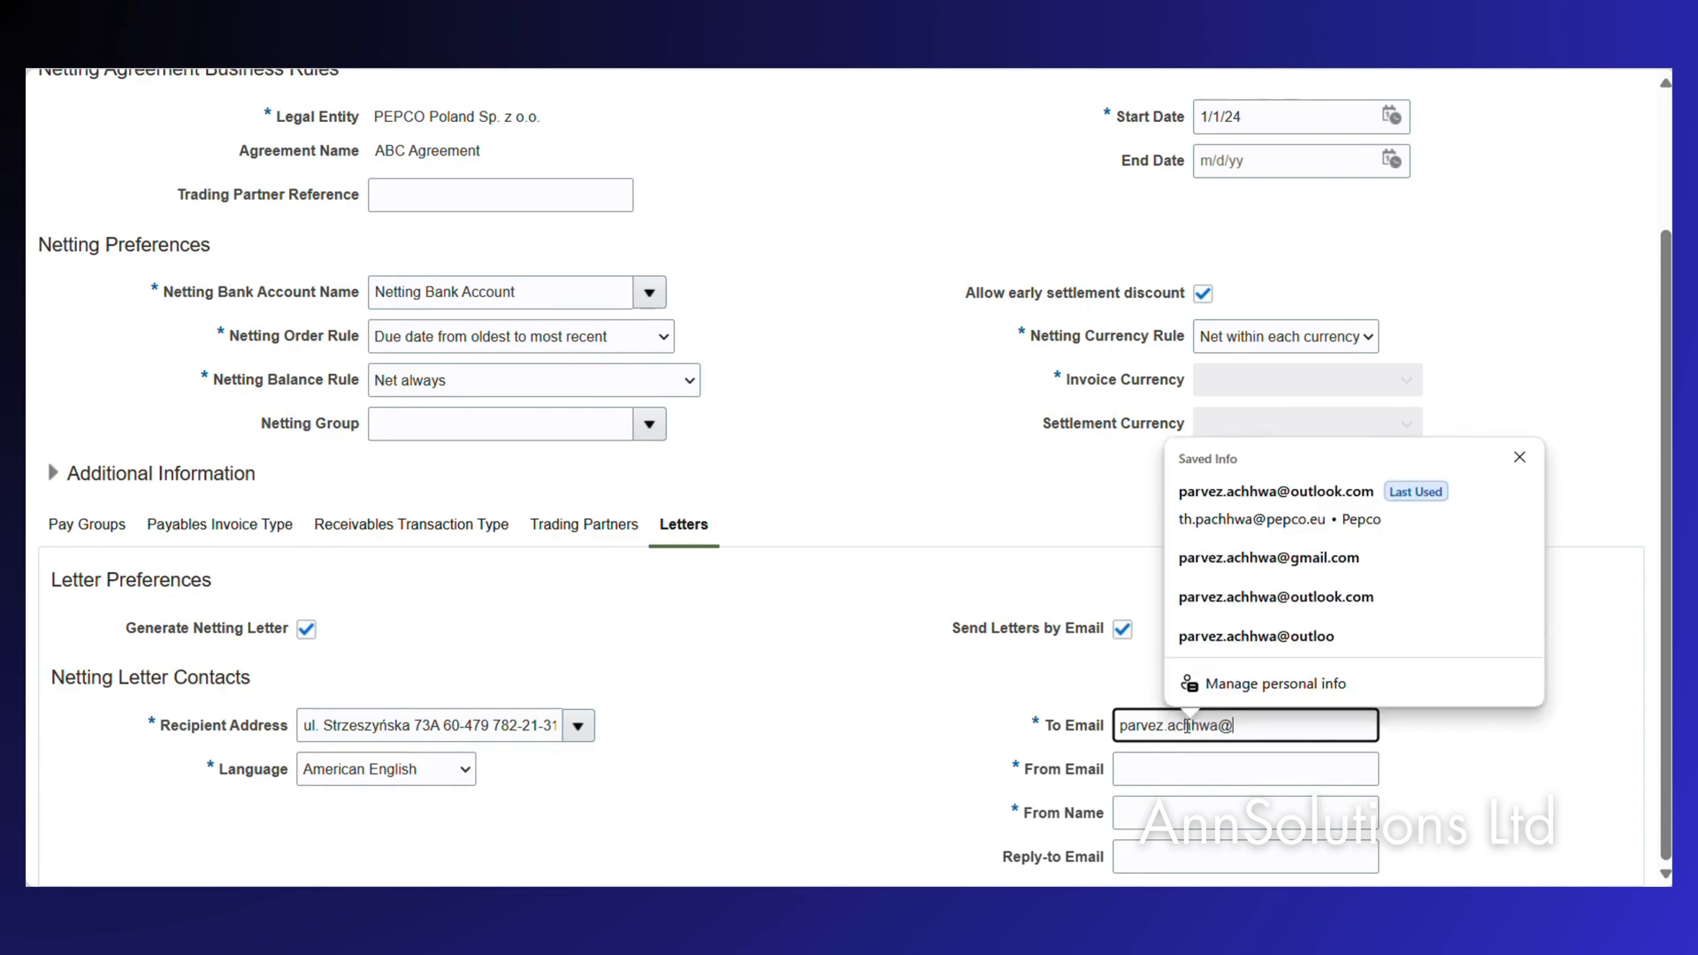
{"action": "key", "text": "Tab"}
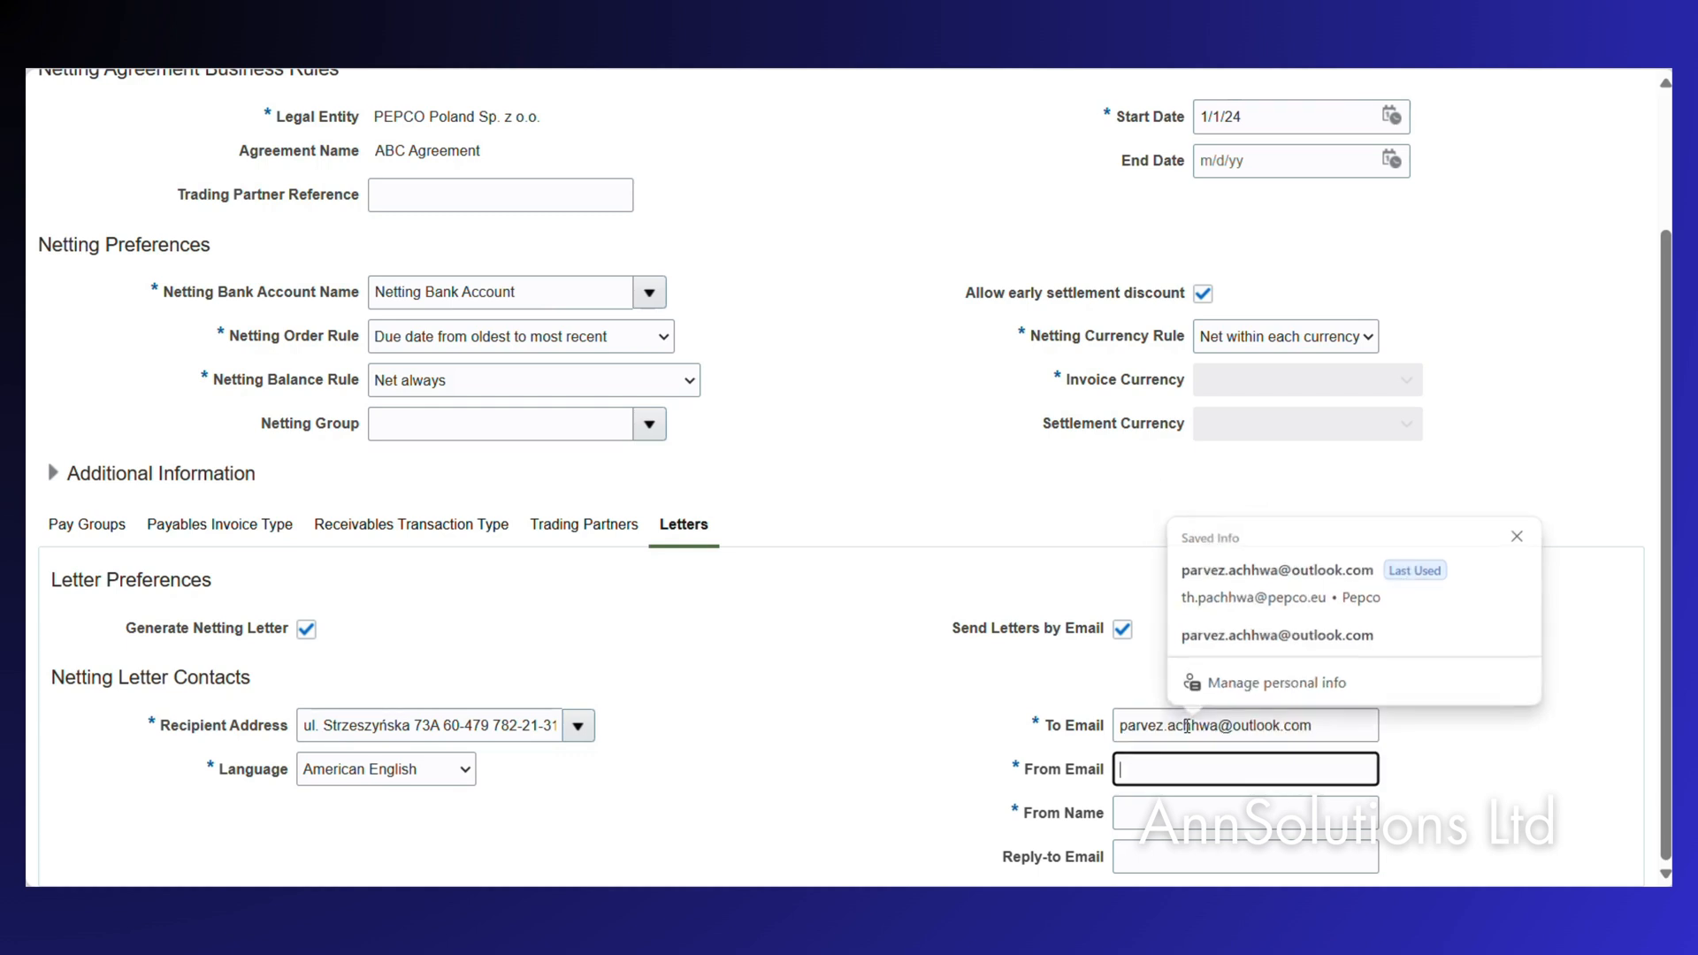
{"action": "type", "text": "p"}
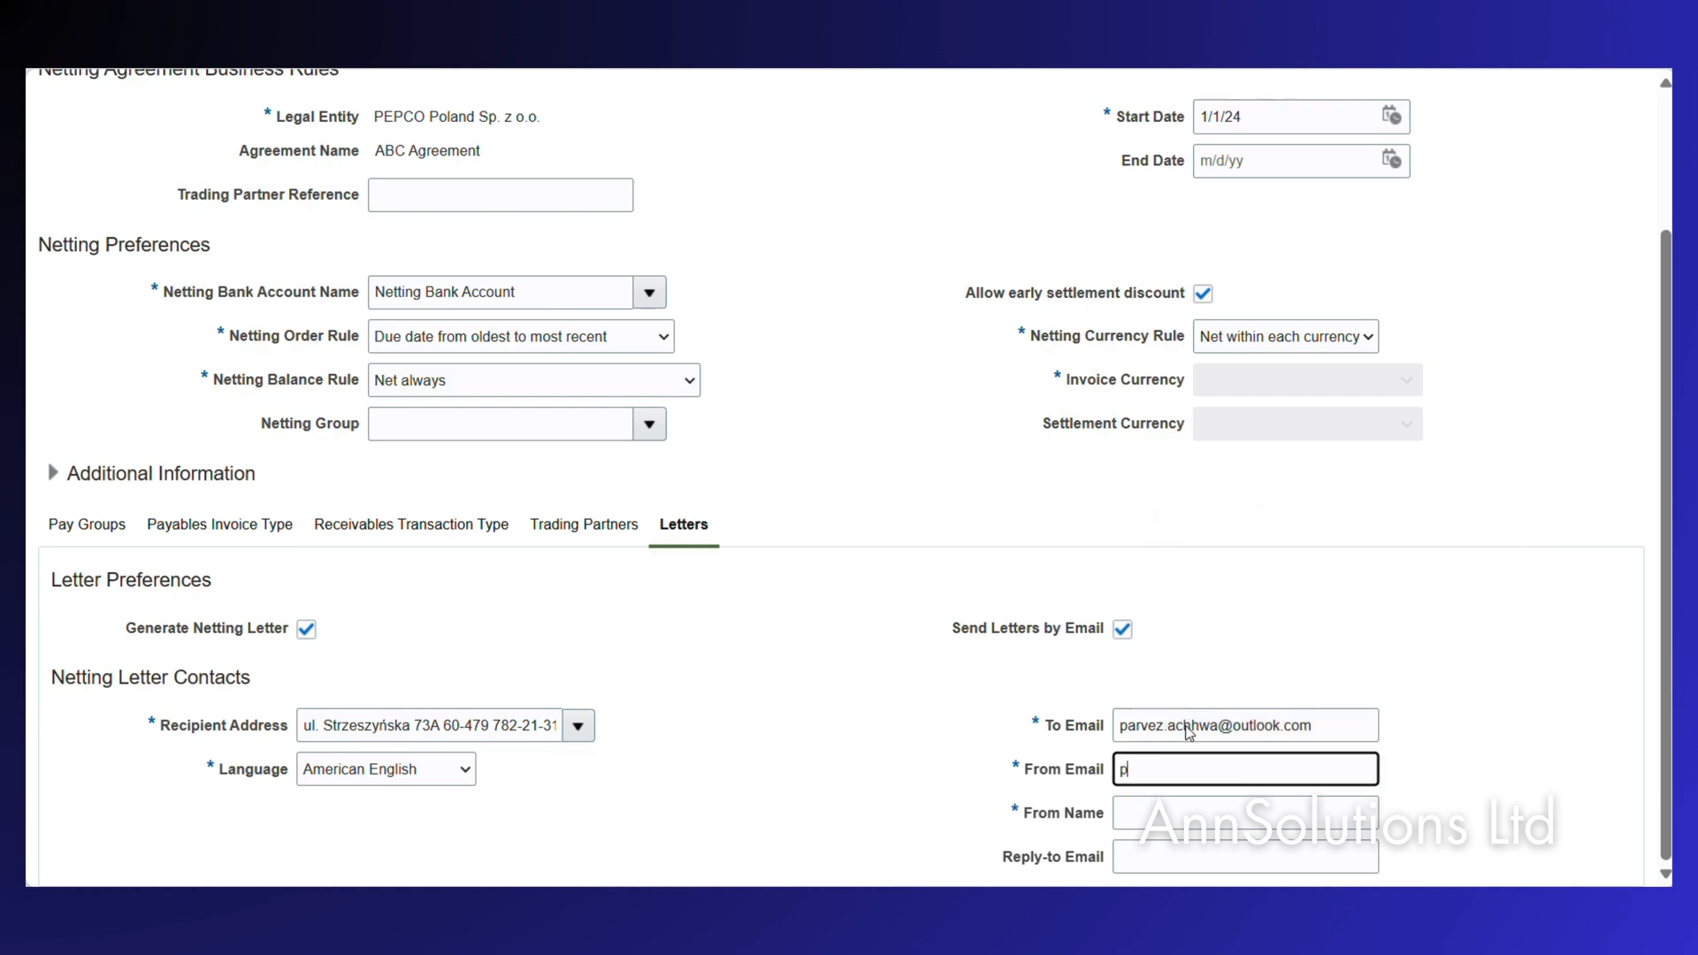
{"action": "key", "text": "BackSpace"}
{"action": "type", "text": "th."}
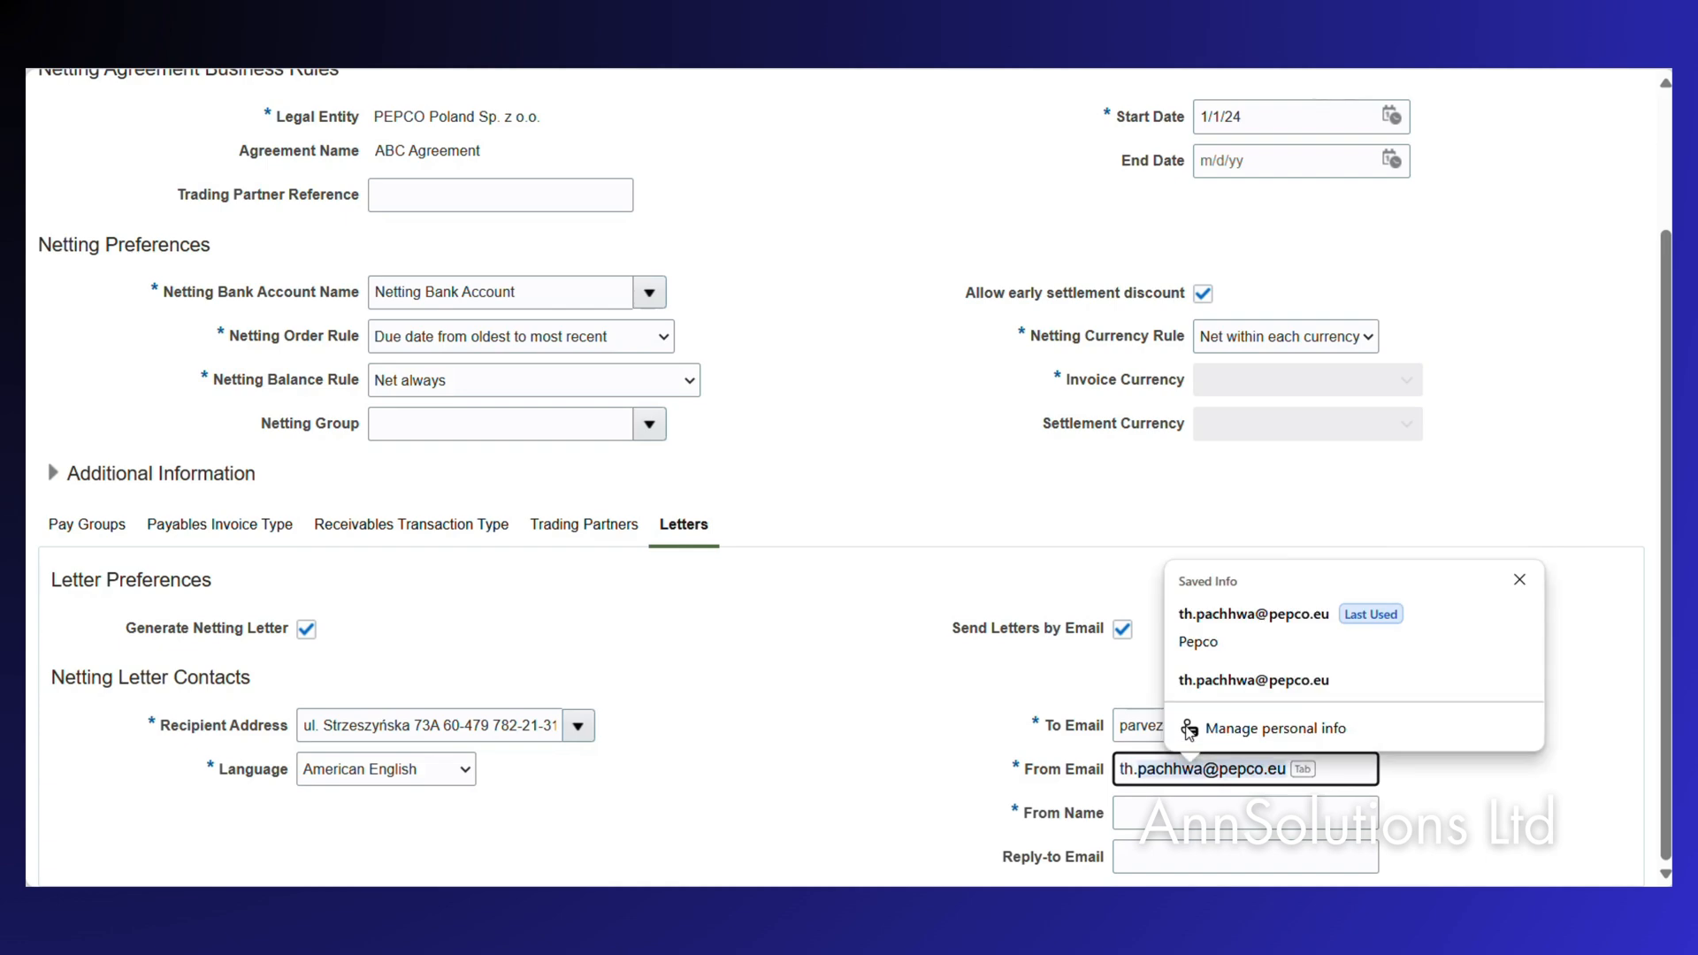
{"action": "key", "text": "Tab"}
{"action": "type", "text": "P"}
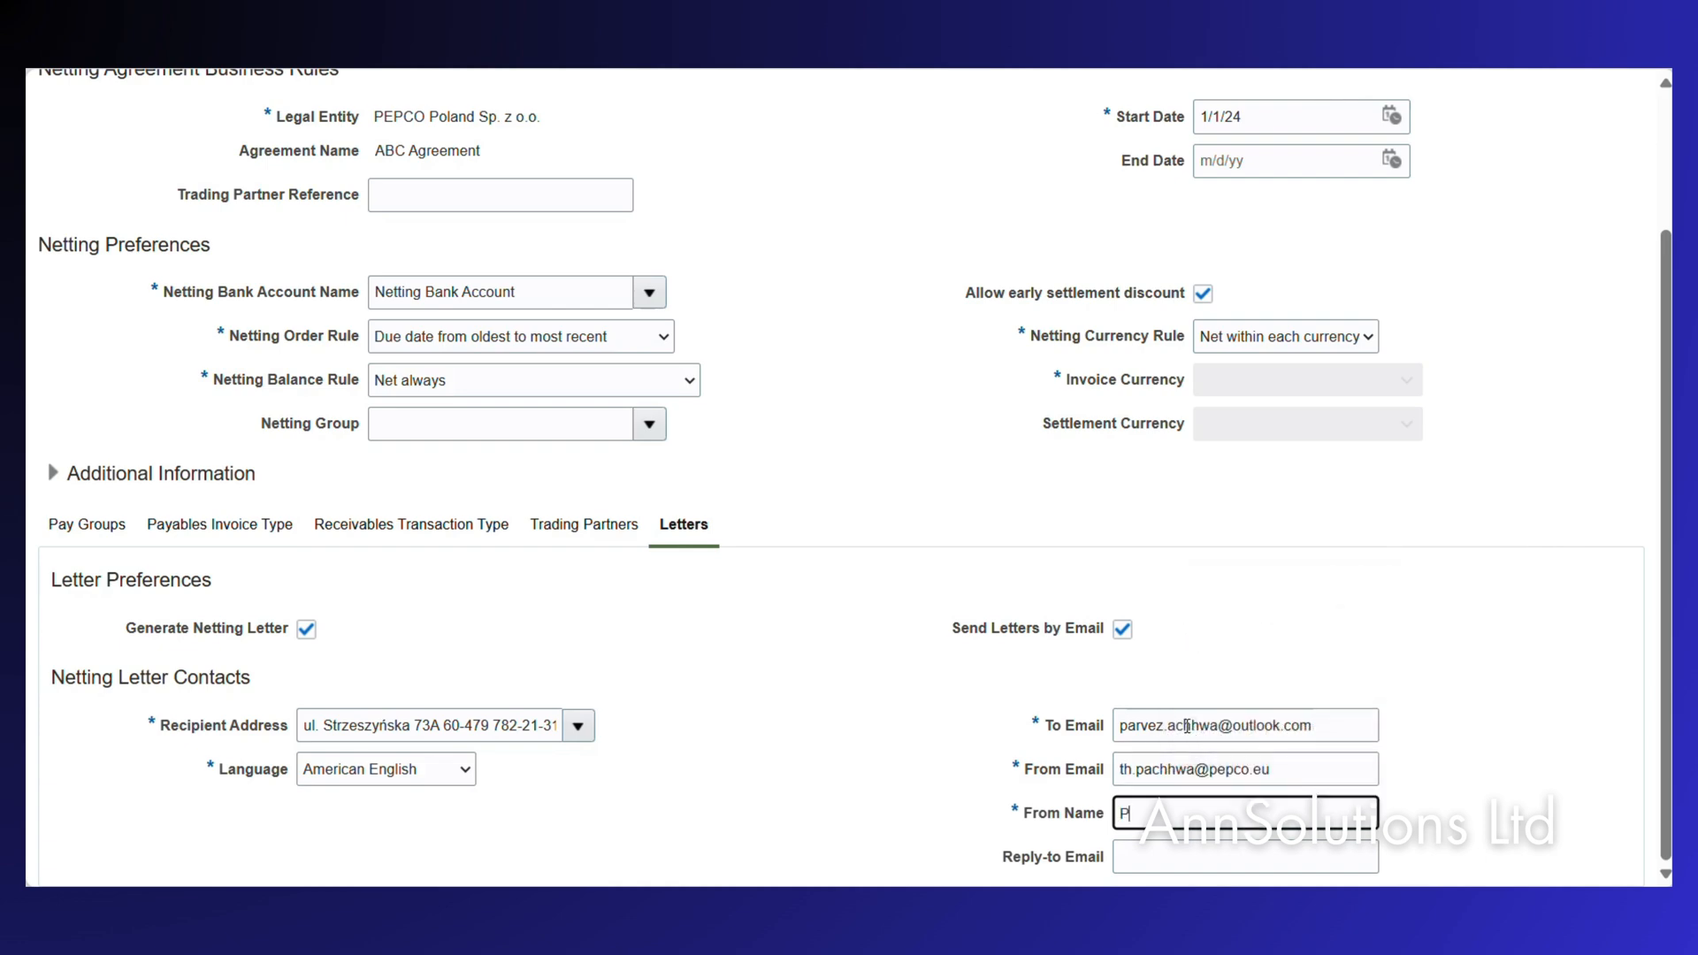
{"action": "type", "text": "epco Poland"}
Save and close the agreement and finish on Manage Netting Agreements.
{"action": "scroll", "coordinate": [1309, 581], "scroll_direction": "up", "scroll_amount": 3}
{"action": "left_click", "coordinate": [1268, 164]}
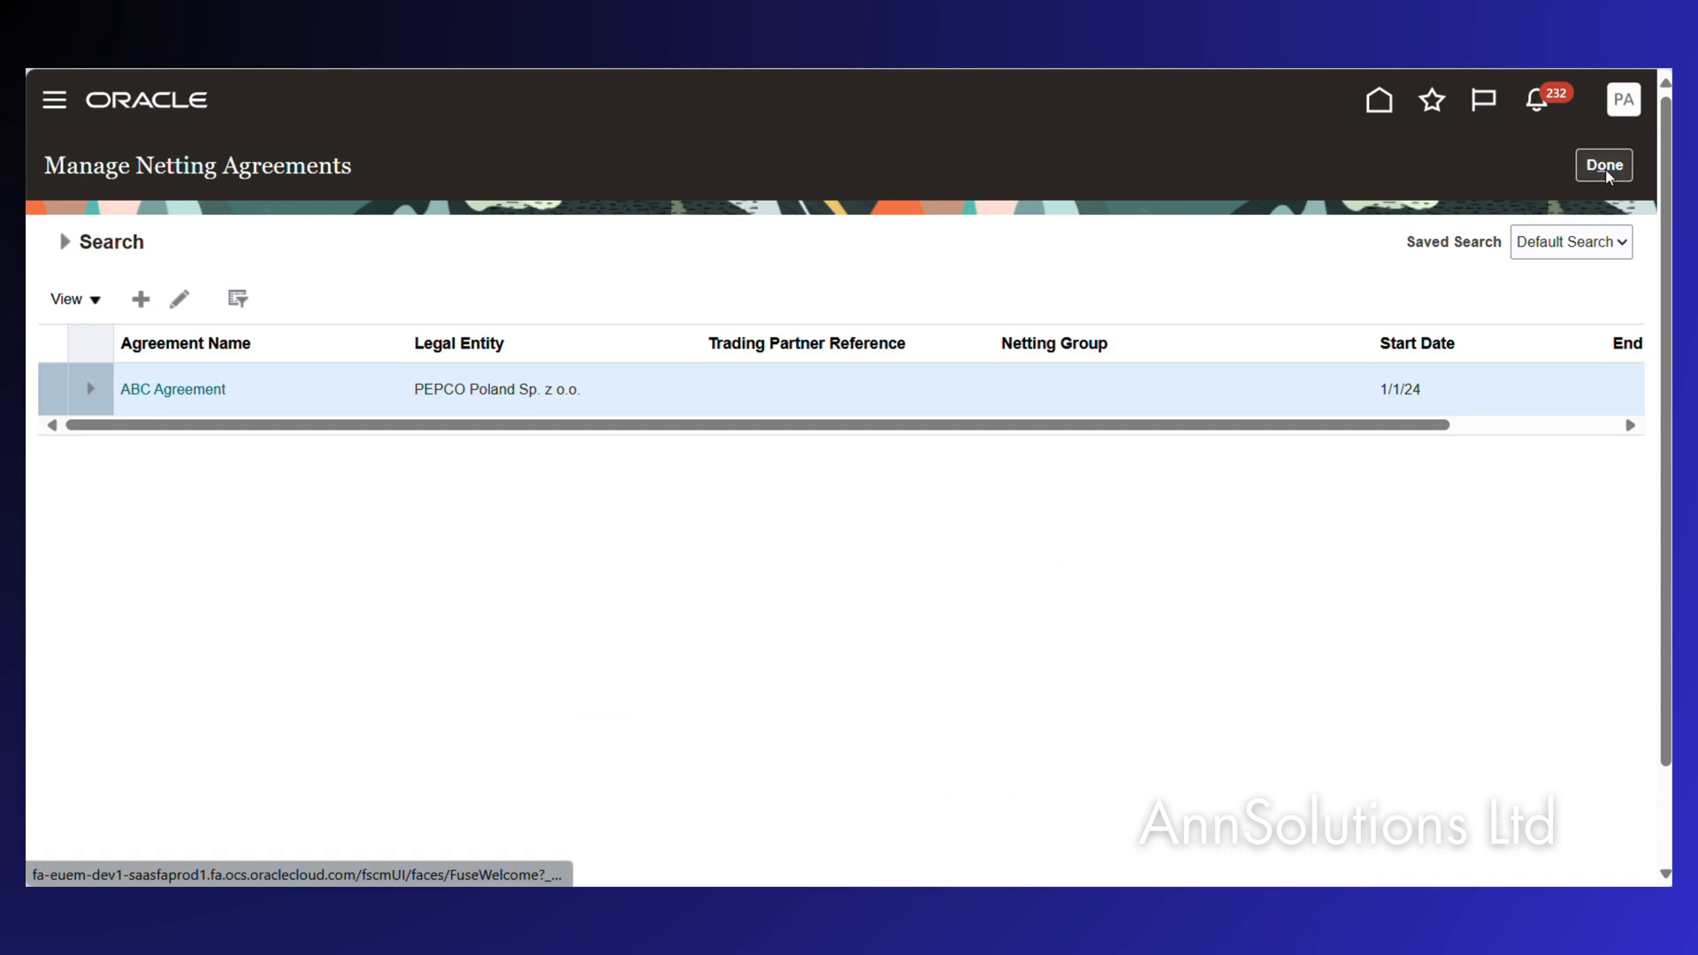
{"action": "left_click", "coordinate": [1607, 174]}
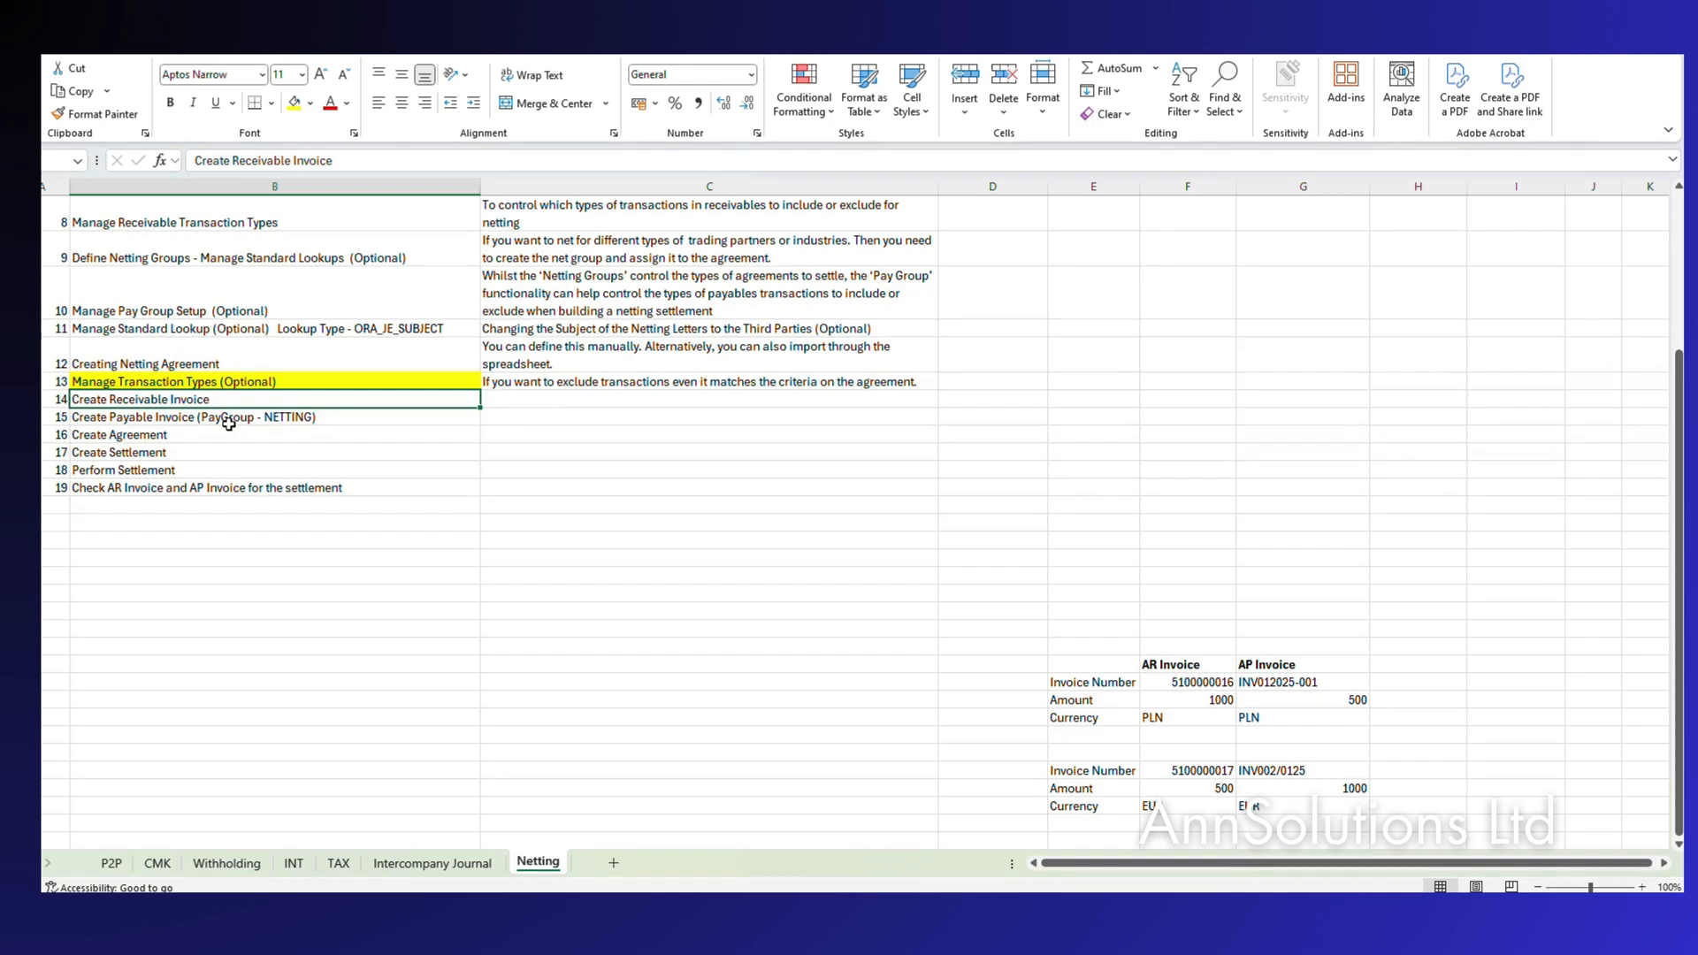
Select the Create Payable Invoice step (cell B15) in the Netting sheet, then return to Oracle billing.
{"action": "left_click", "coordinate": [176, 422]}
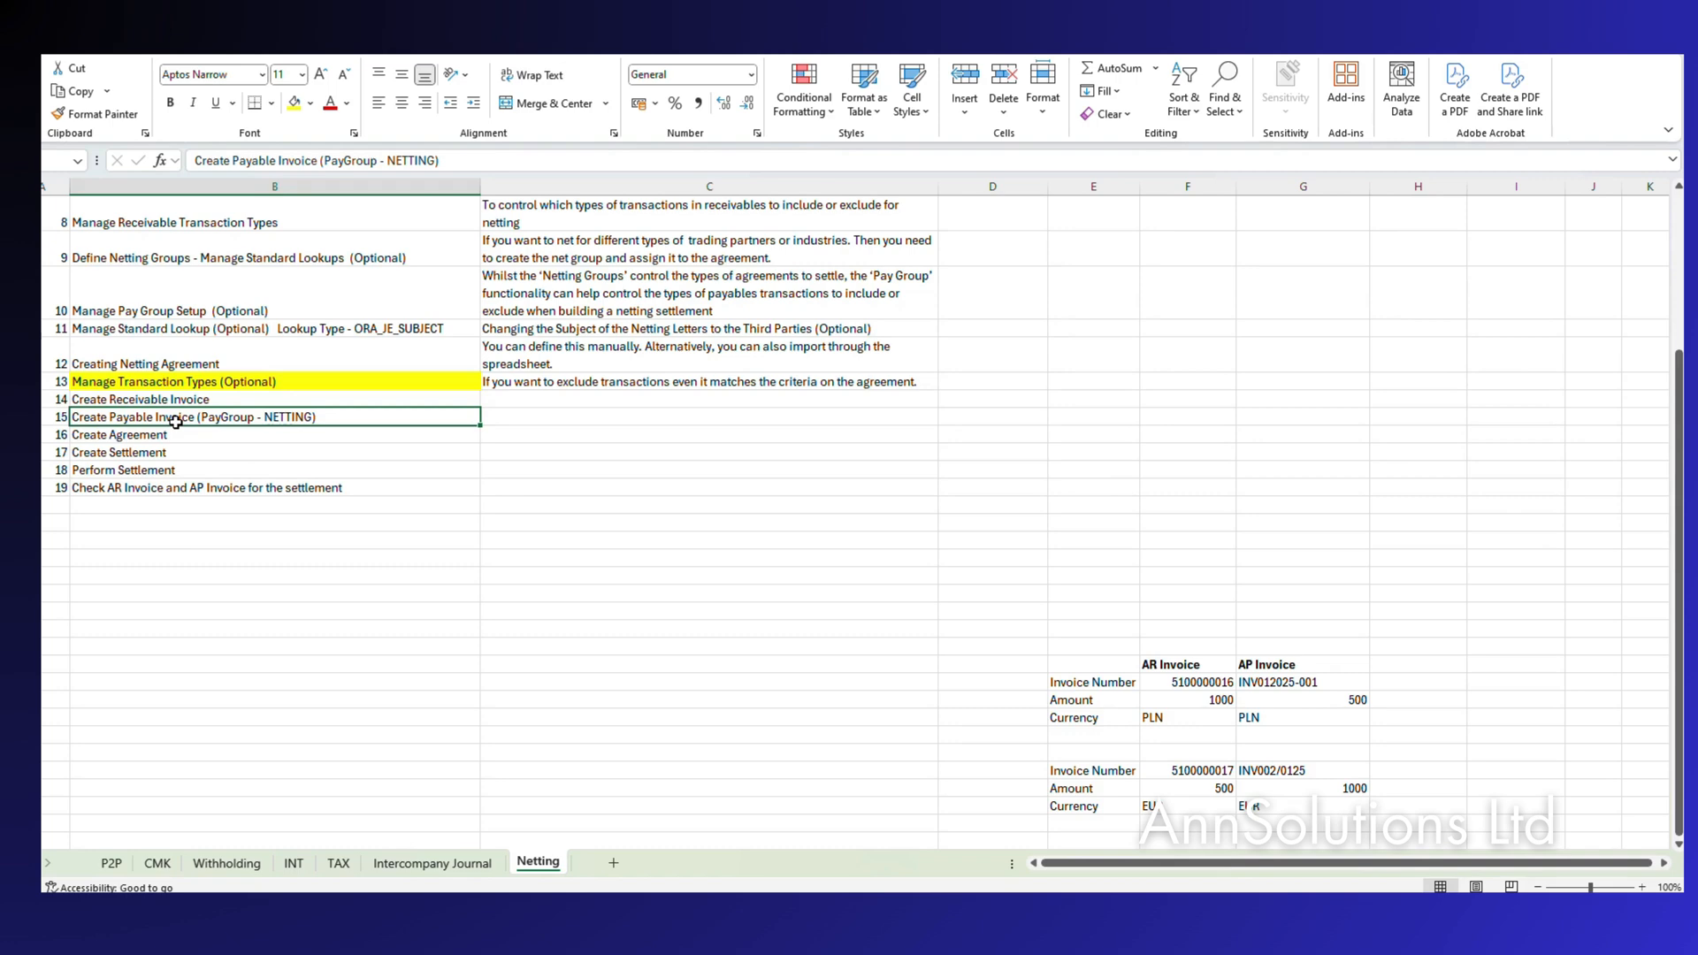
{"action": "mouse_move", "coordinate": [977, 912]}
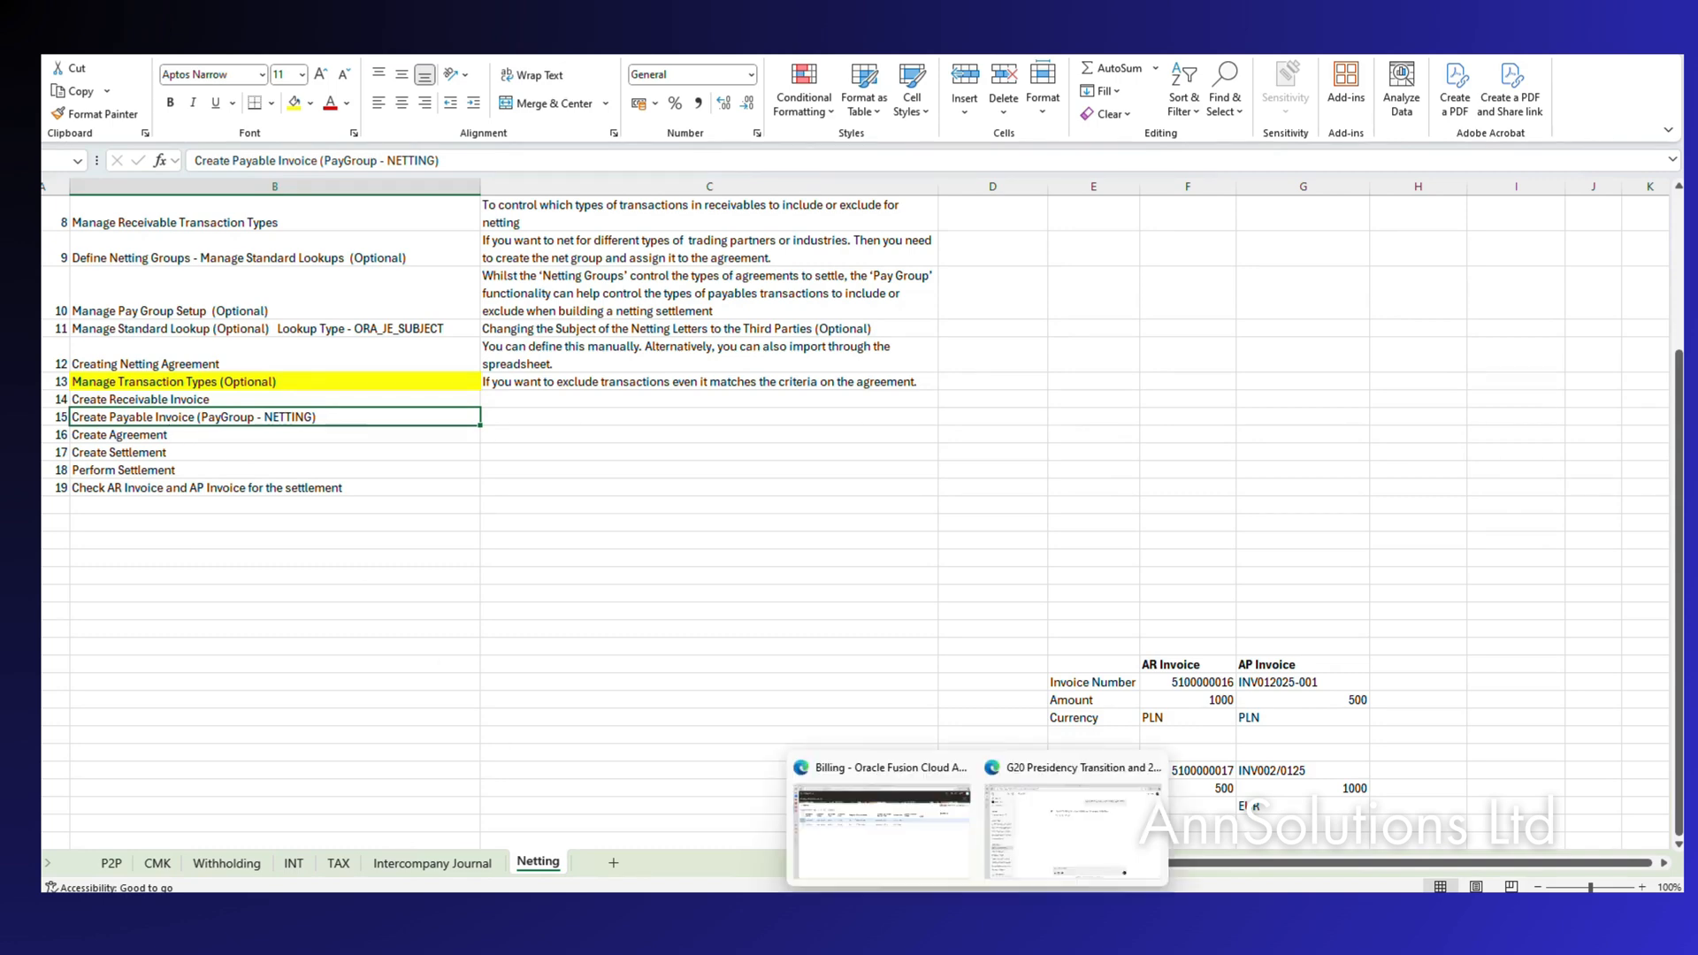
{"action": "left_click", "coordinate": [891, 851]}
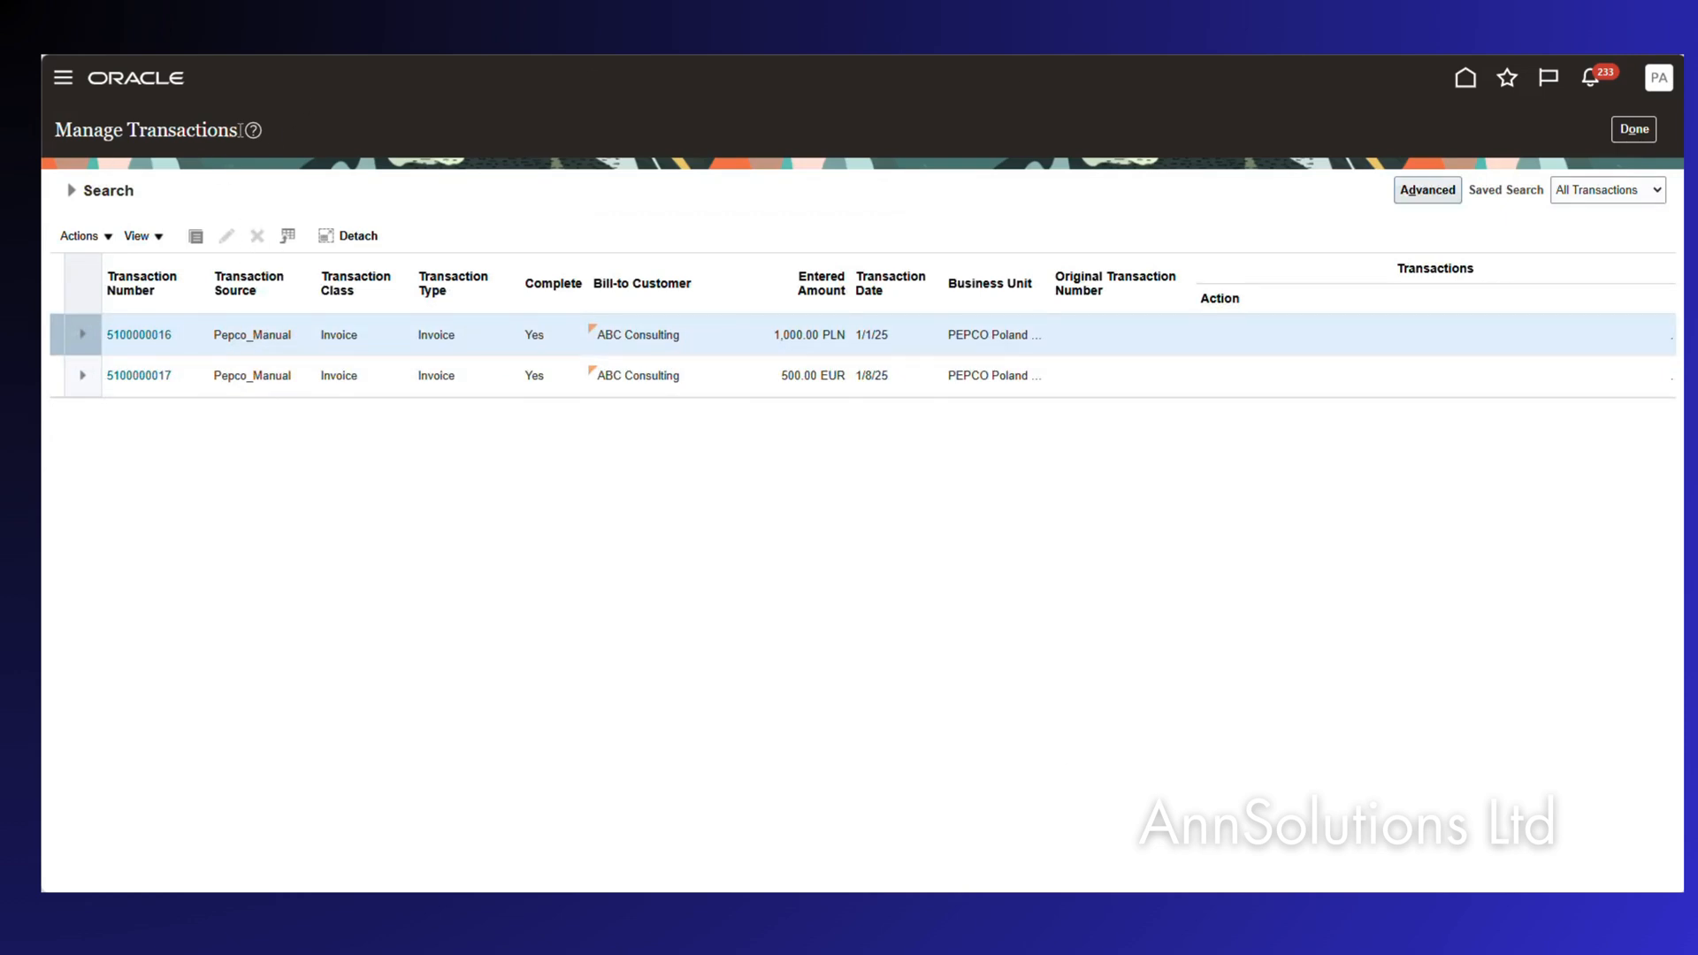
{"action": "left_click", "coordinate": [1466, 80]}
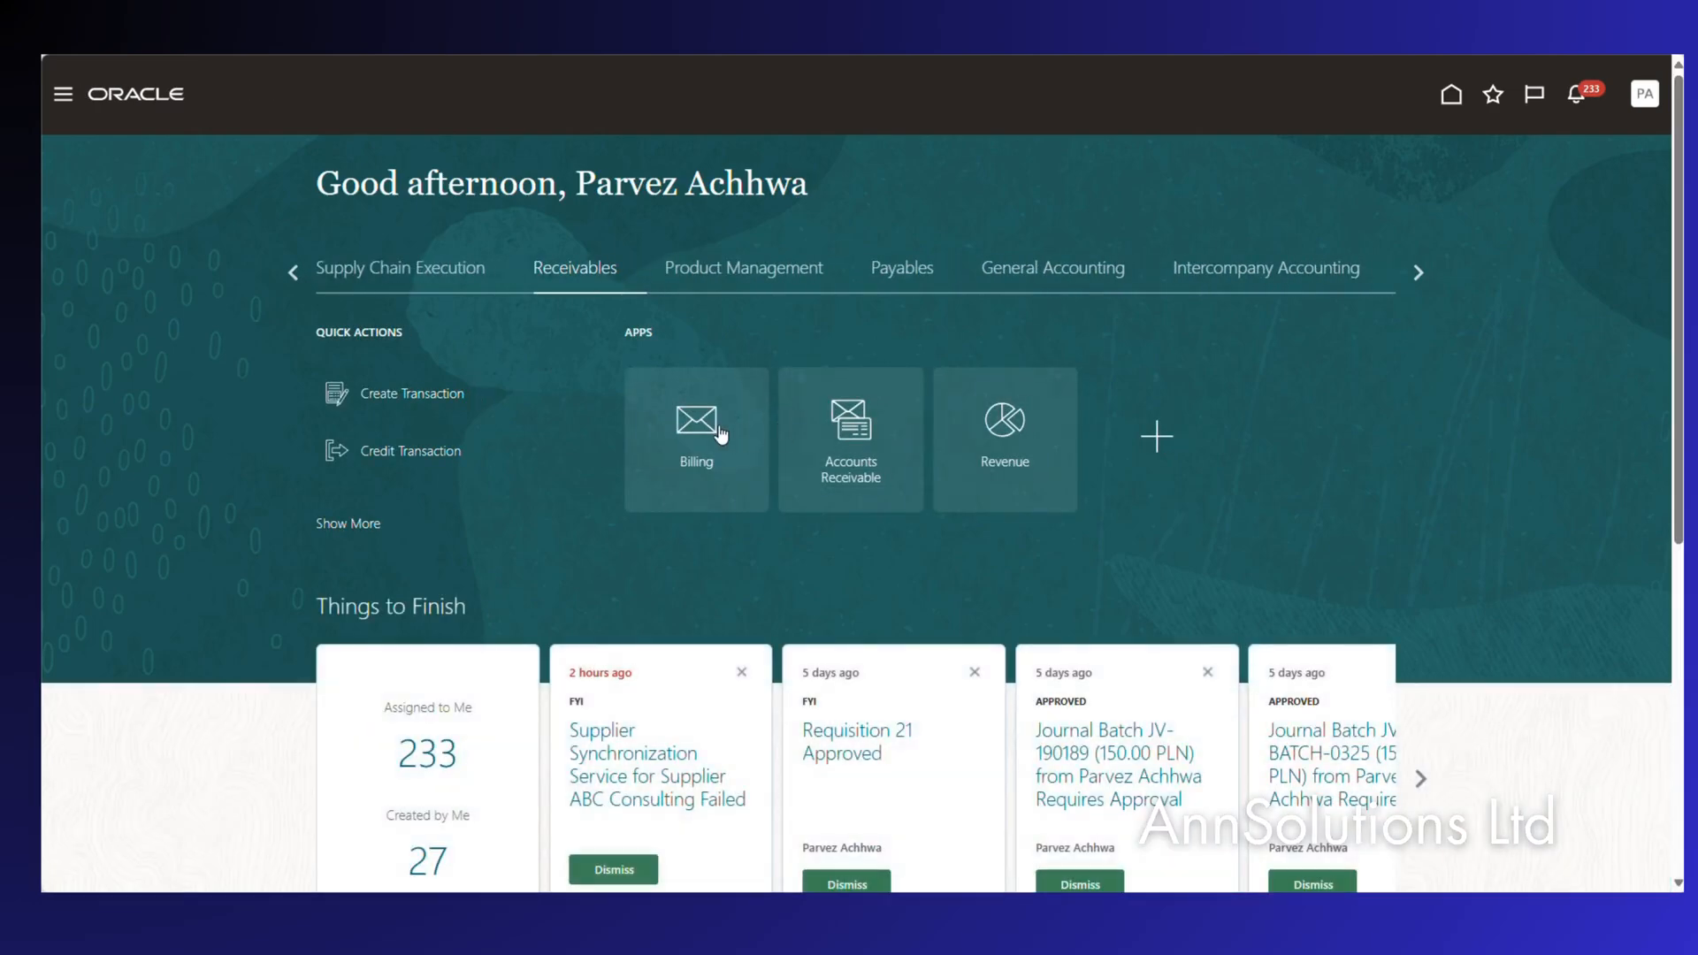
{"action": "left_click", "coordinate": [715, 438]}
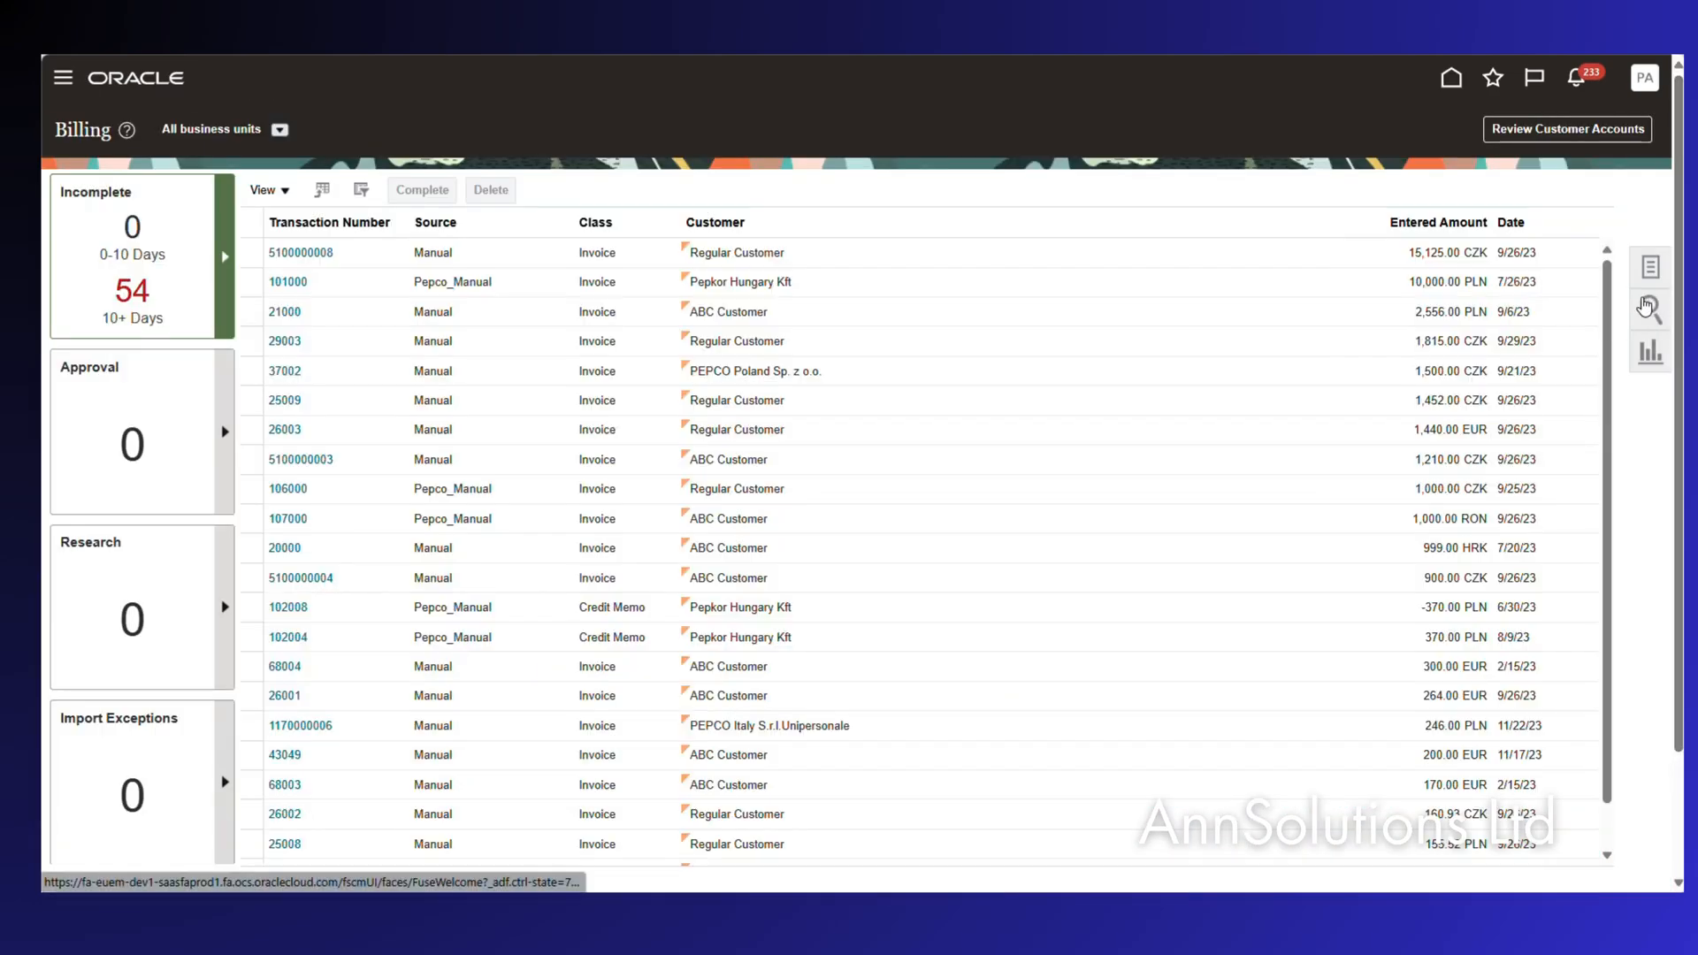
{"action": "left_click", "coordinate": [1650, 305]}
{"action": "left_click", "coordinate": [1550, 329]}
{"action": "type", "text": "21"}
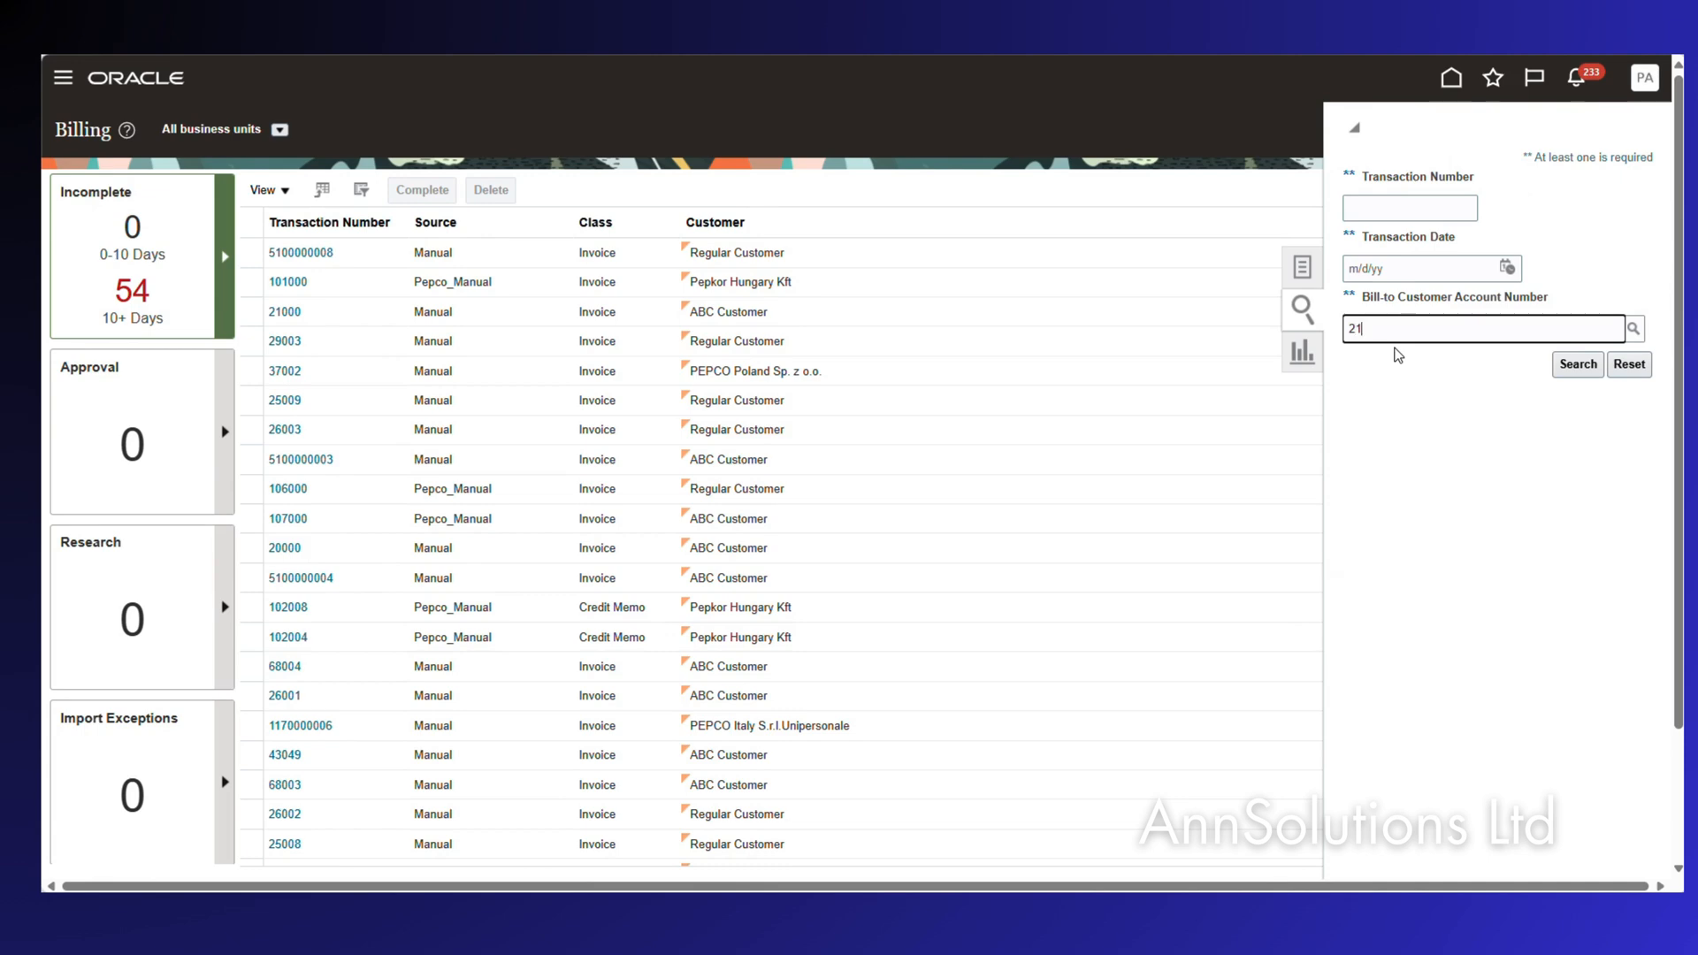
{"action": "type", "text": "003"}
{"action": "left_click", "coordinate": [1592, 364]}
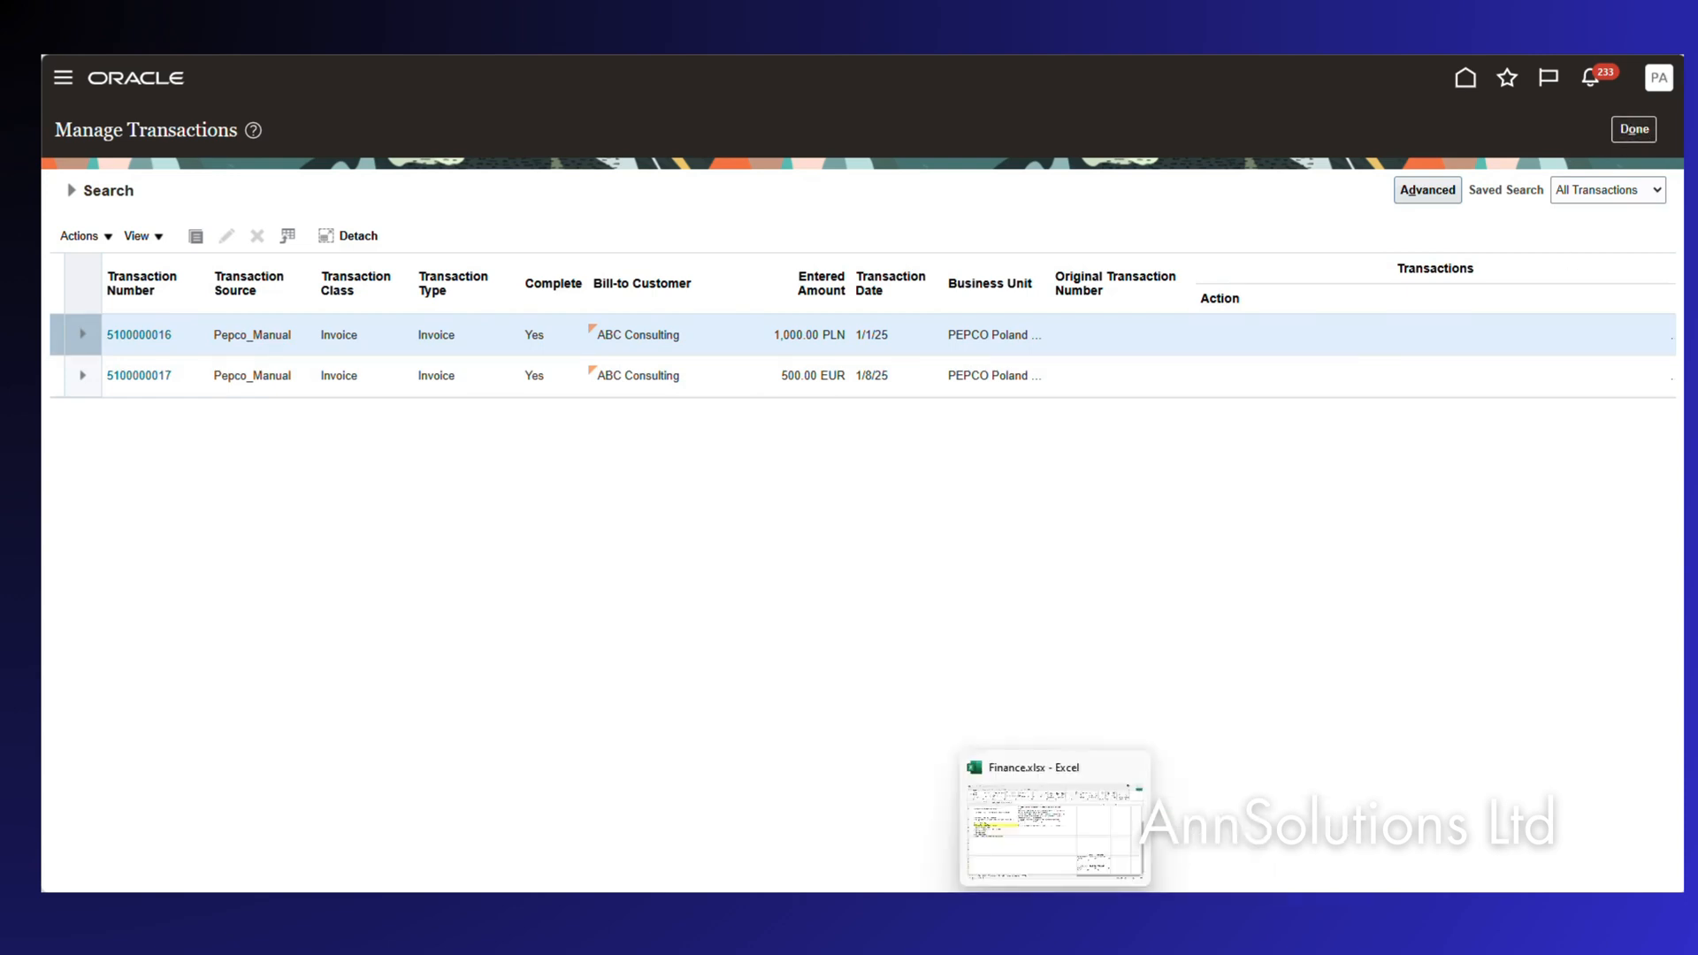
{"action": "left_click", "coordinate": [1055, 915]}
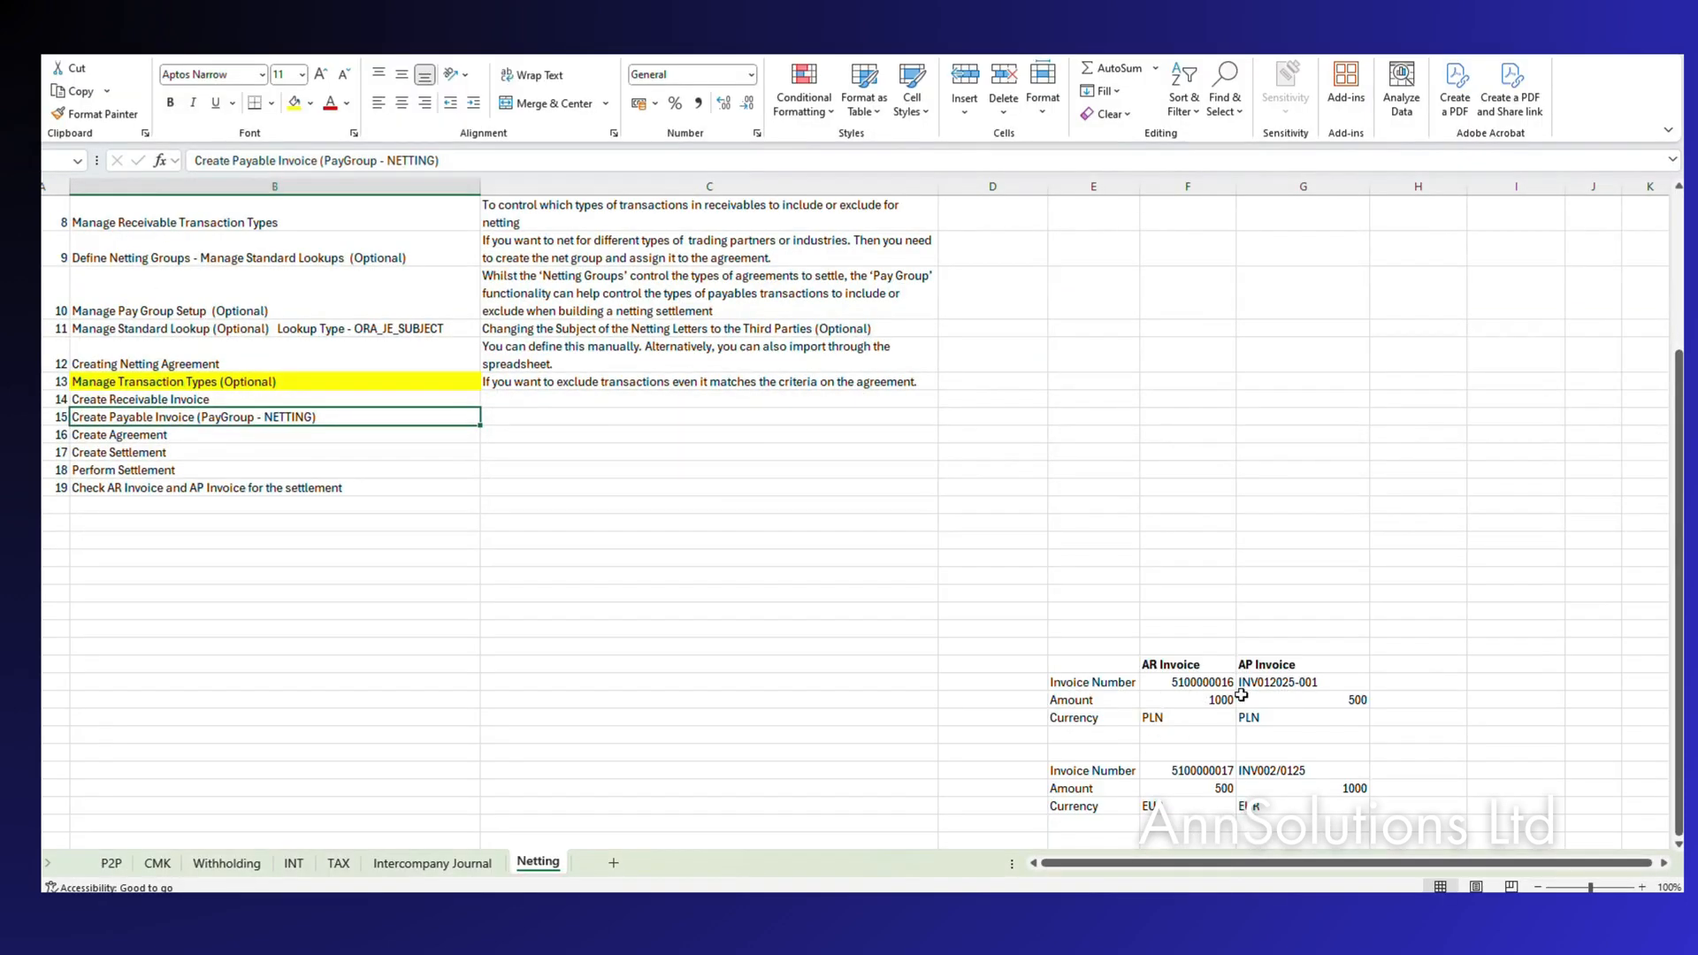
Check the Netting sheet's second invoice pair: 500 receivable against 1000 payable, with currencies.
{"action": "left_click", "coordinate": [1072, 701]}
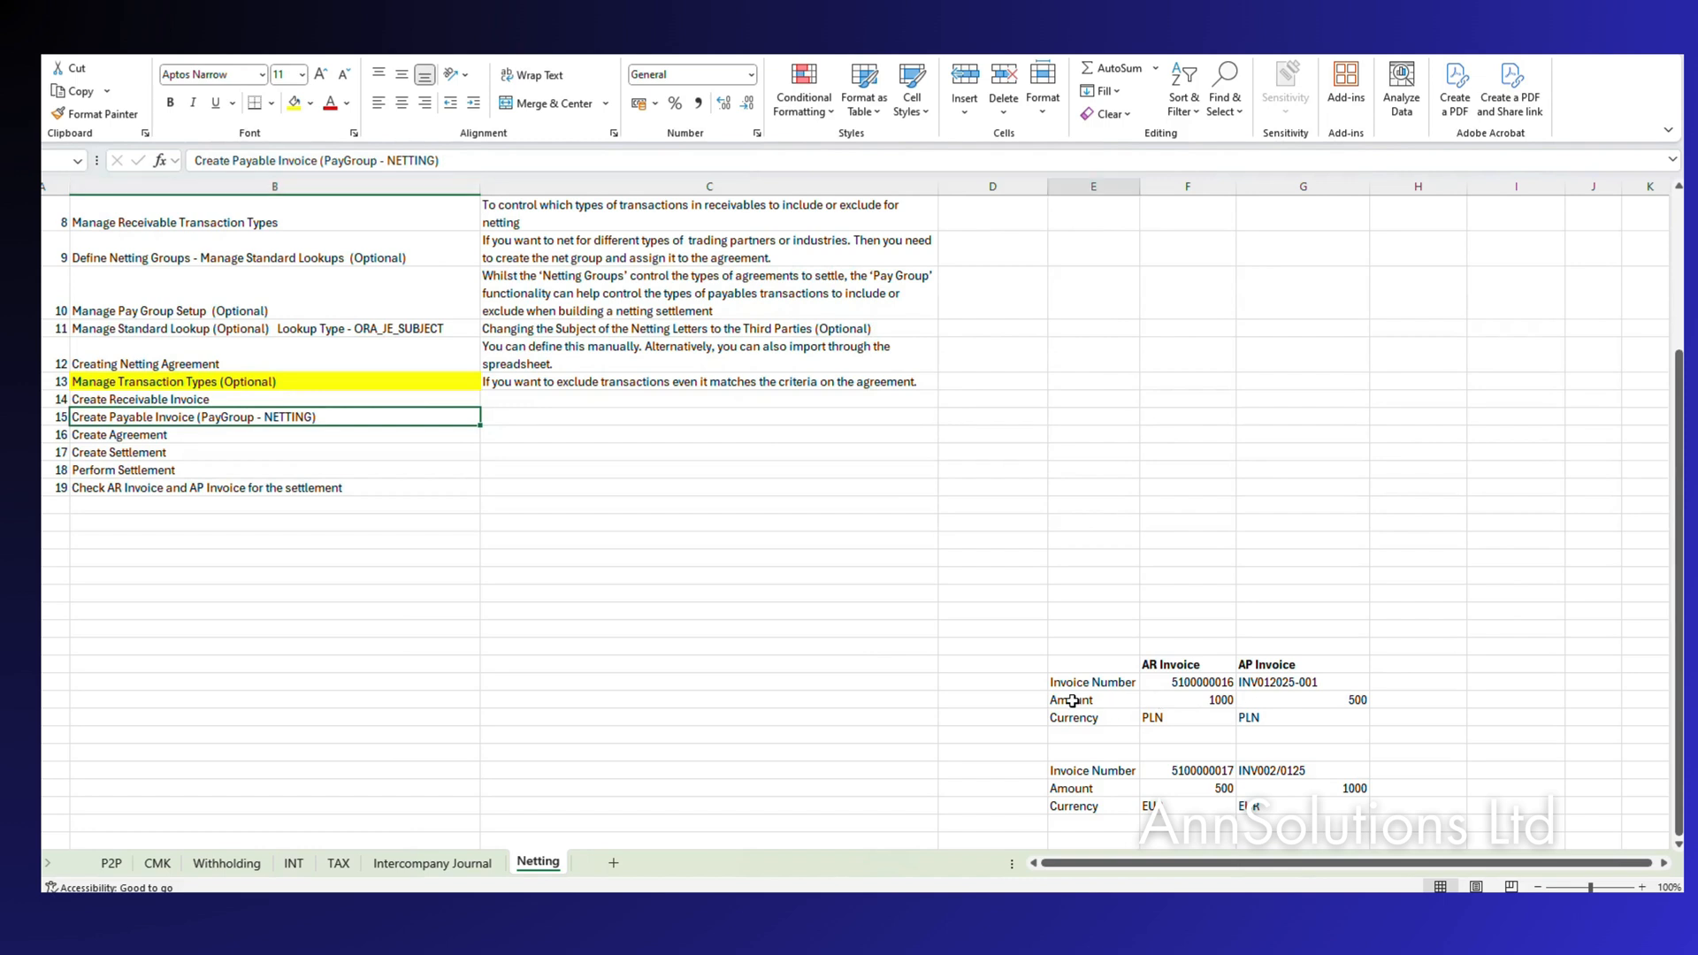
{"action": "left_click", "coordinate": [1190, 789]}
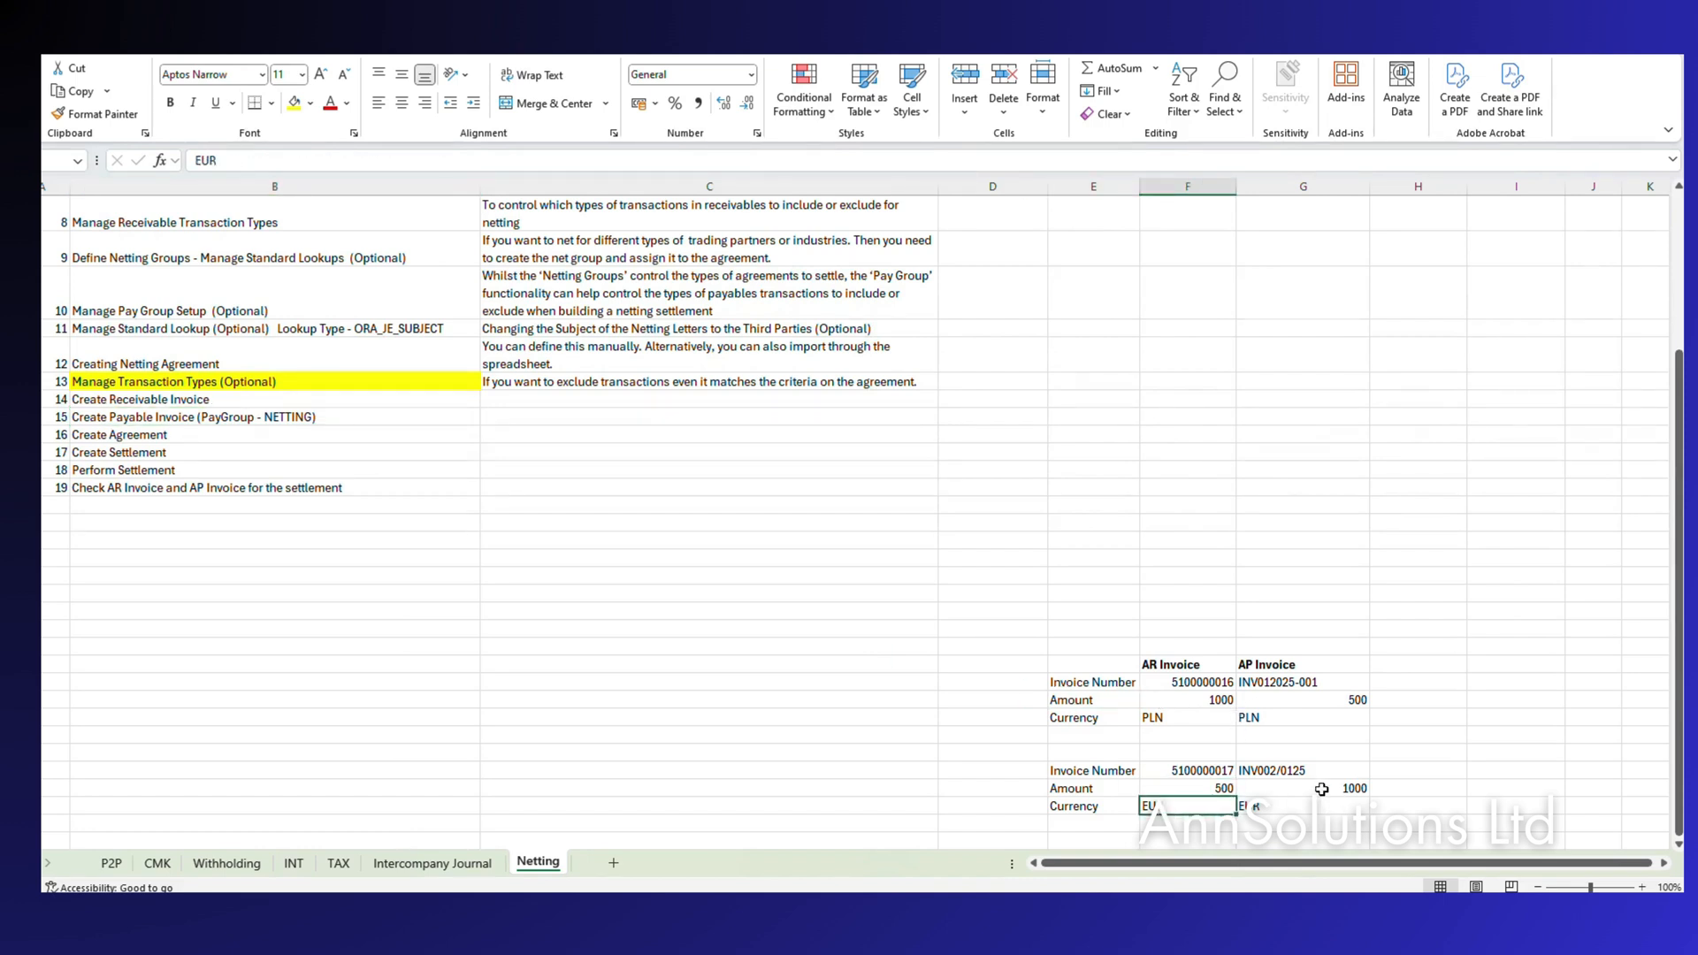
{"action": "key", "text": "Right"}
{"action": "key", "text": "Down"}
{"action": "key", "text": "Down"}
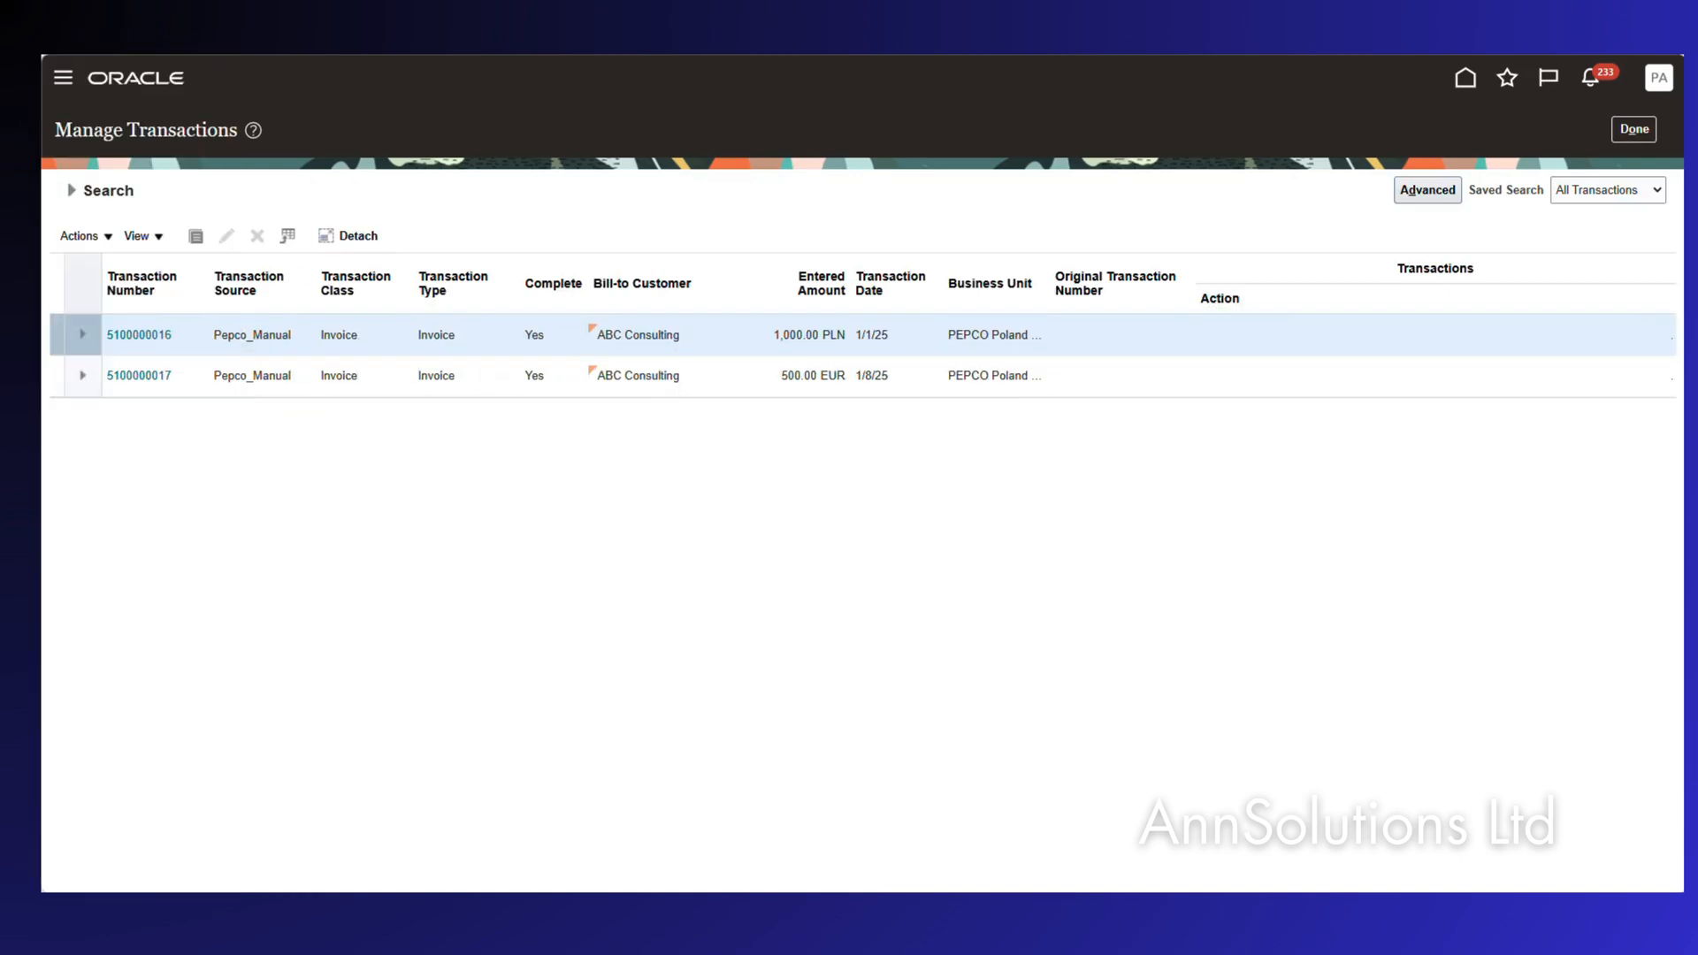
Review payable invoice INV002/0125's validated, unpaid status in the Invoices list.
{"action": "left_click", "coordinate": [31, 172]}
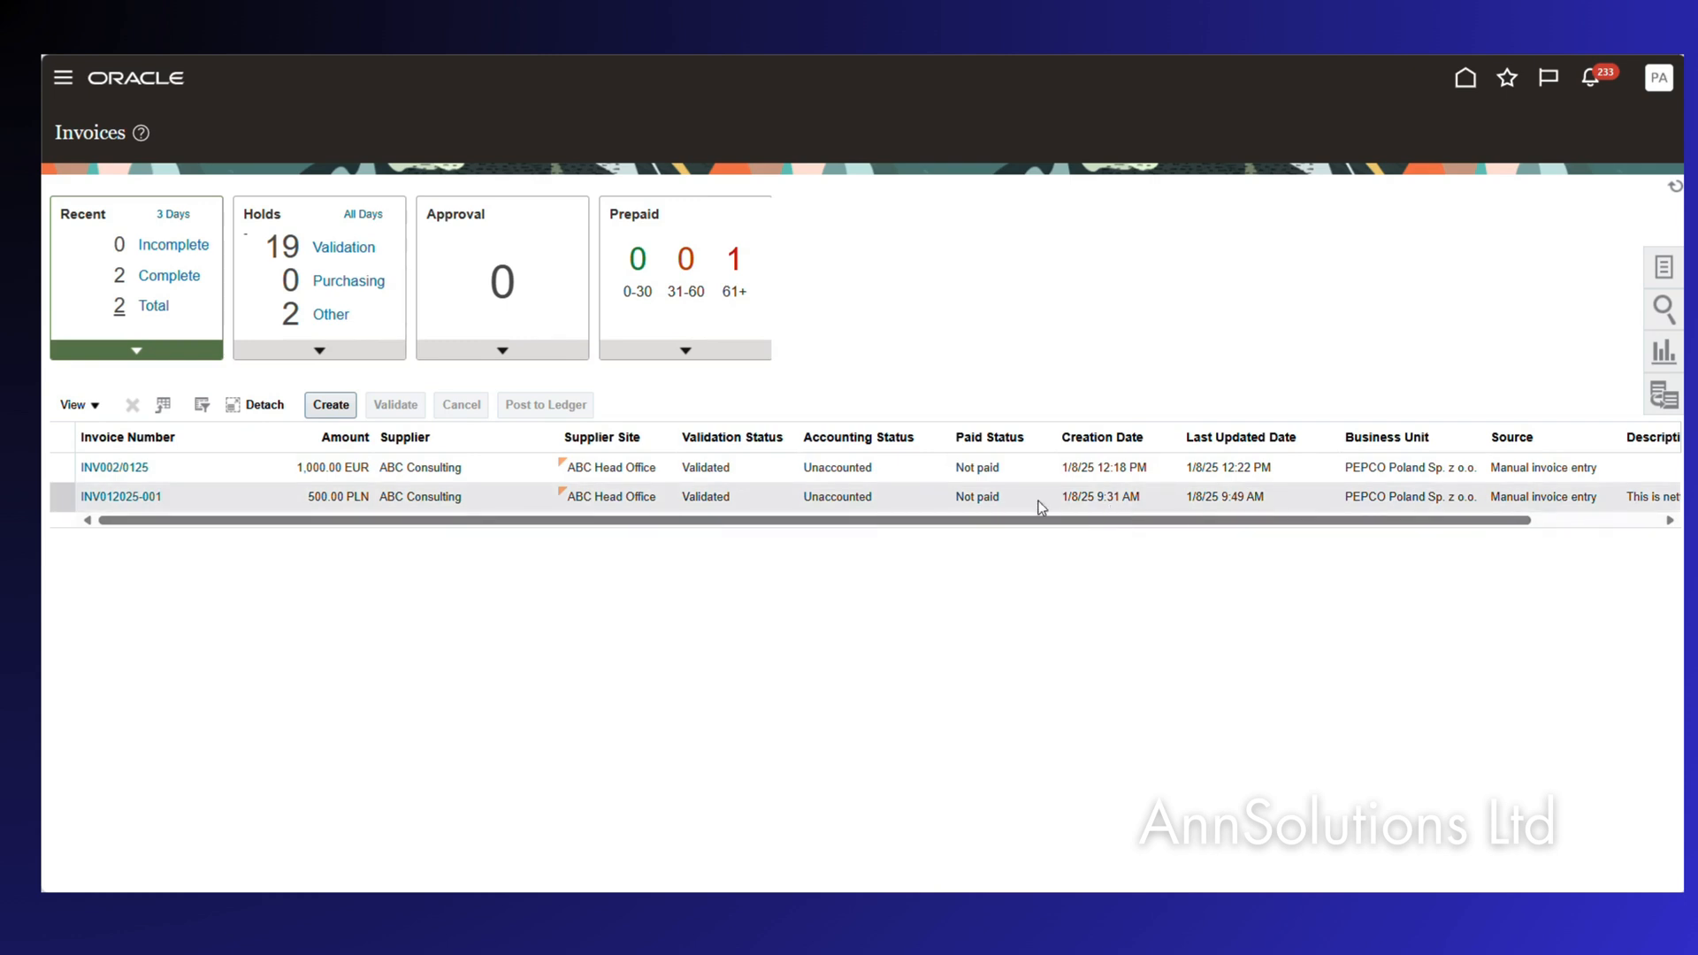
{"action": "left_click", "coordinate": [300, 469]}
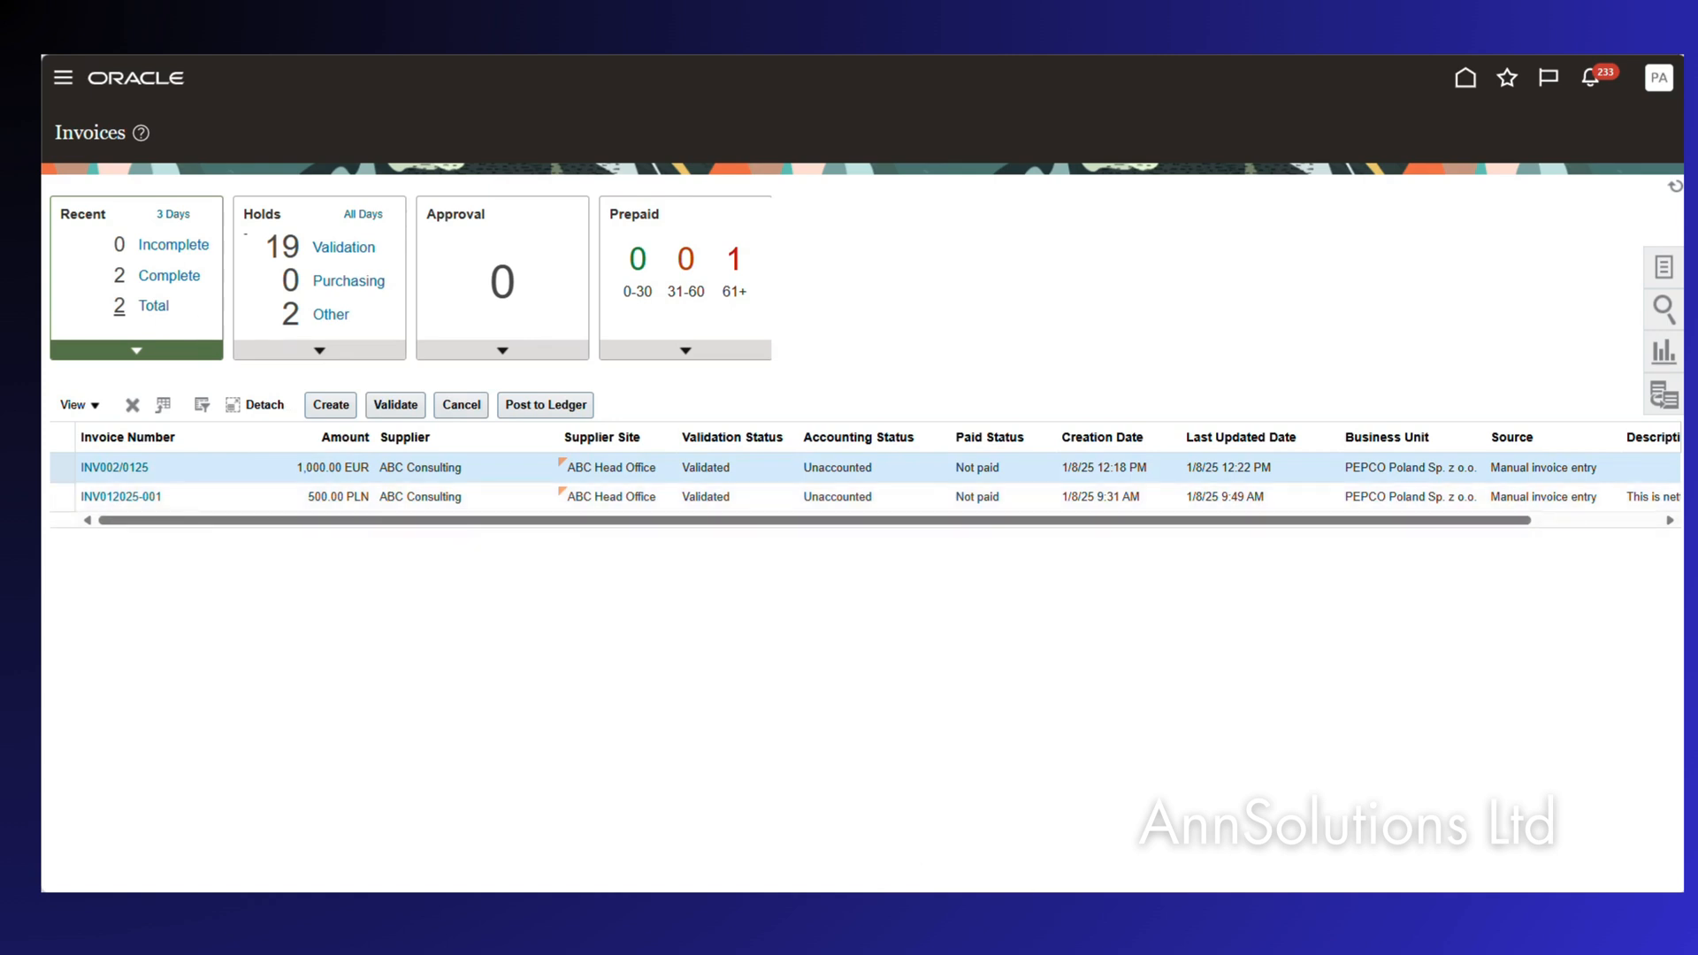
{"action": "left_click", "coordinate": [110, 207]}
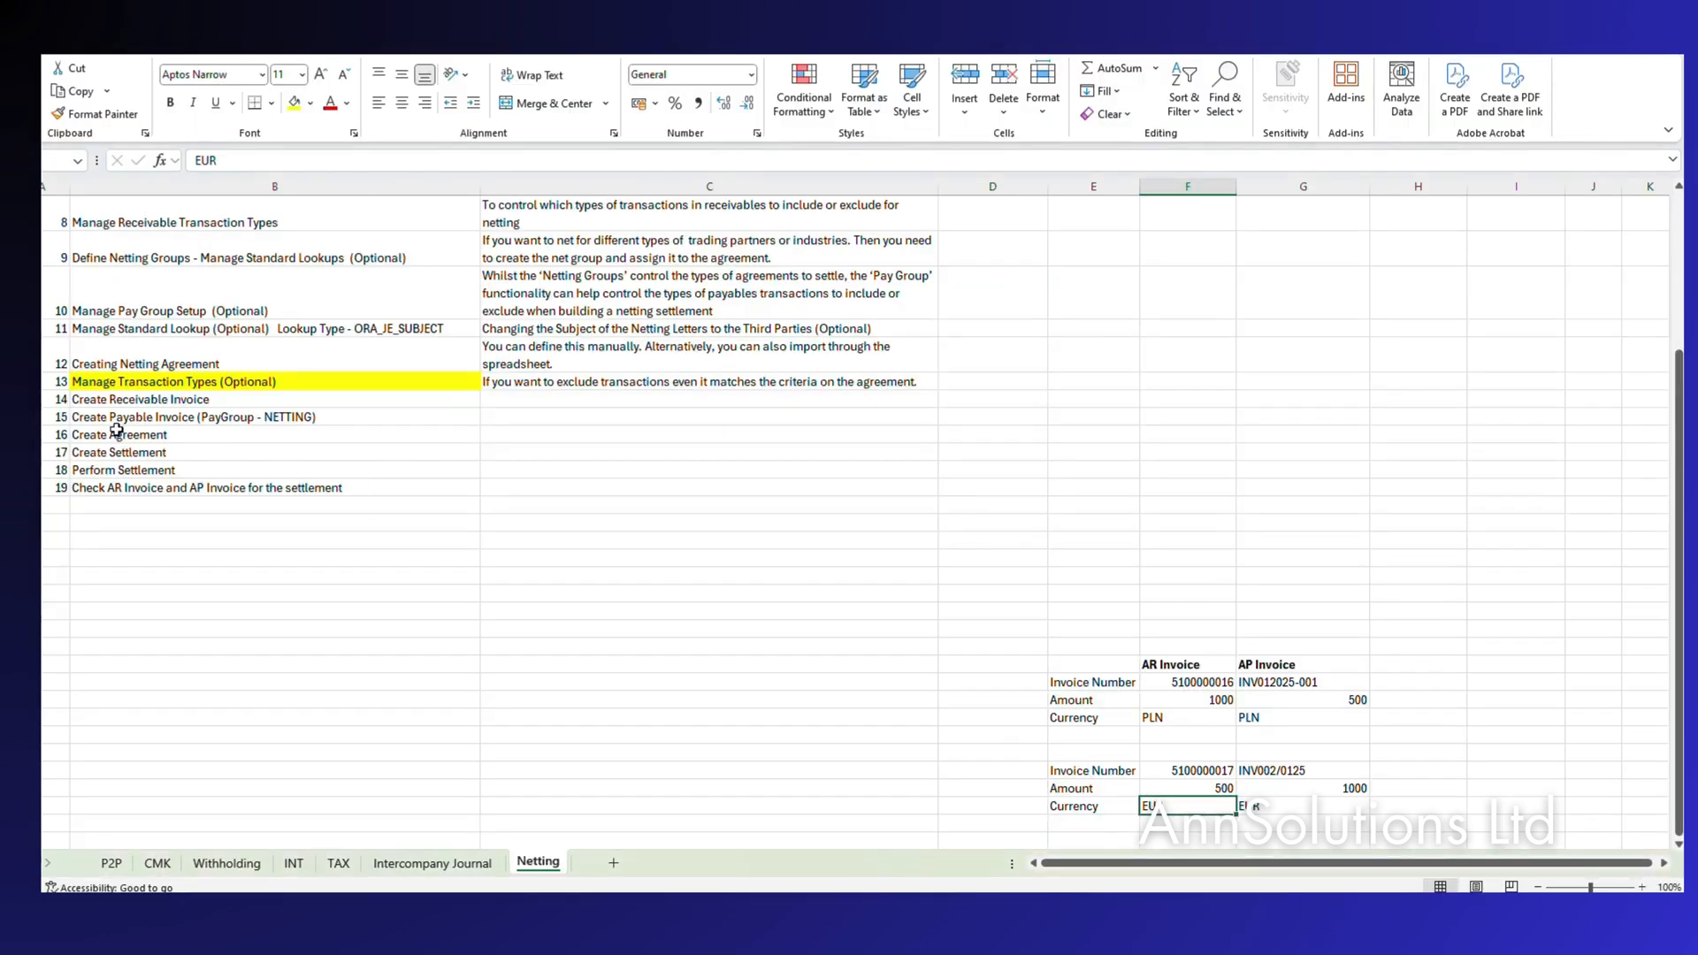
{"action": "left_click", "coordinate": [115, 432]}
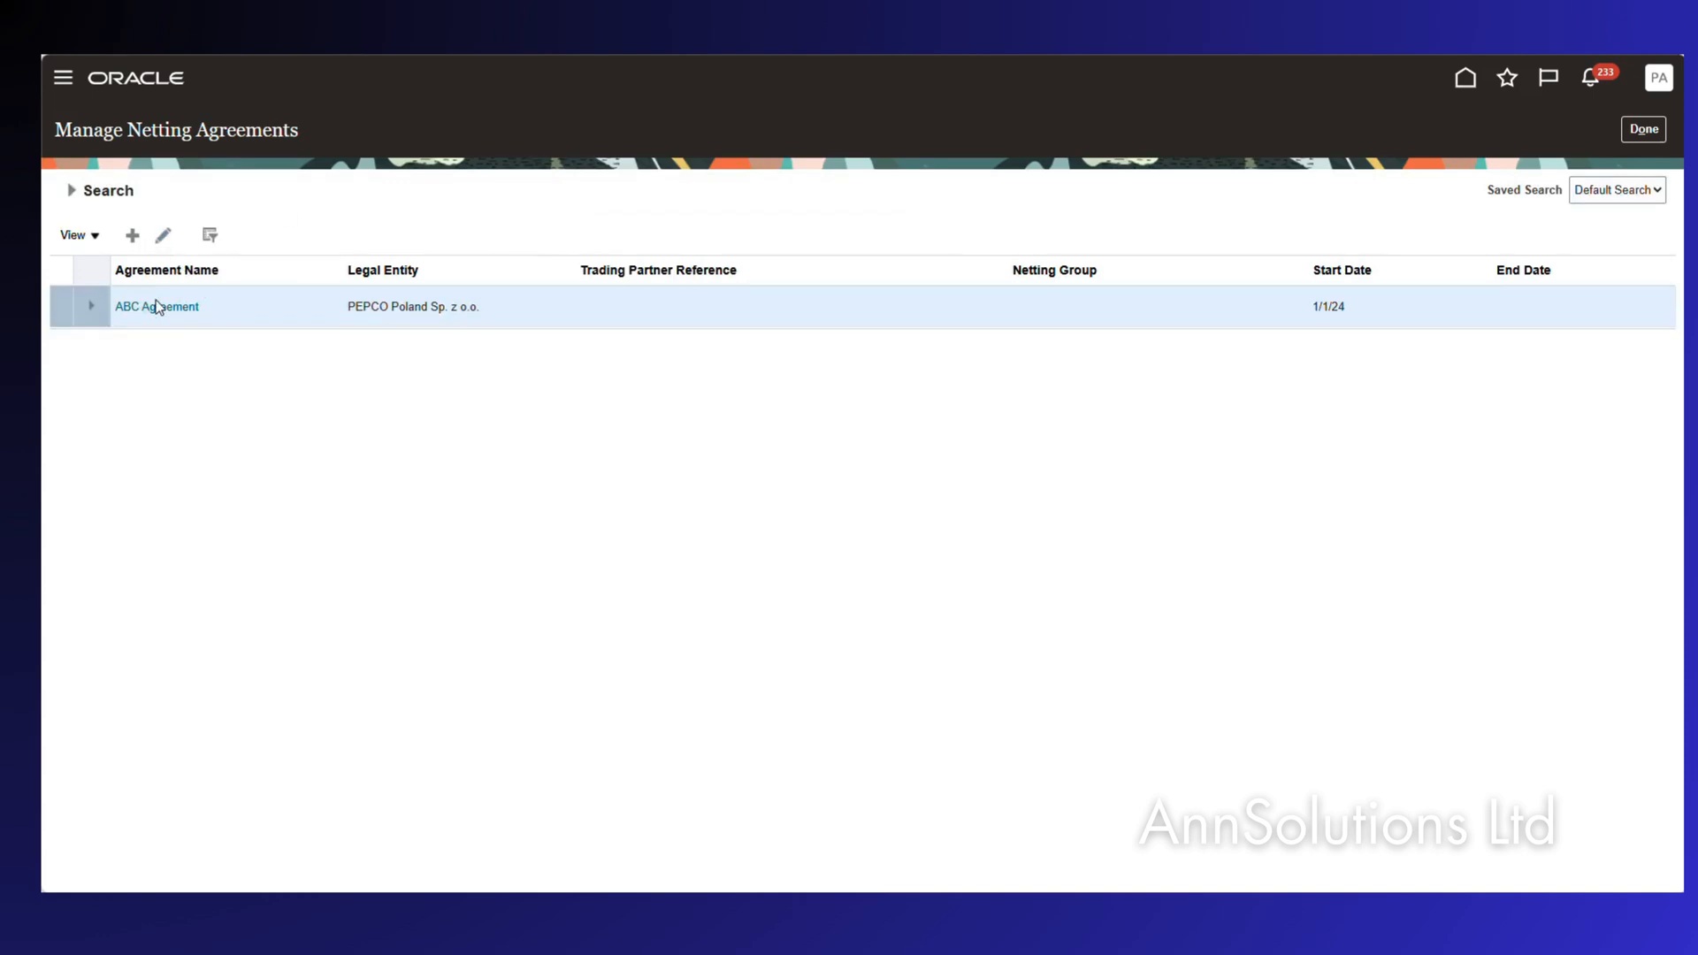
{"action": "left_click", "coordinate": [163, 234]}
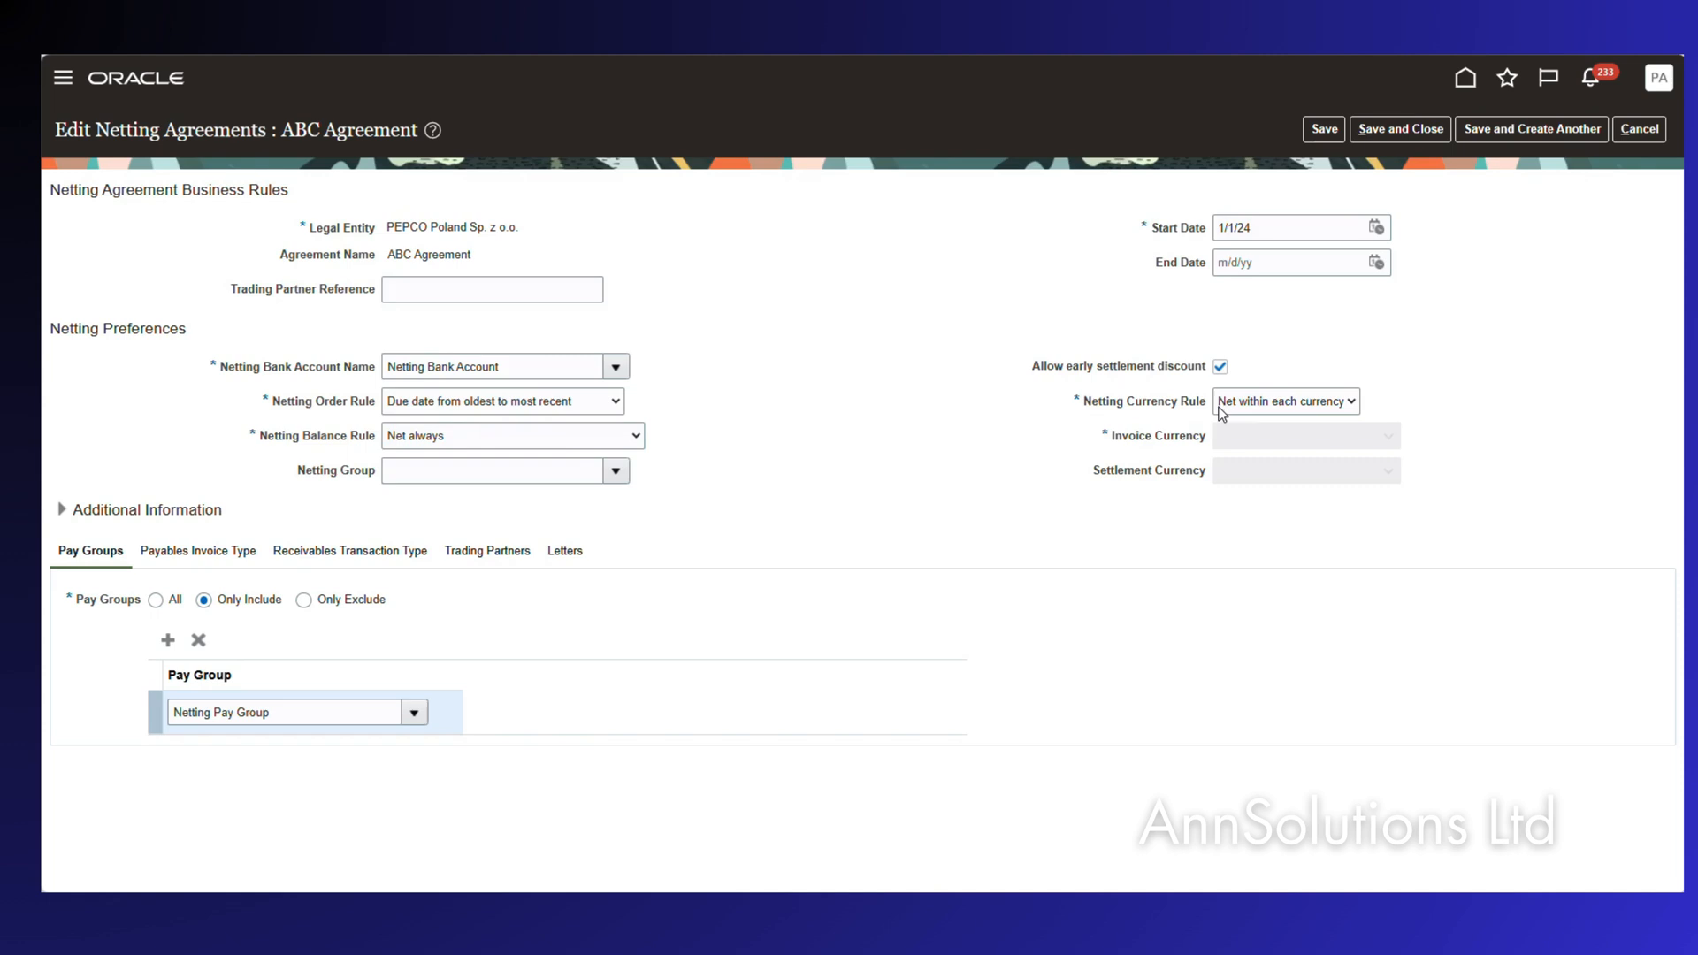
{"action": "left_click", "coordinate": [1288, 405]}
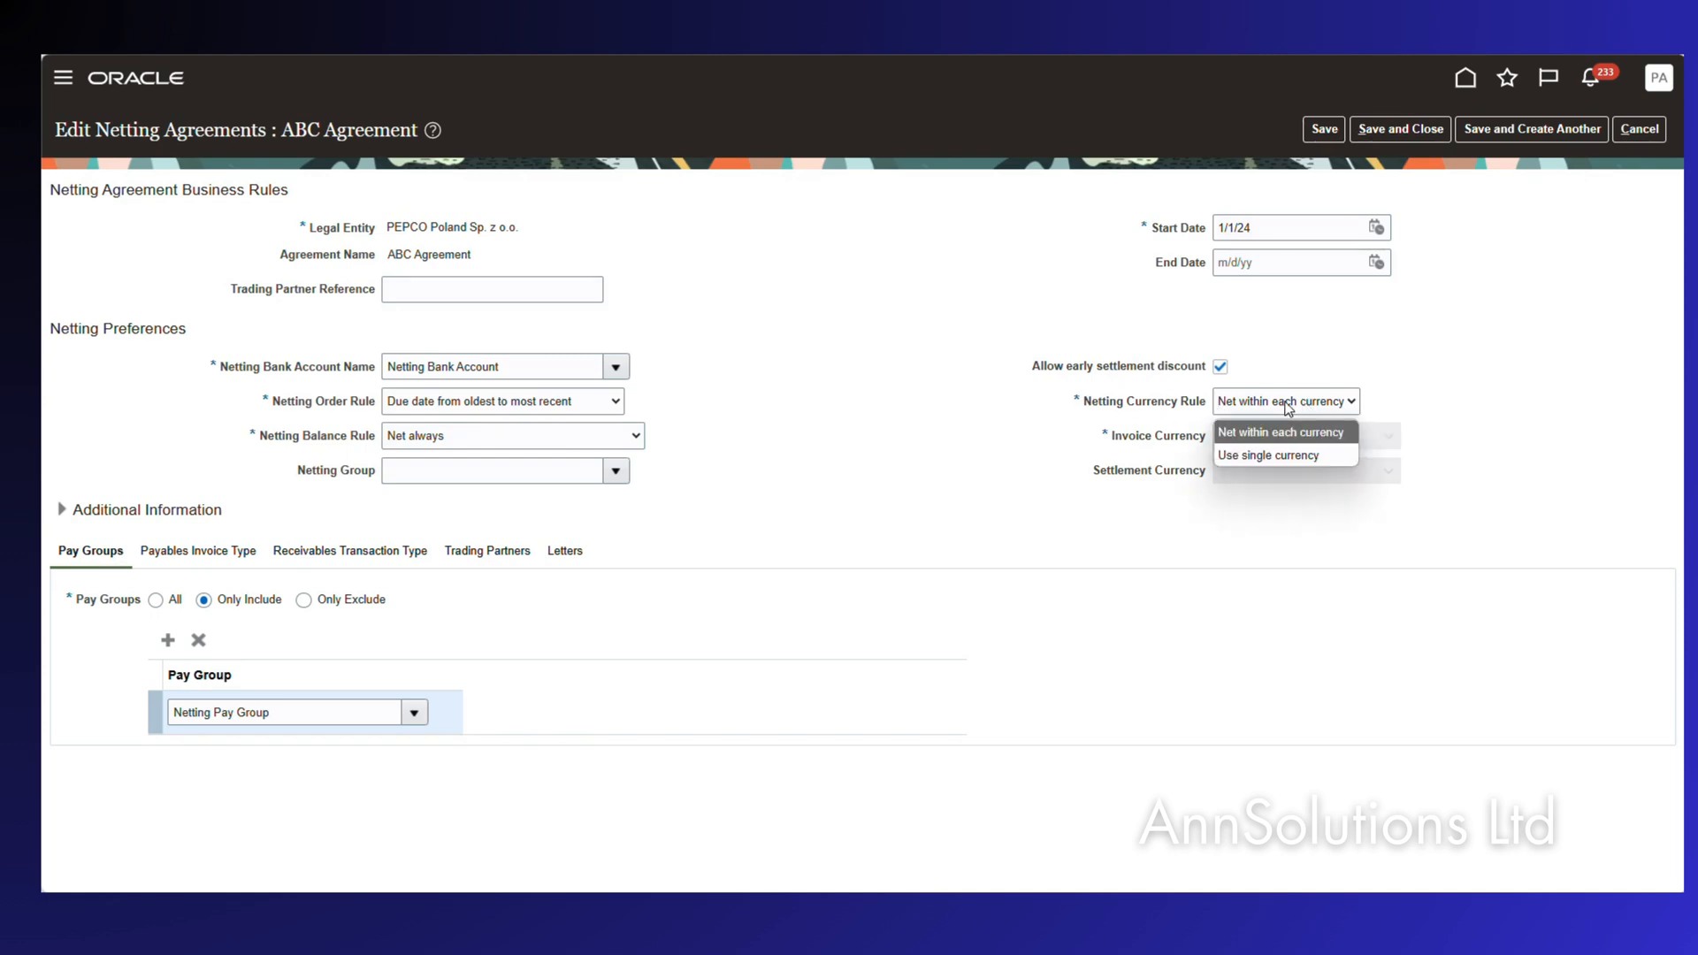
{"action": "left_click", "coordinate": [1288, 405]}
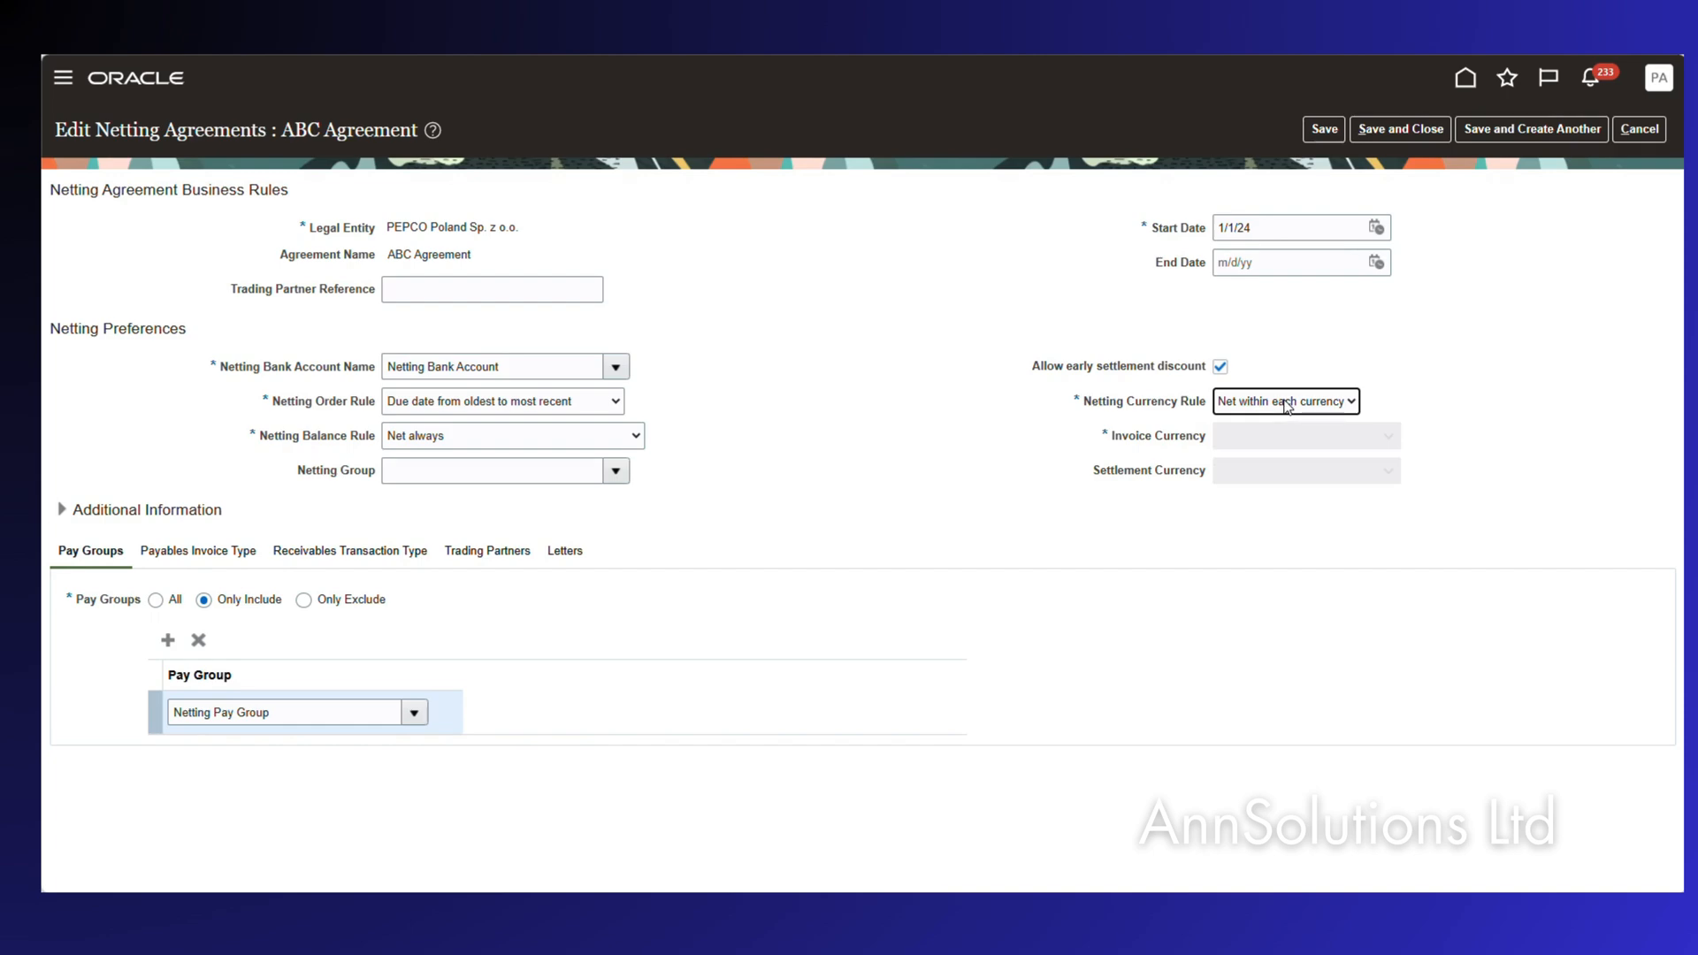
{"action": "left_click", "coordinate": [1285, 405]}
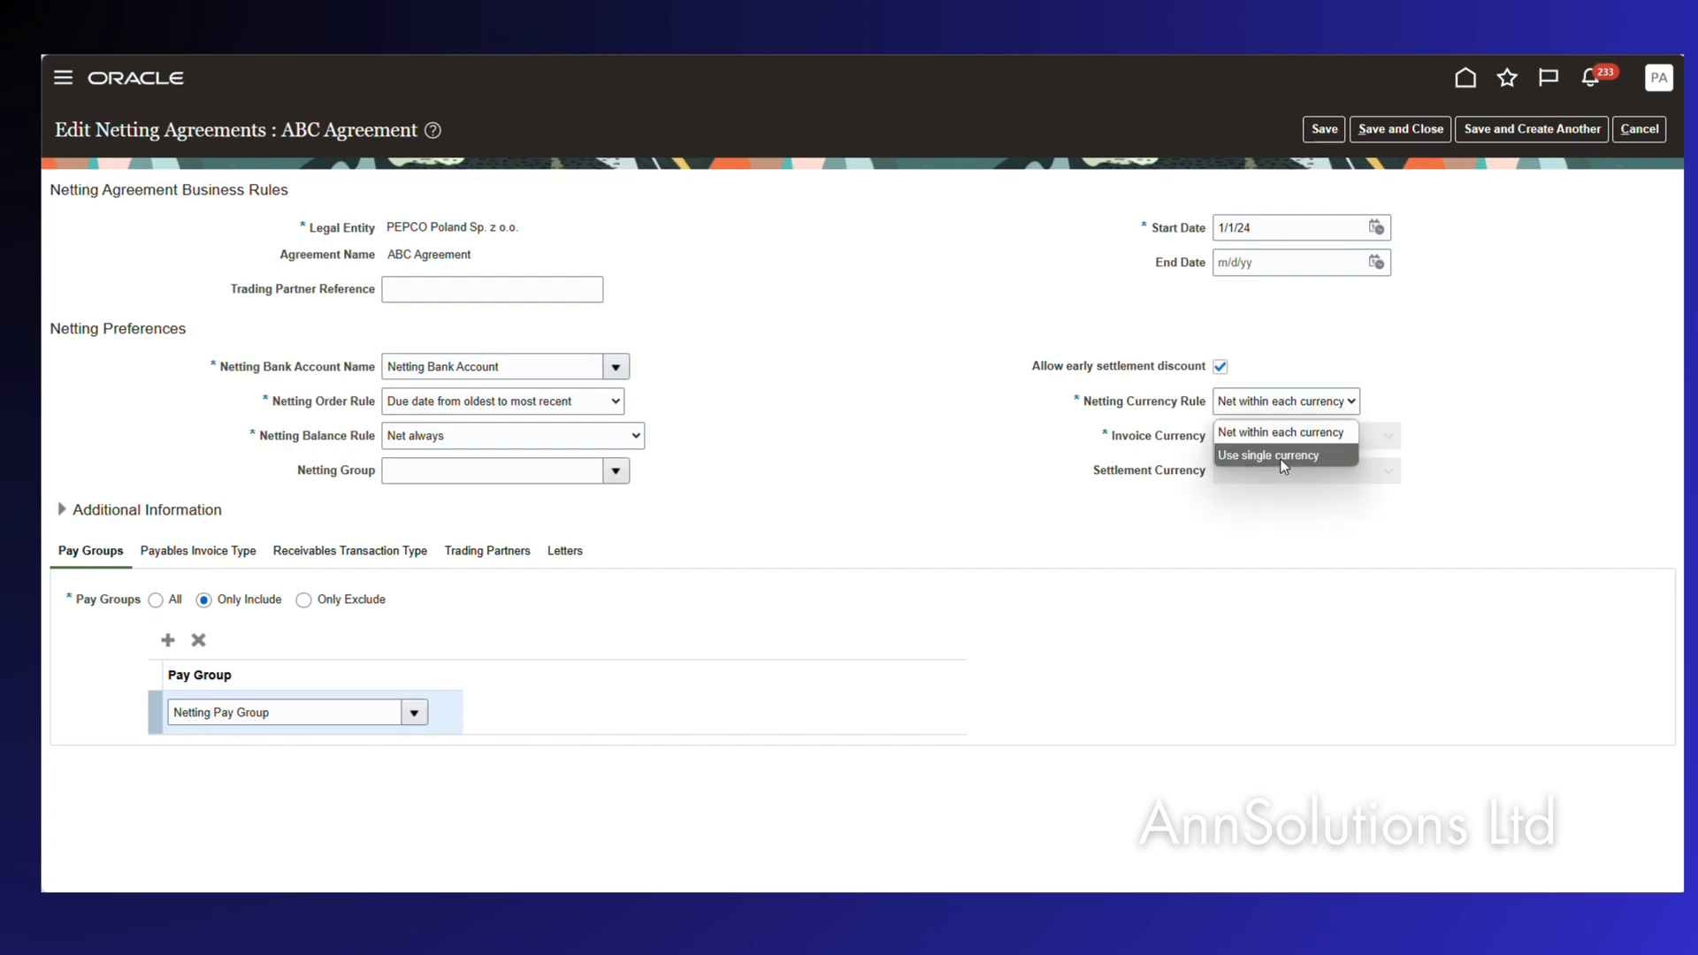
{"action": "left_click", "coordinate": [1291, 419]}
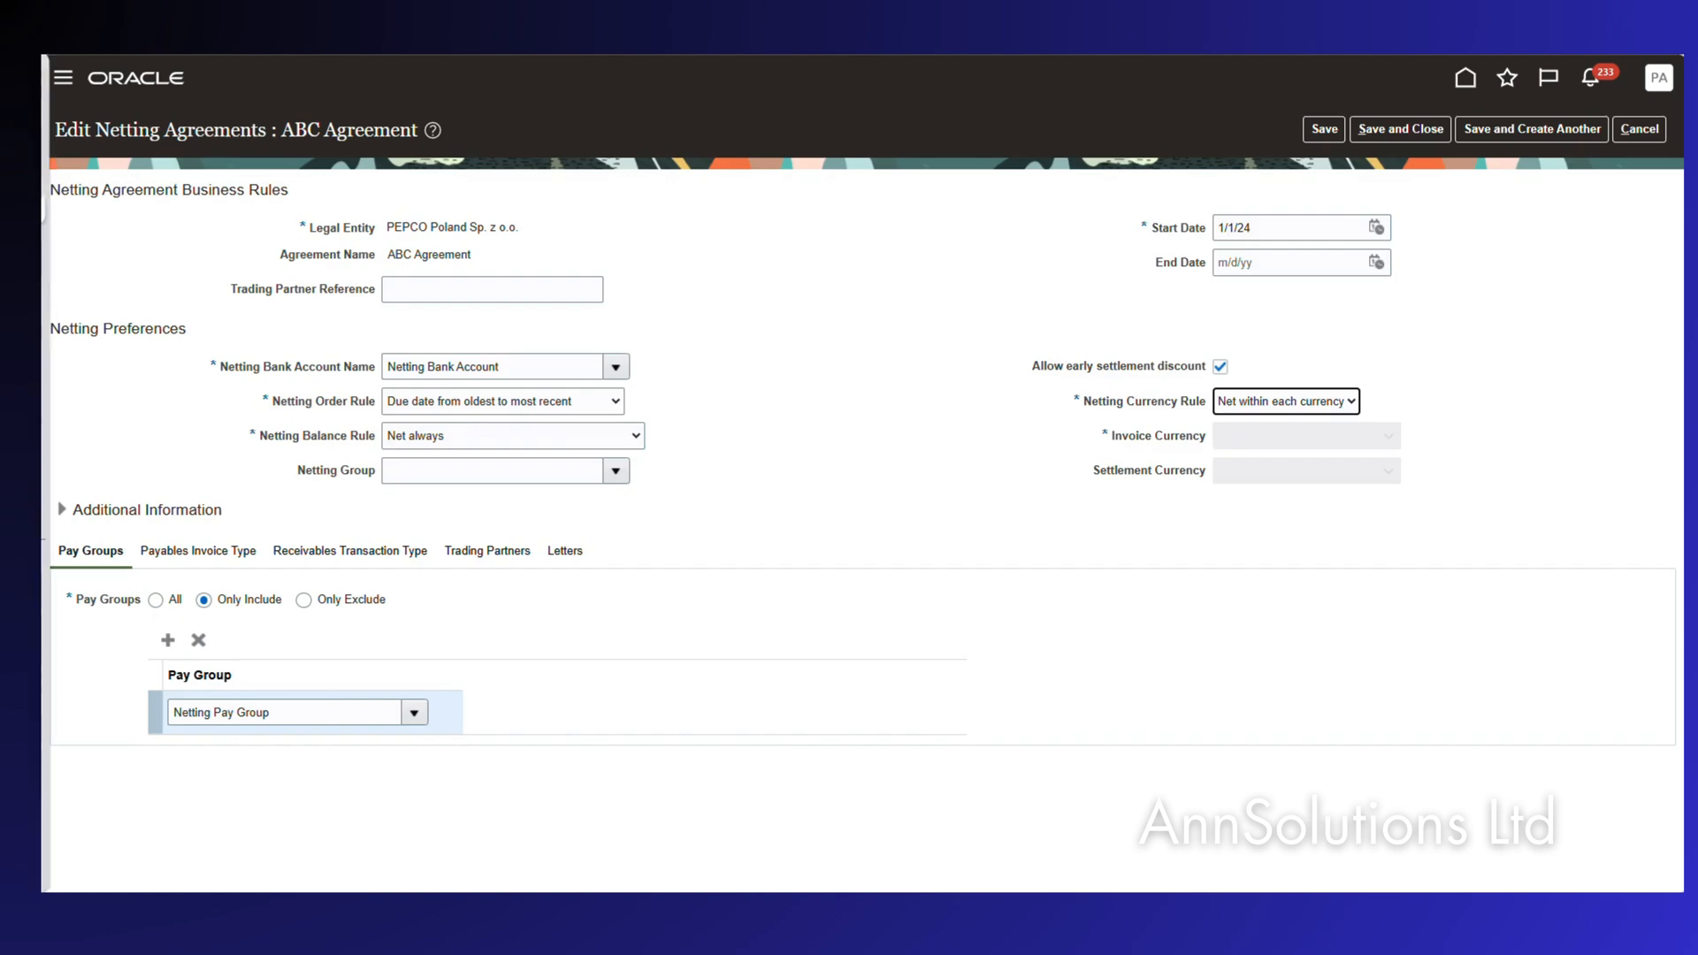
{"action": "mouse_move", "coordinate": [84, 172]}
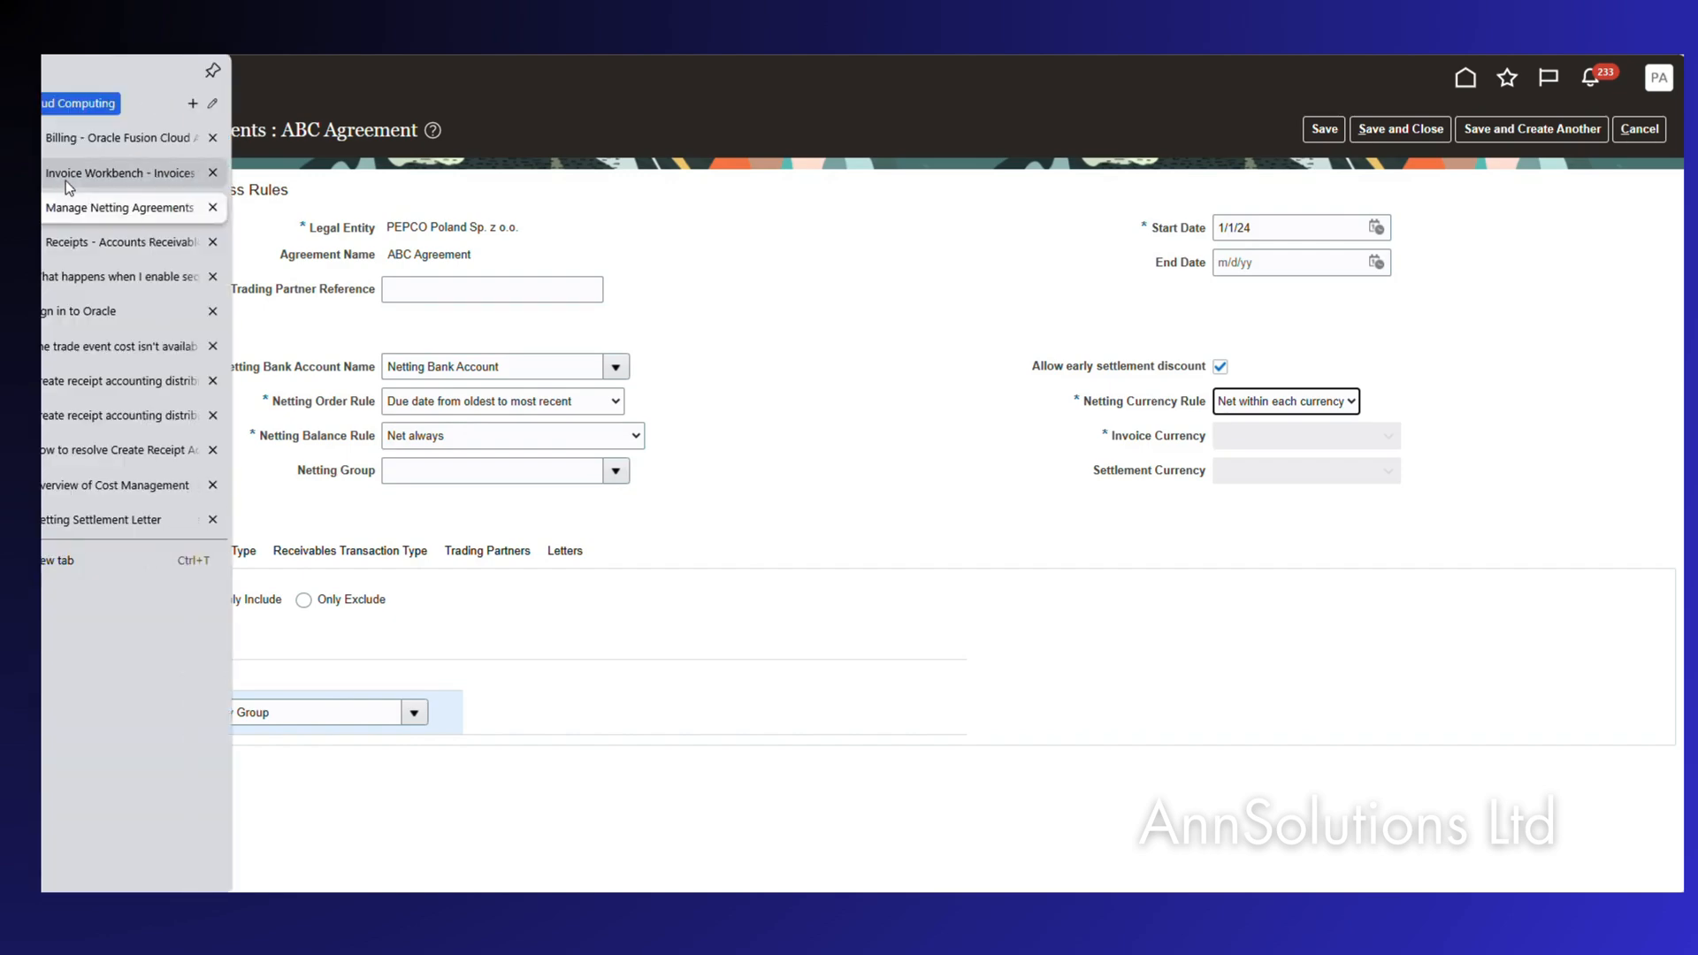
Open INV002/0125's Manage Installments and confirm its Pay Group is Netting Pay Group.
{"action": "left_click", "coordinate": [69, 173]}
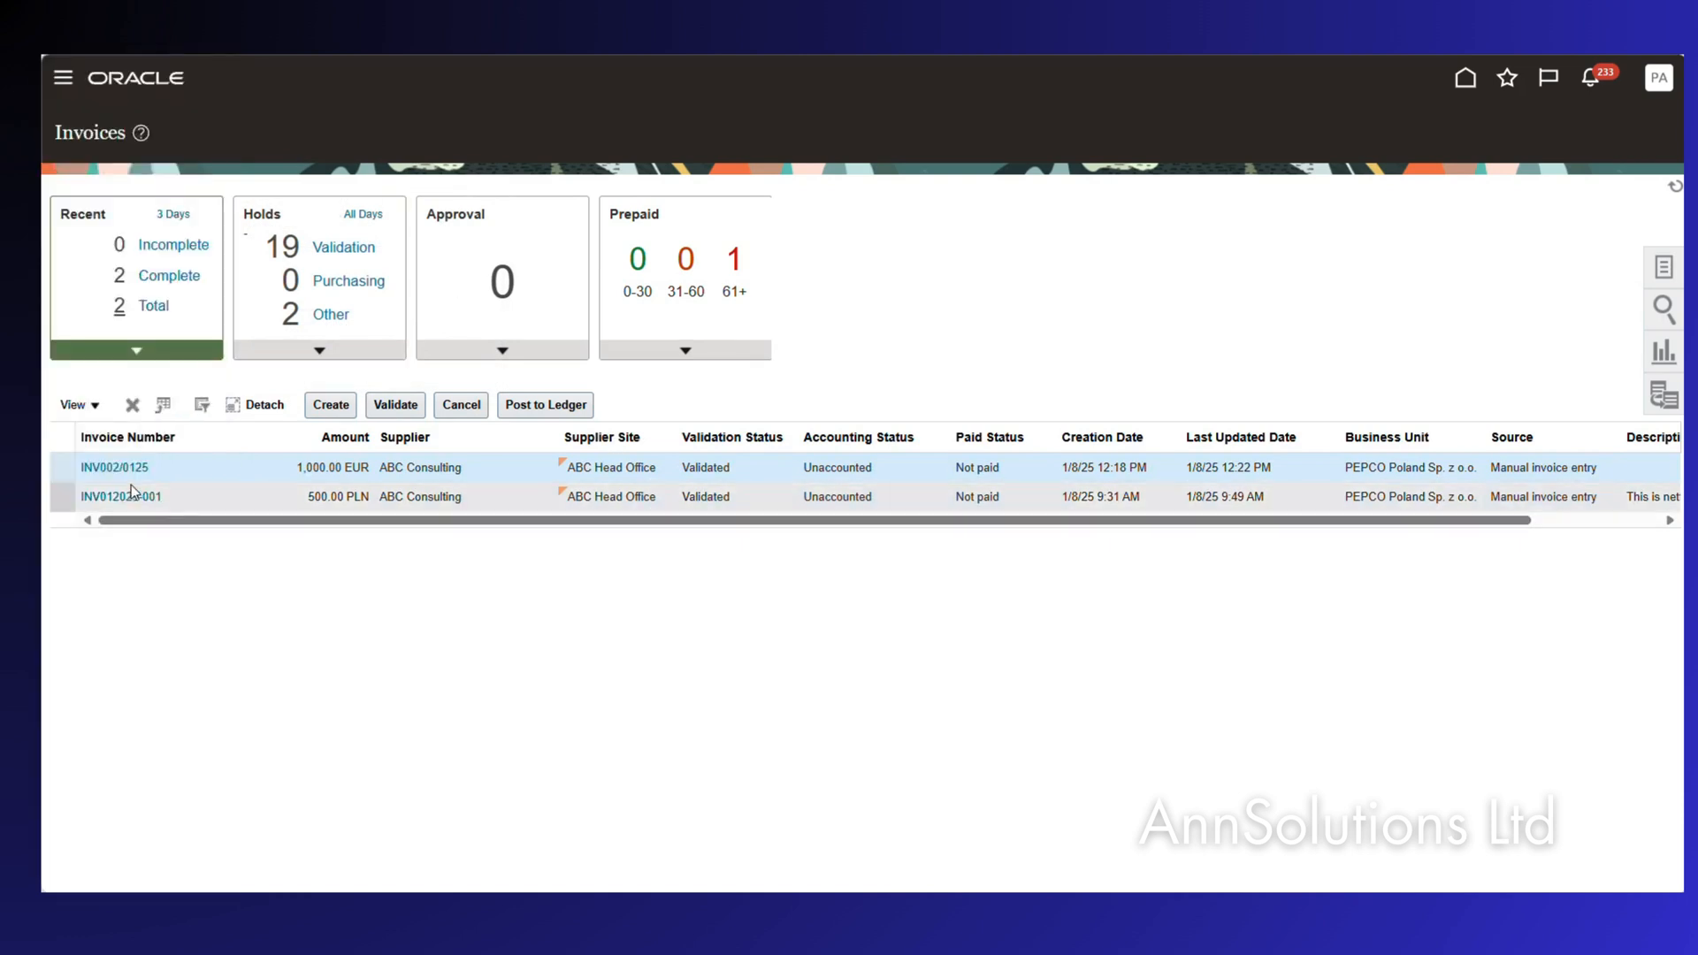
{"action": "left_click", "coordinate": [122, 466]}
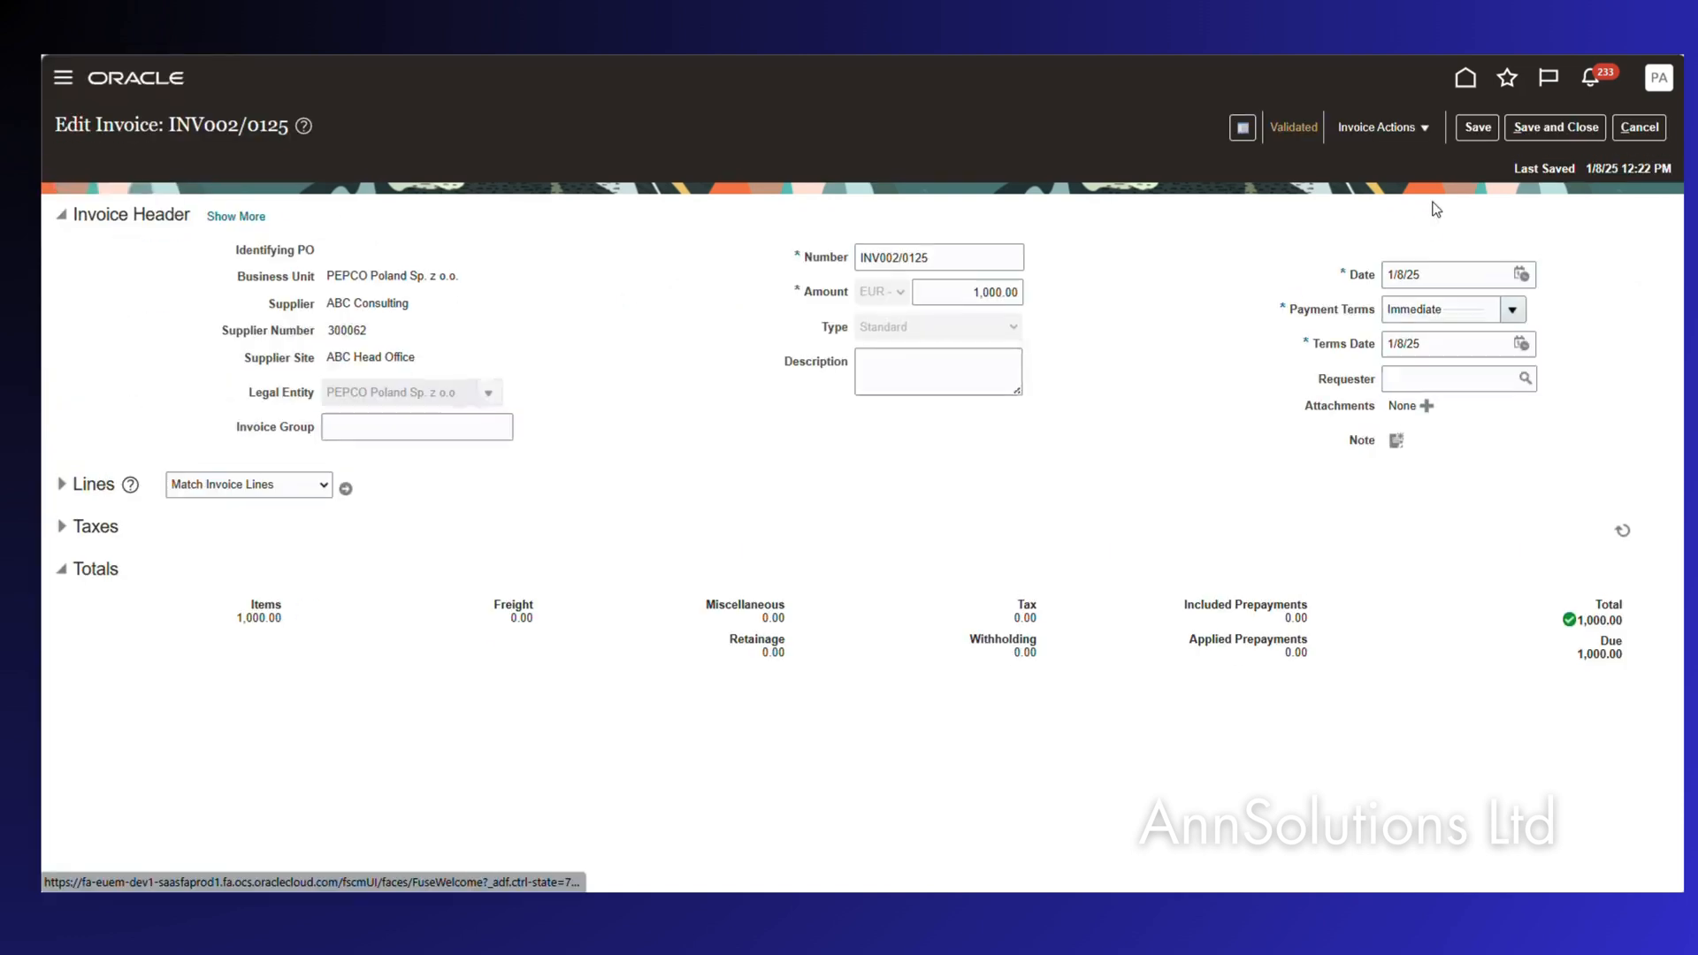
{"action": "left_click", "coordinate": [1382, 129]}
{"action": "left_click", "coordinate": [1385, 157]}
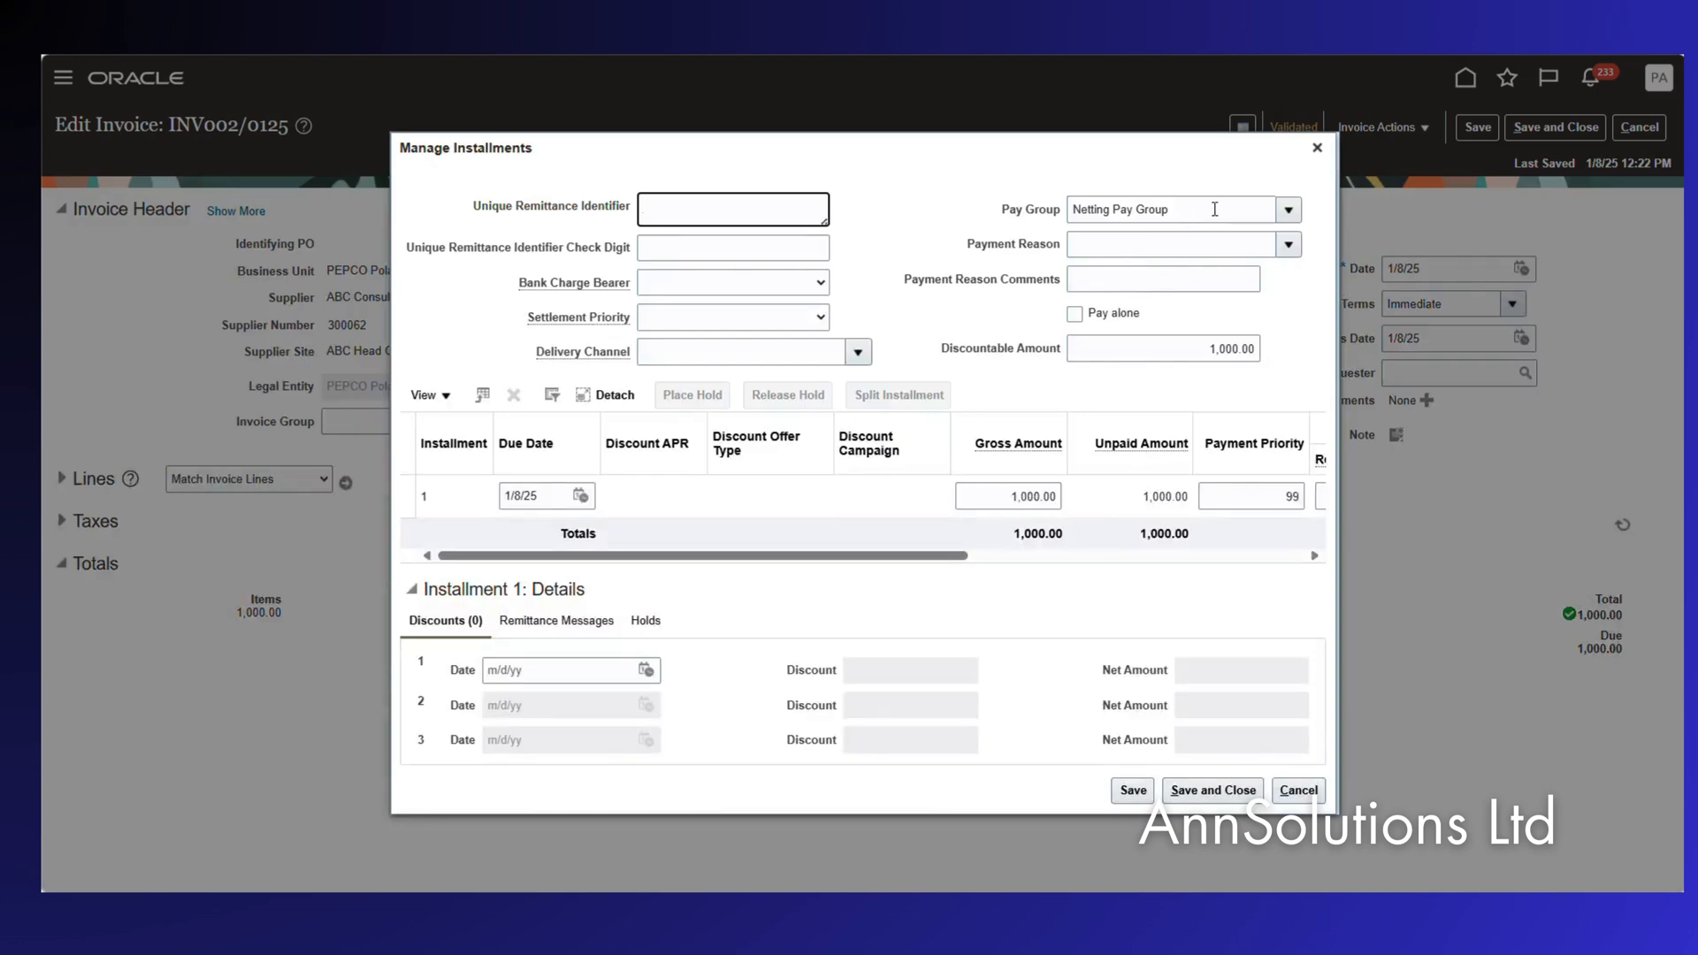
{"action": "left_click", "coordinate": [1214, 209]}
{"action": "triple_click", "coordinate": [1215, 210]}
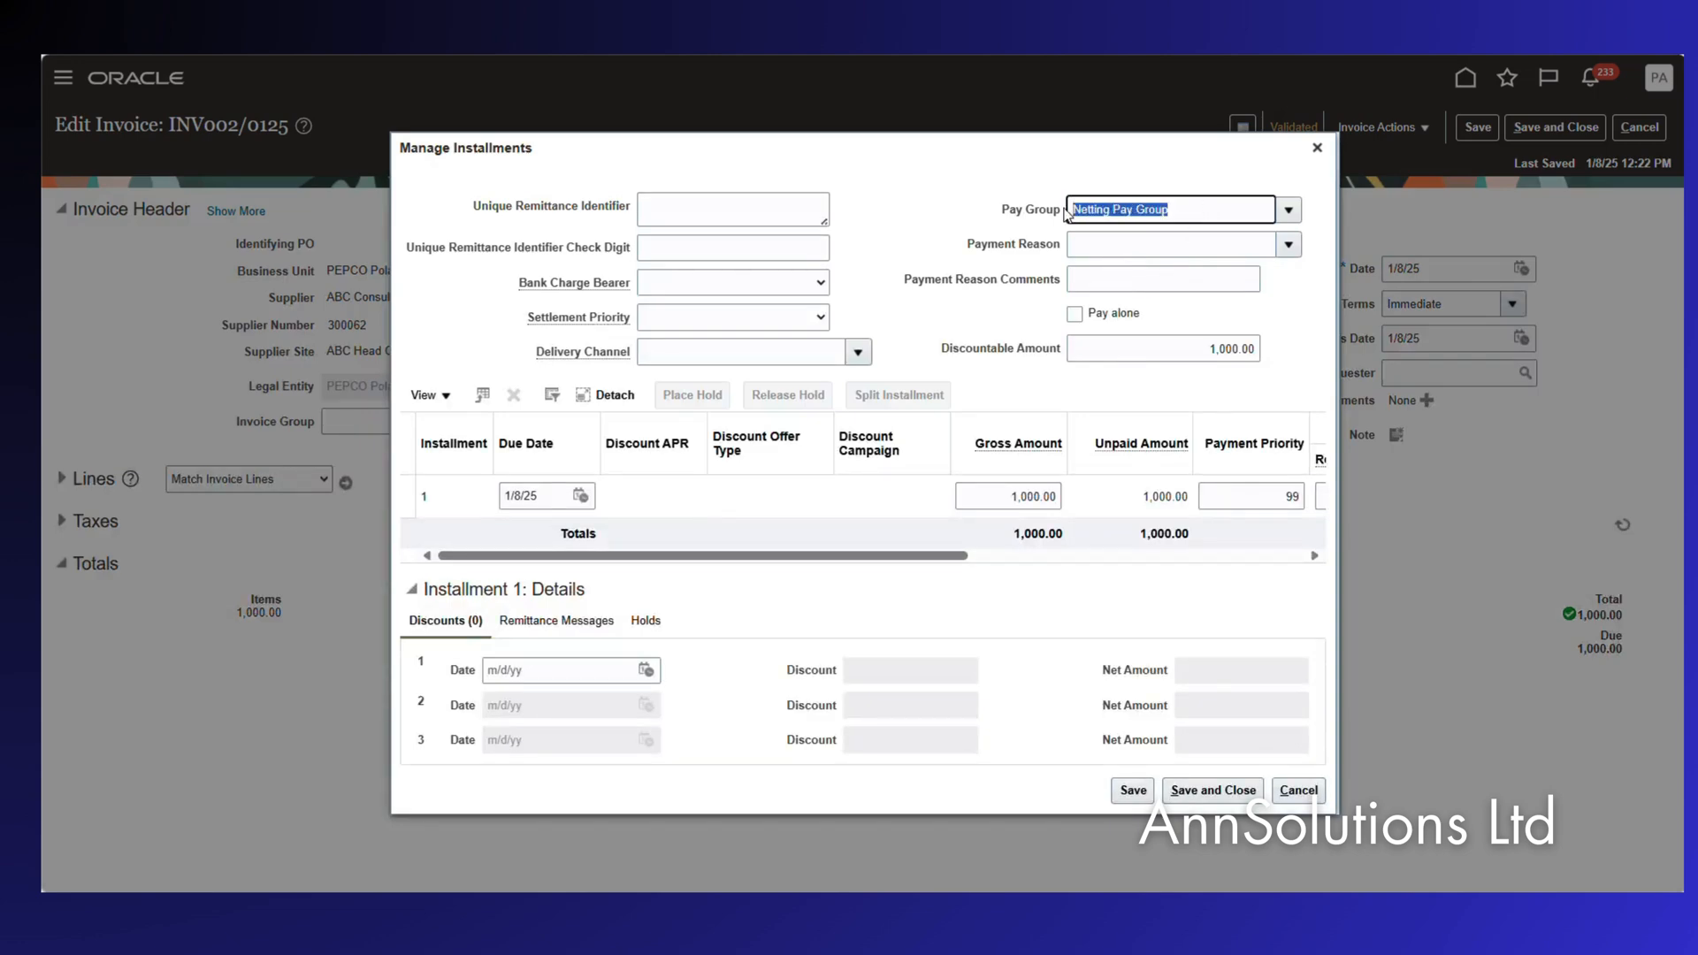
{"action": "left_click", "coordinate": [1317, 149]}
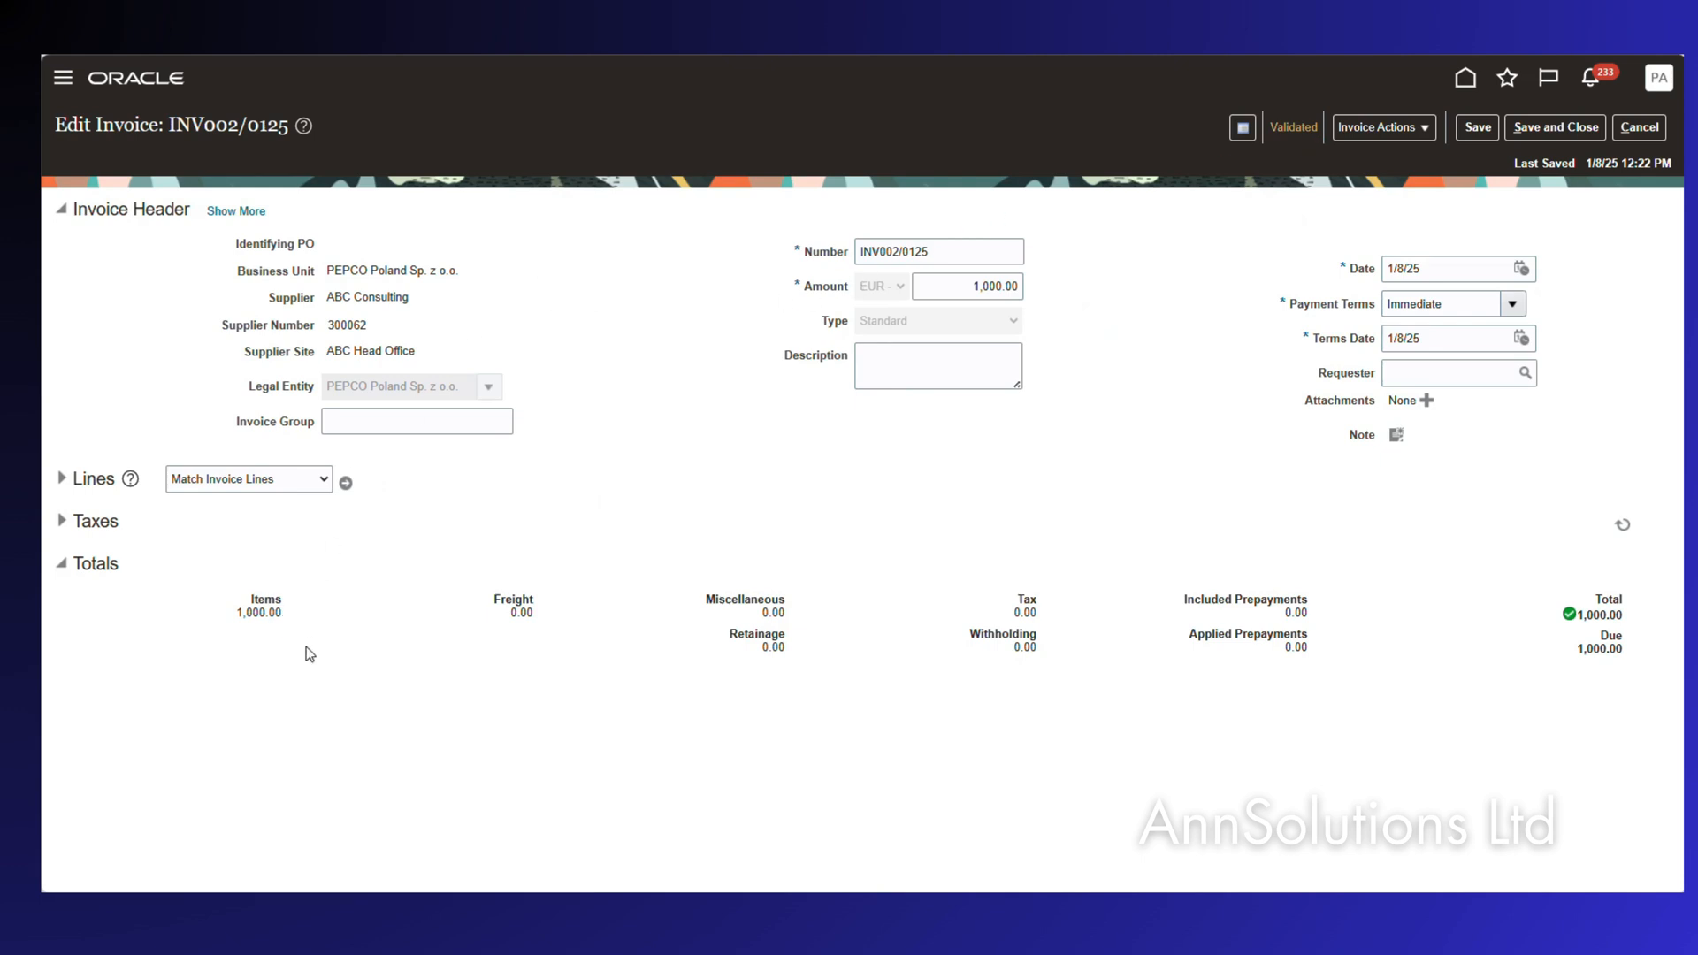
Check ABC Agreement's Payables Invoice Type, Receivables Transaction Type and Trading Partners, then save and close.
{"action": "mouse_move", "coordinate": [46, 222]}
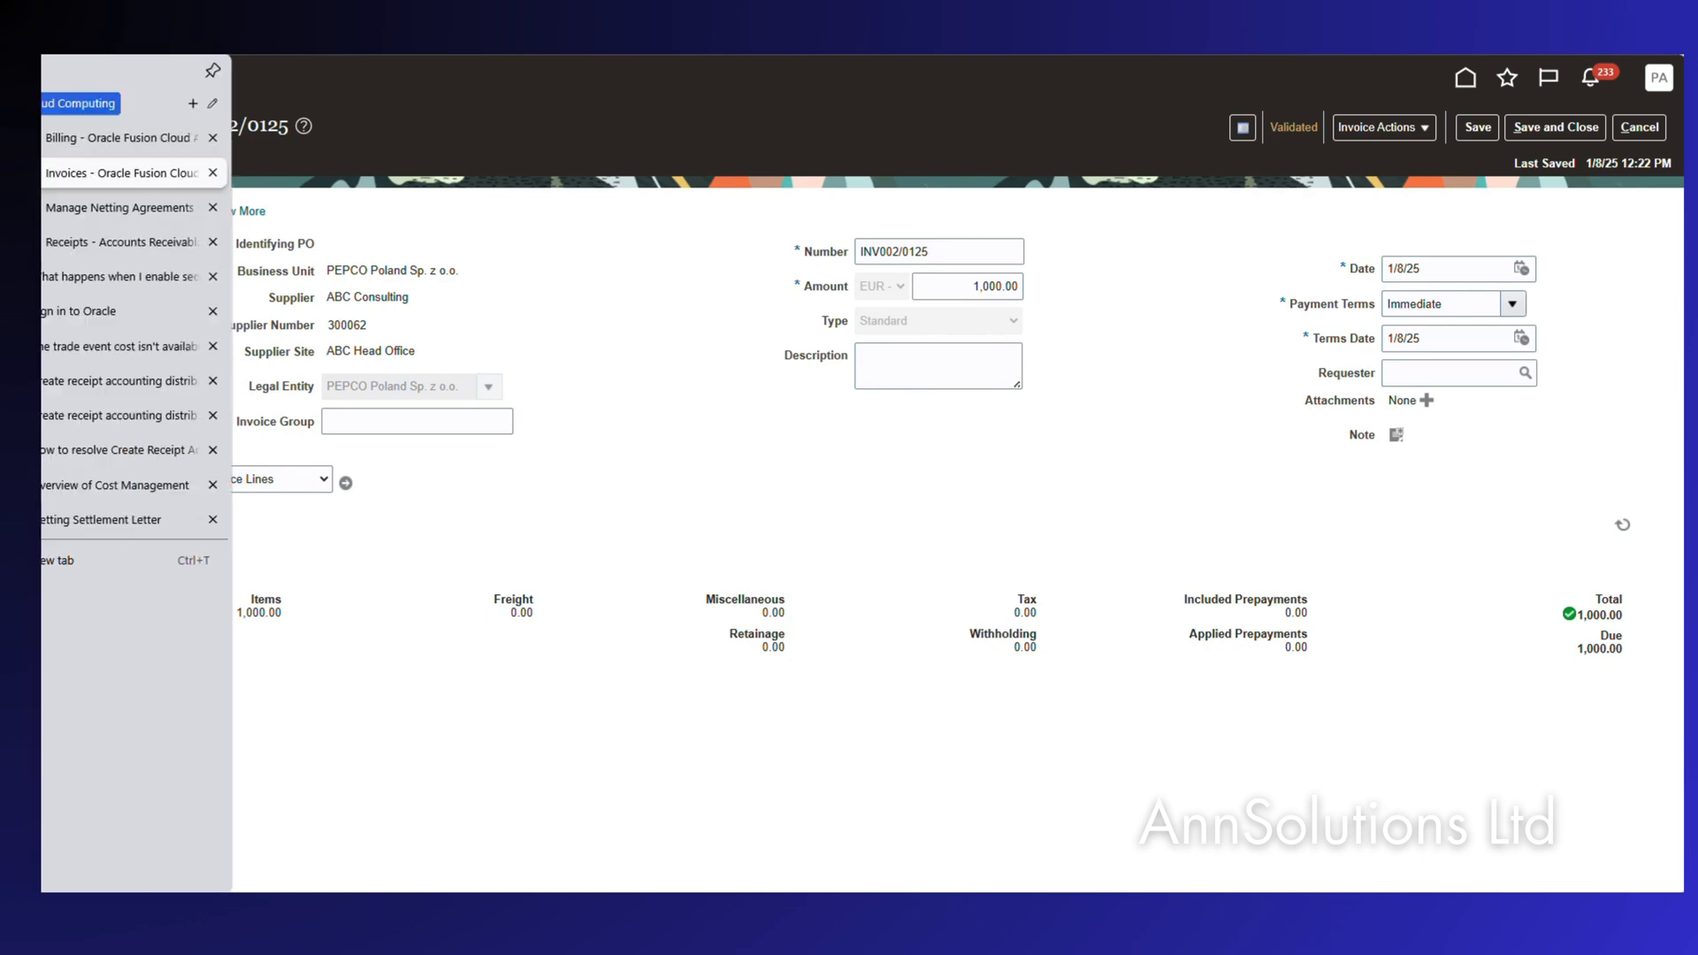
{"action": "left_click", "coordinate": [77, 205]}
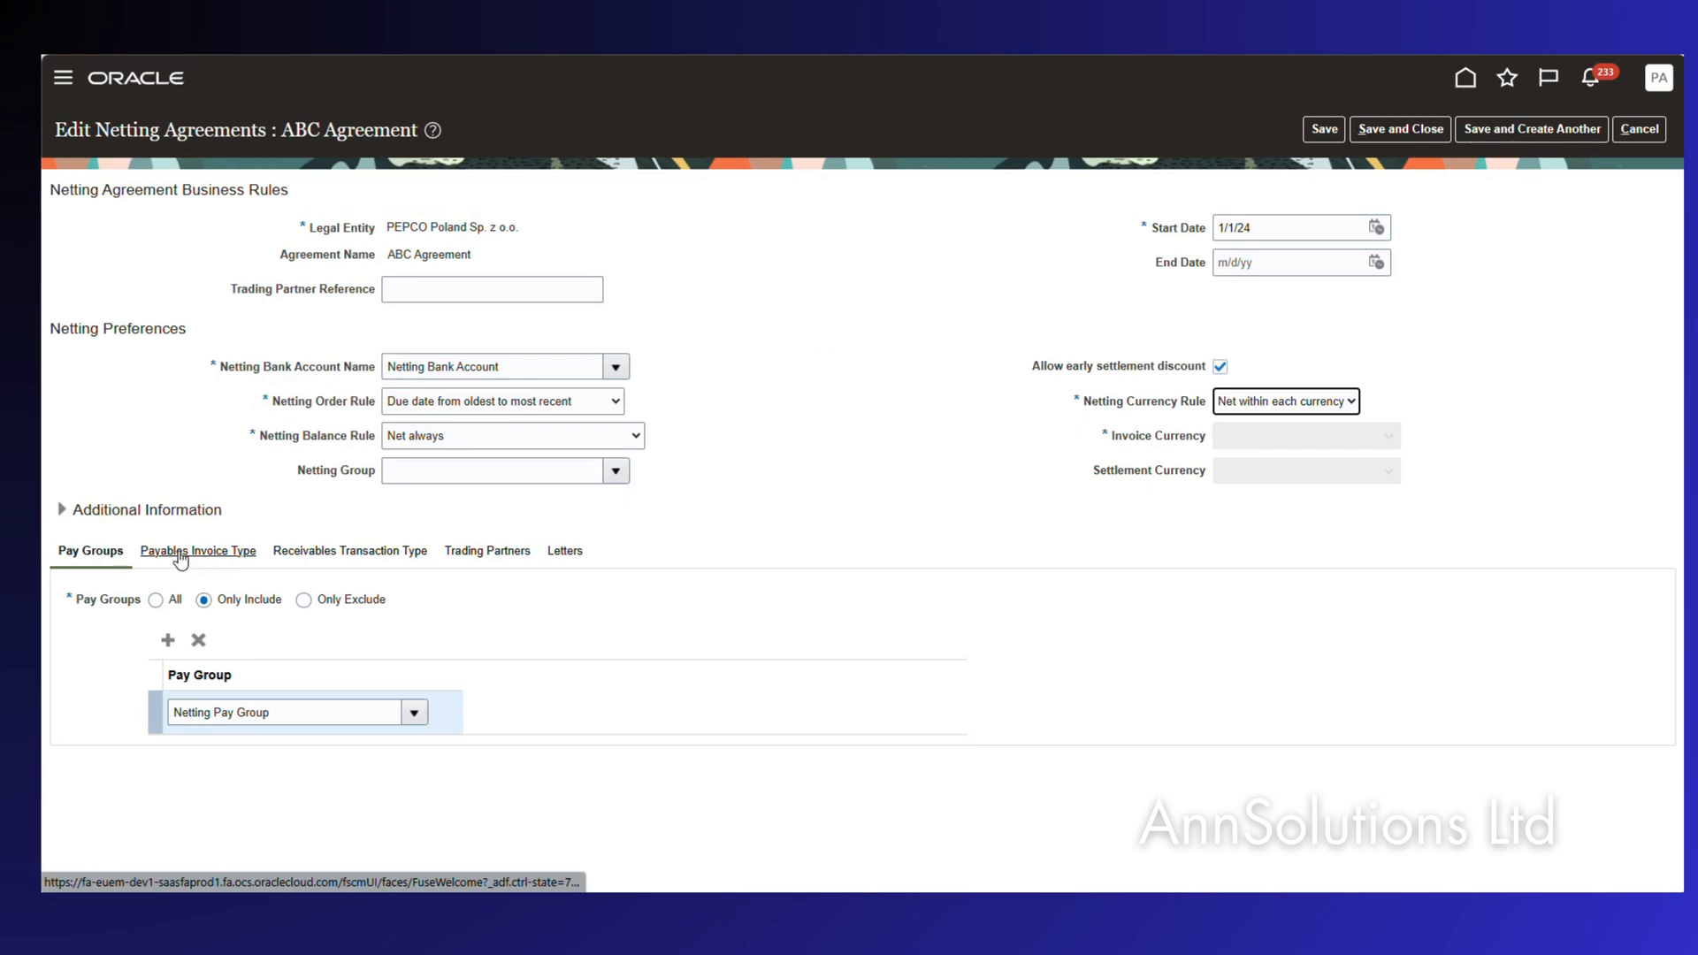
{"action": "left_click", "coordinate": [181, 558]}
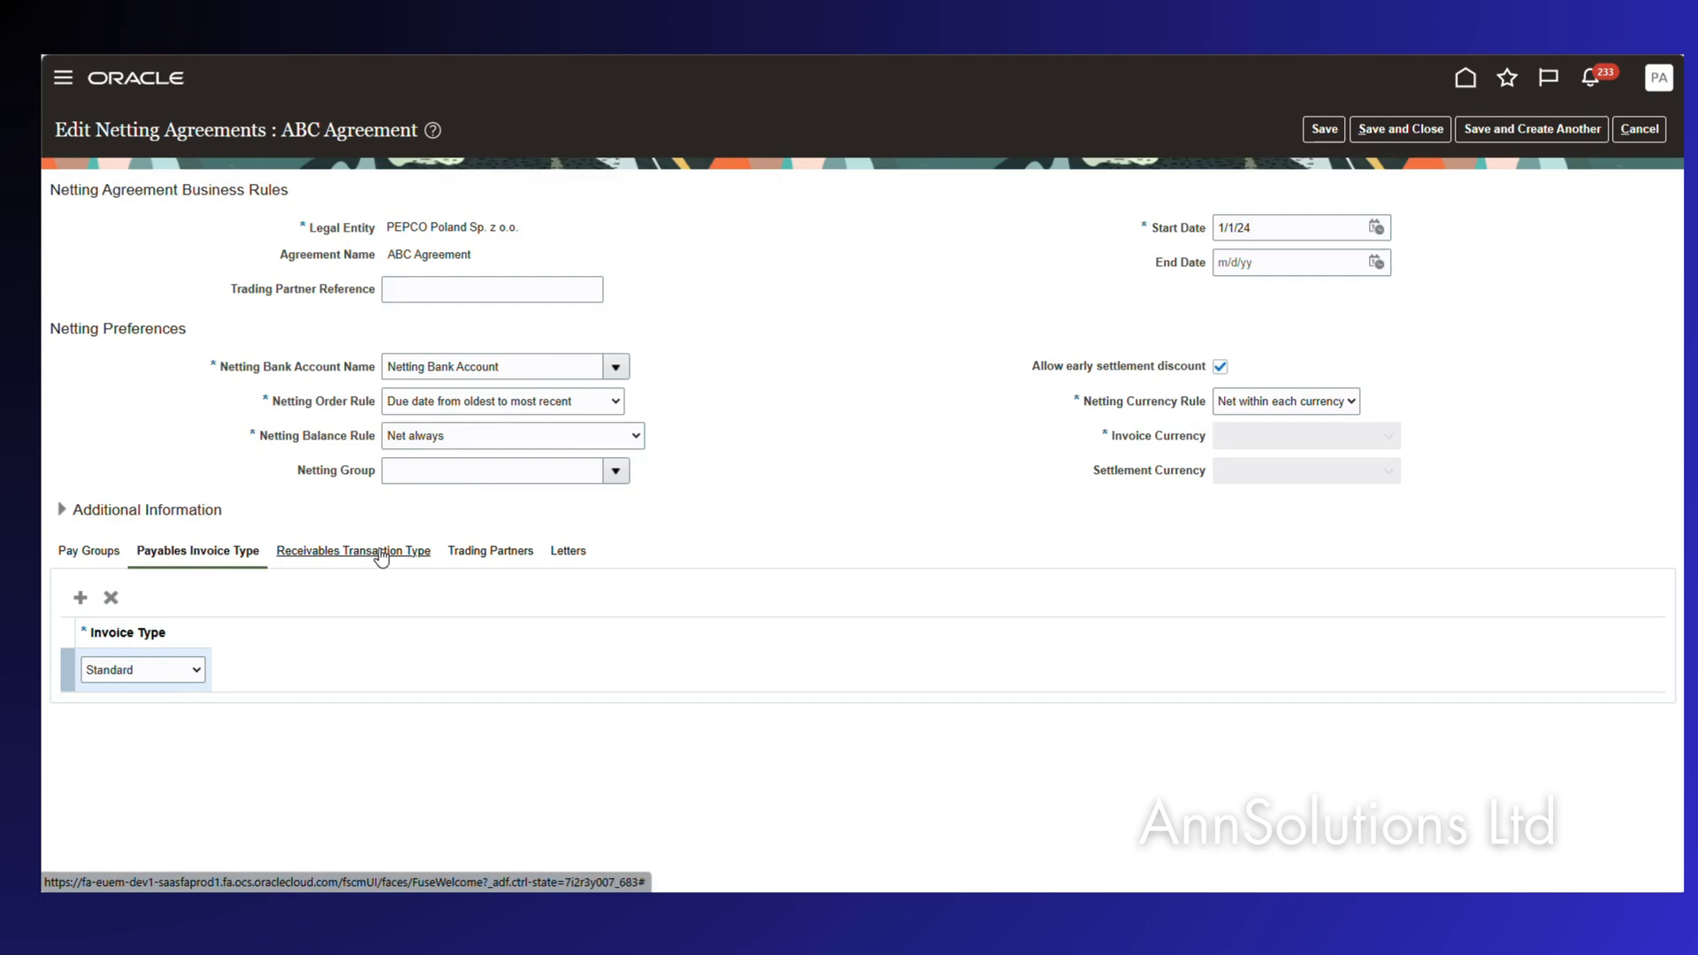
{"action": "left_click", "coordinate": [380, 552]}
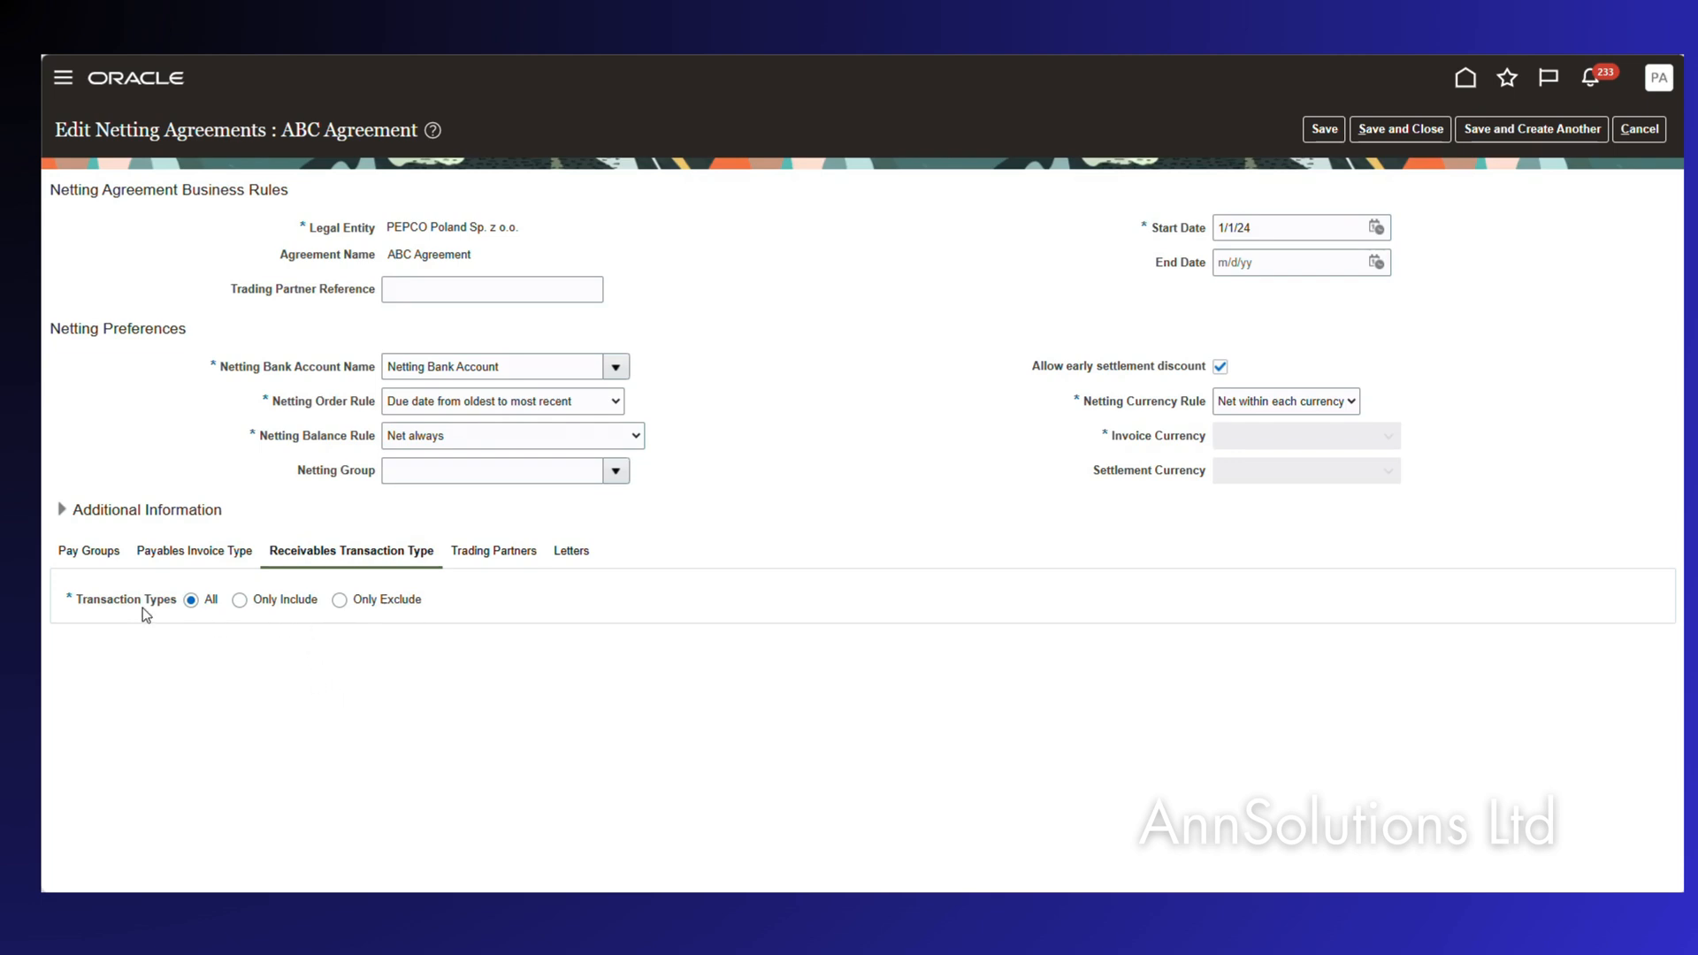
{"action": "left_click", "coordinate": [493, 552]}
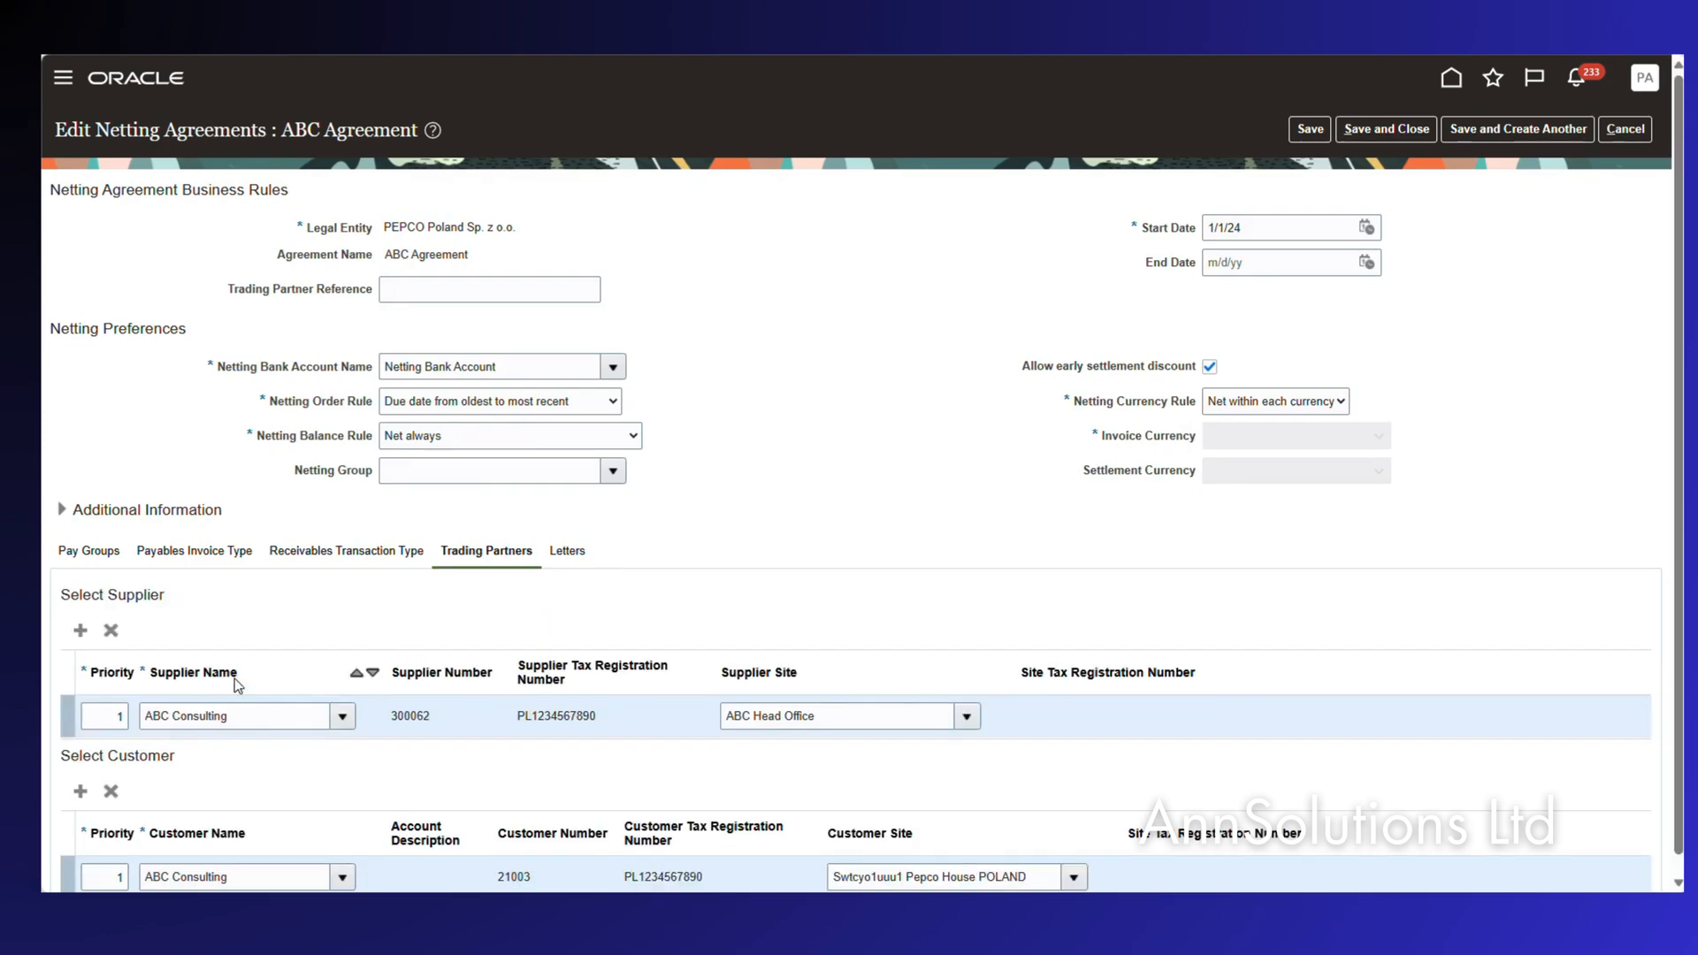
{"action": "scroll", "coordinate": [167, 676], "scroll_direction": "down", "scroll_amount": 1}
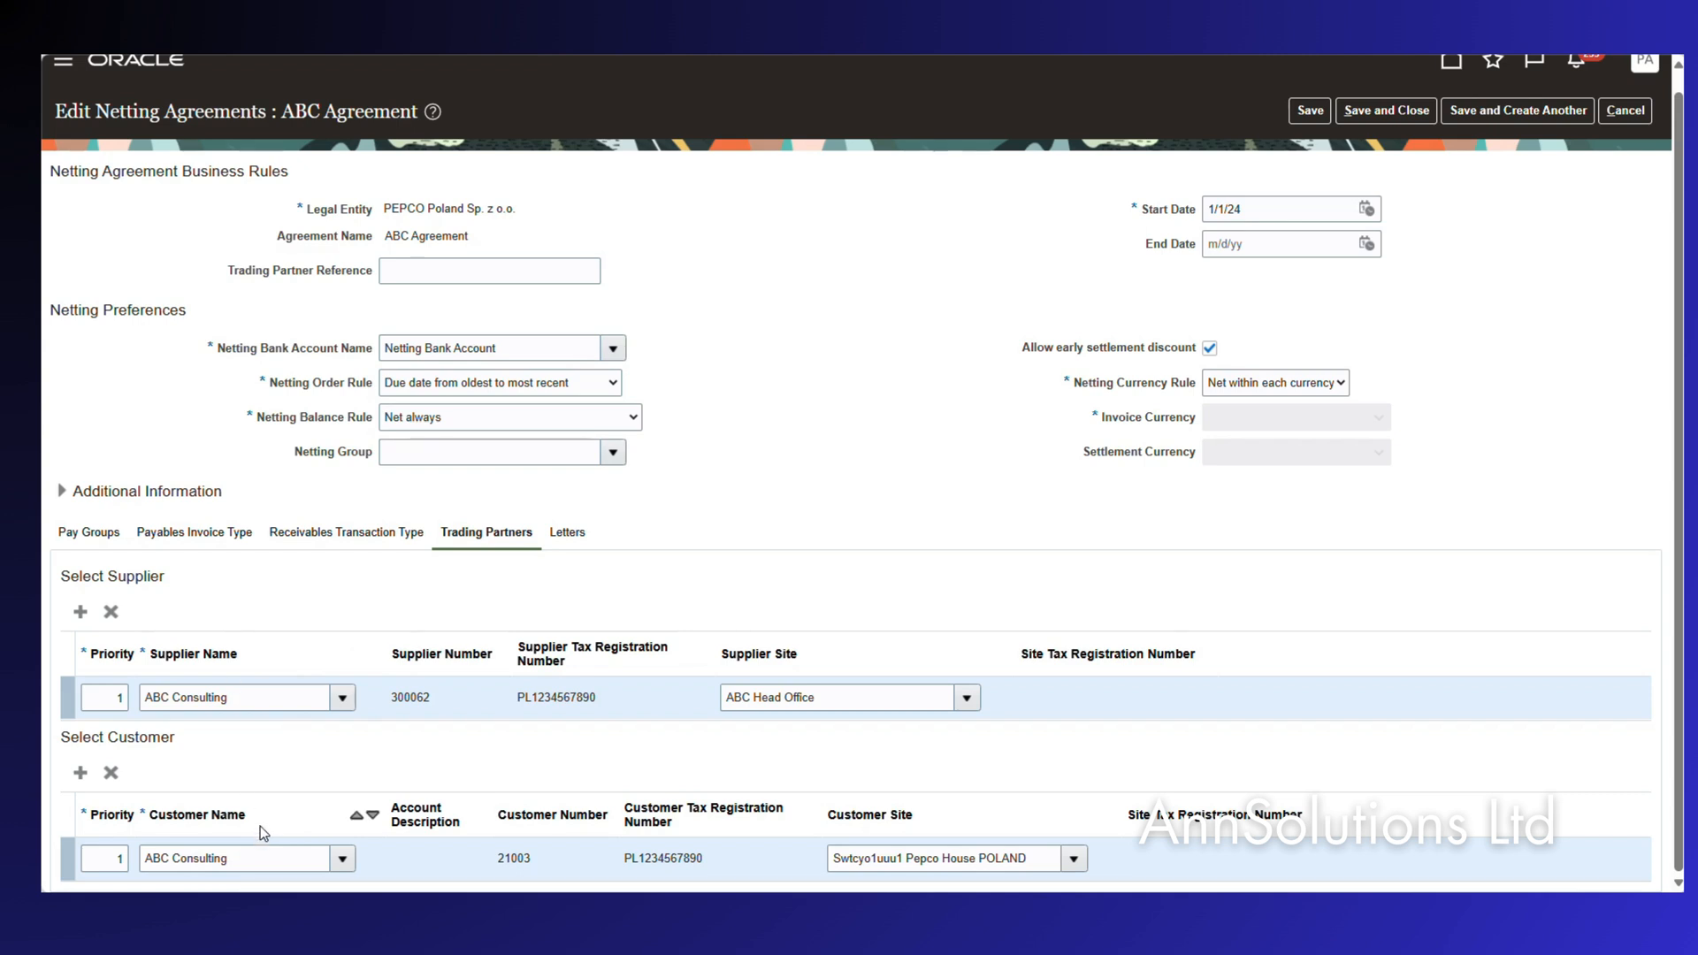
{"action": "left_click", "coordinate": [1311, 111]}
{"action": "left_click", "coordinate": [1387, 110]}
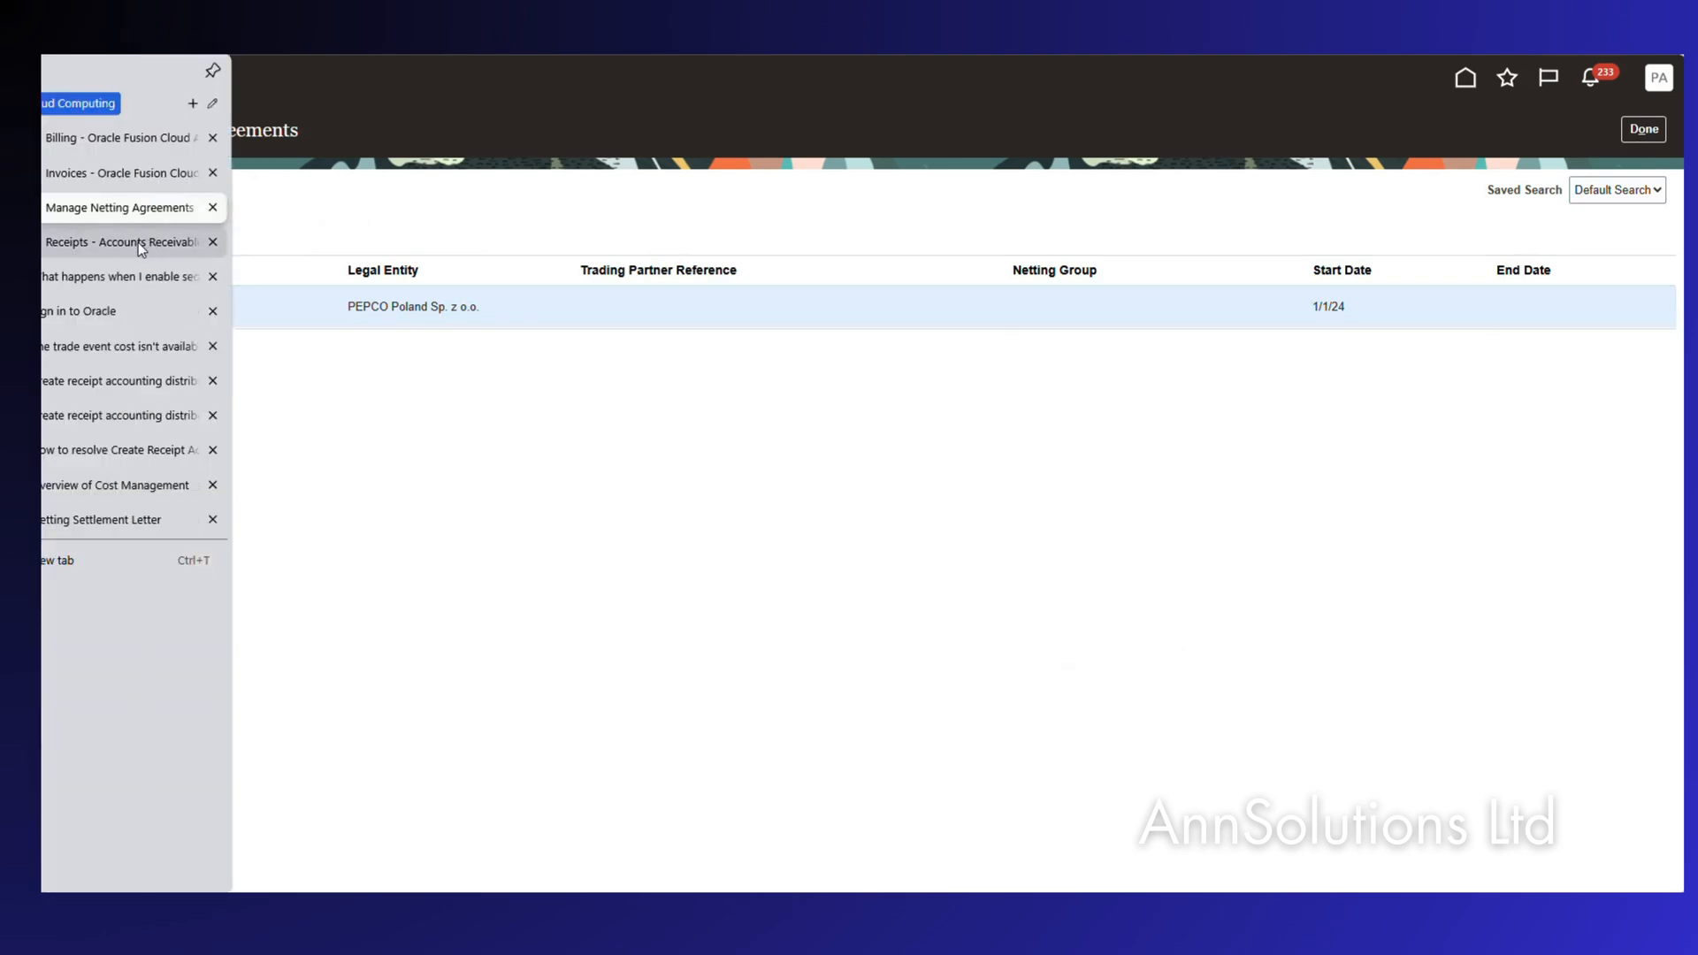
Reach Manage Netting Settlements through the Accounts Receivable work area's Tasks panel.
{"action": "left_click", "coordinate": [103, 248]}
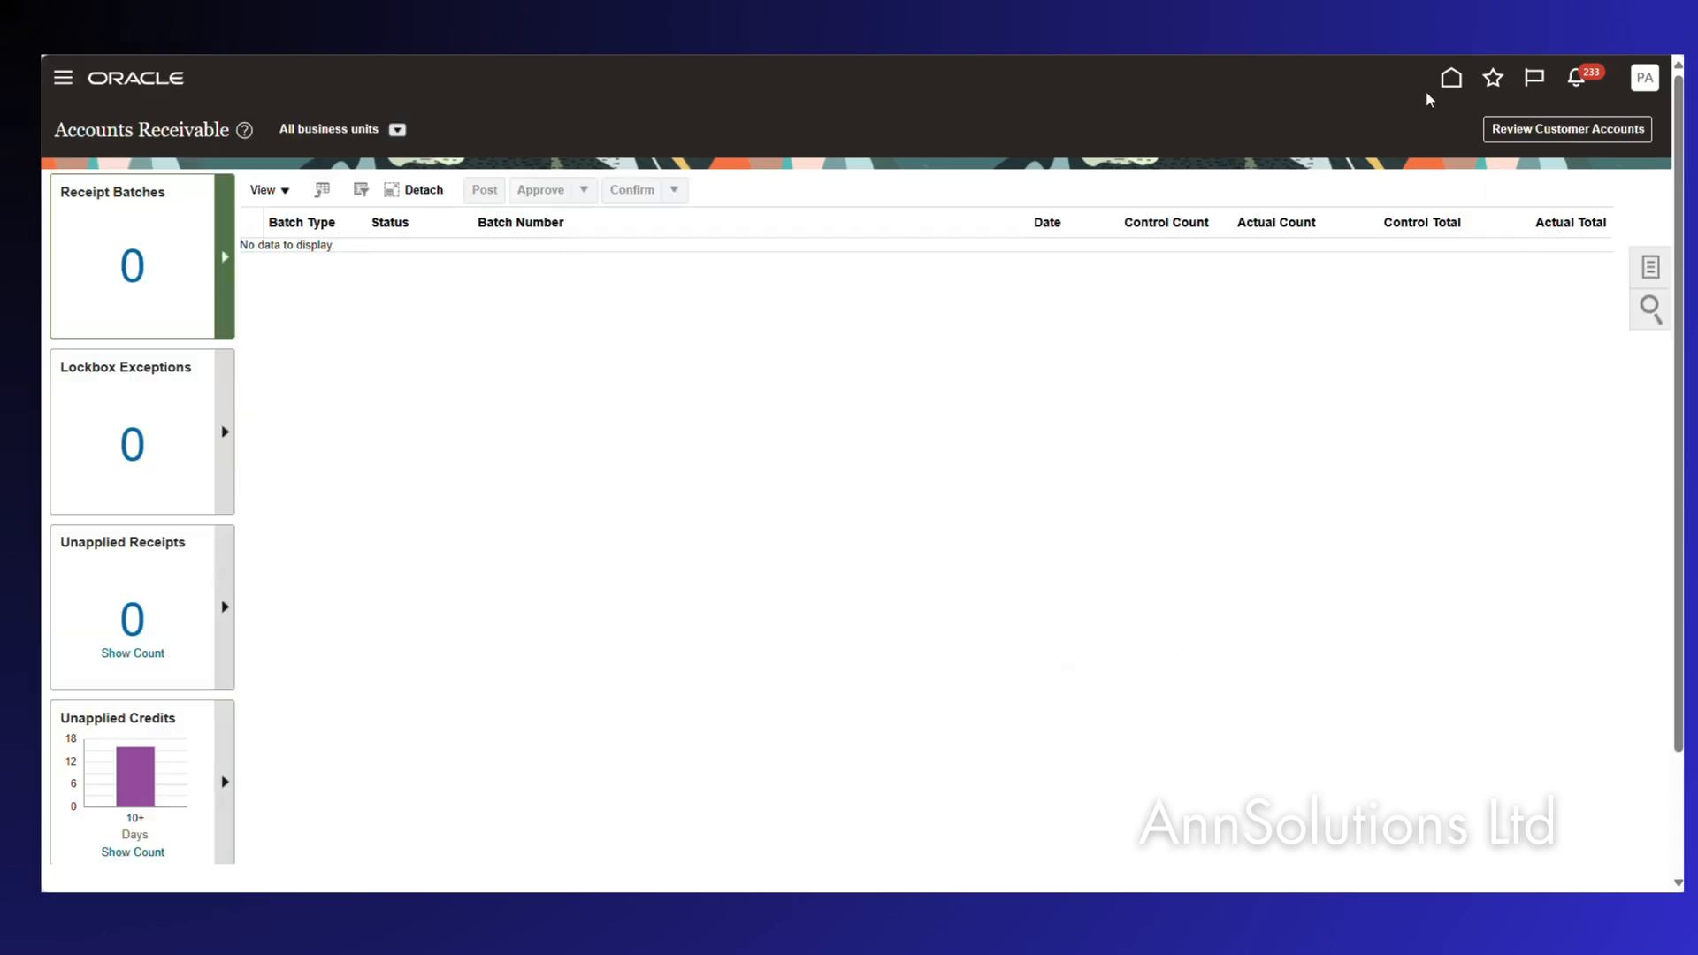
{"action": "left_click", "coordinate": [1452, 78]}
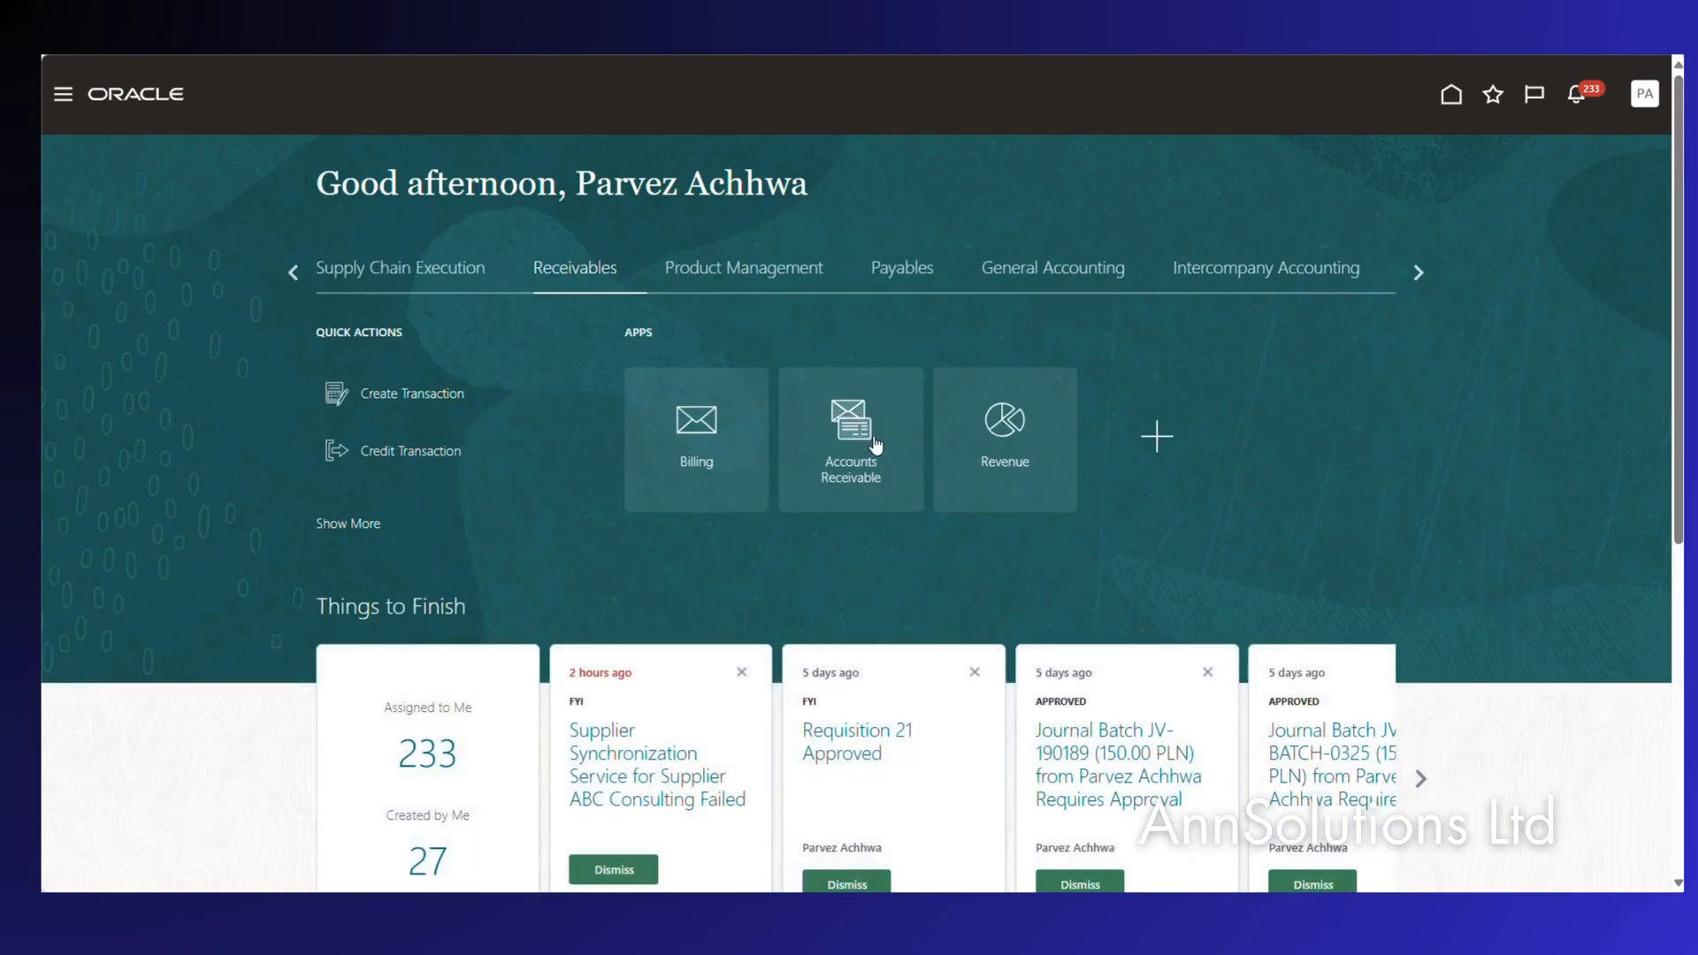
{"action": "left_click", "coordinate": [875, 445]}
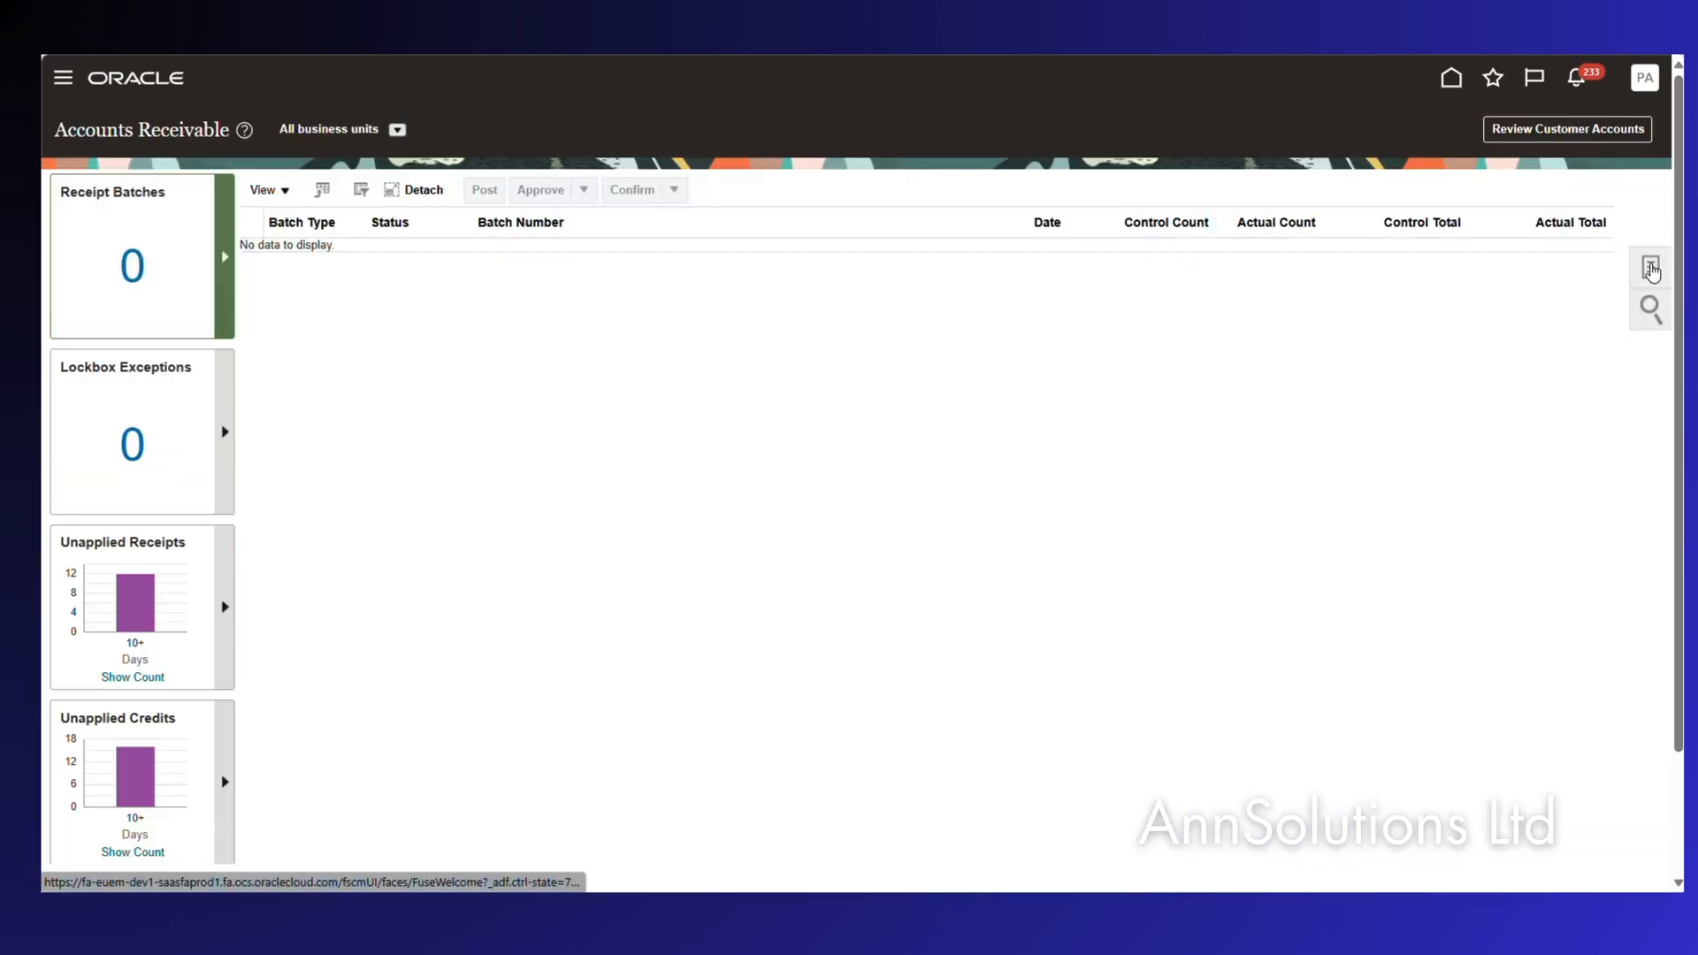
{"action": "left_click", "coordinate": [1652, 268]}
{"action": "left_click", "coordinate": [1527, 757]}
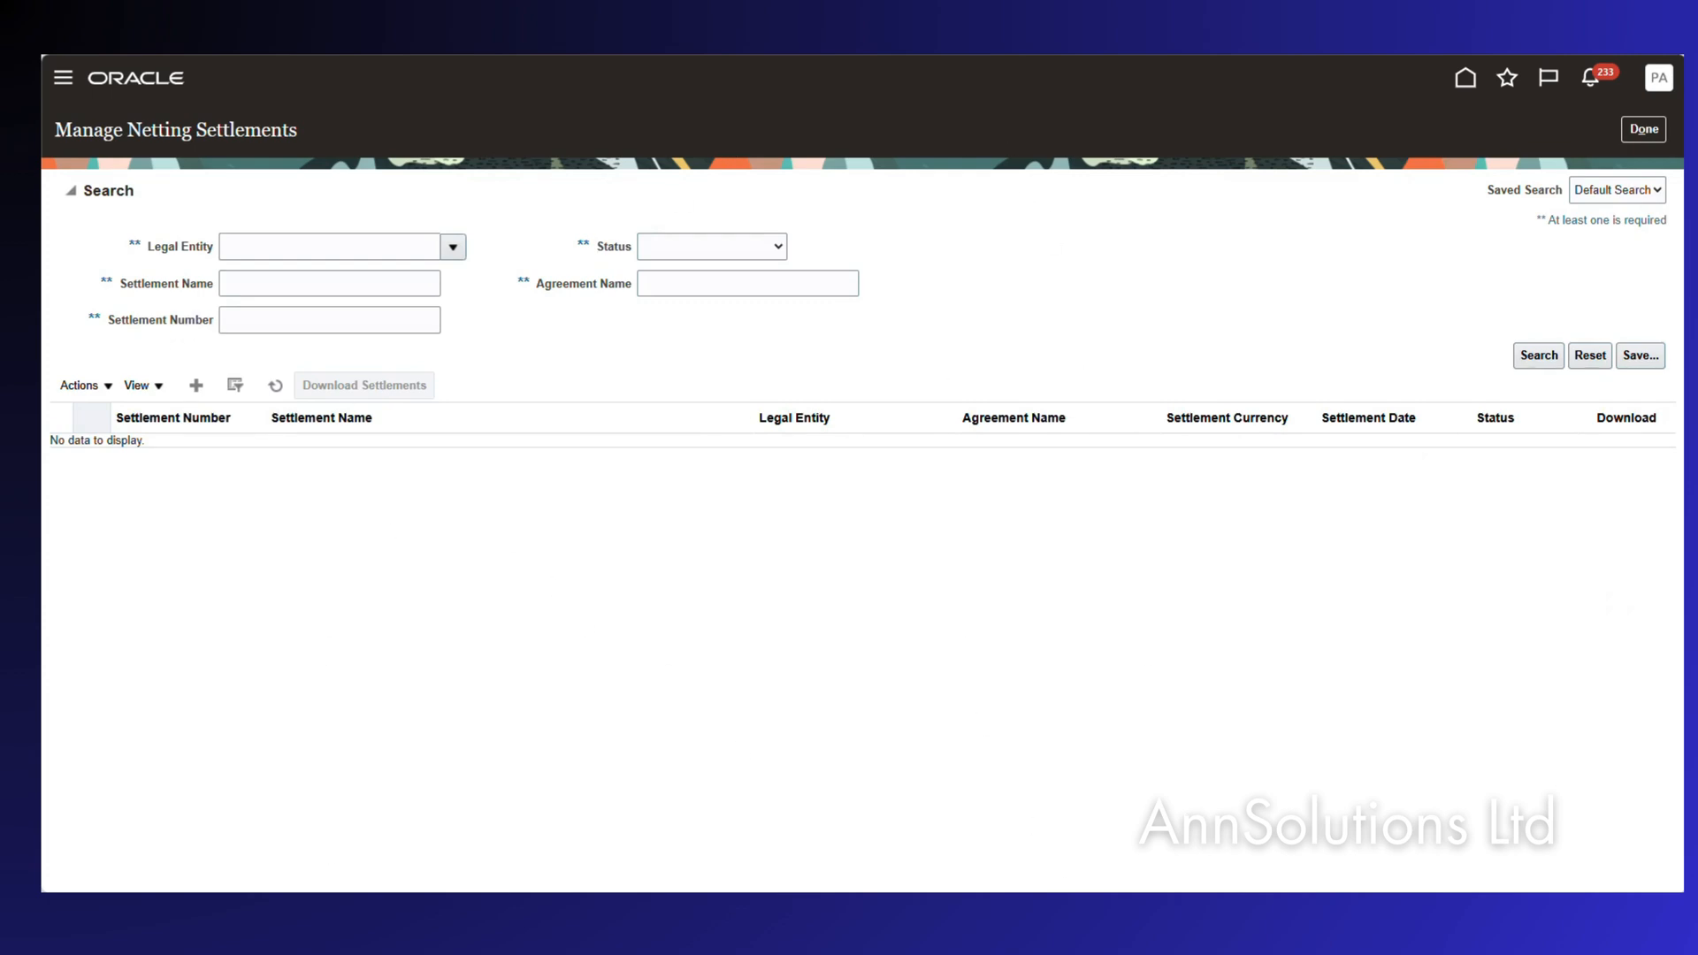
{"action": "left_click", "coordinate": [1060, 816]}
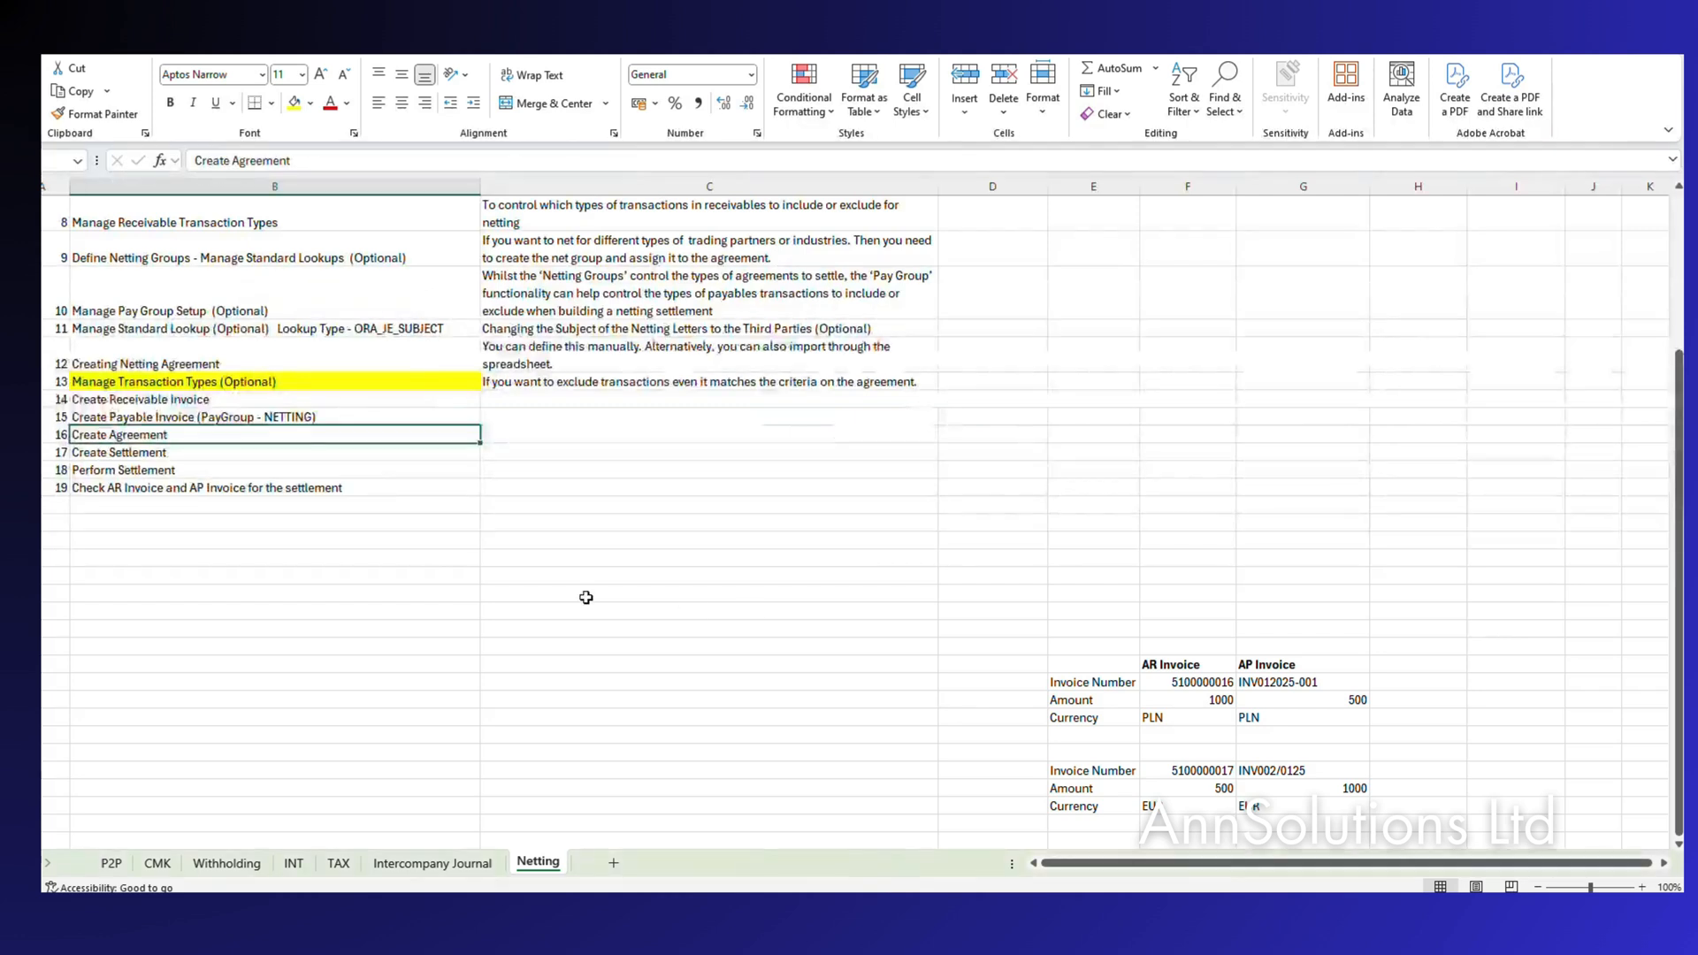
{"action": "left_click", "coordinate": [121, 453]}
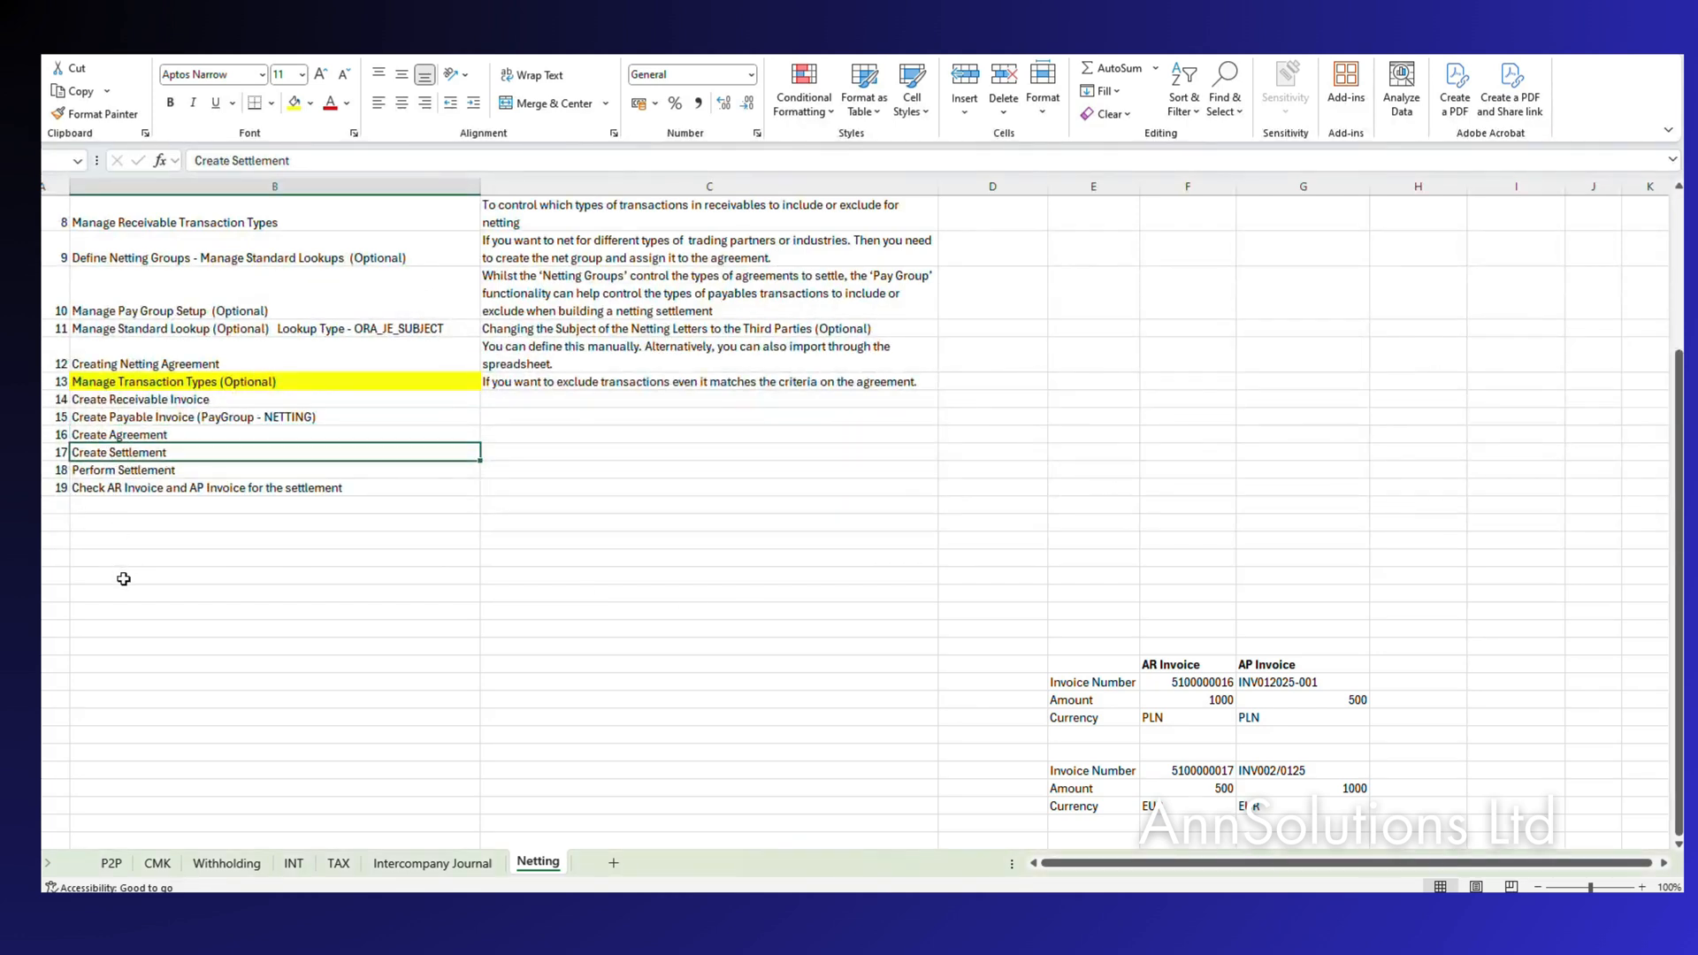
{"action": "left_click", "coordinate": [103, 472]}
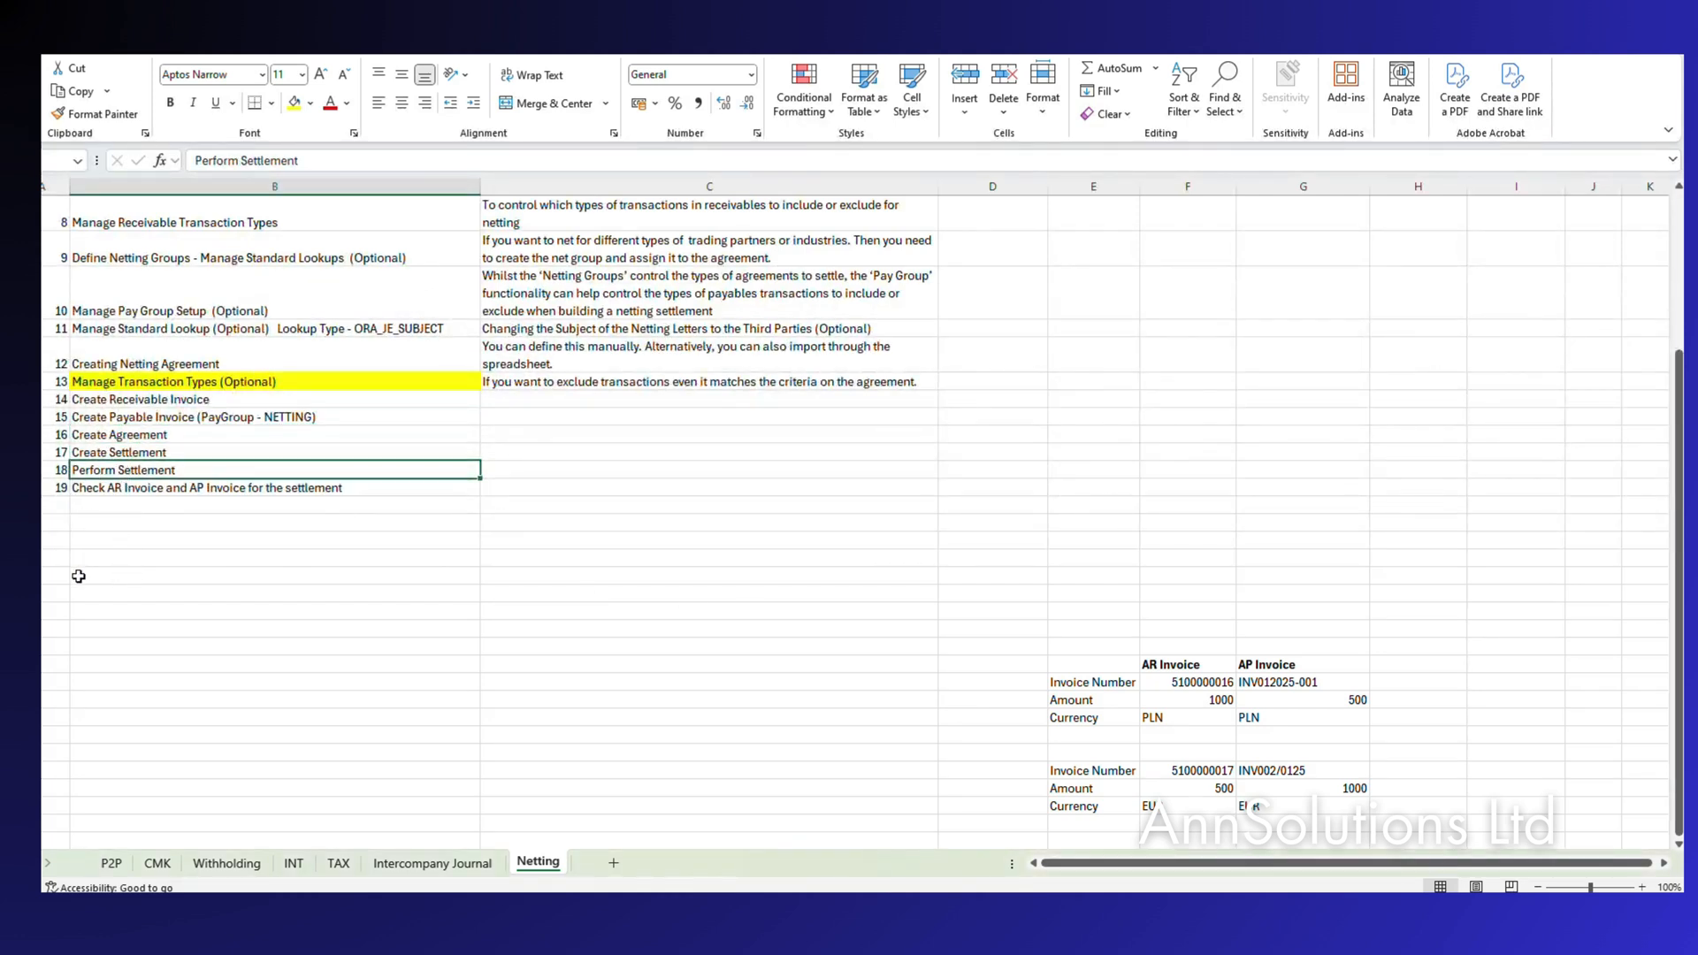
{"action": "left_click", "coordinate": [173, 452]}
{"action": "left_click", "coordinate": [120, 469]}
{"action": "left_click", "coordinate": [122, 453]}
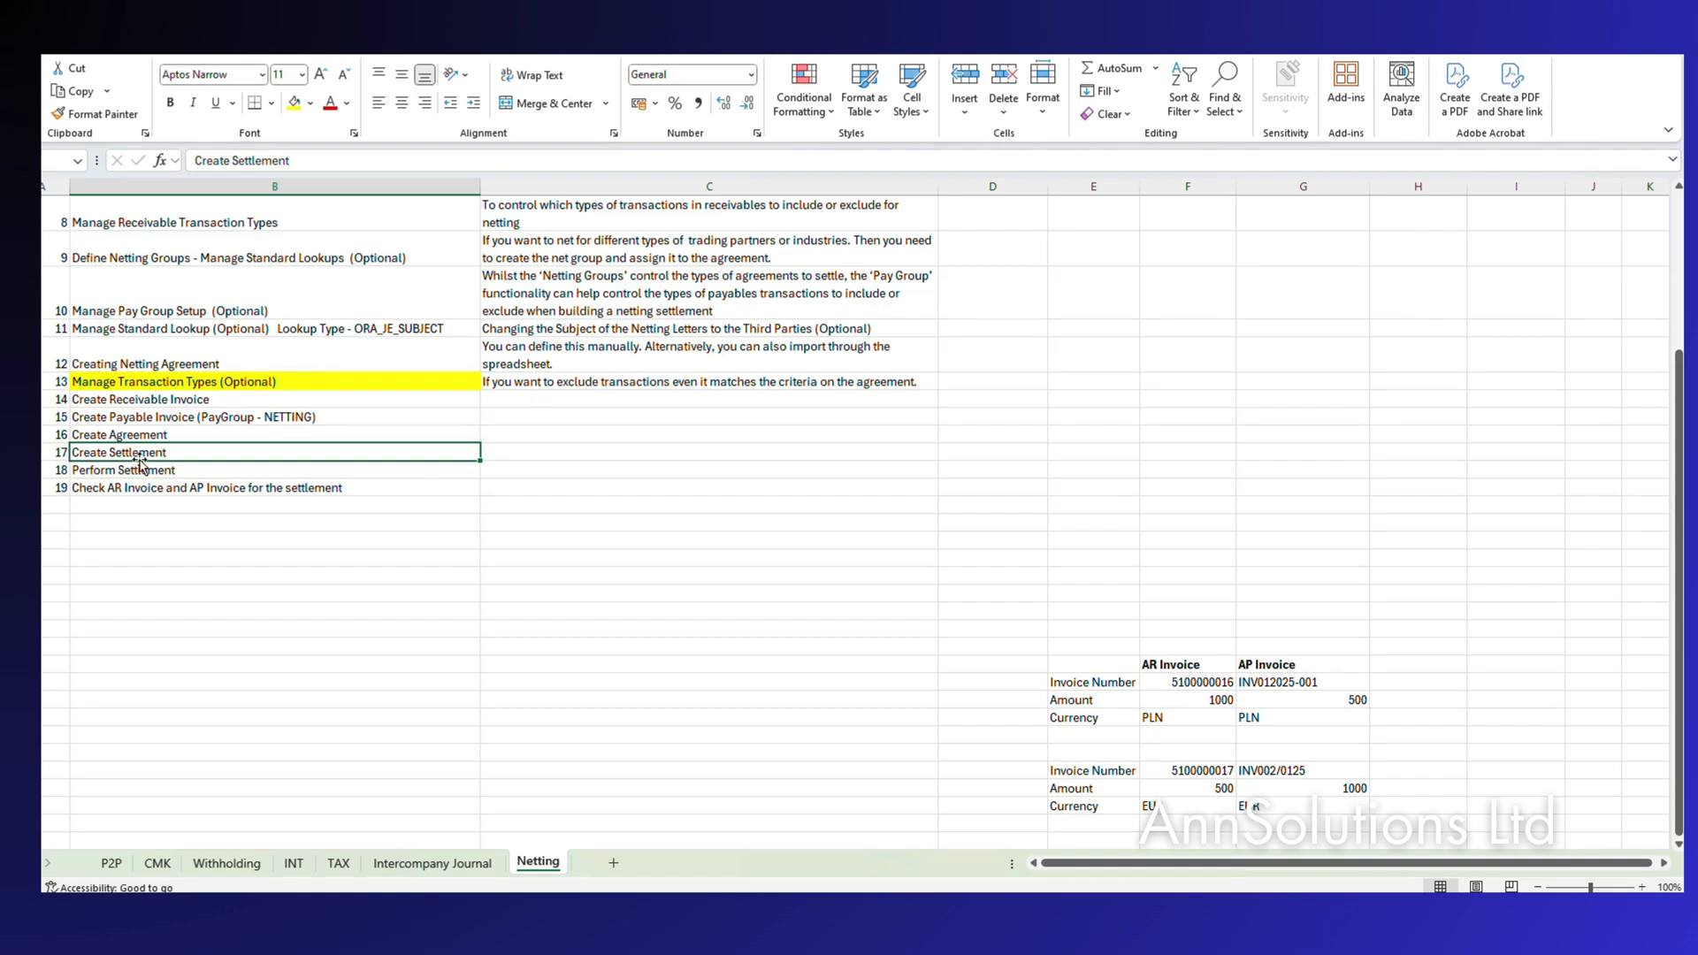
{"action": "left_click", "coordinate": [129, 468]}
{"action": "left_click", "coordinate": [129, 451]}
{"action": "left_click", "coordinate": [117, 471]}
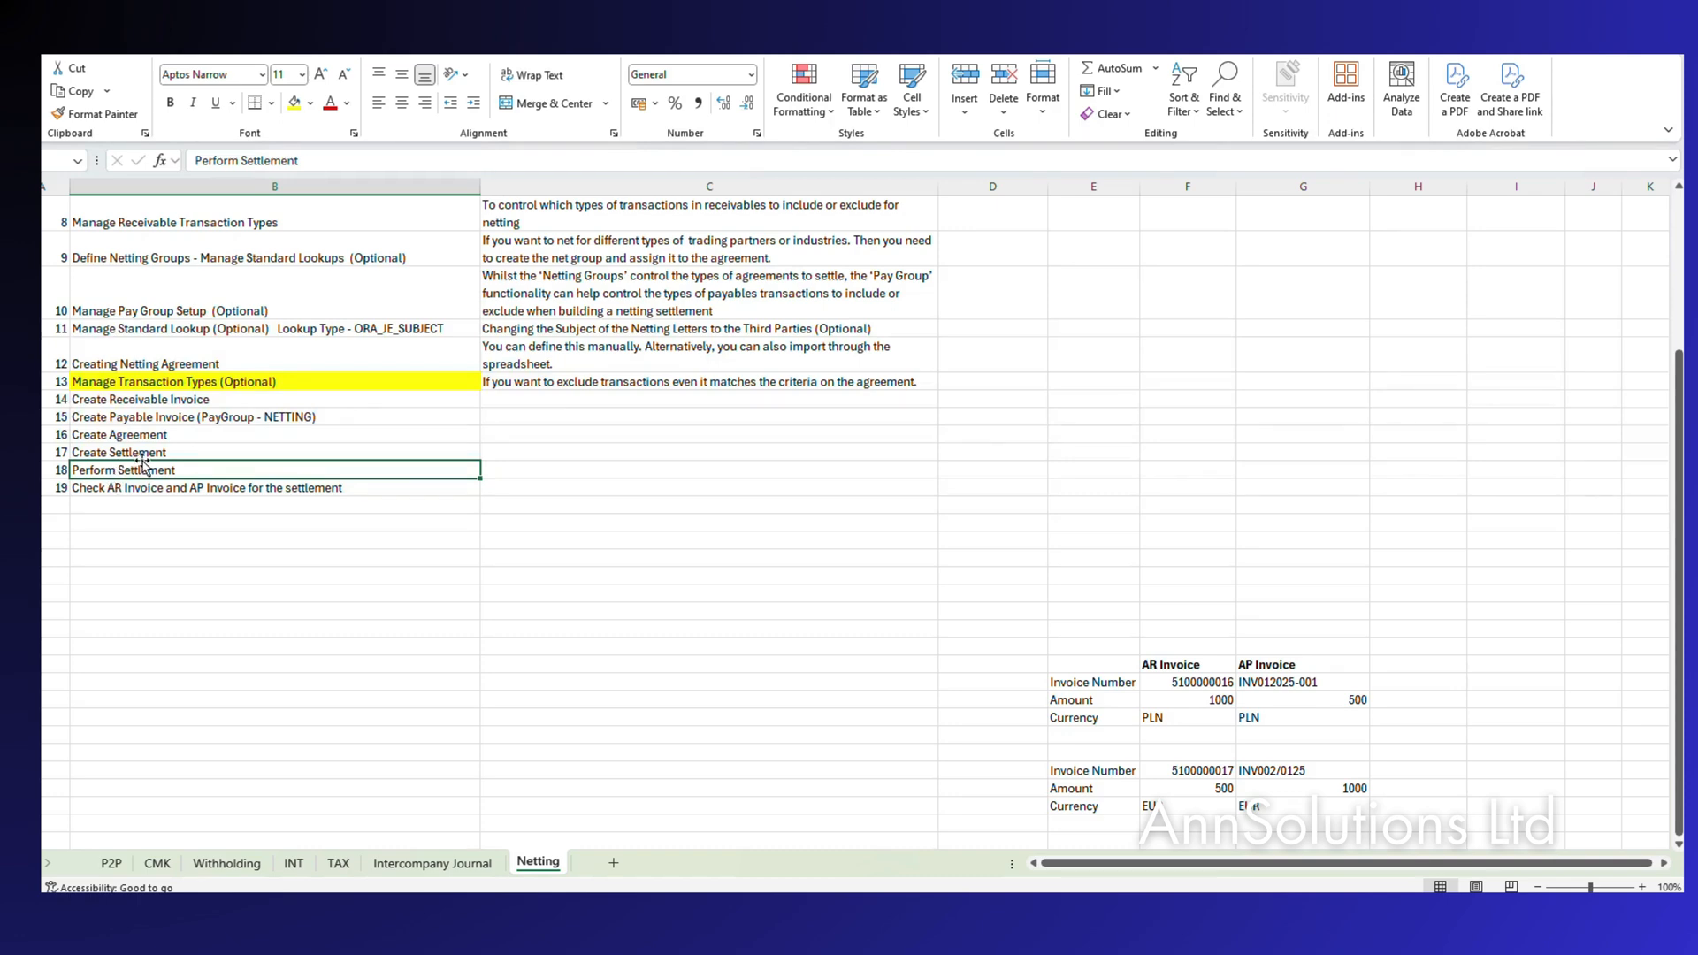
{"action": "key", "text": "alt+Tab"}
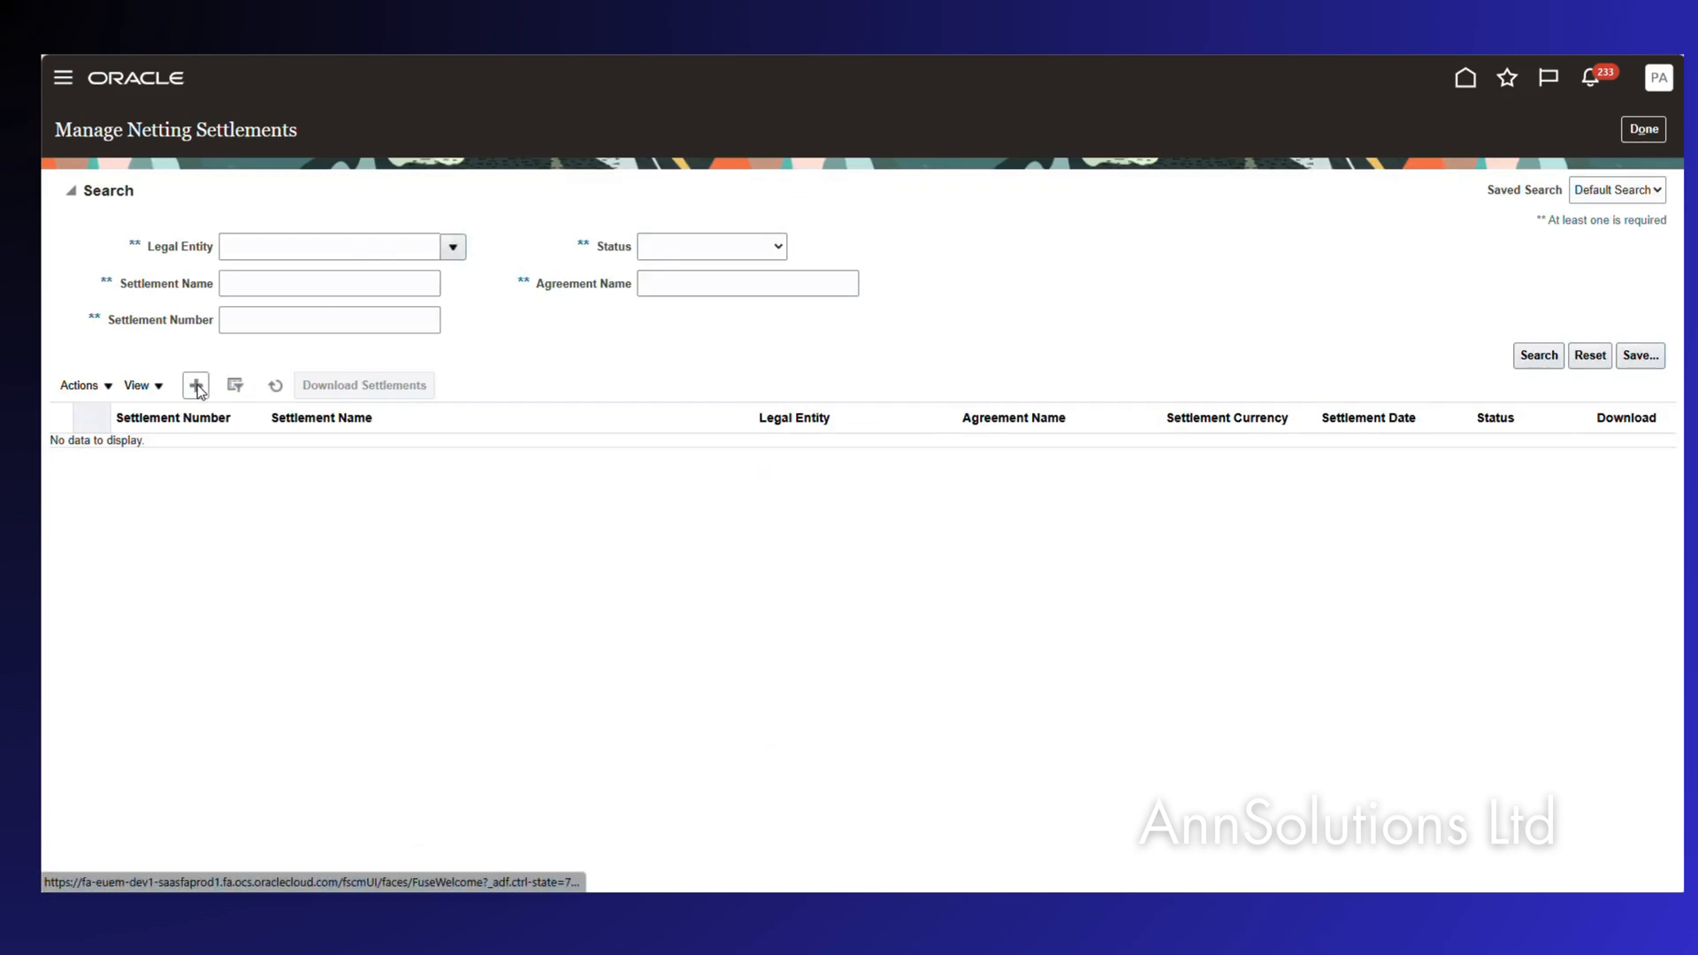
Start a netting settlement for PEPCO Poland Sp. z o.o. on the specific agreement ABC Agreement.
{"action": "left_click", "coordinate": [245, 396]}
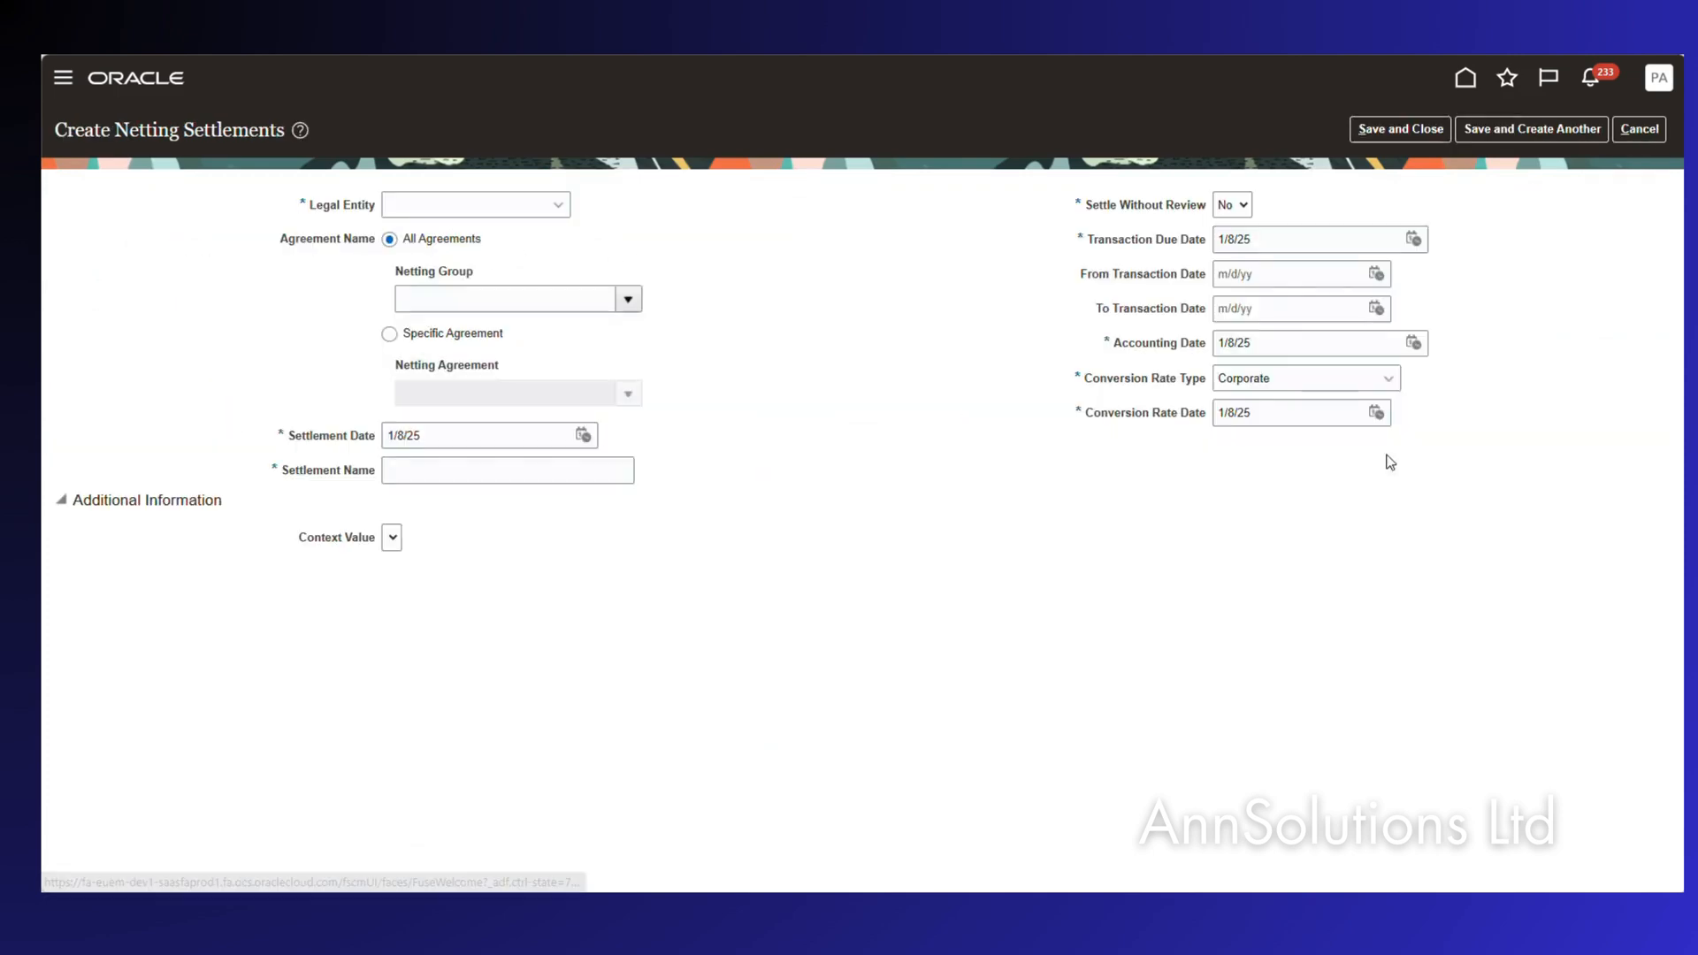
{"action": "left_click", "coordinate": [459, 205]}
{"action": "left_click", "coordinate": [478, 241]}
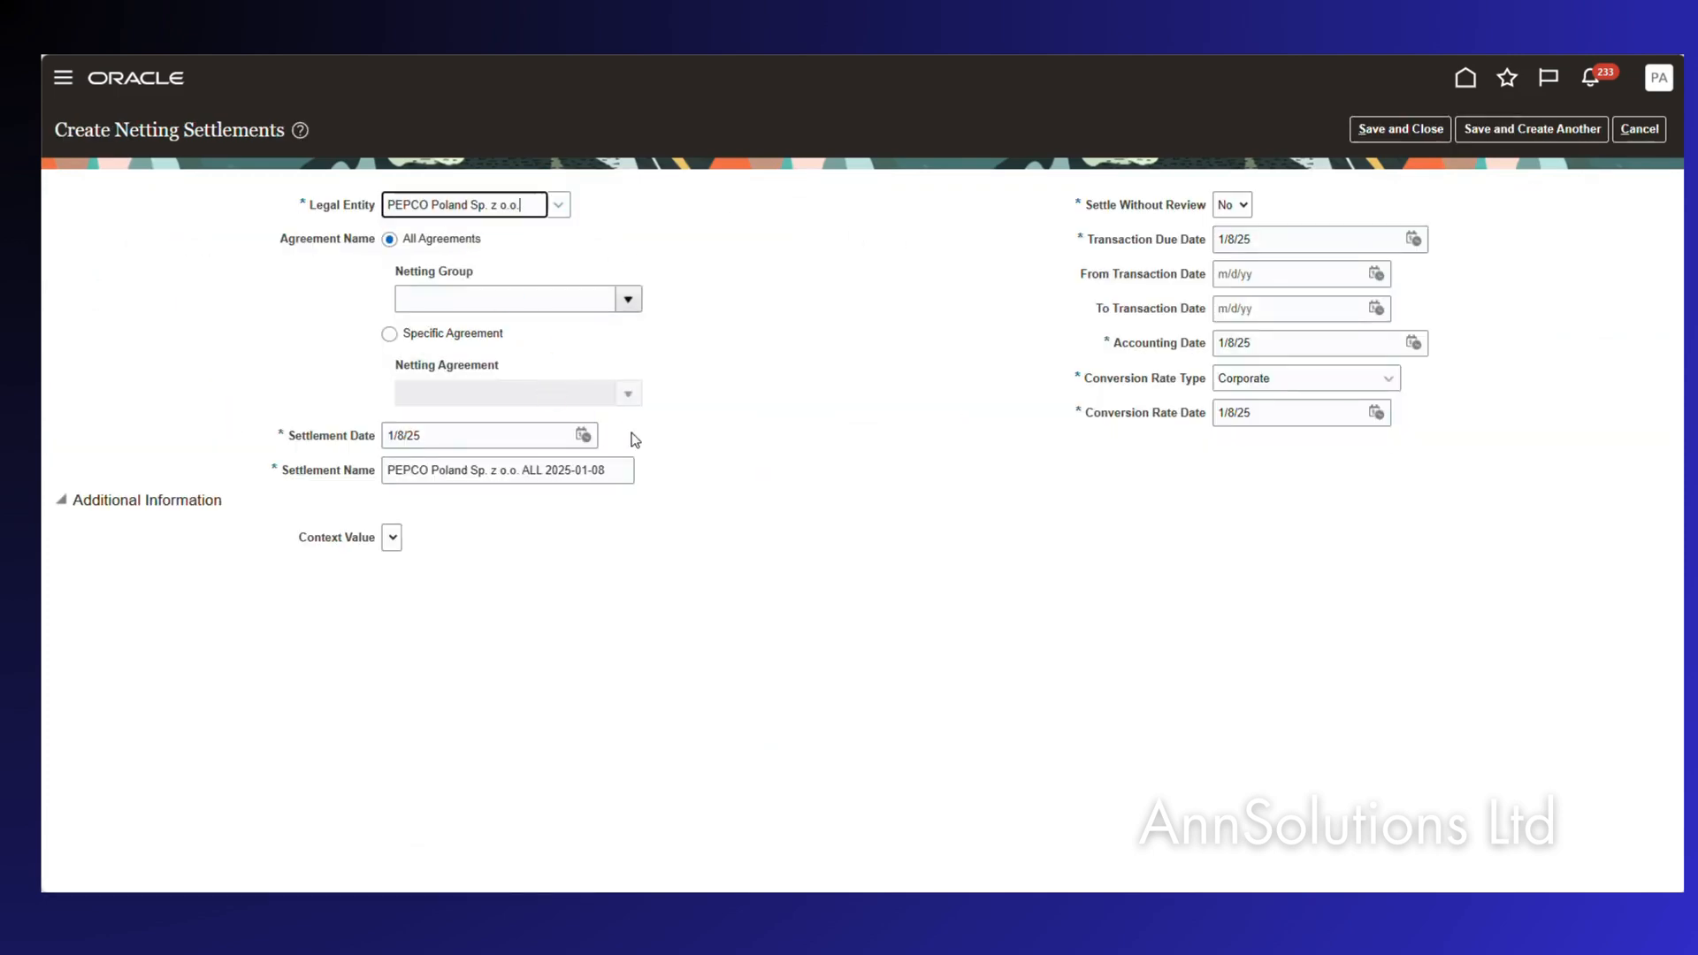
{"action": "left_click", "coordinate": [628, 301]}
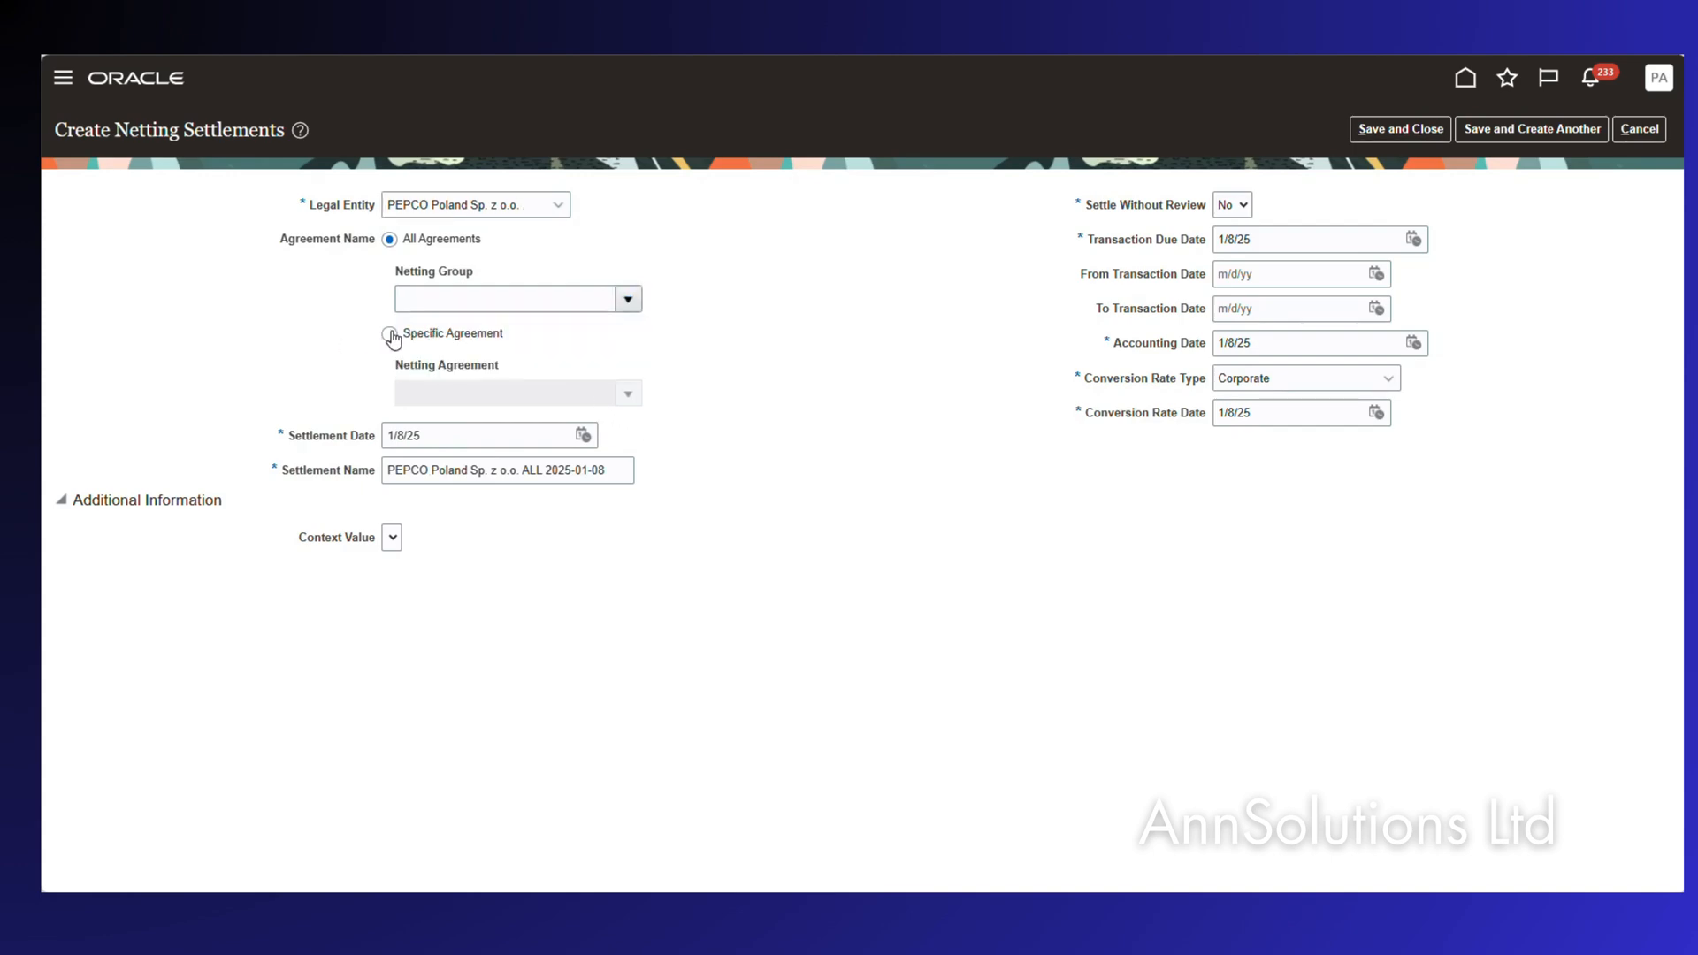
{"action": "left_click", "coordinate": [390, 334]}
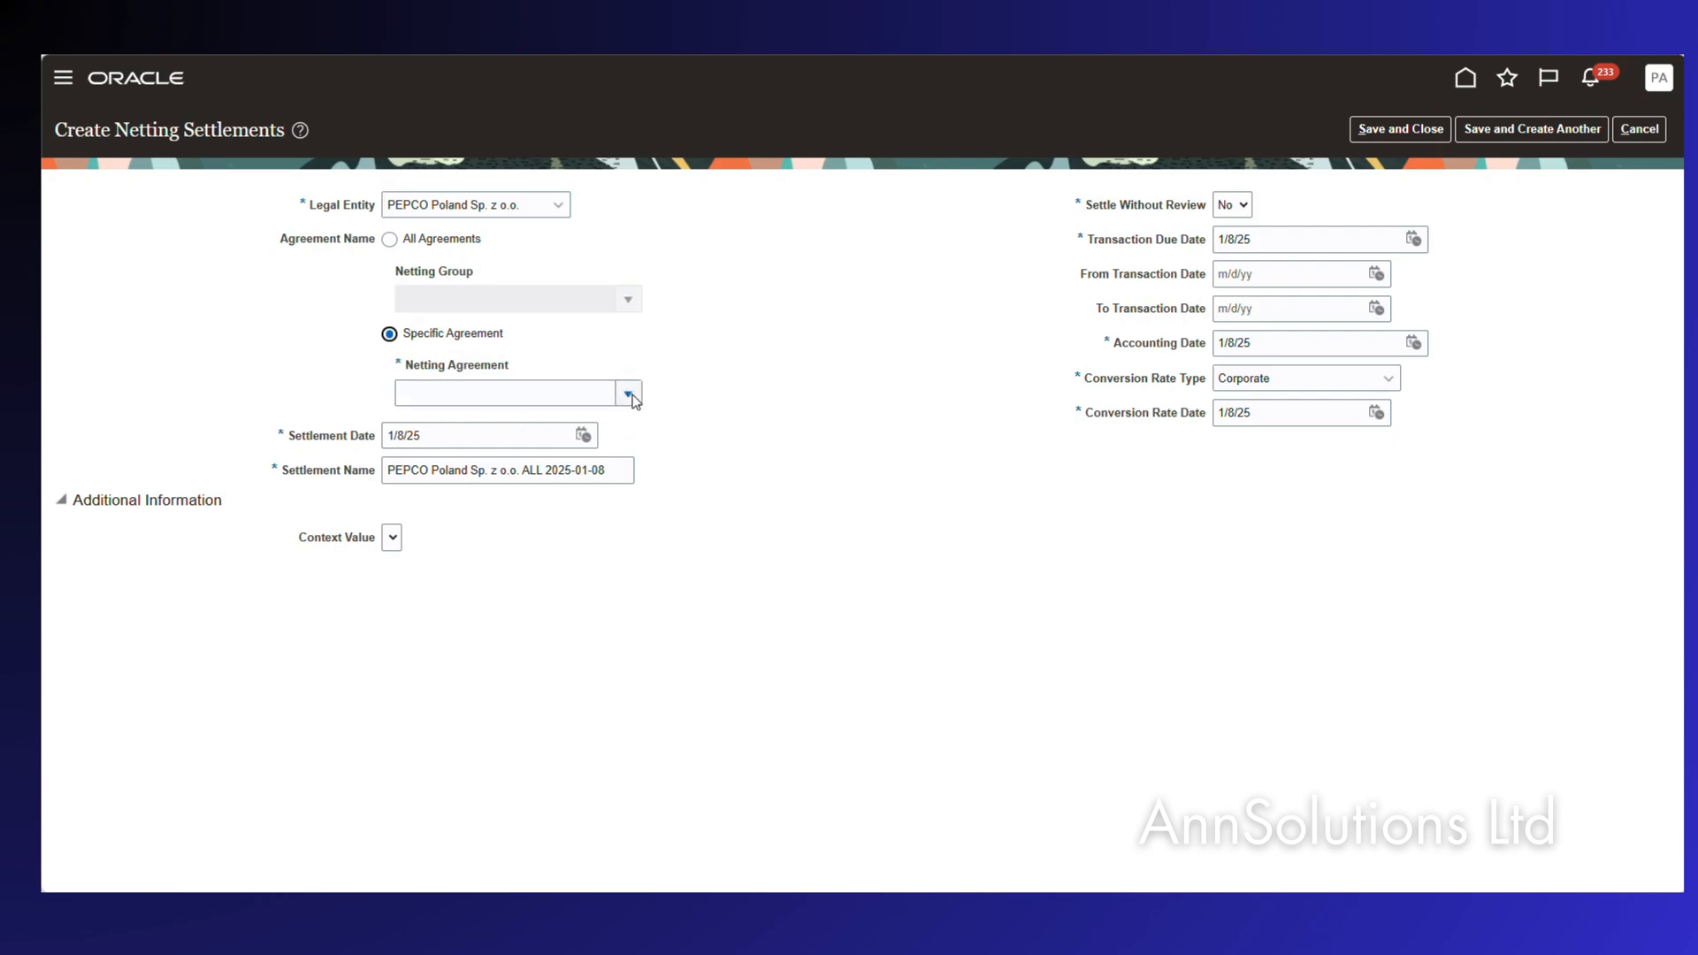
{"action": "left_click", "coordinate": [629, 394]}
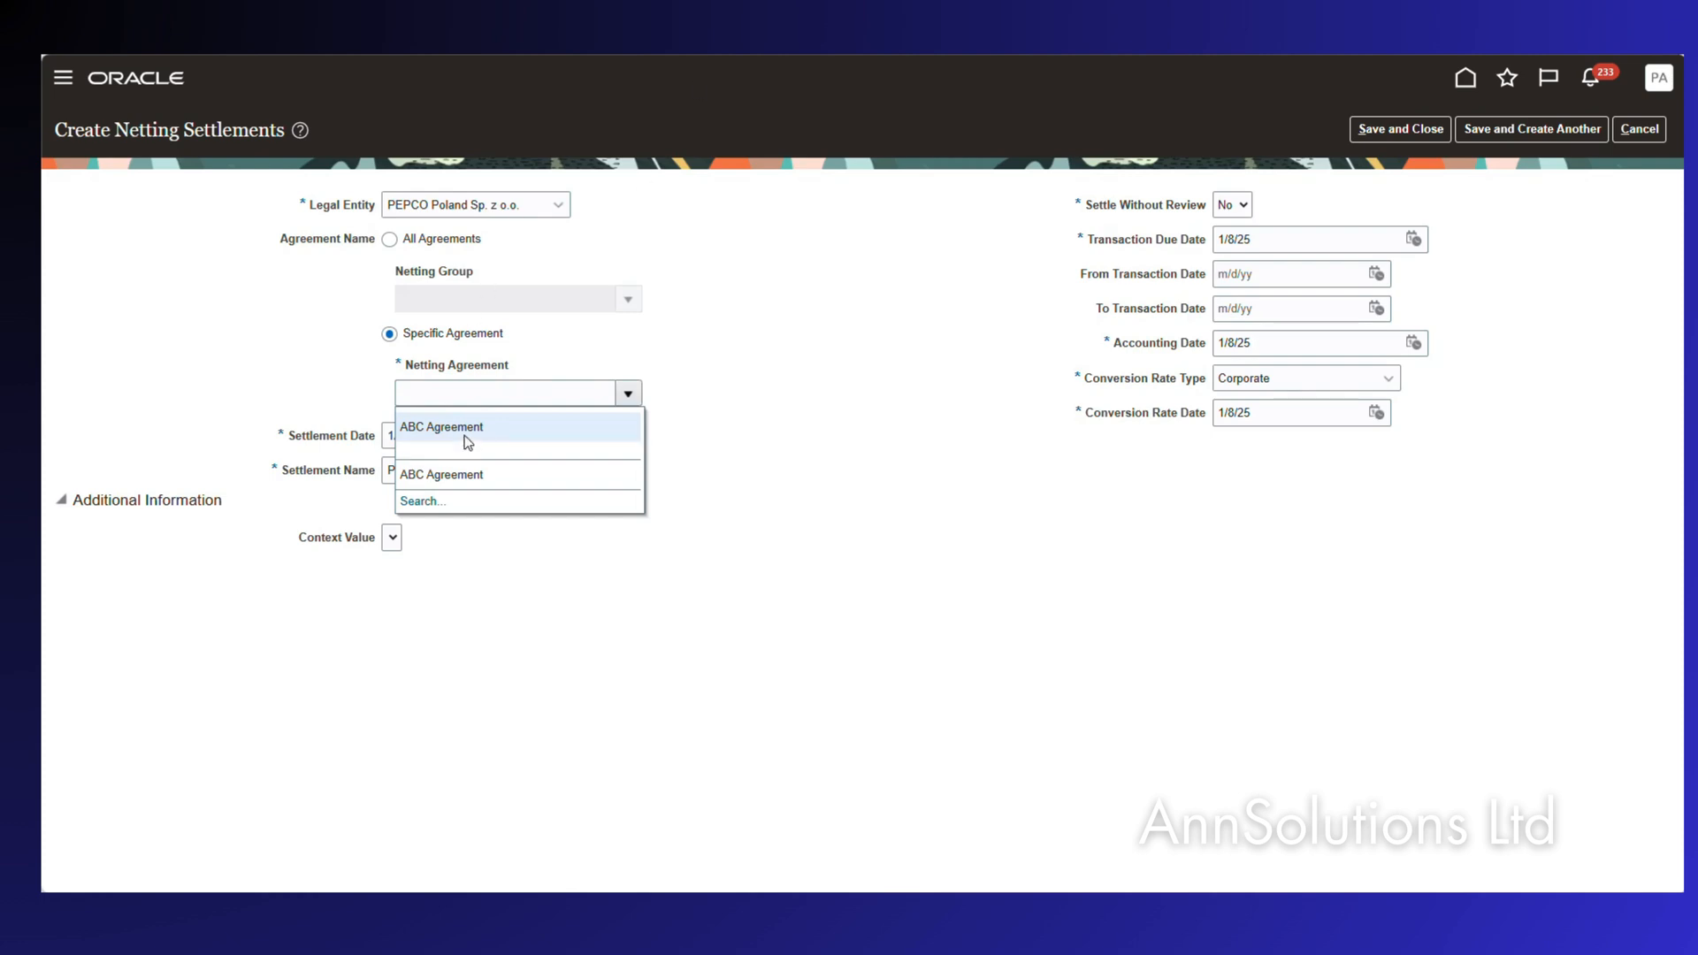
{"action": "left_click", "coordinate": [465, 430]}
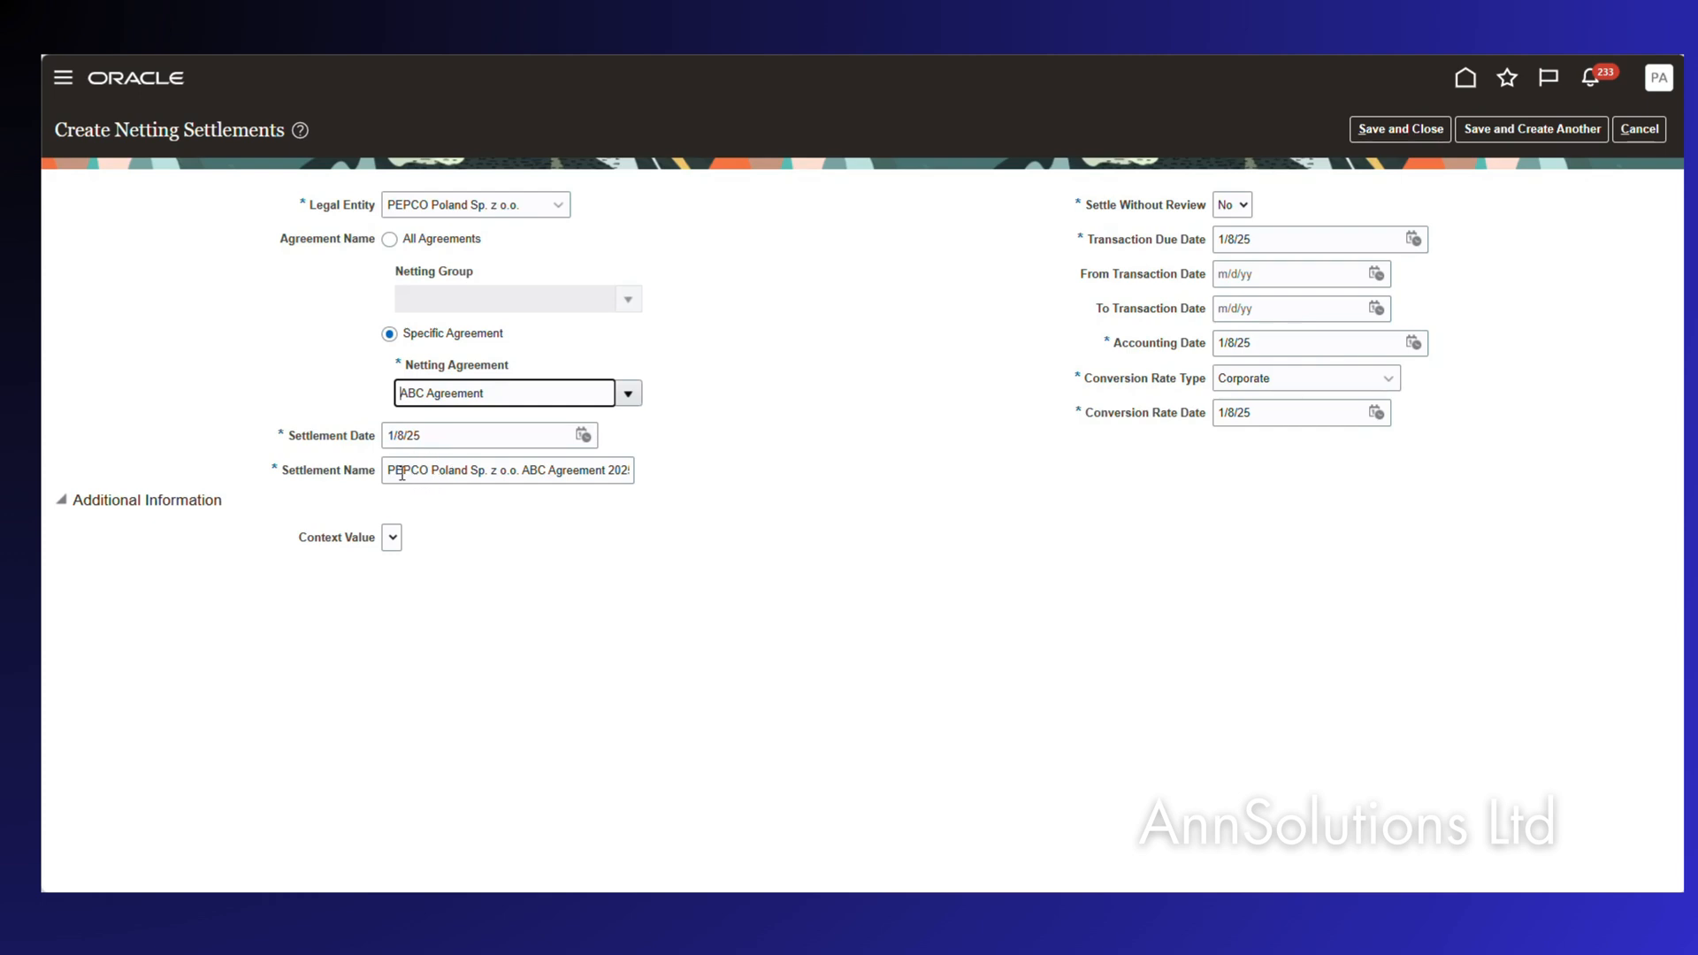
Review the settlement name and due date, choose National Bank of Poland rates, and submit.
{"action": "left_click_drag", "start_coordinate": [383, 470], "coordinate": [696, 473]}
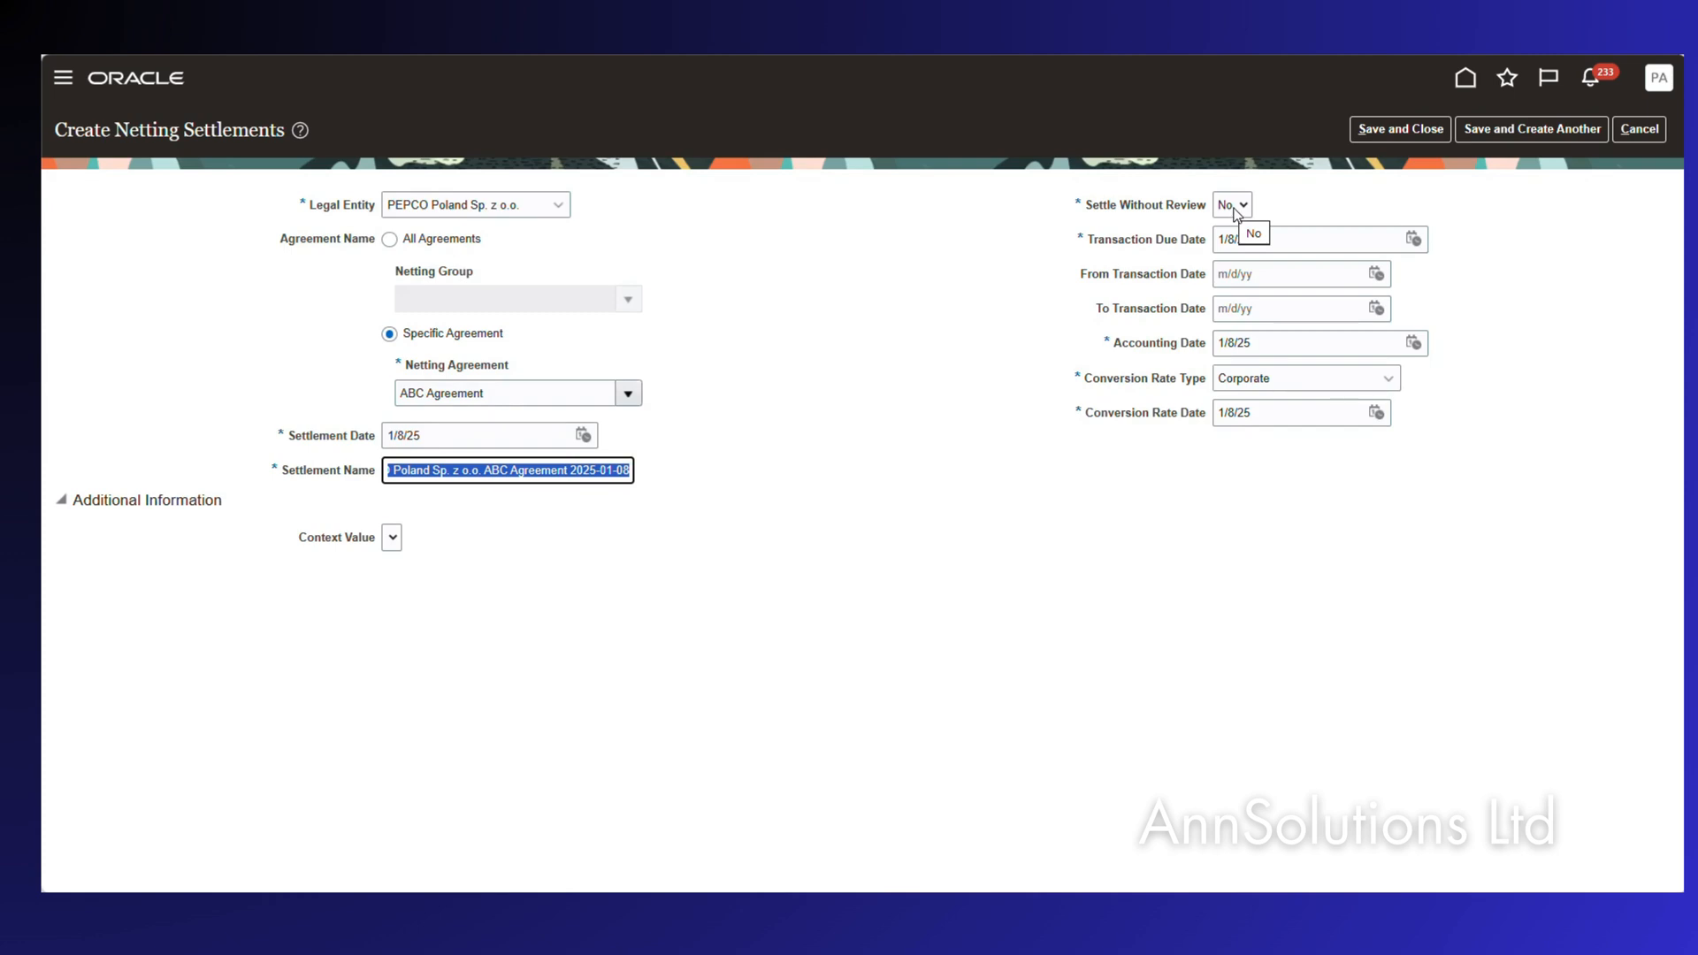
{"action": "left_click", "coordinate": [1280, 210]}
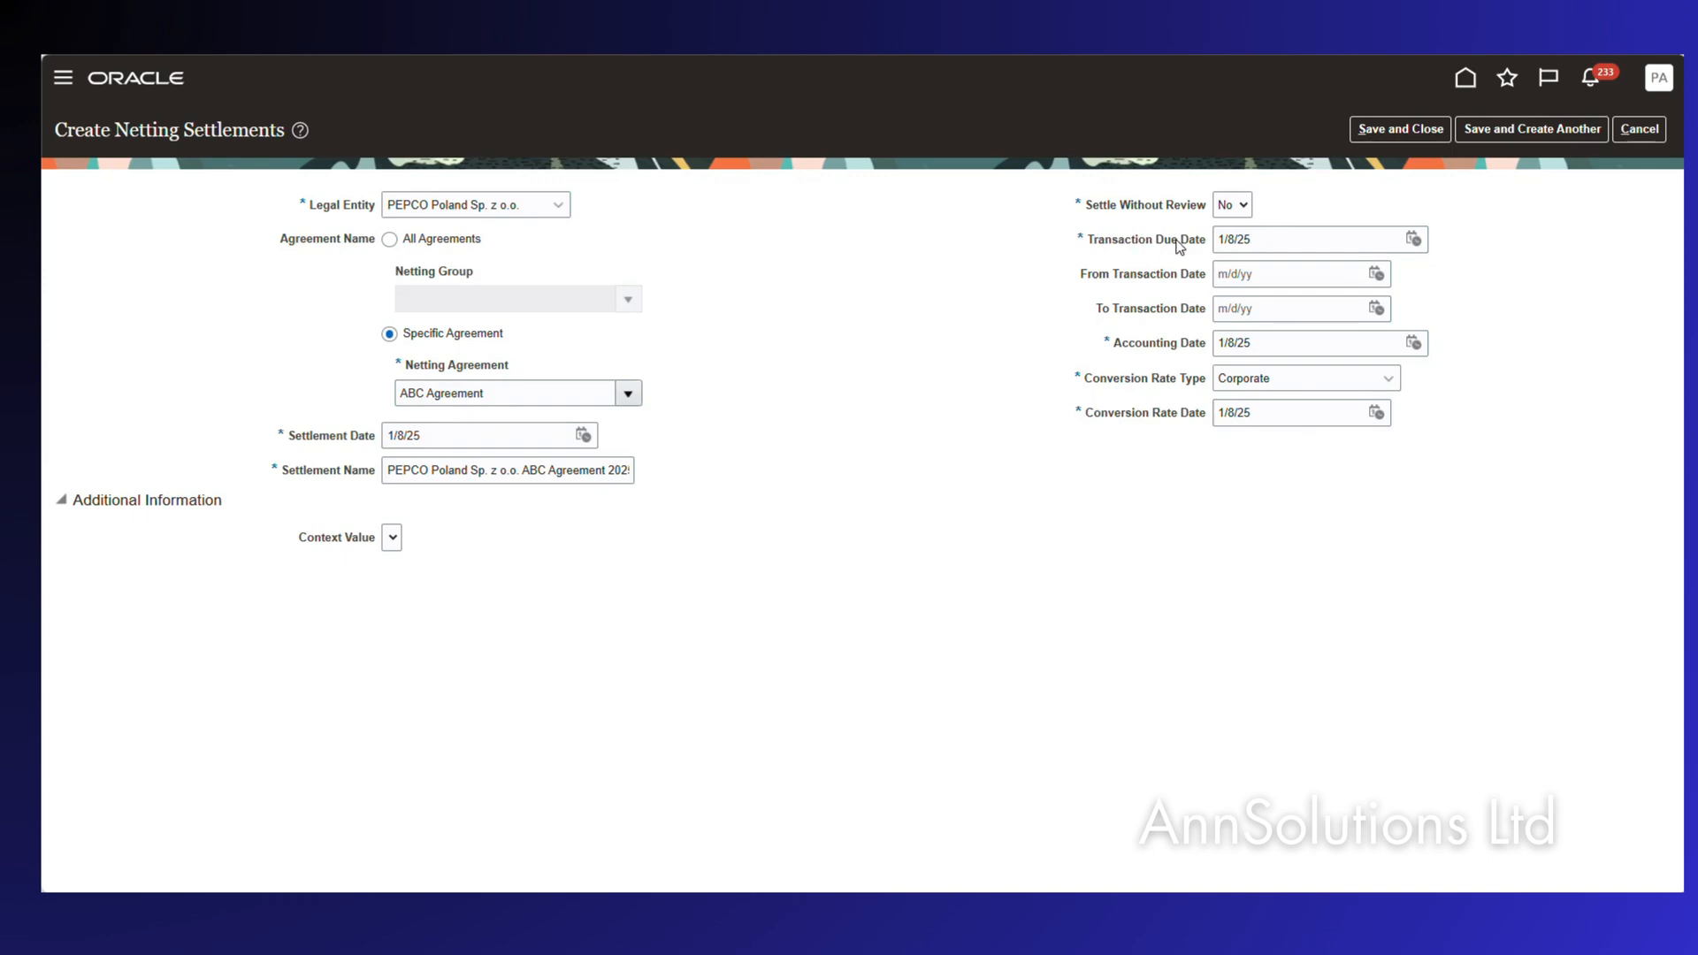
{"action": "left_click", "coordinate": [1273, 241]}
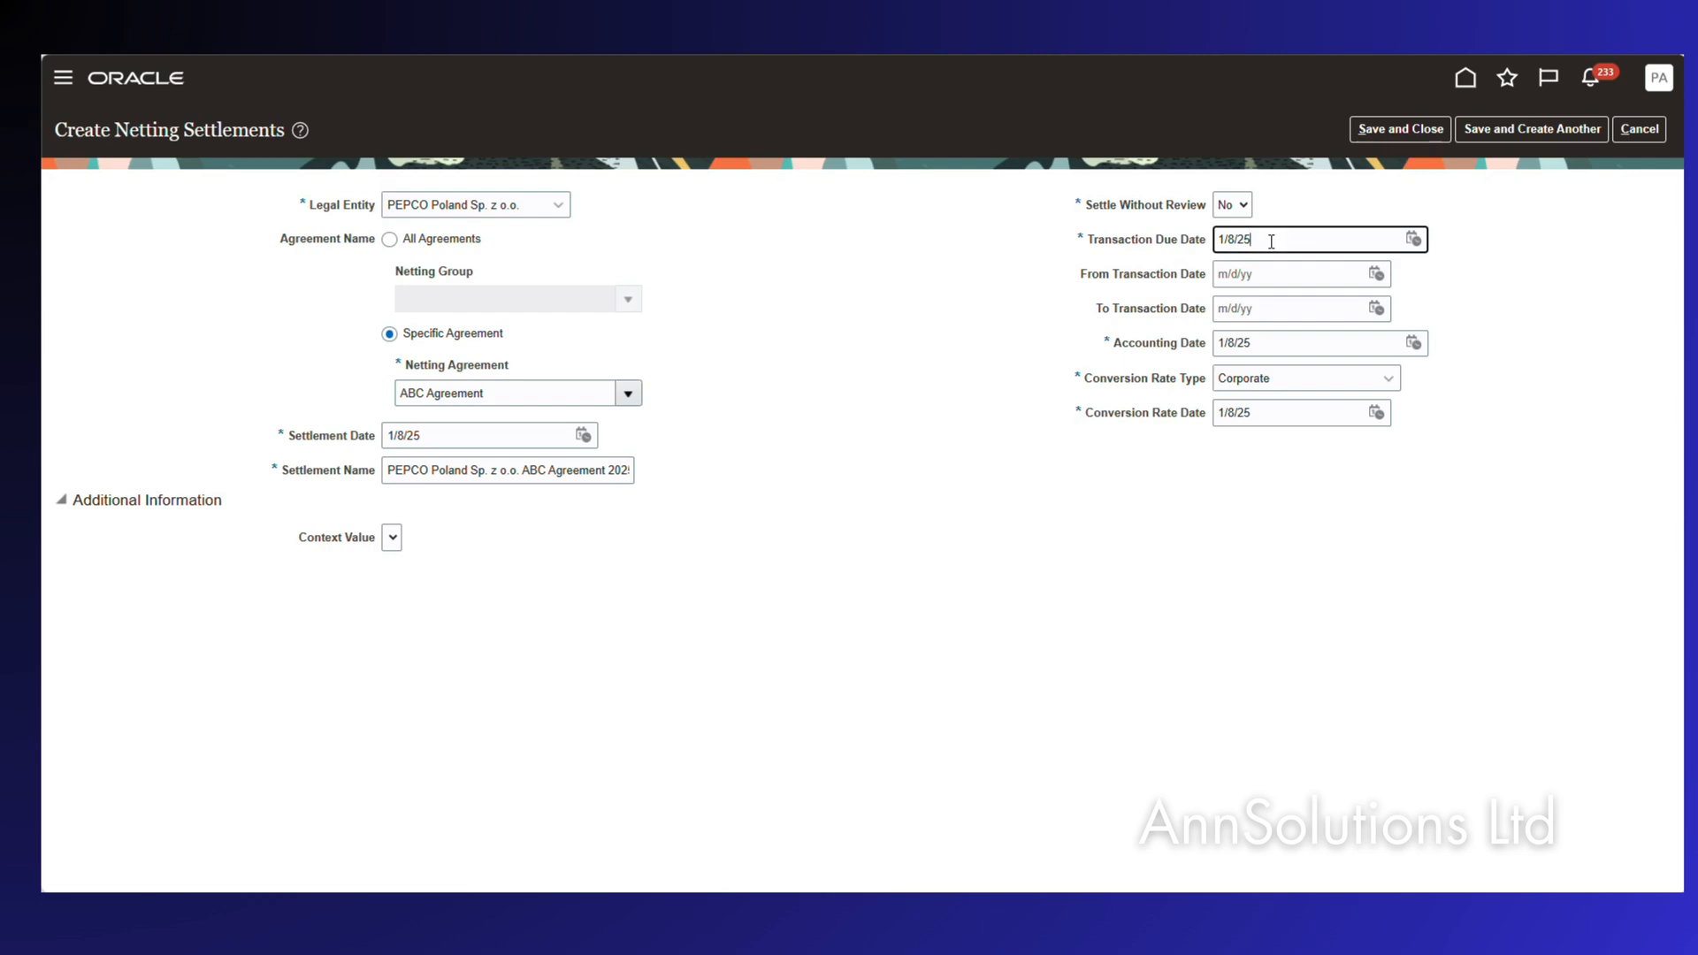
{"action": "left_click_drag", "start_coordinate": [1273, 241], "coordinate": [1212, 247]}
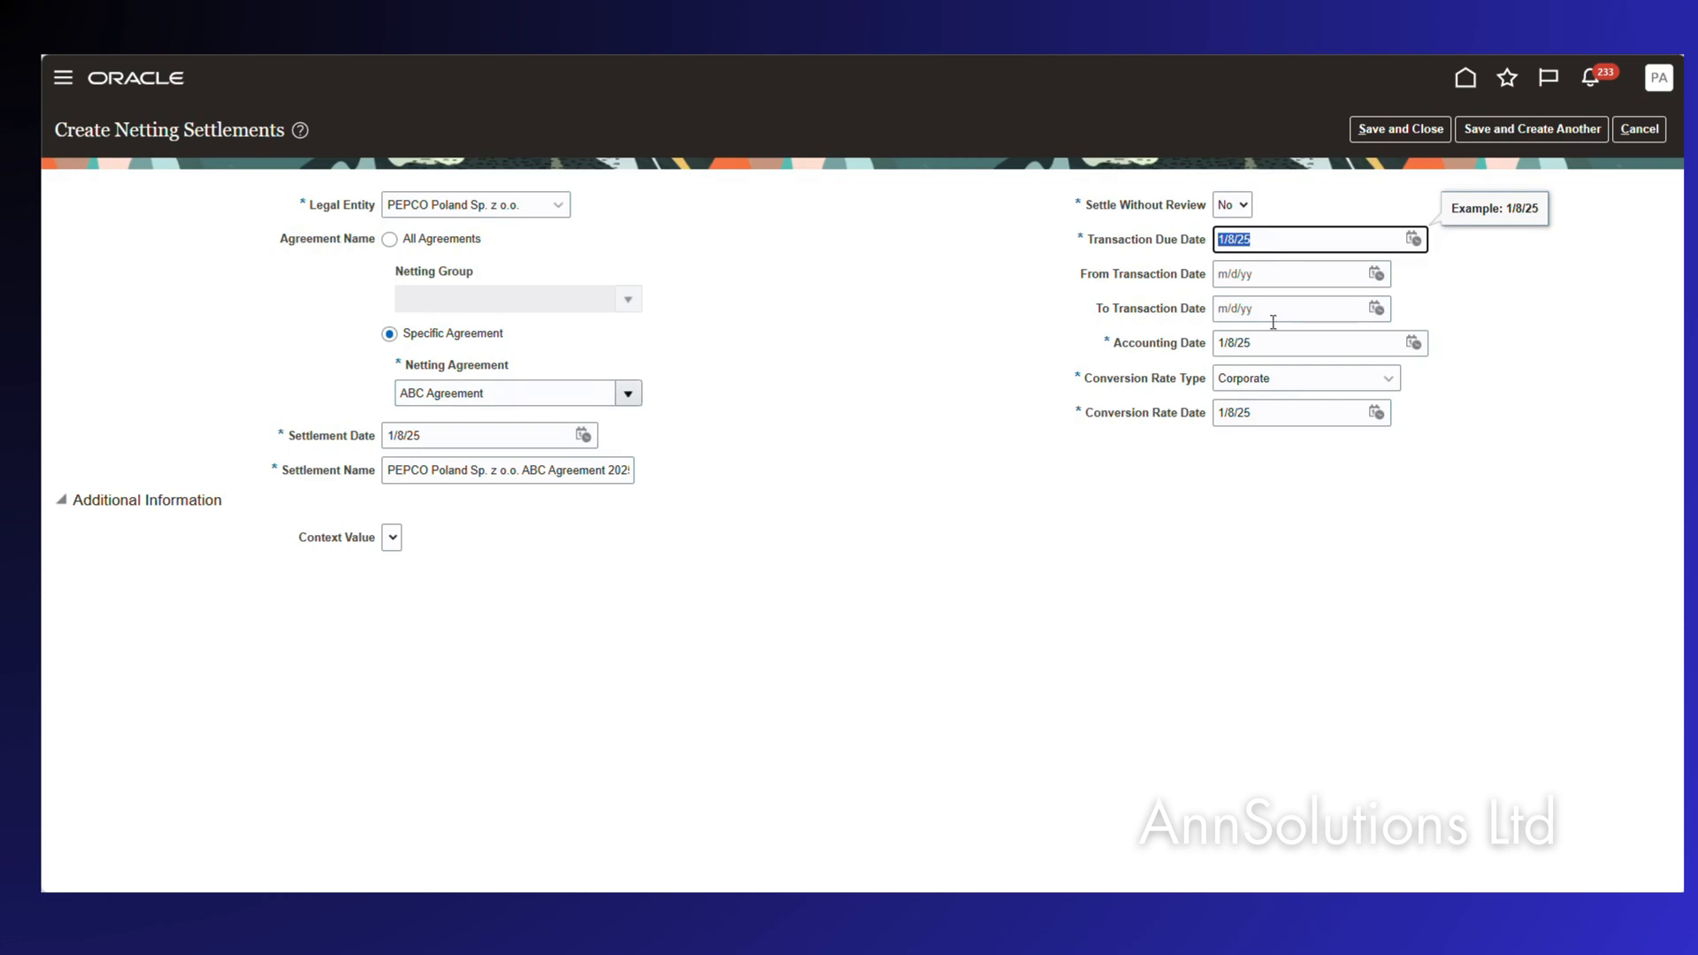
{"action": "left_click", "coordinate": [1389, 378]}
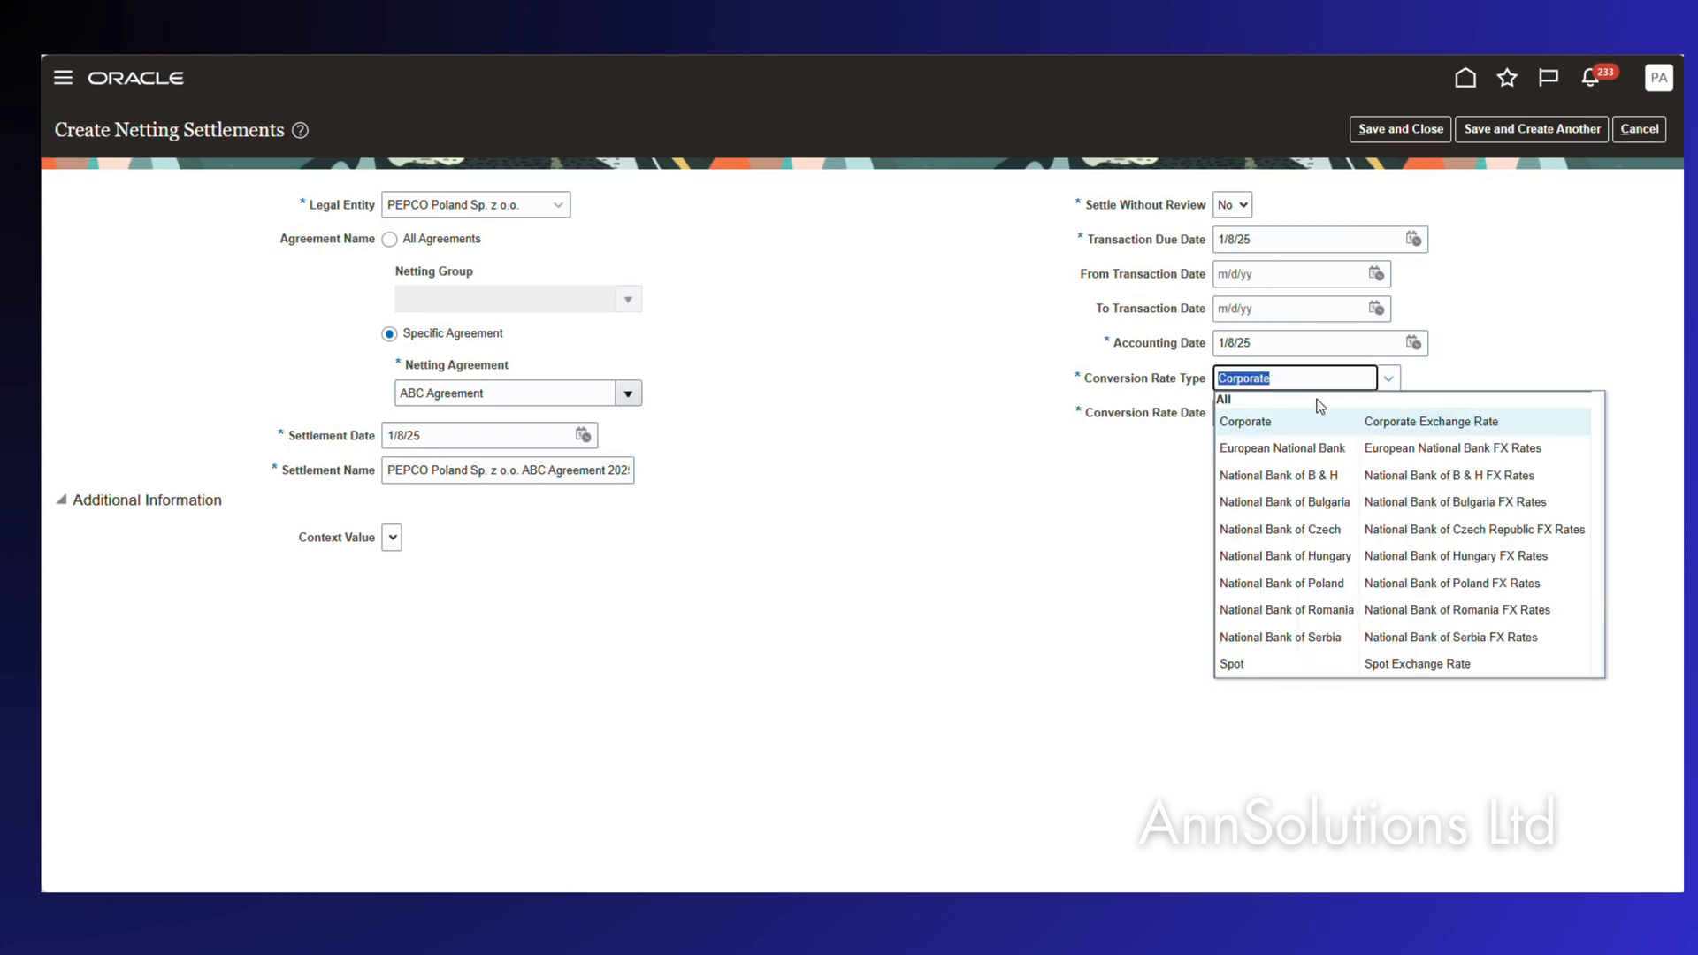
{"action": "left_click", "coordinate": [1306, 584]}
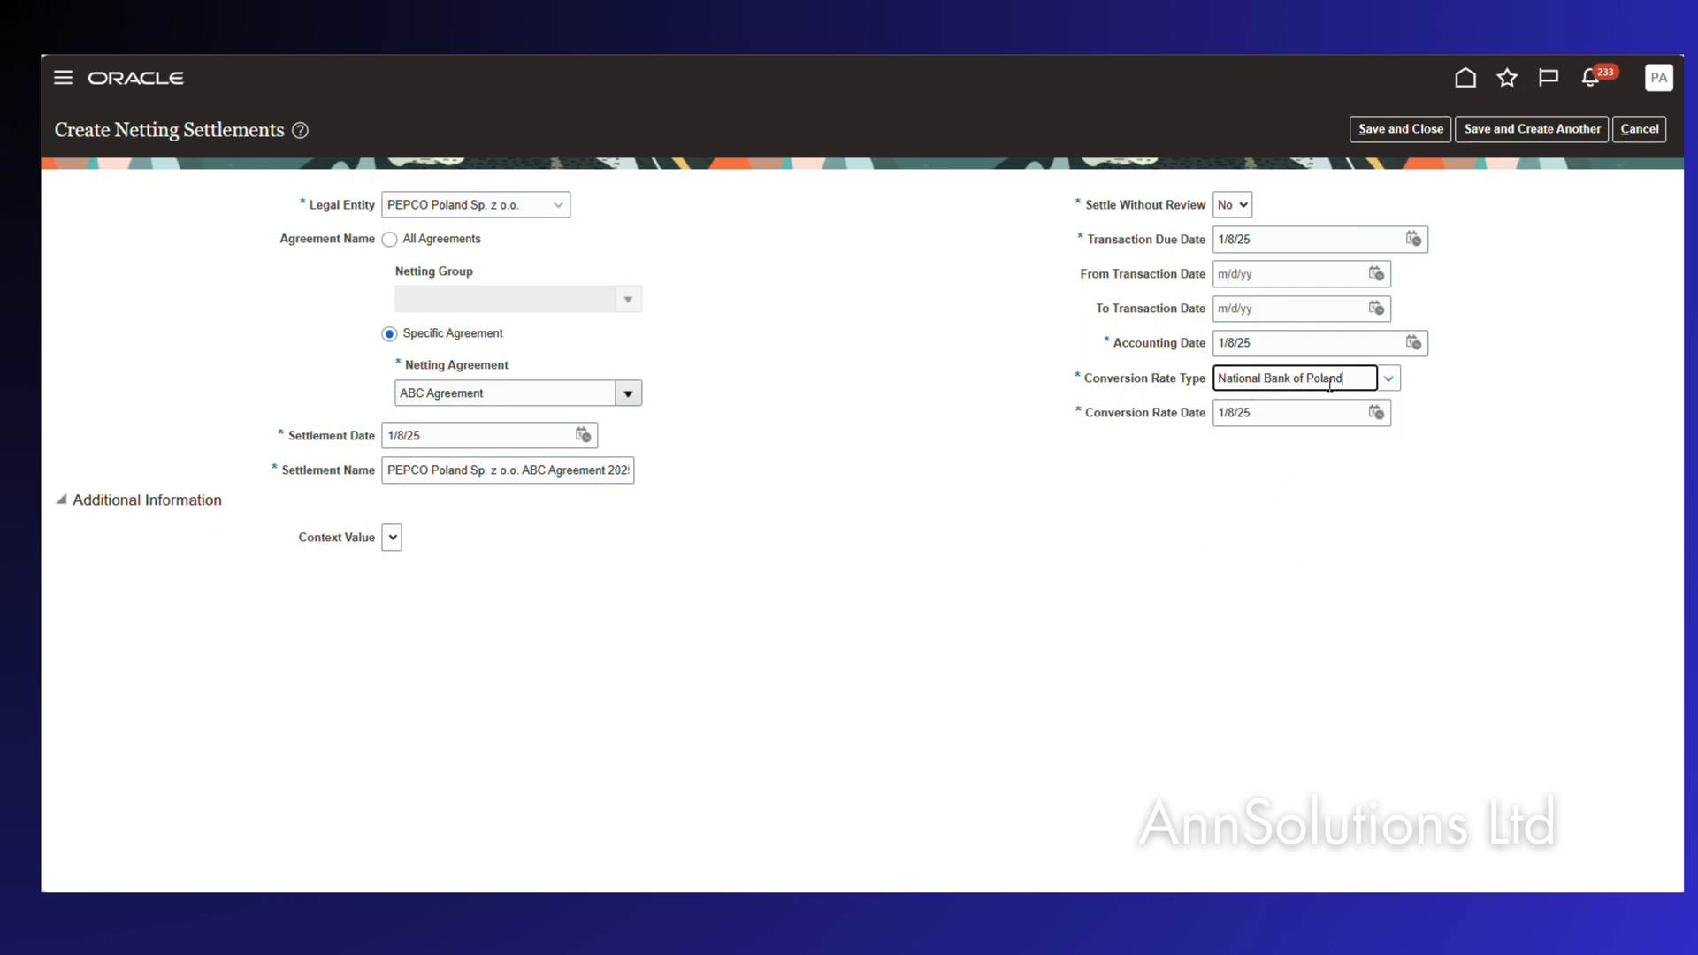
{"action": "left_click", "coordinate": [1400, 132]}
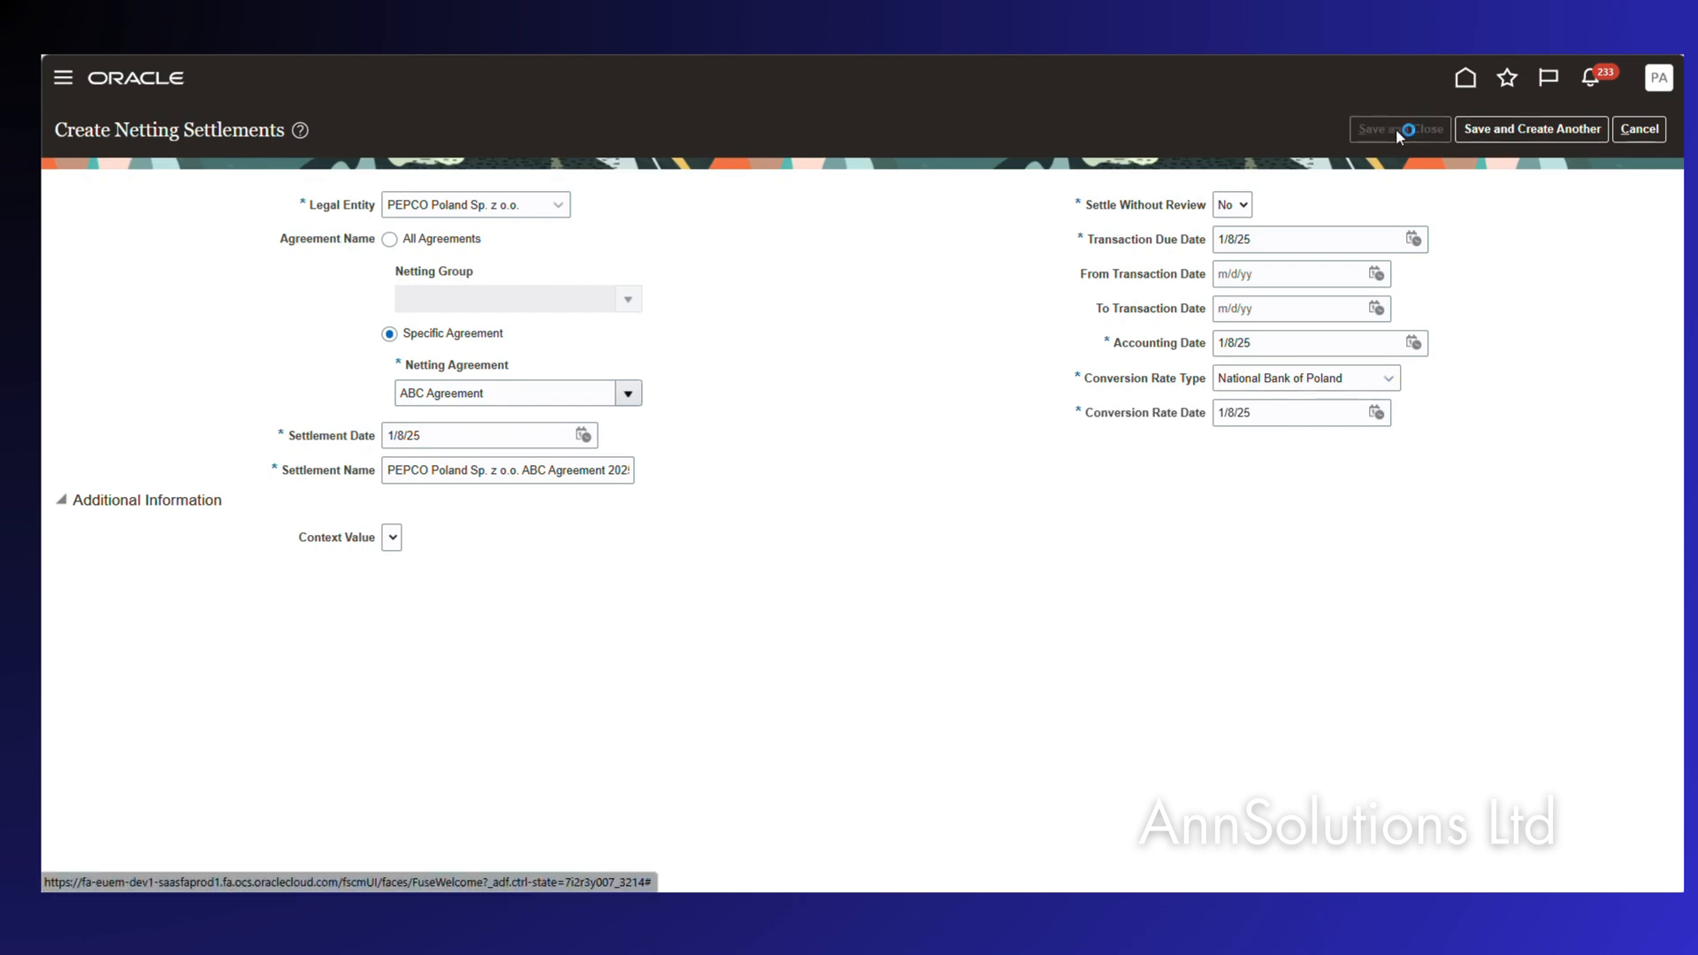
{"action": "left_click", "coordinate": [937, 297]}
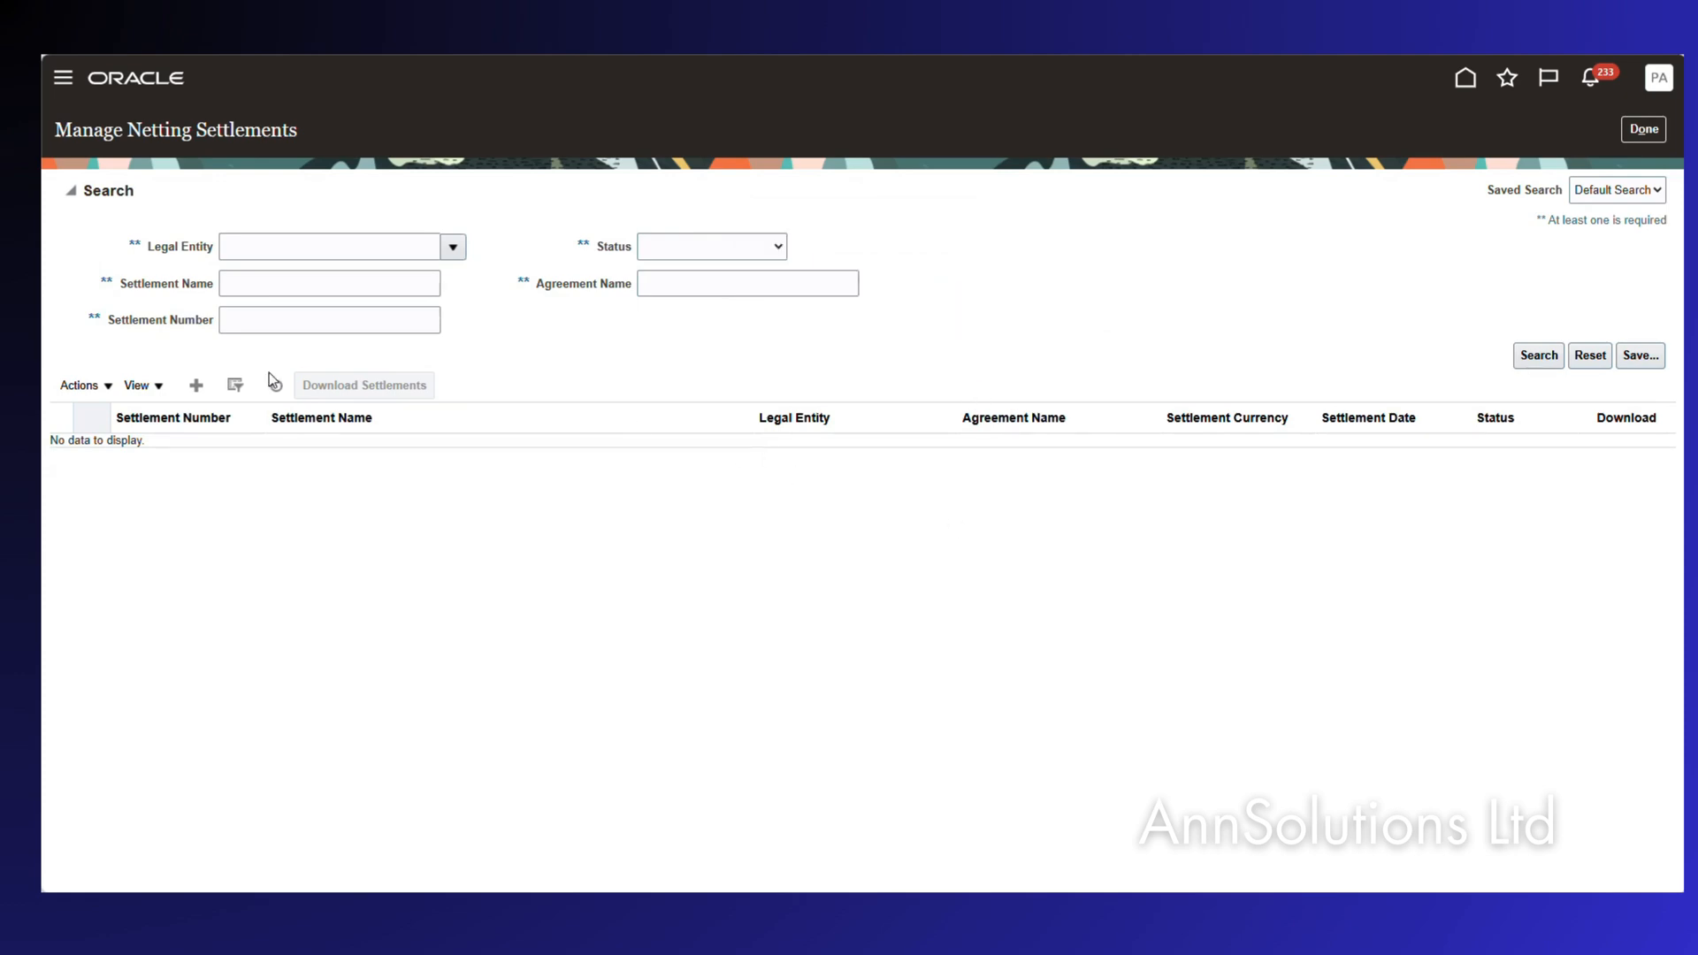
Search settlements for 'ABC Agreement' and refresh until settlements 7 (PLN) and 1001 (EUR) show Selected.
{"action": "left_click", "coordinate": [681, 285]}
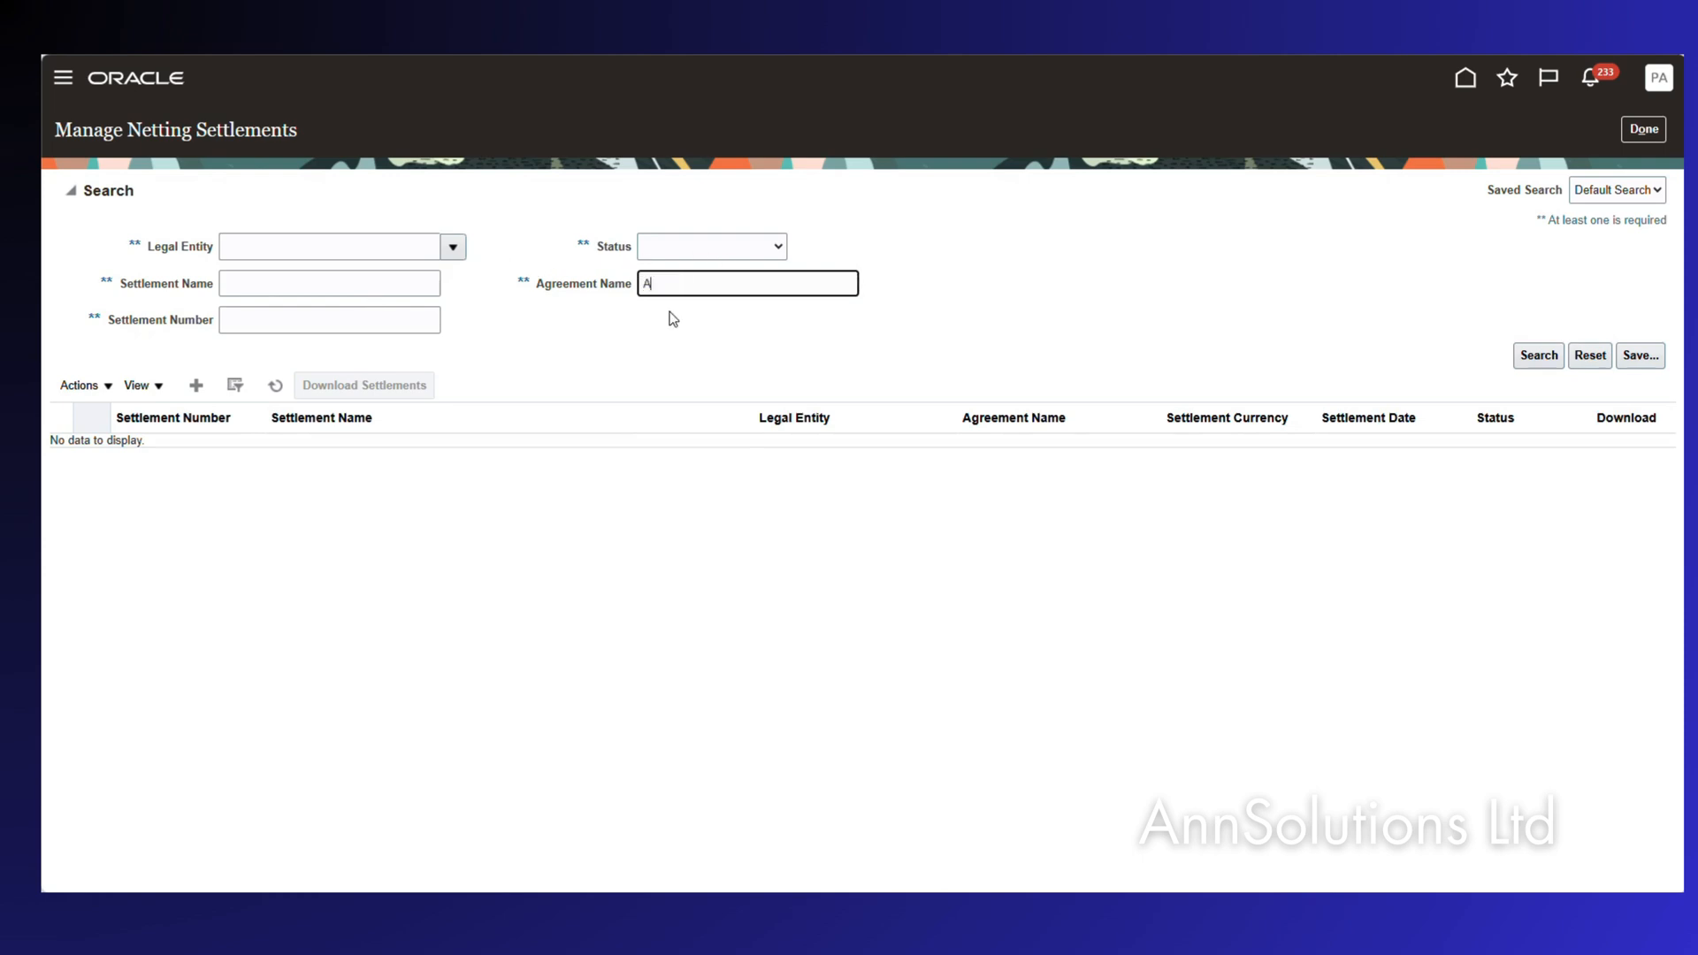
{"action": "key", "text": "Return"}
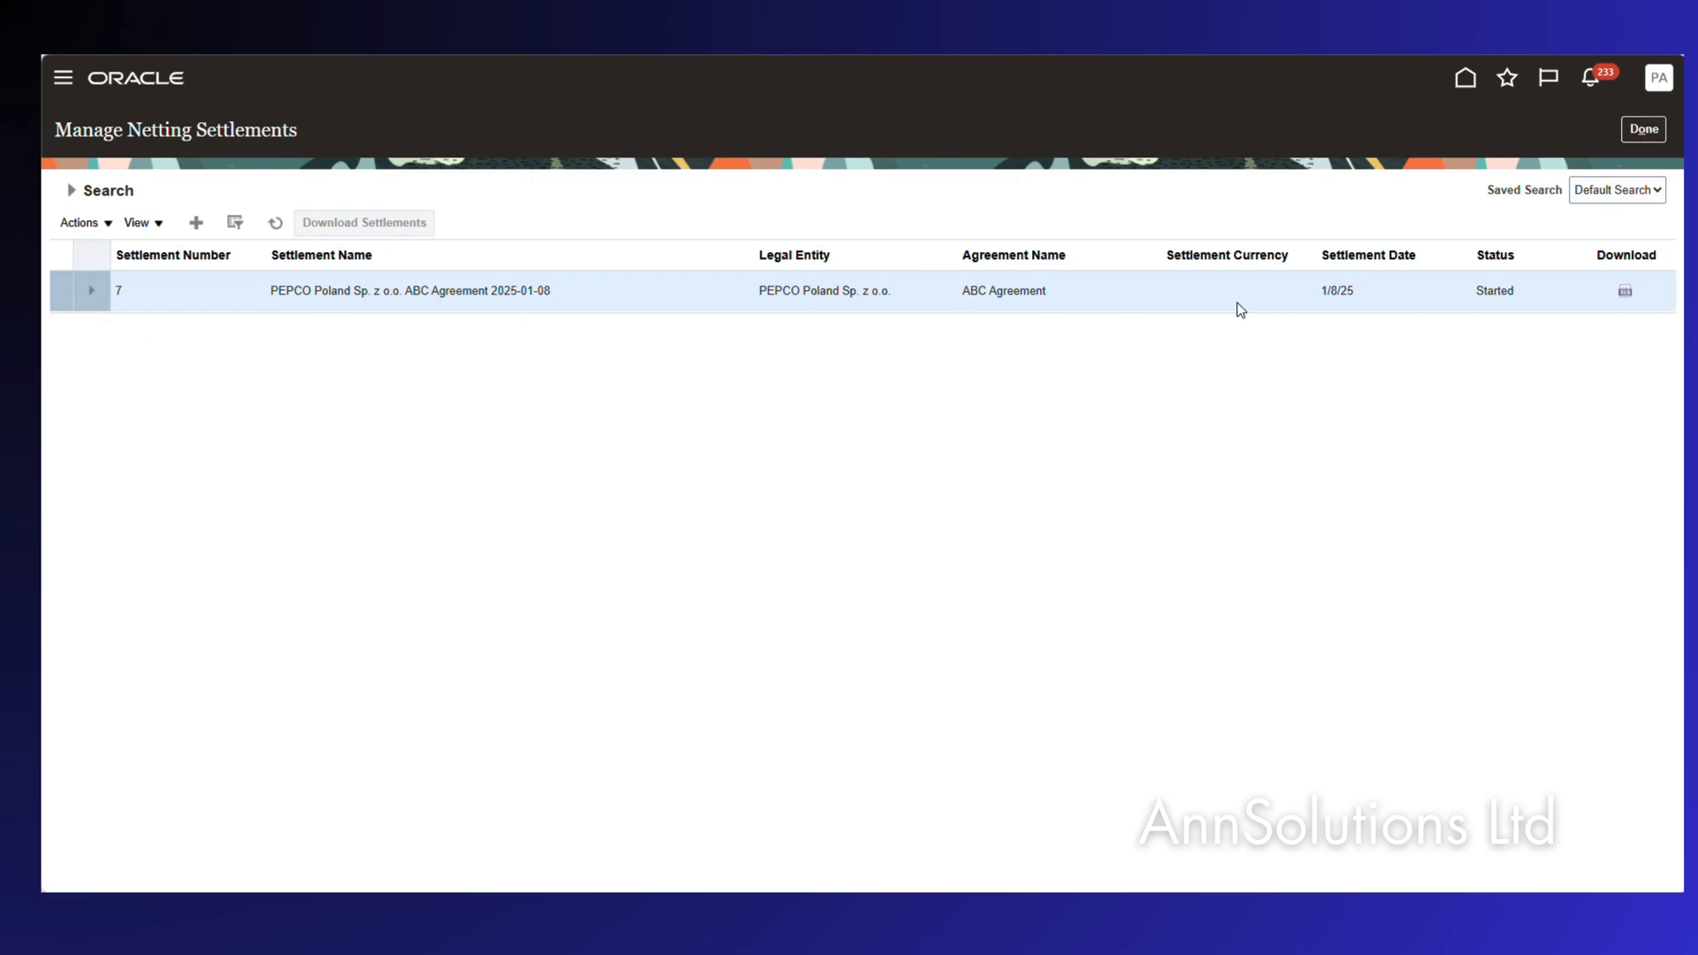
{"action": "left_click", "coordinate": [276, 224]}
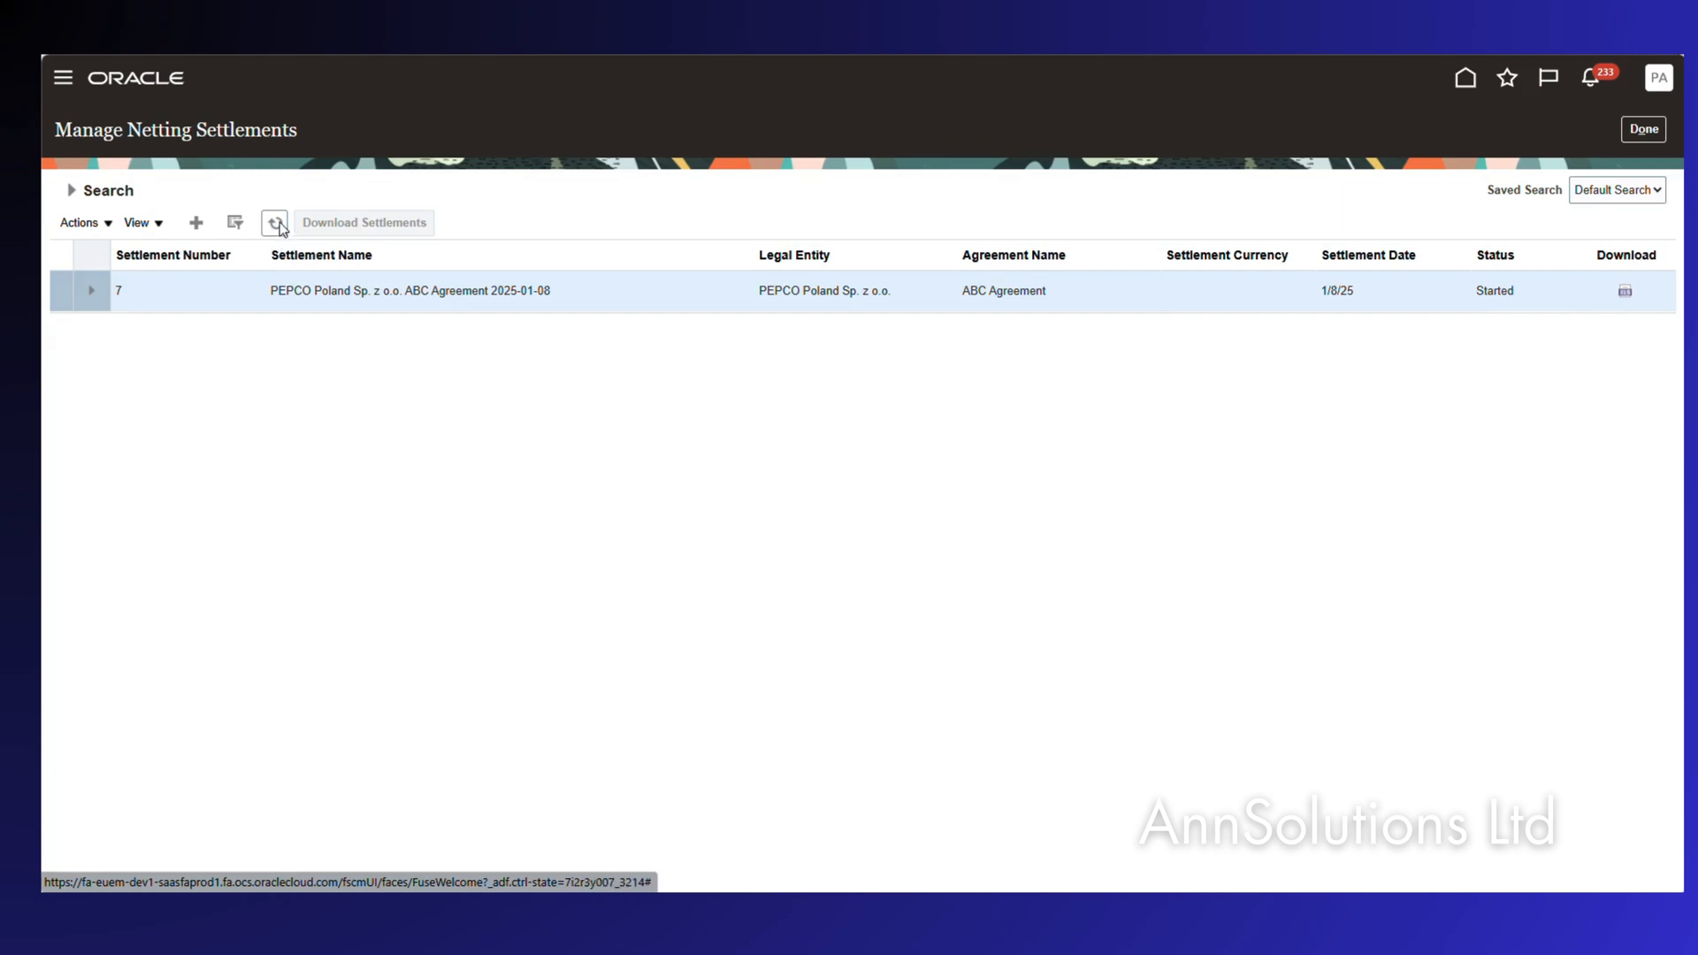
{"action": "left_click", "coordinate": [277, 225]}
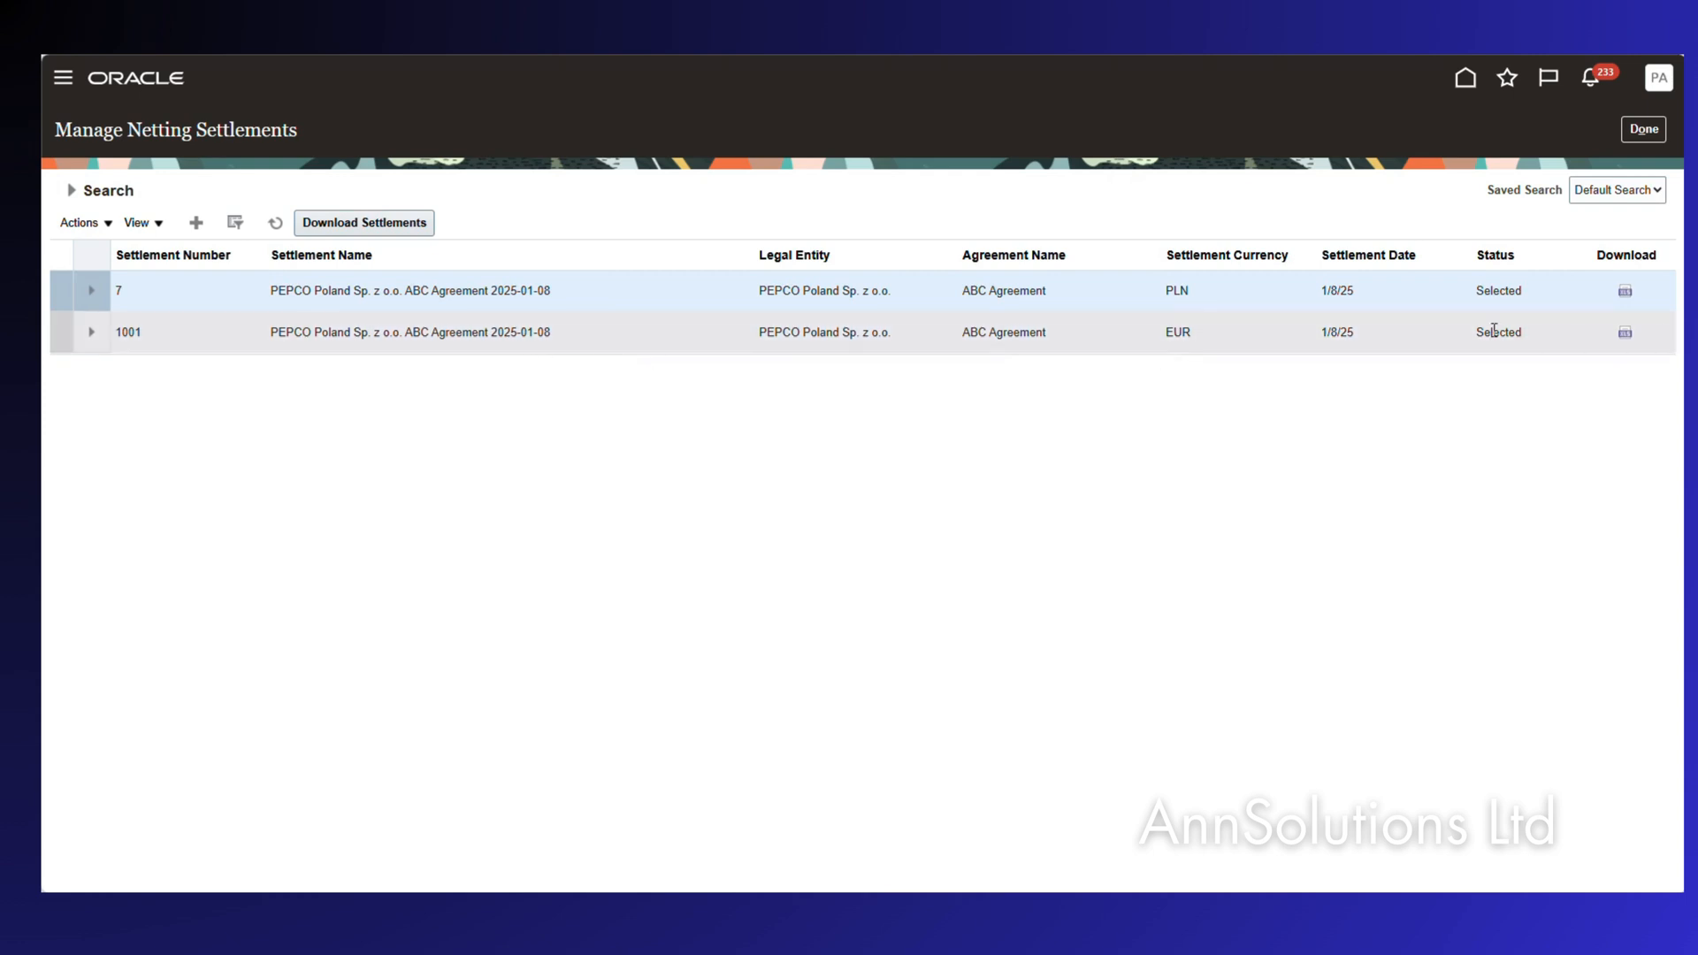
Download PLN settlement 7 to a spreadsheet and open NetSettlement (1).xlsm in Excel.
{"action": "left_click", "coordinate": [1626, 292]}
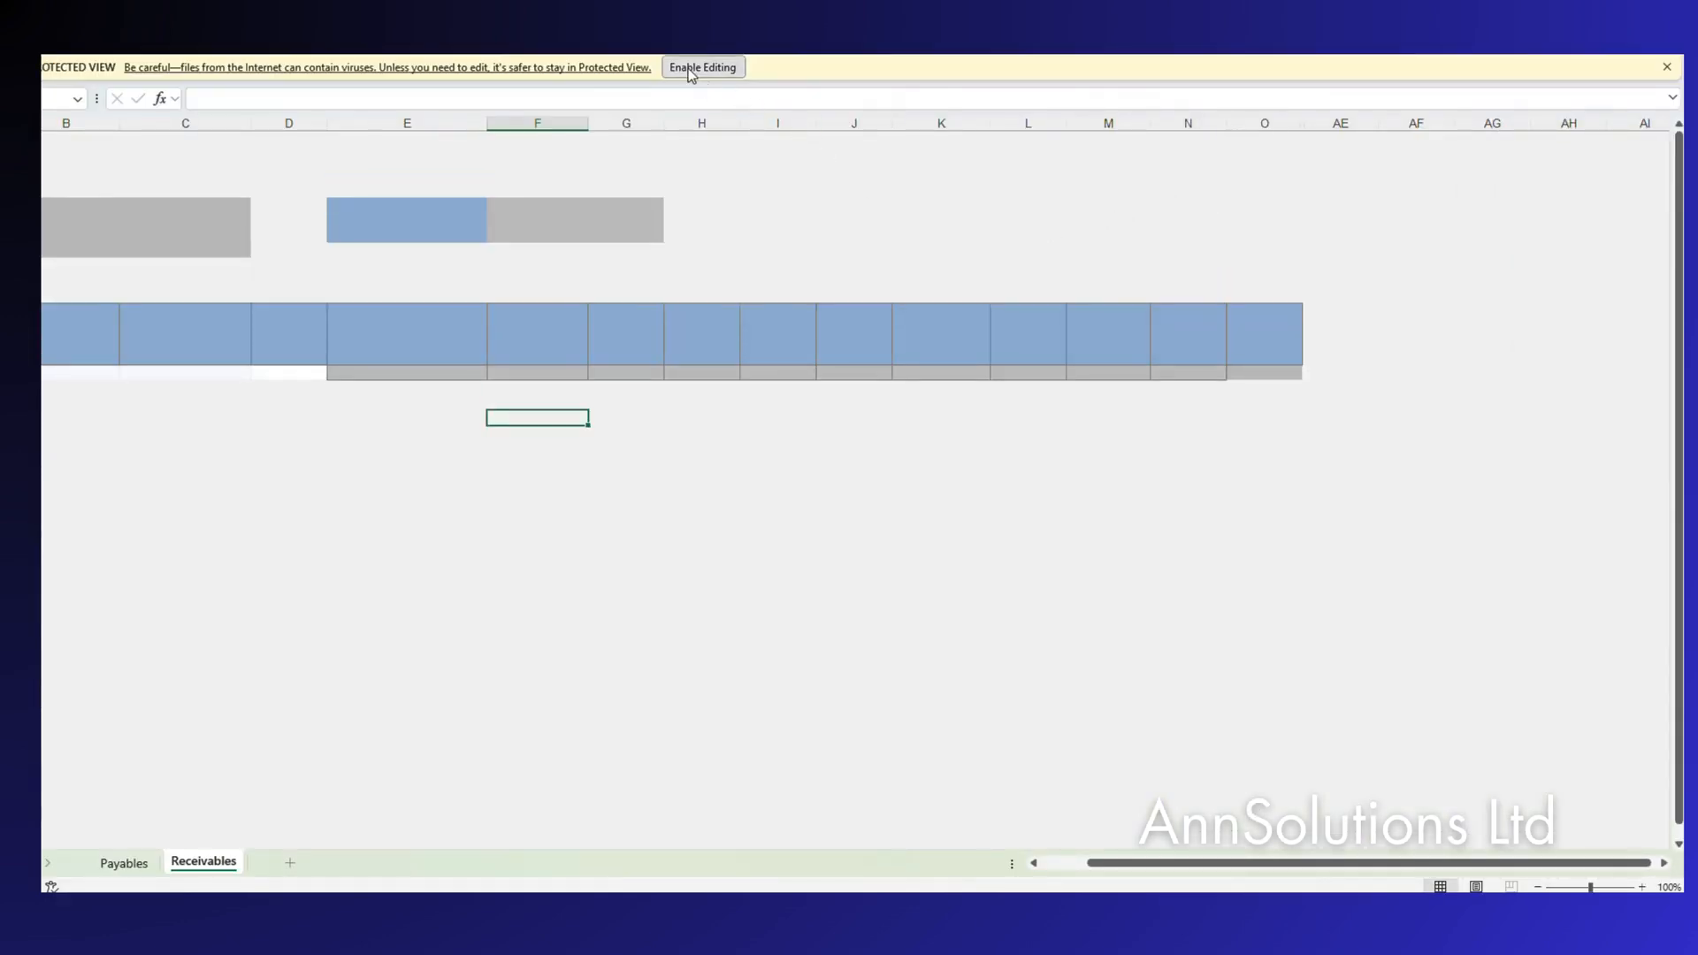
Enable editing, connect the workbook to Oracle, and sign in with the user's account credentials.
{"action": "left_click", "coordinate": [703, 64]}
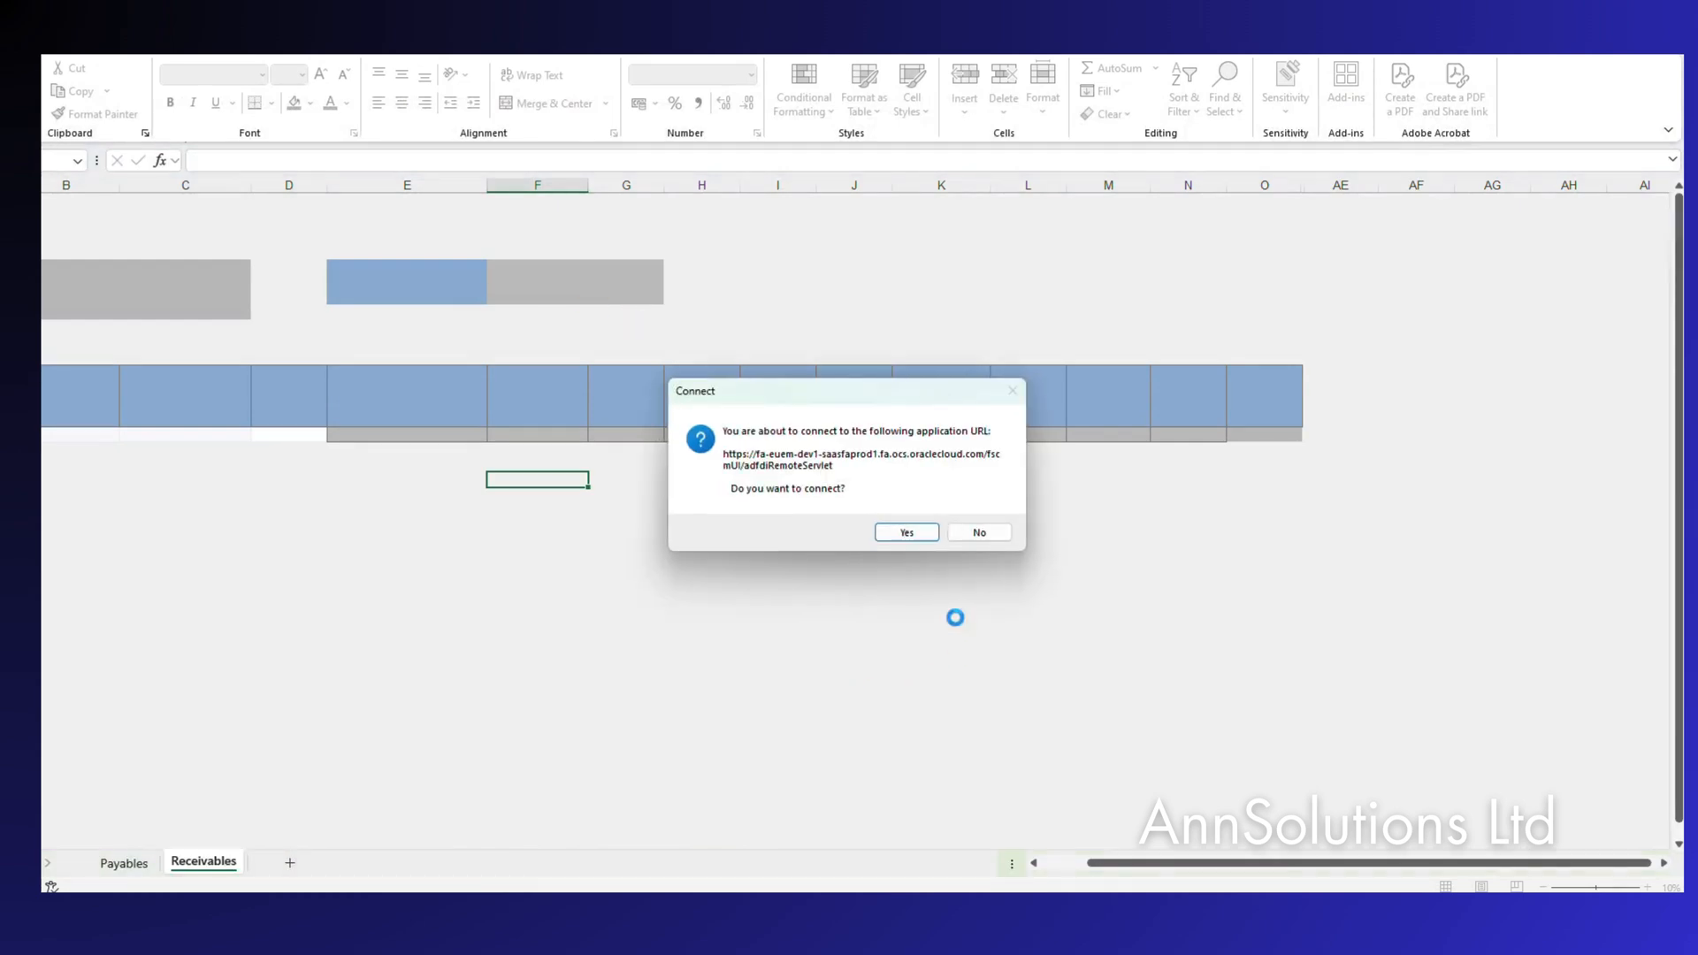
{"action": "left_click", "coordinate": [907, 532]}
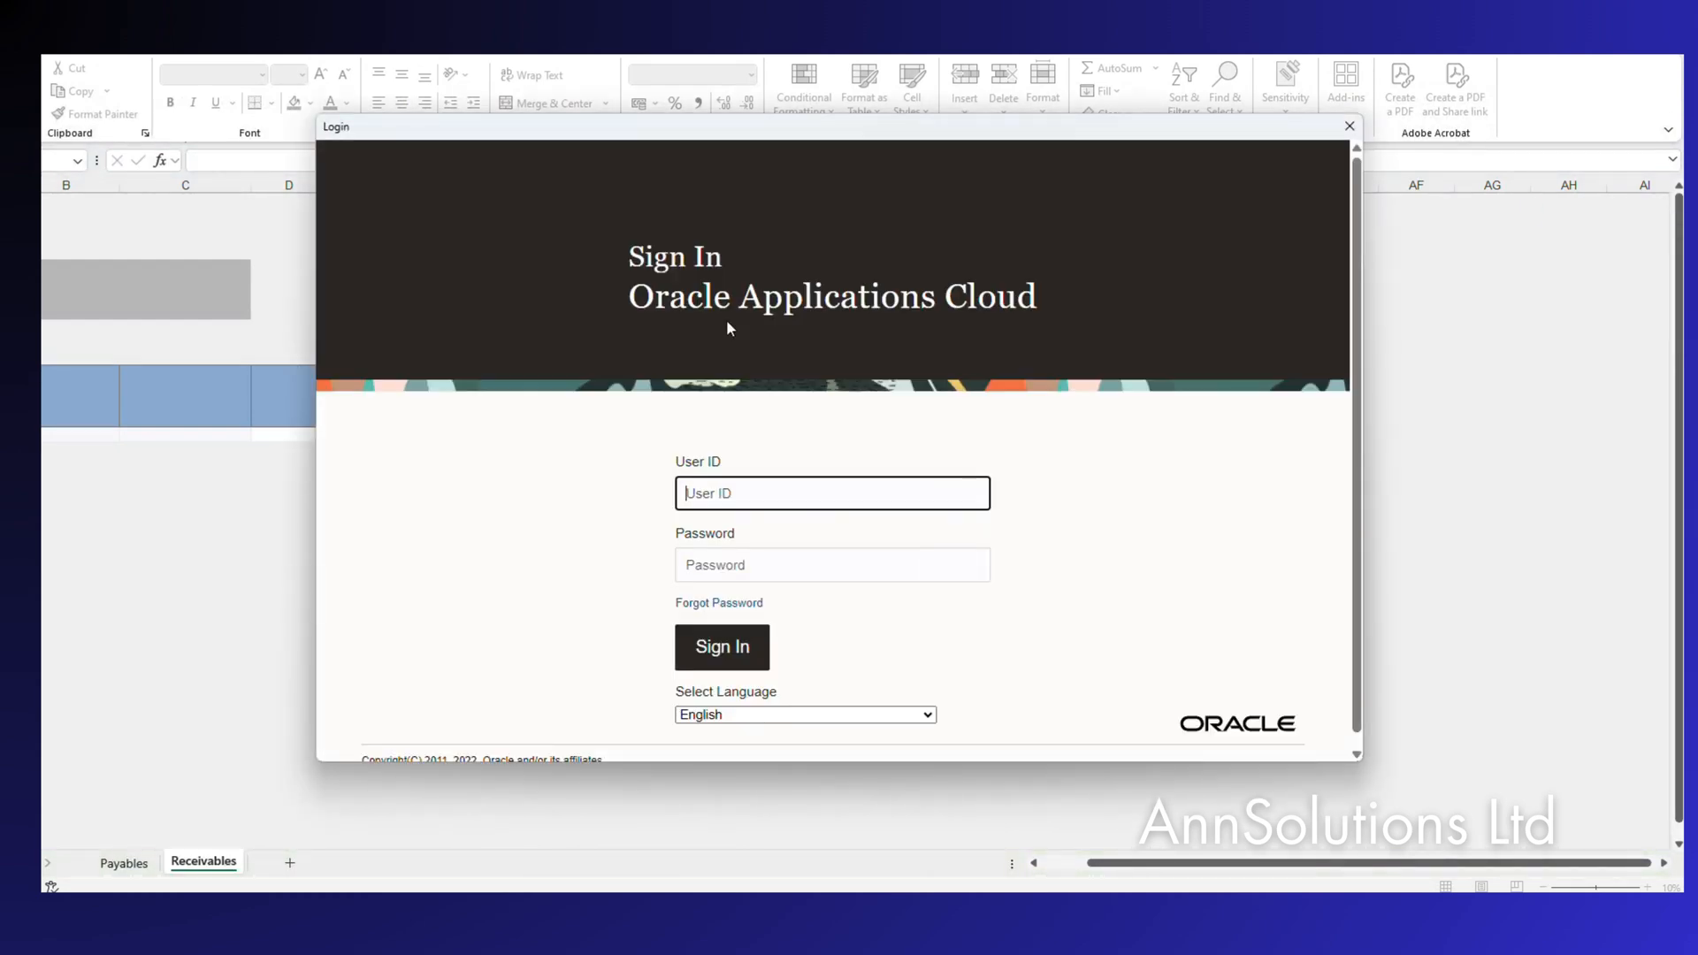
{"action": "left_click", "coordinate": [767, 565]}
{"action": "type", "text": "x"}
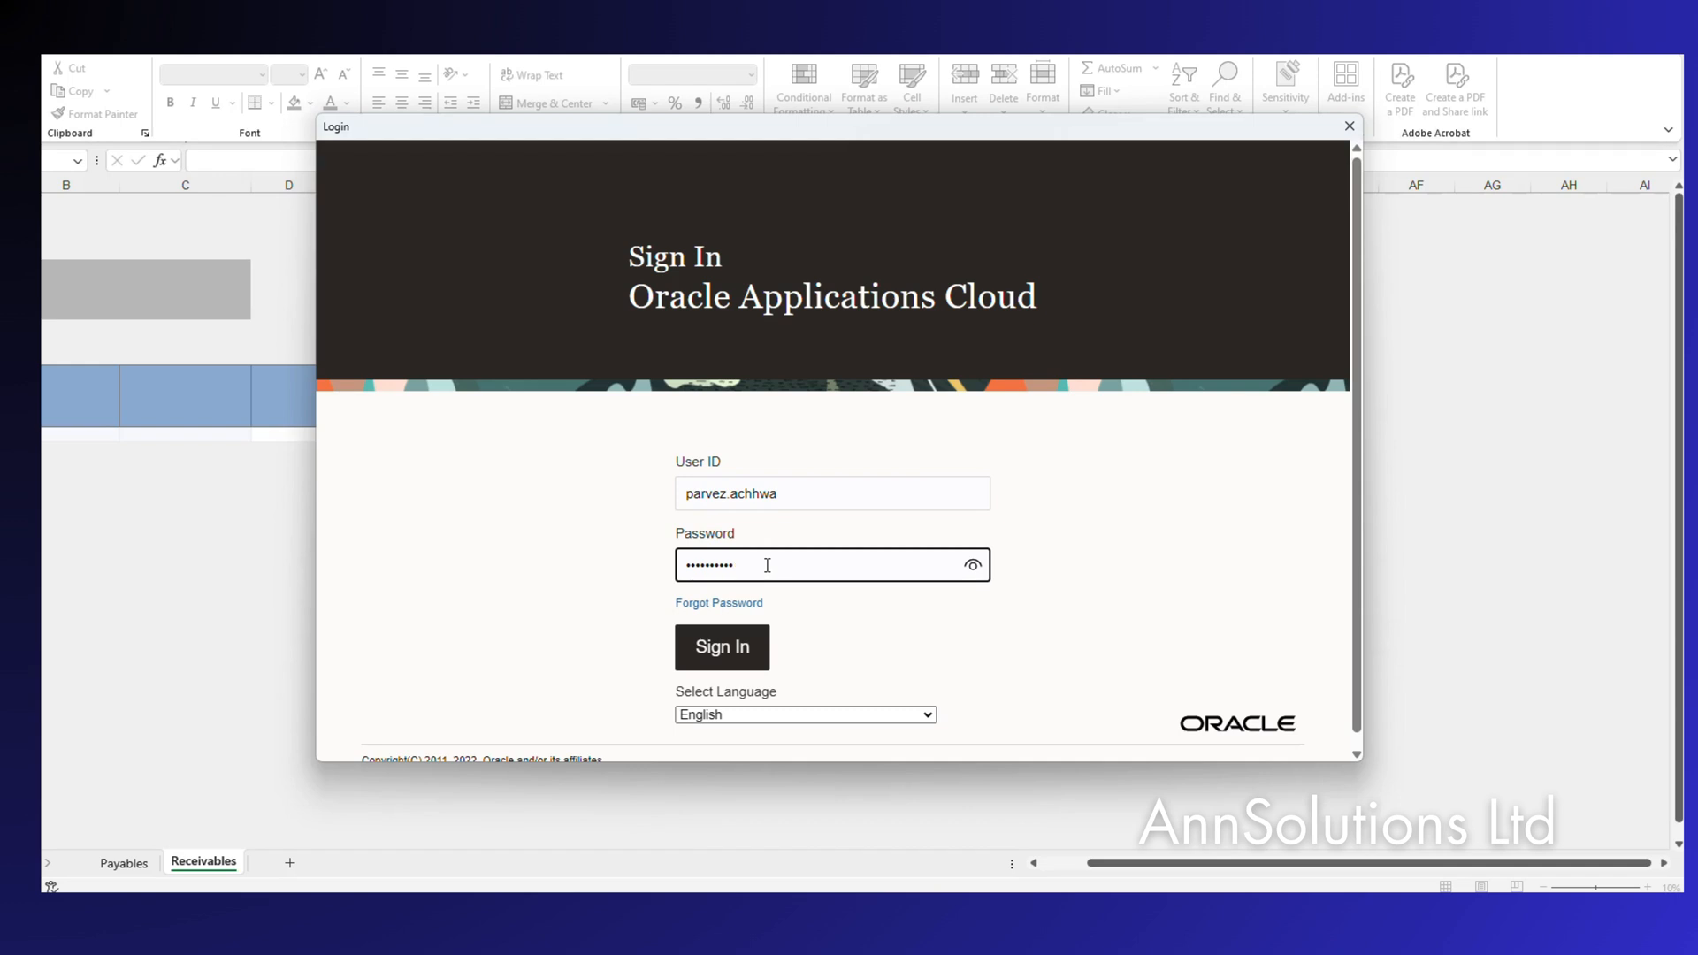
{"action": "left_click", "coordinate": [725, 645]}
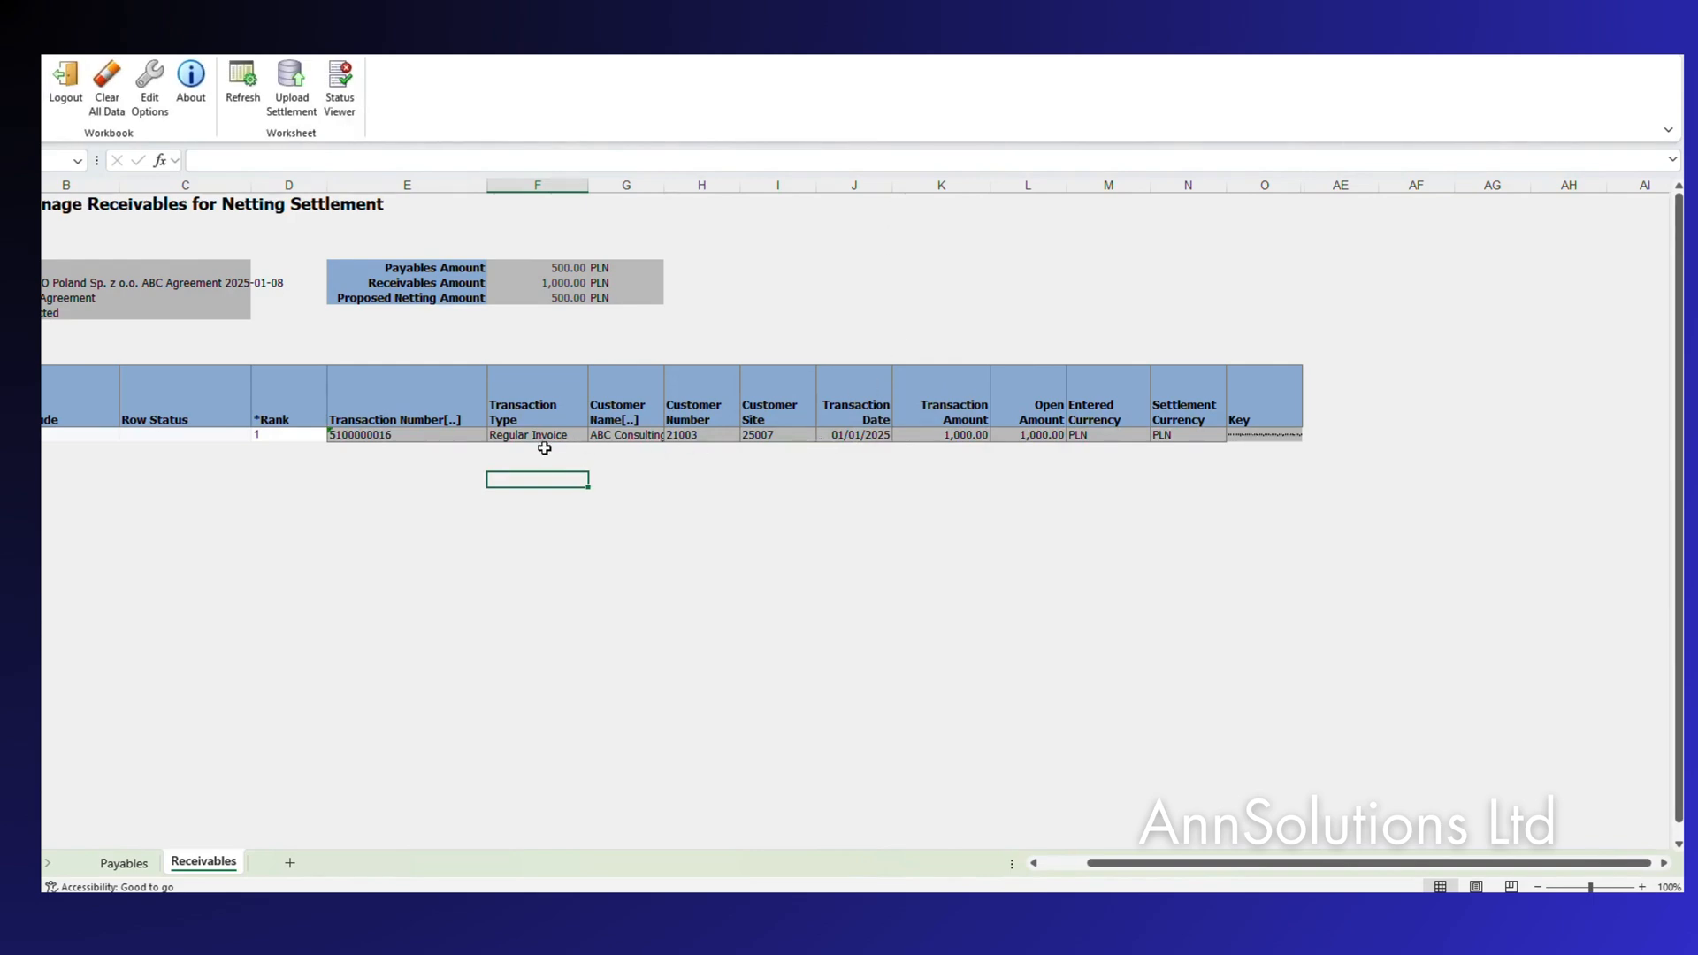
Check the 1,000 PLN receivable and 500 PLN payable against the Netting sheet, then close the workbook.
{"action": "left_click", "coordinate": [367, 440]}
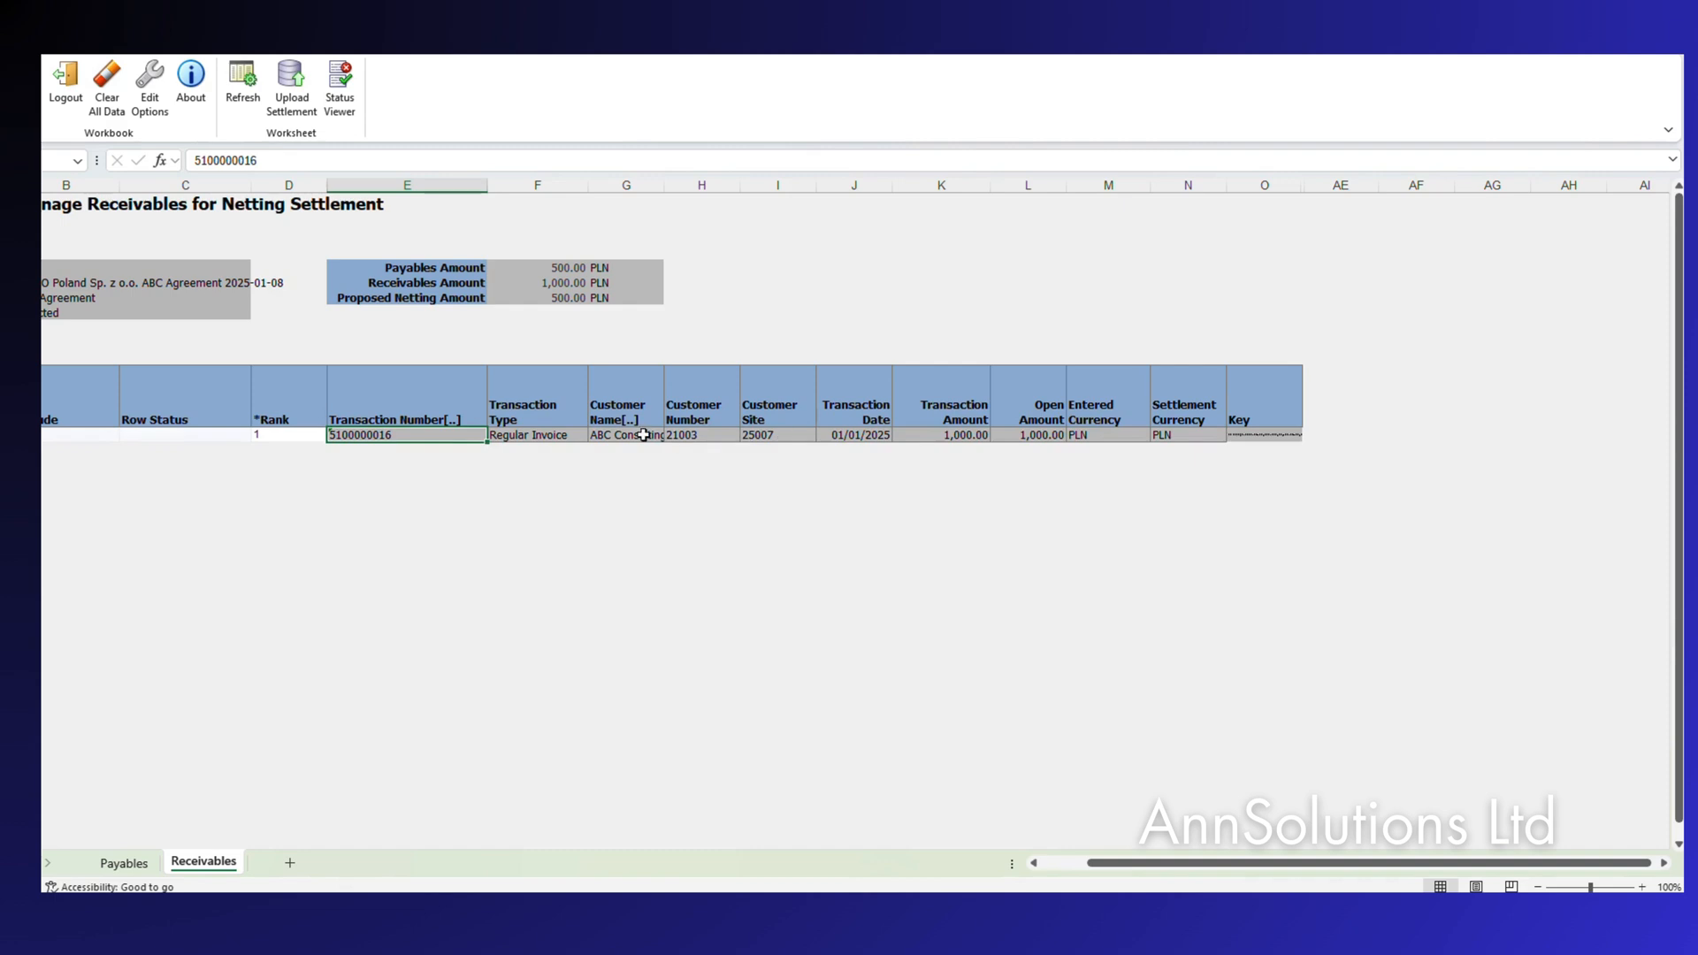
{"action": "left_click", "coordinate": [551, 435]}
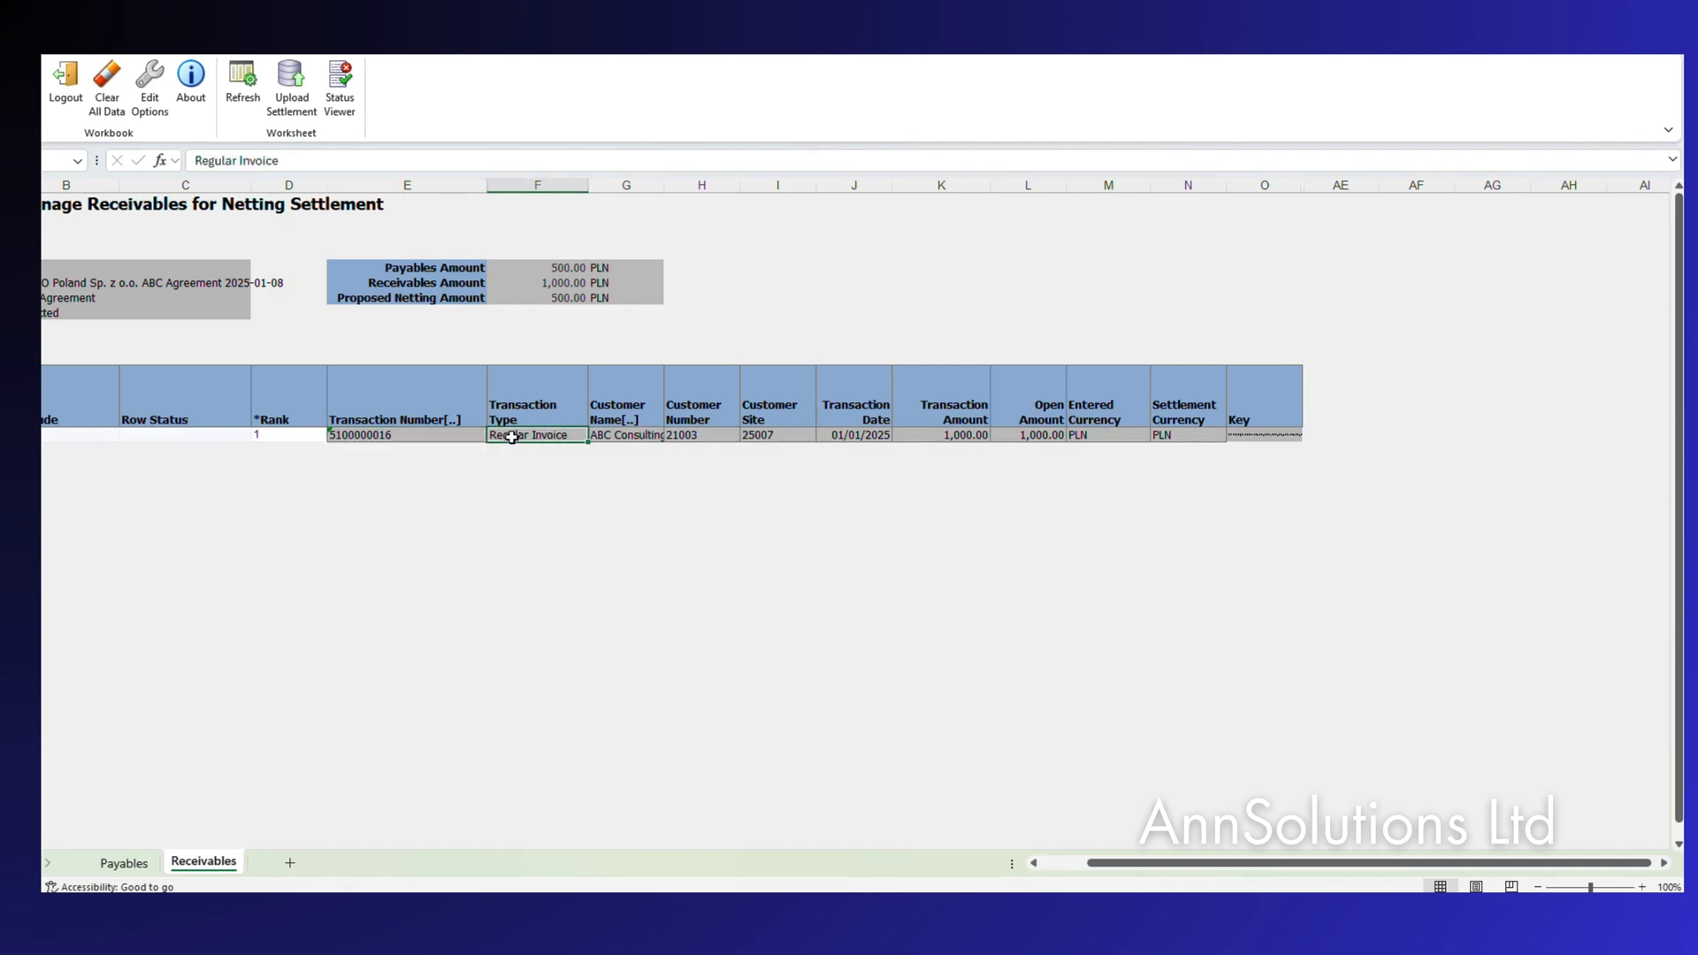
{"action": "left_click", "coordinate": [941, 433]}
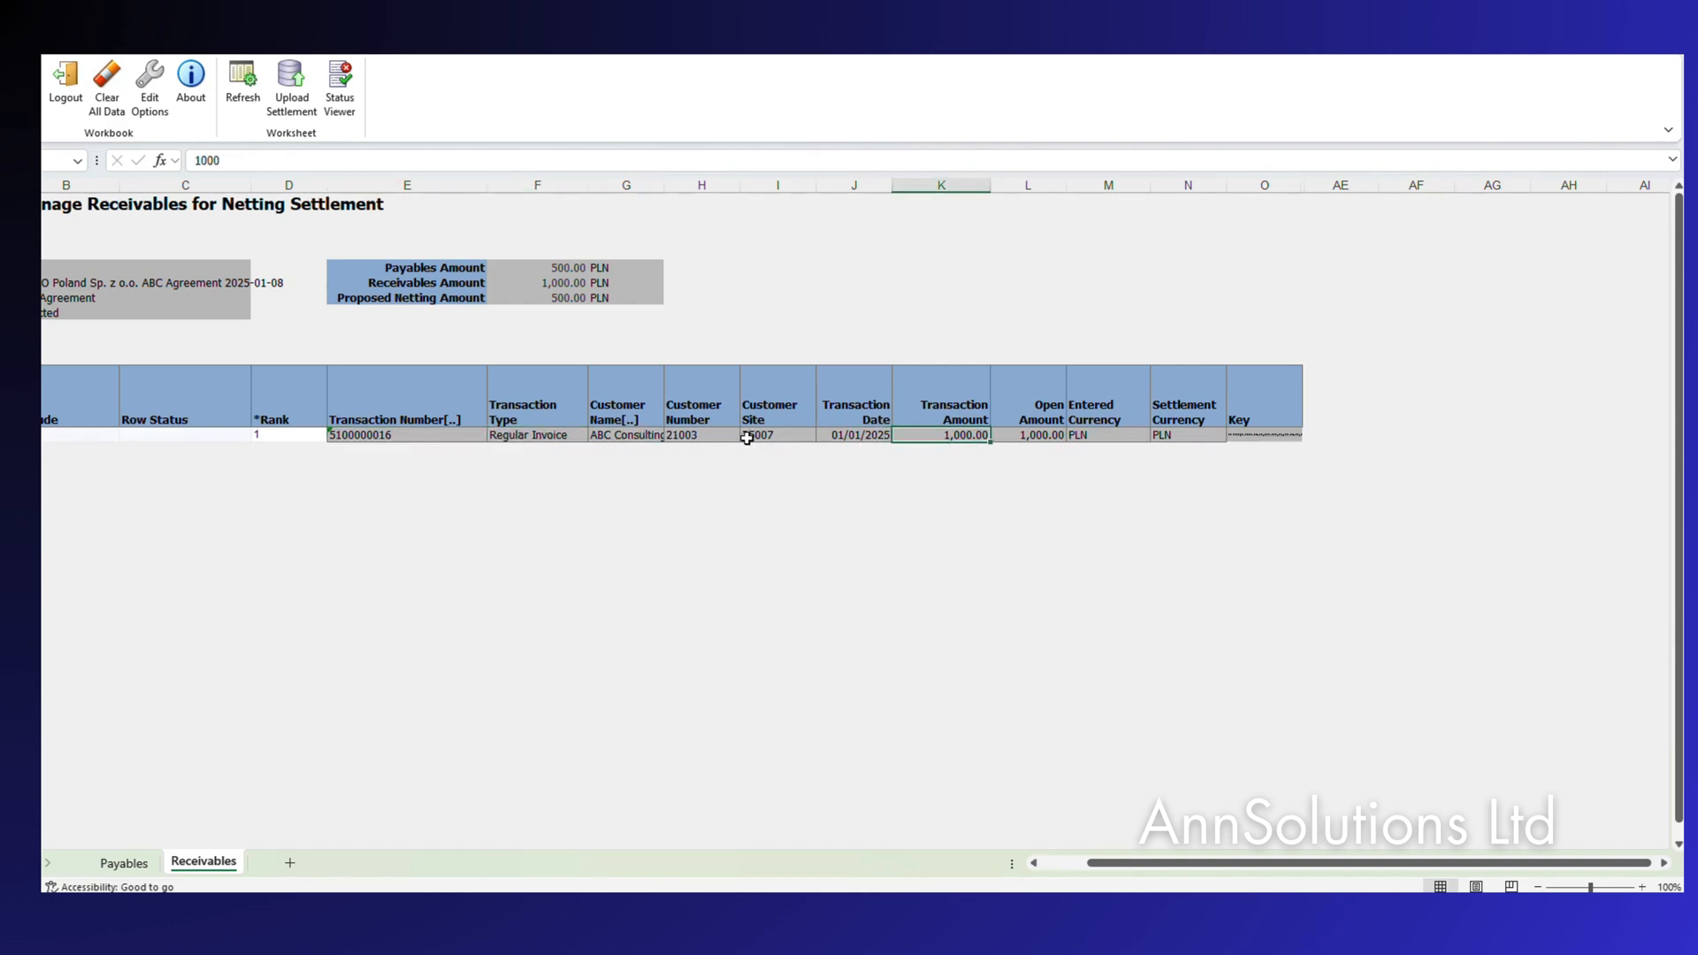
{"action": "left_click", "coordinate": [124, 866]}
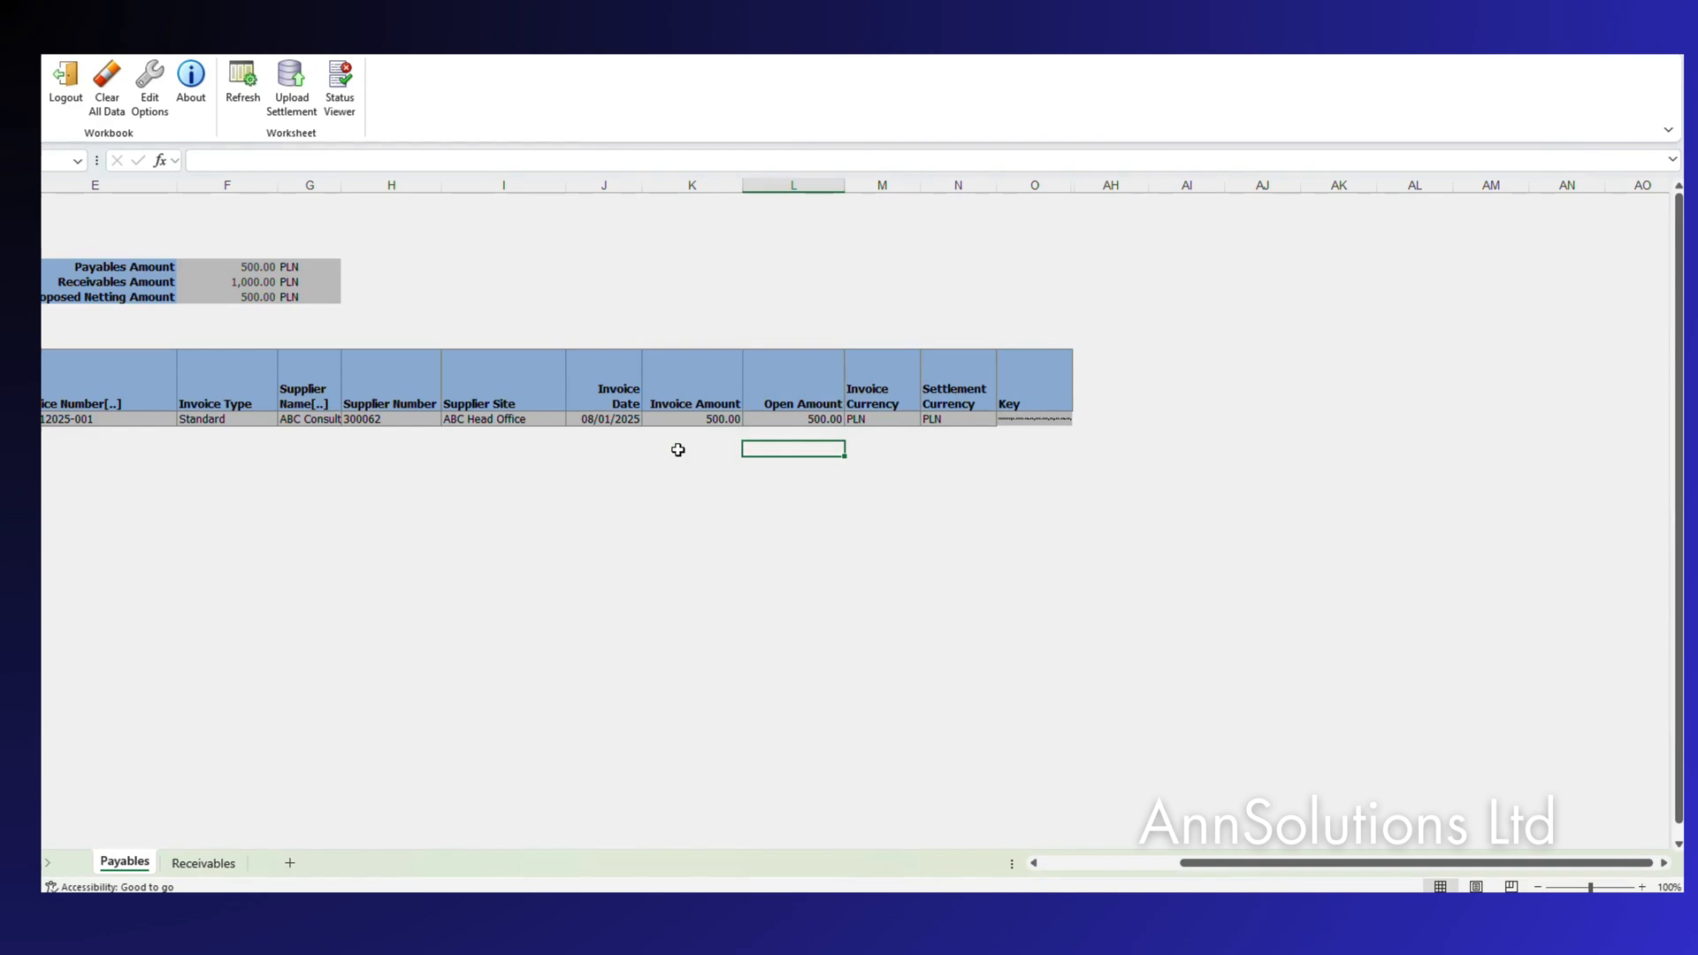
{"action": "left_click", "coordinate": [708, 417]}
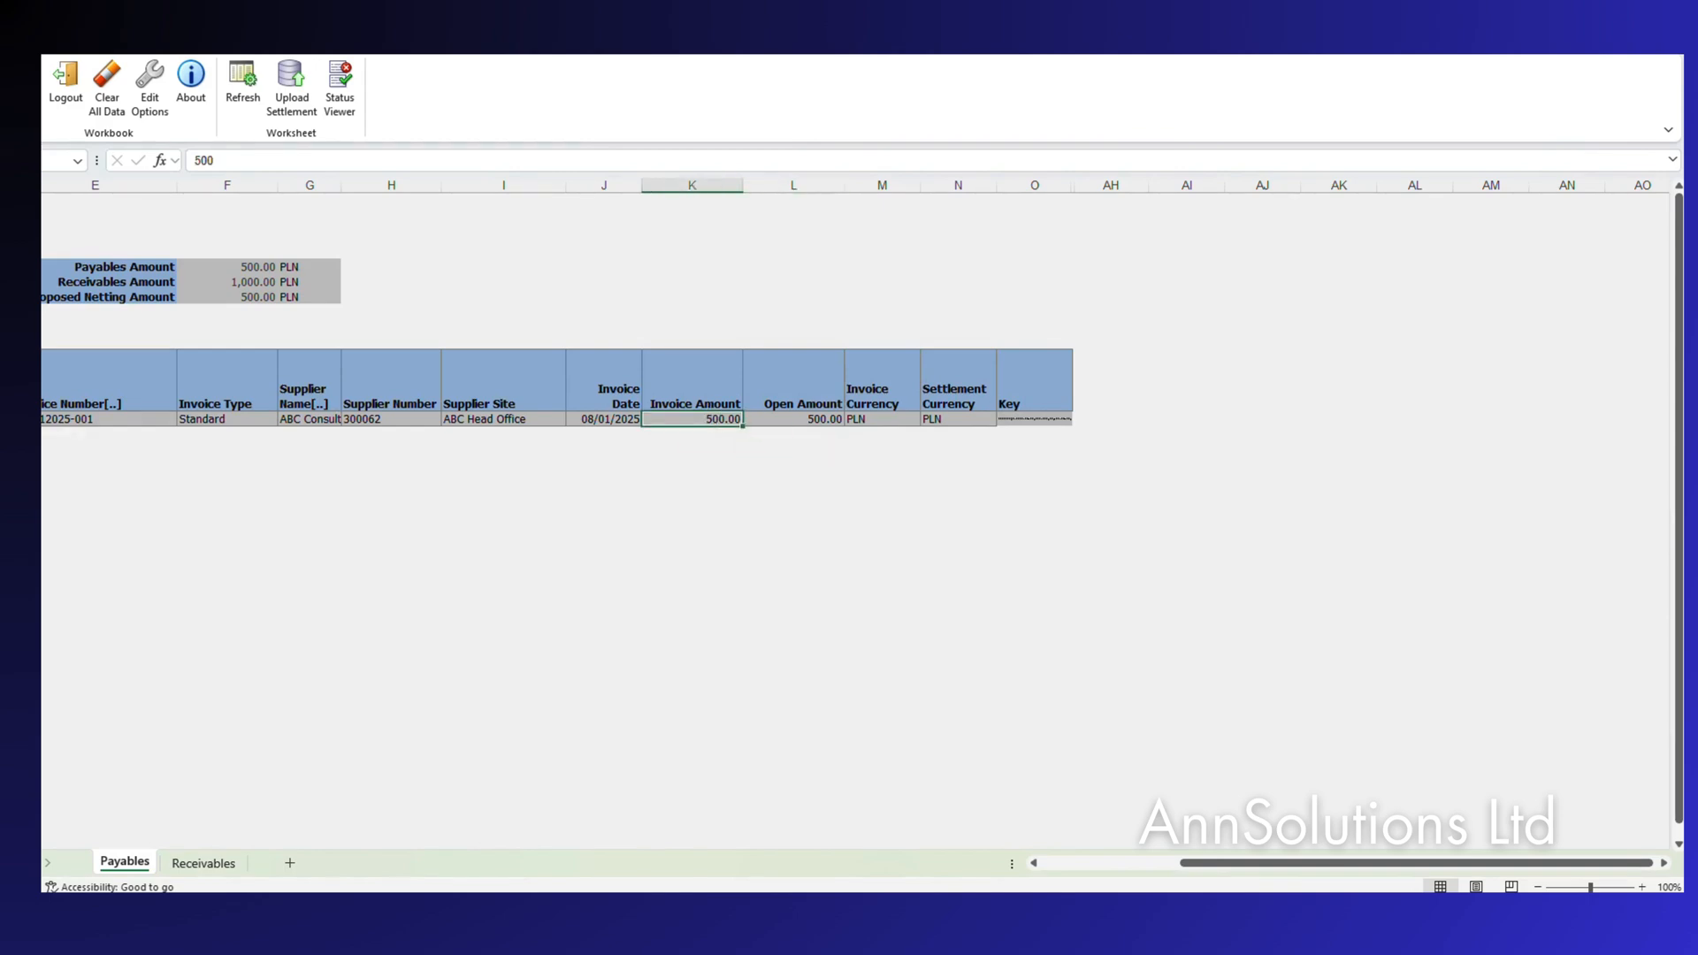
{"action": "left_click", "coordinate": [1150, 827]}
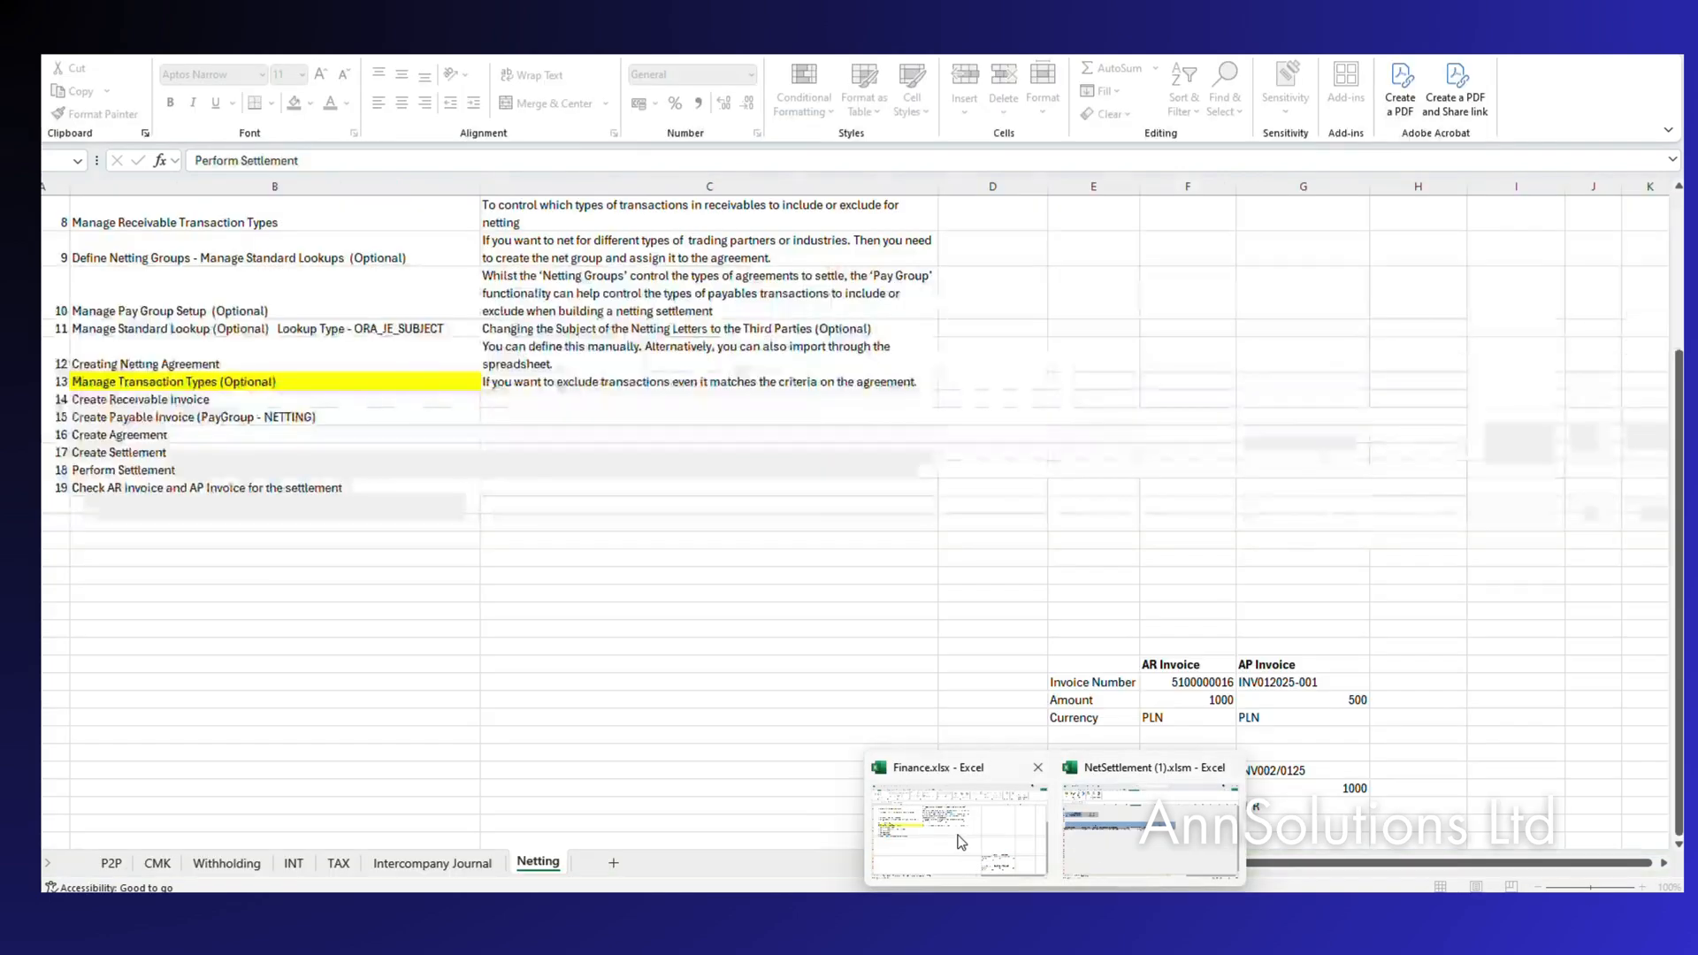
{"action": "left_click", "coordinate": [1198, 705]}
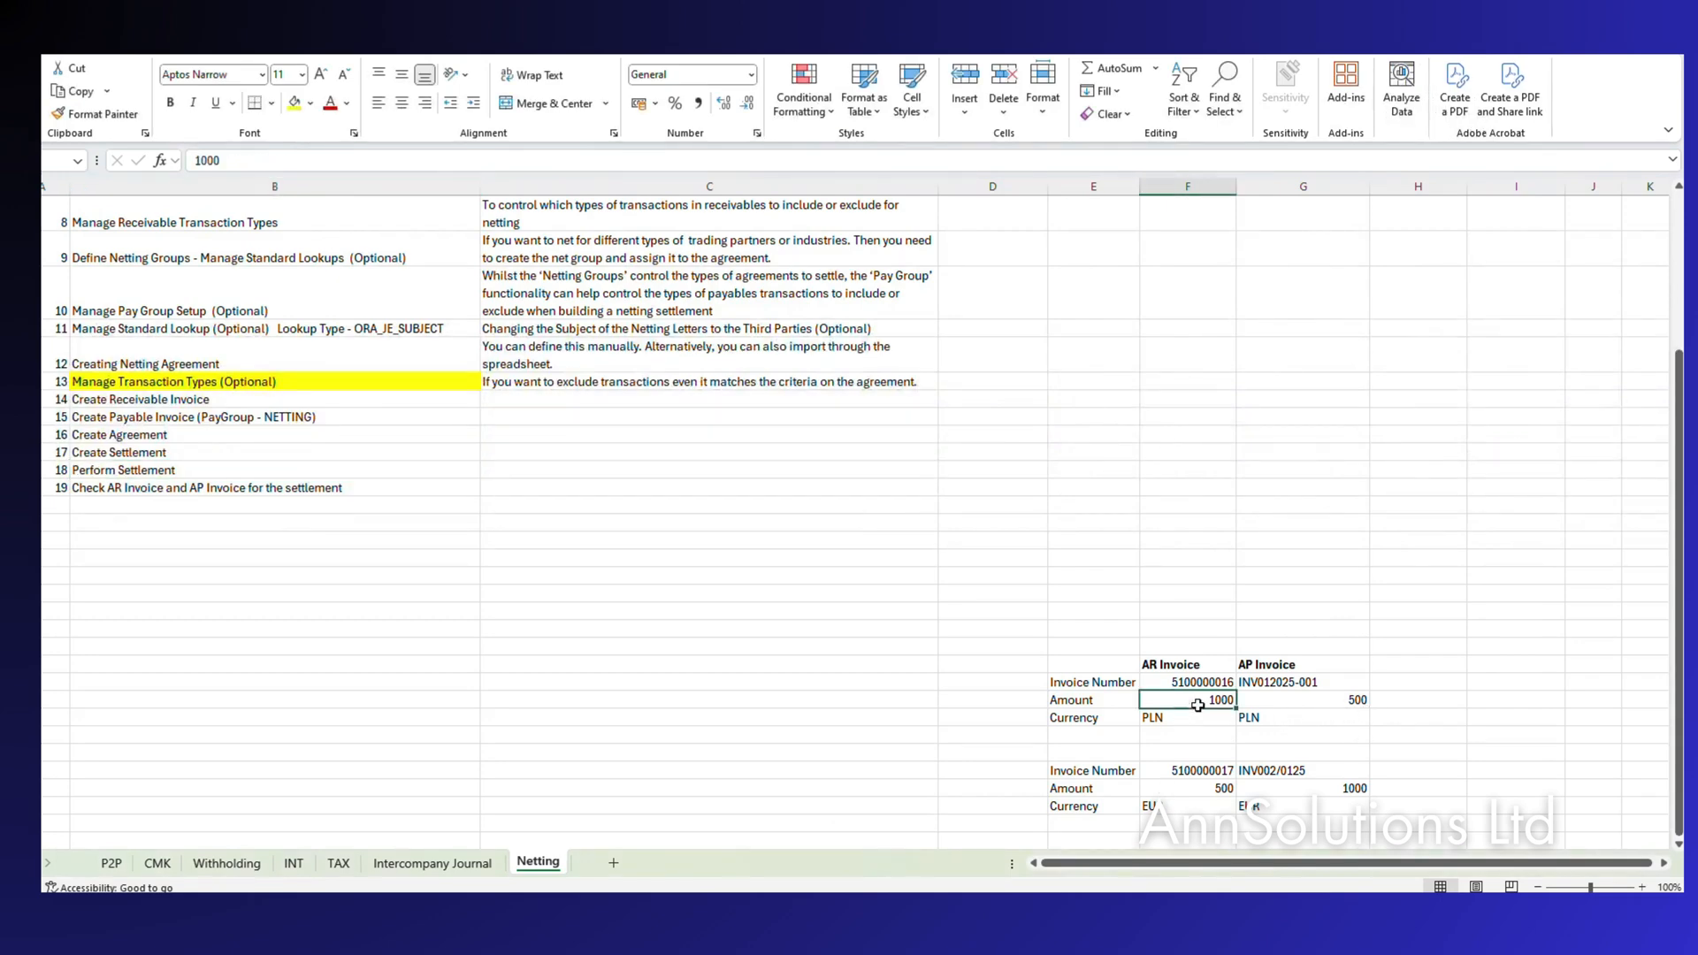
{"action": "left_click", "coordinate": [1275, 700]}
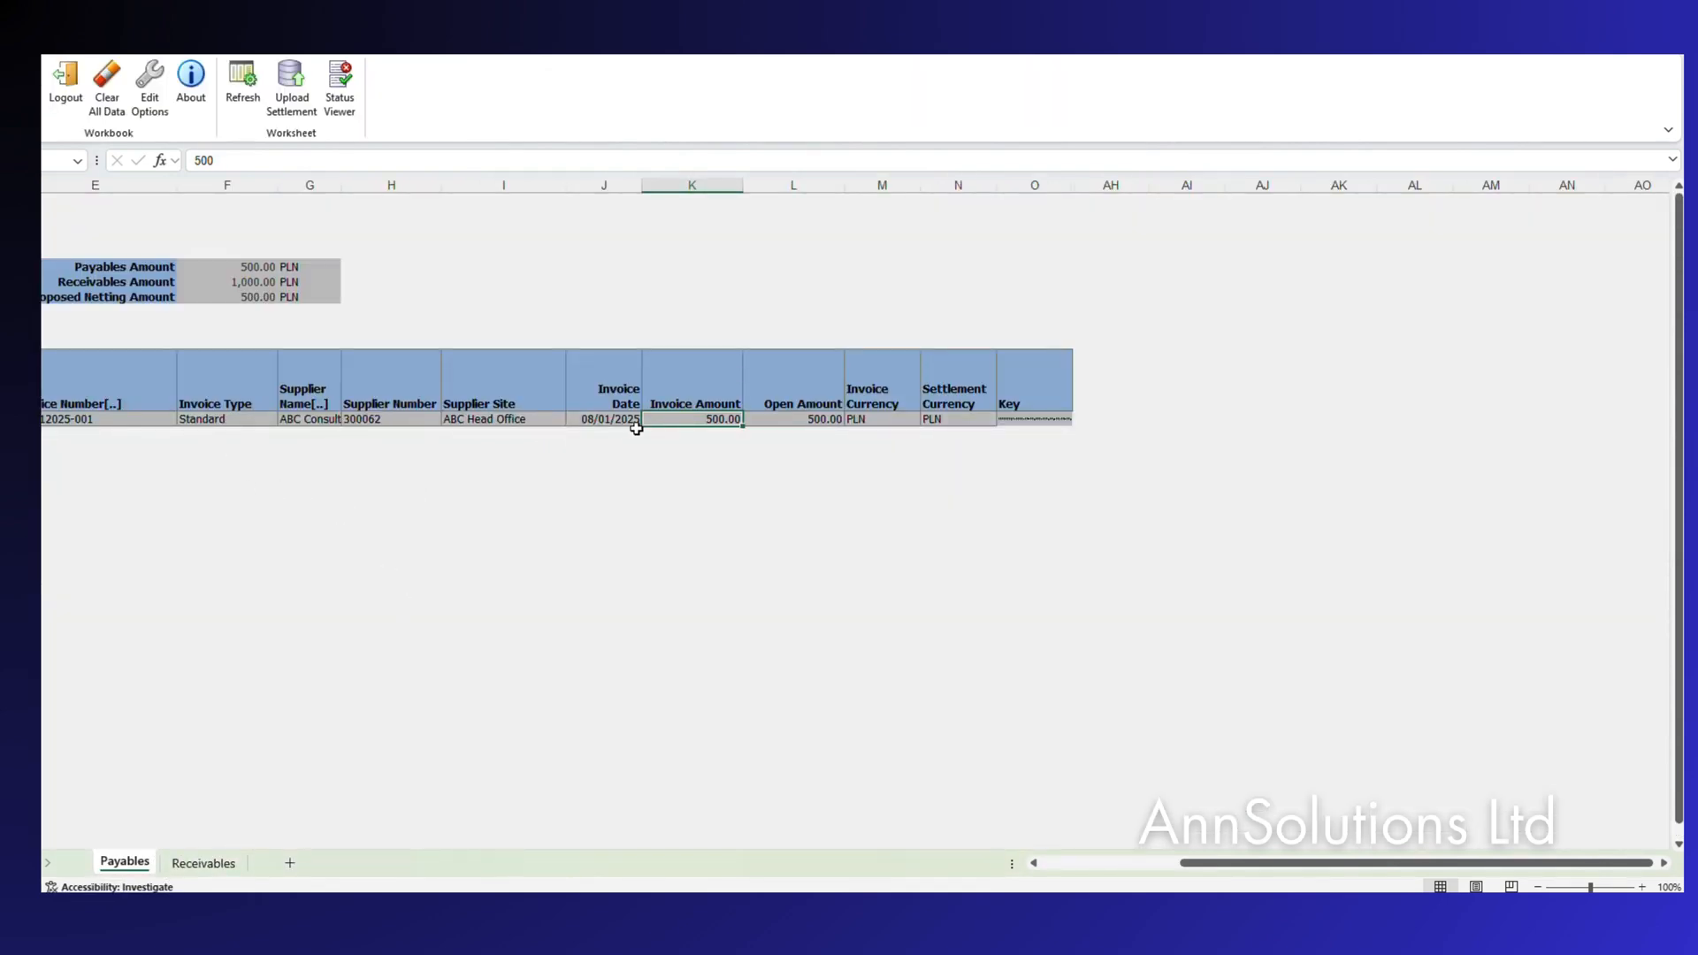
{"action": "left_click", "coordinate": [224, 865]}
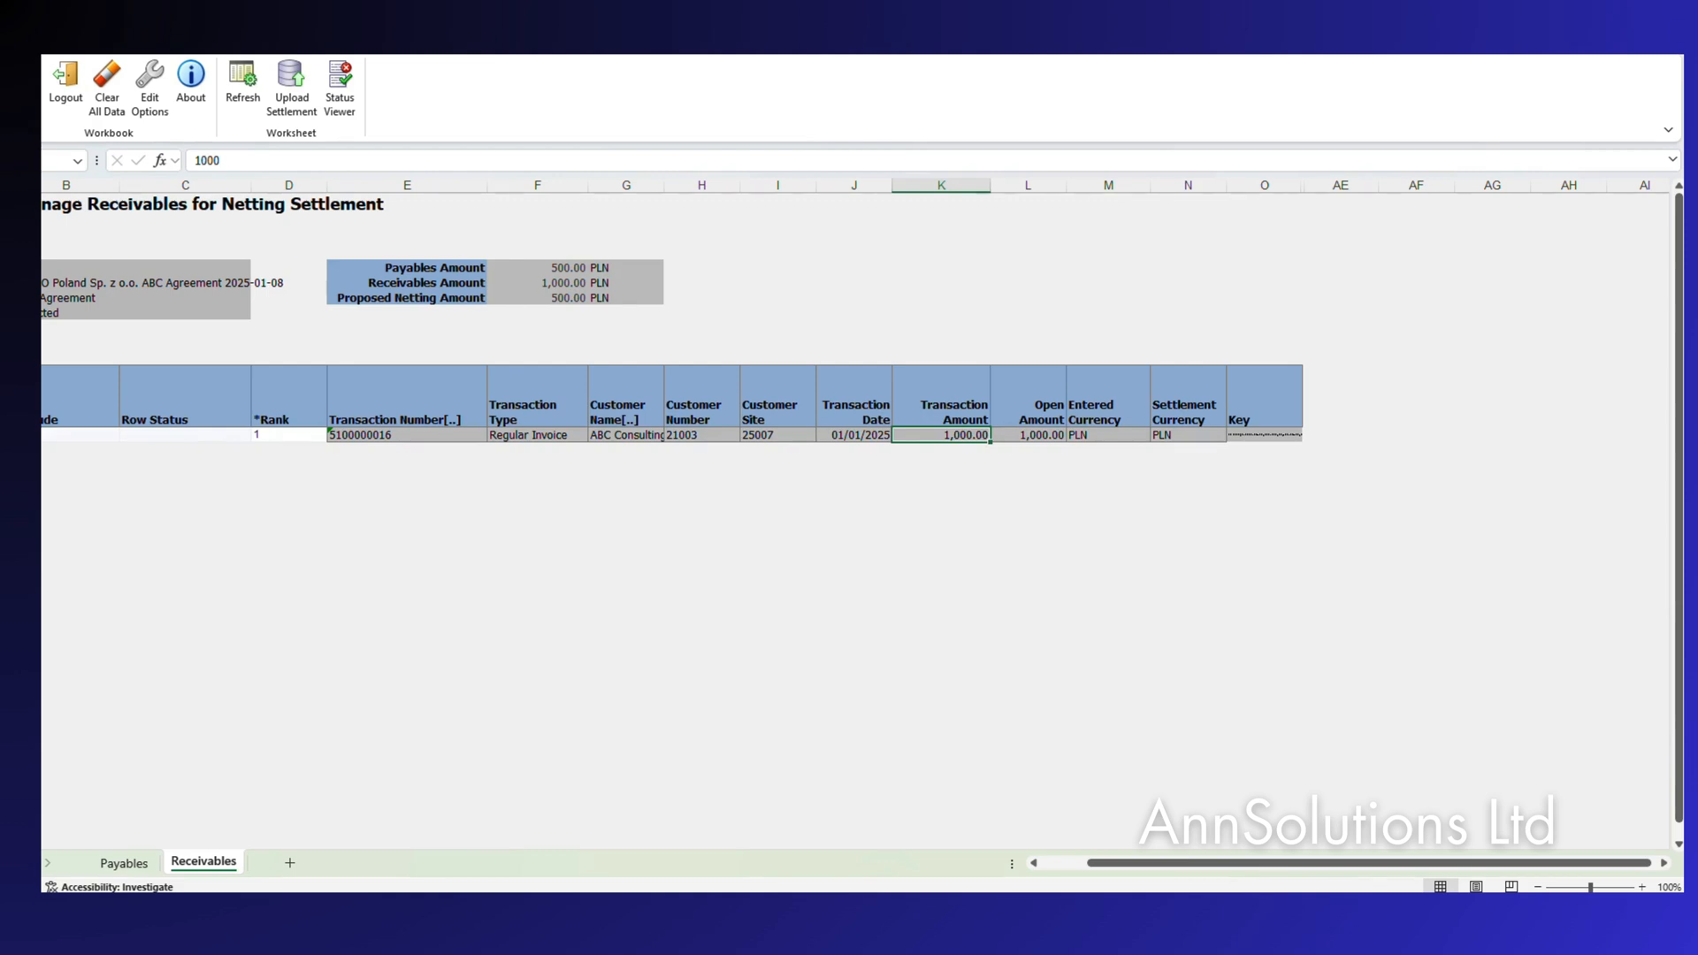
{"action": "key", "text": "ctrl+w"}
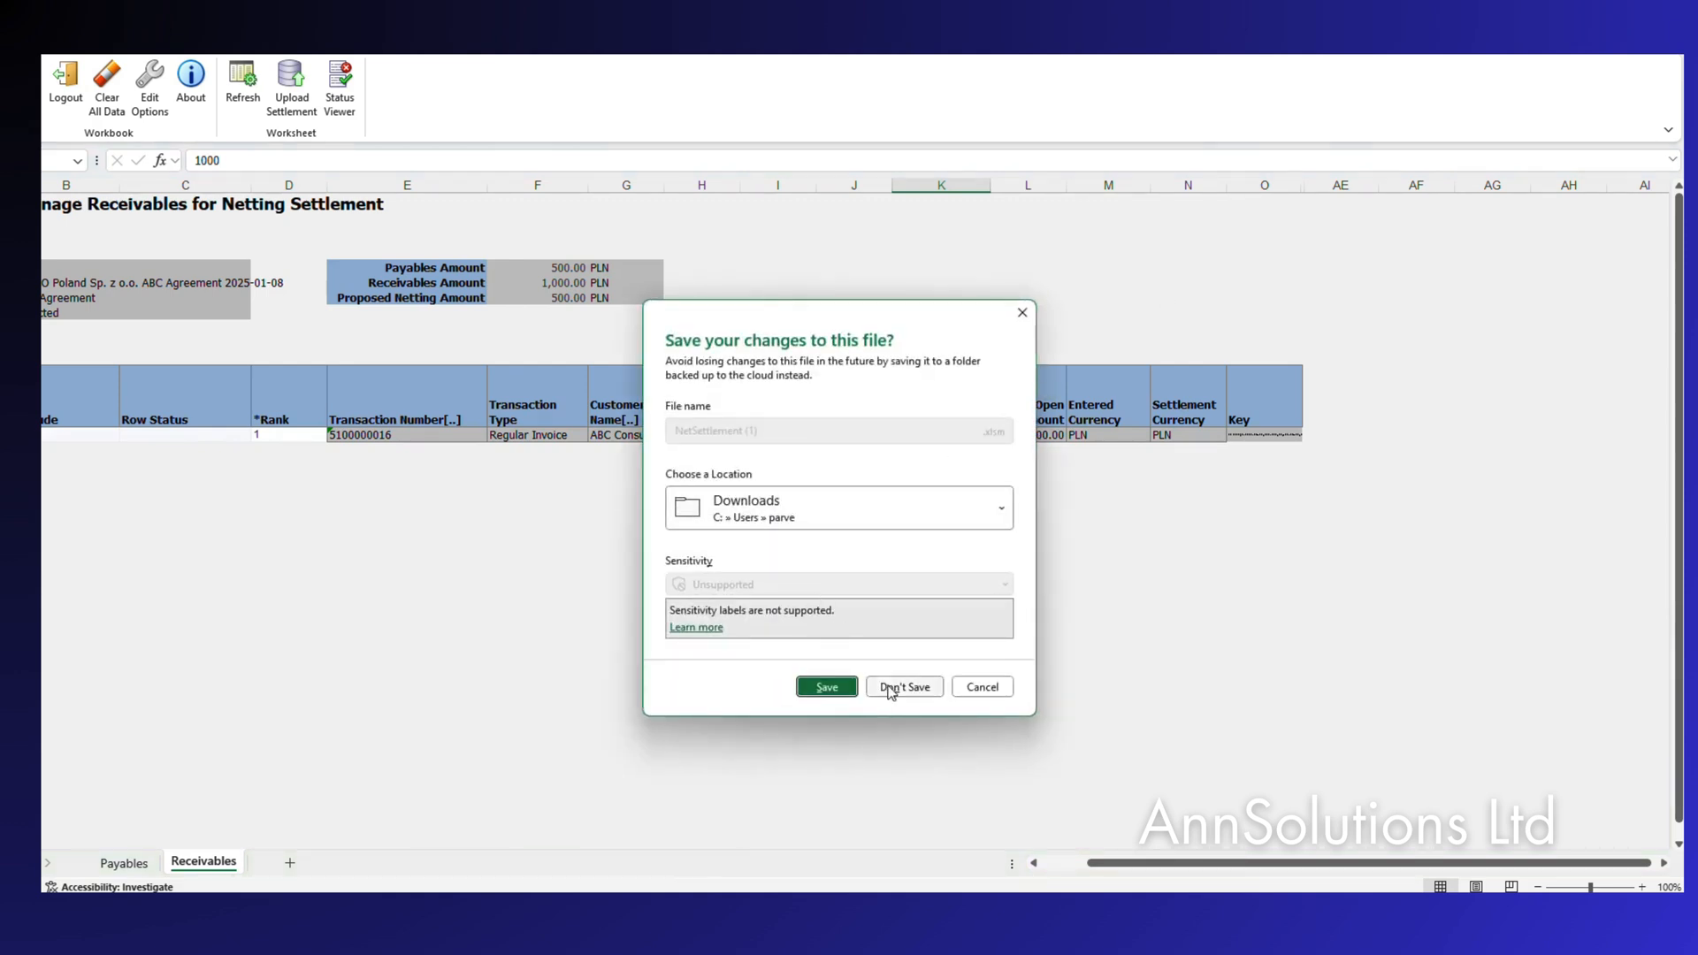
Close the PLN workbook without saving and download EUR settlement 1001 as a spreadsheet.
{"action": "left_click", "coordinate": [903, 688]}
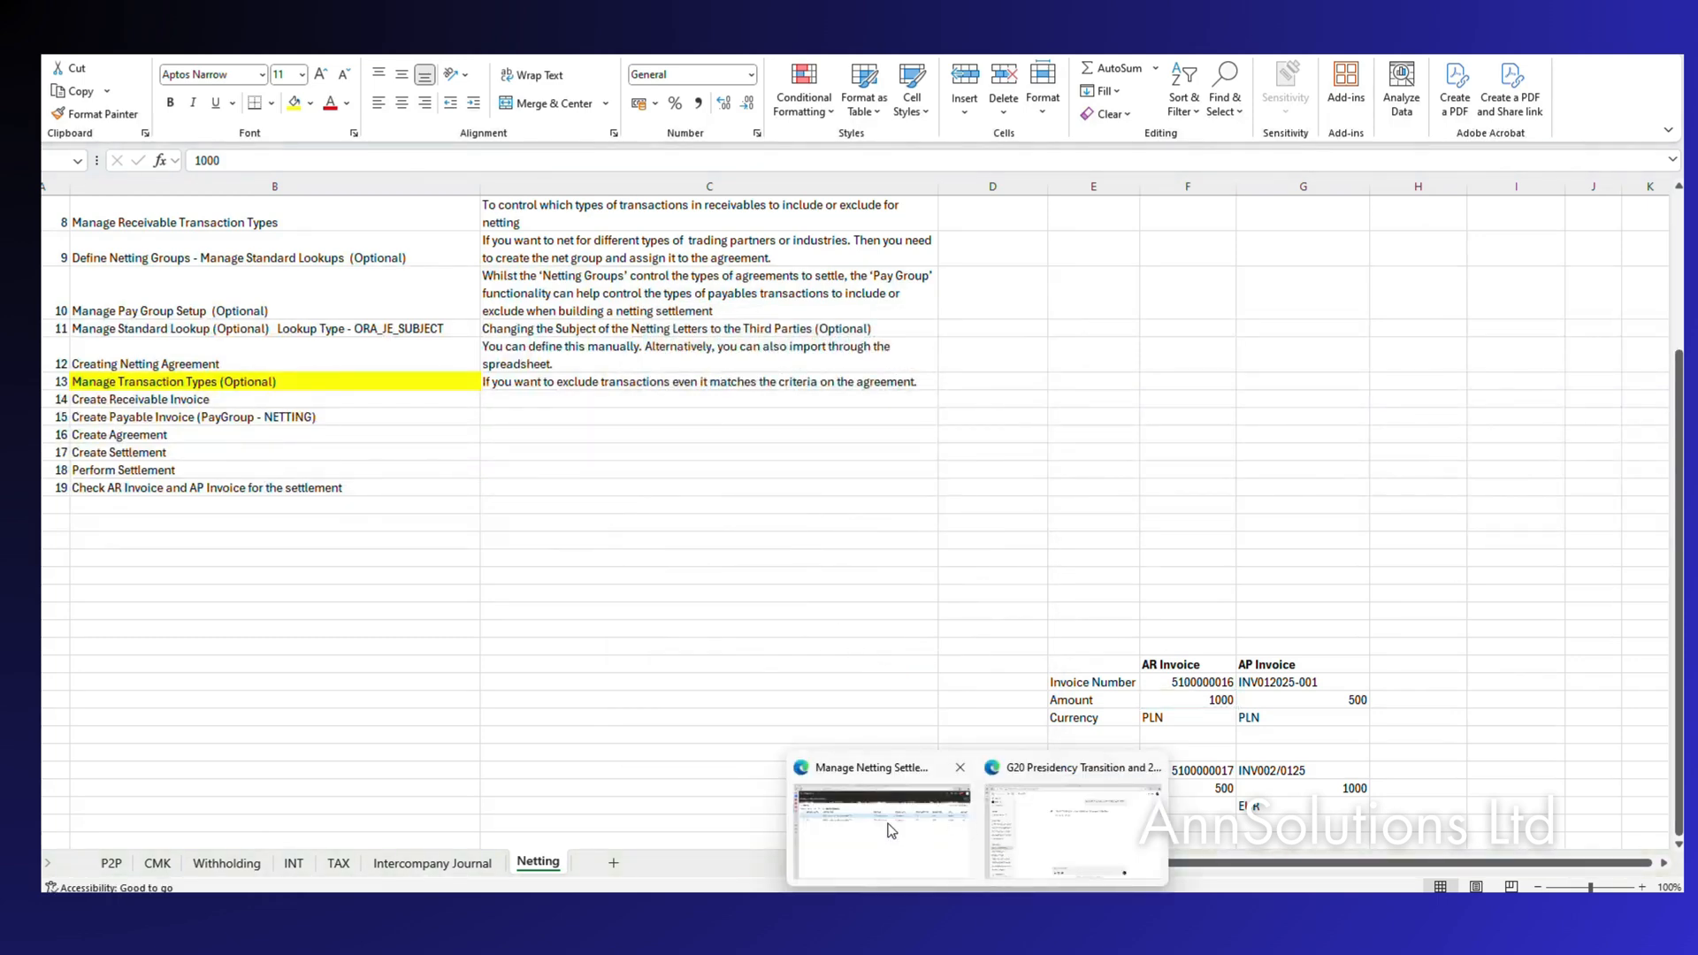
{"action": "left_click", "coordinate": [890, 828]}
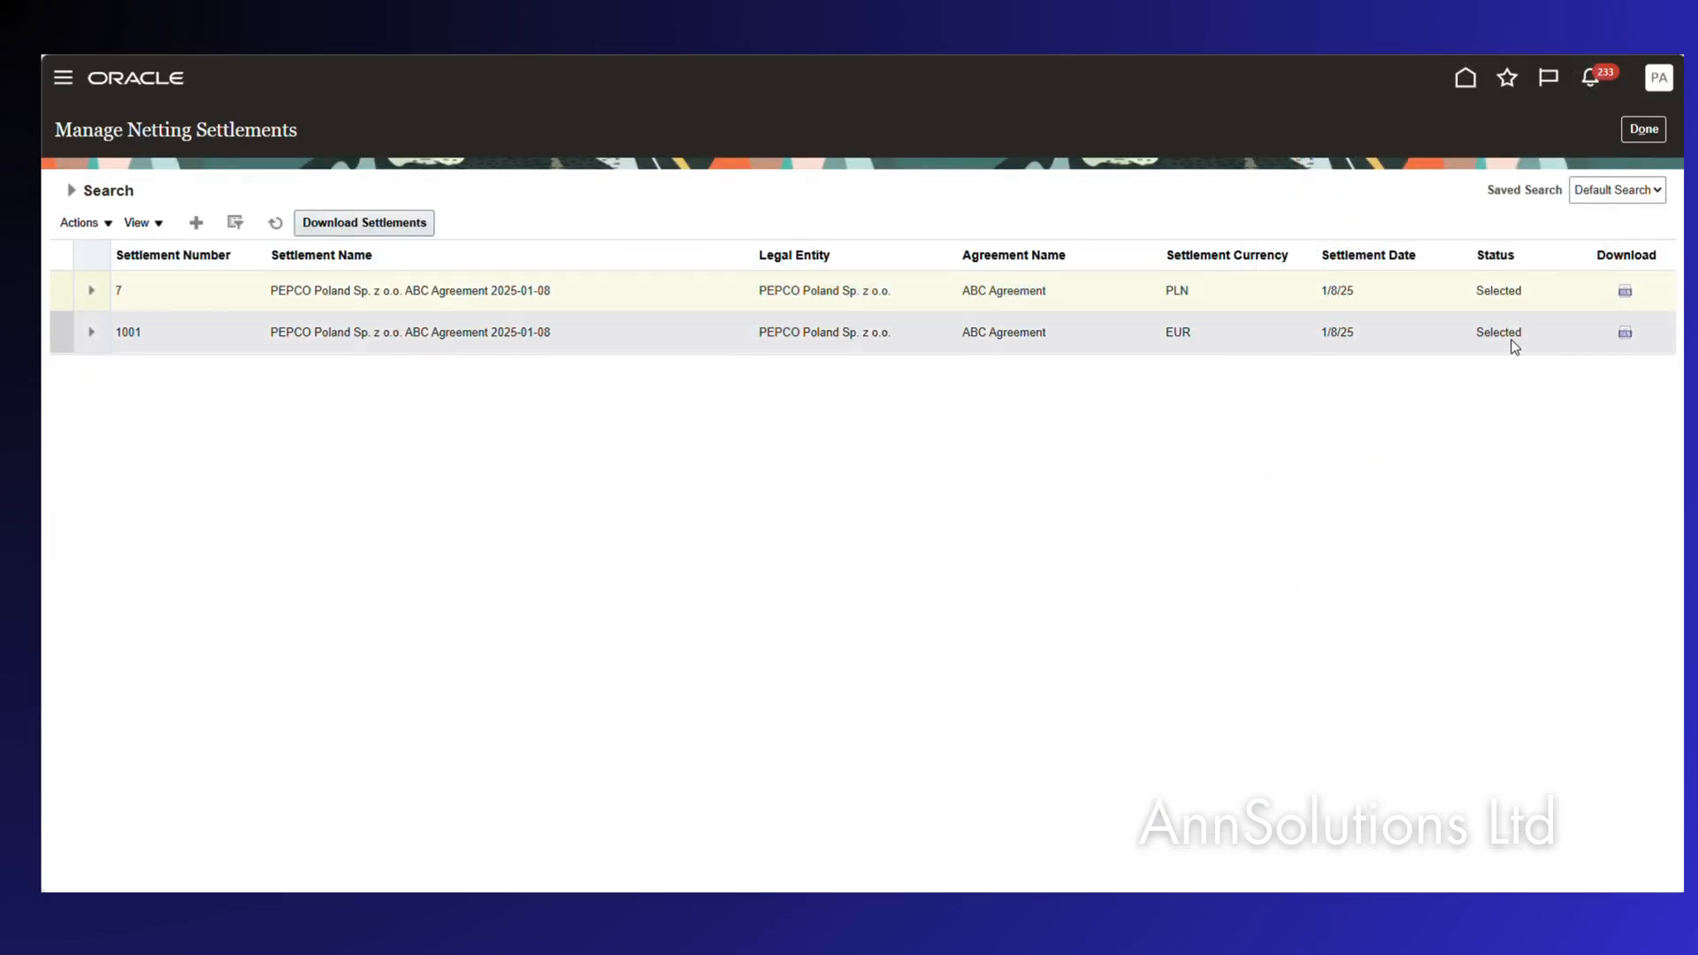
{"action": "left_click", "coordinate": [1627, 338]}
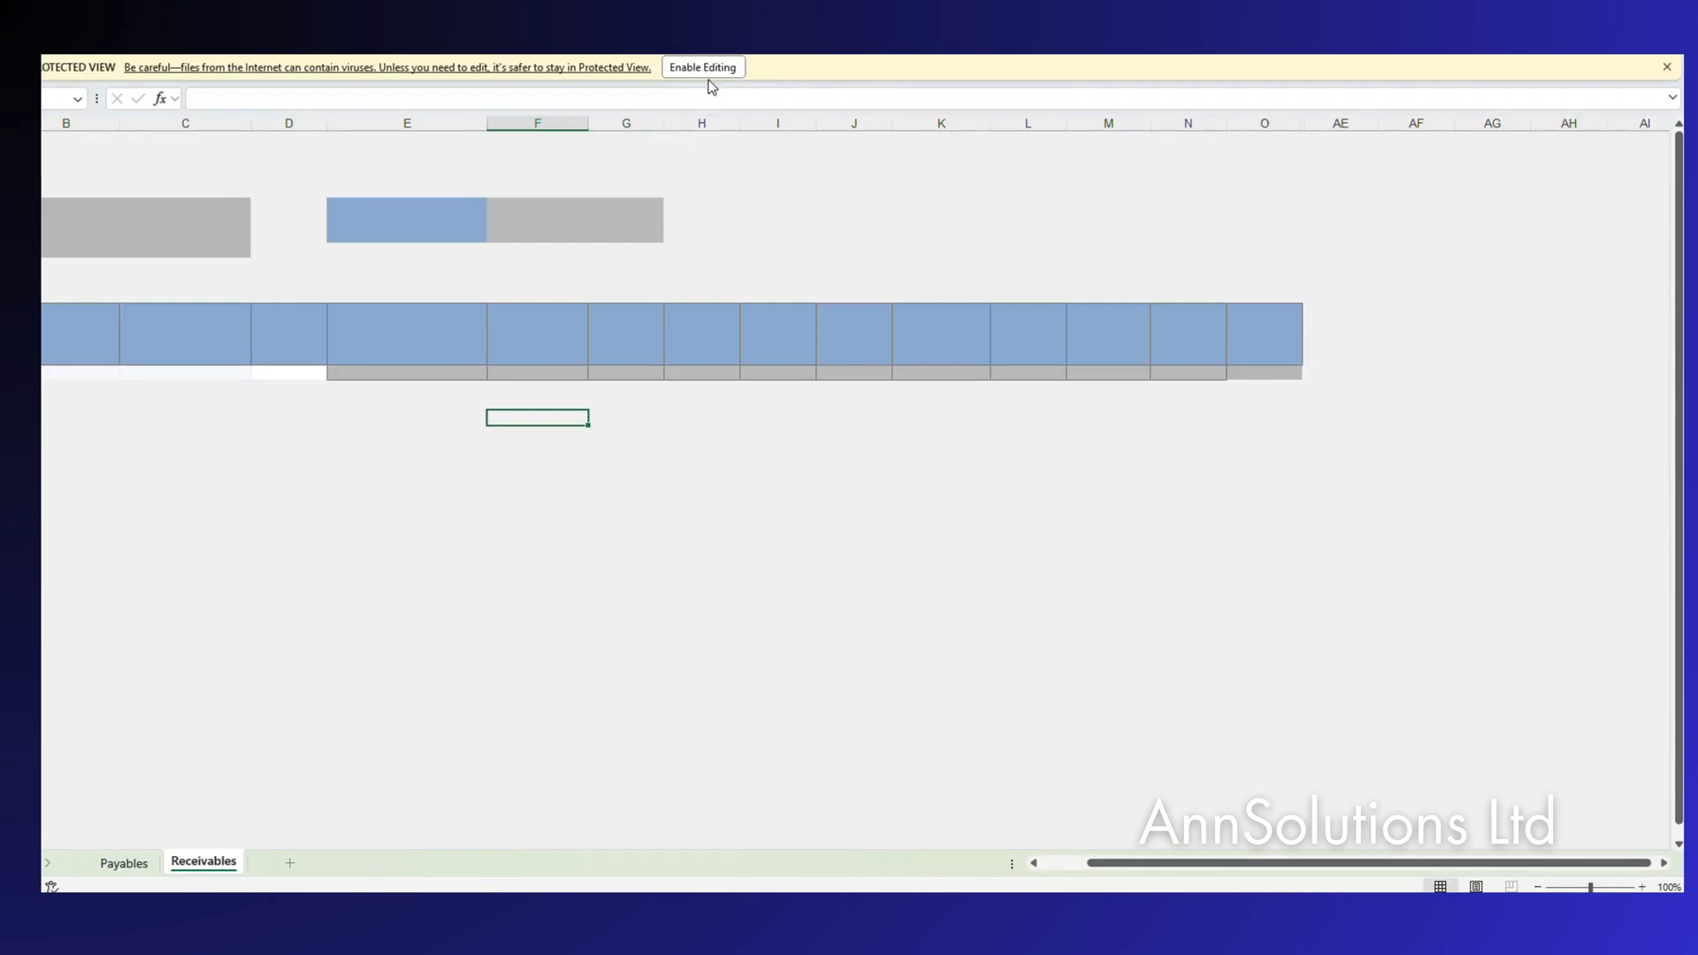
Enable editing and sign the EUR workbook in to Oracle with the user's credentials.
{"action": "left_click", "coordinate": [707, 75]}
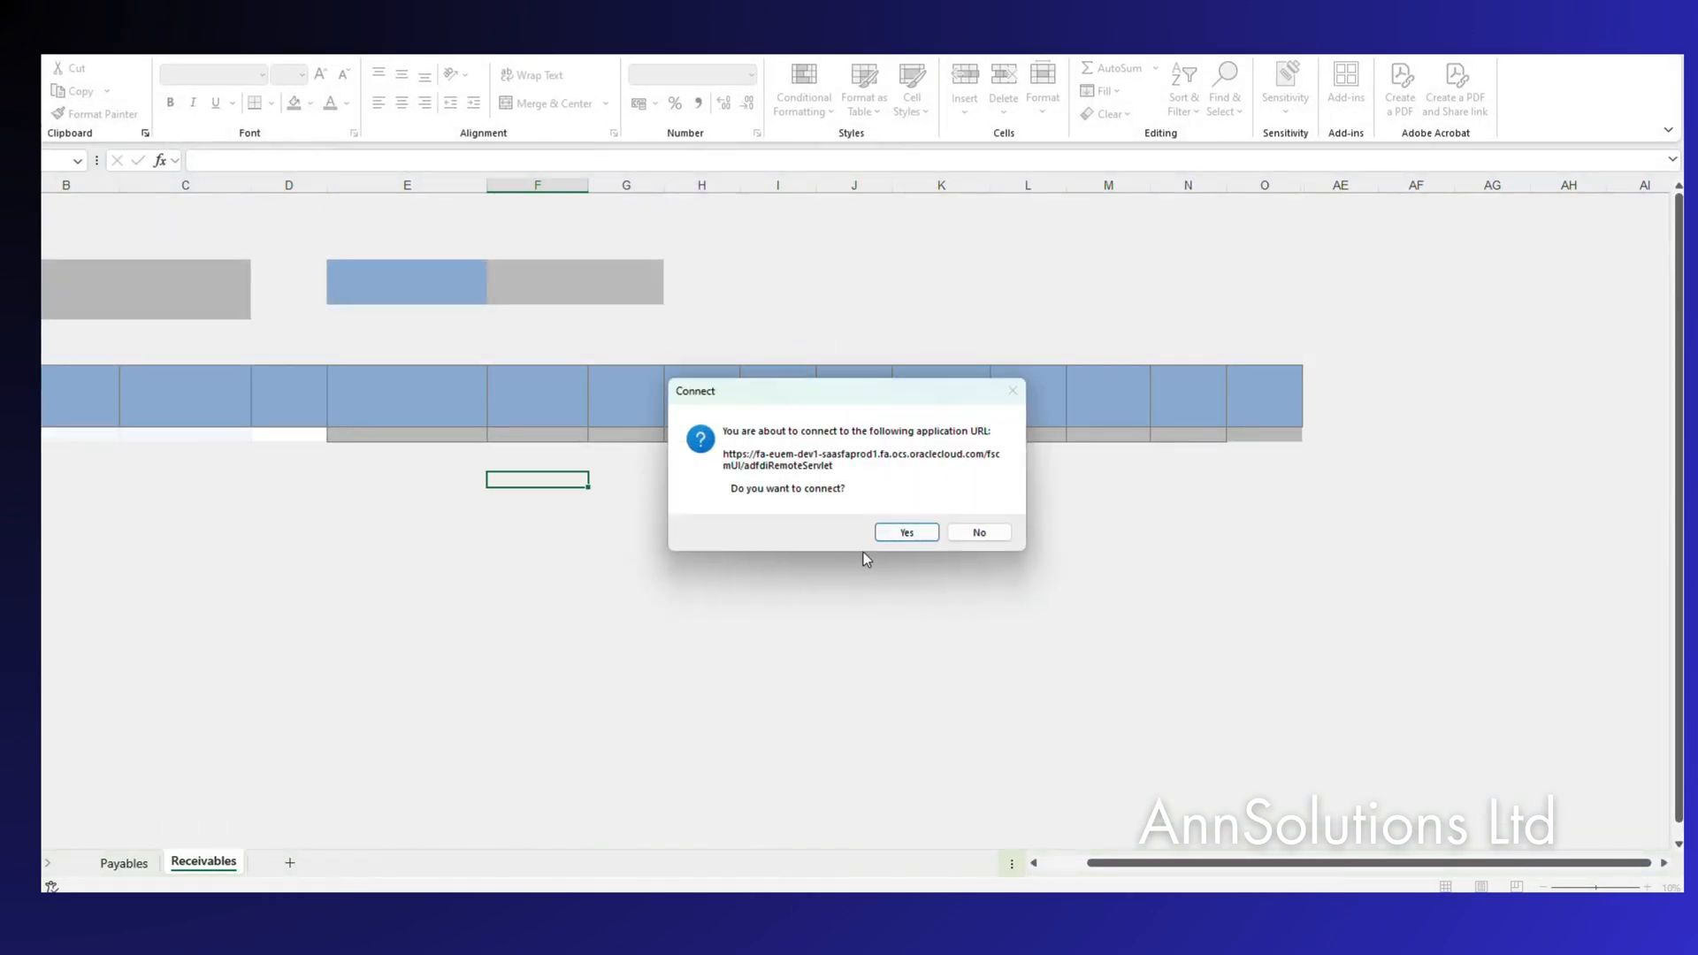
{"action": "left_click", "coordinate": [902, 532]}
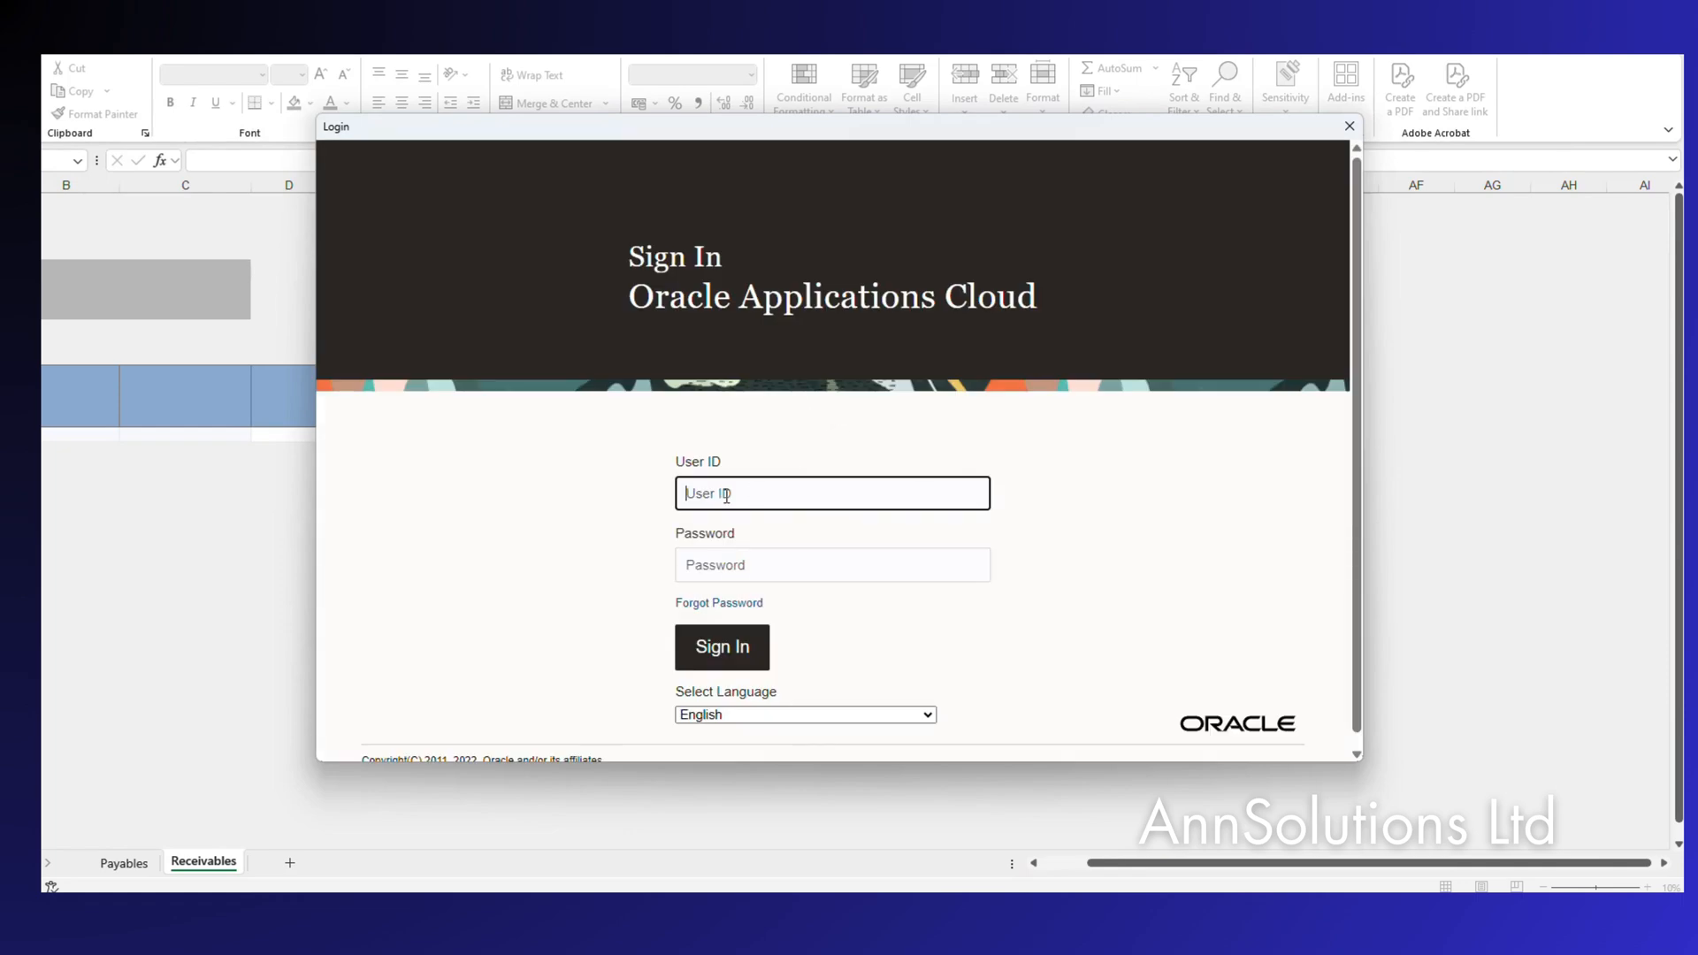
{"action": "key", "text": "Tab"}
{"action": "type", "text": "*******"}
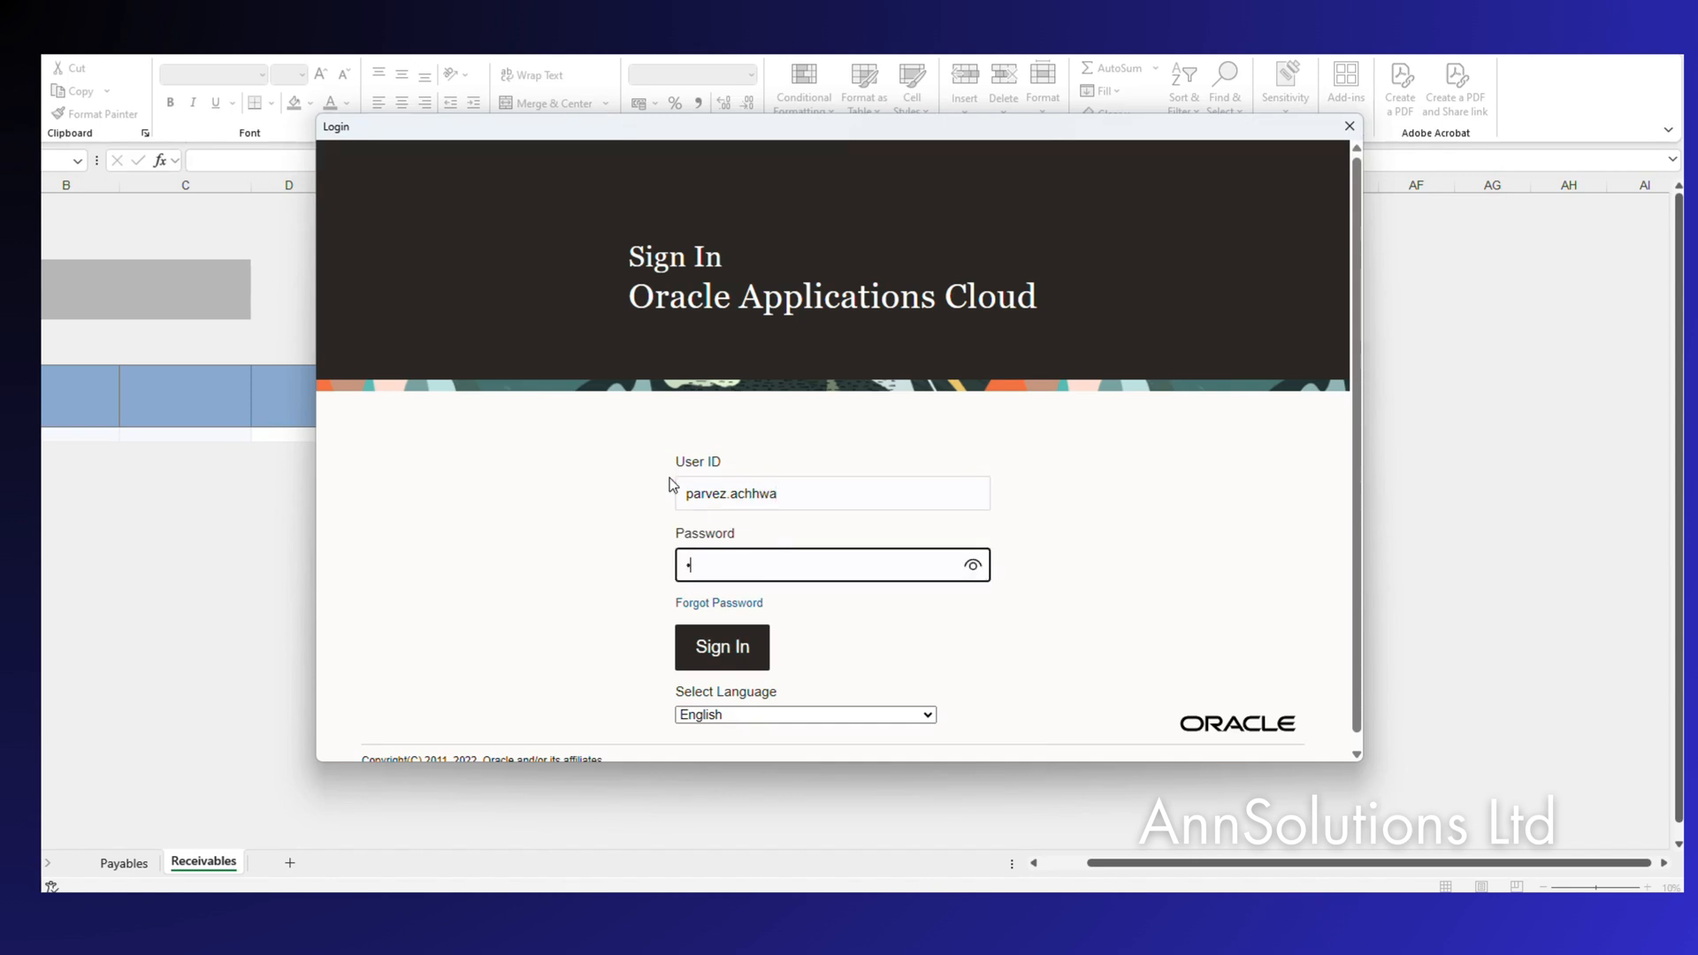
{"action": "type", "text": "***"}
{"action": "left_click", "coordinate": [721, 639]}
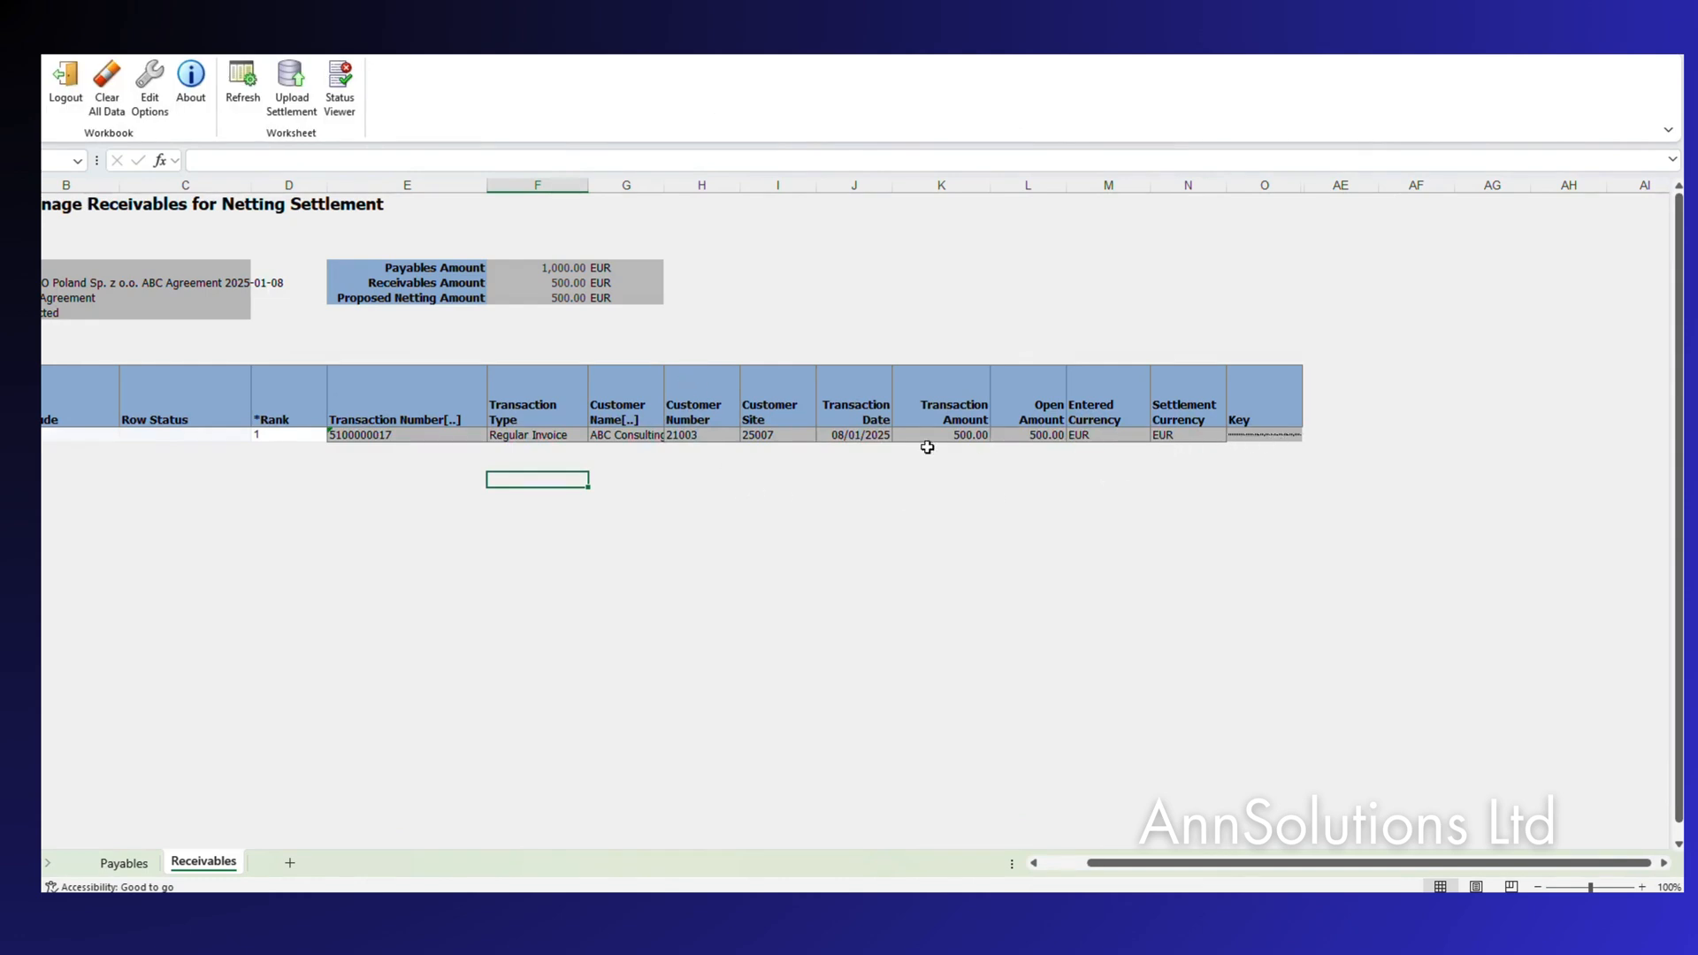
Review the 1,000.00 EUR payables invoice, then close the EUR workbook without saving.
{"action": "left_click", "coordinate": [124, 863]}
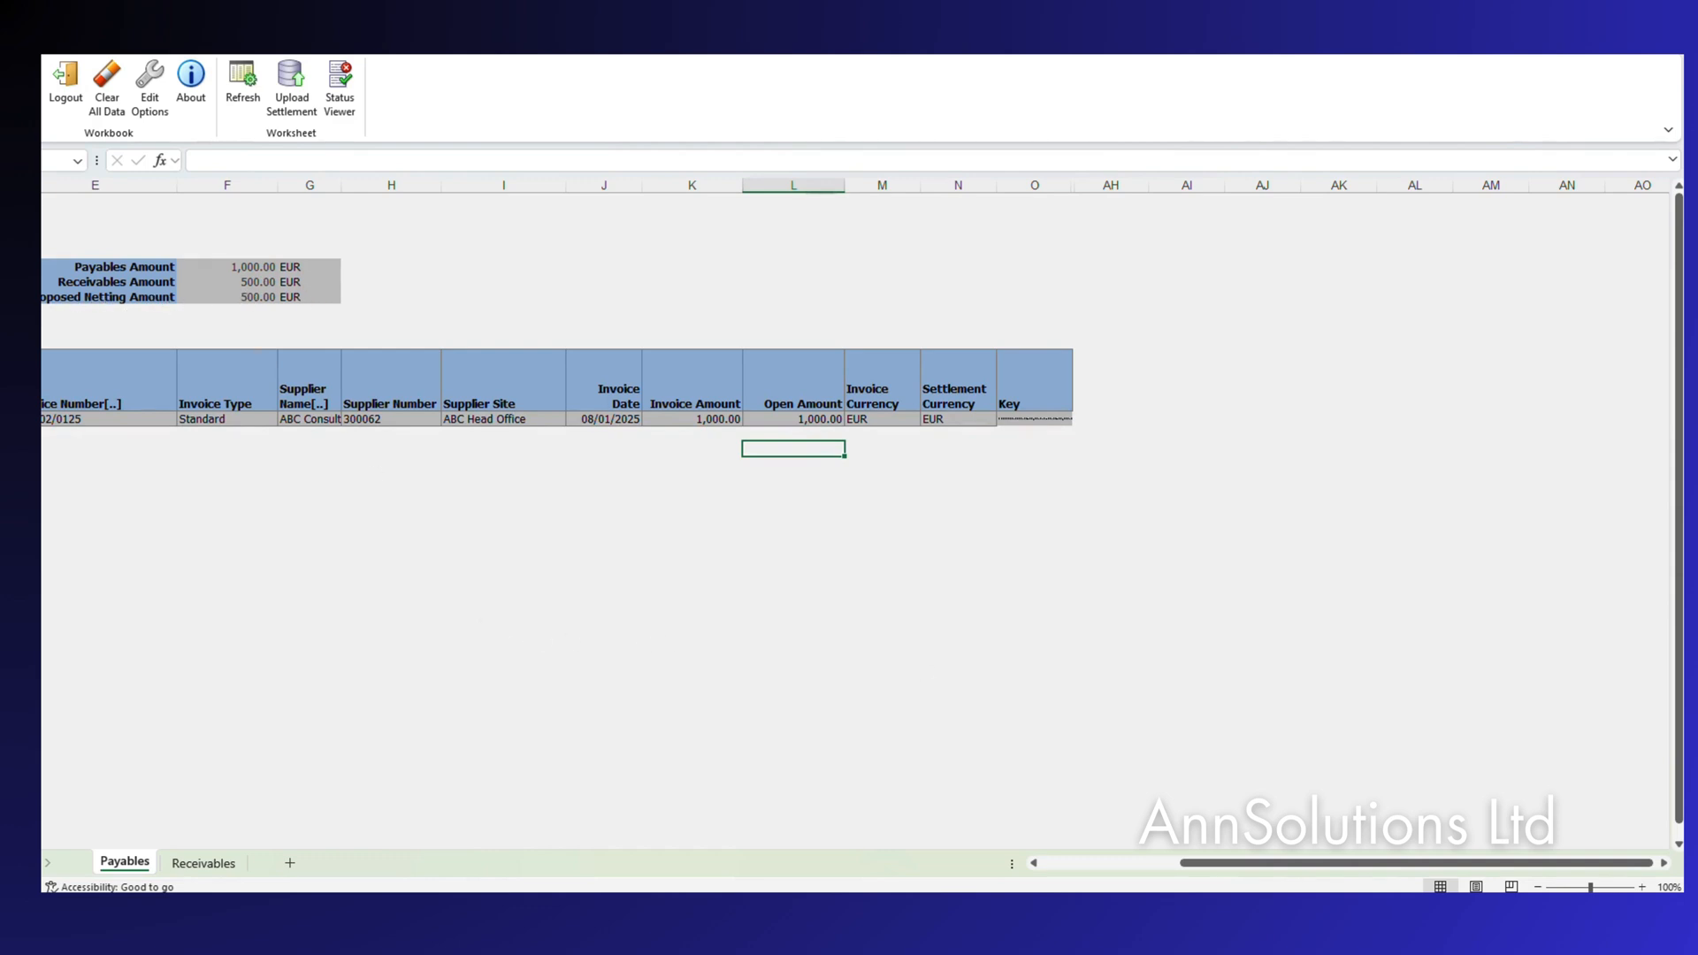
{"action": "key", "text": "ctrl+w"}
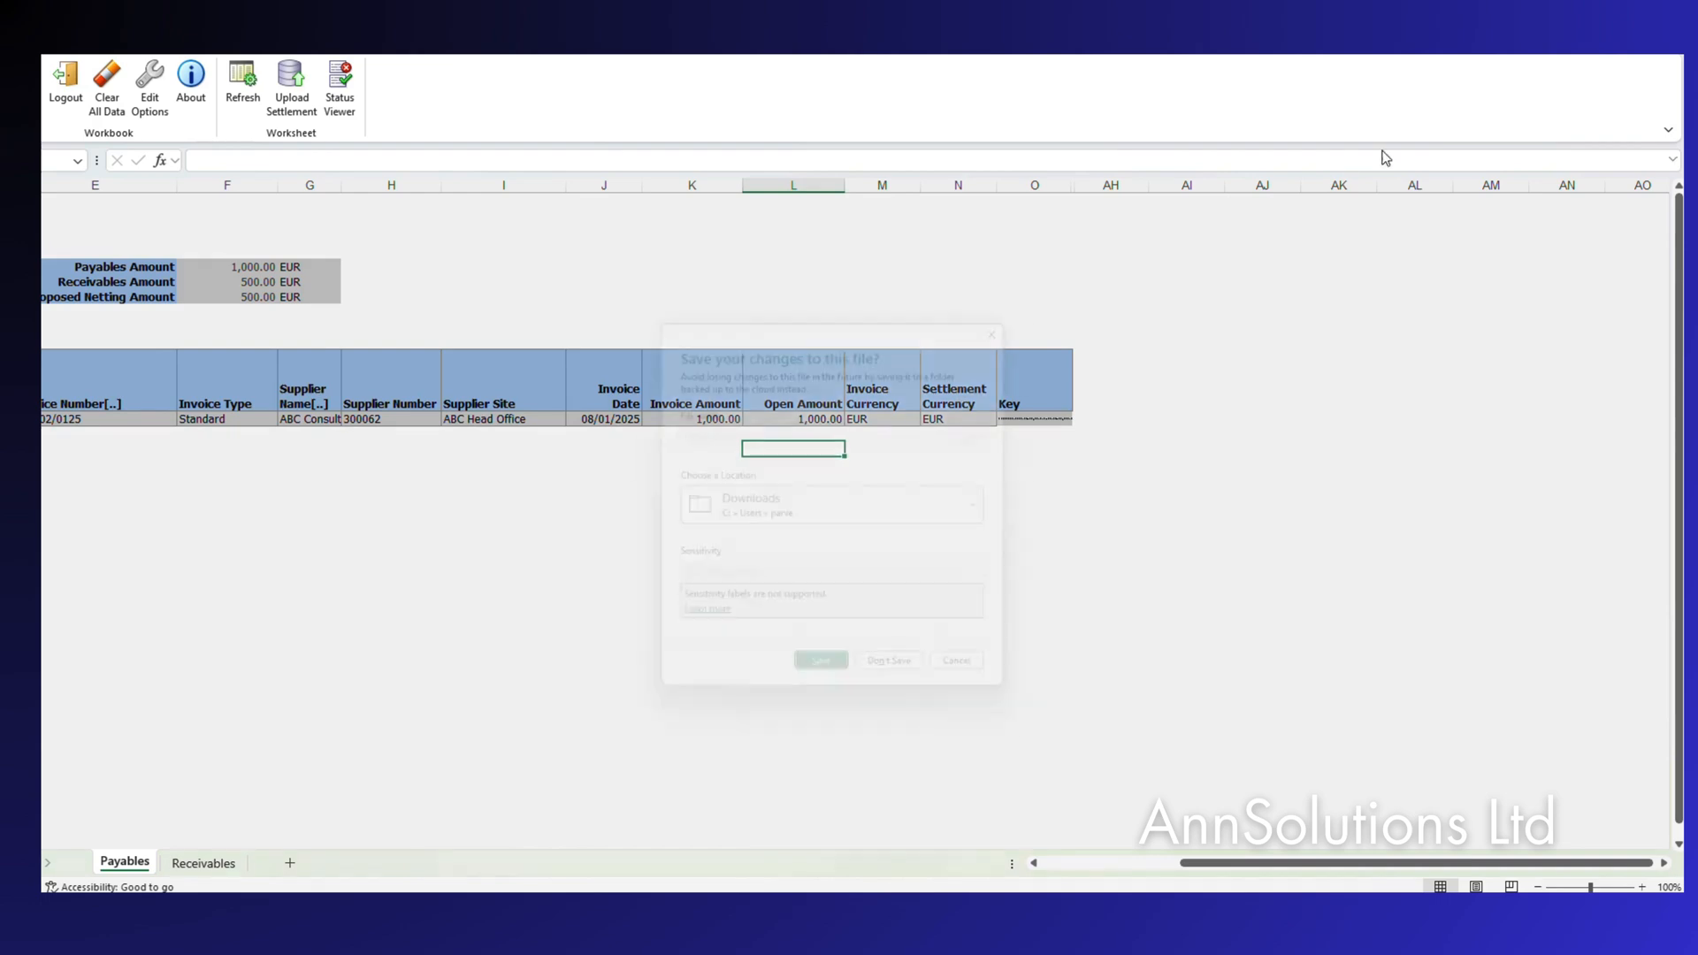
{"action": "left_click", "coordinate": [912, 689]}
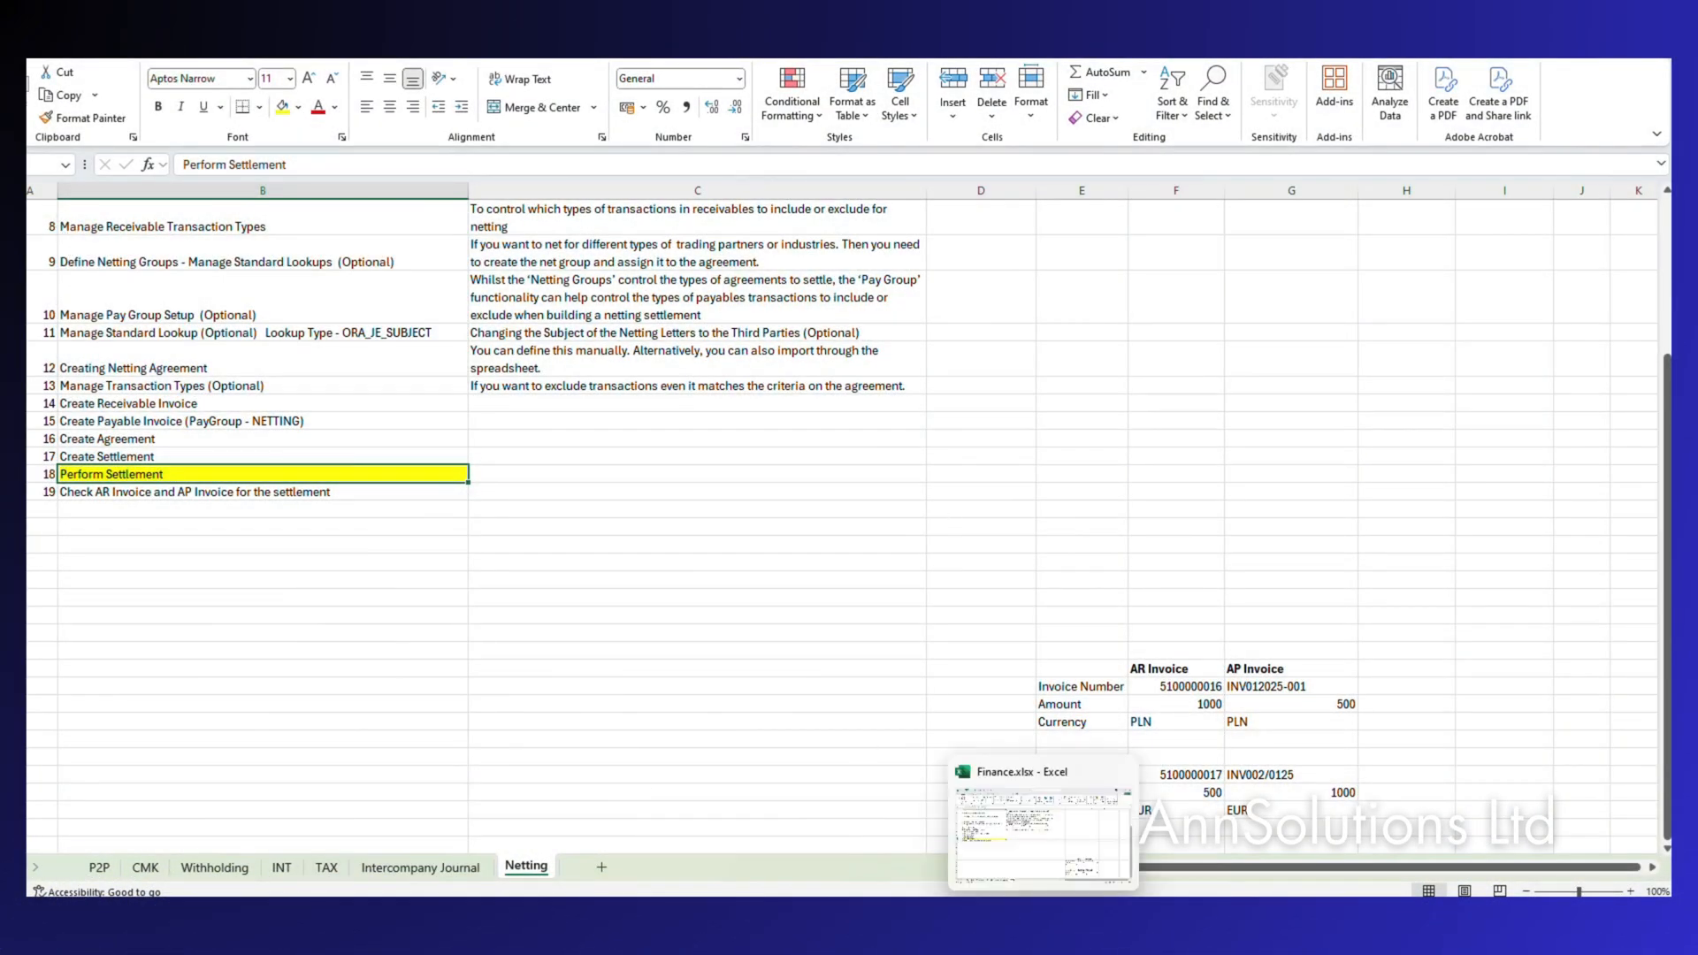
Submit PLN settlement 7 for processing and acknowledge the confirmation.
{"action": "mouse_move", "coordinate": [966, 895]}
{"action": "left_click", "coordinate": [899, 858]}
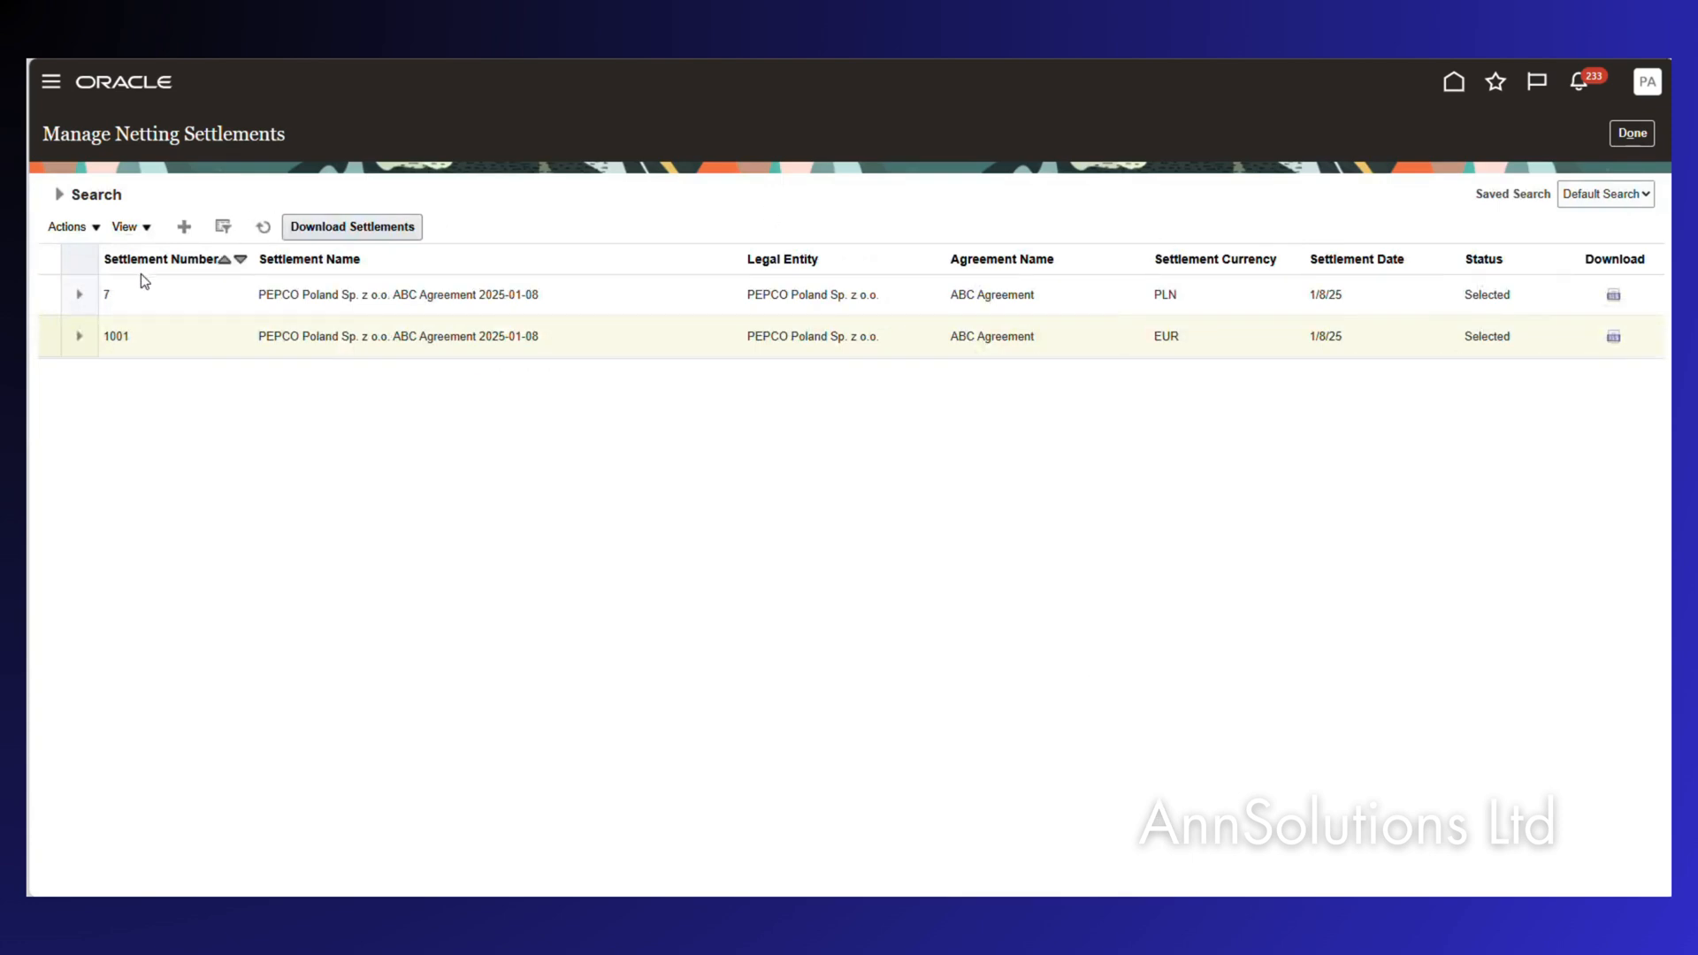
{"action": "left_click", "coordinate": [49, 292]}
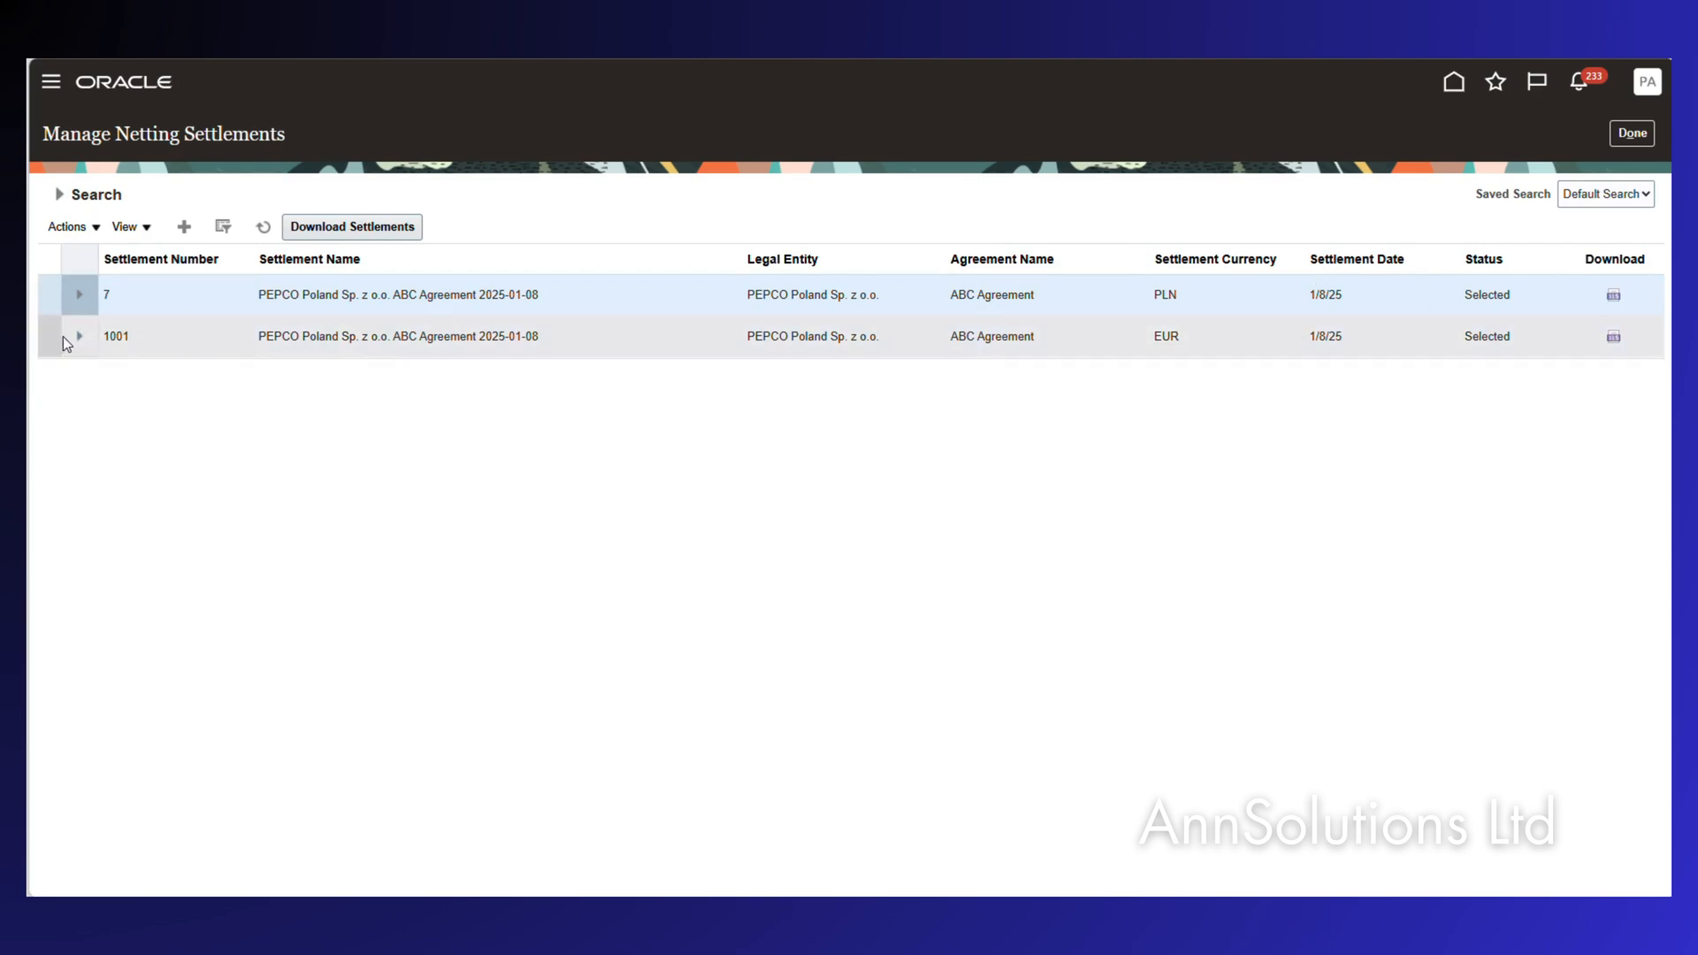
{"action": "left_click", "coordinate": [67, 227]}
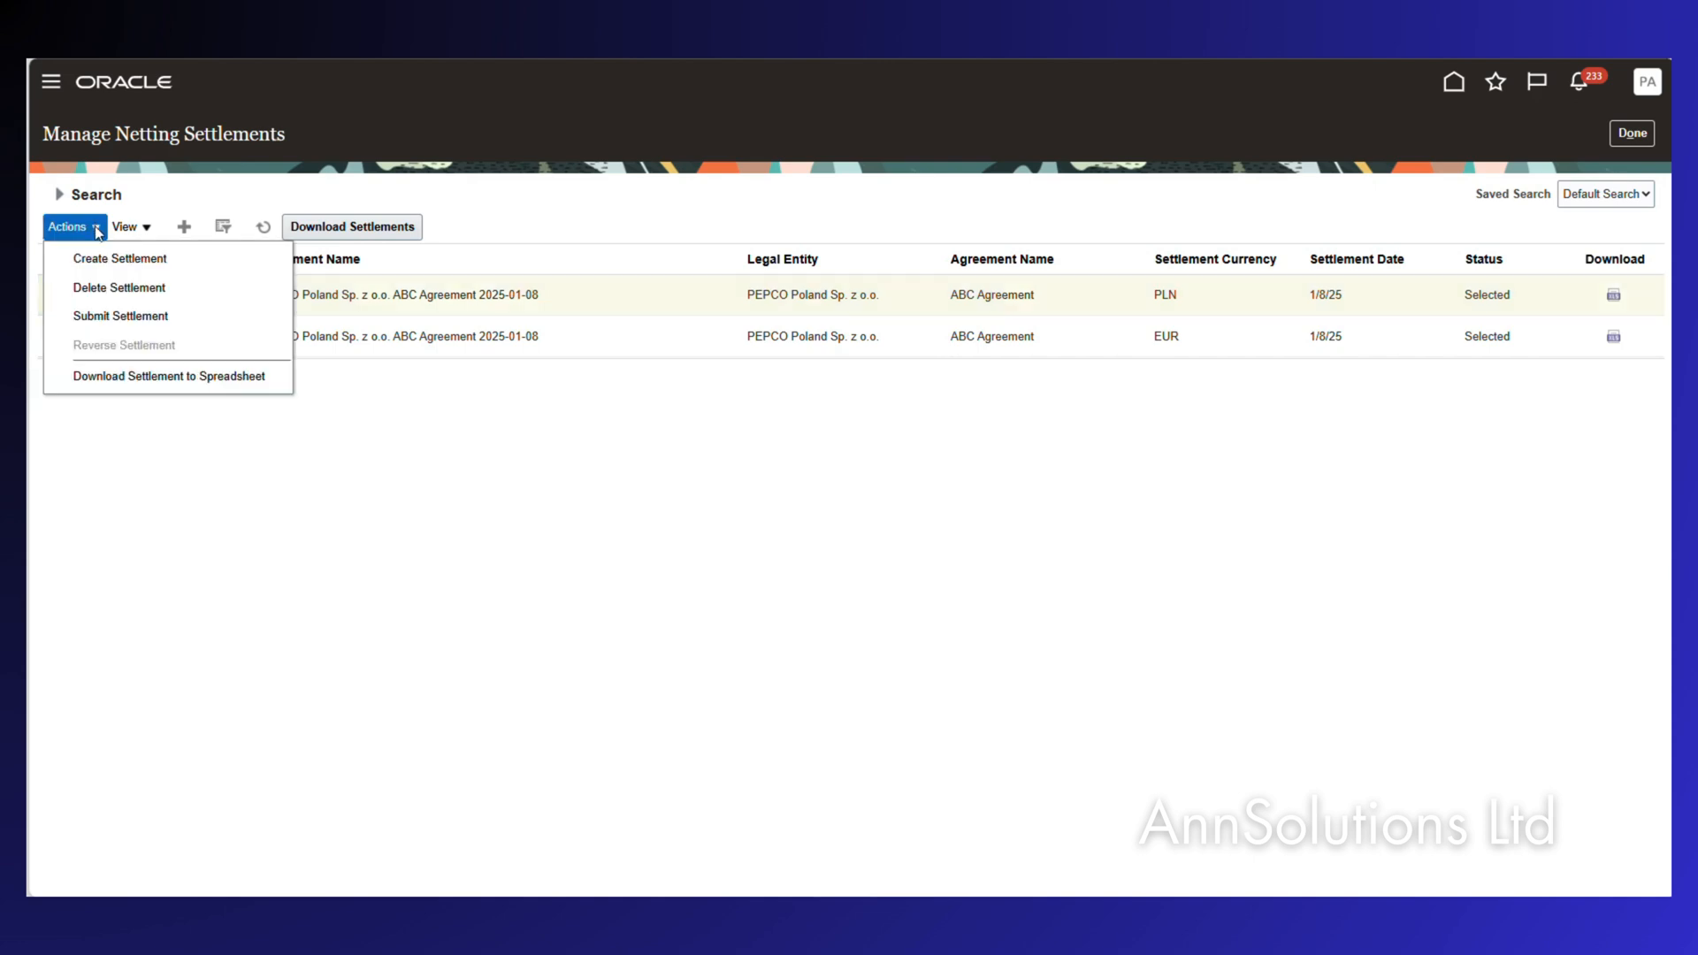
{"action": "left_click", "coordinate": [124, 320]}
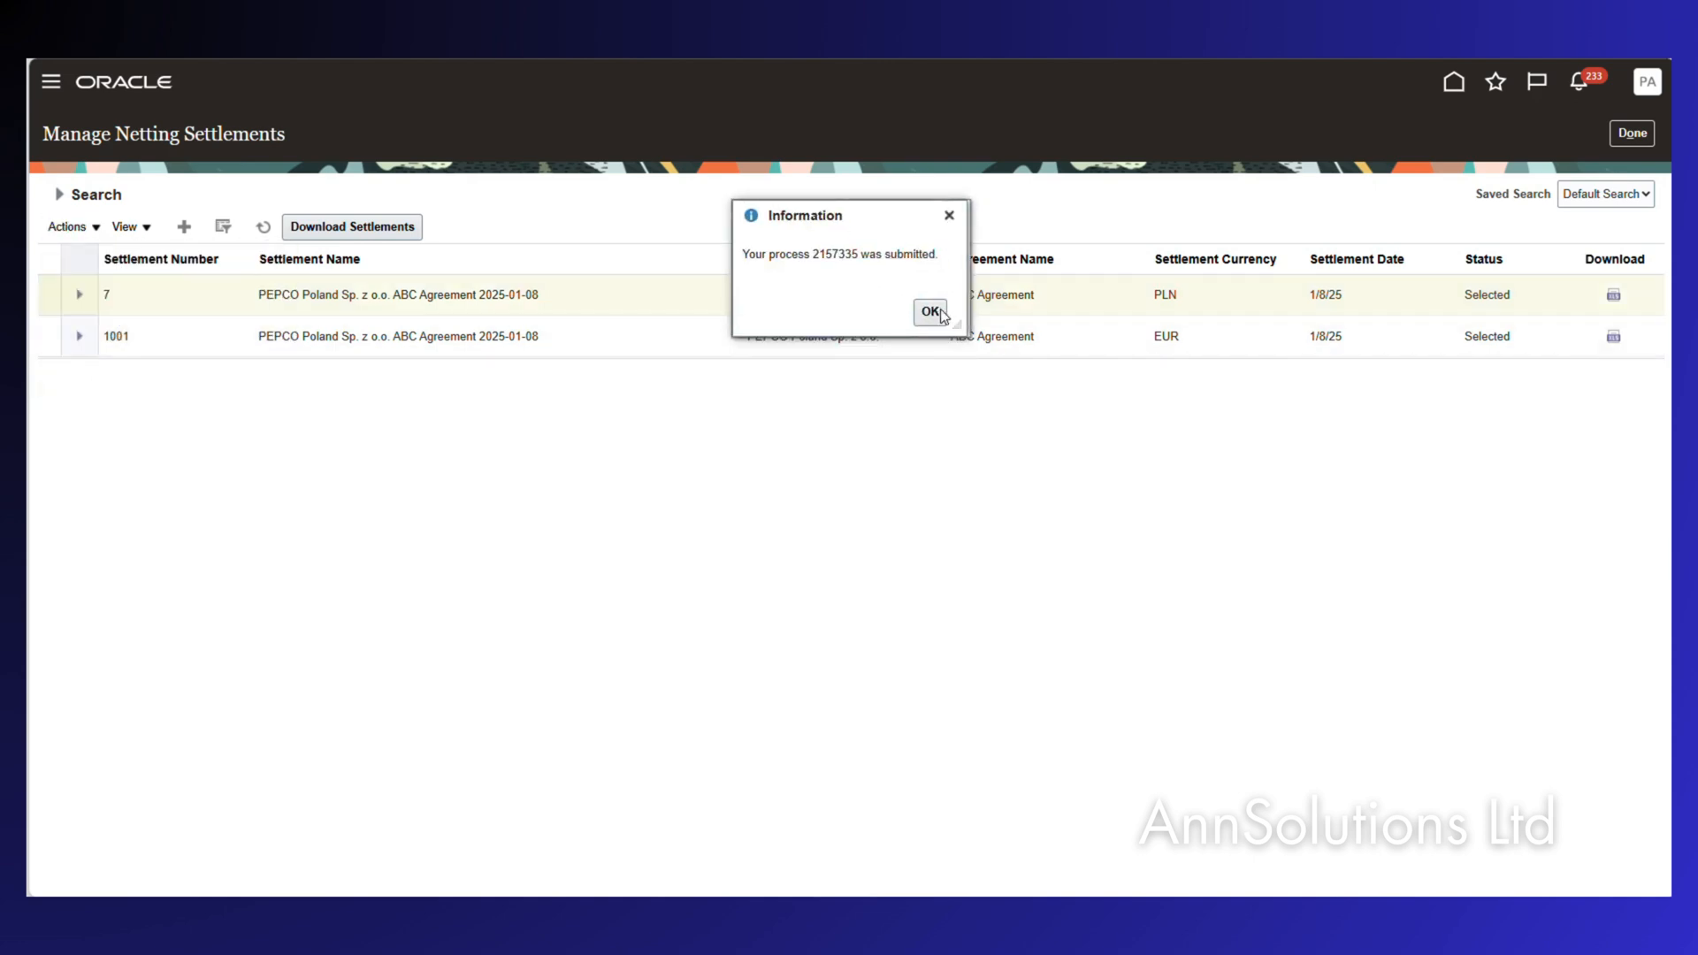
{"action": "left_click", "coordinate": [927, 301]}
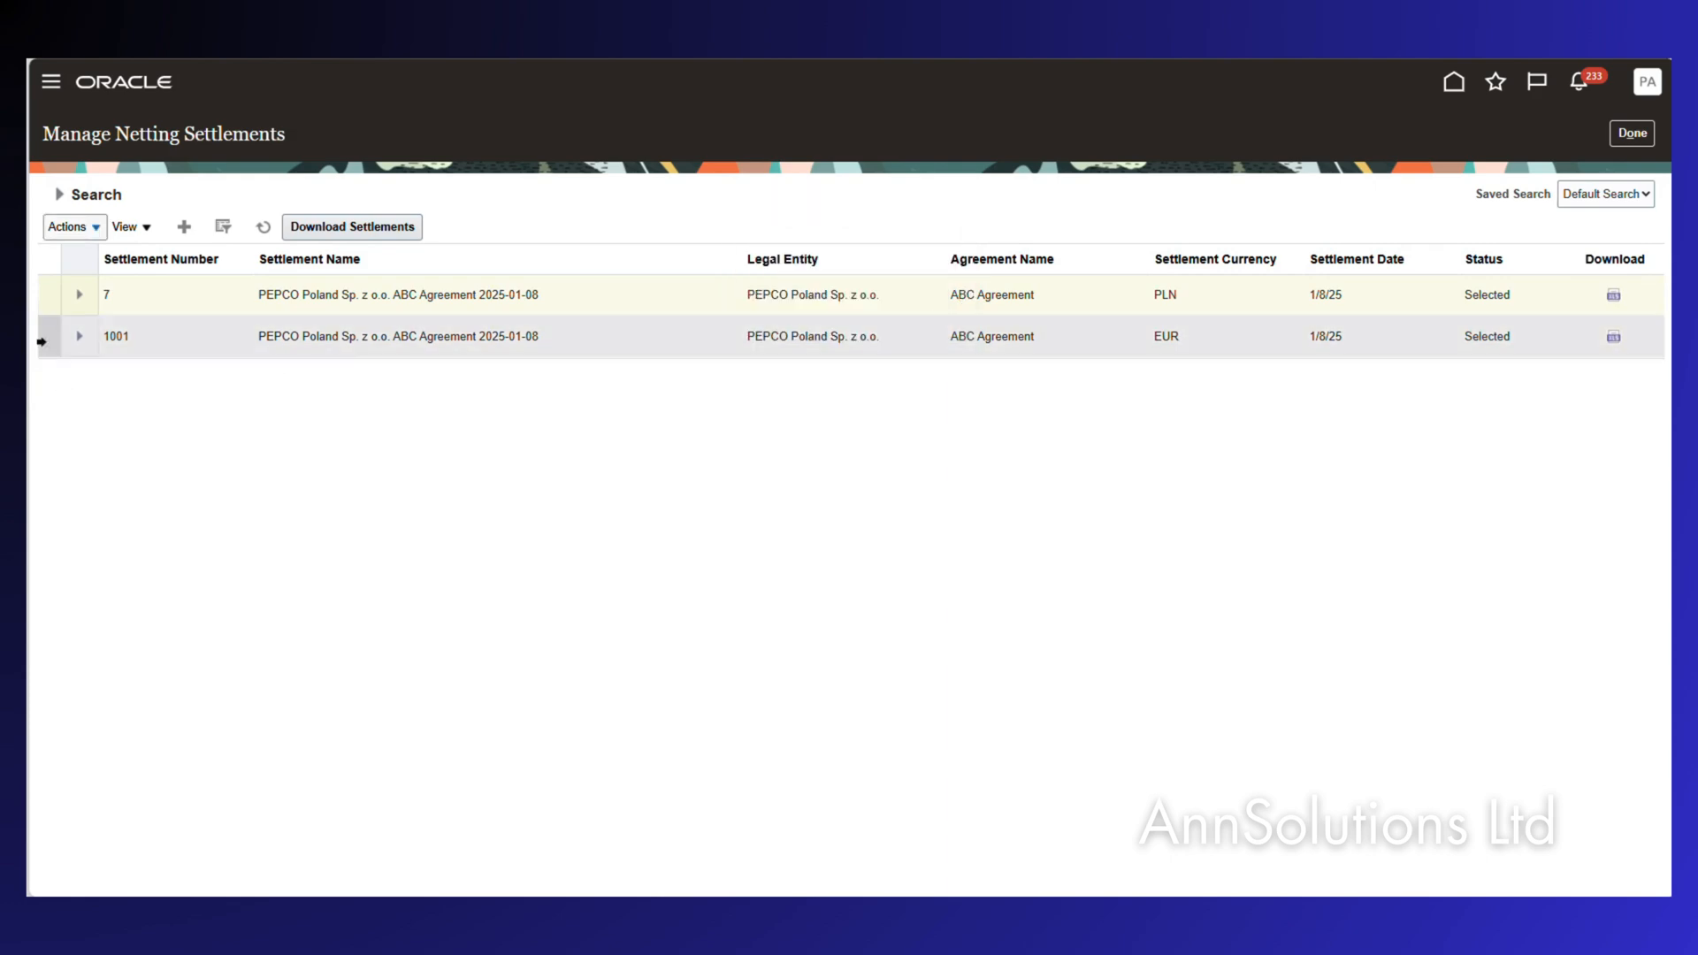
Submit EUR settlement 1001 for processing and refresh the settlements list.
{"action": "left_click", "coordinate": [44, 338]}
{"action": "left_click", "coordinate": [67, 226]}
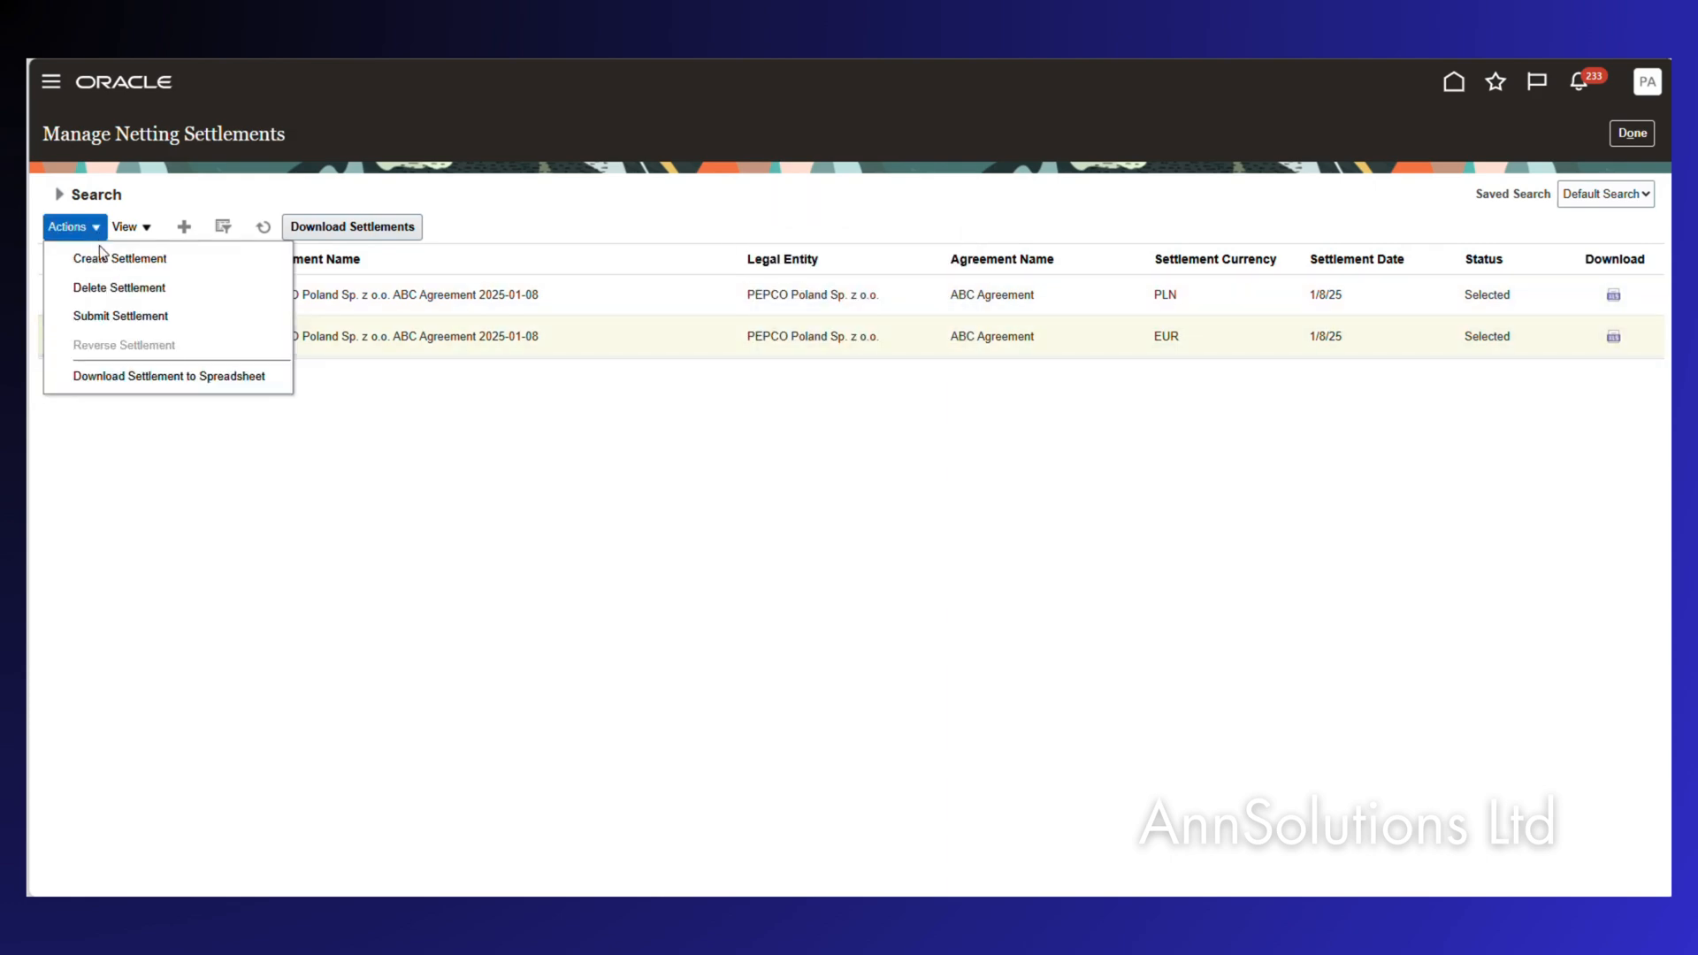
{"action": "left_click", "coordinate": [123, 317]}
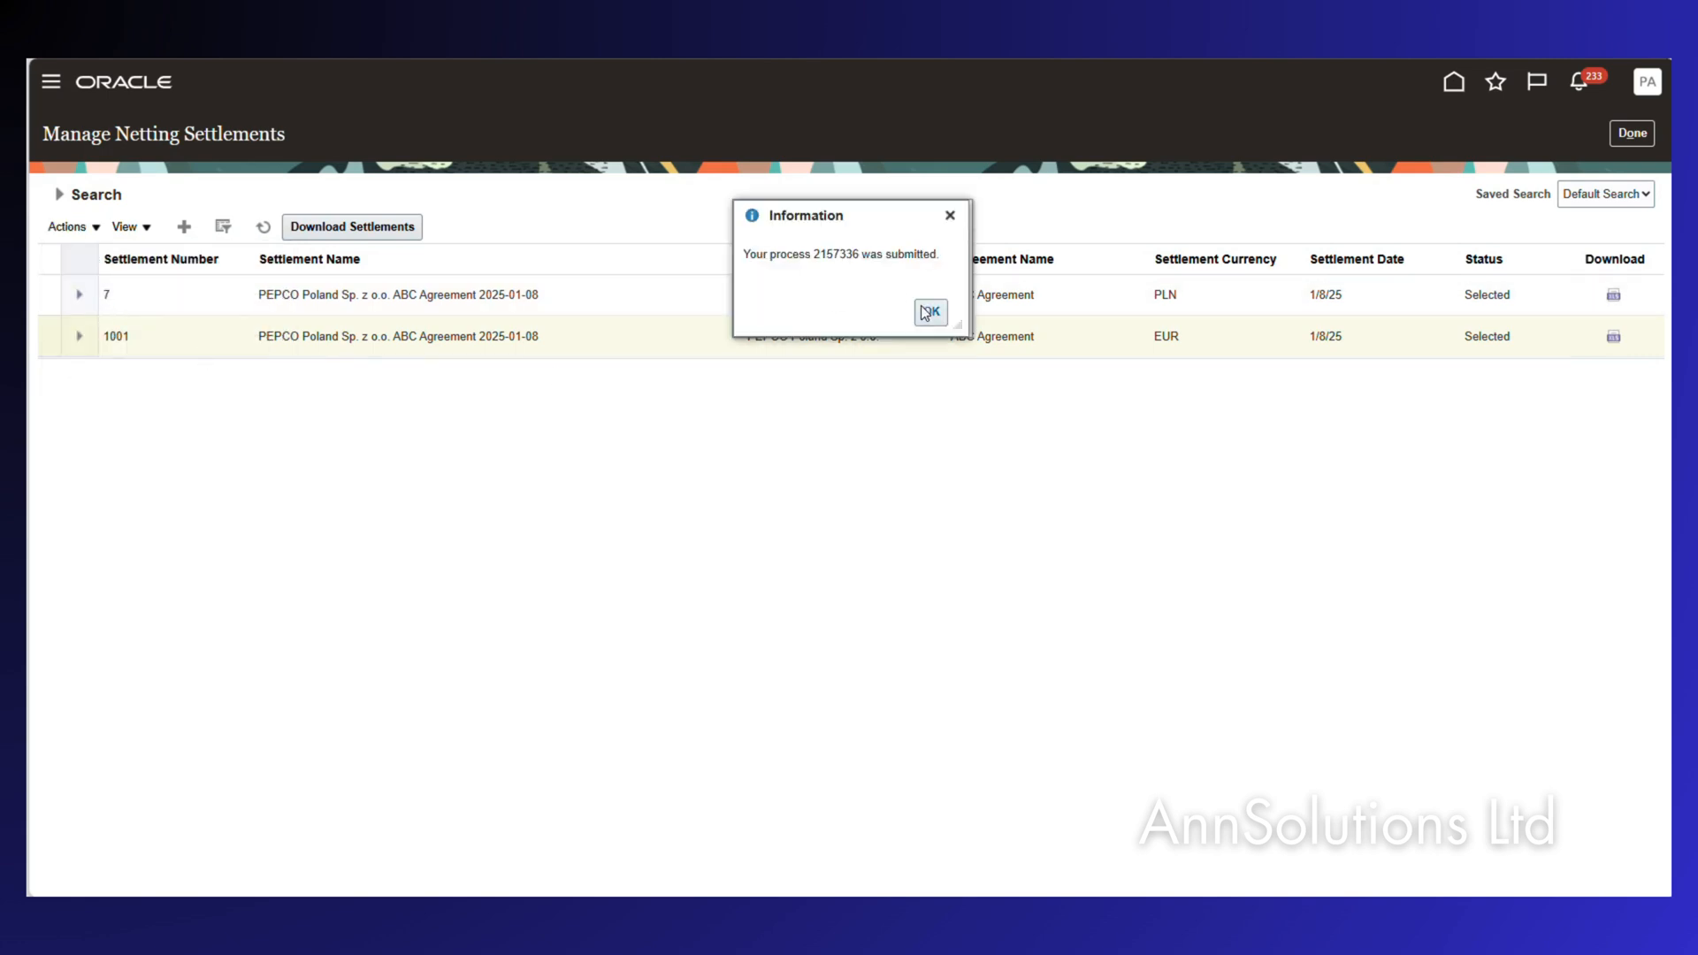
{"action": "left_click", "coordinate": [931, 312]}
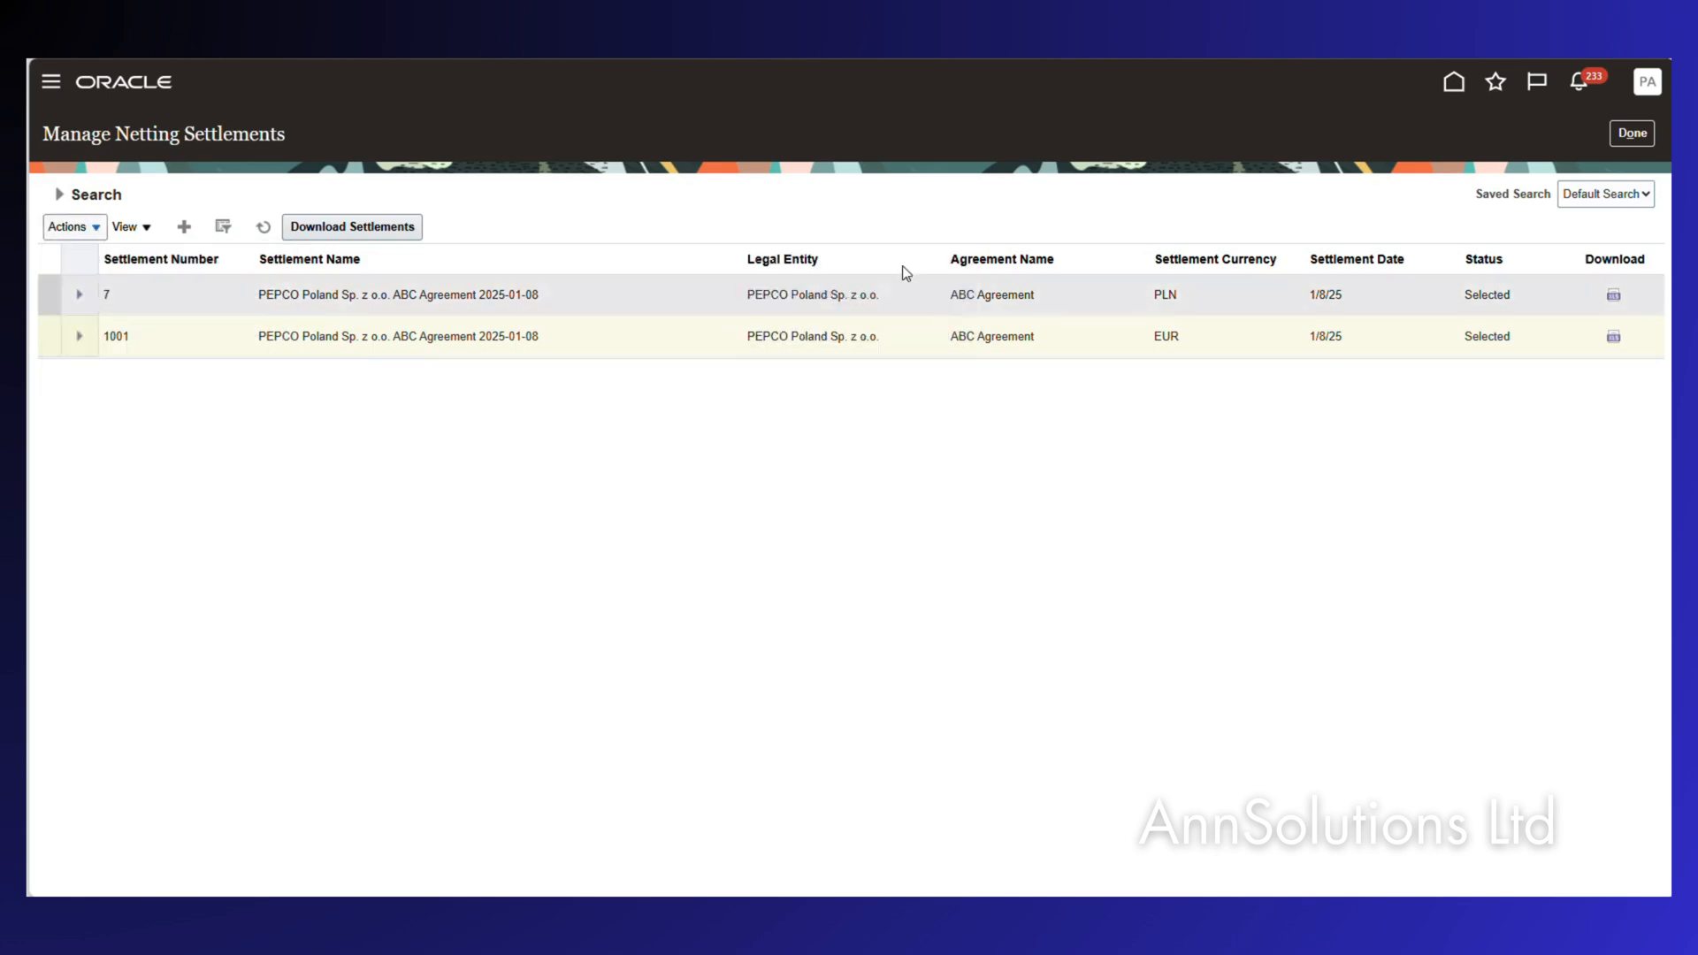
{"action": "left_click", "coordinate": [263, 230]}
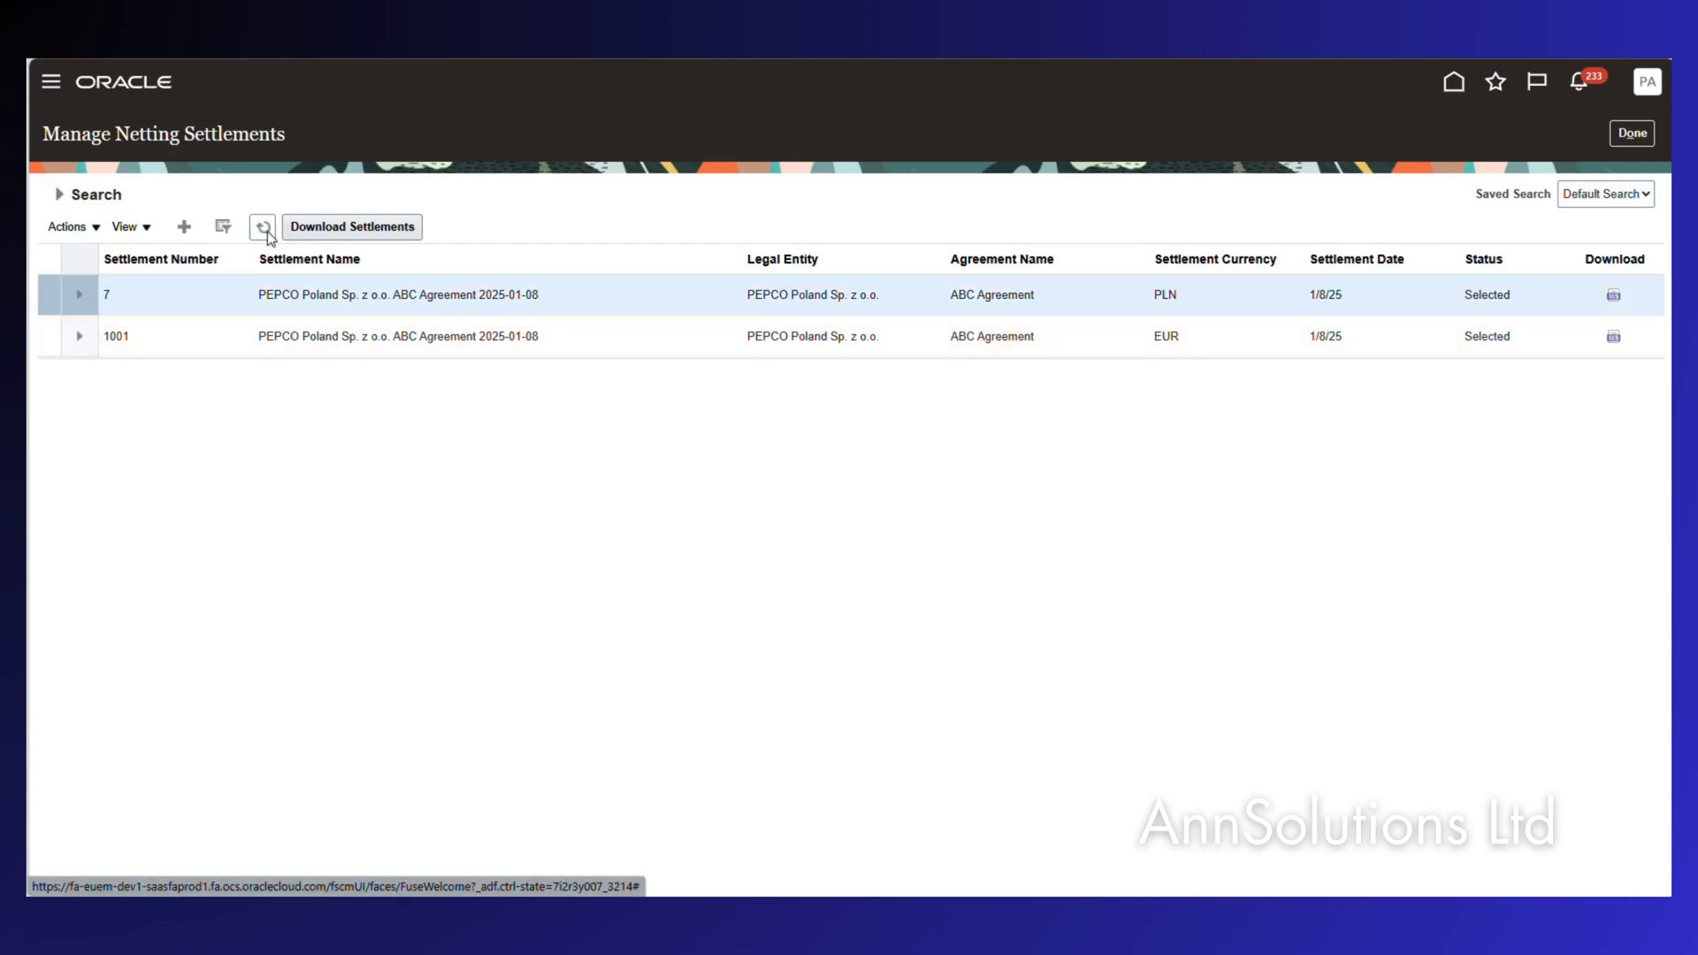
Refresh the Manage Netting Settlements table until settlements 10 (PLN) and 9 (EUR) show Settled.
{"action": "left_click", "coordinate": [262, 231]}
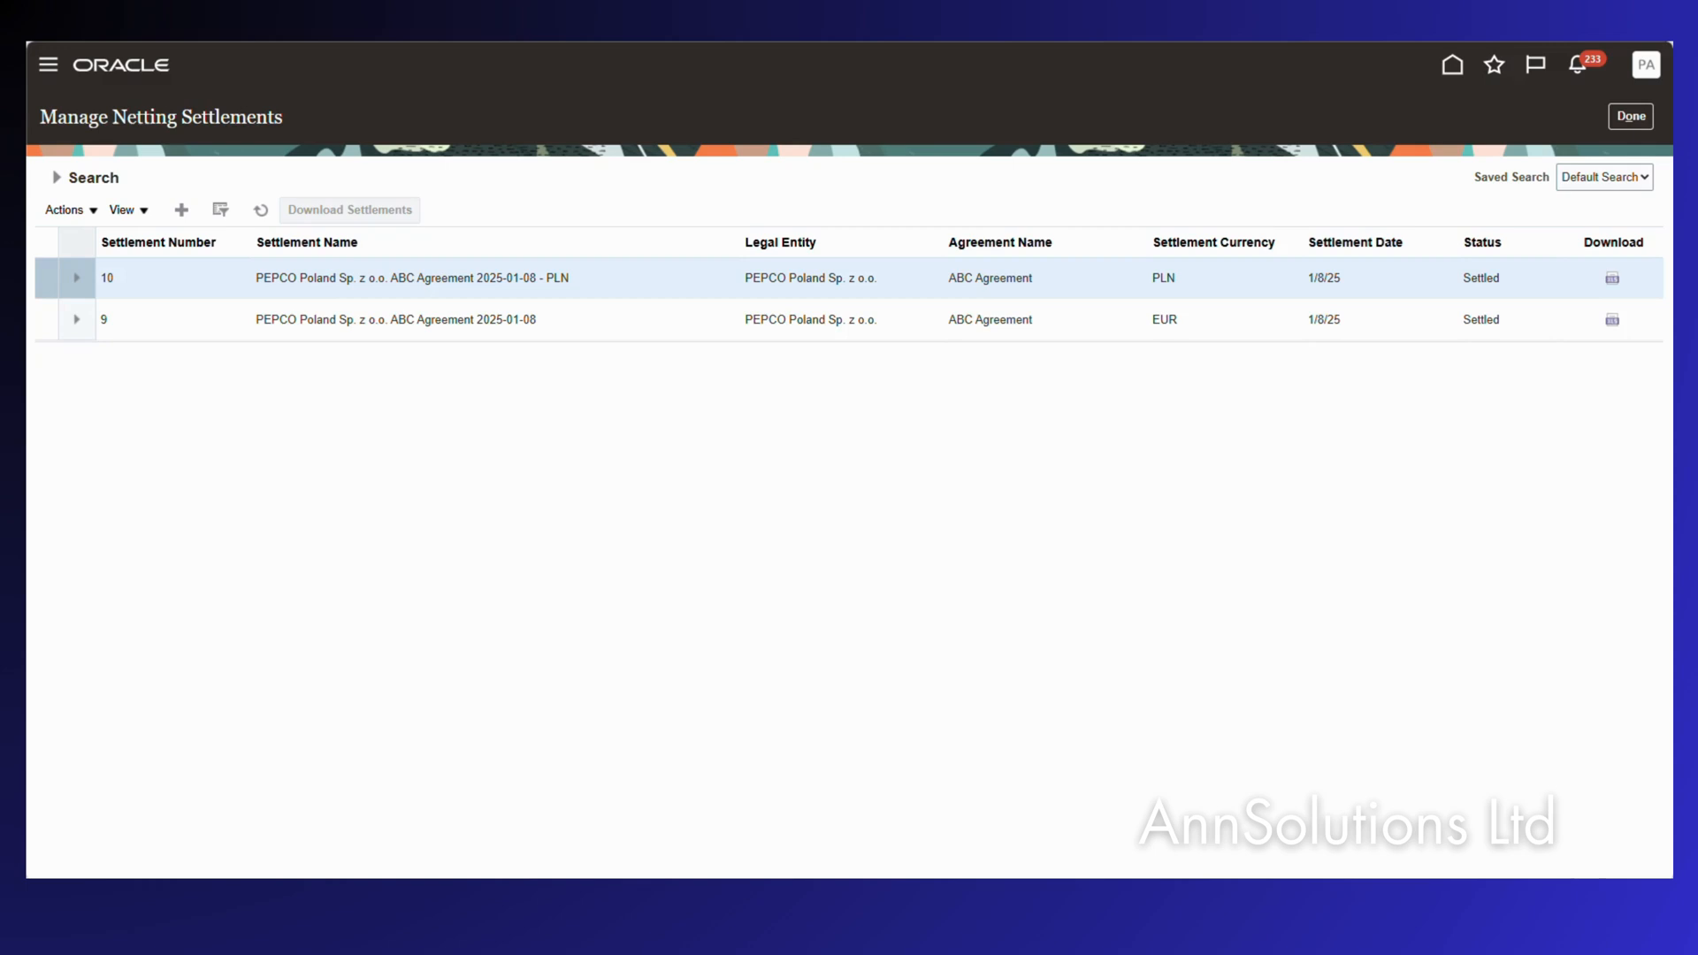
{"action": "mouse_move", "coordinate": [26, 229]}
{"action": "mouse_move", "coordinate": [82, 272]}
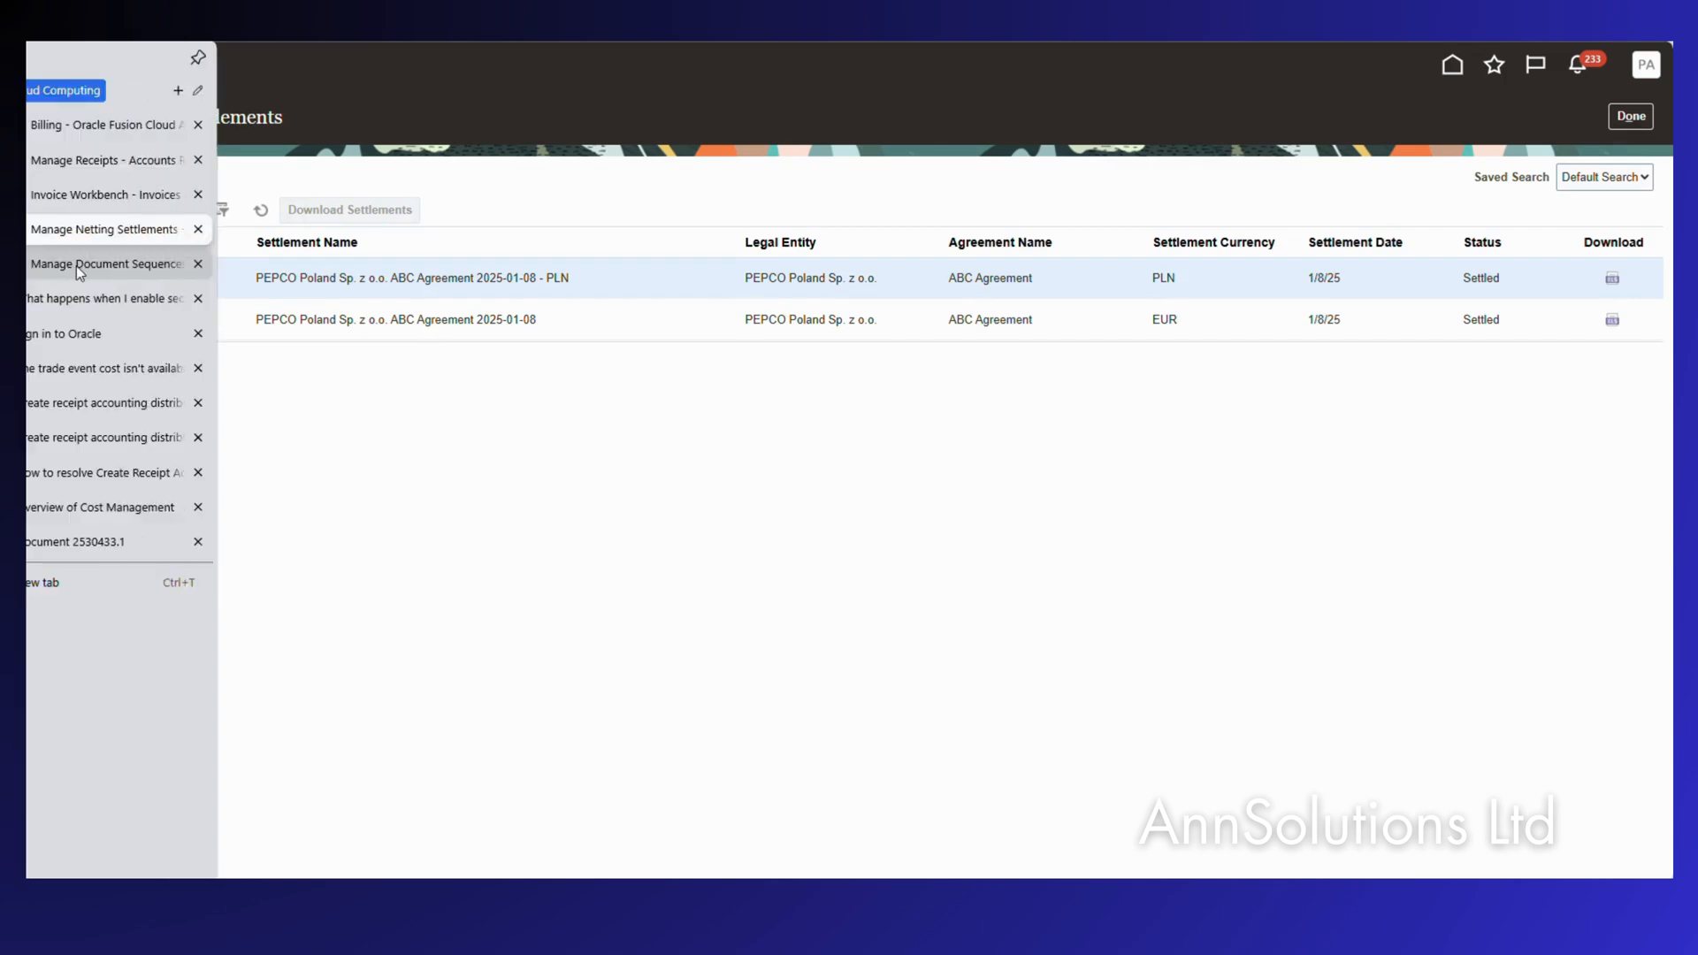
{"action": "left_click", "coordinate": [76, 266]}
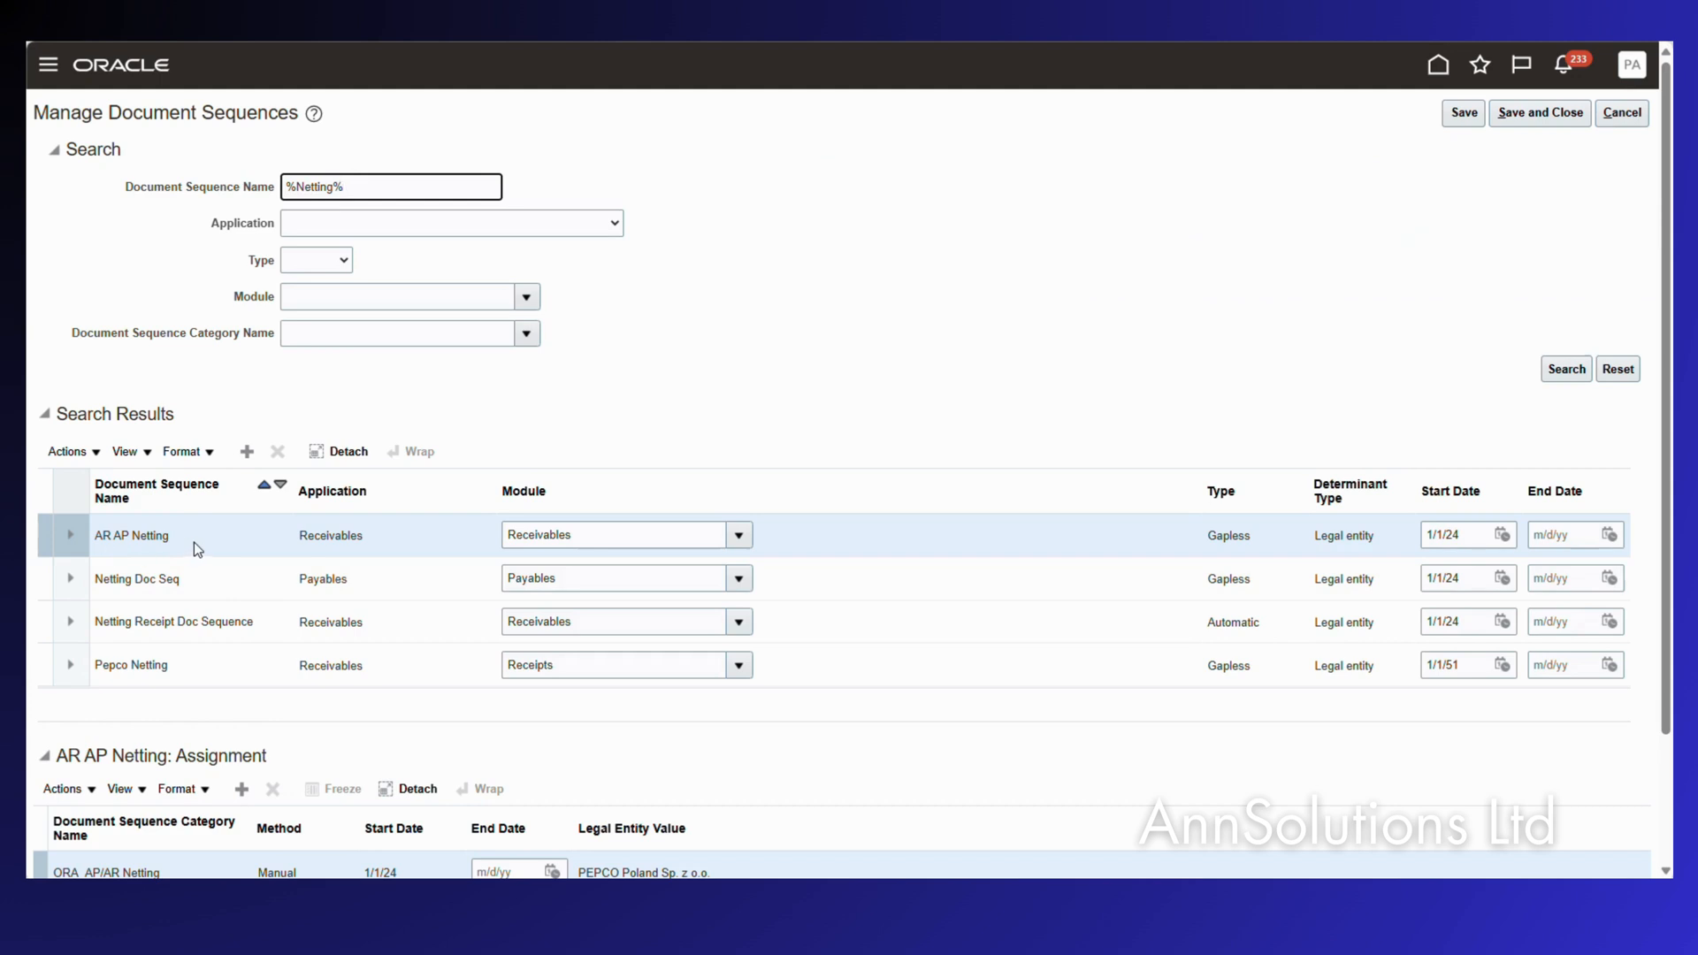
{"action": "scroll", "coordinate": [212, 504], "scroll_direction": "down", "scroll_amount": 3}
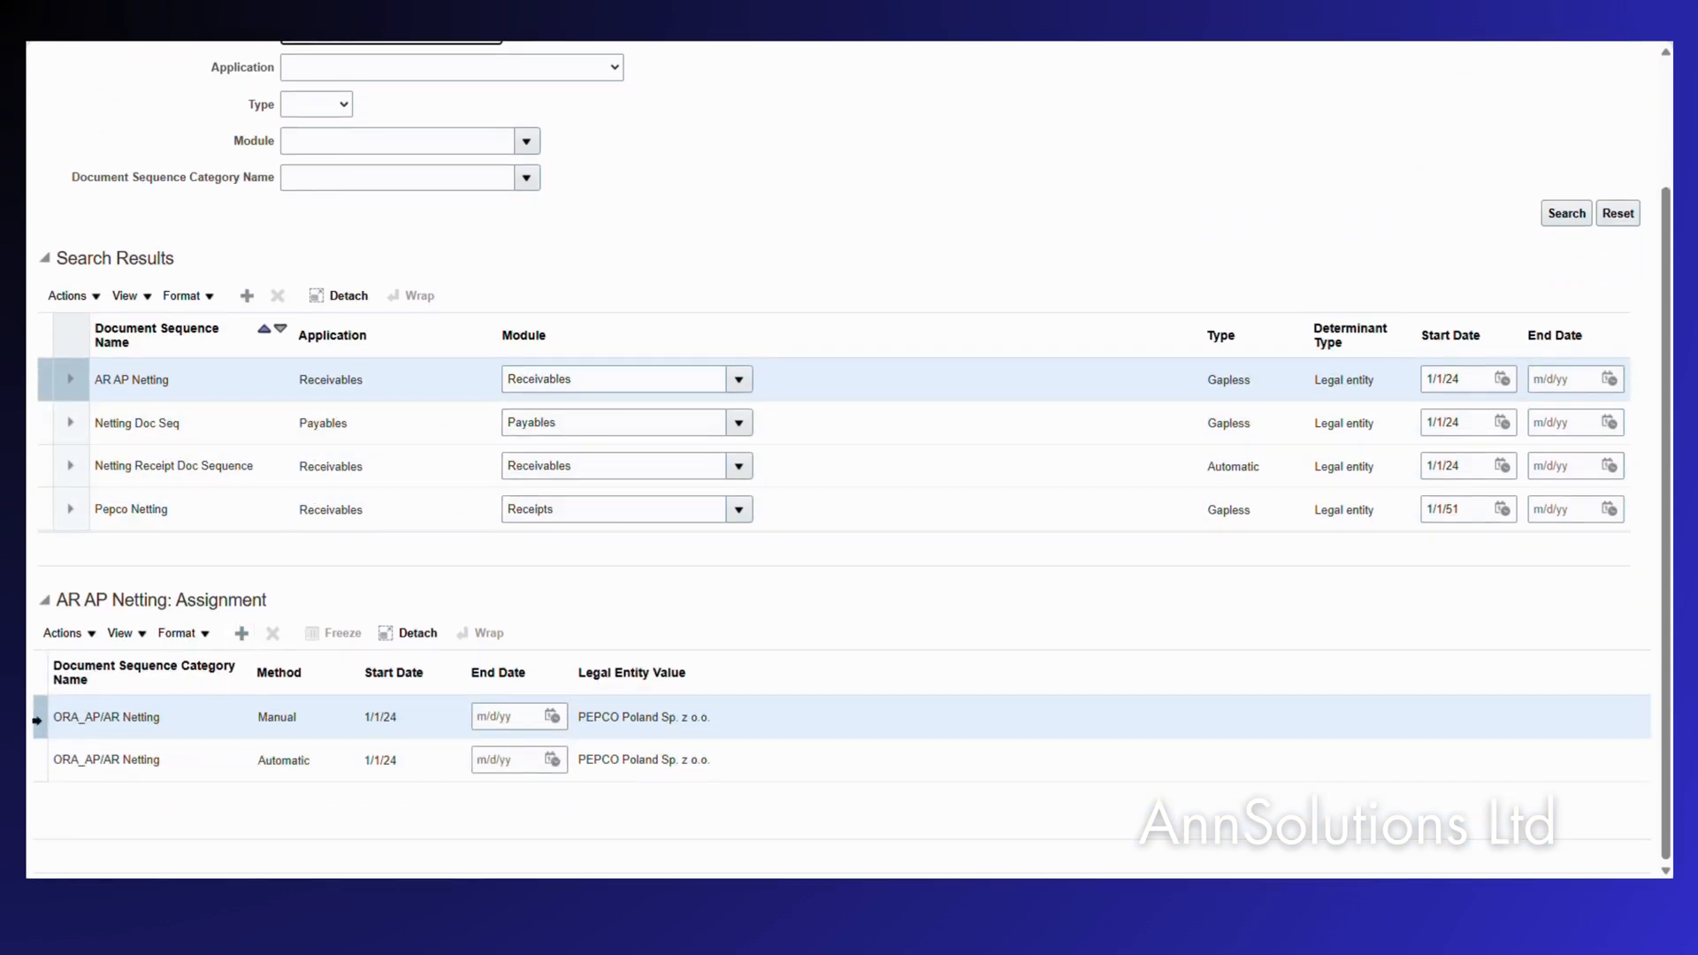
{"action": "left_click", "coordinate": [261, 762]}
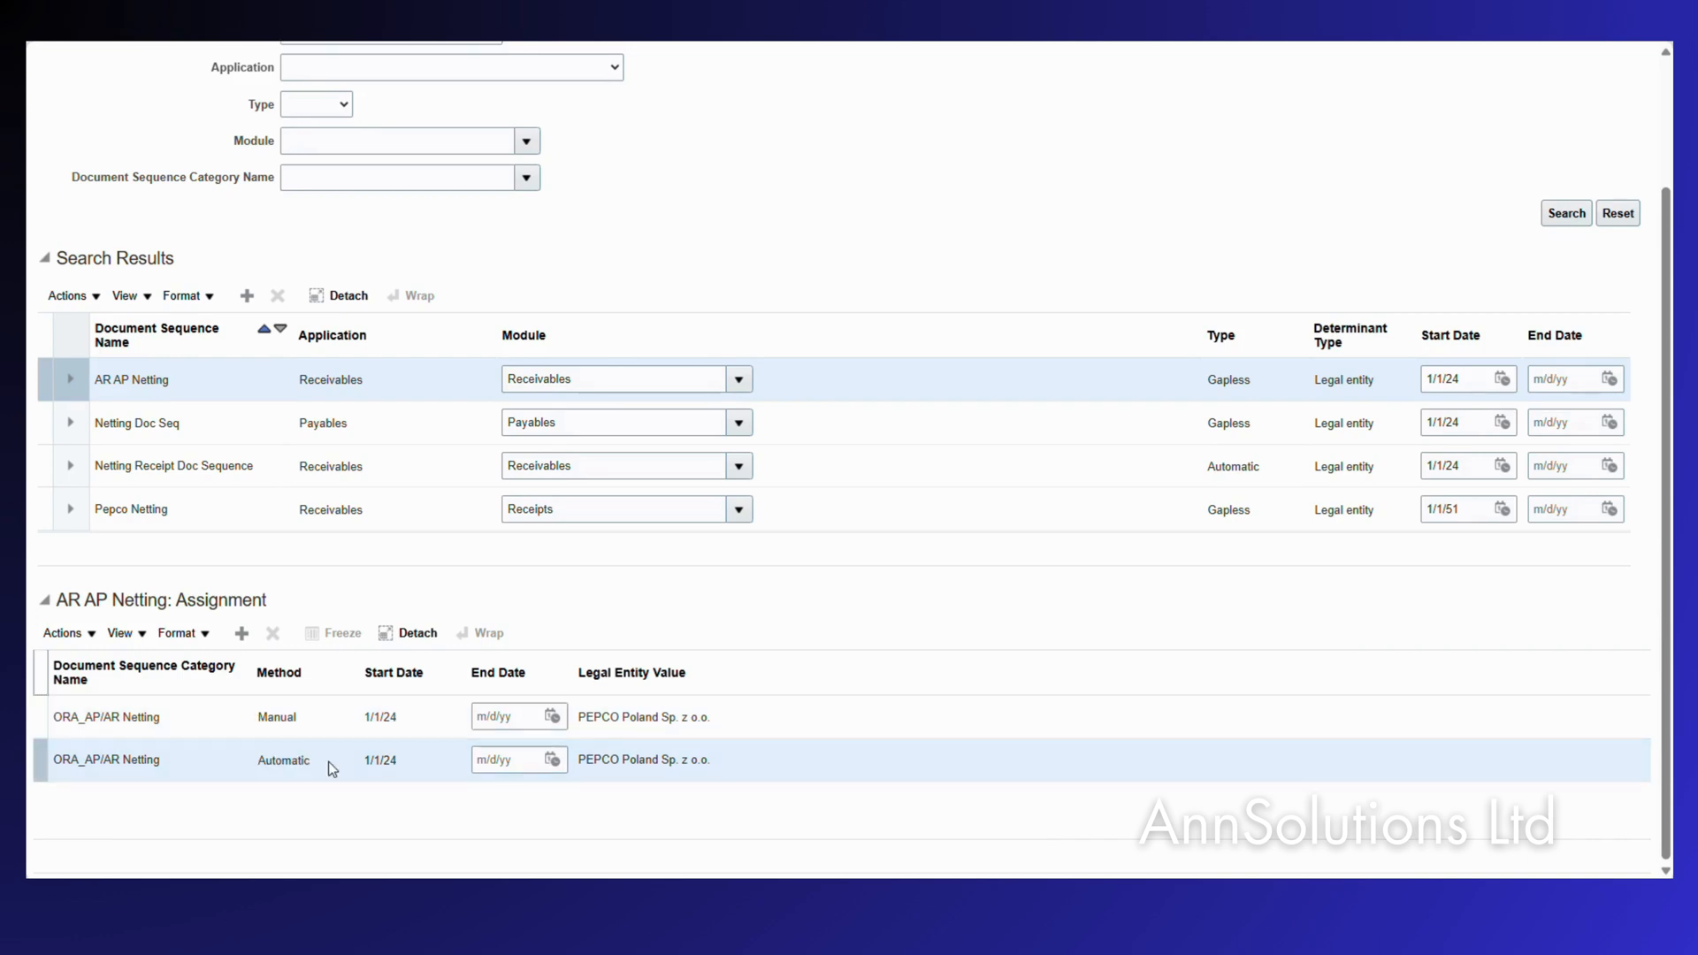
{"action": "left_click", "coordinate": [248, 719]}
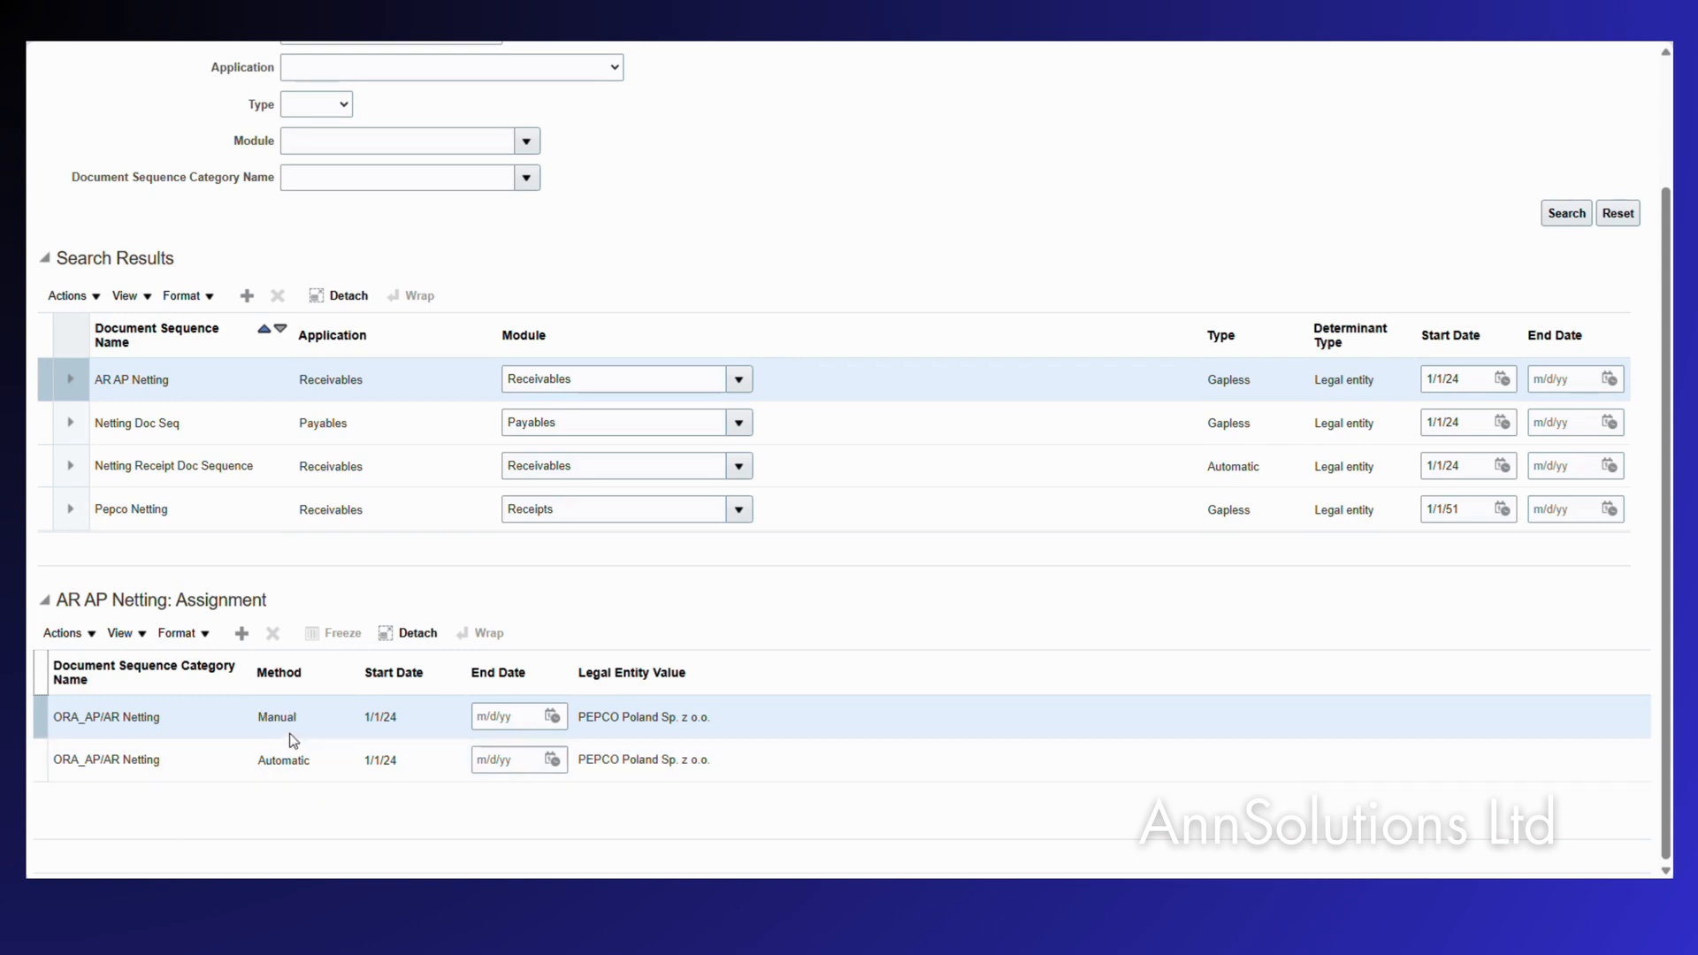
{"action": "scroll", "coordinate": [839, 475], "scroll_direction": "up", "scroll_amount": 3}
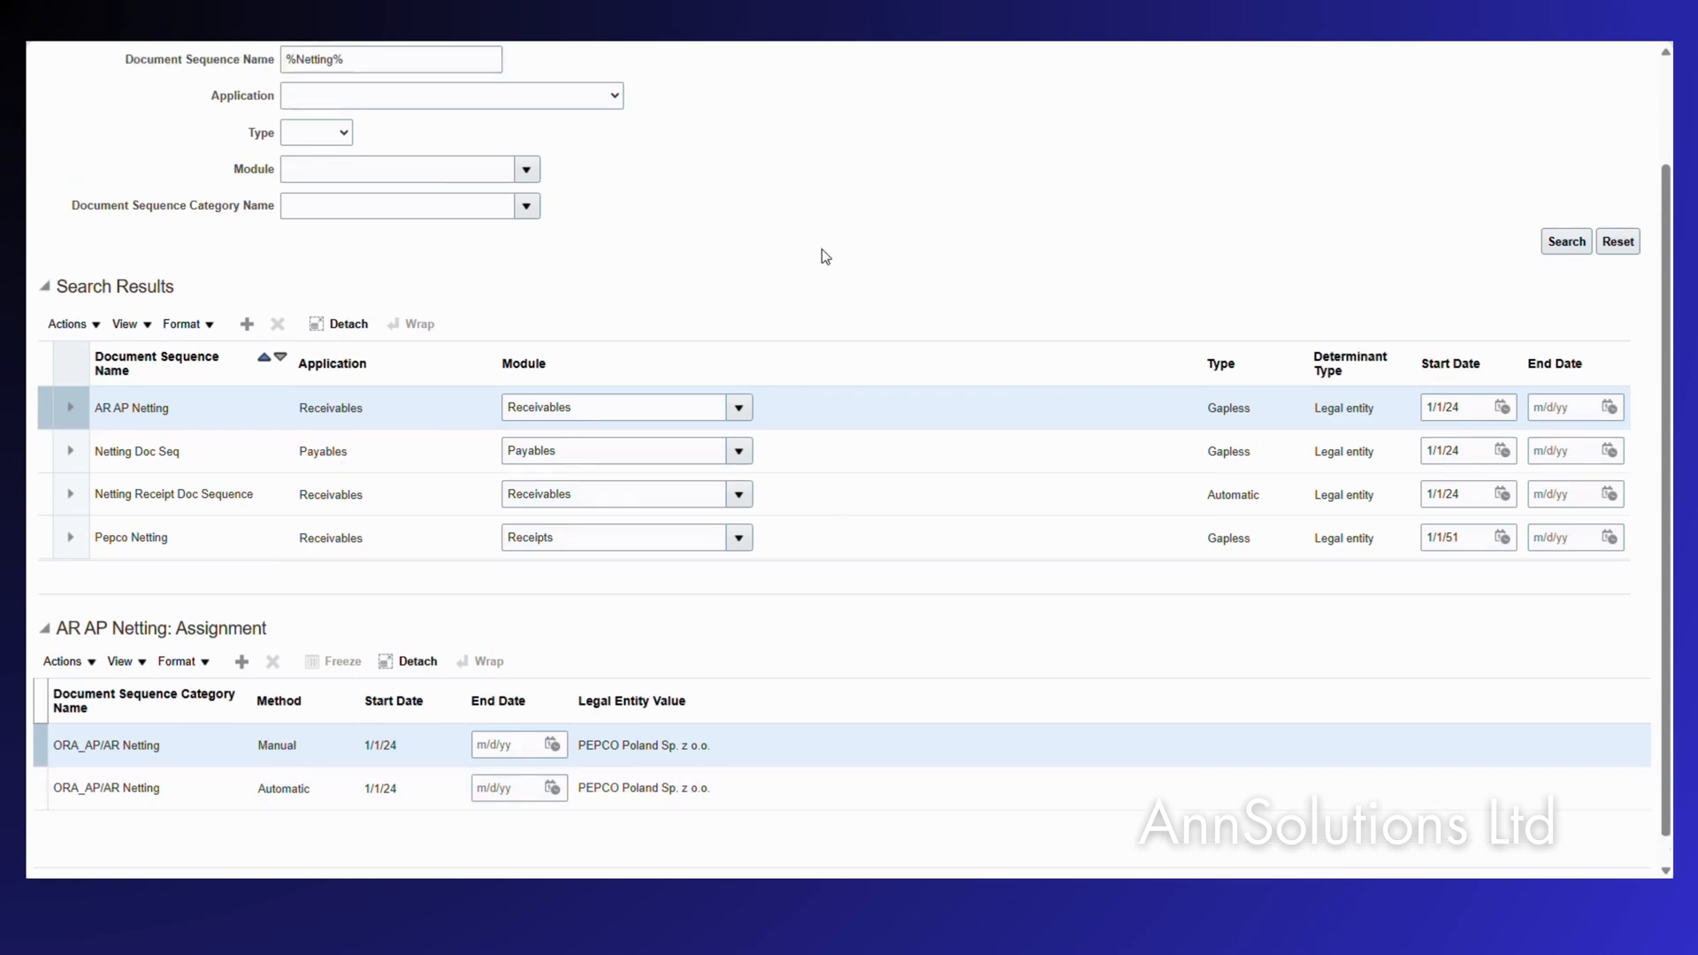
{"action": "mouse_move", "coordinate": [45, 183]}
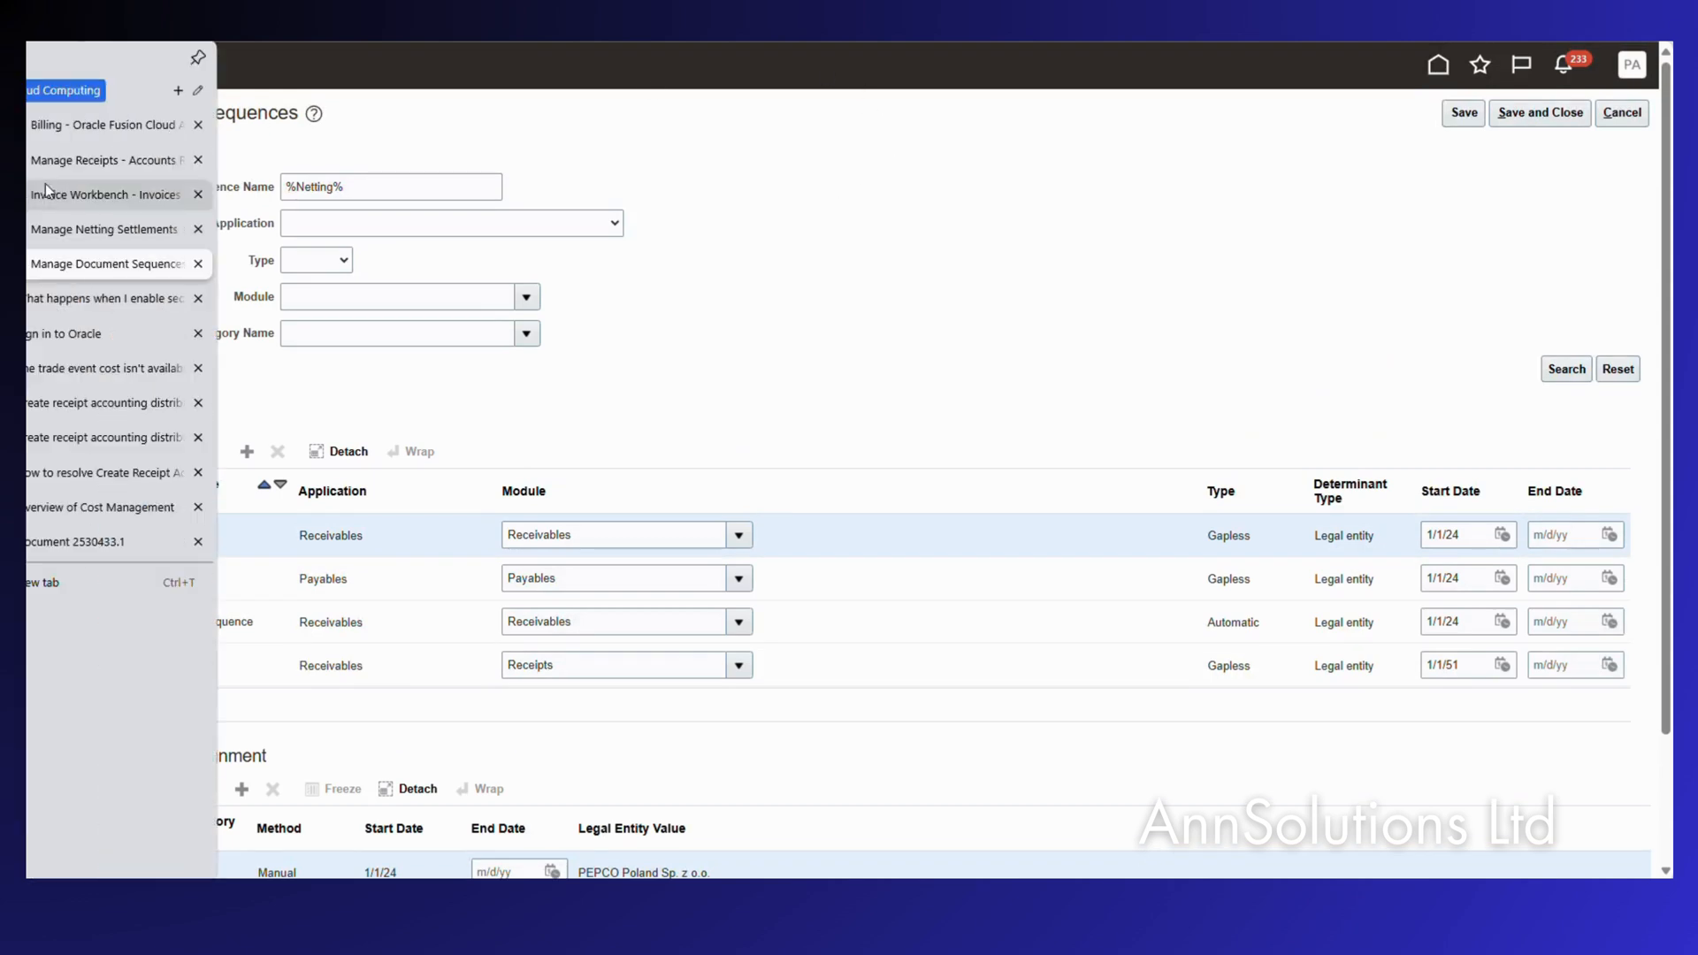
{"action": "left_click", "coordinate": [53, 230]}
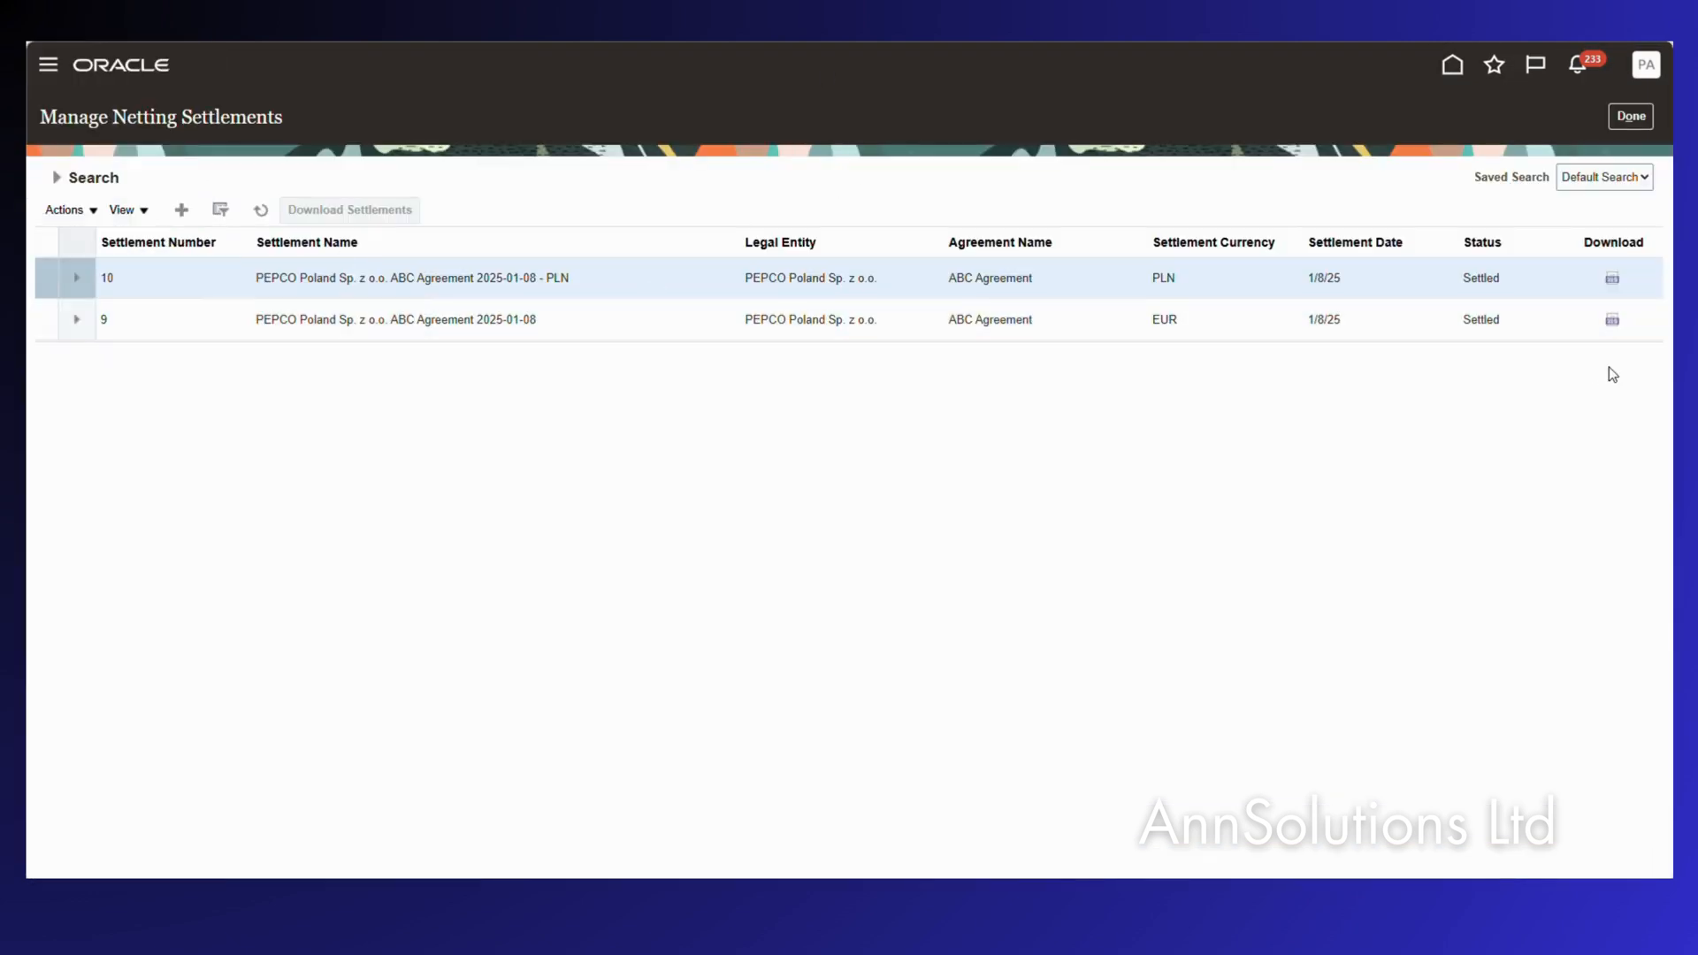
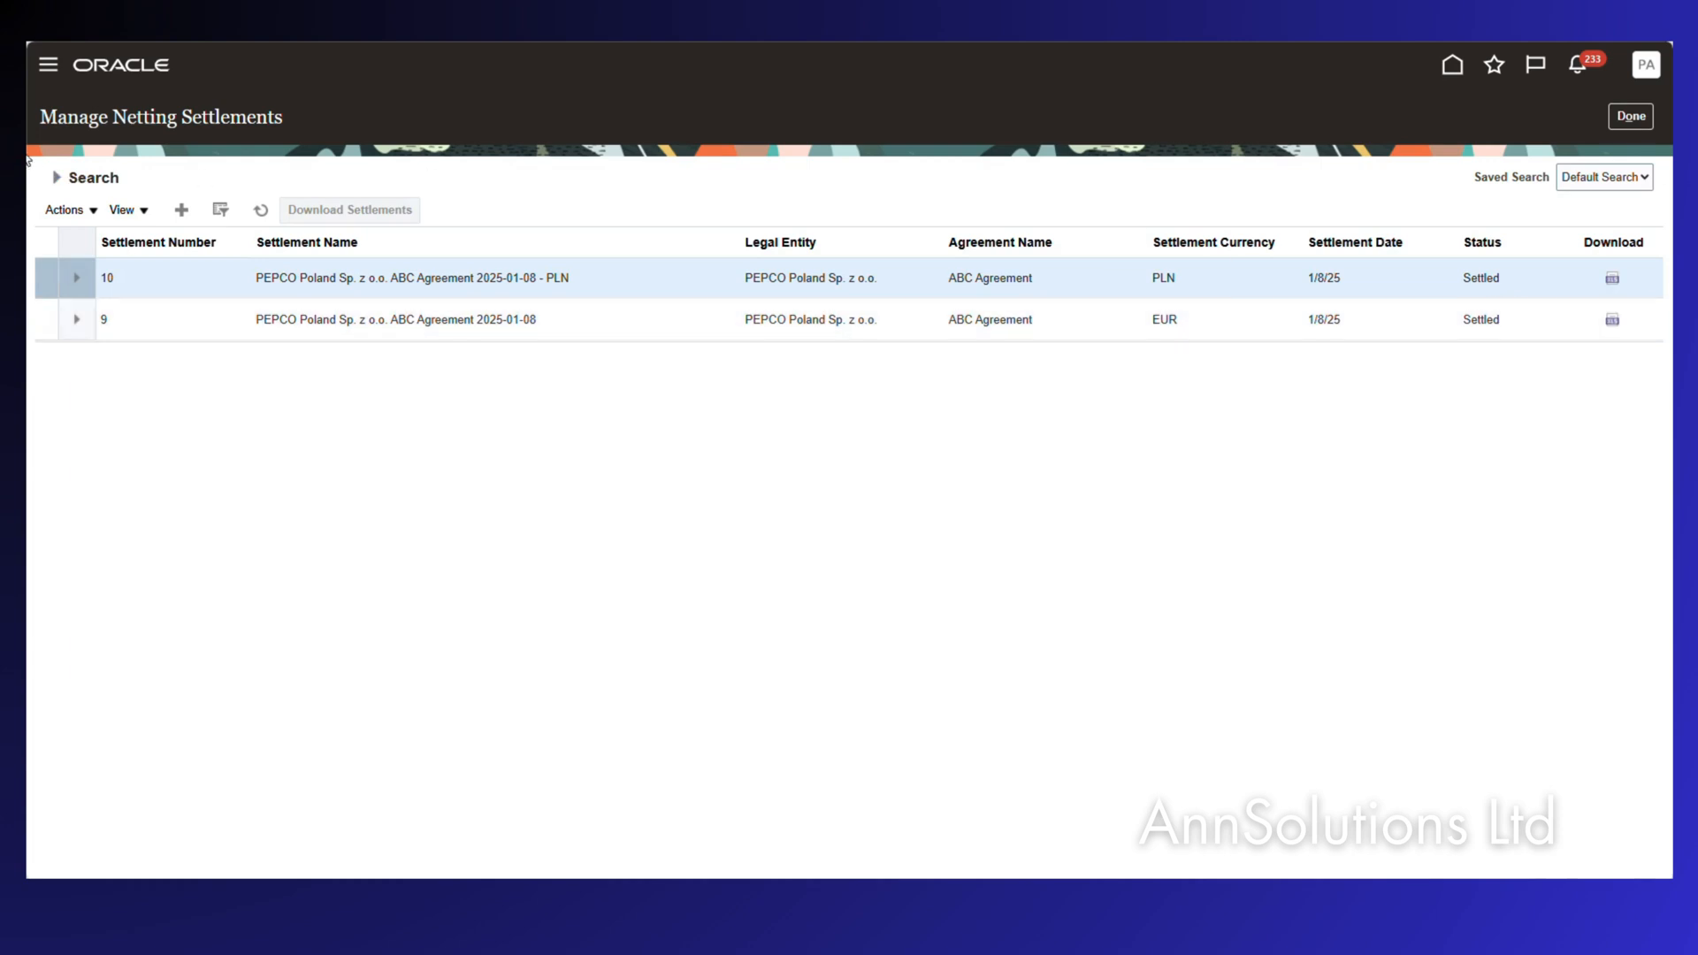
Switch to the Billing – Oracle Fusion Cloud browser tab showing Manage Transactions.
{"action": "mouse_move", "coordinate": [36, 131]}
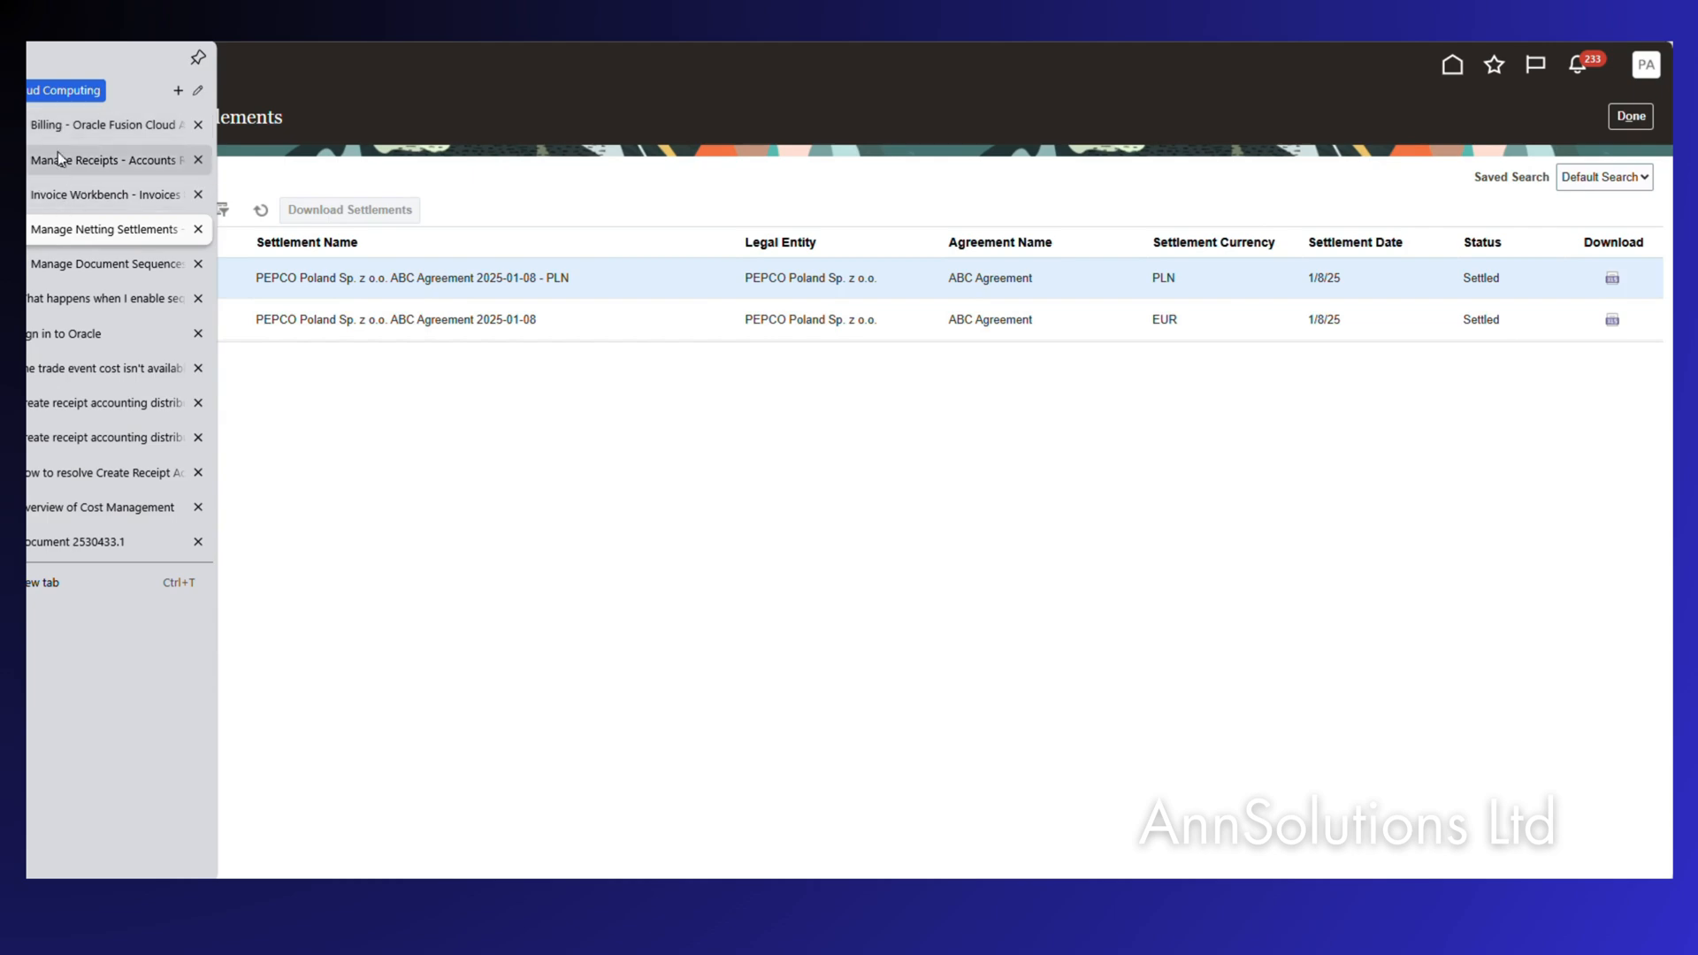
{"action": "left_click", "coordinate": [62, 125]}
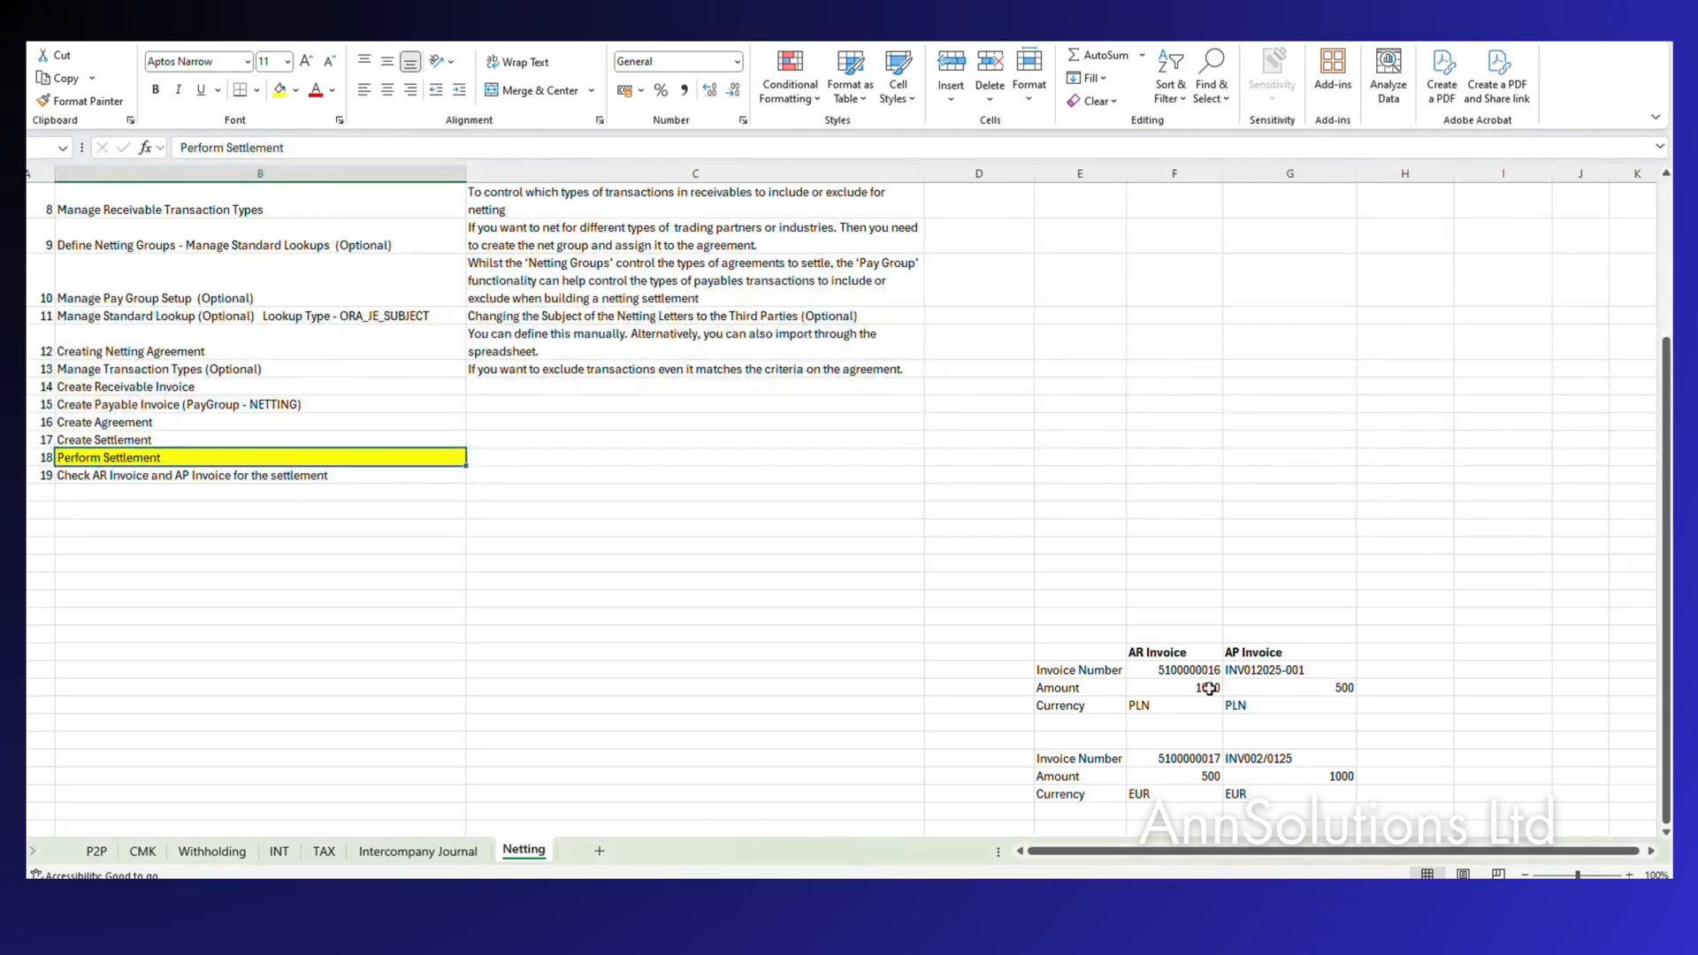
Enter 'Settle - 500' in column H beside the 500 PLN AP invoice amount.
{"action": "left_click", "coordinate": [1309, 695]}
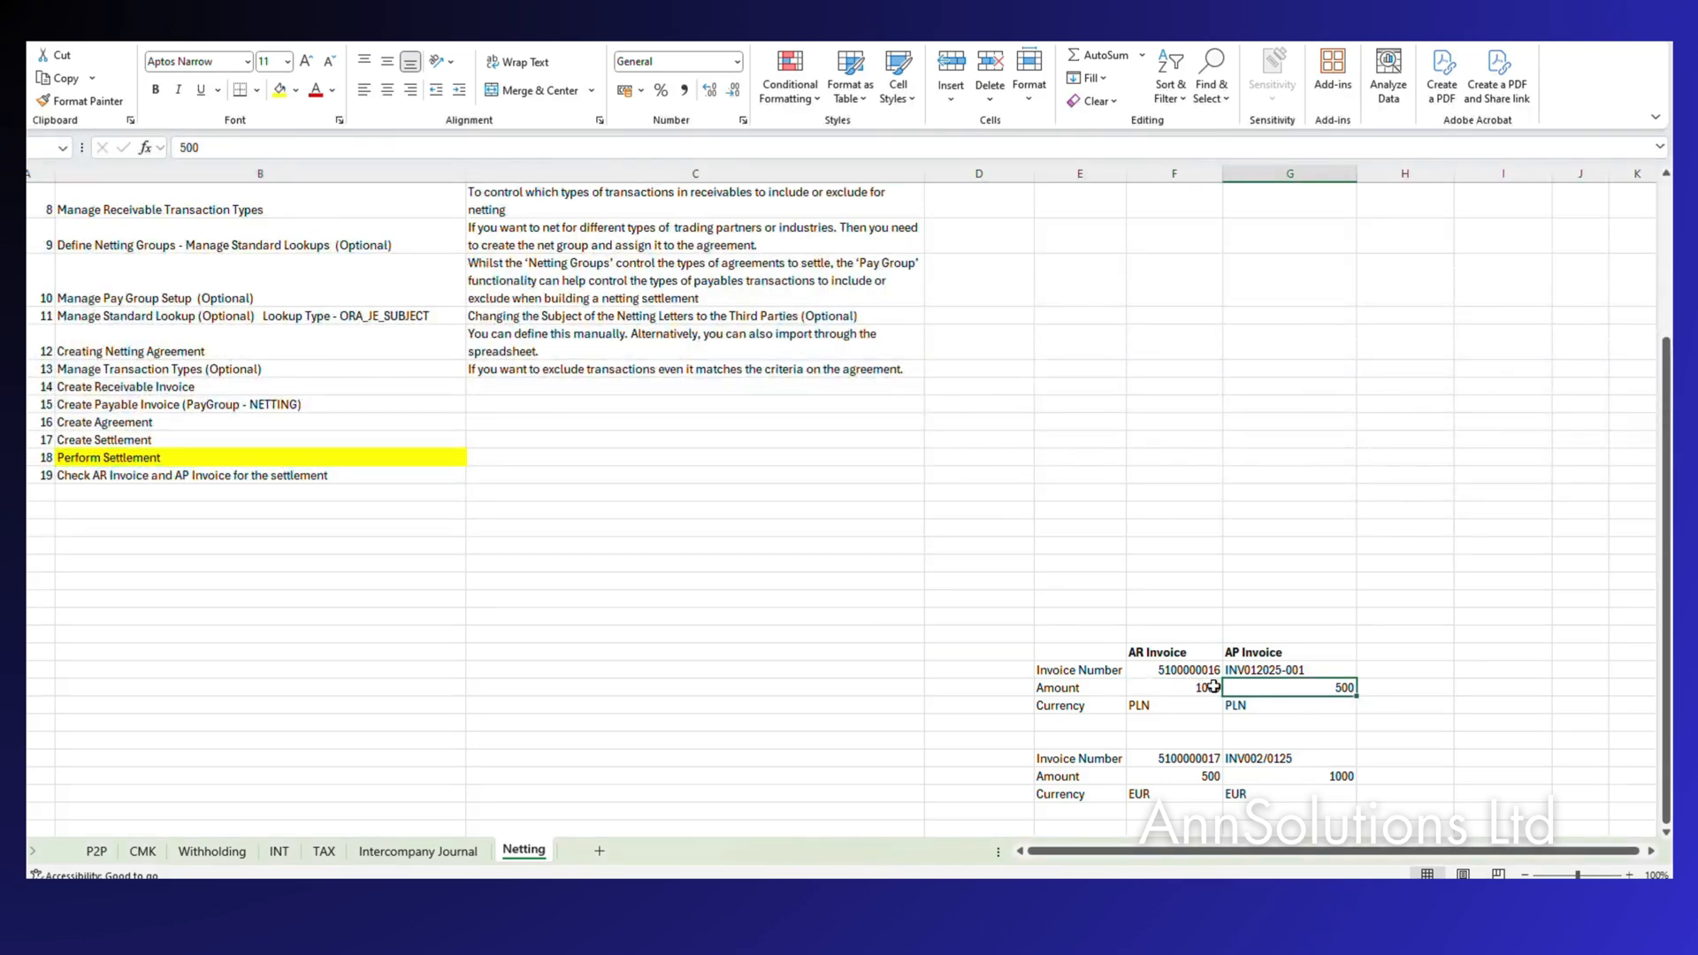
{"action": "left_click", "coordinate": [1413, 703]}
{"action": "left_click", "coordinate": [1429, 687]}
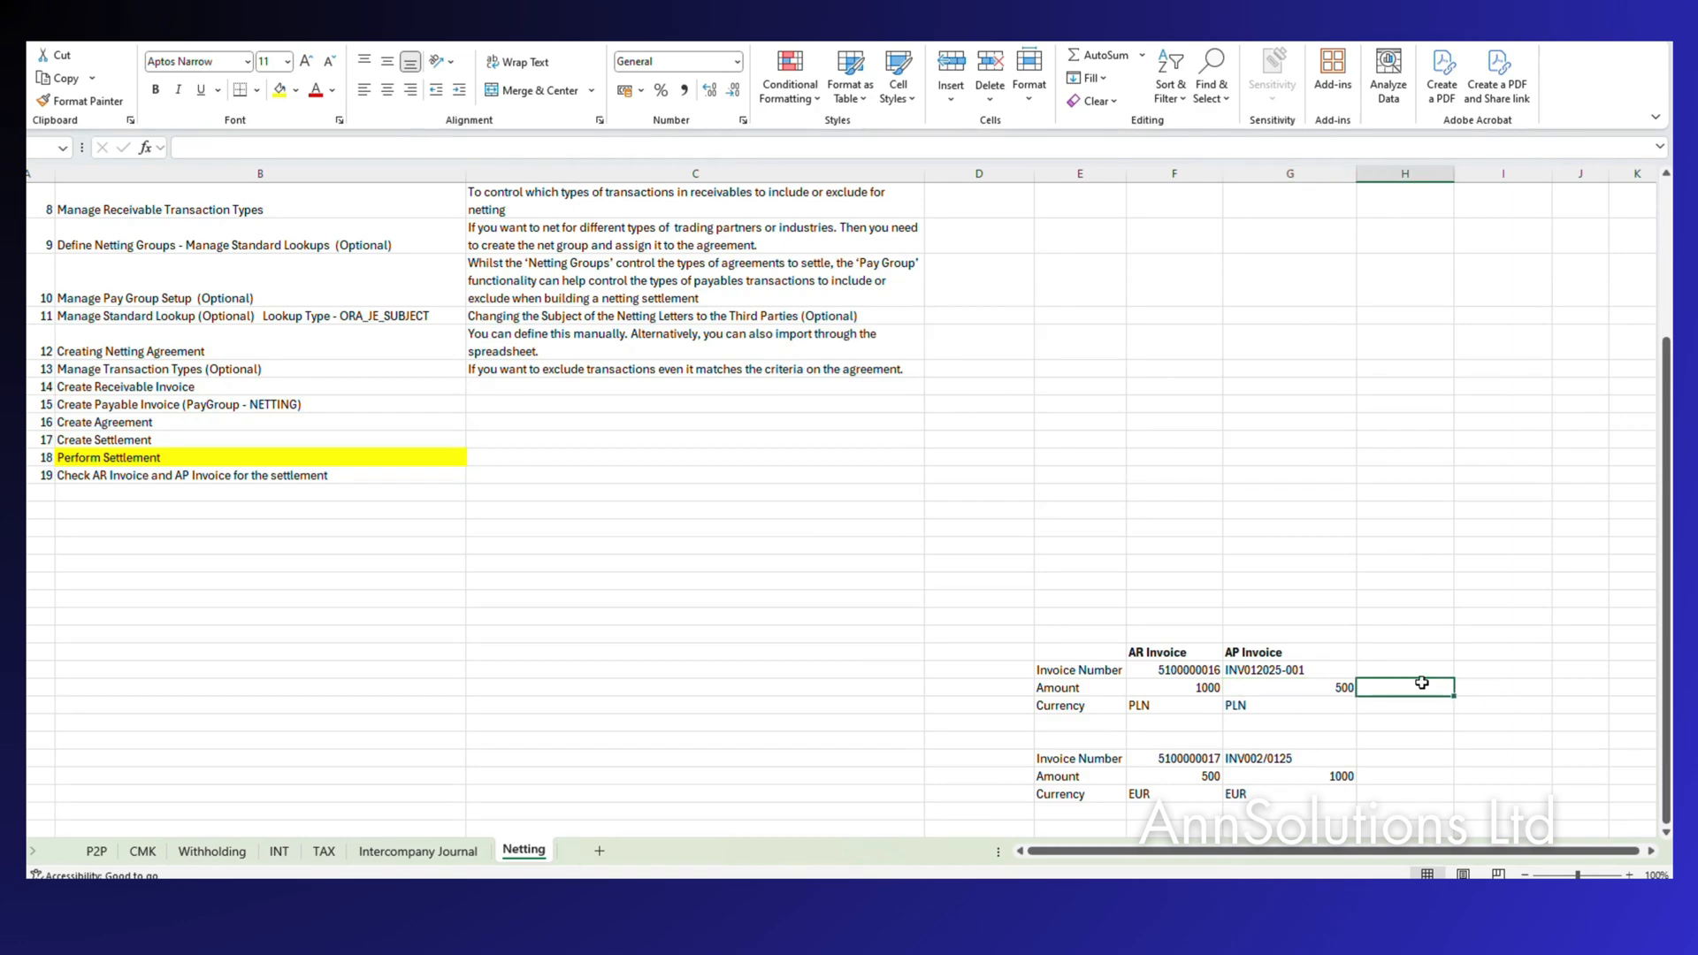
{"action": "type", "text": "Settle -"}
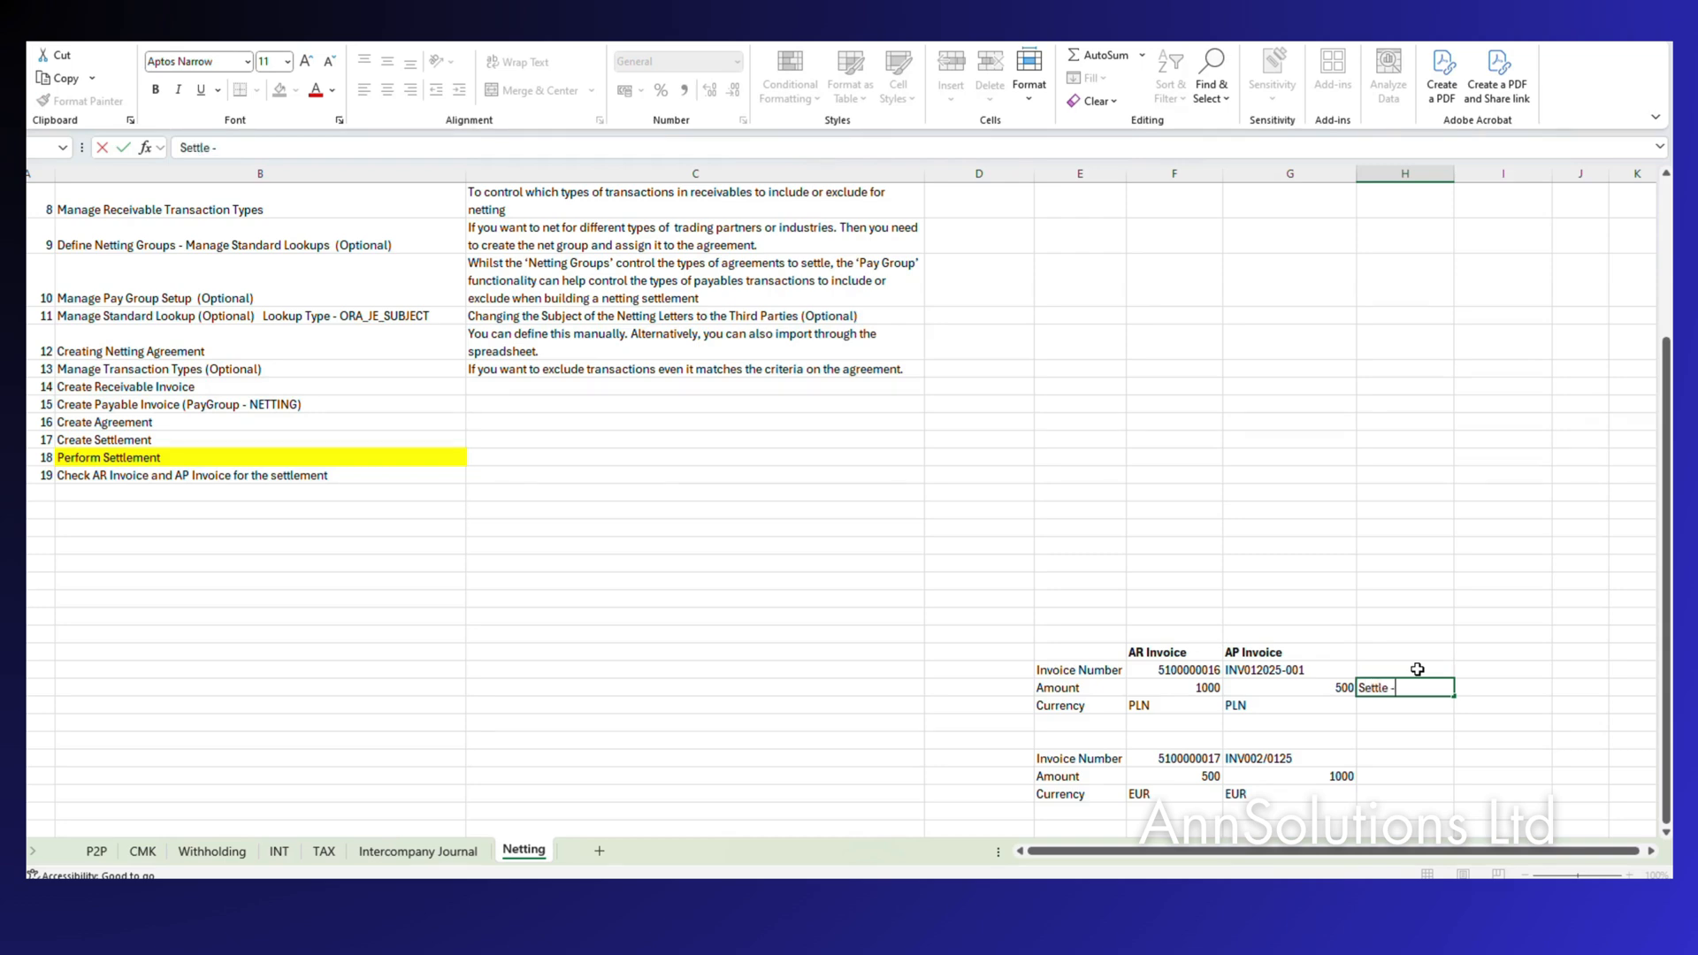
{"action": "type", "text": "500"}
{"action": "key", "text": "Return"}
Move the selection back to the 1000 AR invoice amount cell.
{"action": "key", "text": "Up"}
{"action": "key", "text": "Left"}
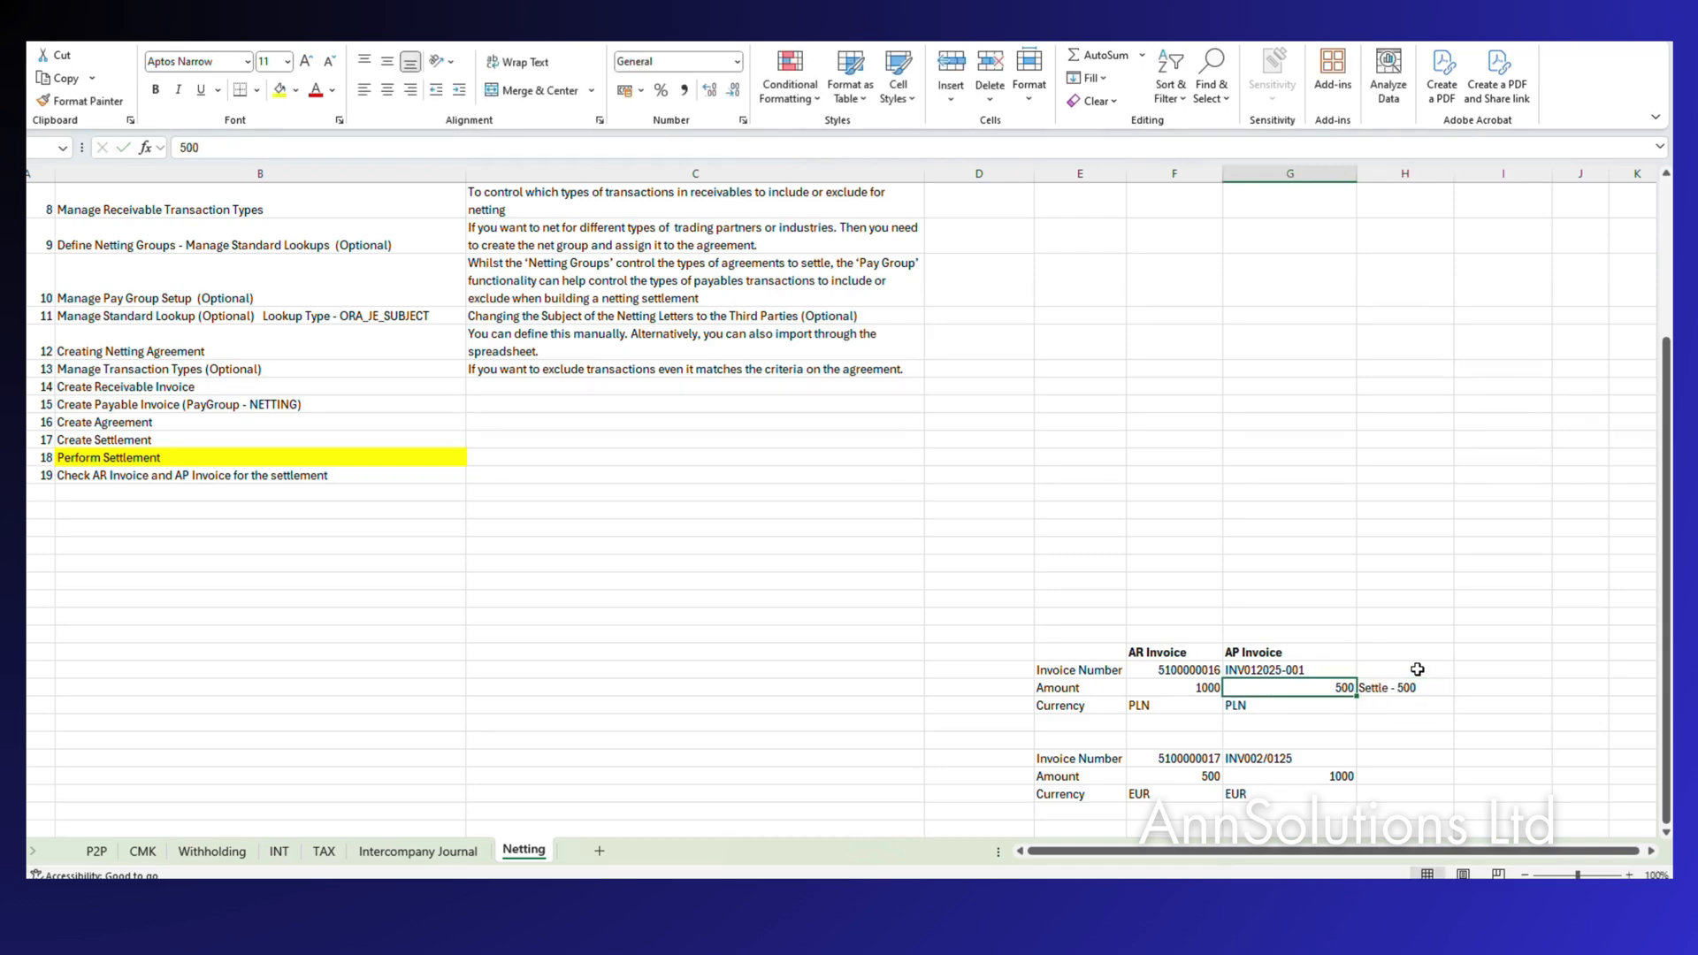
{"action": "key", "text": "Left"}
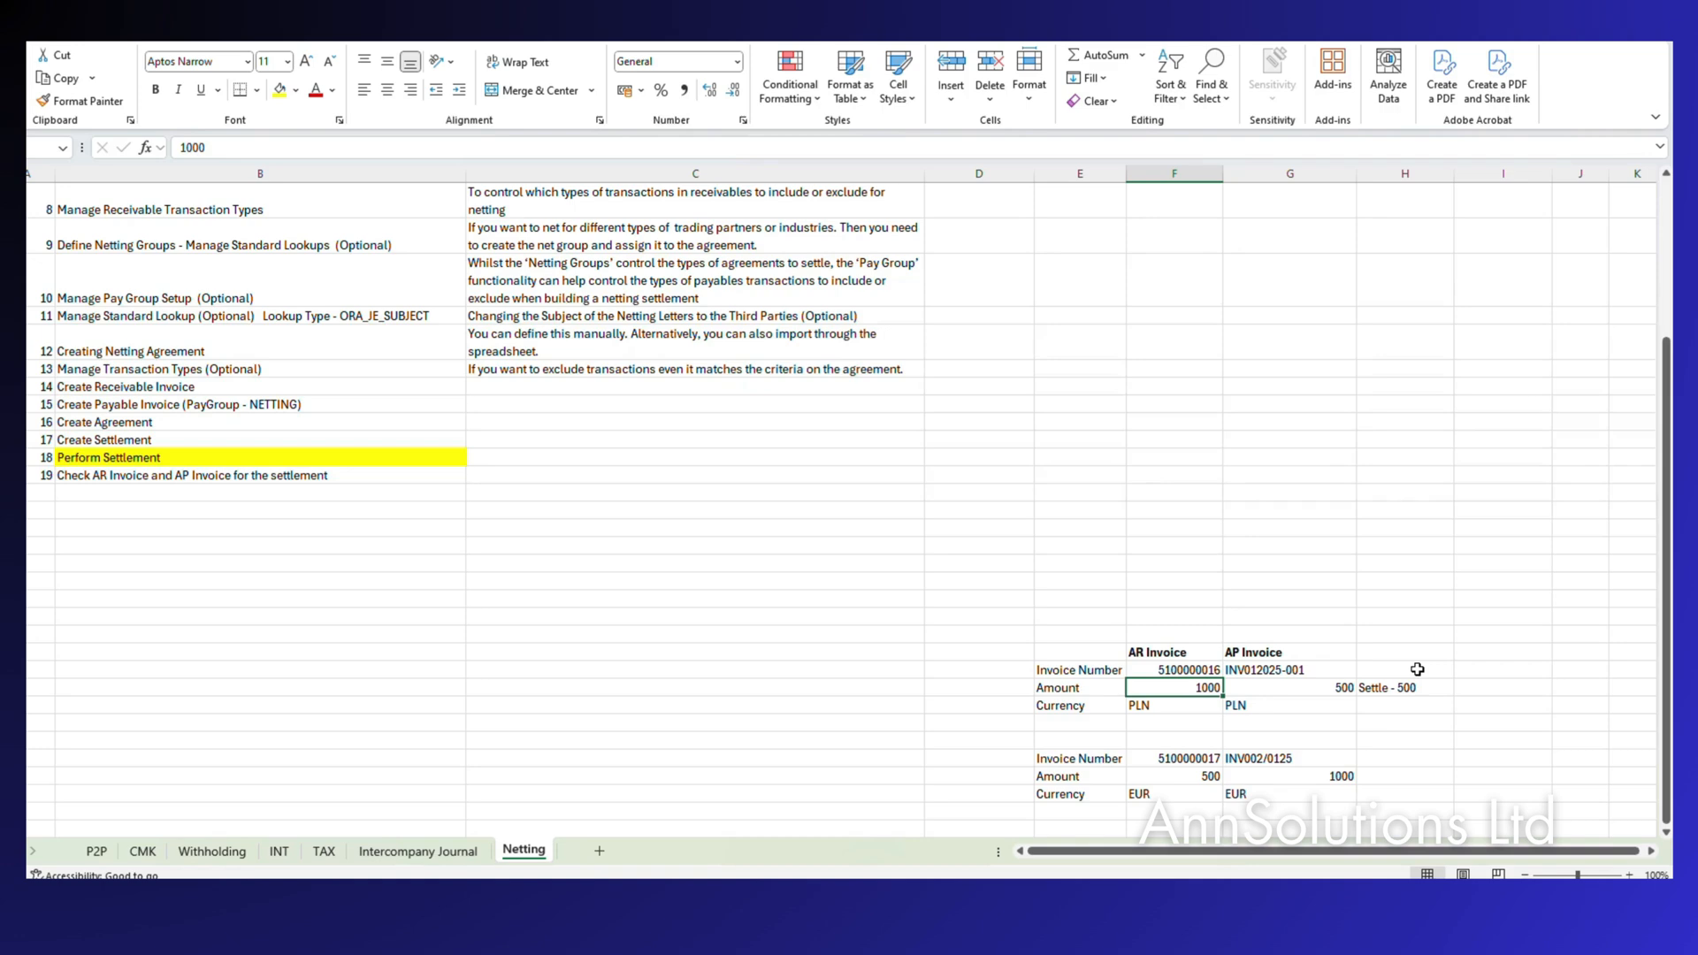
{"action": "key", "text": "Left"}
{"action": "key", "text": "Right"}
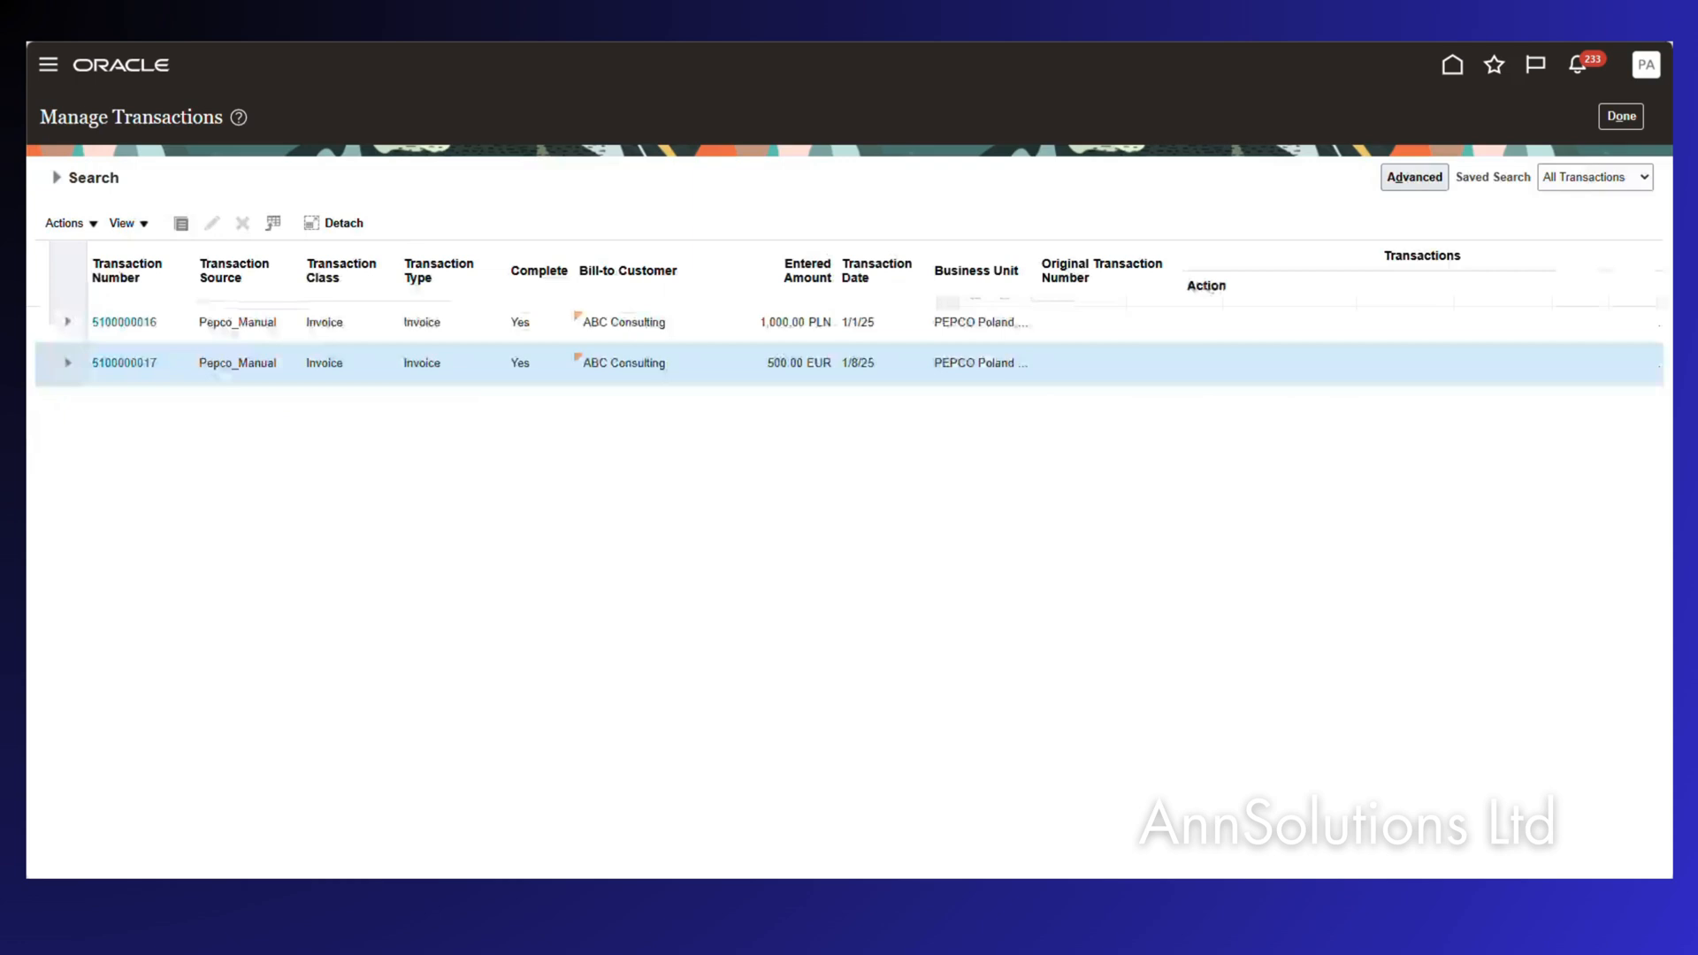
{"action": "left_click", "coordinate": [122, 320]}
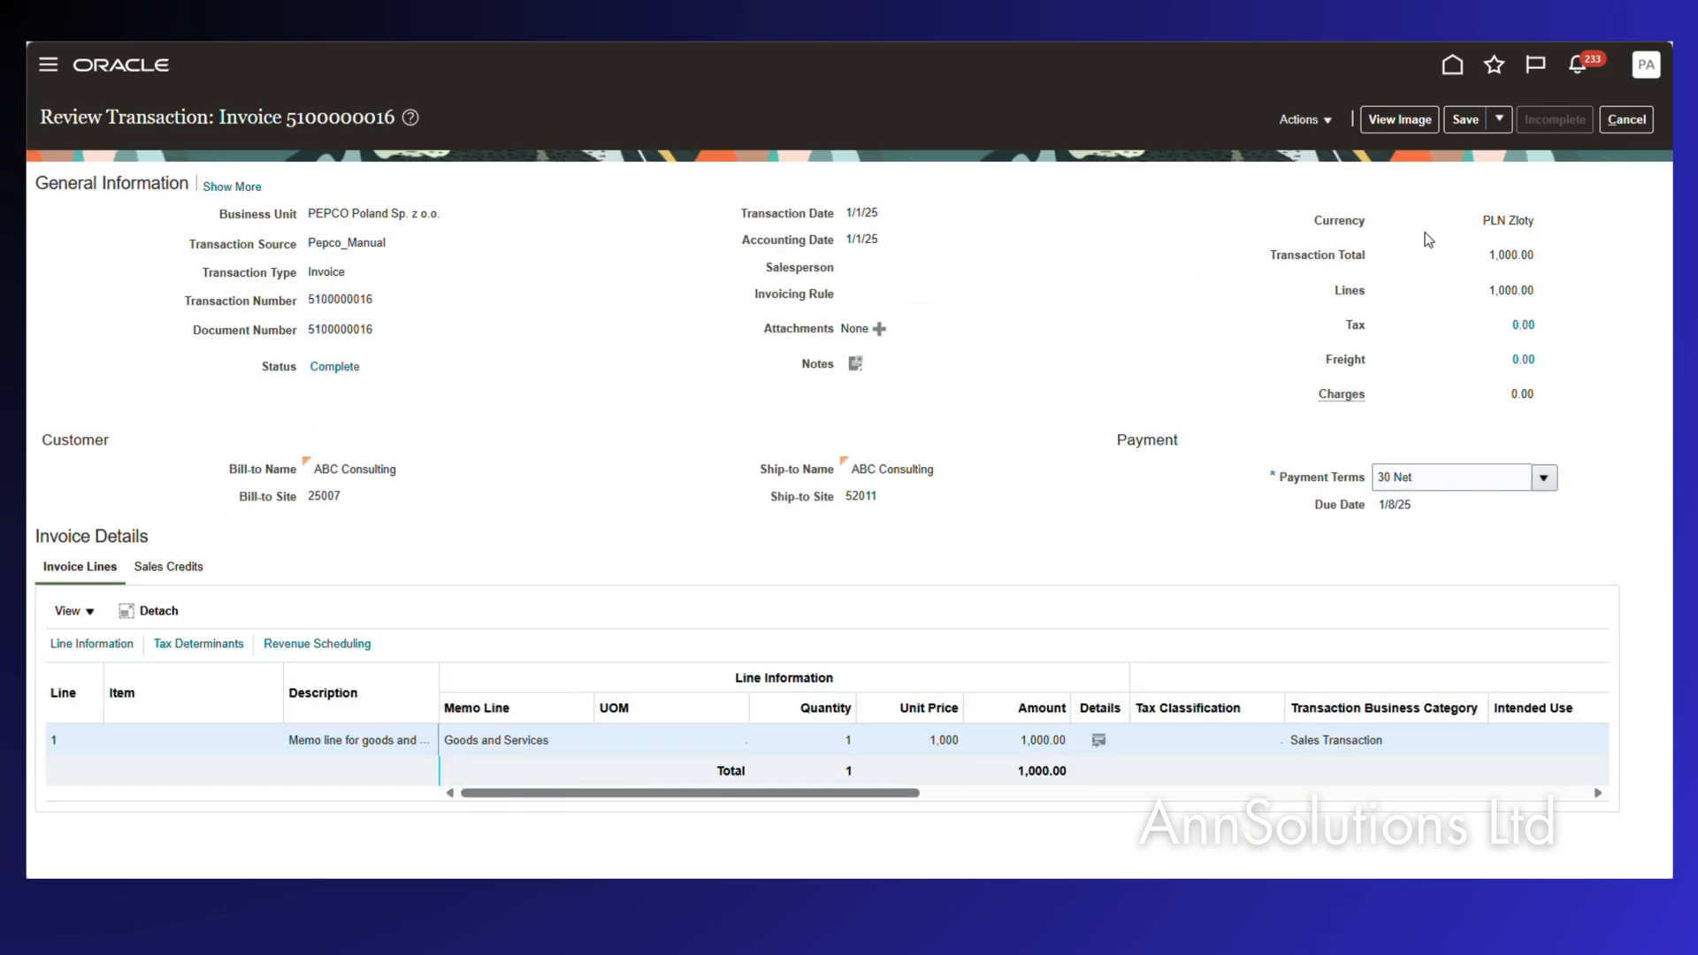
{"action": "left_click", "coordinate": [1302, 119]}
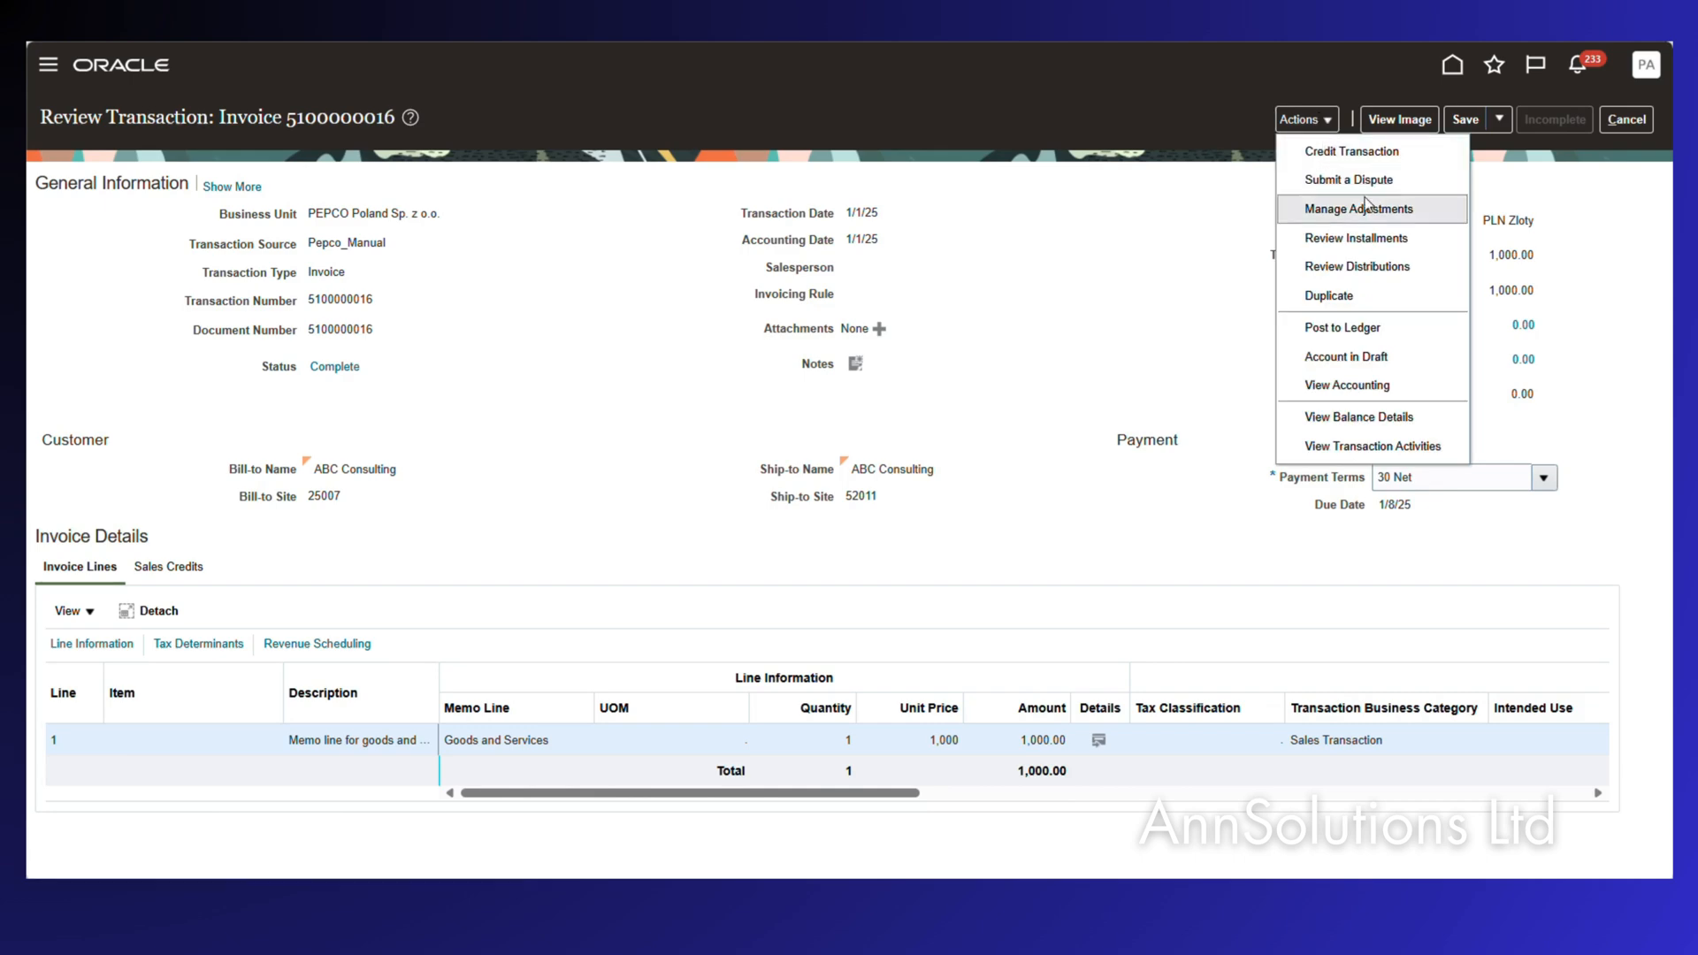
{"action": "left_click", "coordinate": [1341, 240]}
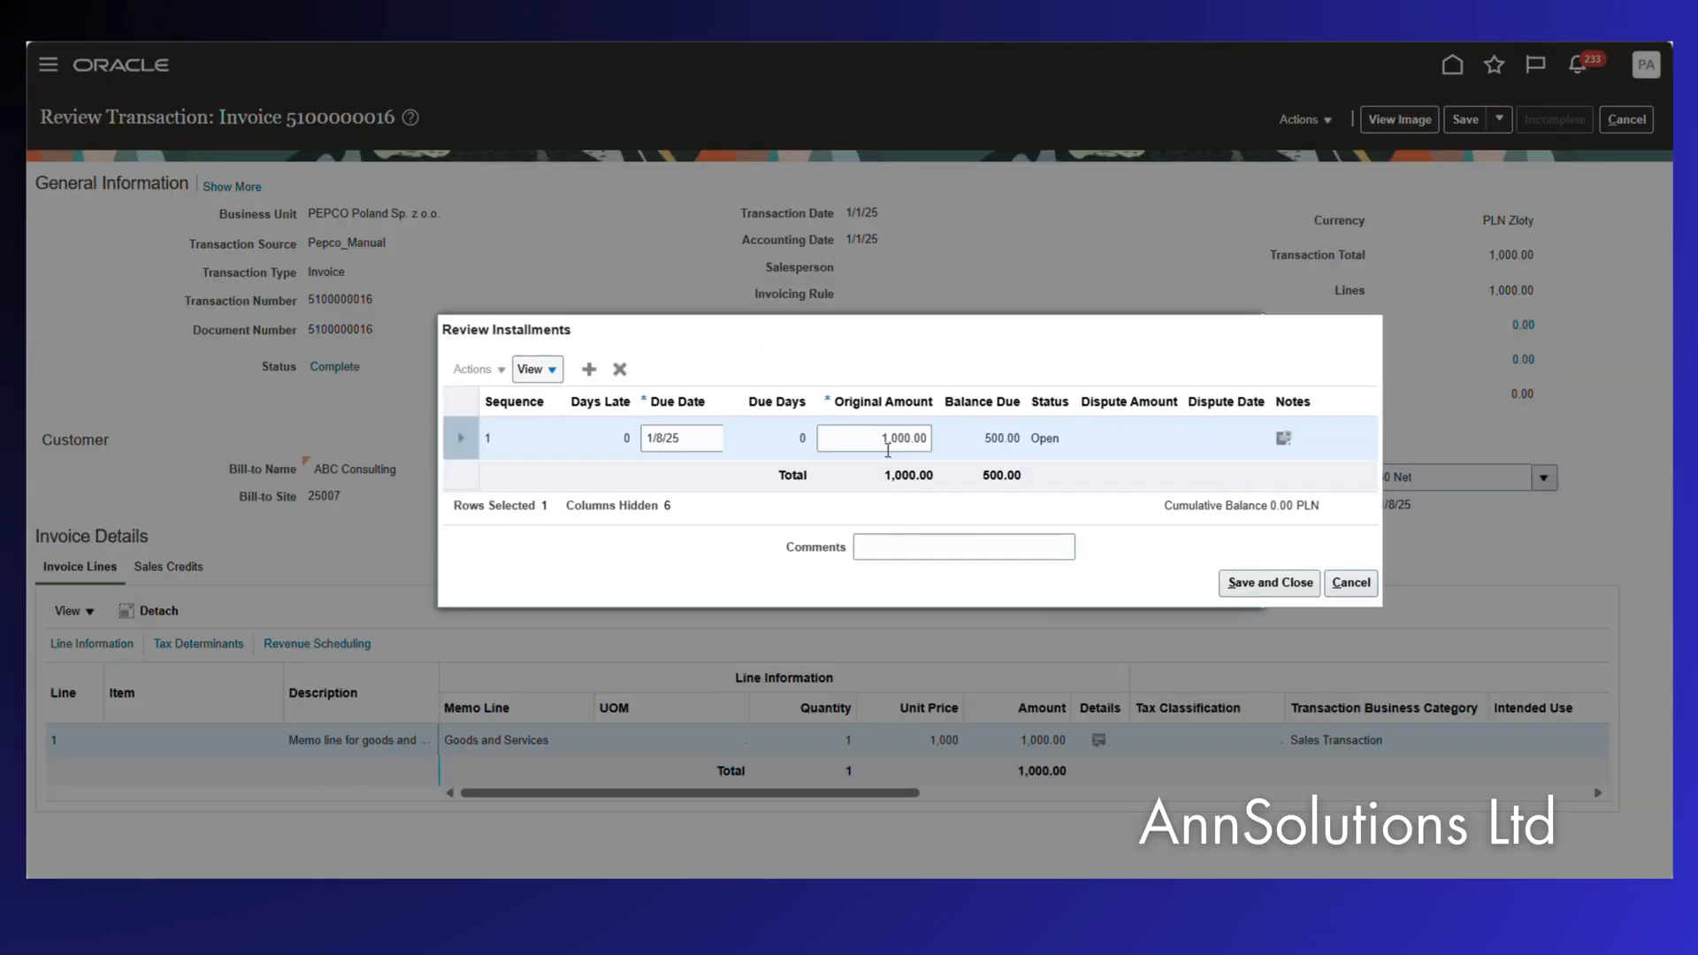
{"action": "left_click_drag", "start_coordinate": [982, 442], "coordinate": [1024, 438]}
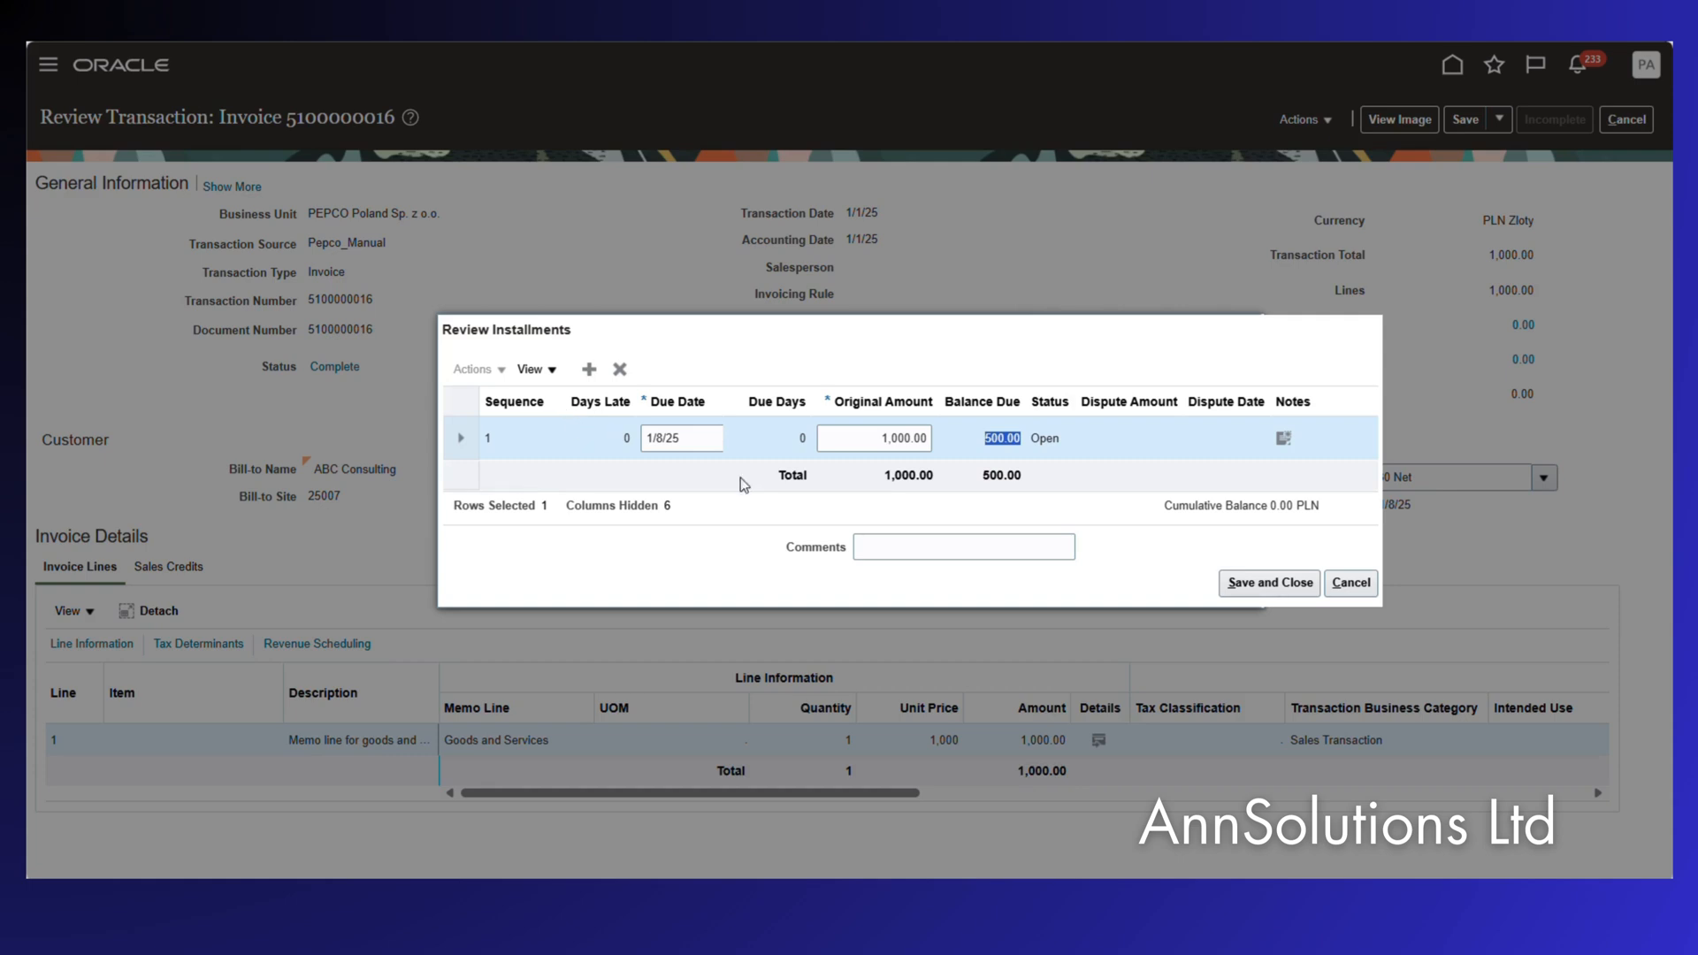
{"action": "left_click", "coordinate": [1350, 582]}
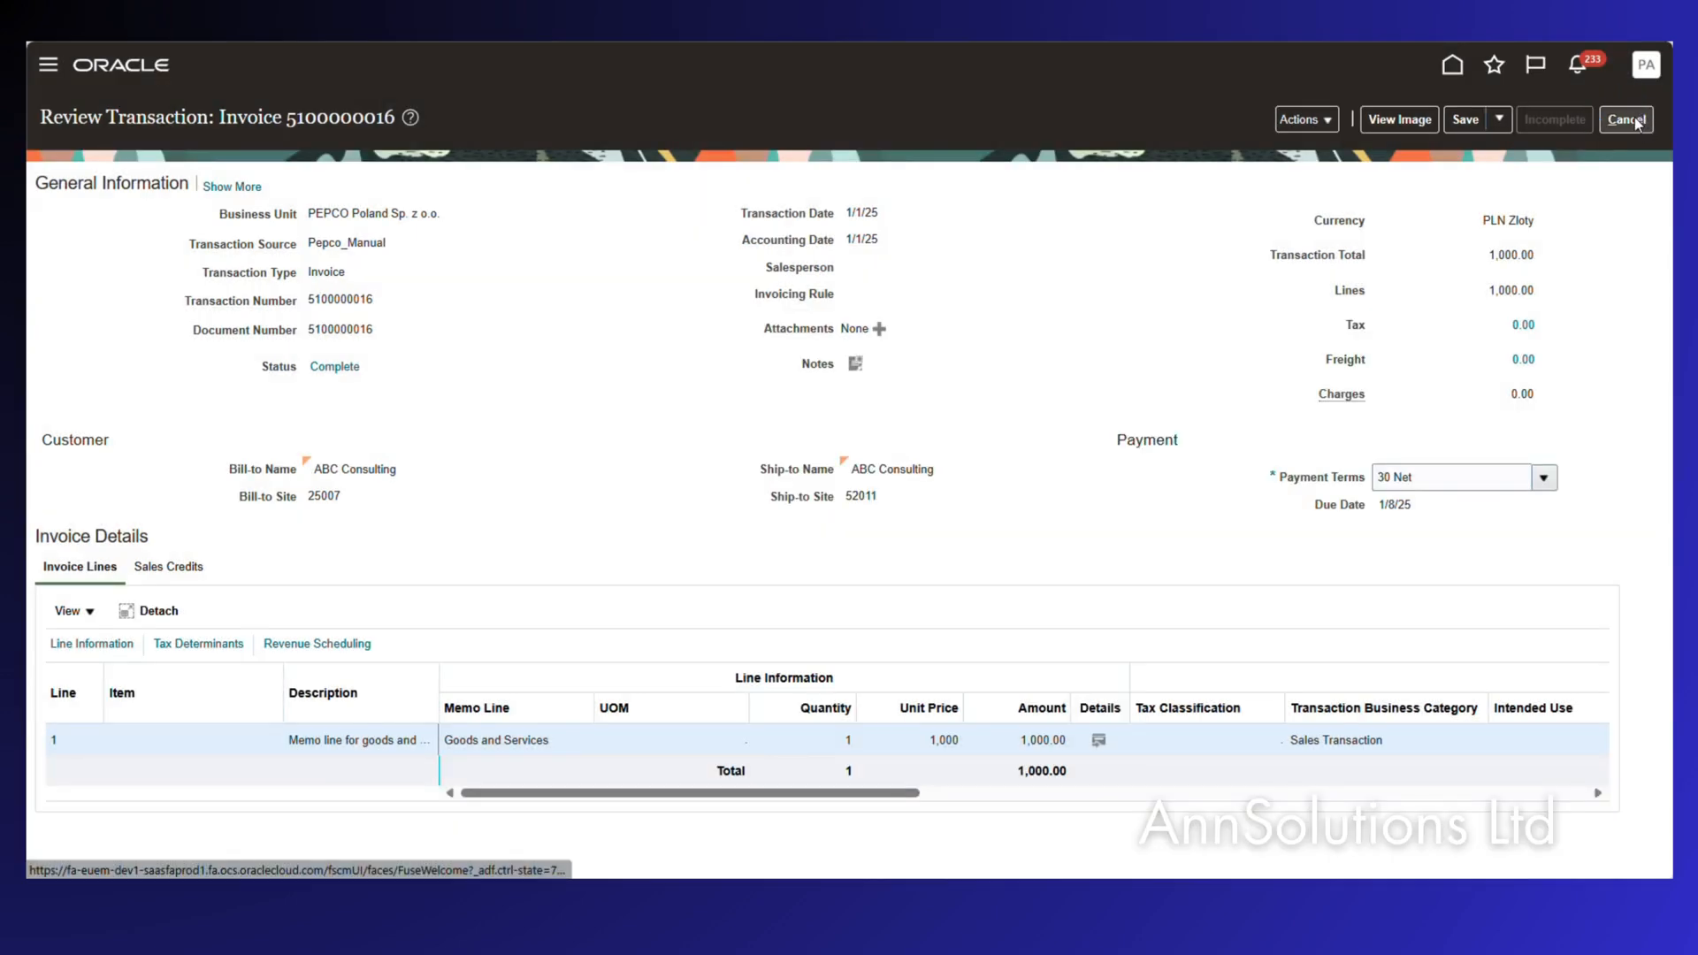
{"action": "left_click", "coordinate": [1627, 119]}
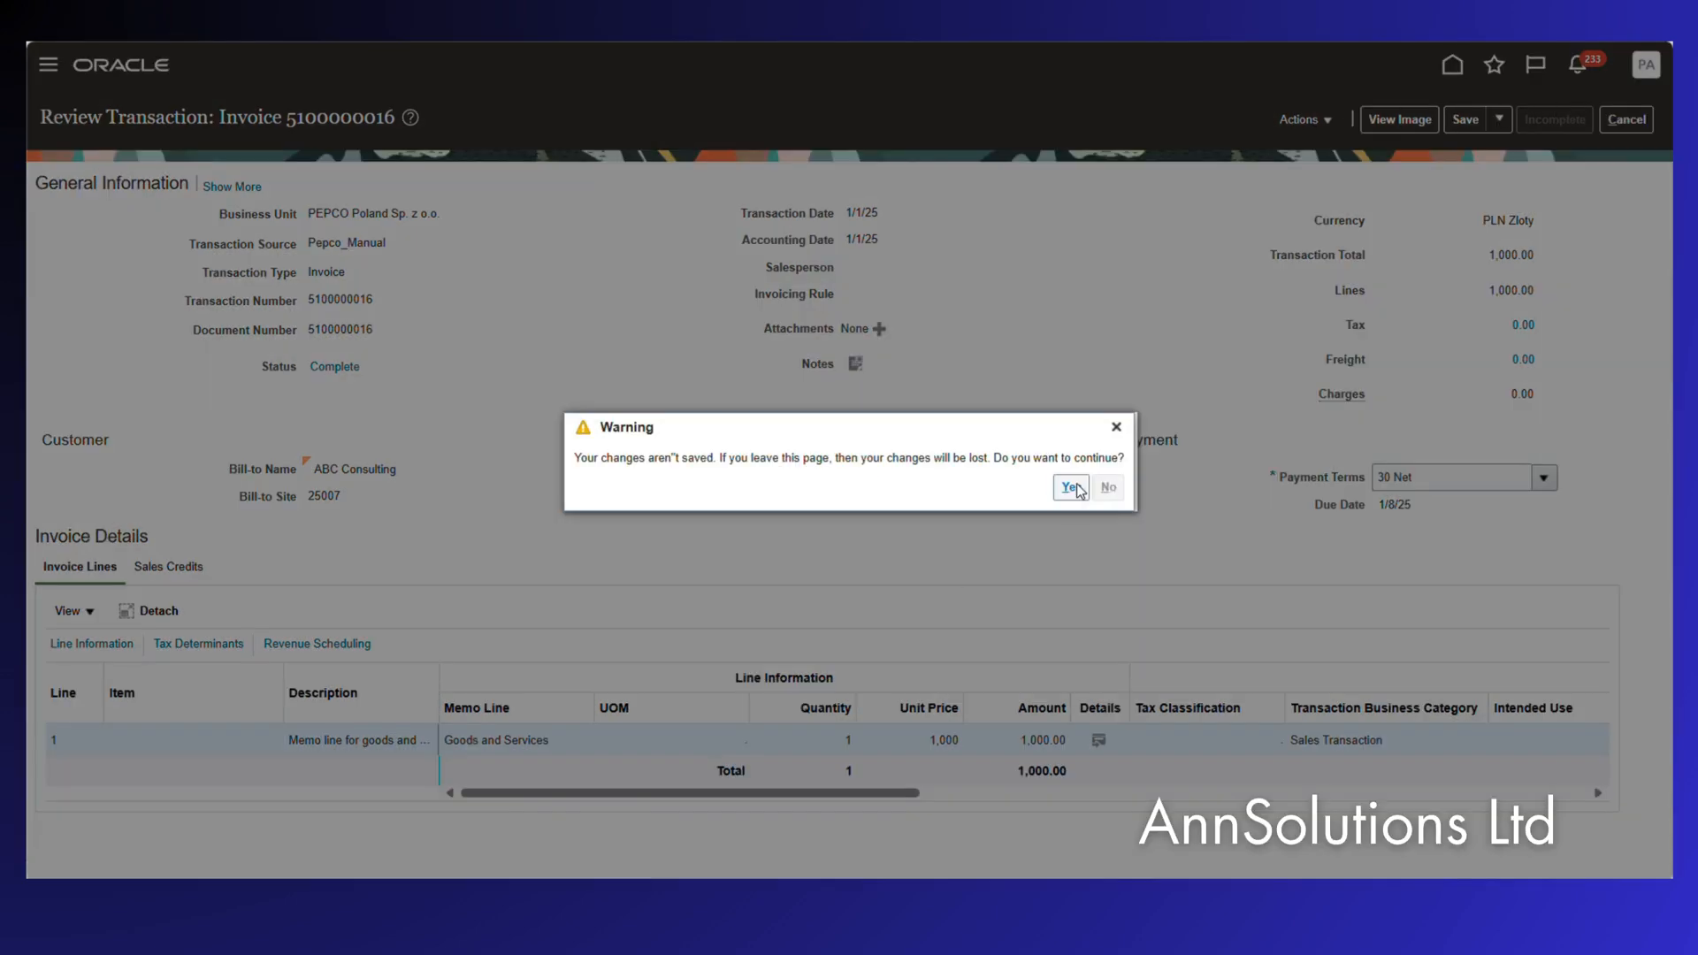
{"action": "left_click", "coordinate": [1070, 487]}
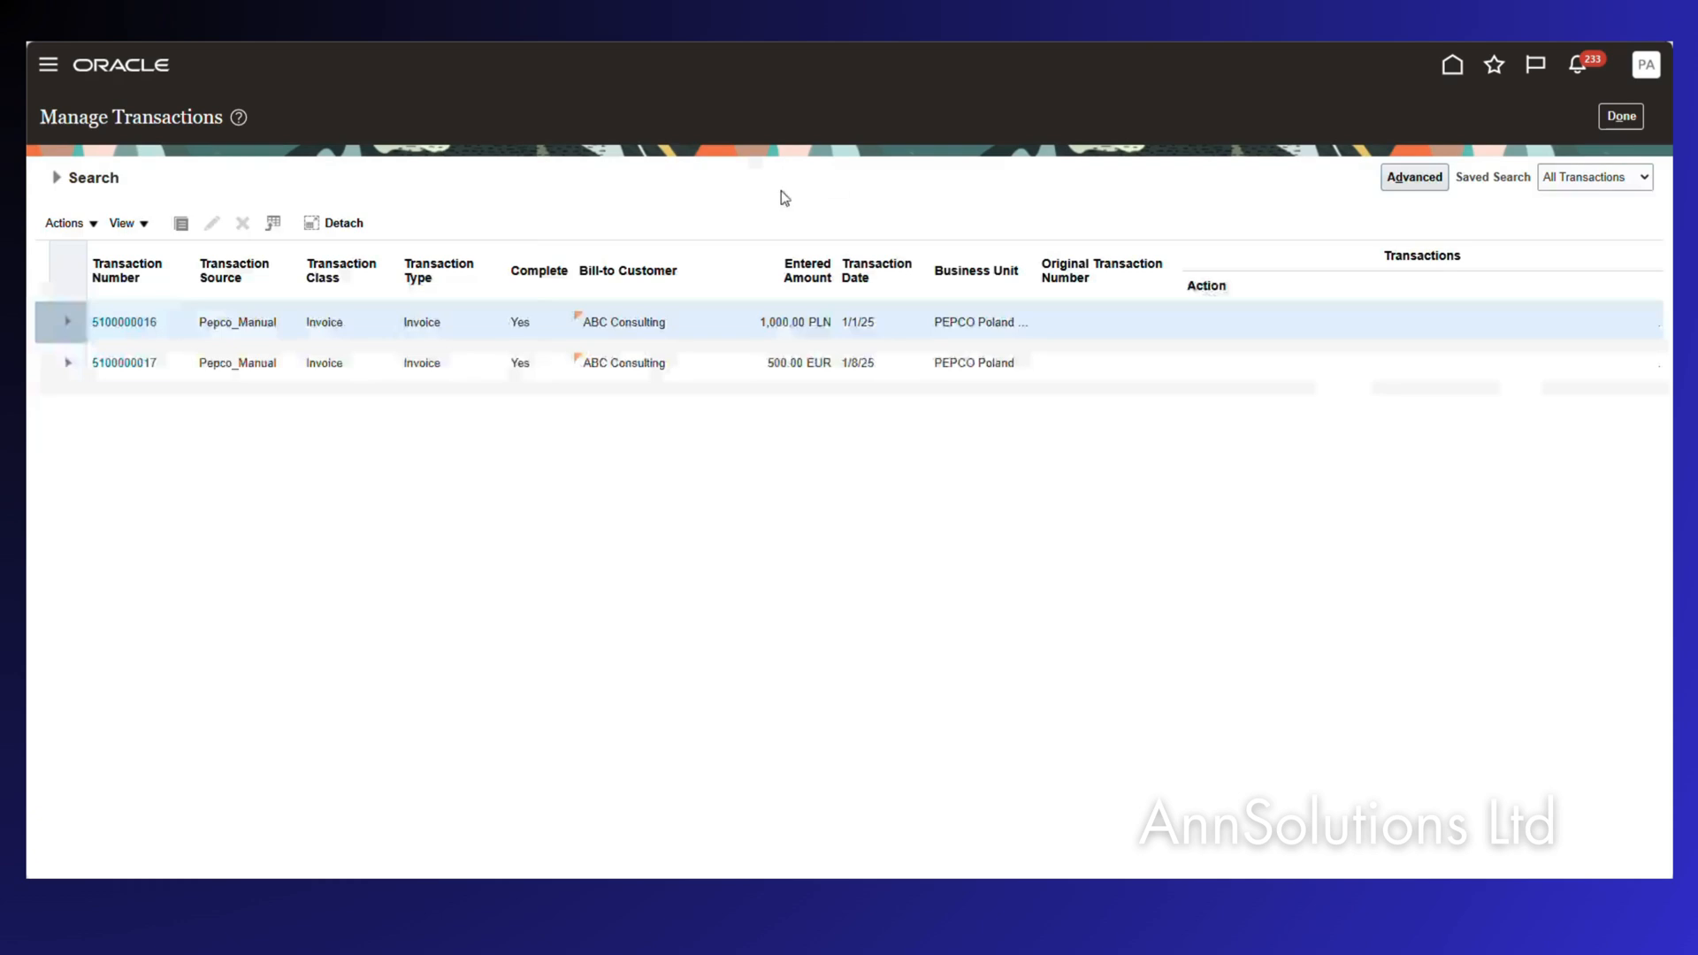
{"action": "left_click", "coordinate": [140, 363]}
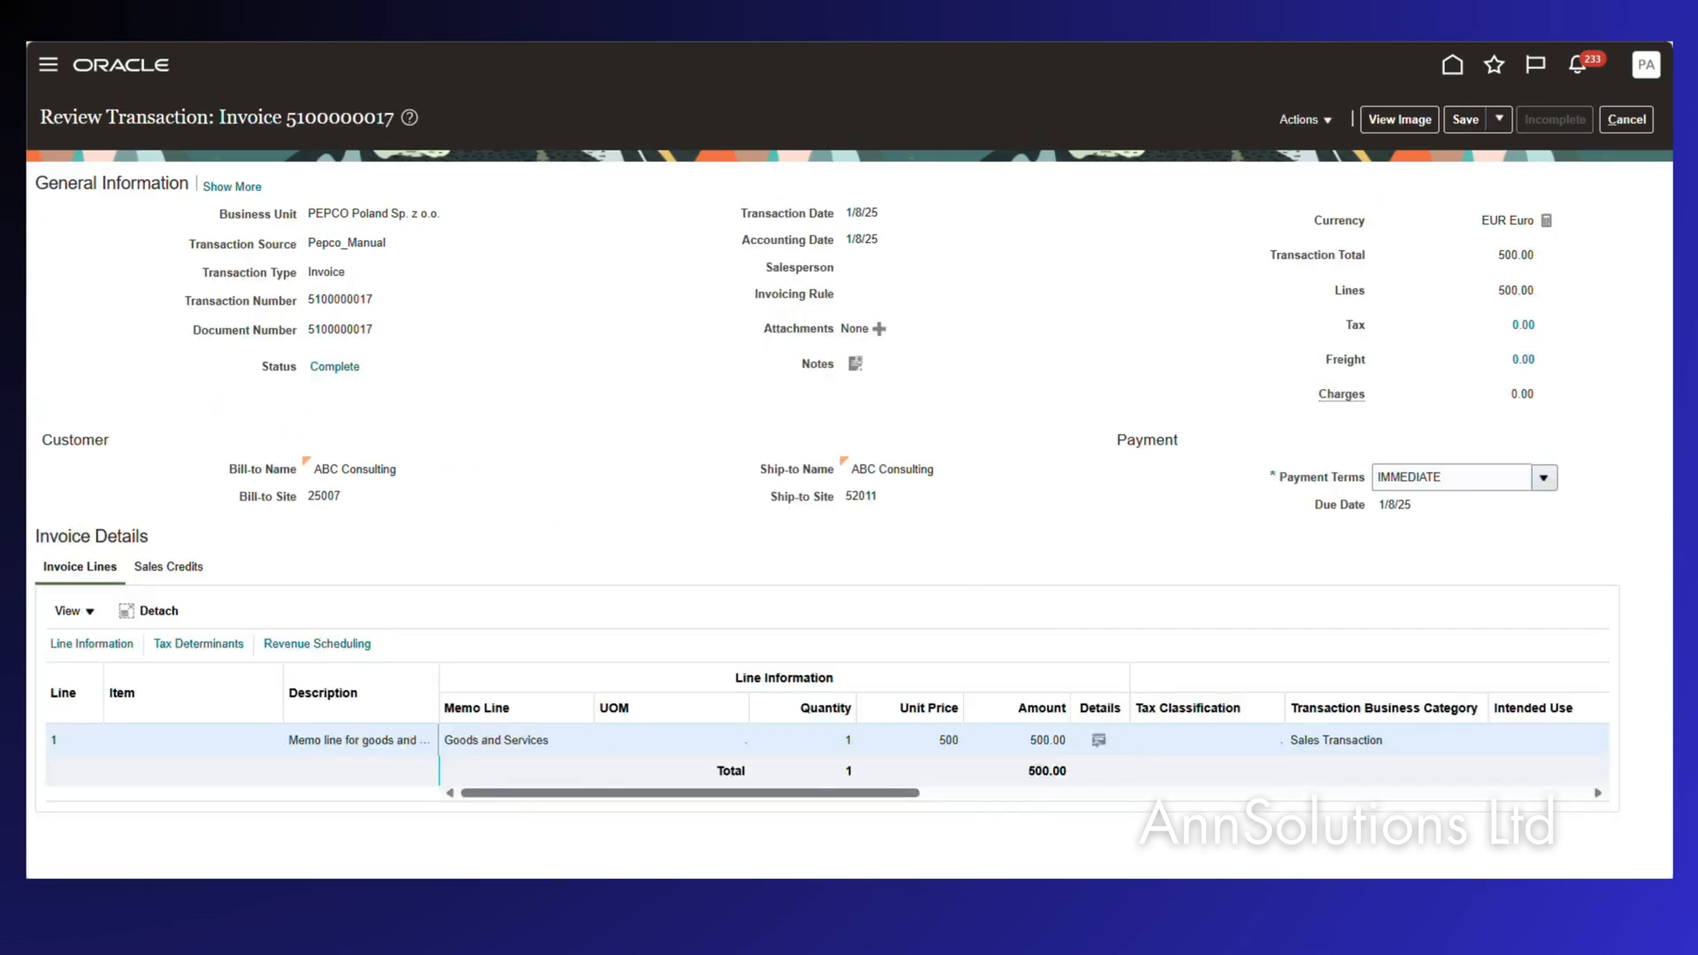
In Excel, type 'Settle - 500' in column H beside the 1000 EUR AP amount.
{"action": "key", "text": "alt+Tab"}
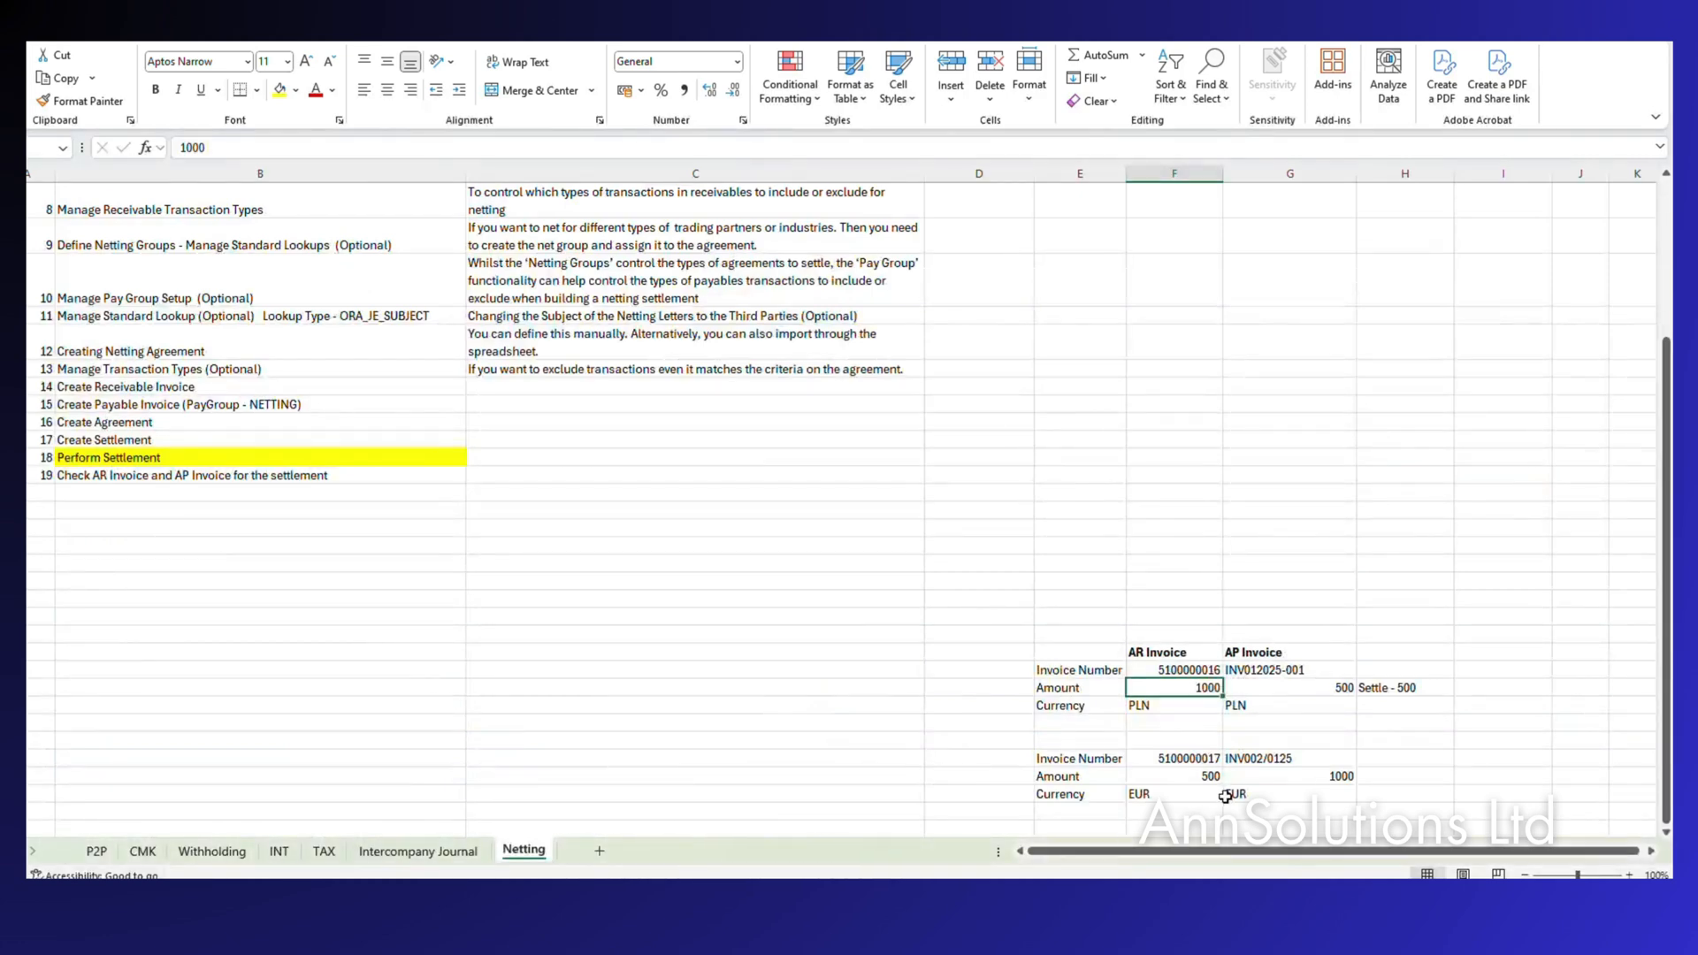
{"action": "key", "text": "Up"}
{"action": "key", "text": "Left"}
{"action": "key", "text": "Right"}
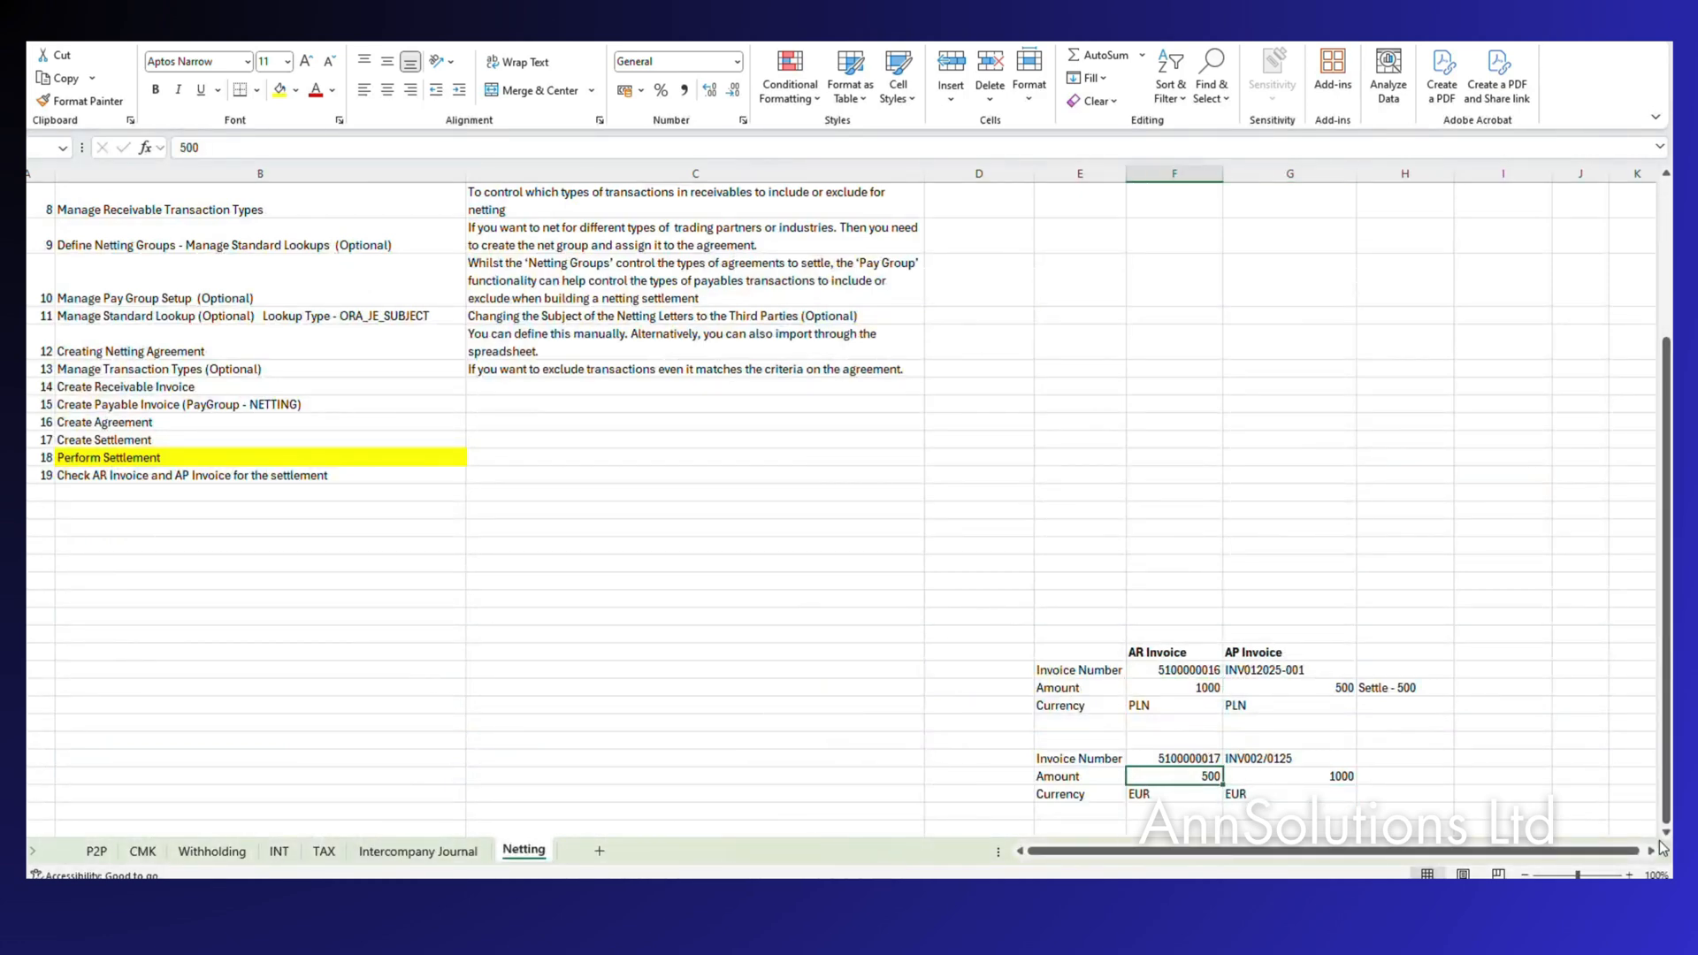
{"action": "key", "text": "Right"}
{"action": "type", "text": "S"}
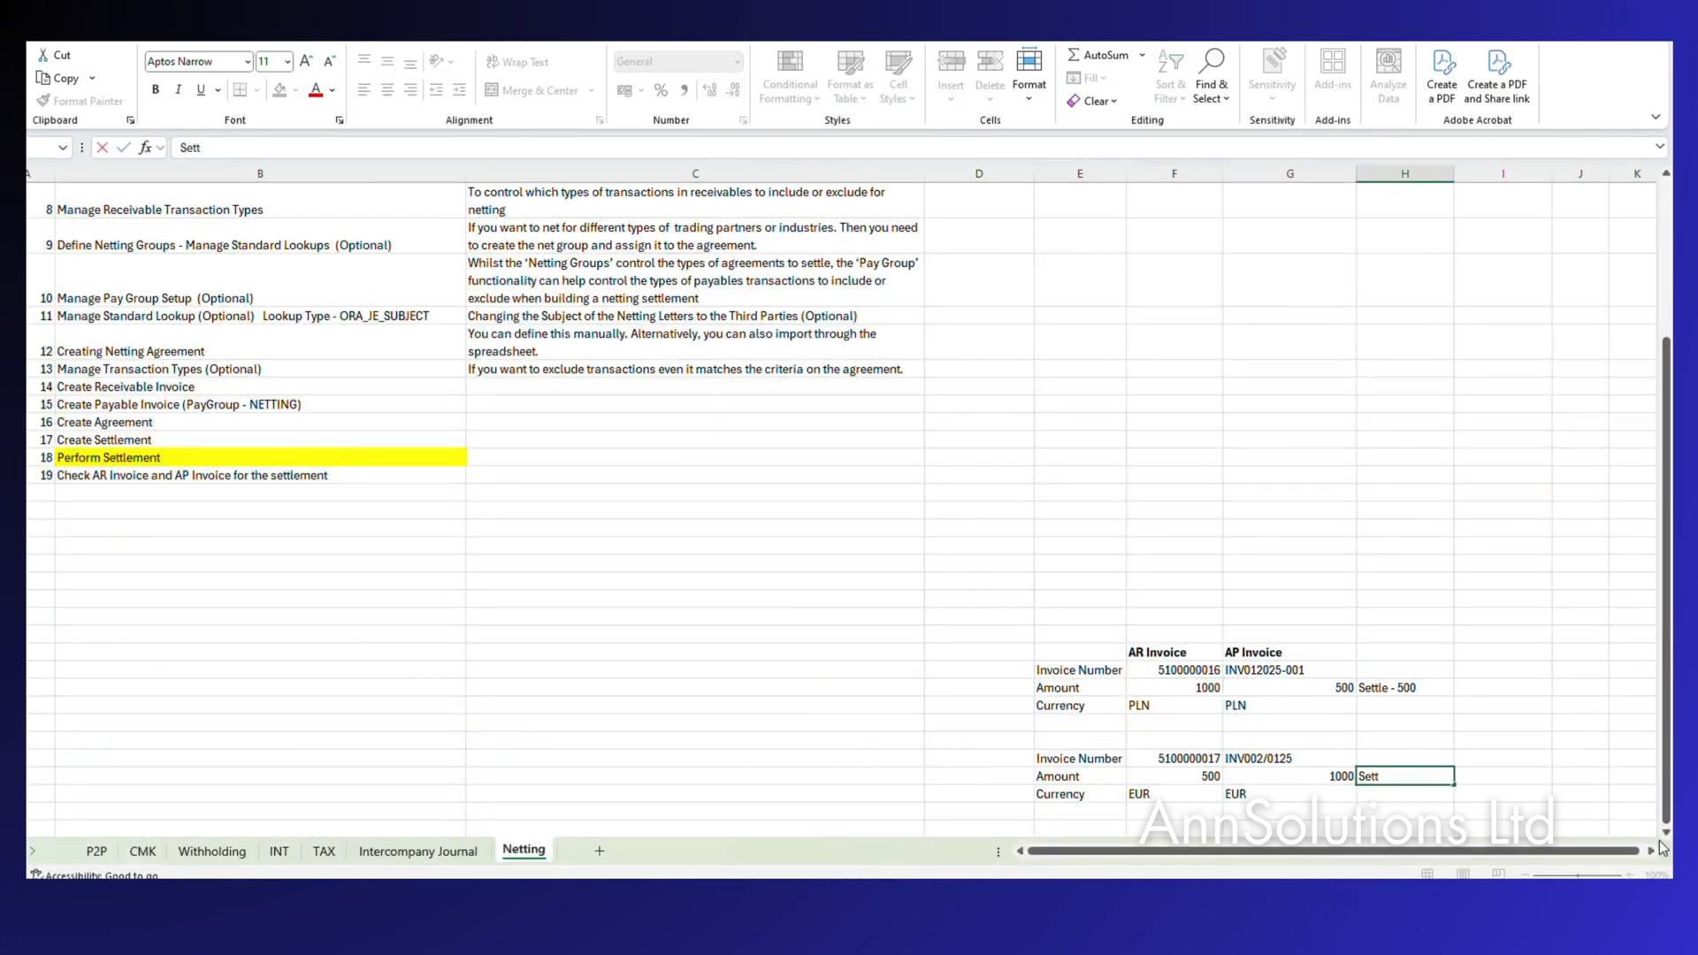
{"action": "type", "text": "ettle - 500"}
{"action": "key", "text": "Tab"}
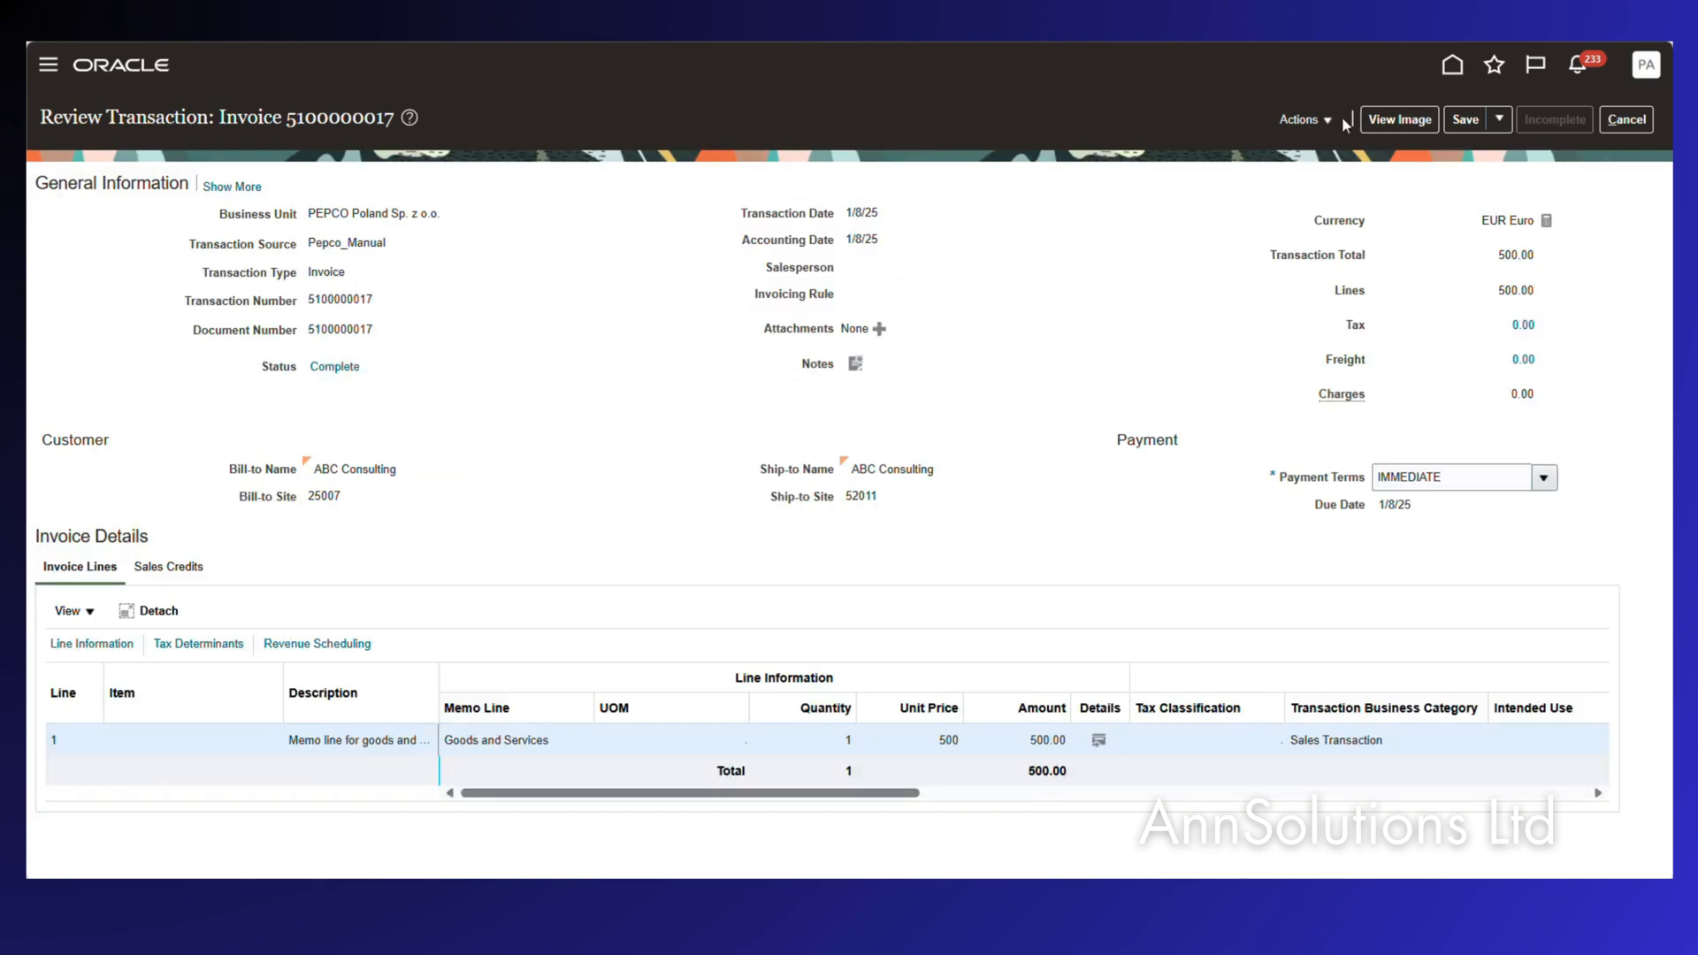
{"action": "left_click", "coordinate": [1307, 120]}
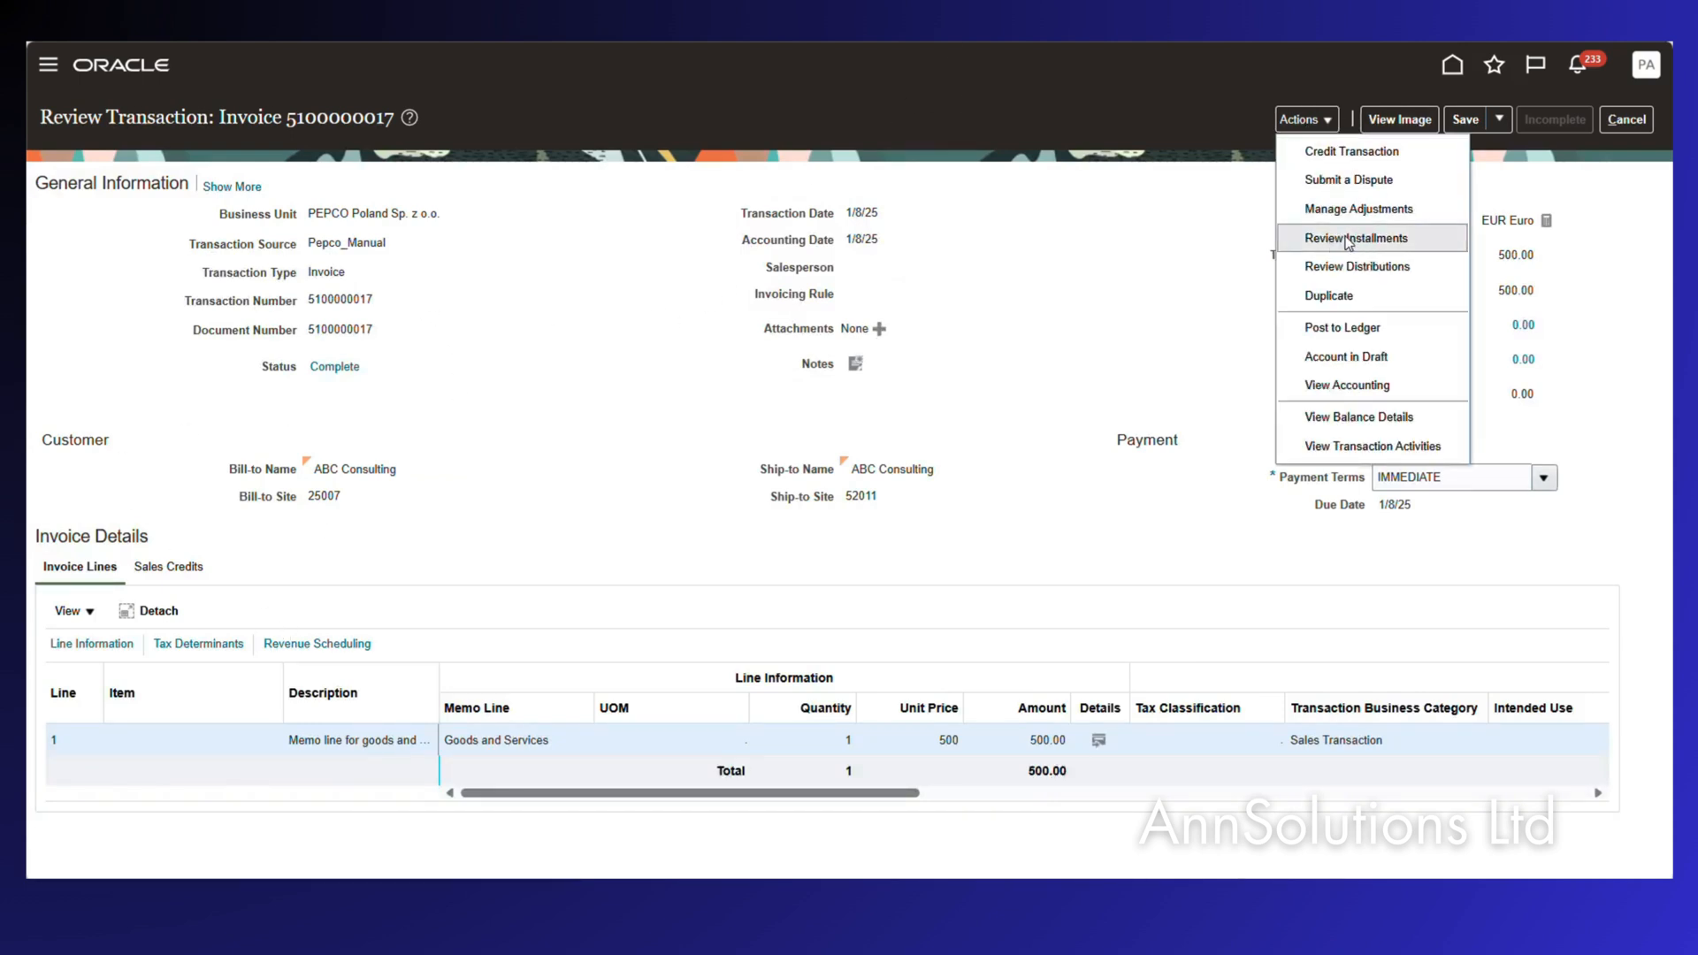
{"action": "left_click", "coordinate": [1343, 239]}
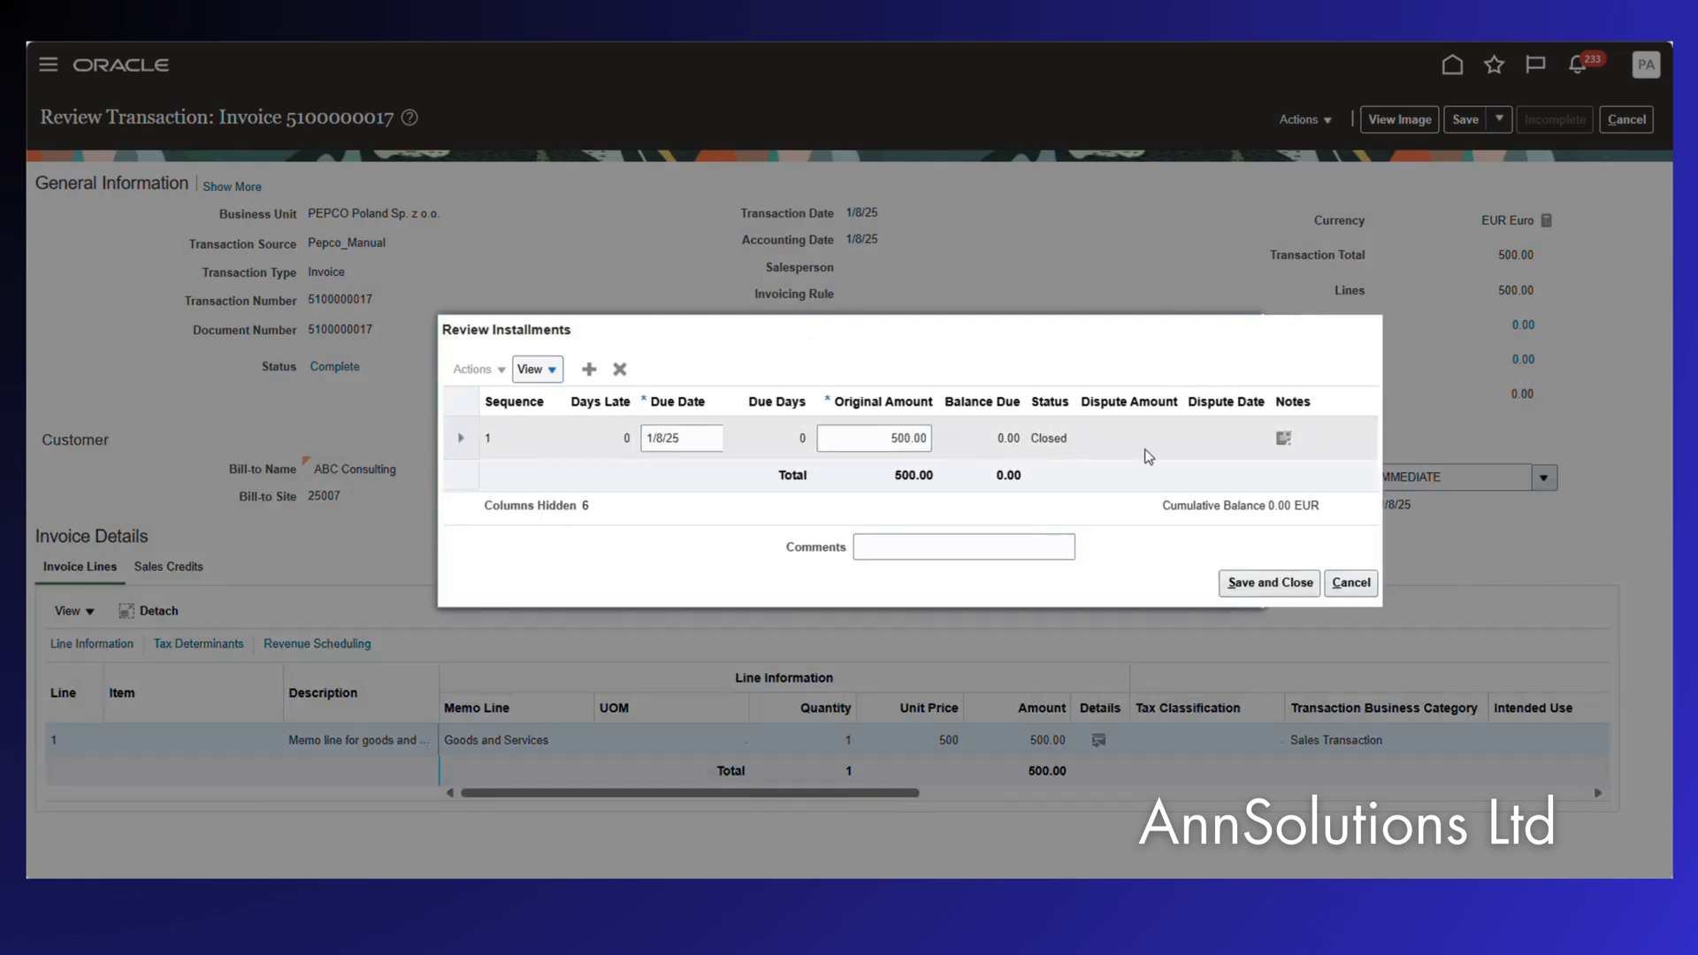
{"action": "left_click", "coordinate": [1367, 579]}
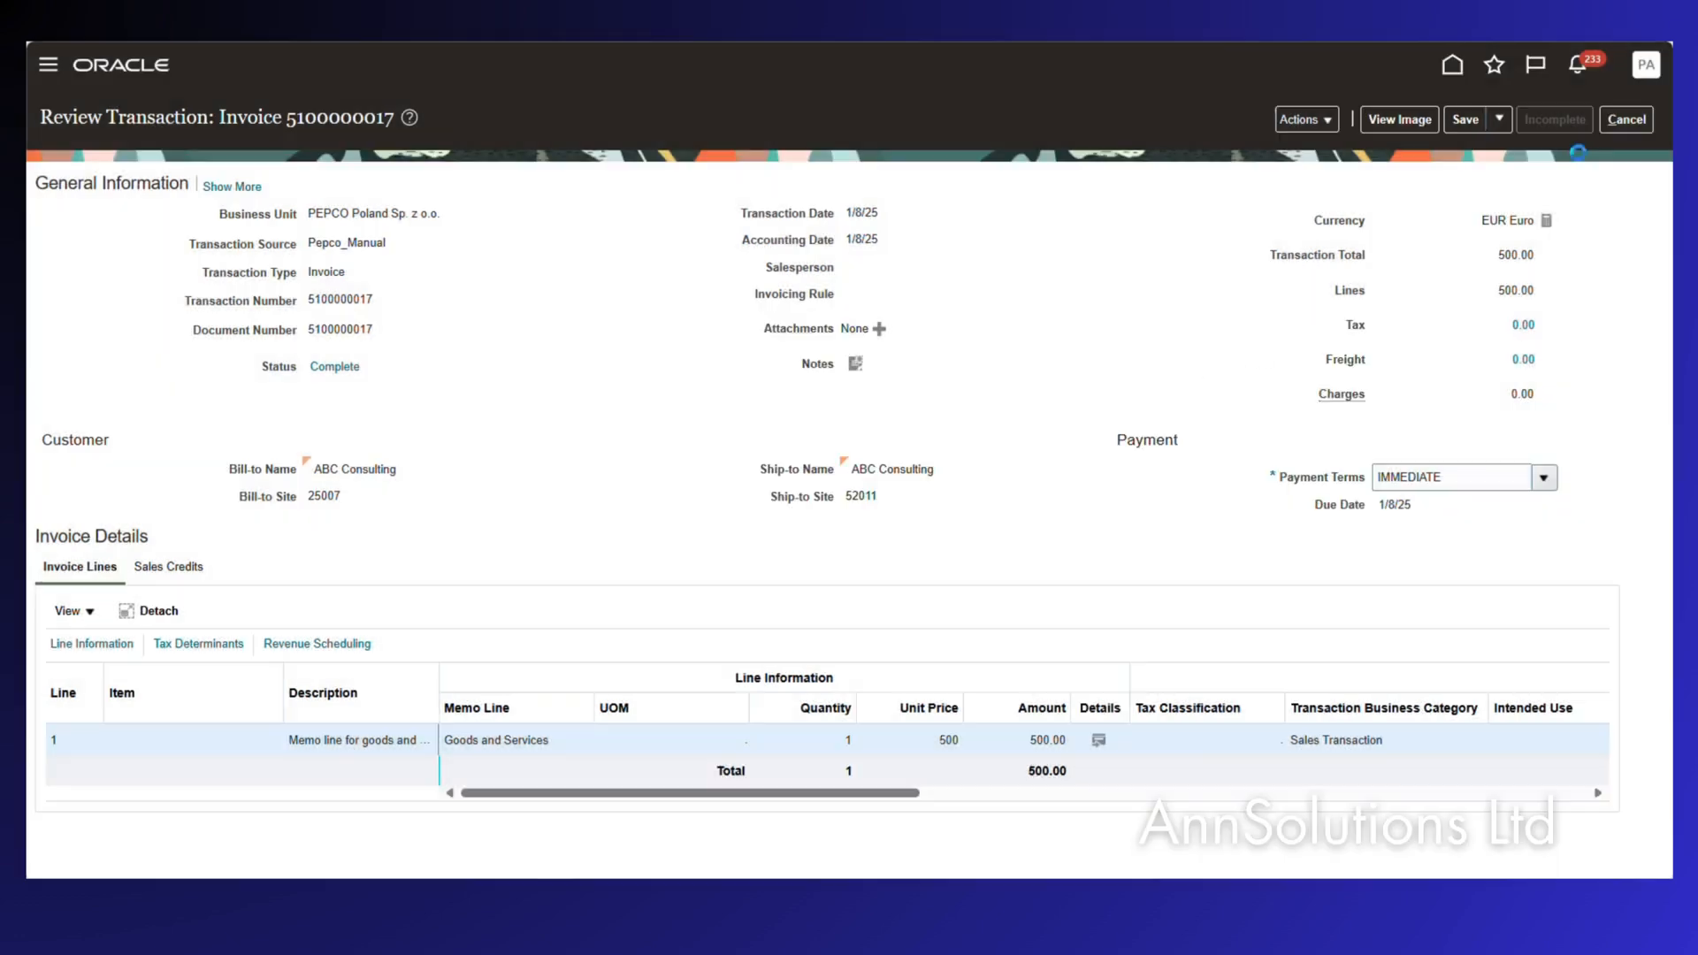
{"action": "left_click", "coordinate": [1633, 124]}
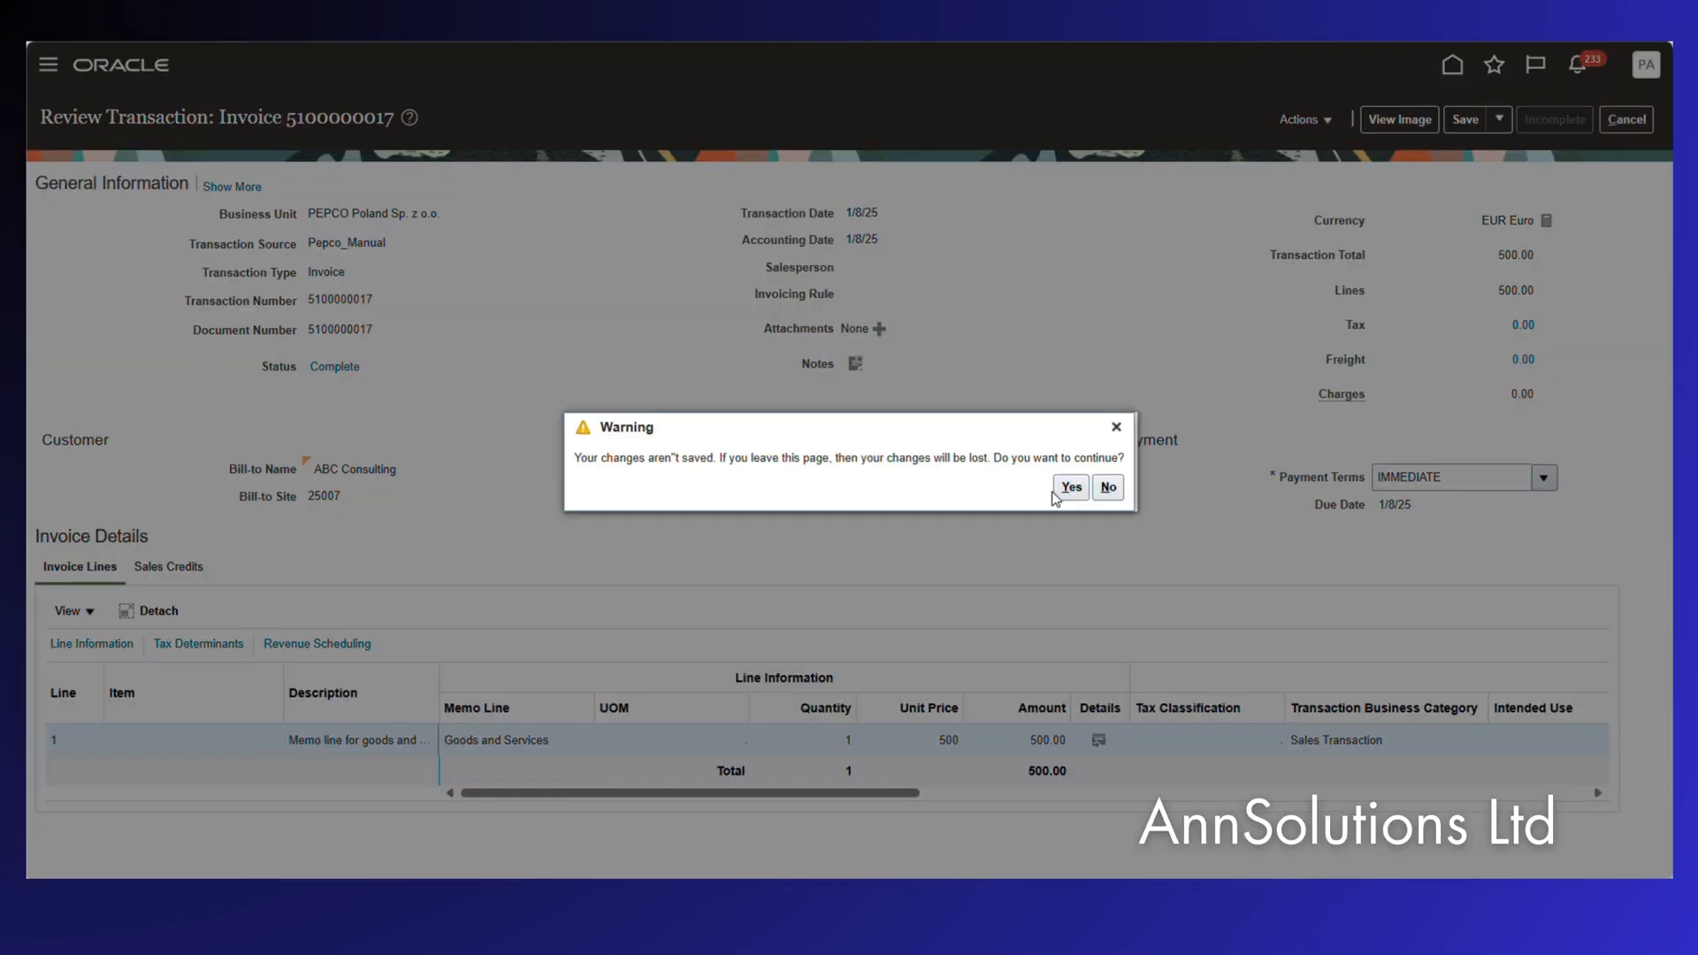
{"action": "left_click", "coordinate": [1072, 487]}
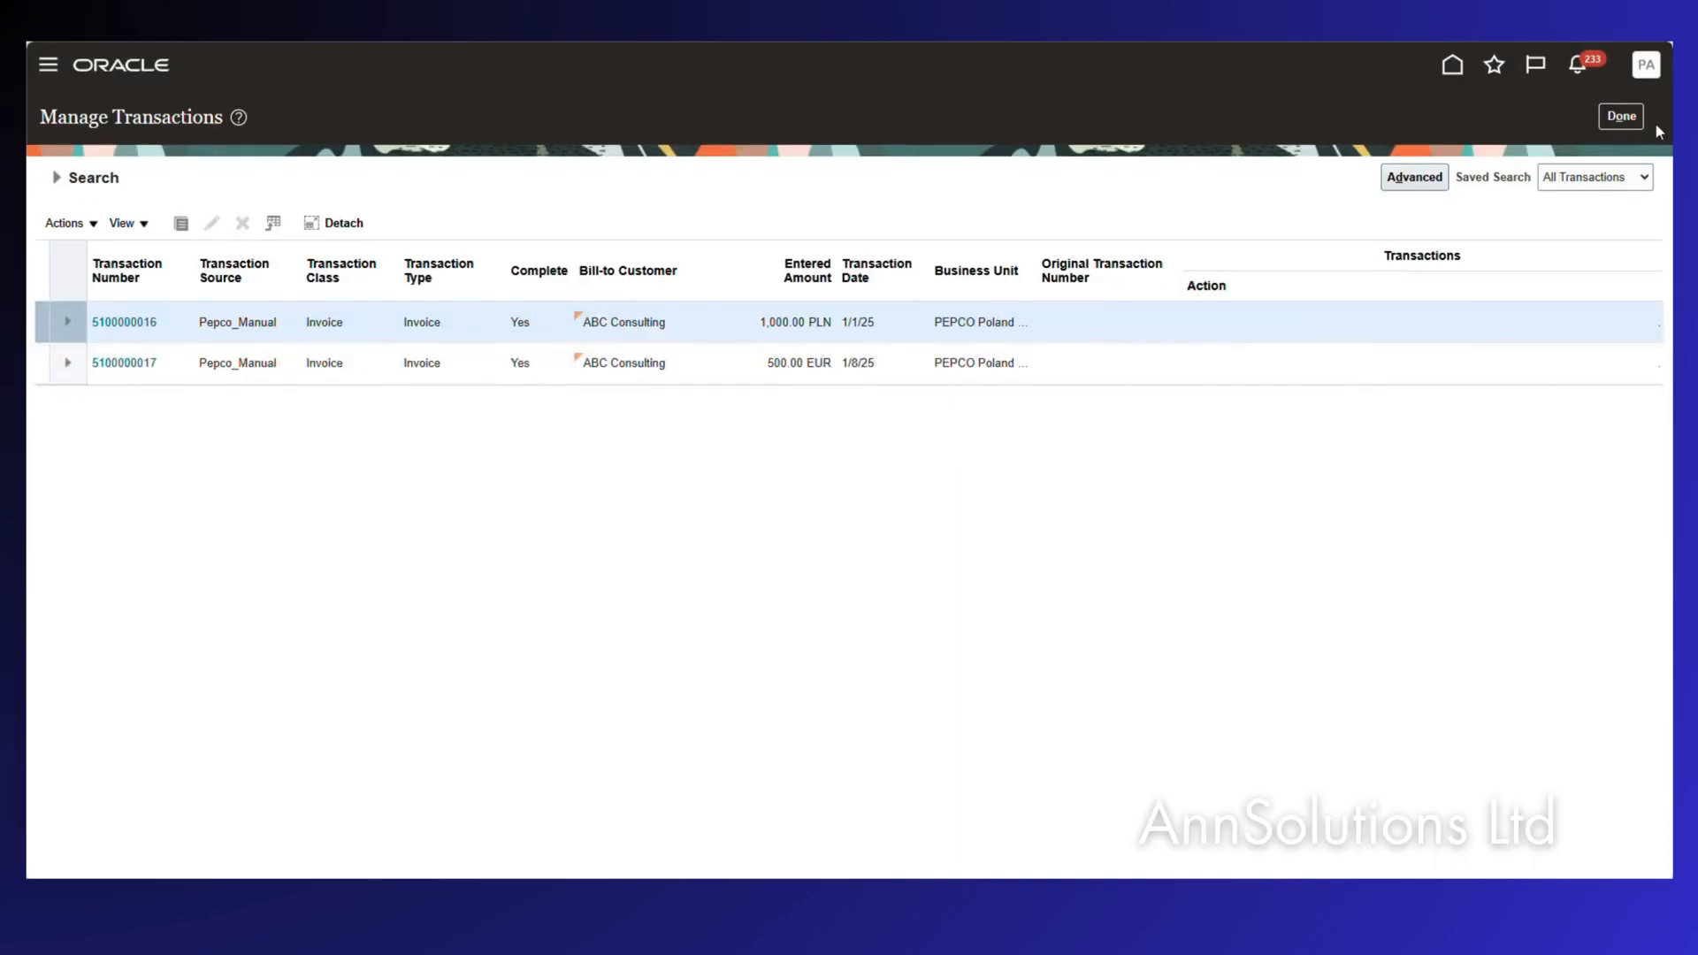
{"action": "left_click", "coordinate": [1620, 118]}
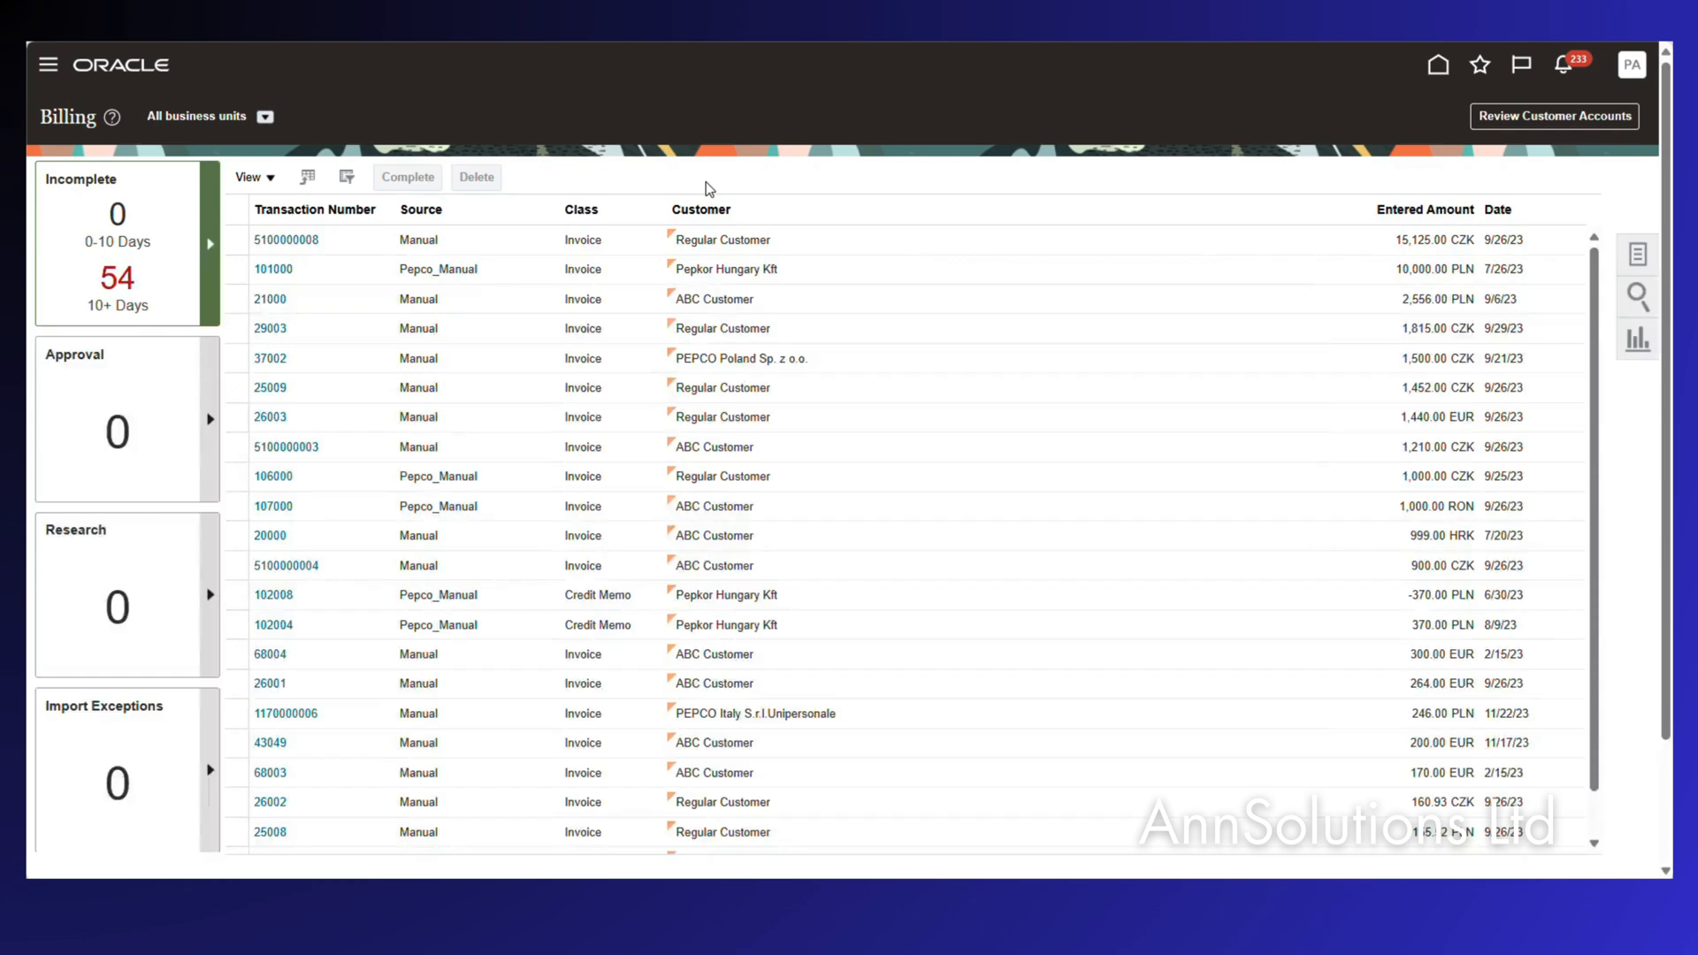
Search Accounts Receivable receipts filtered by the ORA_AP/AR Netting receipt method.
{"action": "left_click", "coordinate": [1439, 65]}
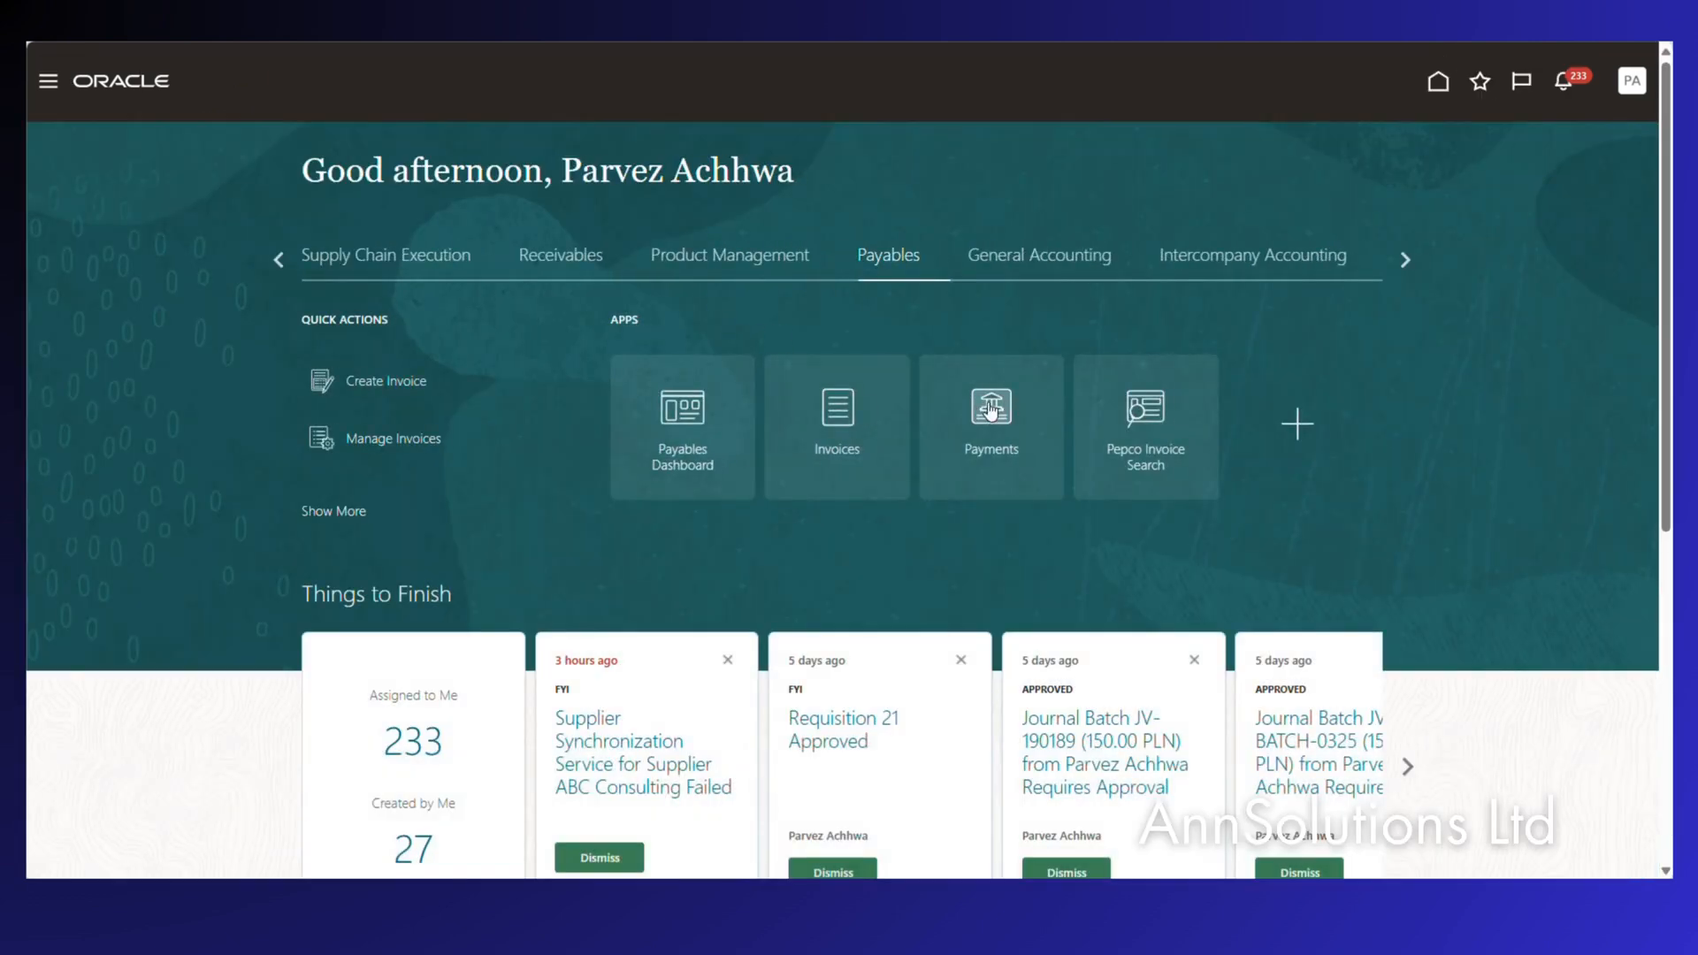
{"action": "left_click", "coordinate": [559, 262]}
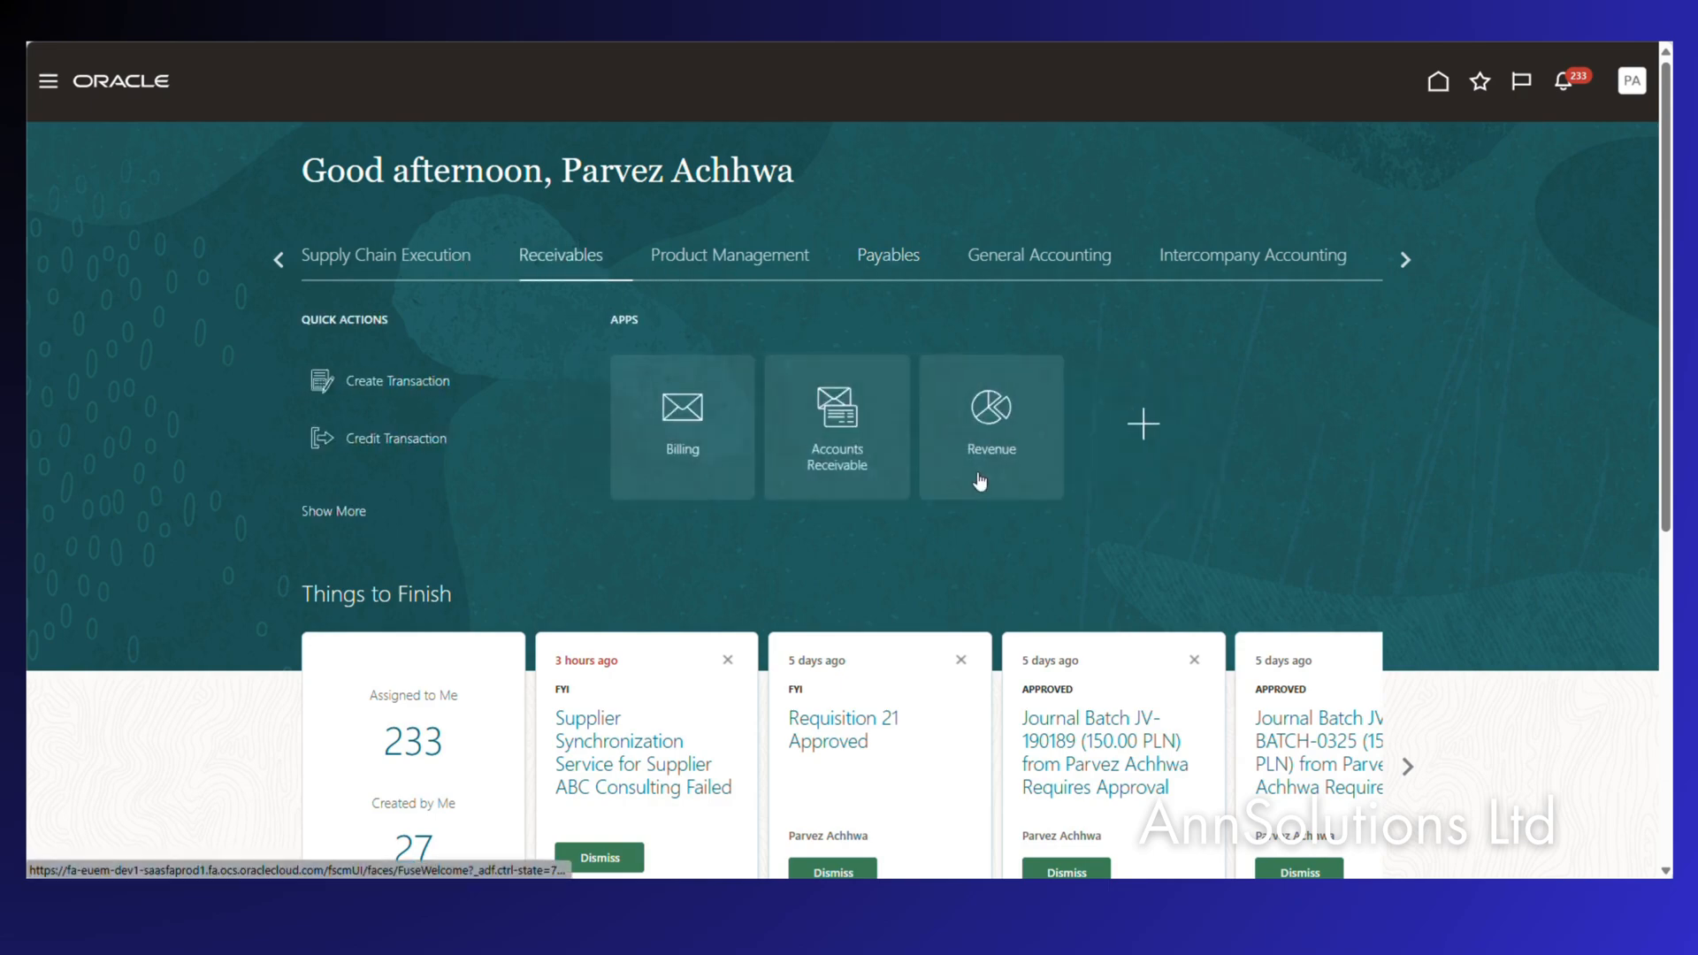
{"action": "left_click", "coordinate": [812, 426]}
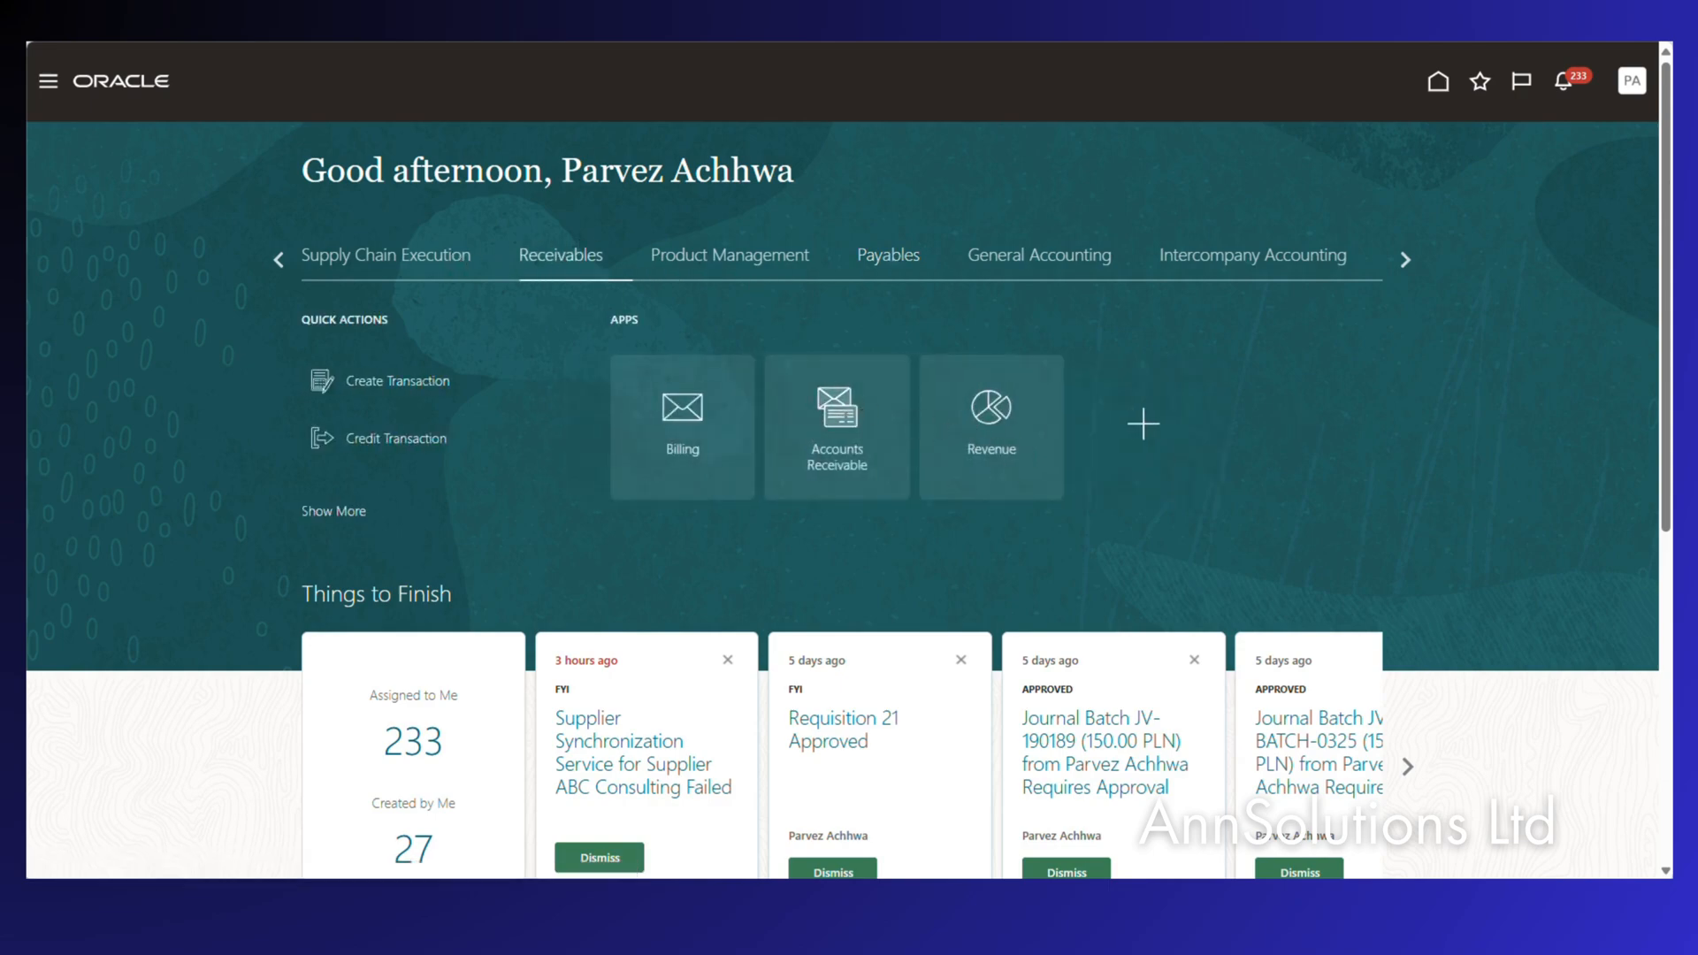
{"action": "left_click", "coordinate": [1635, 257]}
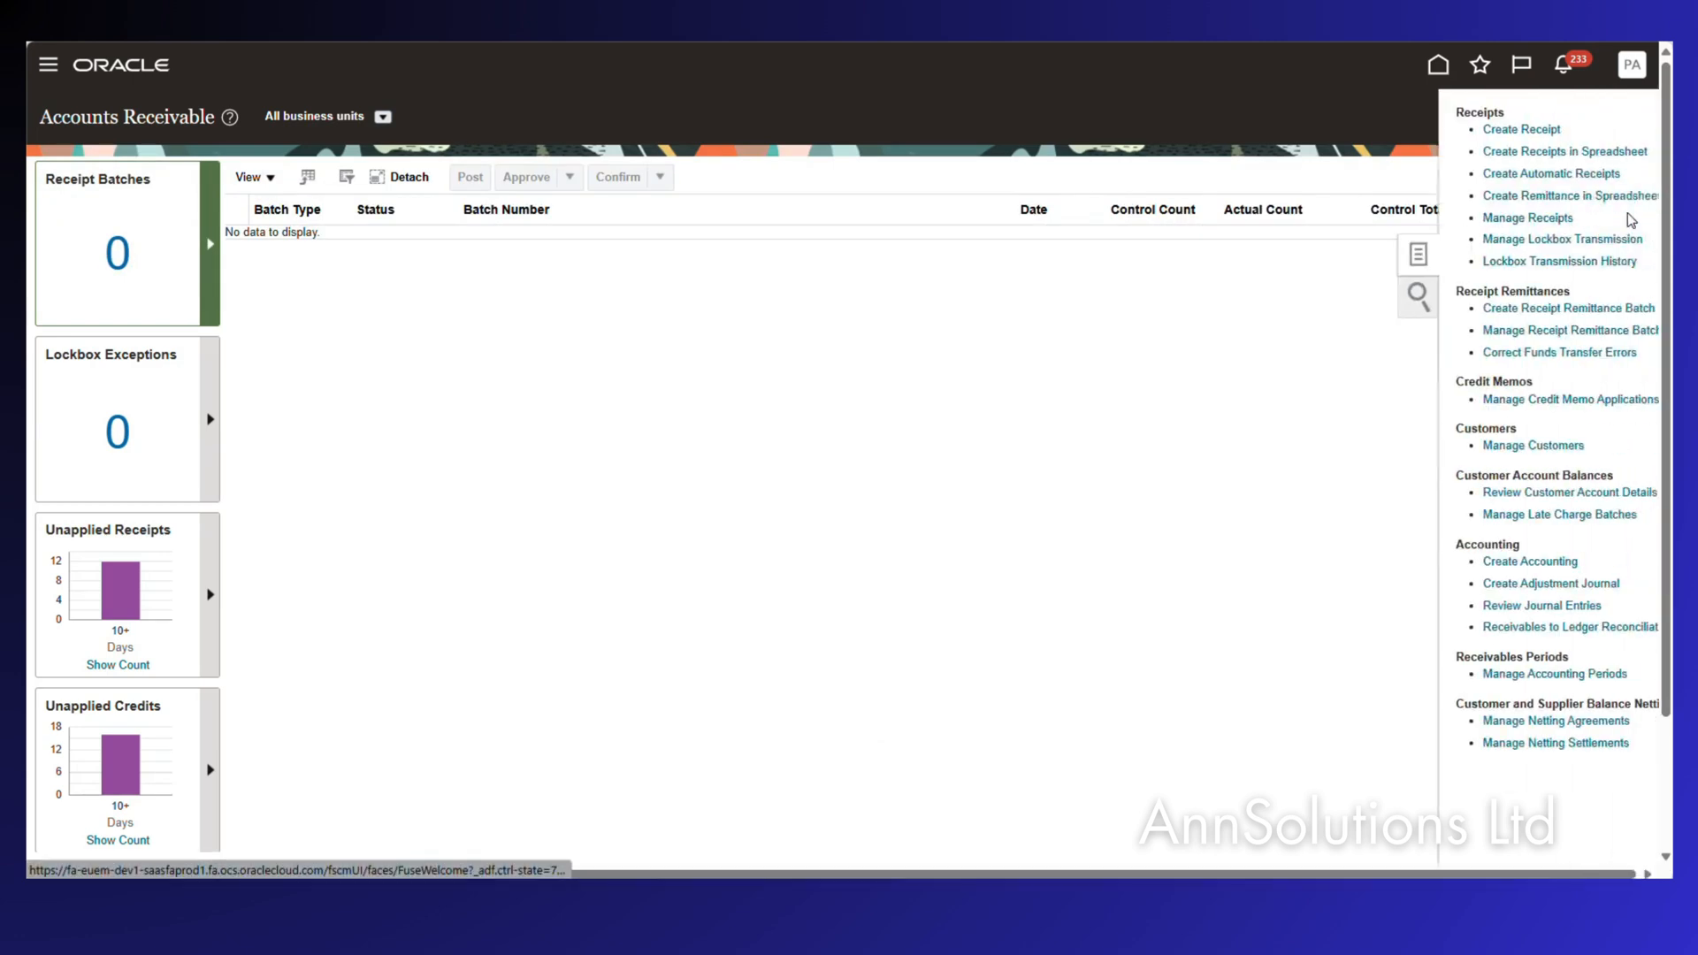
{"action": "left_click", "coordinate": [1486, 217]}
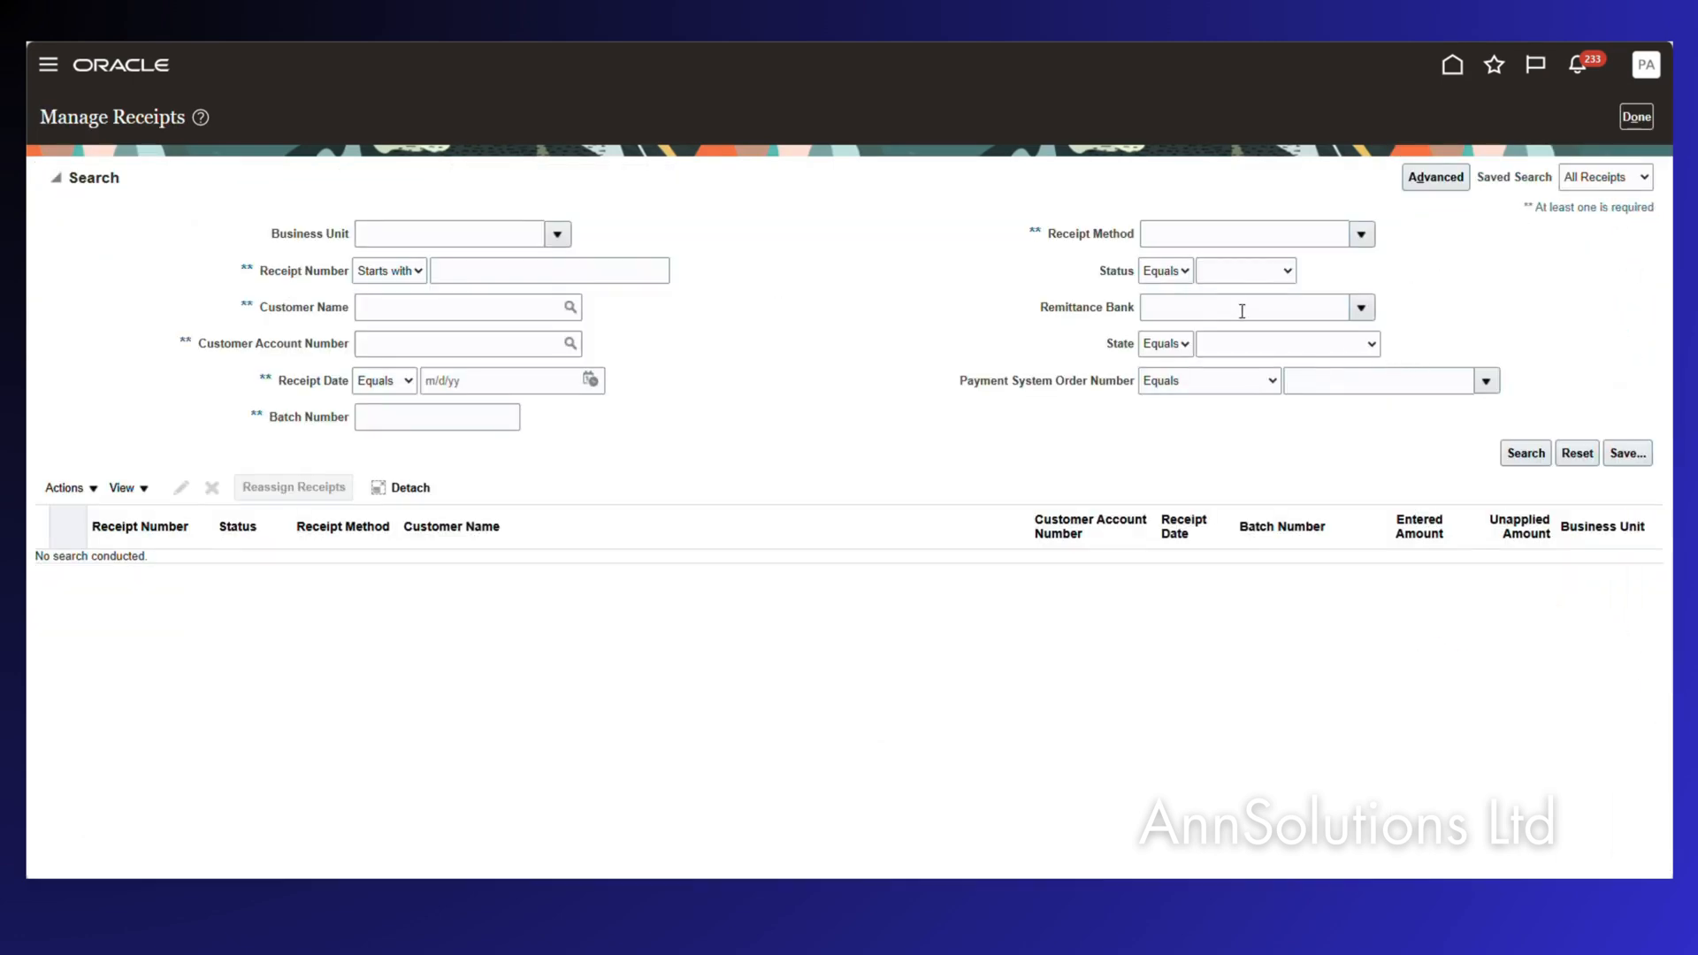
{"action": "left_click", "coordinate": [1359, 237]}
{"action": "key", "text": "Escape"}
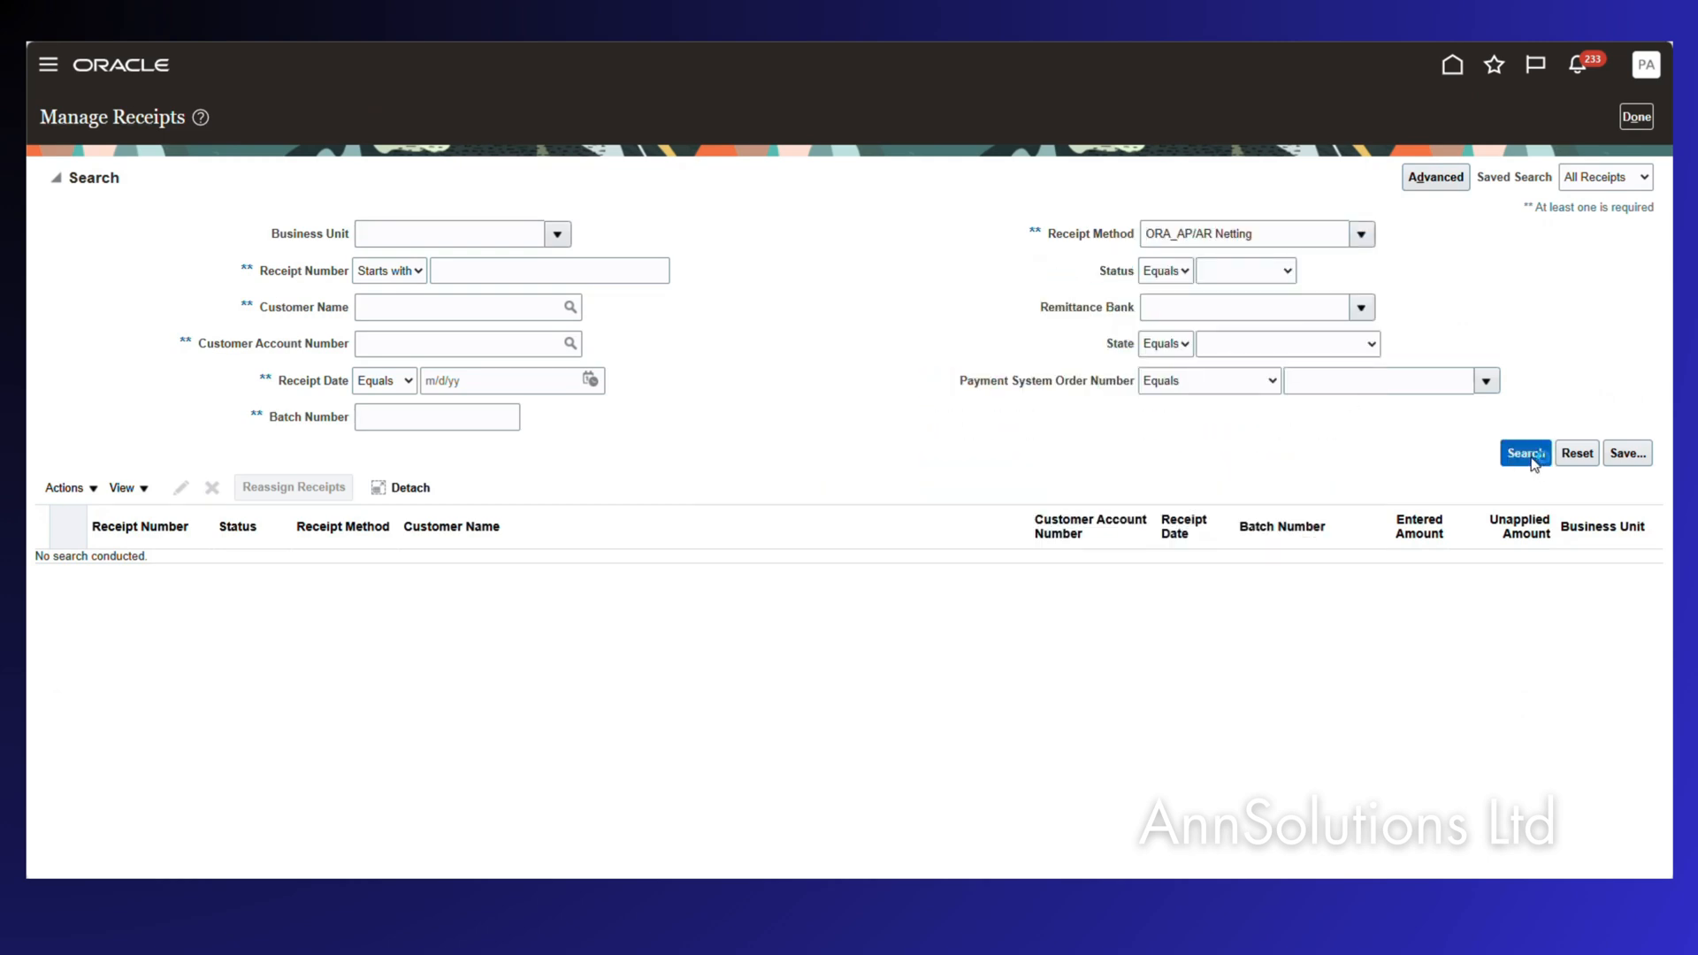
{"action": "left_click", "coordinate": [1539, 469]}
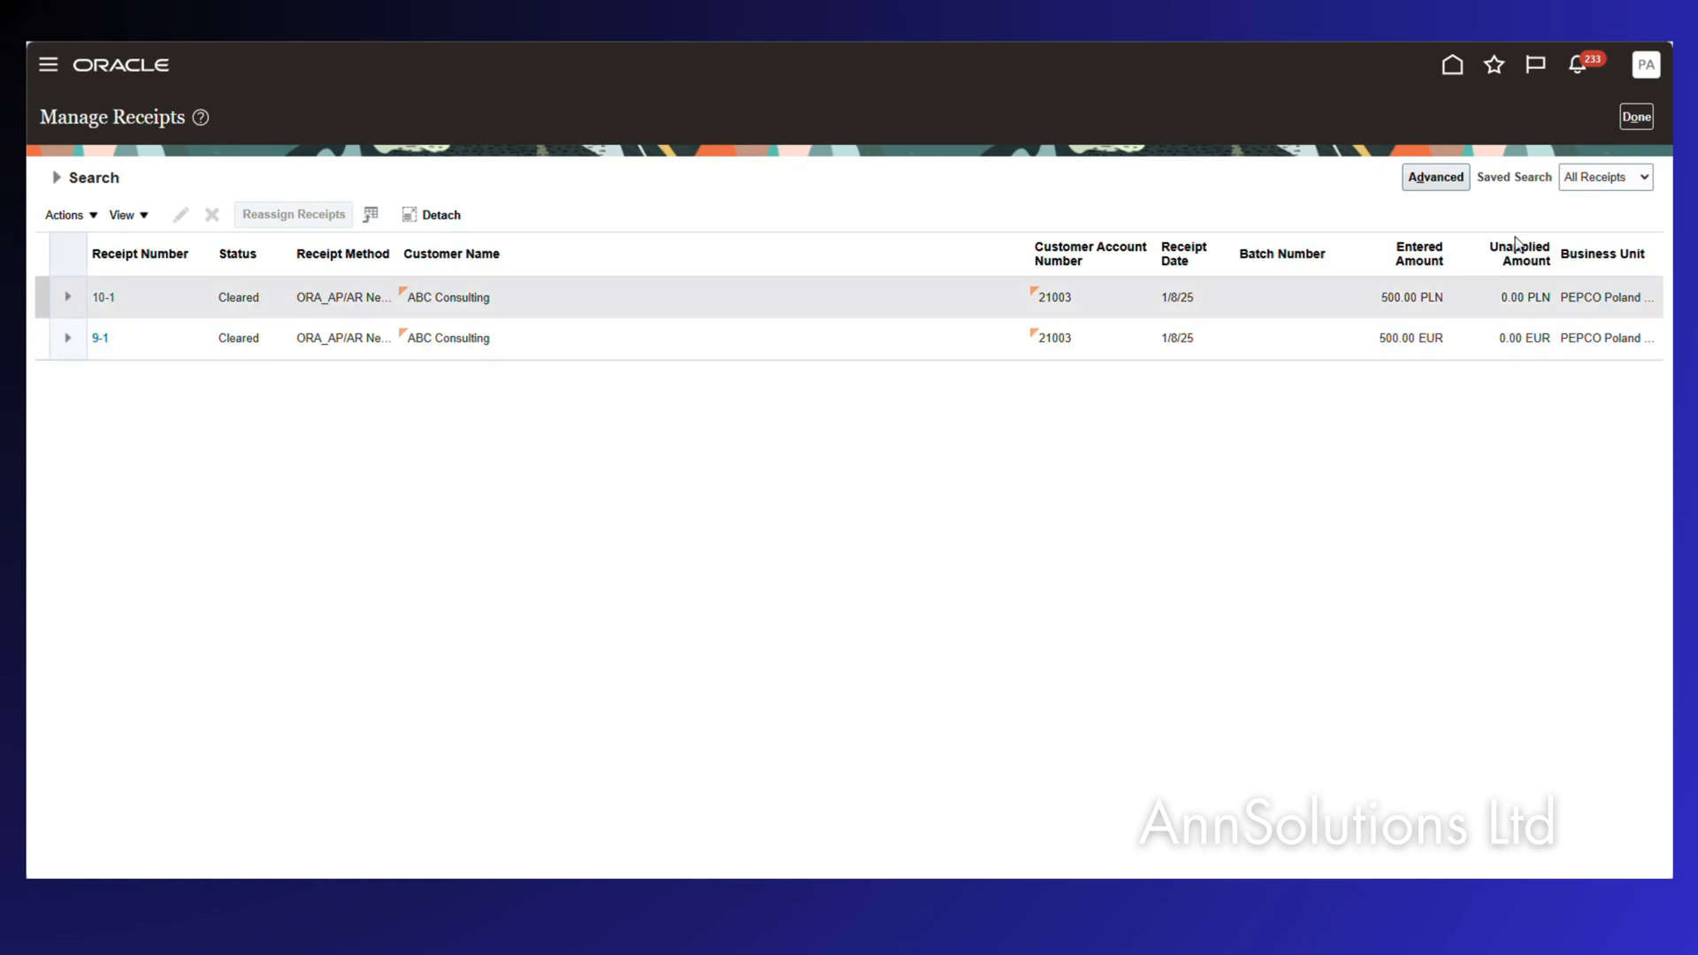
{"action": "left_click", "coordinate": [1636, 115]}
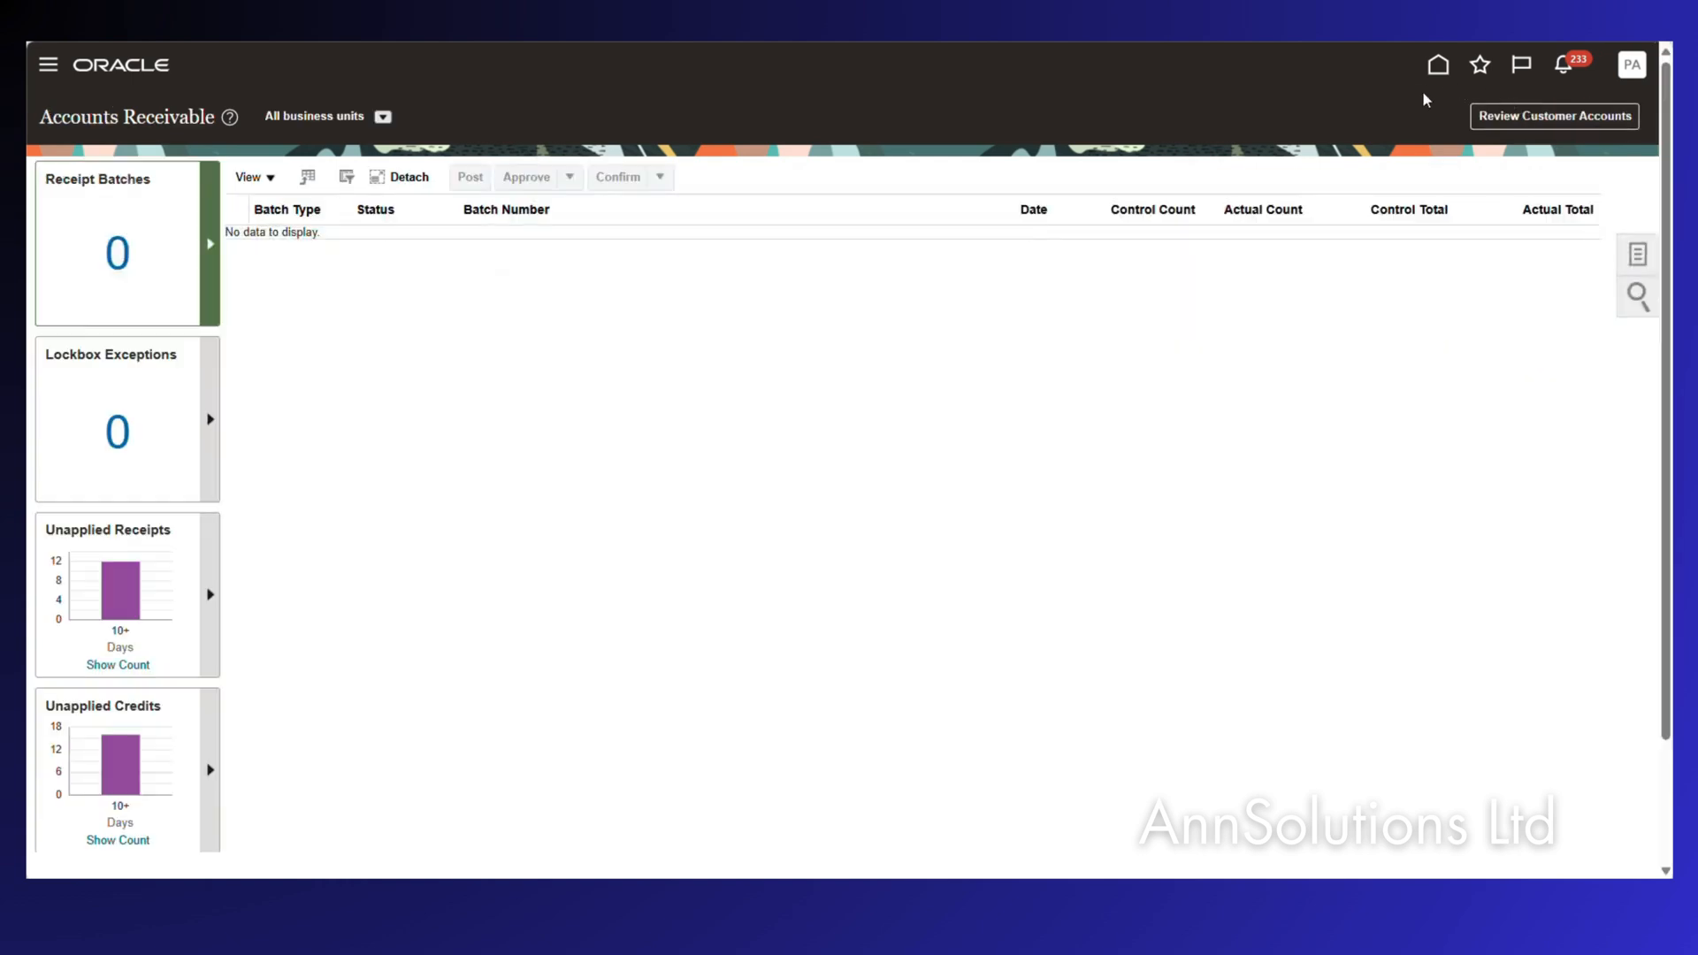
Open the Payables Invoices work area from the home page.
{"action": "left_click", "coordinate": [1438, 64]}
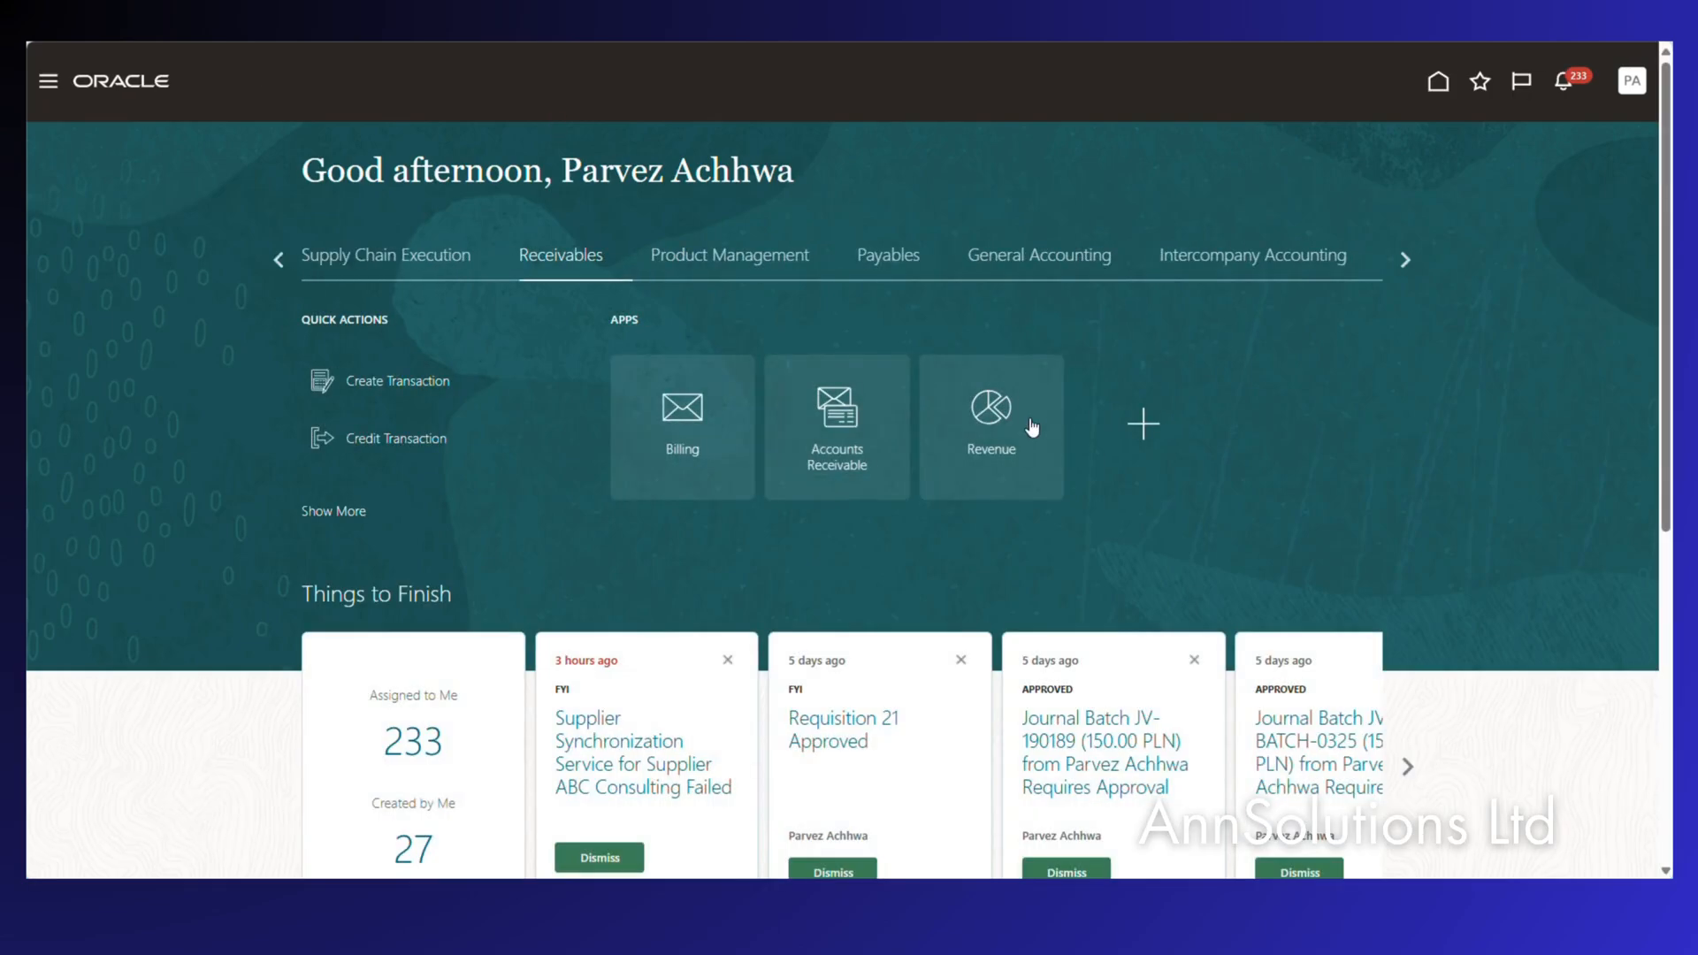
{"action": "left_click", "coordinate": [890, 258]}
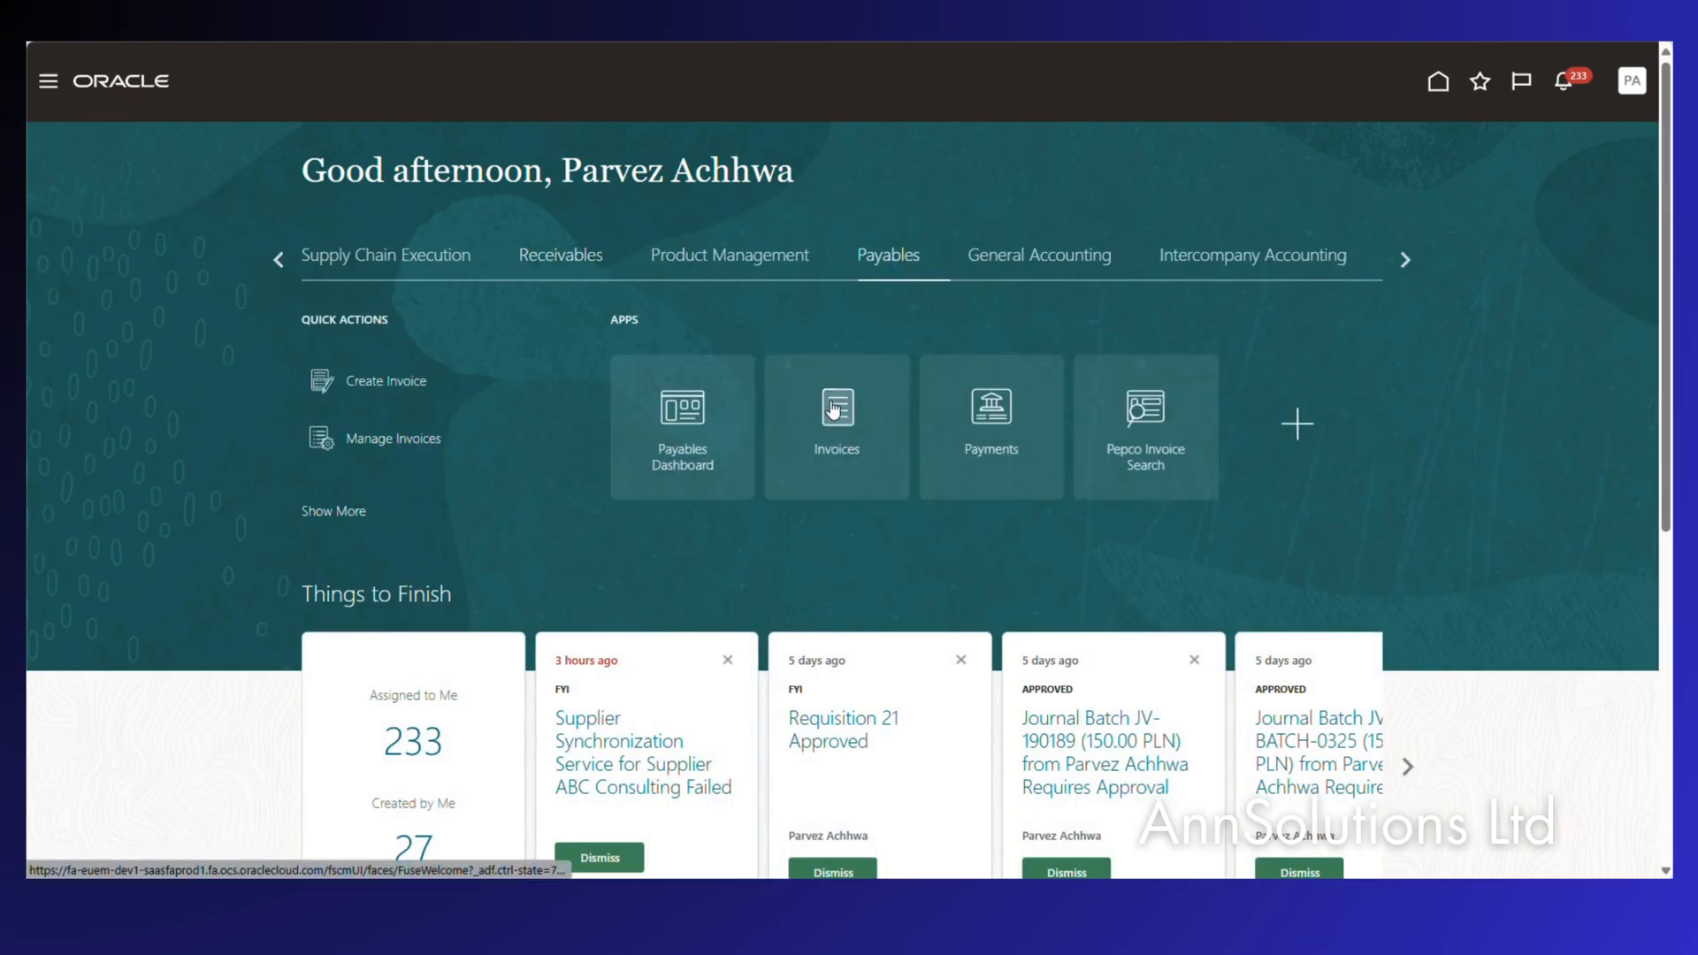
{"action": "left_click", "coordinate": [832, 409]}
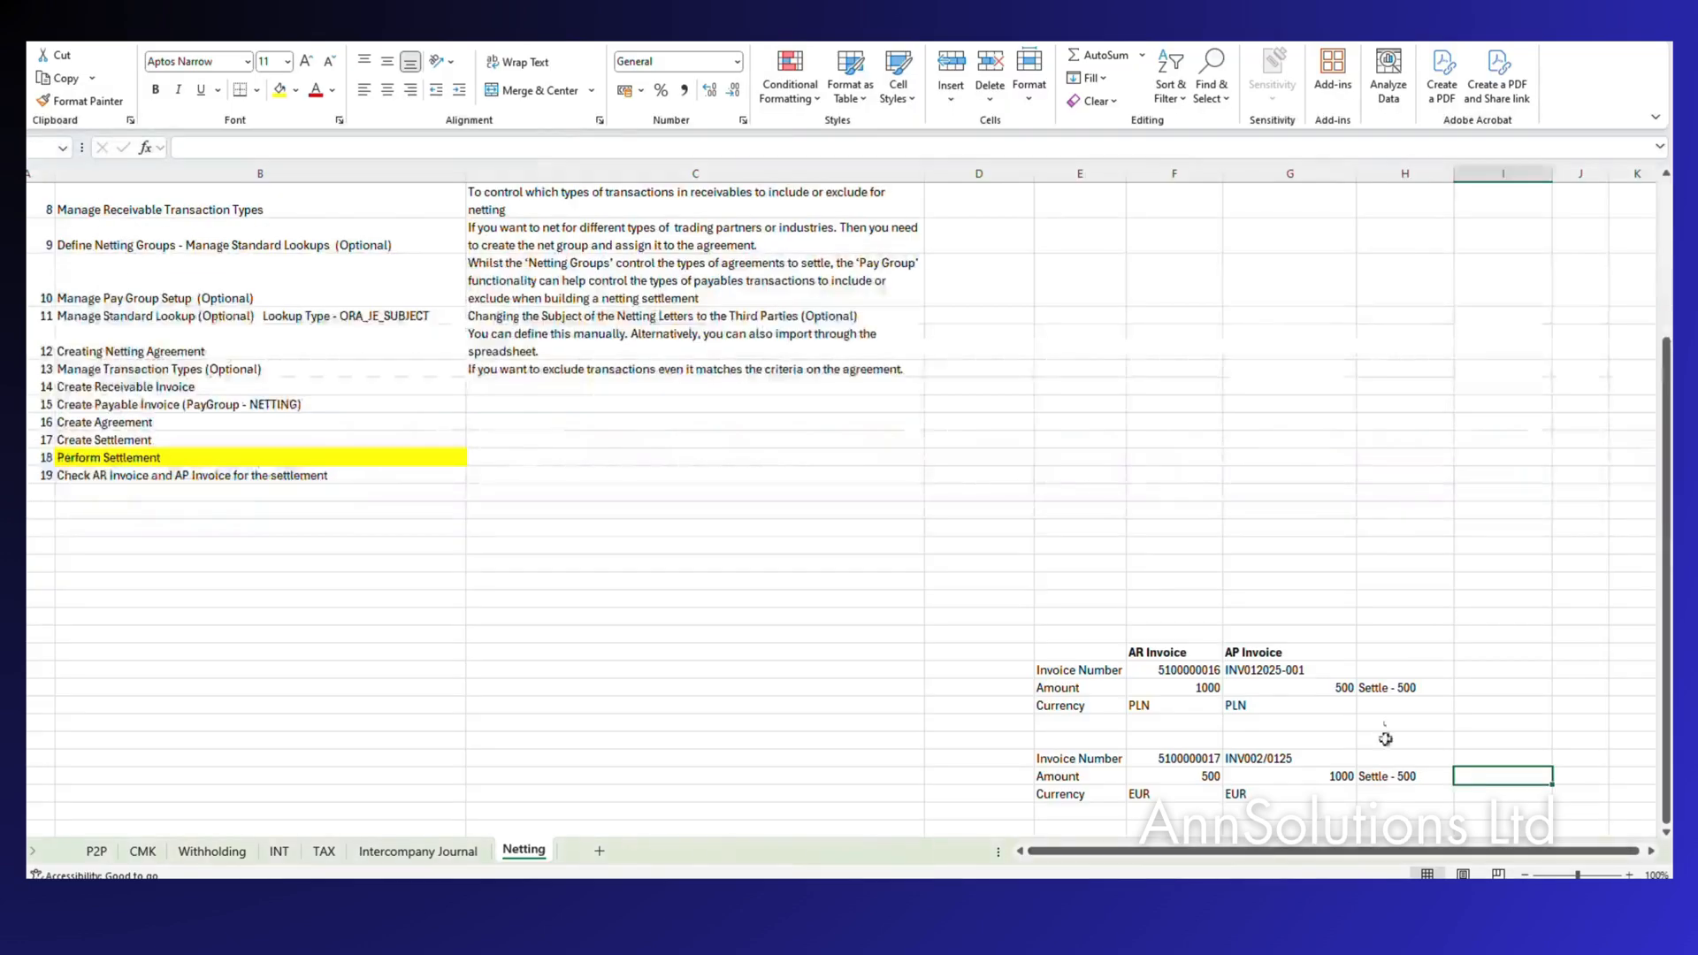
Review the AR and AP invoice amounts on the Excel Netting sheet.
{"action": "left_click", "coordinate": [1349, 688]}
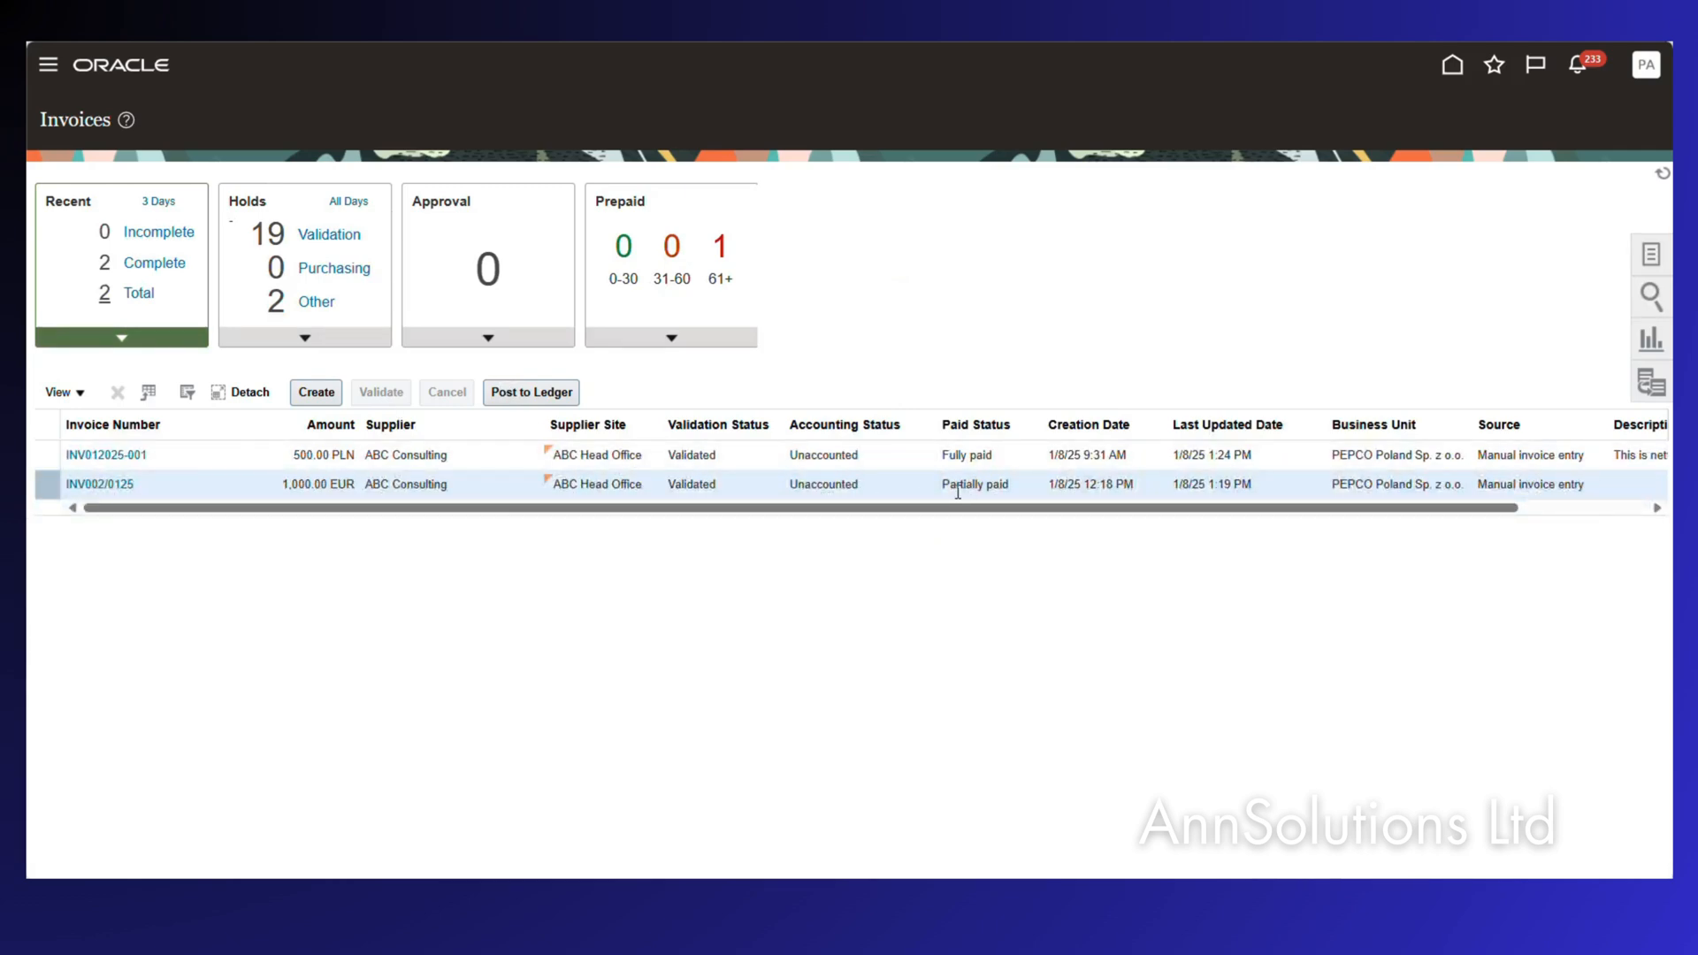
{"action": "left_click", "coordinate": [131, 485]}
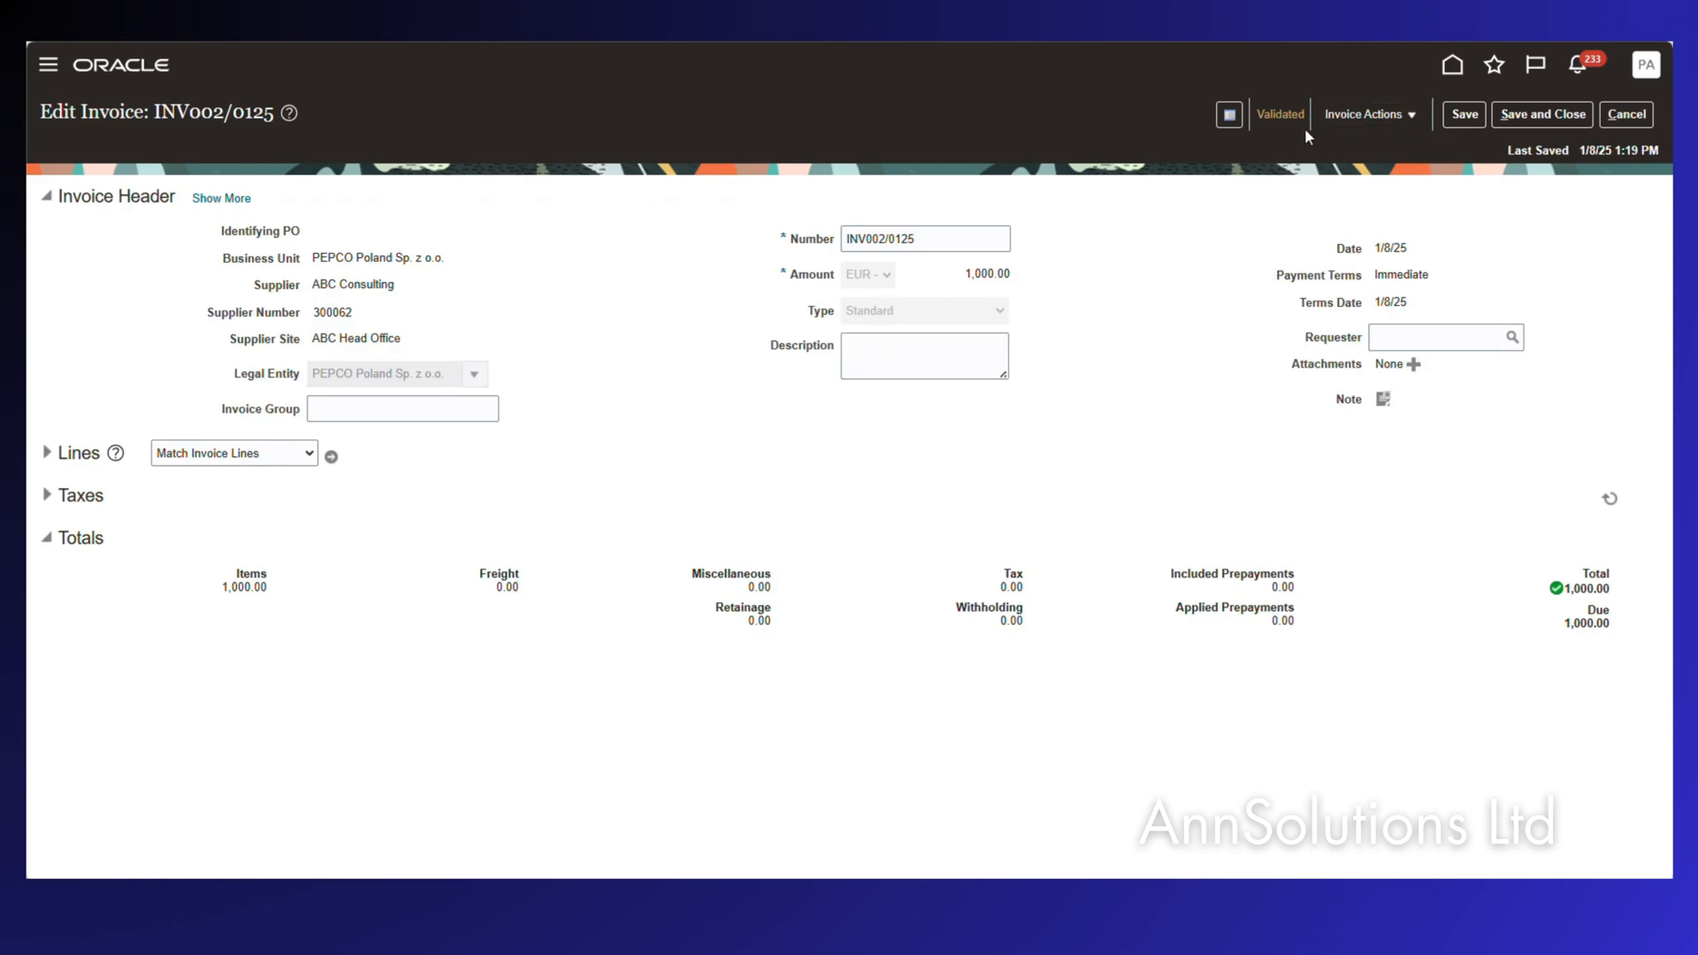
{"action": "left_click", "coordinate": [1393, 114]}
{"action": "left_click", "coordinate": [1382, 143]}
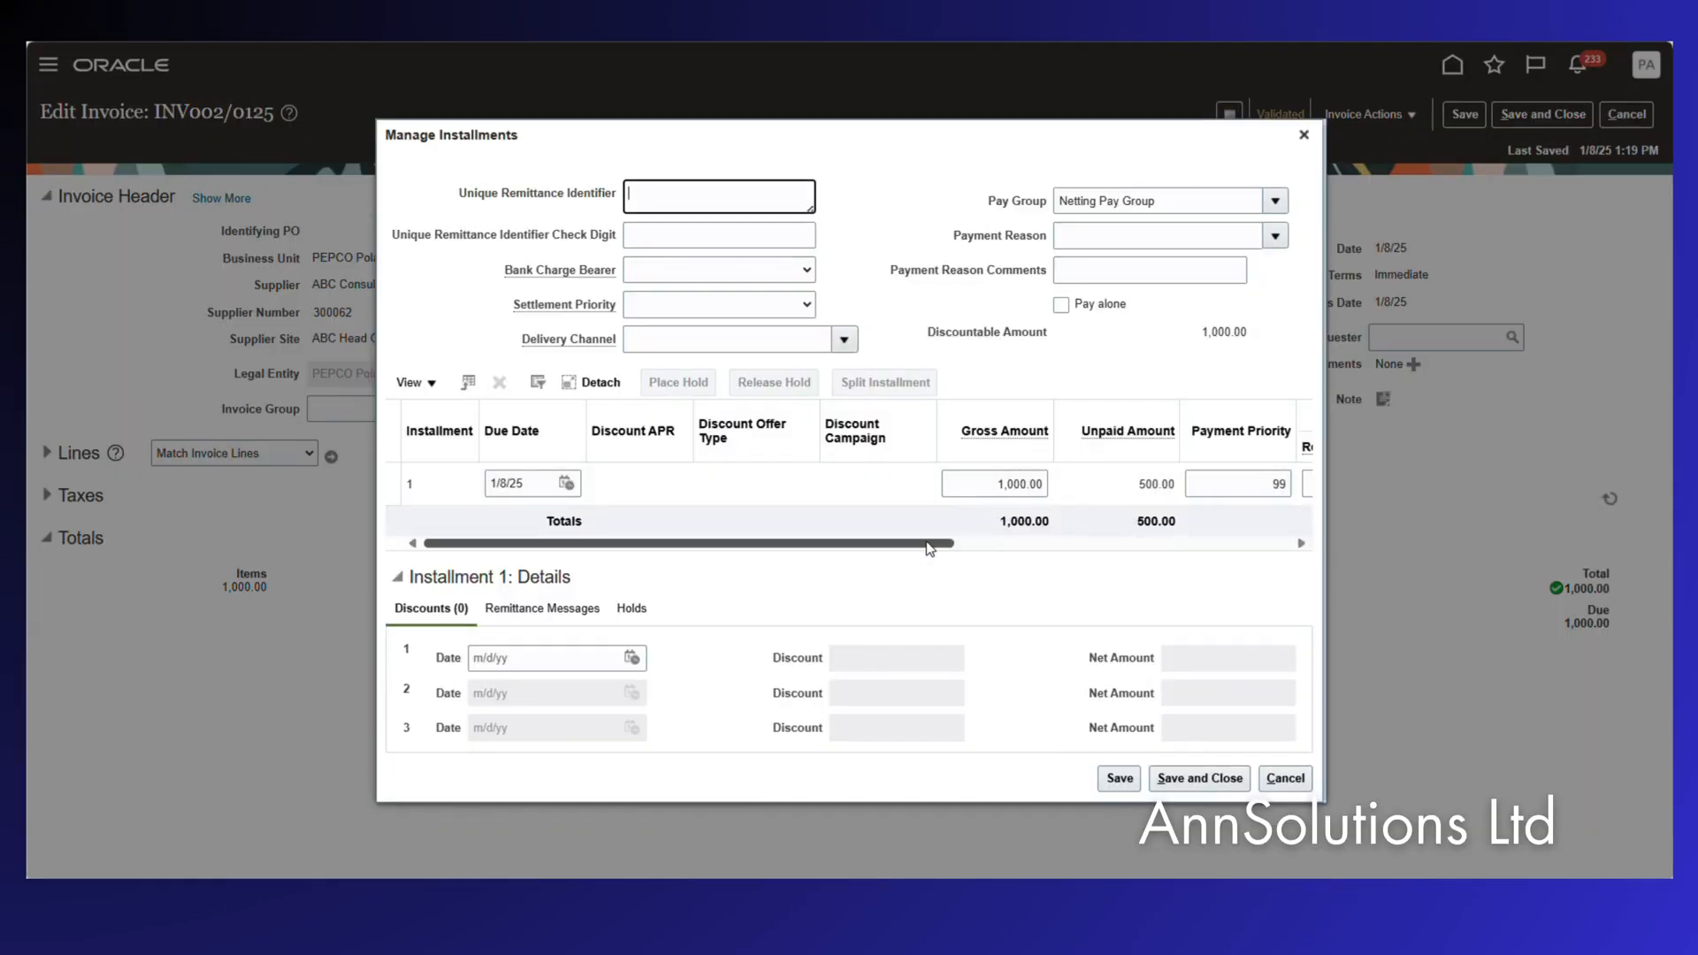
{"action": "left_click_drag", "start_coordinate": [929, 543], "coordinate": [650, 537]}
{"action": "left_click_drag", "start_coordinate": [950, 554], "coordinate": [1431, 581]}
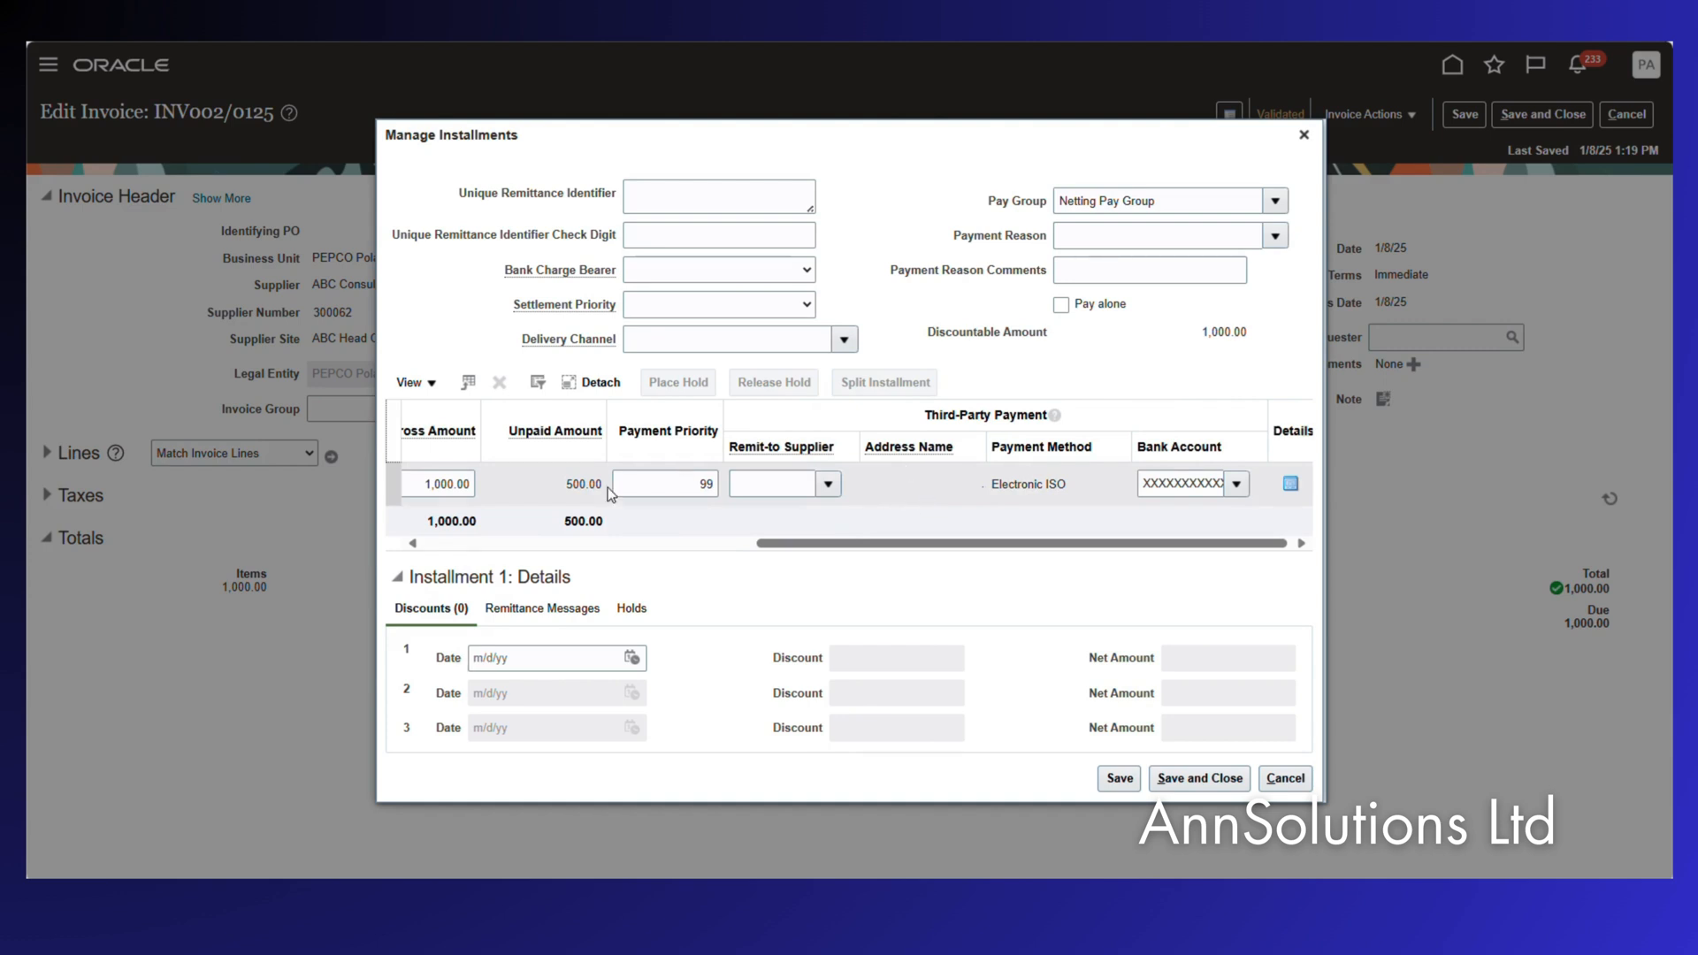
{"action": "left_click_drag", "start_coordinate": [872, 545], "coordinate": [669, 543]}
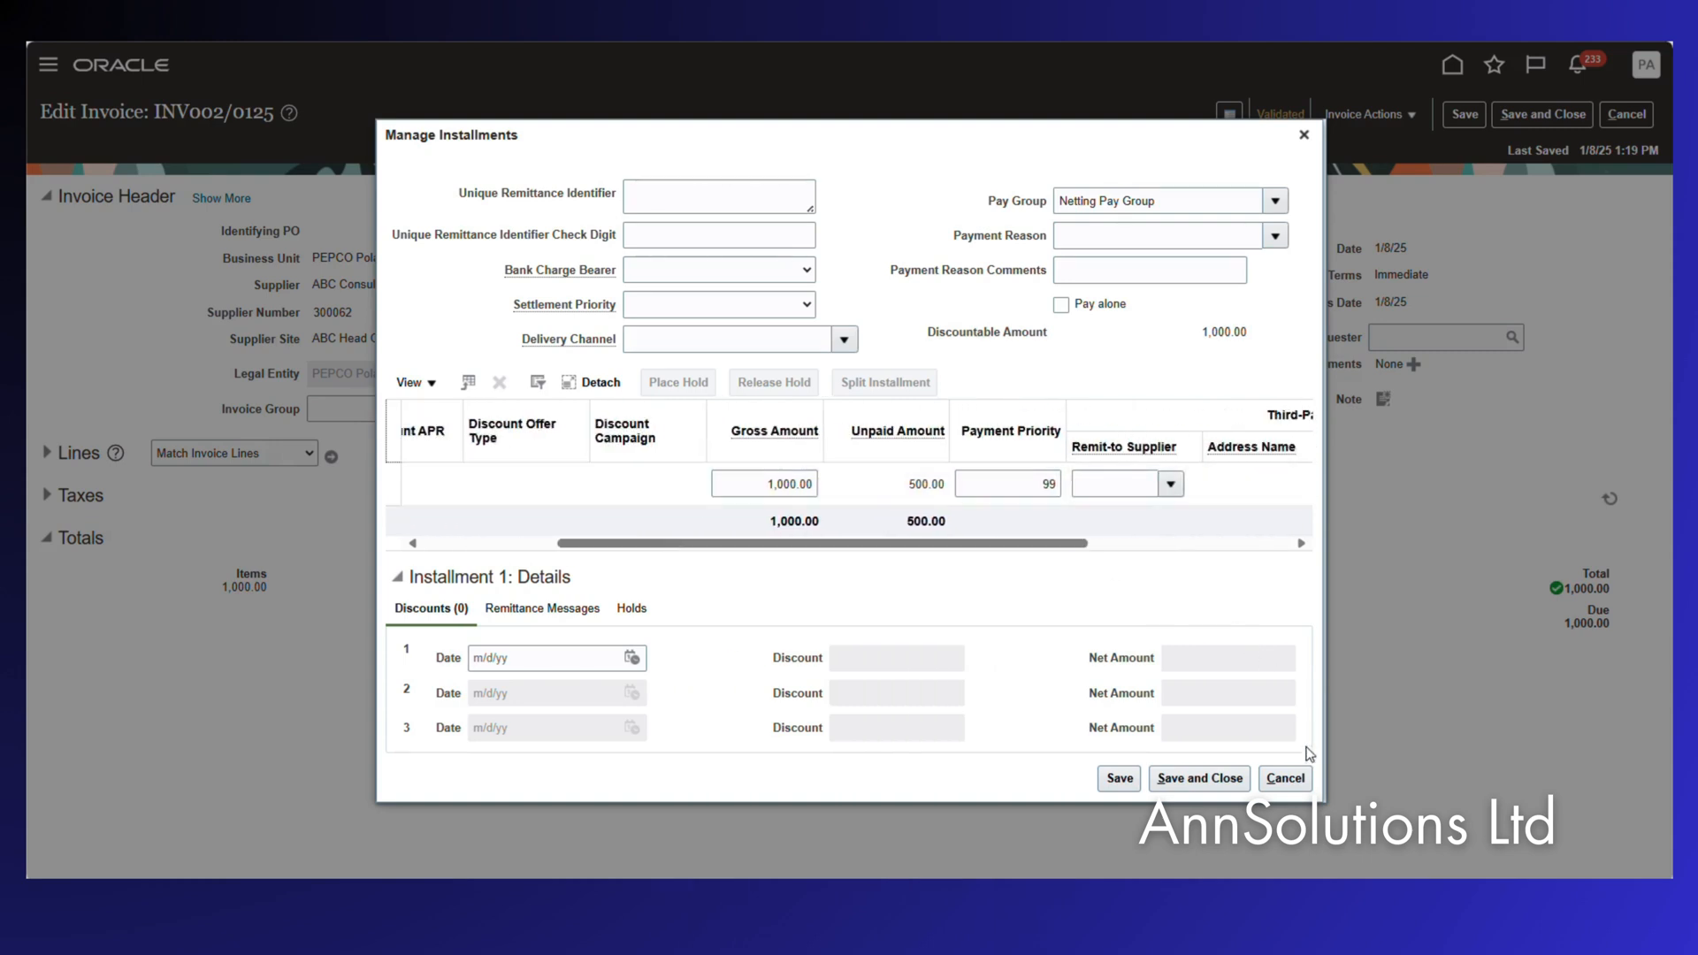
{"action": "left_click", "coordinate": [1285, 778]}
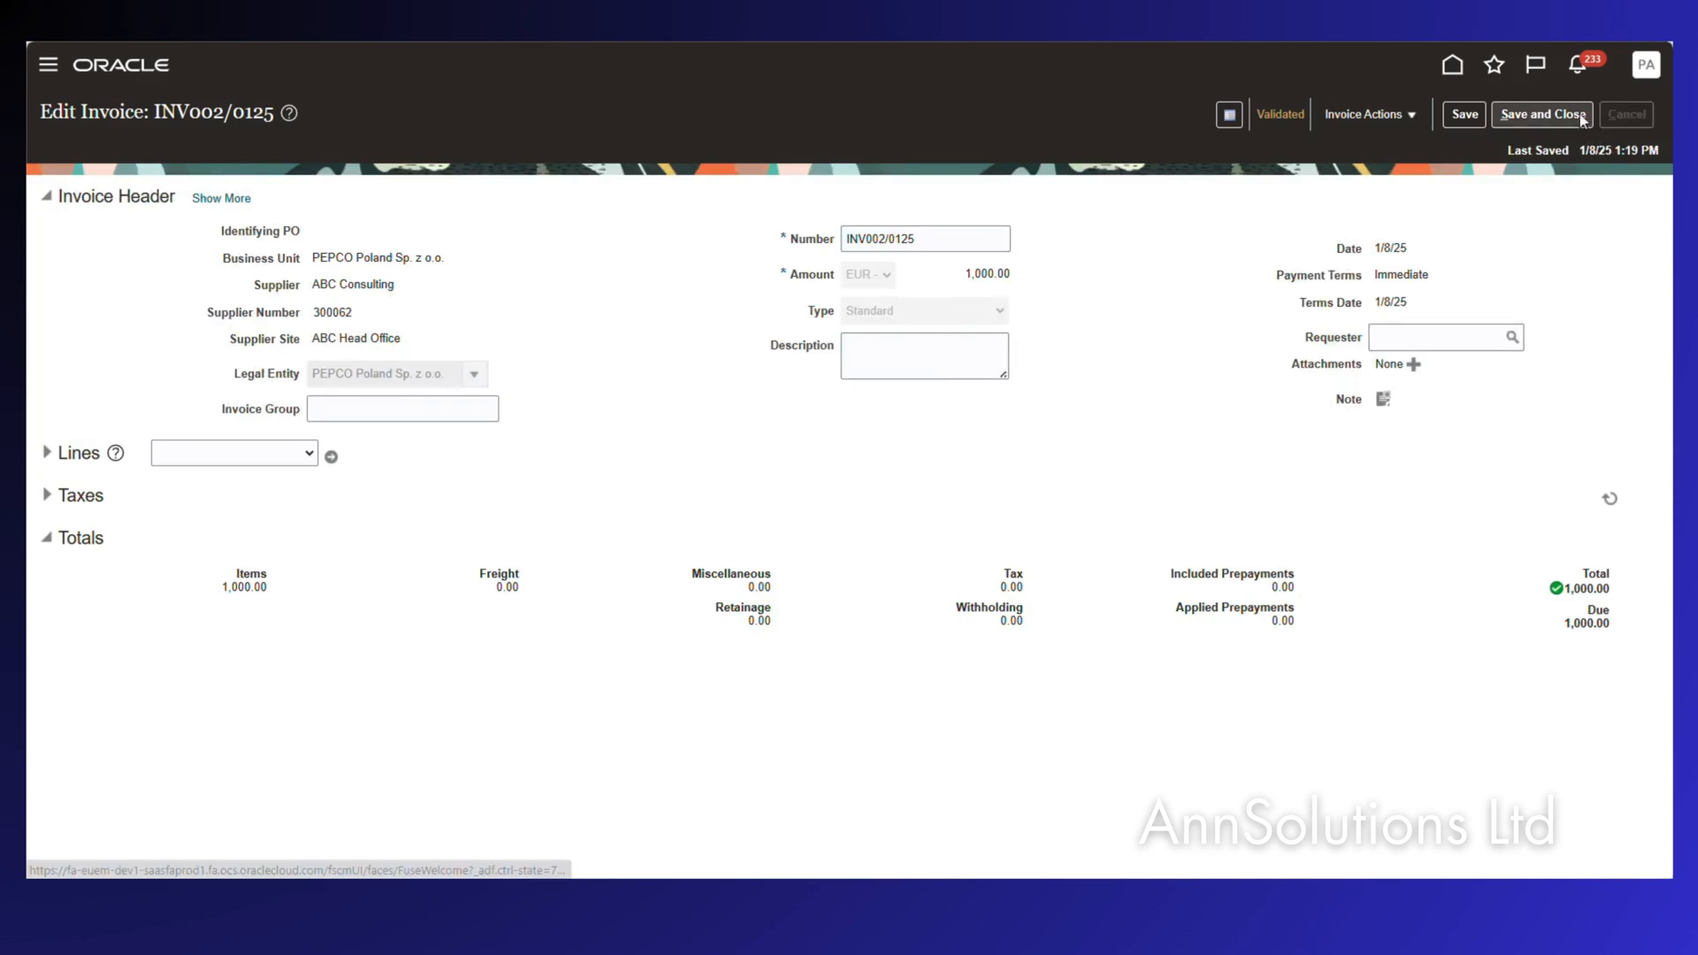
{"action": "left_click", "coordinate": [1543, 114]}
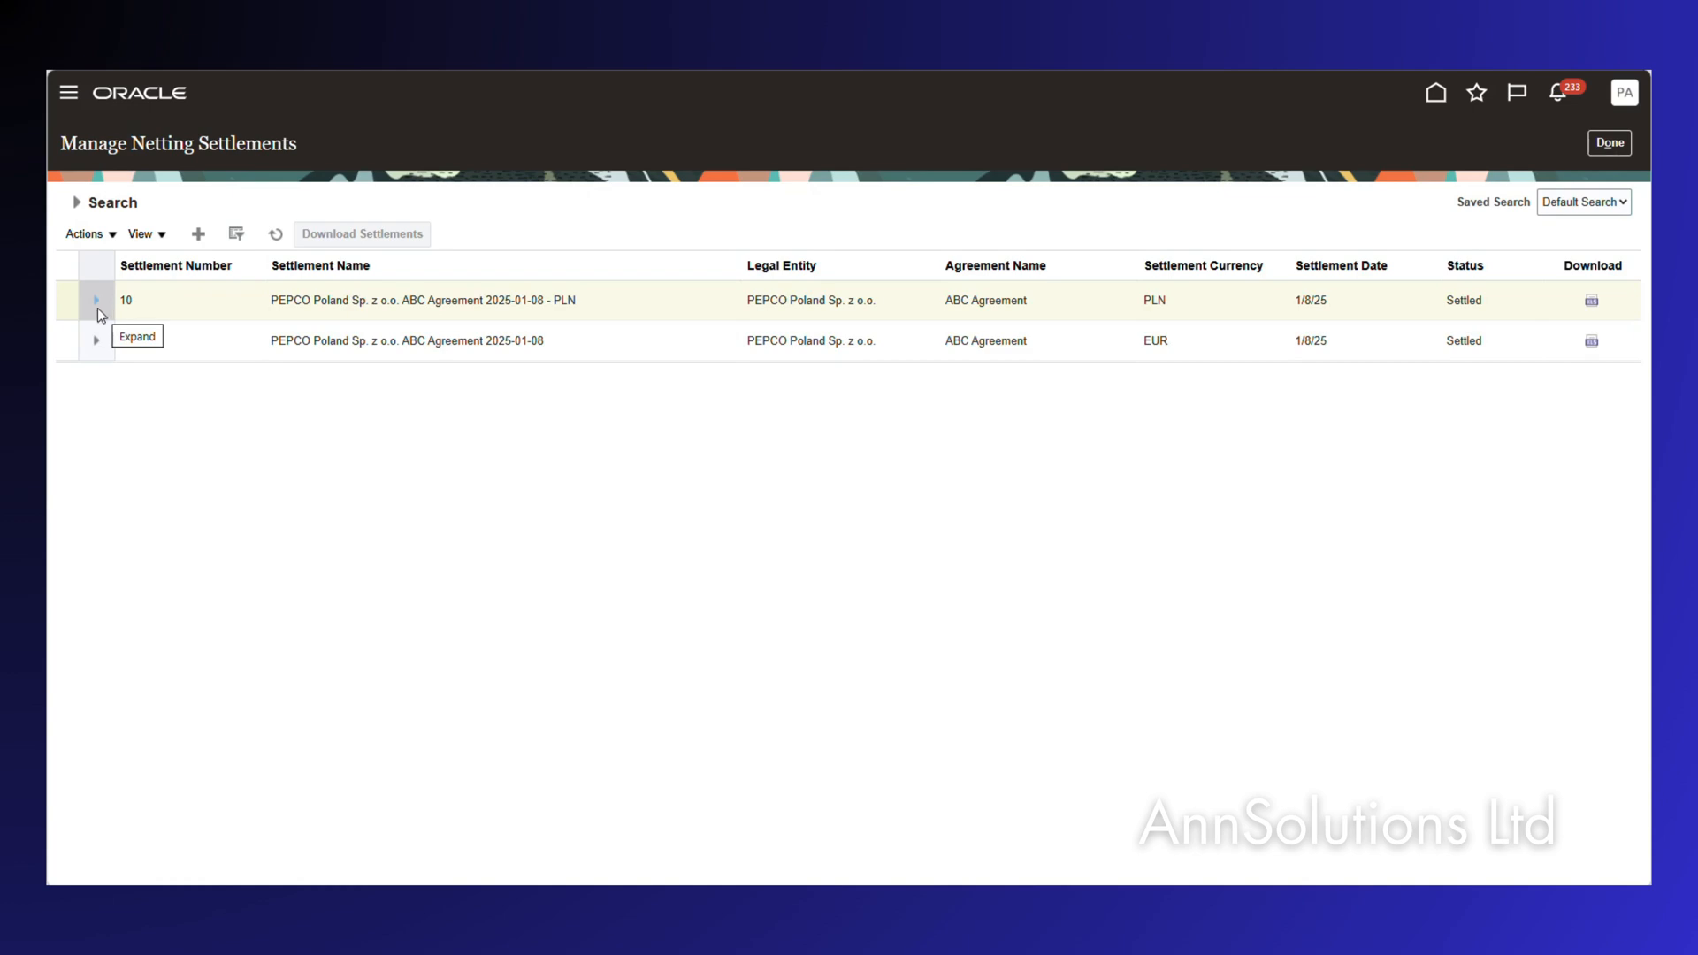
Reverse netting settlements 10 (PLN) and 9 (EUR), confirming each reversal.
{"action": "left_click", "coordinate": [112, 237]}
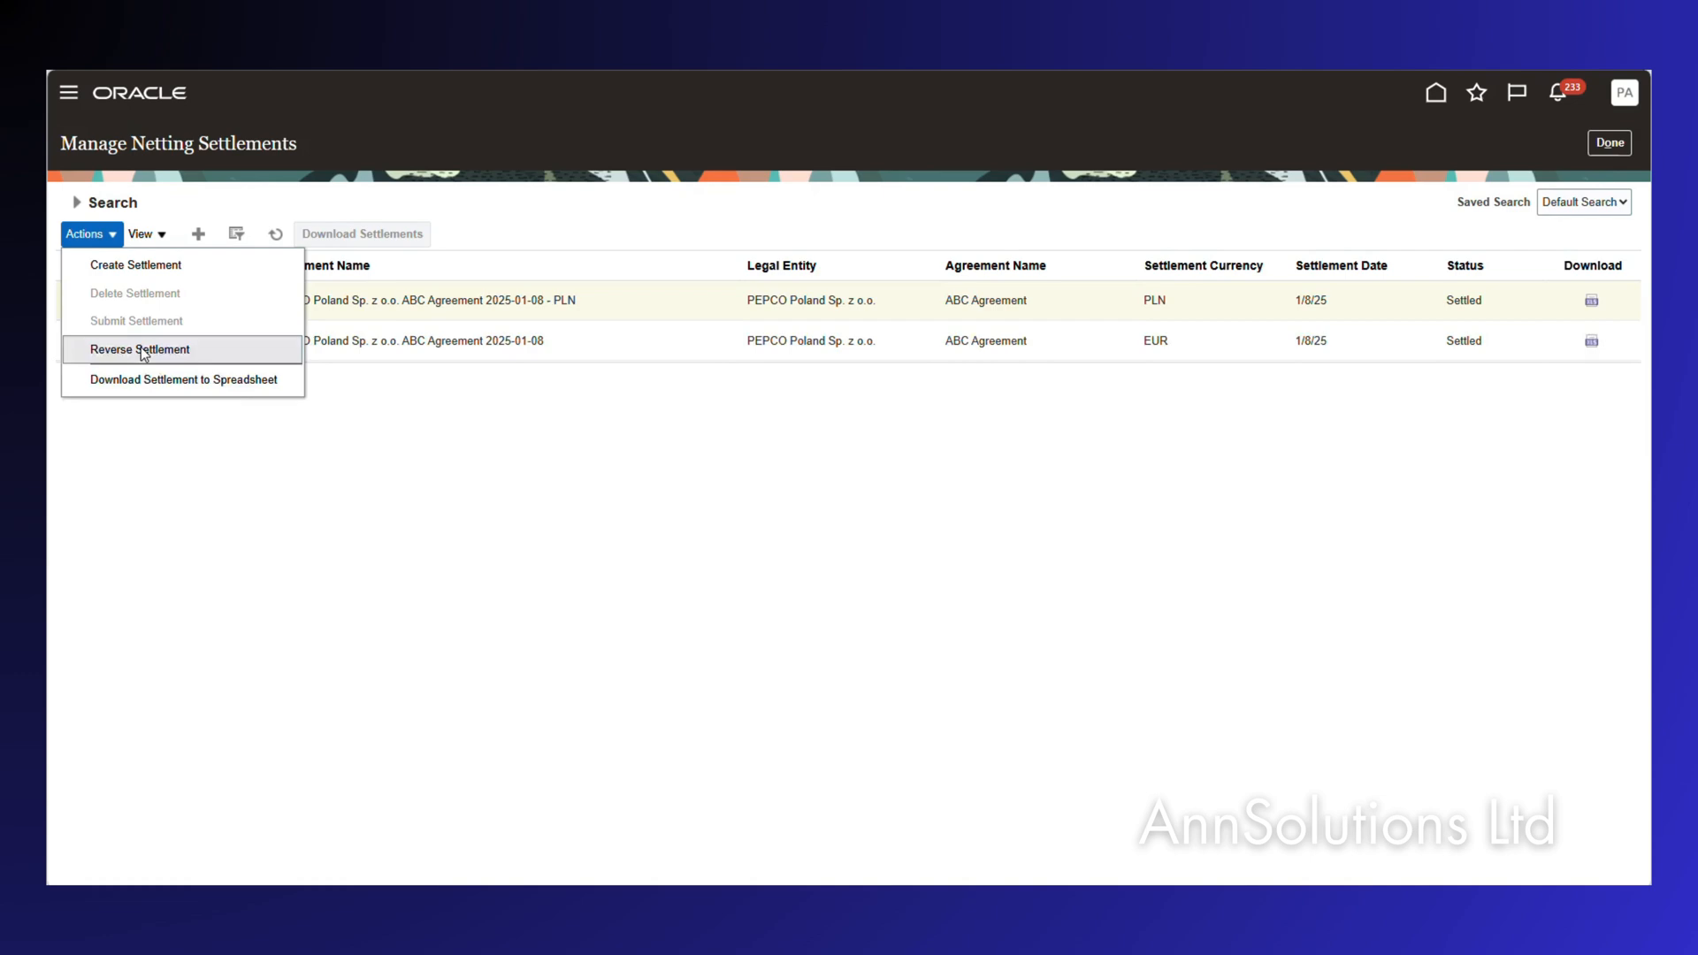
{"action": "left_click", "coordinate": [141, 349]}
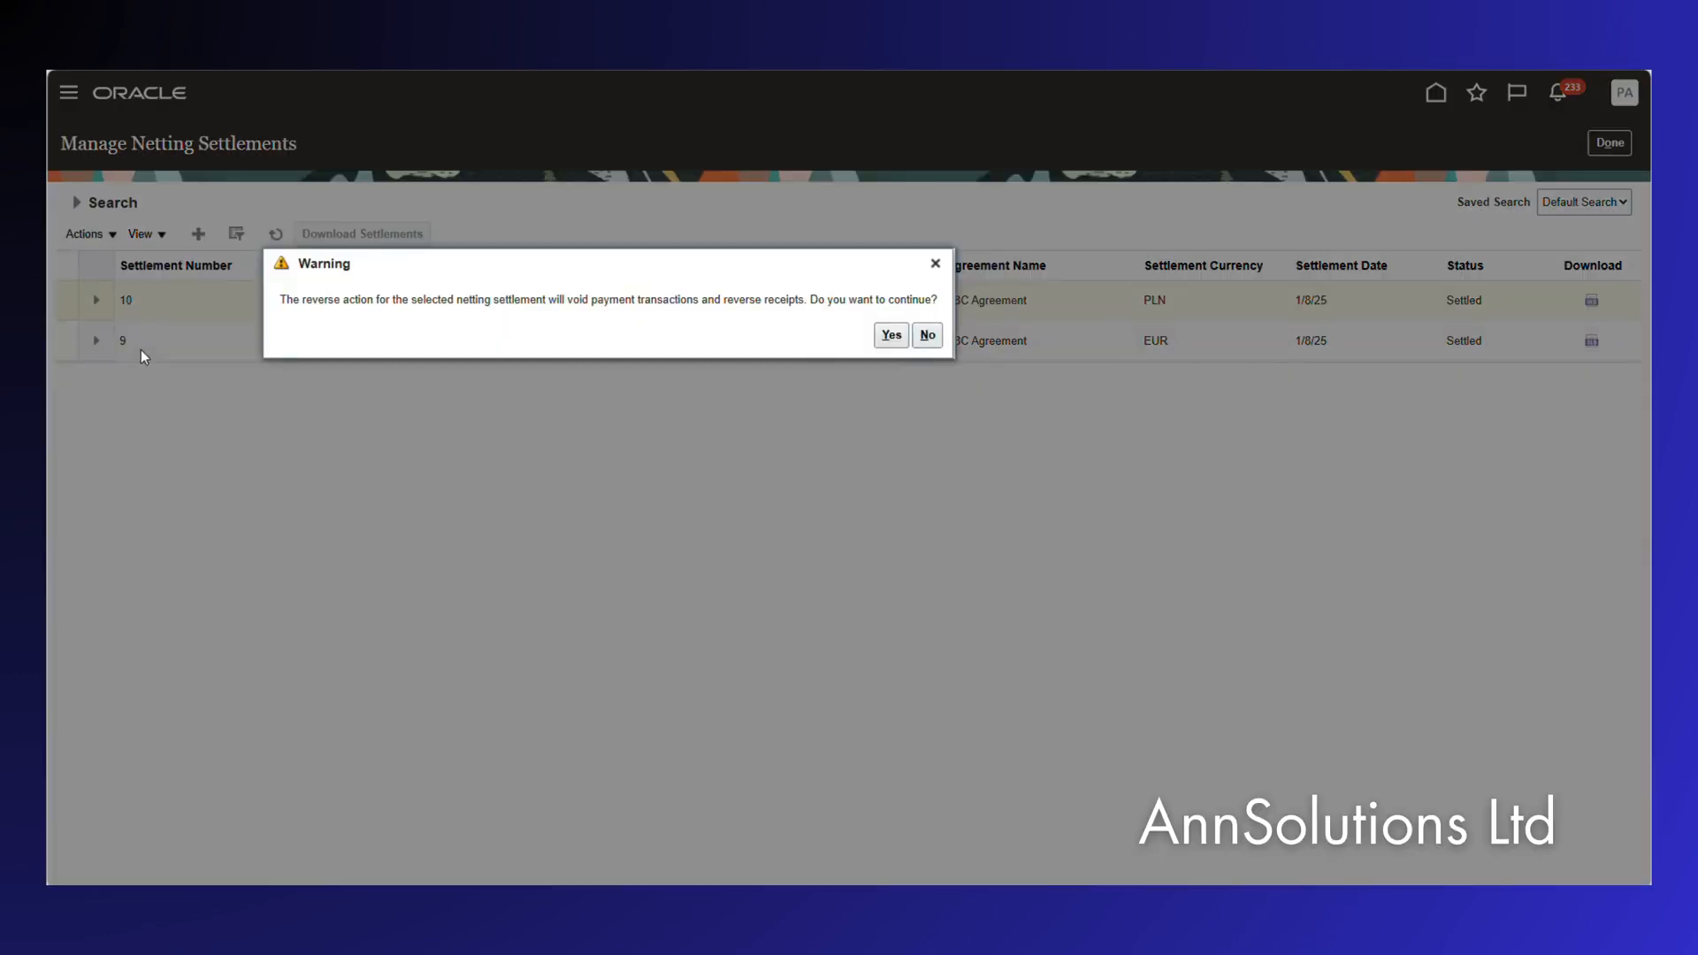
{"action": "left_click", "coordinate": [892, 335]}
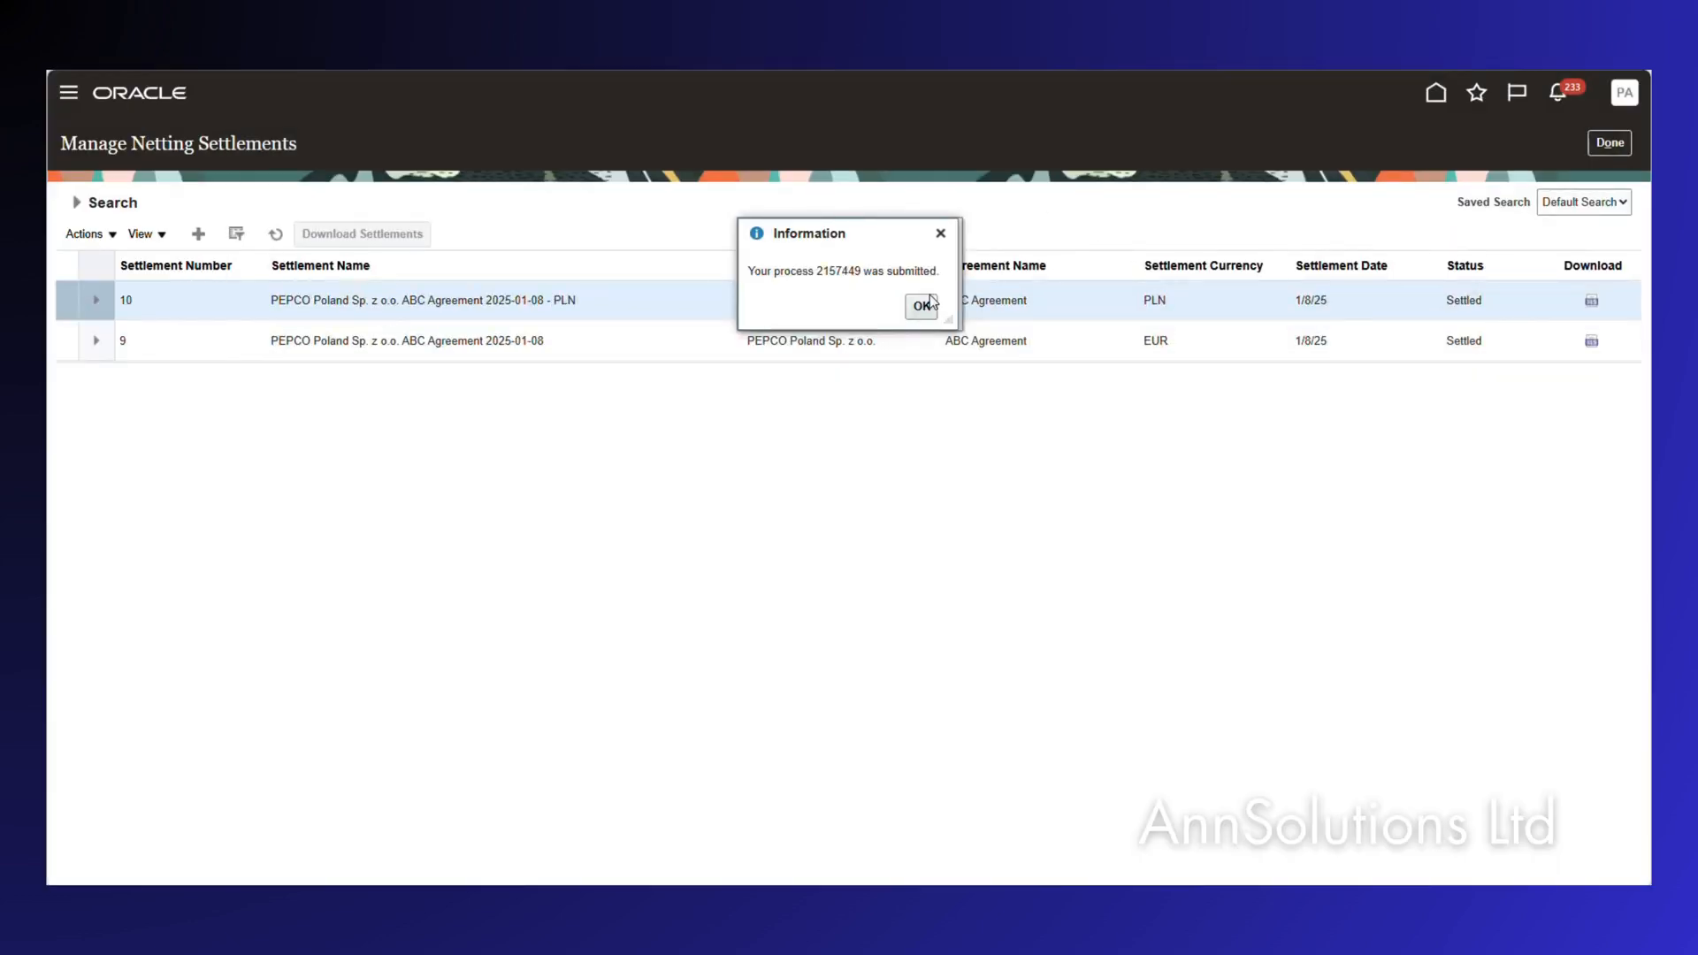
{"action": "left_click", "coordinate": [920, 305]}
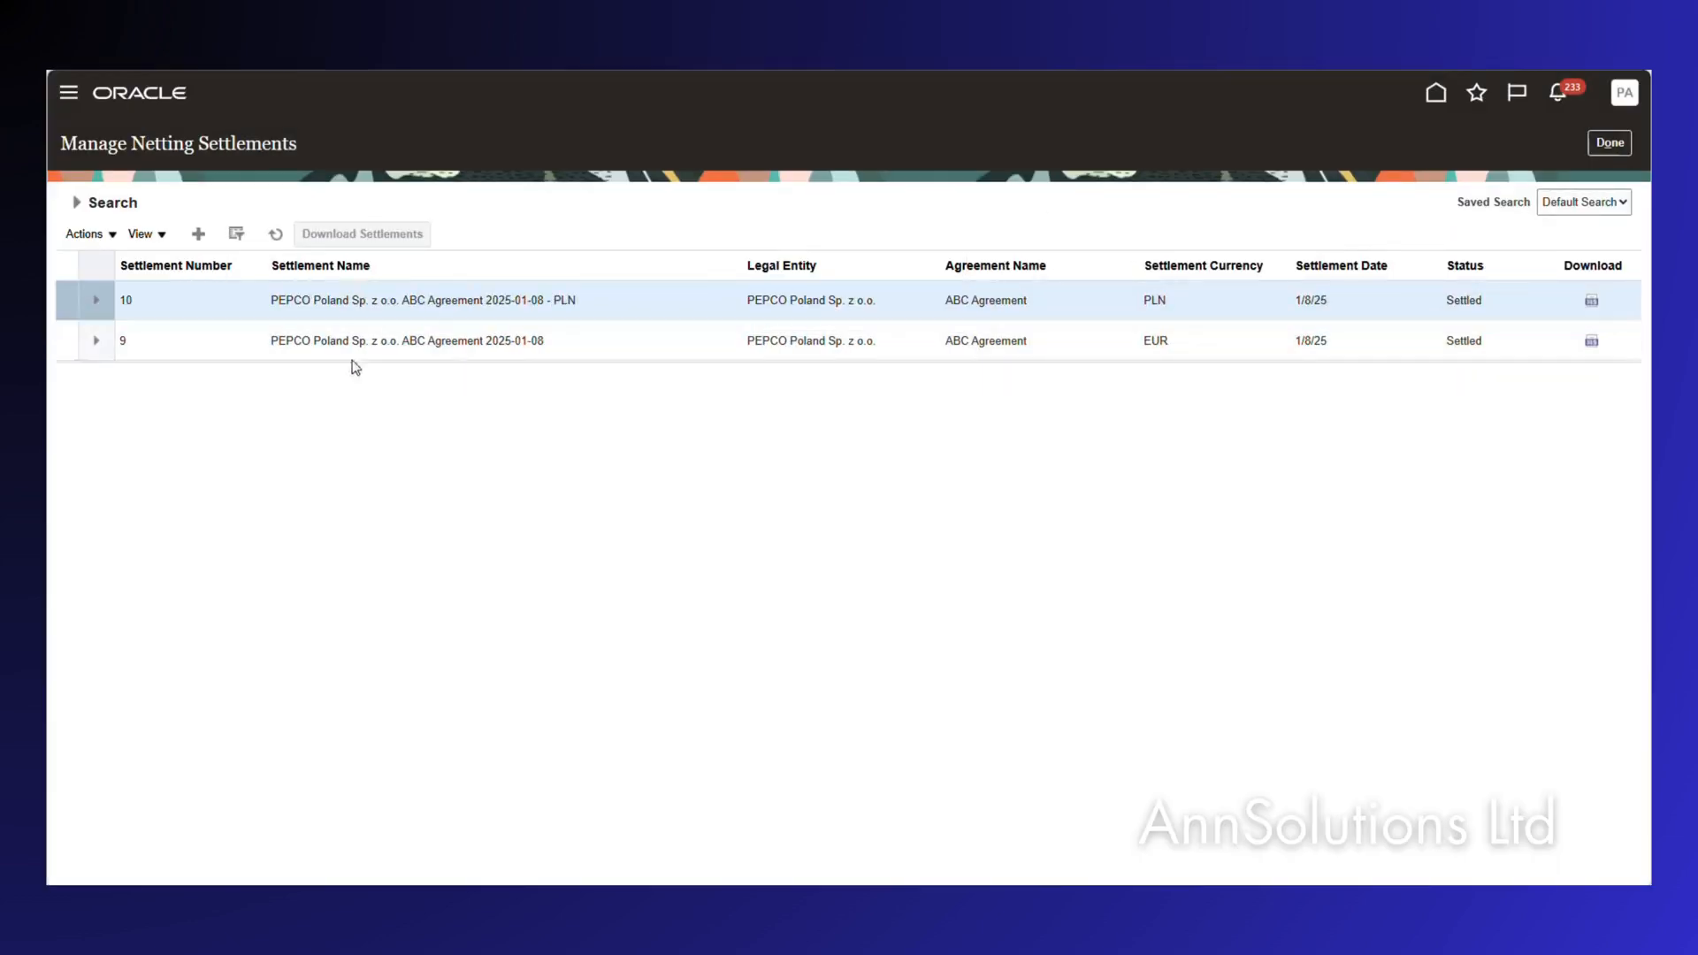
{"action": "left_click", "coordinate": [65, 340]}
{"action": "left_click", "coordinate": [114, 235]}
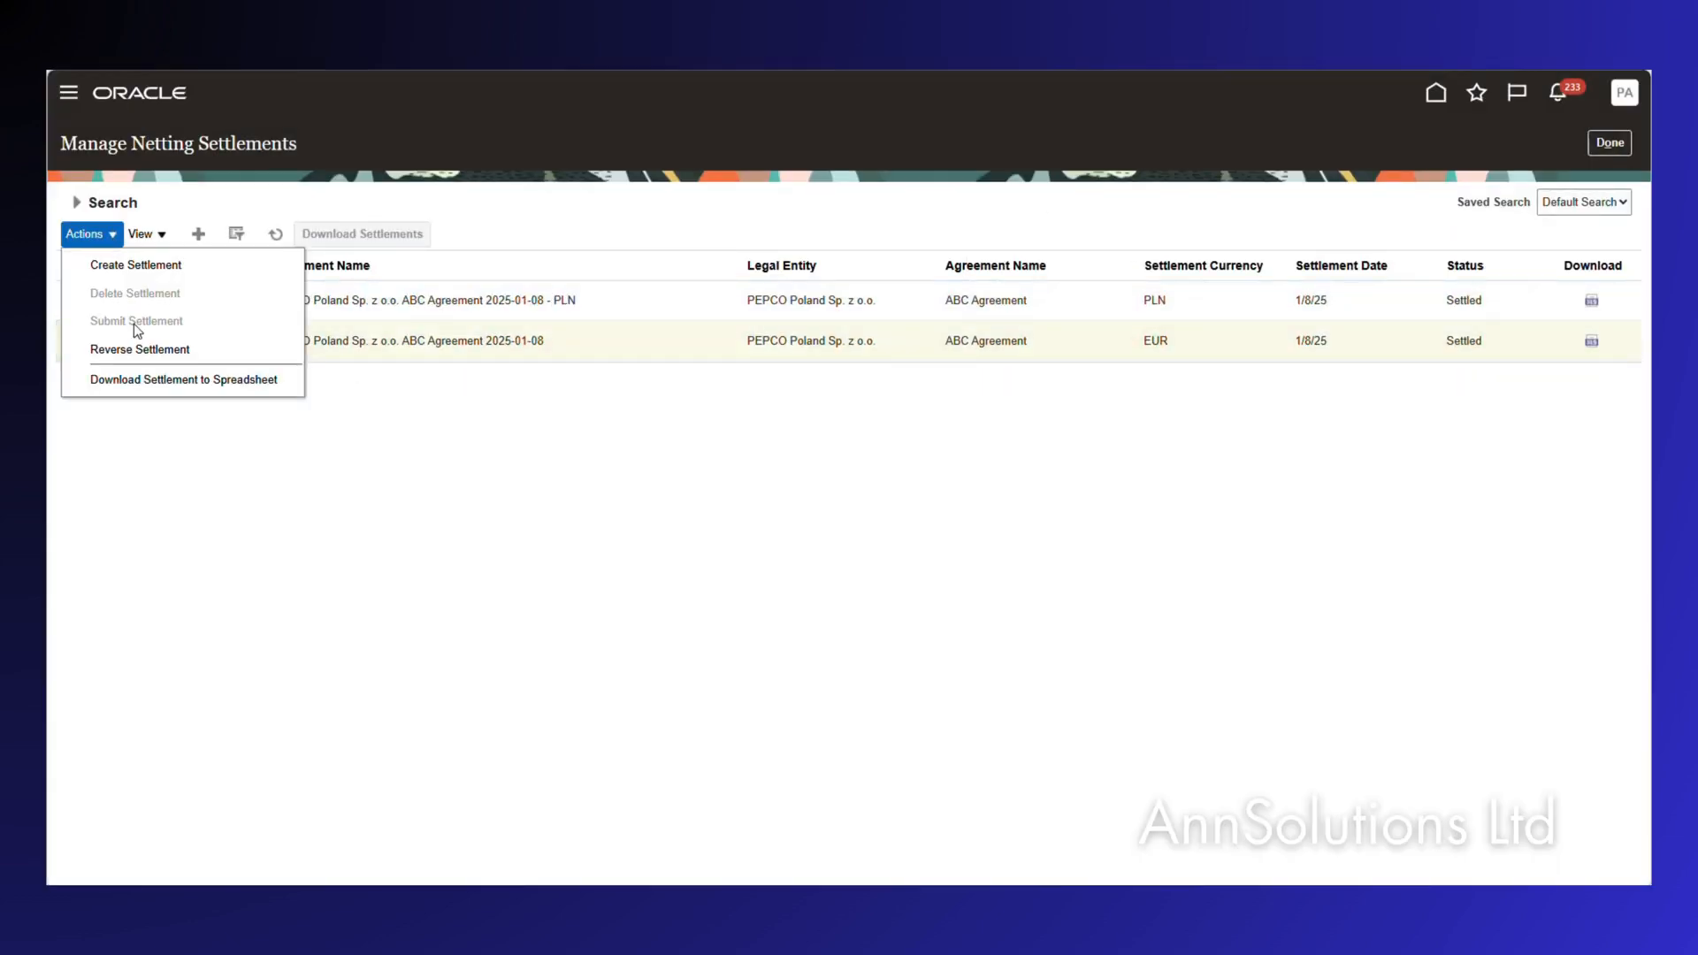
{"action": "left_click", "coordinate": [124, 346]}
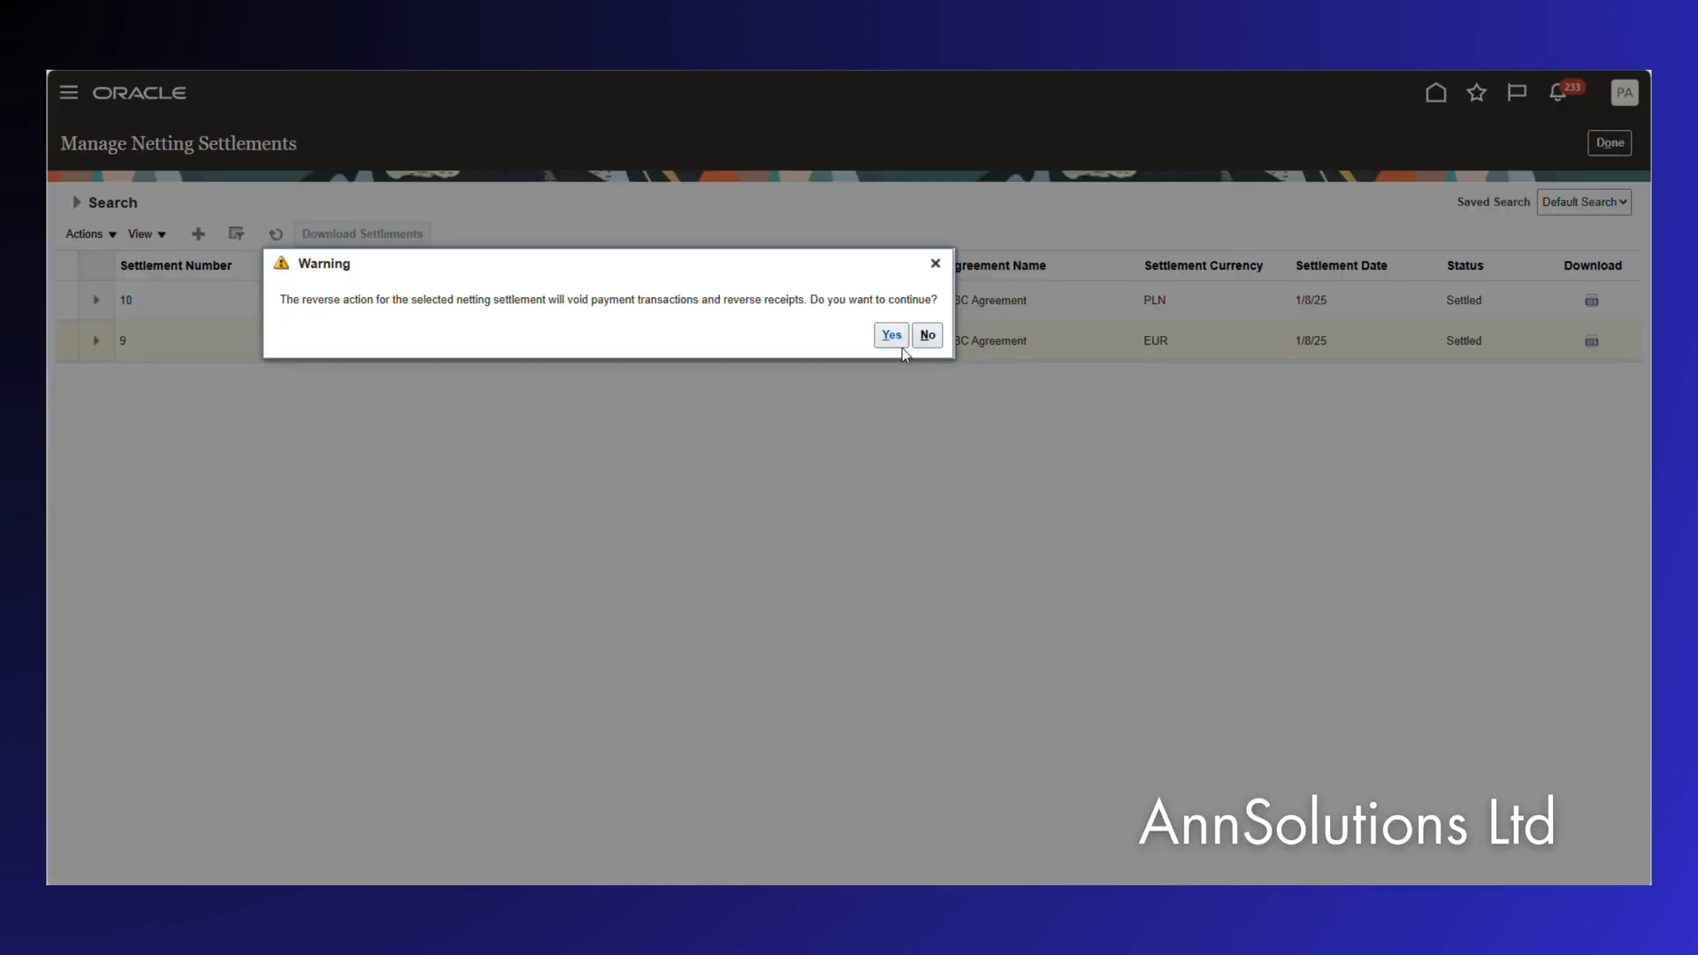
{"action": "left_click", "coordinate": [891, 336]}
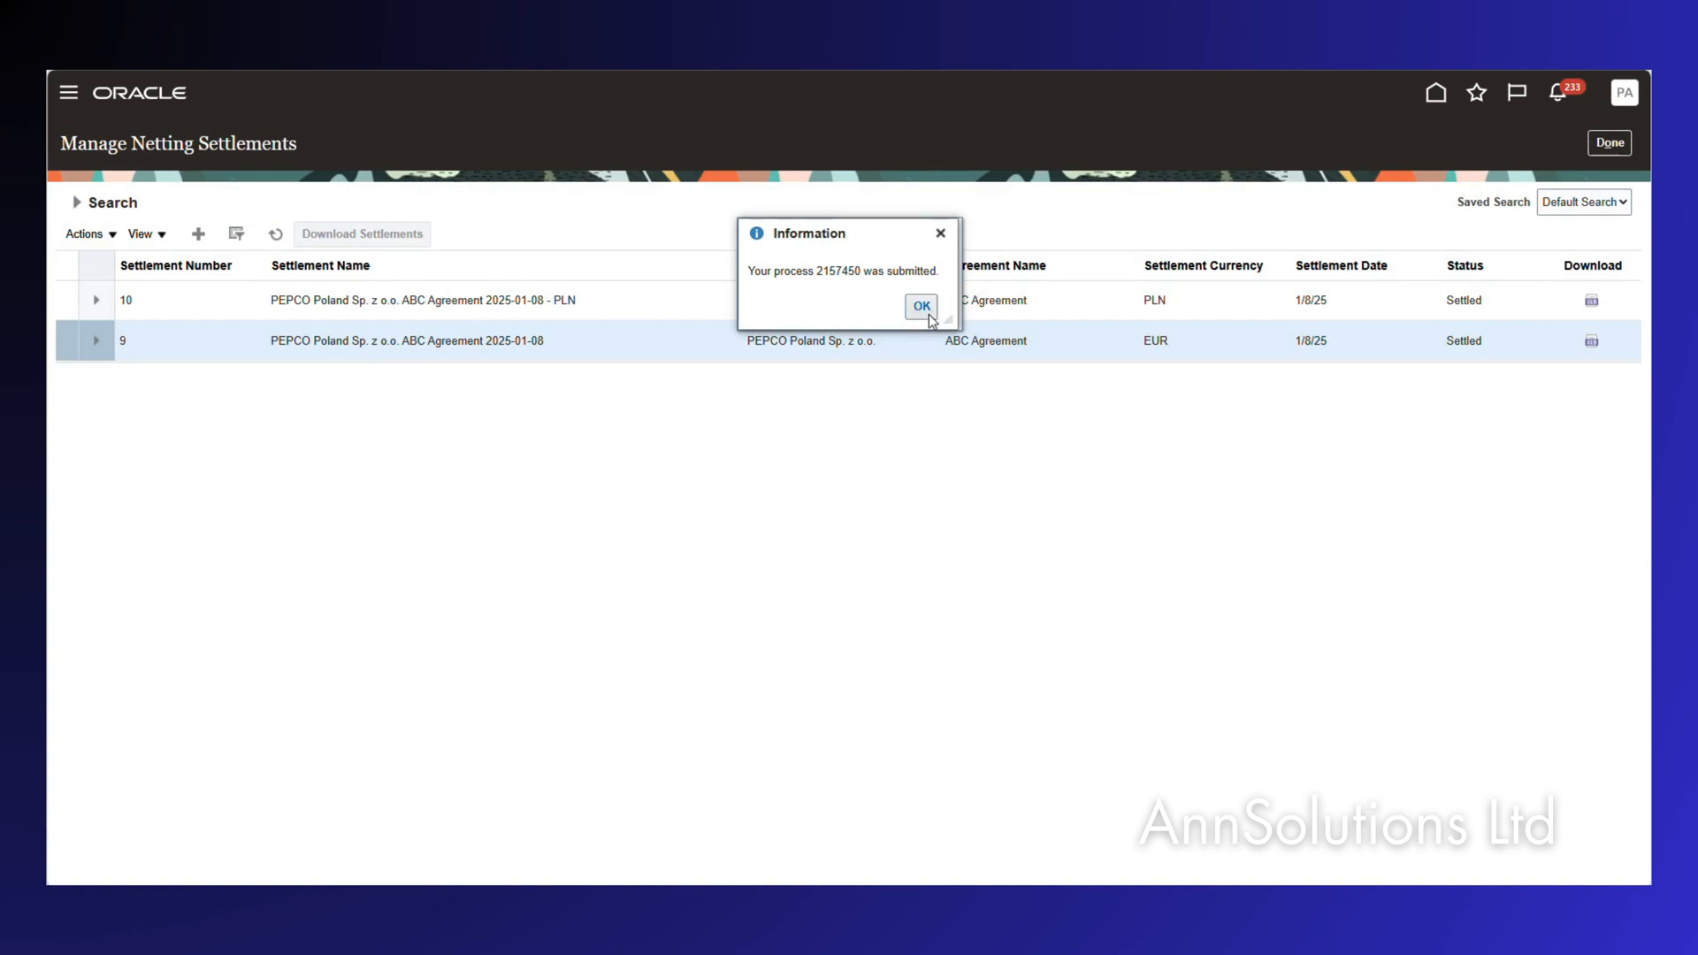
{"action": "left_click", "coordinate": [920, 306]}
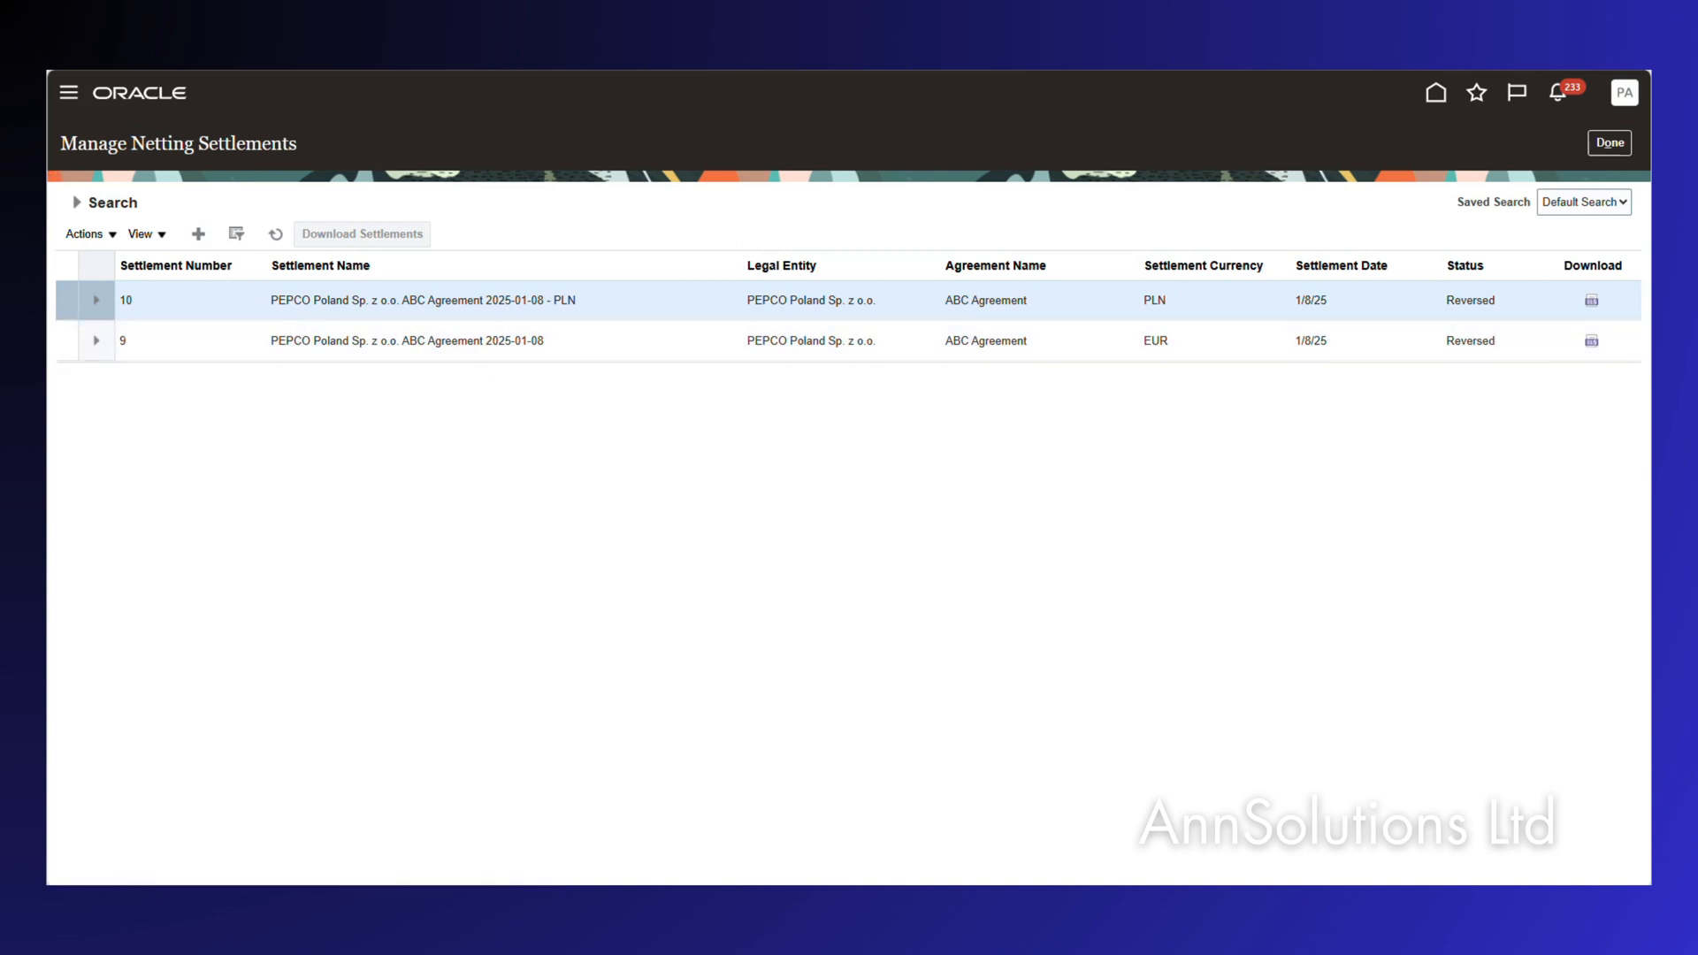
Discard the unsaved page and return to the Billing work area.
{"action": "left_click", "coordinate": [80, 152]}
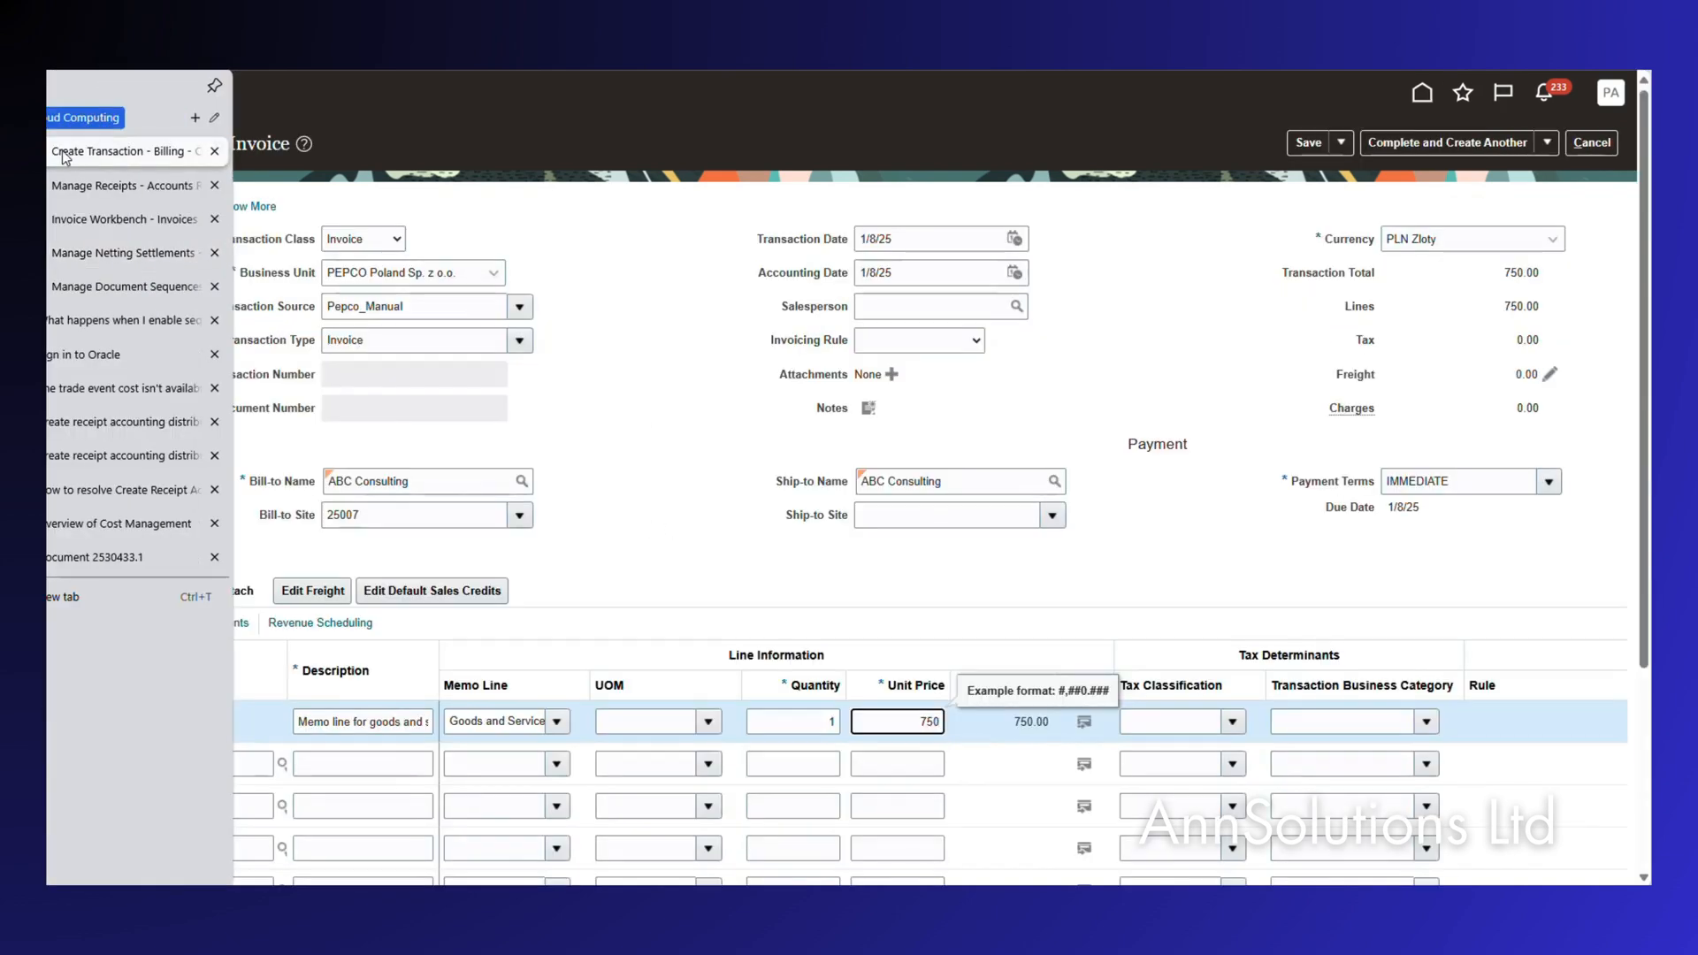
{"action": "left_click", "coordinate": [1591, 151]}
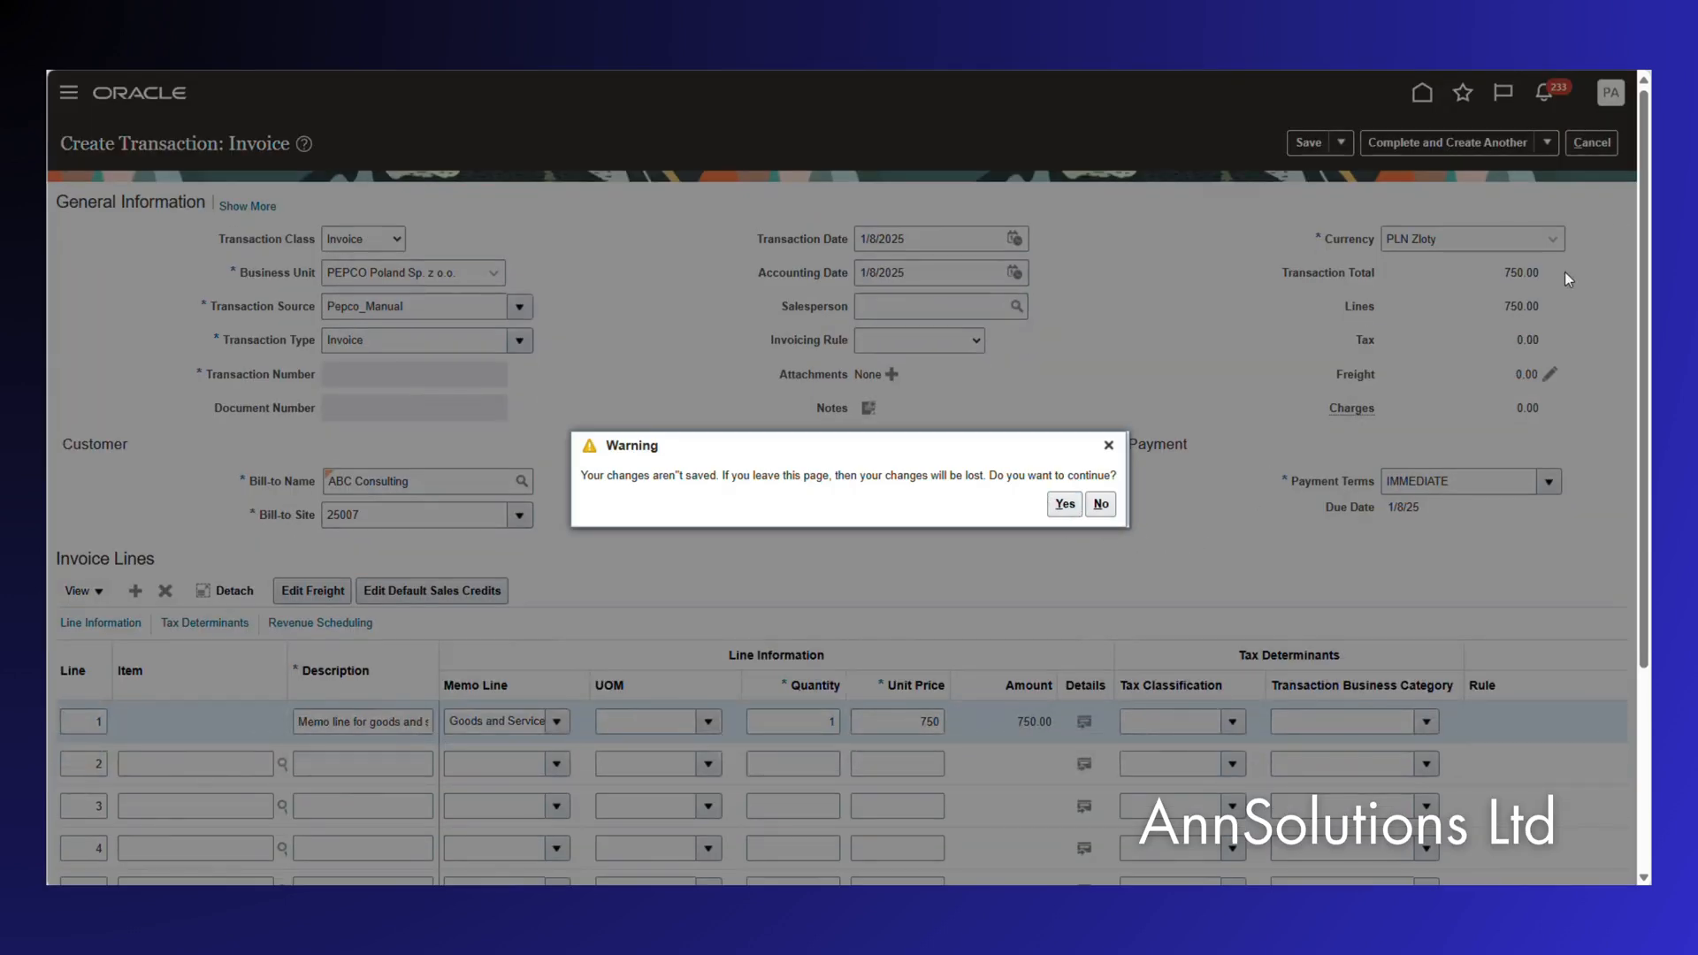
{"action": "left_click", "coordinate": [1047, 506]}
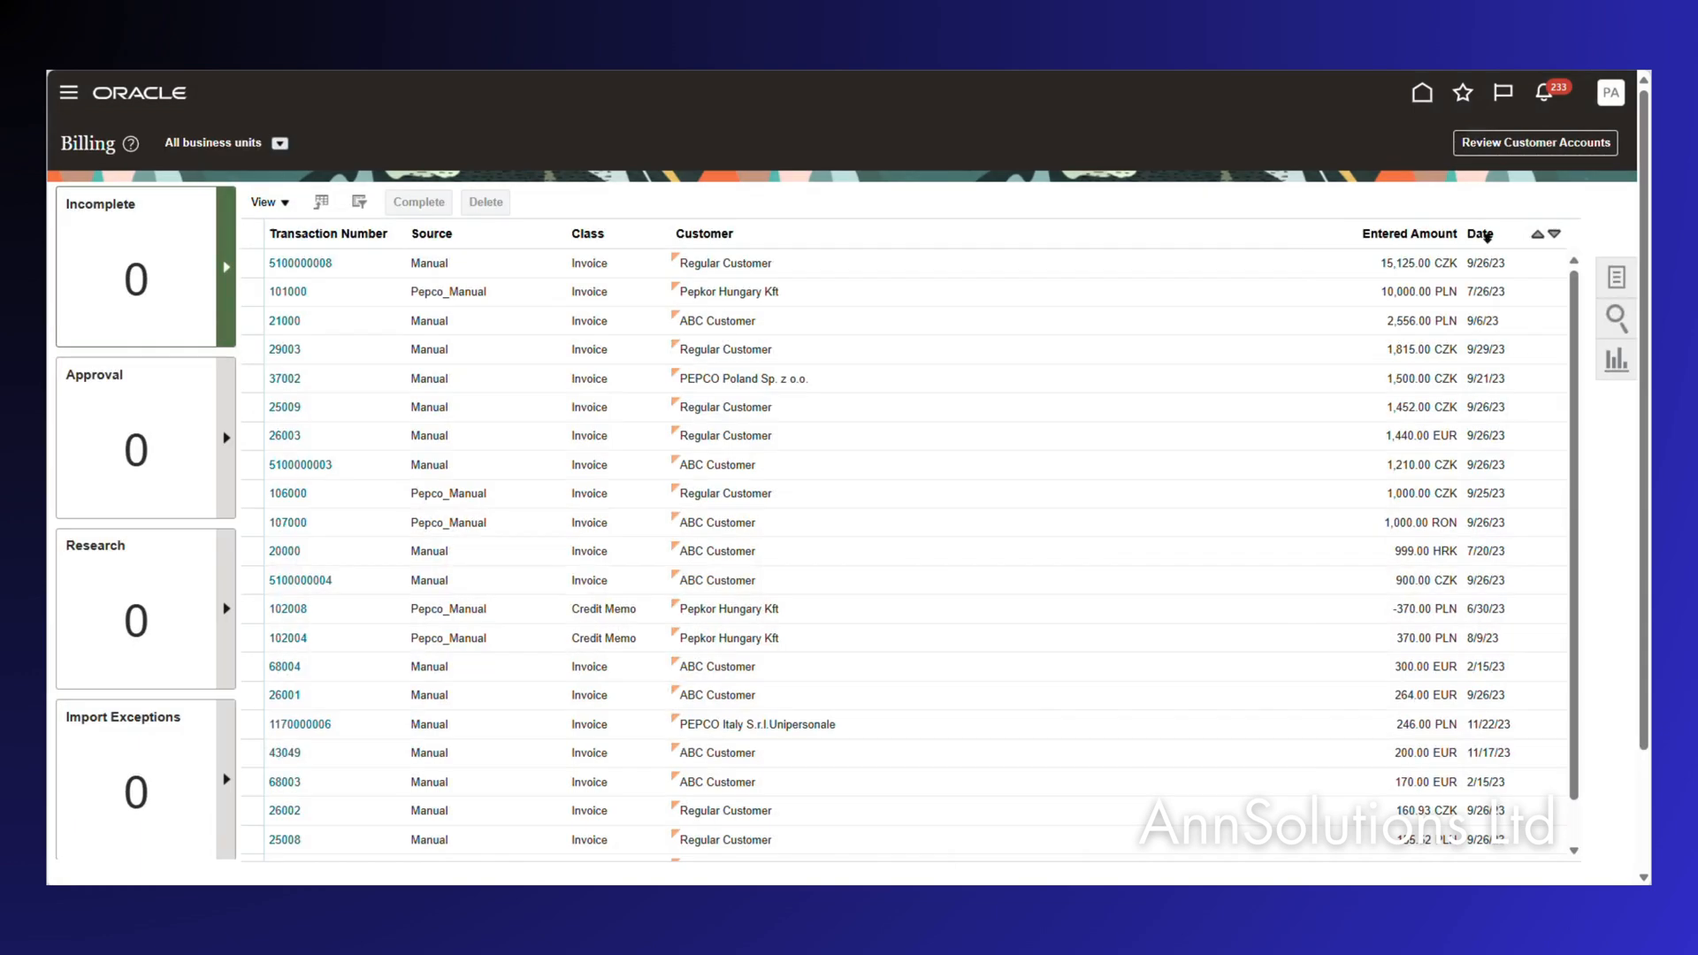
{"action": "left_click", "coordinate": [1615, 279]}
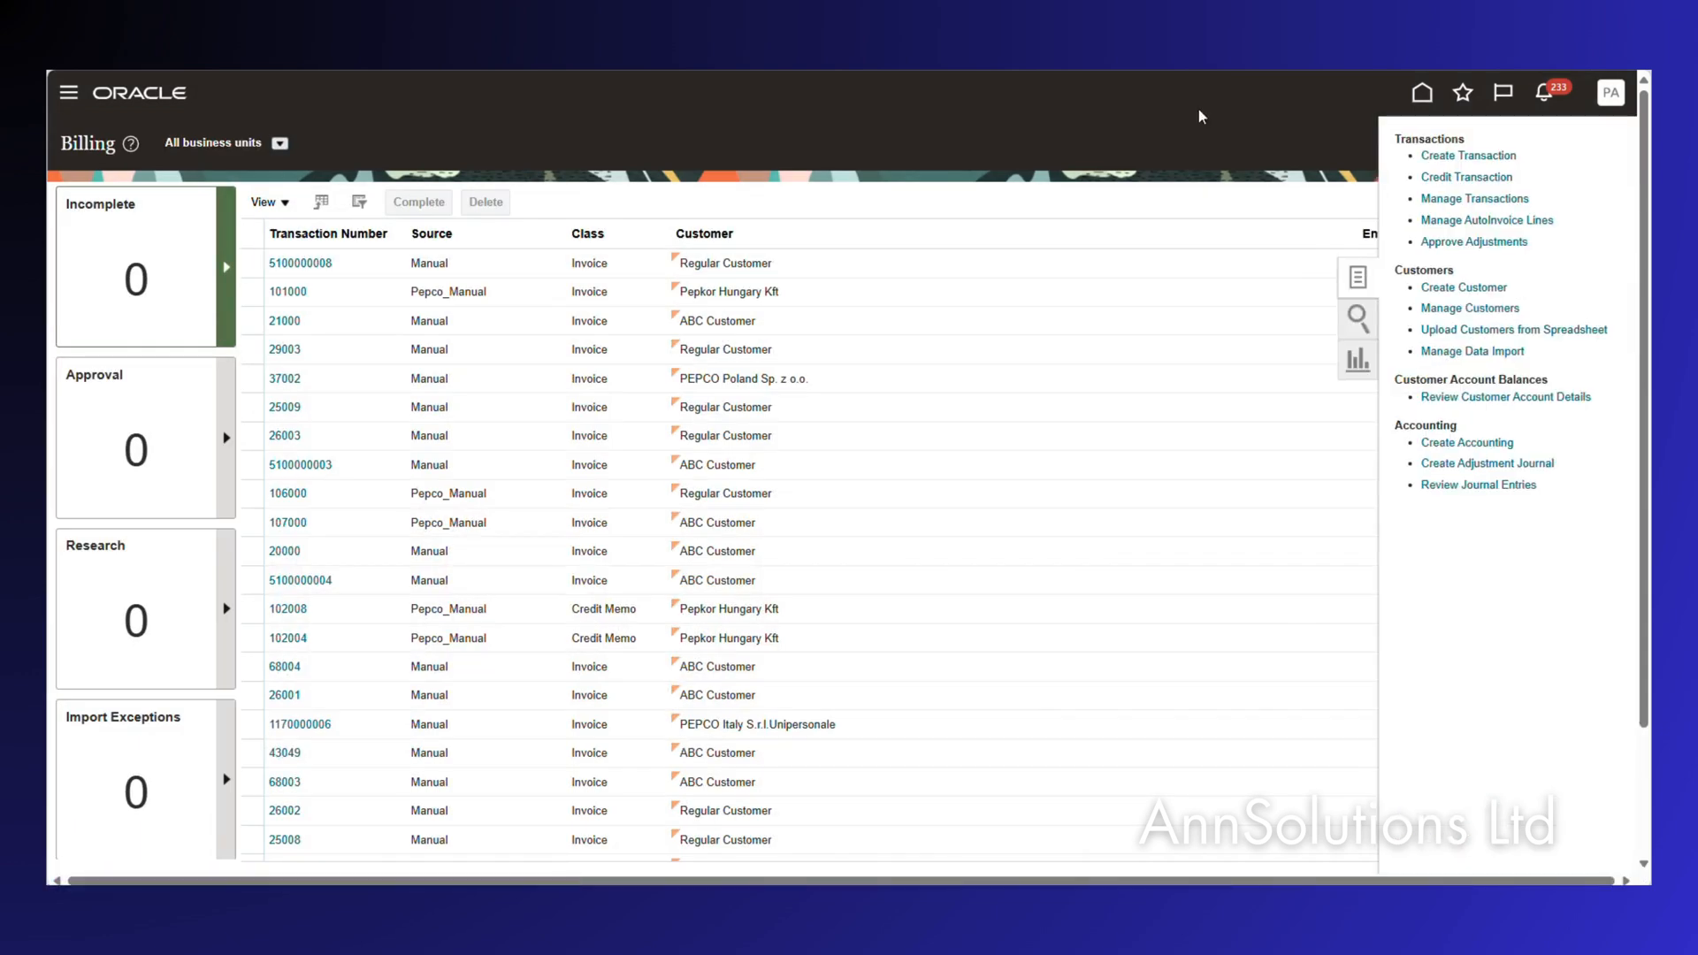
{"action": "left_click", "coordinate": [1356, 317]}
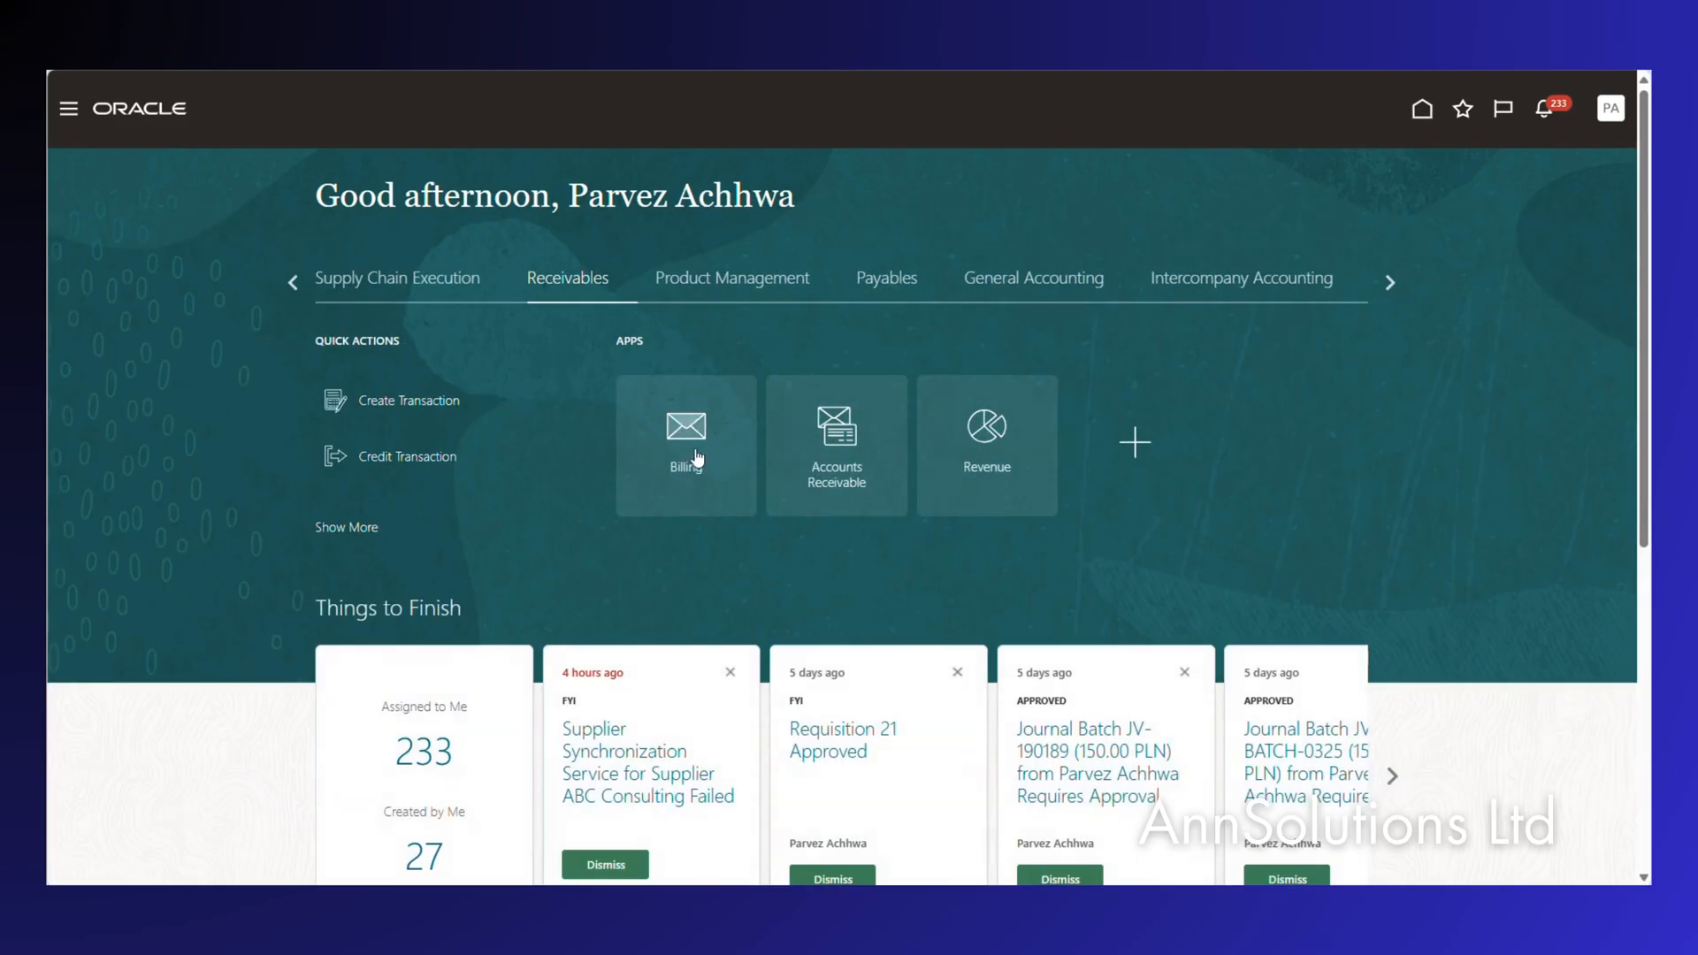
{"action": "left_click", "coordinate": [682, 454]}
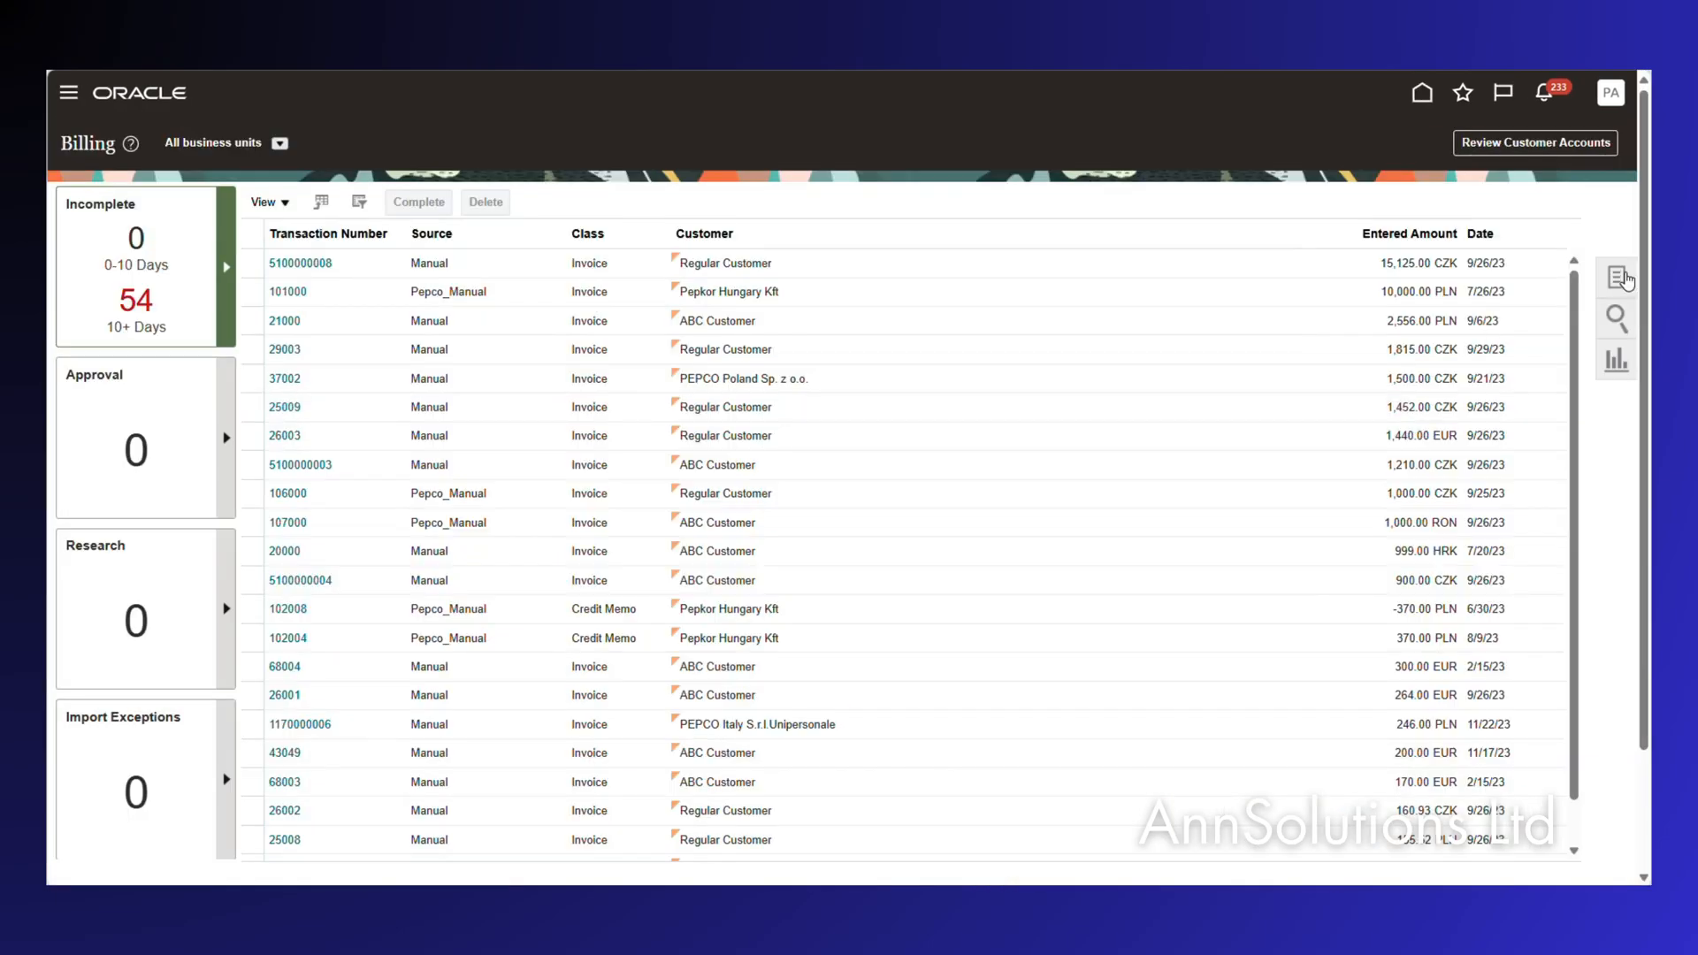
Search Manage Transactions for Bill-to Customer ABC Consulting.
{"action": "left_click", "coordinate": [1617, 277]}
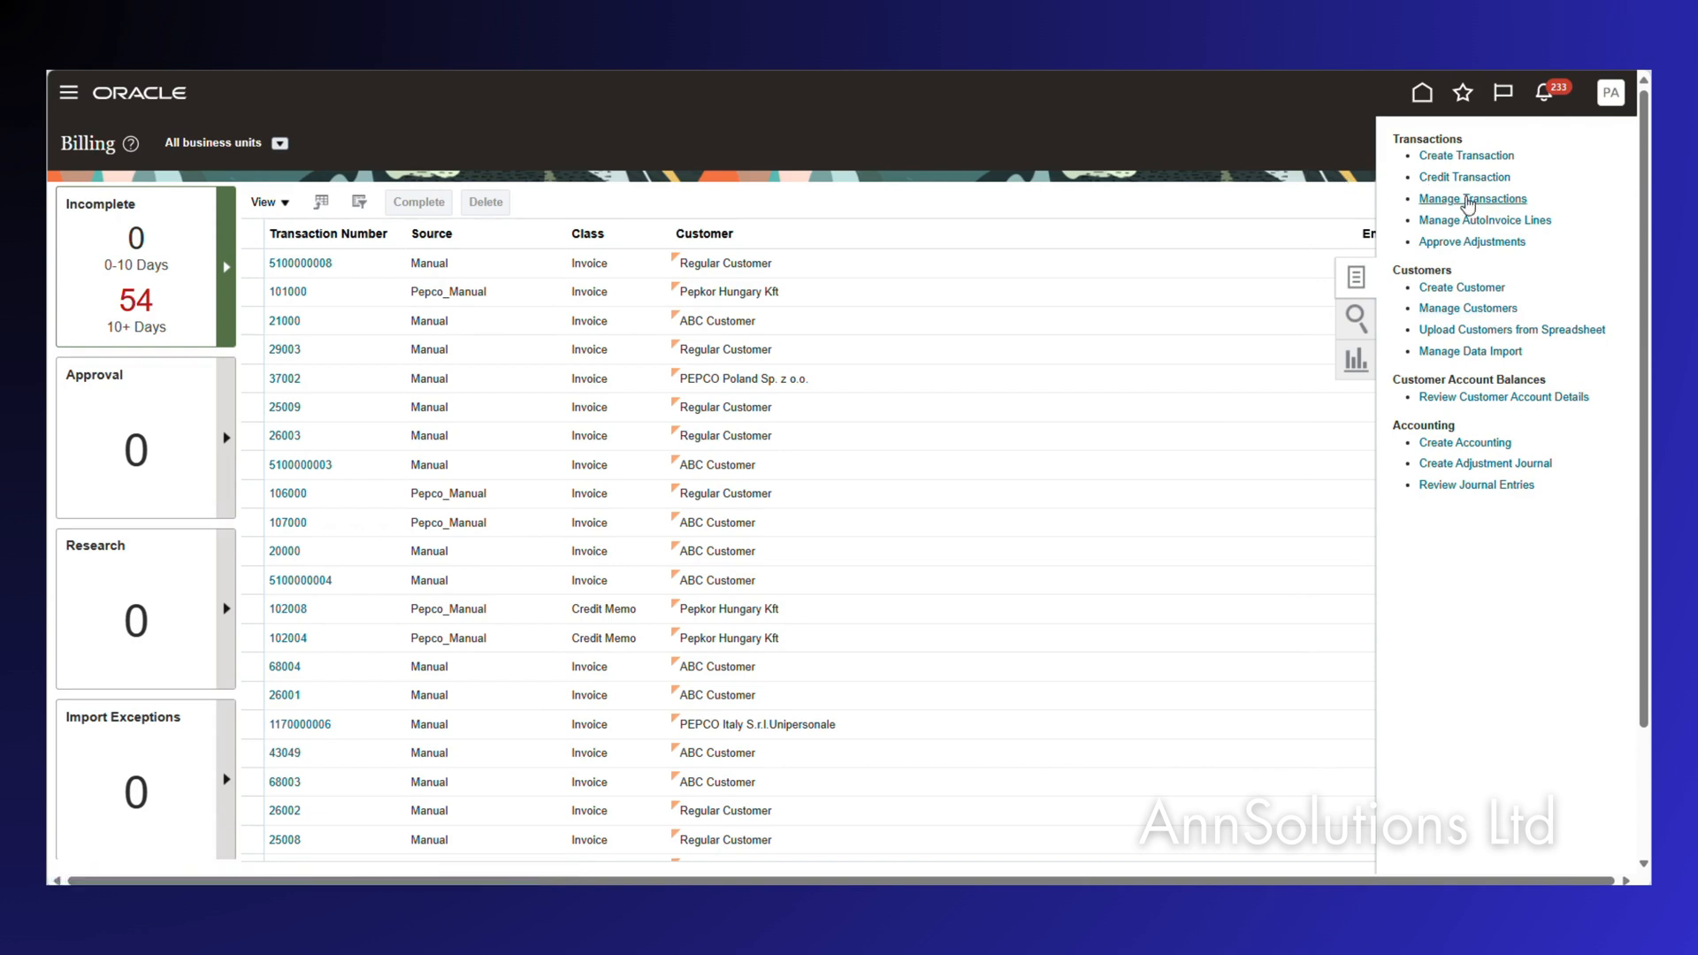
{"action": "left_click", "coordinate": [1470, 199]}
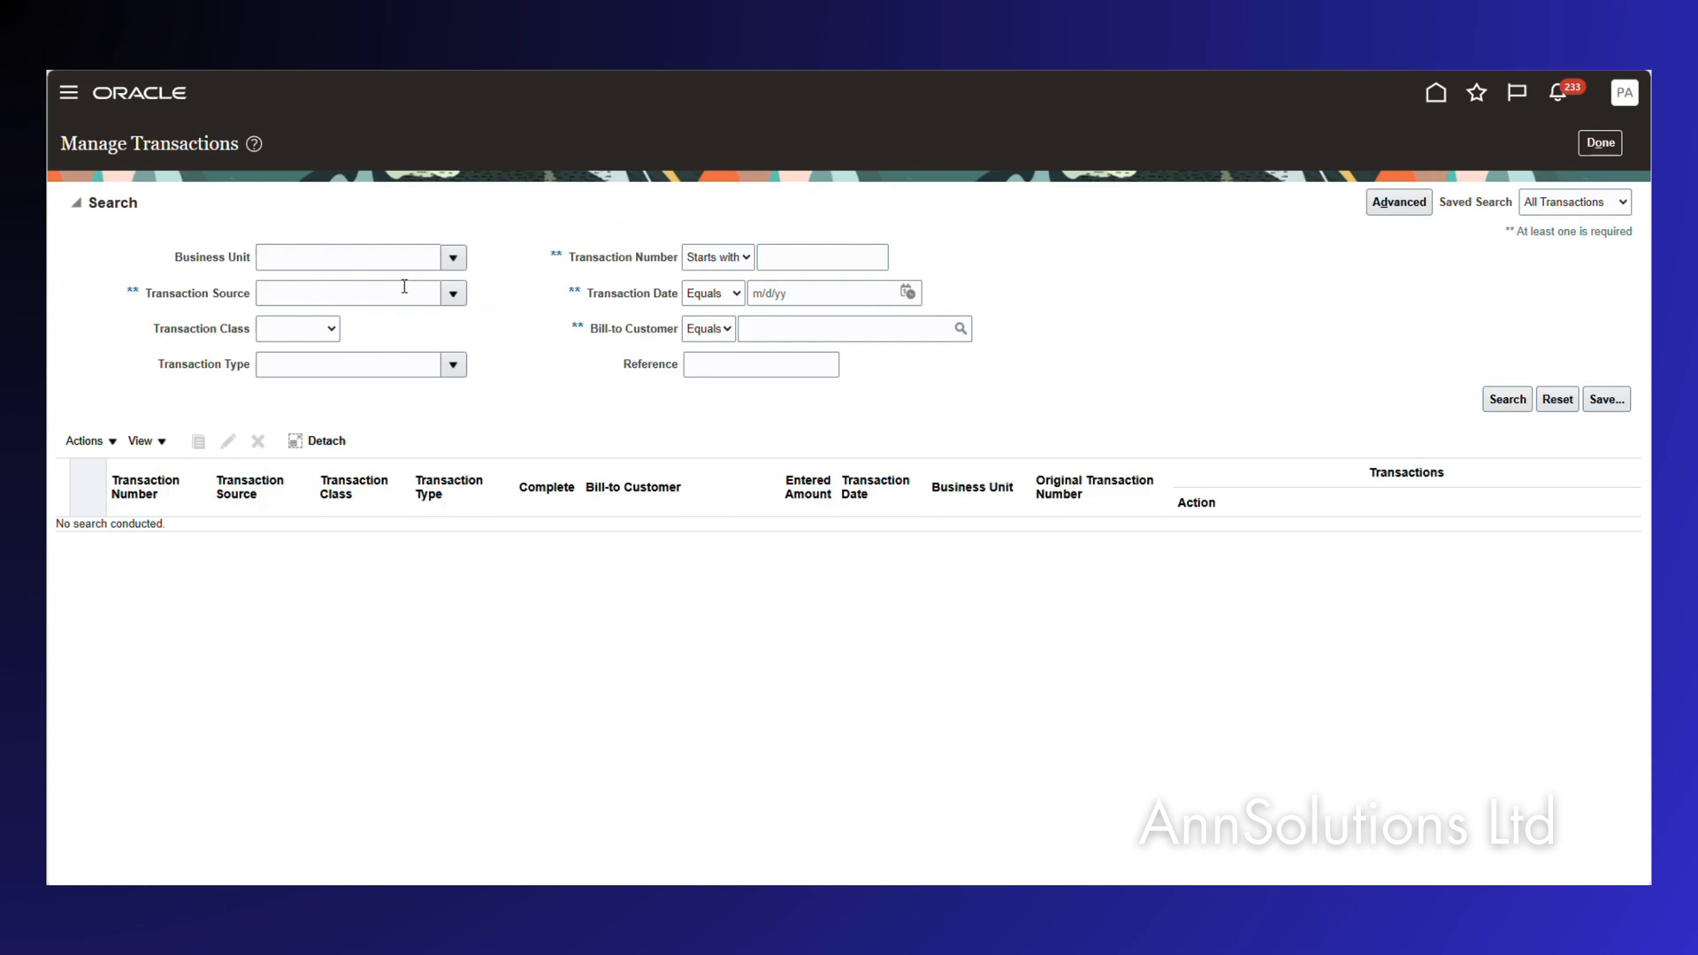
{"action": "left_click", "coordinate": [837, 331]}
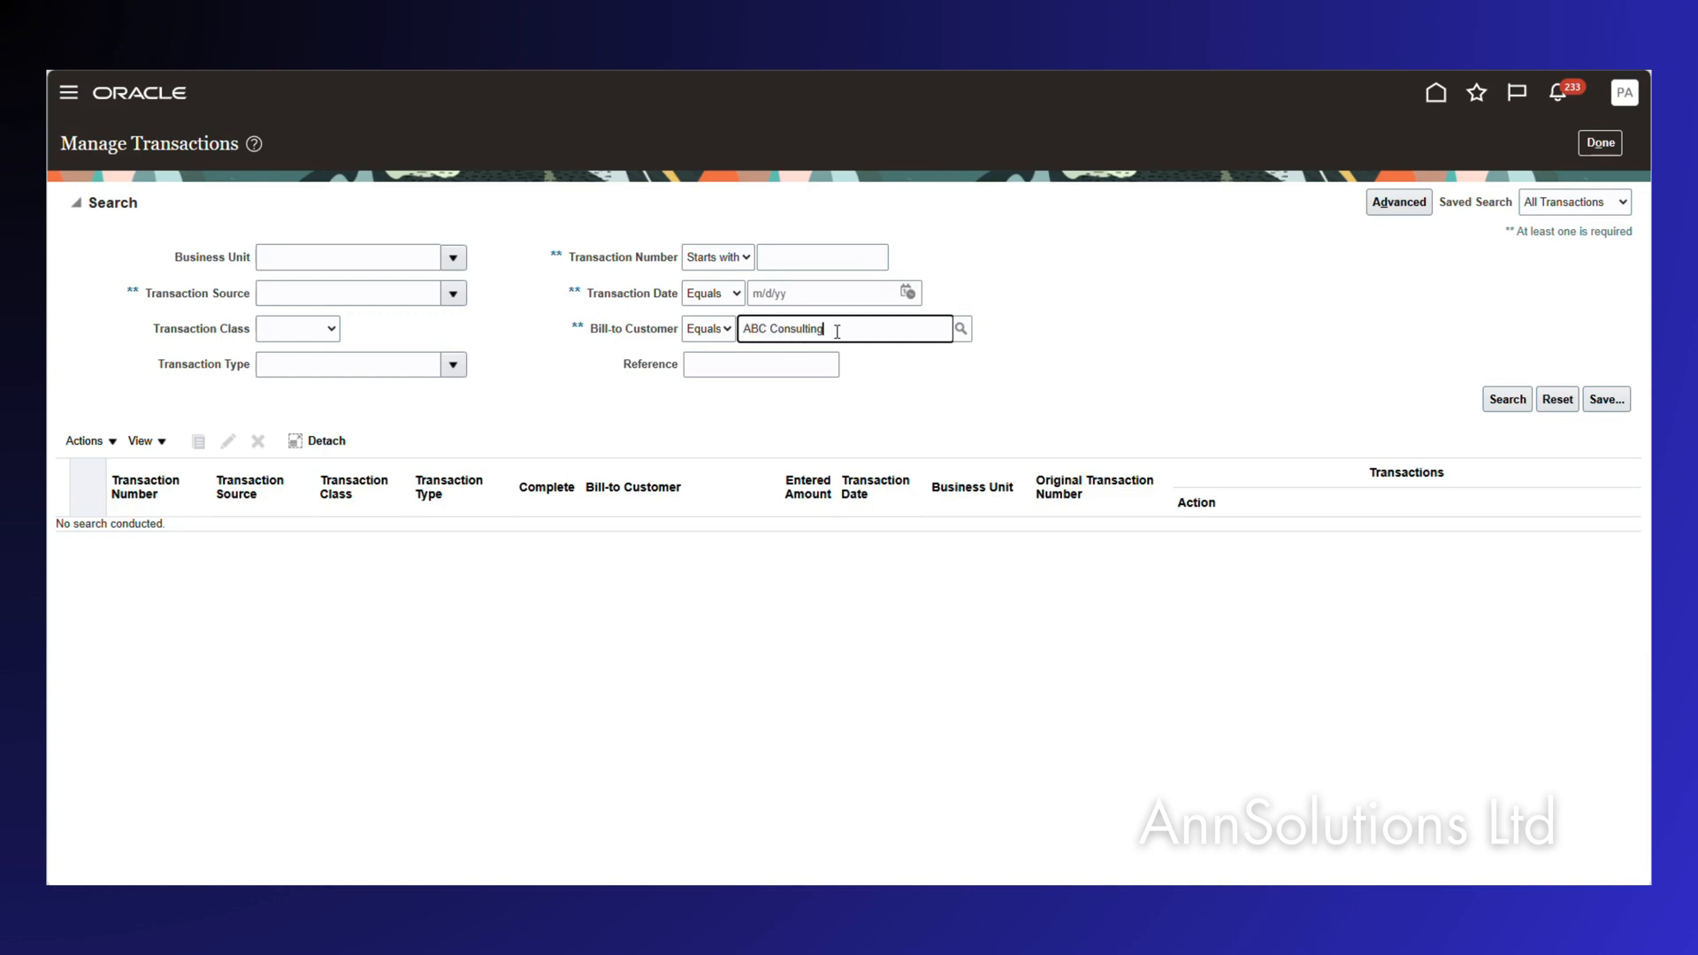
{"action": "left_click", "coordinate": [962, 331]}
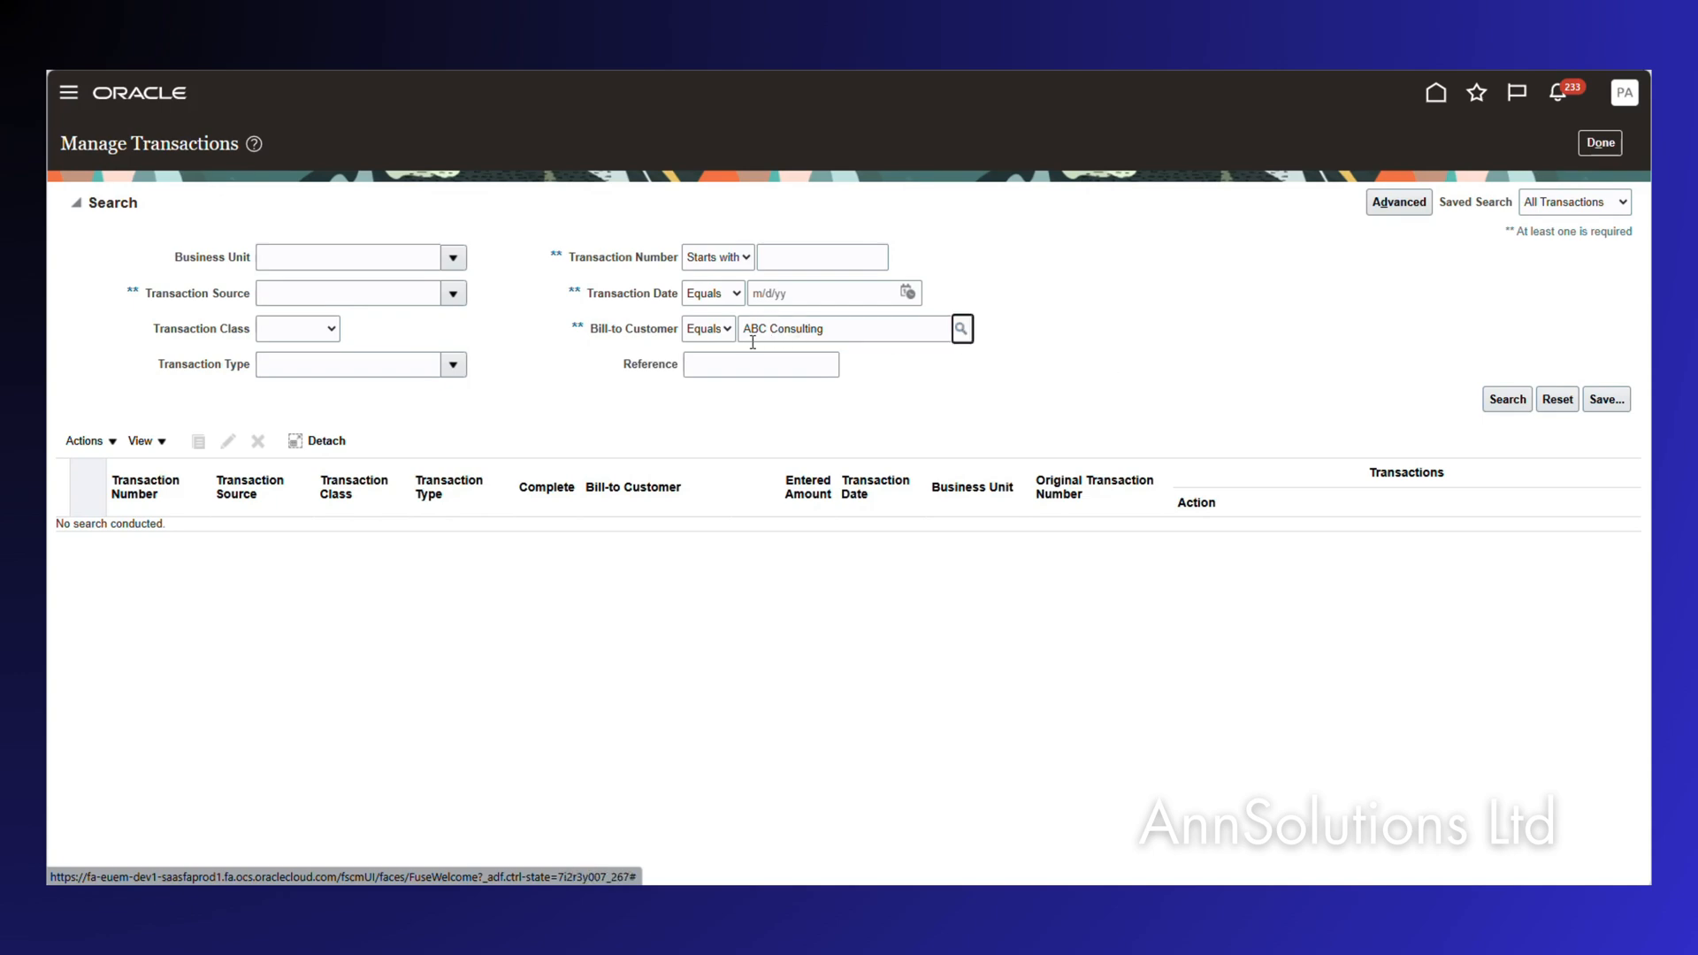
{"action": "left_click", "coordinate": [1508, 400]}
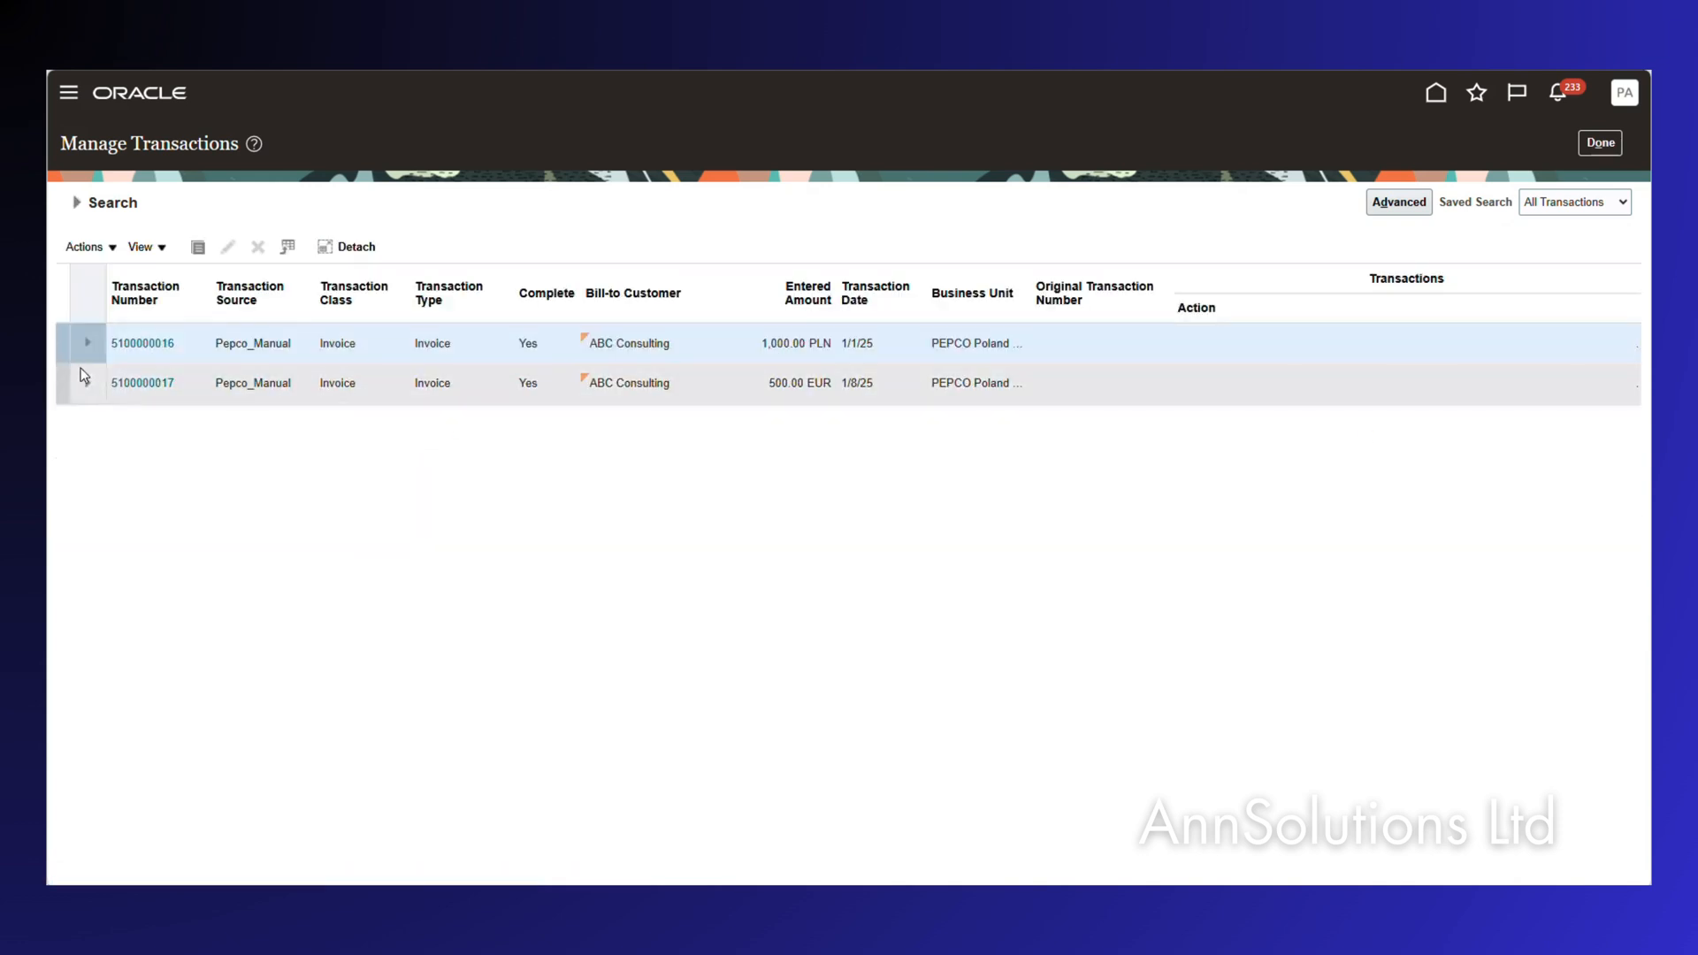
{"action": "left_click", "coordinate": [137, 345]}
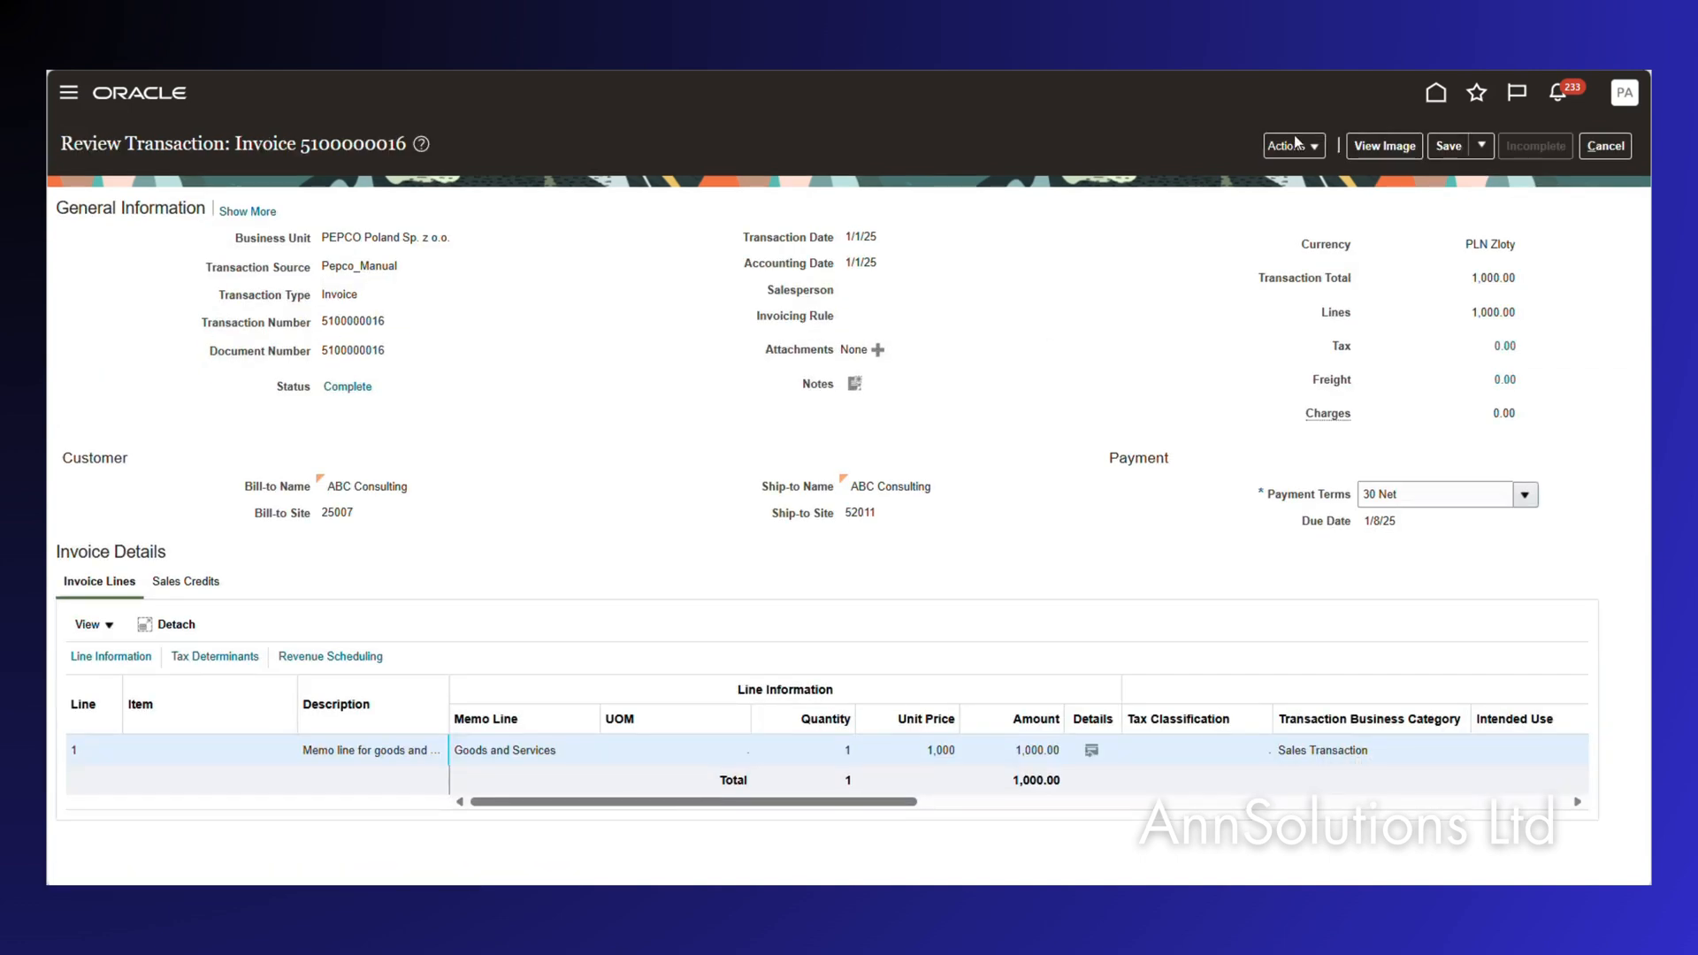
{"action": "left_click", "coordinate": [1295, 146]}
{"action": "left_click", "coordinate": [1326, 262]}
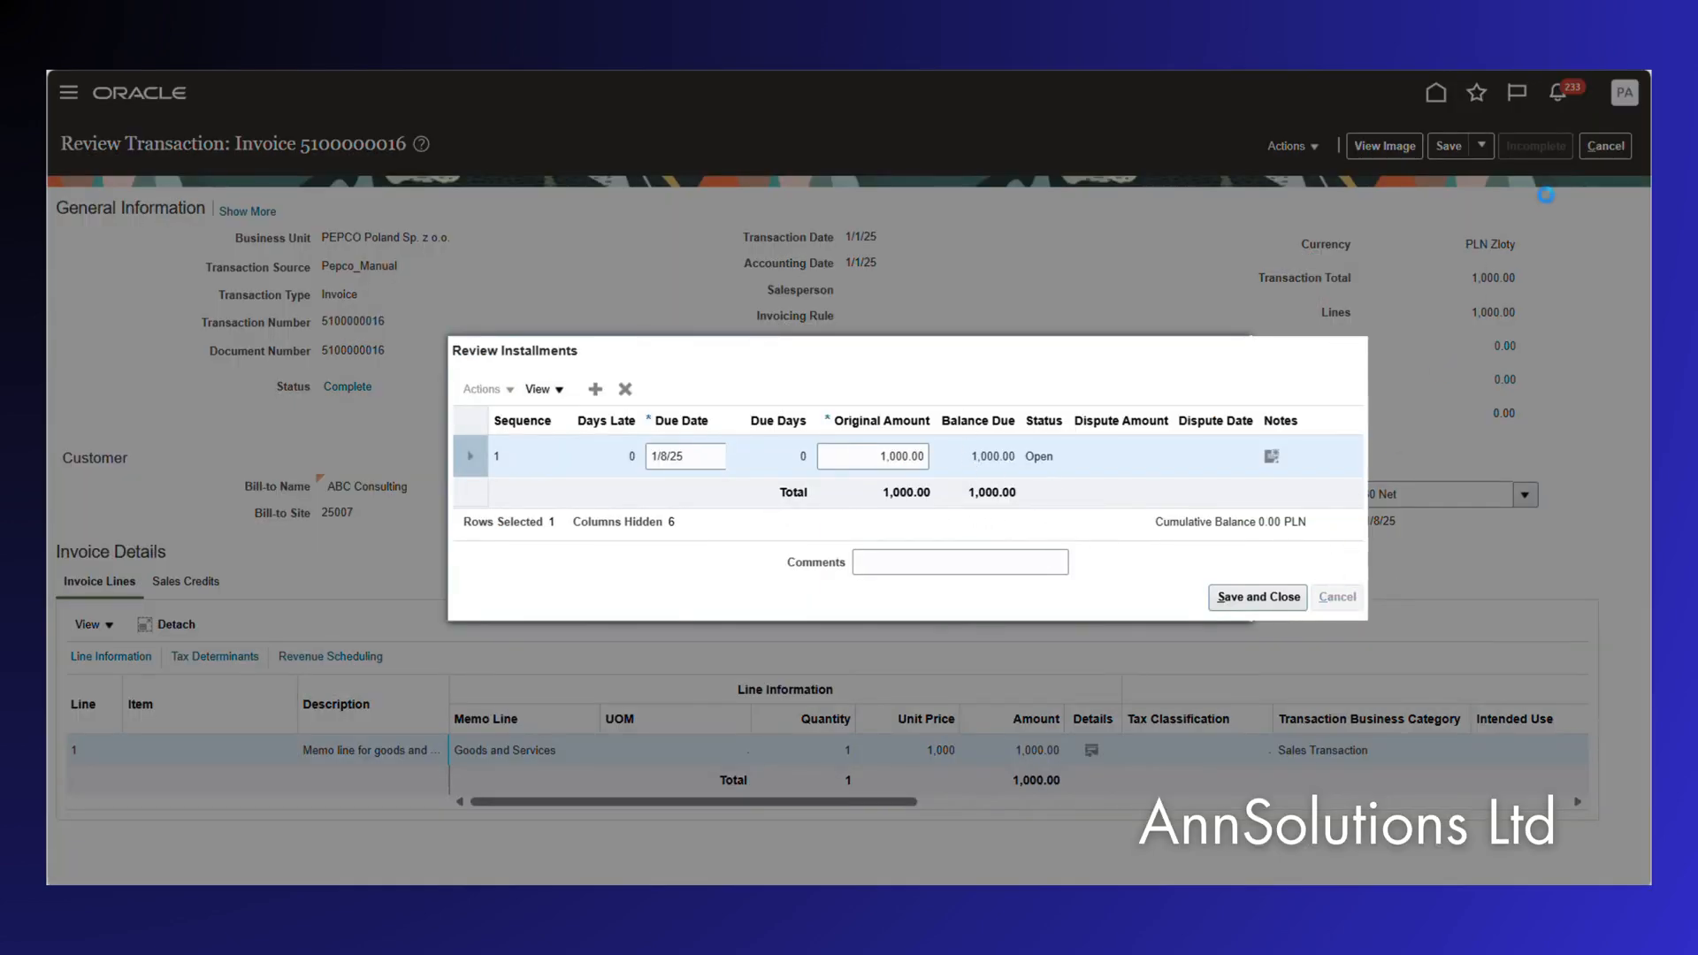
{"action": "left_click", "coordinate": [1602, 164]}
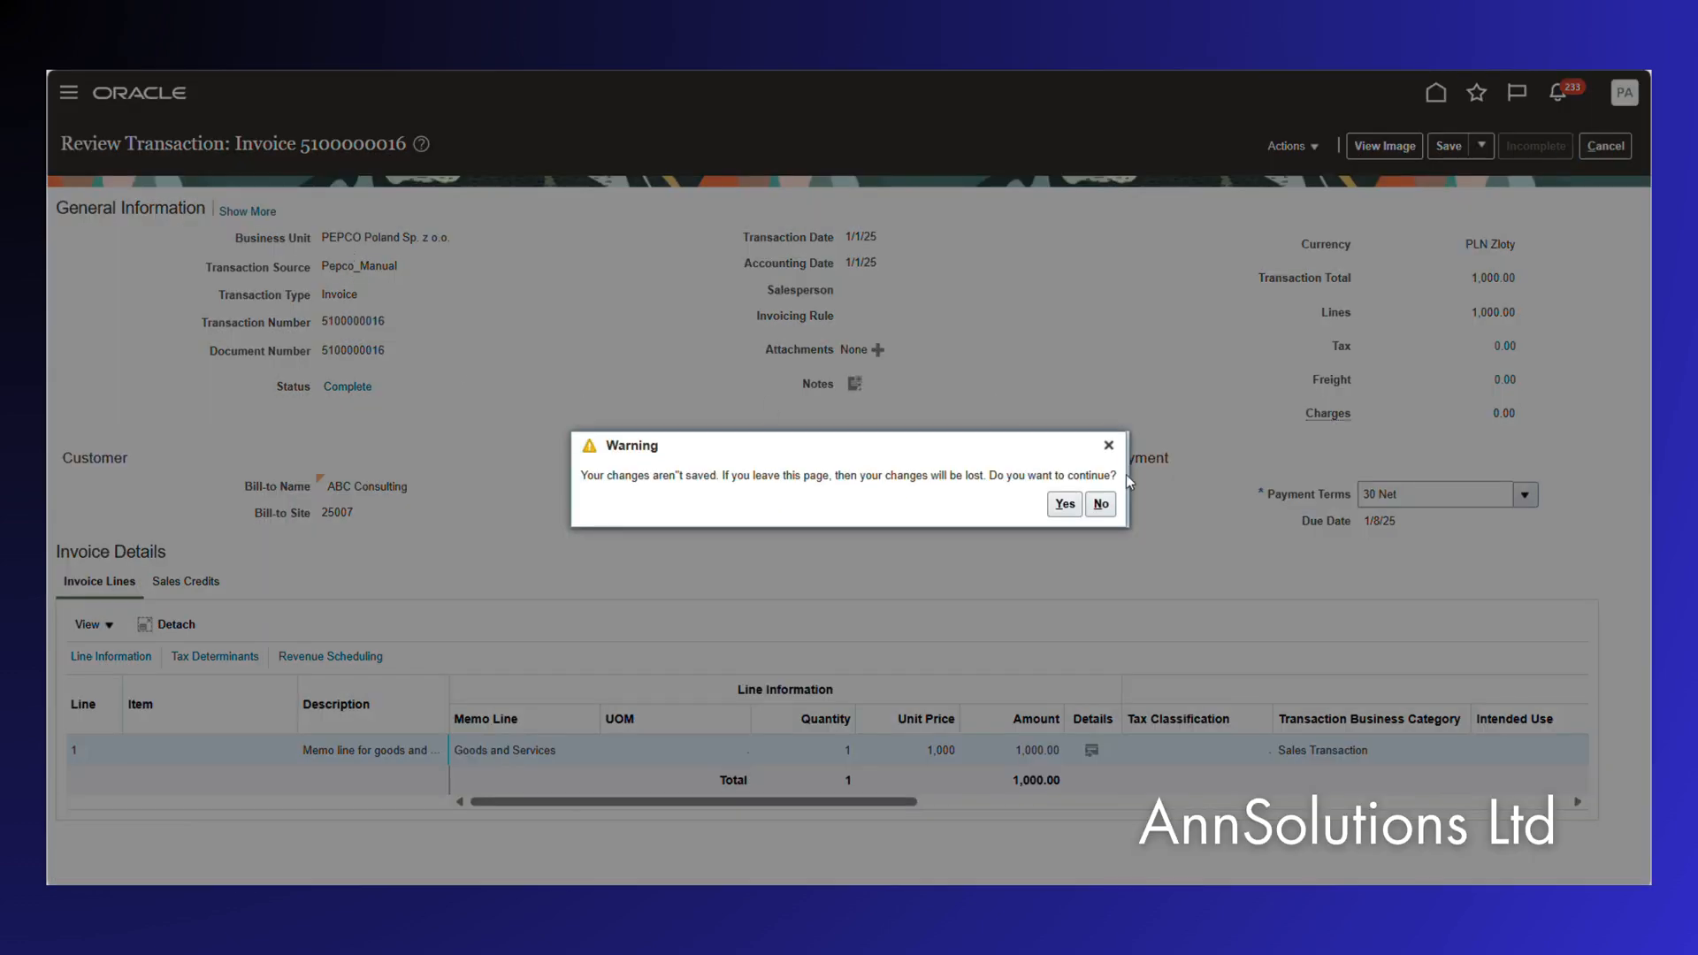
{"action": "left_click", "coordinate": [1065, 505]}
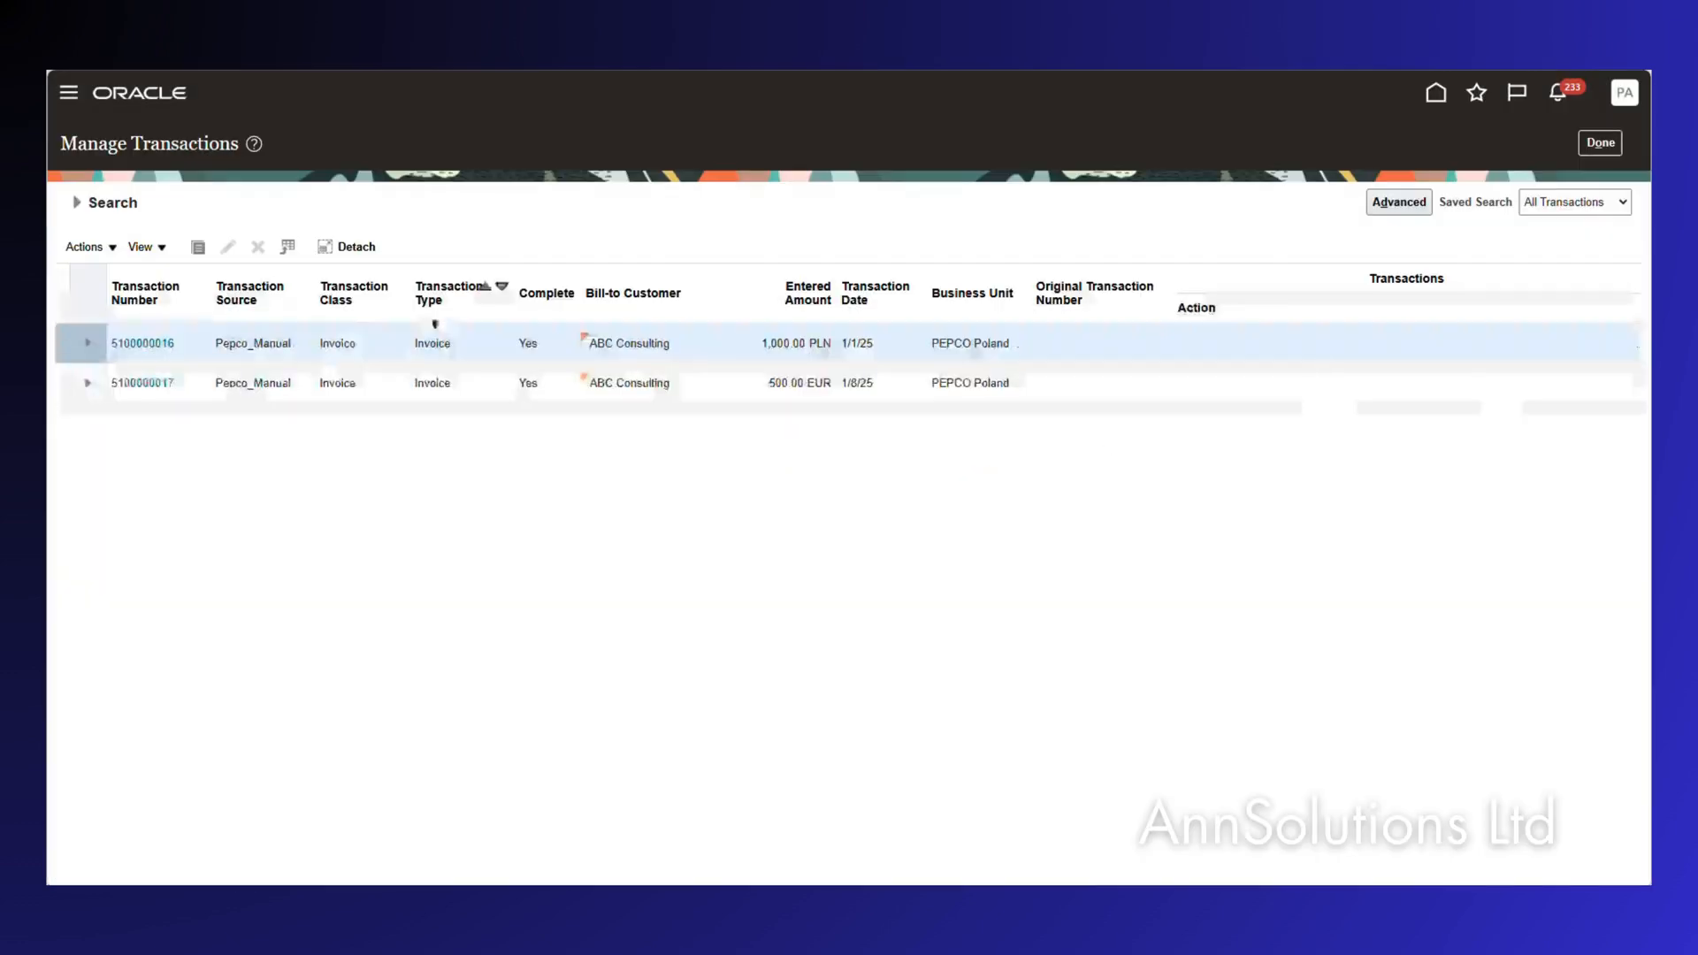
{"action": "left_click", "coordinate": [139, 384]}
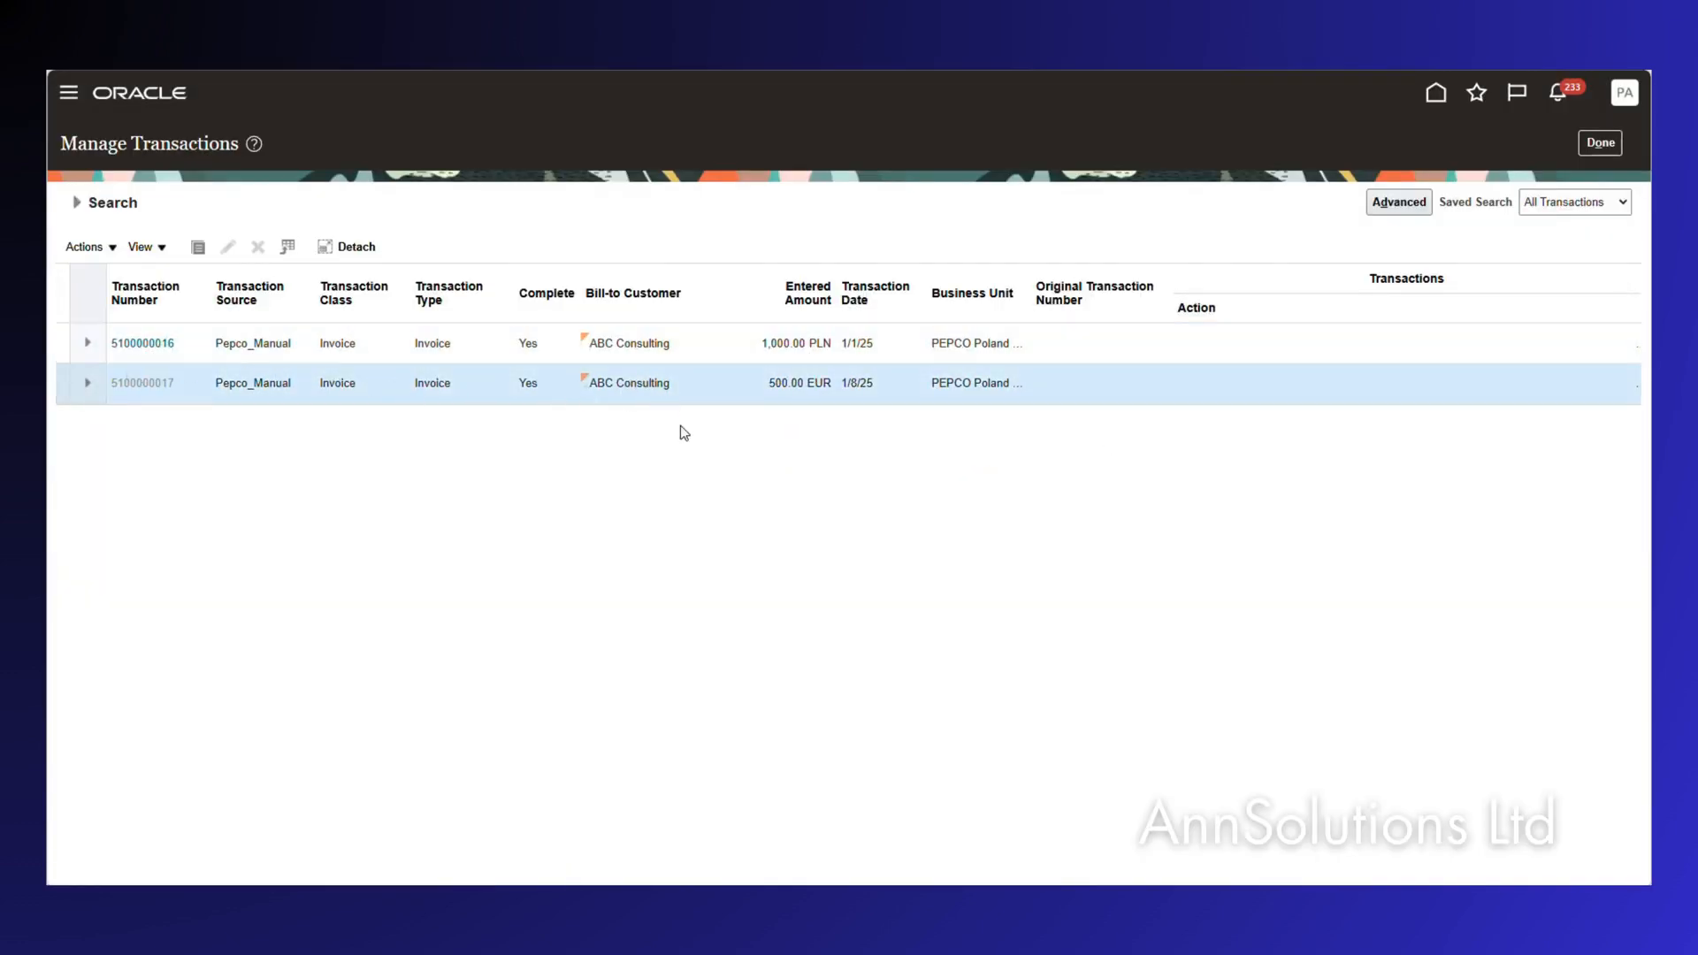
{"action": "left_click", "coordinate": [1318, 152]}
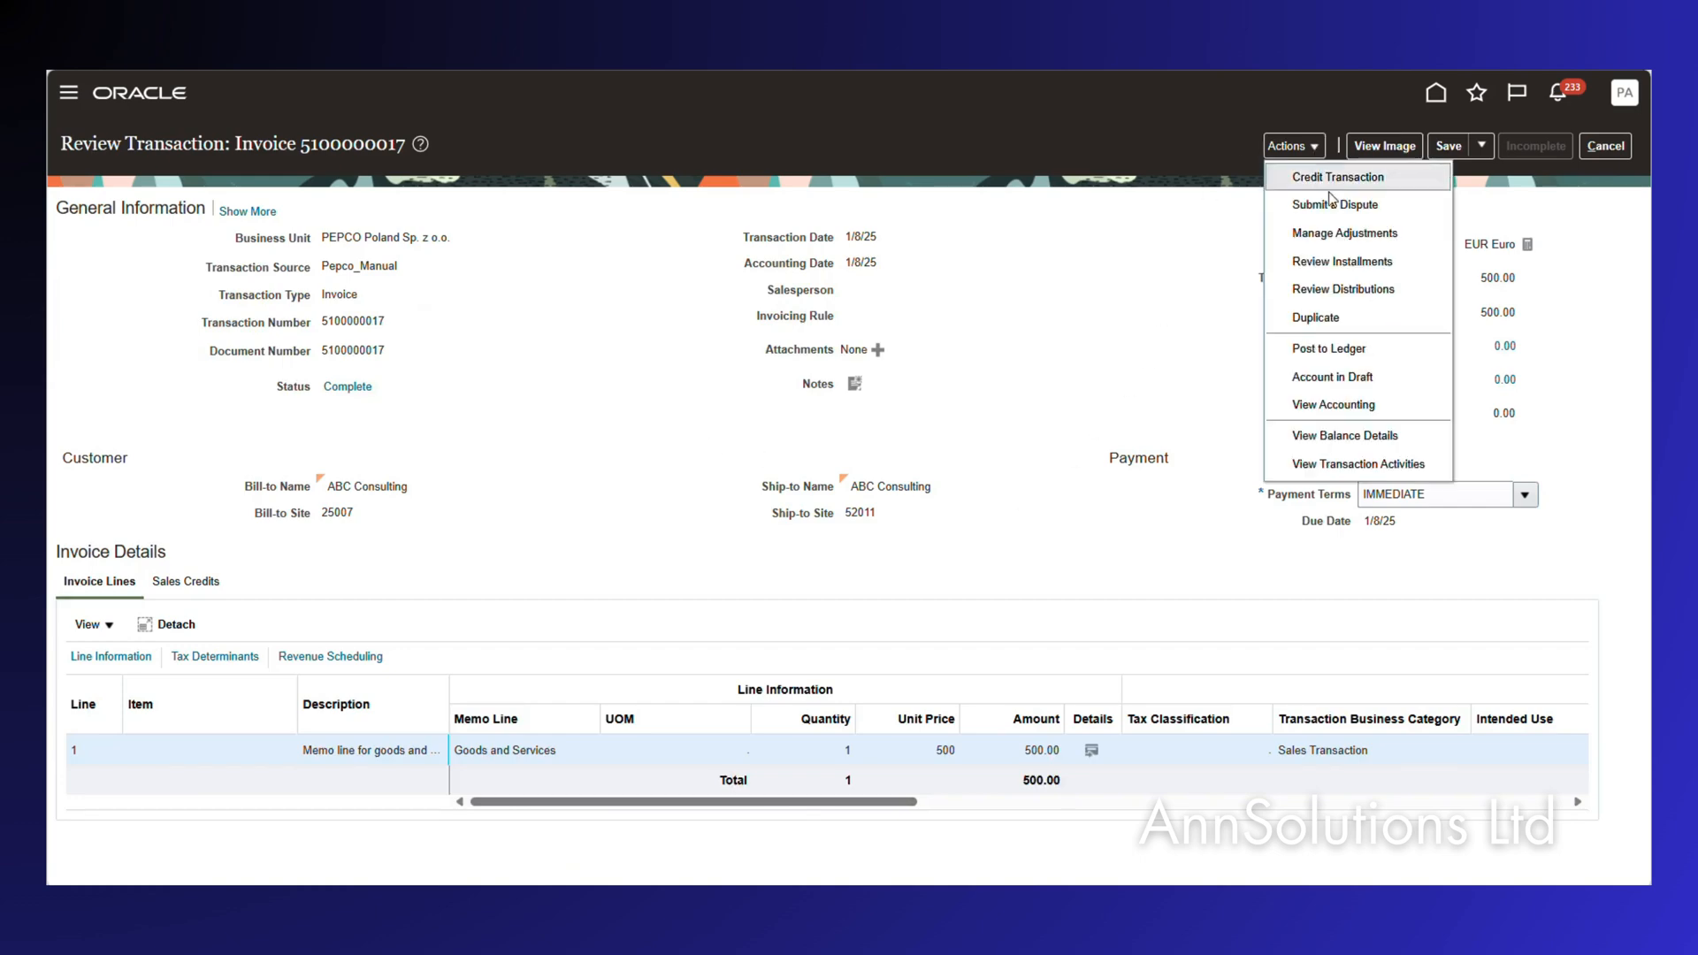
{"action": "left_click", "coordinate": [1327, 263]}
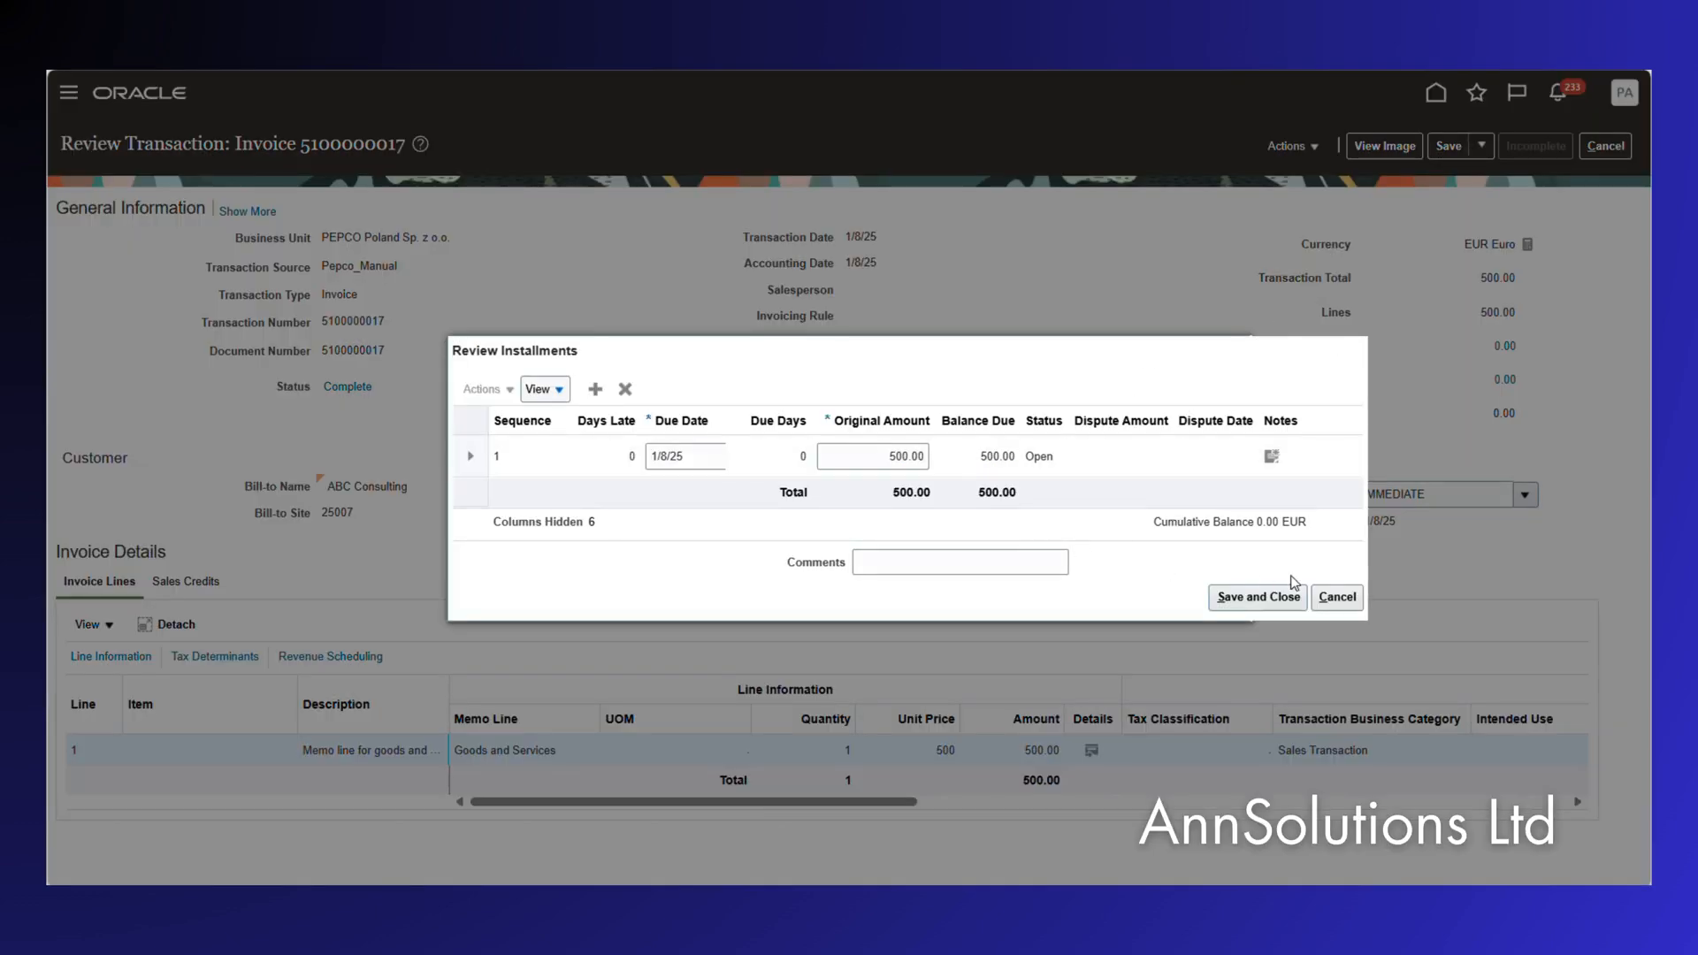
{"action": "left_click", "coordinate": [1337, 597]}
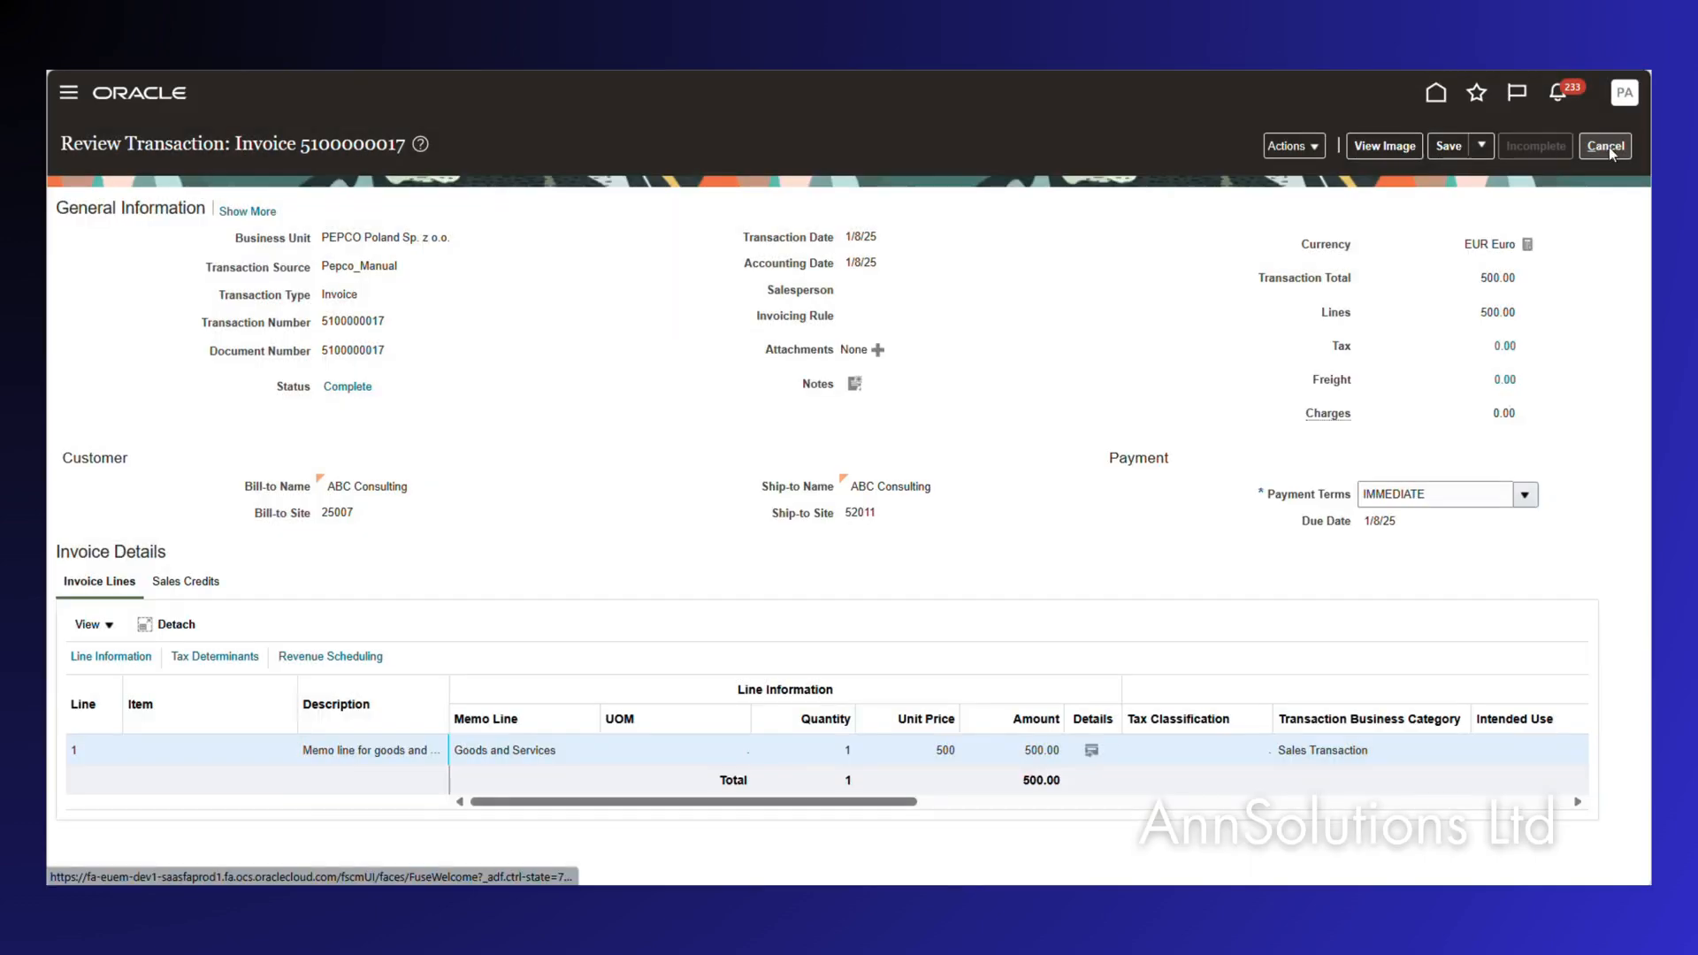
{"action": "left_click", "coordinate": [1606, 146]}
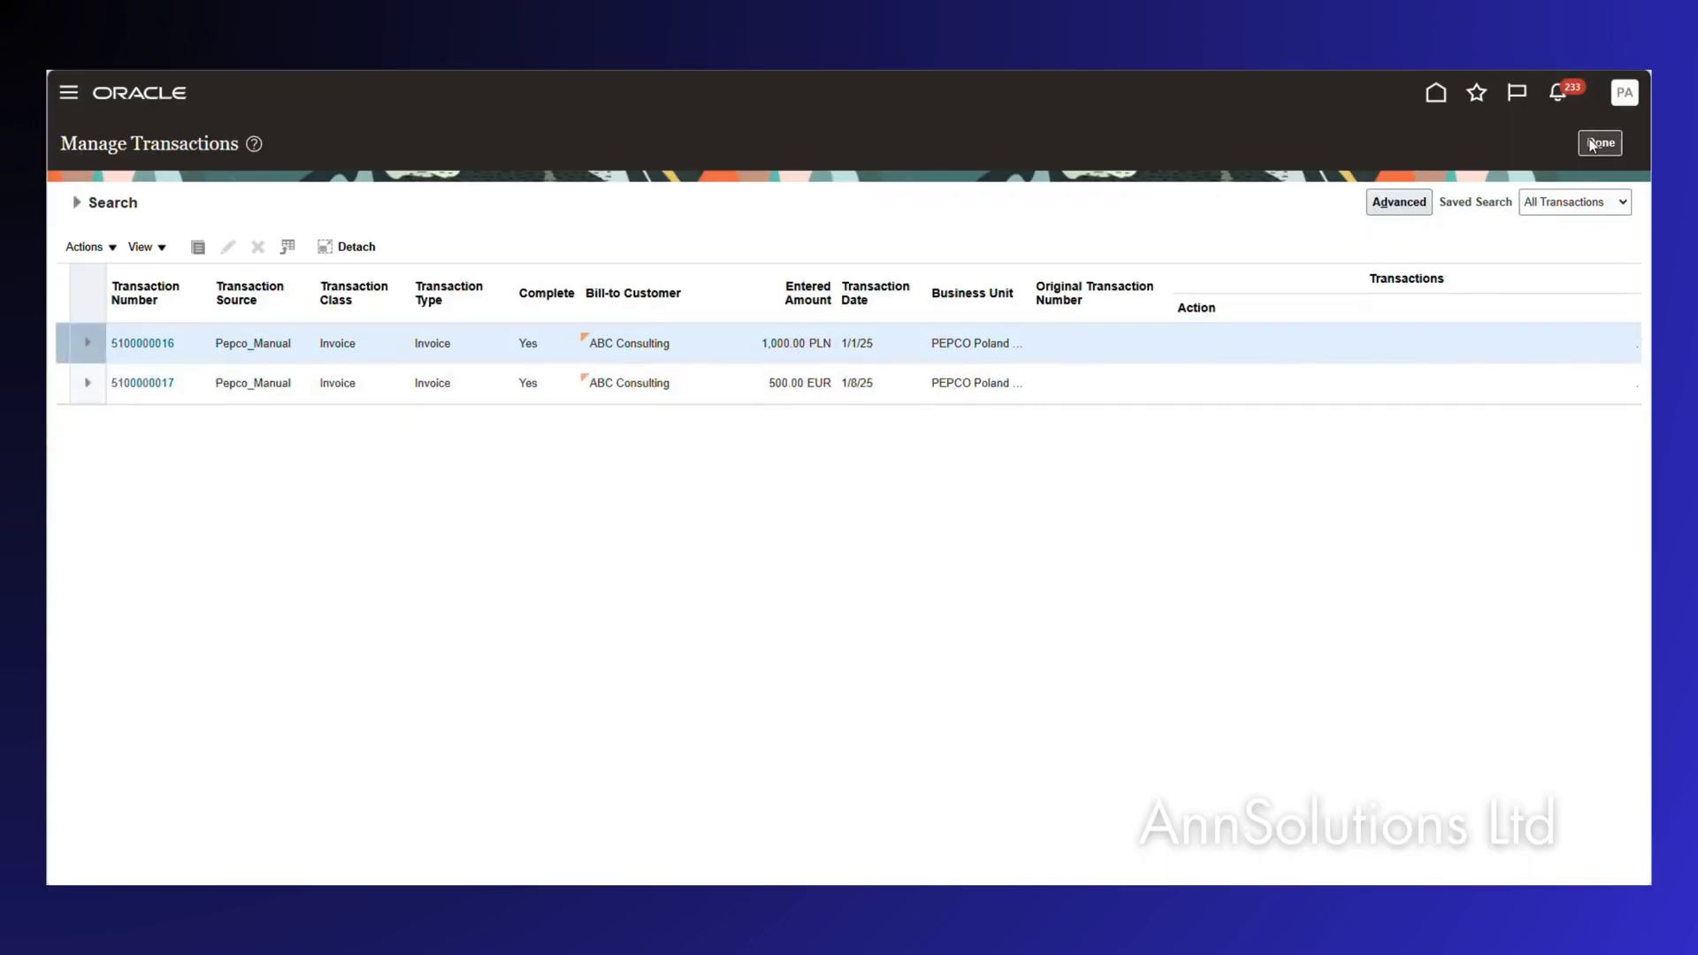
{"action": "left_click", "coordinate": [1592, 144]}
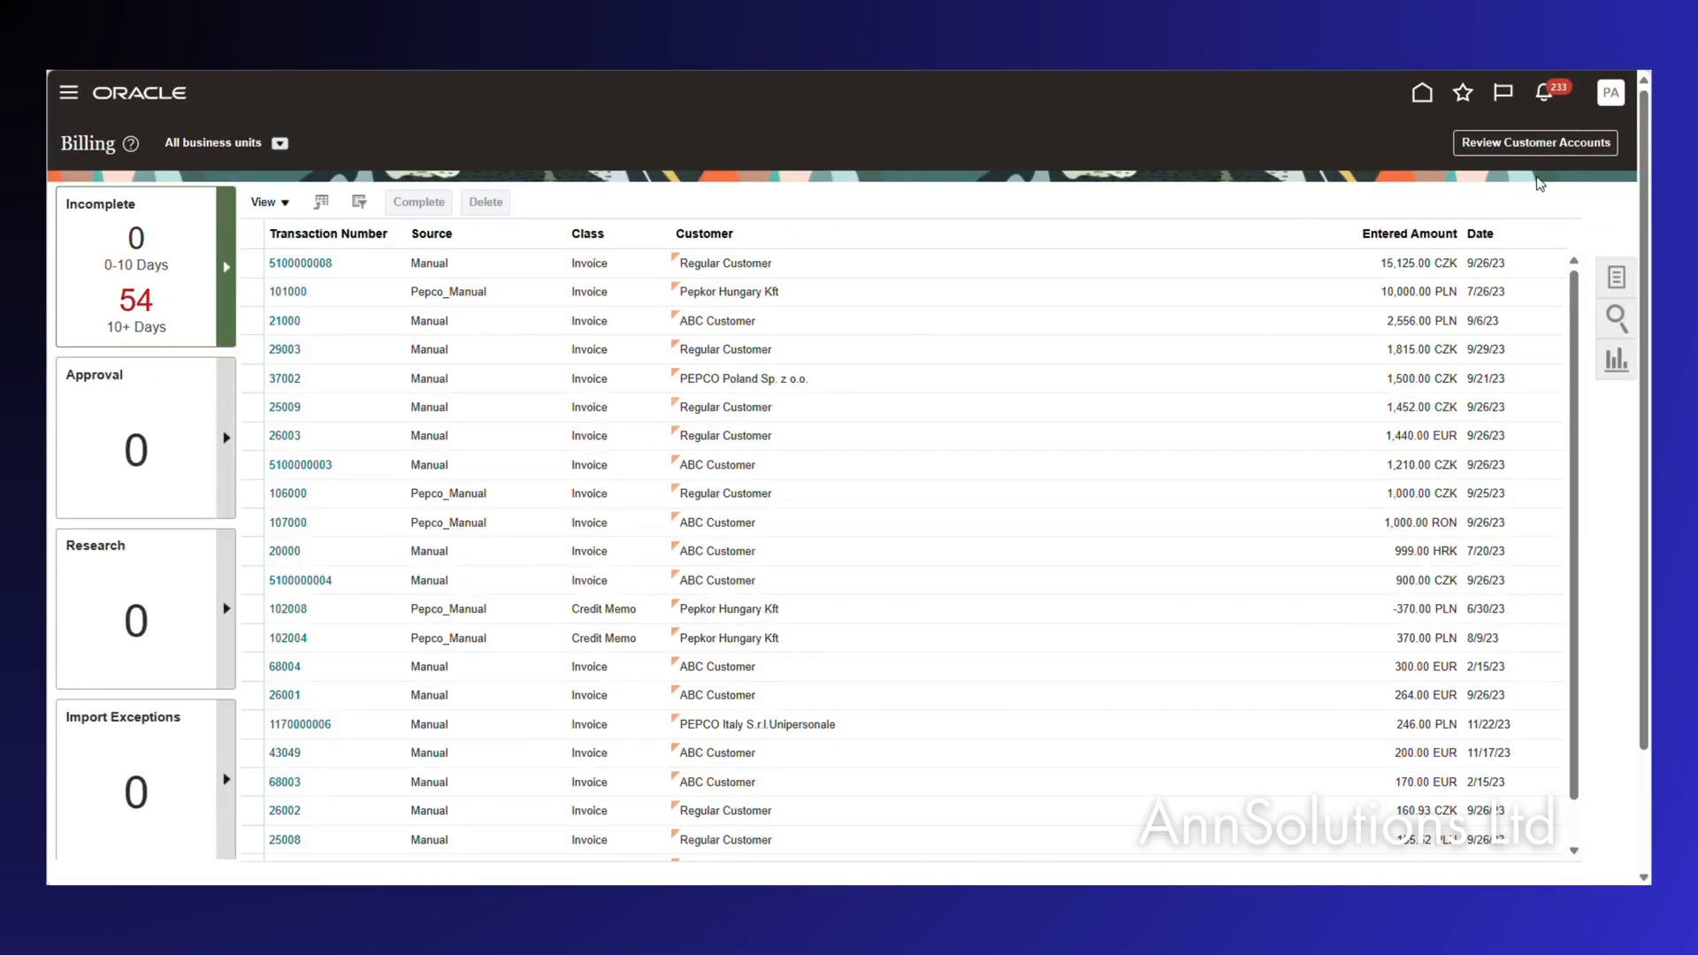
Open Manage Receipts from the Accounts Receivable work area.
{"action": "left_click", "coordinate": [1423, 92]}
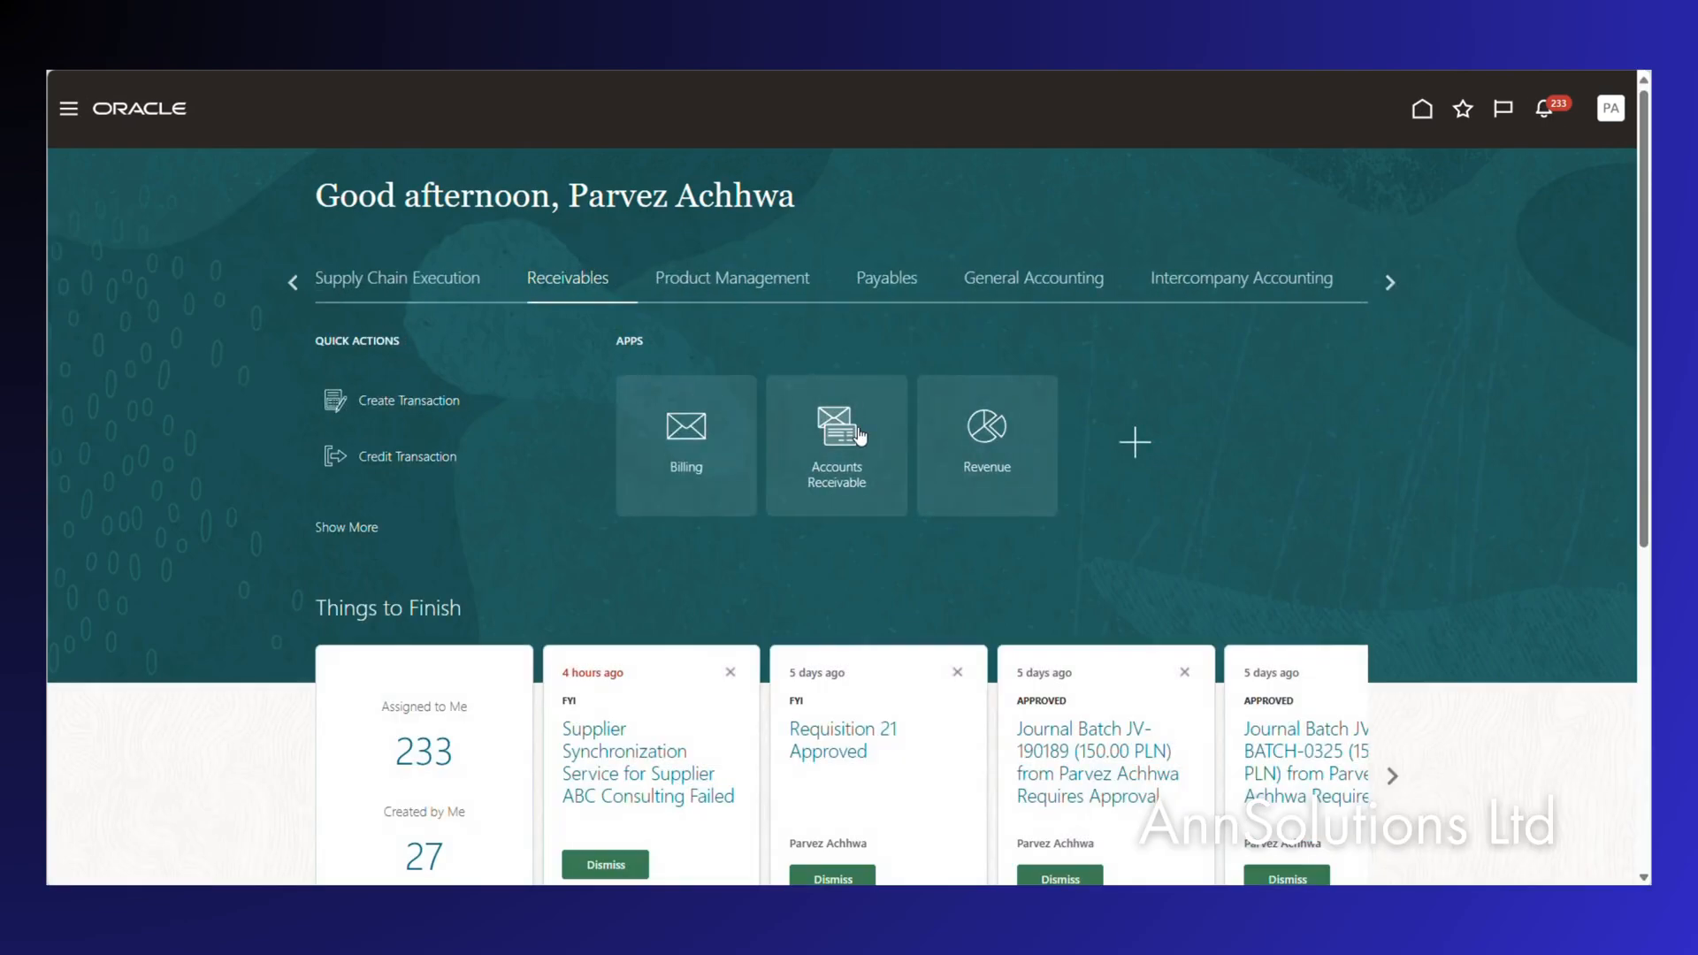
{"action": "left_click", "coordinate": [860, 435]}
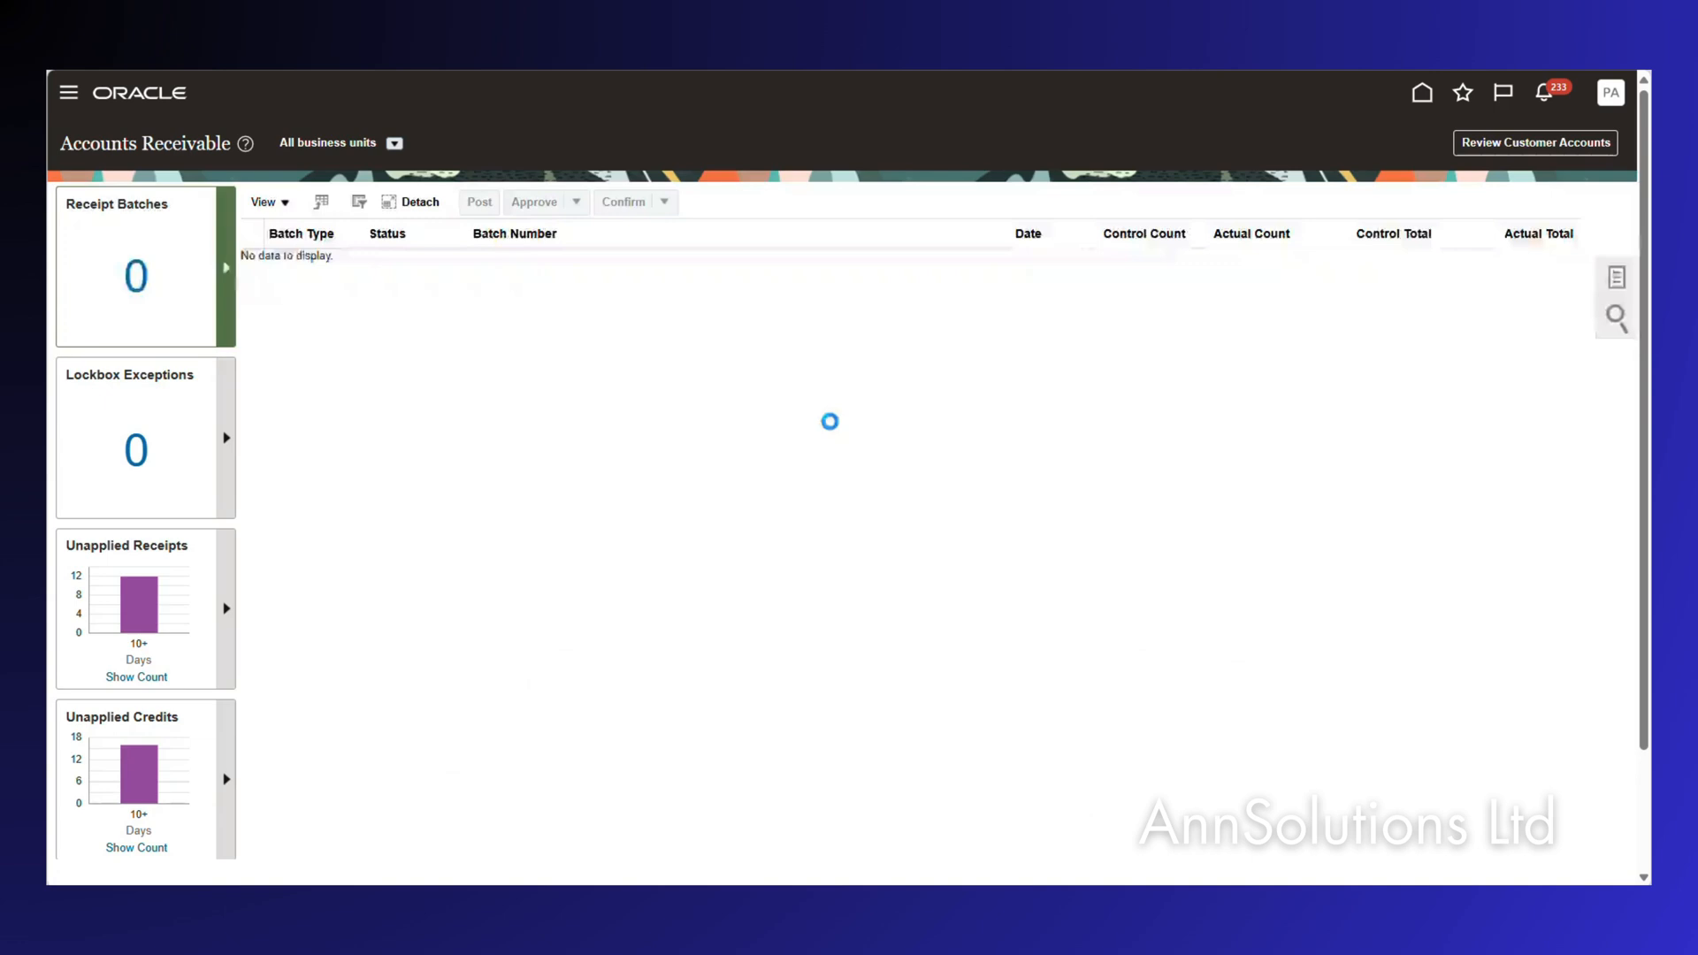
{"action": "left_click", "coordinate": [1632, 281]}
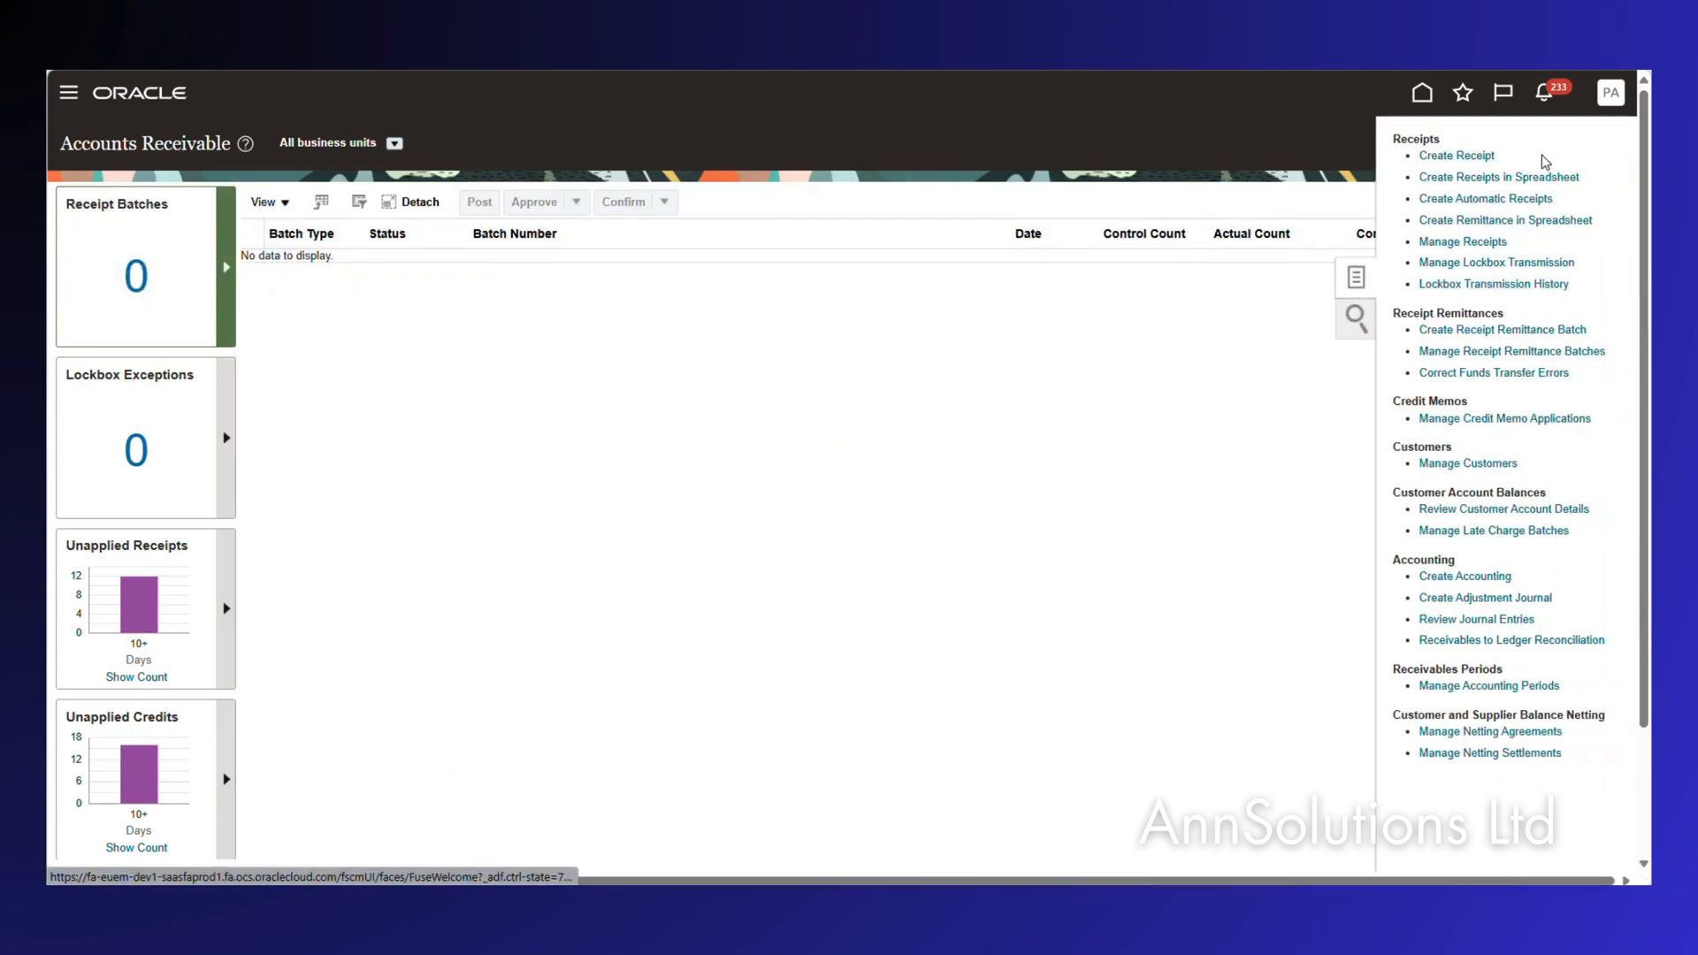
{"action": "left_click", "coordinate": [1503, 242]}
Search receipts with Customer Name ABC Consulting.
{"action": "left_click", "coordinate": [441, 329]}
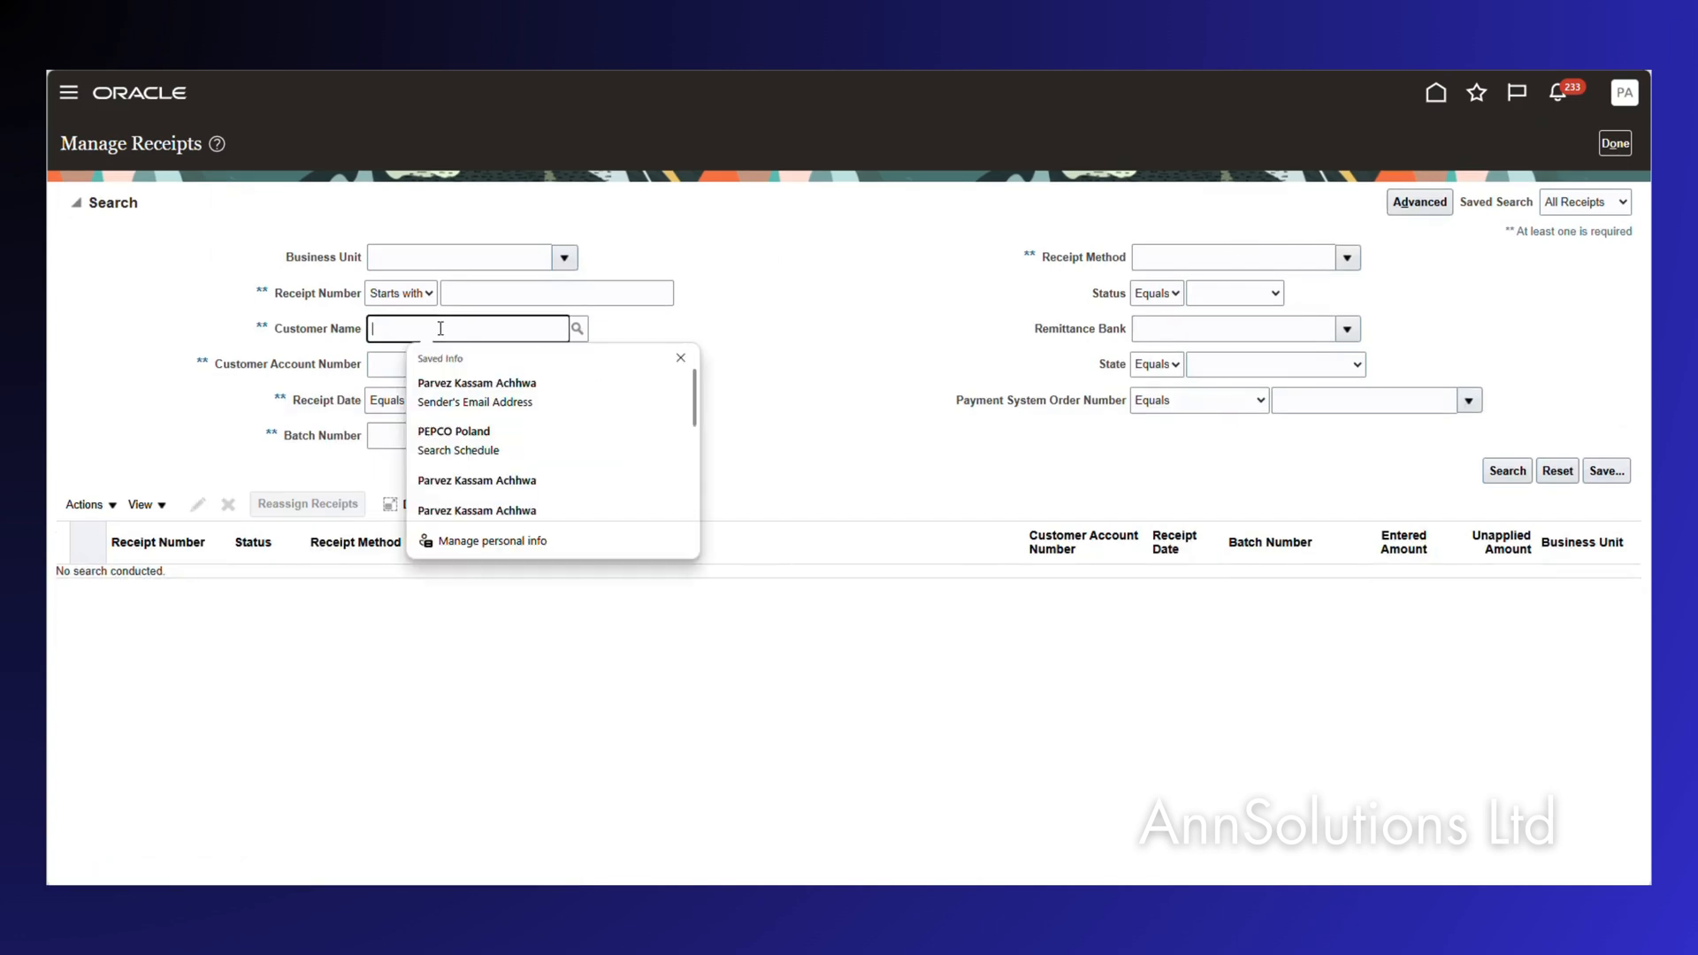
{"action": "type", "text": "ABC Consulting"}
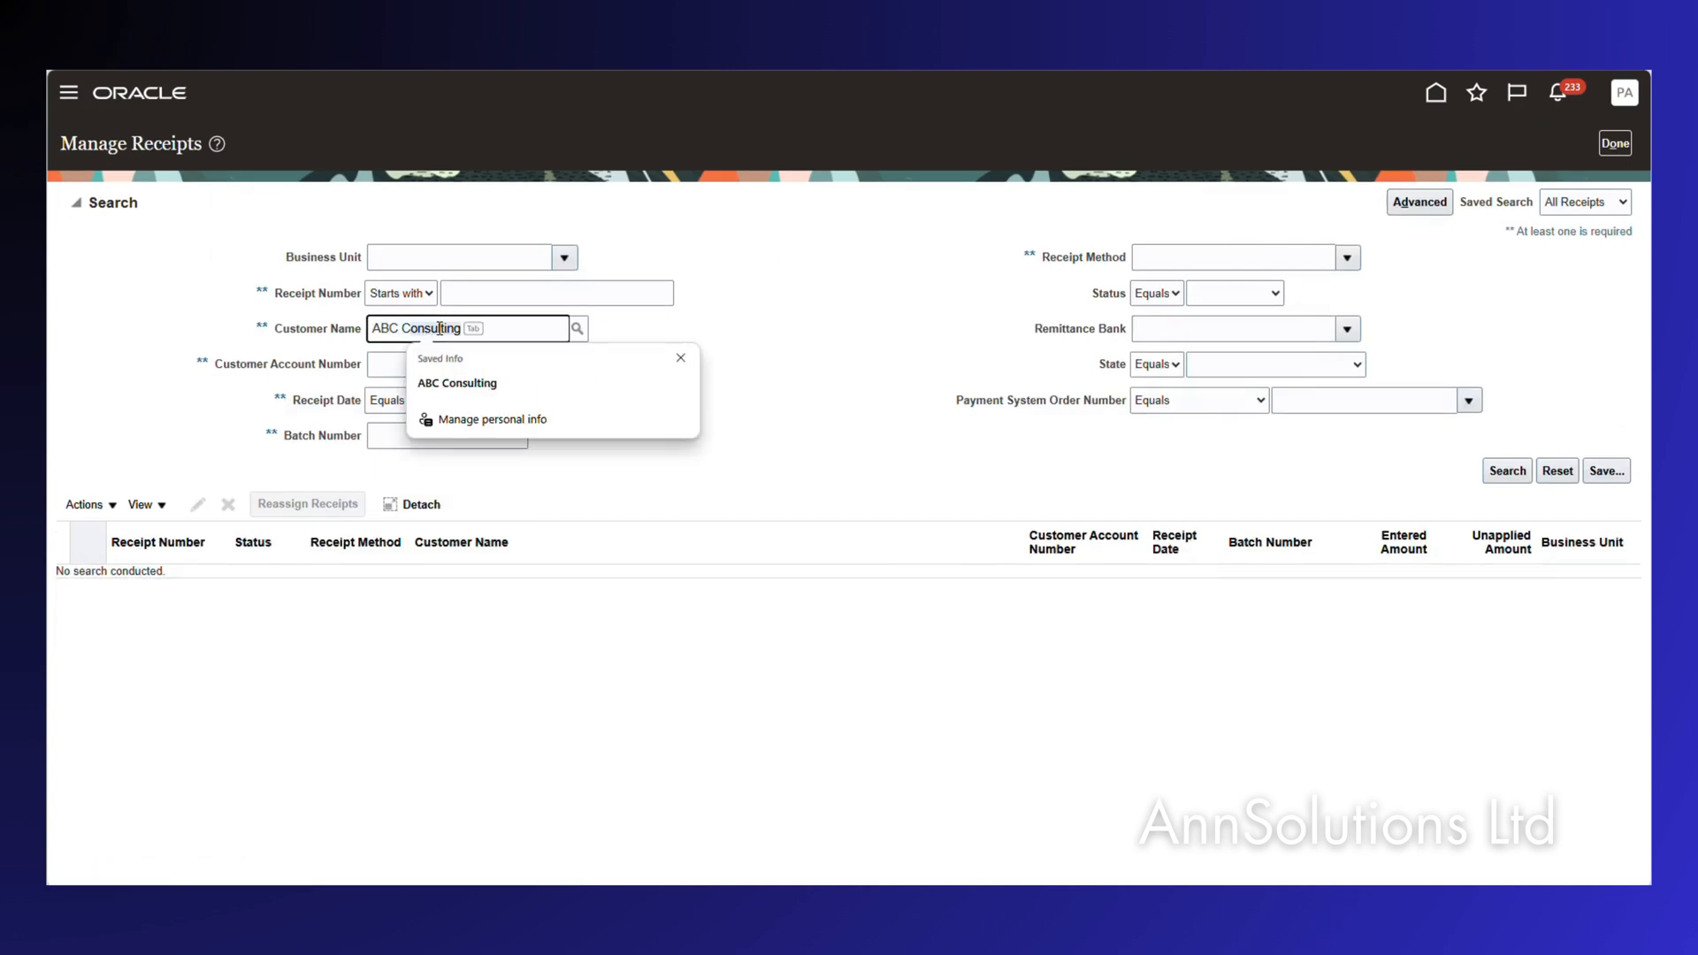
{"action": "key", "text": "Tab"}
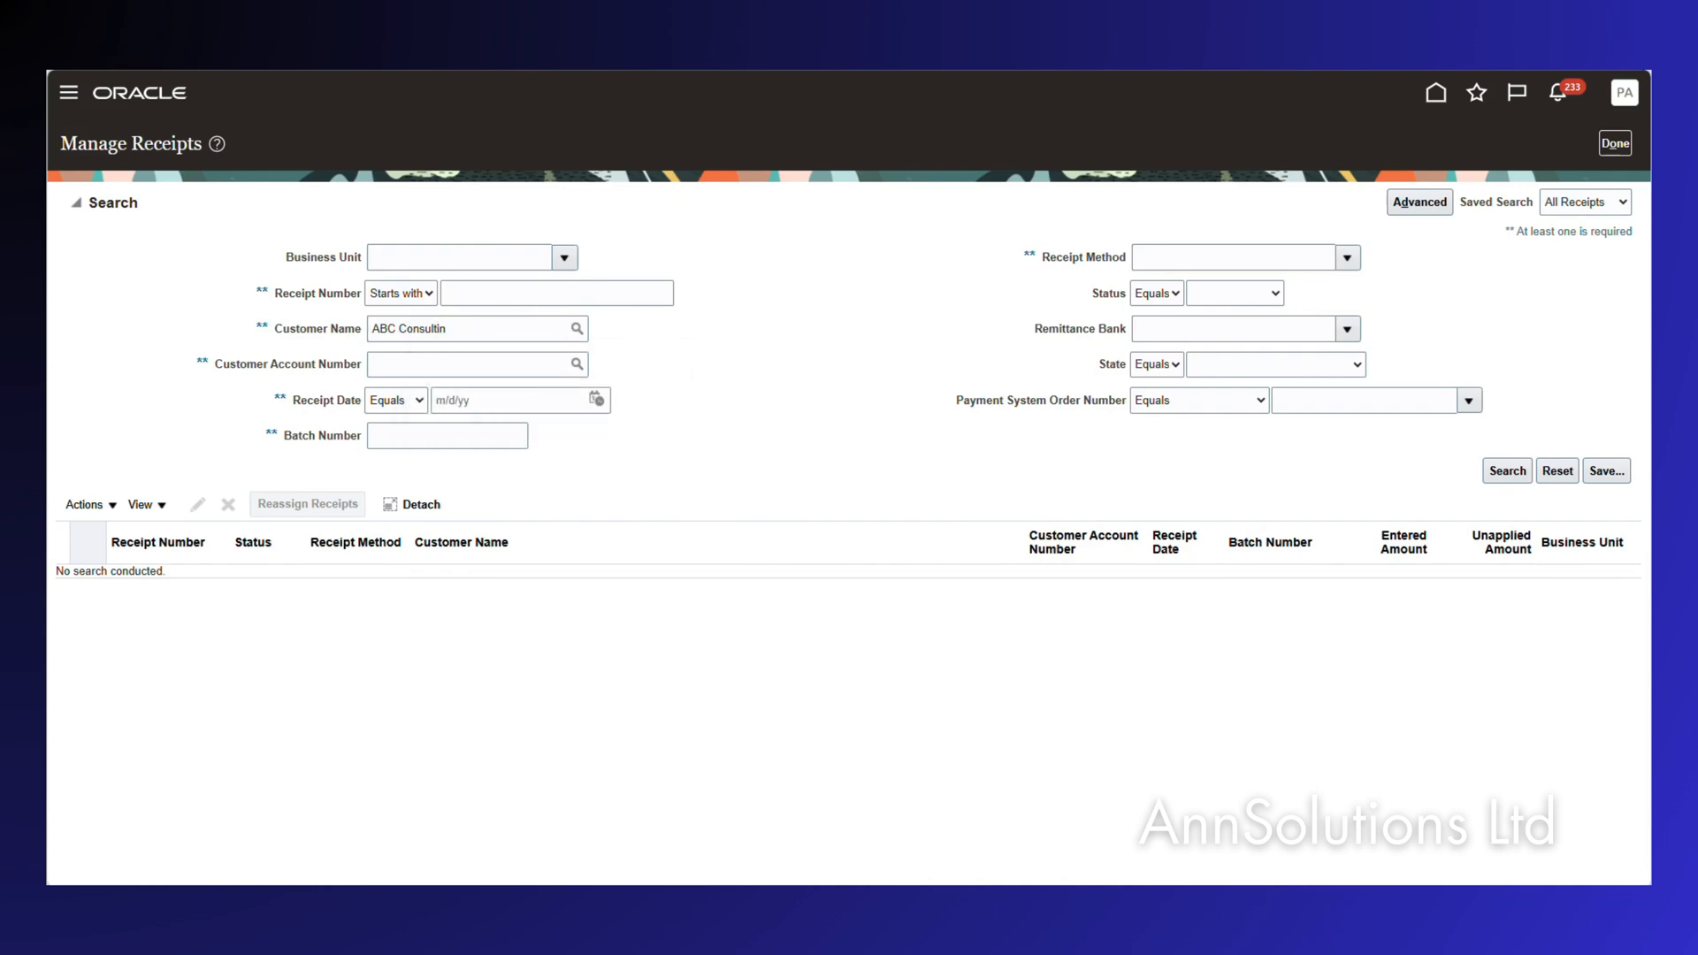
{"action": "left_click", "coordinate": [1508, 471]}
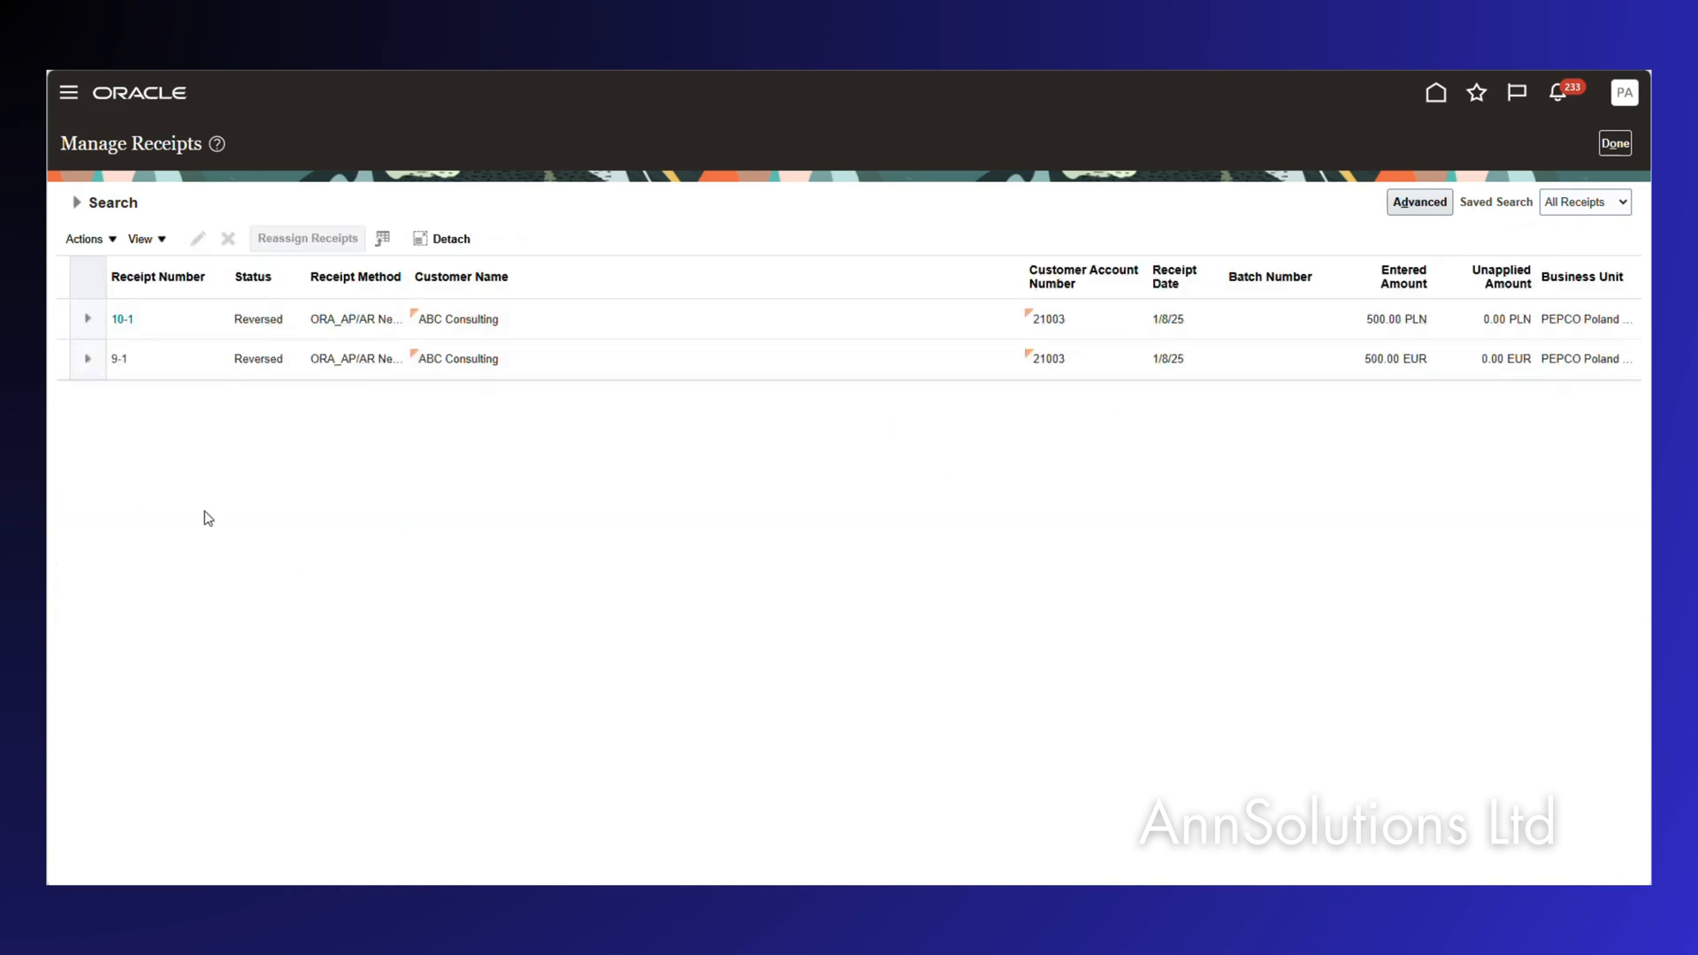